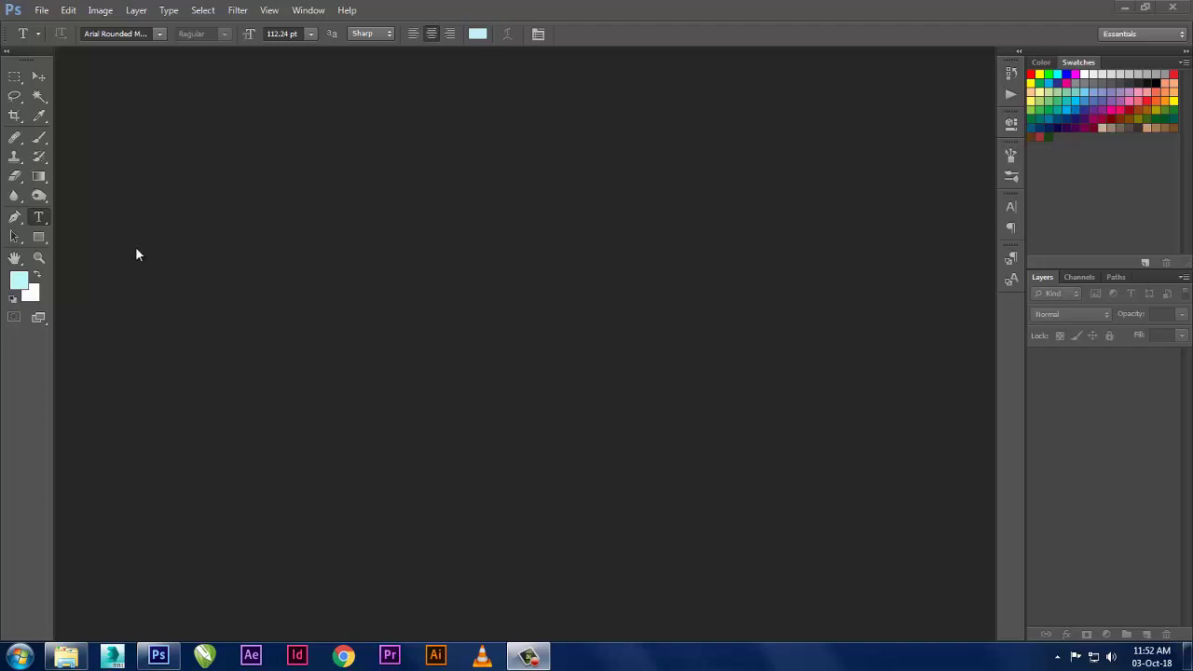
- Reset colours to default black and white and use the Rectangular Marquee in Subtract mode
left_click(674, 252)
key("d")
key("m")
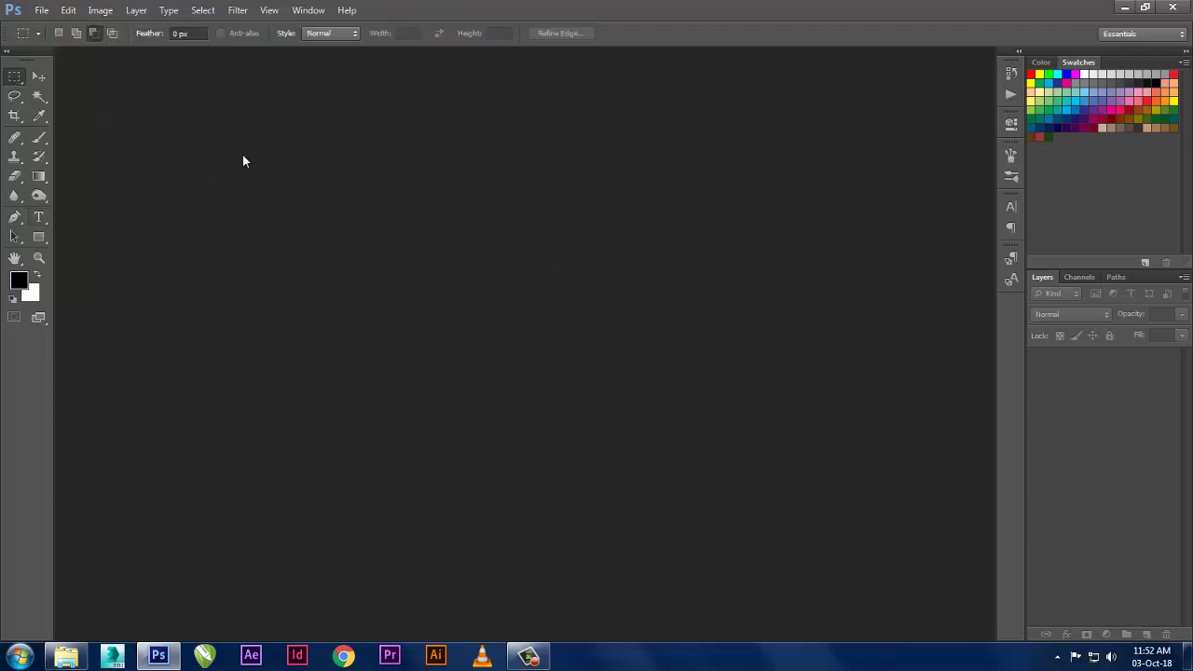
left_click(93, 33)
- Toggle the Brush panel open and closed twice, then set the marquee to New Selection
left_click(1010, 157)
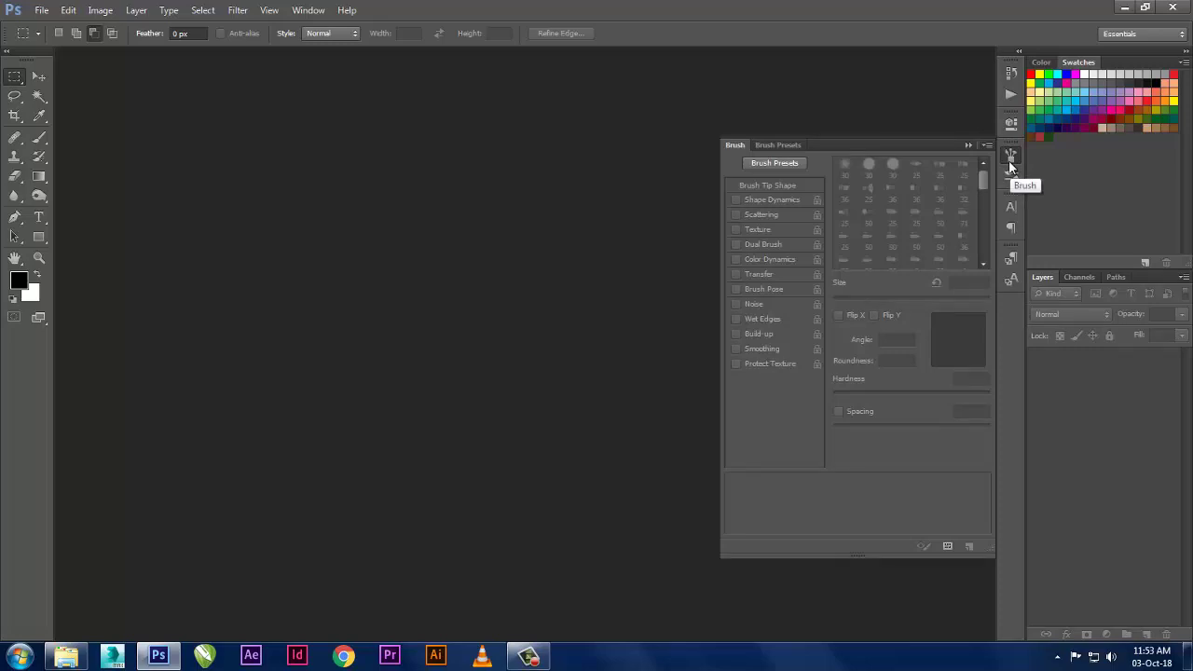
left_click(1010, 159)
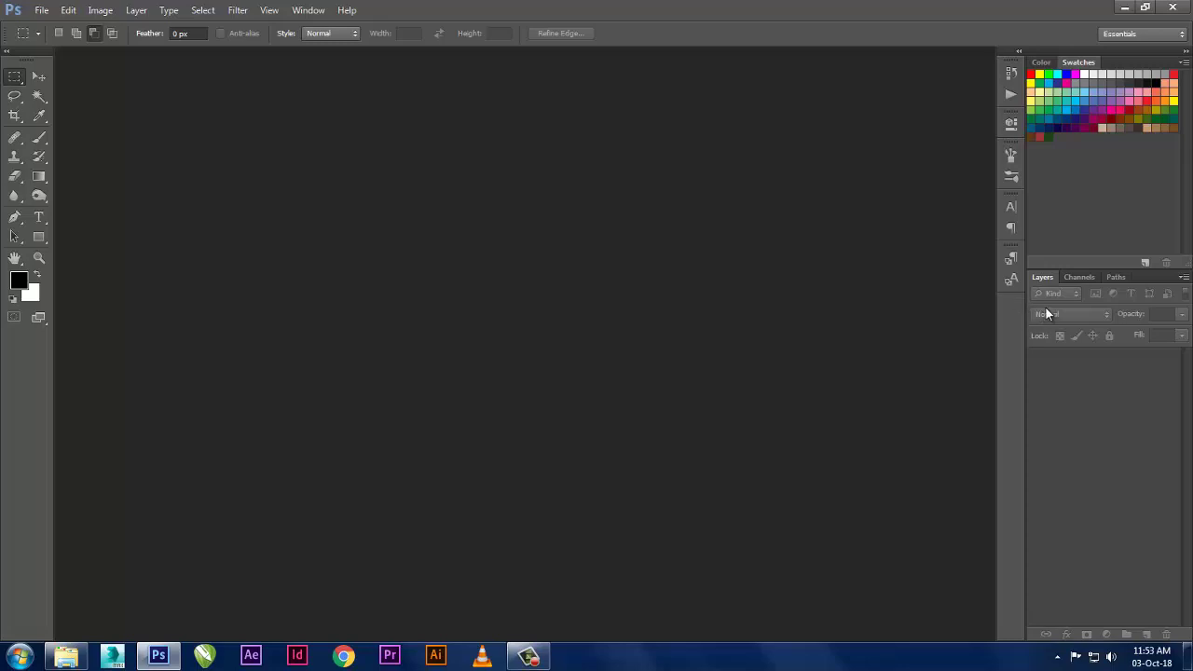
left_click(1011, 157)
left_click(1011, 157)
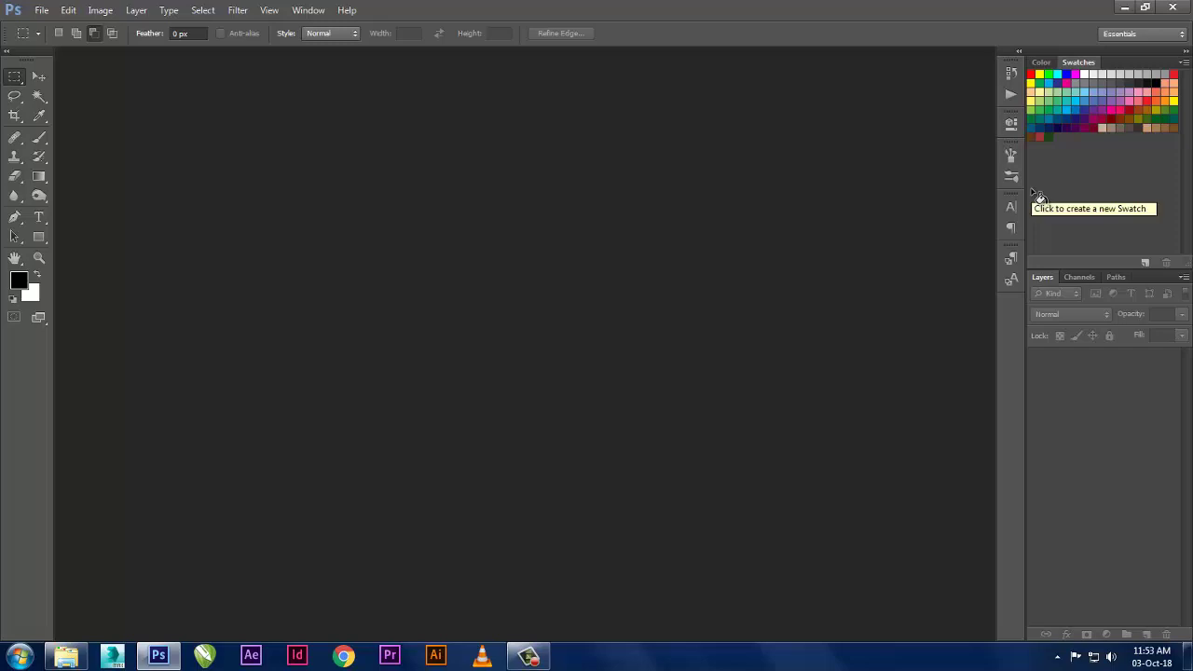
left_click(57, 34)
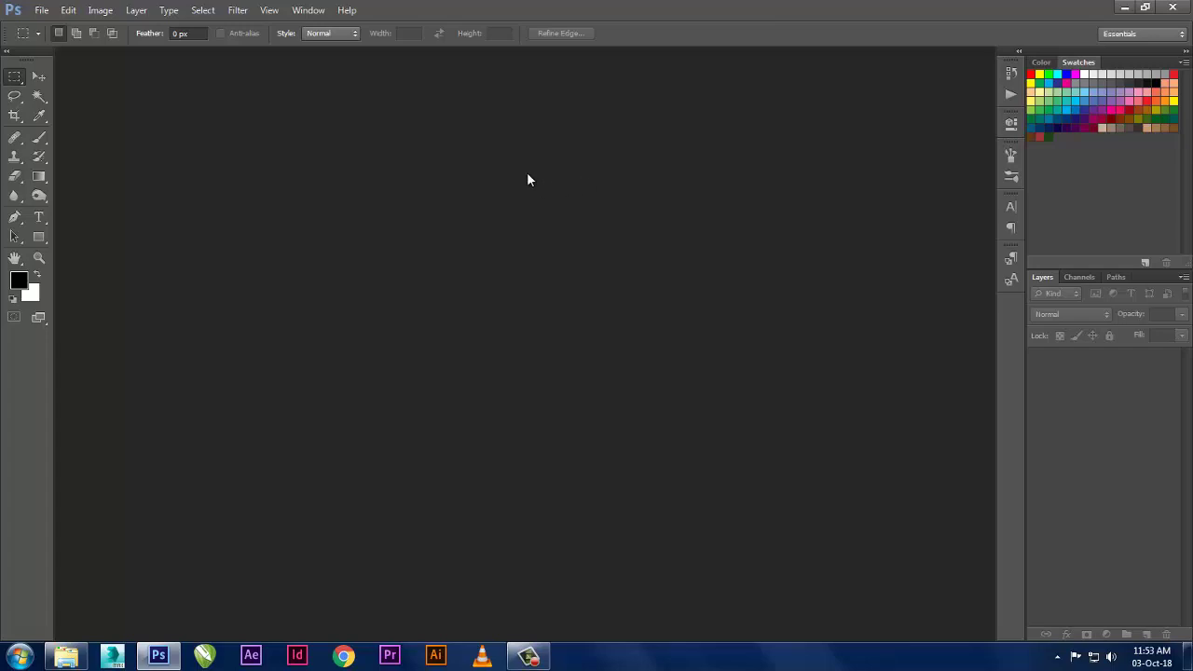
- Start a new document via File > New and name it ps_inrto
left_click(41, 11)
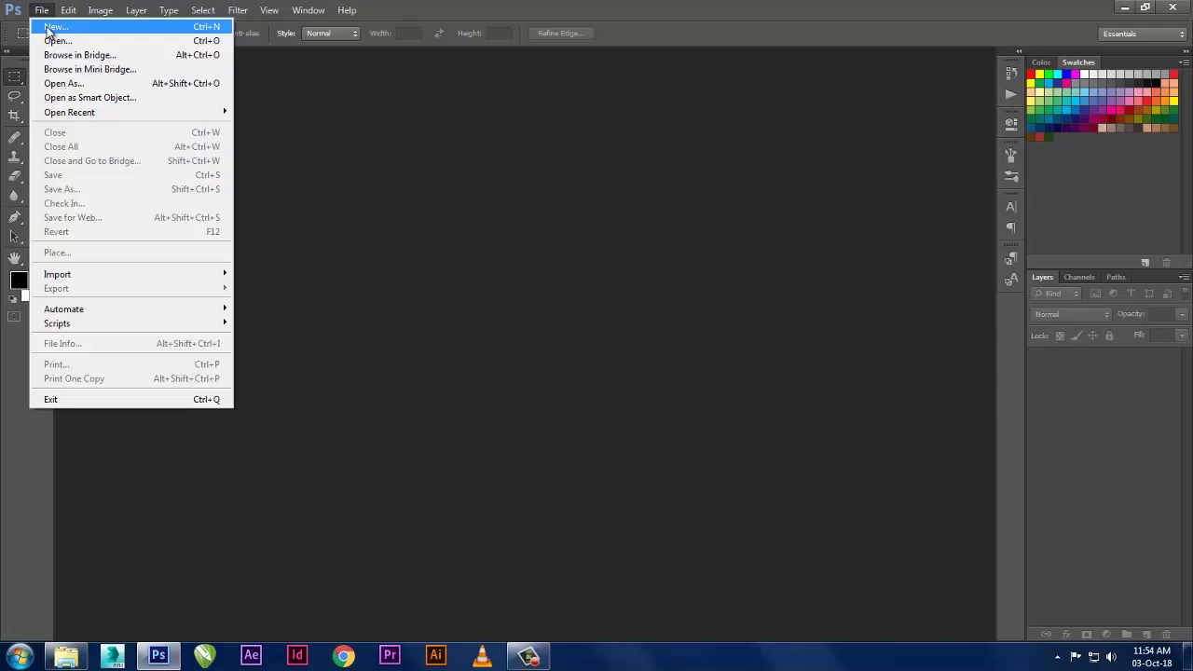
left_click(193, 29)
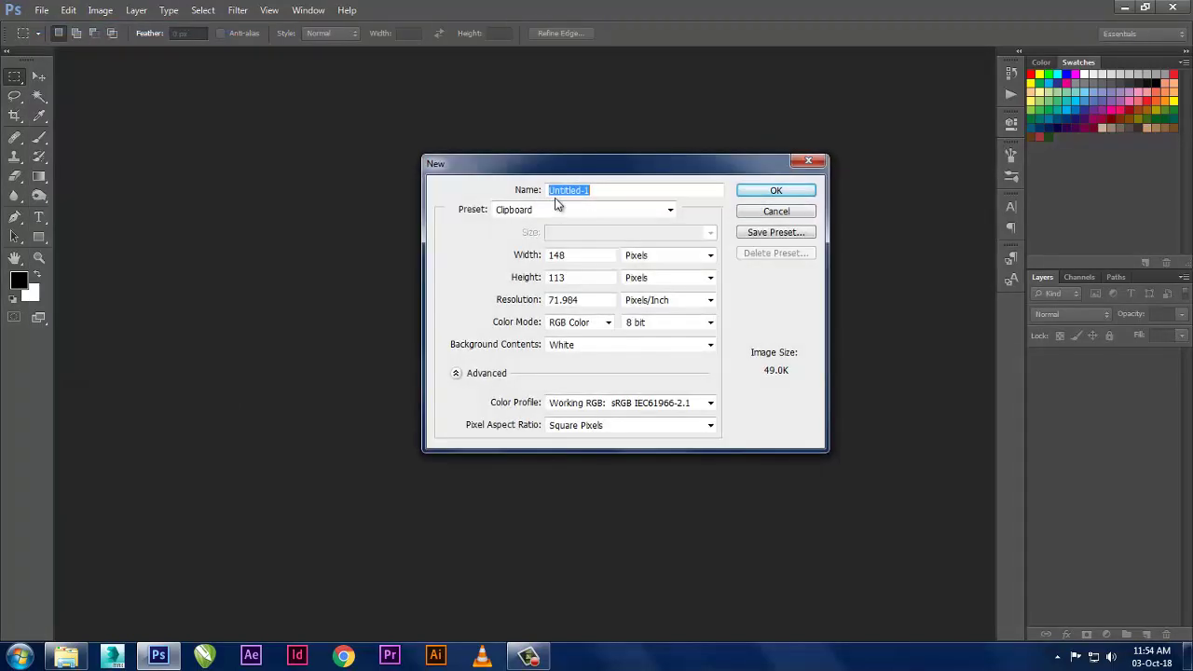
left_click_drag(583, 169, 548, 163)
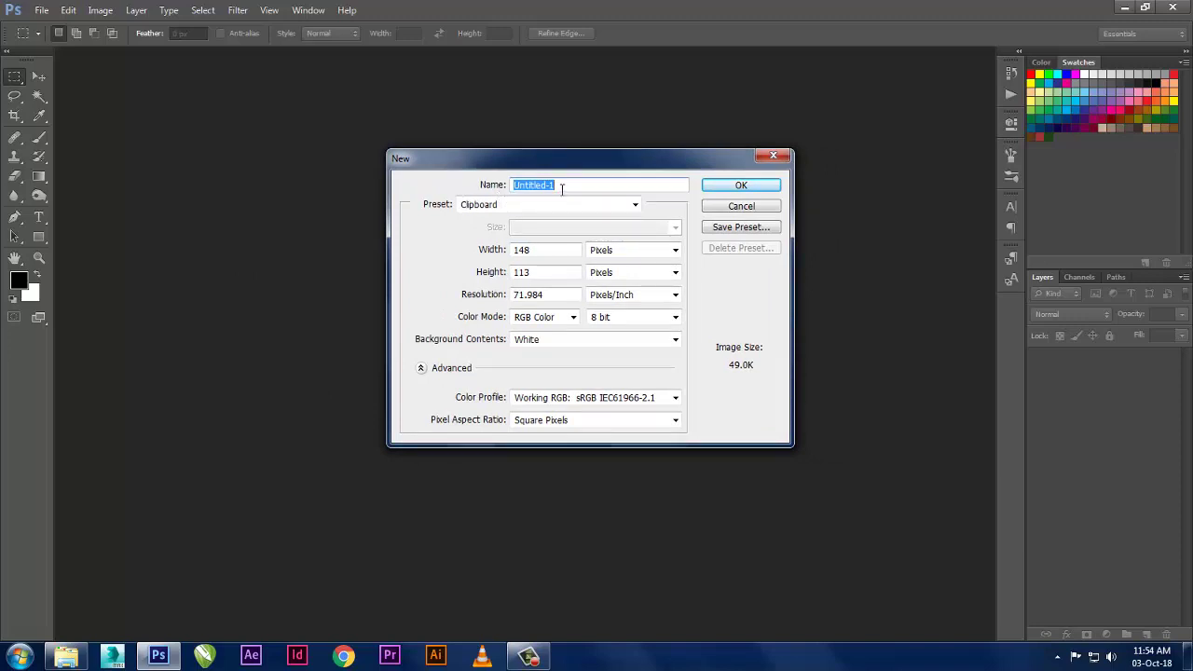
type("ps")
type("_inrt")
type("o")
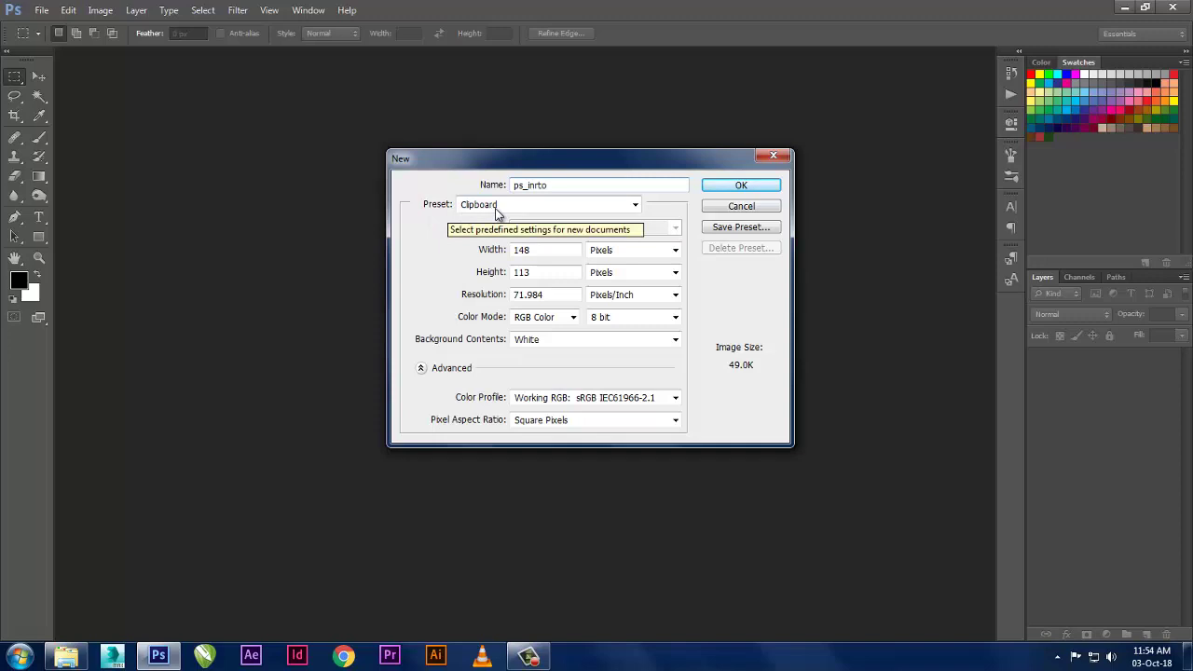
- Browse the New dialog's Preset list of document sizes
left_click(633, 204)
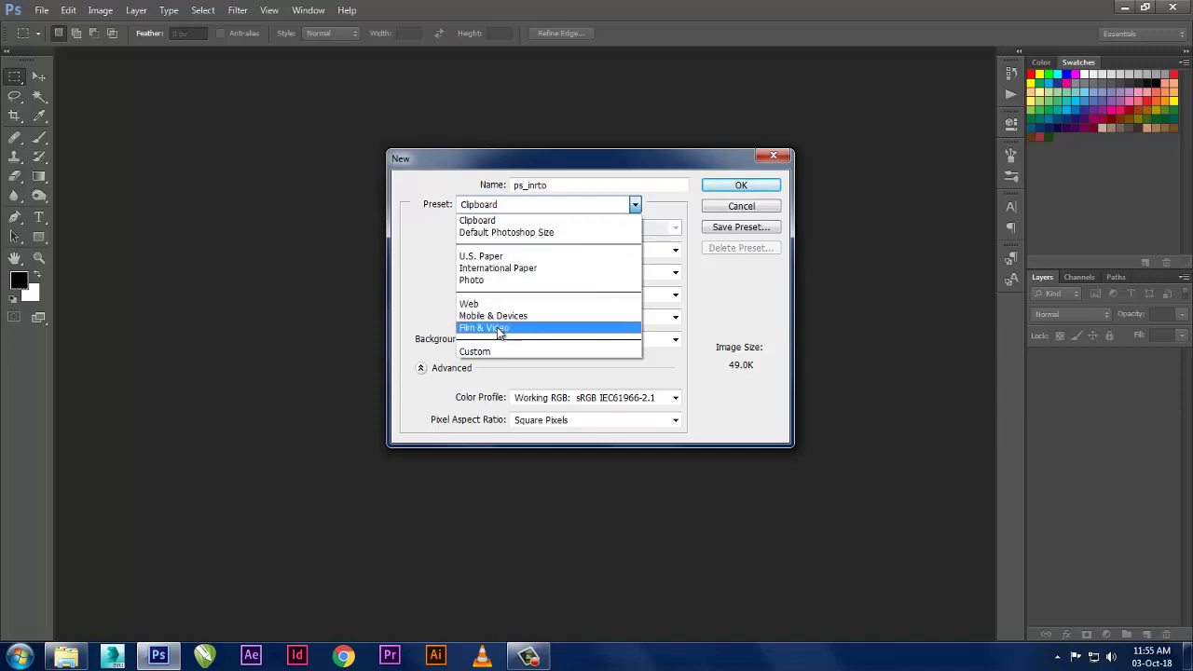
left_click(548, 284)
- Apply the Default Photoshop Size preset, 7 by 5 inches, checking its height value
left_click(520, 233)
left_click(540, 249)
left_click(539, 273)
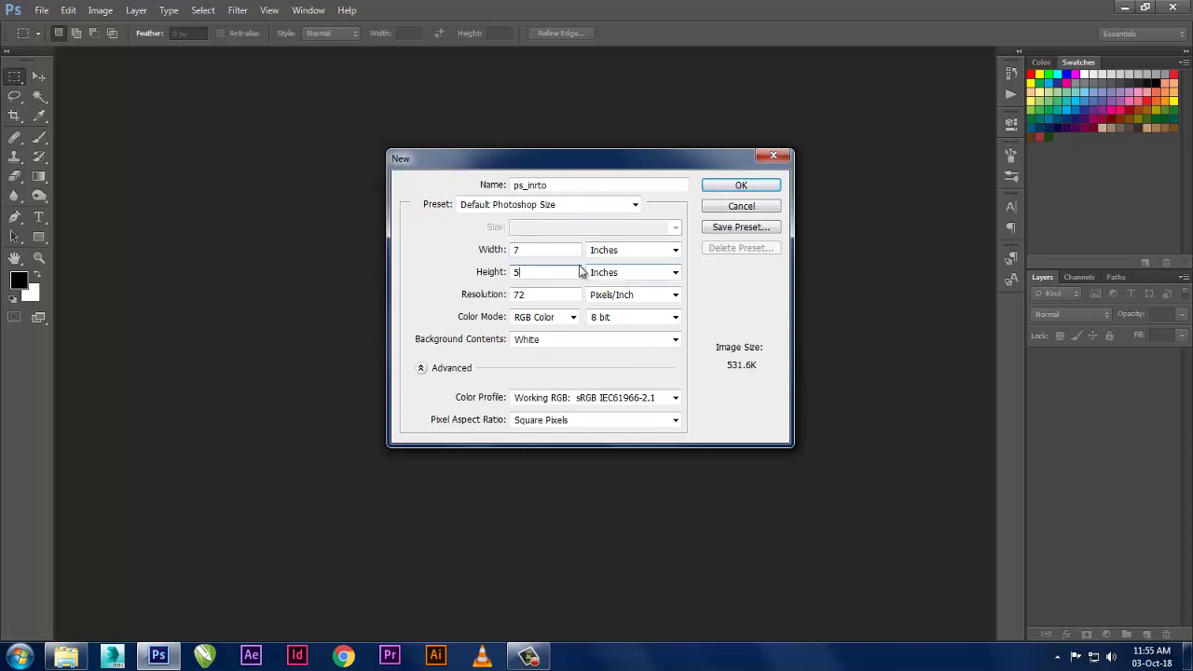
left_click(570, 205)
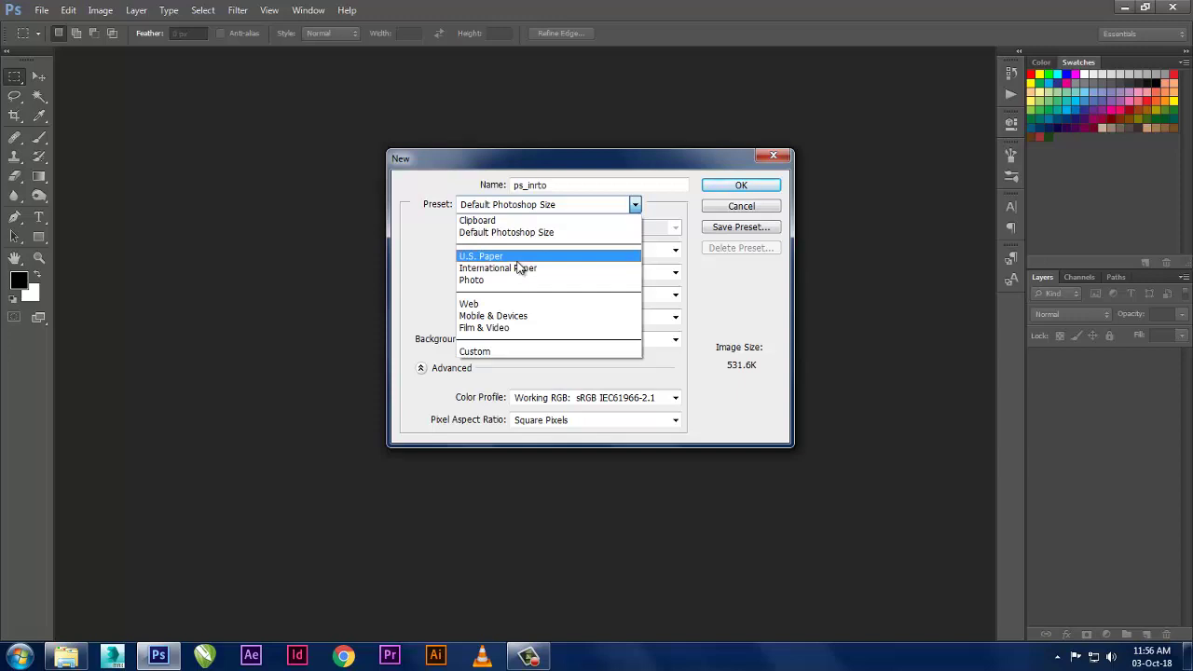
- Switch to the U.S. Paper preset at Letter size and check its width and height
left_click(517, 260)
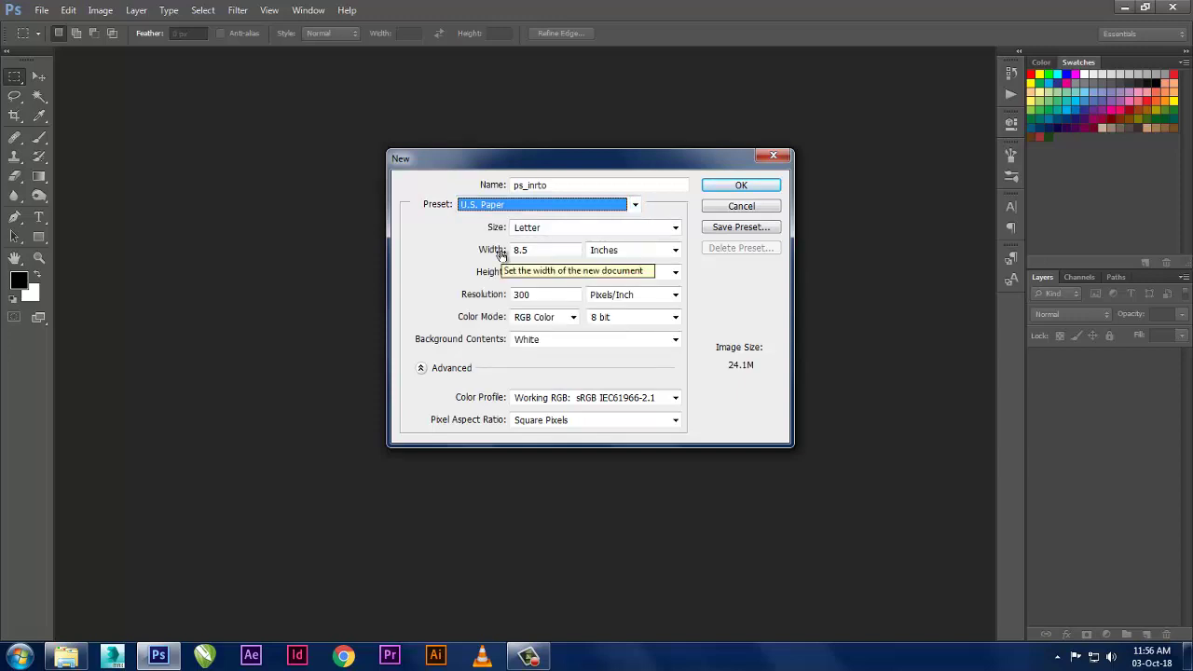
left_click(566, 228)
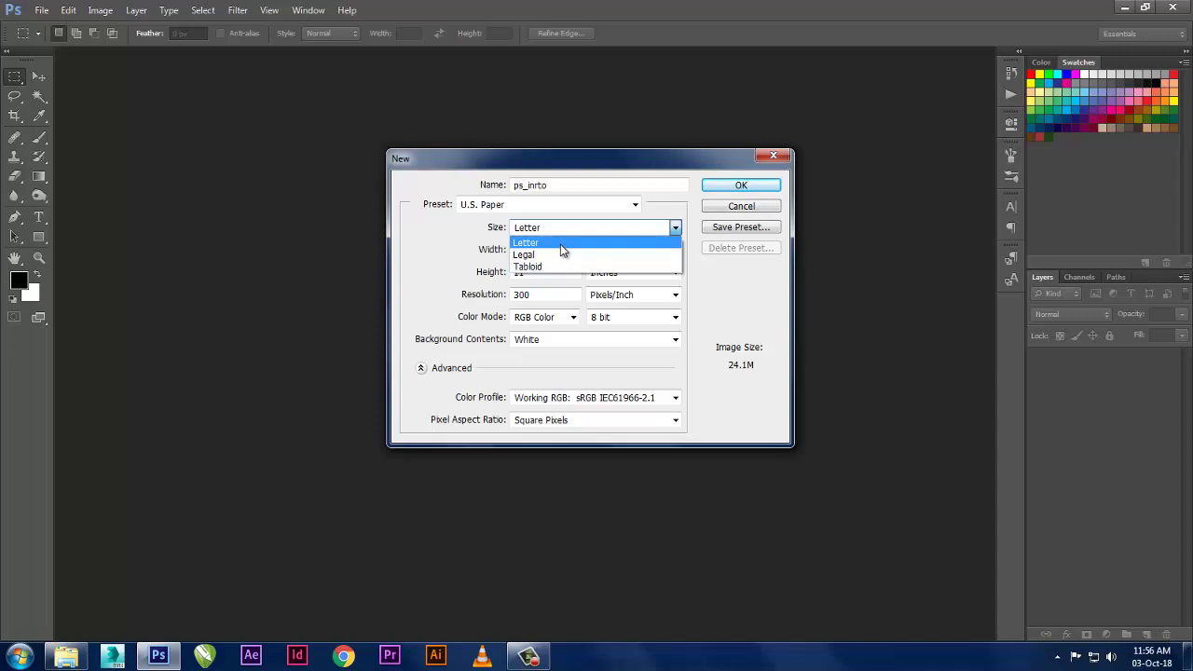
left_click(560, 244)
left_click(527, 248)
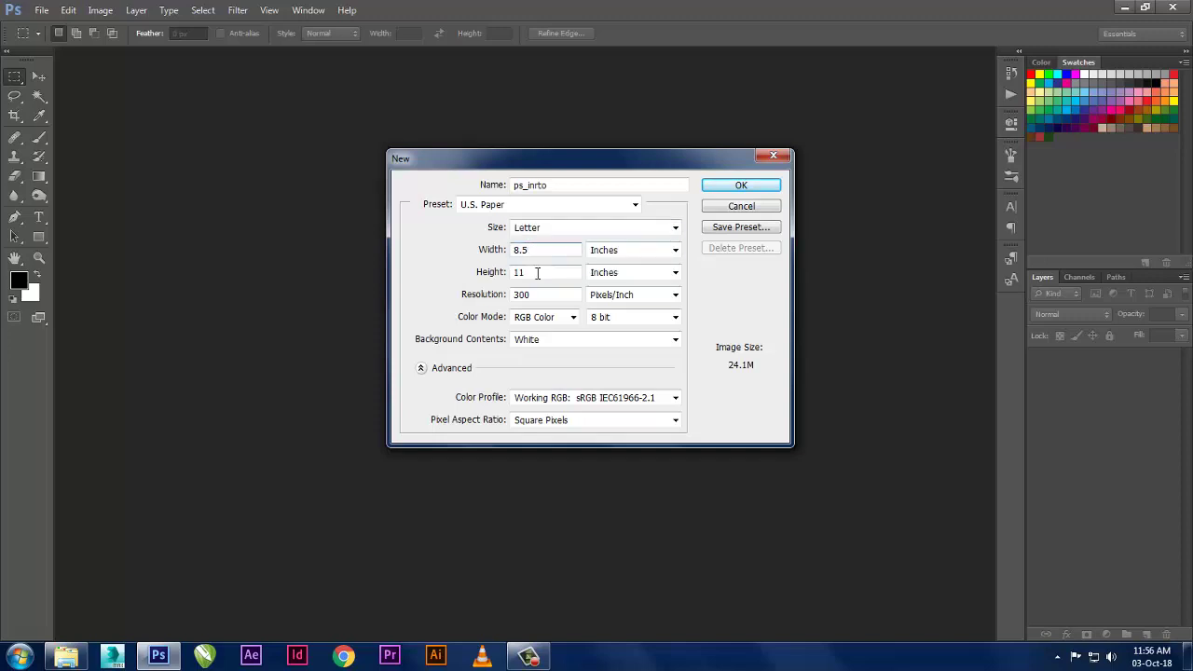
left_click(537, 272)
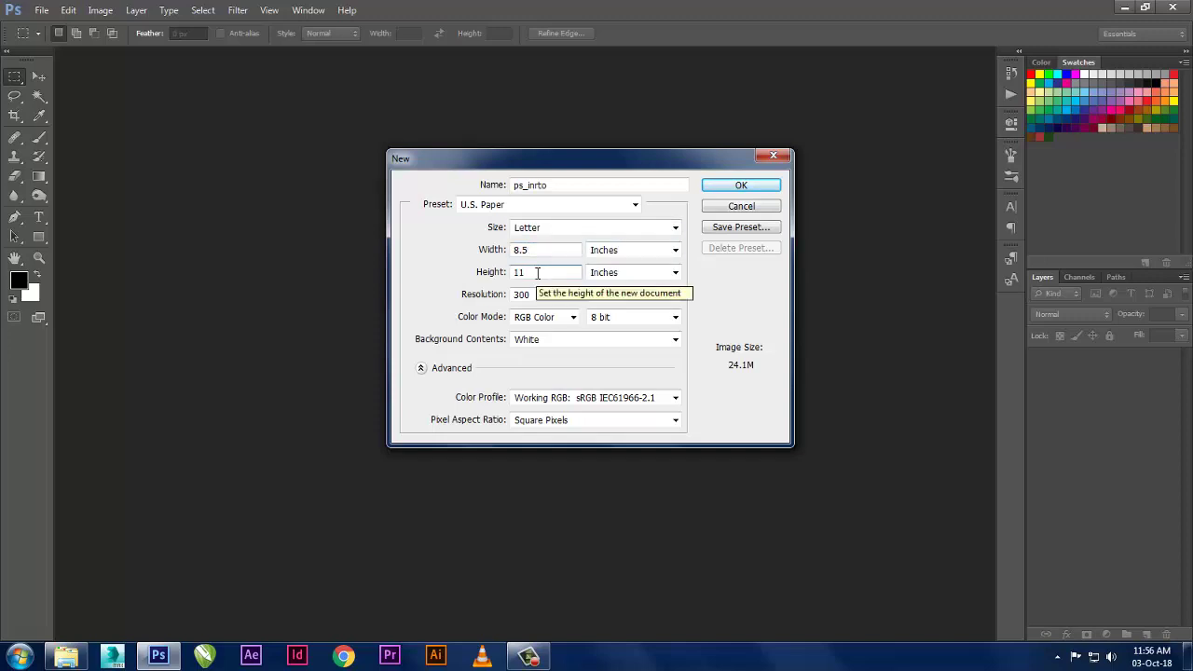
left_click(556, 250)
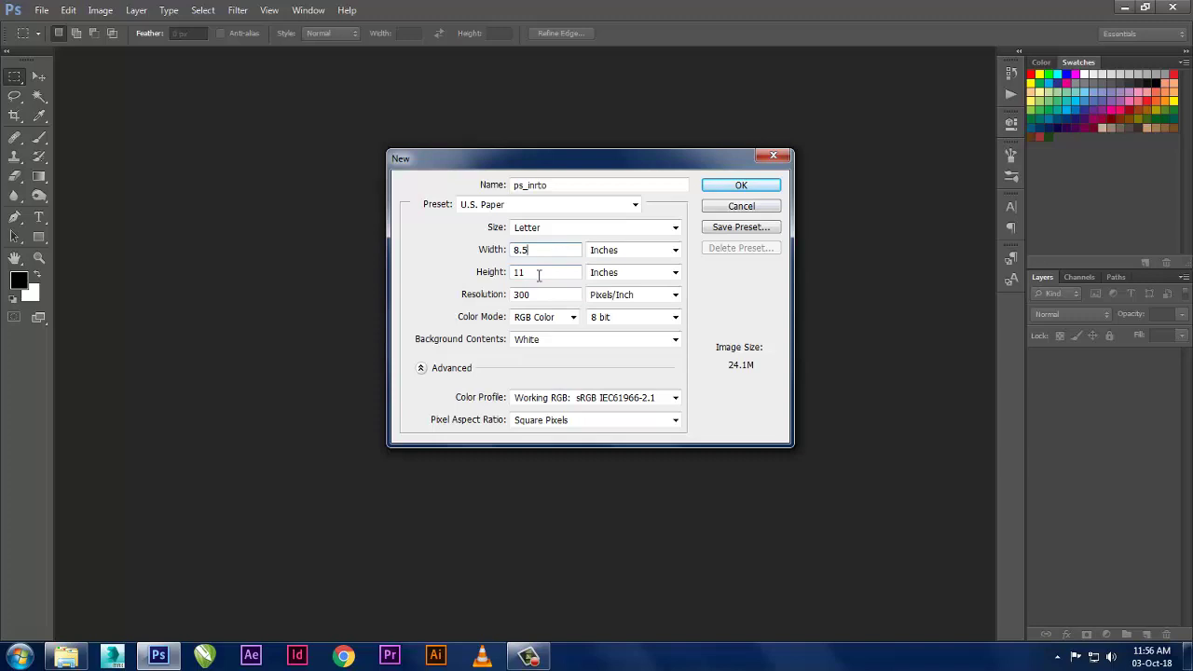
- Try the Legal paper size and check its width and height
left_click(546, 231)
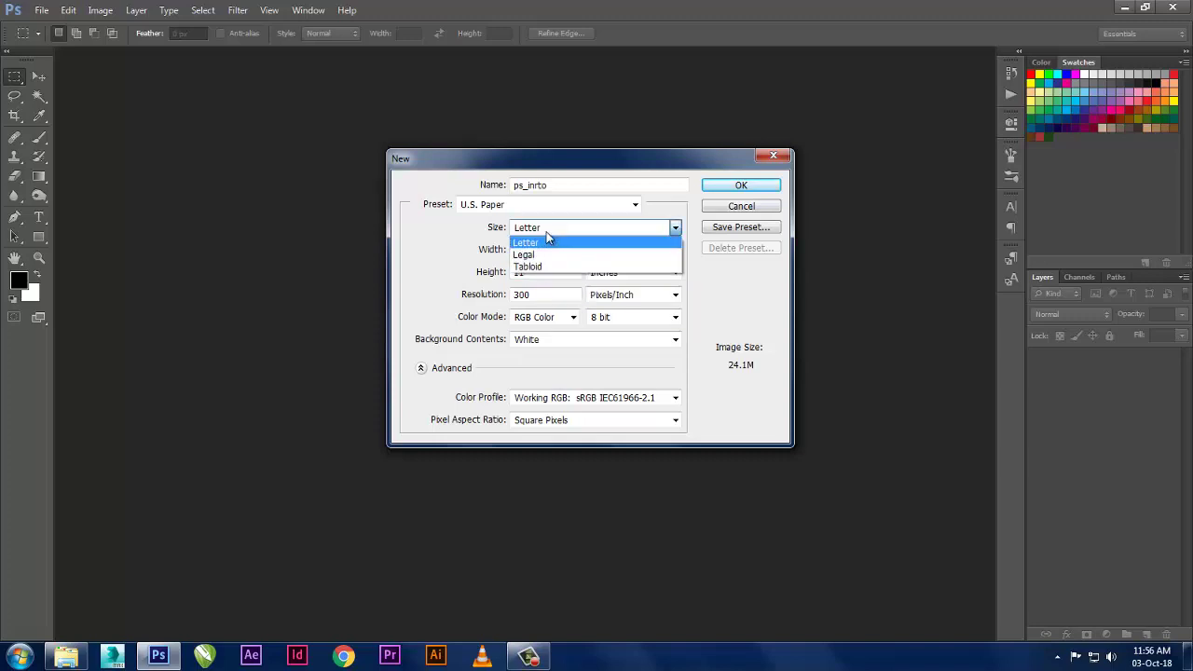
left_click(548, 255)
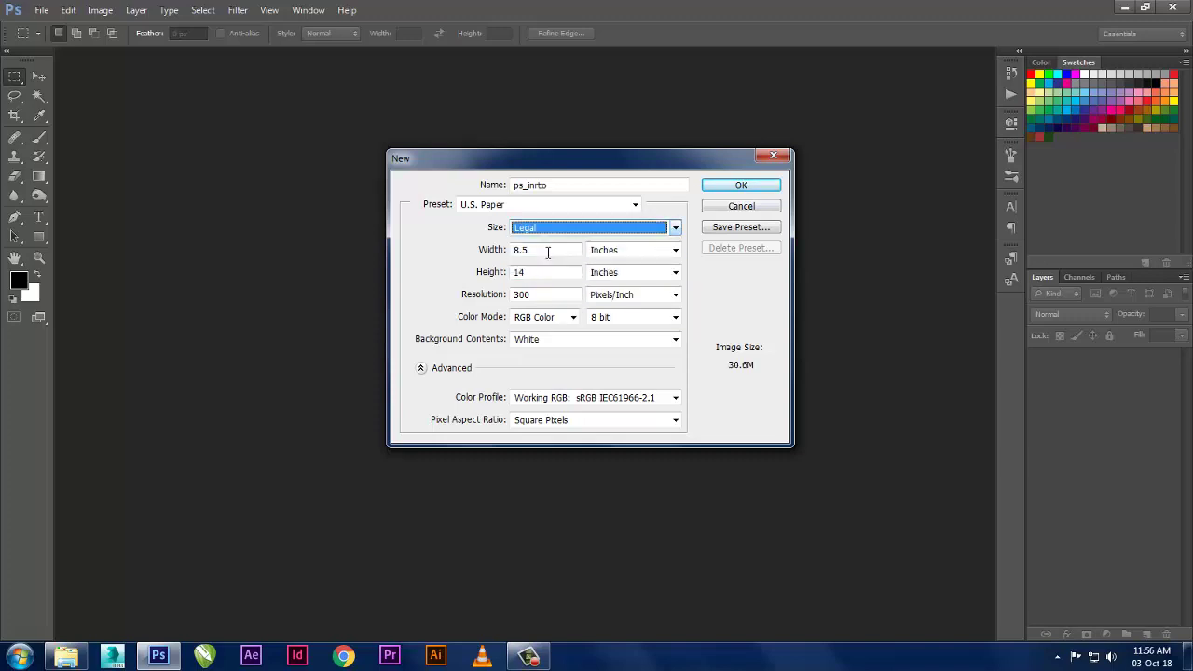
left_click(544, 251)
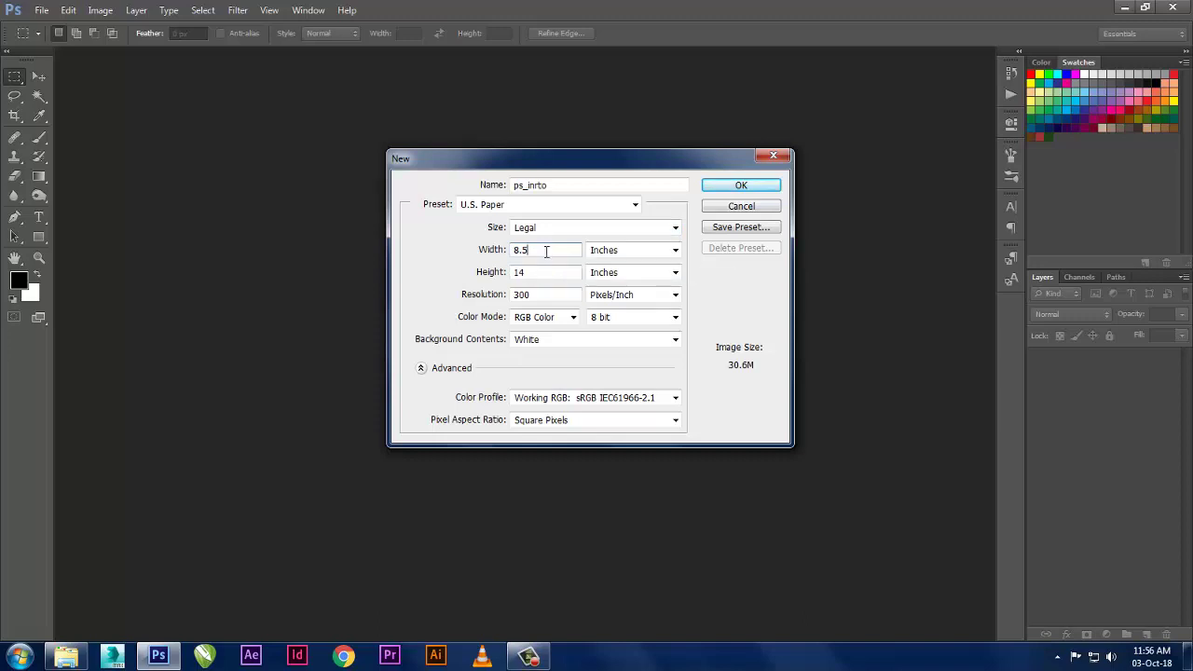
left_click(546, 271)
- Settle on Tabloid paper, 11 × 17 inches at 300 pixels/inch
left_click(569, 229)
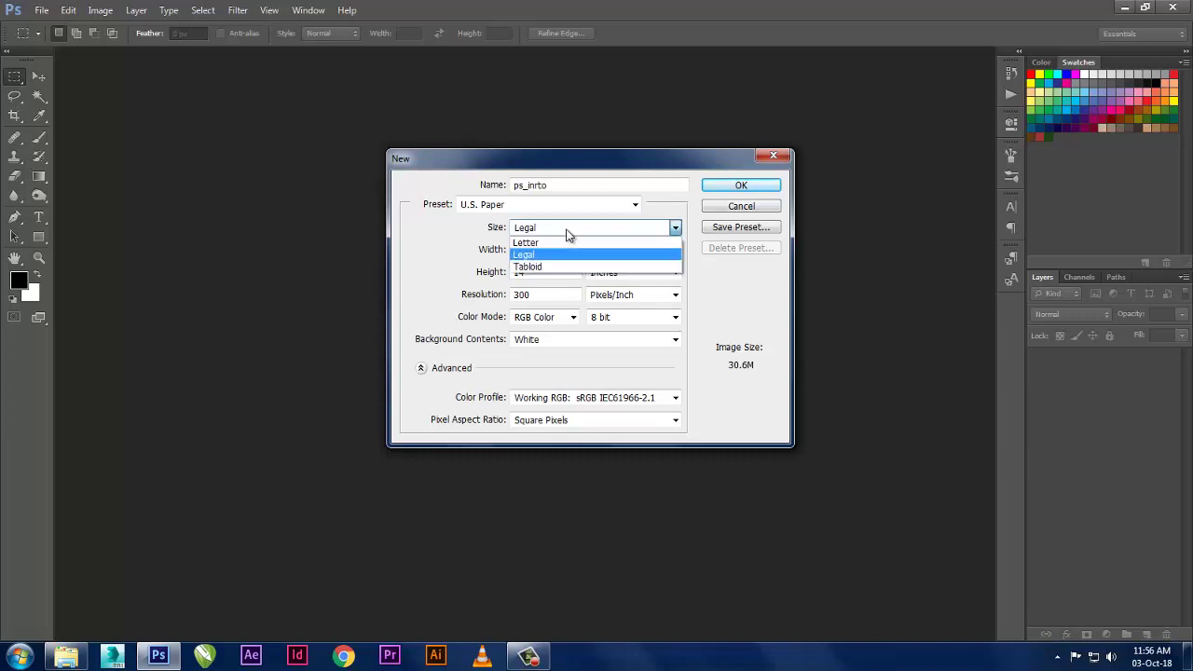
left_click(565, 265)
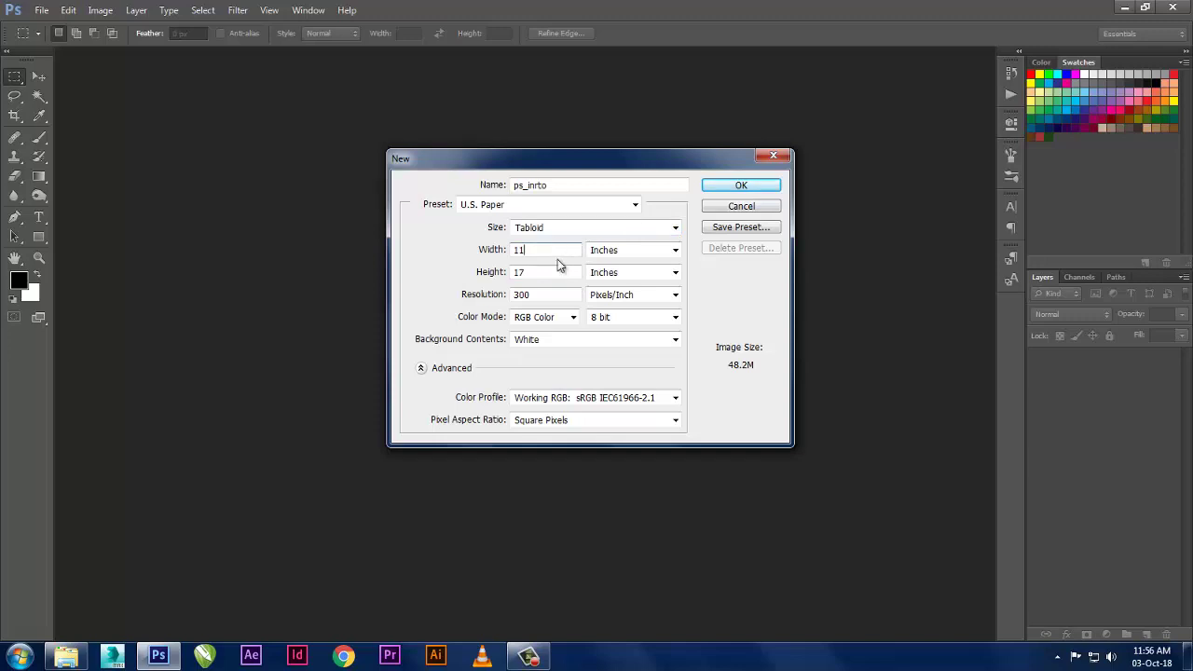
left_click(551, 271)
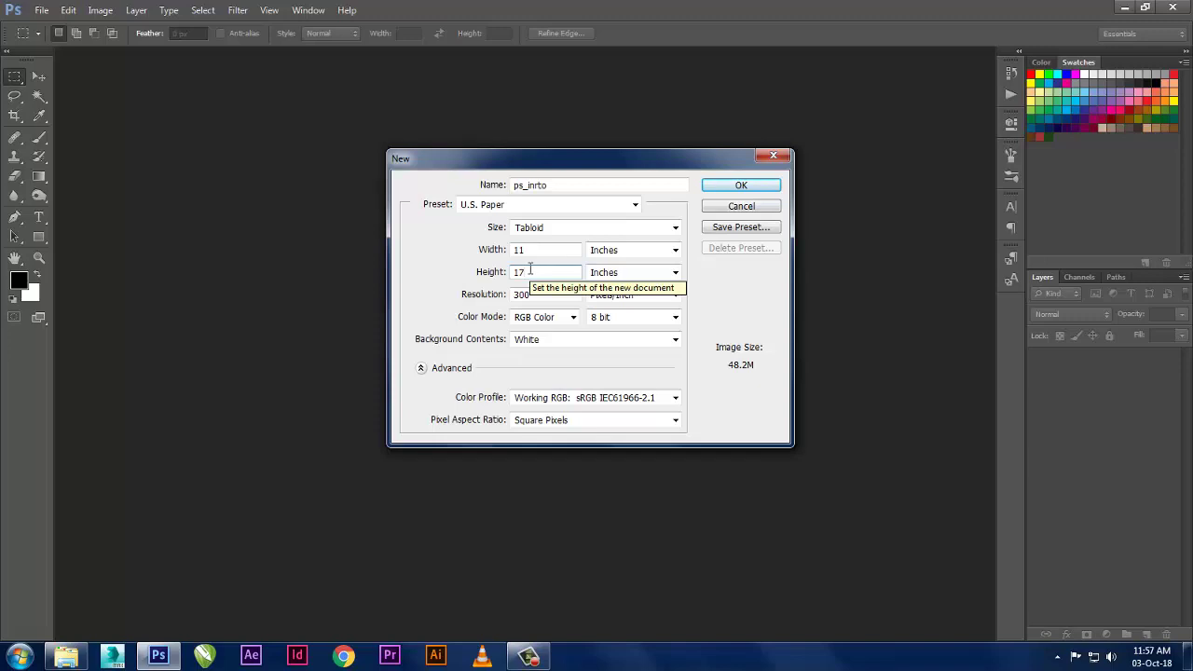
left_click(527, 249)
left_click(529, 271)
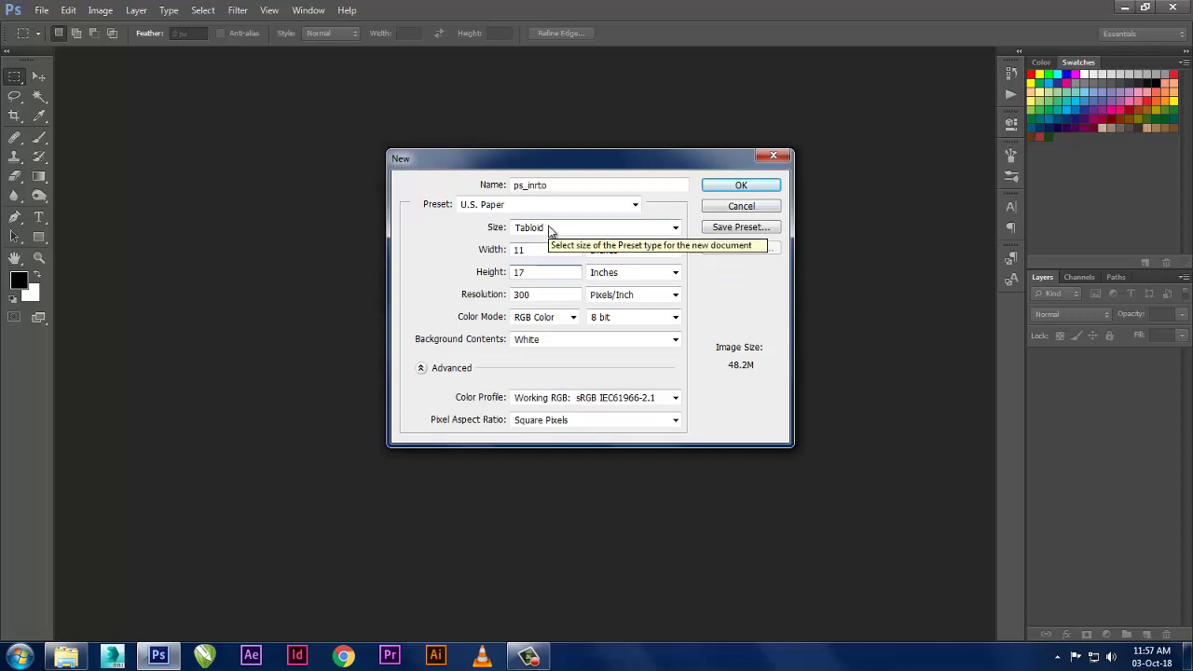
left_click(550, 229)
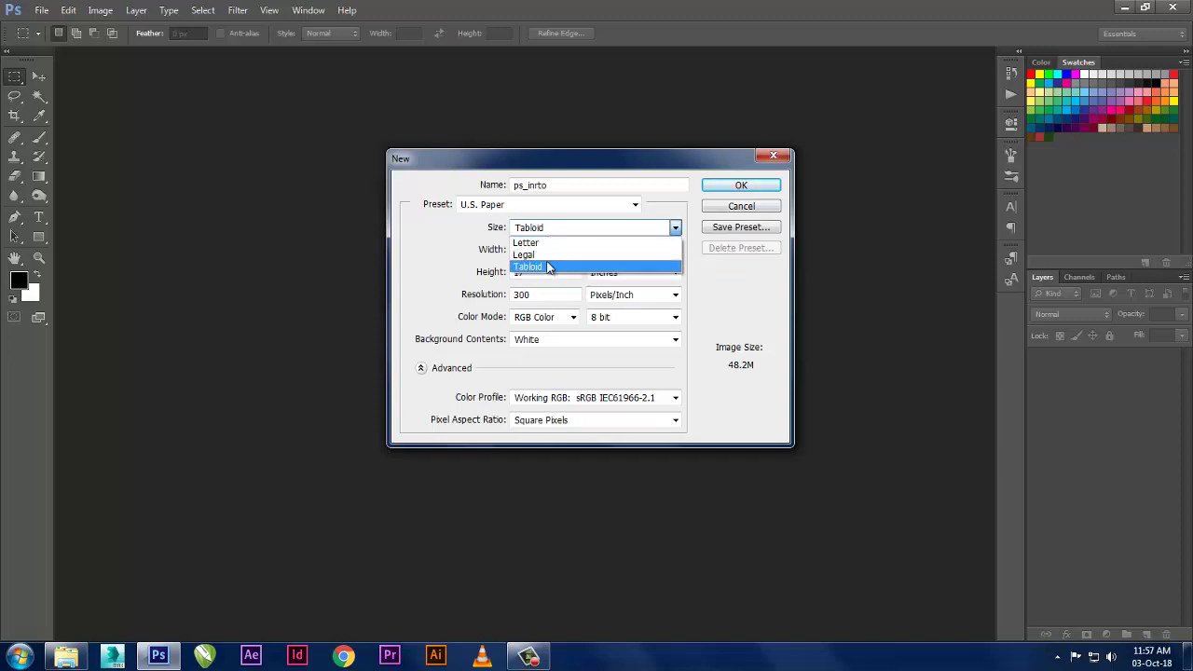
left_click(557, 207)
left_click(556, 207)
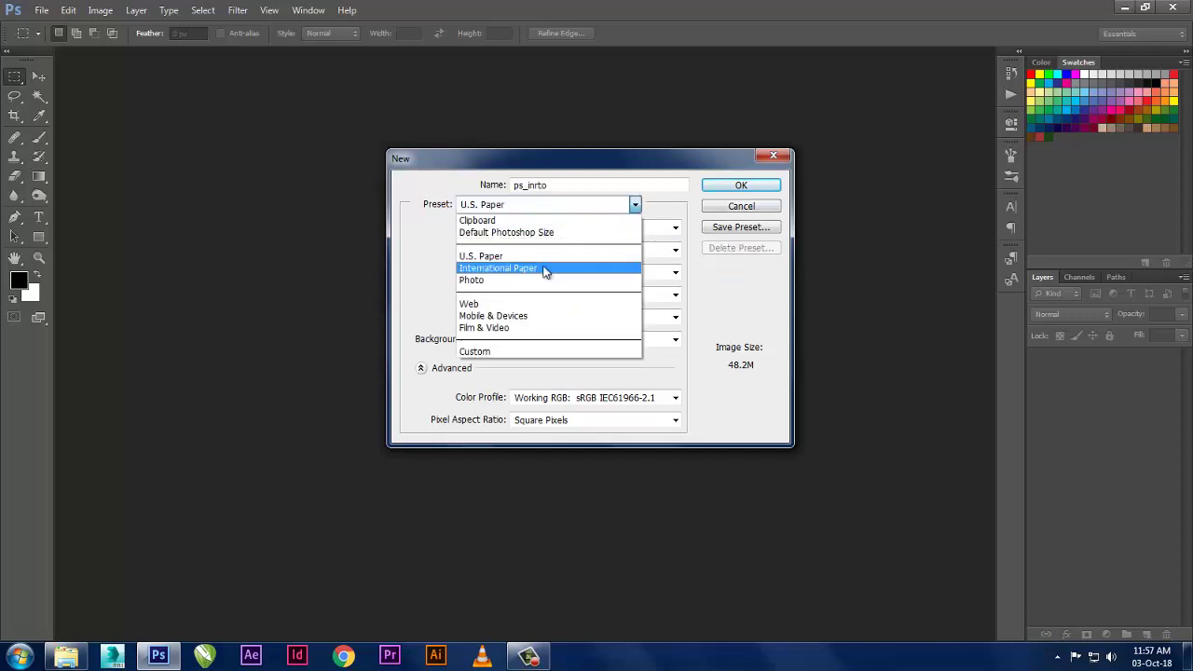
- Choose the International Paper preset at A4 and check its dimensions
left_click(546, 270)
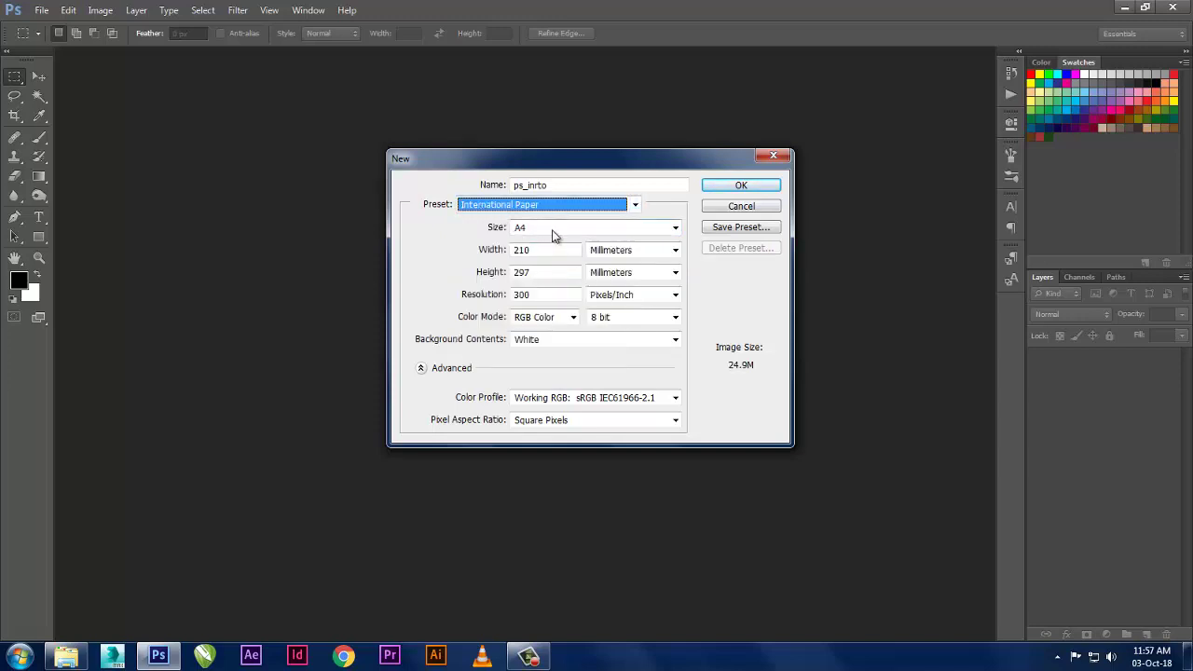
left_click(552, 233)
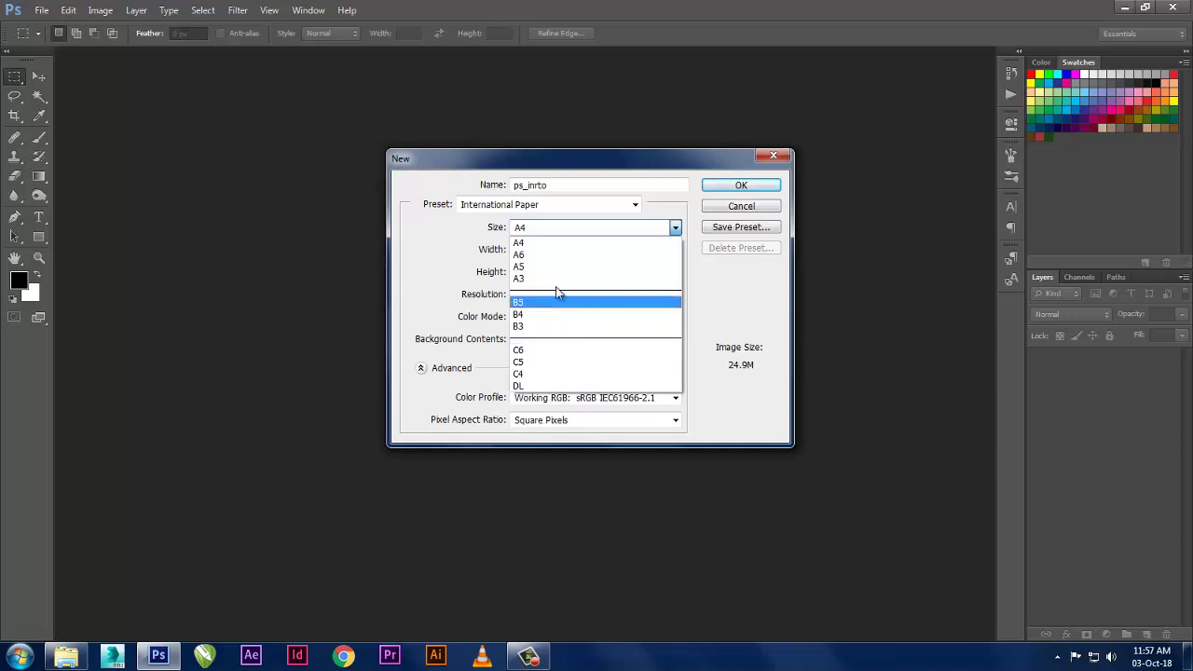
left_click(560, 242)
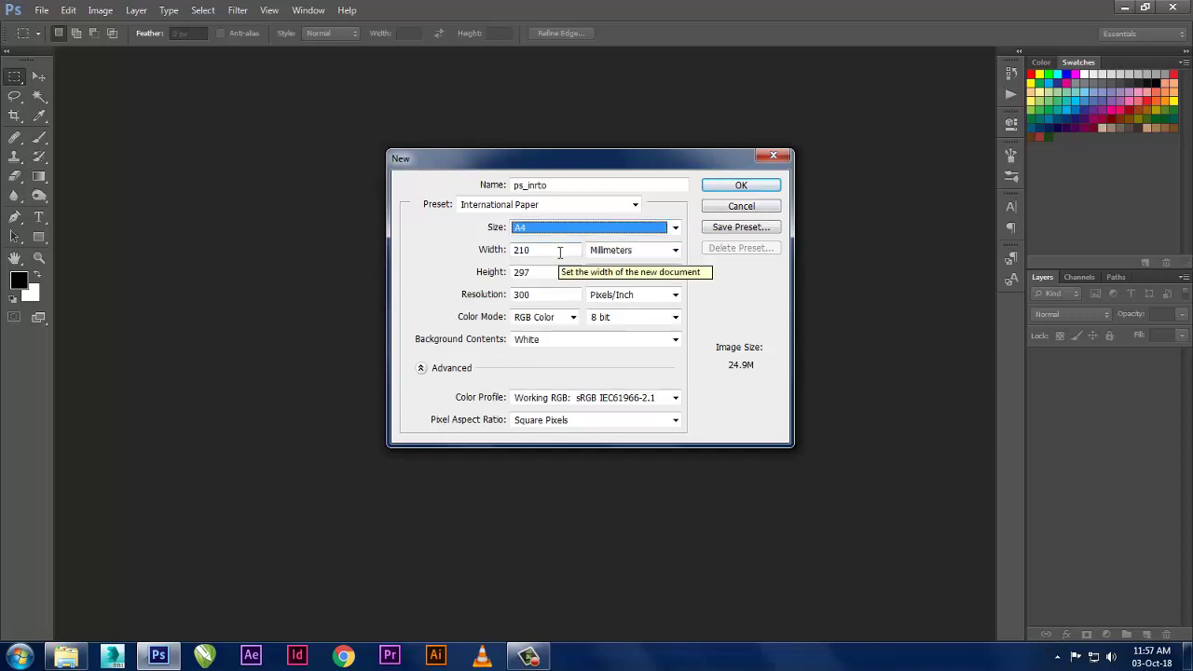
left_click(559, 249)
left_click(577, 272)
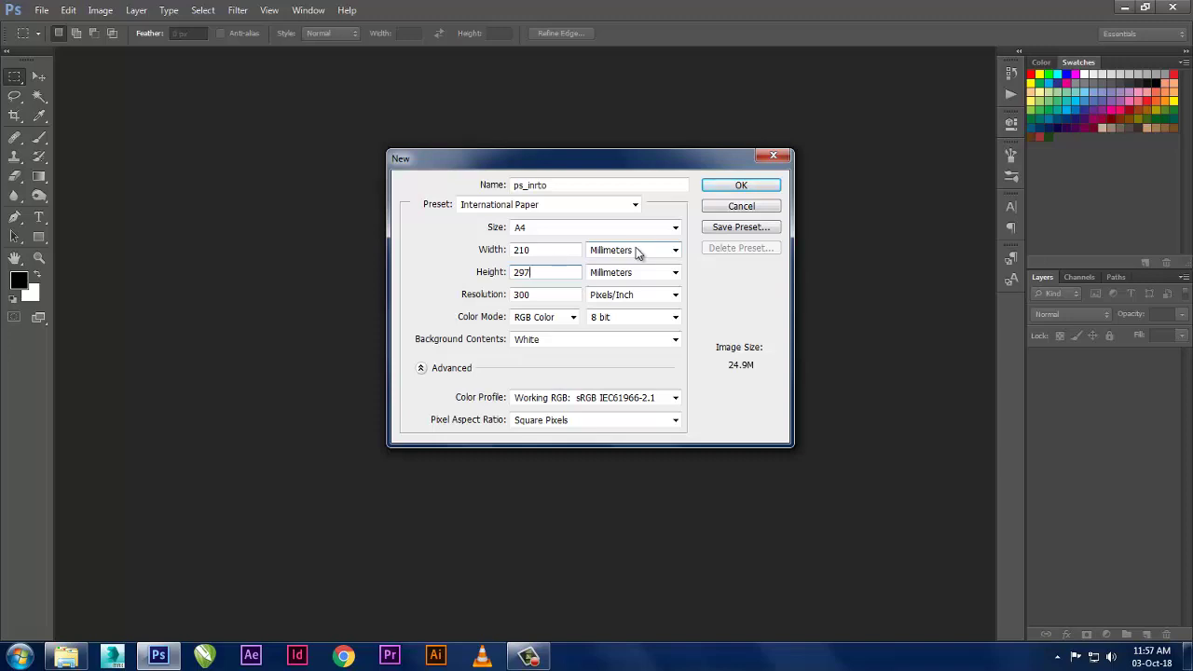
- Set the width units to inches
left_click(639, 250)
left_click(638, 250)
left_click(639, 251)
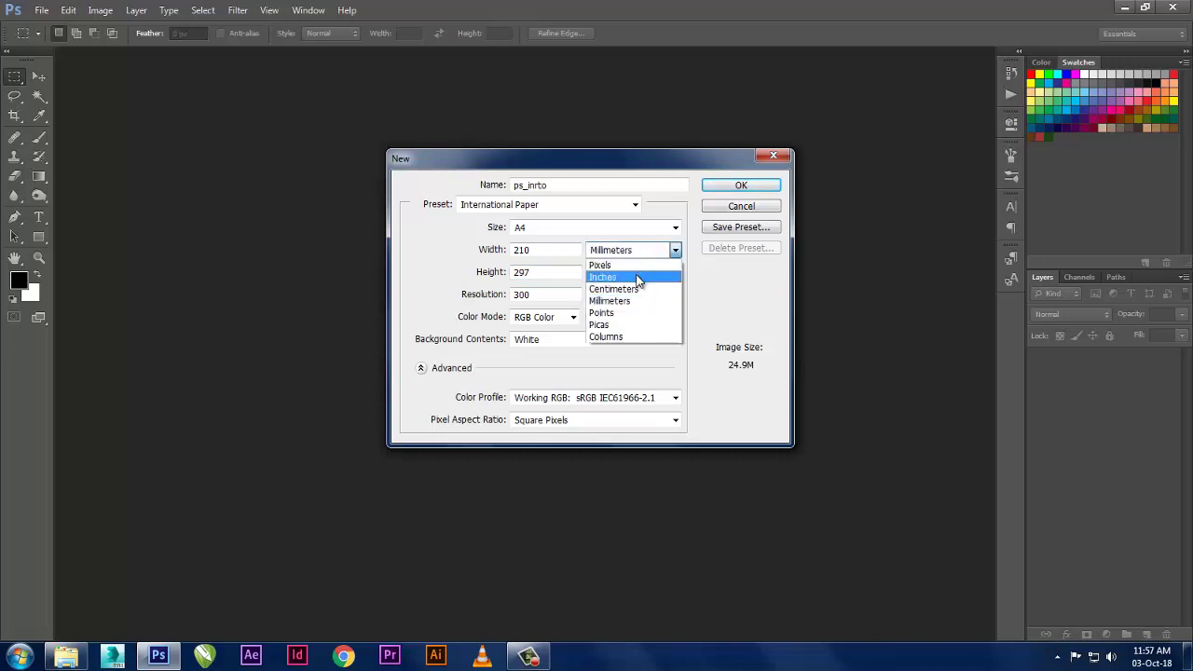
left_click(639, 276)
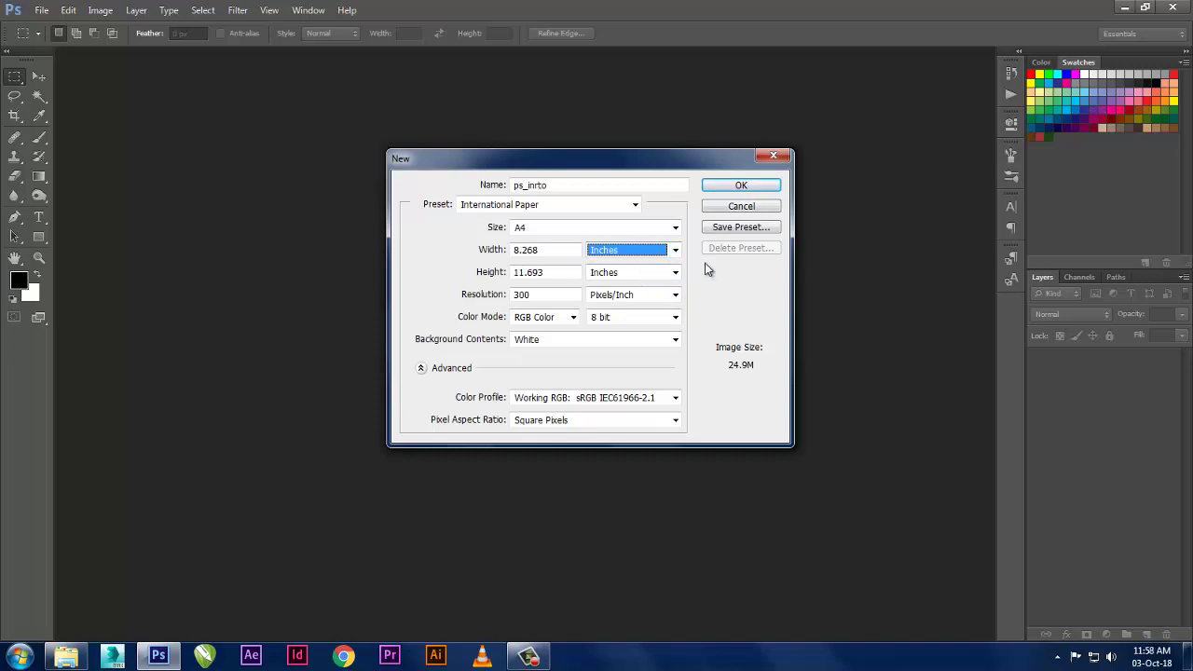
key("Tab")
- Cycle through A6 and A5 to A3, measured in inches: 11.693 × 16.535
left_click(581, 227)
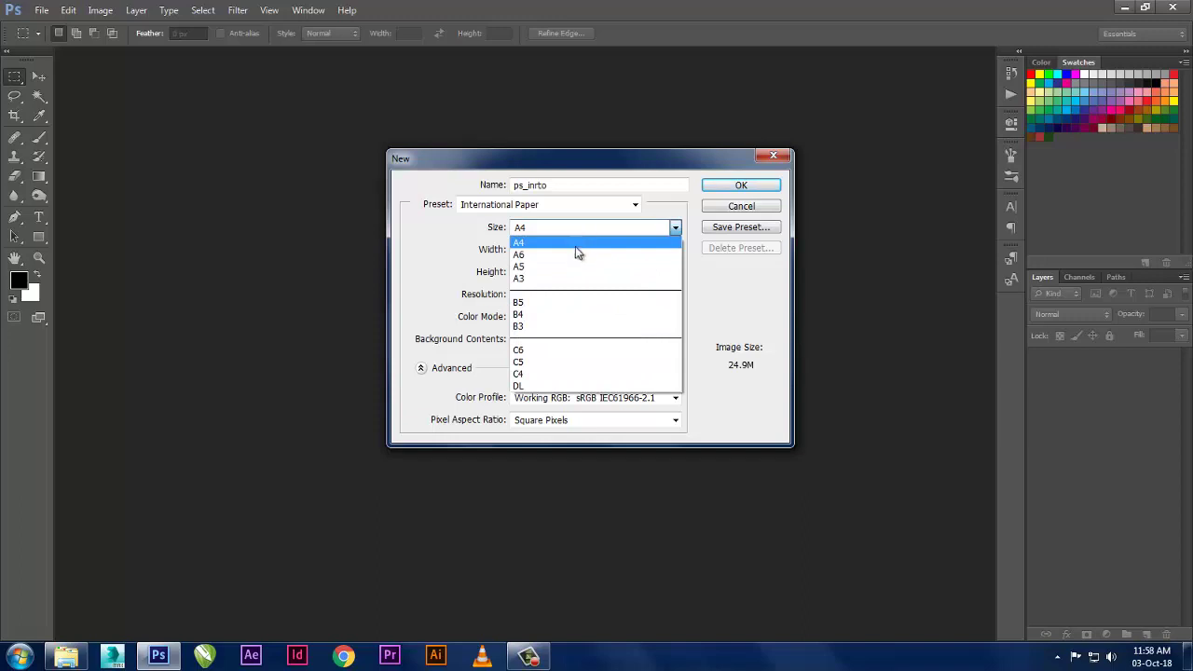
left_click(575, 255)
left_click(581, 229)
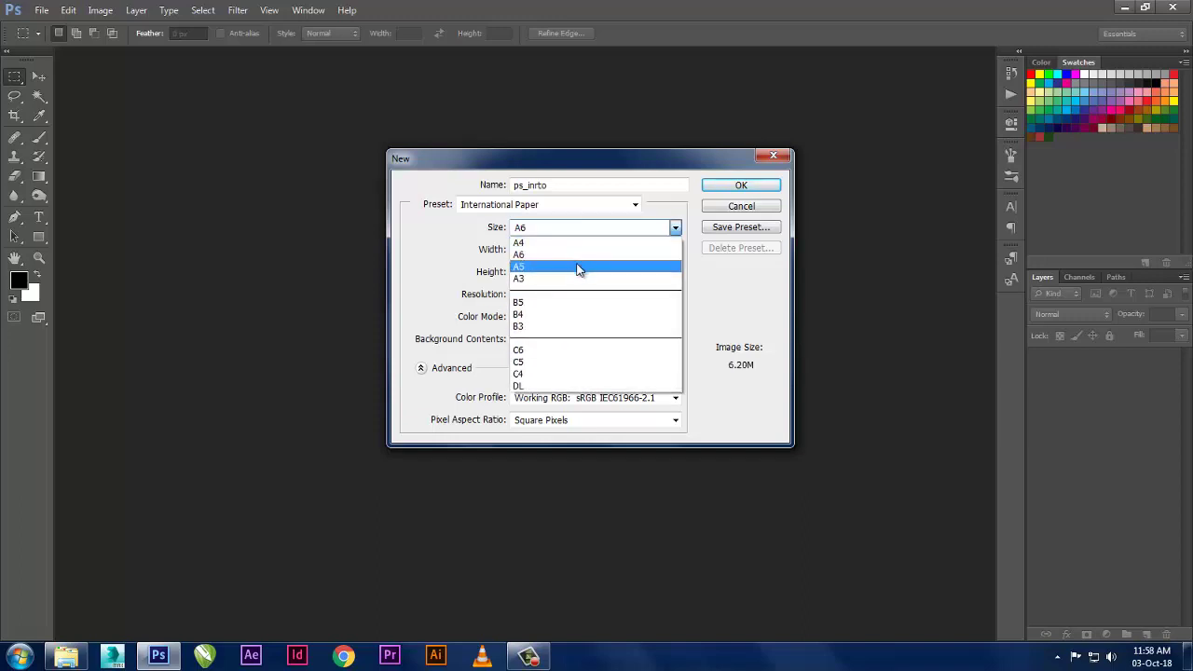
left_click(578, 267)
left_click(585, 230)
left_click(579, 273)
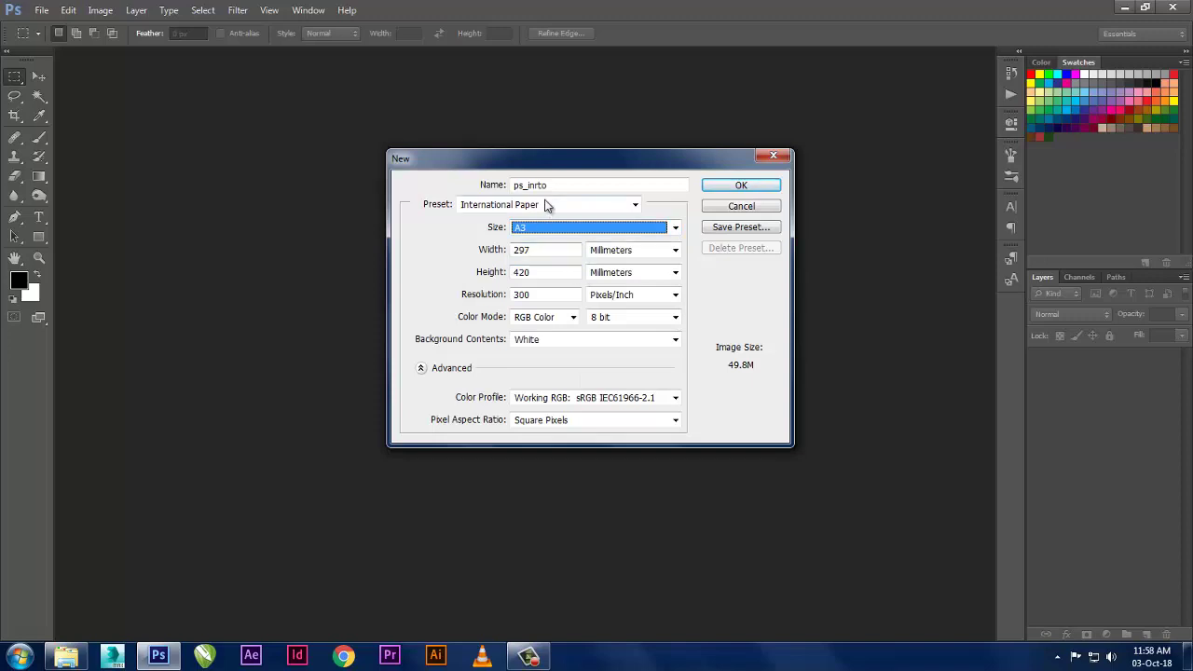
left_click(626, 249)
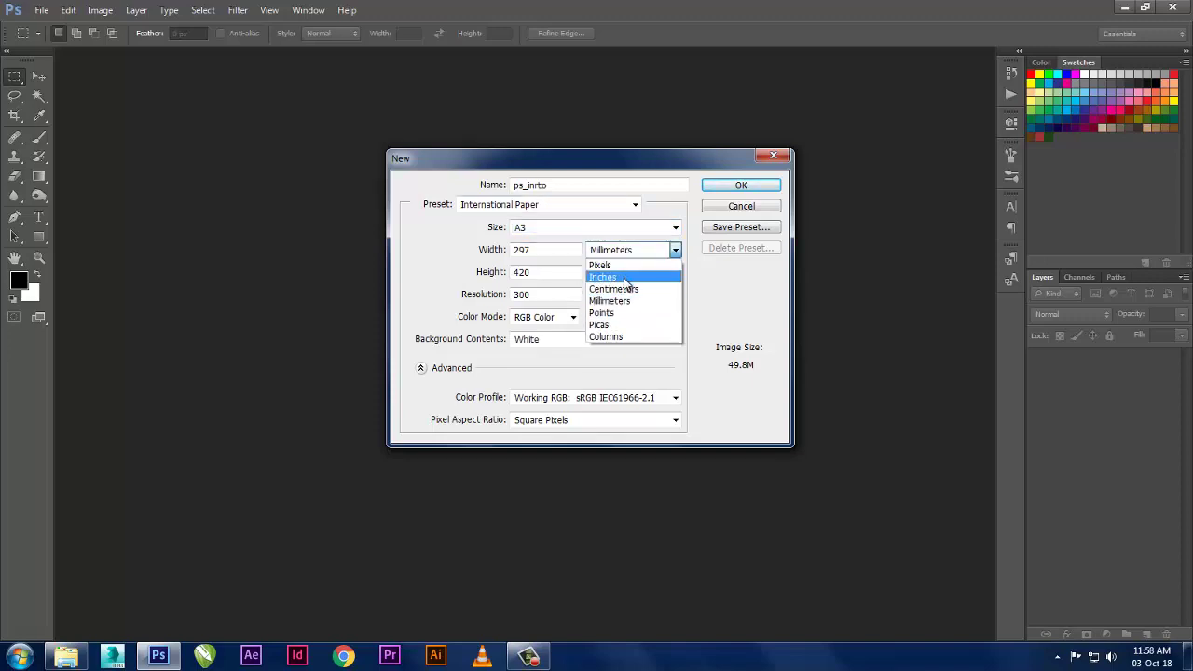
left_click(626, 280)
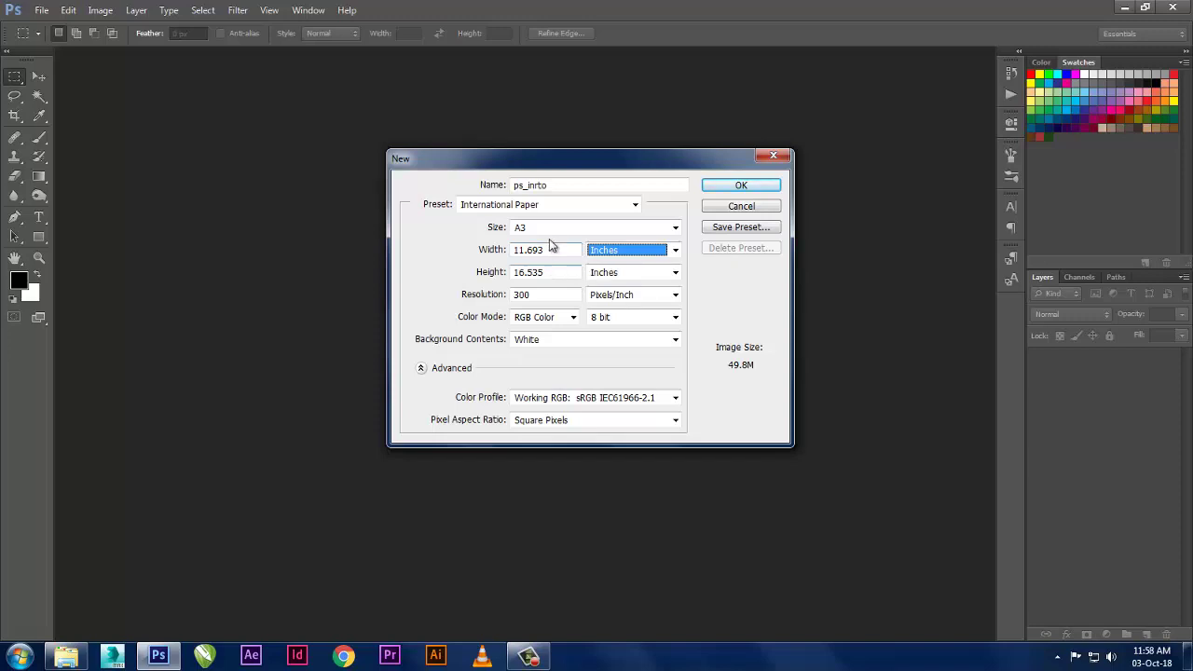
- Choose the Photo preset at Landscape, 2 x 3, then bring up Windows Explorer
left_click(557, 206)
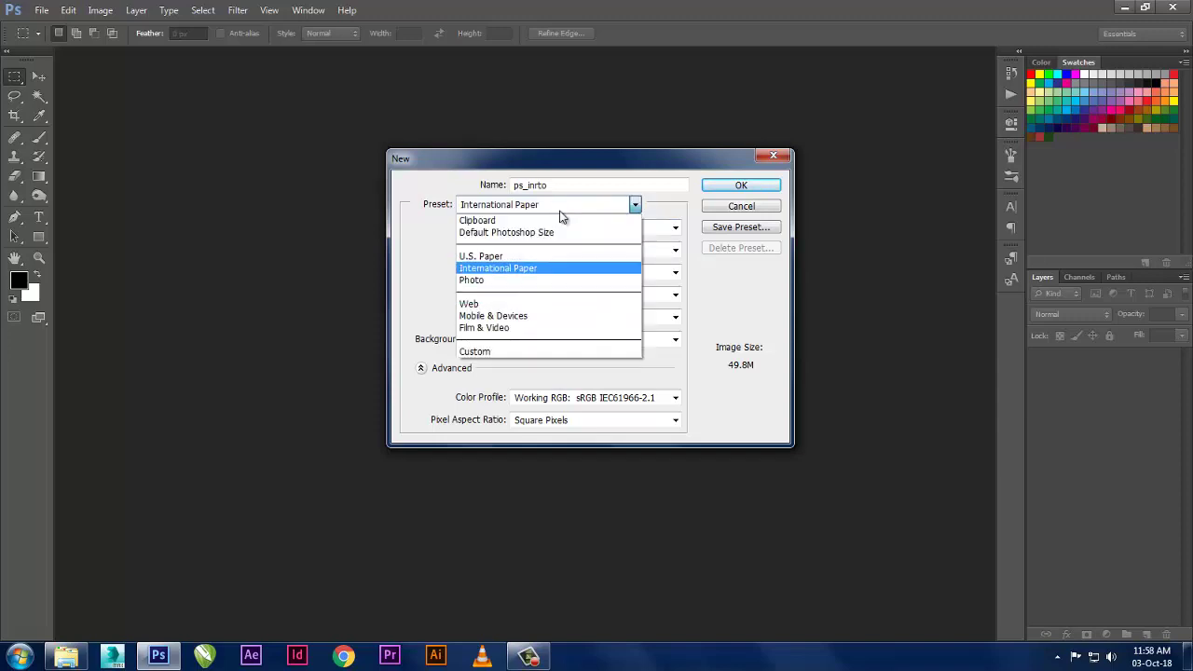
left_click(559, 281)
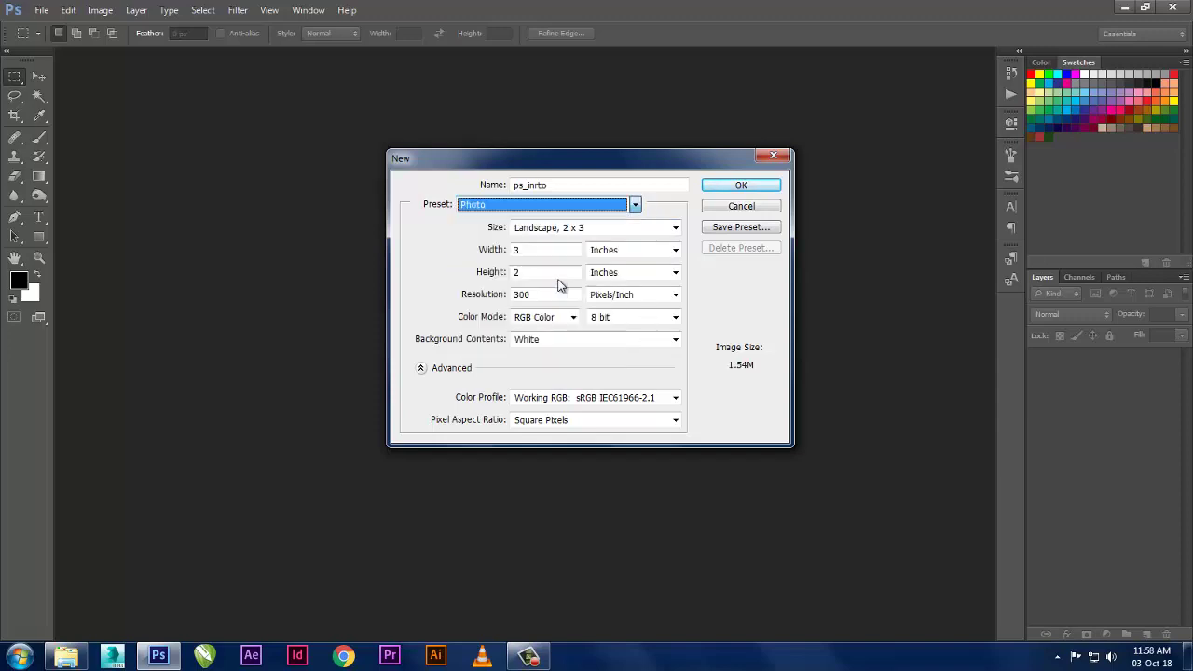
left_click(580, 231)
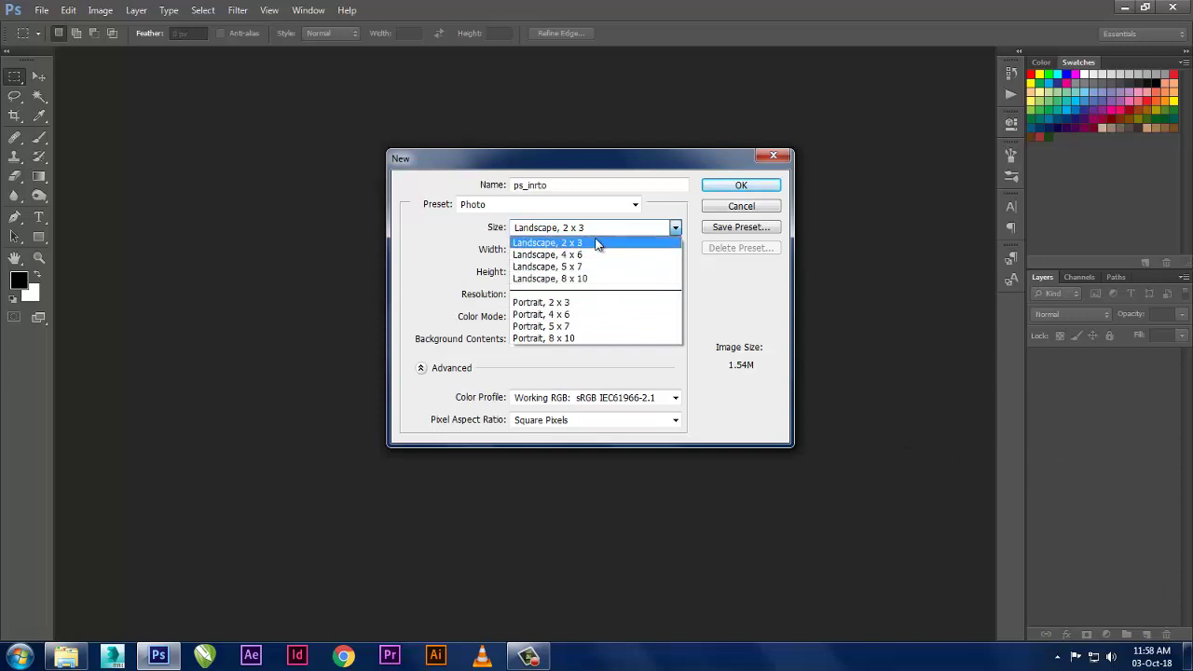
left_click(727, 298)
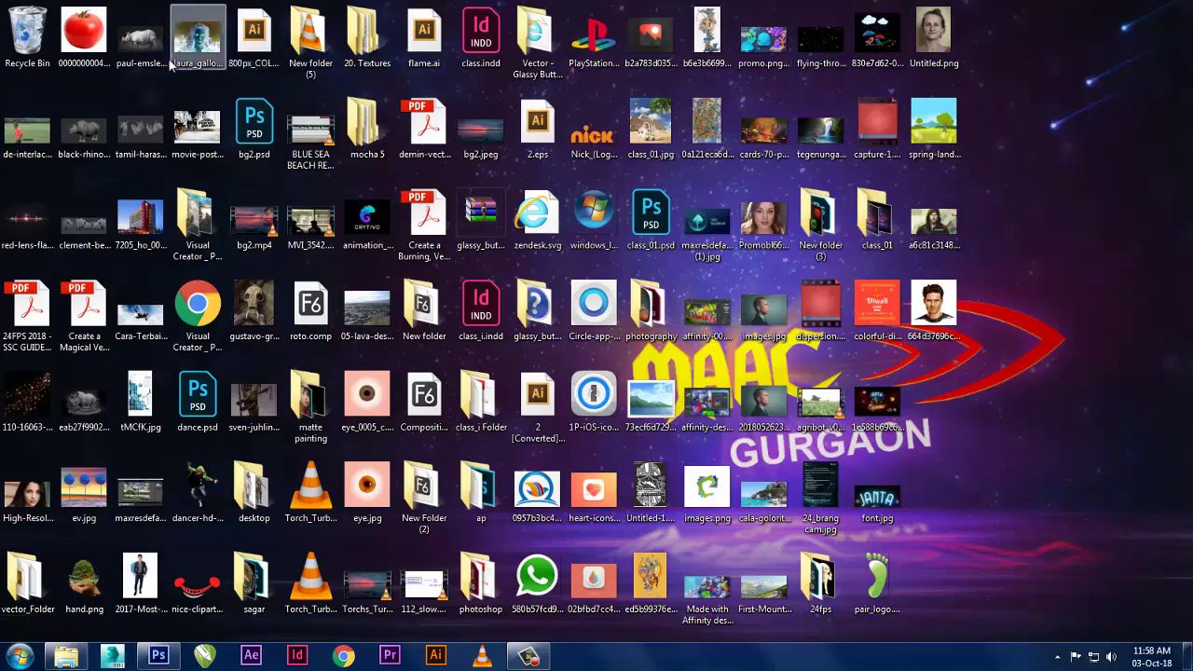
left_click(65, 656)
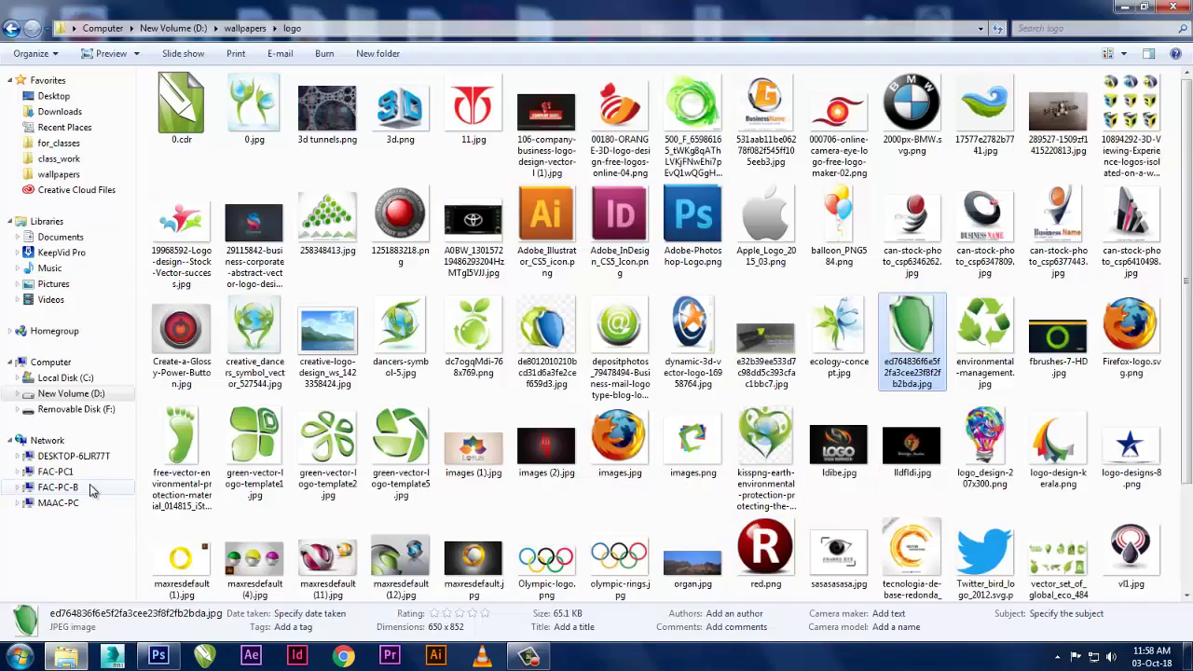
- Browse Removable Disk (F:) and New Volume (D:)'s mp folder, then return to Photoshop
left_click(103, 410)
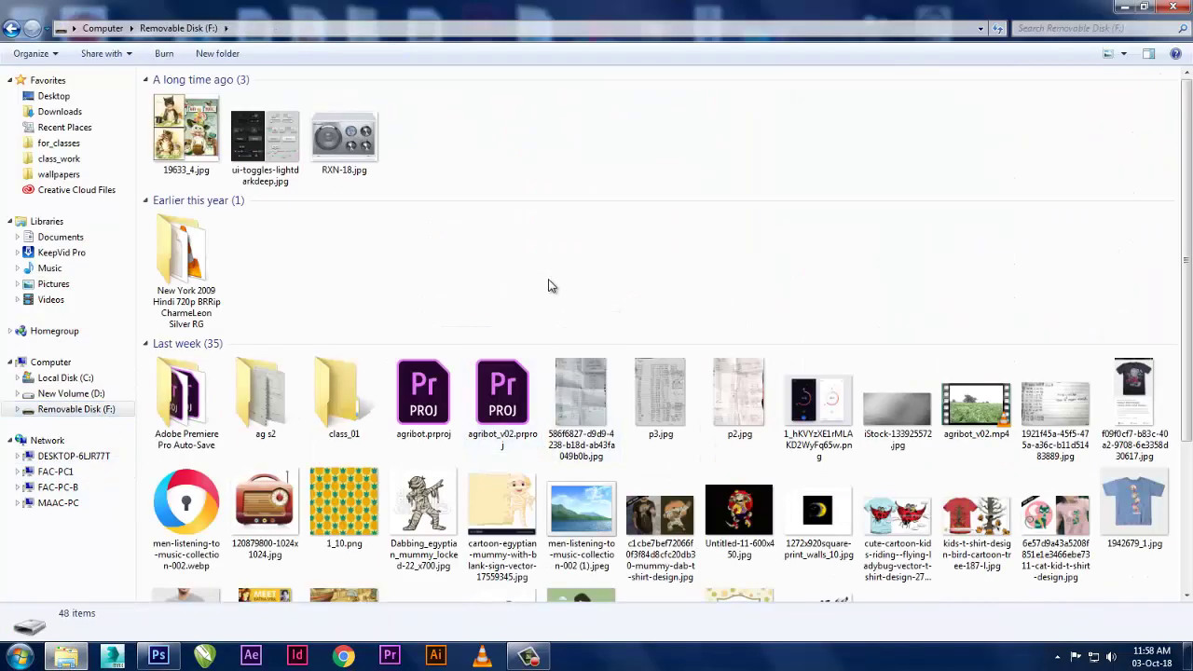
scroll(569, 308, "down", 3)
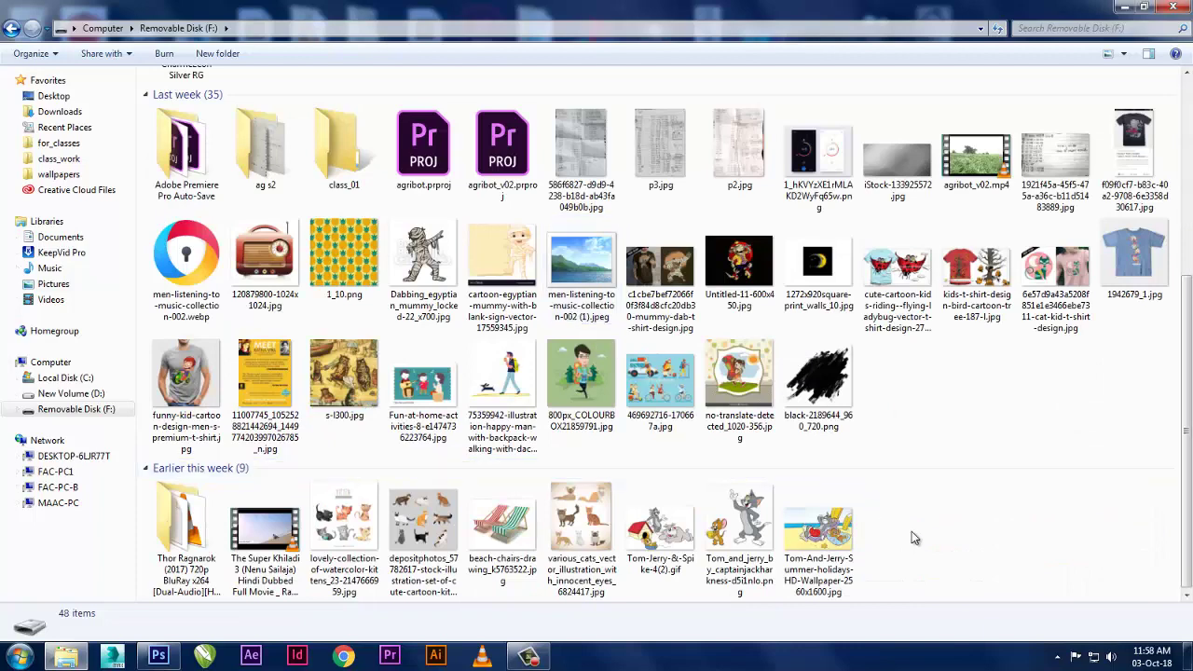
scroll(912, 531, "up", 3)
left_click(110, 395)
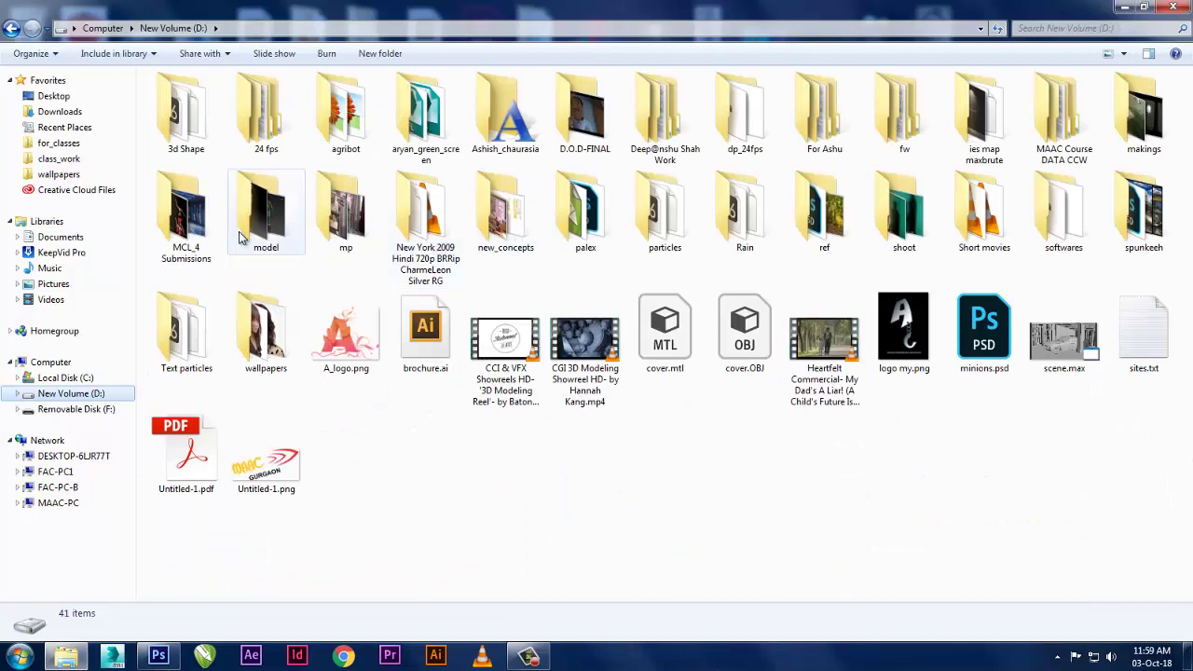
double_click(345, 213)
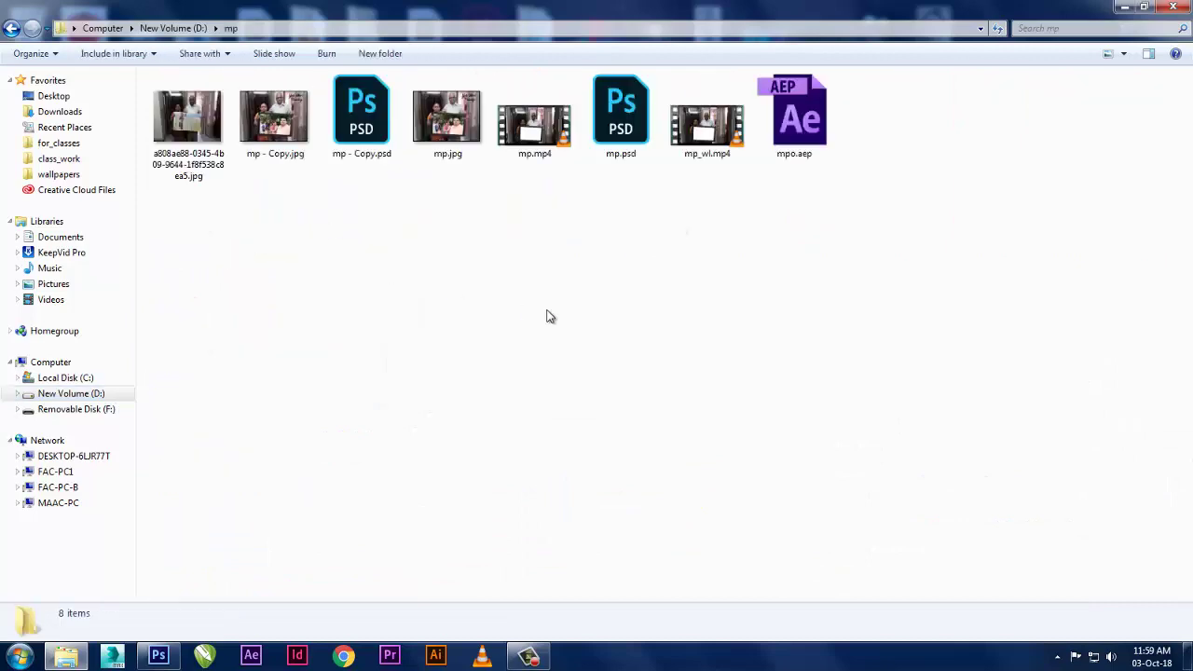
left_click(12, 28)
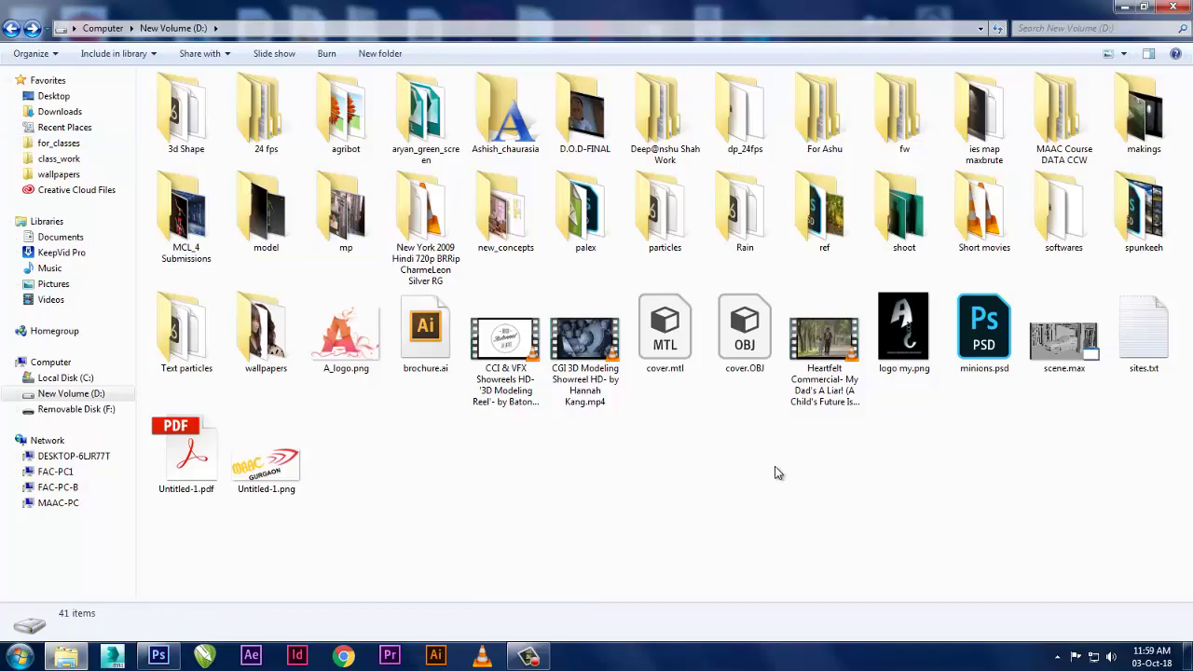
key("alt+Tab")
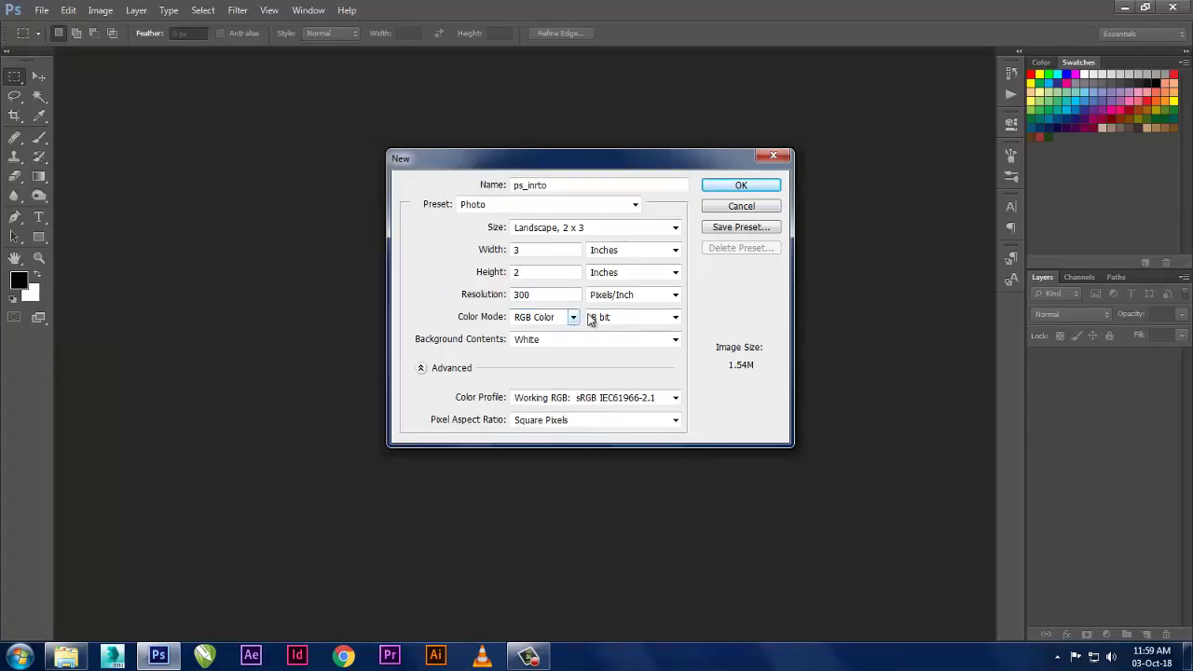
- Switch the document preset from Photo to Web
left_click_drag(652, 160, 653, 170)
left_click(520, 283)
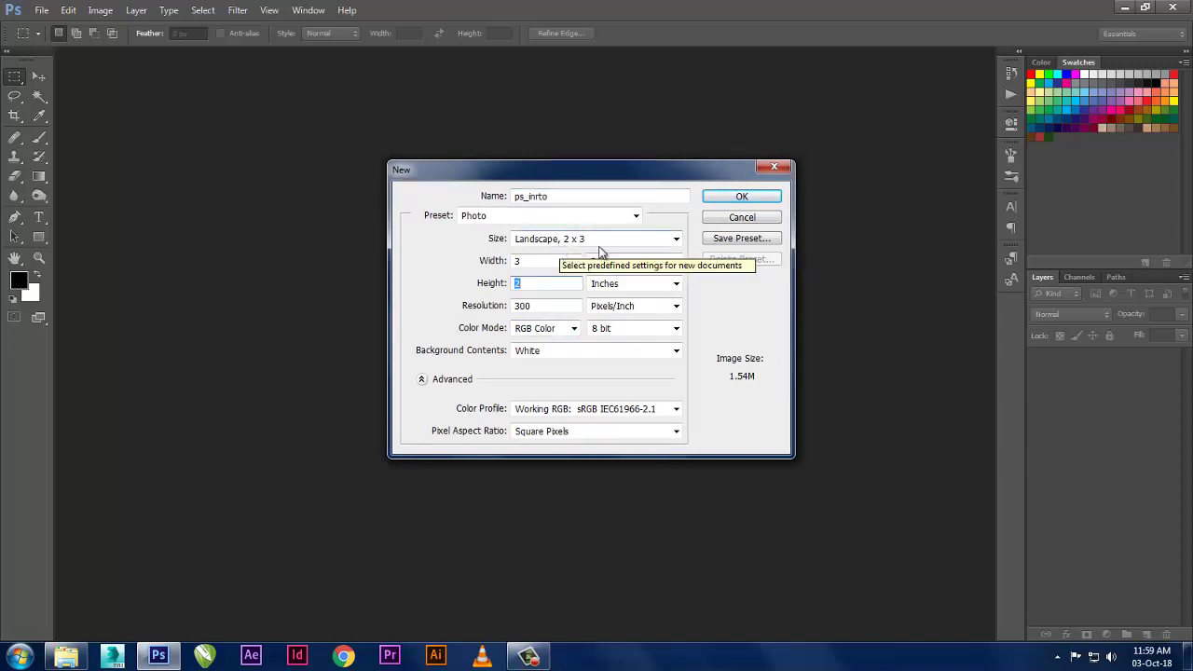
left_click(538, 244)
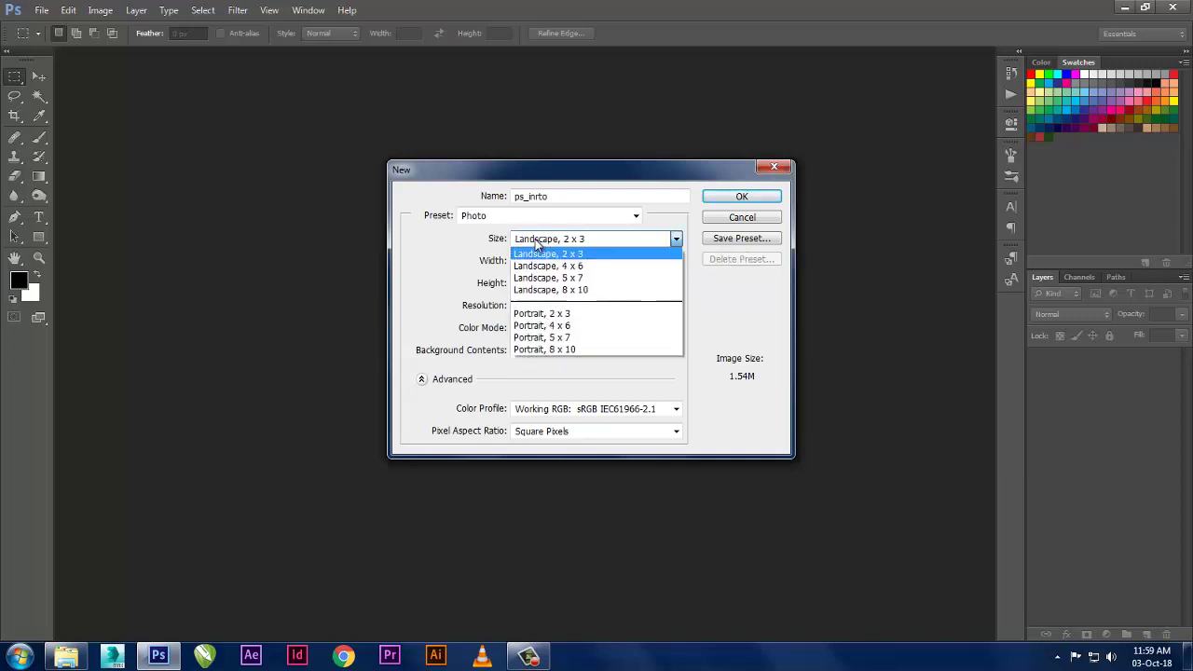
left_click(542, 219)
left_click(544, 217)
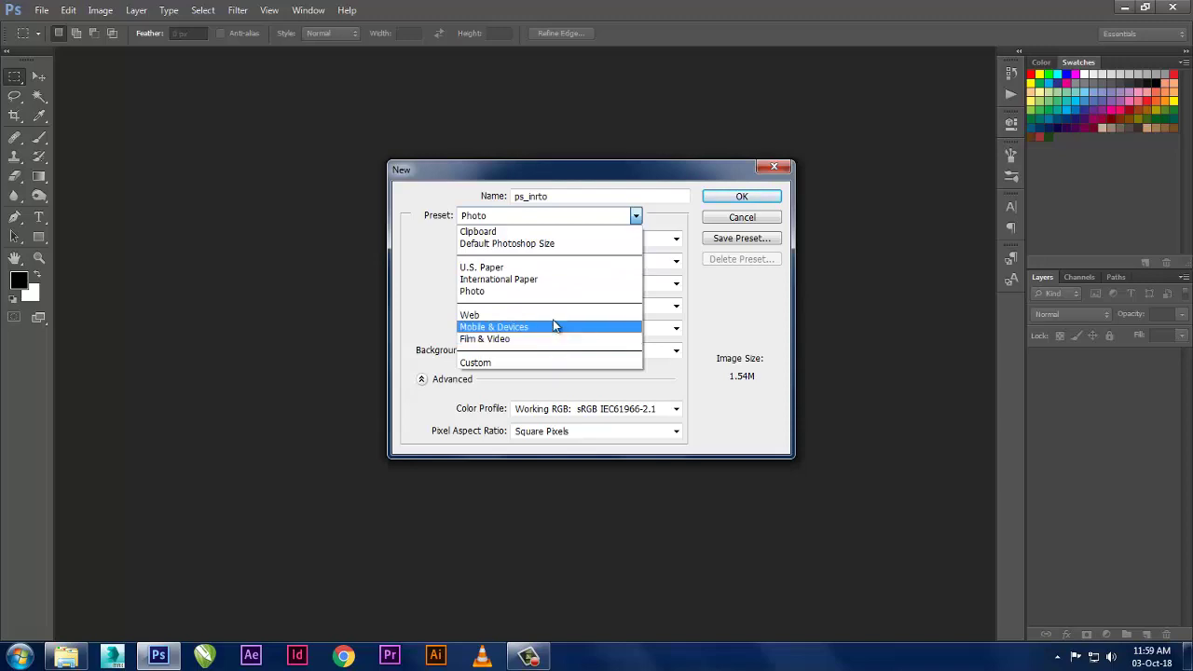
left_click(534, 317)
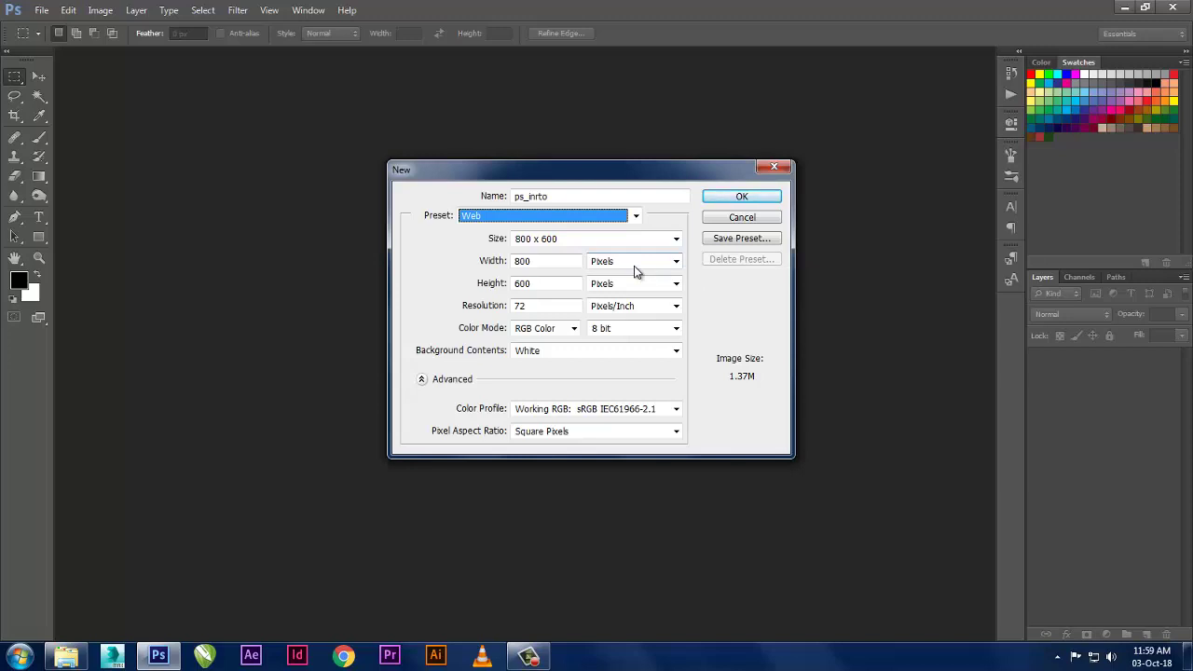
- Set the Web size to 1600 x 1200 pixels at 72 ppi
left_click_drag(652, 176, 654, 181)
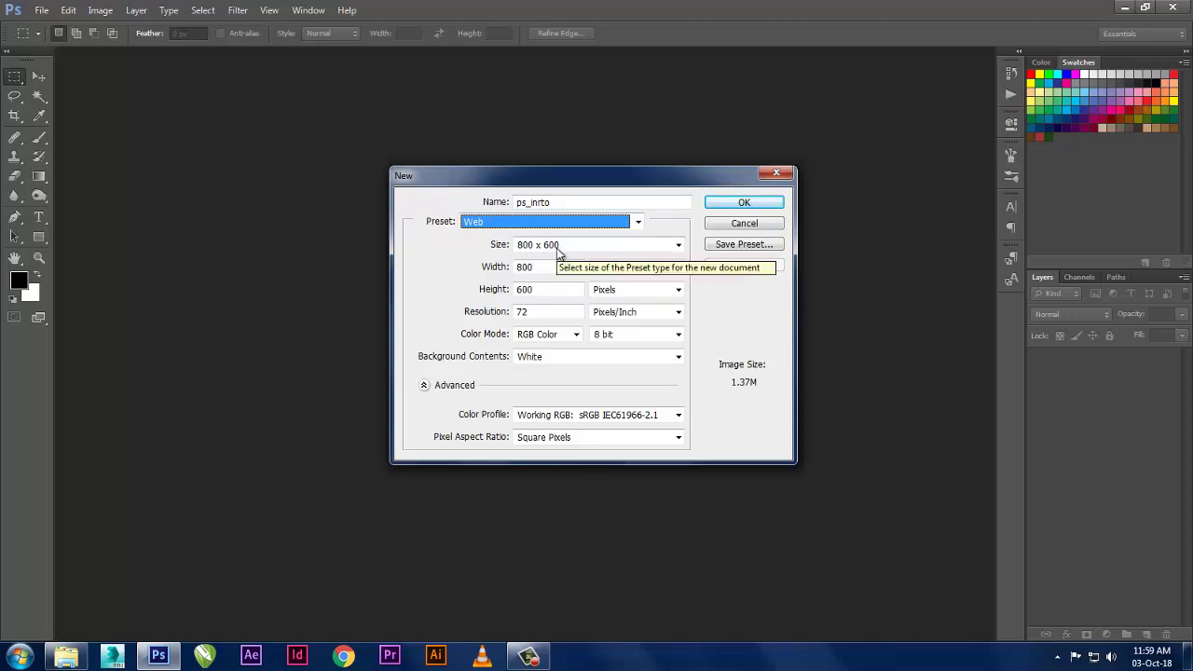
left_click(557, 247)
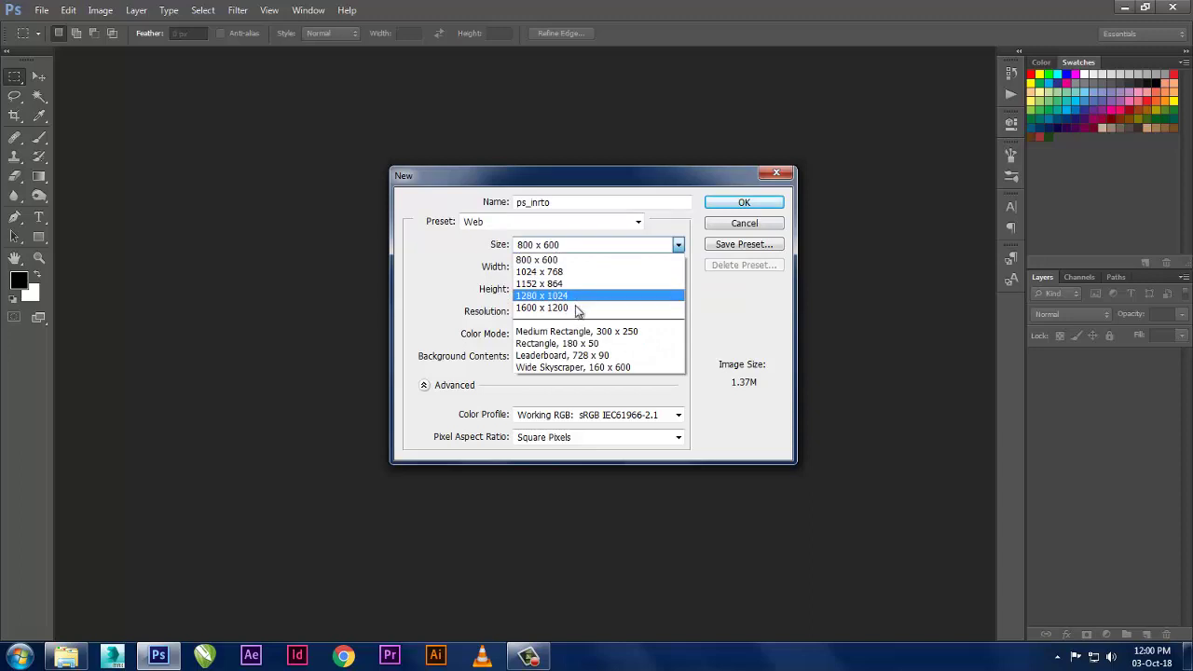
left_click(589, 315)
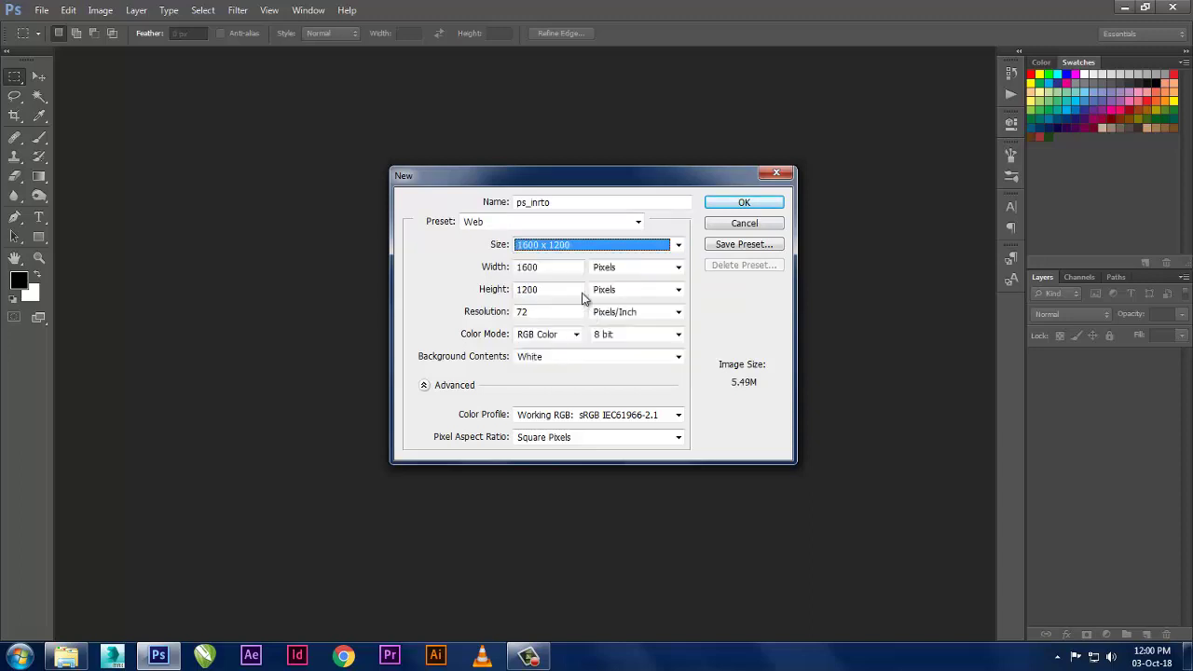
left_click(560, 223)
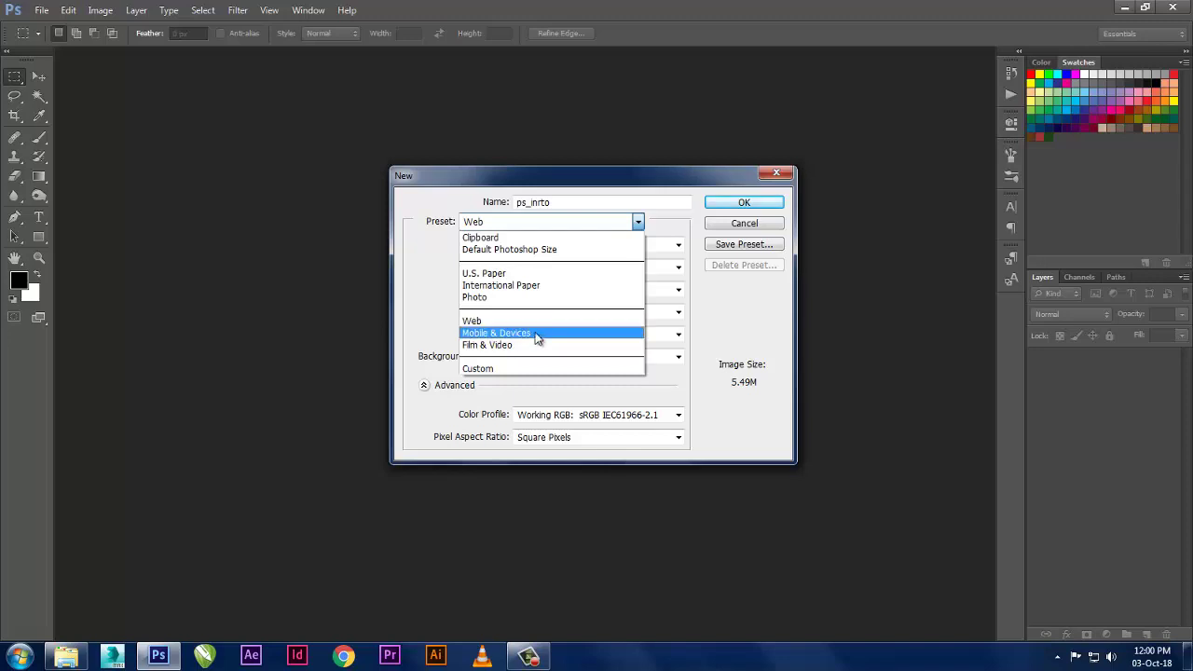
- Switch the new document preset from Mobile & Devices to Film & Video
left_click(537, 339)
left_click(590, 246)
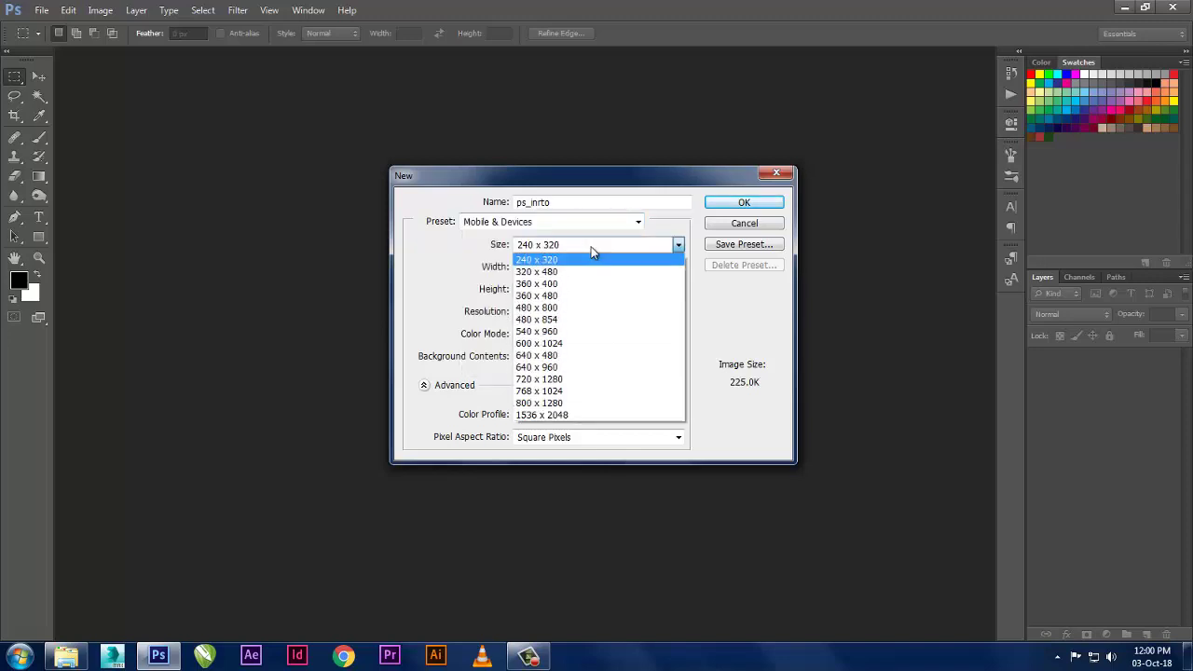
left_click(590, 252)
left_click(592, 222)
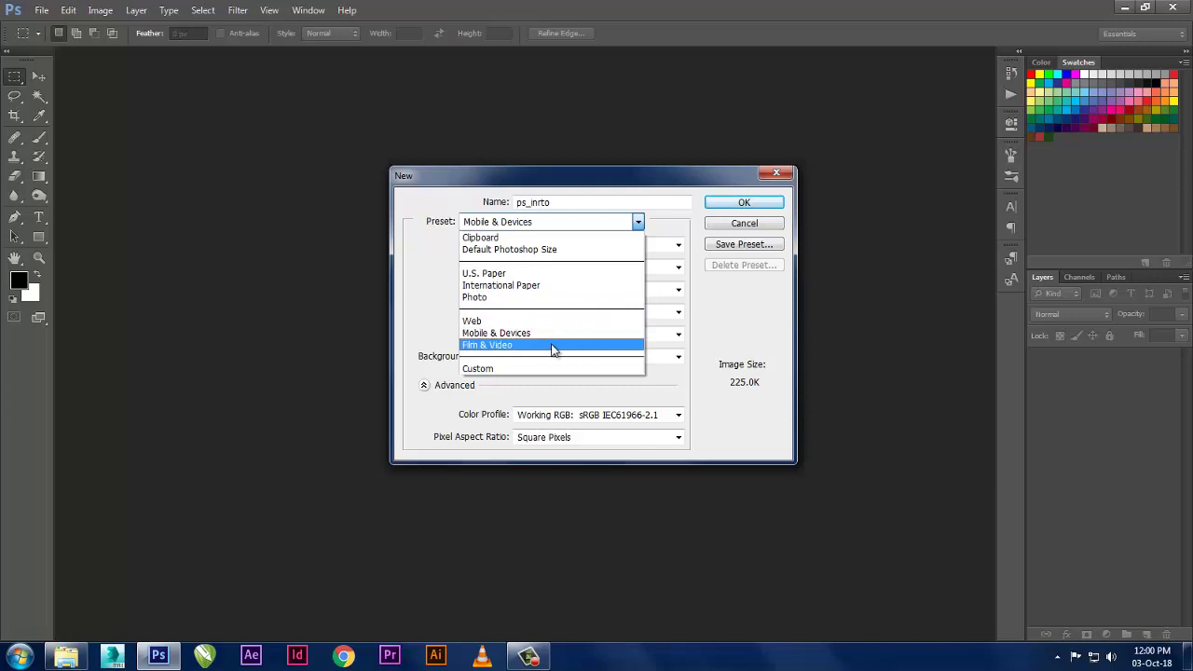
left_click(552, 347)
left_click(583, 248)
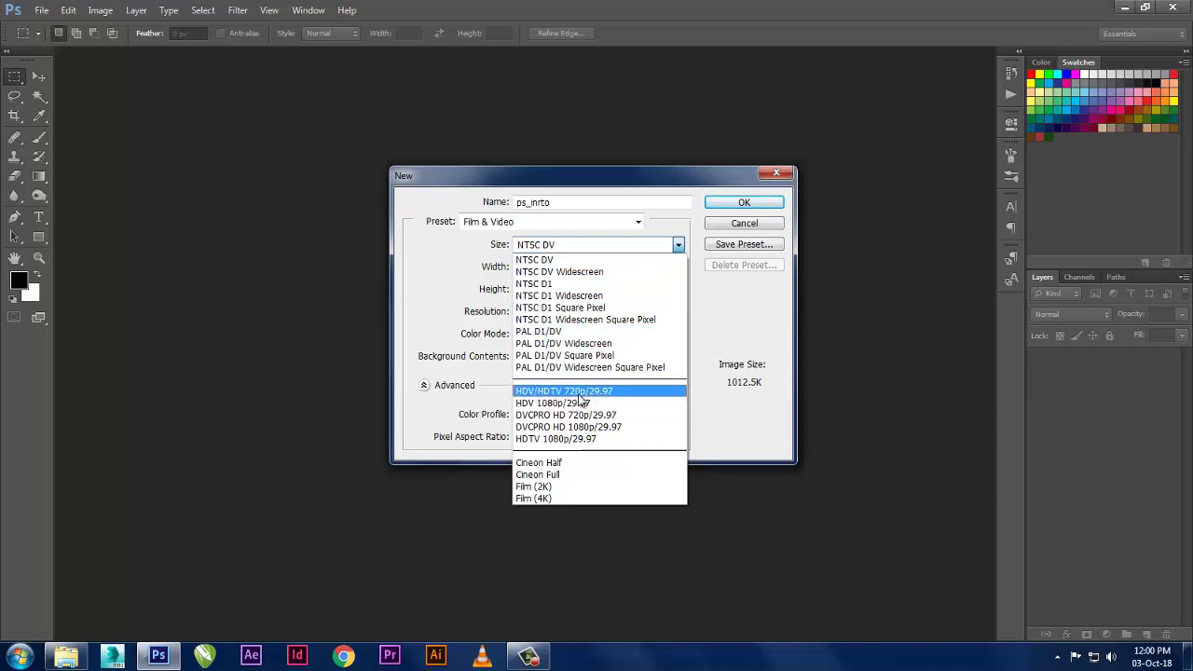
- Try the HDTV 1080p, HDV 720p, Film (2K) and Film (4K) sizes, settling on Film (2K)
left_click(570, 439)
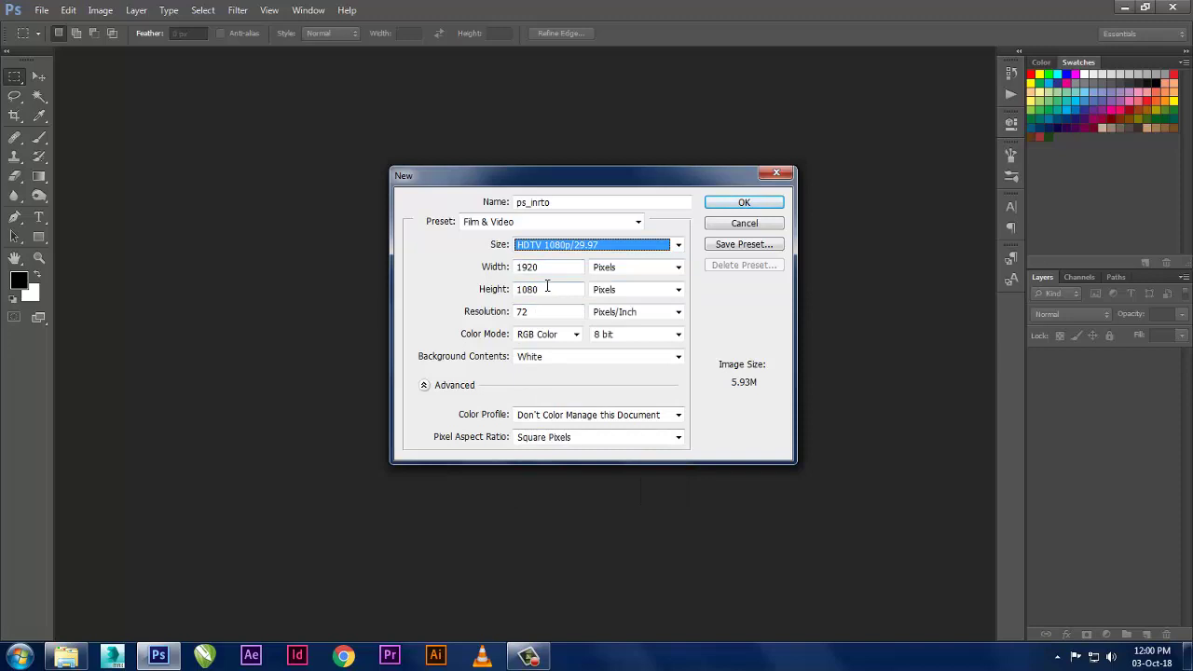
left_click(566, 245)
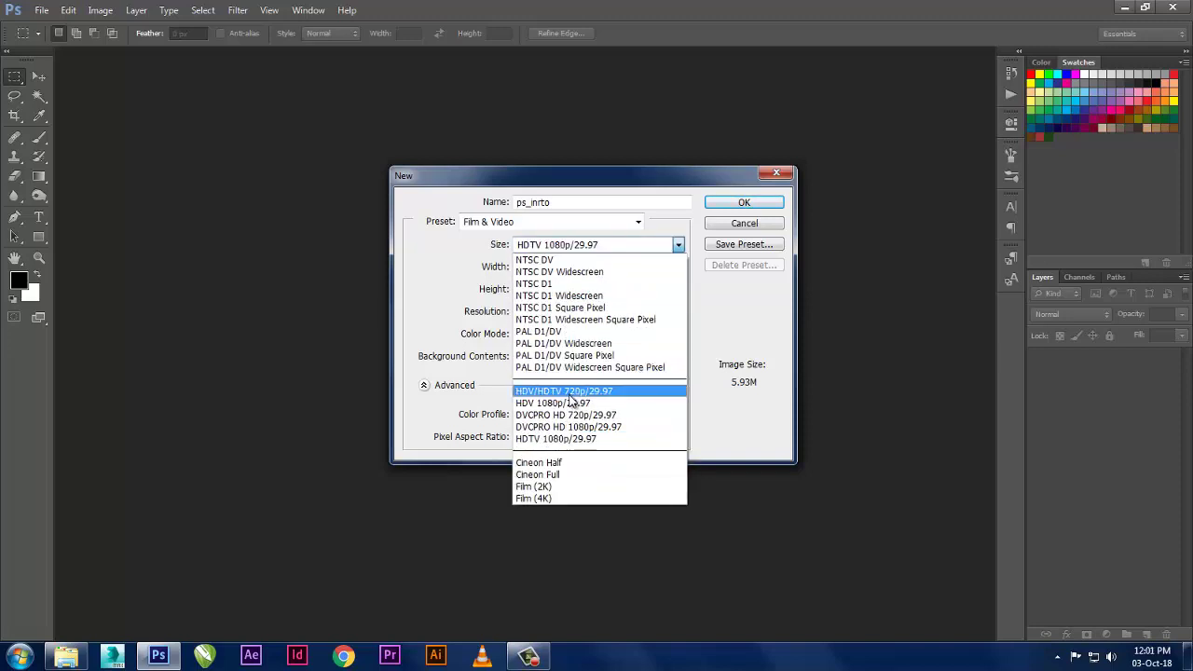
left_click(596, 391)
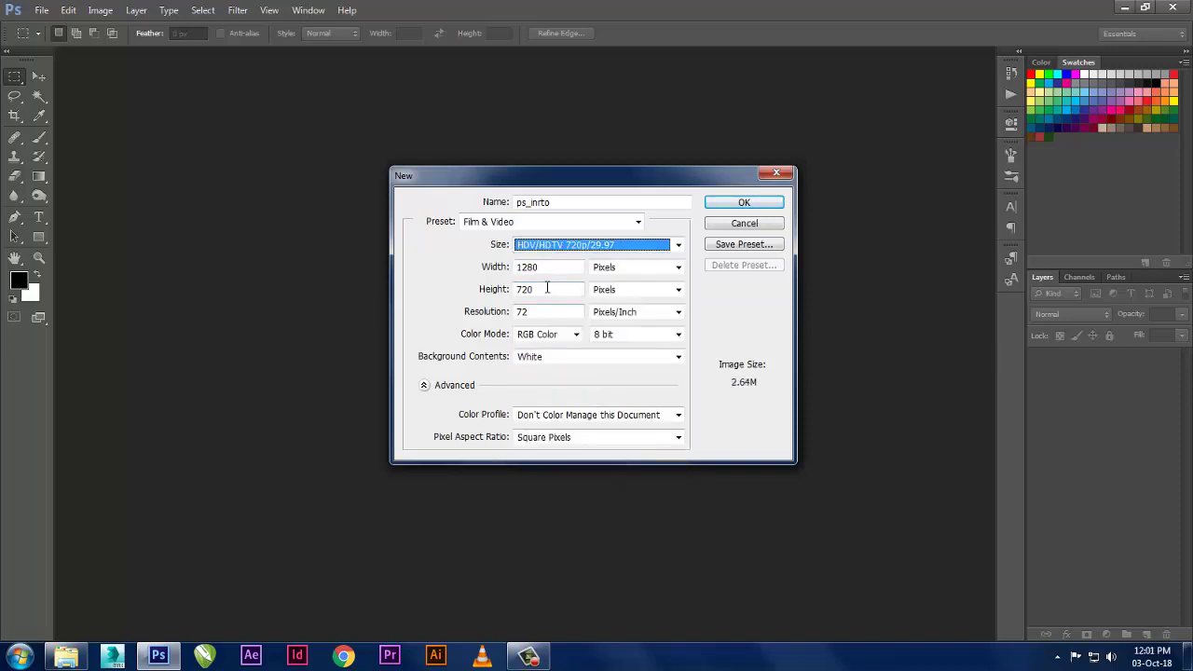
left_click(578, 245)
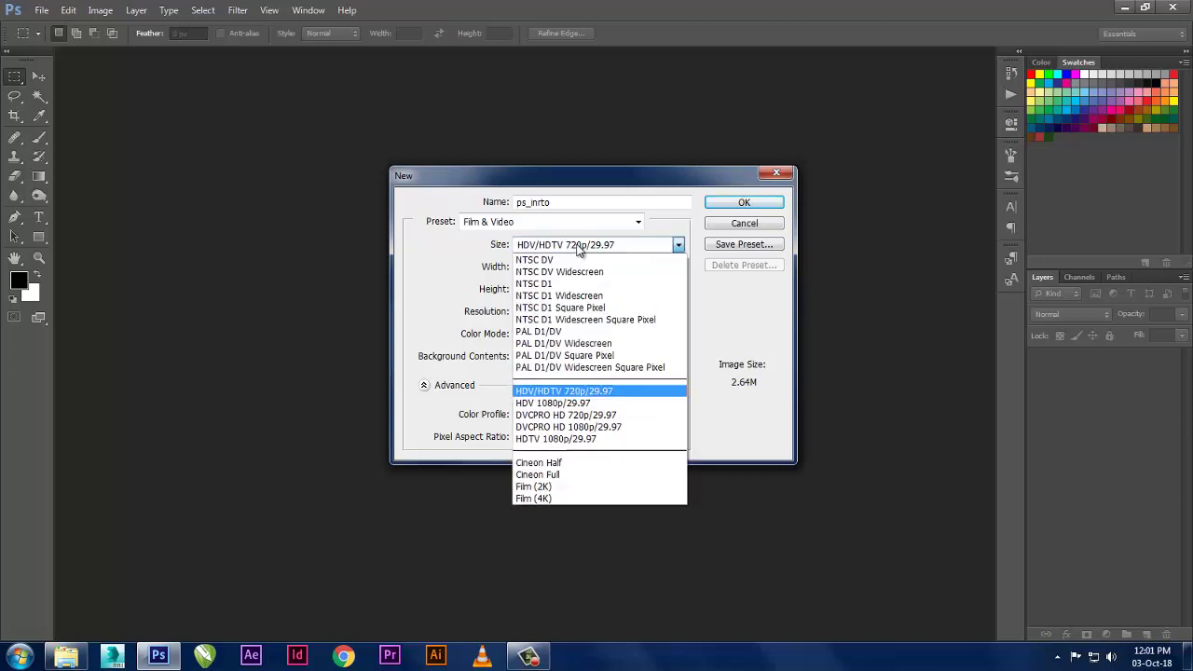
left_click(593, 486)
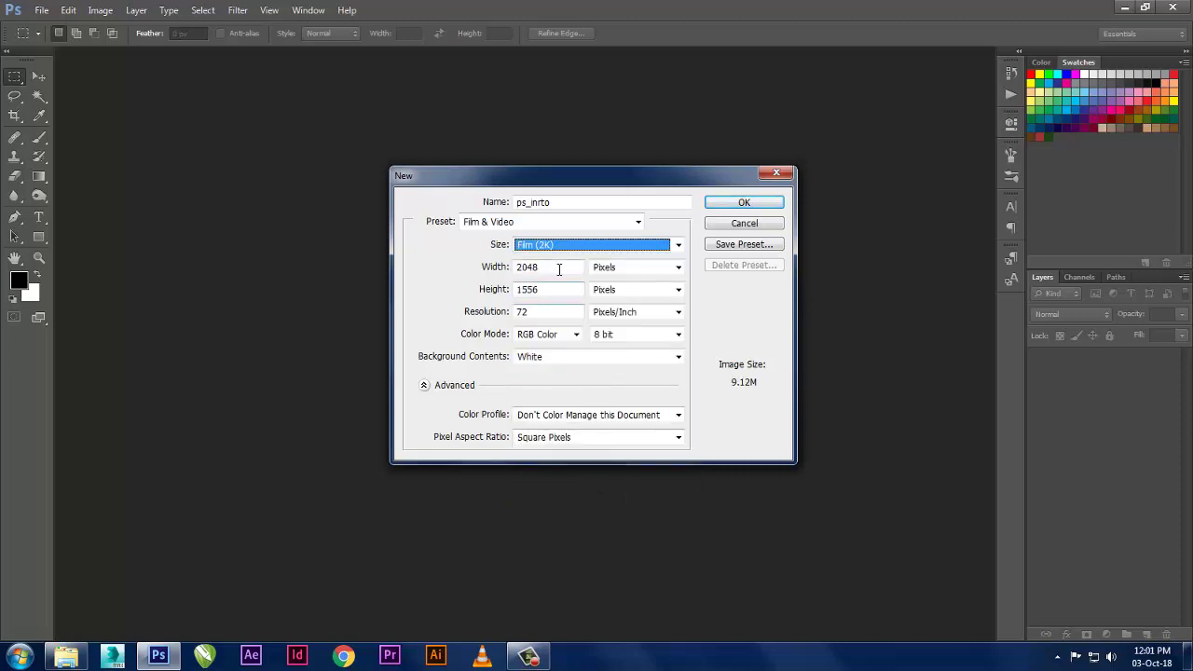
left_click(572, 244)
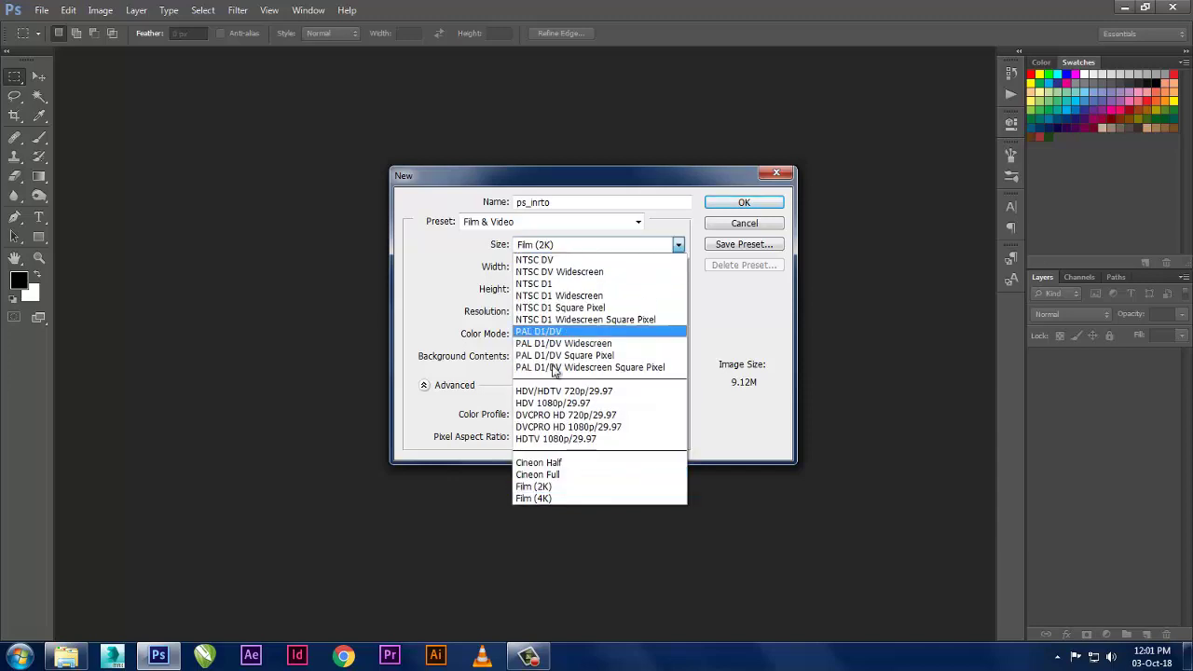
left_click(556, 498)
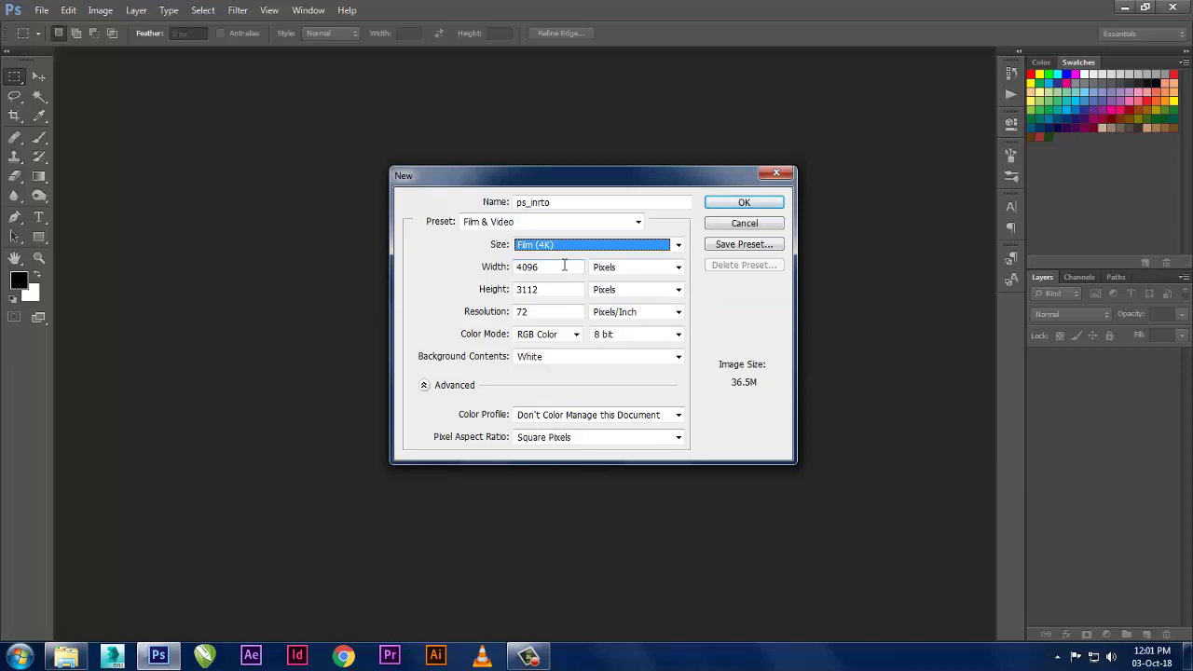
left_click(568, 246)
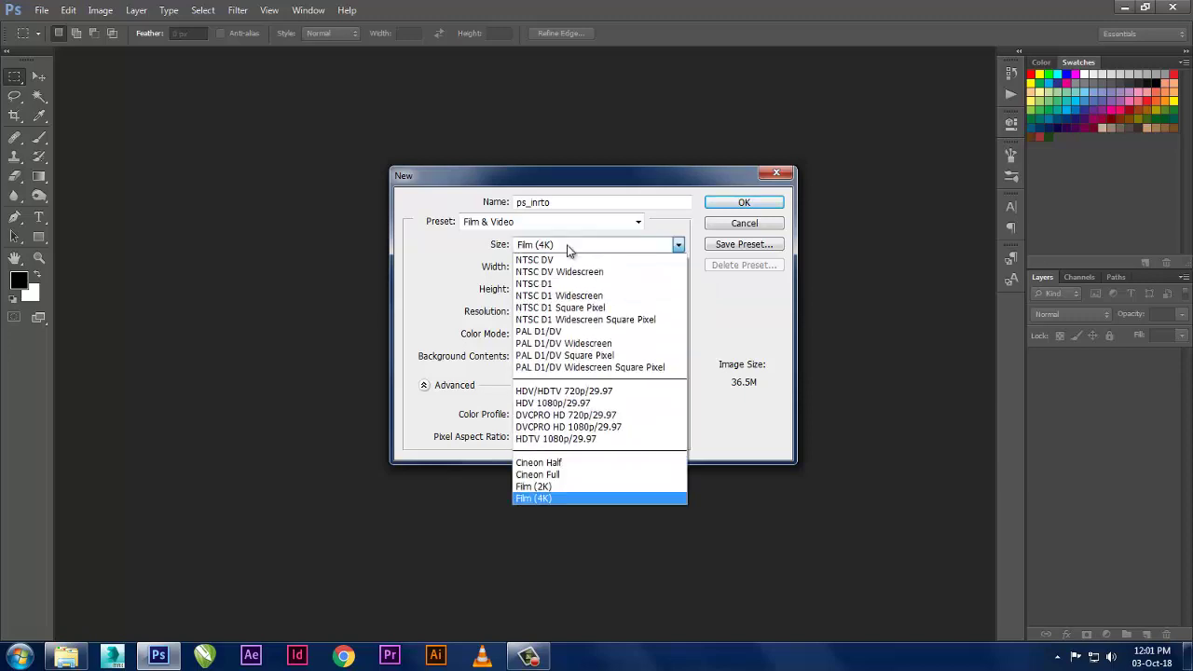
left_click(582, 487)
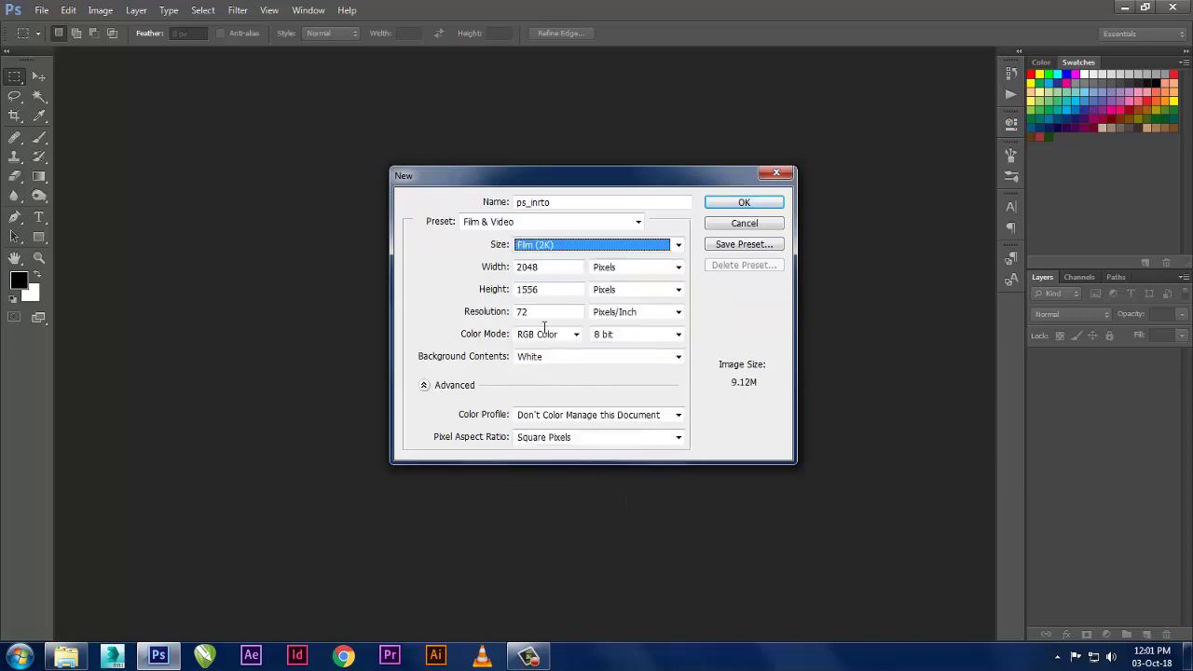
left_click(591, 224)
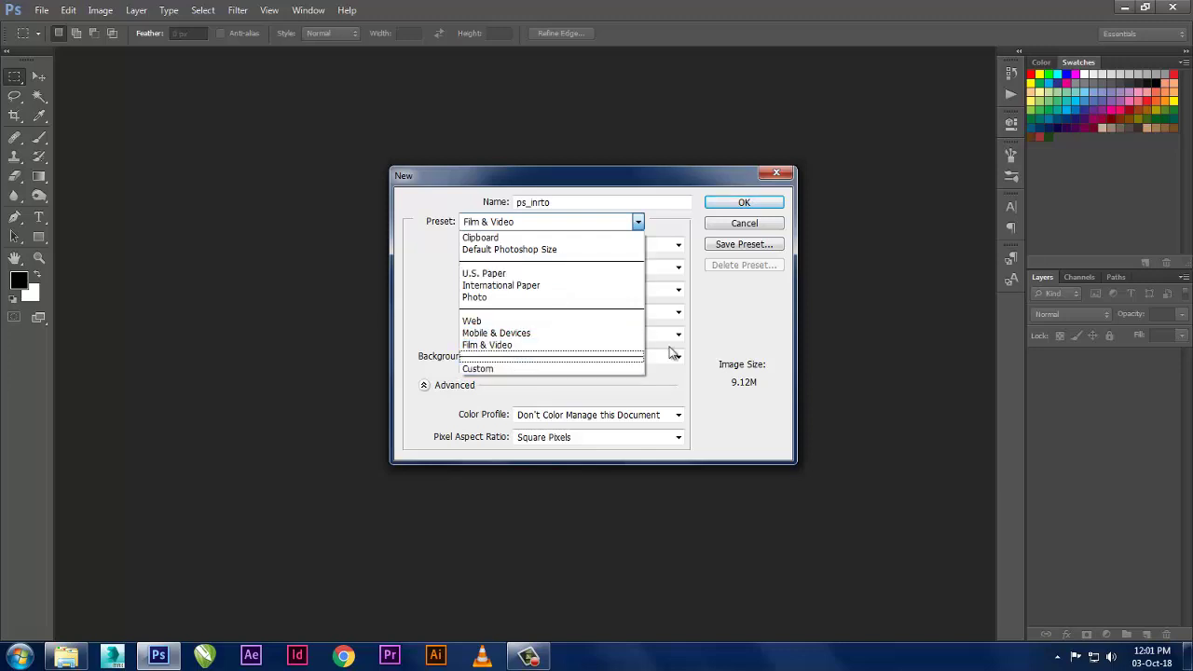
left_click(708, 343)
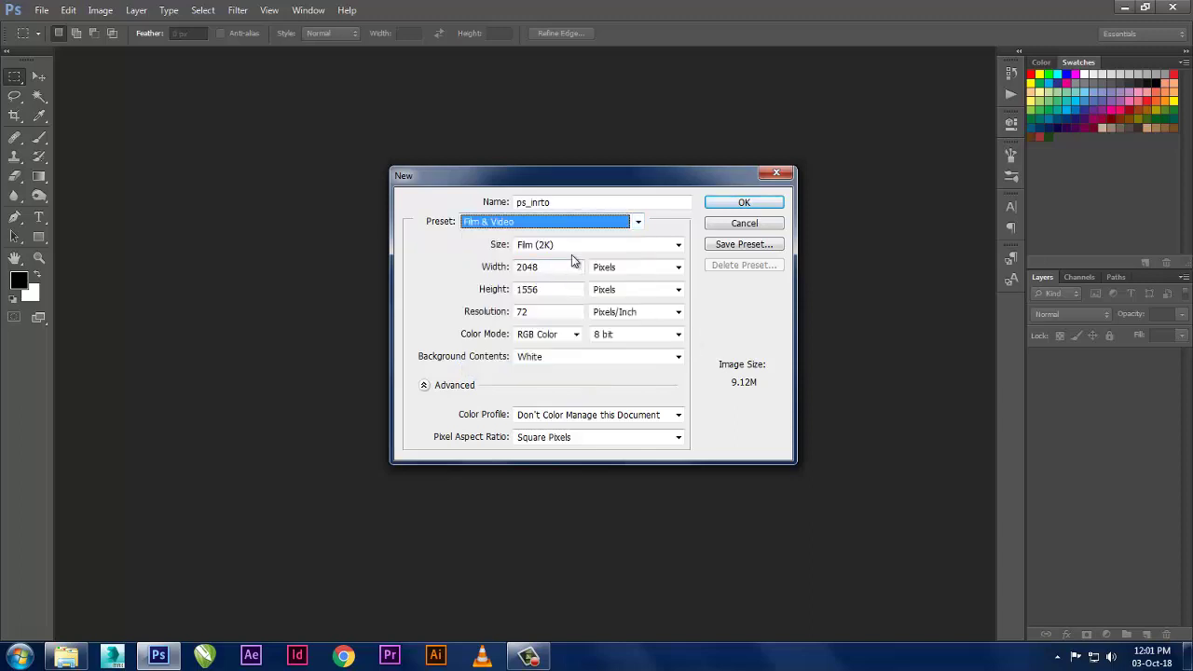
- Set a custom size of 20 × 10 inches at 72 pixels per inch
left_click(639, 269)
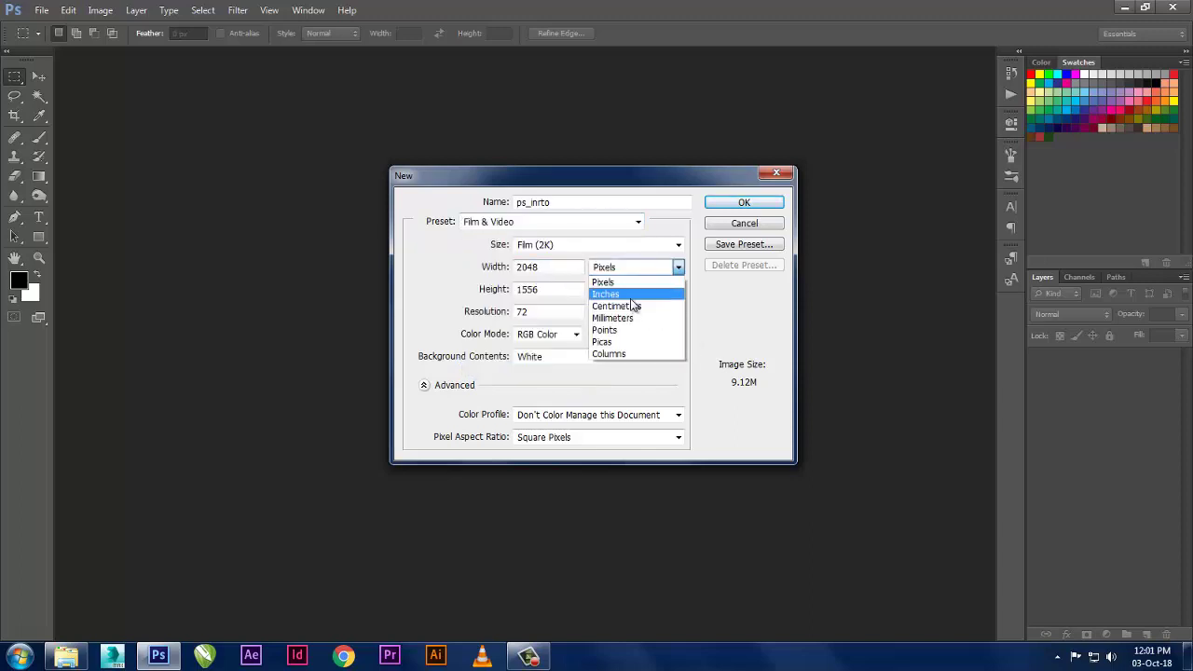
left_click(630, 293)
left_click_drag(547, 267, 491, 268)
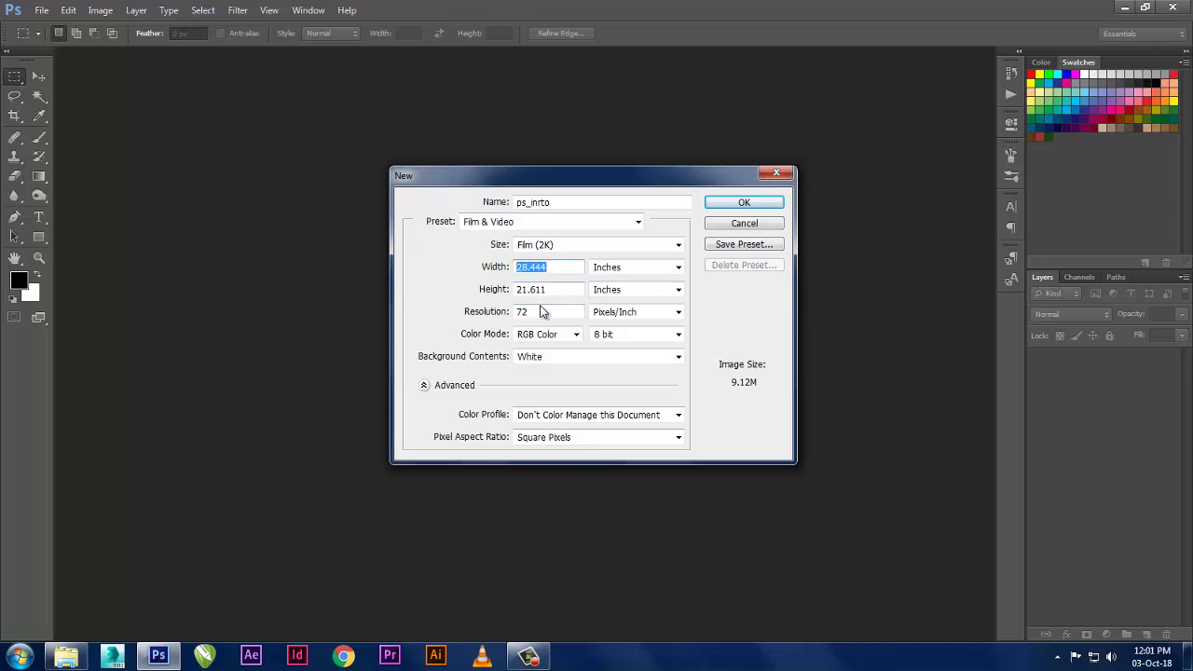
type("20")
key("Tab")
type("10")
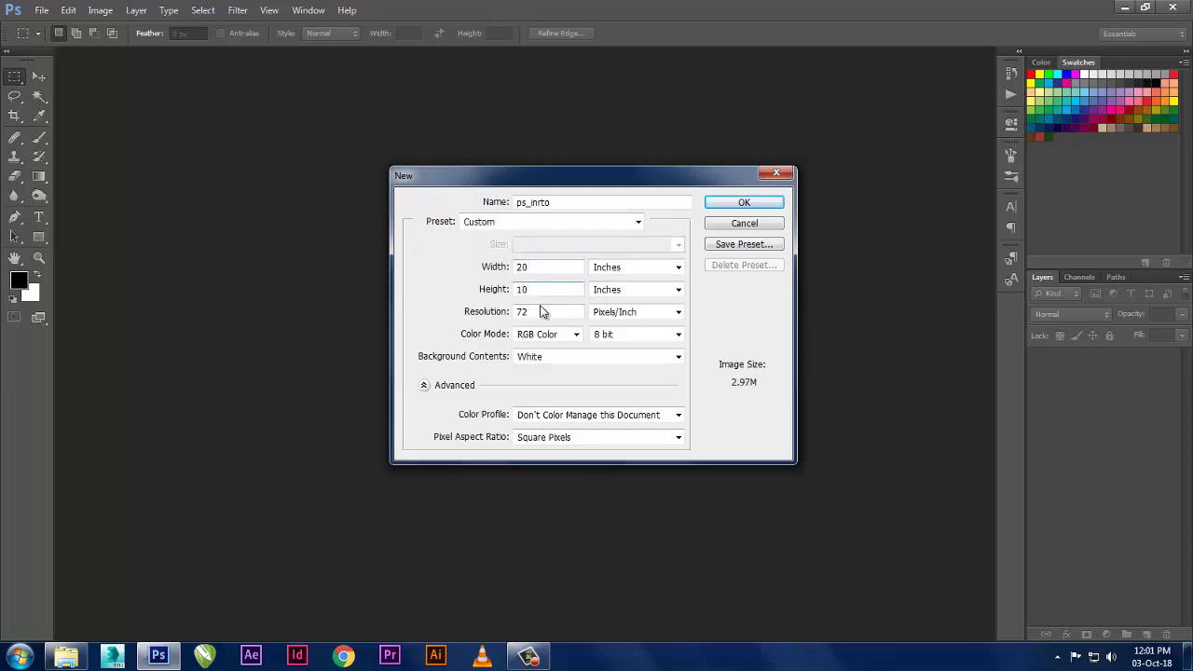
key("ctrl+a")
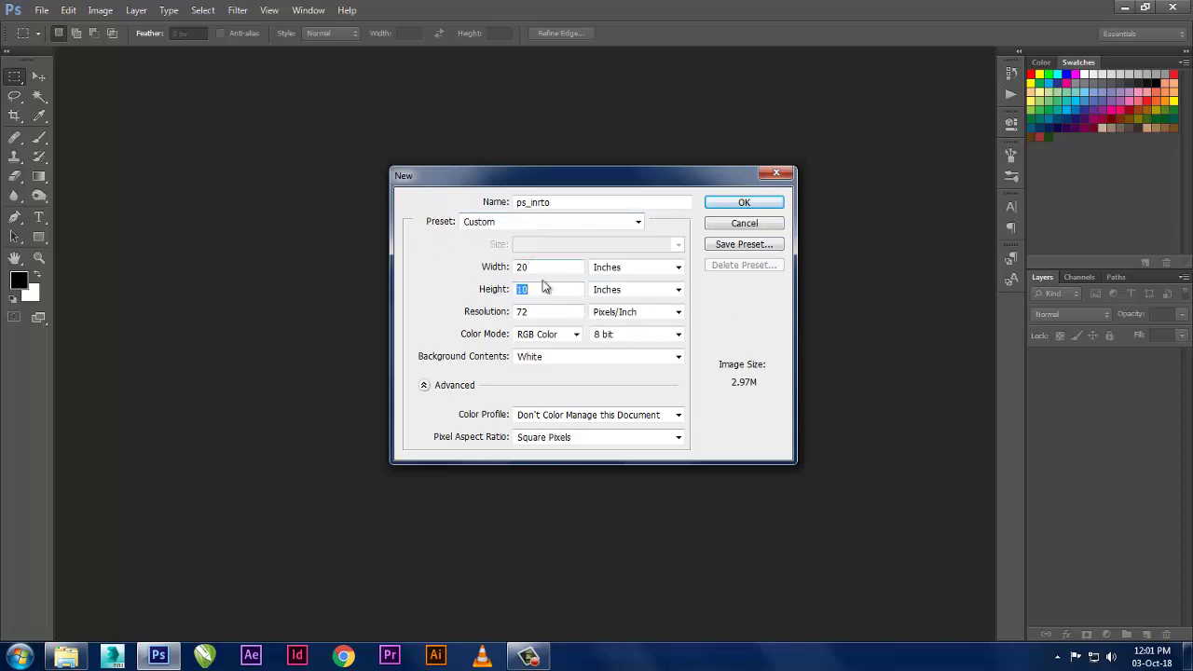
left_click(560, 222)
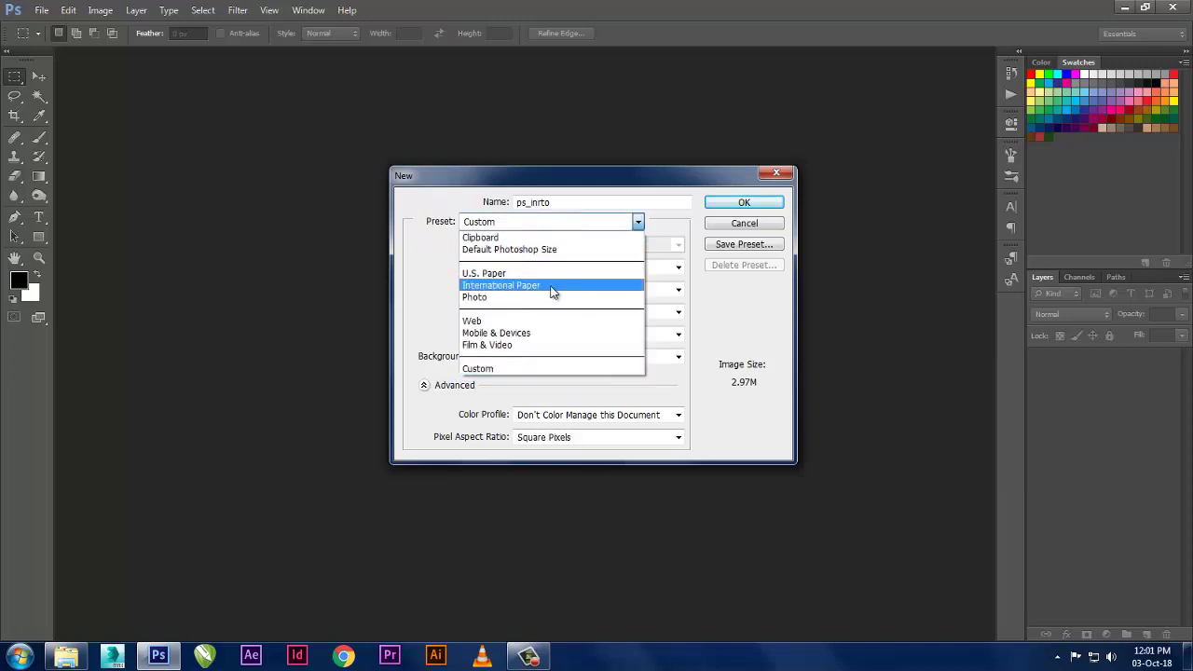
- Choose the International Paper preset at A4 size, measured in inches
left_click(550, 285)
left_click(553, 245)
left_click(555, 260)
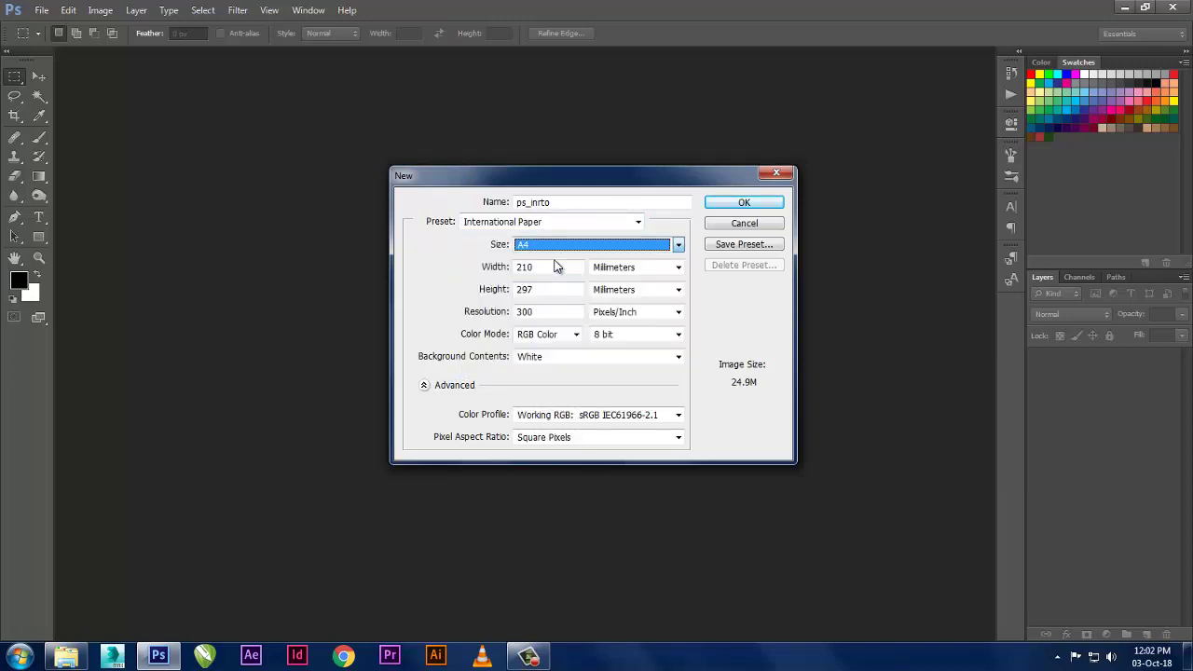
left_click(615, 268)
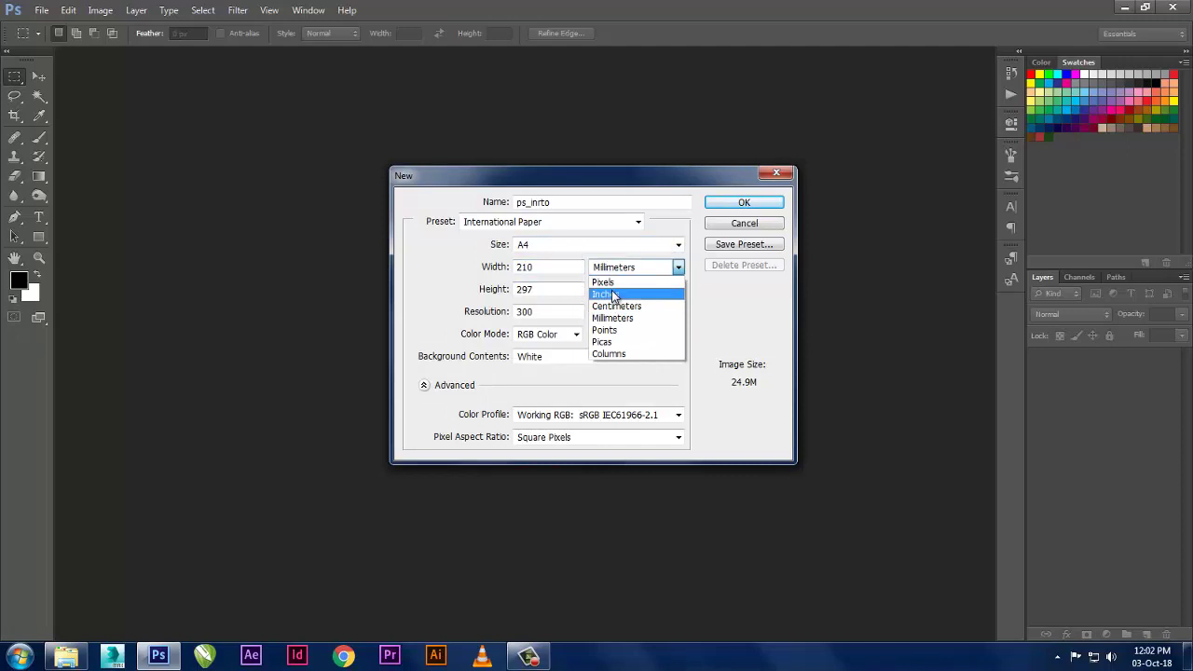
left_click(613, 295)
- Keep 300 pixels/inch and a white background, then create the A4 document
left_click(575, 312)
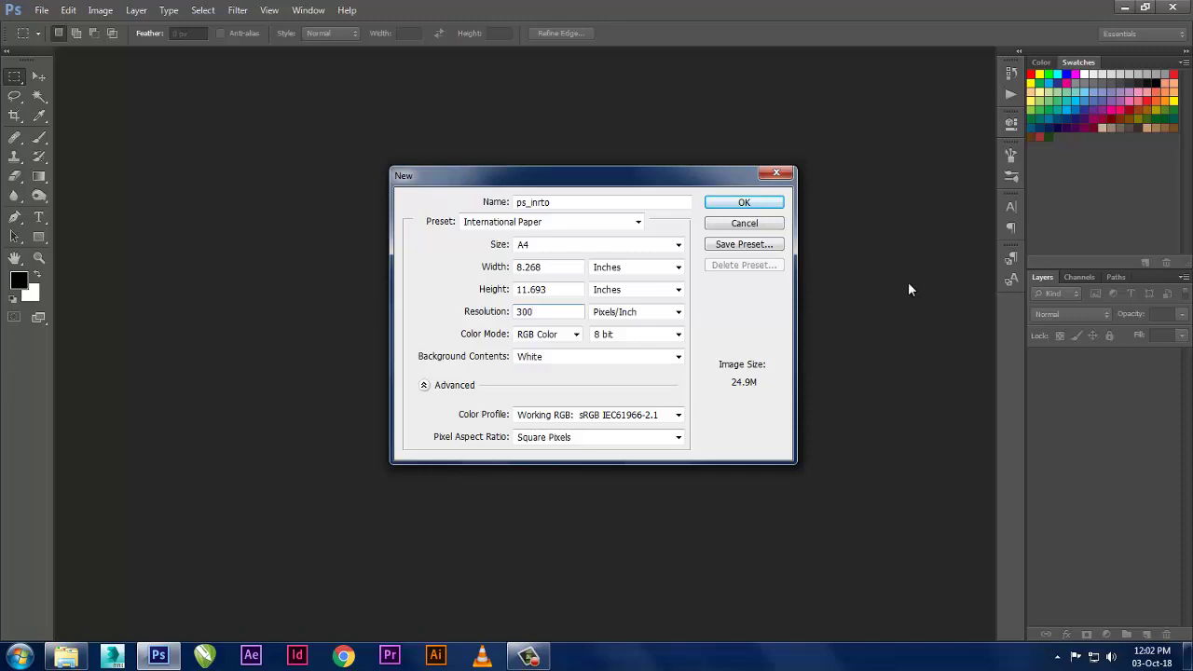
key("ctrl+a")
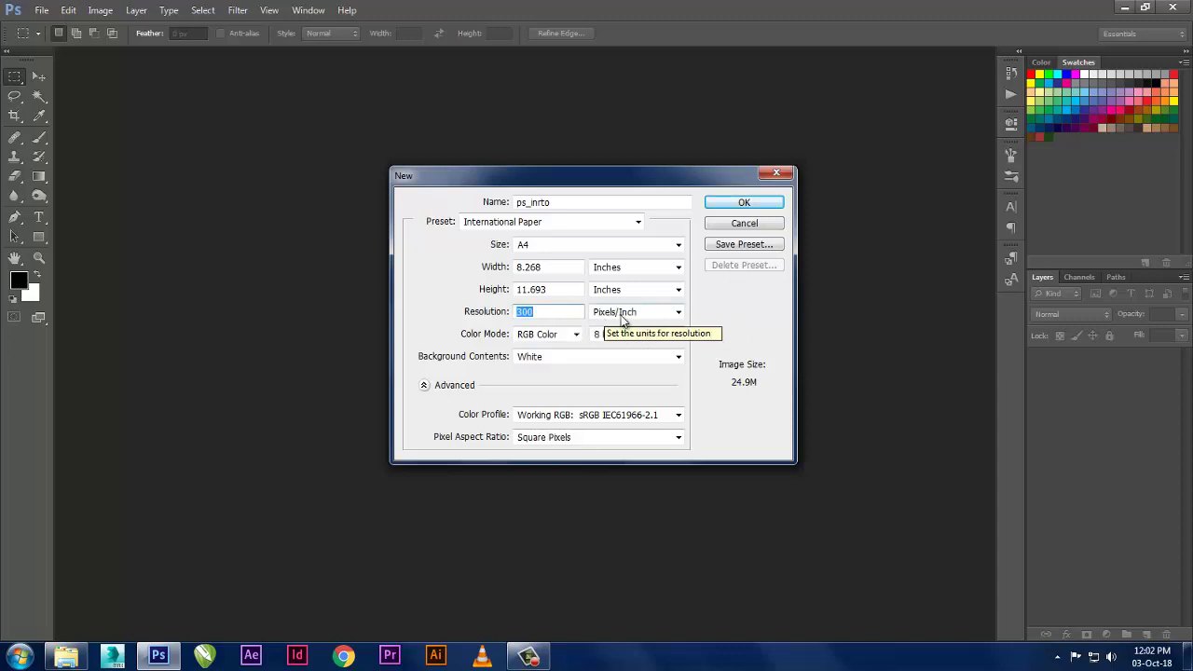
left_click(620, 316)
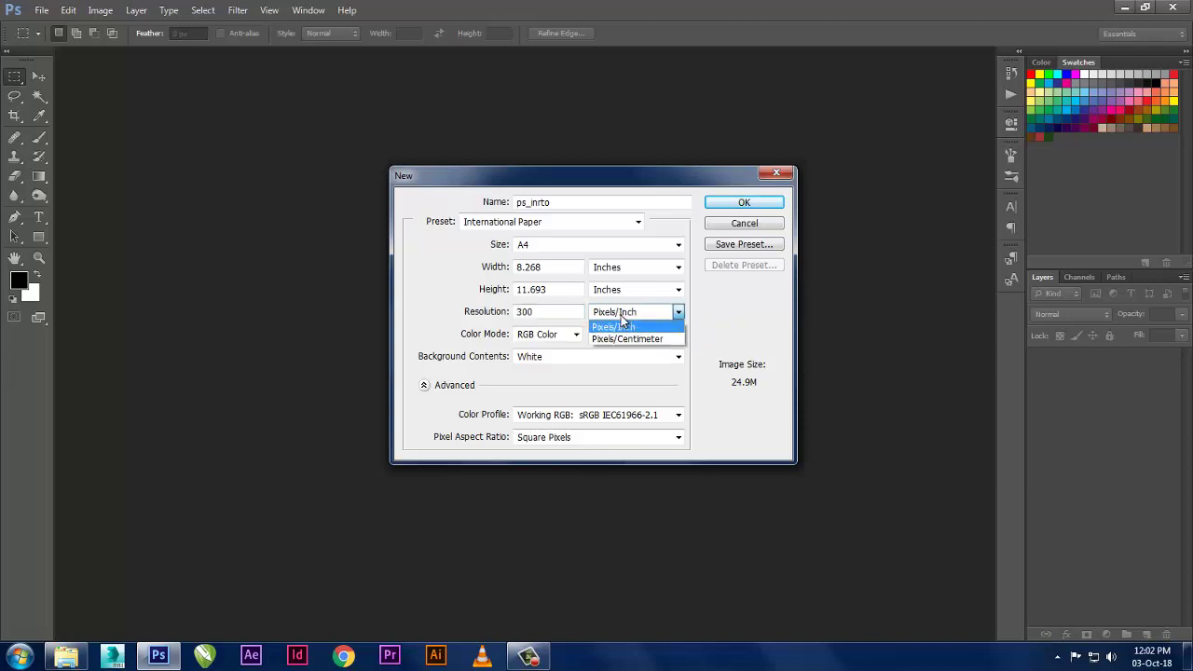
left_click(620, 323)
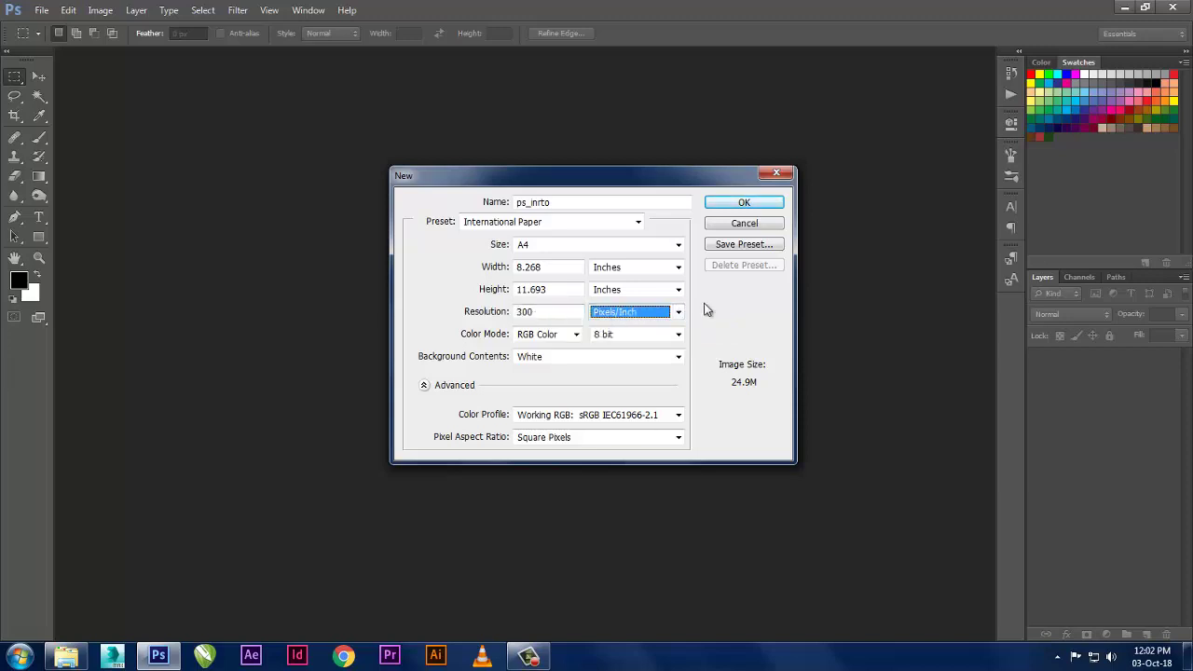
key("shift+Tab")
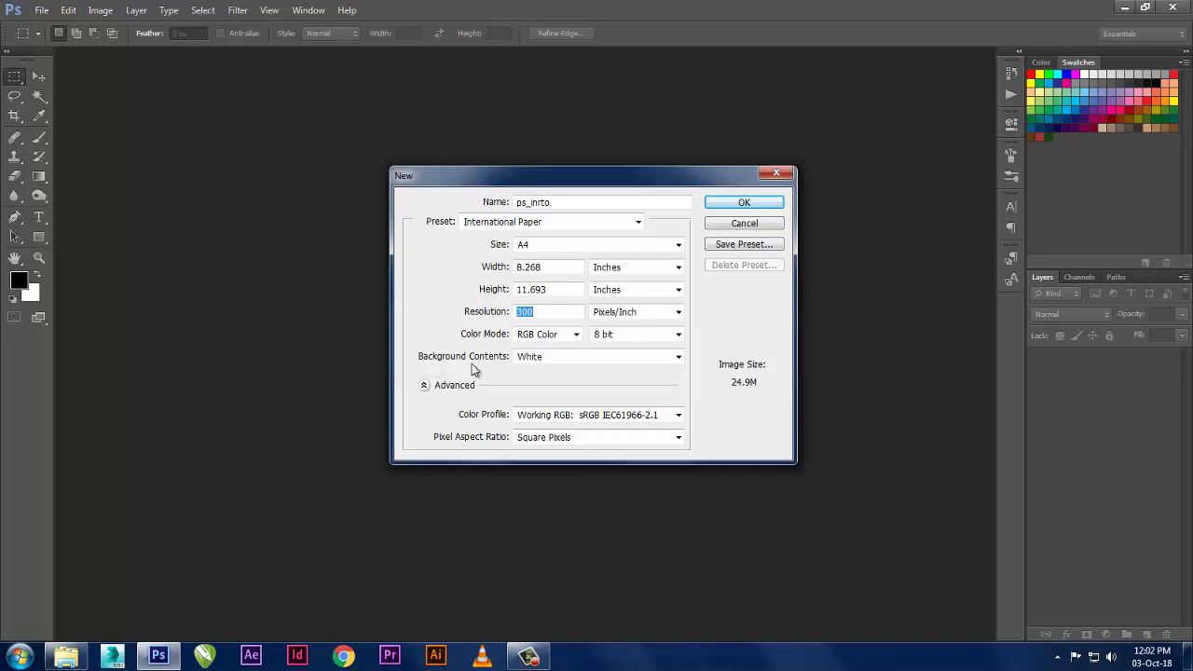
left_click(551, 357)
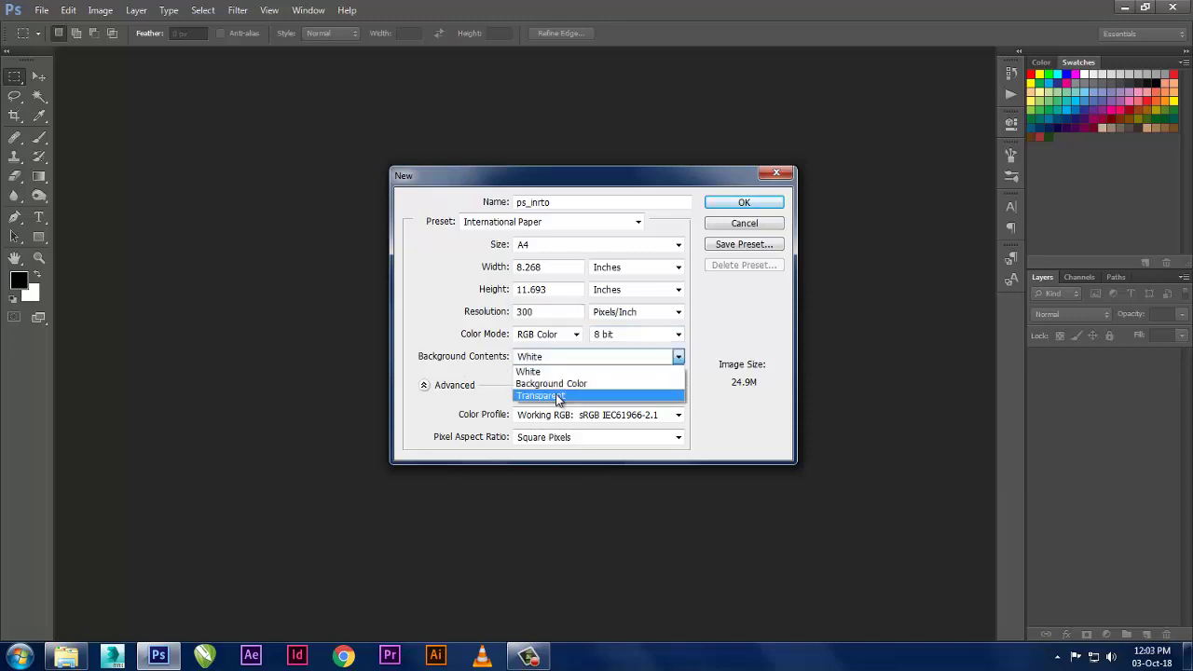
left_click(558, 372)
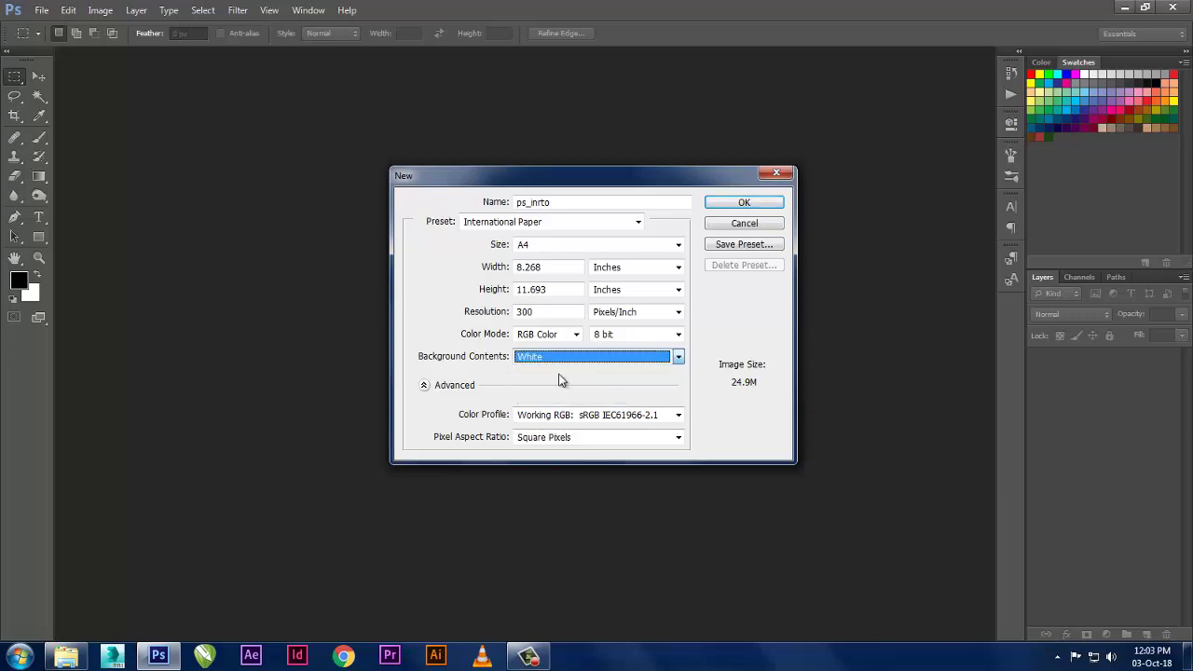
left_click(759, 201)
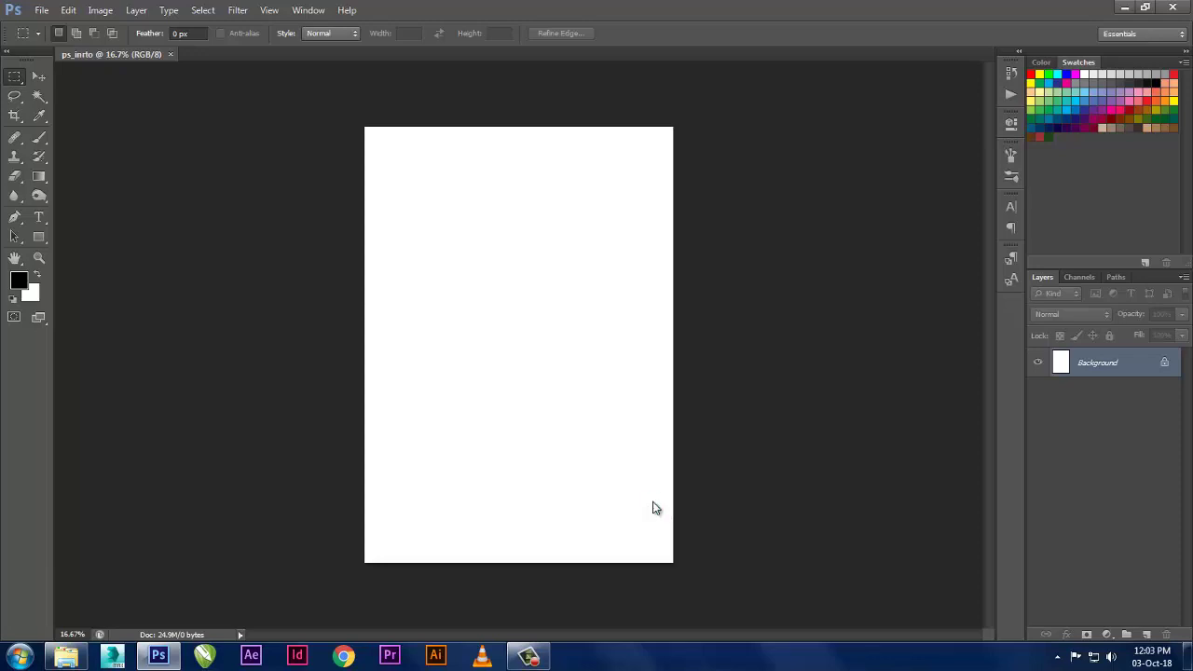
key("ctrl+n")
- Create a second new document with a transparent background
left_click(570, 368)
left_click(569, 393)
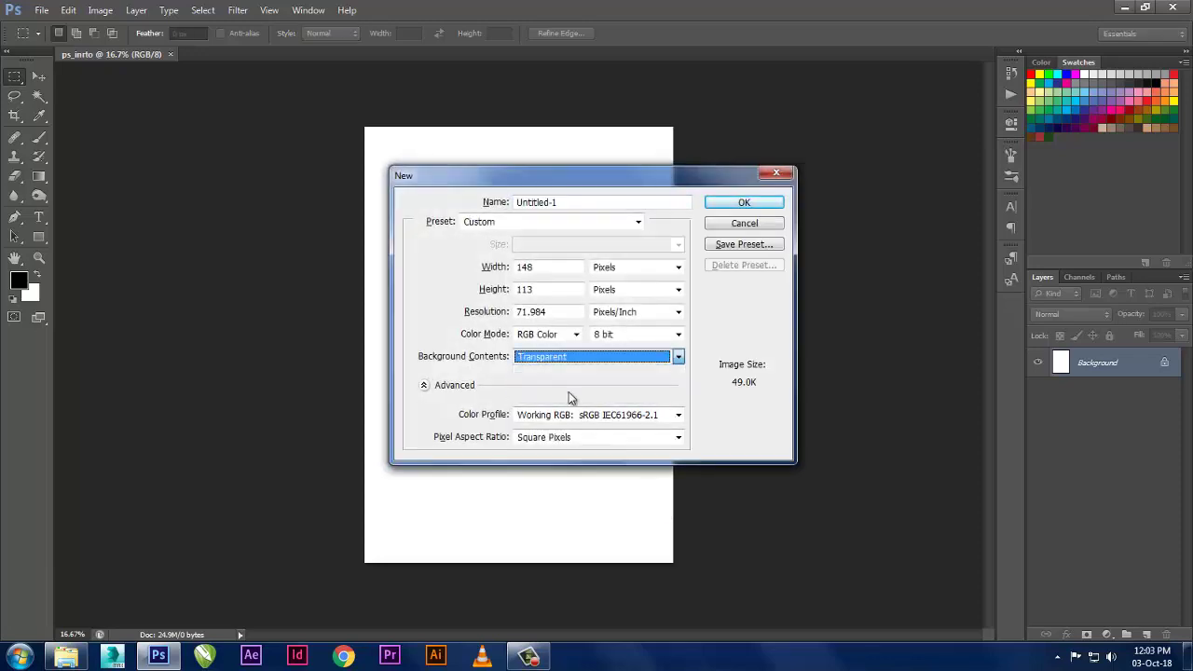
left_click(744, 202)
scroll(519, 365, "up", 3)
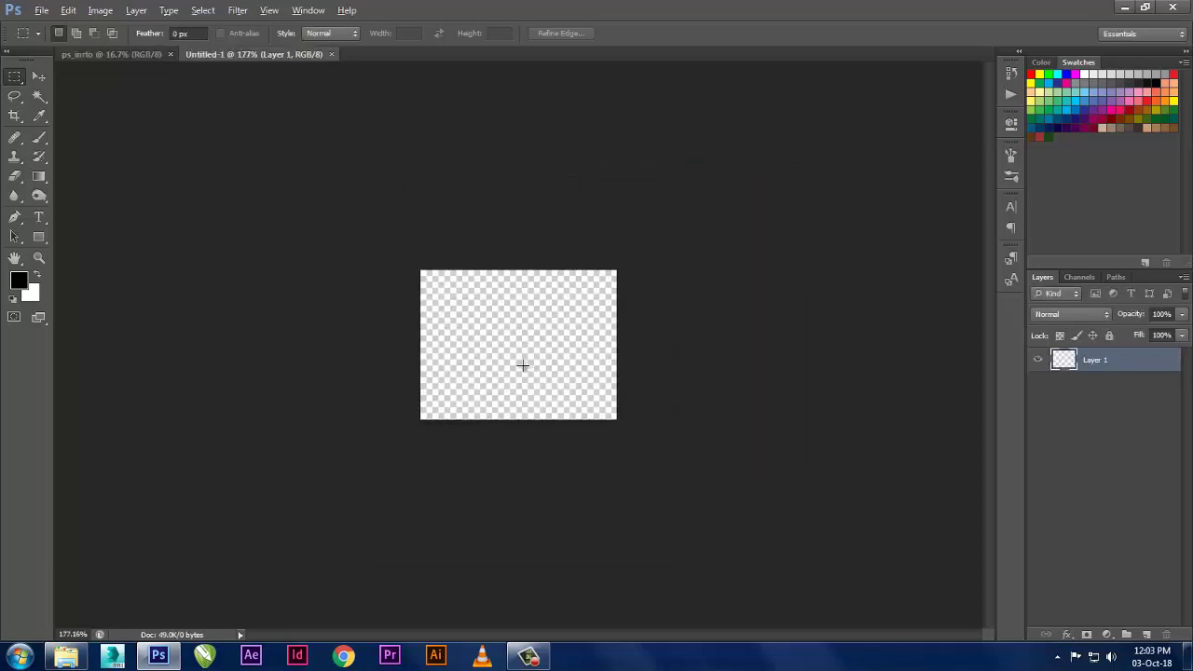
scroll(521, 363, "up", 3)
key("alt")
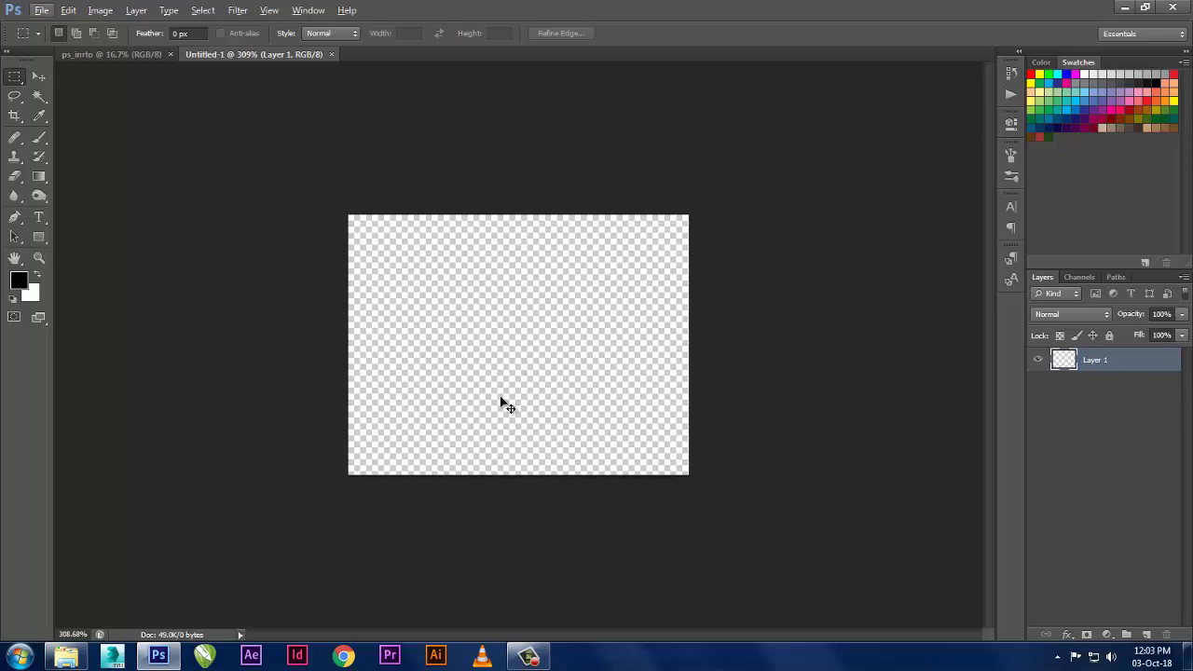
- Switch between the ps_inrto and Untitled-1 tabs, then close Untitled-1
left_click(140, 58)
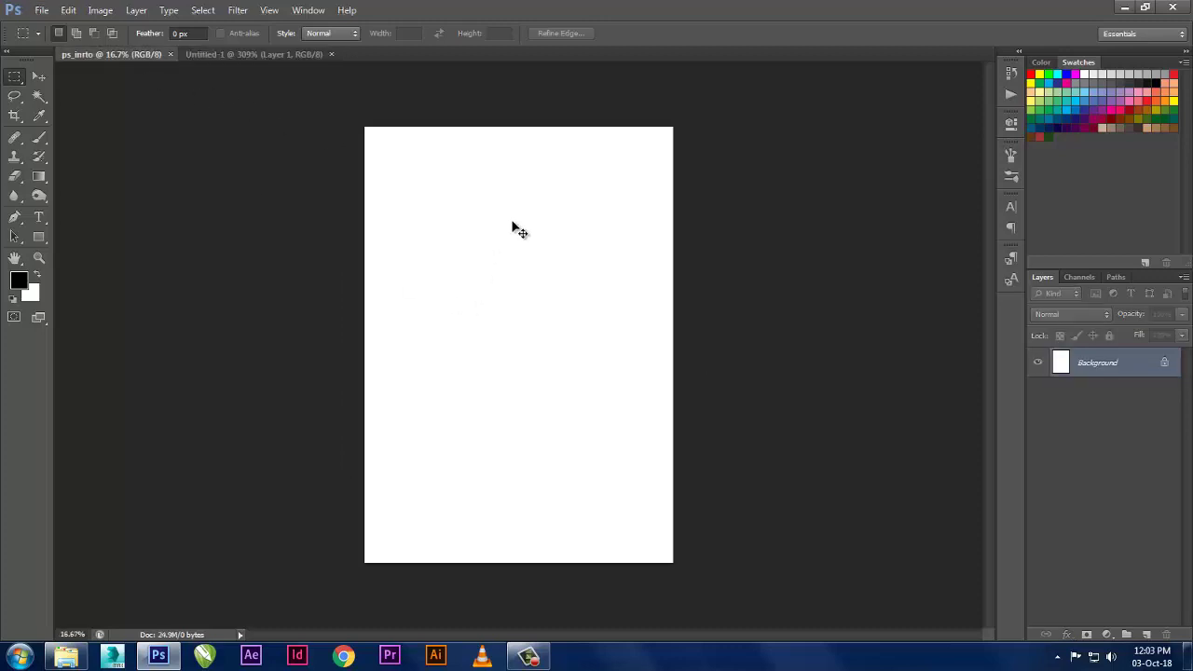
left_click(313, 56)
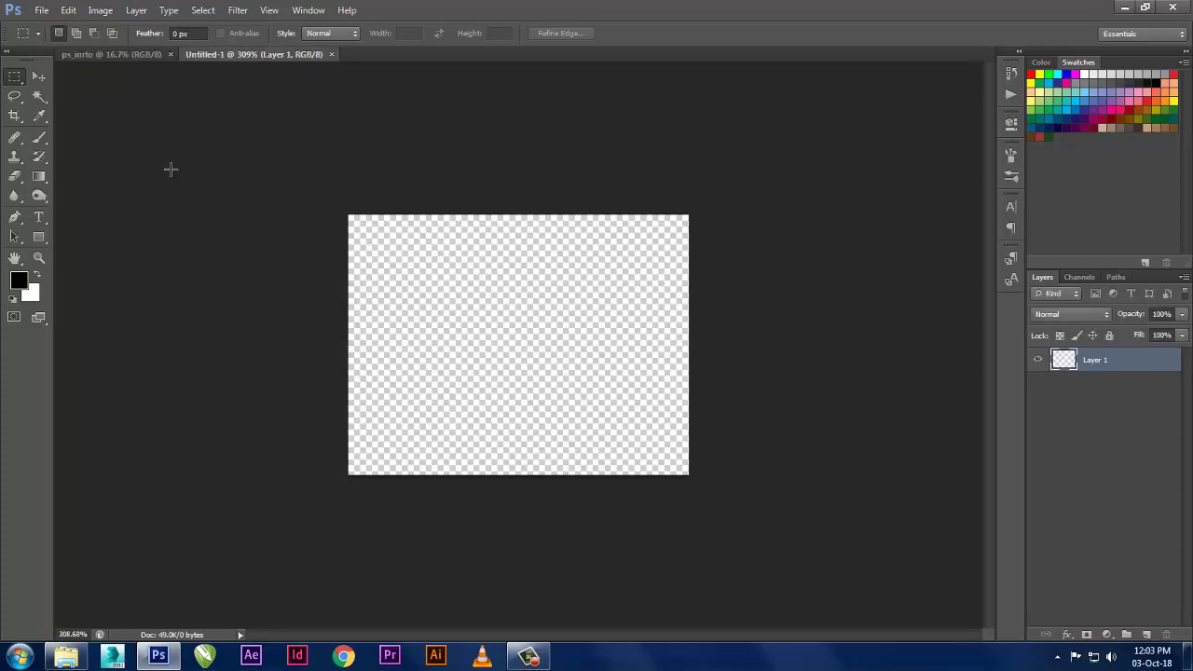
left_click(111, 57)
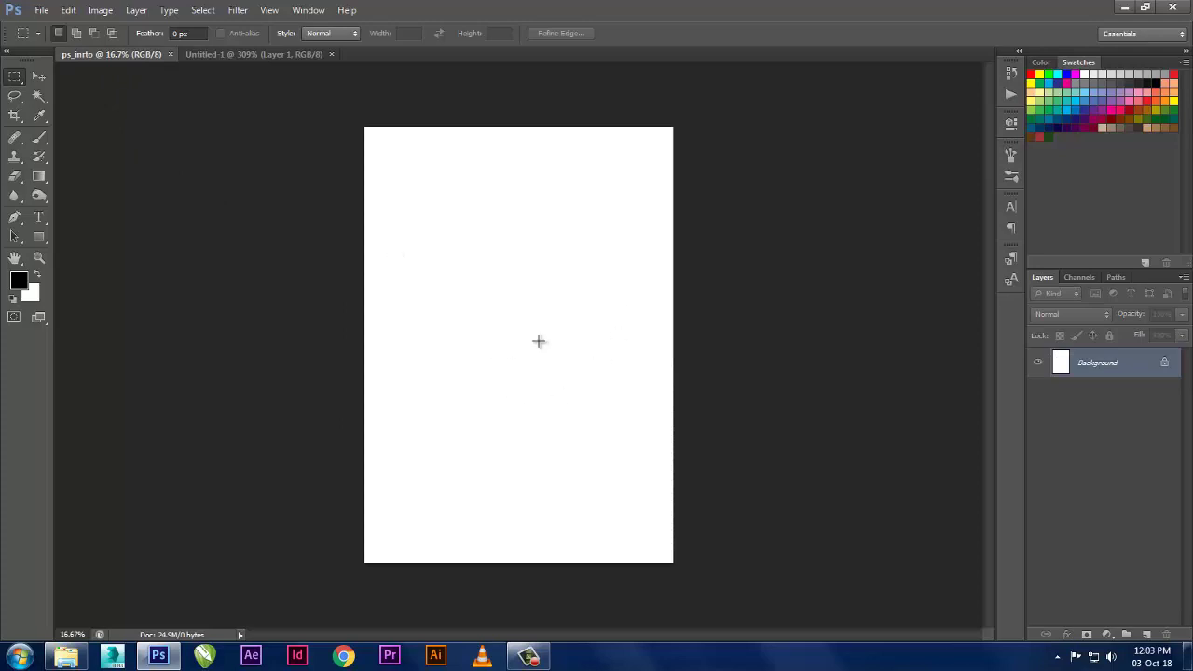
left_click(233, 55)
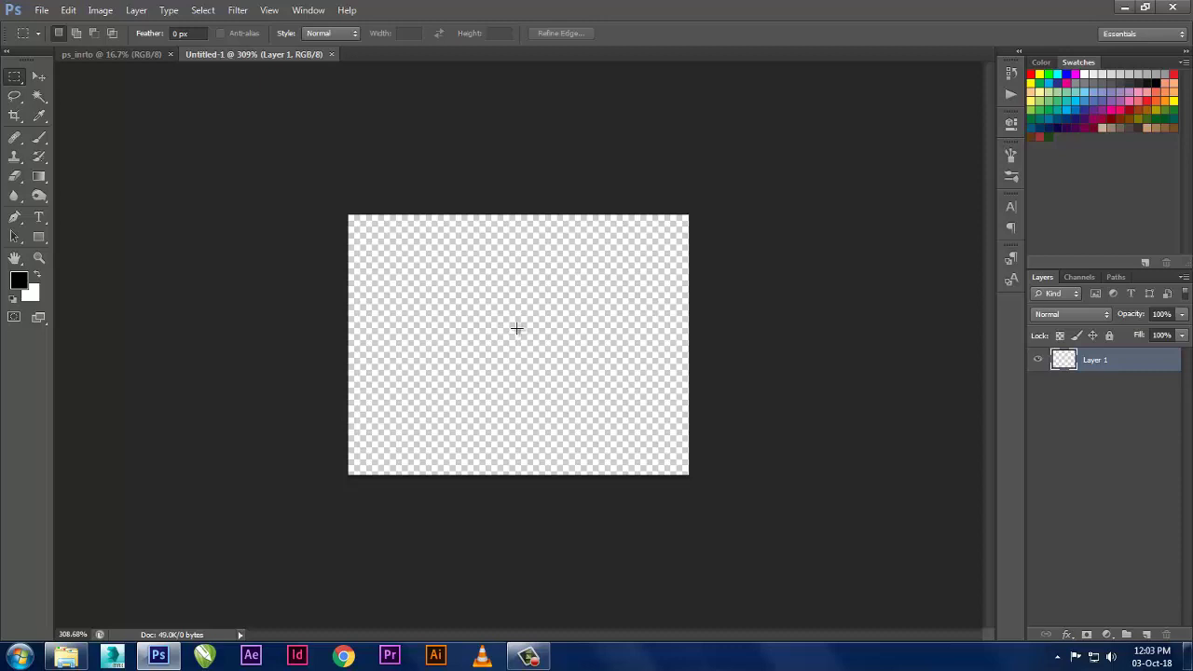
left_click(331, 54)
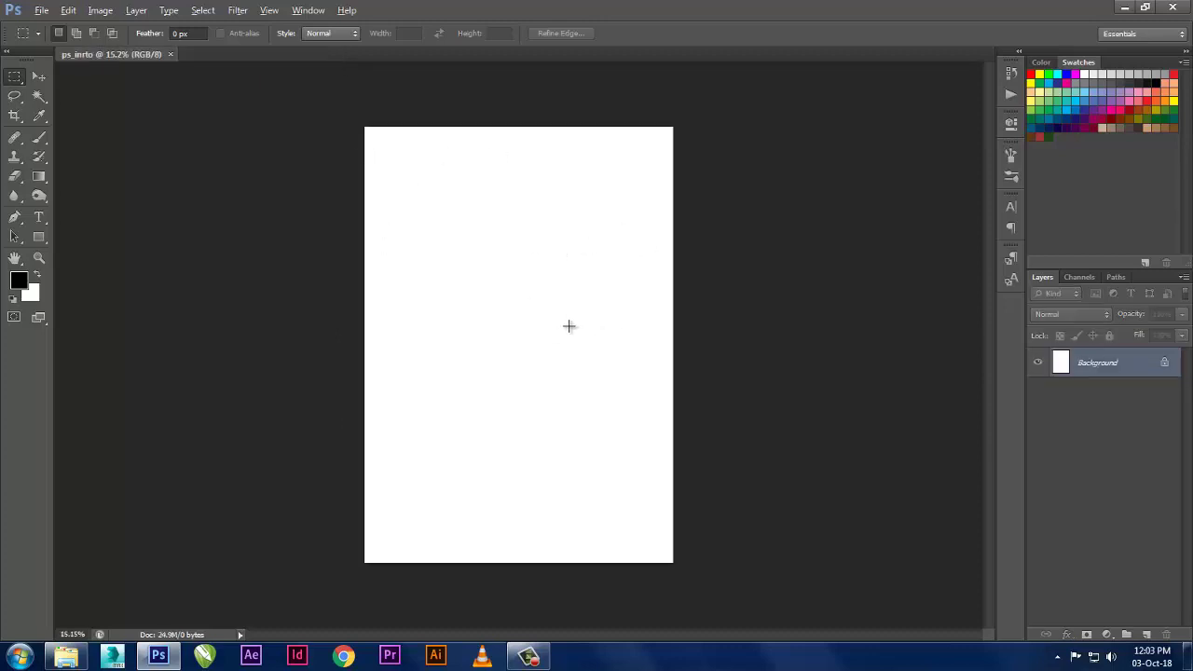
scroll(569, 325, "up", 2)
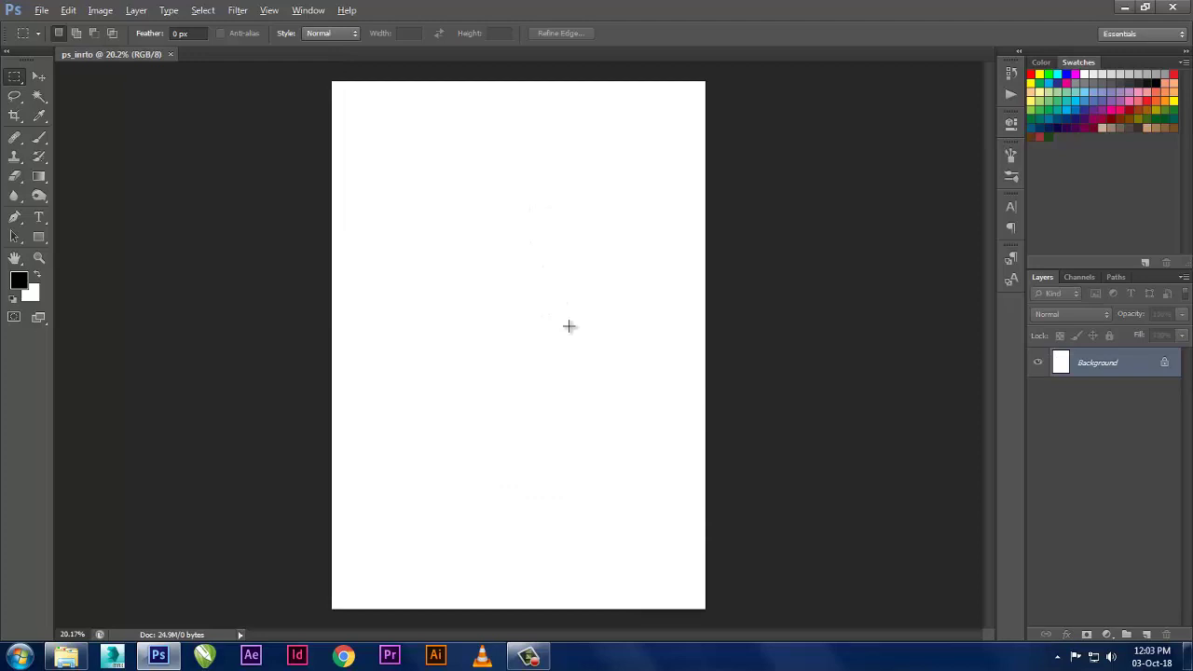
scroll(570, 325, "down", 1)
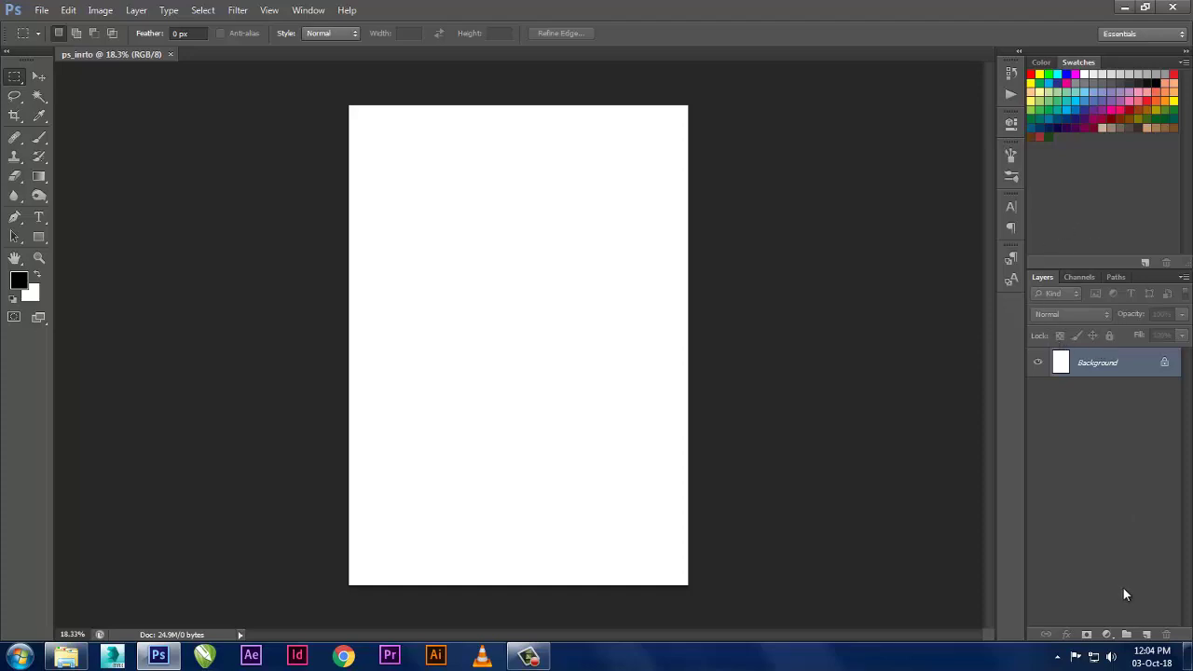
- Marquee a square on a new layer and fill it with black
left_click_drag(431, 192, 591, 349)
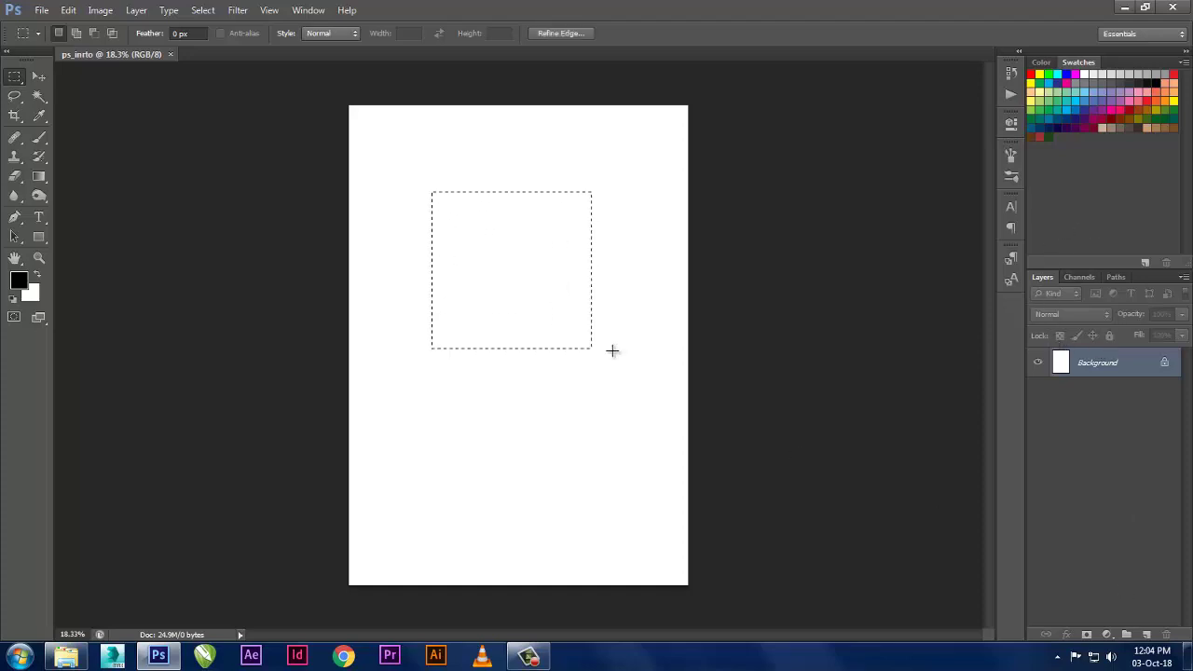
left_click(1147, 635)
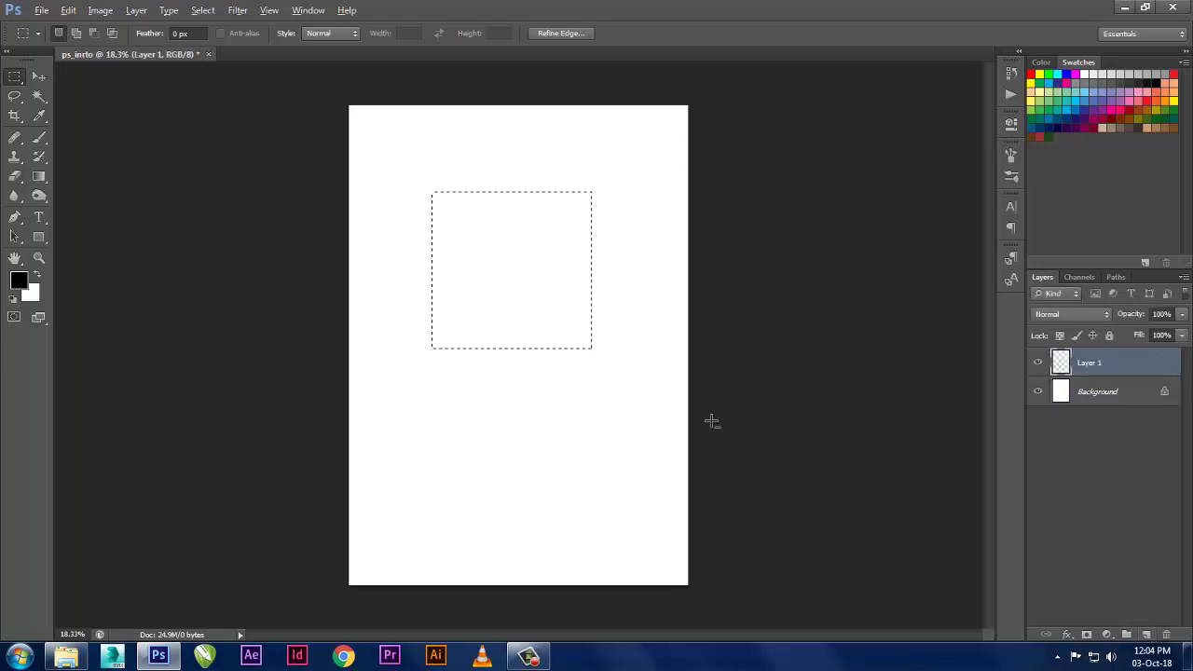
key("alt+BackSpace")
key("ctrl+d")
- Duplicate the square down and right and fill the copy dark red
left_click_drag(519, 293, 591, 388)
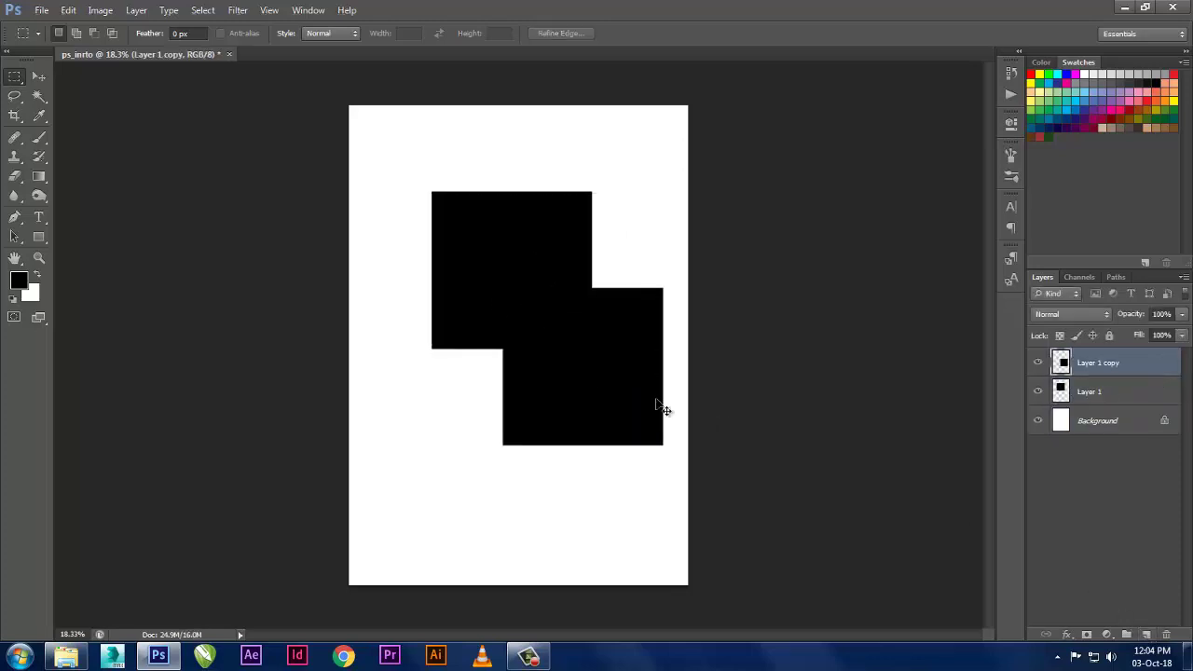
left_click(1060, 362, "ctrl")
left_click(1103, 119)
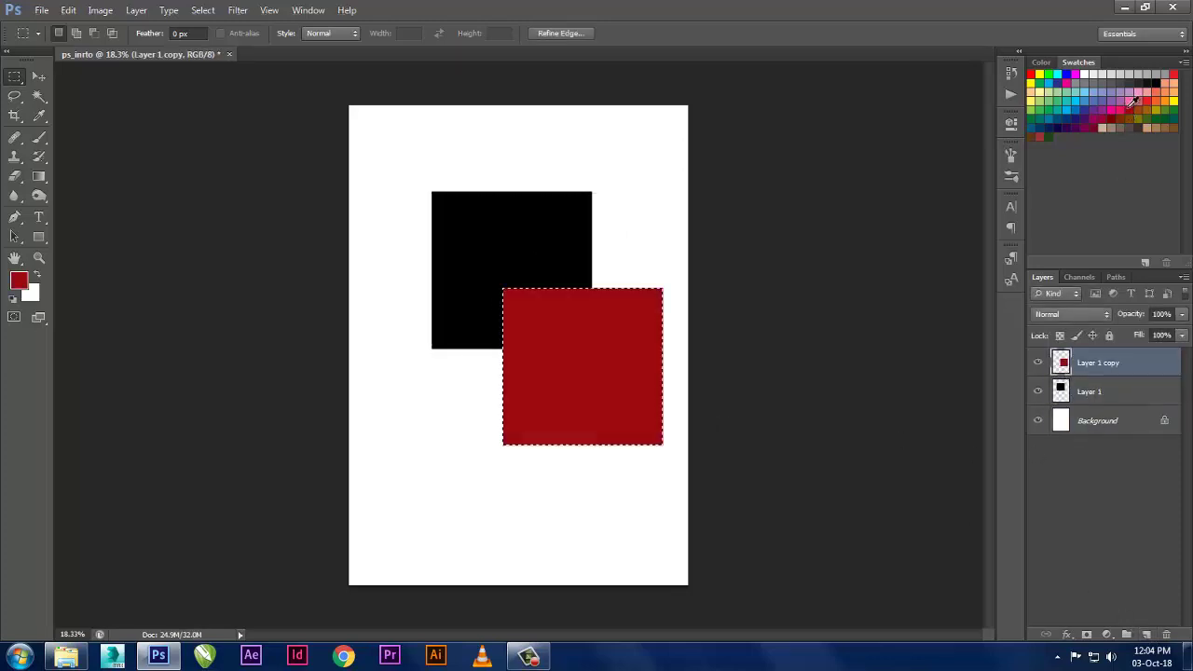
key("alt+BackSpace")
key("ctrl+d")
- Duplicate the red square up and left, fill it green and nudge it lower
left_click_drag(527, 408, 493, 315)
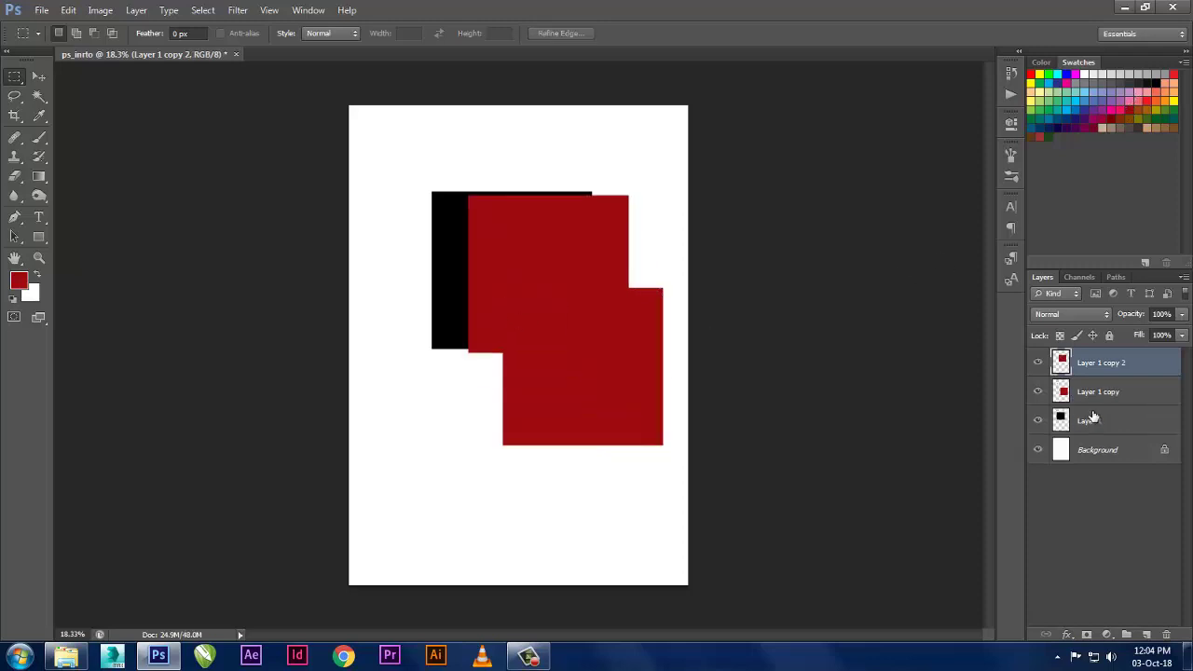
left_click(1060, 363, "ctrl")
left_click(1161, 110)
key("alt+BackSpace")
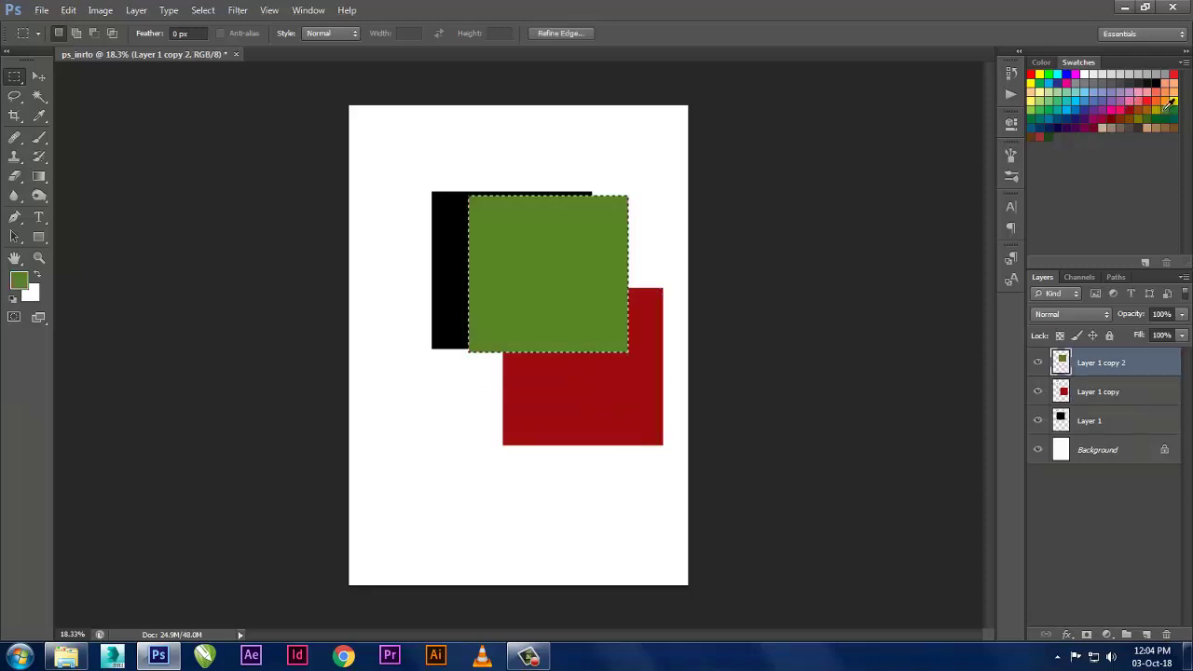
key("ctrl+d")
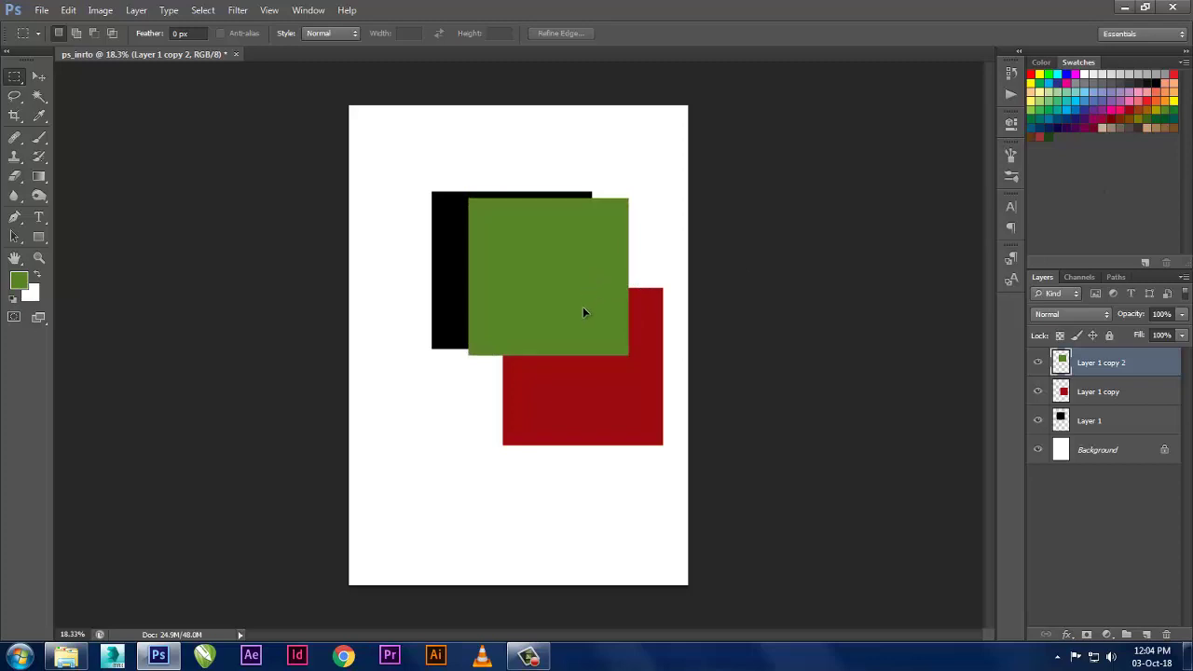
left_click_drag(583, 311, 575, 355)
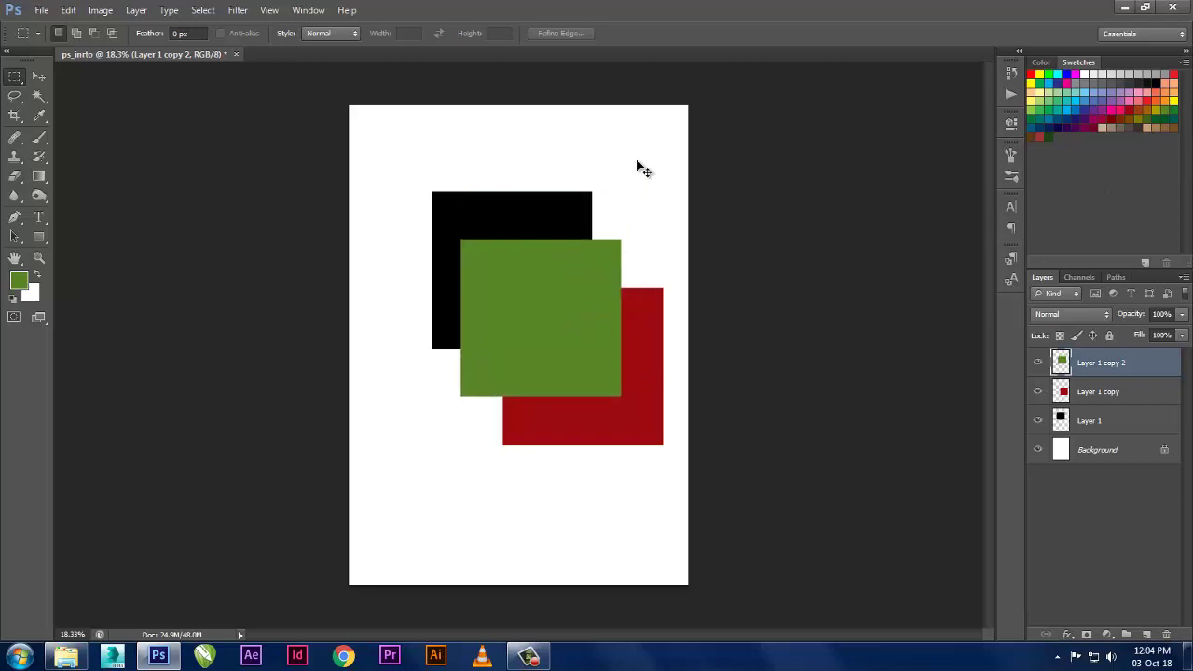
- Click through the layers in the Layers panel, ending on Layer 1 copy 2
left_click(1128, 484)
left_click(1130, 457)
left_click(1120, 421)
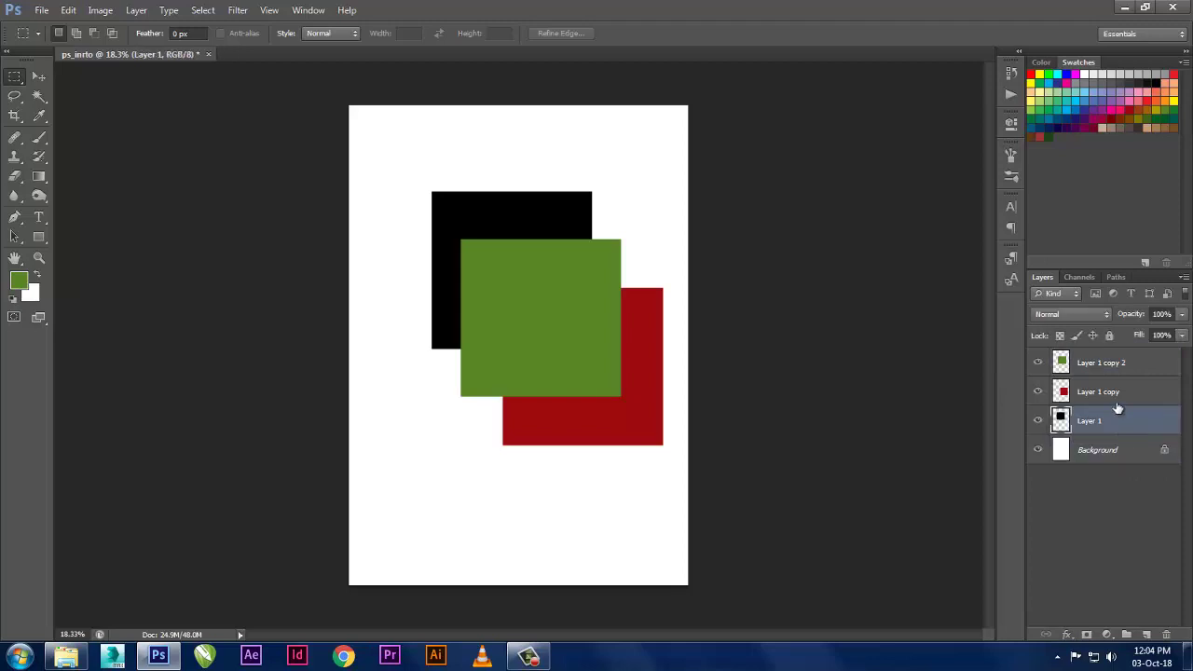
left_click(1118, 393)
left_click(1116, 364)
left_click(1115, 497)
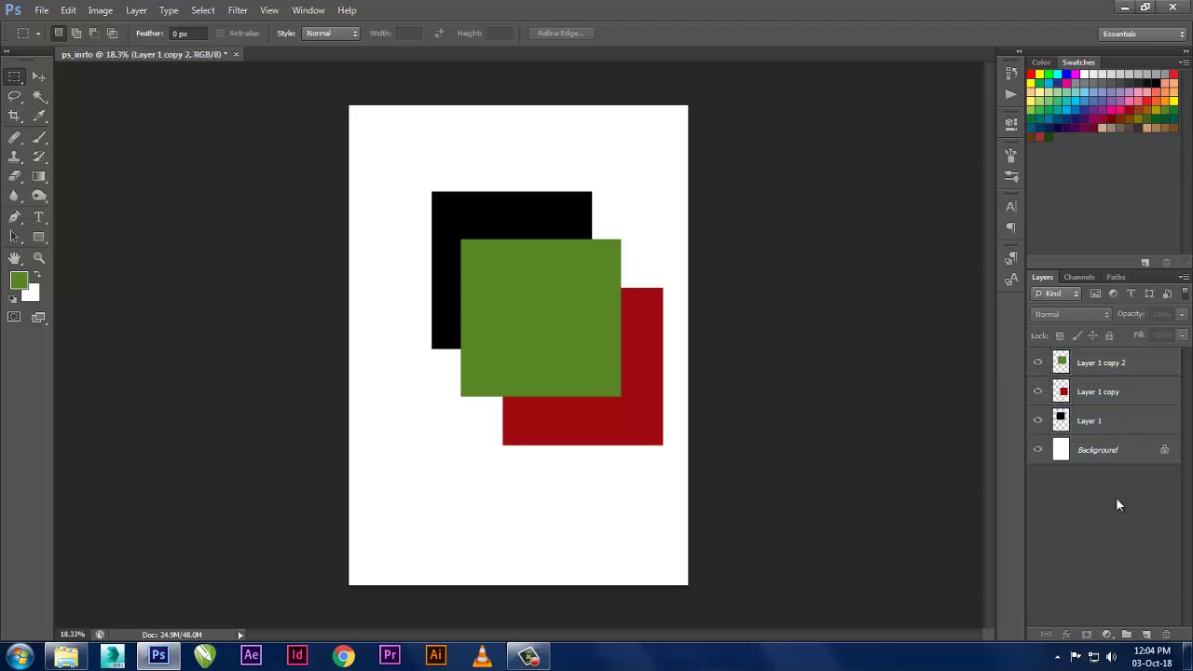
left_click(1115, 374)
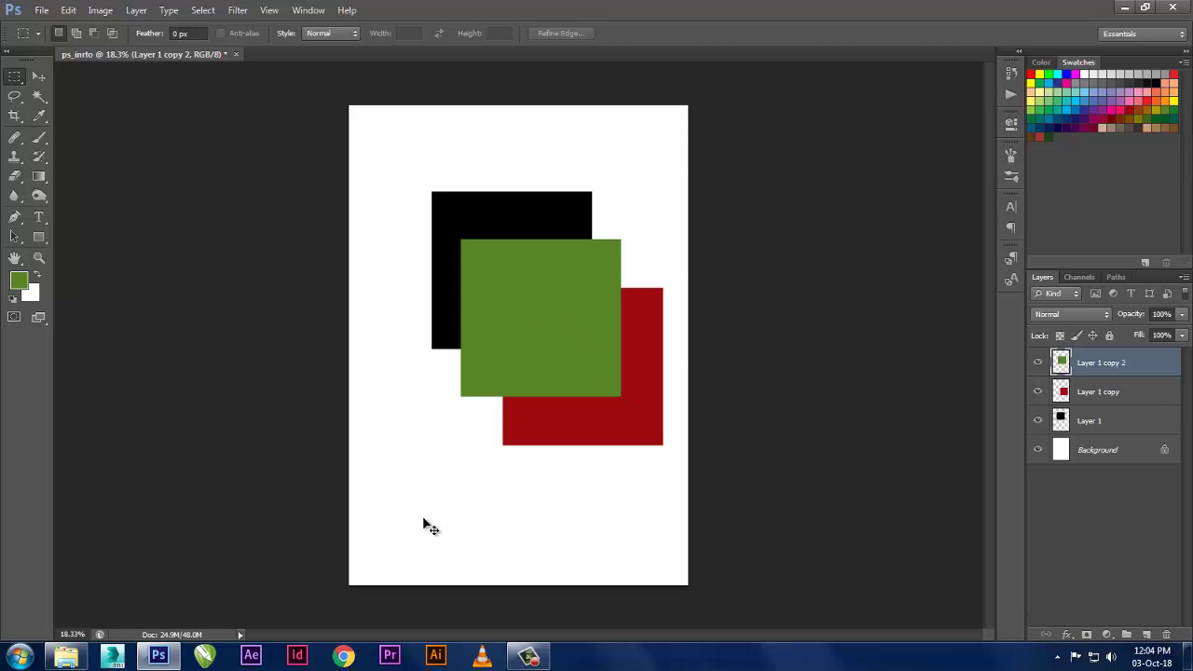
- Move Layer 1 copy 2 below Layer 1 copy and slide the green square between black and red
mouse_move(603, 296)
left_mouse_down()
mouse_move(508, 467)
mouse_move(557, 272)
mouse_move(638, 266)
left_mouse_up()
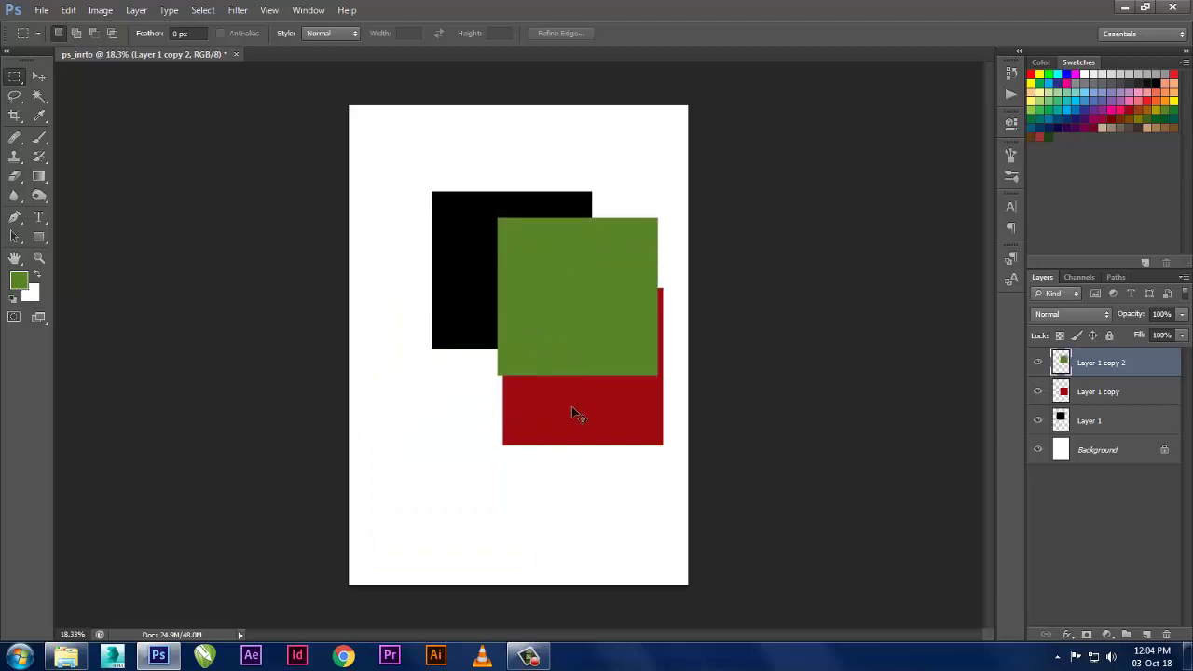
left_click_drag(1113, 368, 1114, 400)
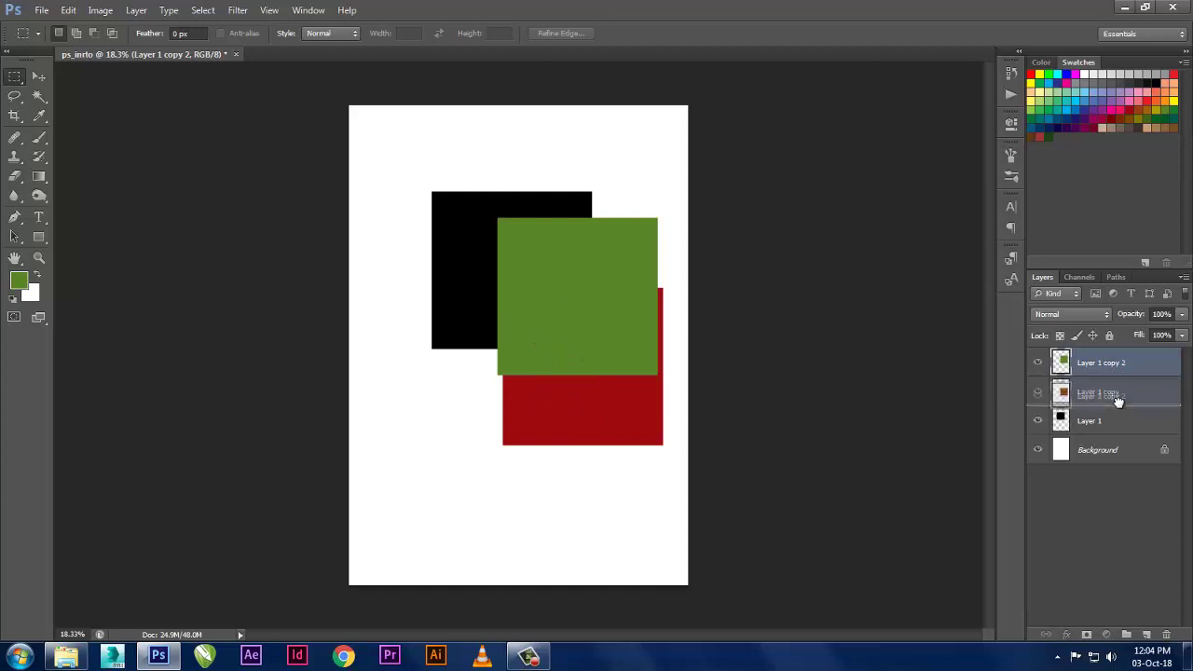
mouse_move(586, 270)
left_mouse_down()
mouse_move(573, 292)
mouse_move(589, 169)
mouse_move(459, 390)
mouse_move(587, 223)
mouse_move(539, 287)
mouse_move(542, 270)
left_mouse_up()
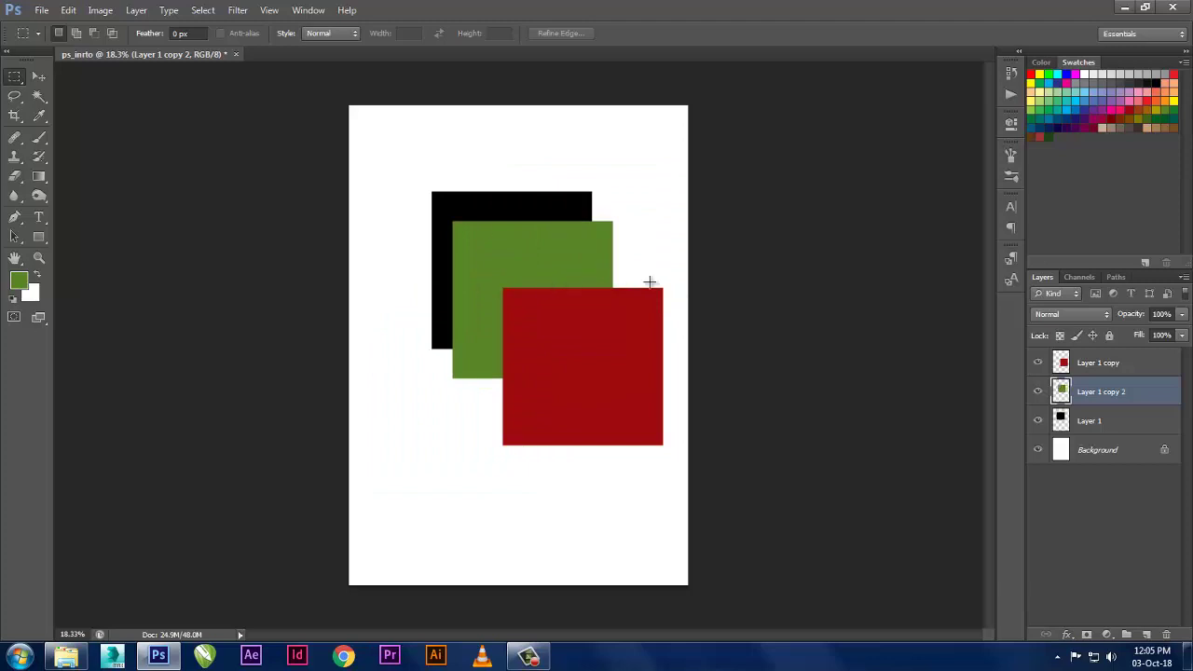
- Merge the green, black and red square layers with Ctrl+E and nudge the result down and right
left_click(1144, 371, "ctrl")
left_click(1134, 417, "shift")
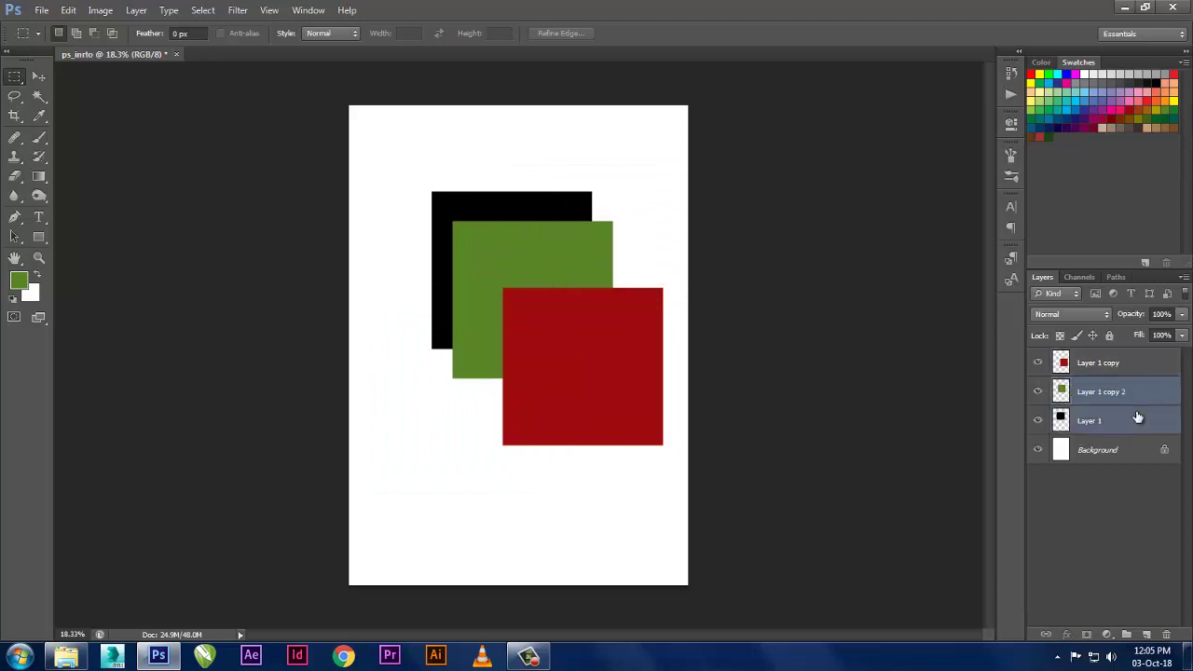
left_click(1118, 365, "ctrl")
key("ctrl+e")
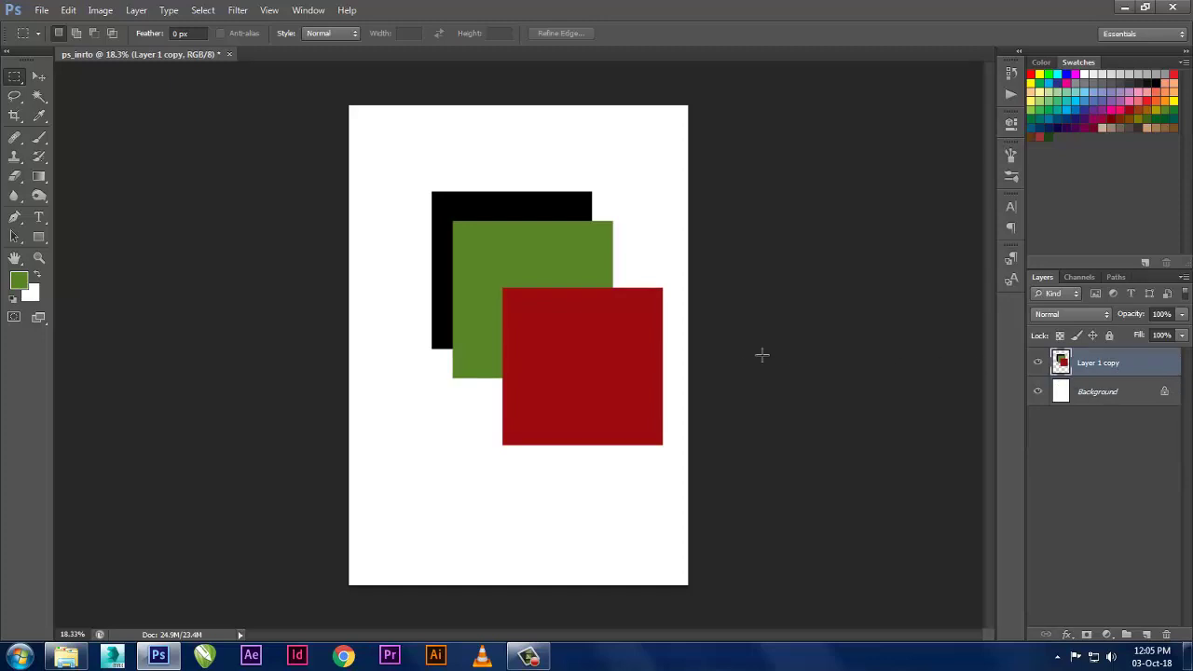
mouse_move(549, 327)
left_mouse_down()
mouse_move(494, 410)
mouse_move(509, 327)
left_mouse_up()
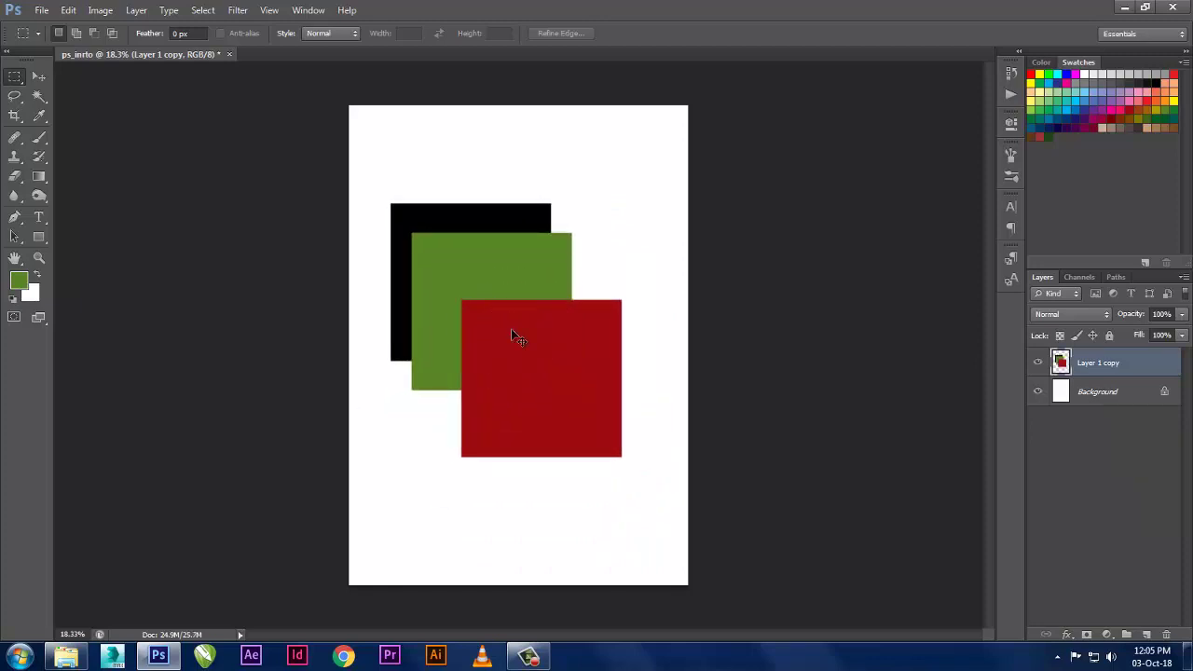
left_click_drag(511, 328, 538, 330)
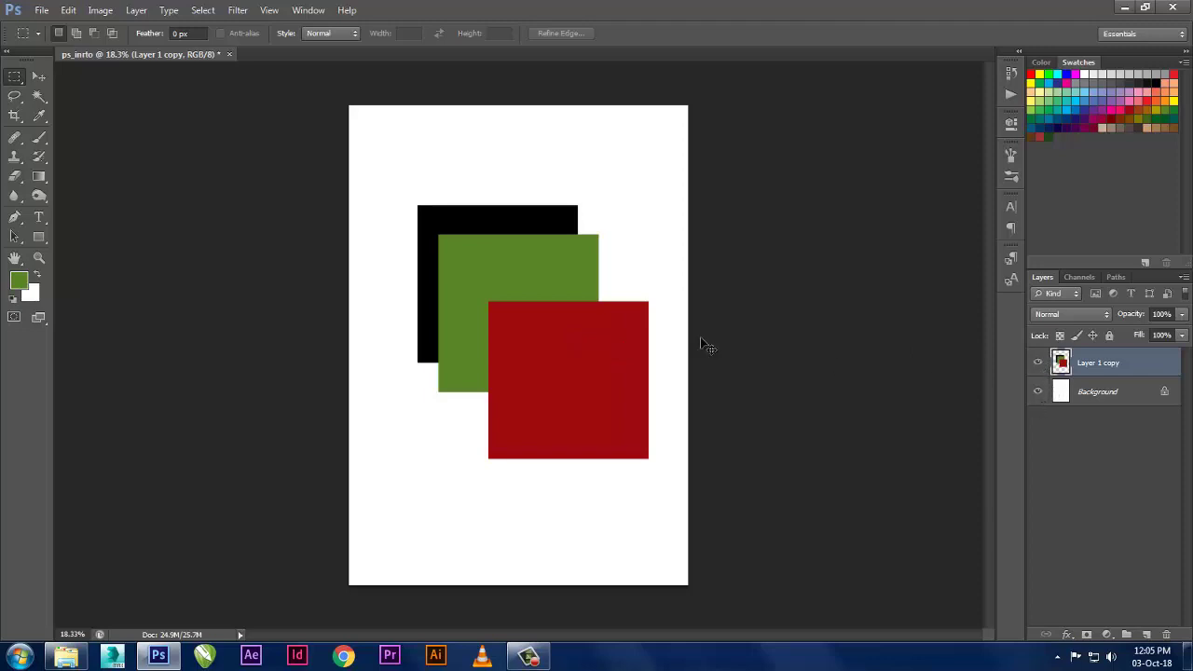
mouse_move(622, 410)
left_mouse_down()
mouse_move(627, 432)
mouse_move(603, 326)
left_mouse_up()
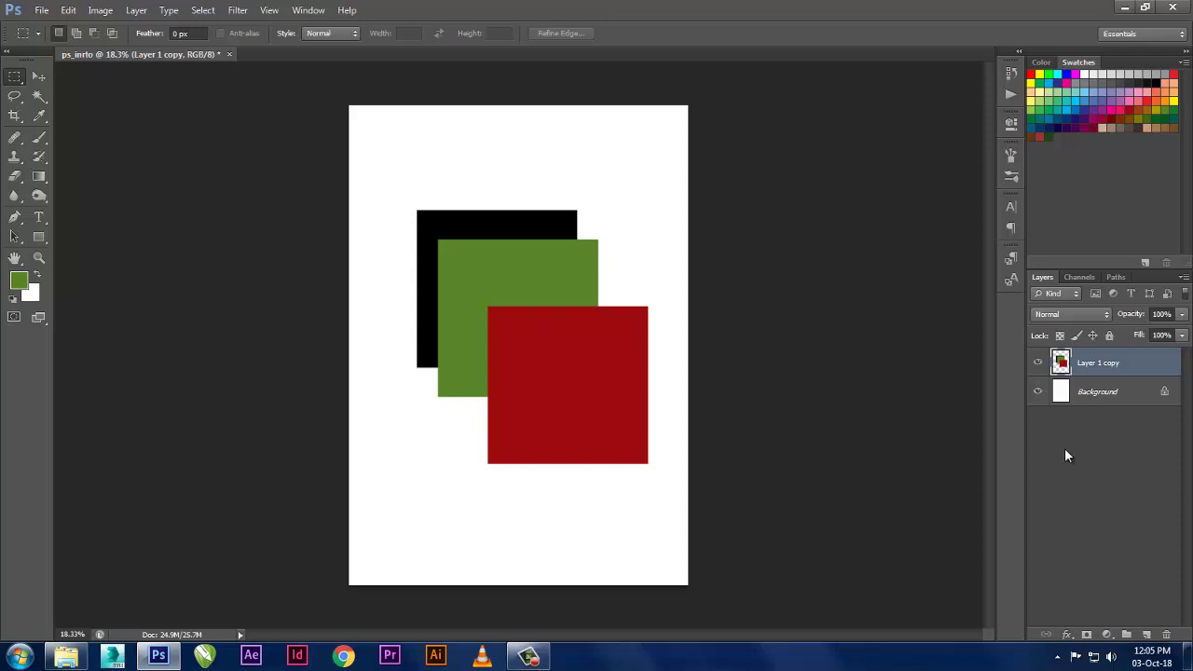
- Delete the merged squares layer, fit the page to the window and reset colours to black and white
left_click(1168, 635)
scroll(502, 421, "up", 1)
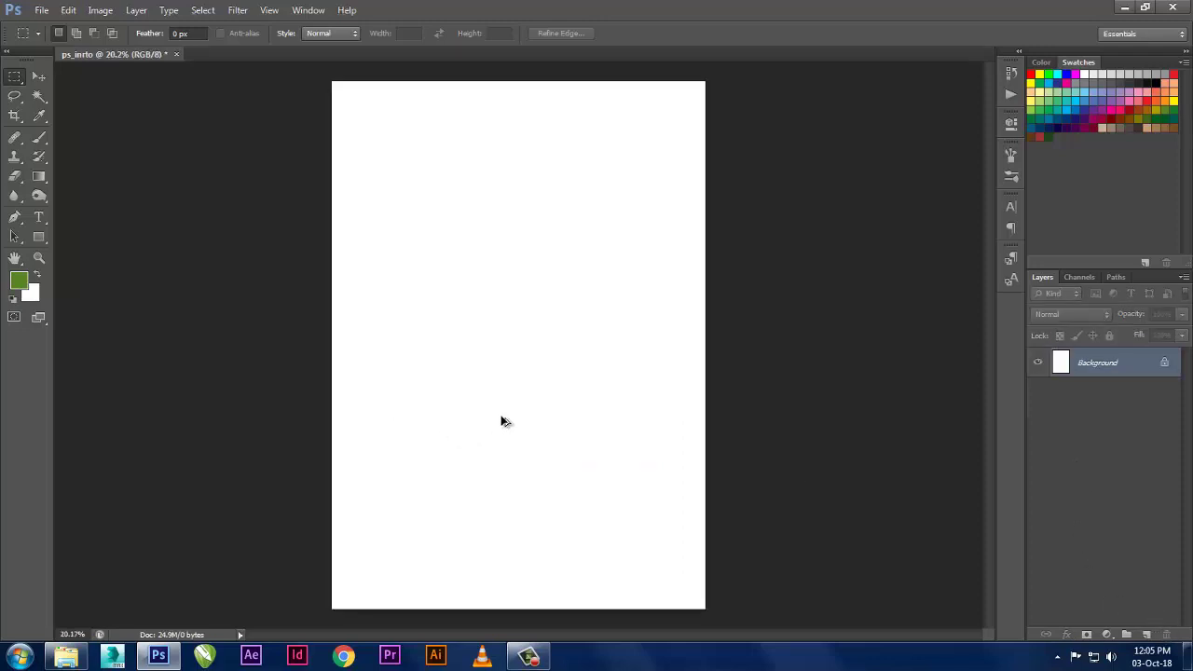
scroll(502, 421, "down", 1)
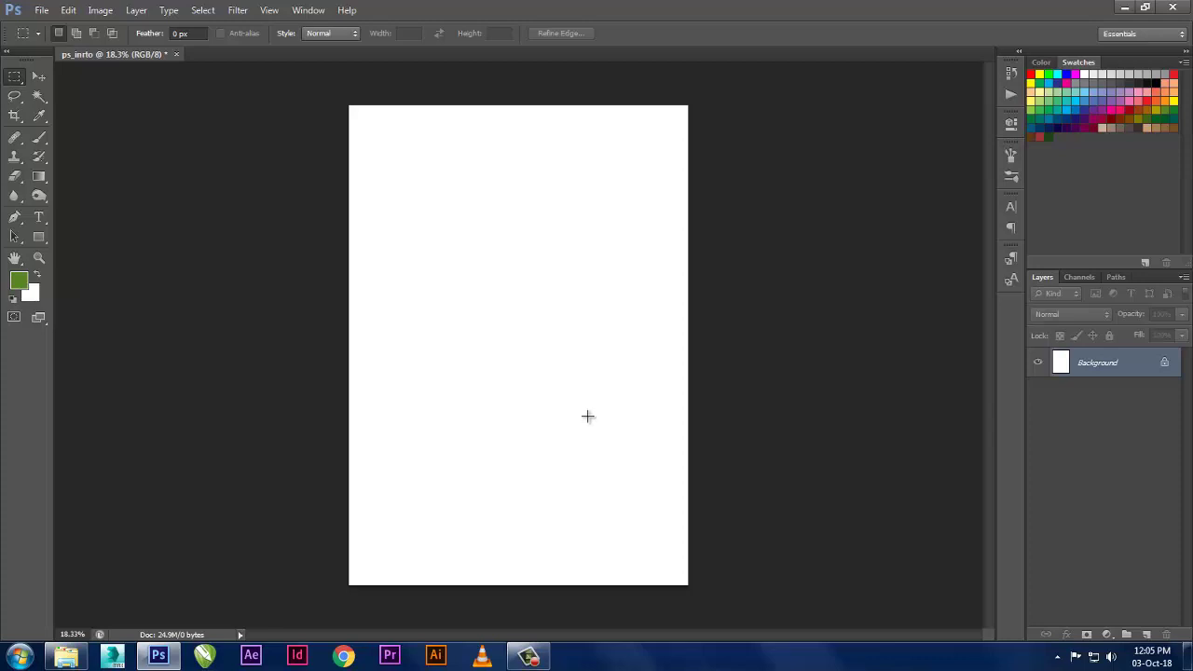
key("ctrl+0")
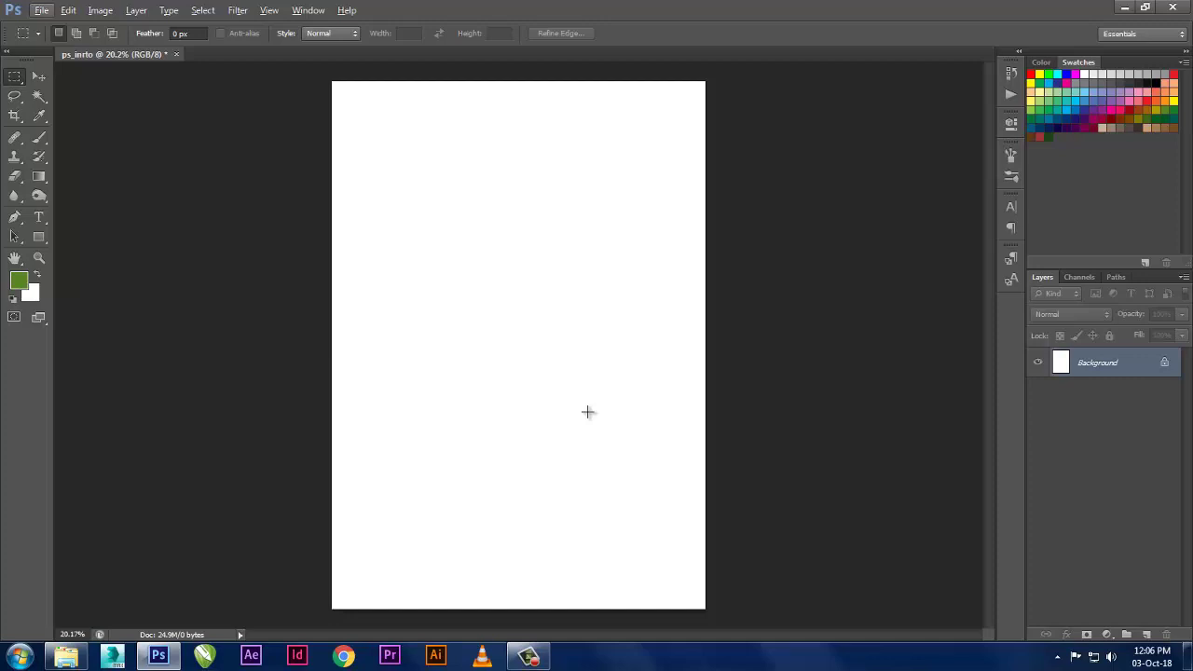
scroll(559, 415, "down", 1)
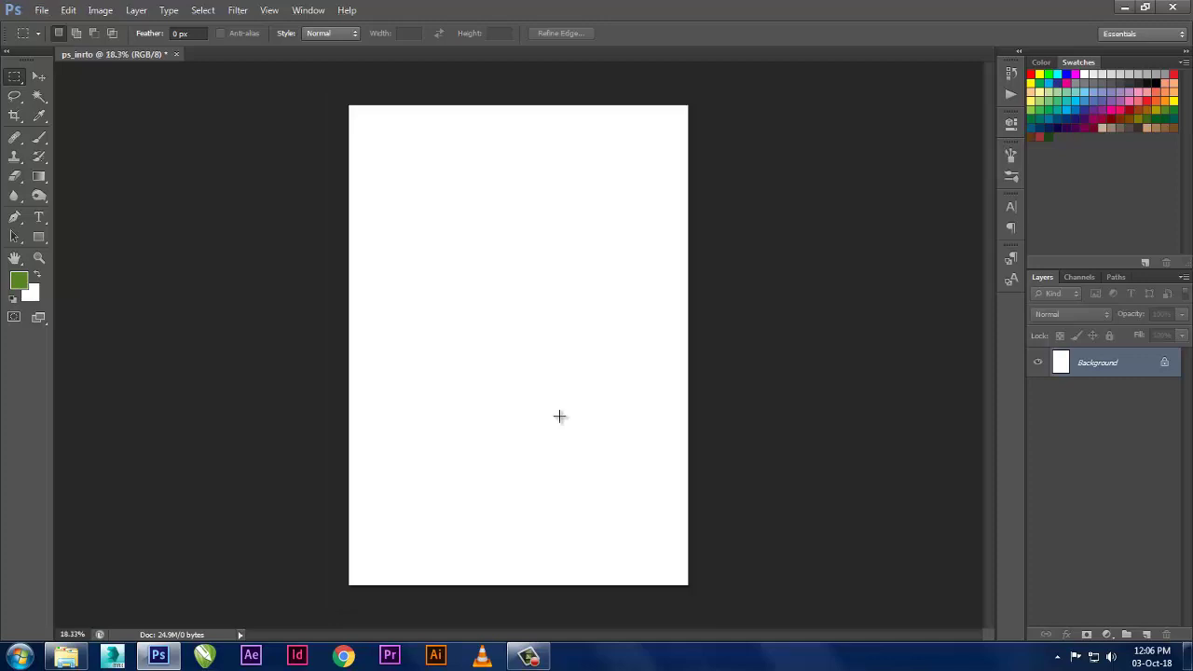
scroll(559, 415, "up", 1)
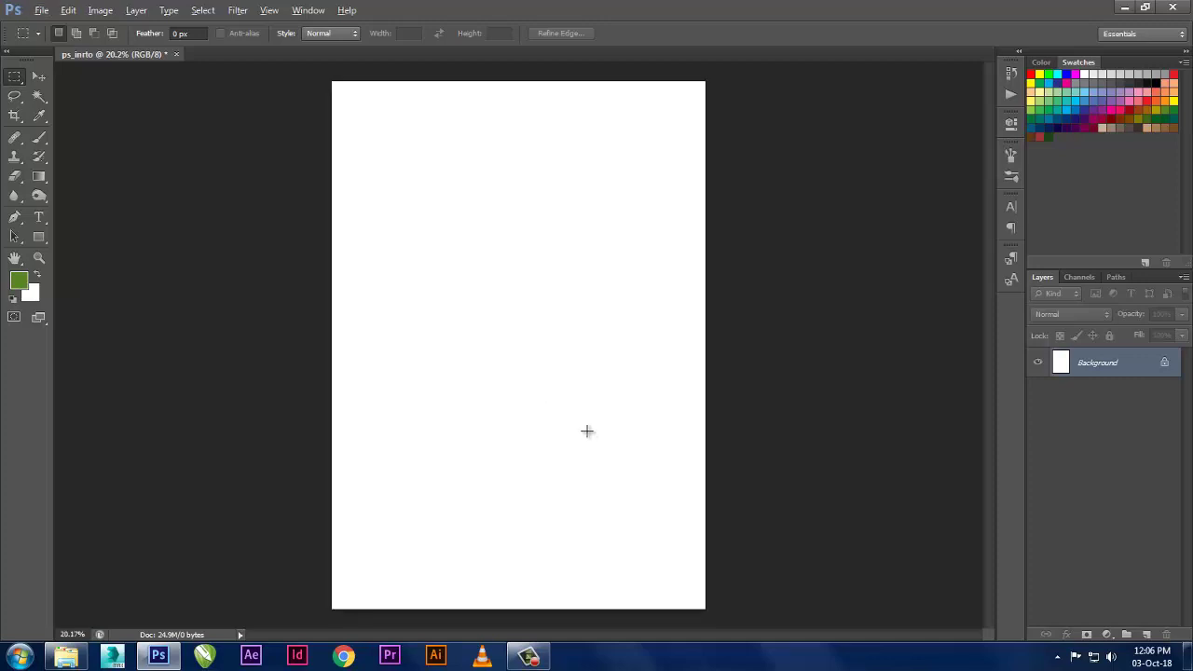
scroll(586, 431, "down", 1)
key("d")
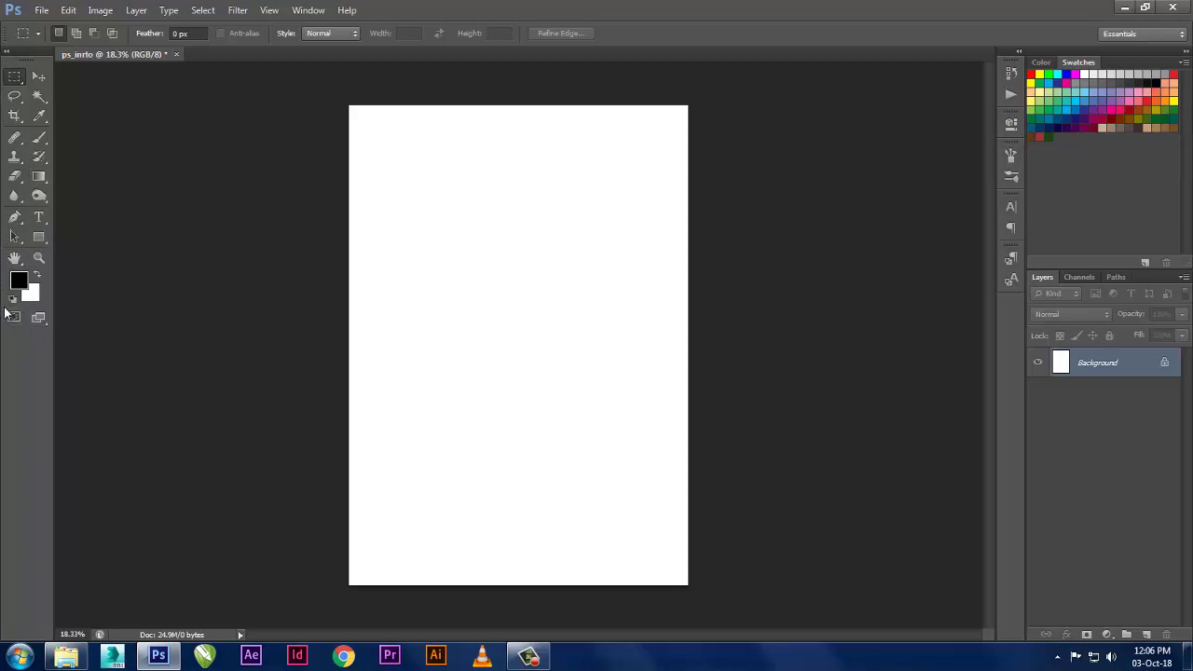
- Paint five soft black dots across the page with a 200 px Brush
left_click(39, 137)
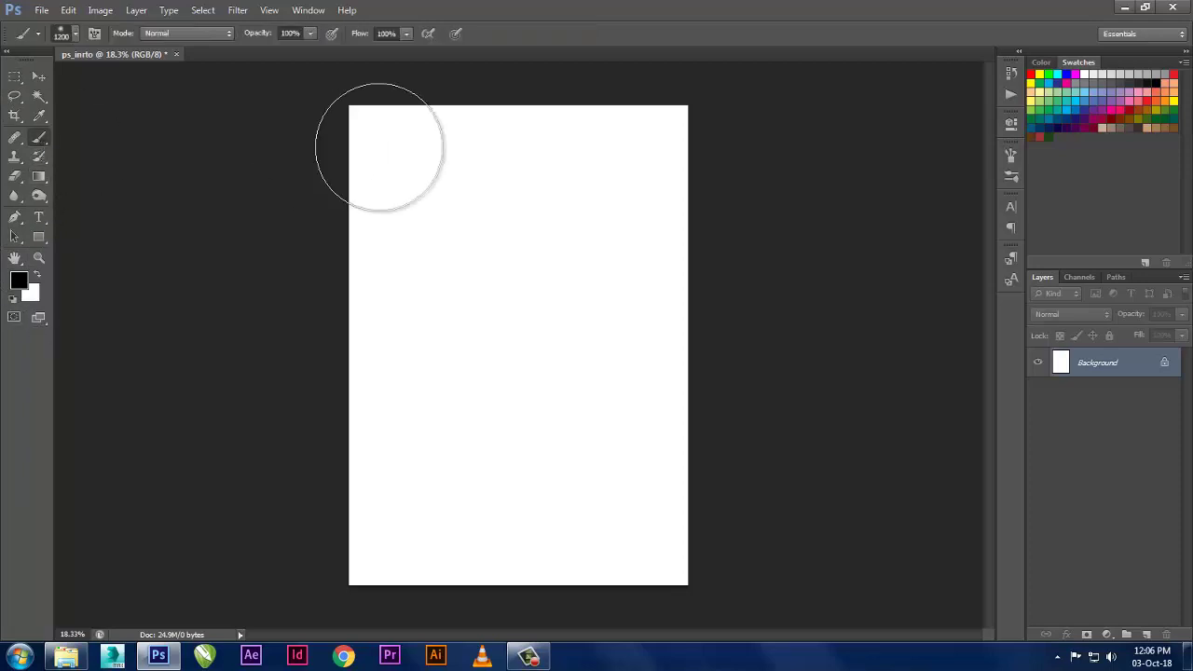
key("bracketleft")
key("bracketleft")
key("bracketleft")
left_click(428, 165)
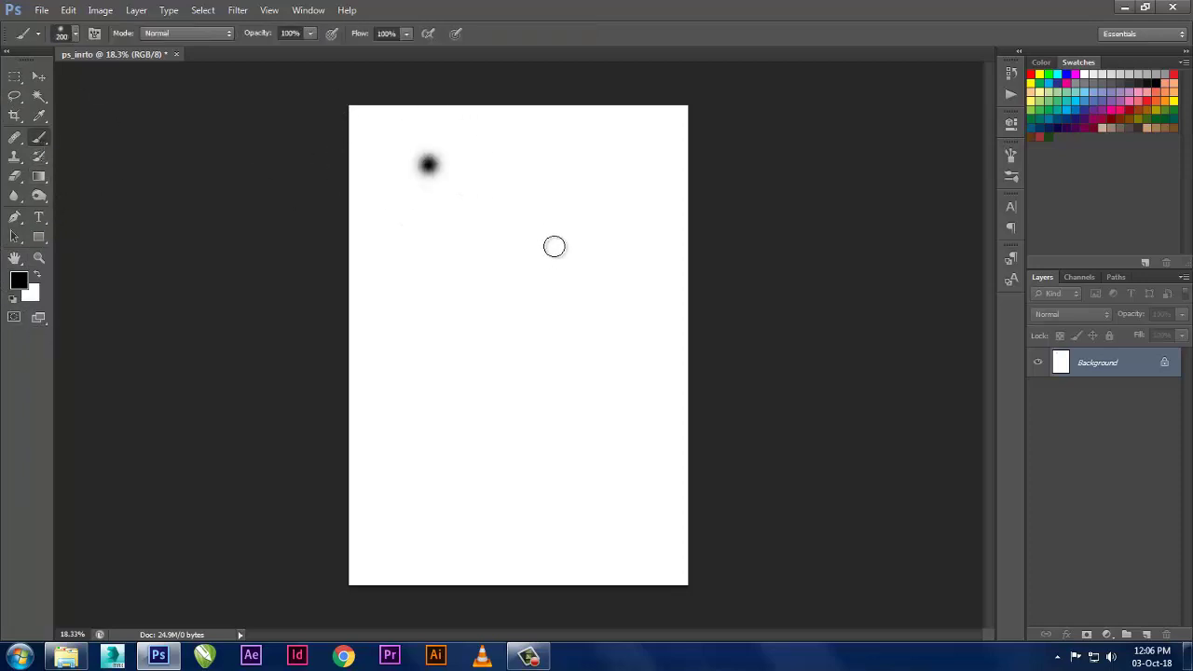
left_click(563, 239)
left_click(452, 463)
left_click(634, 496)
left_click(530, 357)
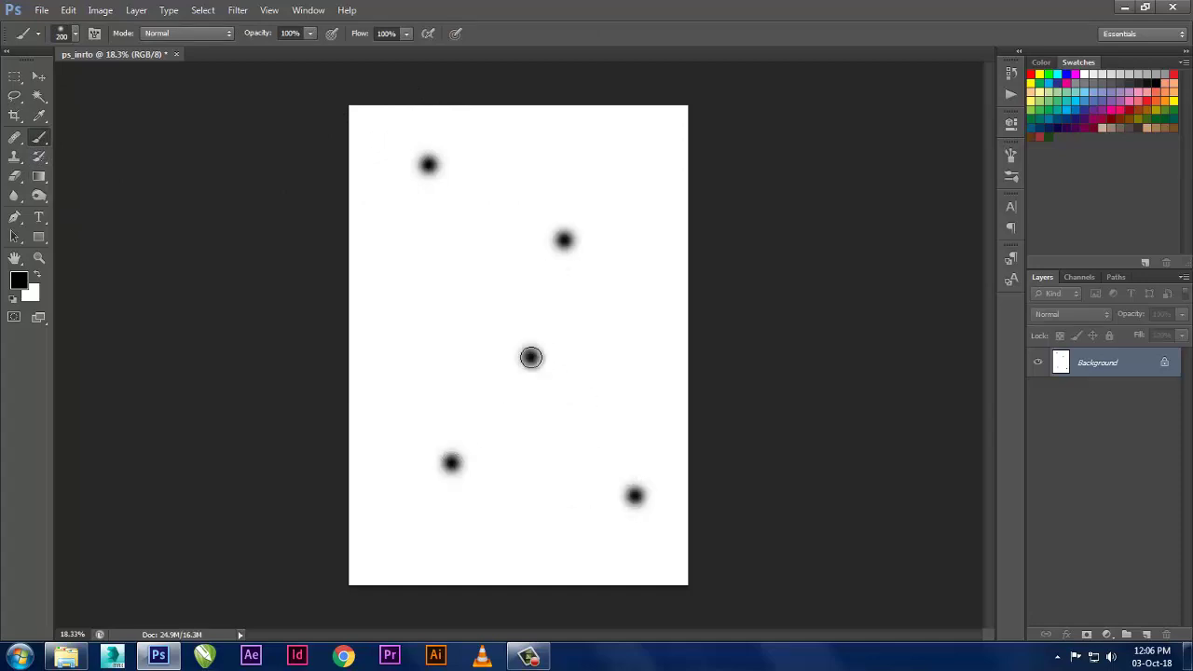
- Return to the Rectangular Marquee tool and look over the upper-right dot
left_click(14, 76)
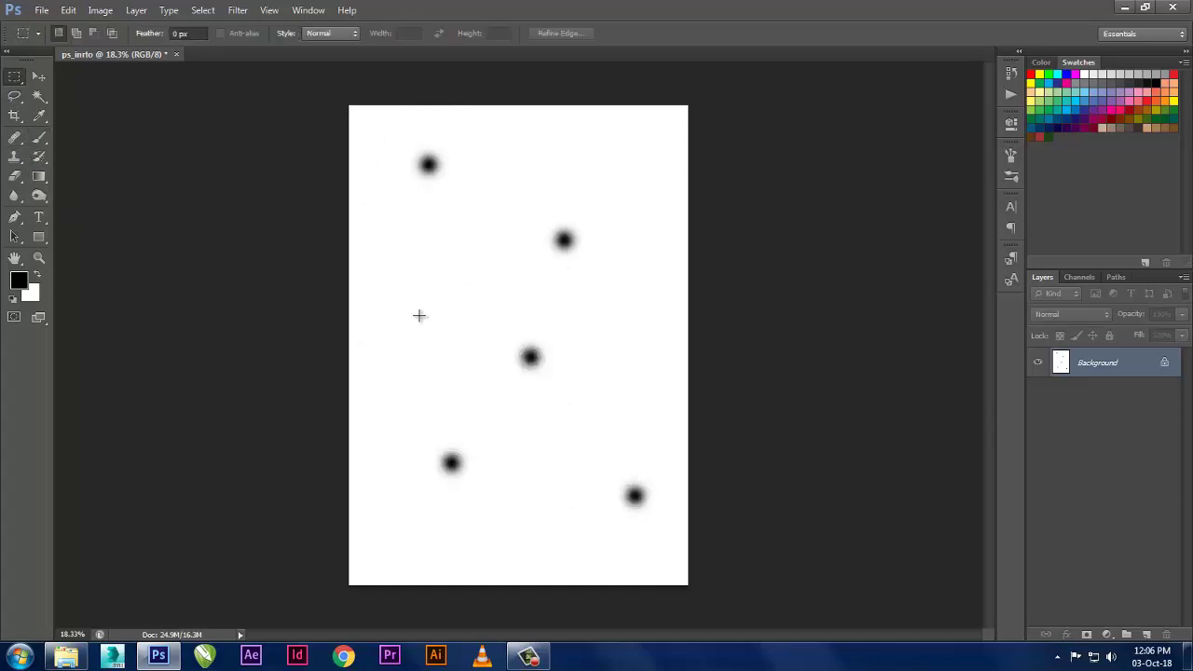
mouse_move(567, 241)
left_mouse_down()
mouse_move(619, 236)
mouse_move(596, 80)
left_mouse_up()
scroll(601, 209, "down", 3)
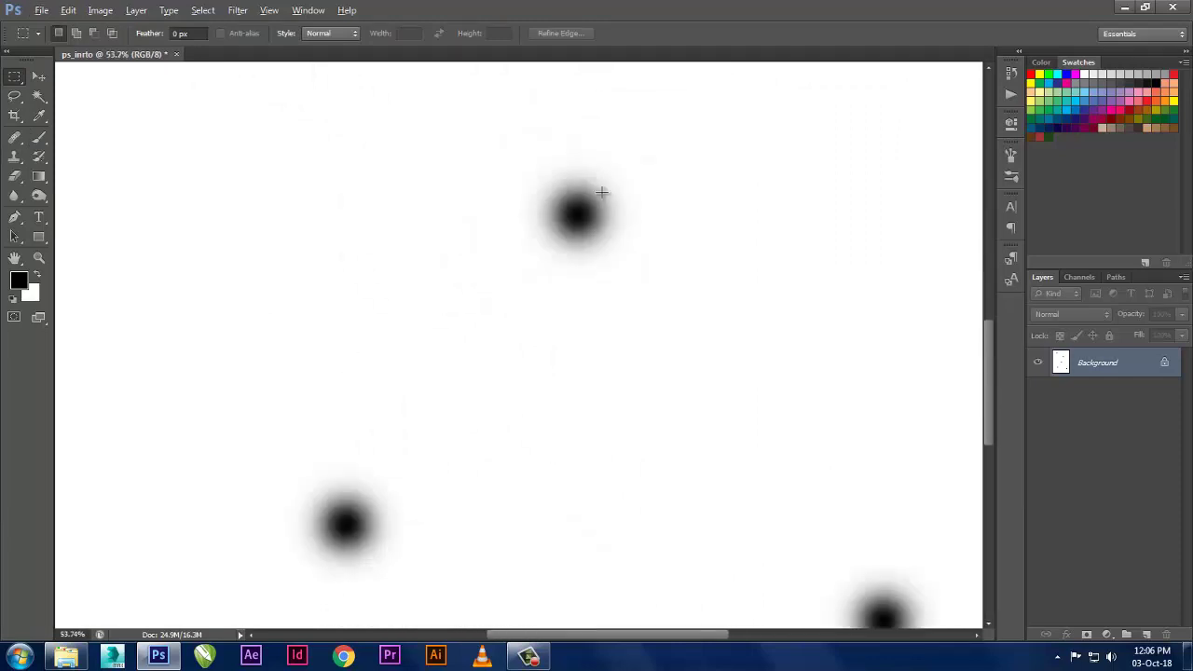
scroll(601, 192, "down", 2)
scroll(577, 187, "down", 1)
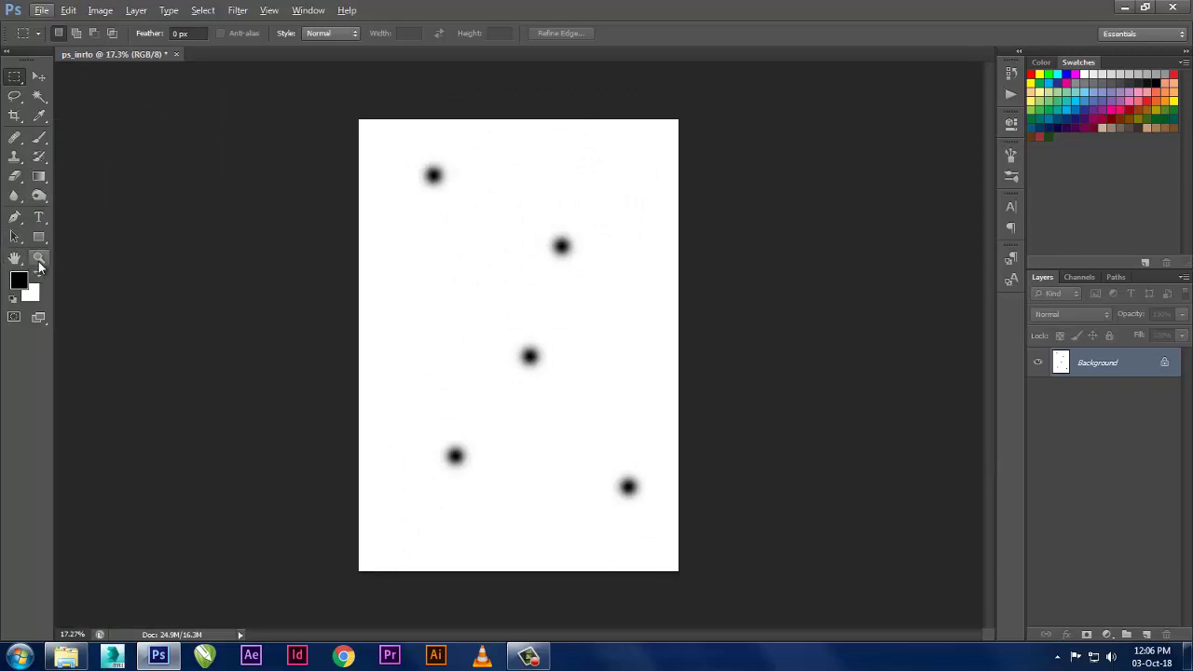
- Scrubby-zoom with the Zoom tool around the middle dot to inspect it closely
left_click(38, 259)
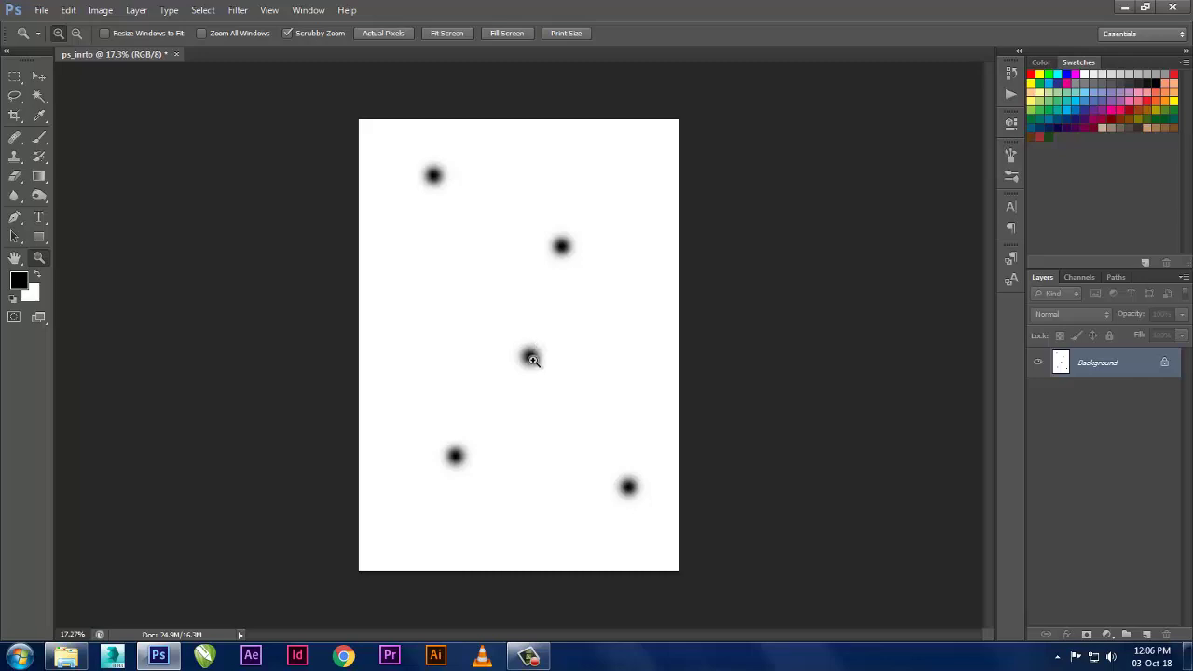
mouse_move(531, 360)
left_mouse_down()
mouse_move(686, 359)
mouse_move(533, 349)
mouse_move(591, 332)
mouse_move(546, 332)
mouse_move(633, 336)
mouse_move(660, 232)
left_mouse_up()
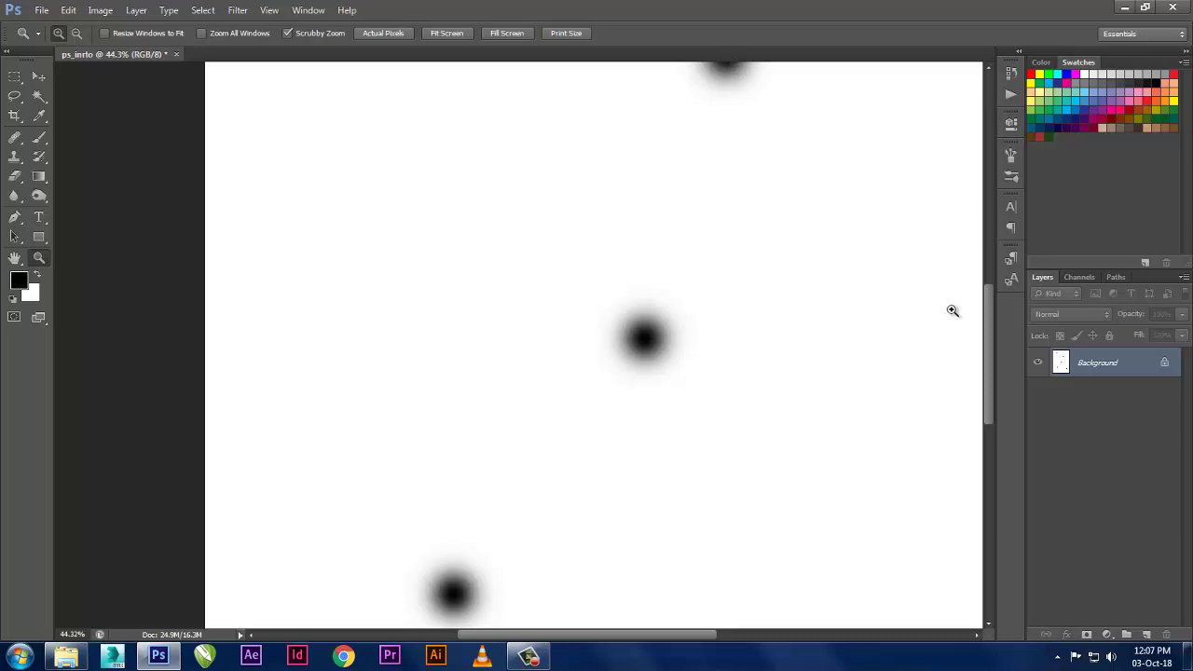
mouse_move(991, 324)
left_mouse_down()
mouse_move(1000, 253)
mouse_move(995, 347)
mouse_move(993, 269)
left_mouse_up()
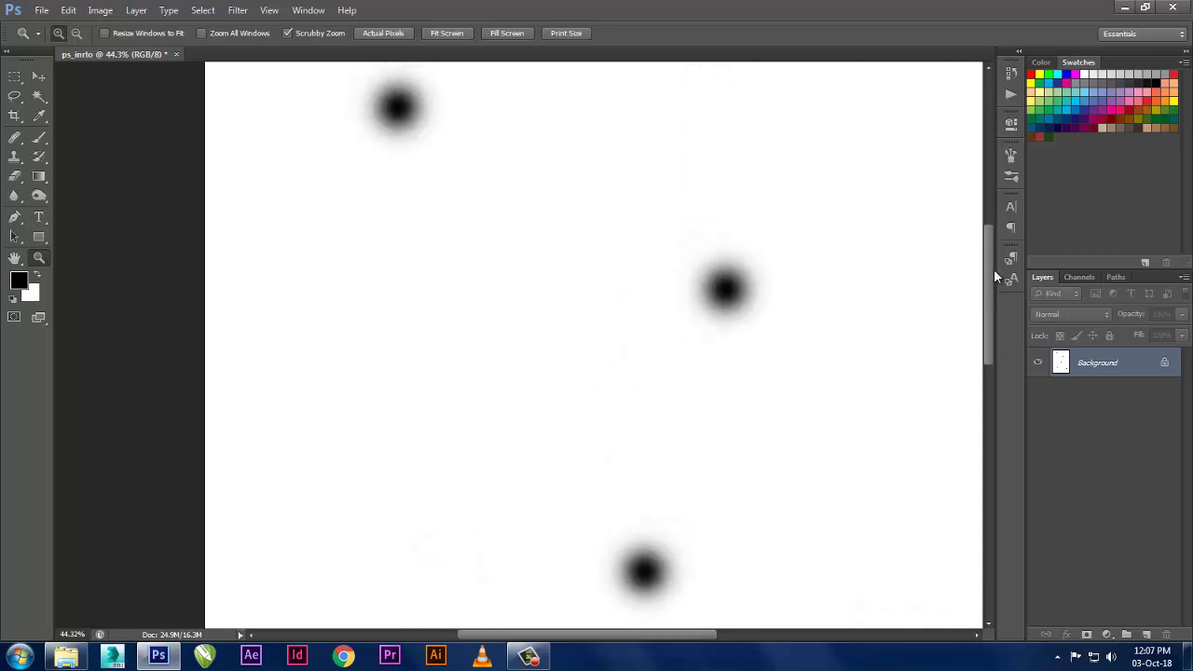
- Pan across the dotted page with the Hand tool and scroll for a closer look
left_click(15, 259)
mouse_move(722, 277)
left_mouse_down()
mouse_move(663, 445)
mouse_move(550, 159)
mouse_move(628, 472)
mouse_move(439, 269)
mouse_move(782, 335)
left_mouse_up()
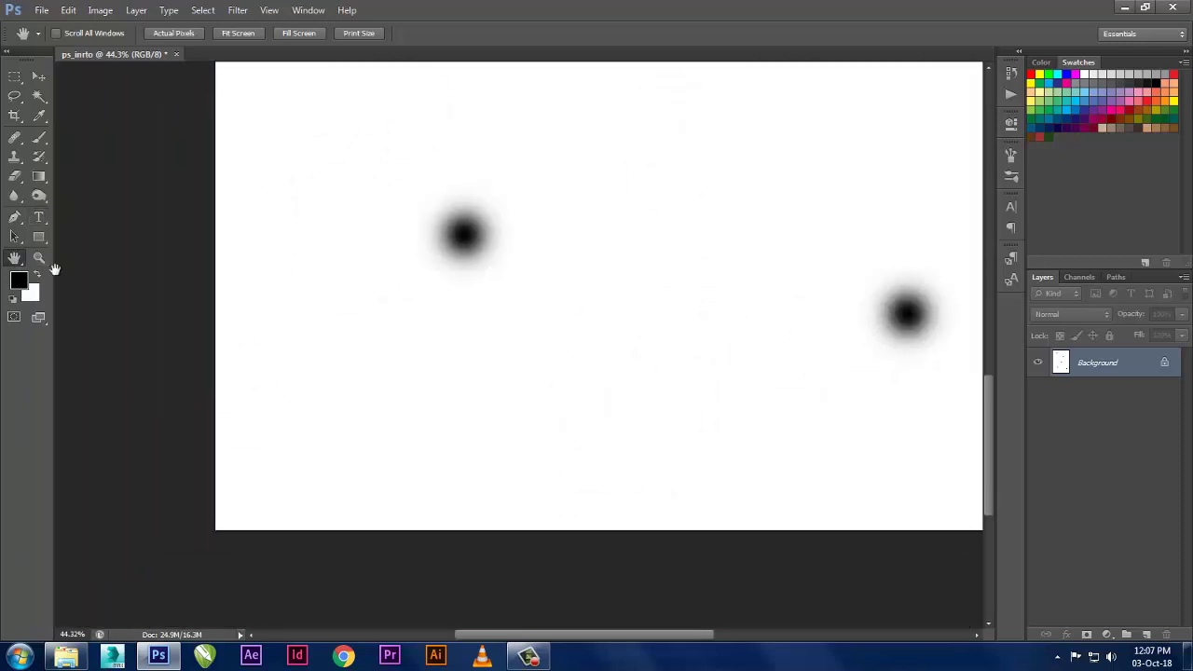
left_click(19, 80)
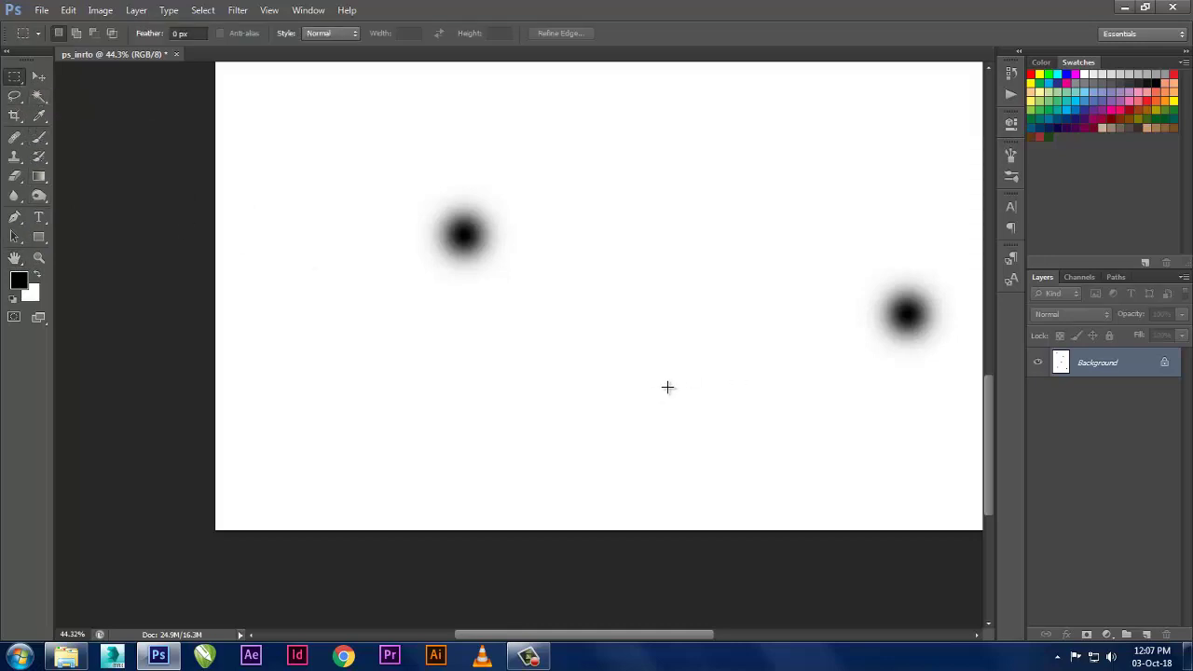
scroll(667, 386, "down", 4)
scroll(667, 386, "down", 3)
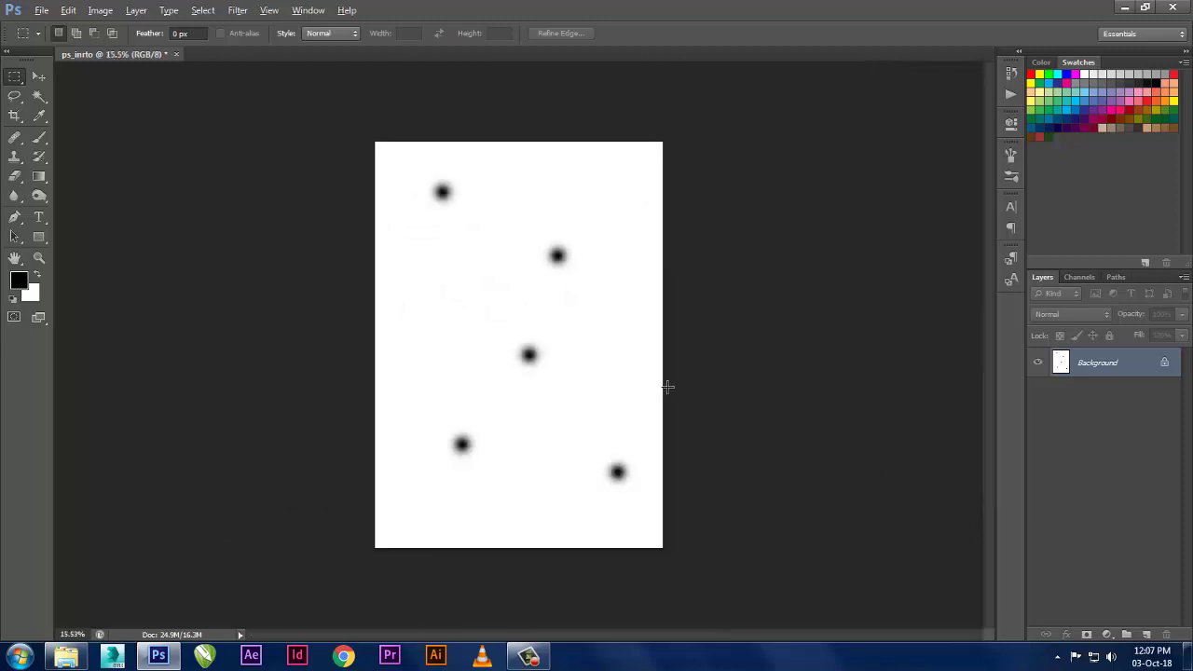
scroll(667, 386, "up", 2)
scroll(667, 387, "down", 3)
scroll(667, 386, "up", 3)
scroll(667, 387, "down", 3)
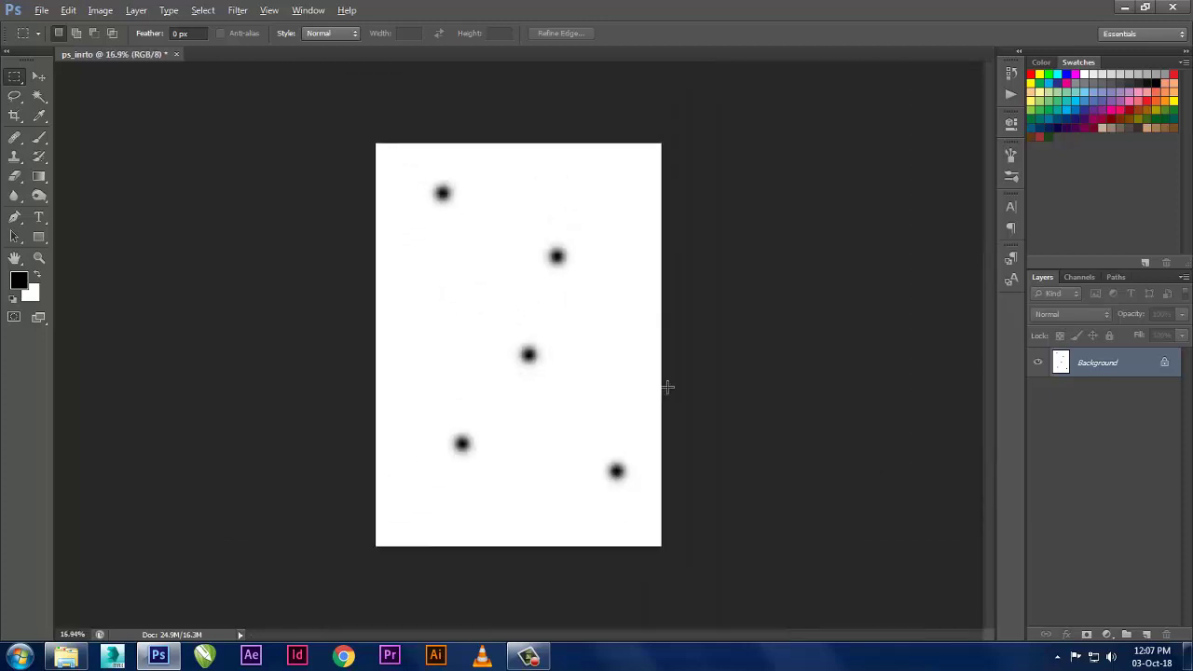
scroll(667, 386, "up", 3)
scroll(667, 387, "up", 1)
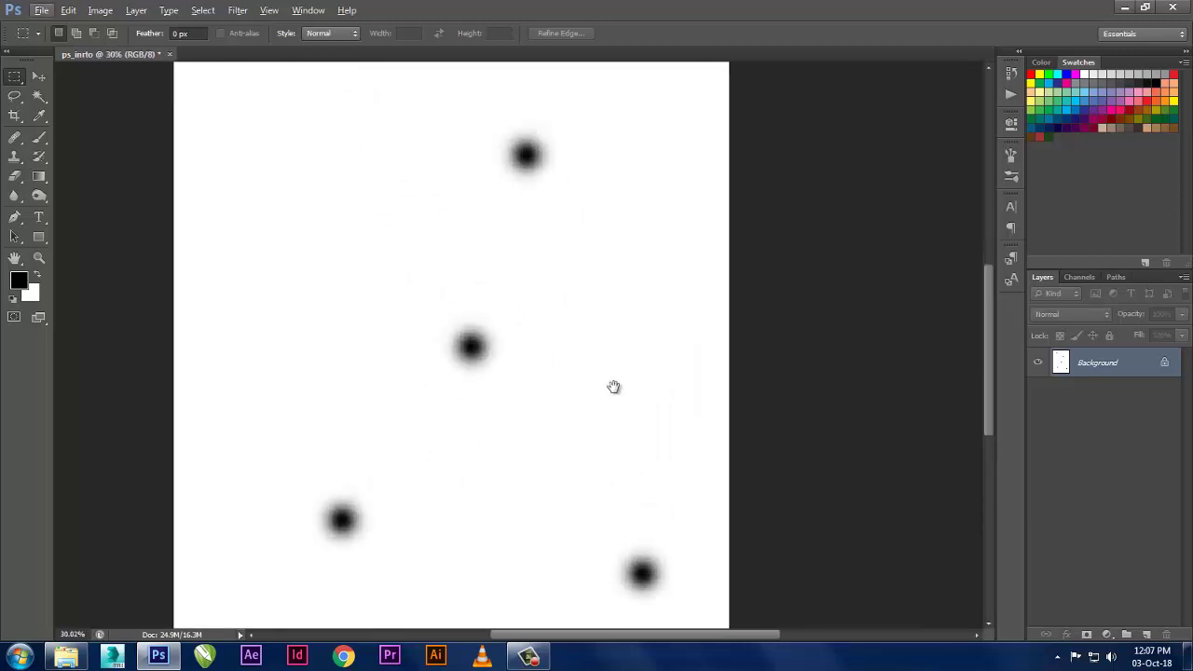
- Pan over the page's top edge and lower dots, then zoom out to show all five
left_click_drag(541, 379, 649, 404)
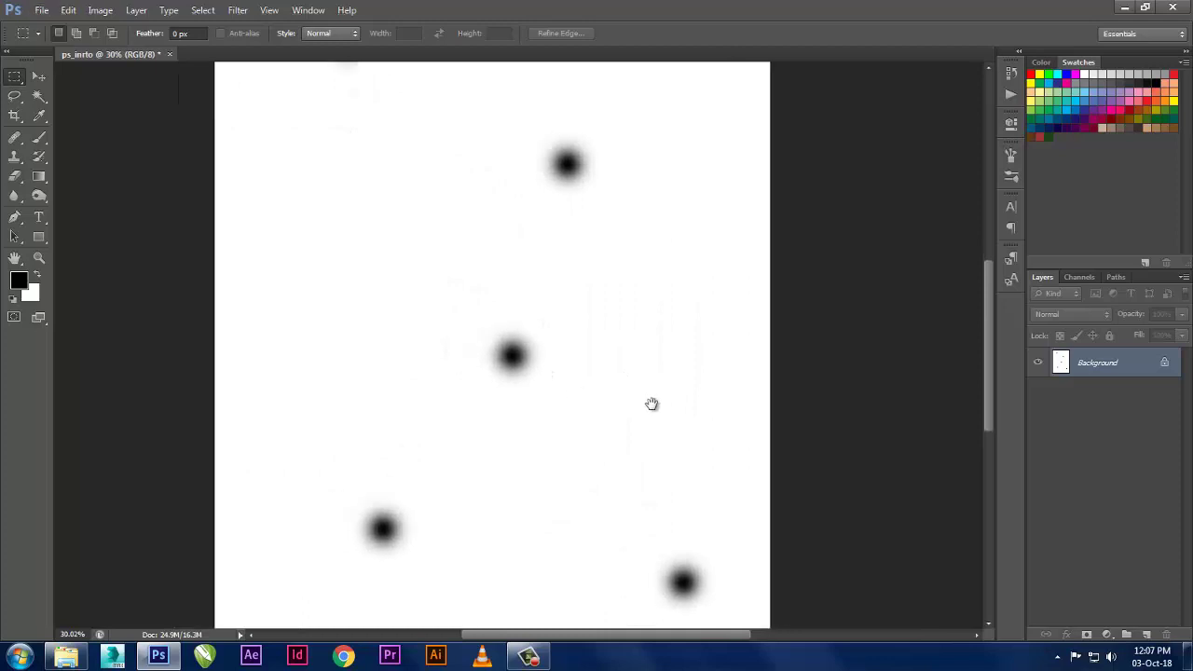
mouse_move(662, 344)
left_mouse_down()
mouse_move(609, 484)
mouse_move(575, 261)
mouse_move(532, 354)
mouse_move(496, 233)
left_mouse_up()
mouse_move(634, 390)
left_mouse_down()
mouse_move(631, 208)
mouse_move(713, 465)
left_mouse_up()
left_click_drag(673, 168, 620, 391)
left_click_drag(465, 416, 547, 208)
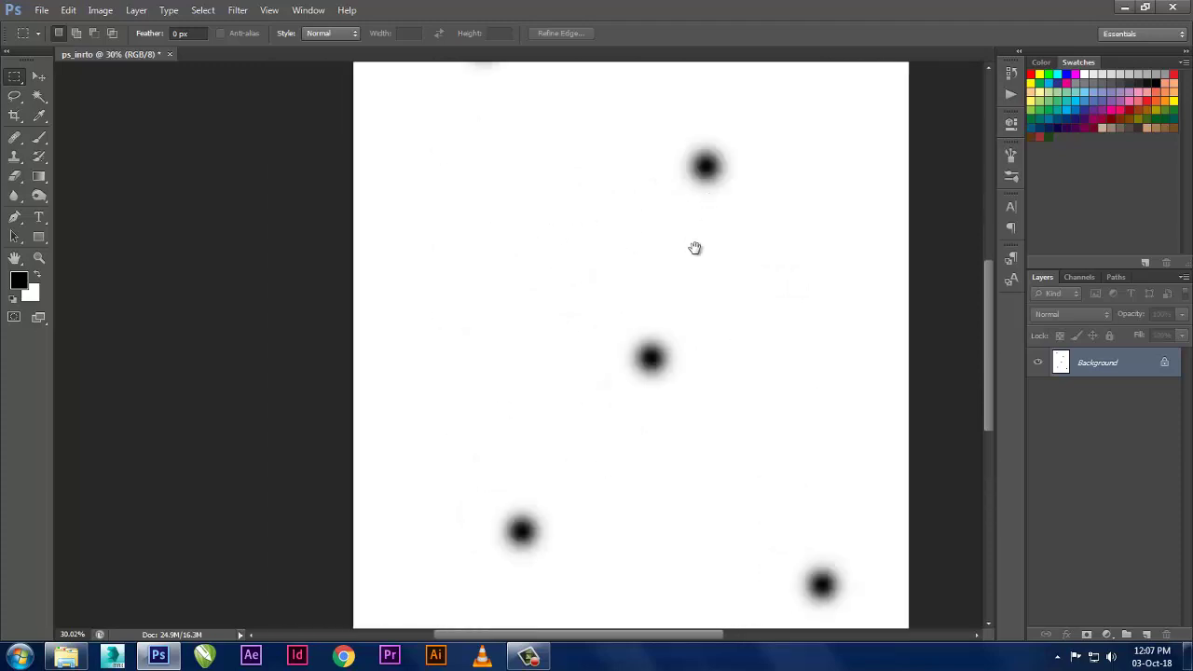
left_click_drag(695, 248, 642, 460)
left_click_drag(663, 394, 618, 344)
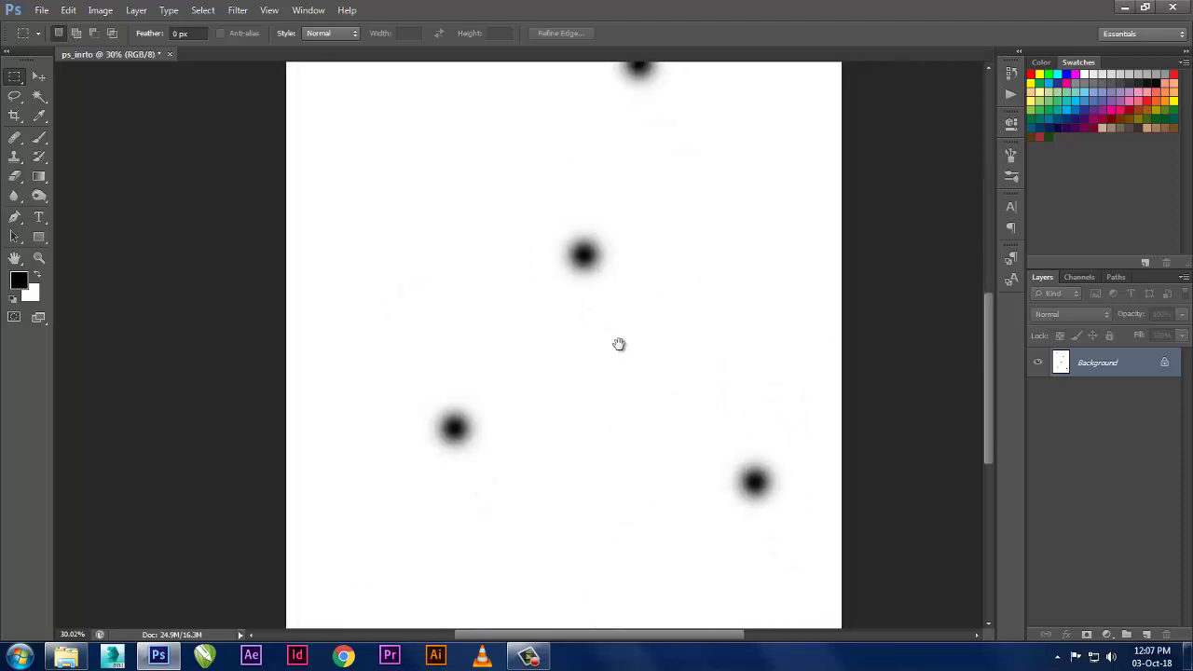
scroll(657, 324, "down", 2)
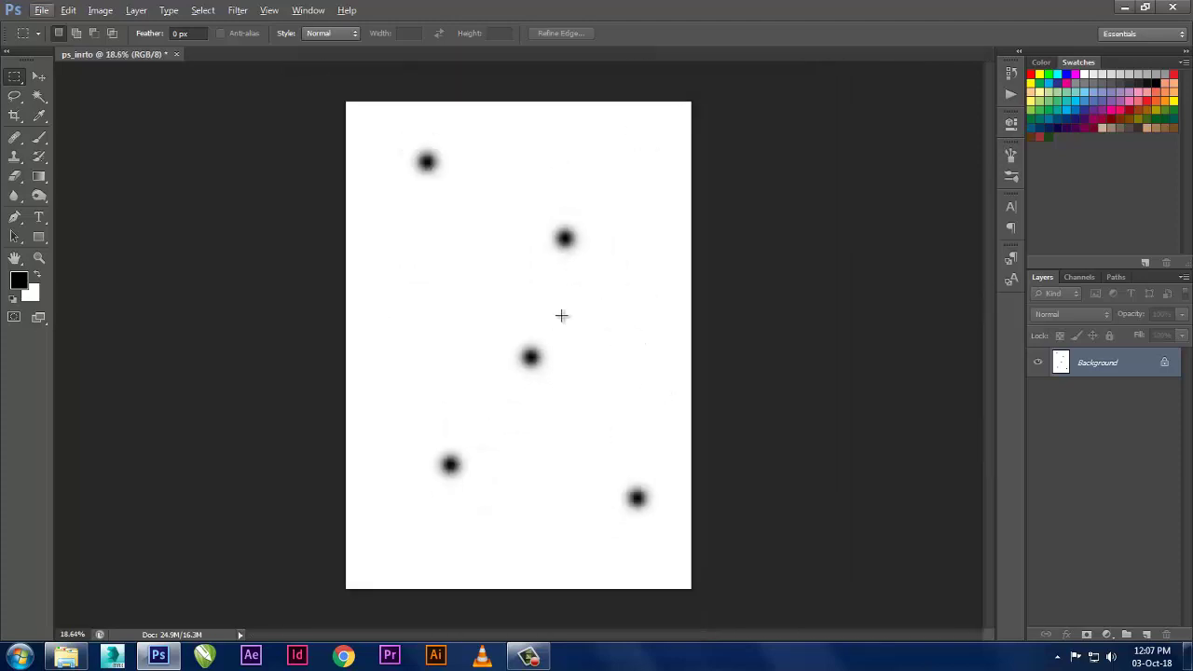
scroll(585, 317, "down", 2)
scroll(590, 319, "up", 2)
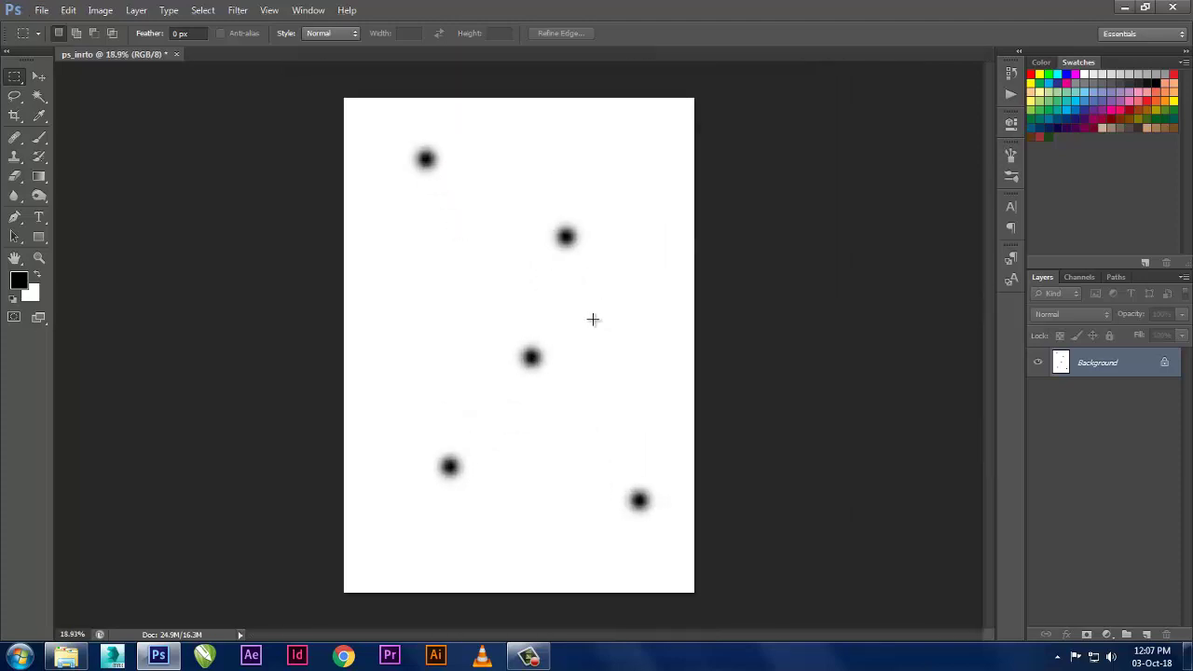
scroll(585, 331, "up", 1)
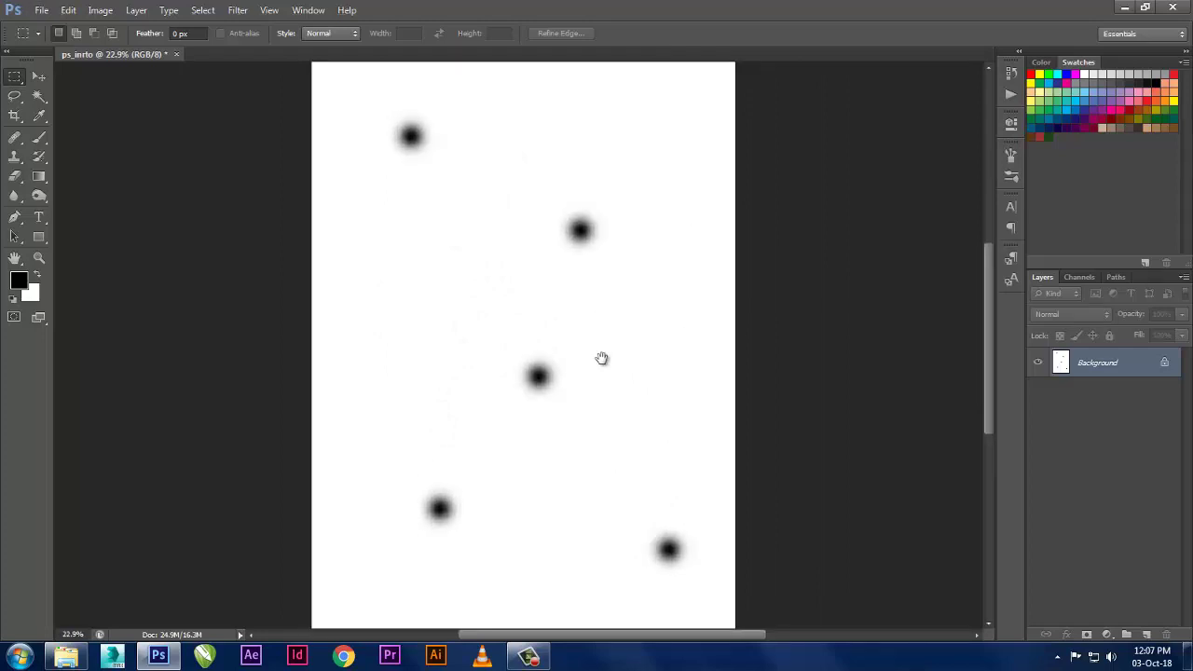
scroll(601, 359, "up", 1)
scroll(601, 358, "down", 1)
scroll(602, 357, "down", 1)
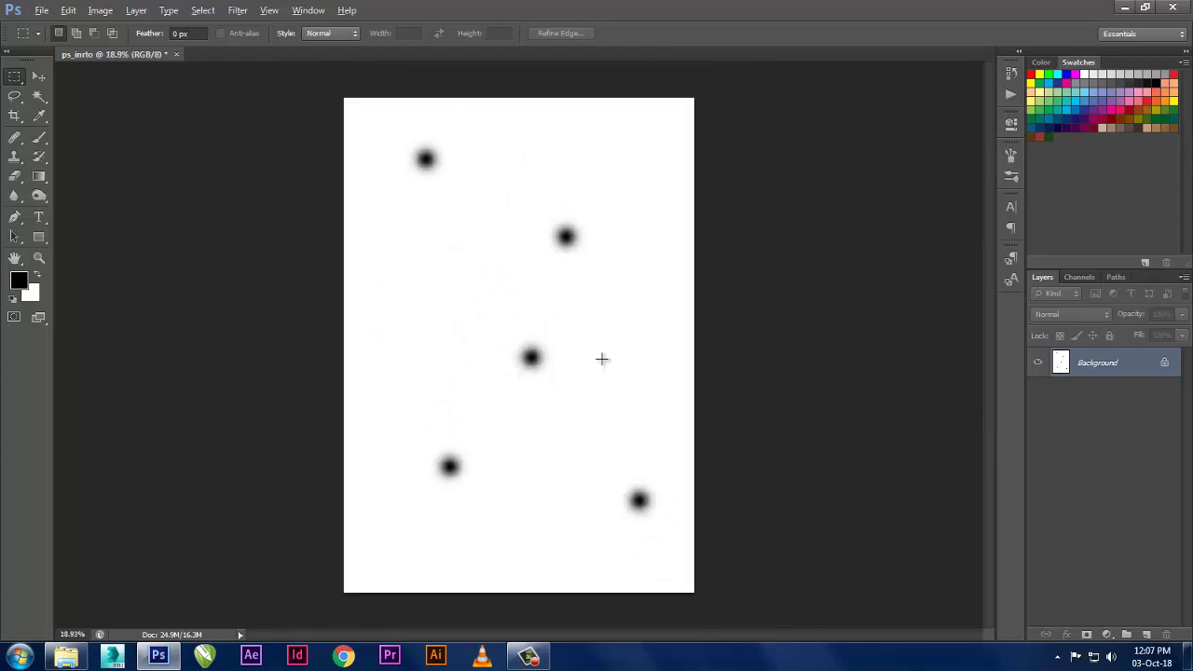
- Zoom in and out around the five blurry black dots
left_click(529, 656)
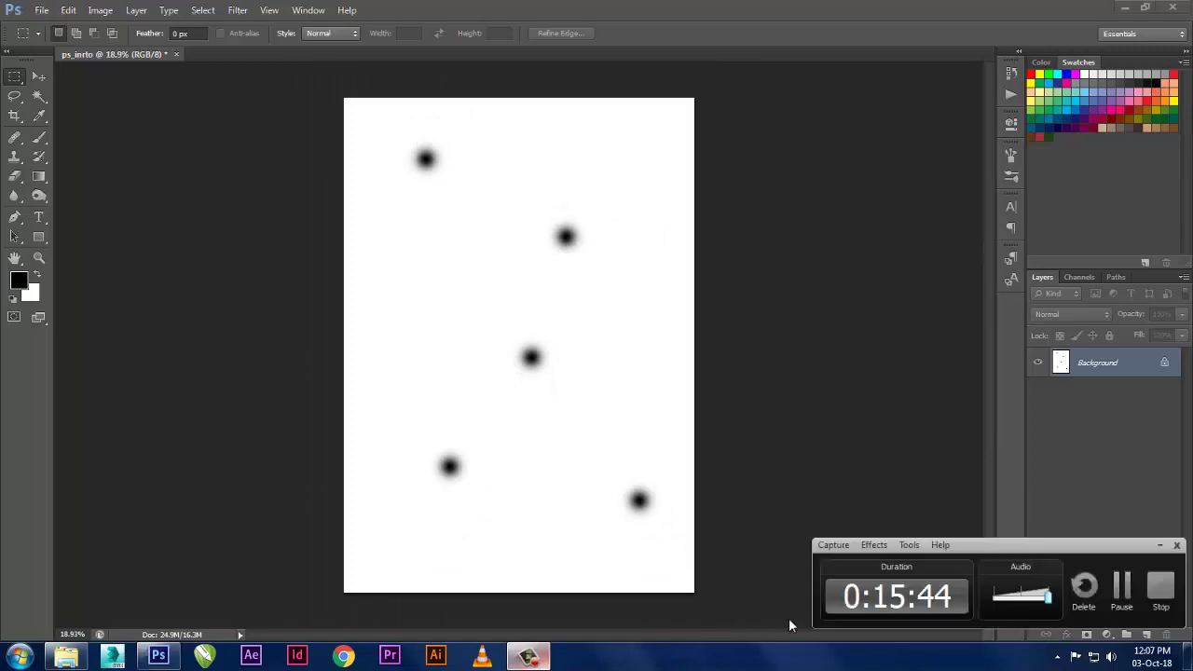
left_click(1121, 596)
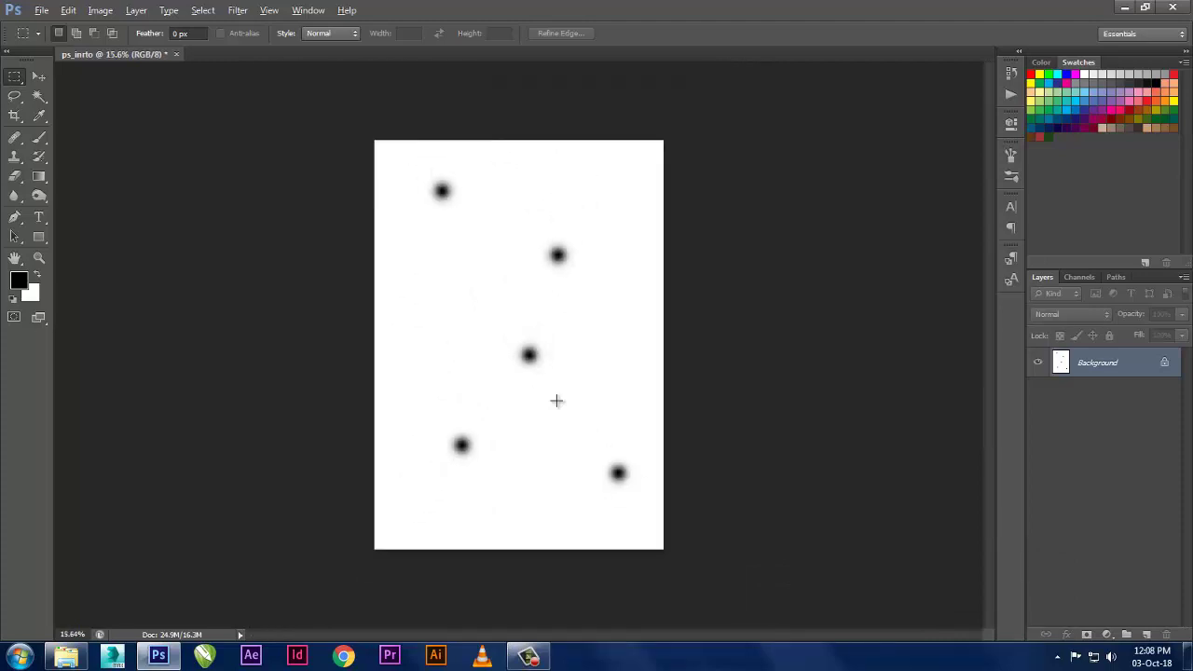
scroll(556, 401, "up", 1)
scroll(556, 401, "up", 1)
scroll(556, 400, "down", 2)
scroll(556, 400, "down", 1)
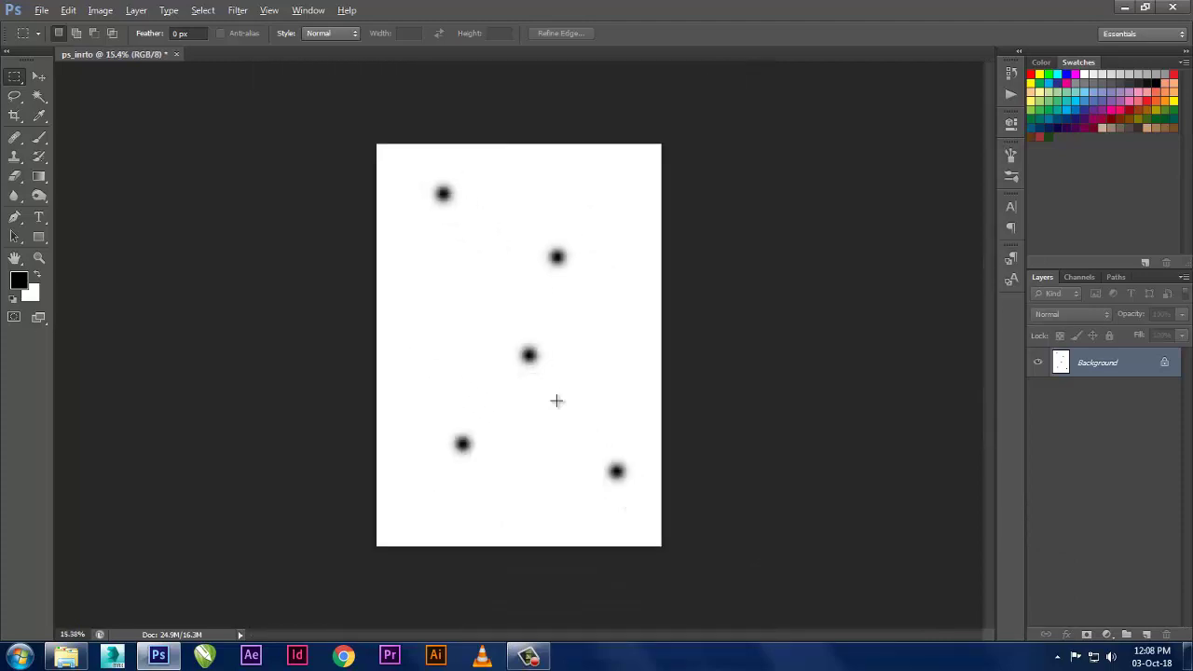
scroll(556, 401, "up", 3)
scroll(557, 400, "up", 1)
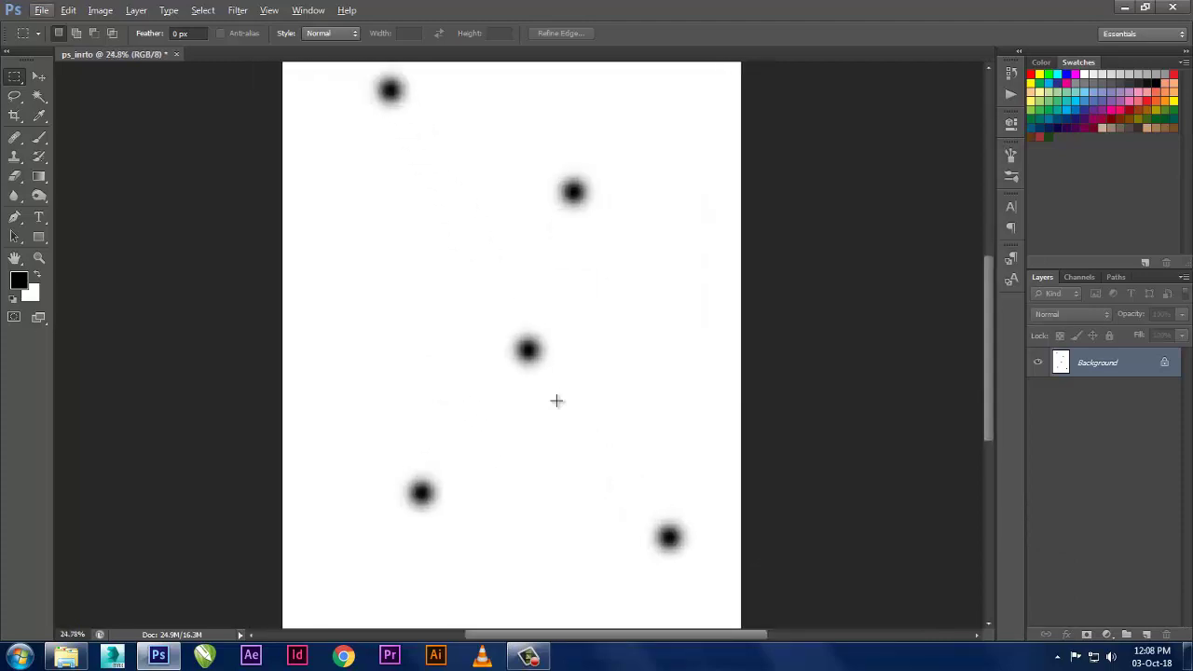
- Reposition the page and zoom out until the whole A4 page fits the window
mouse_move(522, 333)
left_mouse_down()
mouse_move(573, 487)
mouse_move(522, 381)
mouse_move(579, 451)
mouse_move(571, 400)
left_mouse_up()
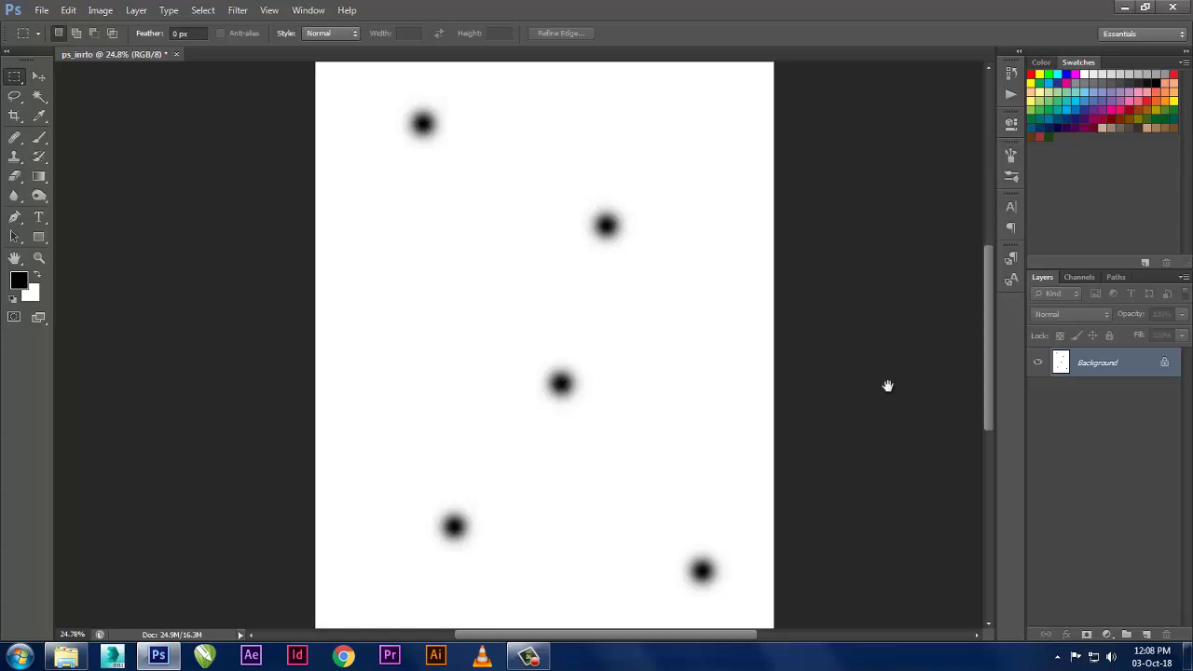
mouse_move(667, 374)
left_mouse_down()
mouse_move(791, 513)
mouse_move(699, 296)
mouse_move(660, 333)
mouse_move(564, 357)
mouse_move(648, 356)
mouse_move(619, 381)
left_mouse_up()
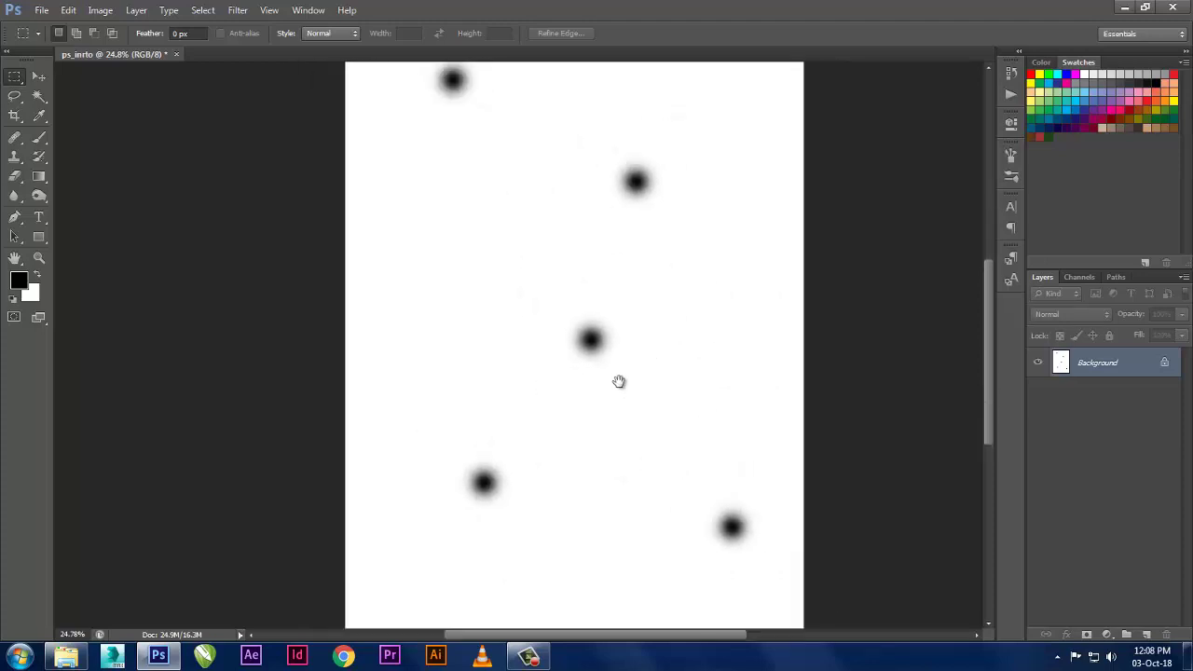
scroll(616, 376, "down", 1, "alt")
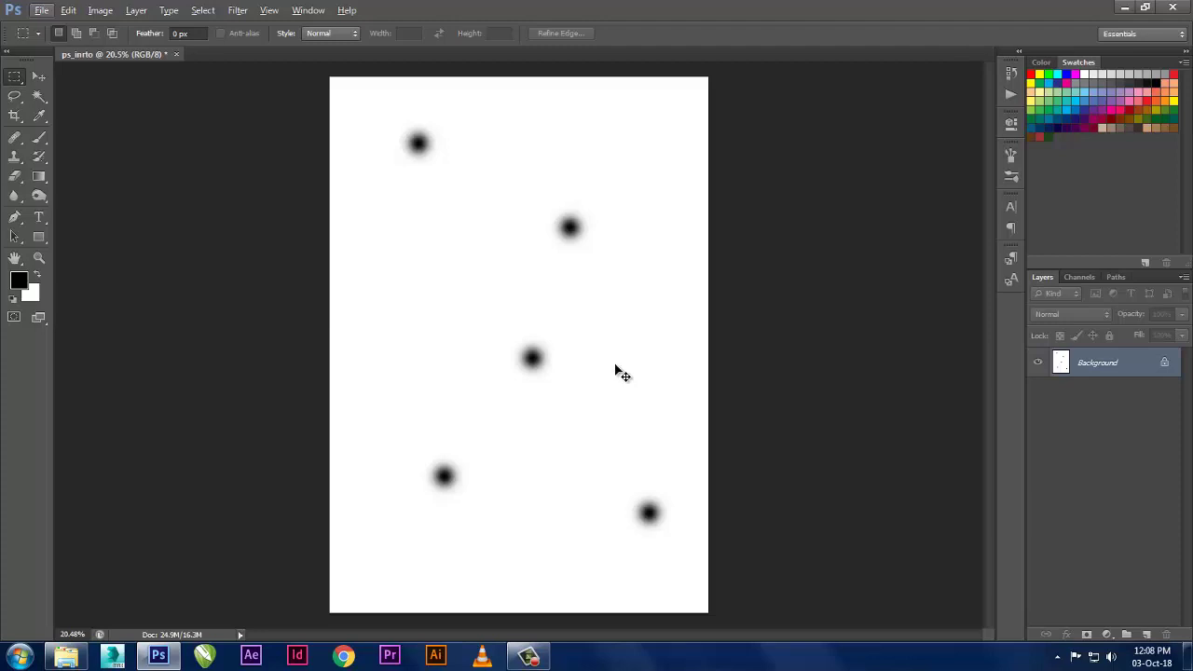
scroll(615, 371, "up", 2, "alt")
scroll(616, 371, "down", 3, "alt")
scroll(616, 371, "up", 2, "alt")
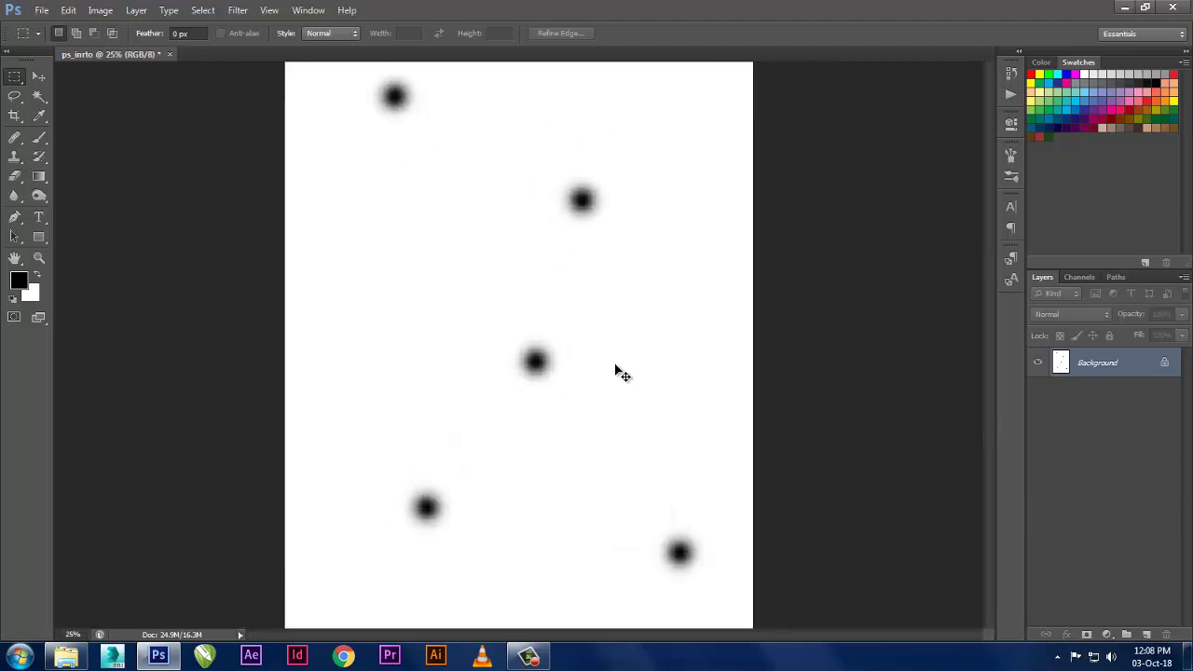
scroll(616, 371, "up", 2, "alt")
scroll(616, 370, "down", 1, "alt")
scroll(616, 371, "down", 1, "alt")
scroll(616, 371, "up", 1, "alt")
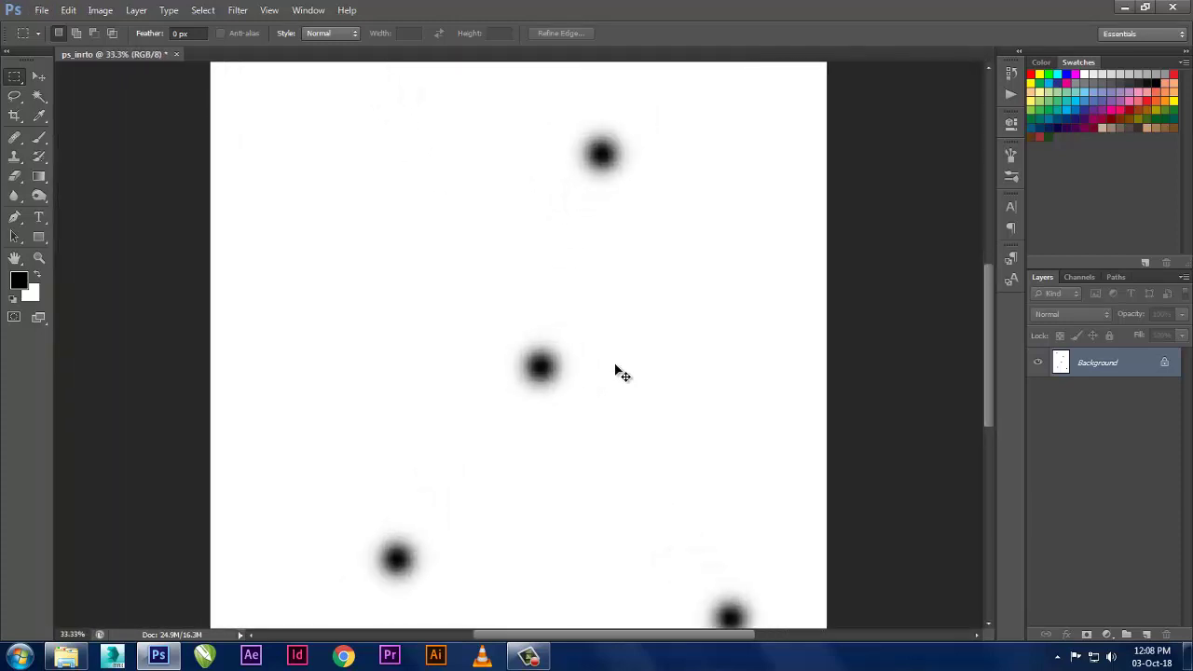
scroll(616, 371, "down", 1, "alt")
scroll(616, 371, "down", 1, "alt")
scroll(616, 371, "up", 1, "alt")
scroll(615, 370, "up", 1, "alt")
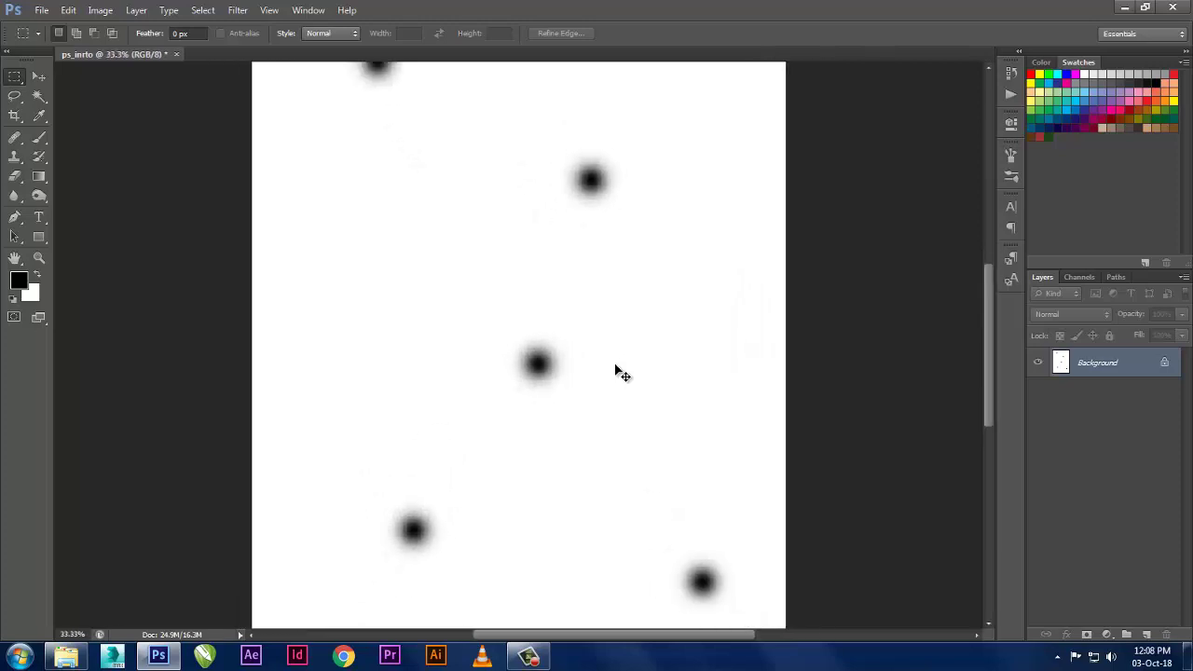
scroll(615, 366, "down", 2, "alt")
scroll(615, 366, "up", 1, "alt")
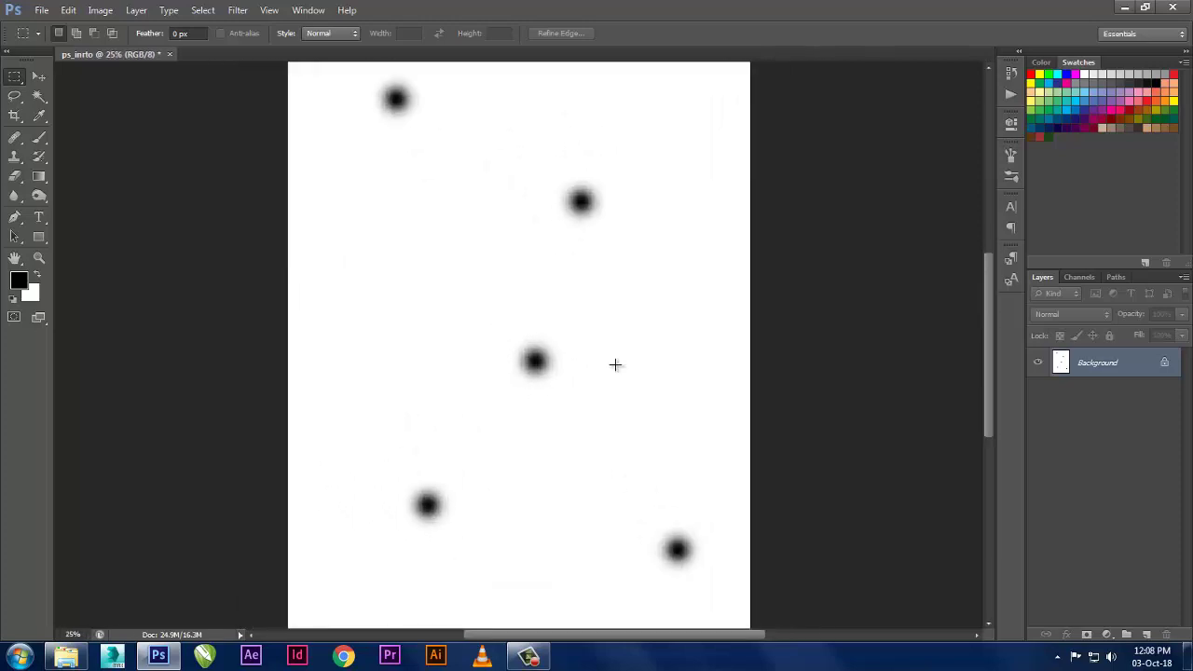
scroll(615, 364, "down", 1, "alt")
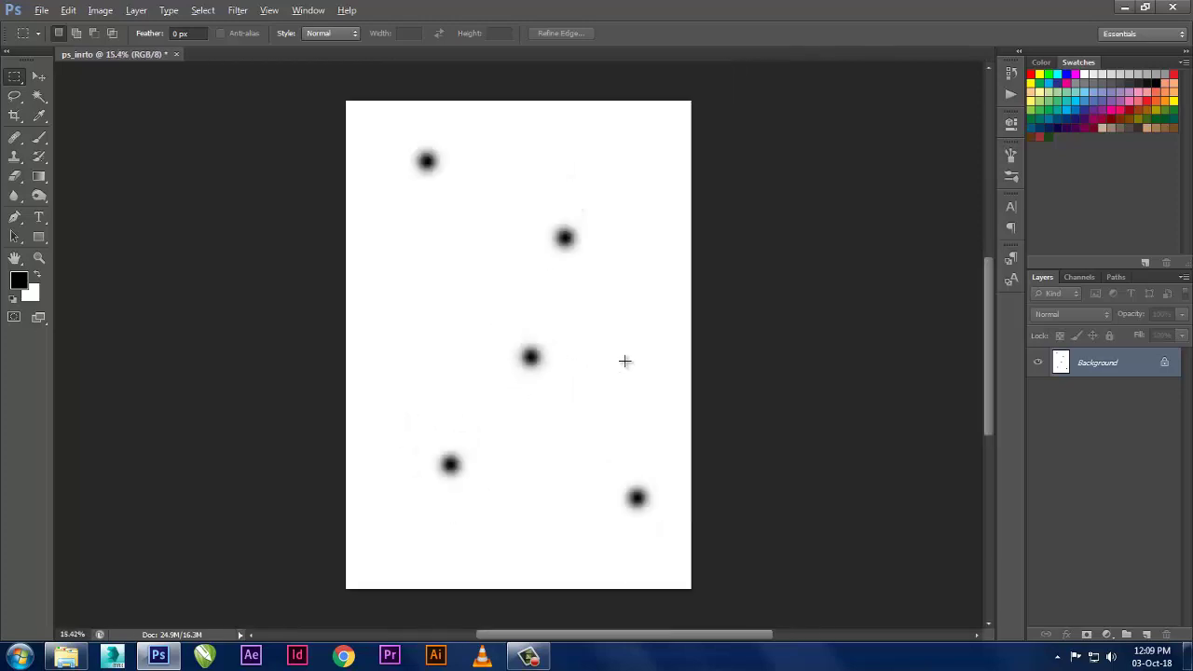
scroll(622, 362, "up", 1, "alt")
scroll(624, 360, "up", 1, "alt")
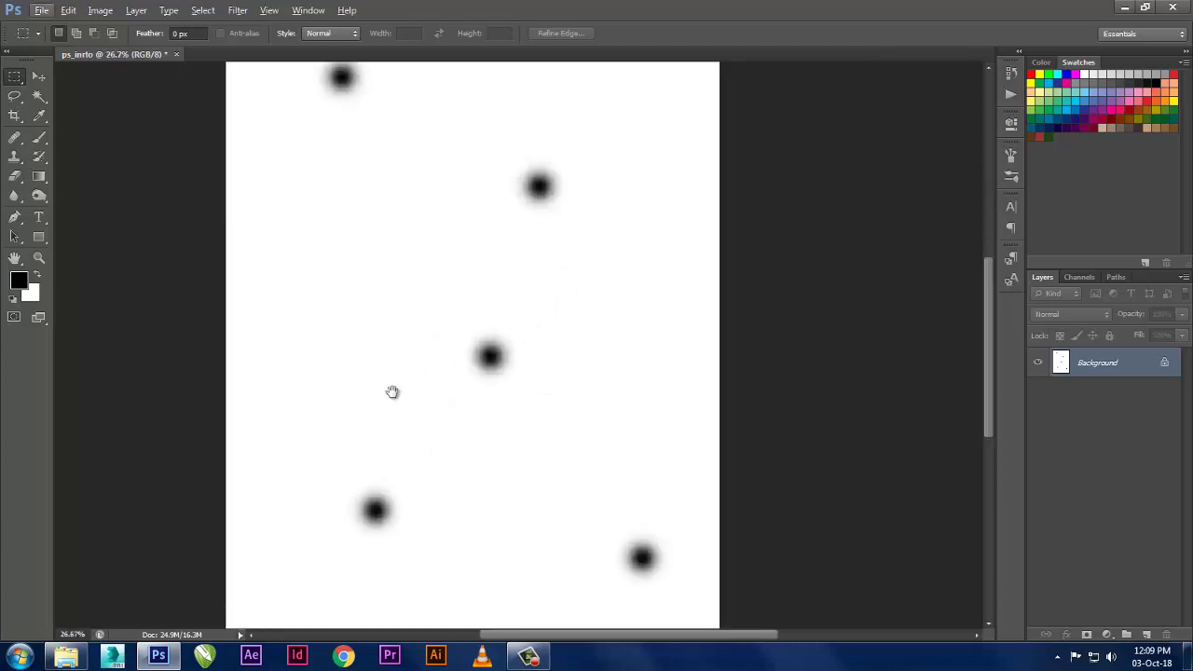
left_click_drag(391, 391, 423, 449)
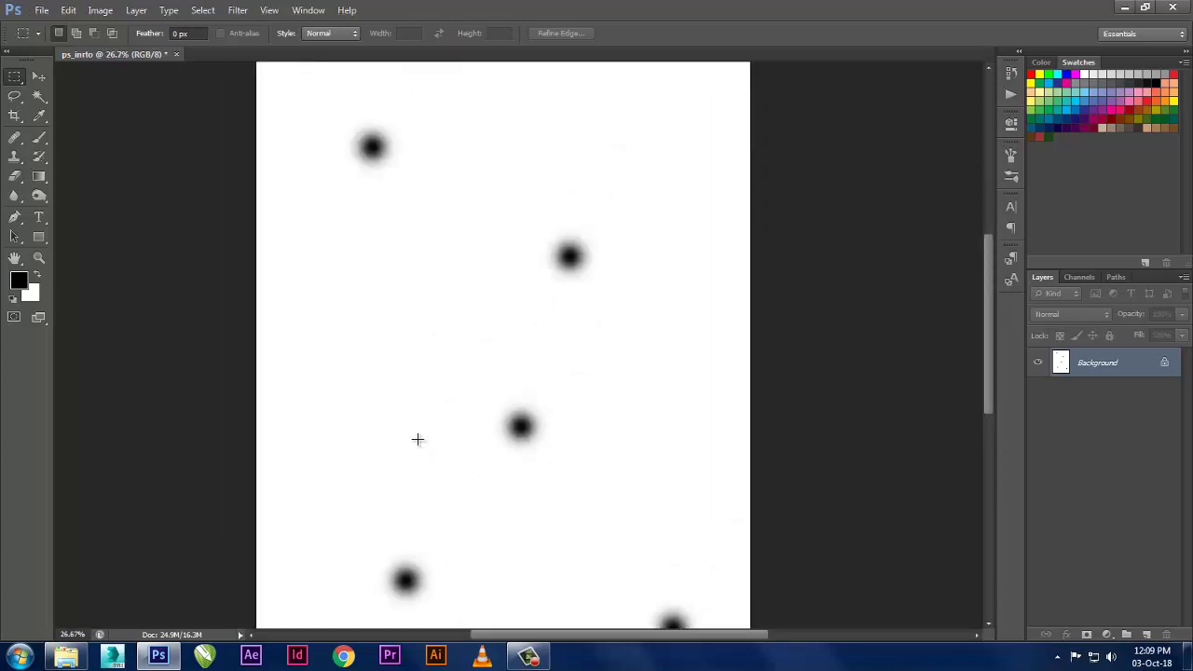
scroll(545, 406, "down", 2, "alt")
scroll(545, 407, "down", 1, "alt")
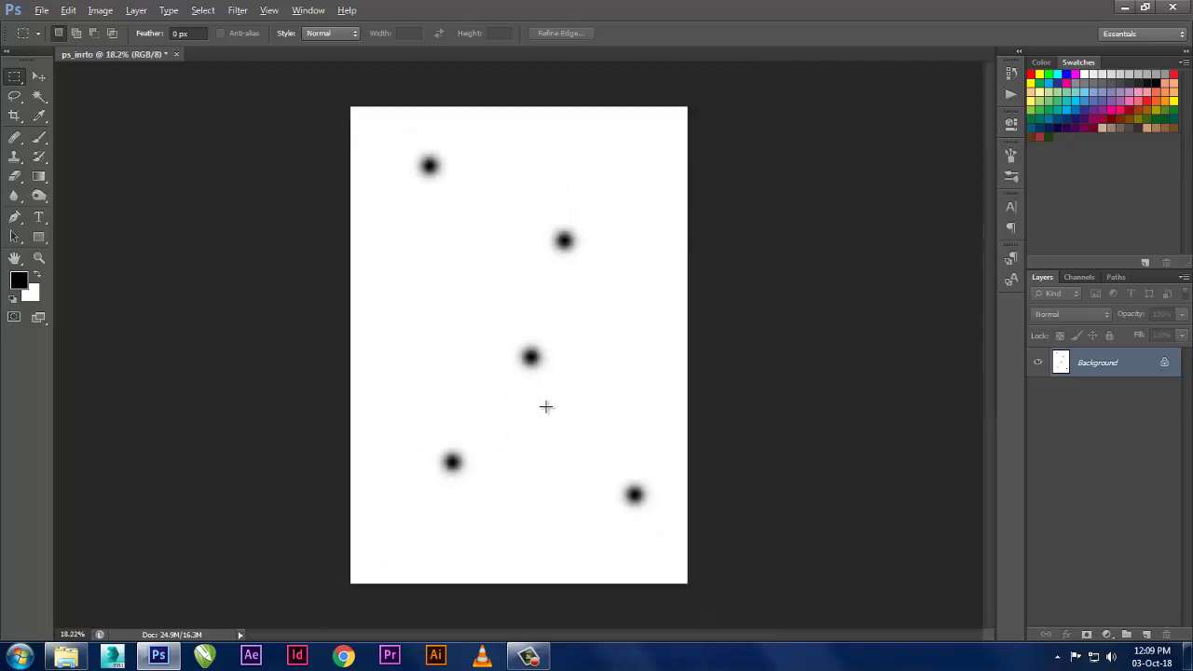
scroll(545, 406, "up", 1, "alt")
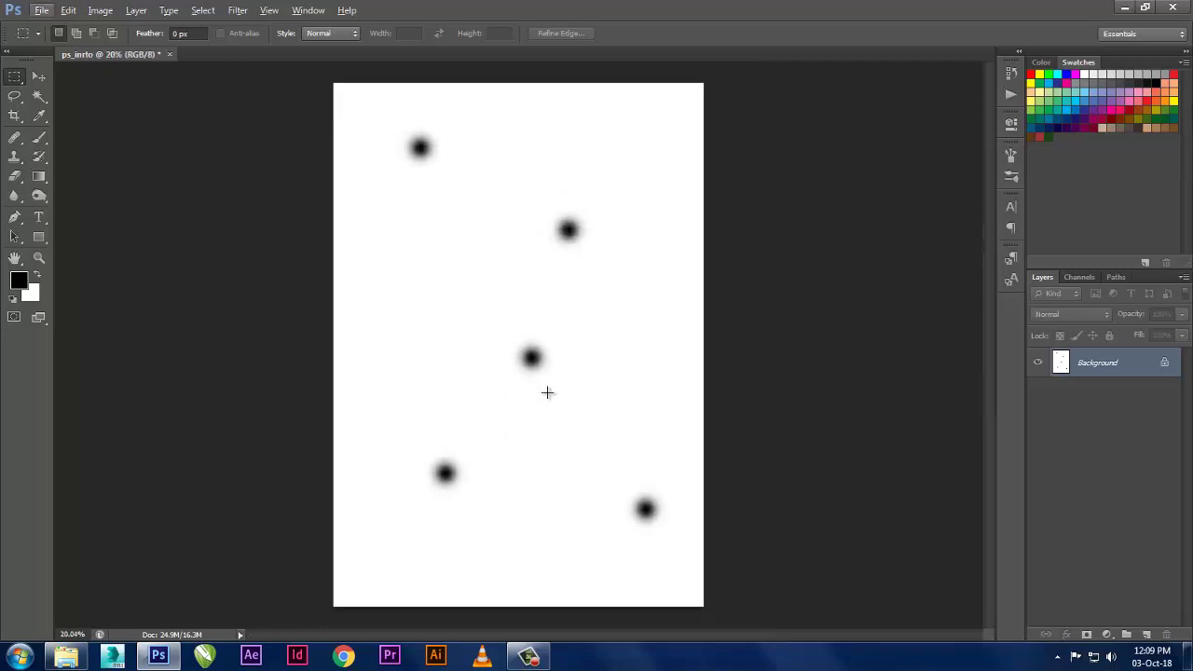
scroll(476, 435, "up", 1, "alt")
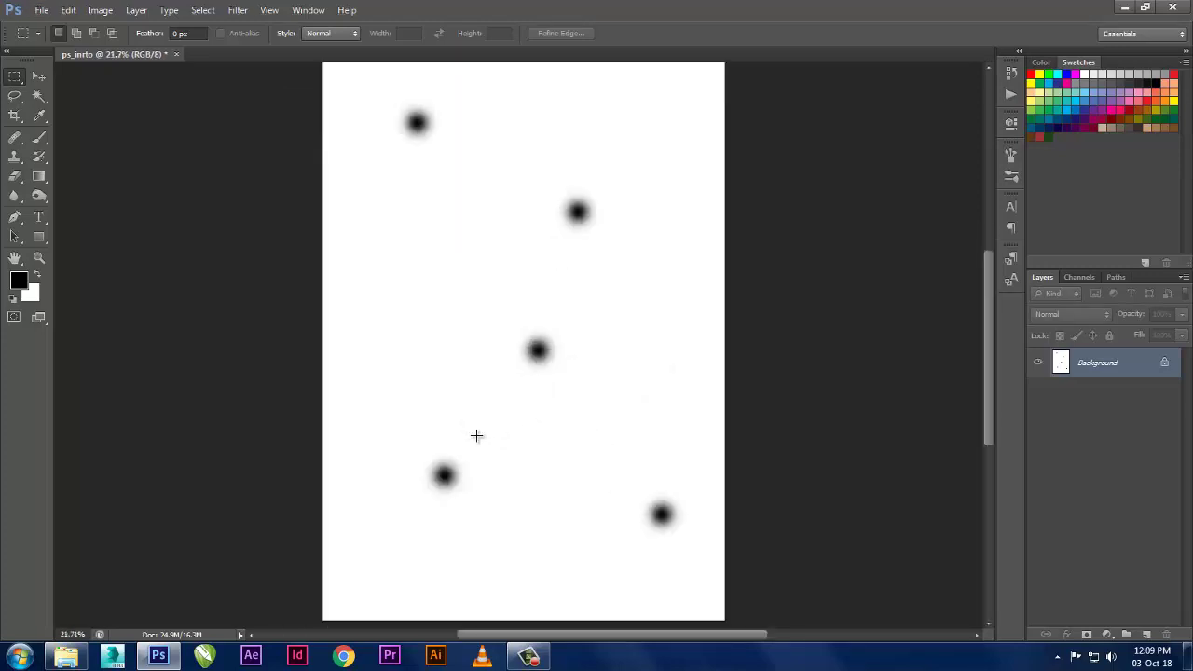
scroll(476, 435, "up", 1, "alt")
scroll(481, 556, "up", 1)
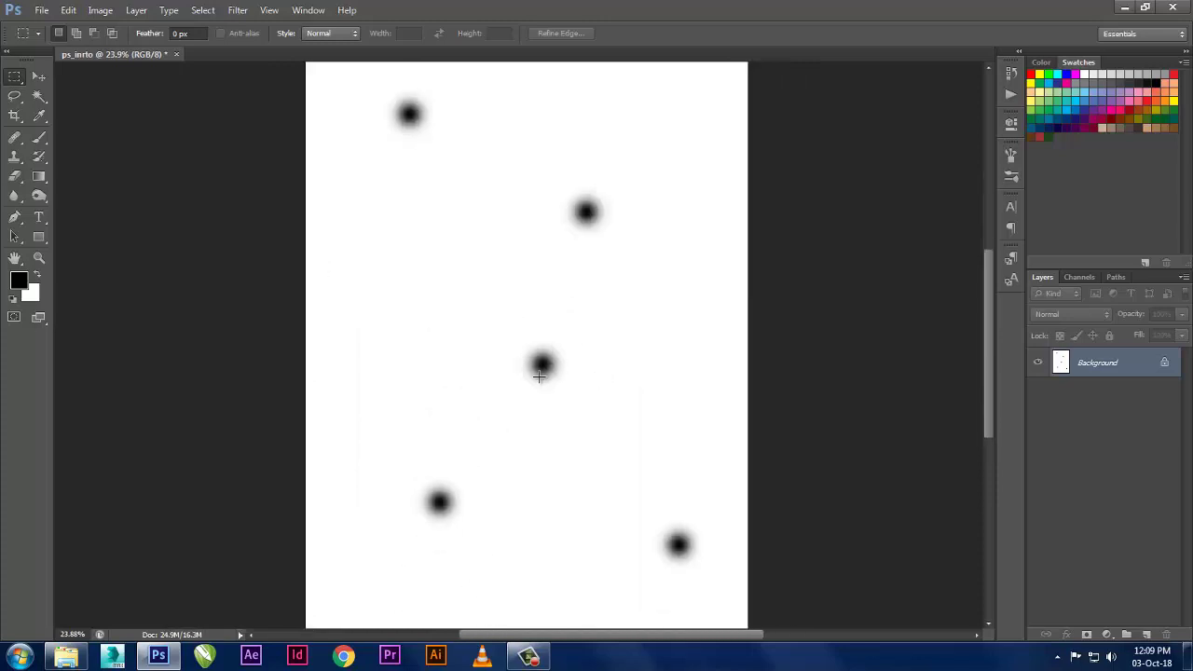
scroll(538, 376, "down", 2, "alt")
scroll(538, 375, "up", 1, "alt")
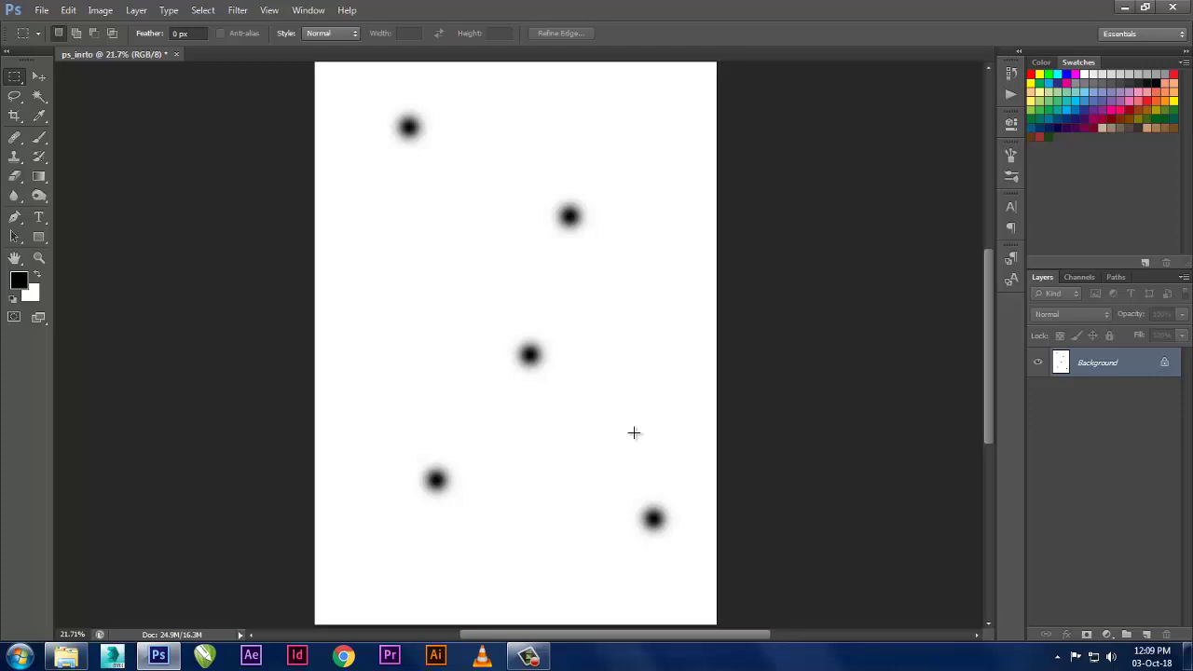
scroll(633, 432, "down", 1)
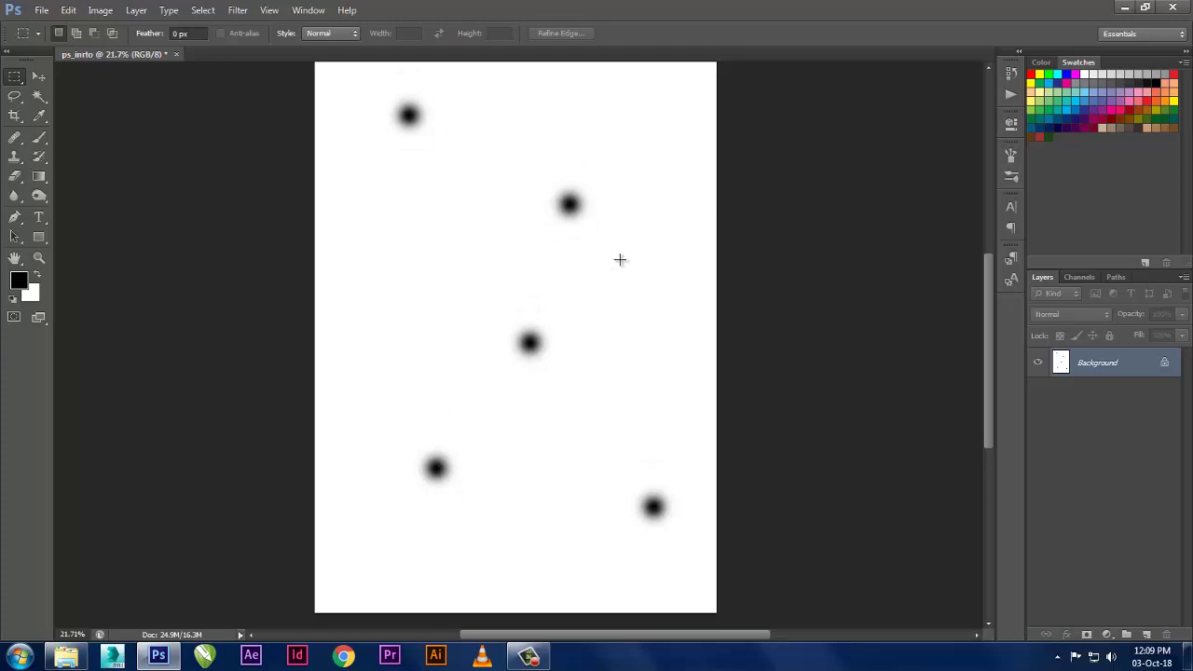
scroll(649, 294, "up", 1)
scroll(649, 294, "down", 1)
scroll(648, 295, "down", 1)
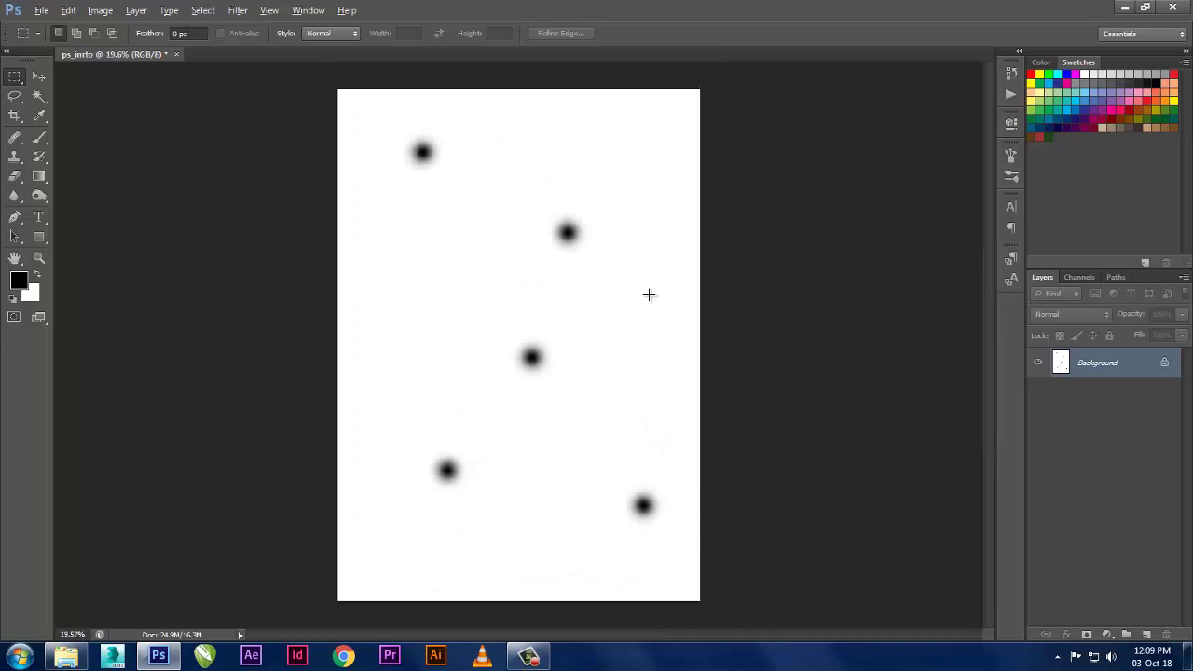
scroll(649, 294, "up", 1)
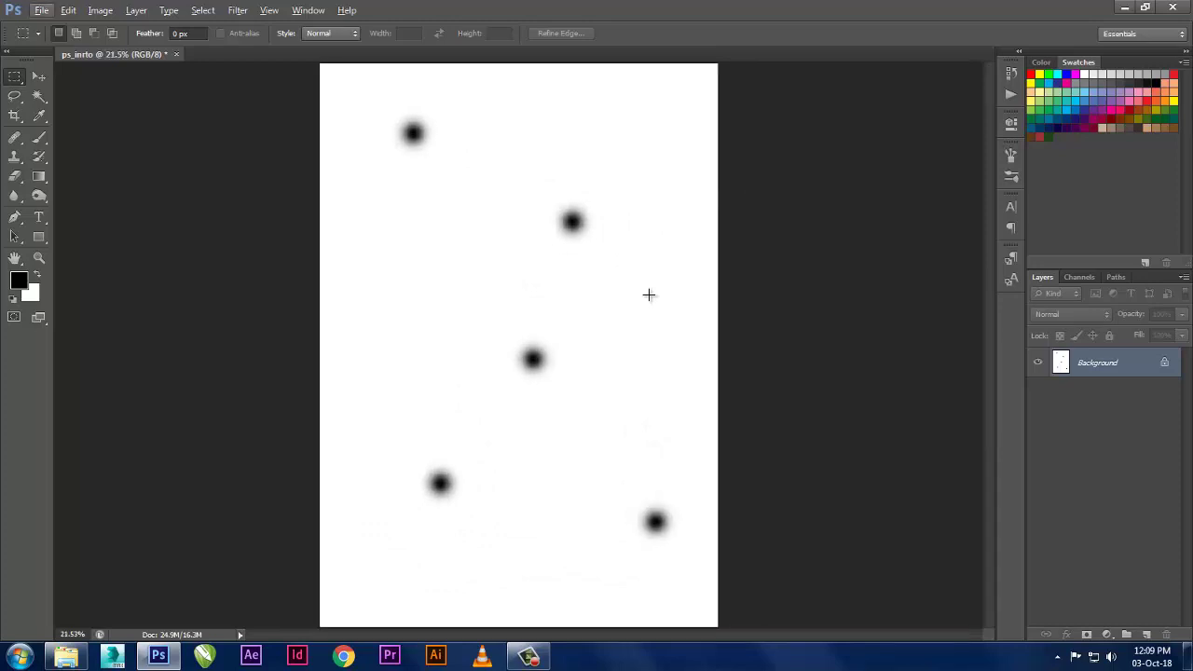
scroll(649, 293, "down", 2)
scroll(649, 292, "up", 1)
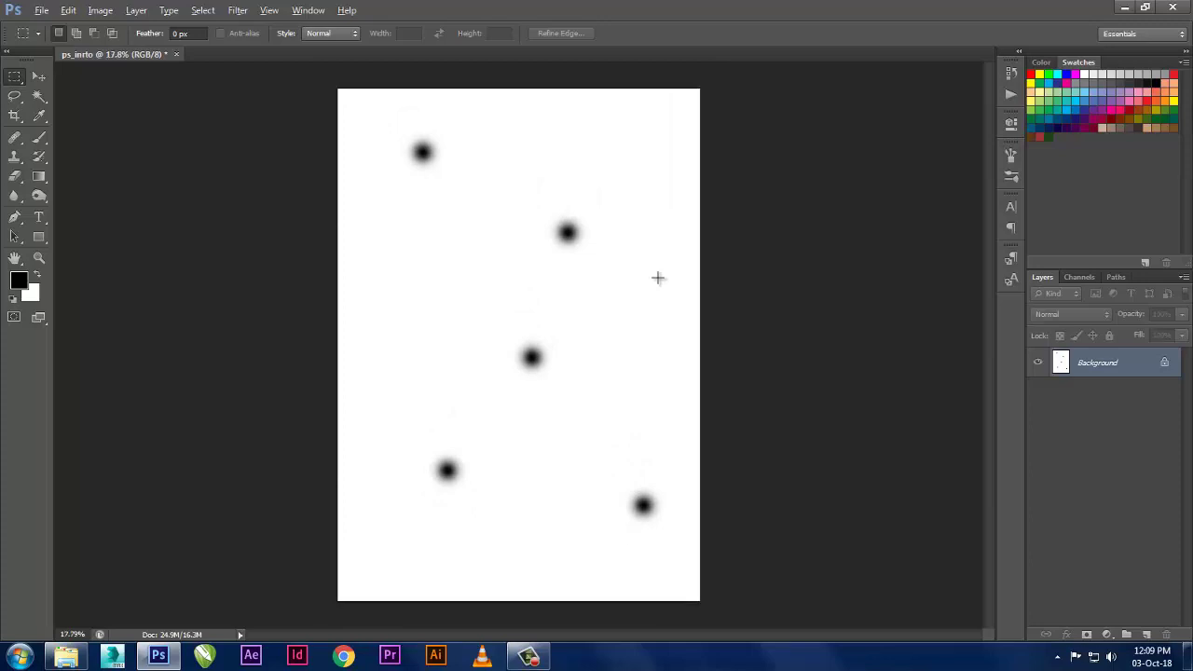
- Fill the page white to clear the dots, try purple and pink-red swatches, then restore default colours
key("ctrl+BackSpace")
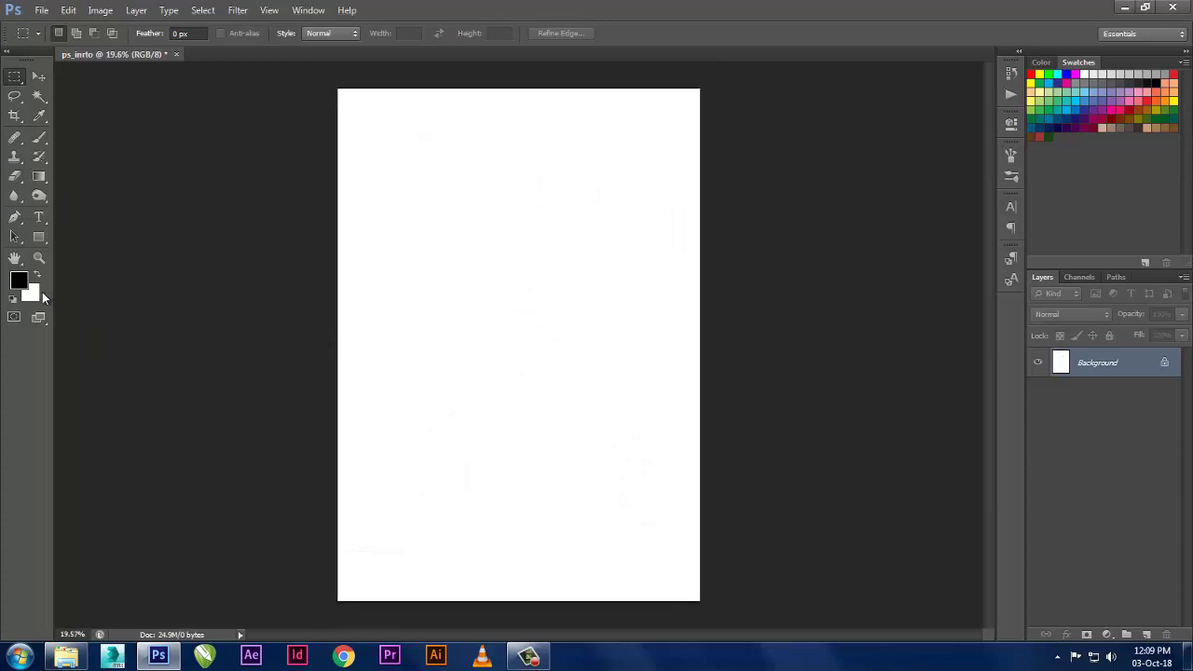
key("x")
key("x")
left_click(1113, 96)
left_click(1120, 112)
left_click(14, 299)
- Fill the whole ps_inrto page with the black foreground colour using Alt+Backspace
key("alt+BackSpace")
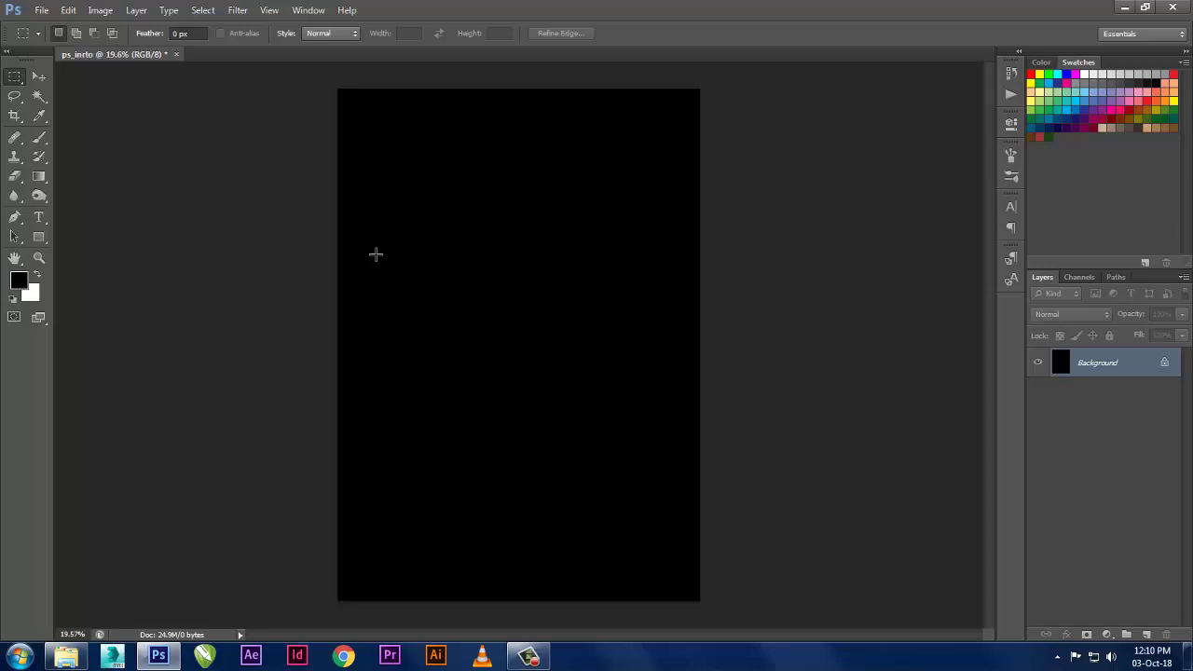
- Fill white, pick an orange swatch, test an orange fill, then refill the page white
key("ctrl+BackSpace")
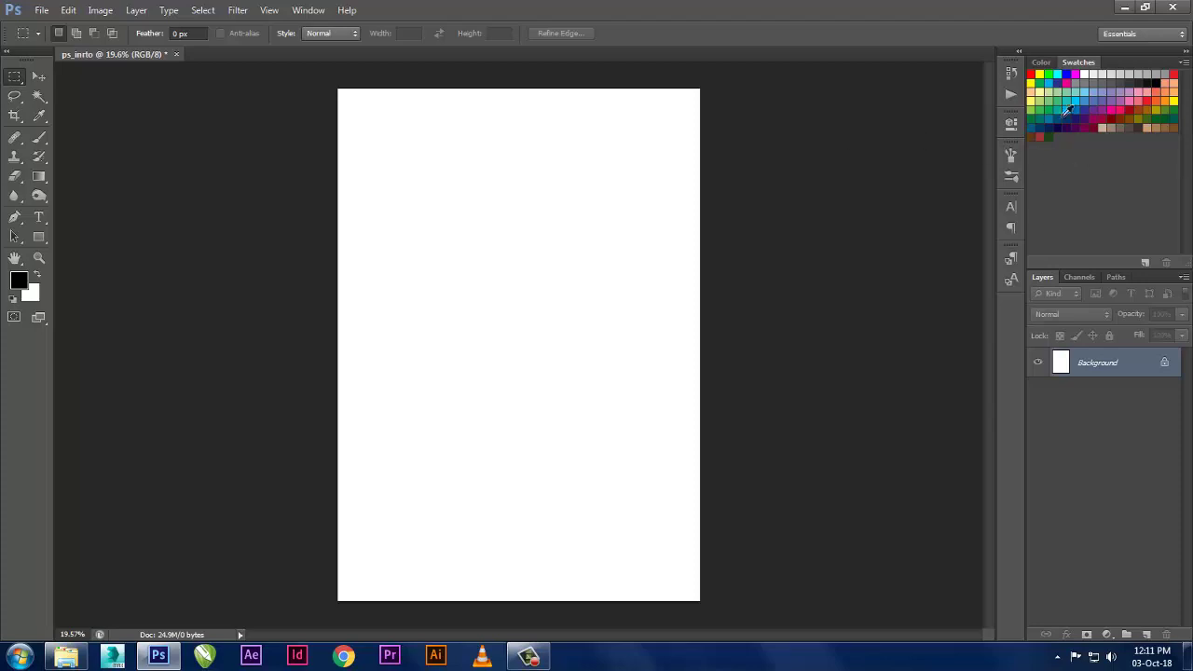
left_click(1155, 107)
left_click(1151, 99)
key("alt+BackSpace")
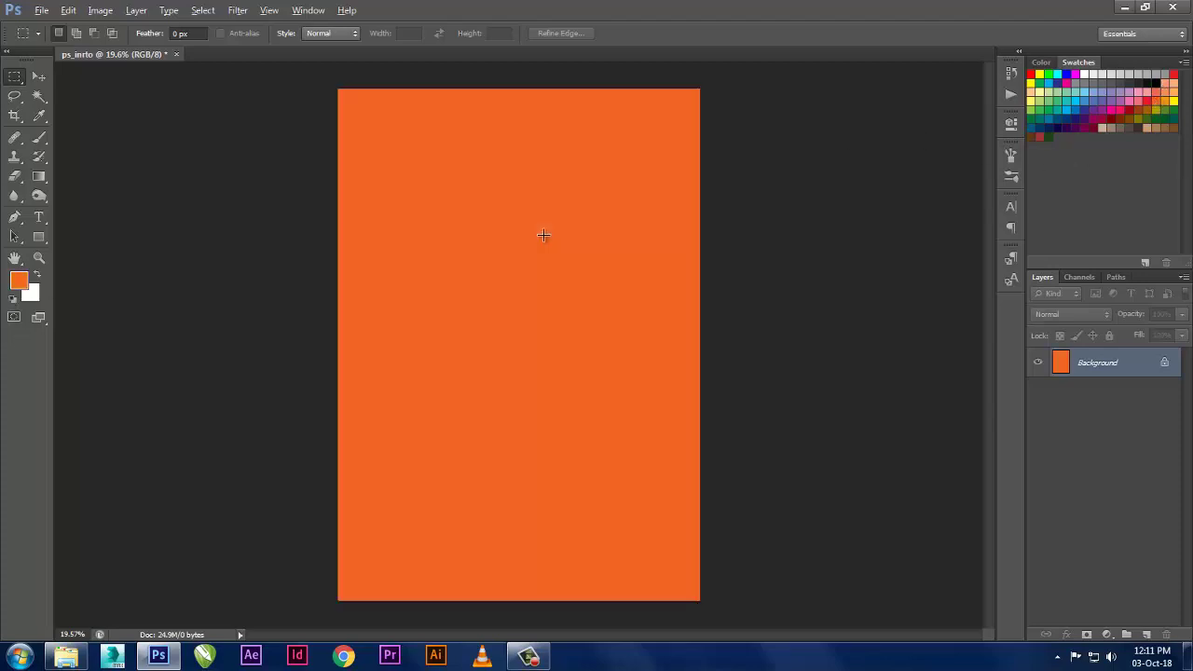
key("ctrl+BackSpace")
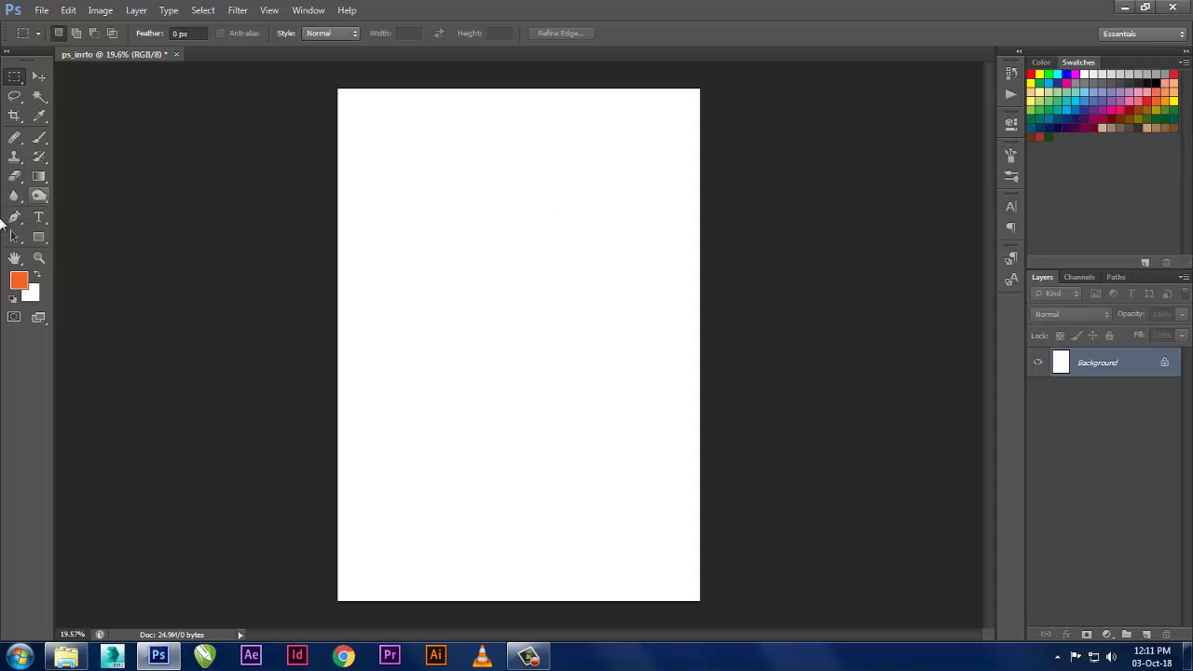
- Set the foreground colour to dark blue 153f67 in the Color Picker
left_click(17, 285)
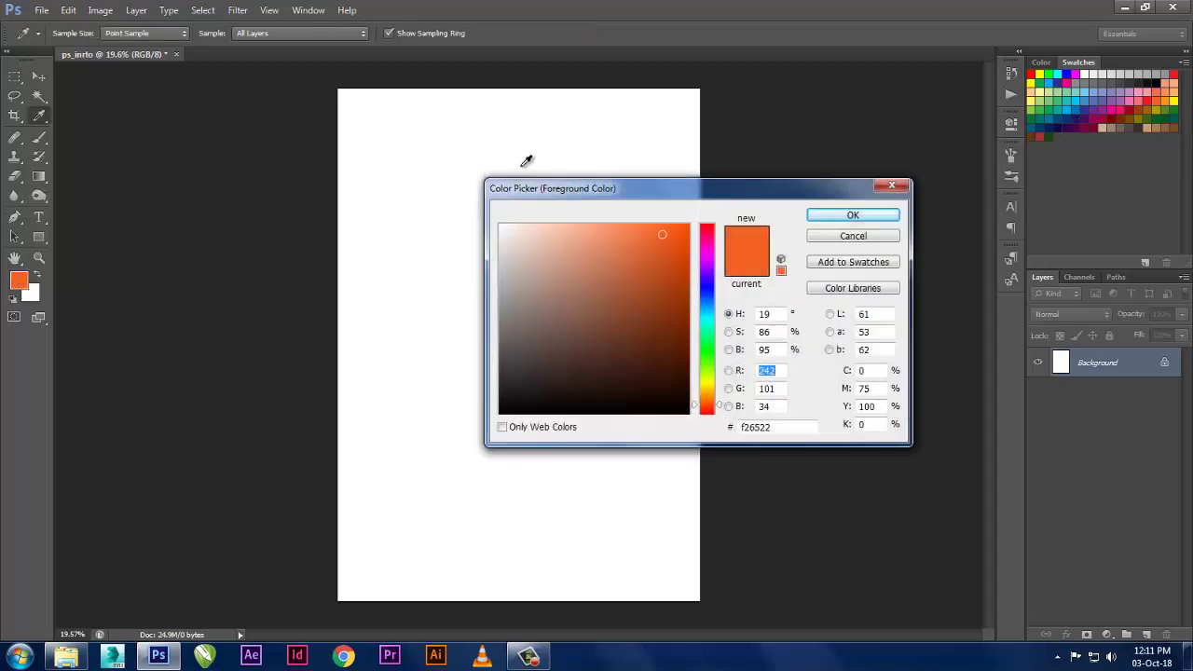
left_click_drag(586, 196, 551, 192)
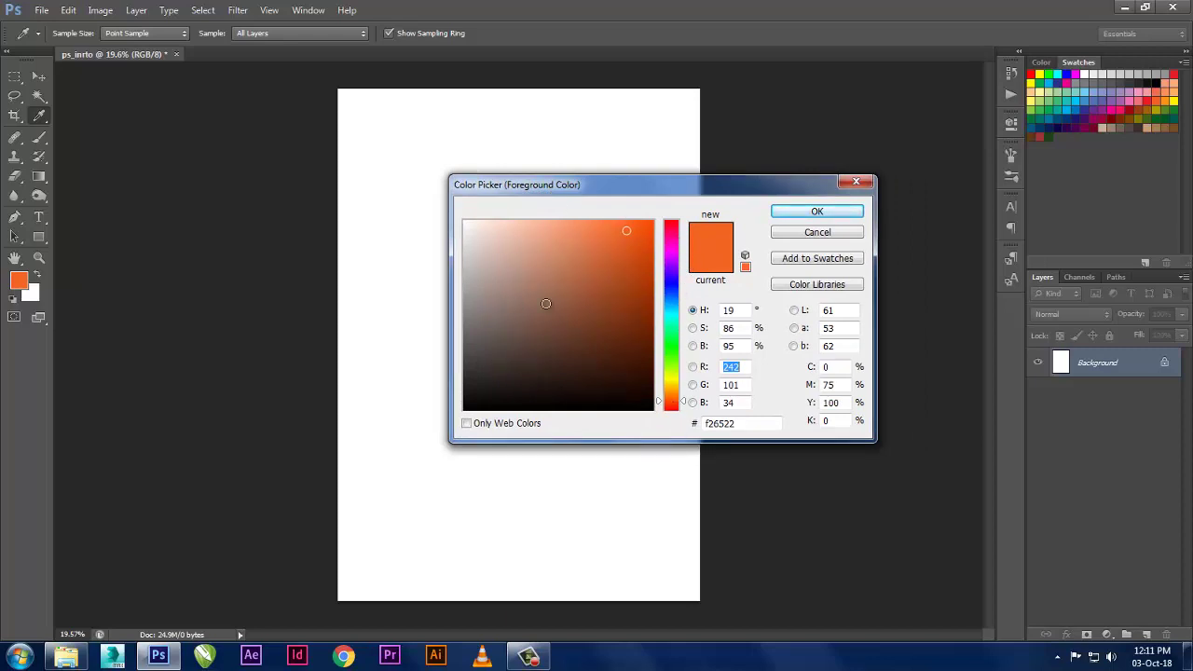
left_click(677, 245)
mouse_move(676, 247)
left_mouse_down()
mouse_move(666, 386)
mouse_move(664, 301)
left_mouse_up()
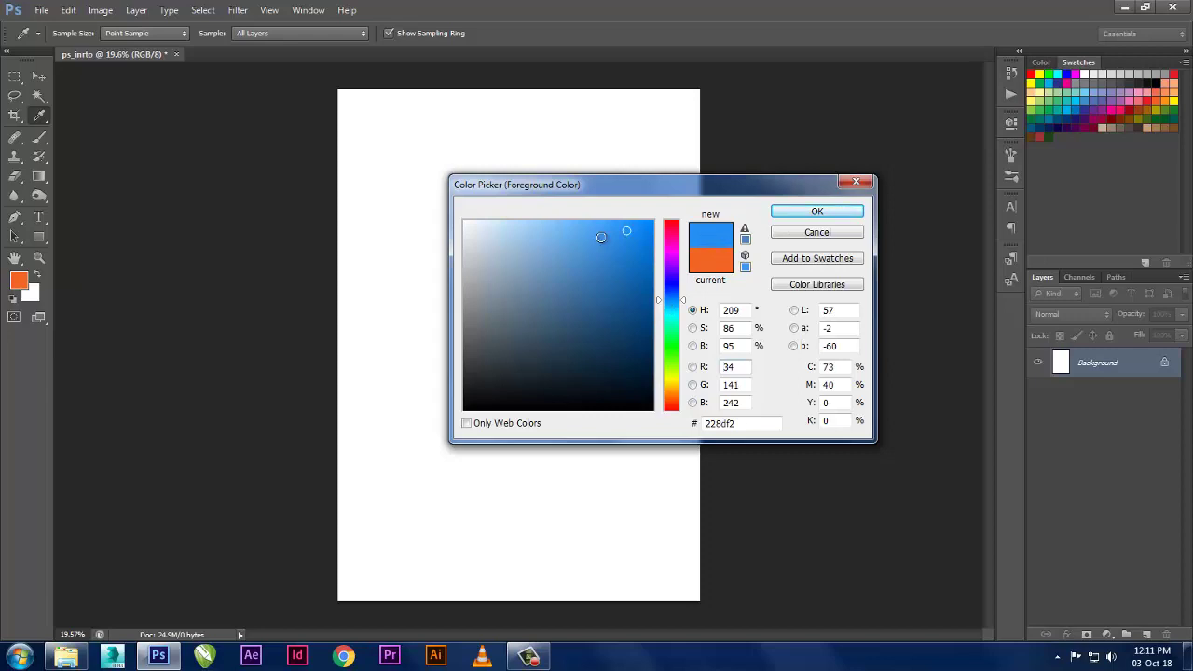
mouse_move(626, 247)
left_mouse_down()
mouse_move(622, 322)
mouse_move(588, 311)
mouse_move(580, 258)
mouse_move(614, 333)
left_mouse_up()
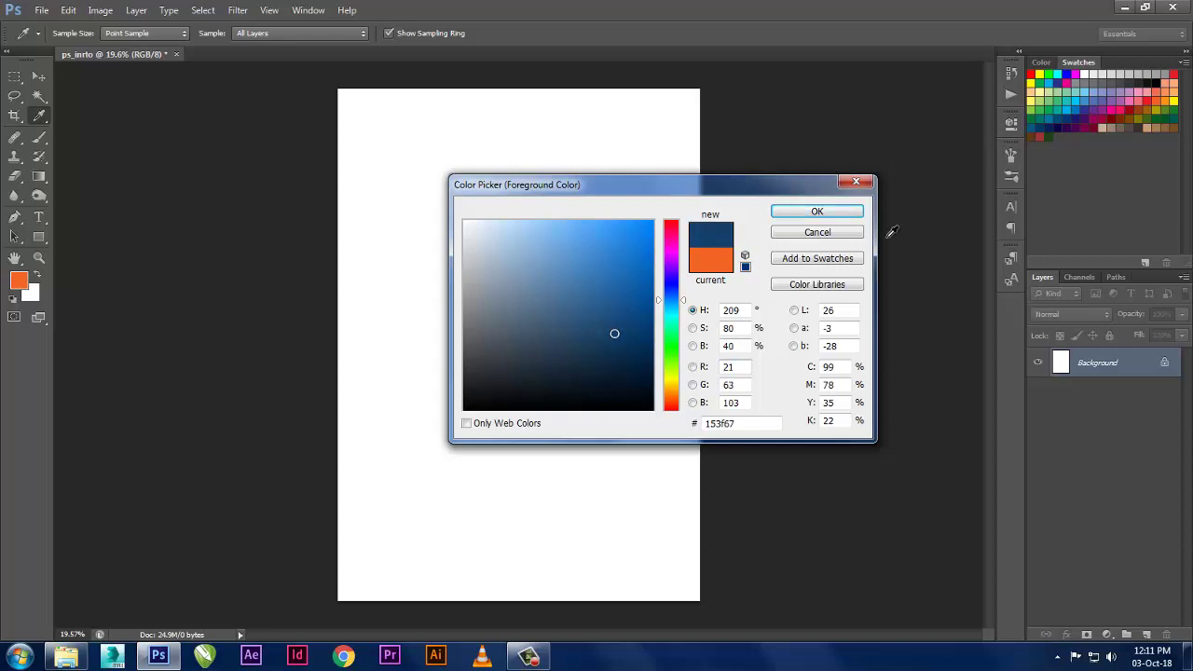
left_click(815, 210)
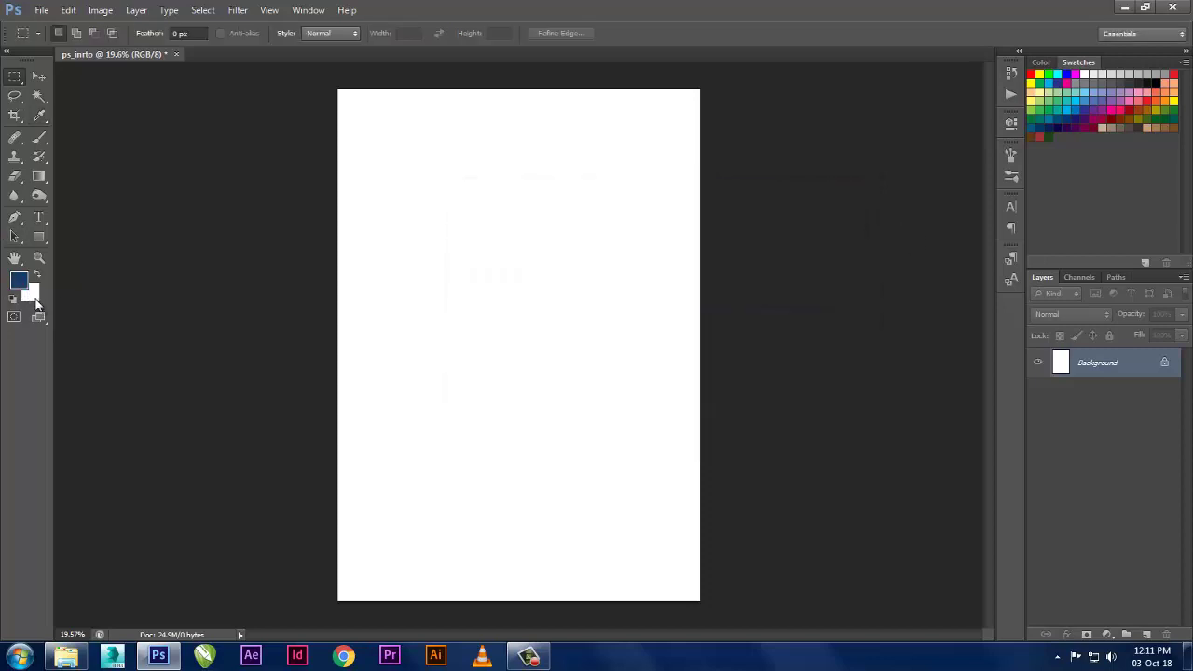
- Pick burnt orange b15f22 in the background Color Picker
left_click(30, 292)
left_click(671, 318)
left_click_drag(676, 334, 670, 389)
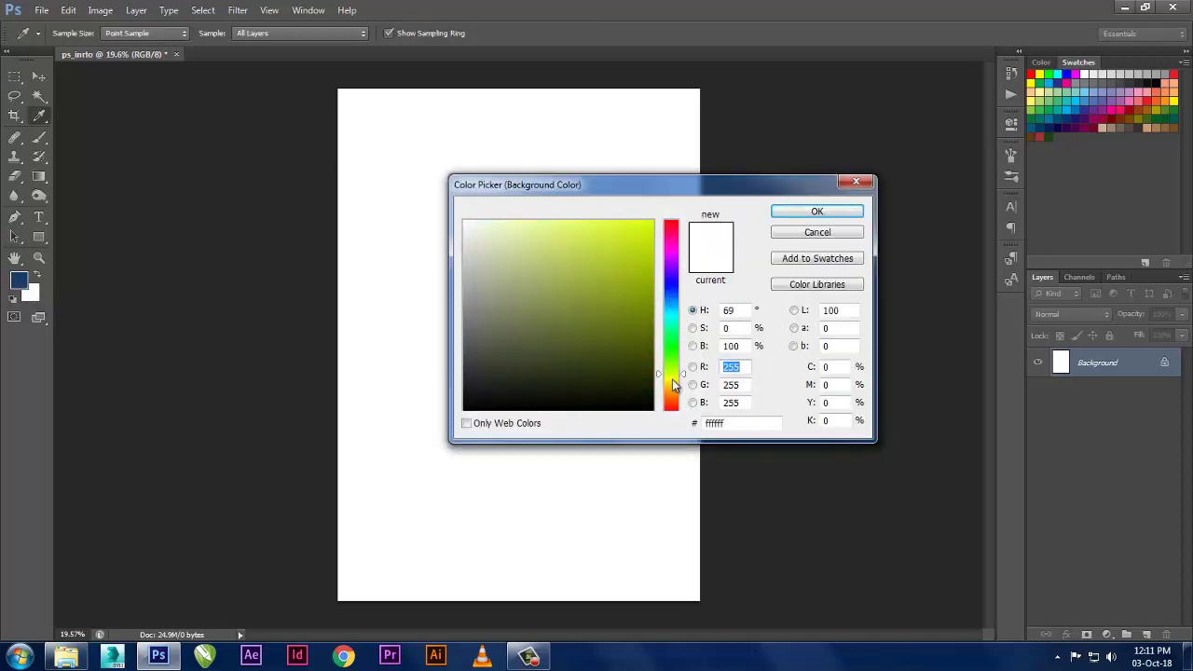
mouse_move(637, 331)
left_mouse_down()
mouse_move(620, 322)
mouse_move(642, 254)
left_mouse_up()
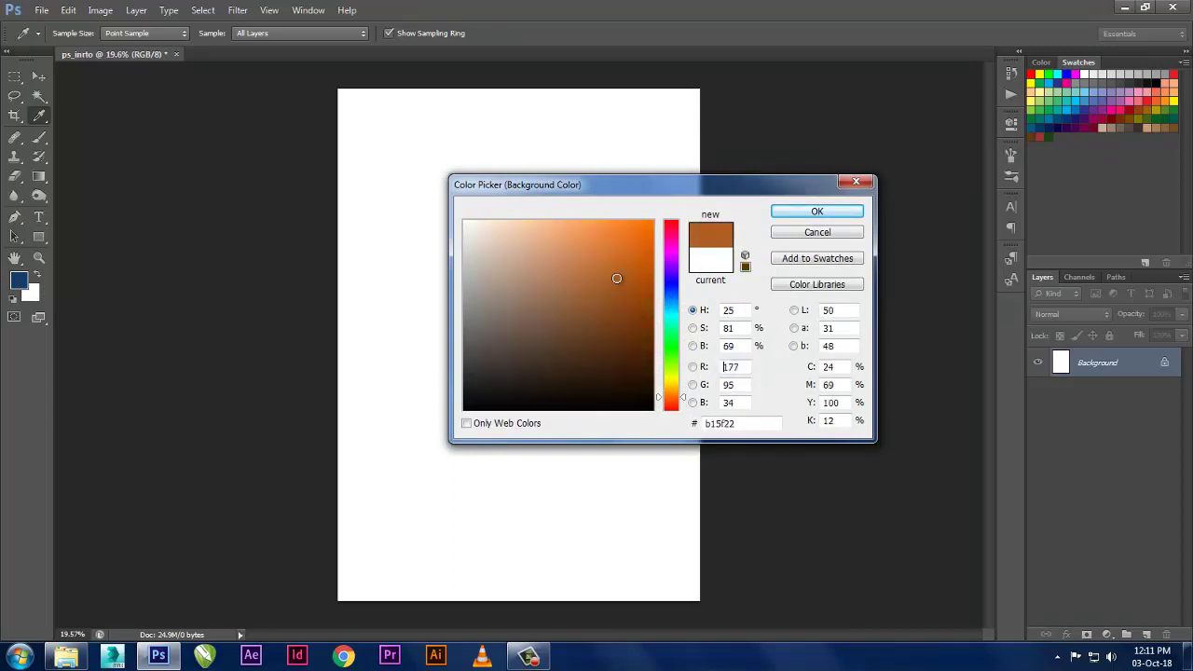
- Confirm the orange background, then alternate blue and orange page fills, ending on dark blue
left_click(798, 211)
key("m")
key("alt+BackSpace")
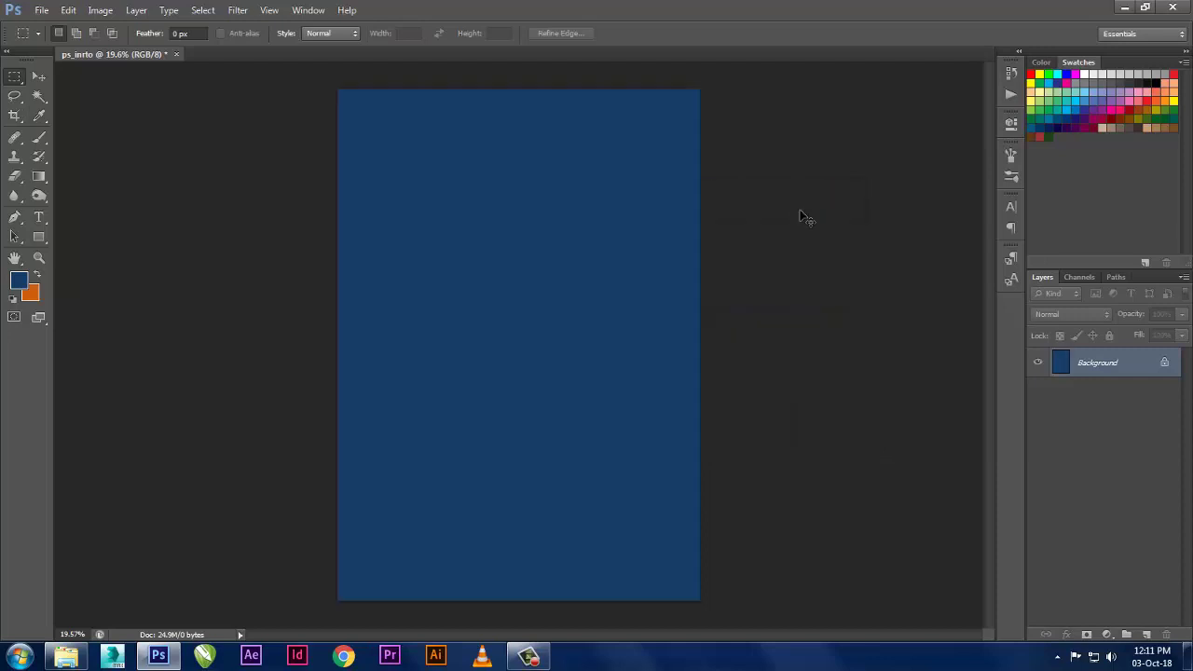
key("ctrl+BackSpace")
key("alt+BackSpace")
key("ctrl+BackSpace")
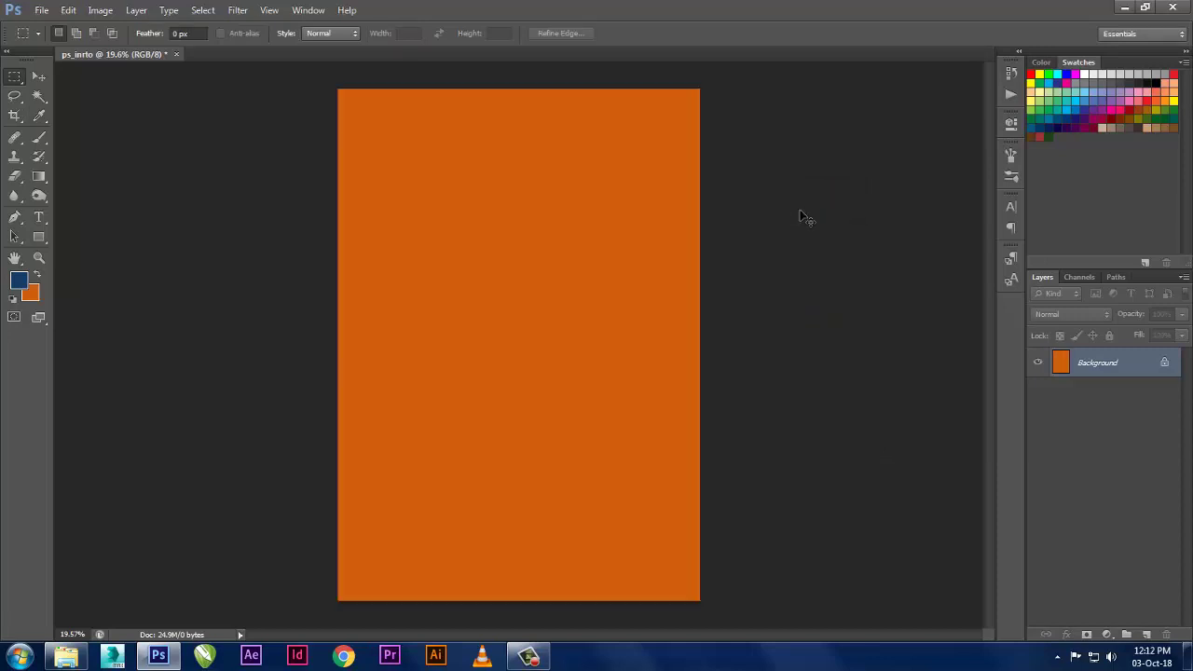
key("alt+BackSpace")
key("ctrl+BackSpace")
key("alt+BackSpace")
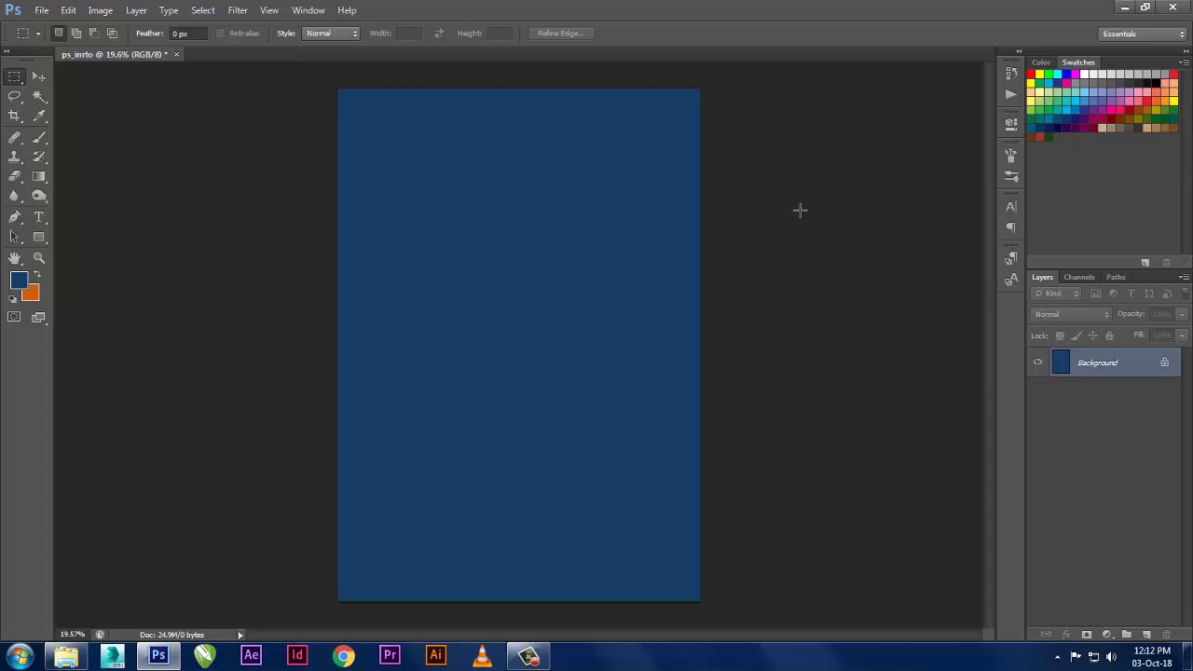
key("ctrl+BackSpace")
key("alt+BackSpace")
- Try black in the foreground Color Picker, cancel, and restore default black and white colours
left_click(19, 280)
left_click_drag(492, 323, 399, 444)
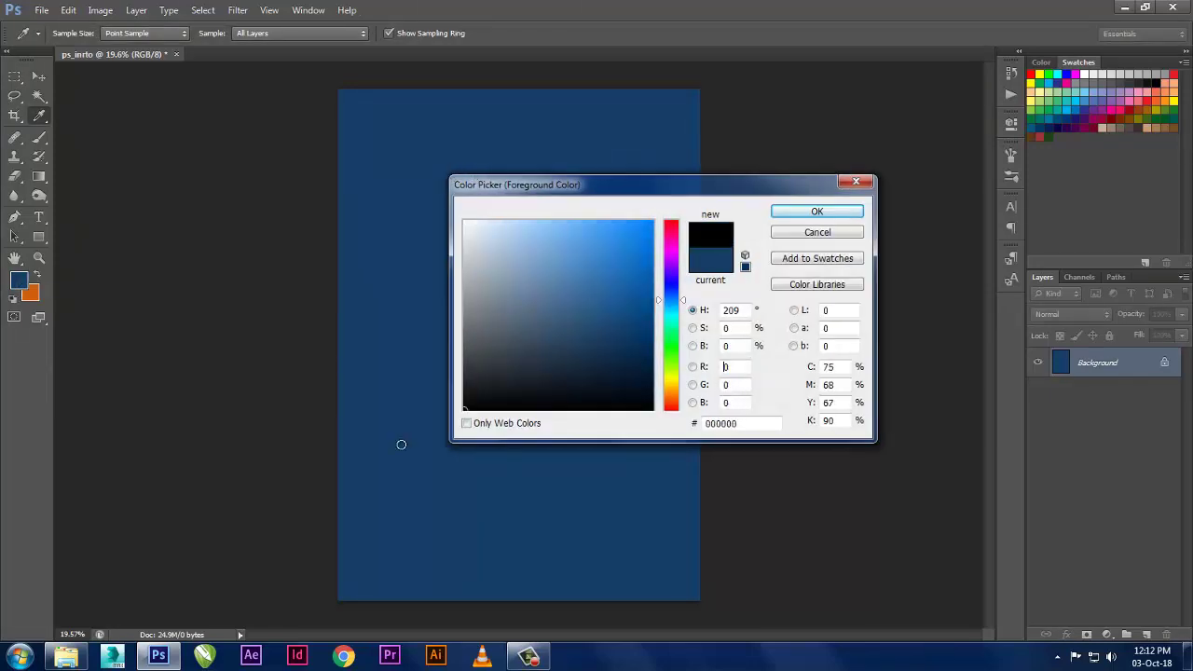
left_click(791, 232)
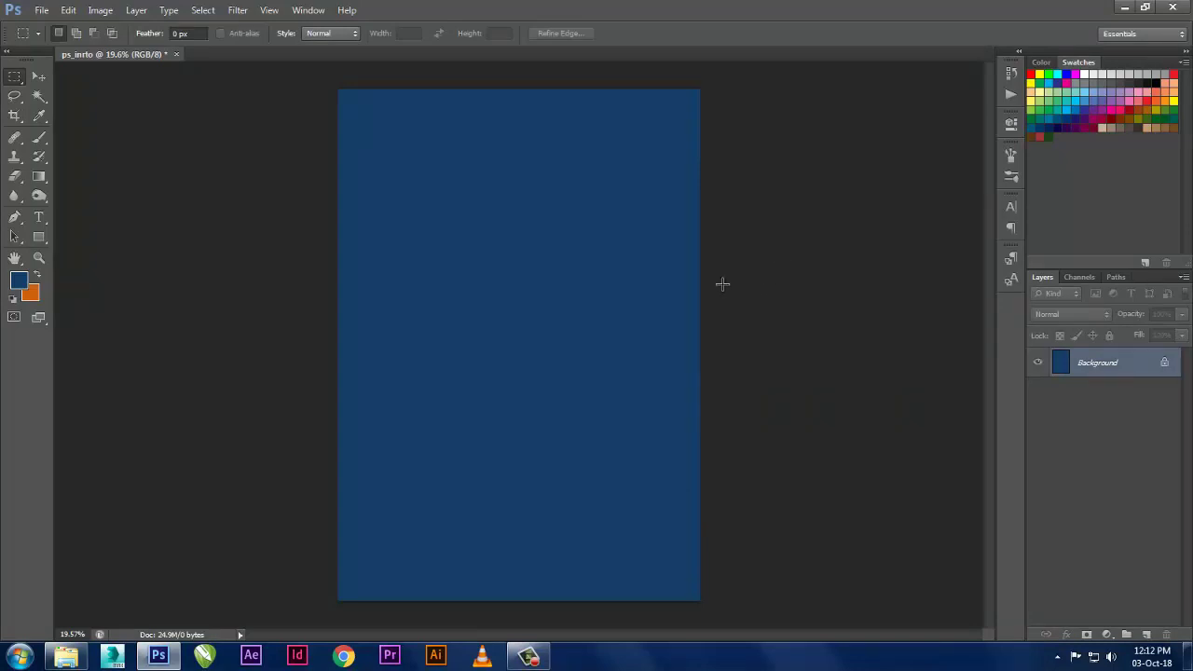
left_click(14, 301)
left_click(1156, 99)
left_click(1151, 104, "ctrl")
key("d")
scroll(441, 342, "up", 1)
scroll(441, 342, "down", 1)
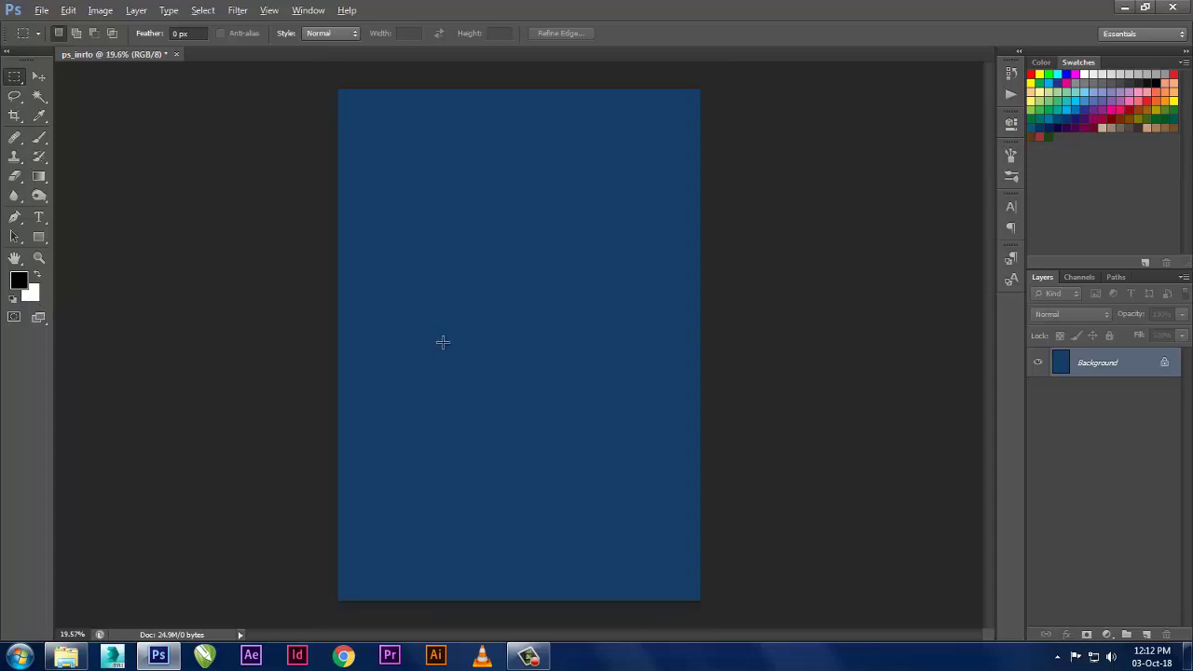
left_click(1069, 115)
left_click(19, 280)
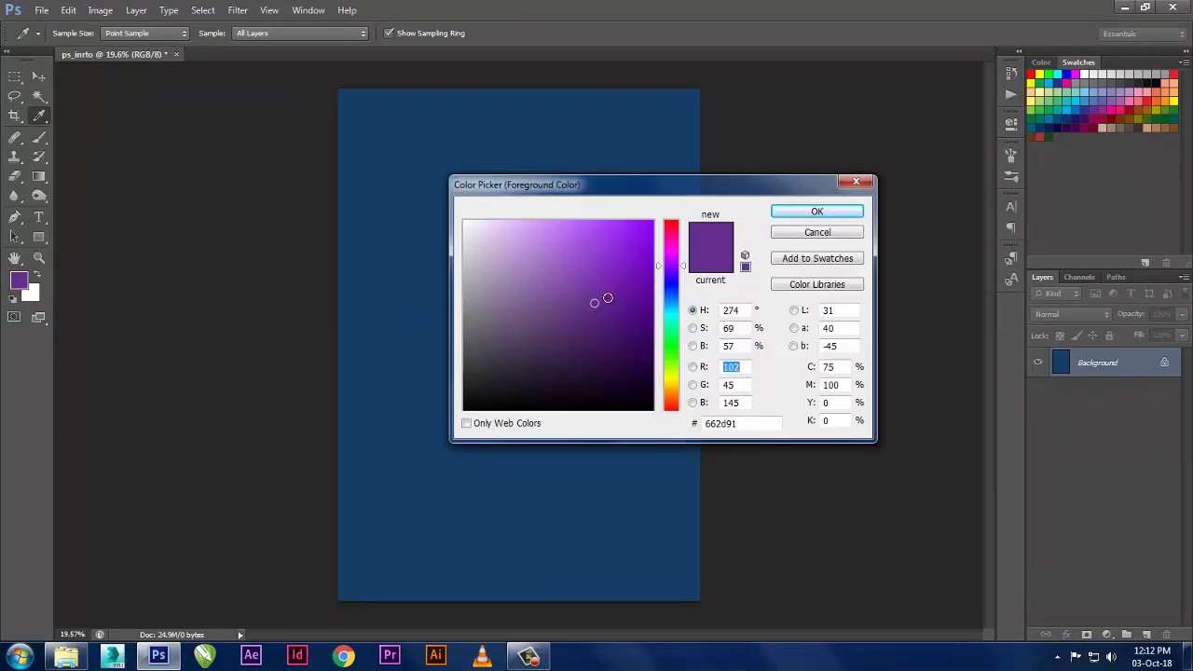
left_click(671, 310)
left_click(672, 347)
left_click(637, 265)
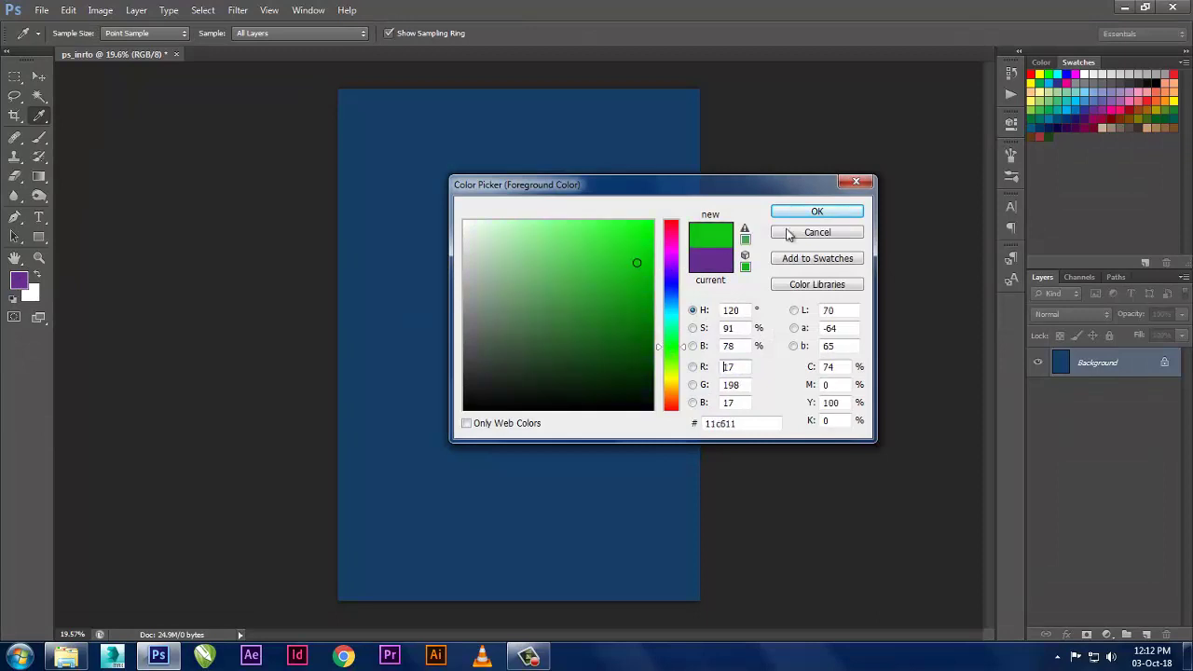
left_click(816, 210)
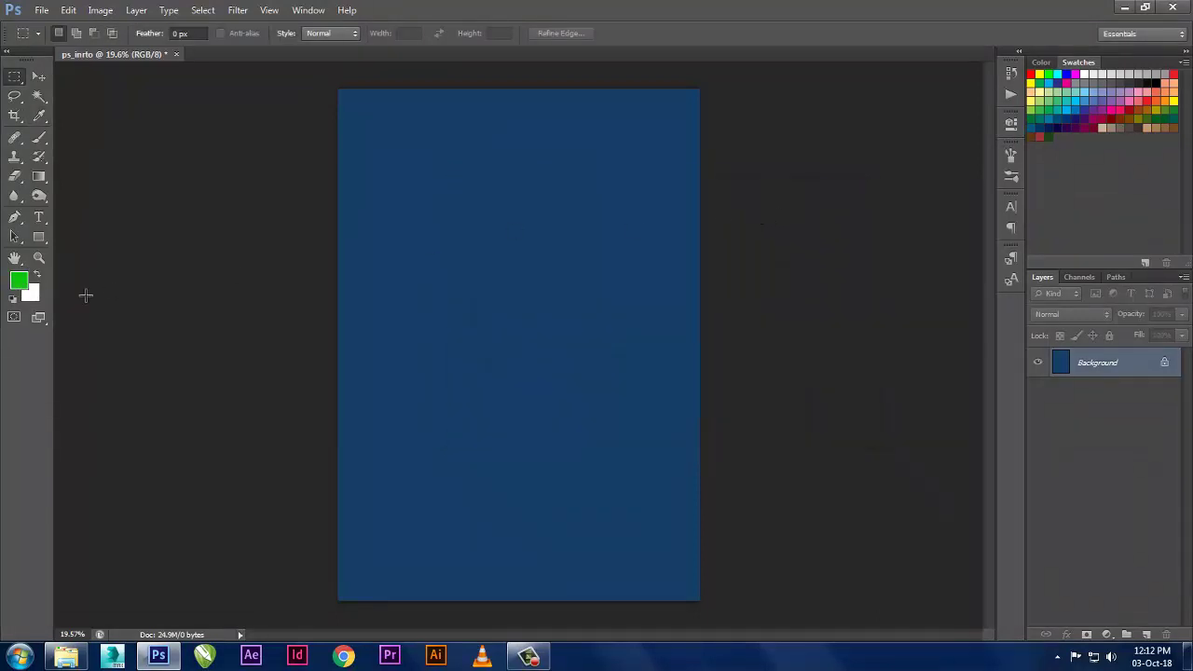
left_click(13, 298)
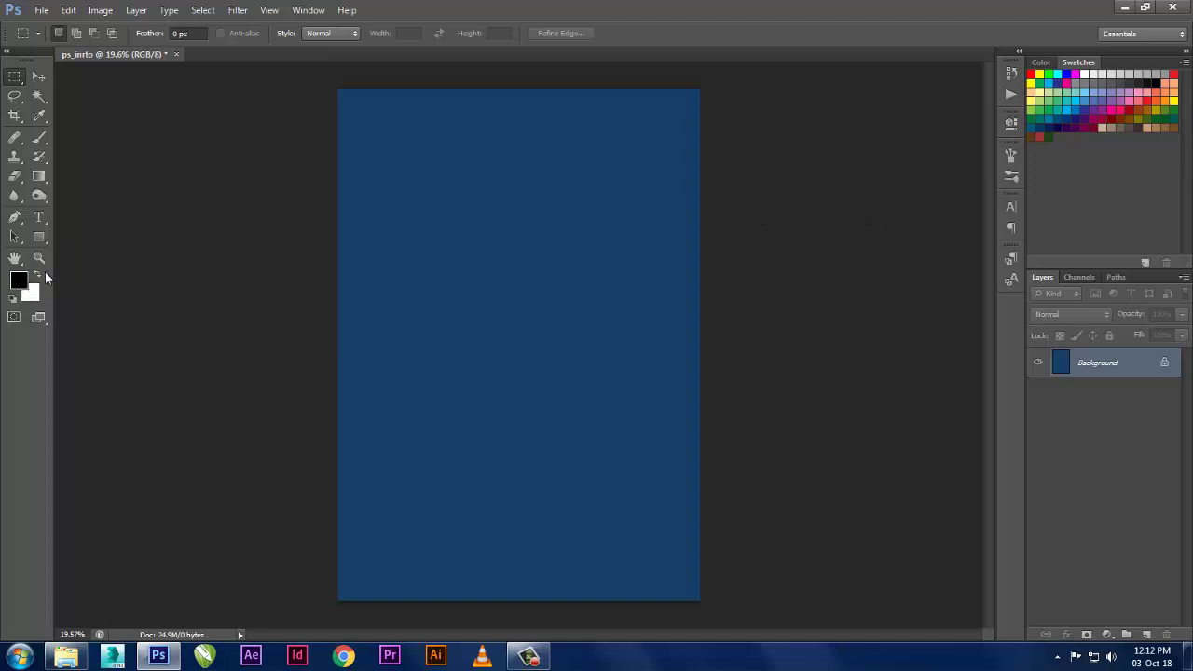
- Alternate black and white canvas fills, ending white, and dismiss the no-pixels warning
key("alt+BackSpace")
key("ctrl+BackSpace")
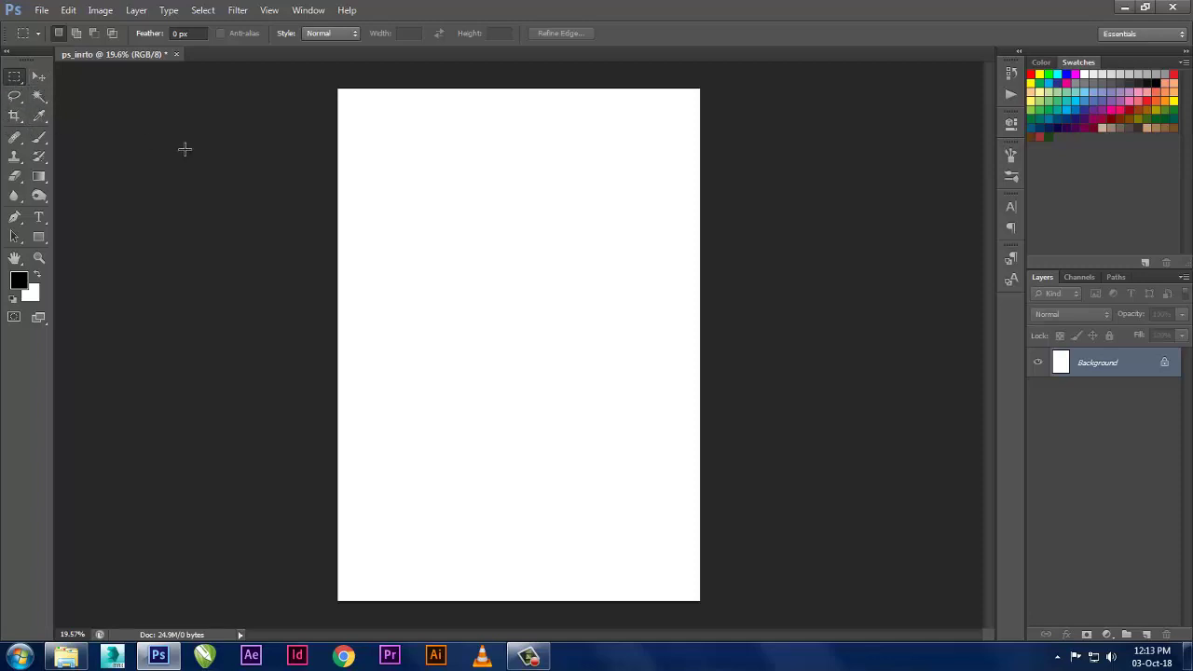
key("alt+BackSpace")
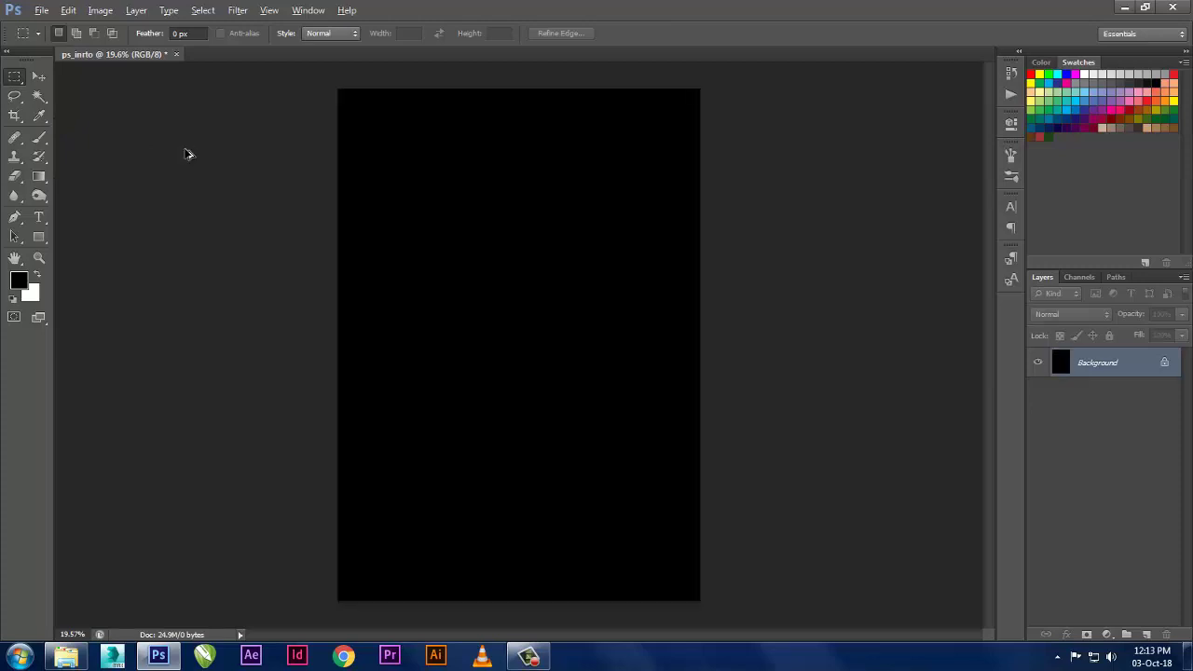
key("ctrl+BackSpace")
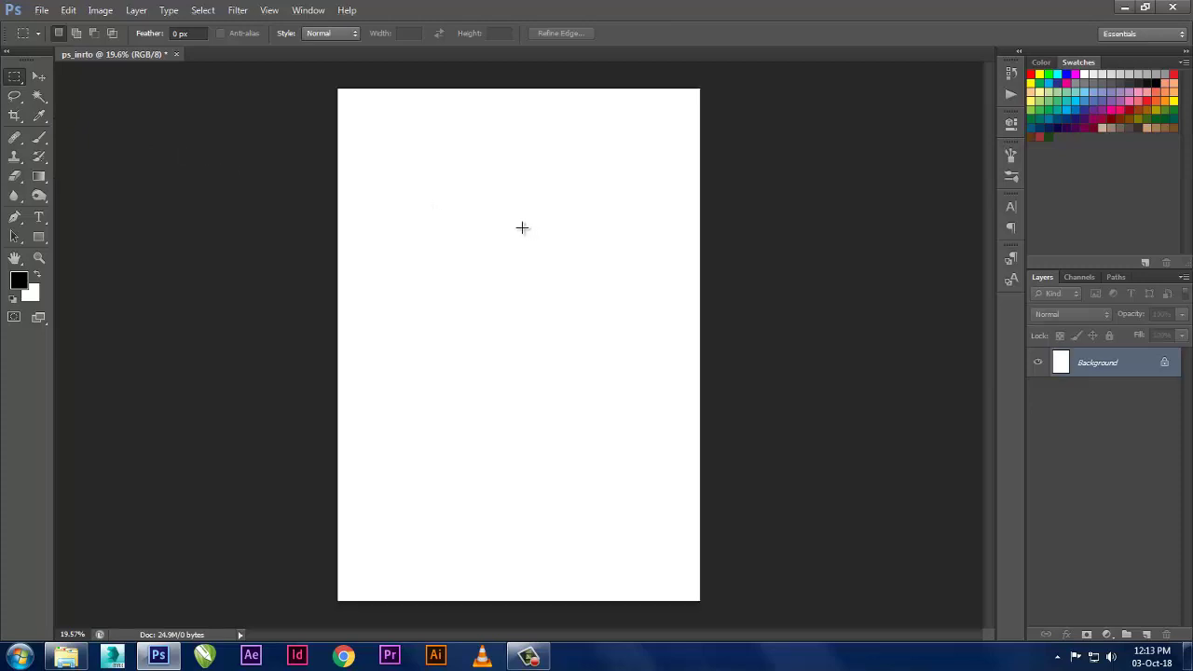
key("alt+BackSpace")
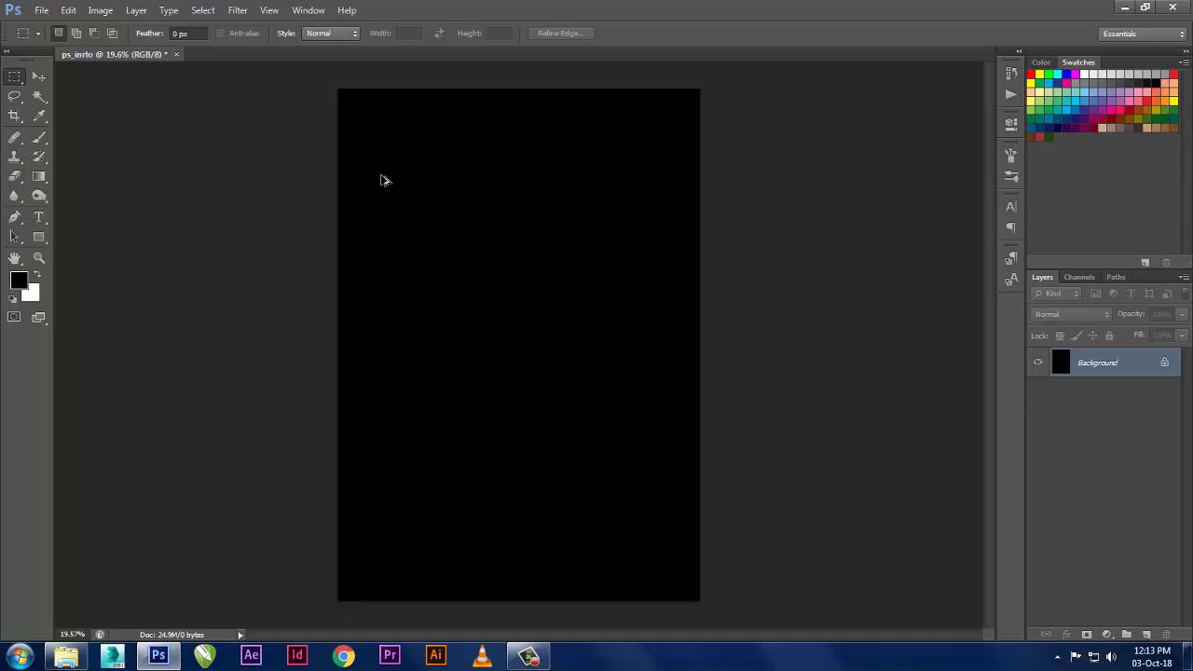
key("ctrl+BackSpace")
left_click(306, 82)
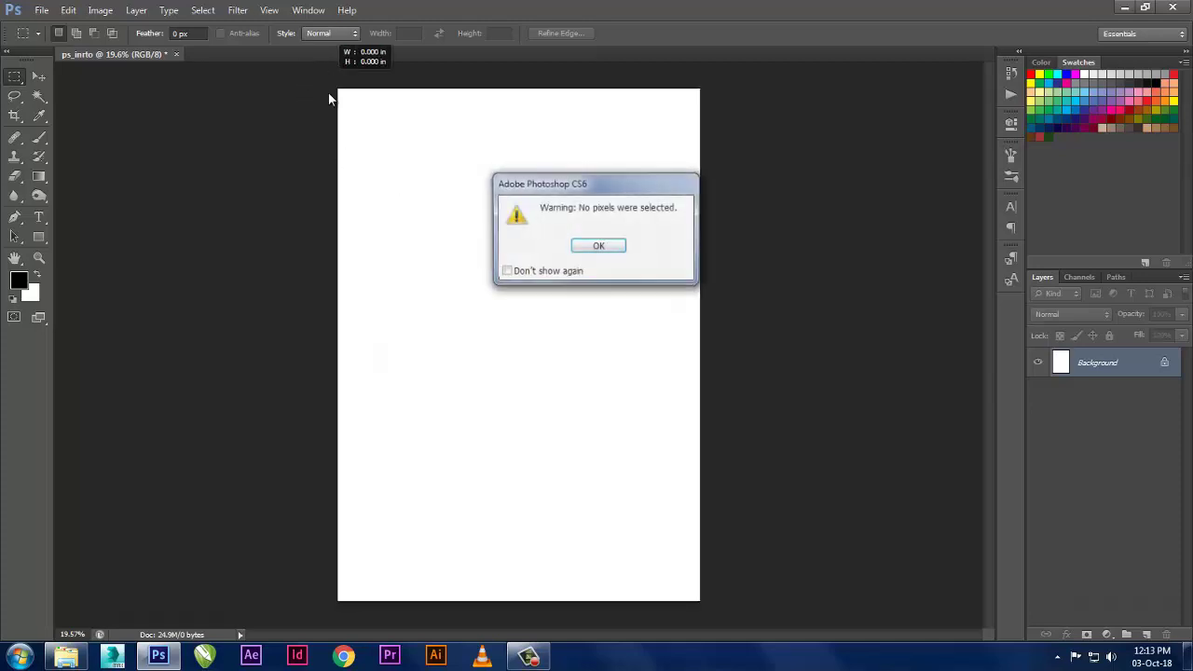
left_click(604, 245)
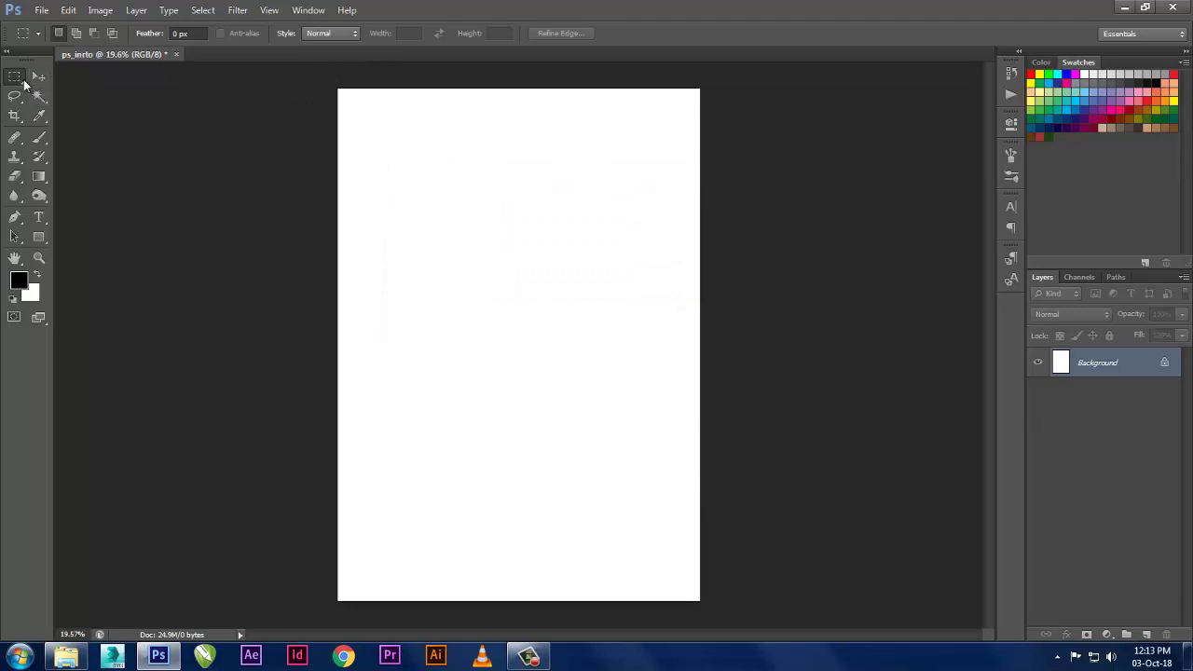
- Fill marquee-selected top and bottom page bands with a blue swatch colour
left_click_drag(303, 79, 722, 187)
left_click(1077, 108)
key("alt+BackSpace")
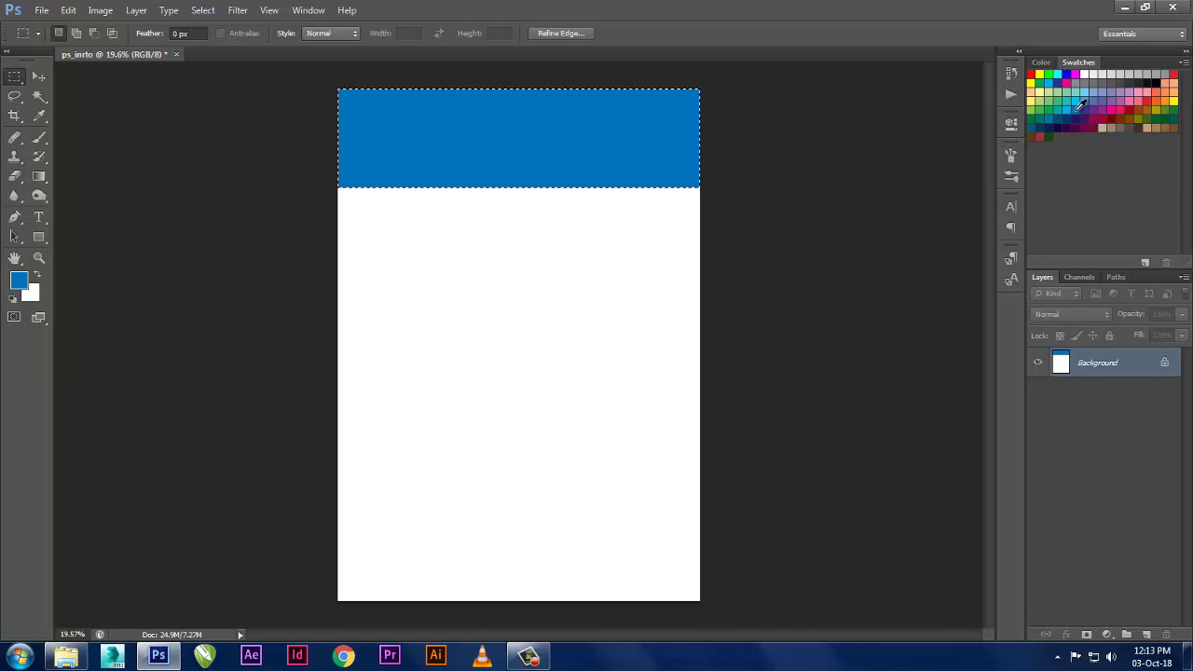
key("ctrl+d")
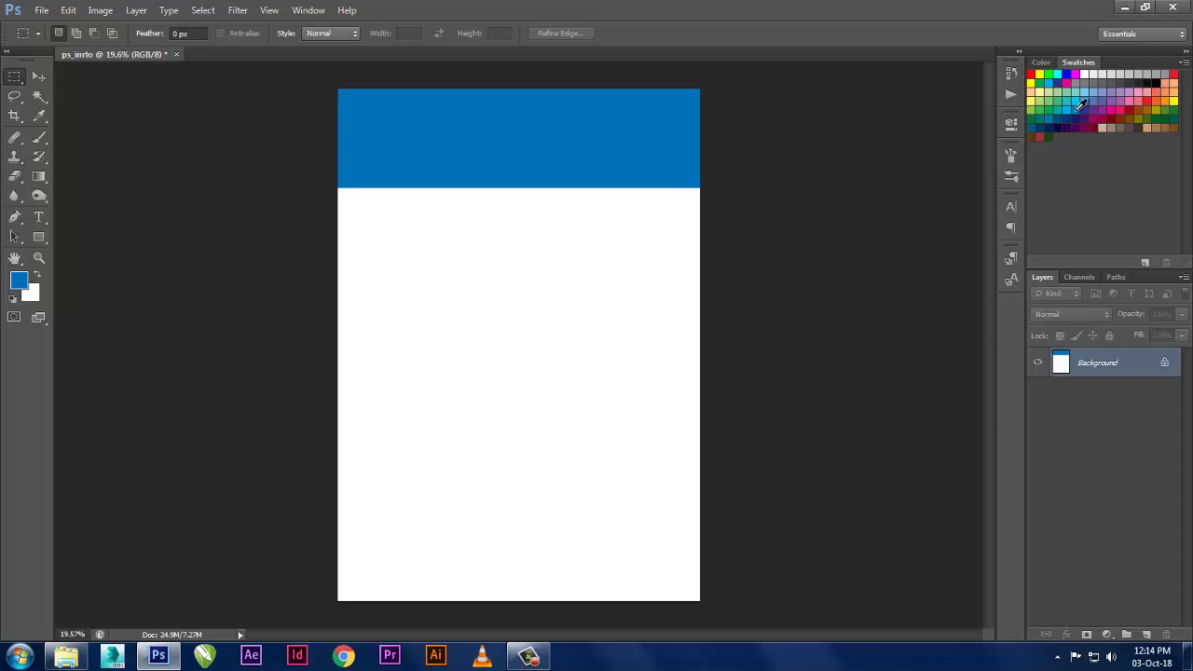
left_click_drag(331, 537, 621, 605)
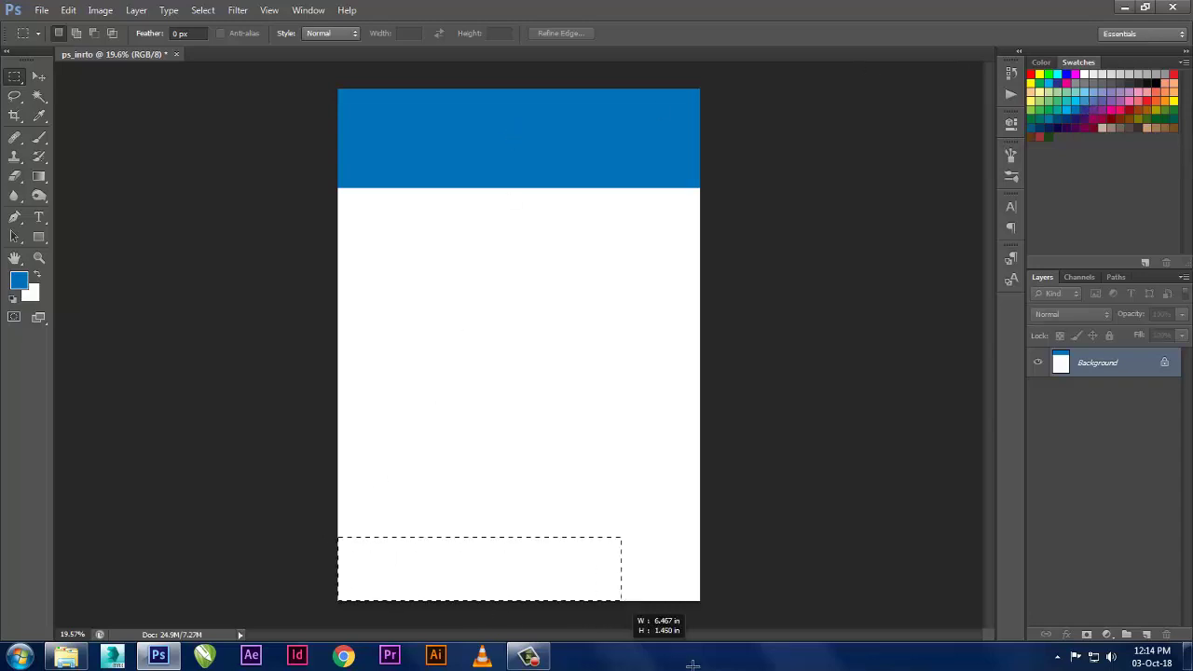
left_click_drag(692, 664, 731, 652)
key("alt+BackSpace")
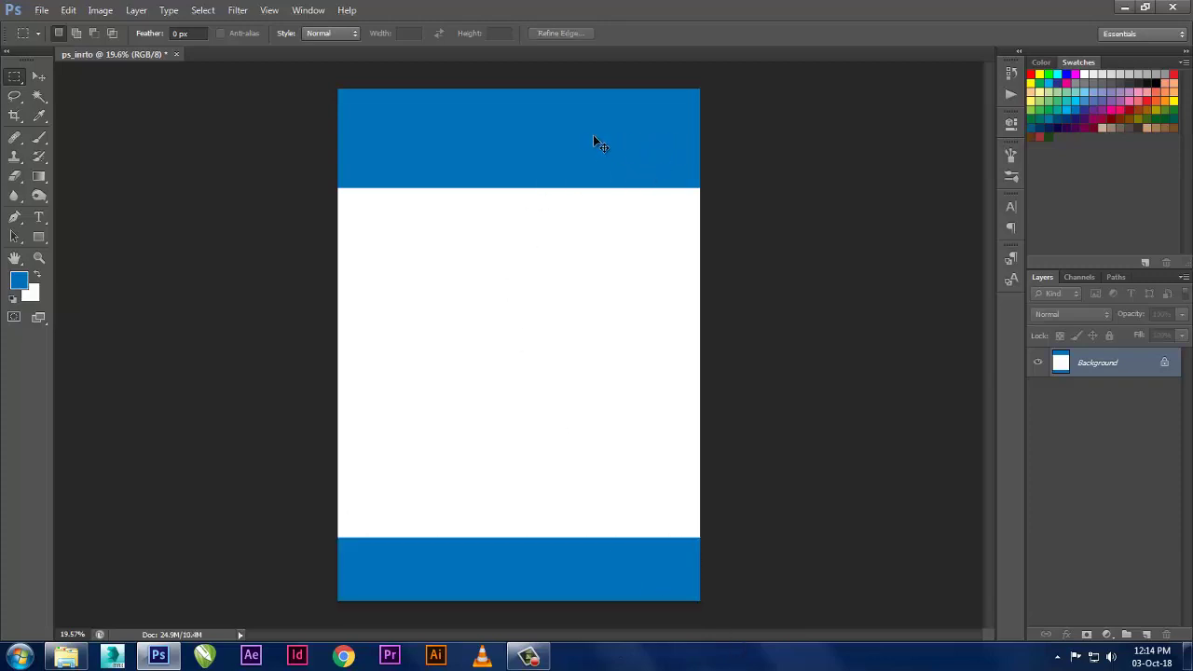
- Add two white bars inside the top band, deselect, then fill the page white
left_click_drag(534, 140, 668, 152)
key("ctrl+d")
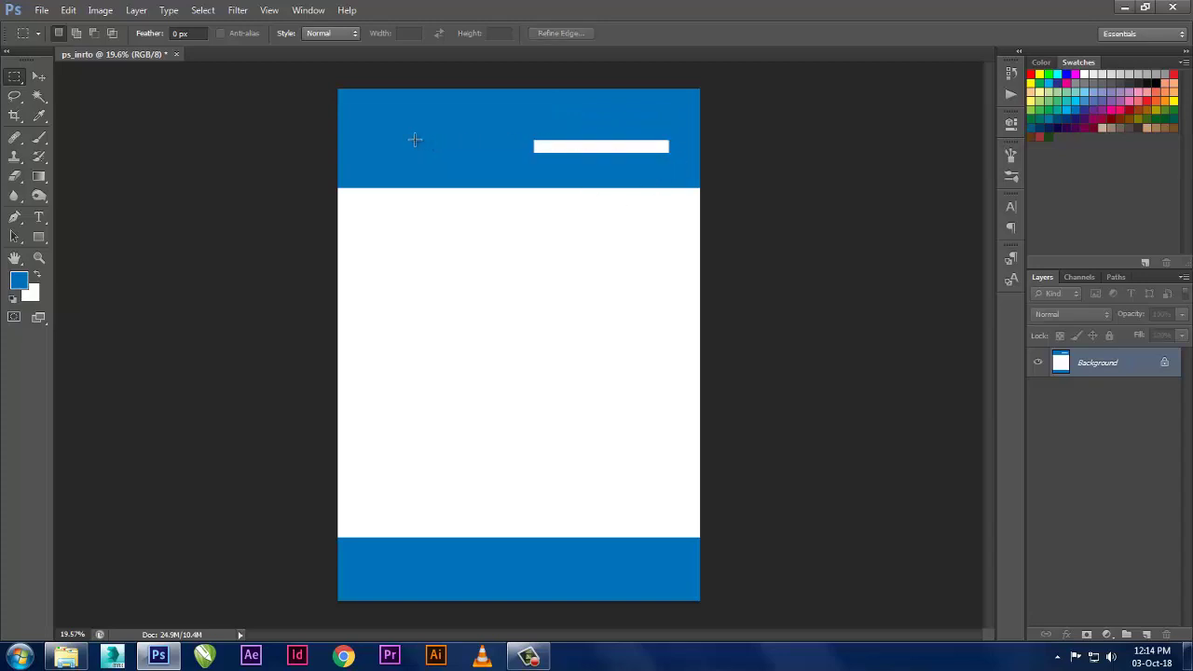
mouse_move(414, 140)
left_mouse_down()
mouse_move(529, 165)
mouse_move(517, 156)
left_mouse_up()
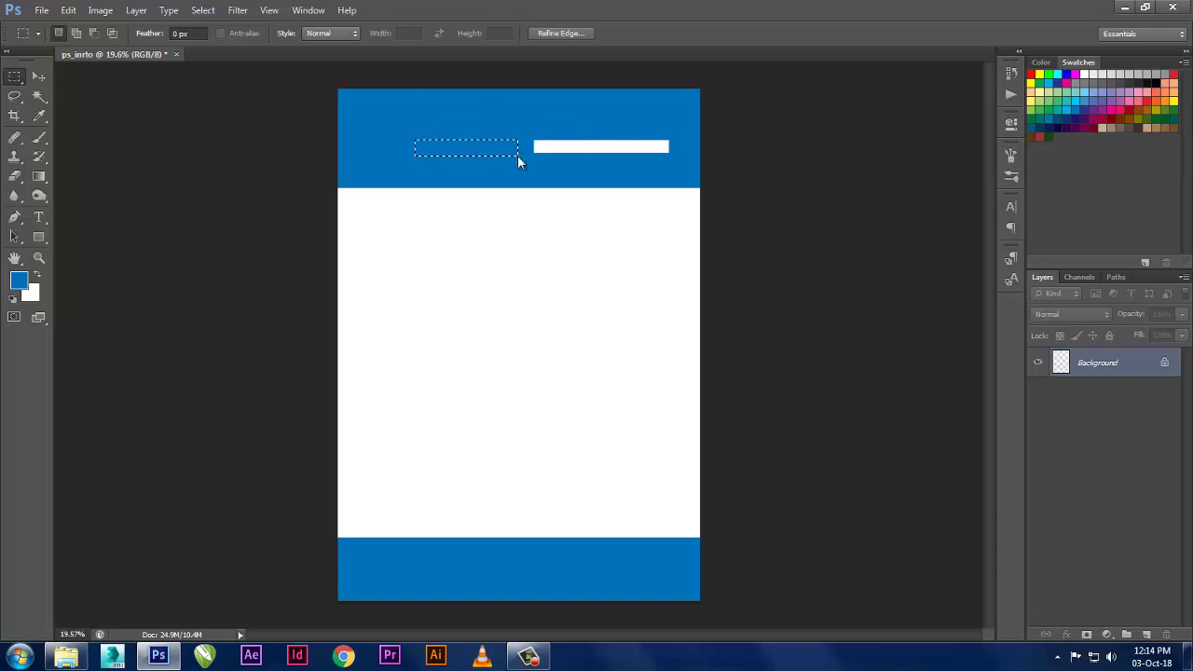
key("ctrl+BackSpace")
key("ctrl+d")
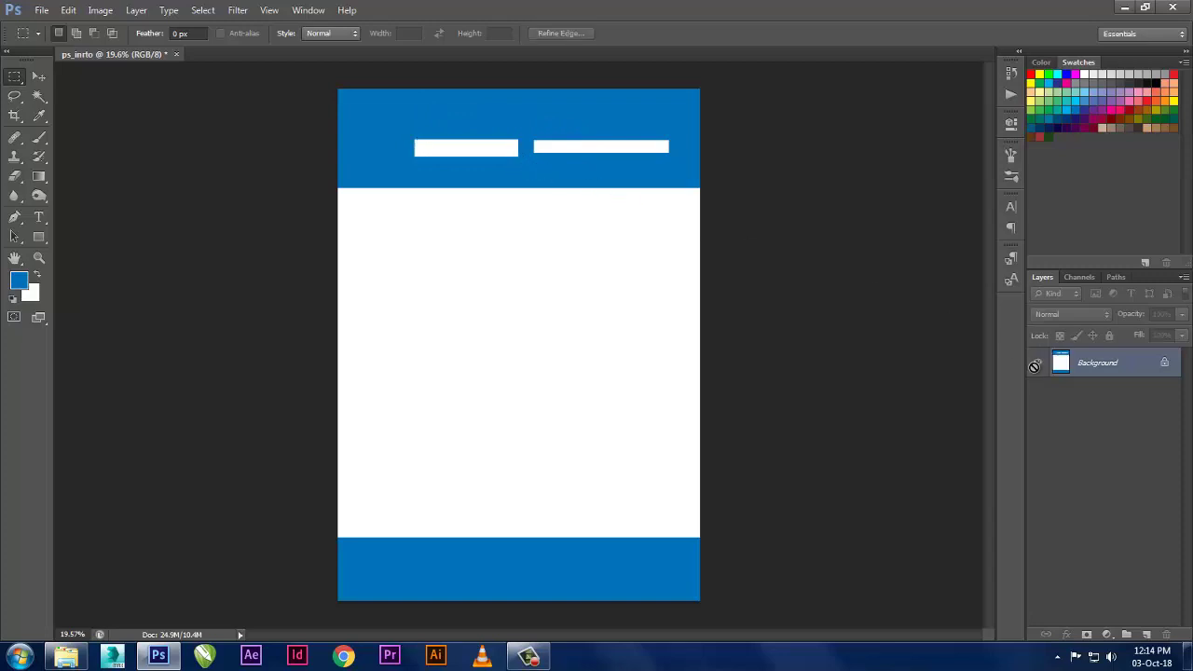
key("ctrl+BackSpace")
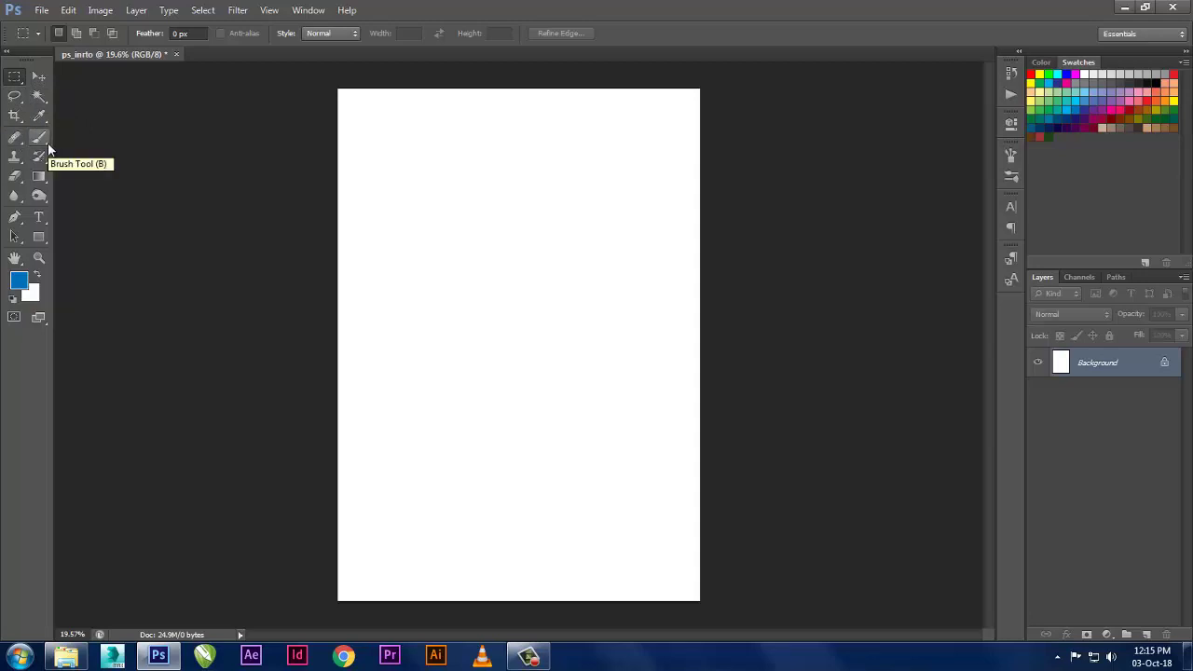
left_click(19, 80)
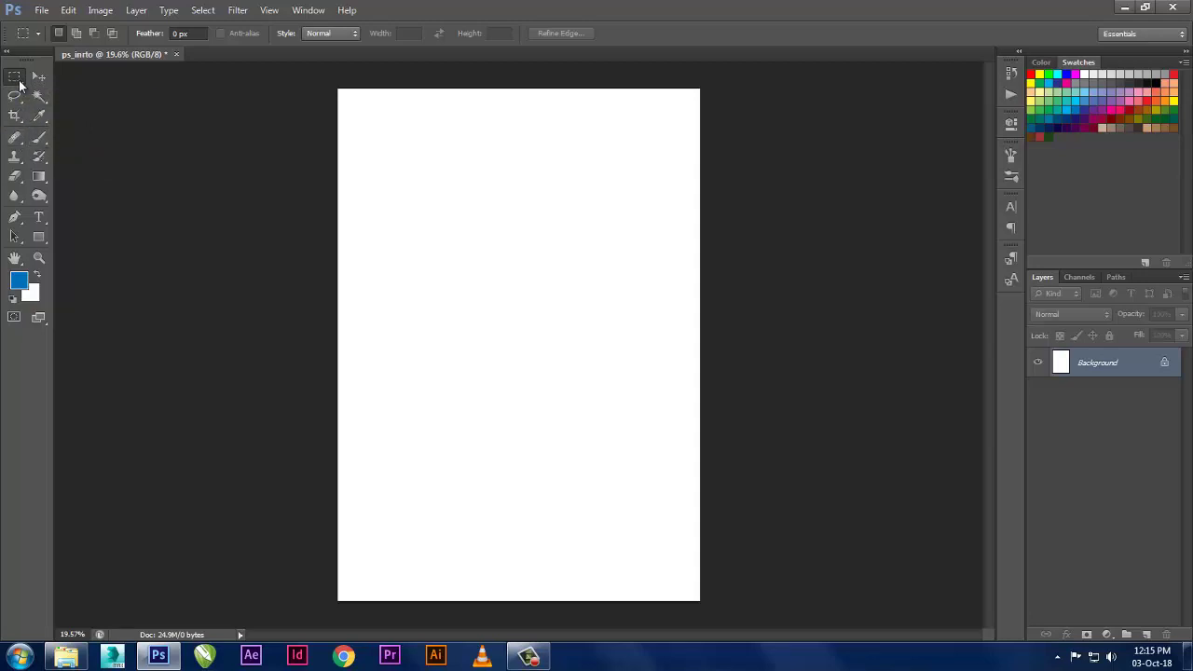
left_click(19, 81)
- Show the marquee flyout with rectangular, elliptical, single row and single column tools
right_click(21, 82)
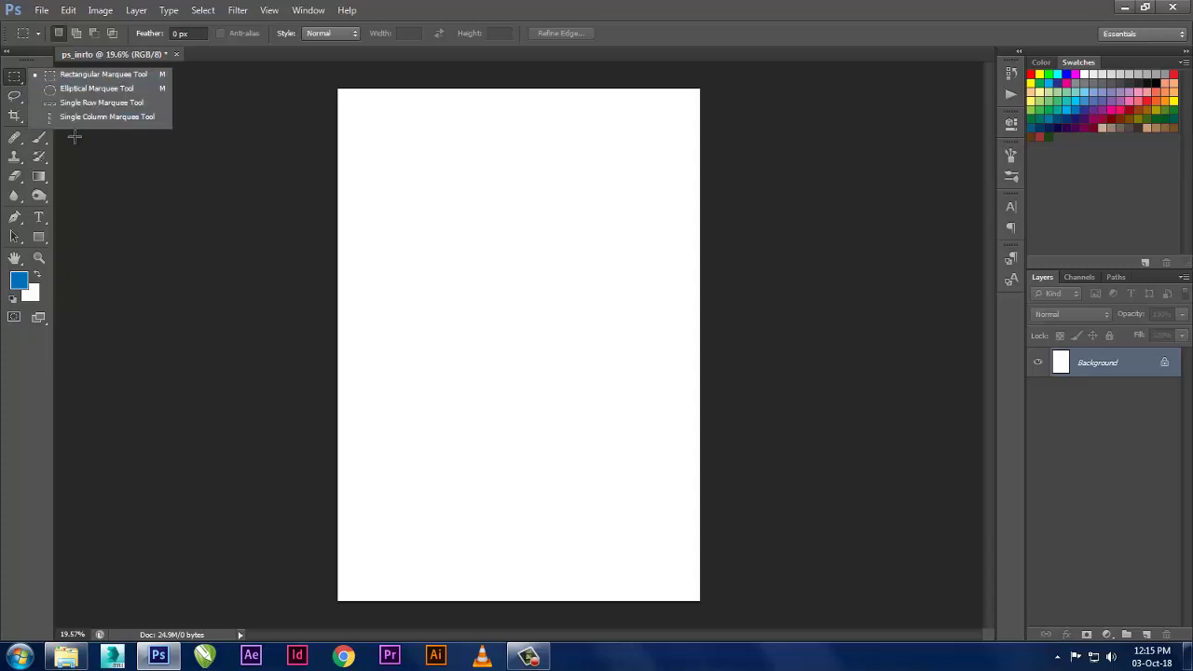
left_click(16, 82)
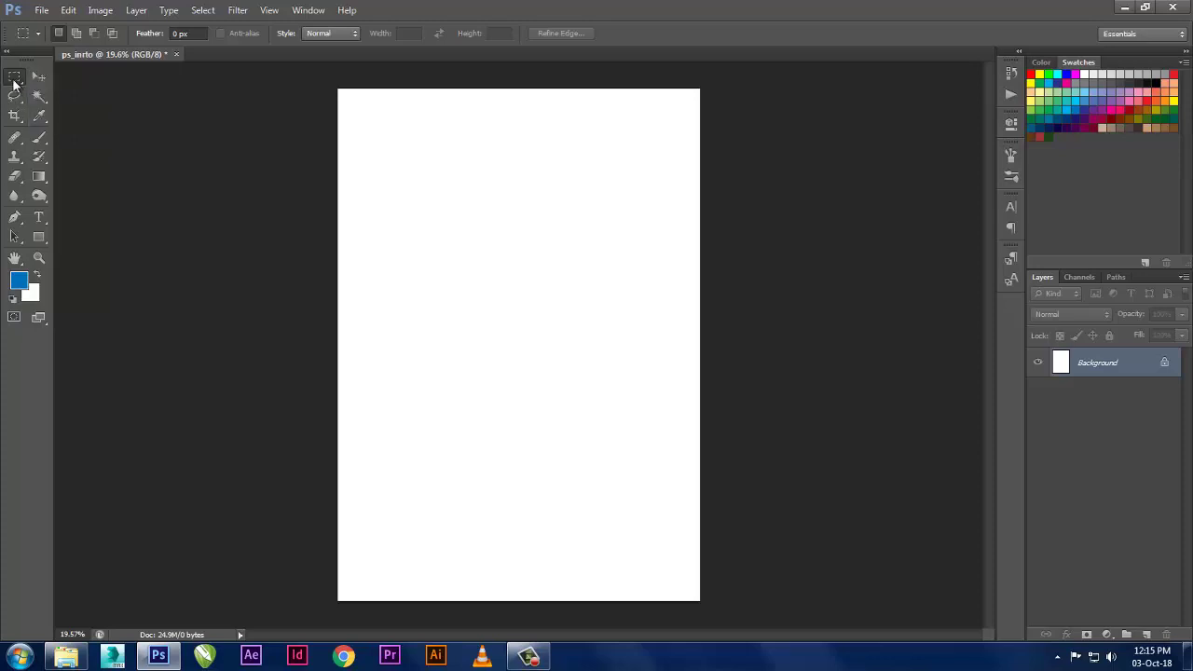
left_click(14, 82)
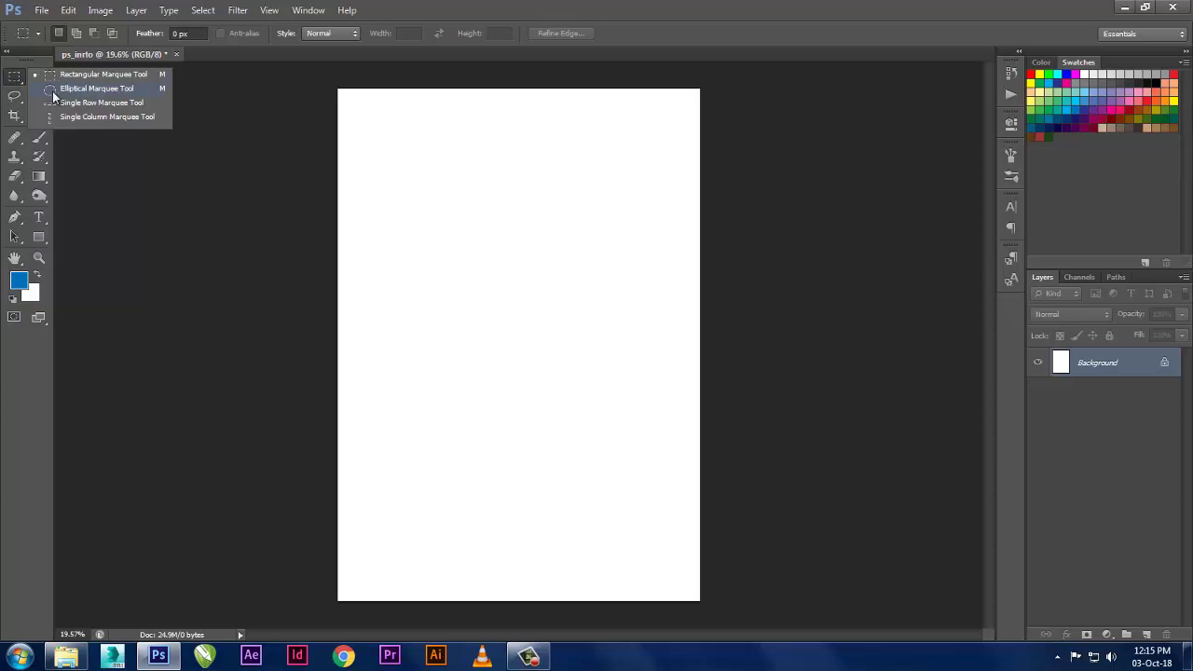
left_click(10, 81)
left_click(10, 81)
left_click(19, 76)
left_click(12, 81)
left_click(13, 81)
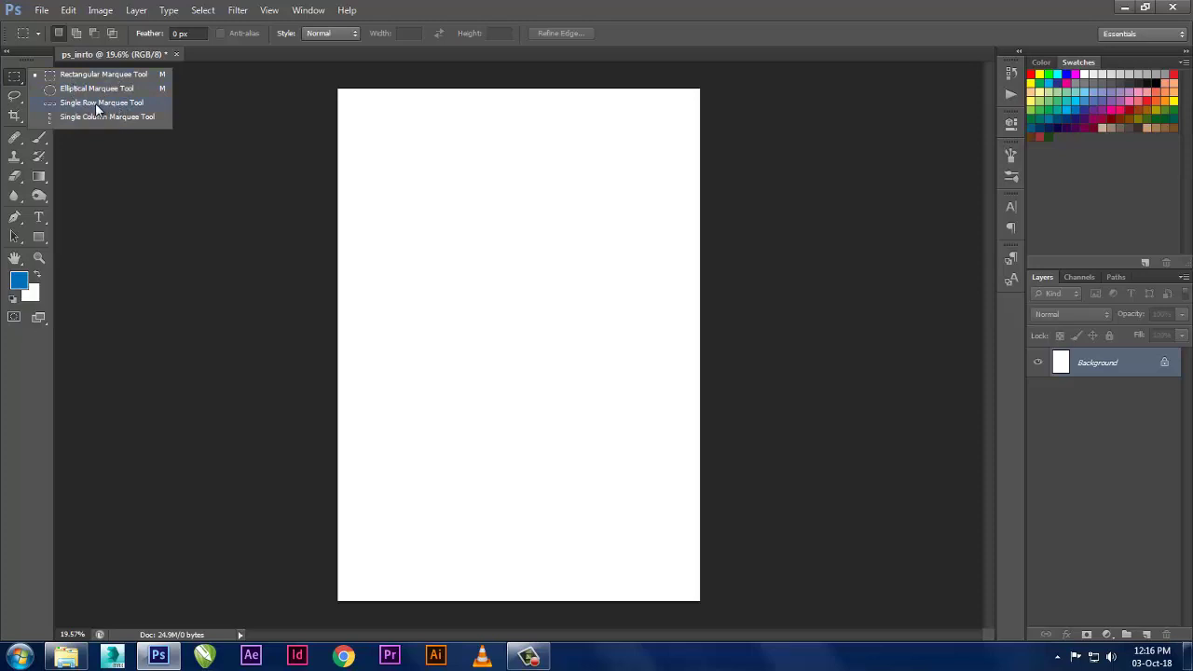
- With the Rectangular Marquee, practise drawing and clearing several rectangular selections near the page top
left_click(140, 77)
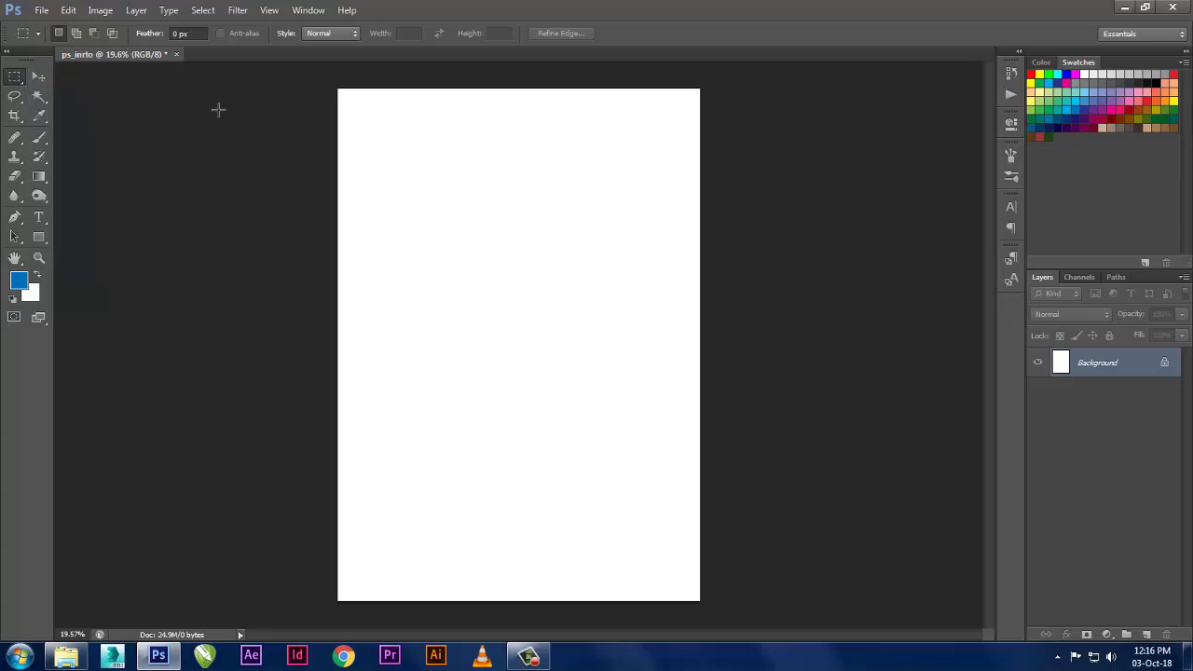
left_click_drag(386, 128, 649, 243)
left_click(538, 194)
mouse_move(411, 129)
left_mouse_down()
mouse_move(471, 233)
mouse_move(506, 445)
left_mouse_up()
left_click_drag(381, 152, 608, 227)
left_click(591, 242)
- Draw a wide selection near the top, fill it with blue, then undo the fill
left_click_drag(380, 105, 641, 237)
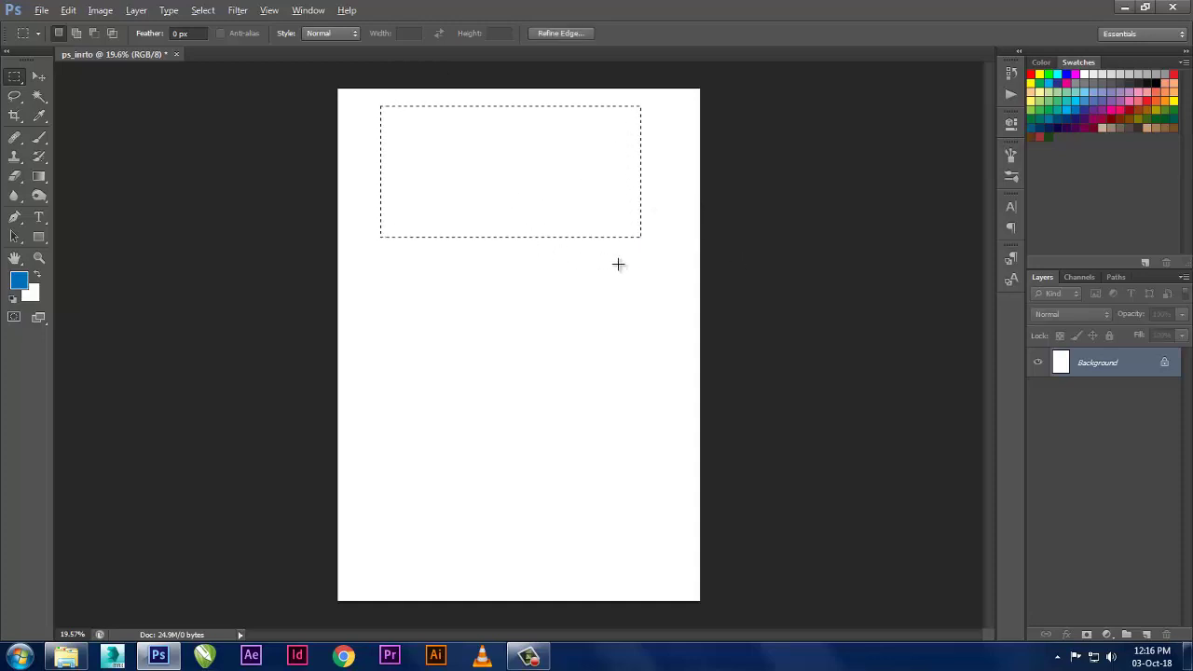
key("alt+BackSpace")
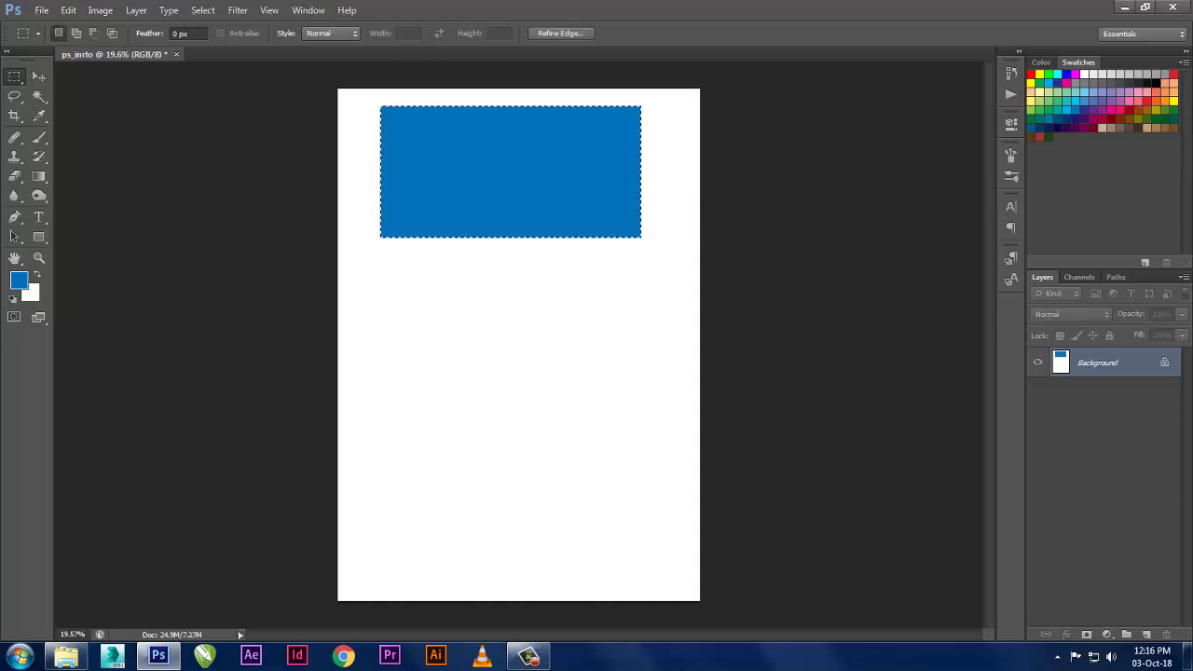
key("ctrl+z")
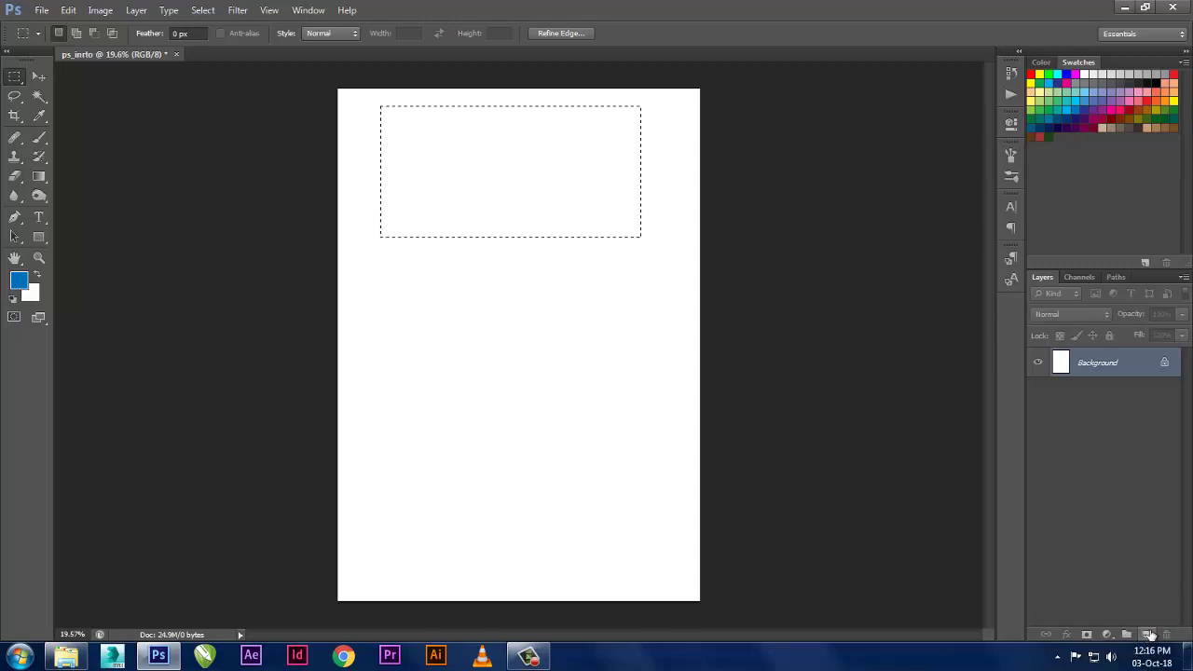
- Fill the selection with blue on new Layer 1, deselect, and toggle Background visibility to check it
left_click(1147, 635)
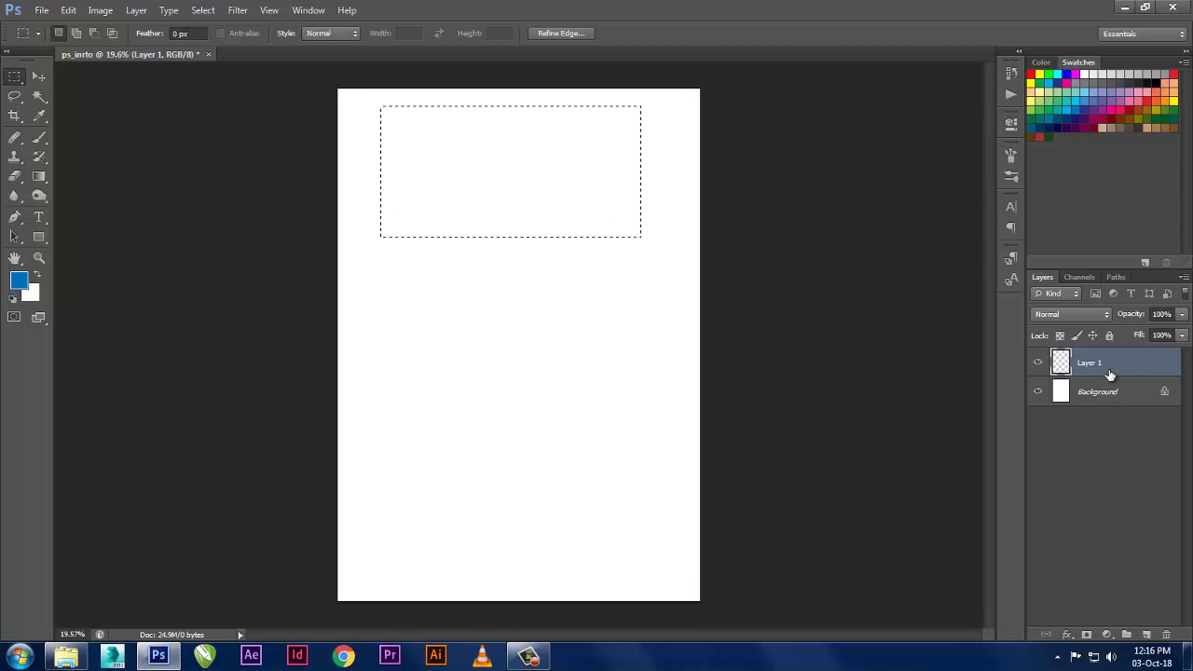
left_click(1036, 391)
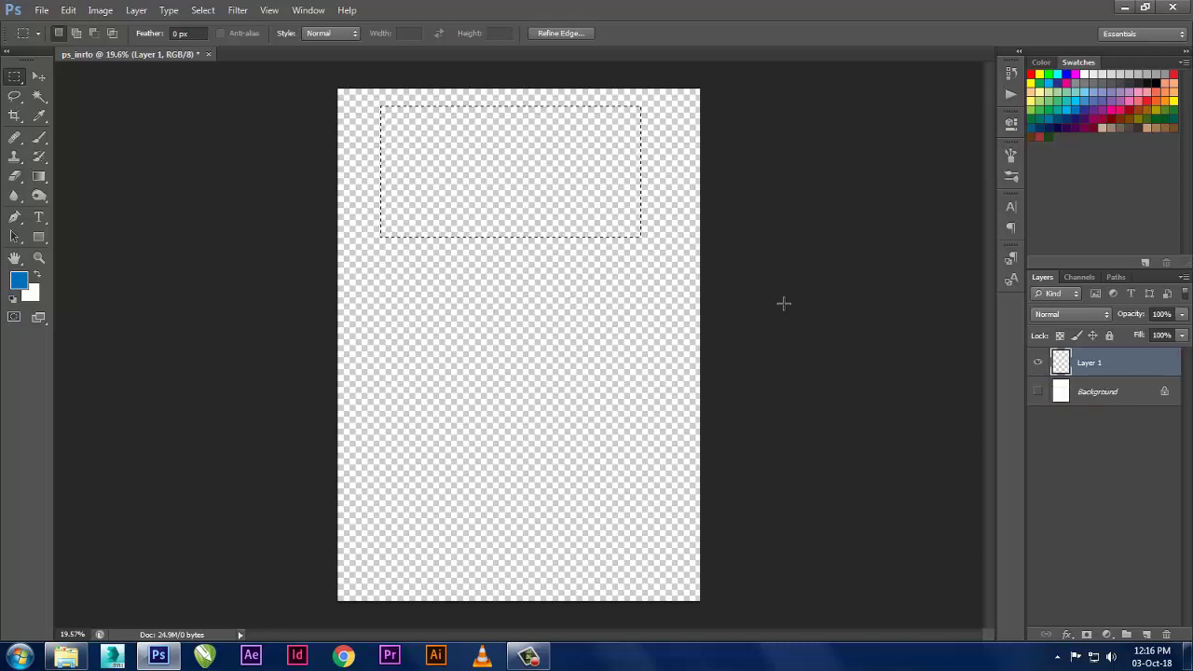
left_click(1037, 391)
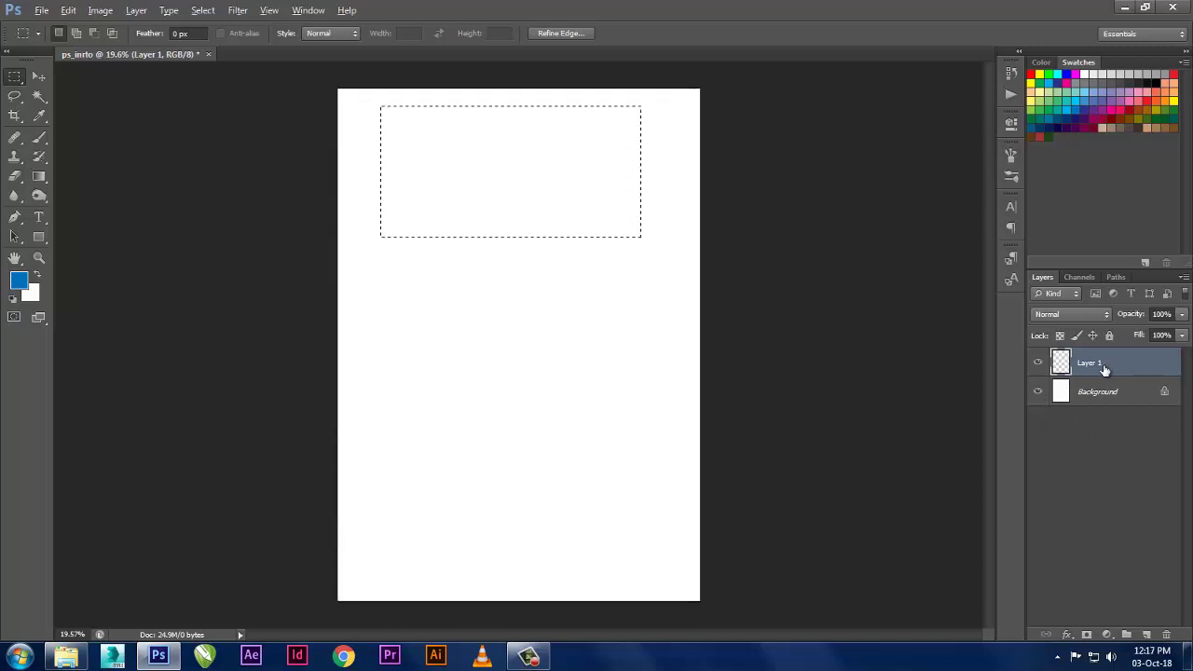
key("alt+BackSpace")
key("ctrl+d")
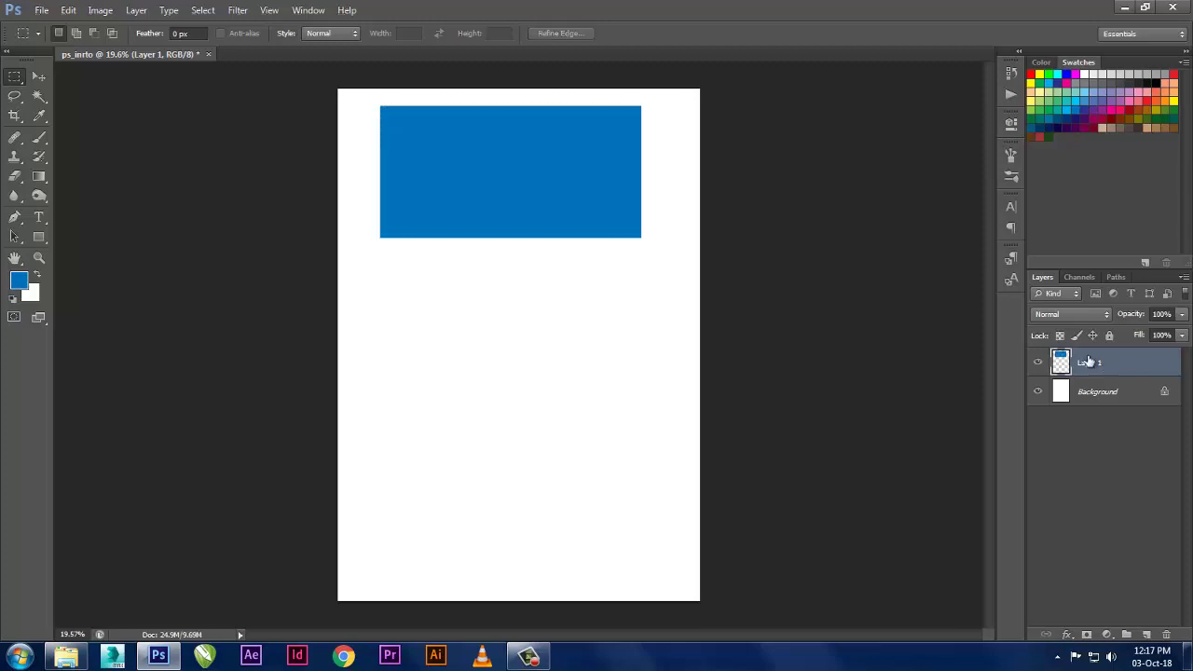
left_click(1037, 391)
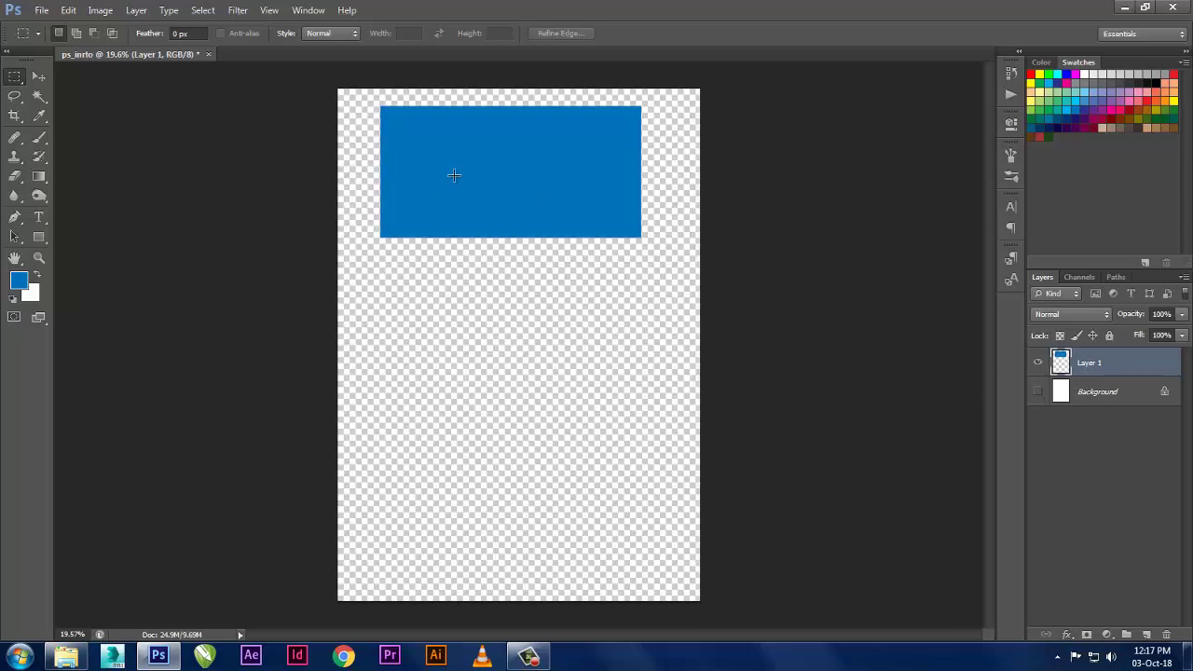
left_click(1037, 391)
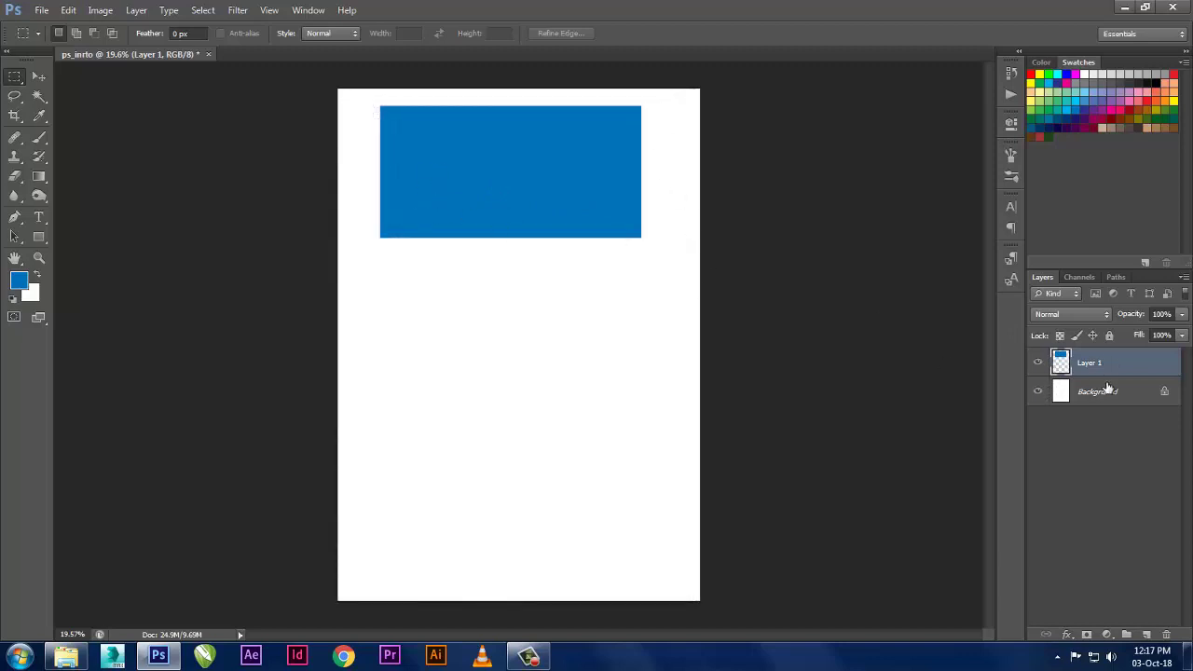
- Delete Layer 1, then practise drawing and clearing several rectangular selections
left_click(1170, 634)
left_click_drag(413, 118, 591, 178)
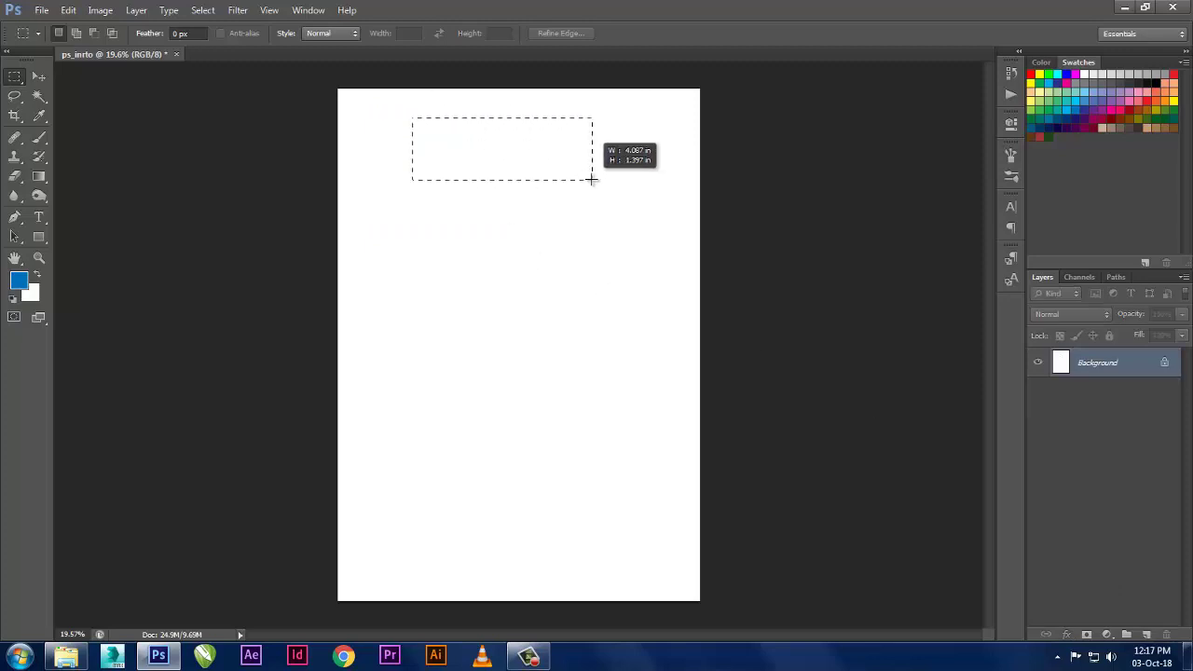
left_click_drag(394, 205, 484, 401)
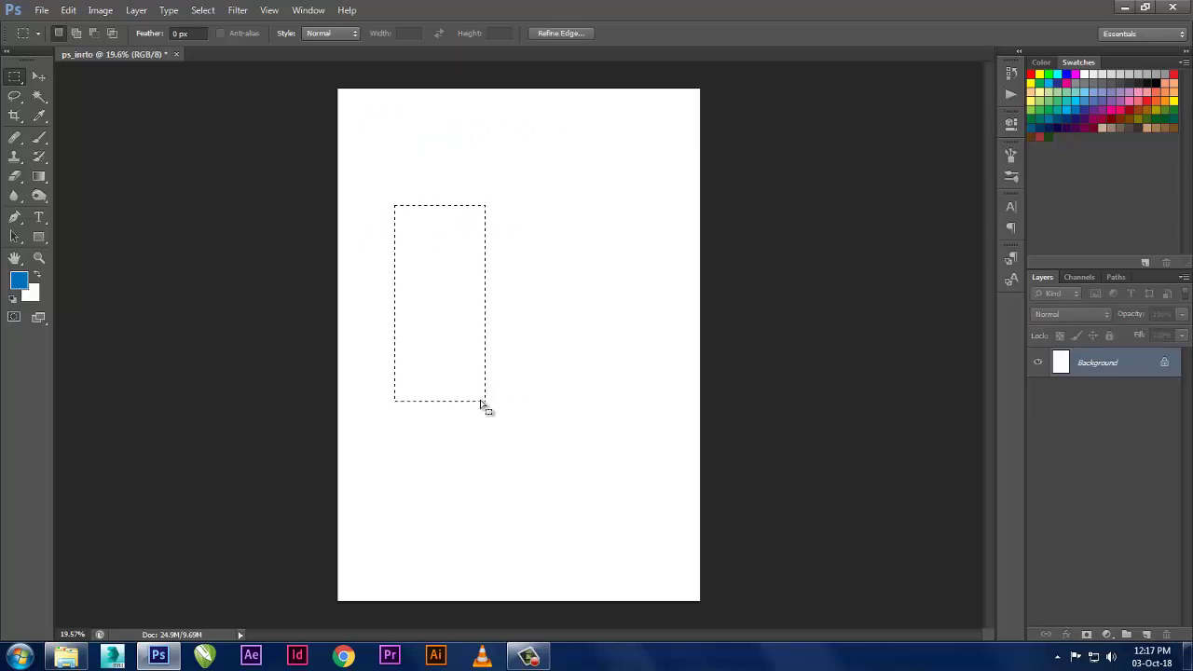
key("ctrl+d")
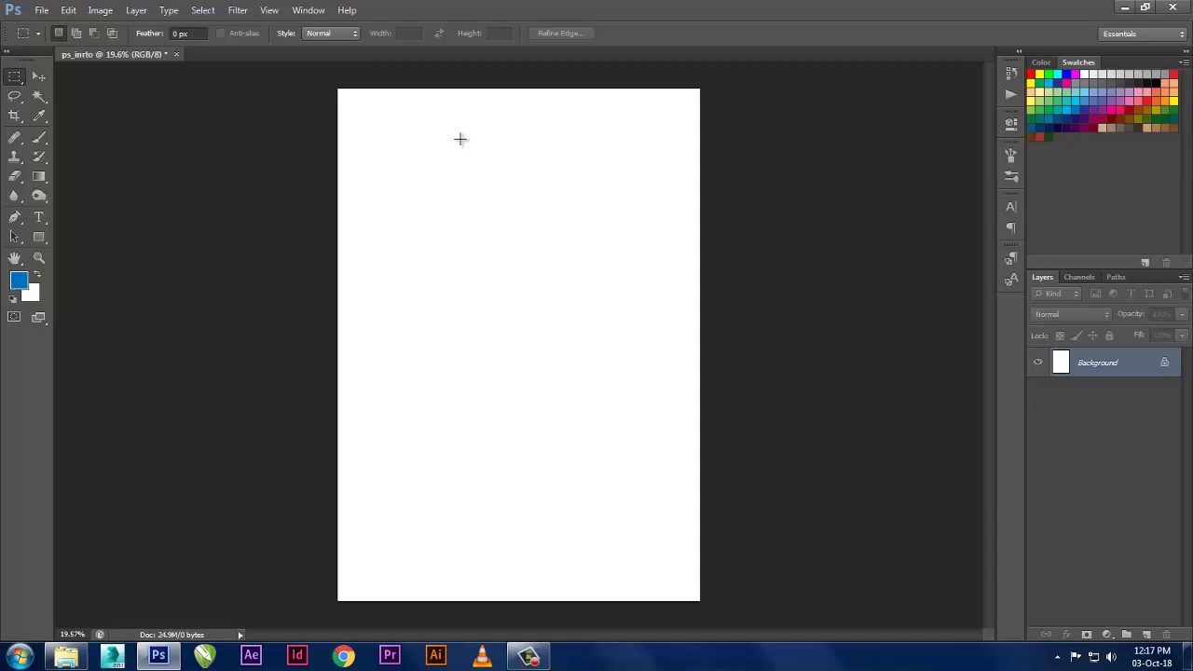
mouse_move(411, 128)
left_mouse_down()
mouse_move(596, 226)
mouse_move(741, 327)
left_mouse_up()
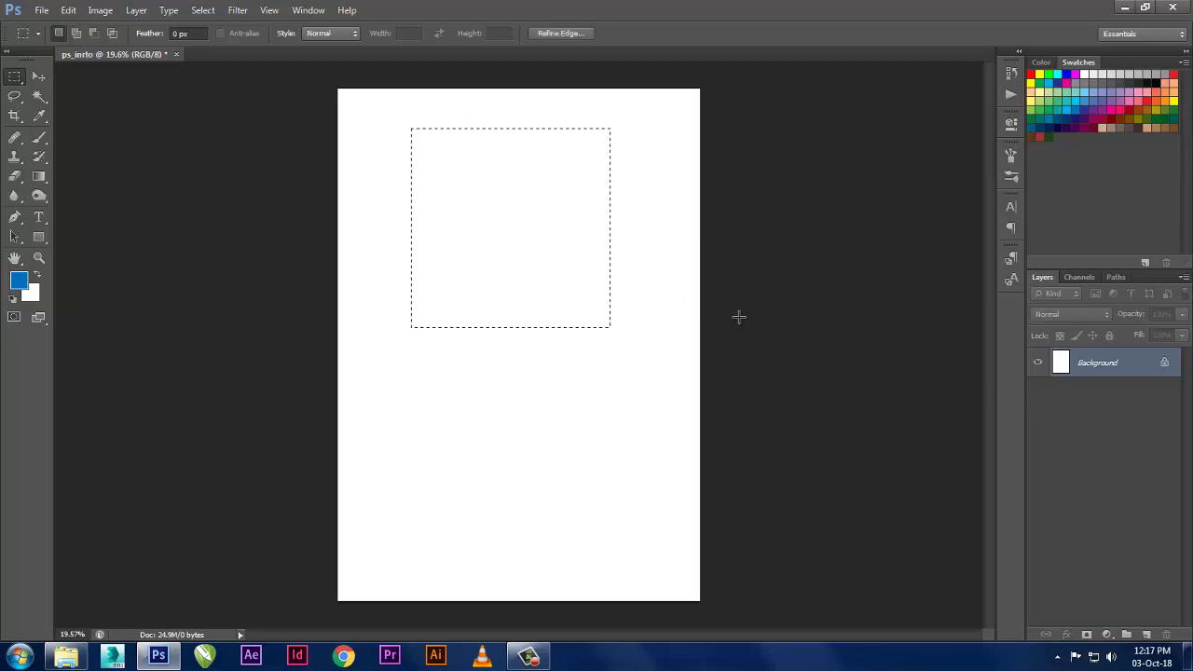
left_click(492, 225)
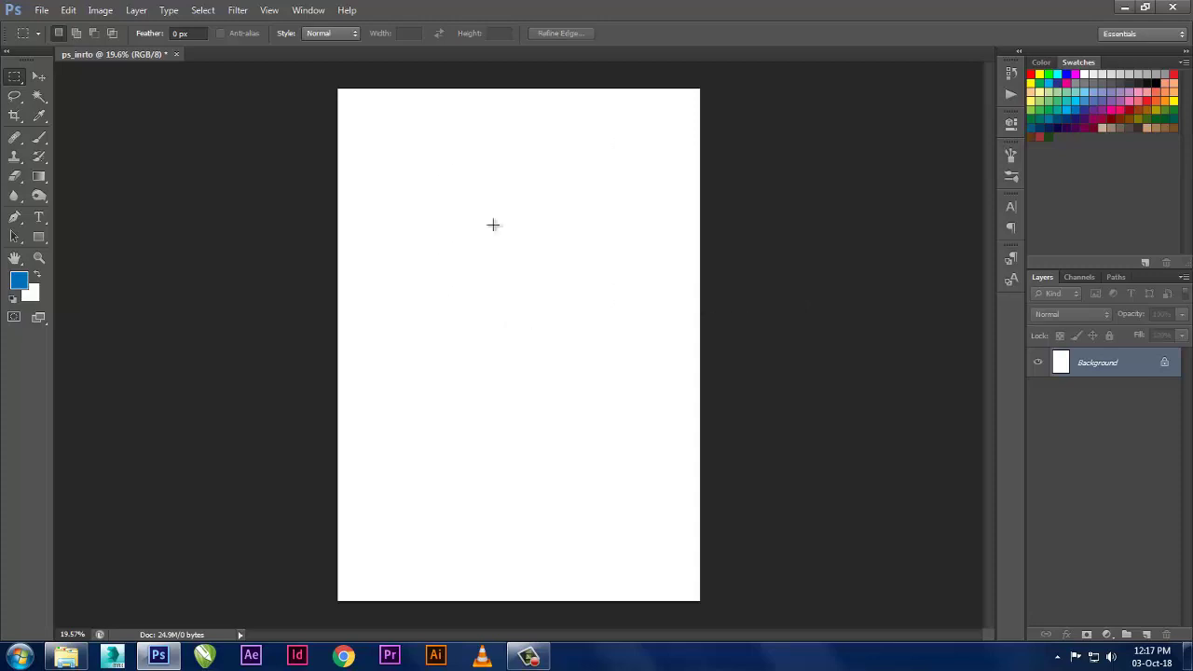
left_click_drag(390, 109, 684, 296)
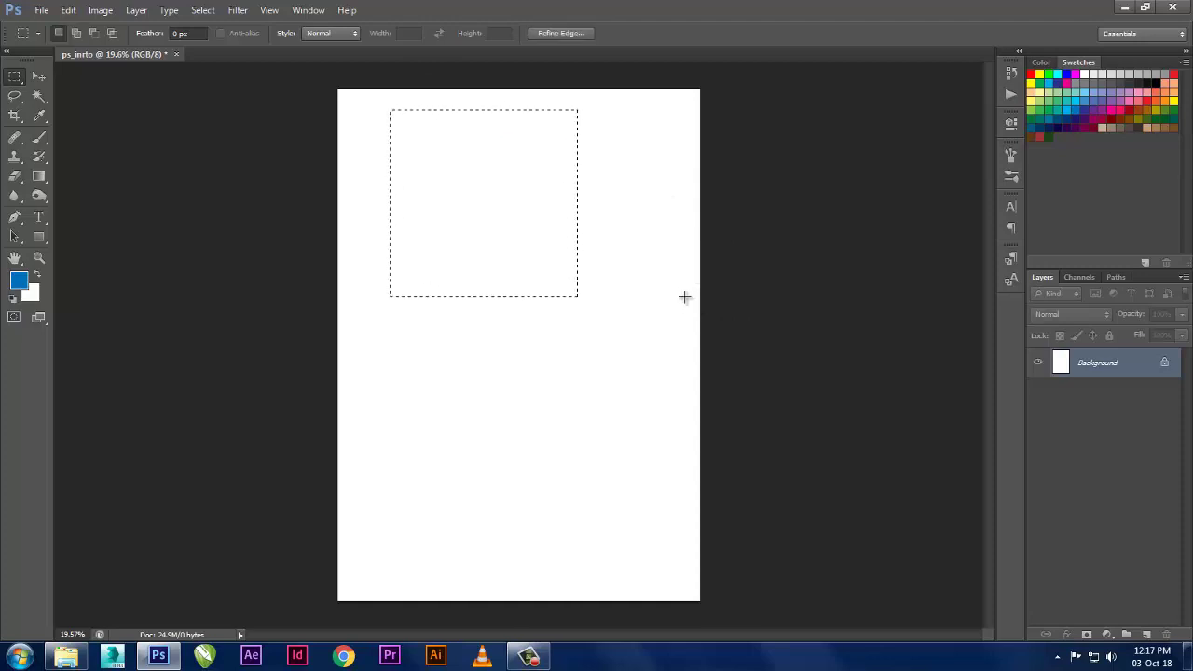
left_click(687, 303)
- Draw a square selection, fill it with blue, then reselect and remove the fill and selection
left_click_drag(423, 125, 522, 213)
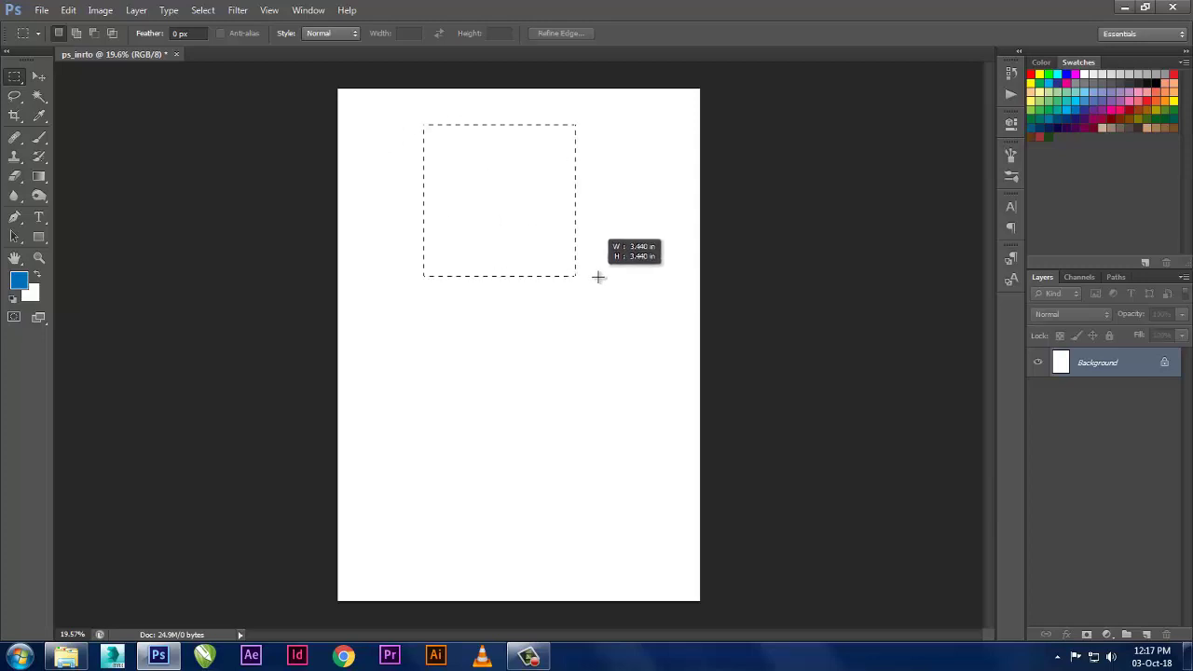
left_click_drag(521, 213, 626, 299)
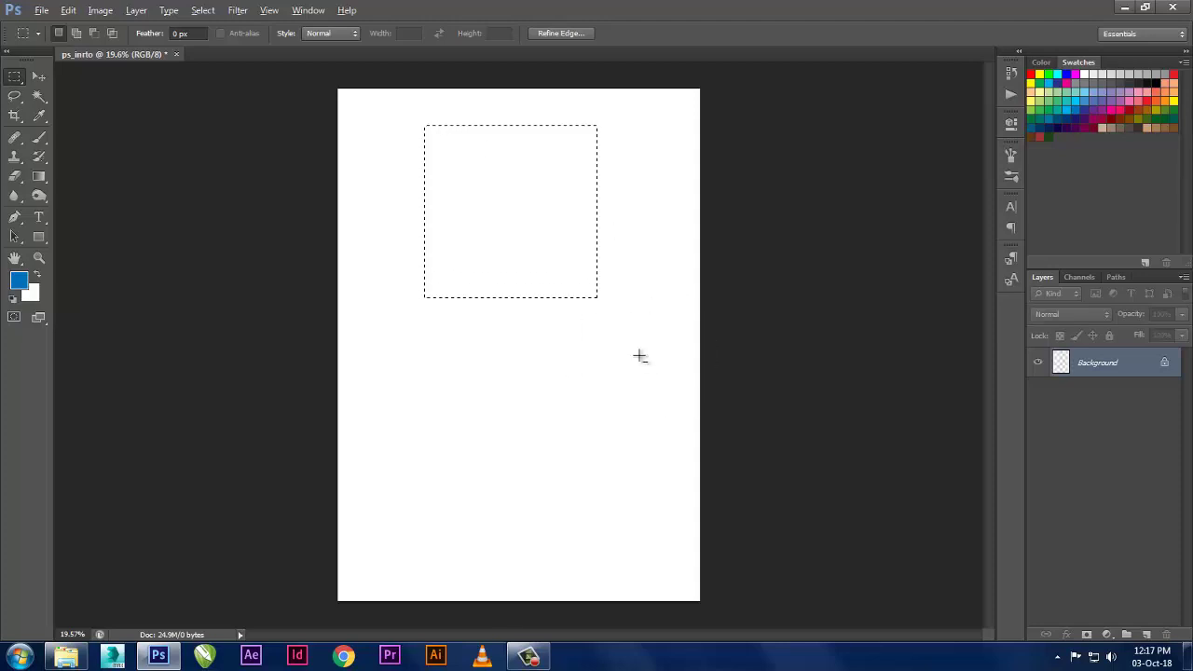
key("alt+BackSpace")
key("ctrl+d")
key("ctrl+shift+d")
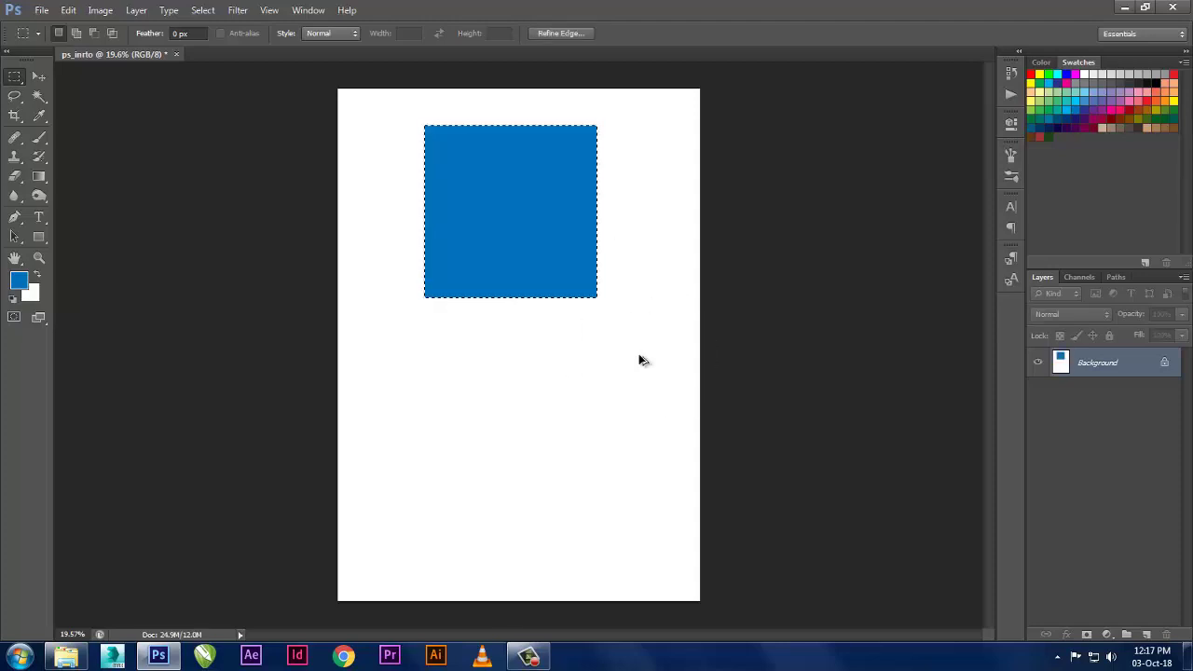
key("ctrl+BackSpace")
key("ctrl+d")
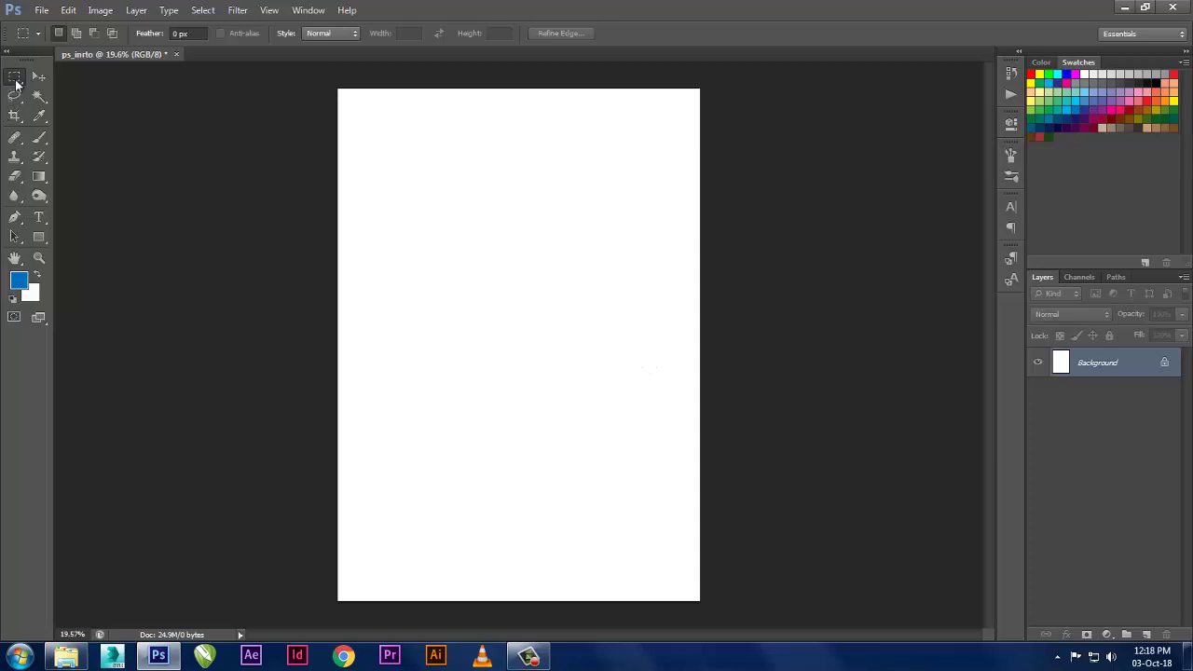
right_click(14, 77)
- Switch to the Elliptical Marquee and draw, resize and clear a couple of circular selections
left_click(56, 93)
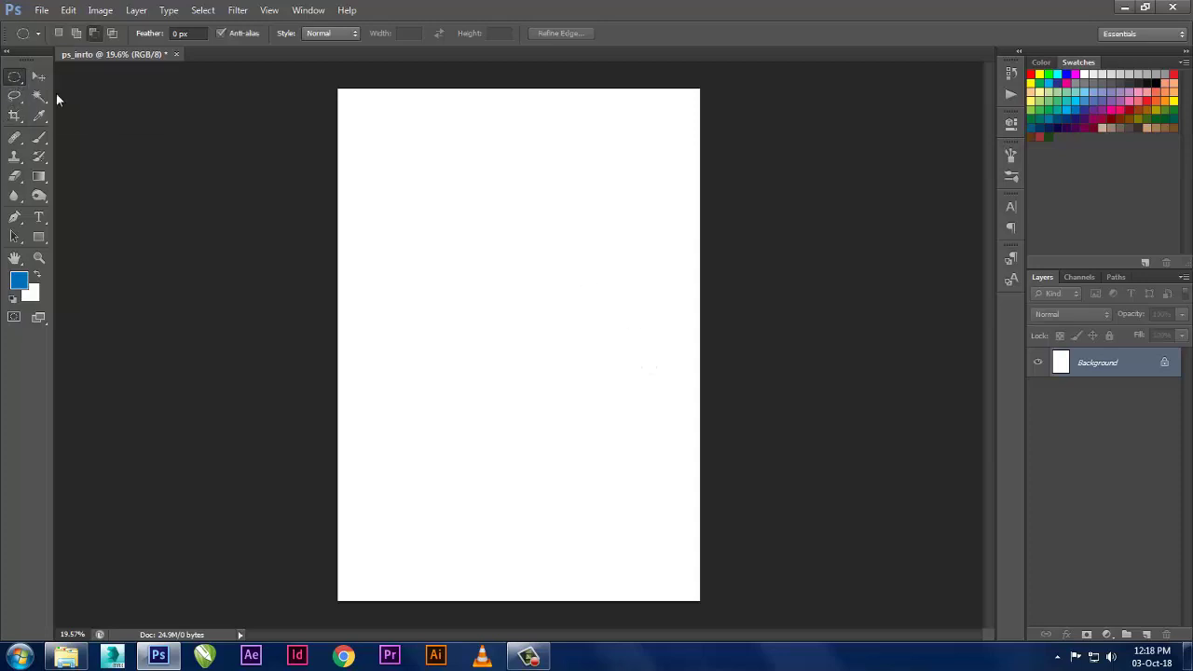
mouse_move(407, 153)
left_mouse_down()
mouse_move(646, 286)
mouse_move(535, 434)
mouse_move(569, 403)
mouse_move(564, 330)
mouse_move(633, 419)
mouse_move(596, 398)
left_mouse_up()
key("alt")
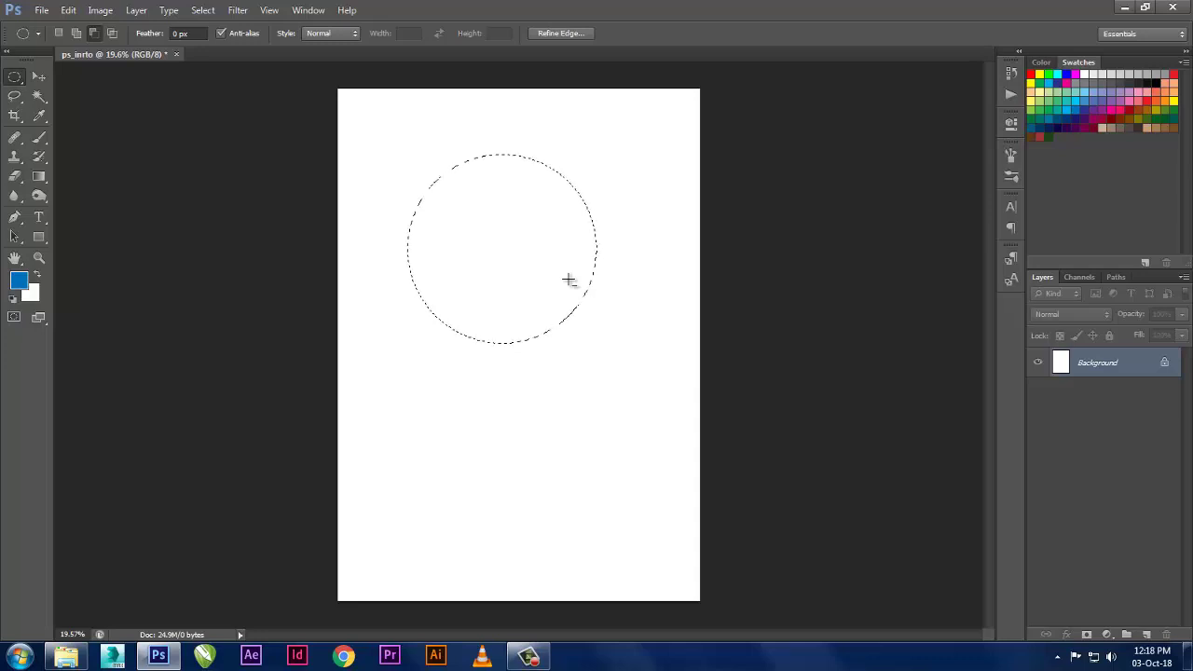
key("ctrl+d")
left_click_drag(389, 155, 646, 284)
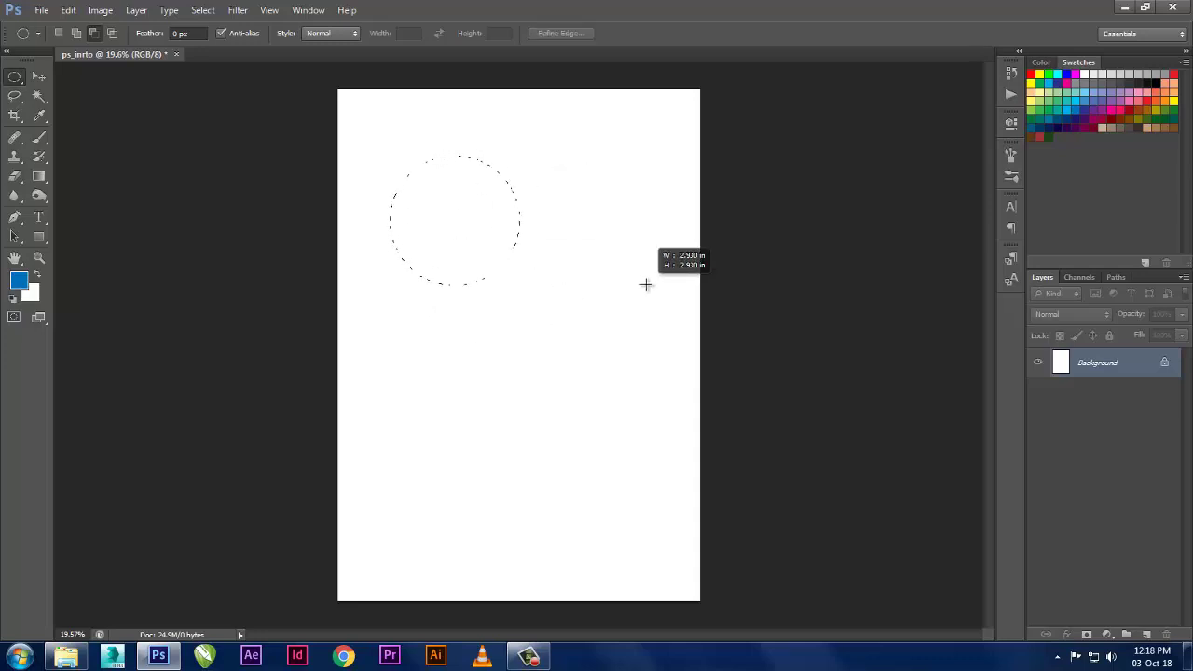
left_click_drag(646, 284, 725, 336)
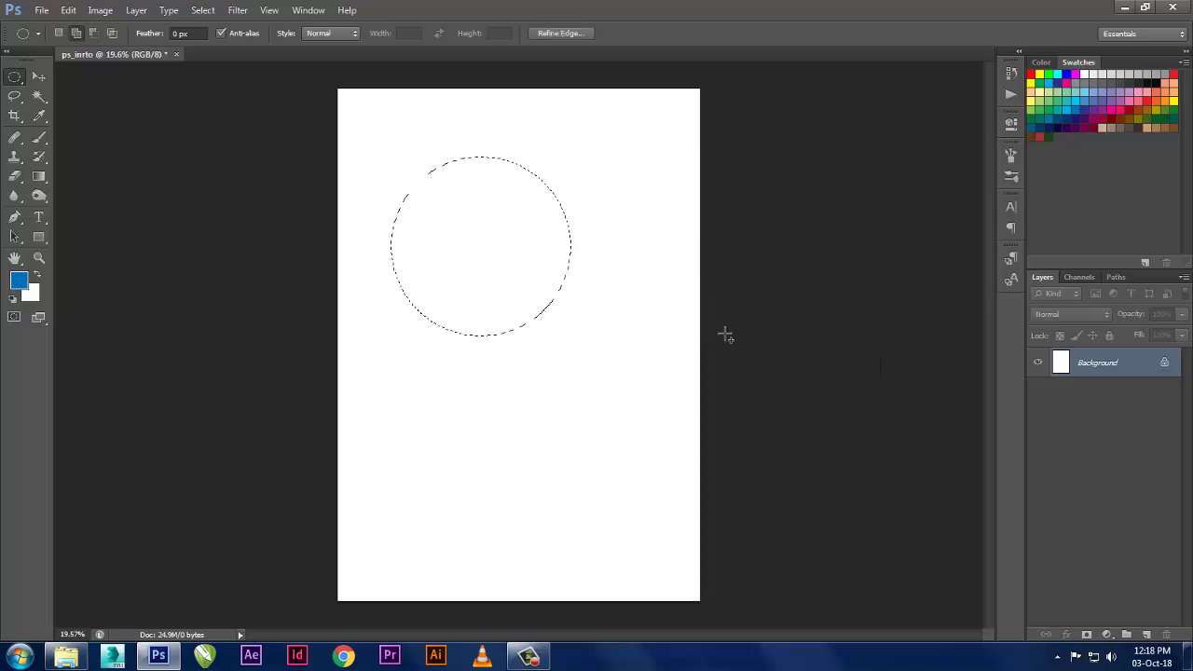
key("ctrl+d")
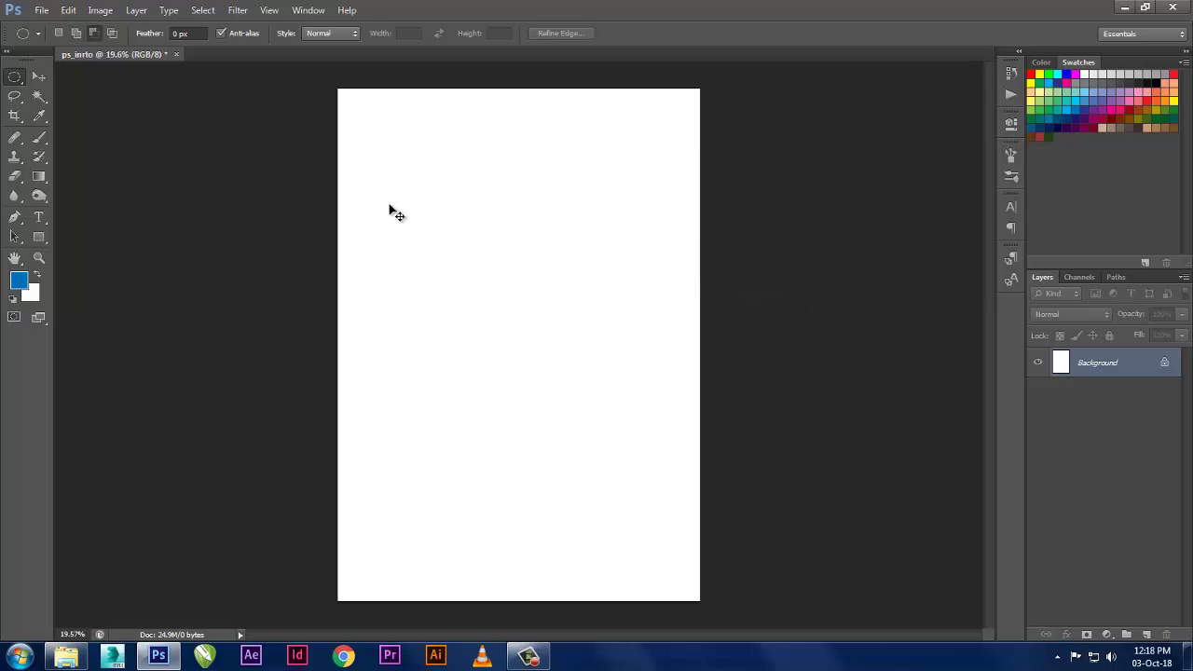
right_click(17, 77)
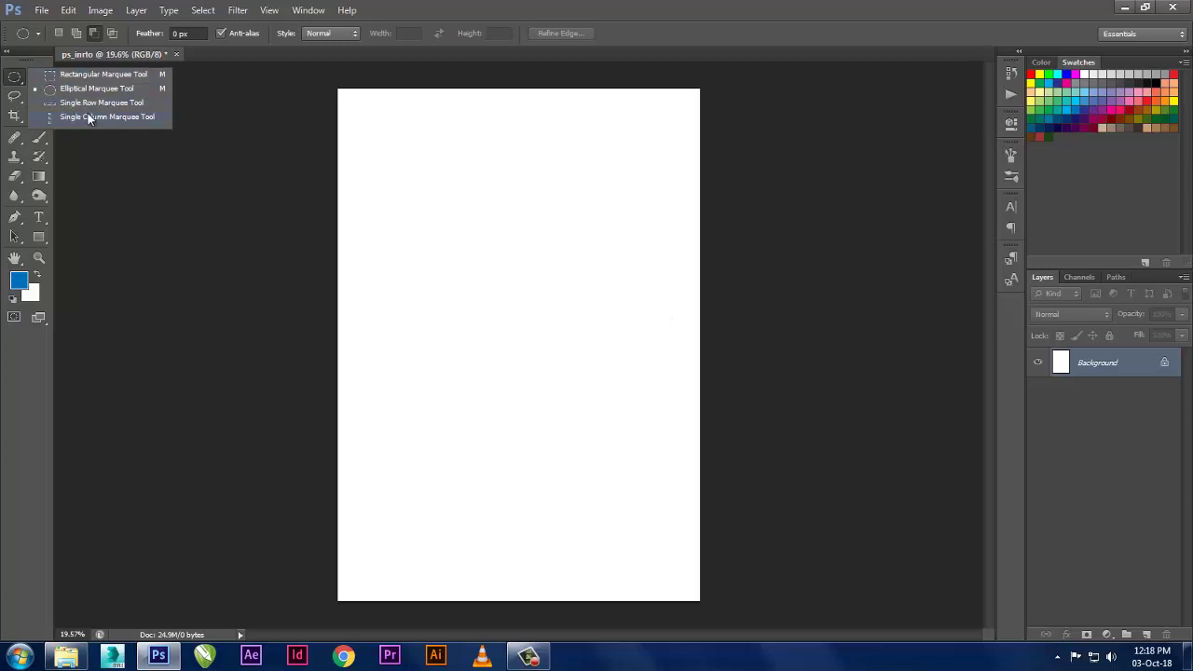
- Select a one-pixel row near the page top with Single Row Marquee and fill it blue
left_click(89, 105)
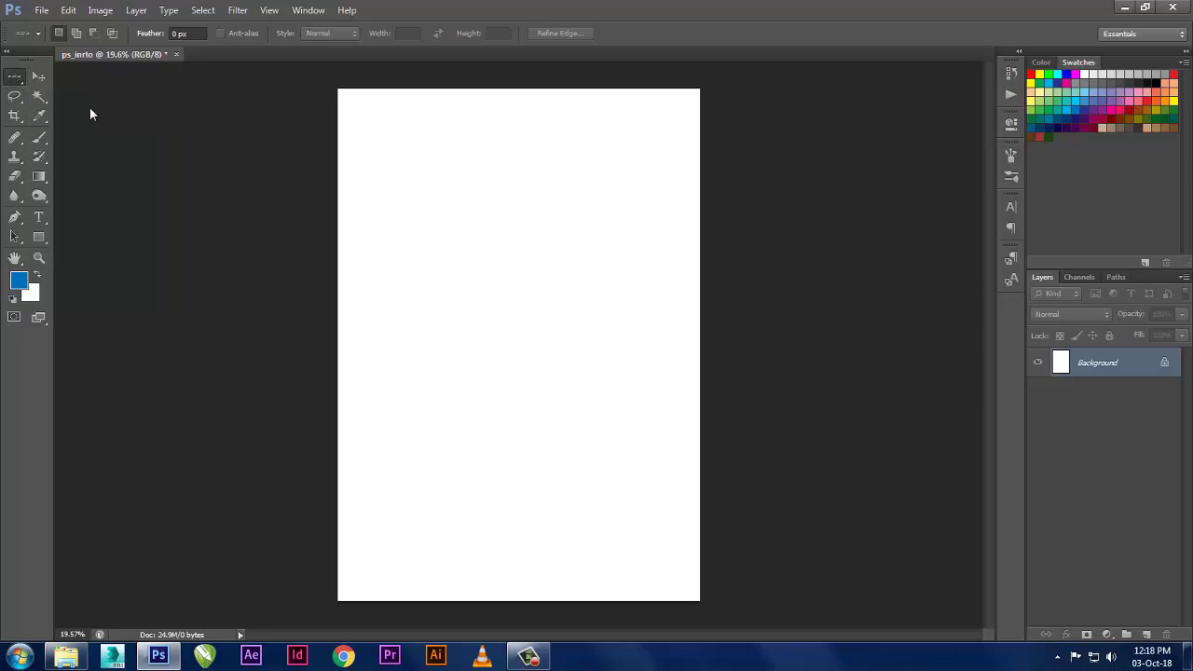
left_click(404, 142)
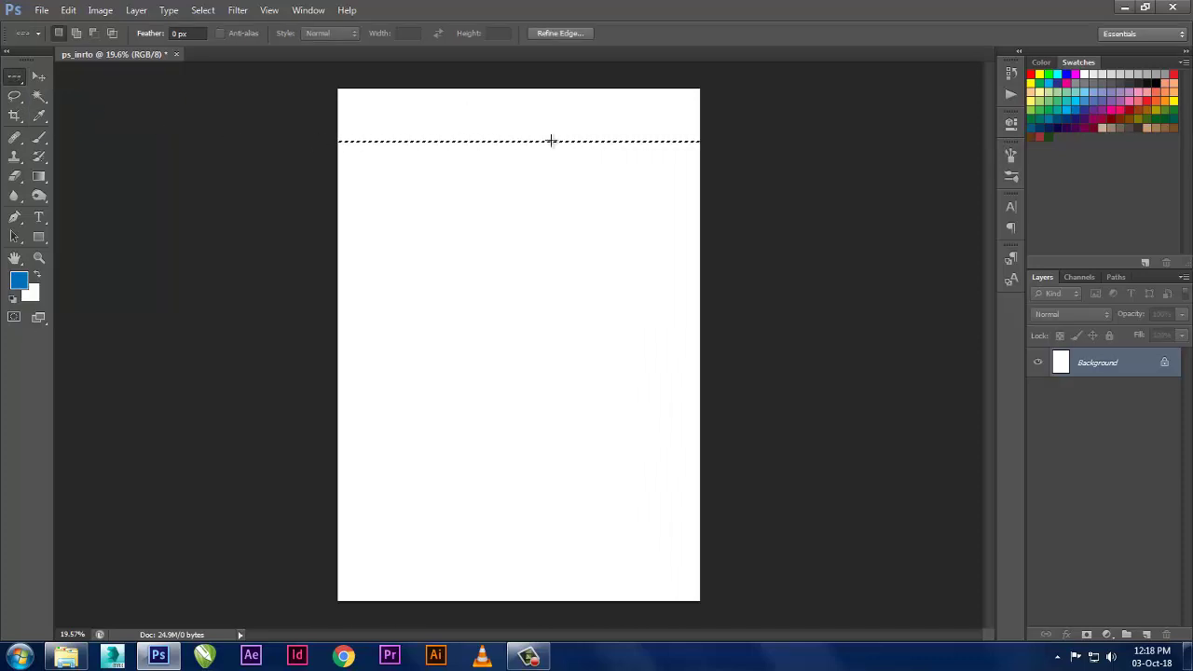
key("BackSpace")
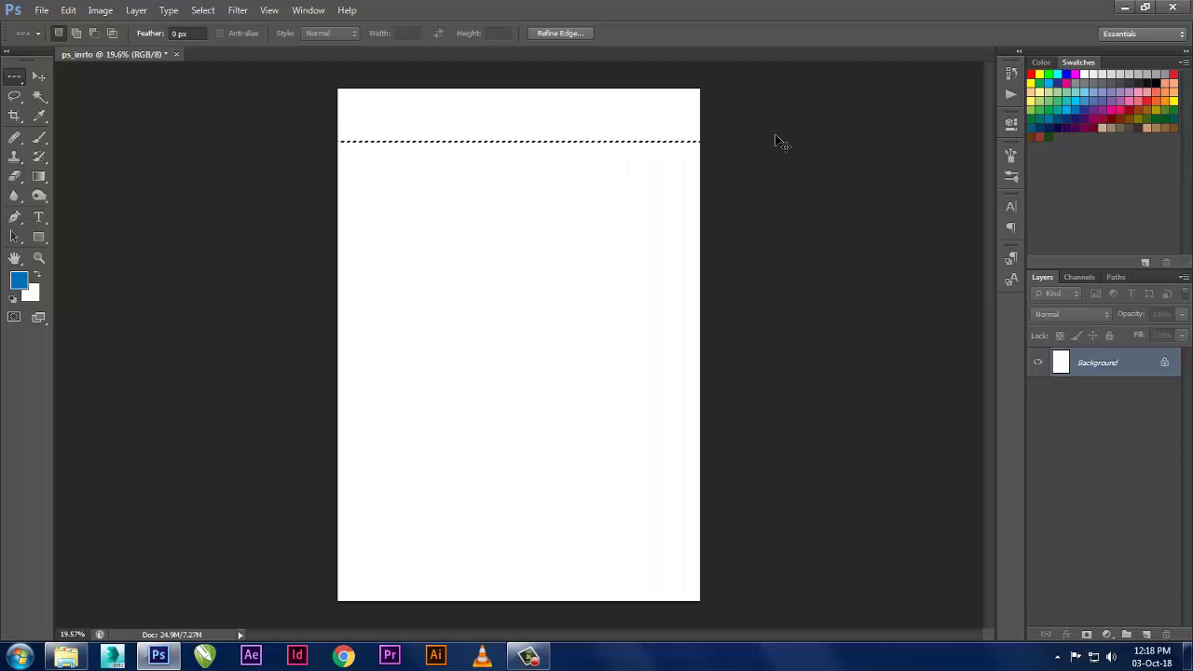
key("ctrl+d")
- Zoom in to inspect the blue one-pixel line, then zoom back out to the page
scroll(567, 146, "up", 10)
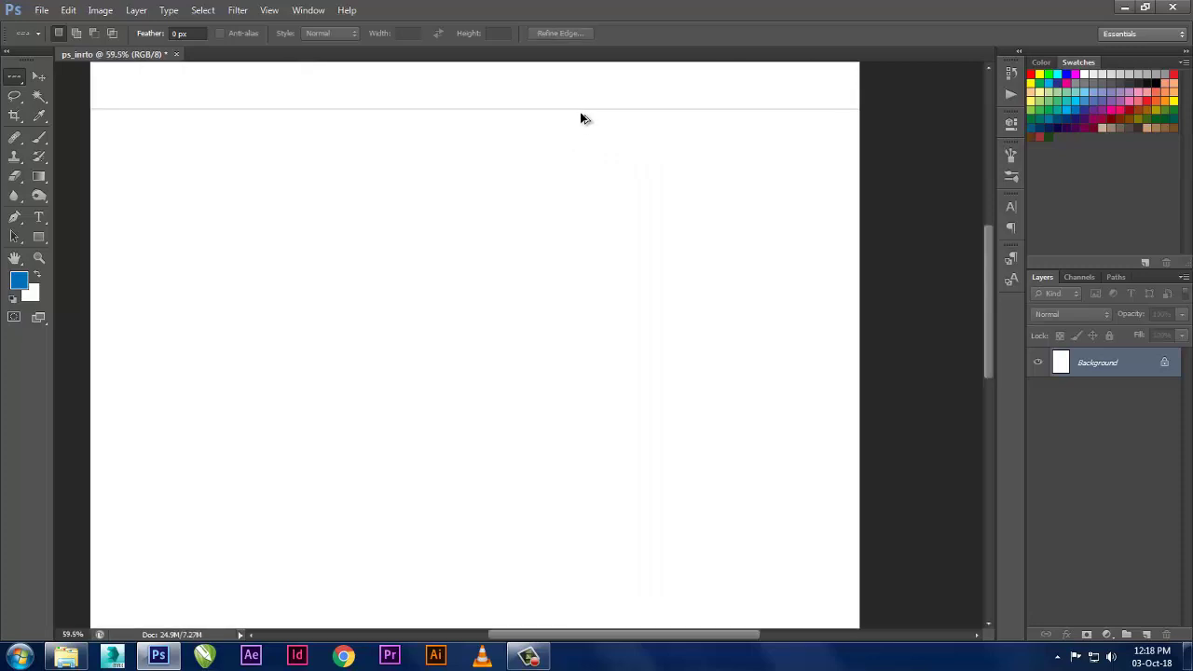
scroll(603, 228, "up", 3)
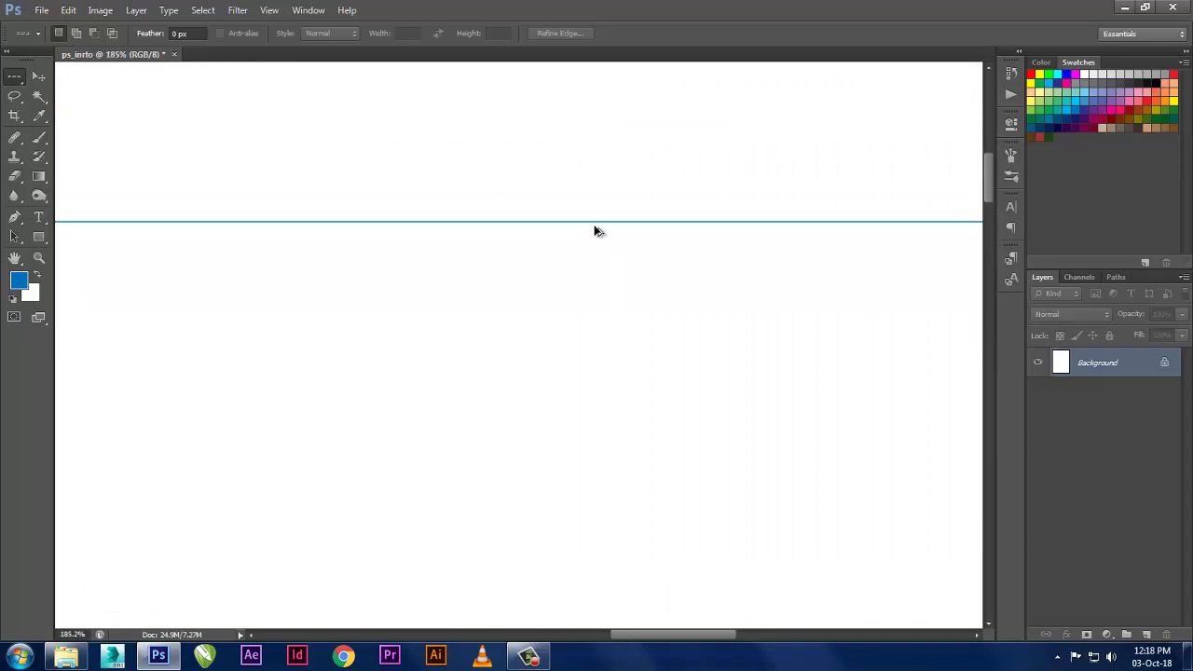
scroll(593, 231, "down", 3)
scroll(592, 231, "down", 7)
scroll(590, 231, "down", 1)
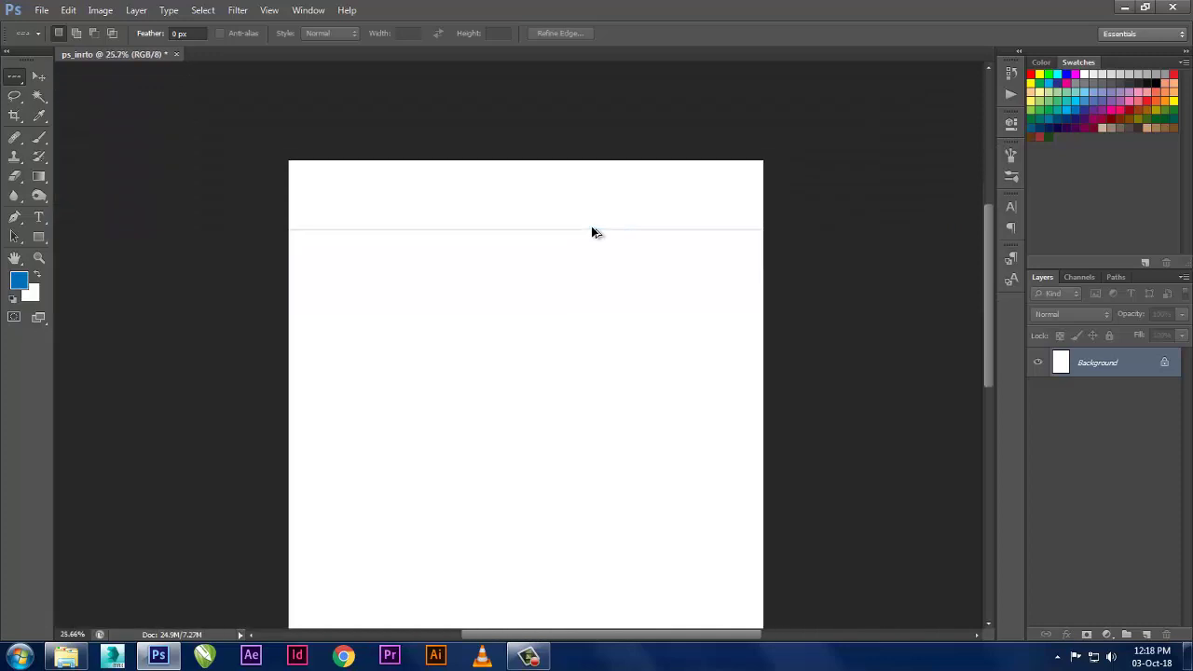
left_click(590, 228)
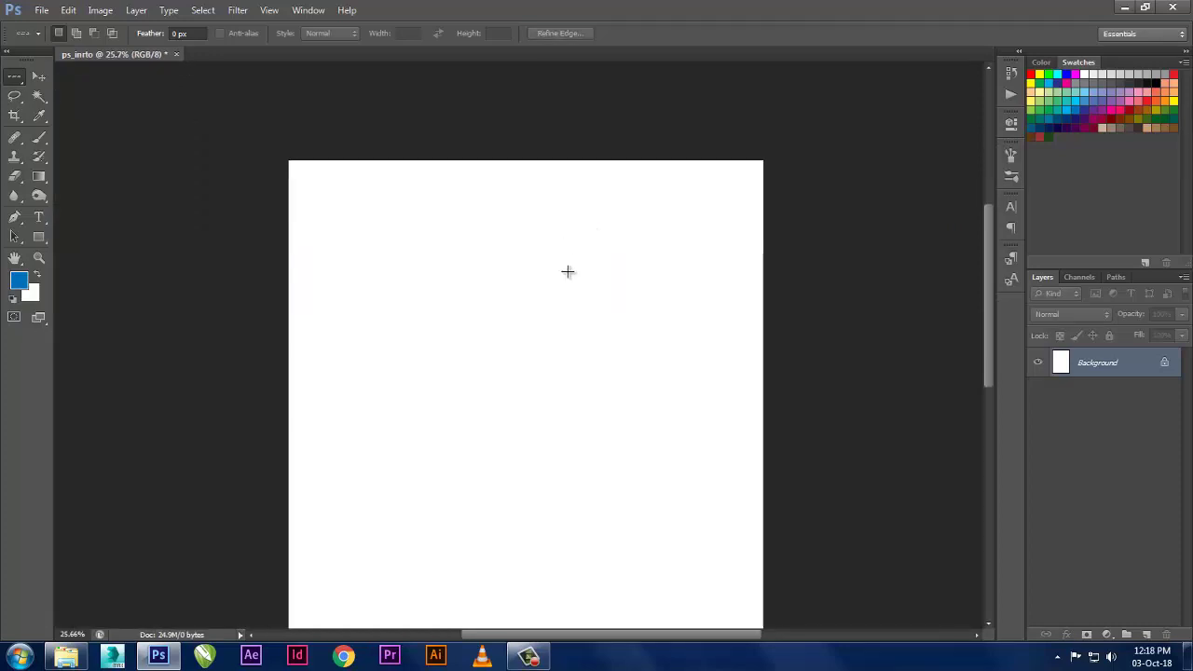
scroll(722, 410, "down", 1)
scroll(623, 304, "down", 1)
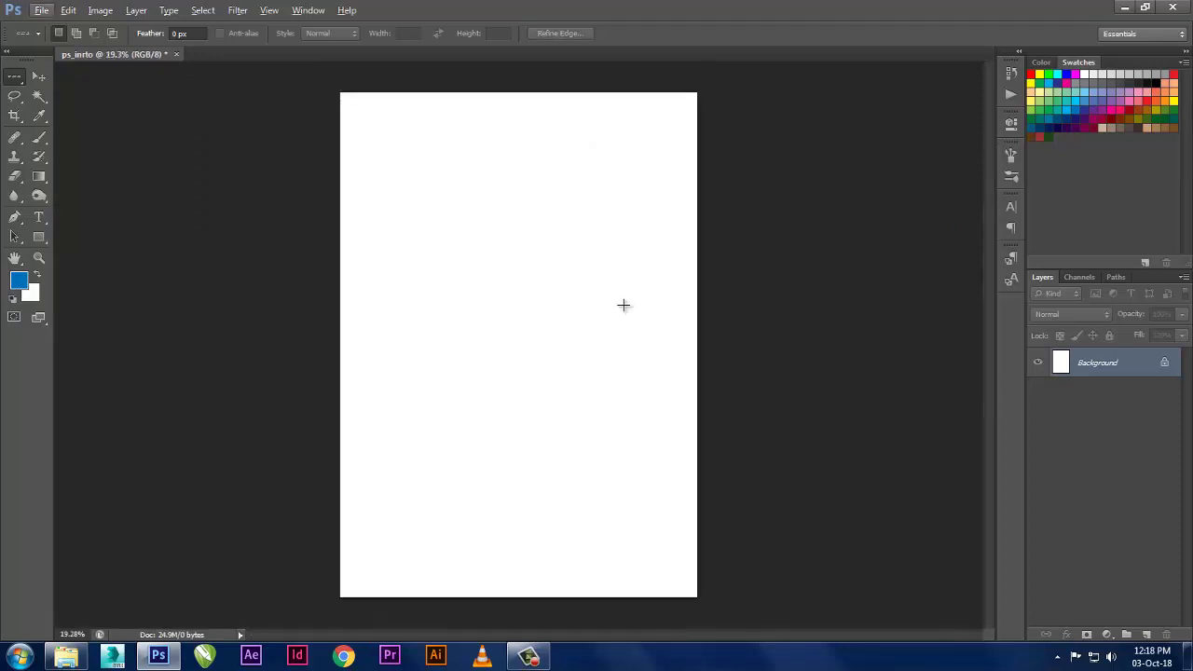
right_click(13, 82)
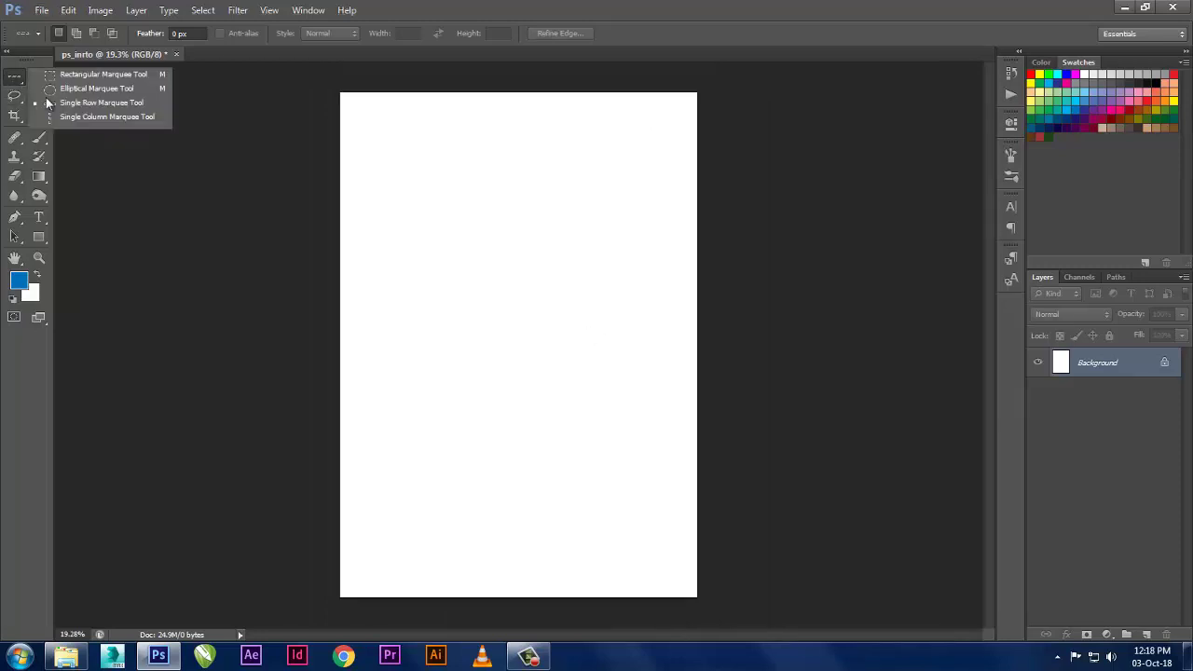
left_click(63, 119)
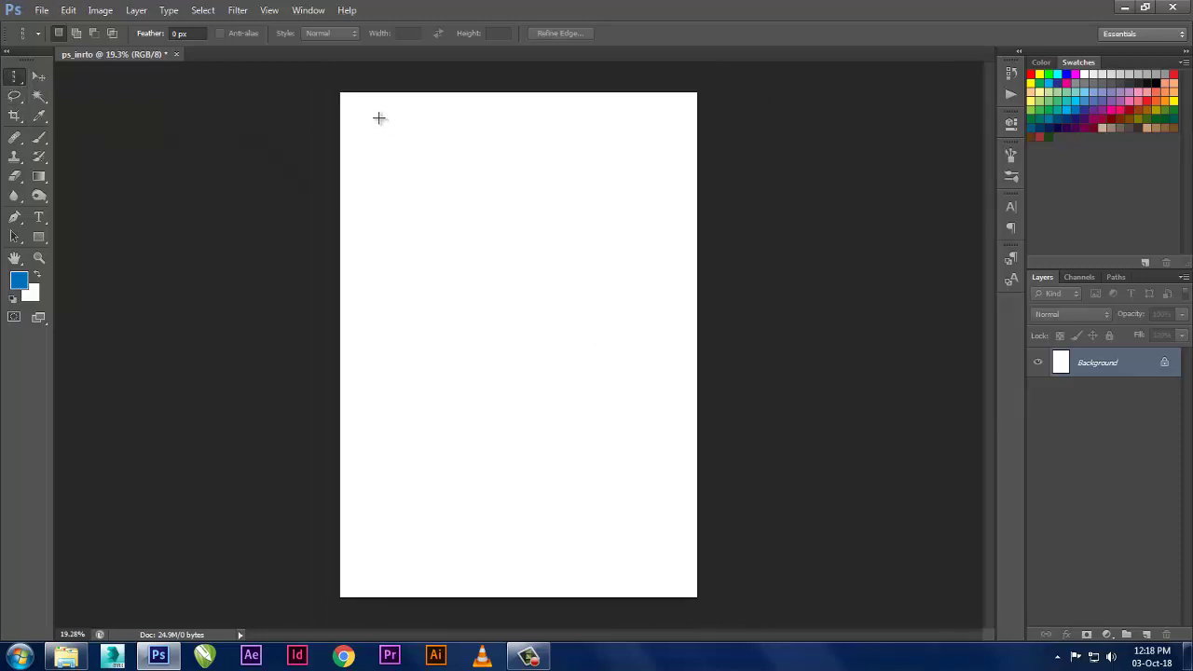
left_click(378, 118)
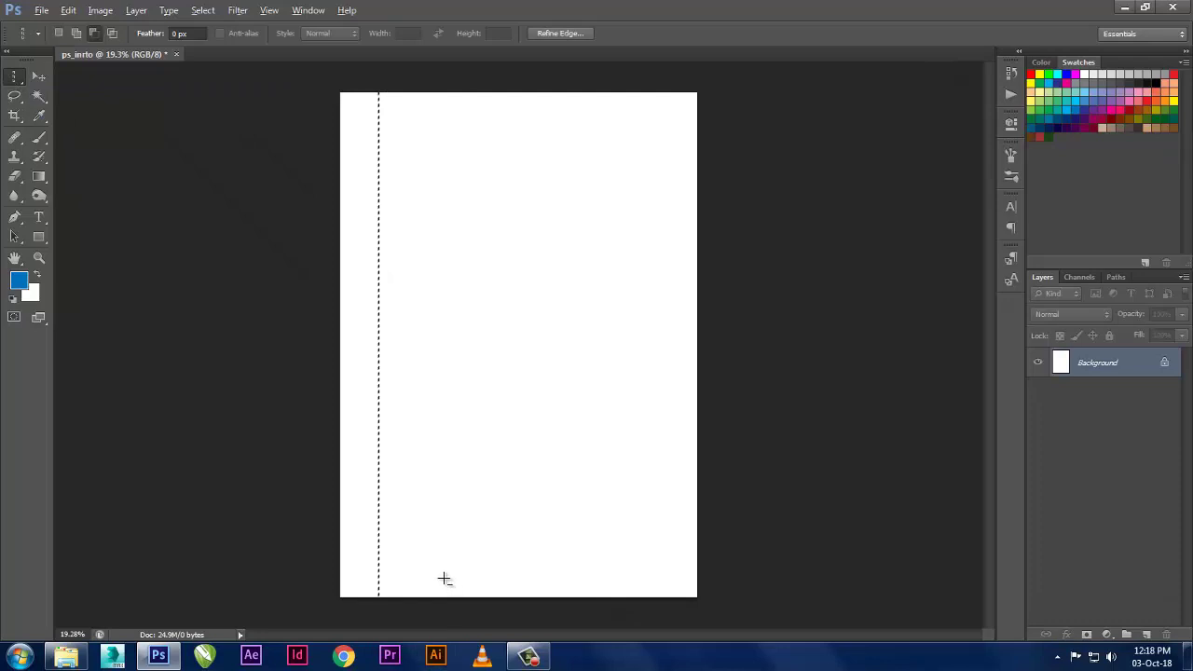
key("ctrl+d")
scroll(315, 308, "up", 3)
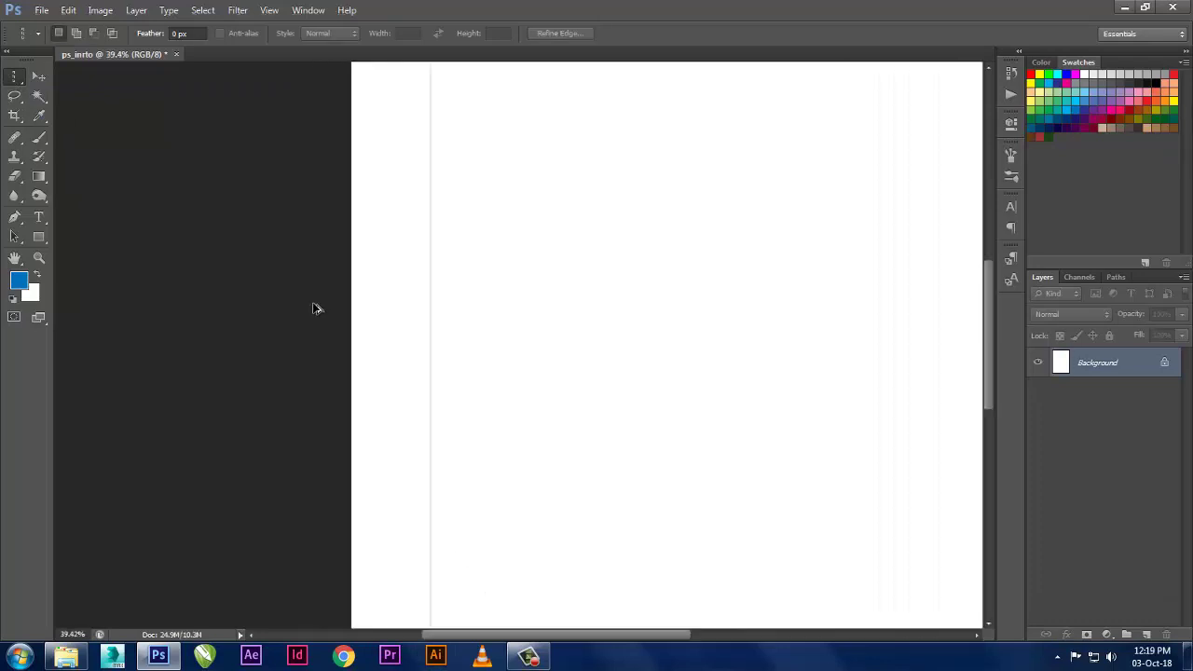
scroll(453, 298, "up", 2)
scroll(453, 300, "up", 2)
scroll(456, 302, "up", 2)
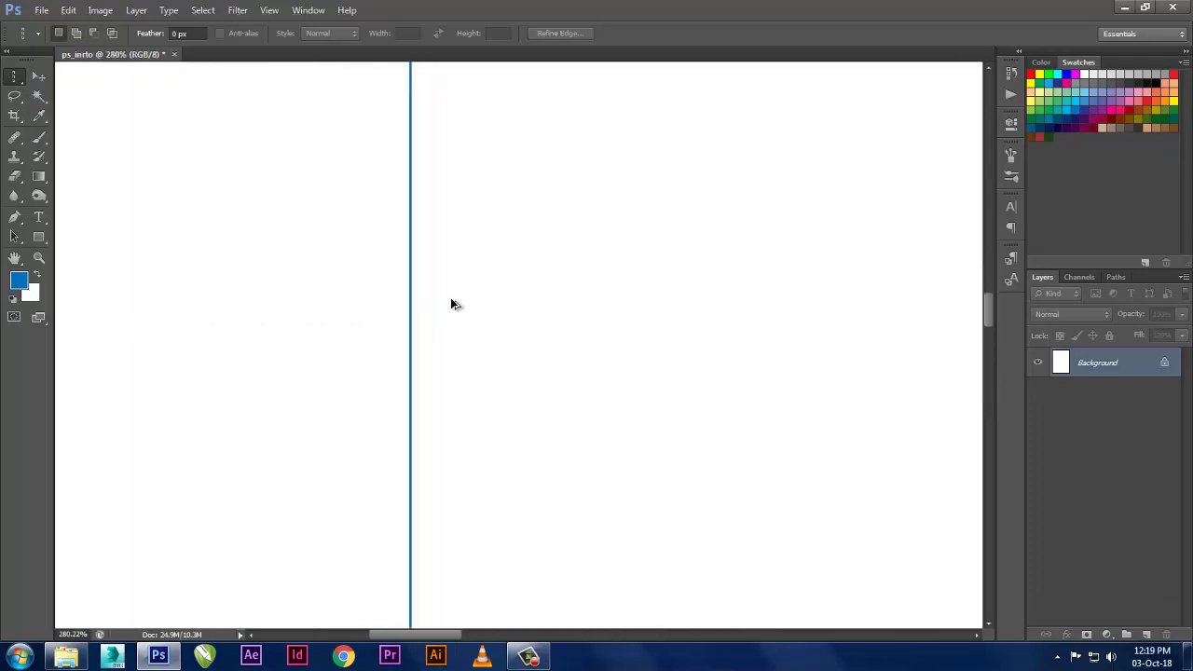
scroll(454, 304, "down", 2)
scroll(453, 304, "down", 2)
scroll(454, 304, "down", 1)
scroll(454, 303, "down", 1)
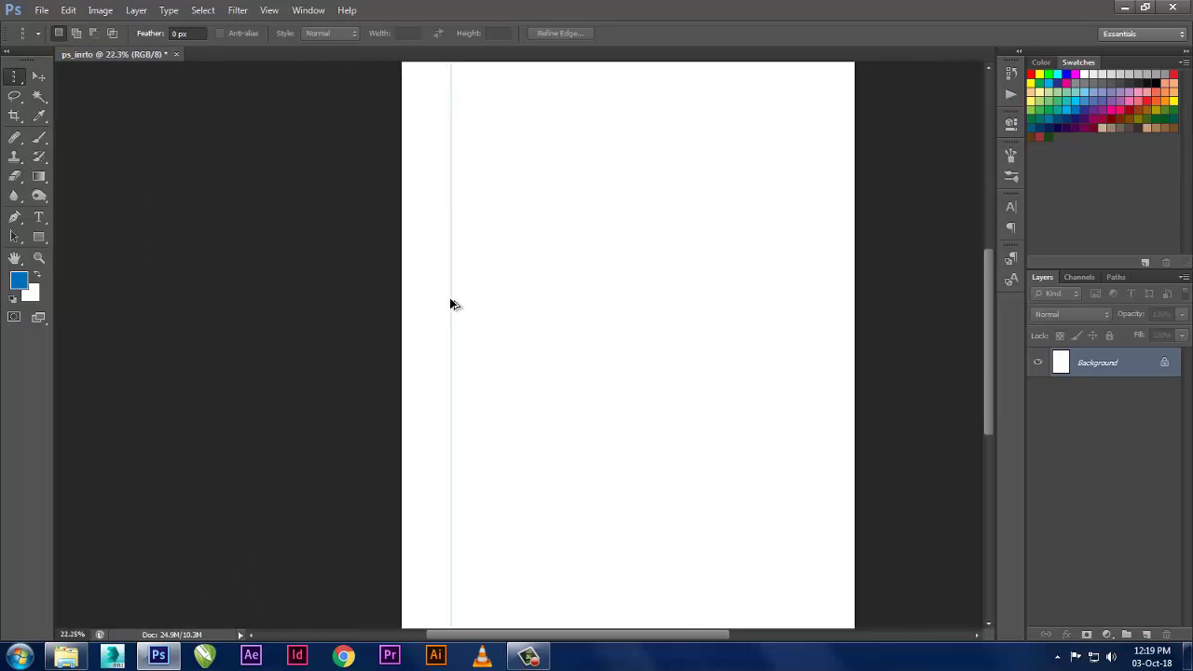
scroll(454, 304, "down", 1)
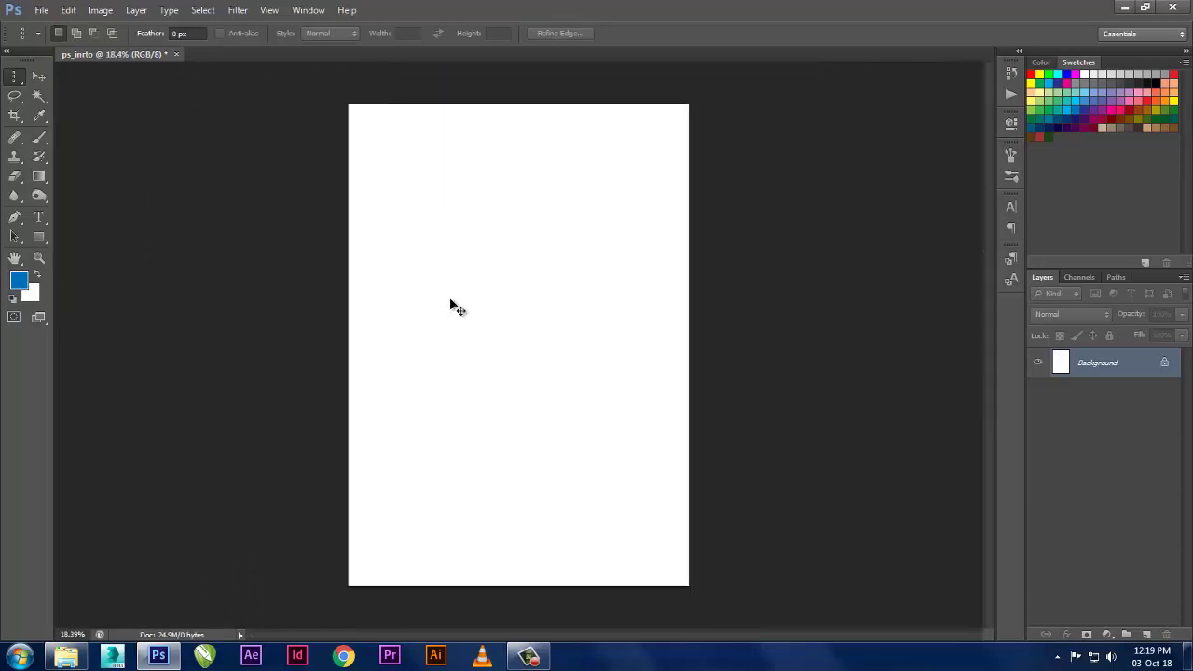
right_click(23, 81)
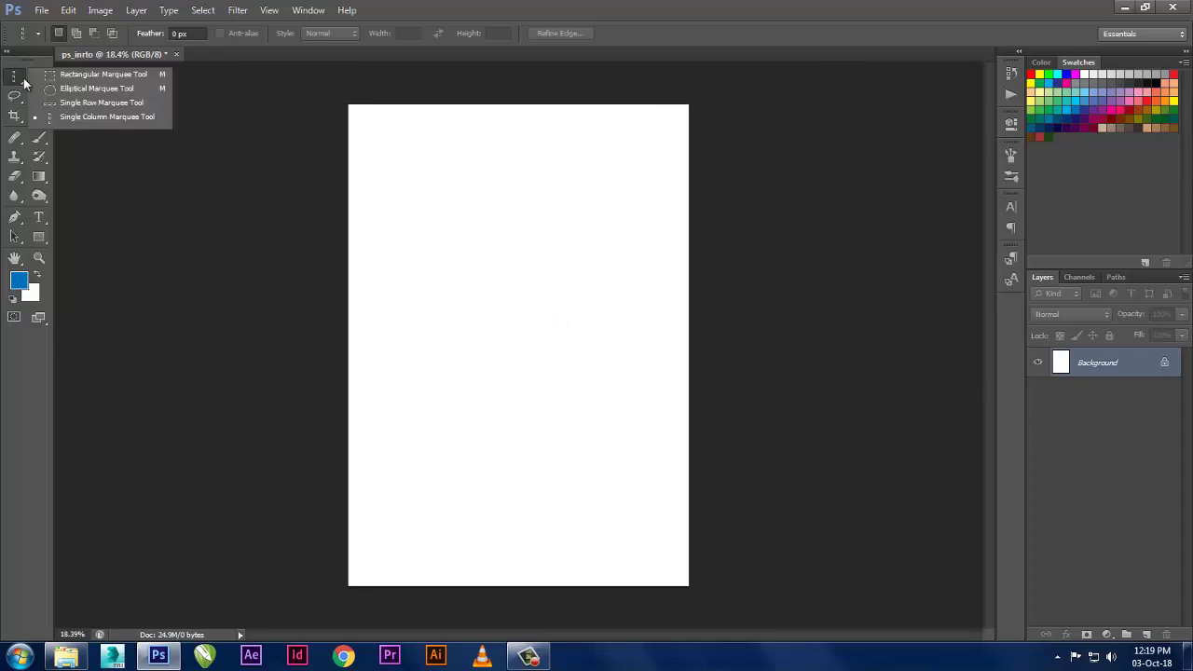
left_click(65, 78)
left_click_drag(367, 112, 364, 572)
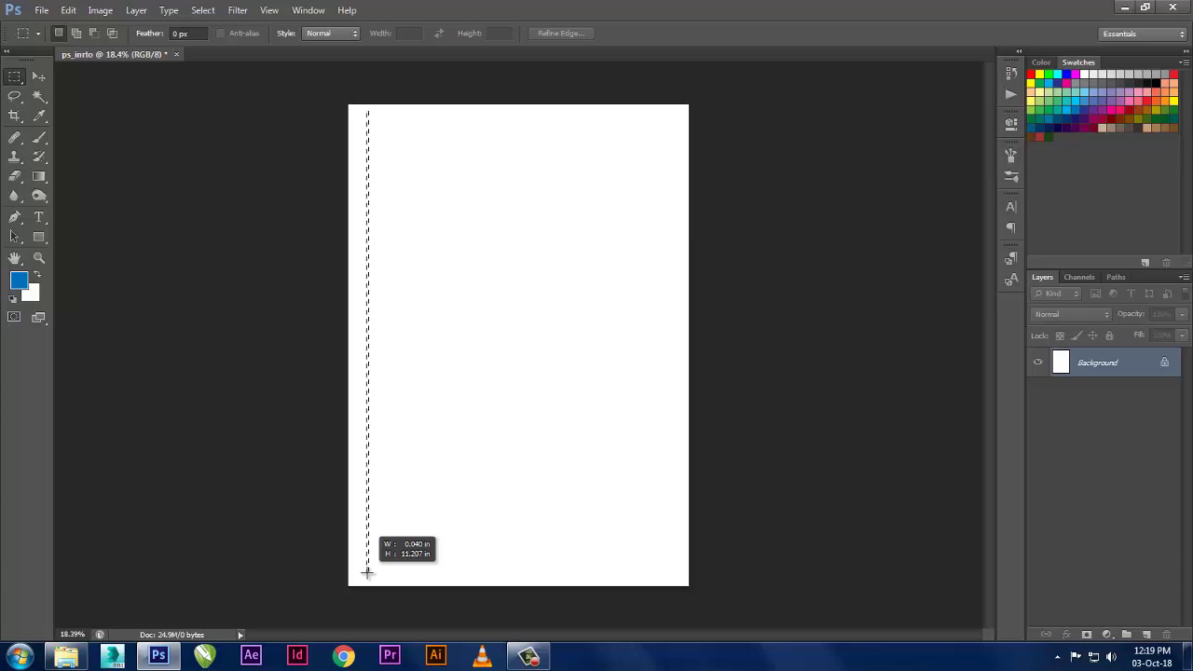
left_click_drag(366, 572, 366, 573)
key("alt+BackSpace")
key("ctrl+d")
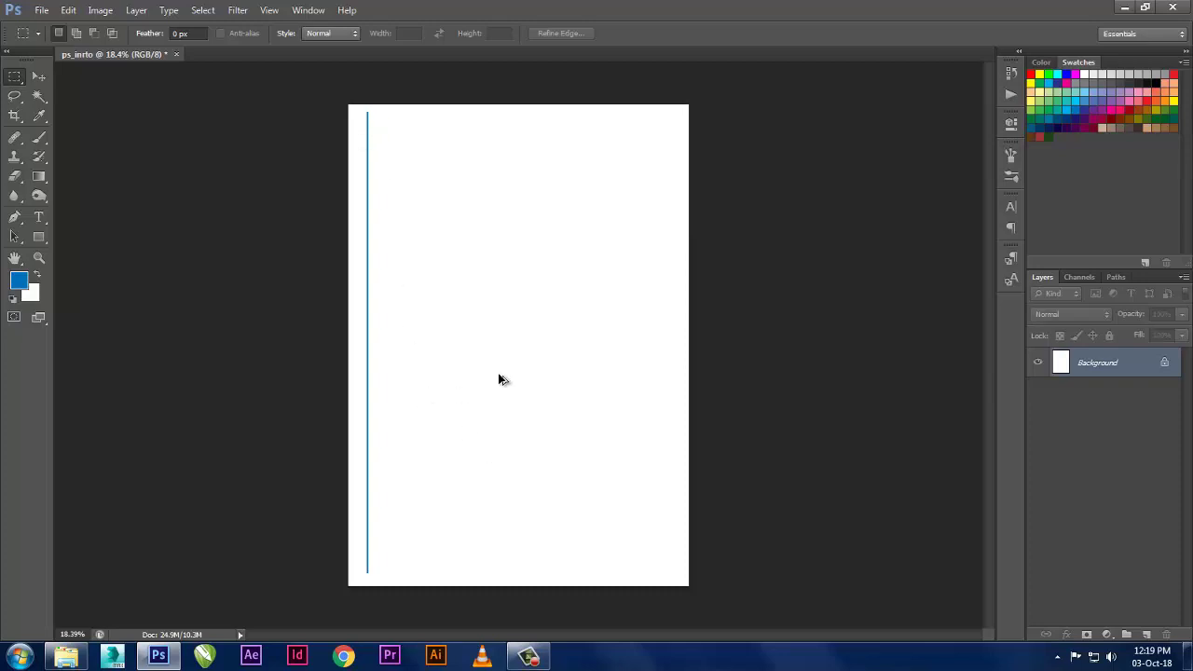
key("ctrl+alt+z")
key("ctrl+alt+z")
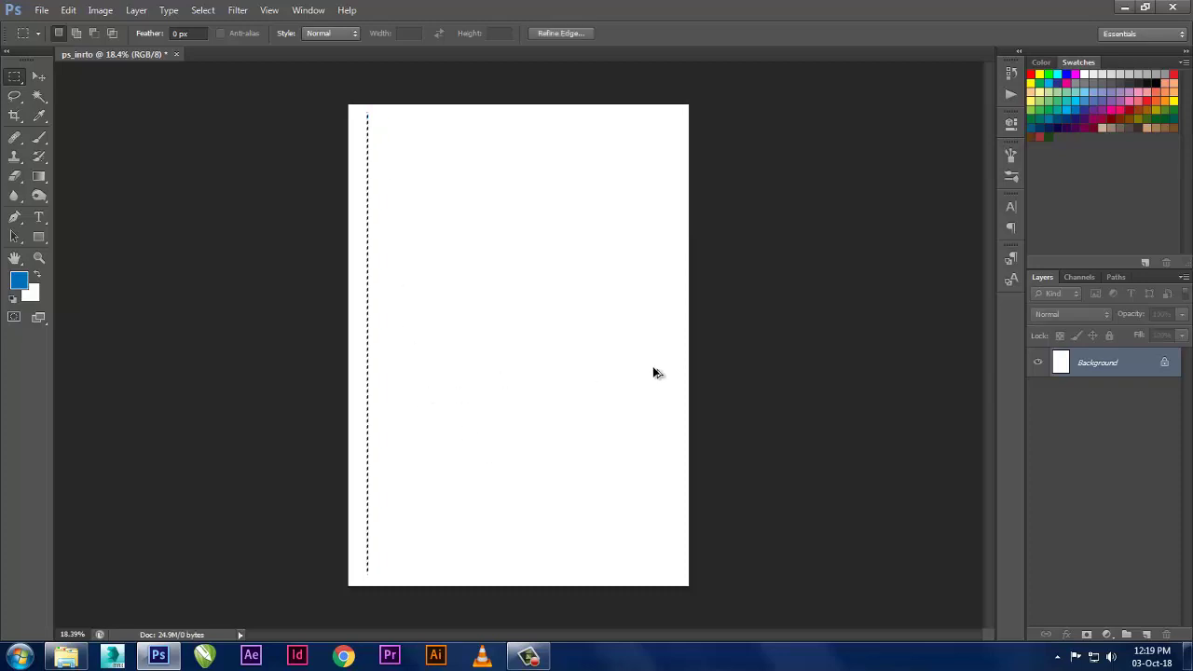
key("ctrl+d")
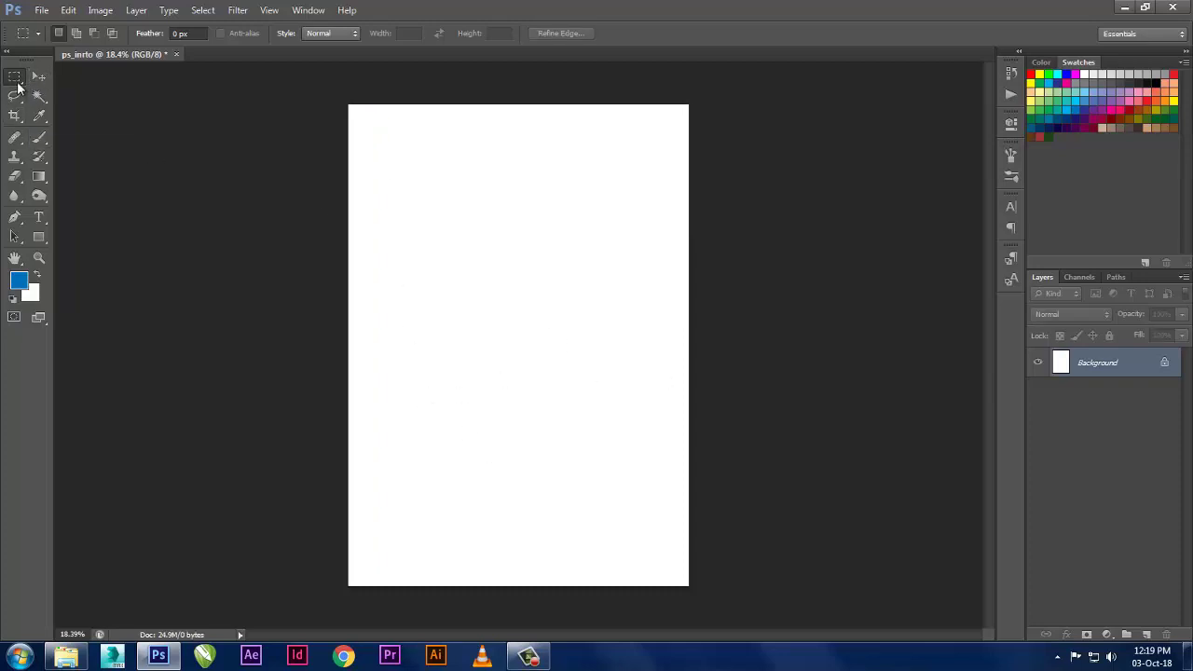
- Set the Rectangular Marquee style to Fixed Ratio and draw a 1:1 square selection
right_click(15, 77)
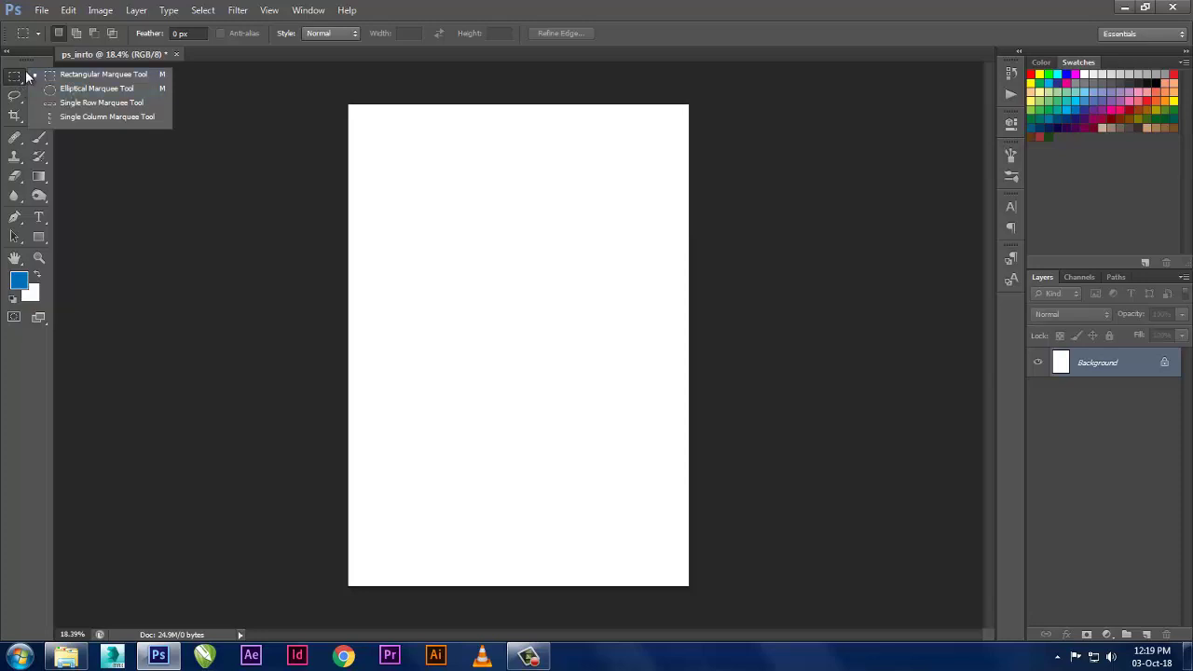
left_click(82, 78)
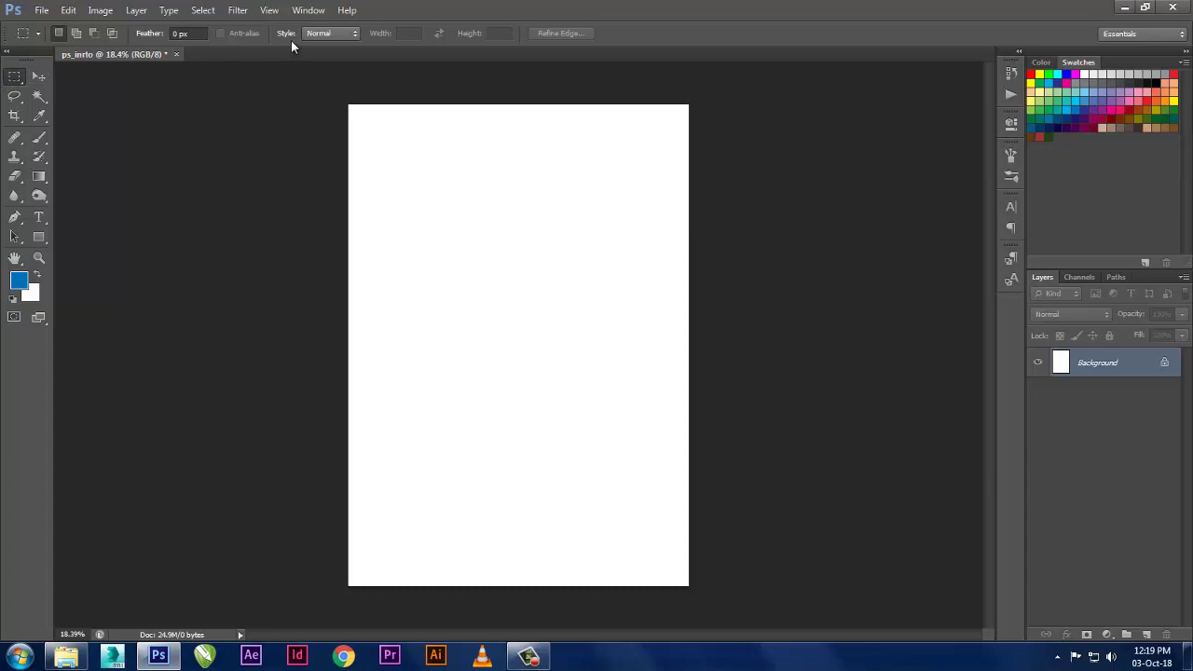
left_click(321, 35)
left_click(320, 61)
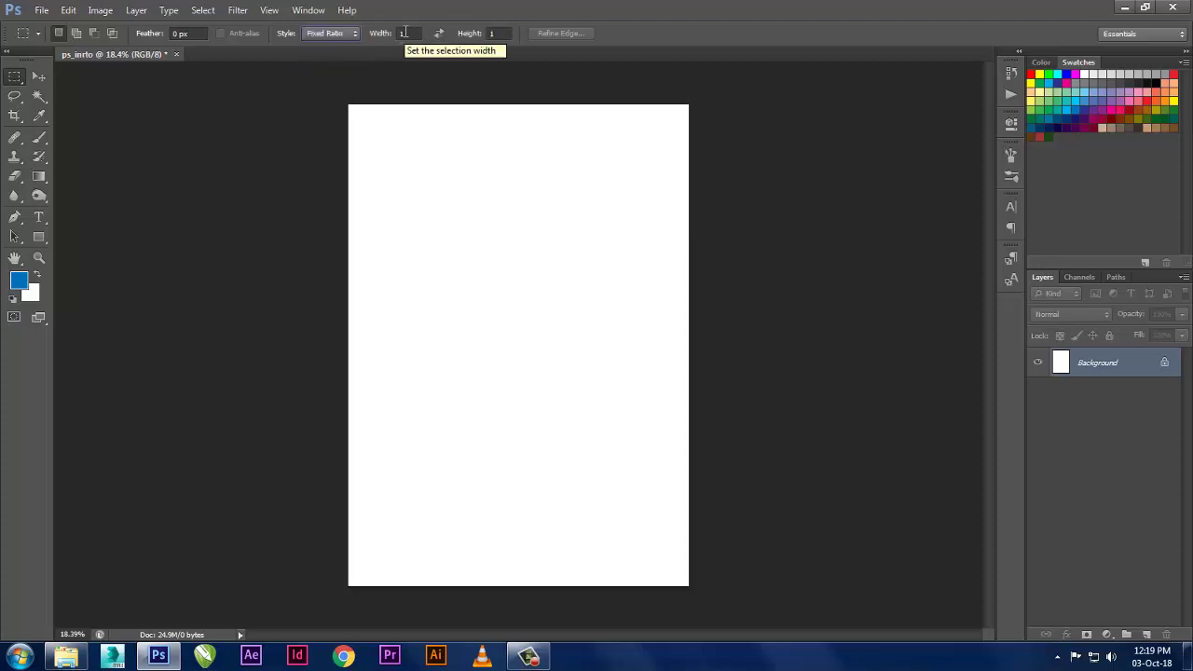
left_click_drag(416, 137, 741, 400)
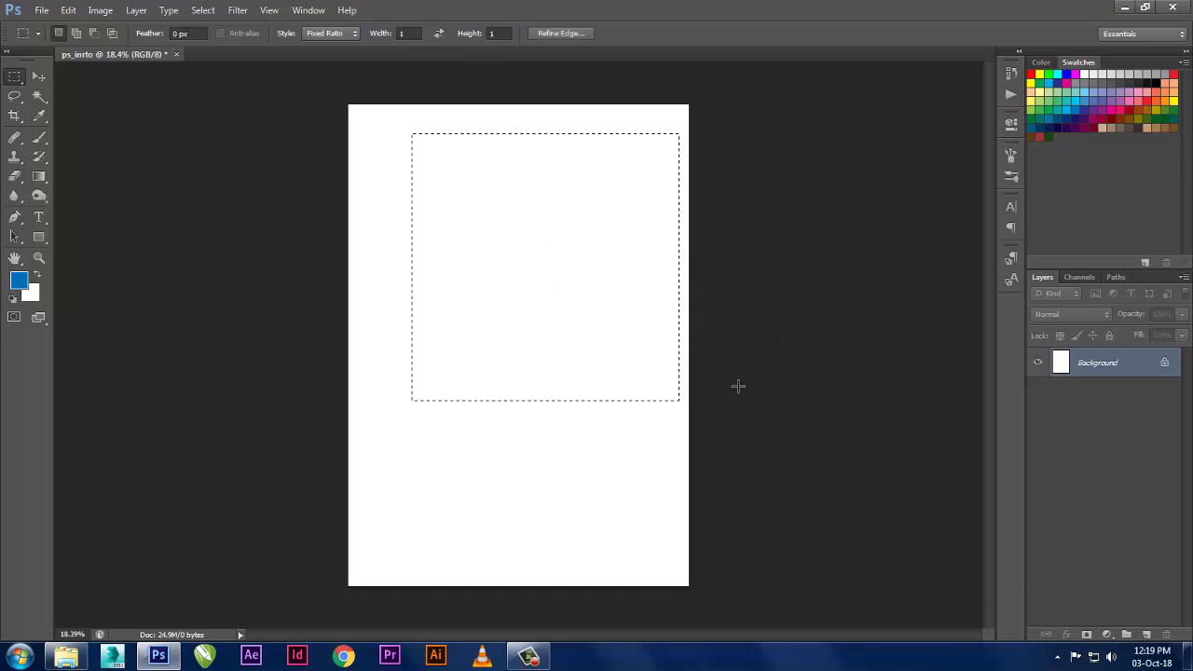
left_click(522, 154)
- Draw a 2:1 ratio selection, then switch the style to Fixed Size 4 in × 4 in
left_click(405, 33)
type("2")
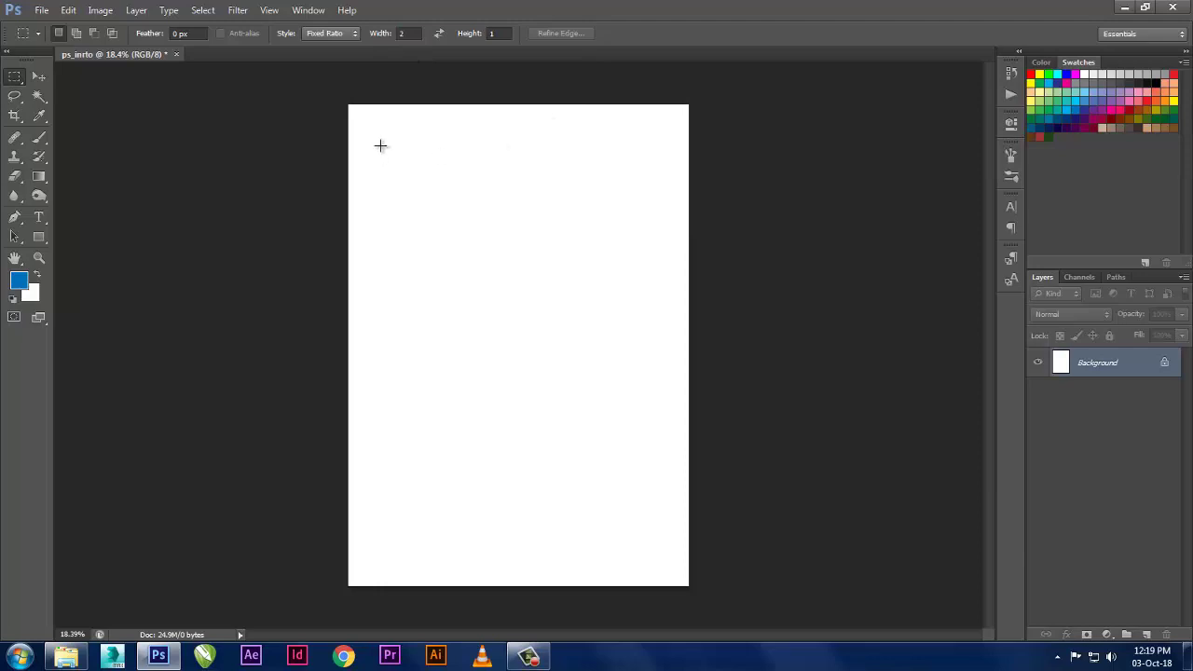
left_click_drag(380, 145, 653, 401)
left_click(591, 292)
left_click(355, 33)
left_click(355, 73)
left_click(412, 33)
- Place and discard 4 × 4 in and 7 × 4 in fixed-size selections on the page
left_click(427, 159)
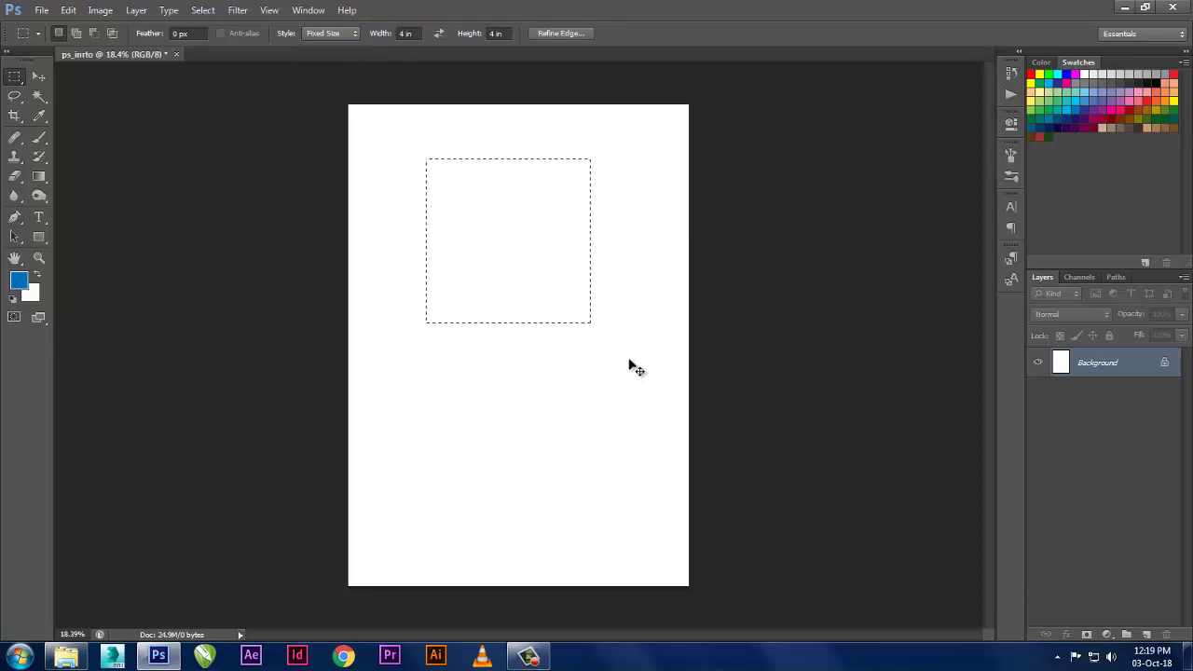
key("ctrl+d")
left_click_drag(415, 33, 388, 32)
type("7")
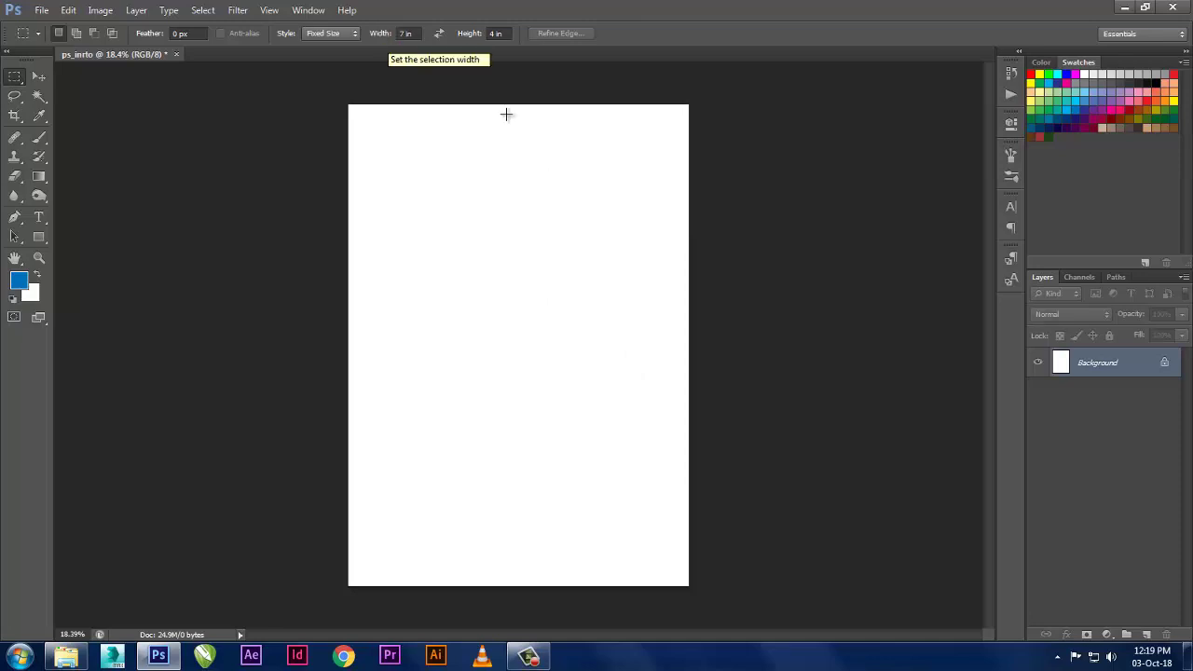
left_click(401, 158)
key("ctrl+d")
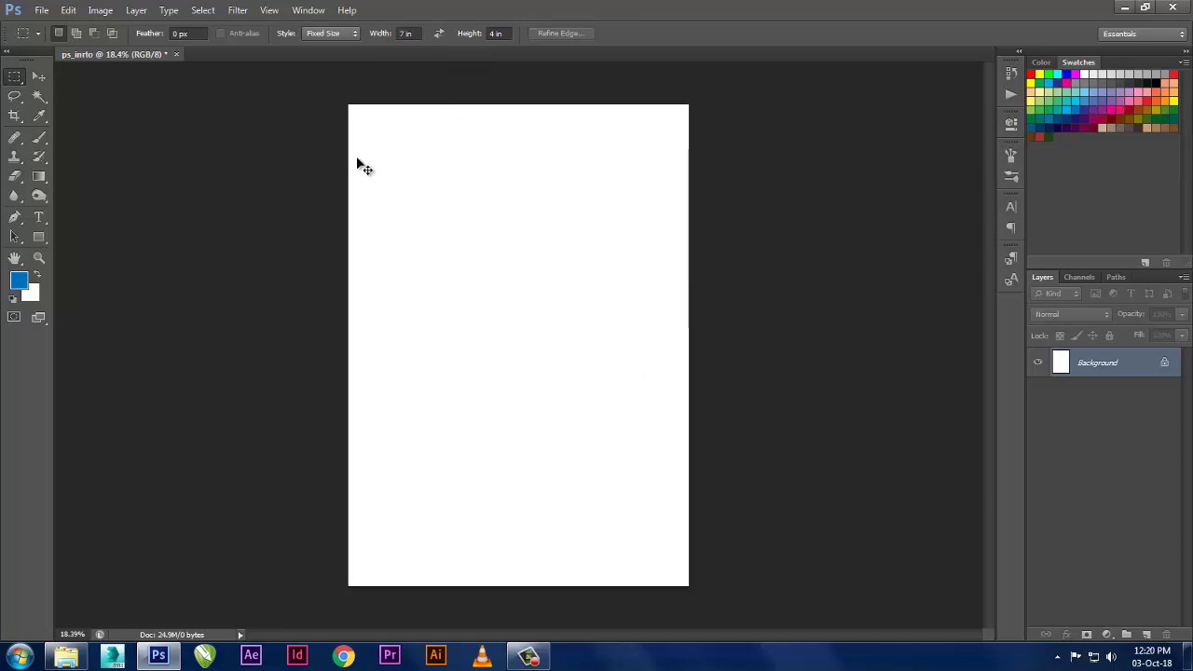
left_click(353, 156)
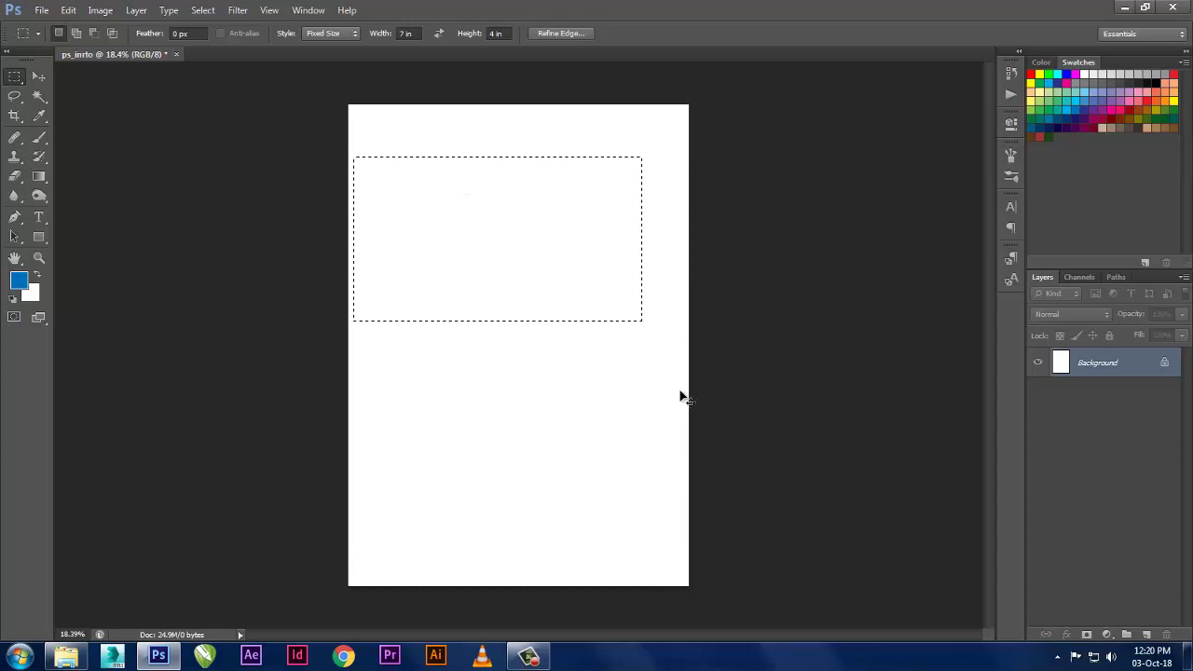
key("ctrl+d")
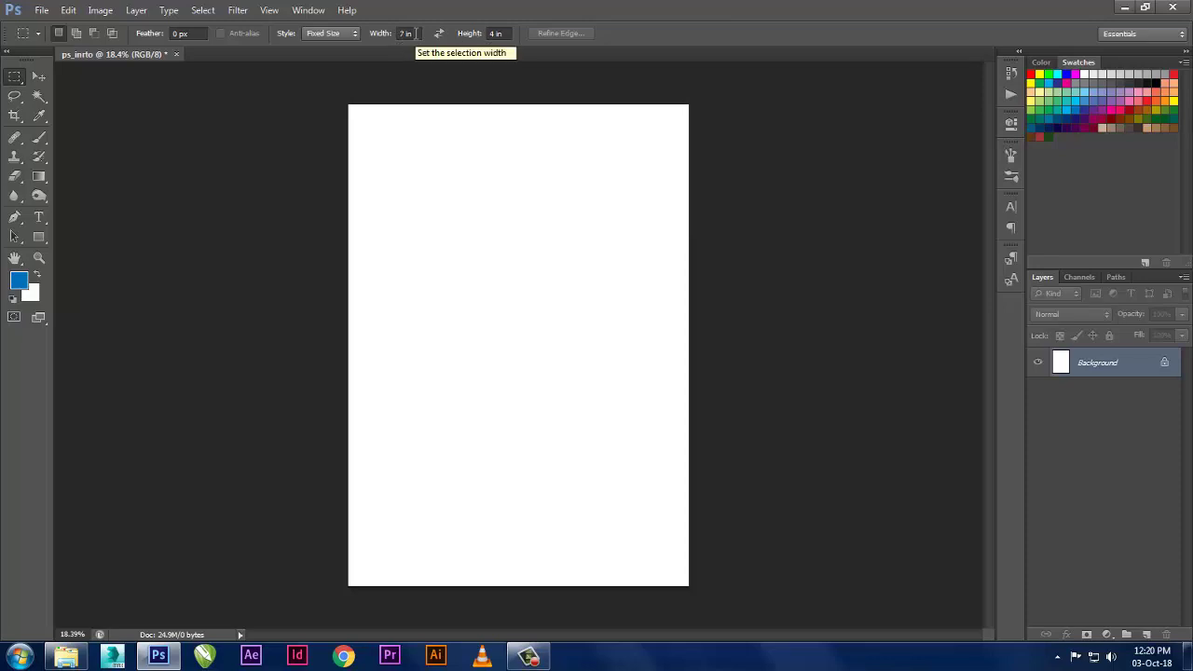
- Set the fixed width to 5 in, then 100 mm, and test a 100 mm selection
left_click(410, 34)
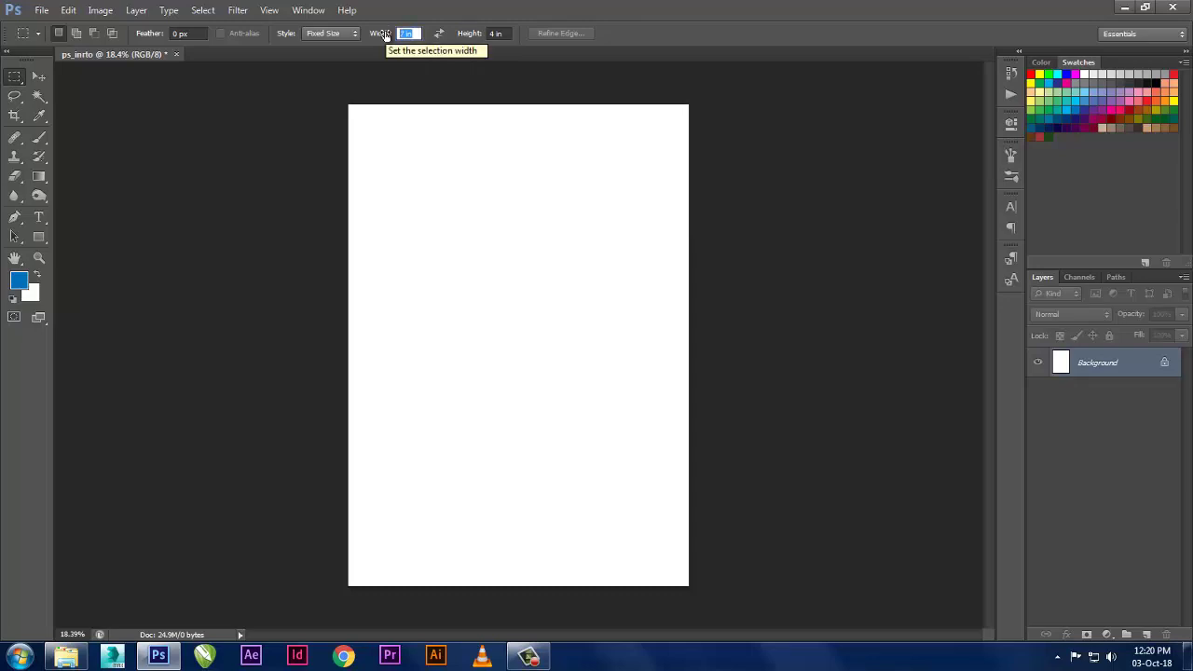
type("5")
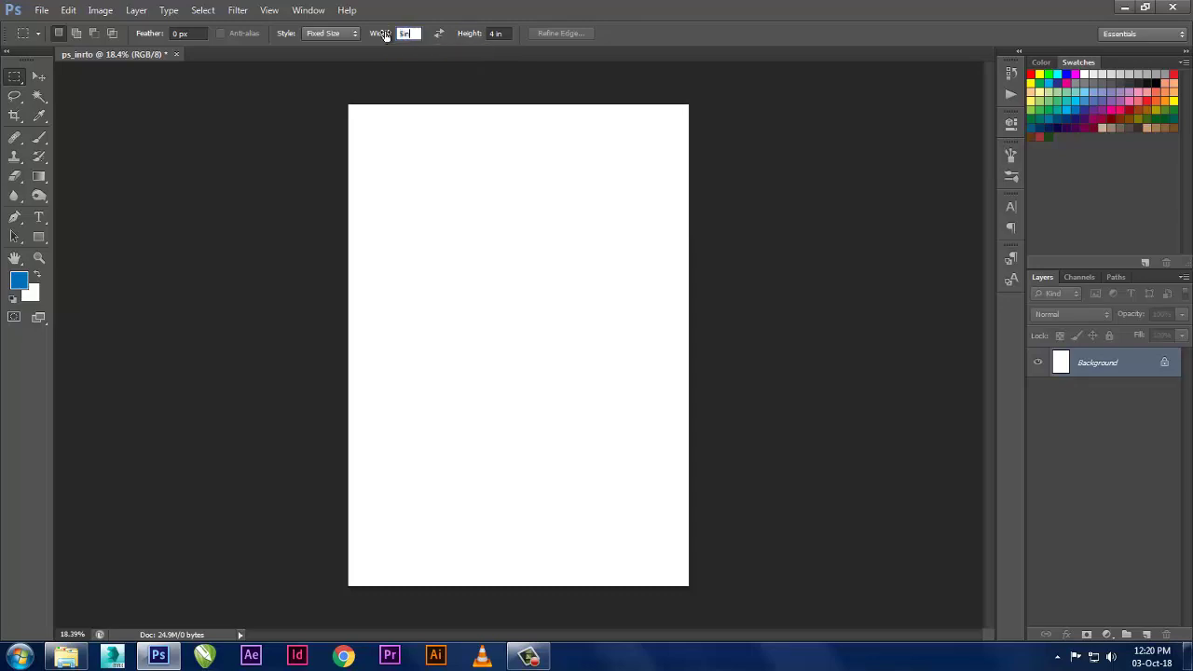
key("Return")
left_click(406, 32)
type("100")
key("Return")
left_click(438, 188)
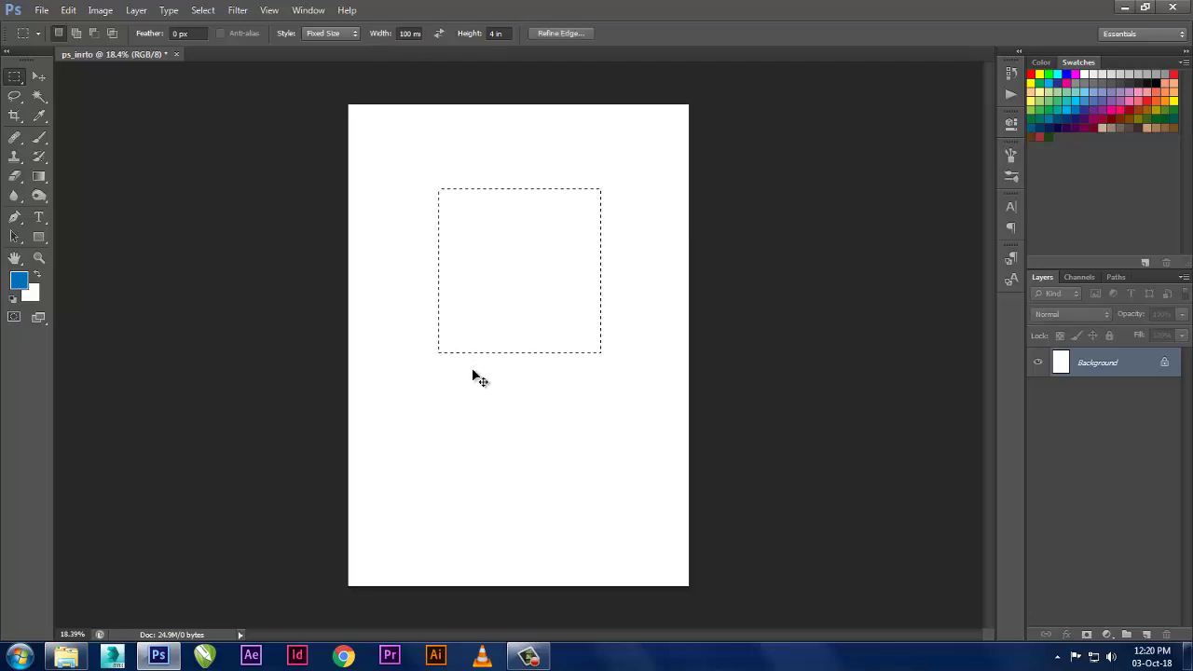
key("ctrl+d")
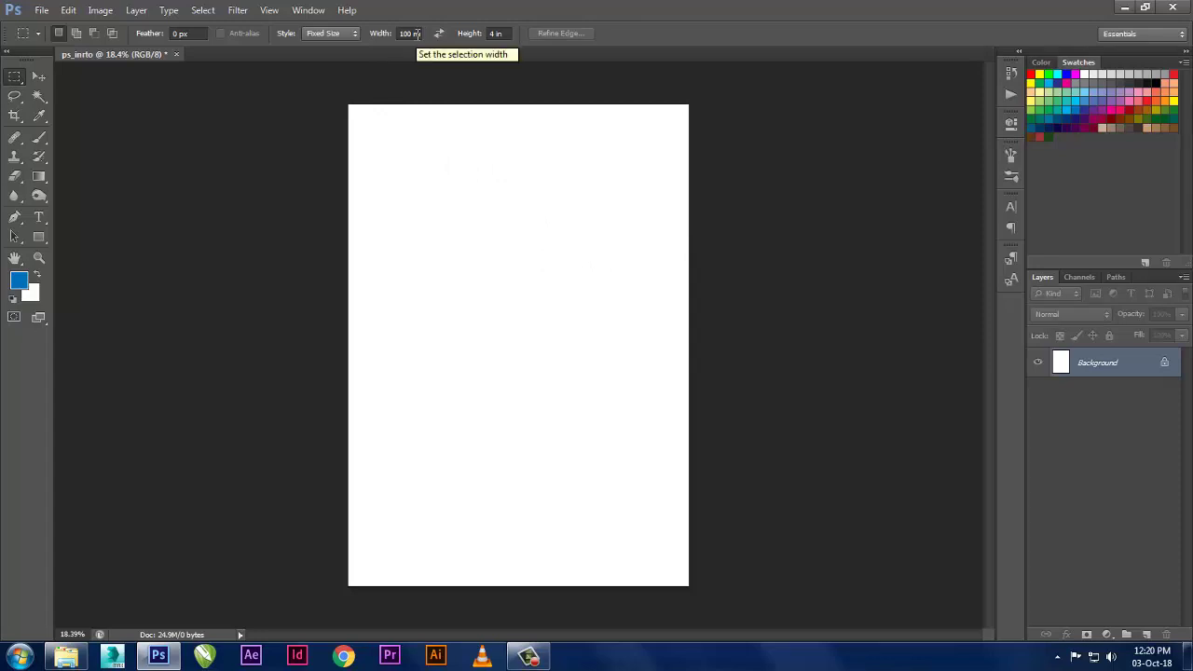
- Switch the width units to inches, showing 100 mm as 3.937 in
right_click(418, 33)
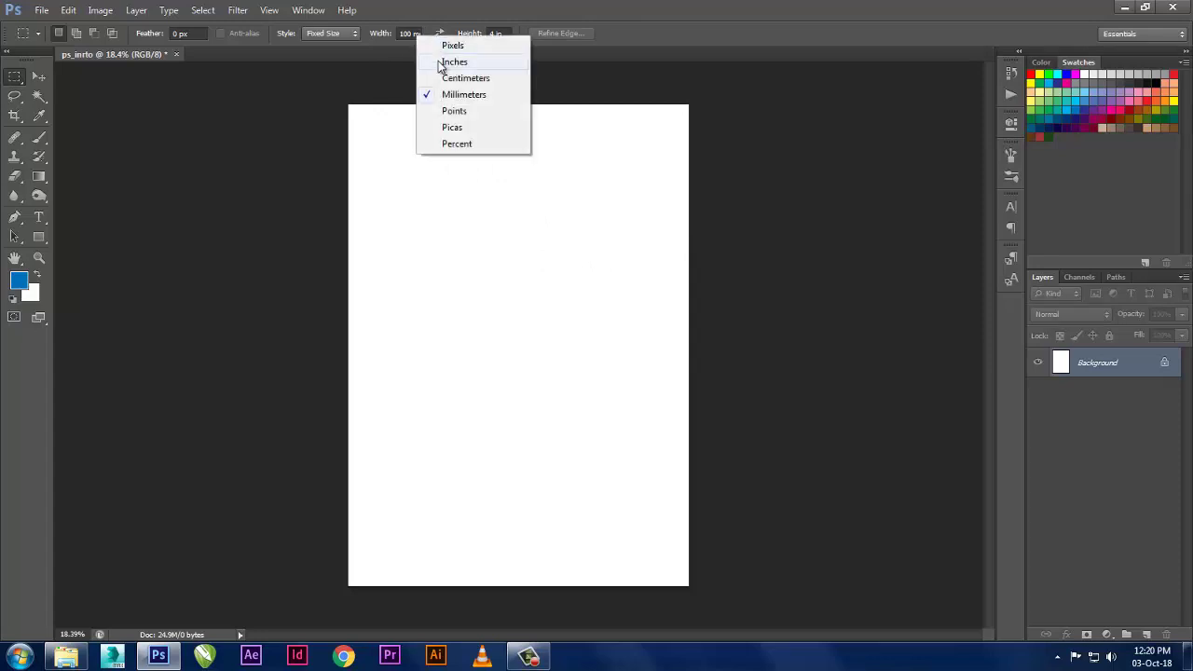
left_click(453, 64)
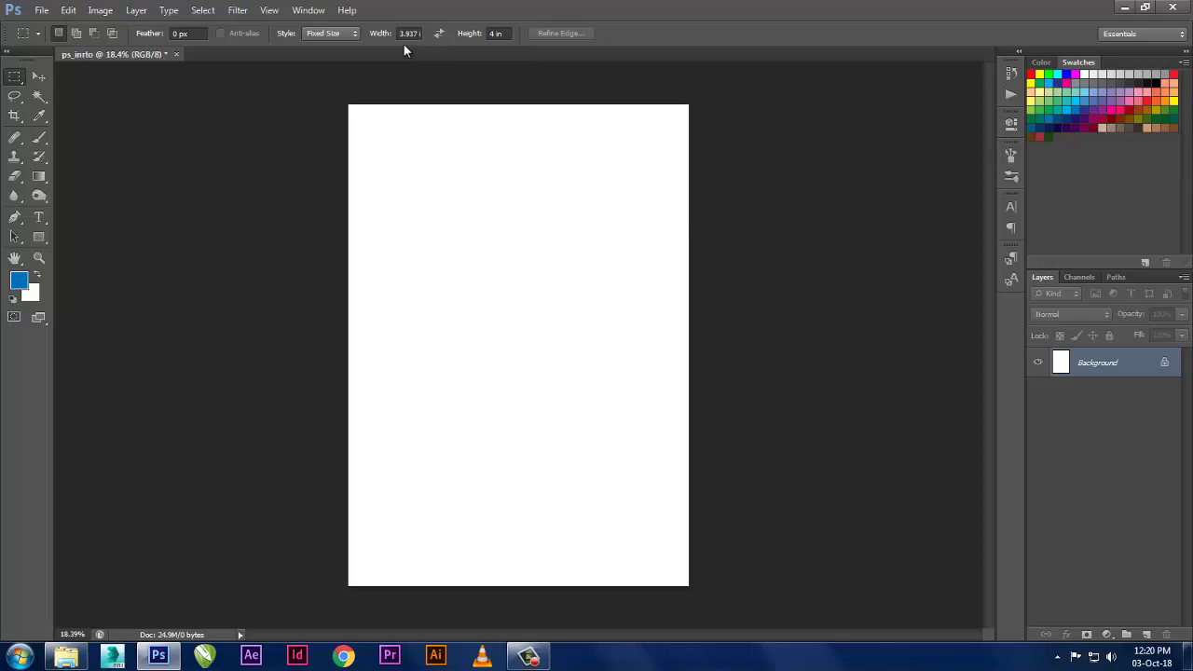
left_click(412, 34)
- Switch to the Elliptical Marquee with Fixed Size style and place a 3 × 5 in ellipse
left_click(322, 35)
left_click(322, 49)
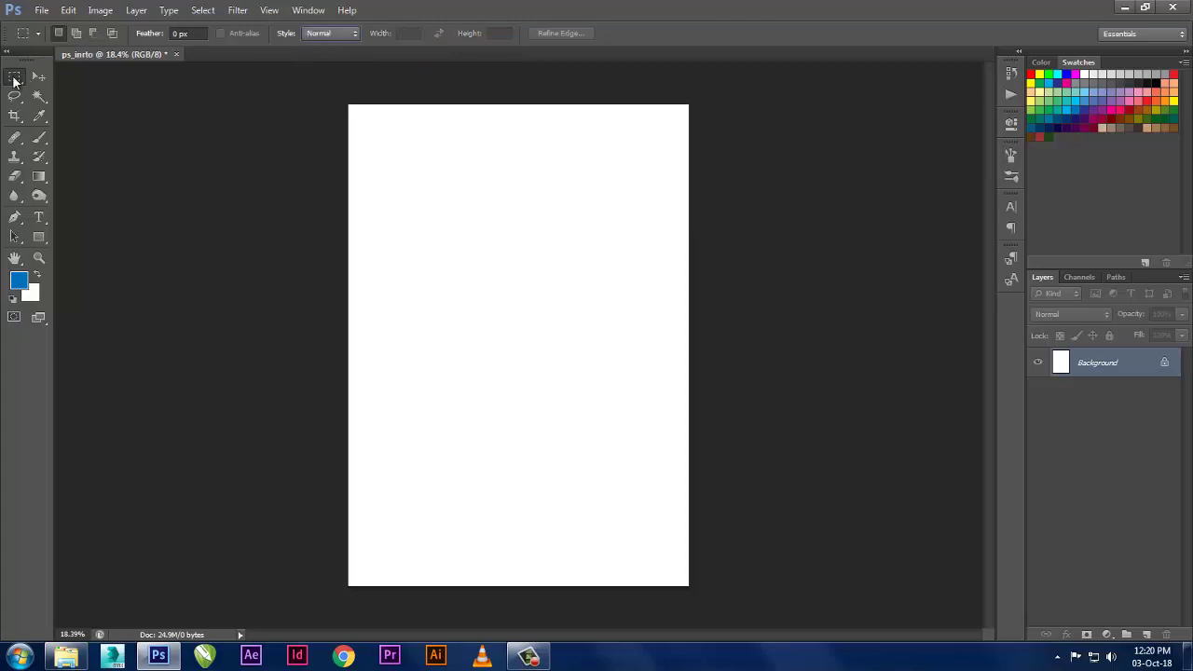
right_click(15, 79)
left_click(44, 91)
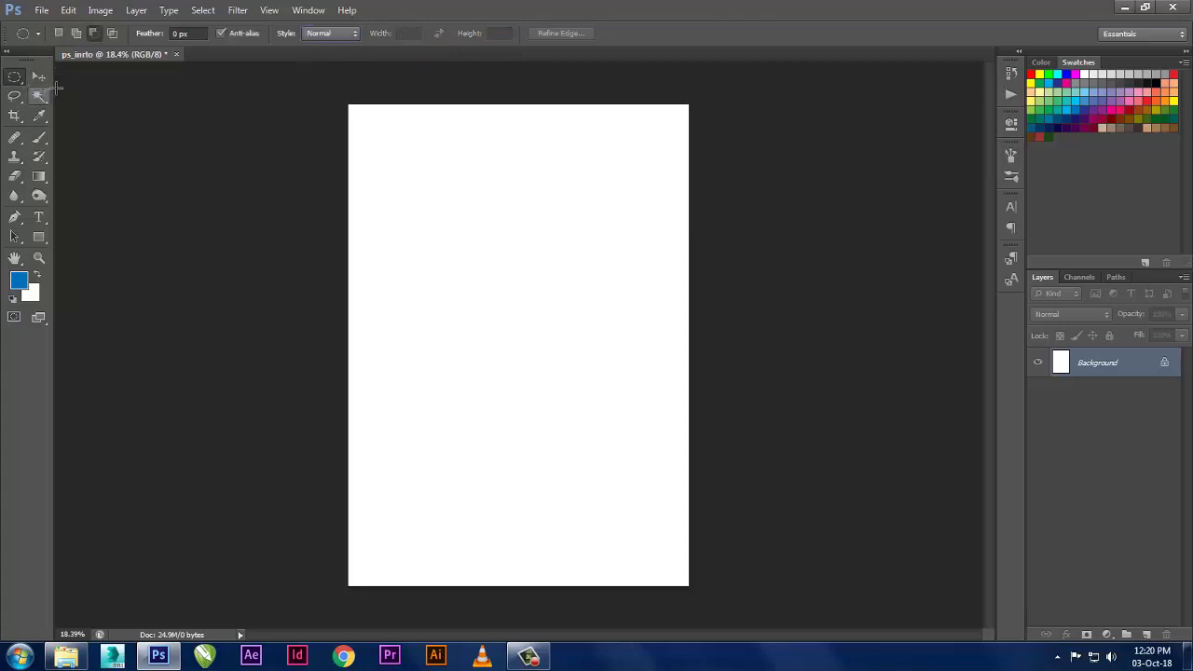
left_click(317, 34)
left_click(319, 73)
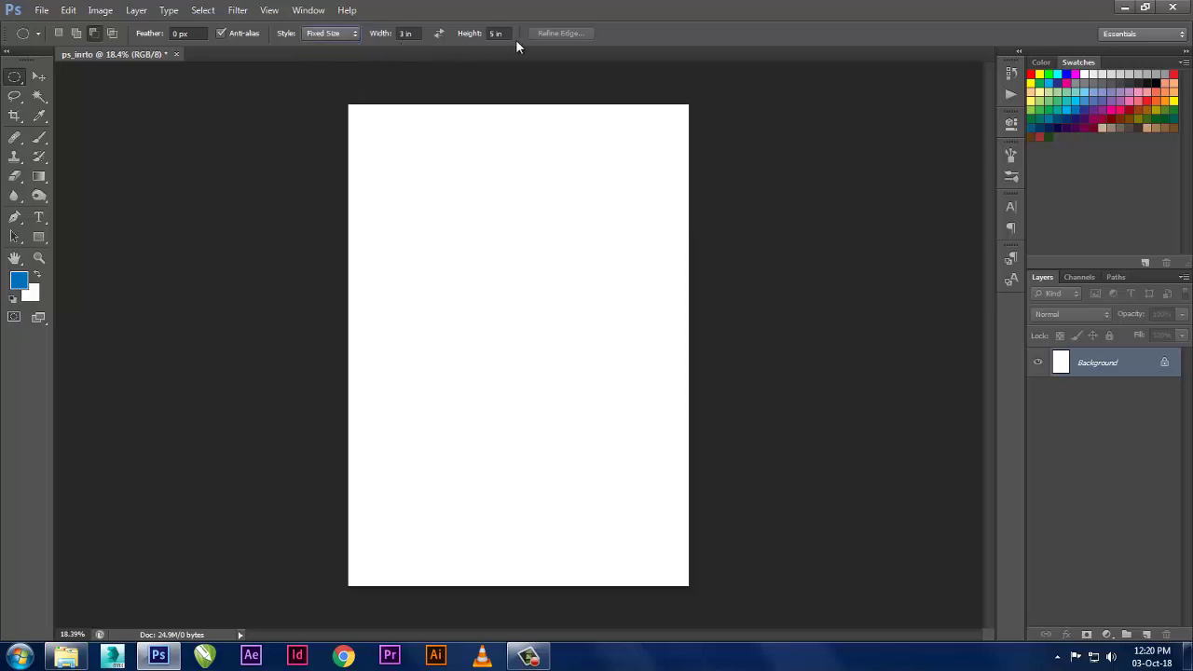
left_click(394, 149)
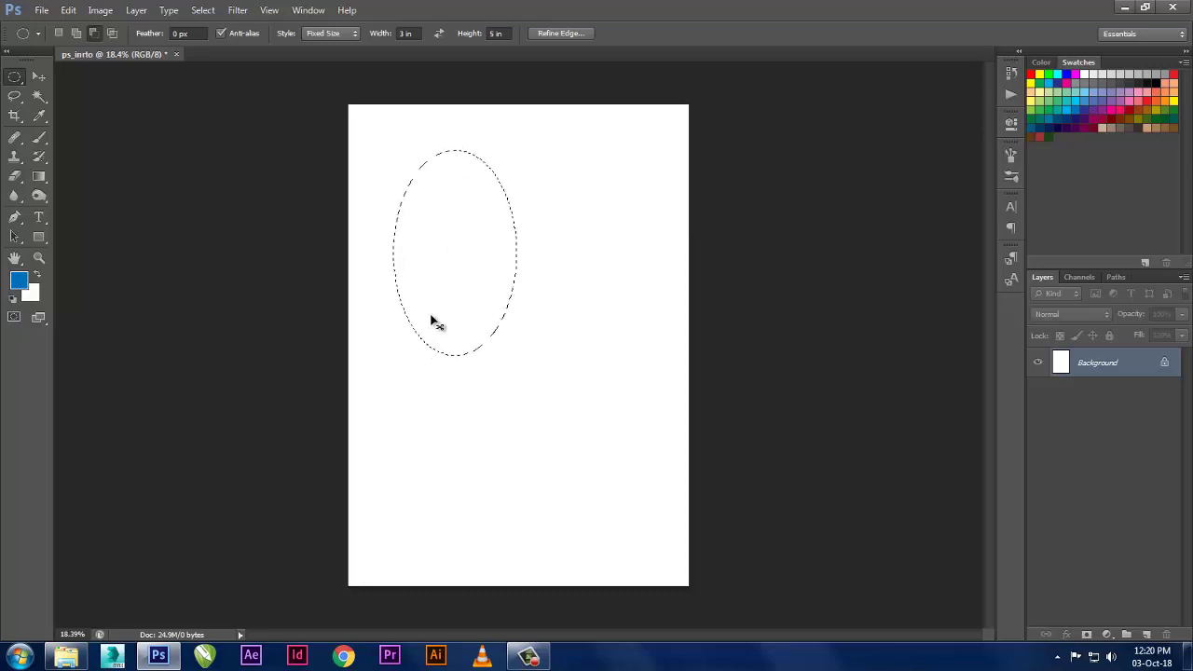
key("ctrl+d")
- Change the height to 3 in, place a 3 in circle, then reset style to Normal
left_click(503, 34)
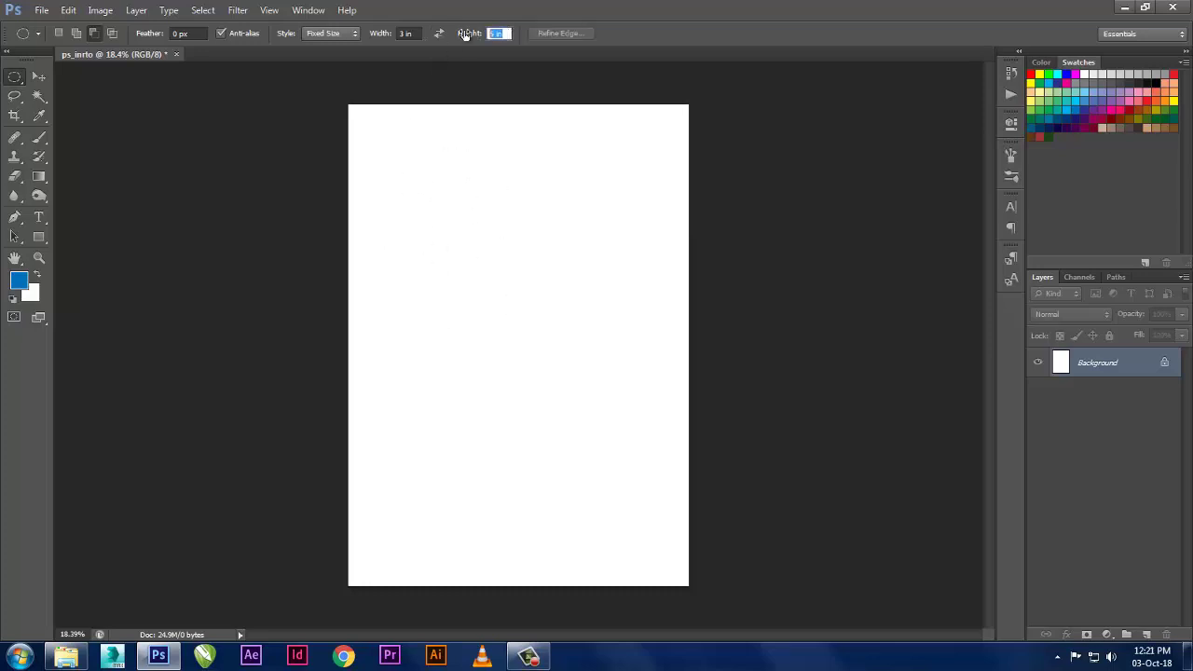
type("3")
key("Return")
left_click(444, 192)
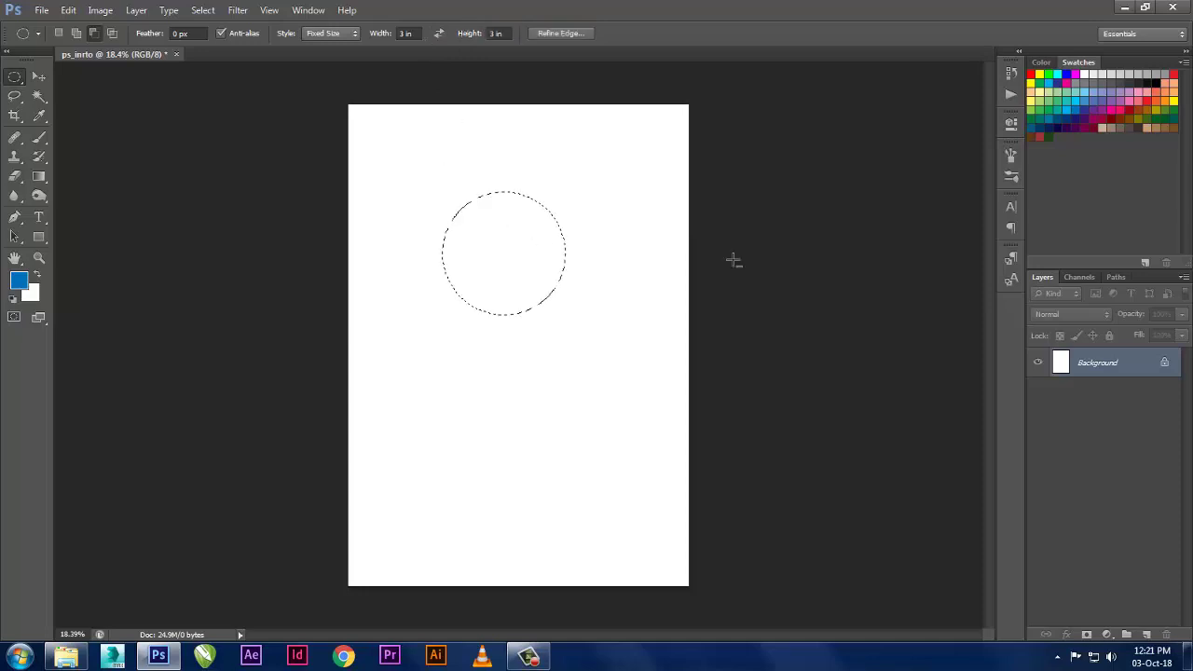
key("ctrl+d")
left_click(346, 33)
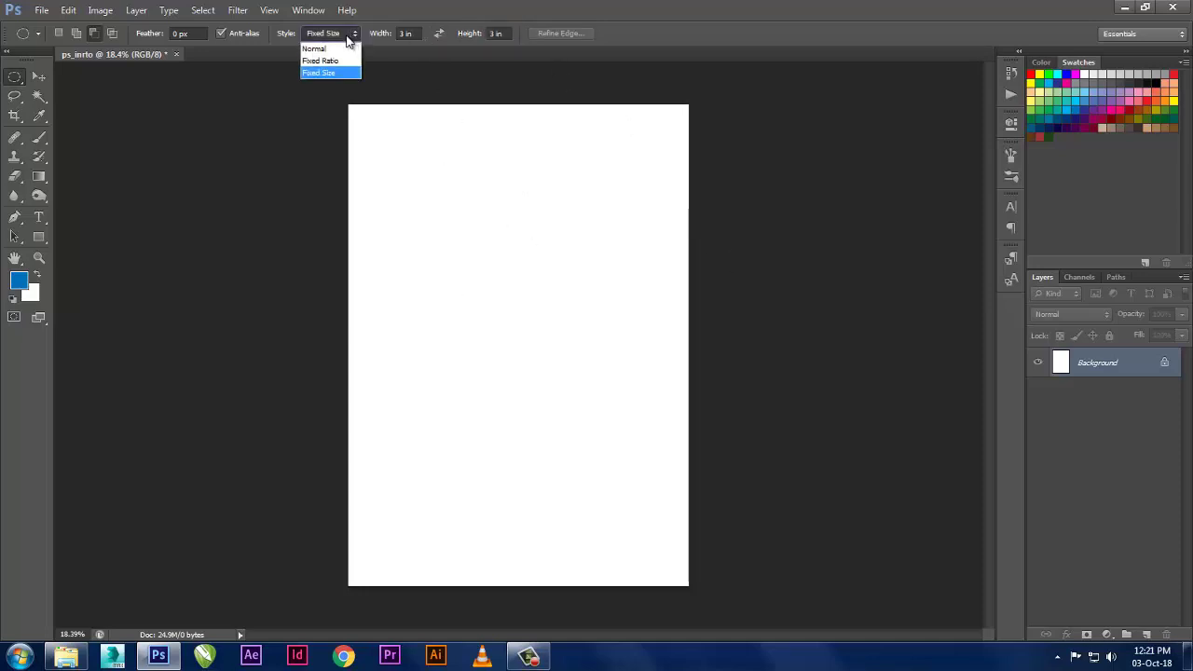
left_click(317, 48)
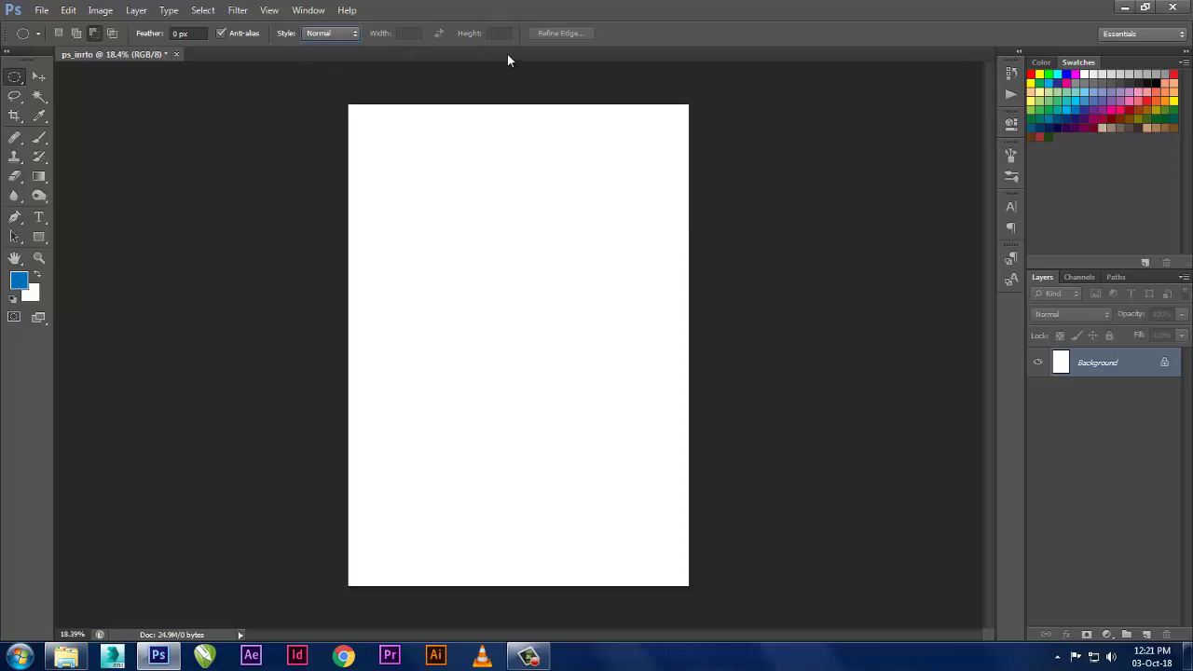
right_click(16, 82)
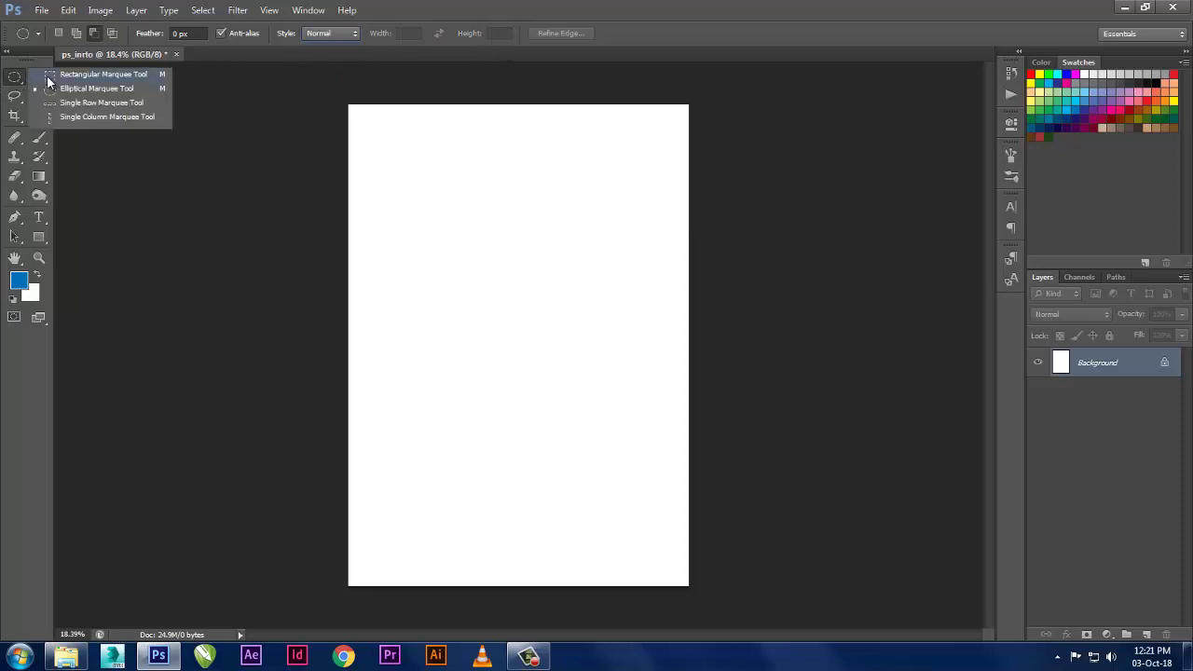
- Reset default black/white colours, select a wide rectangle near the top, and fill it black on new Layer 1
left_click(56, 74)
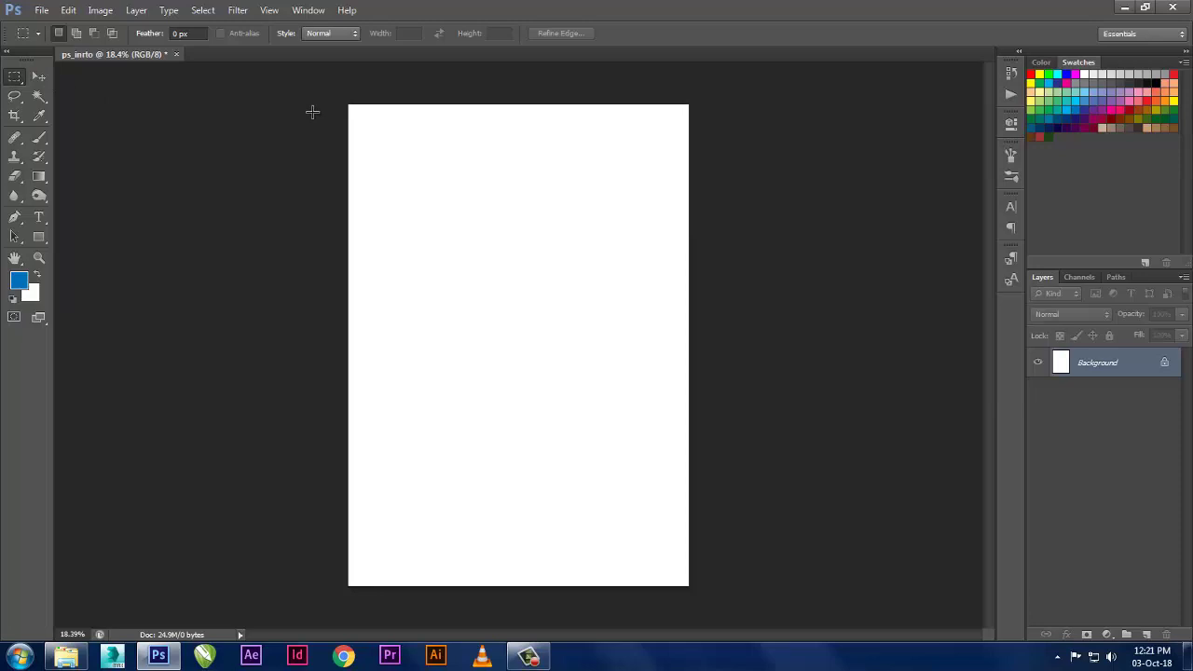
key("d")
left_click_drag(364, 137, 665, 256)
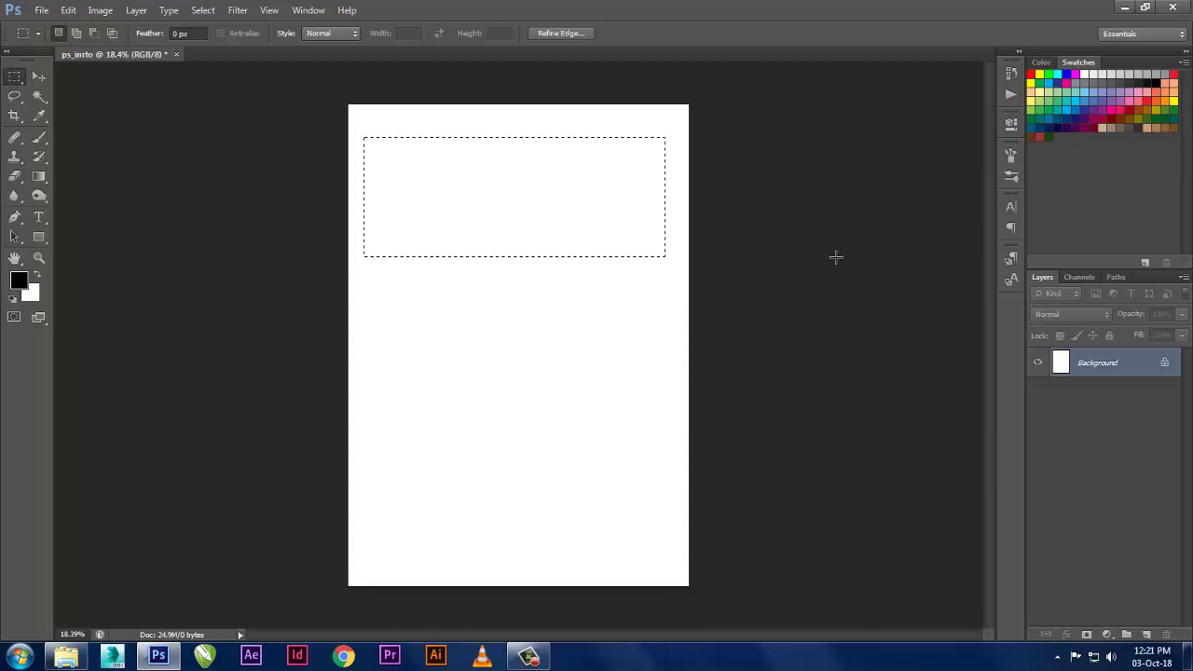
left_click_drag(614, 233, 618, 232)
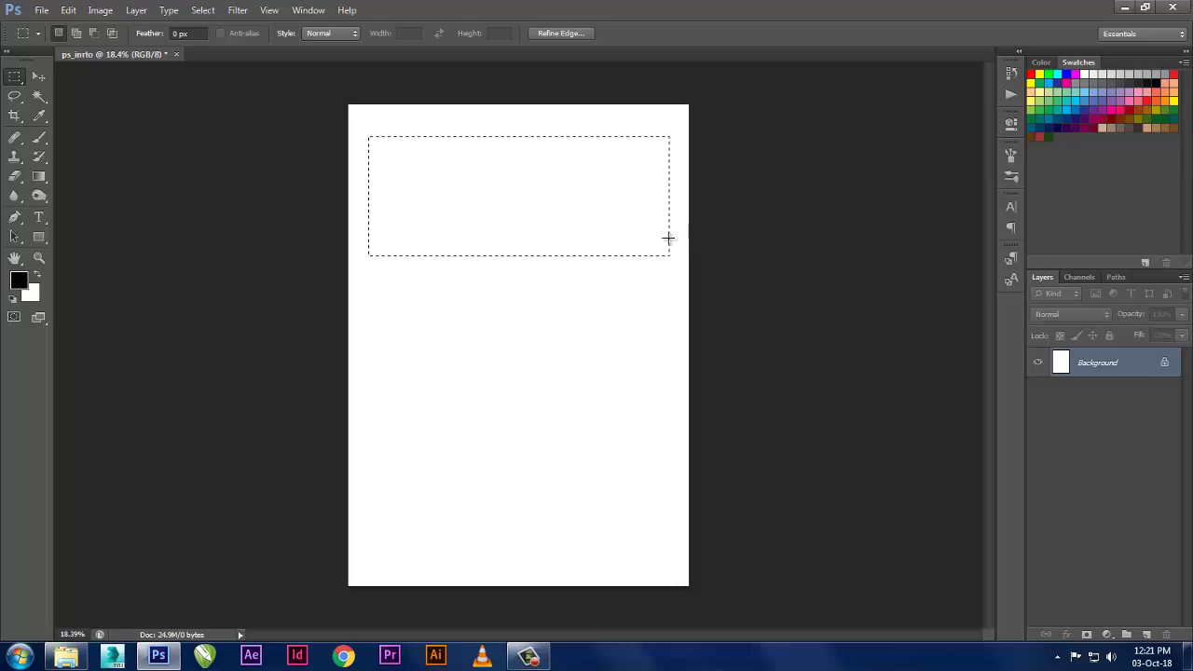
left_click(1146, 634)
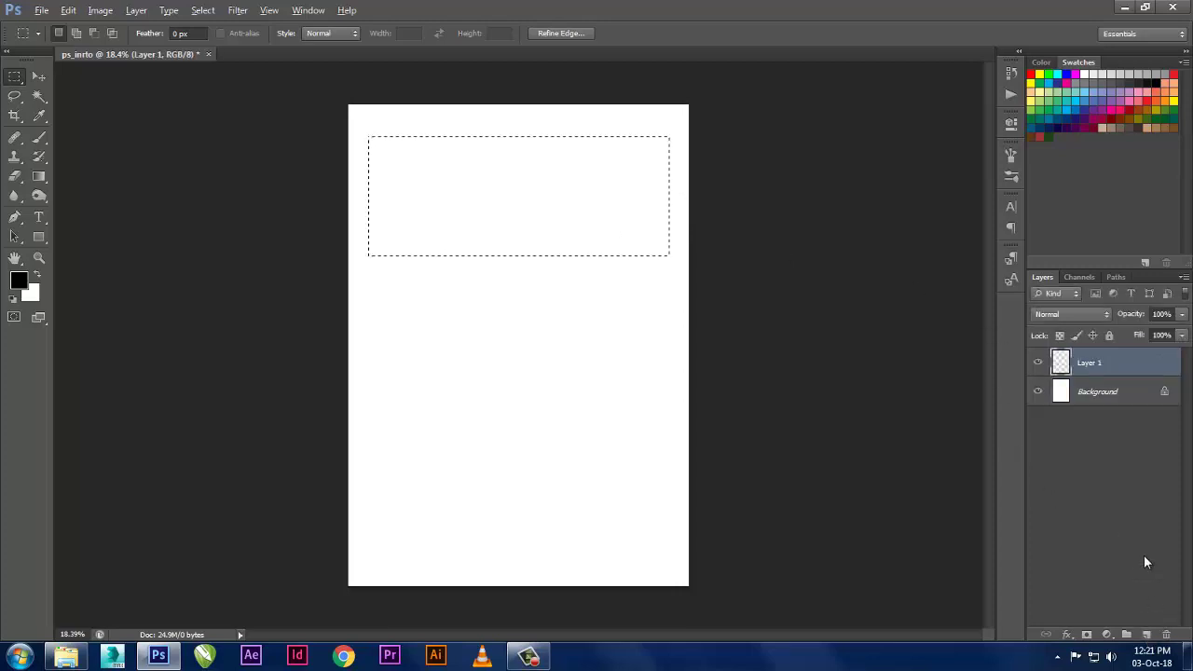
key("alt+BackSpace")
scroll(751, 363, "up", 1, "alt")
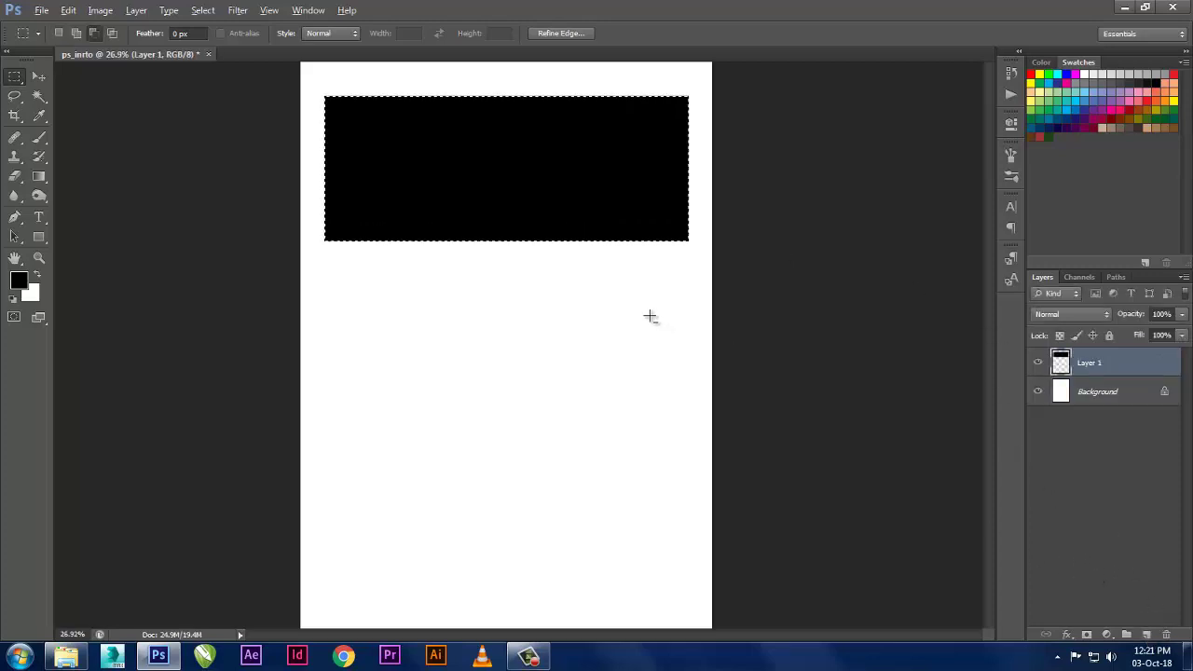
scroll(649, 317, "up", 2, "alt")
scroll(512, 229, "up", 2, "alt")
scroll(543, 211, "up", 3, "alt")
scroll(544, 210, "up", 1)
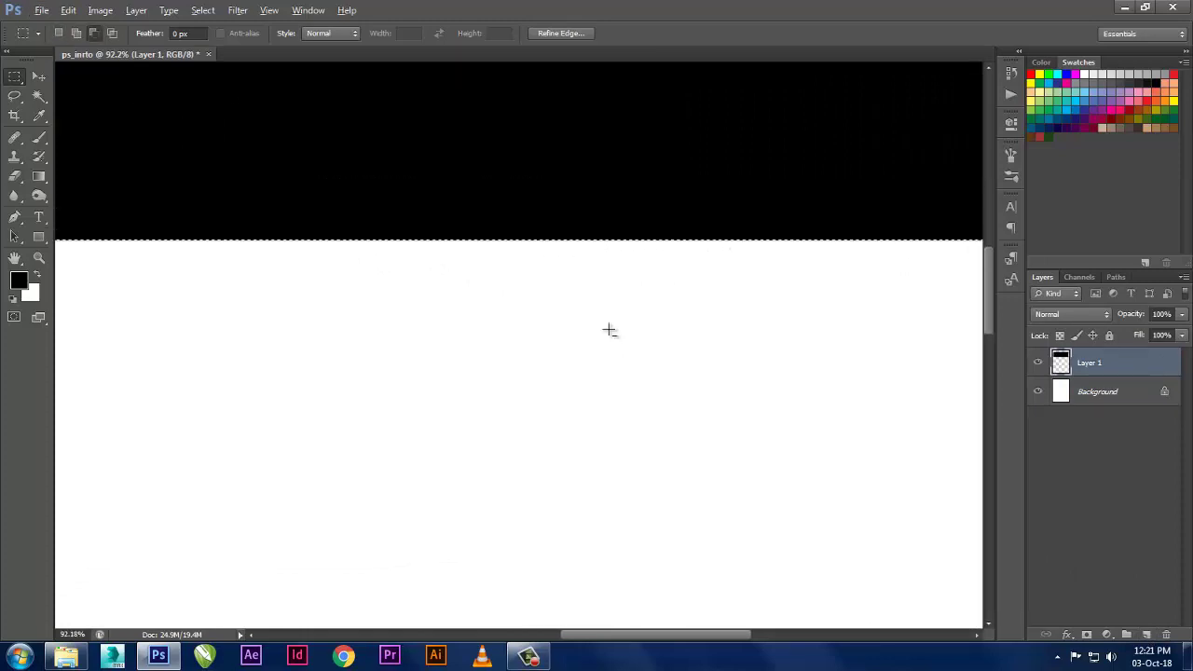
scroll(608, 326, "down", 3)
scroll(608, 326, "down", 2)
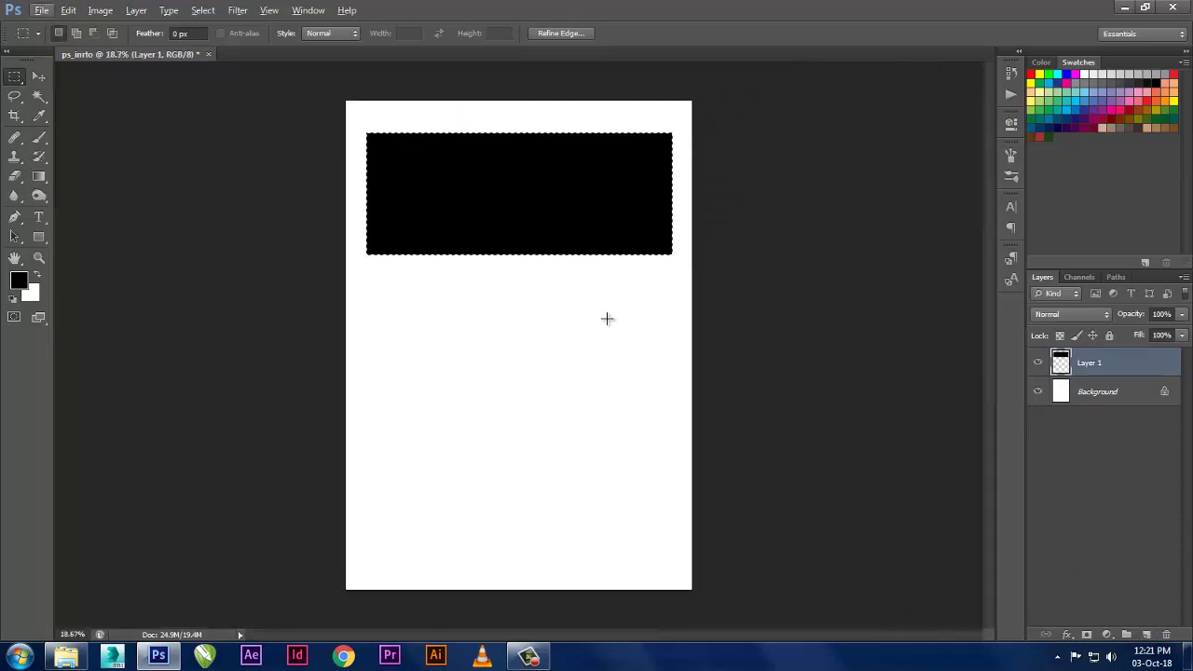
- Add a second rectangle selection, fill both with navy, then undo the fill and extra selection
mouse_move(398, 312)
left_mouse_down()
mouse_move(456, 372)
mouse_move(591, 438)
left_mouse_up()
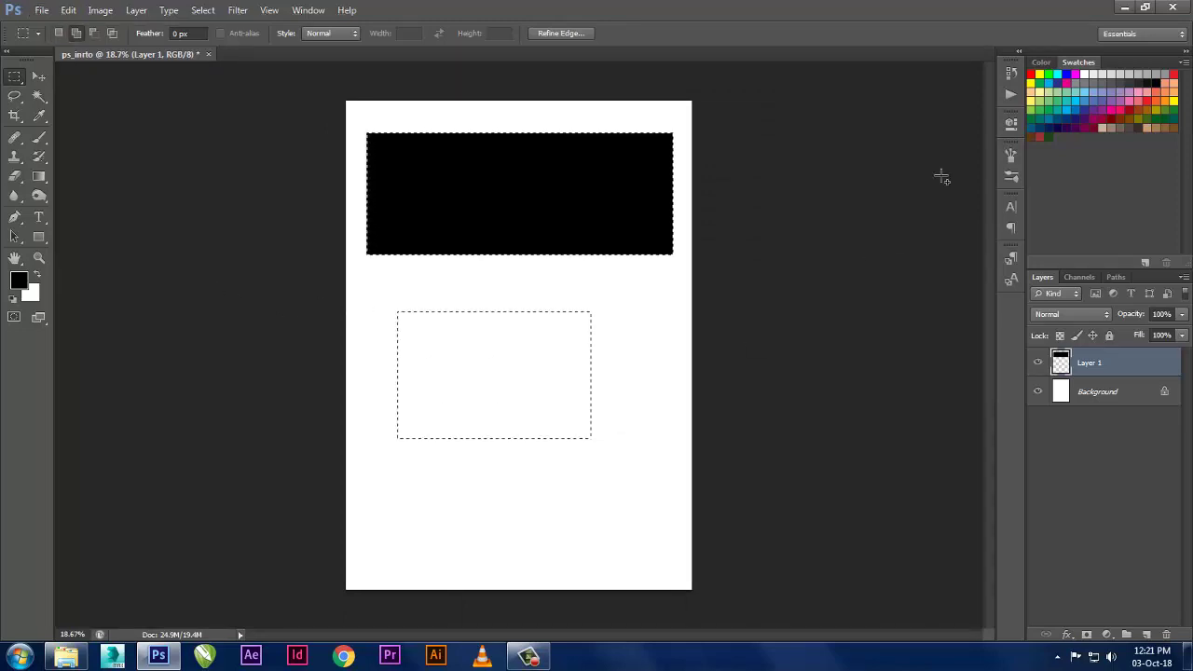
left_click(1083, 110)
key("alt+BackSpace")
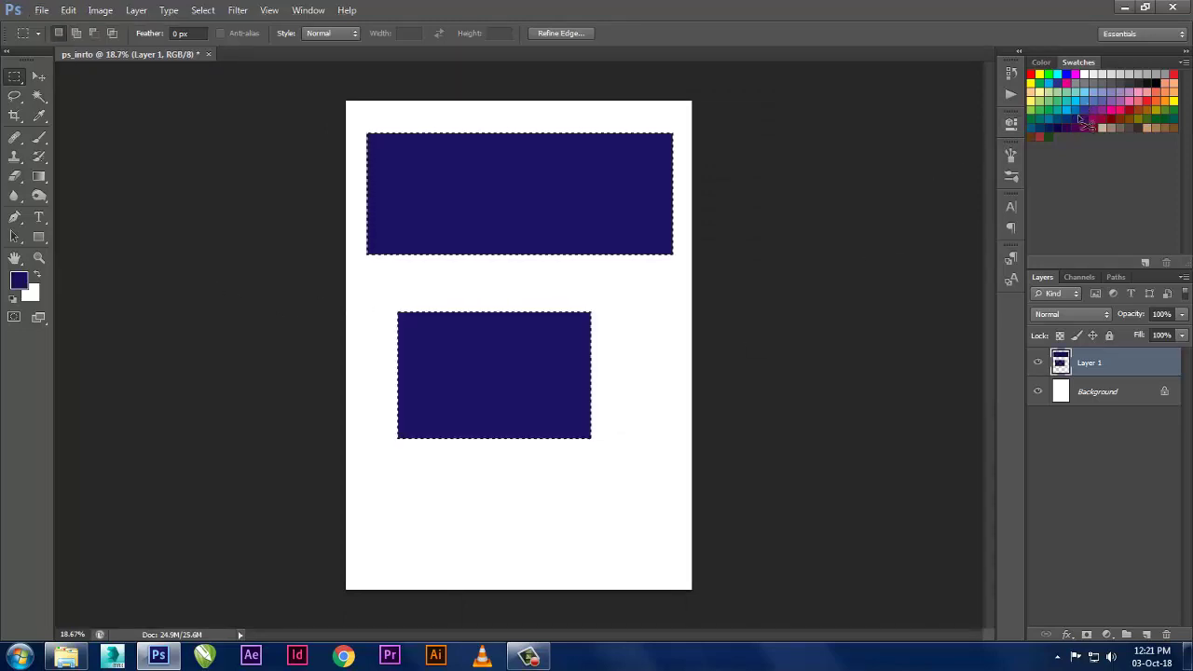
key("ctrl+z")
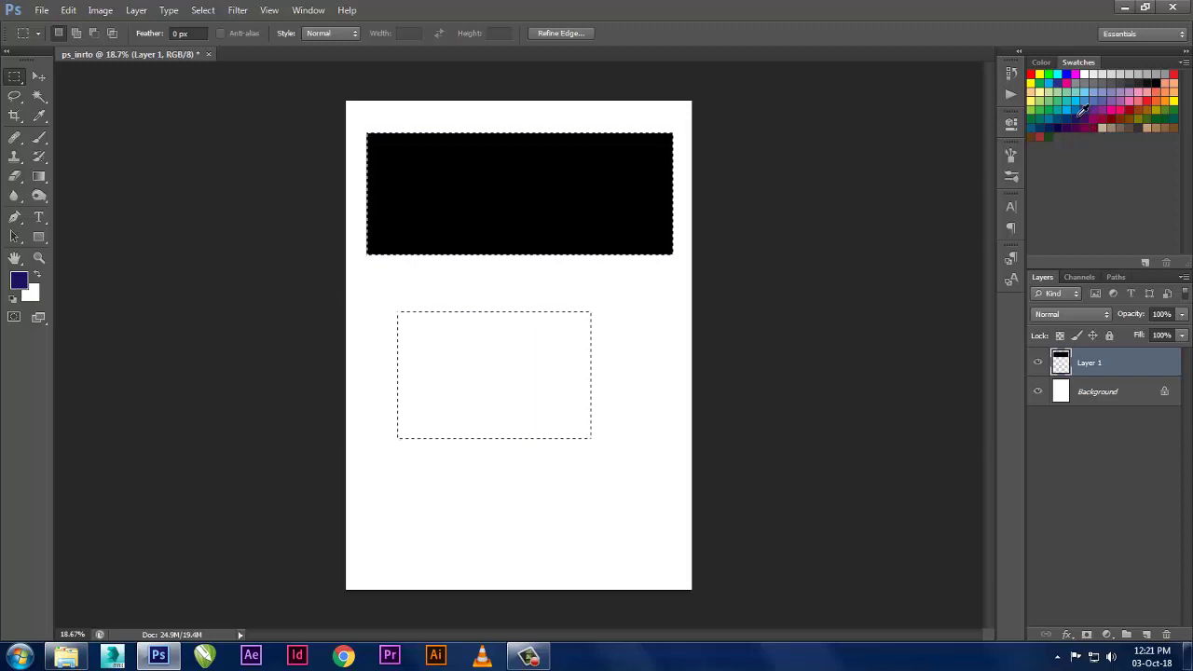
key("ctrl+alt+z")
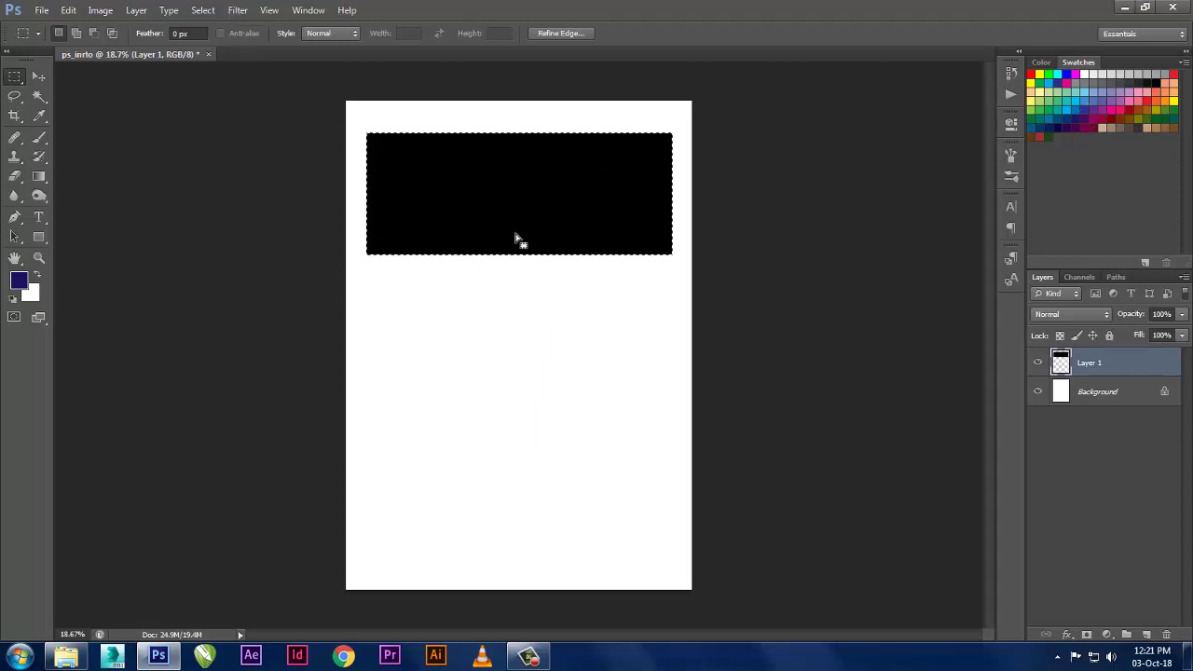
- Remove the selection around the black rectangle using Select > Deselect
right_click(520, 224)
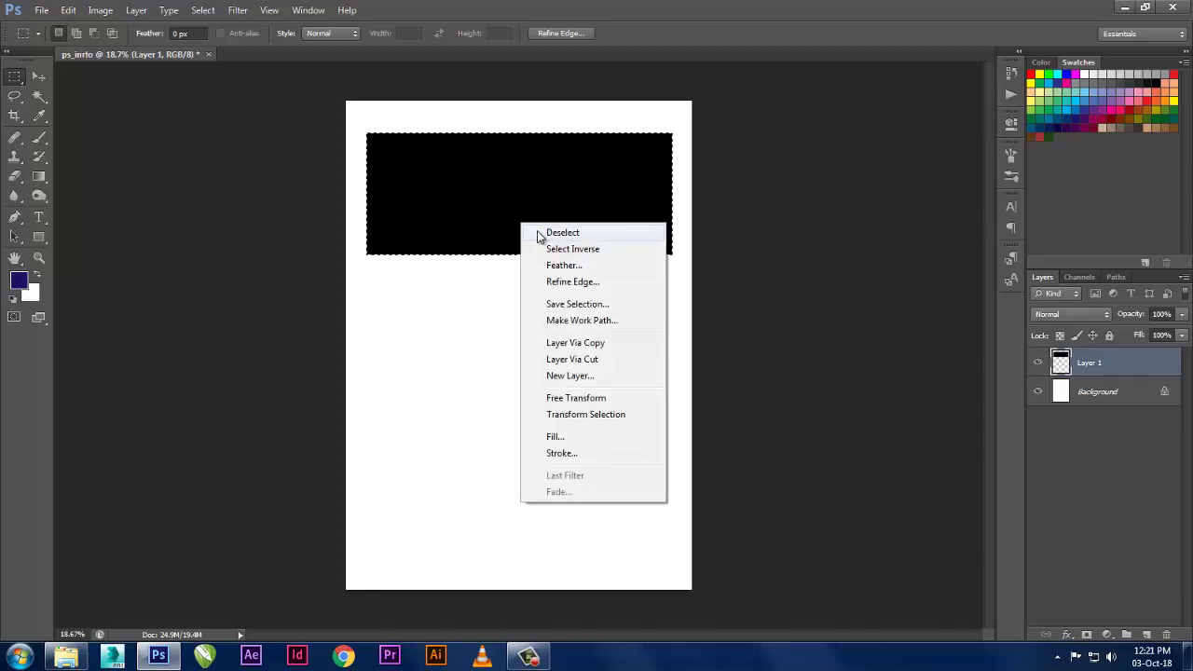
left_click(527, 201)
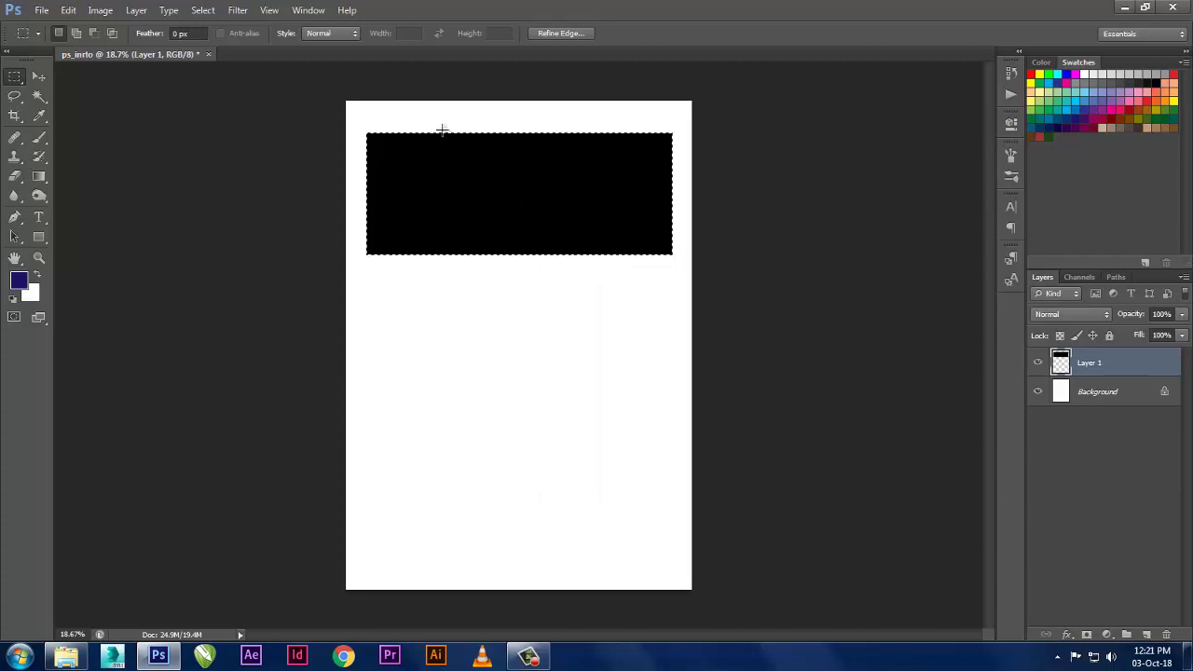
left_click(204, 11)
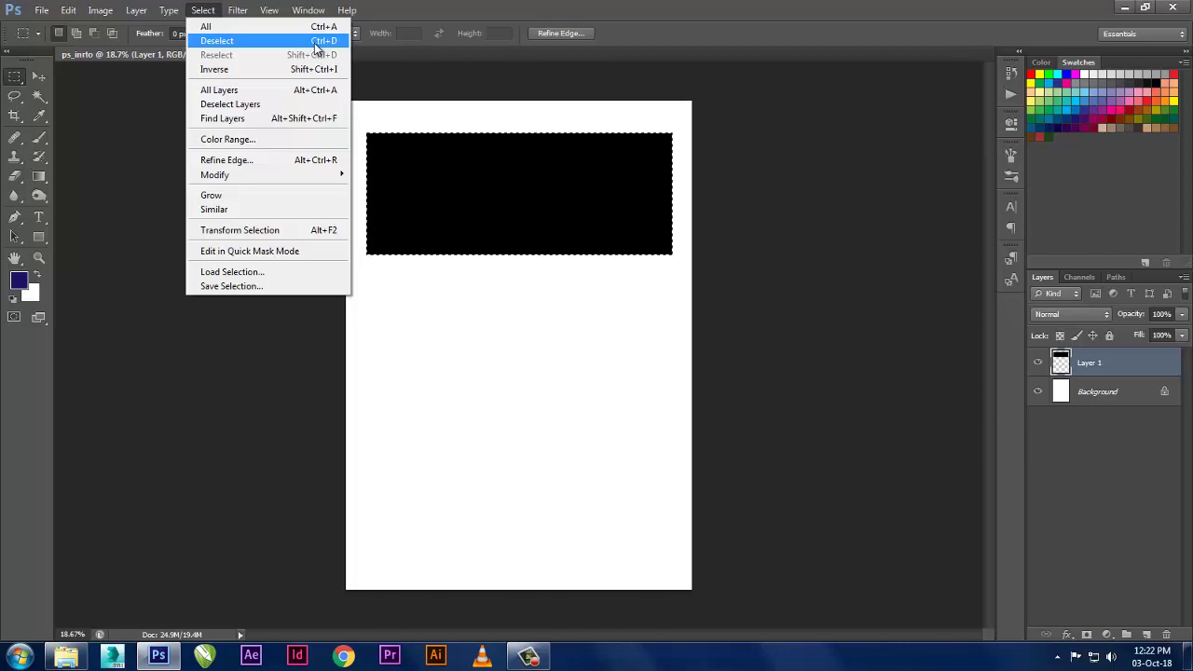
left_click(316, 41)
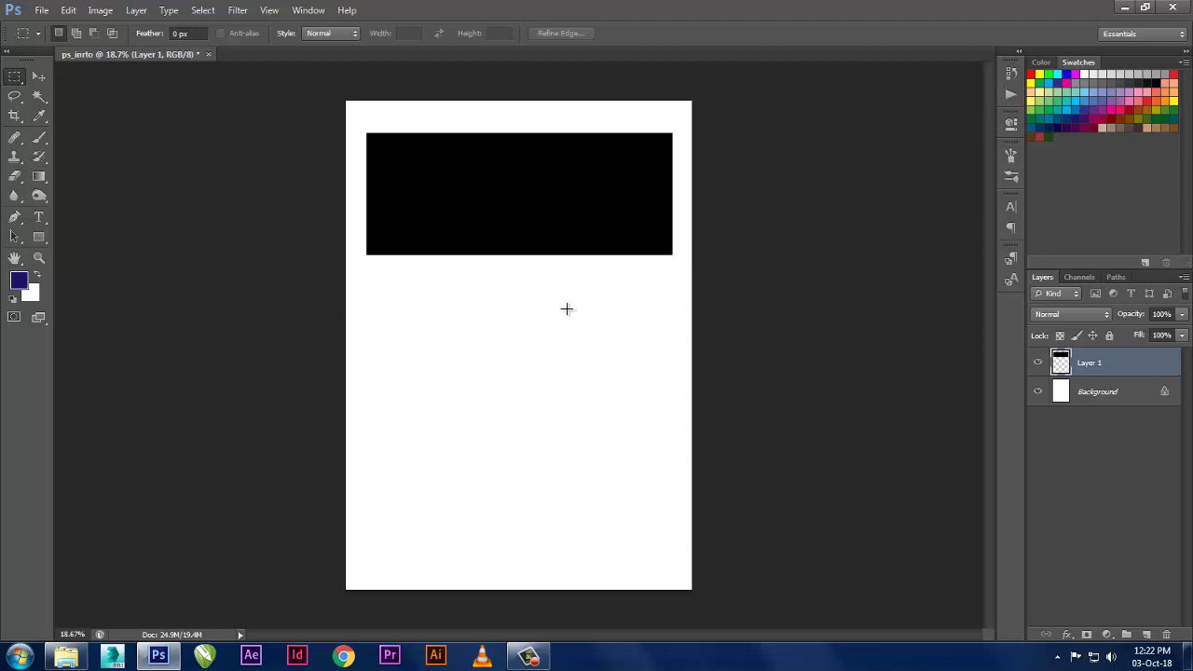
- Fill a rectangle below the black bar with dark blue, then undo the blue and black fills
left_click_drag(407, 275, 642, 335)
key("alt+BackSpace")
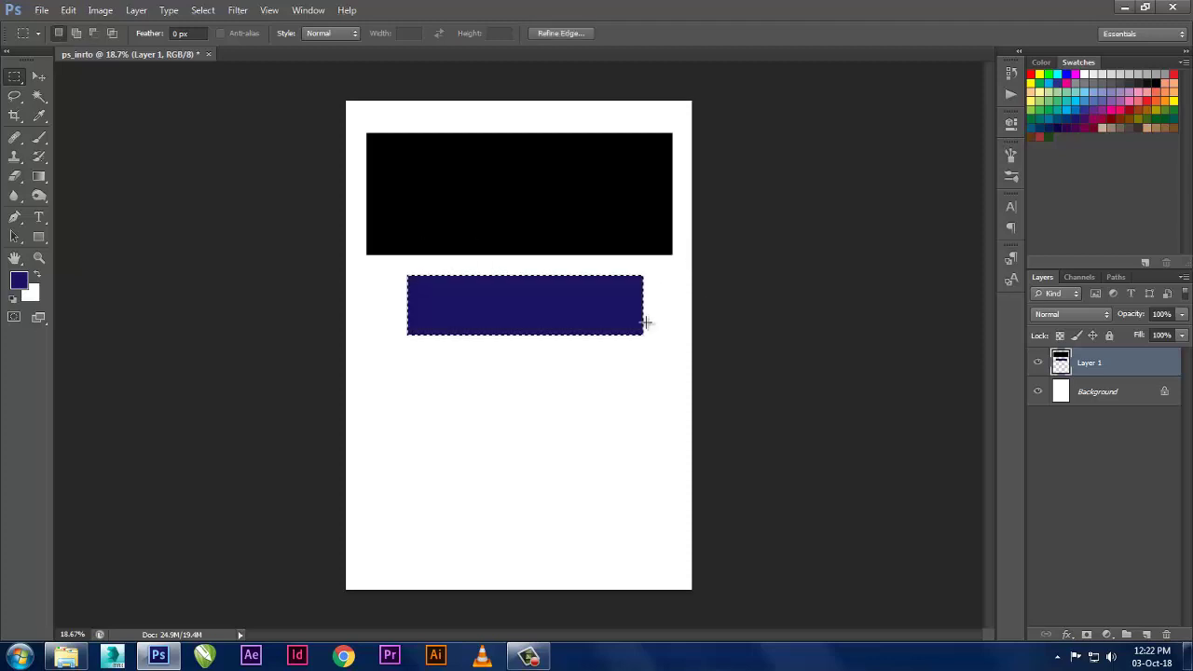
key("ctrl+d")
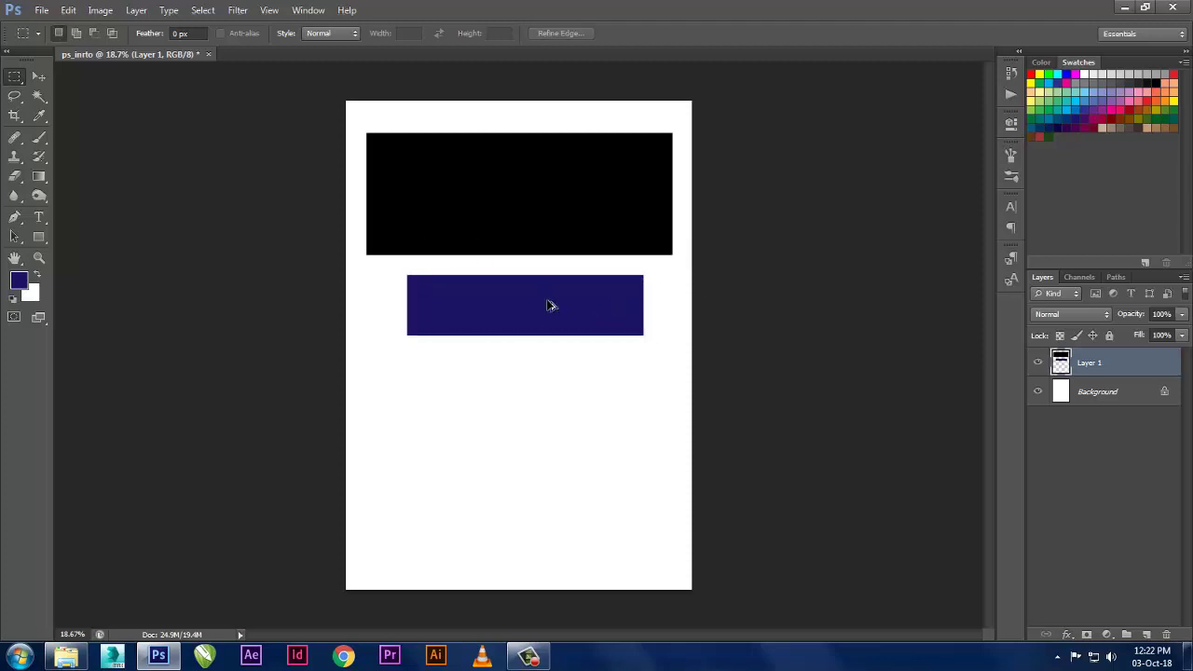
key("ctrl+alt+z")
key("ctrl+alt+z")
key("ctrl+alt+z")
key("ctrl+alt+z")
key("ctrl+alt+z")
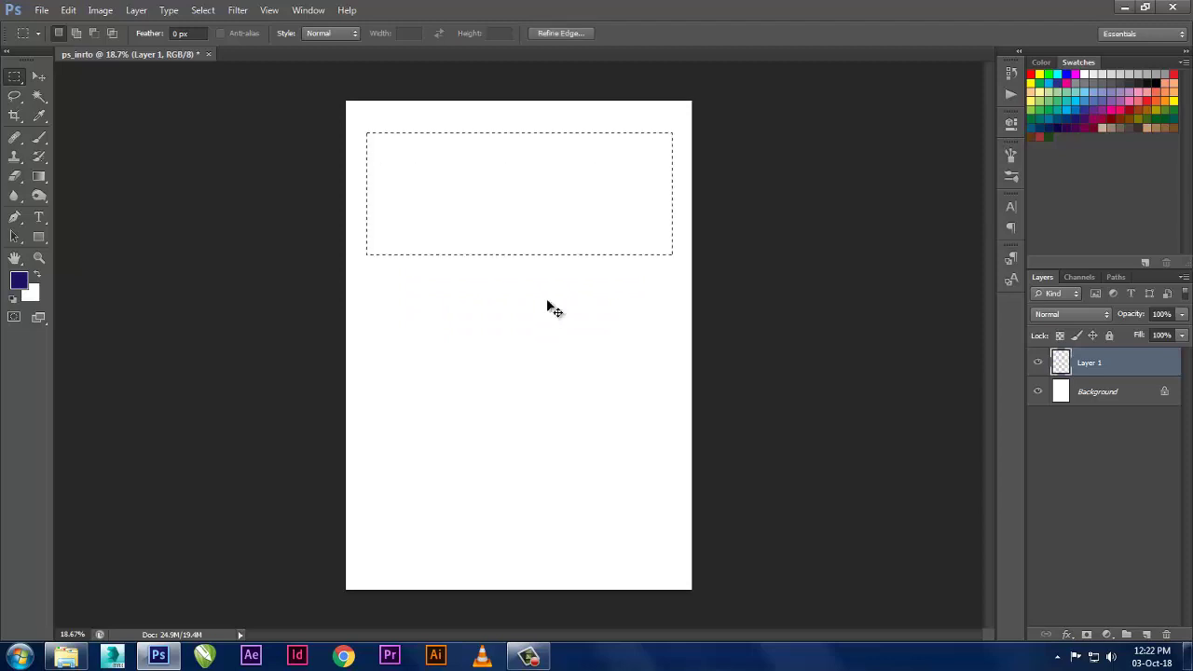
key("ctrl+d")
- Draw a larger rectangular selection and clear it with Select > Deselect
left_click_drag(392, 131, 626, 340)
right_click(552, 262)
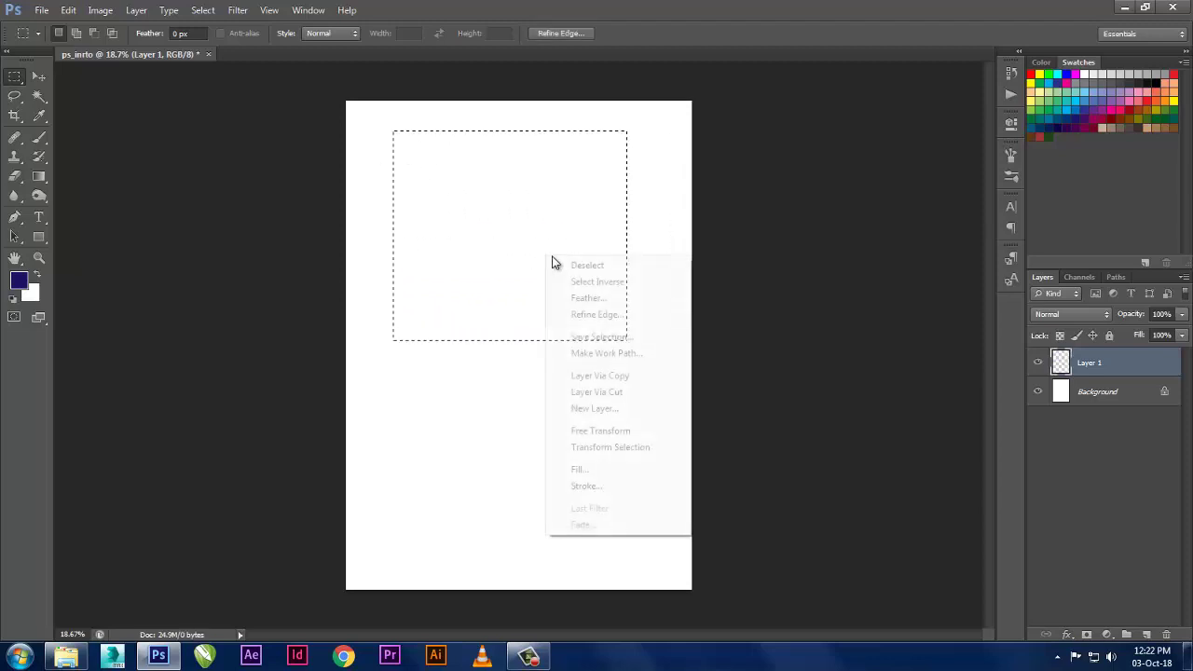
left_click(546, 205)
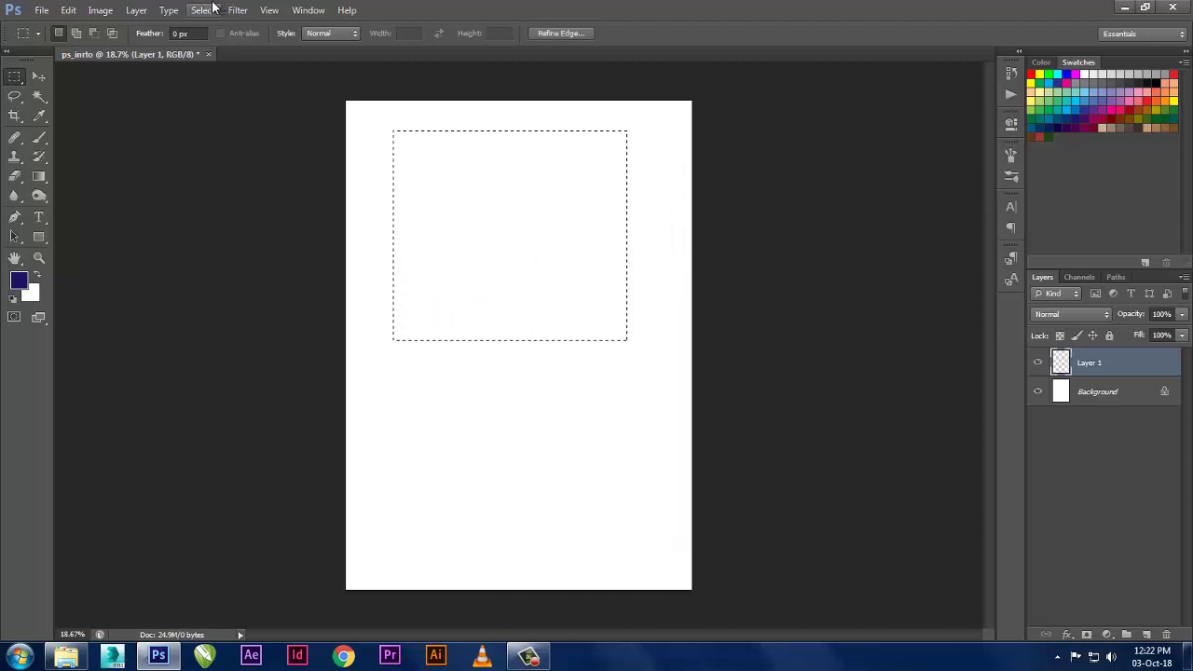
left_click(210, 9)
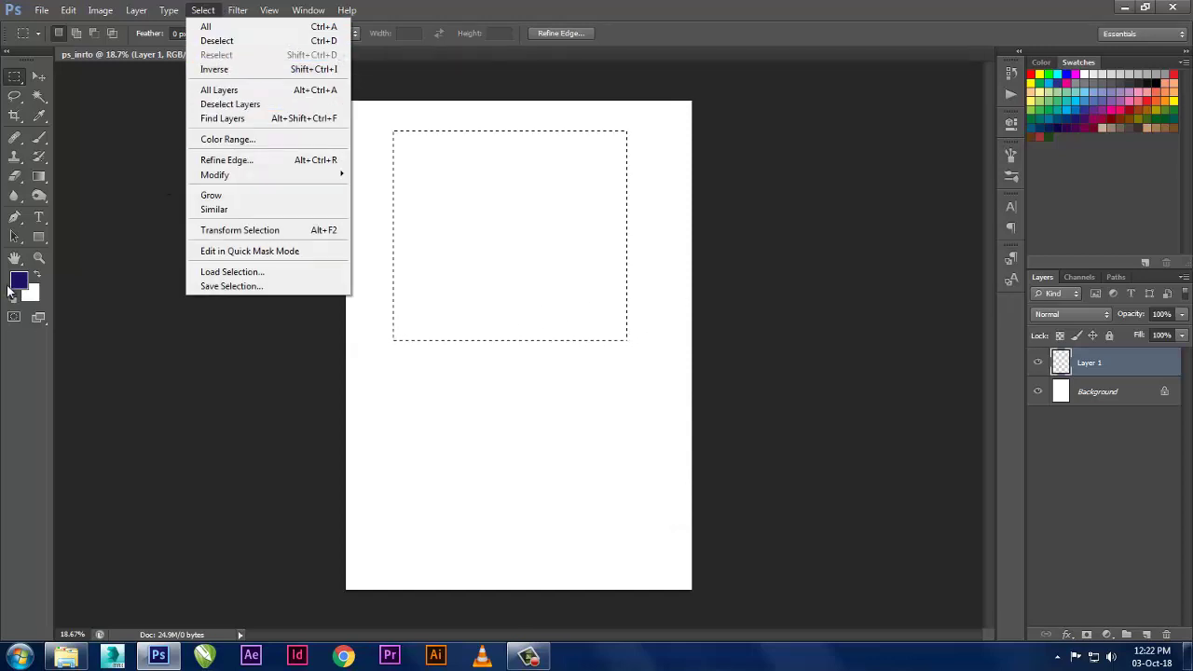
left_click(227, 41)
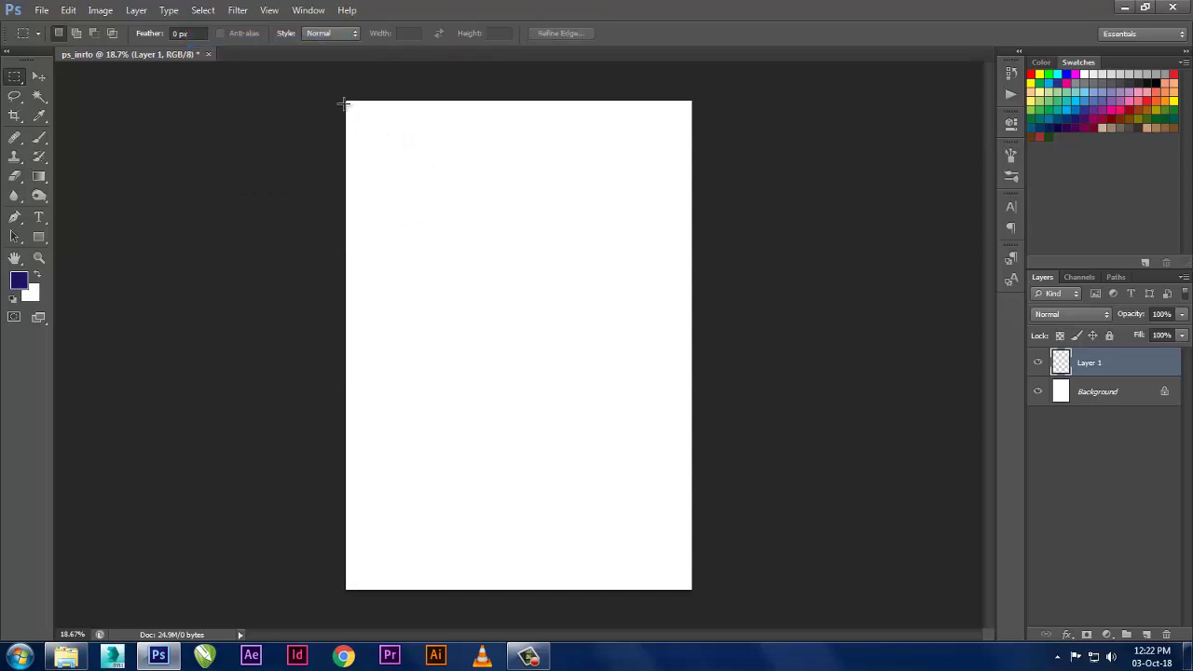
- Fill the marqueed top half dark blue, undo it, then select the lower part of the page
left_click_drag(331, 88, 833, 355)
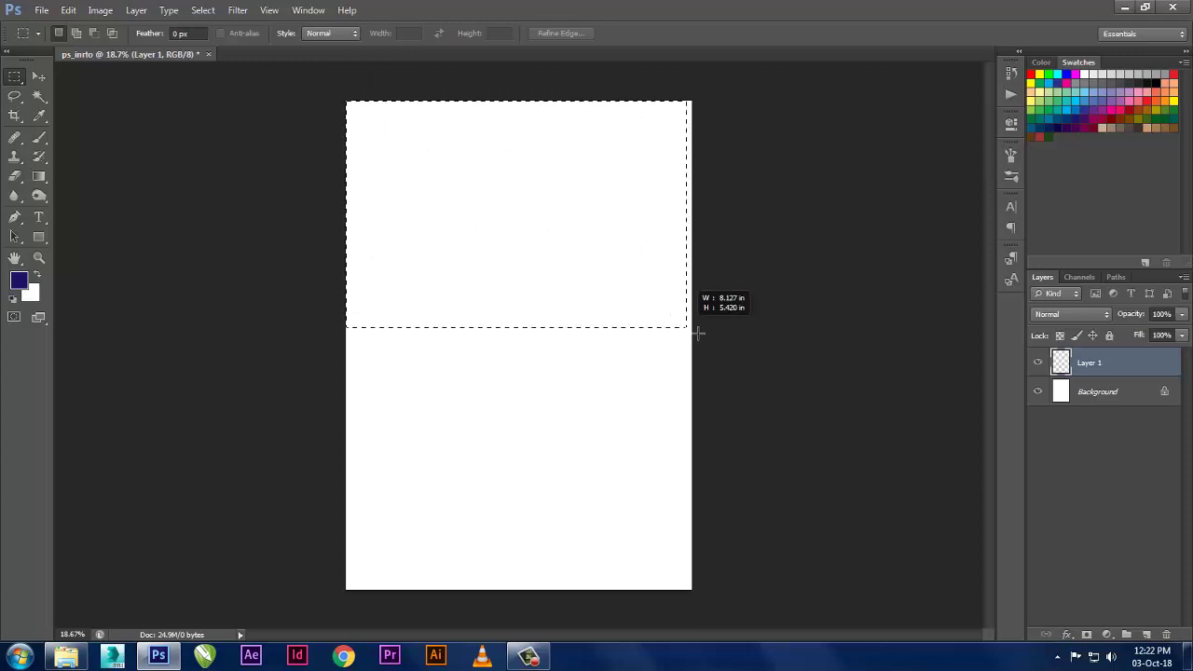
key("alt")
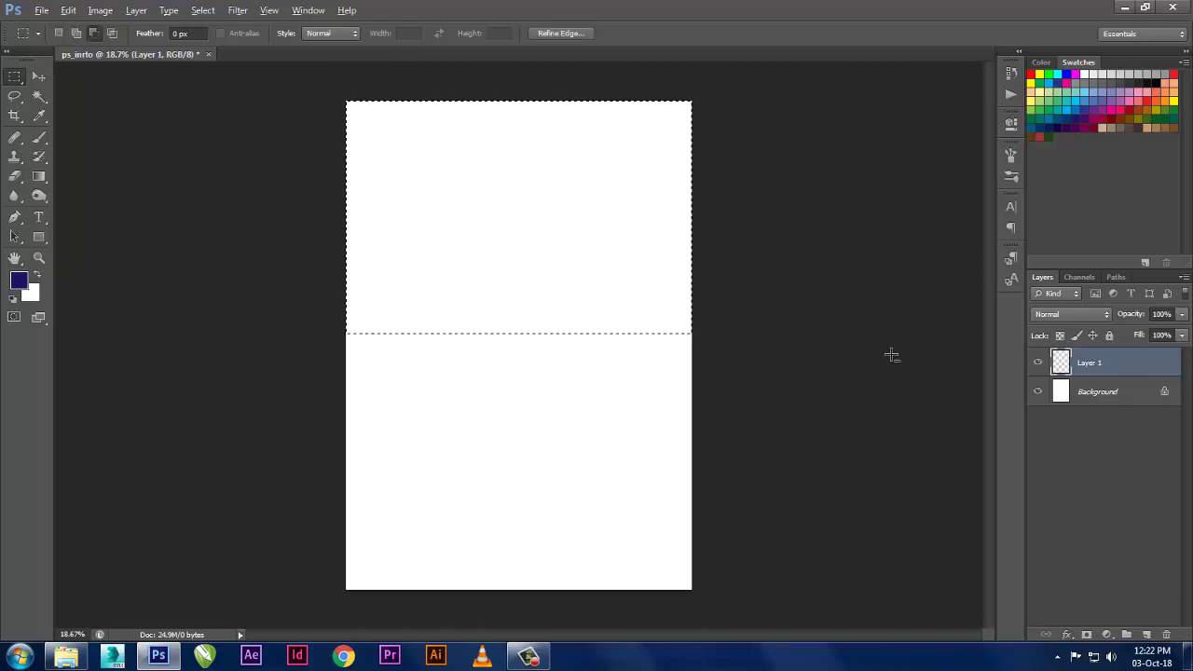
key("alt+BackSpace")
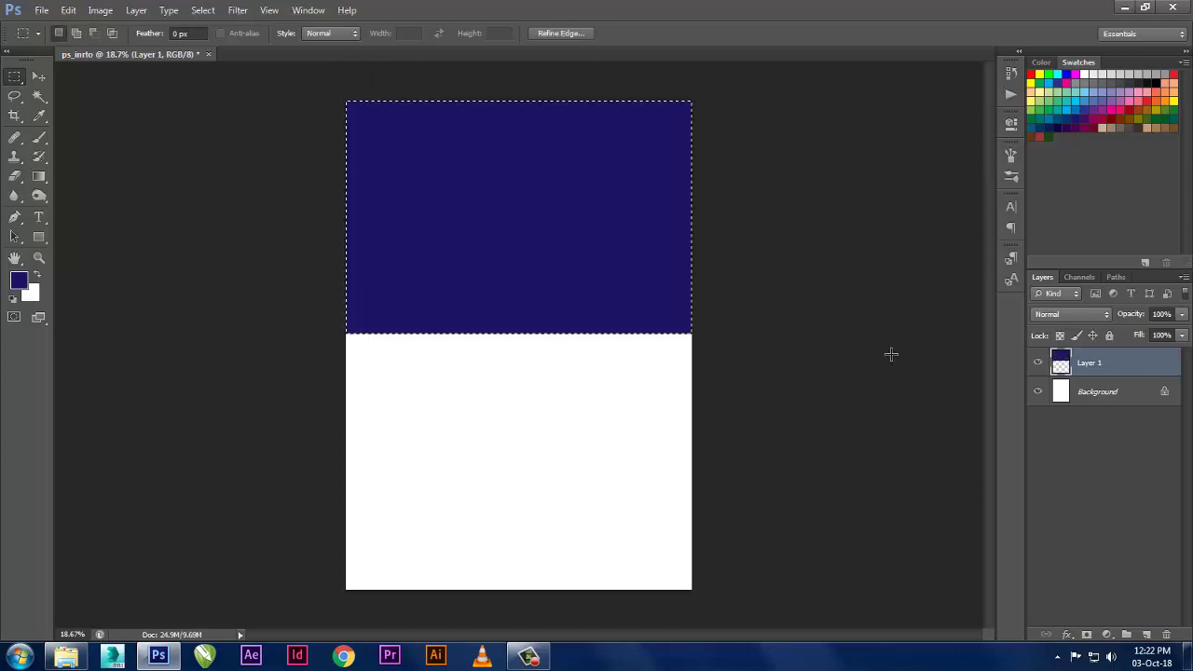
key("Delete")
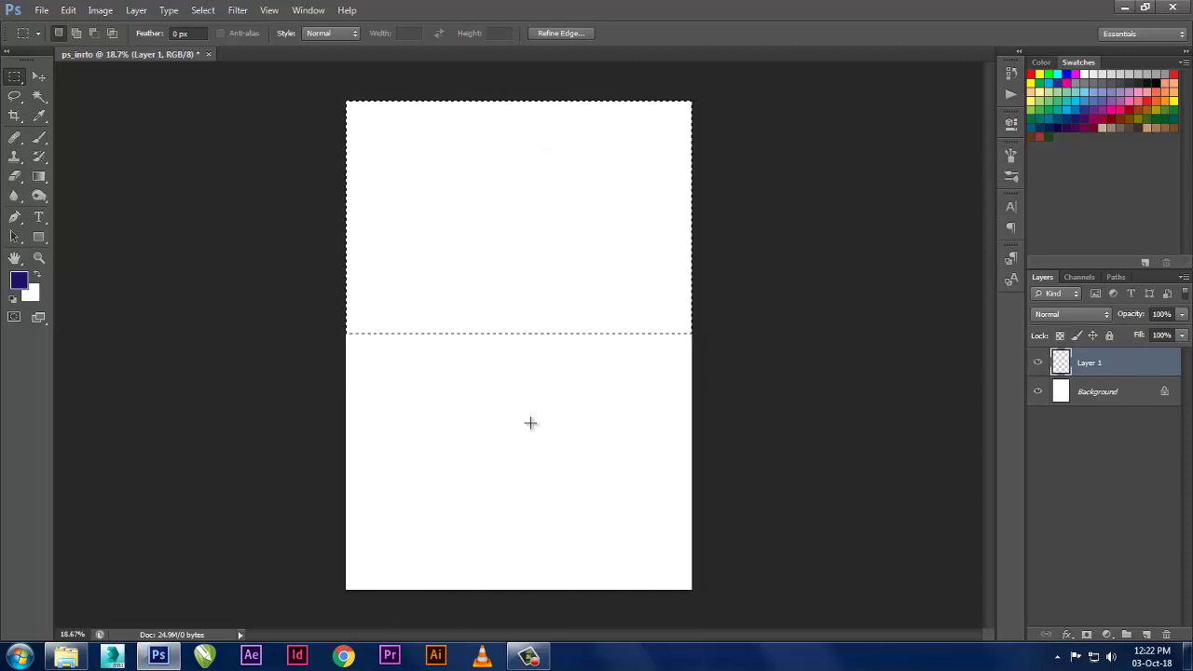
left_click_drag(320, 313, 795, 612)
- Deselect, view the desktop portrait JPG in Photo Viewer, and switch back to Photoshop
left_click(791, 599)
key("super+d")
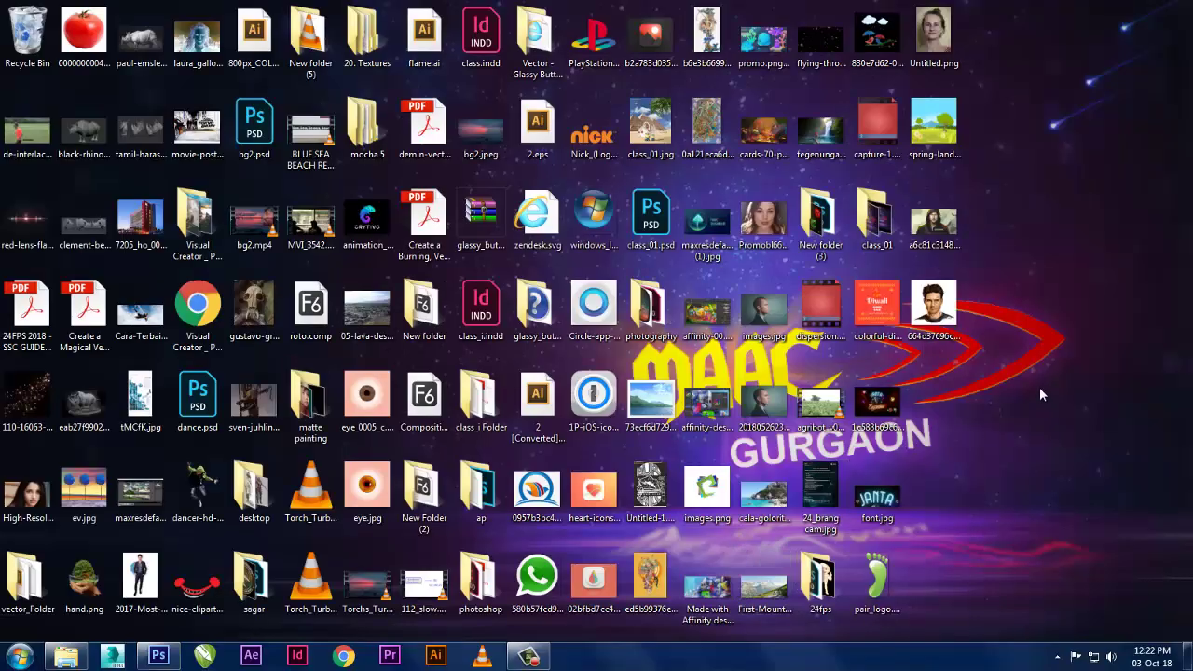
double_click(933, 308)
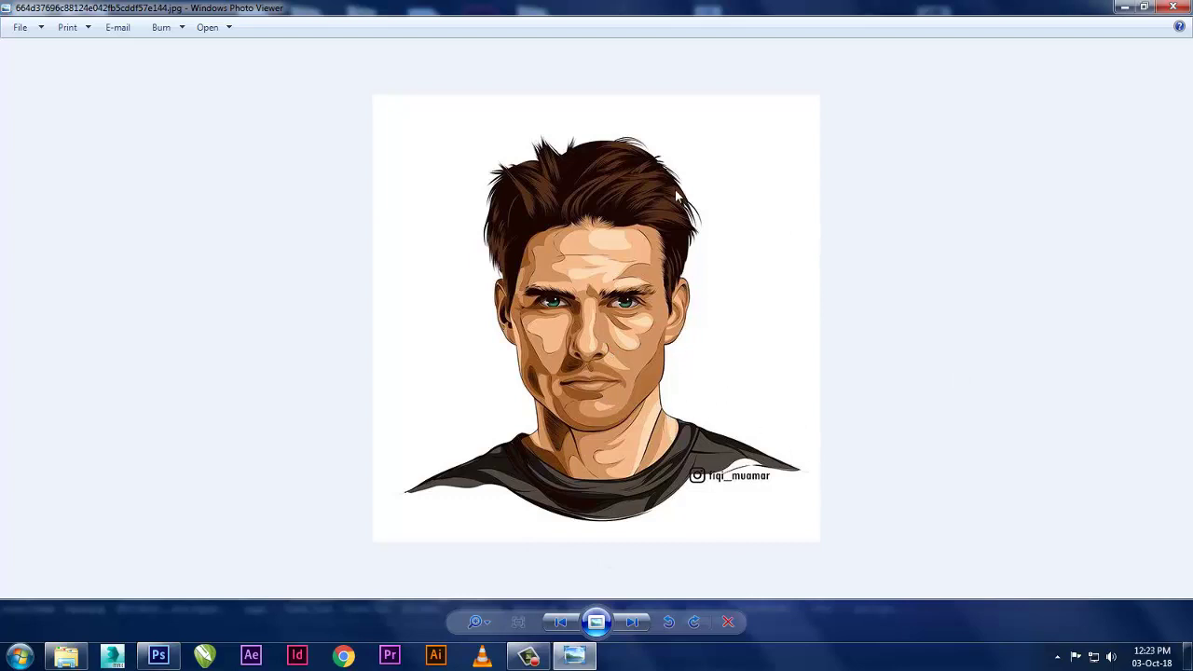
key("alt+Tab")
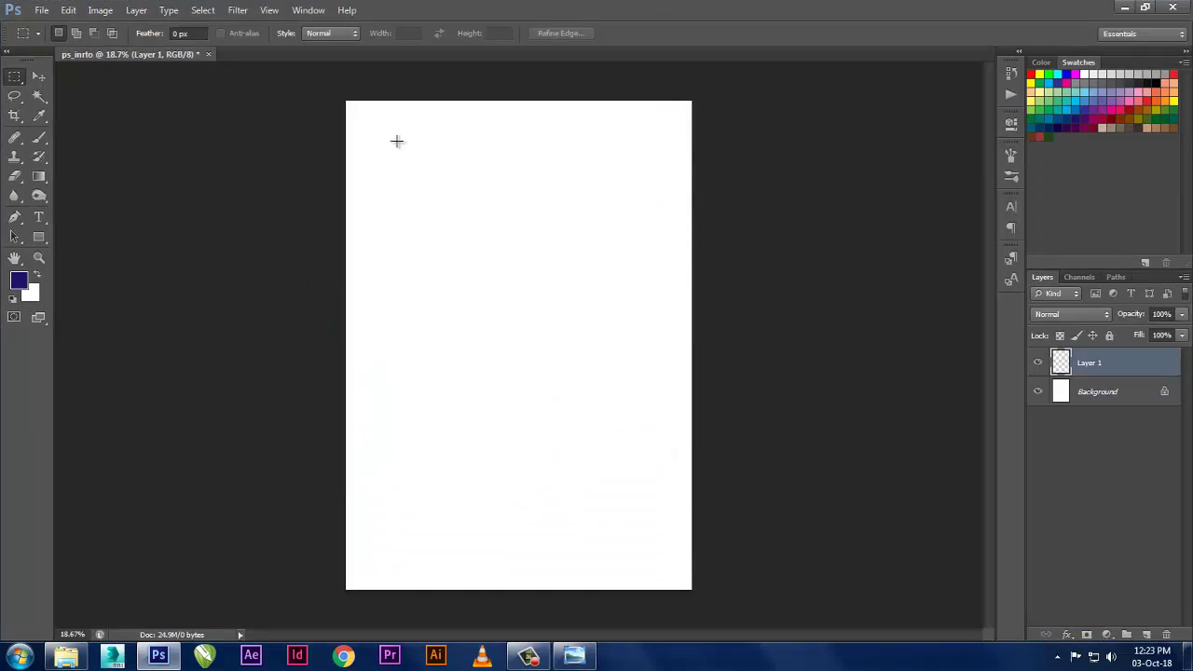
- Fill the lower half dark blue via Select Inverse, then replace that layer with an empty Layer 1
left_click_drag(339, 87, 774, 350)
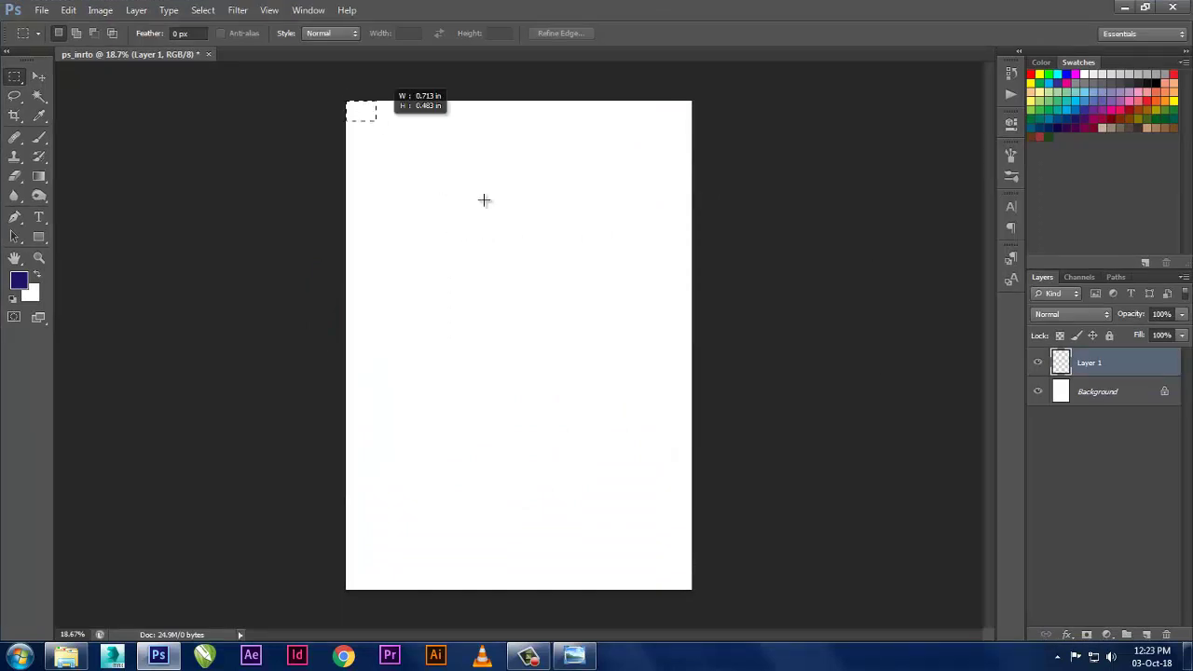
right_click(597, 281)
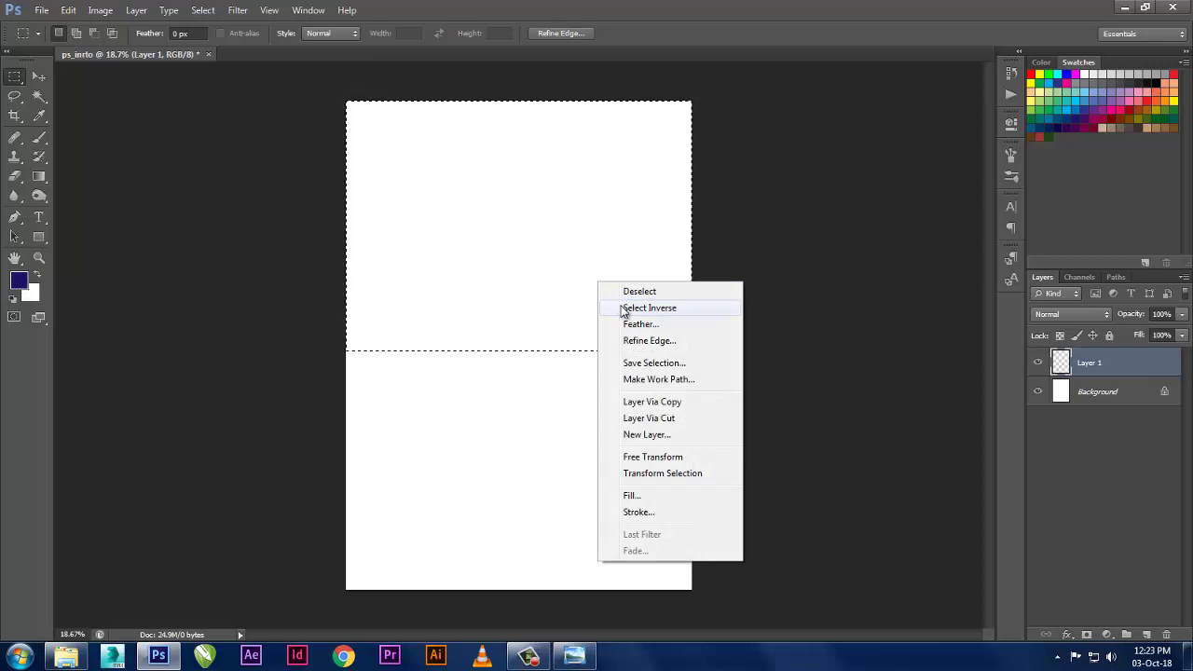
left_click(622, 308)
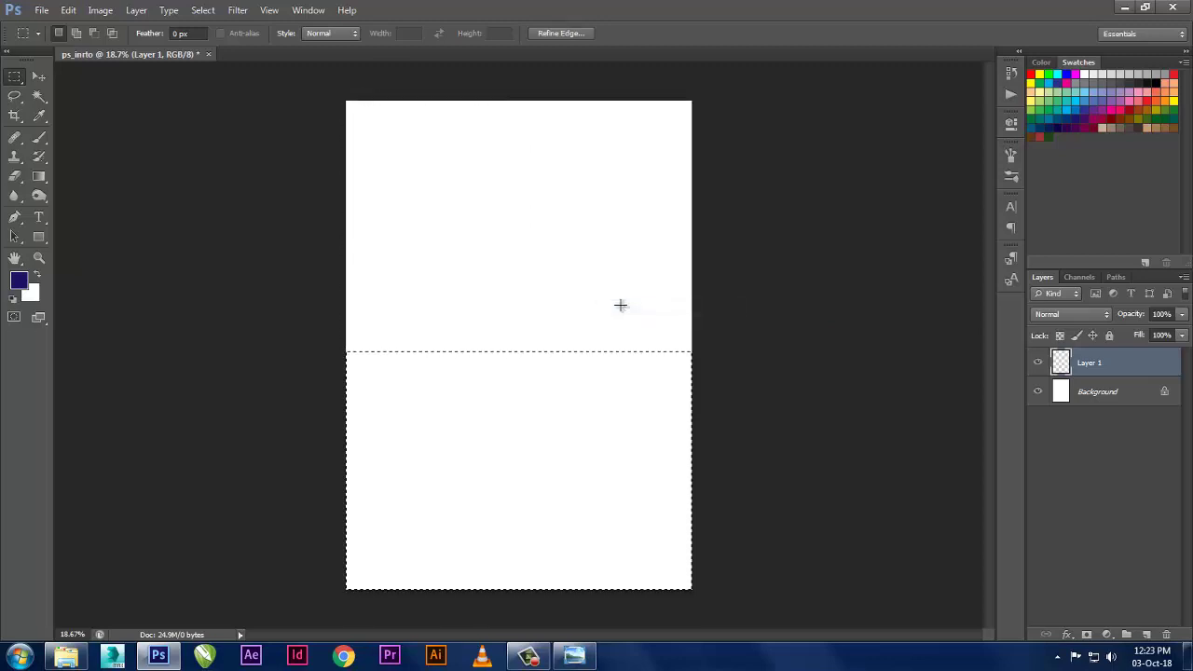
key("alt+BackSpace")
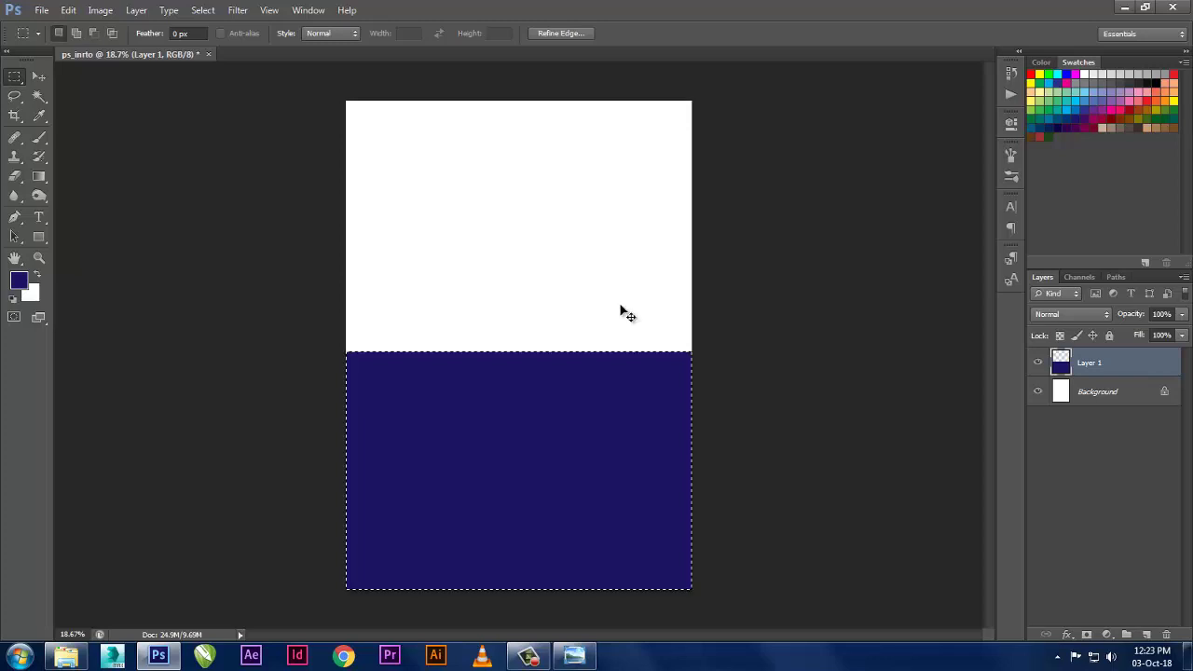
key("ctrl+d")
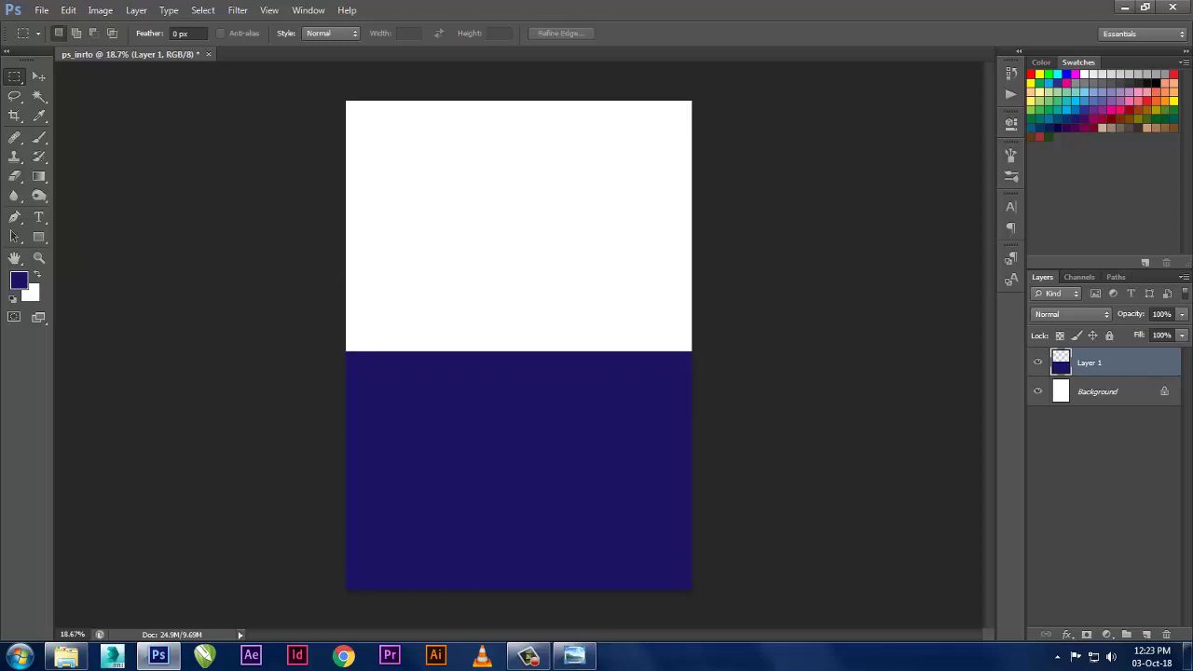
left_click(1165, 634)
left_click(1146, 633)
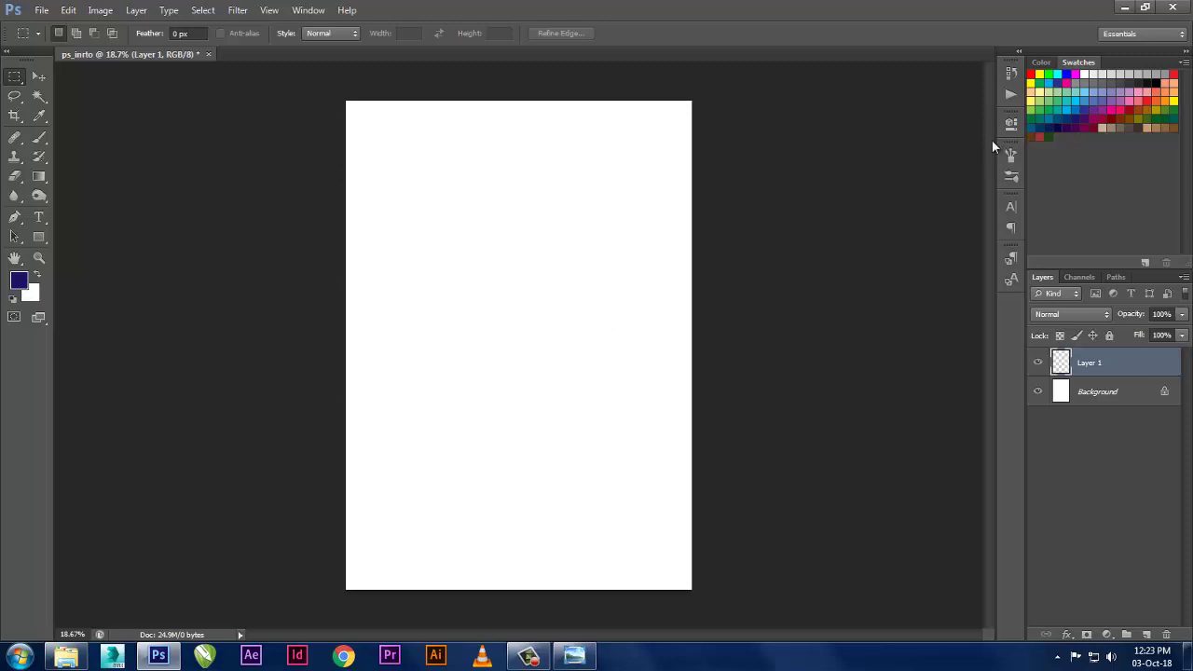
- Pick red in Swatches, view and close the portrait image, then launch CorelDRAW X6
left_click(1039, 134)
key("super+d")
double_click(928, 317)
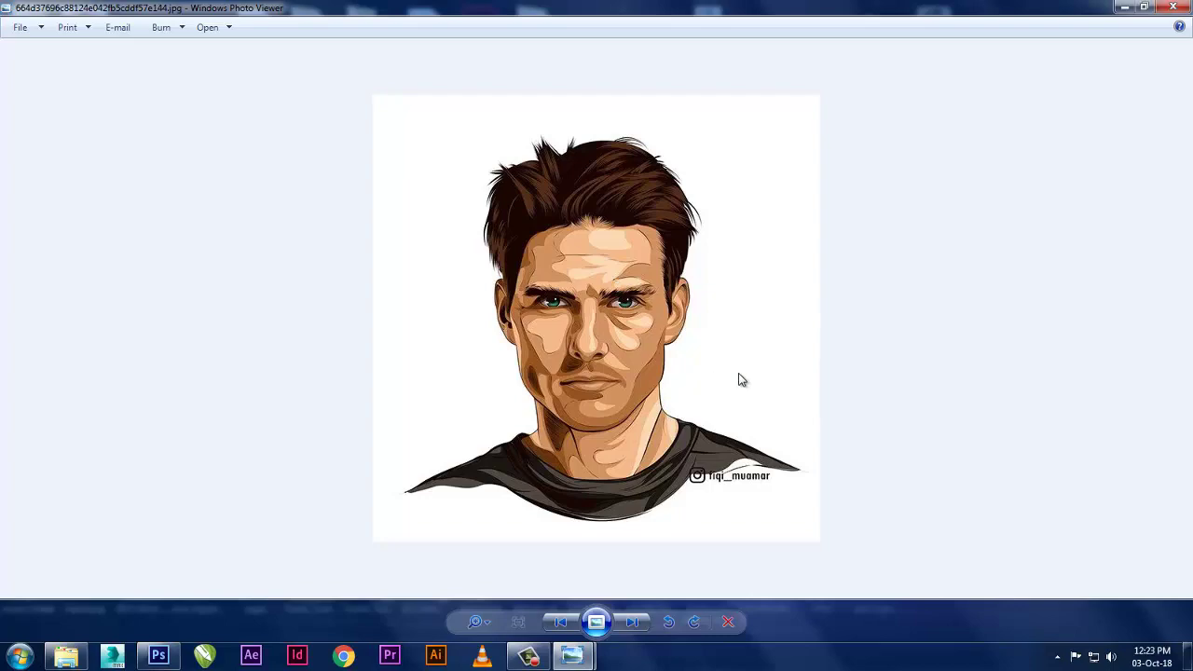
left_click(1171, 8)
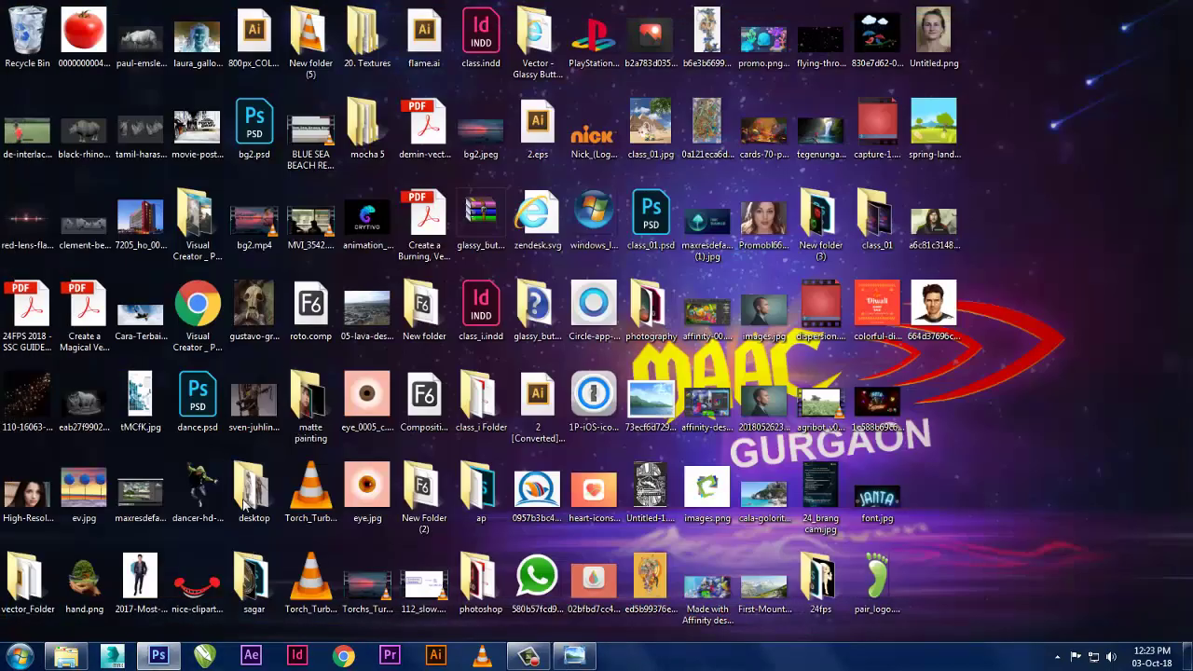
left_click(204, 655)
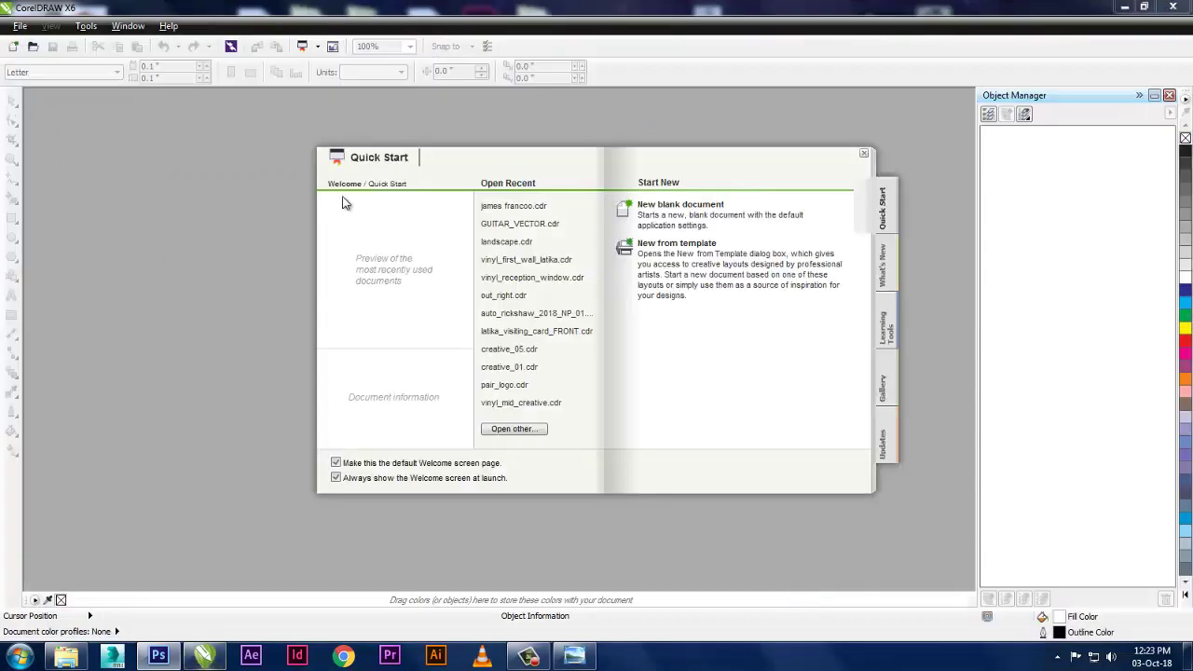
- Open the recent GUITAR_VECTOR.cdr drawing and scroll the view to recentre the artwork
left_click(522, 224)
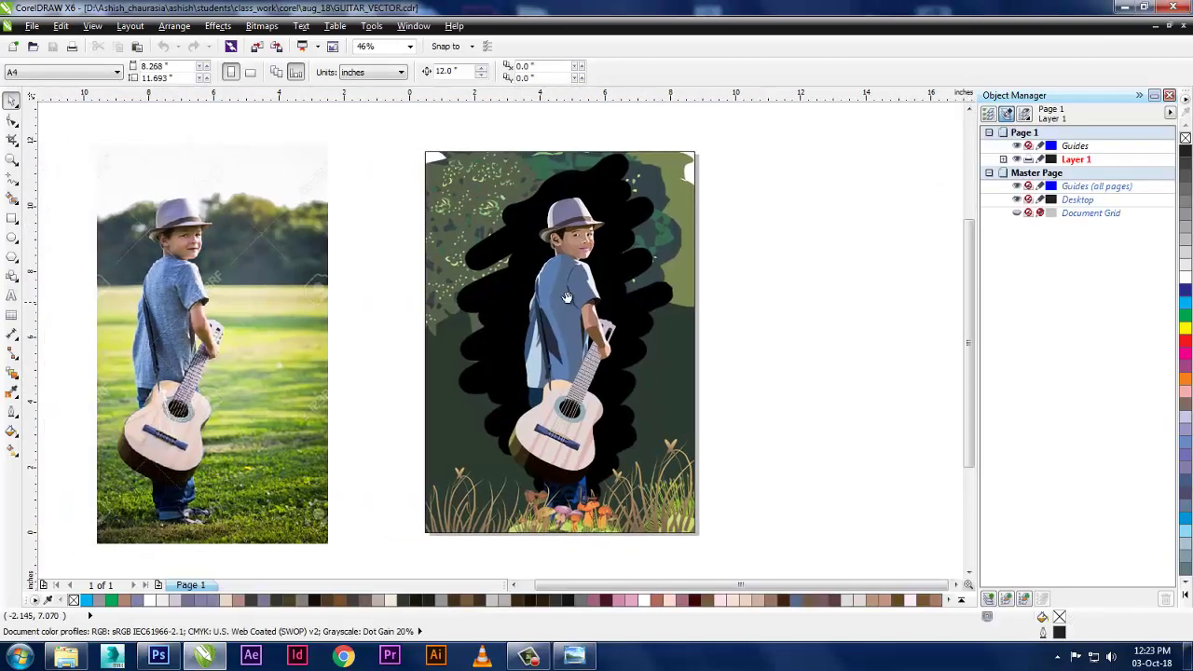
scroll(399, 252, "up", 4)
scroll(320, 272, "down", 2)
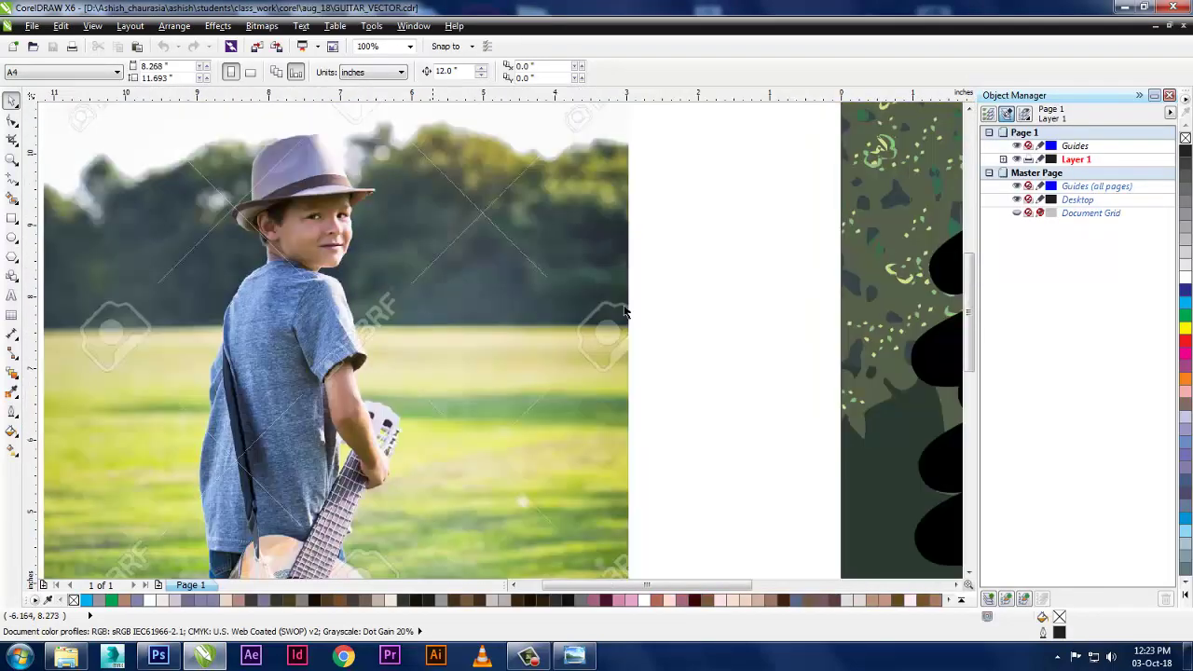
scroll(354, 319, "right", 3)
scroll(554, 328, "right", 2)
scroll(553, 328, "down", 1)
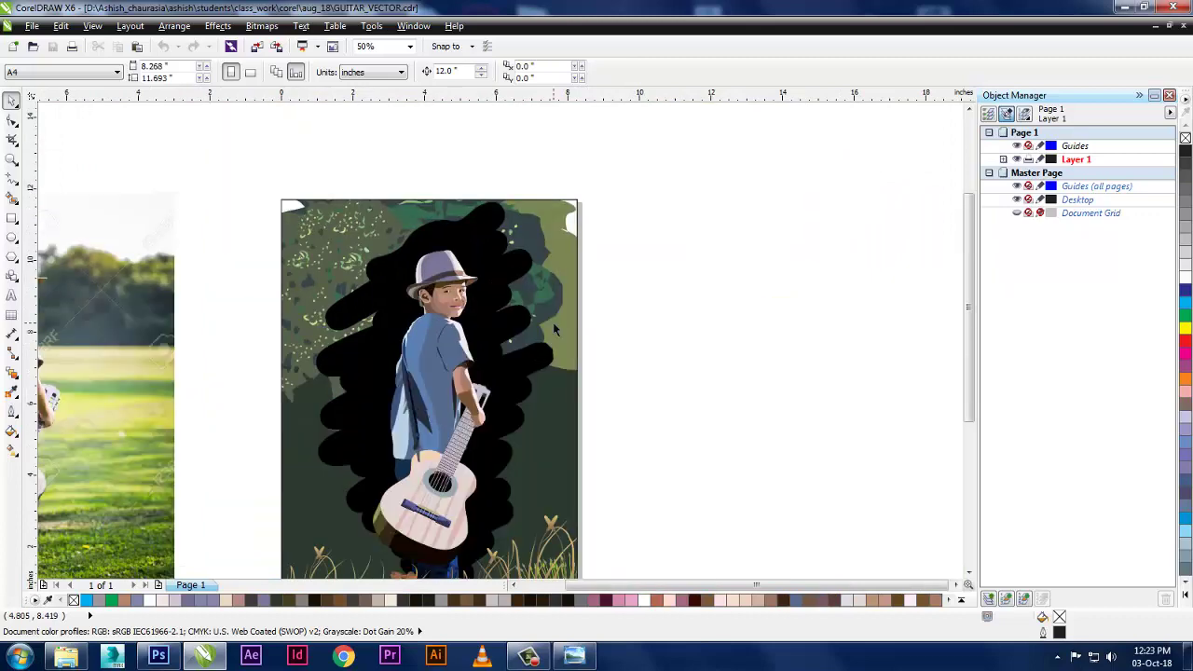
scroll(634, 382, "left", 1)
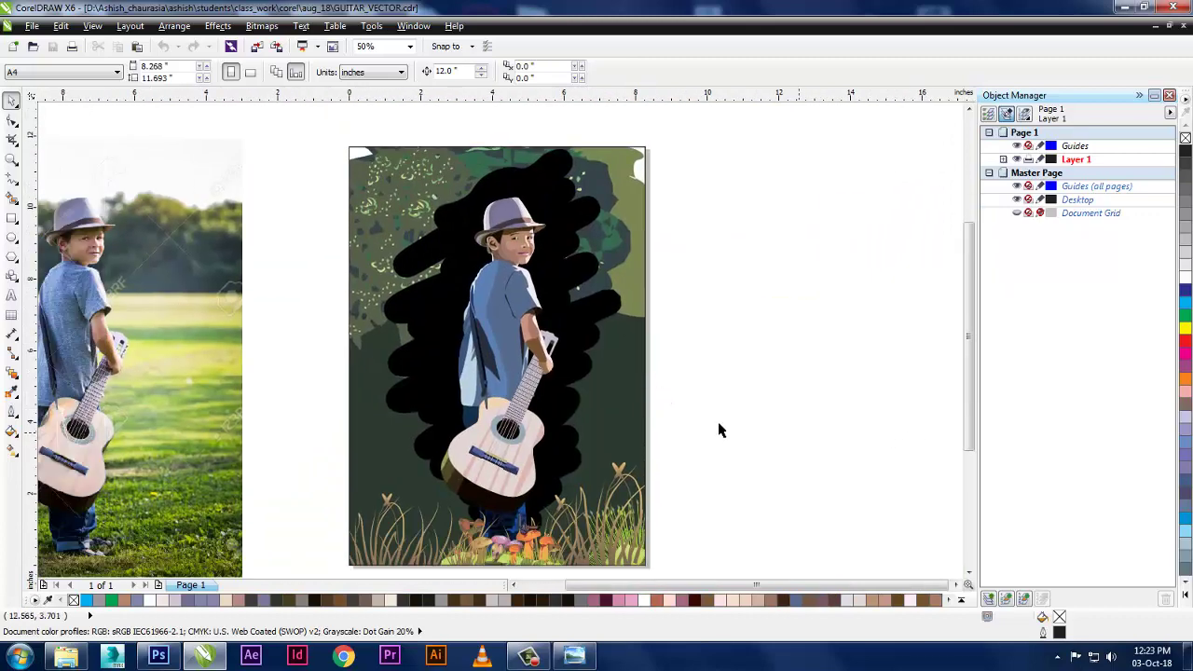
left_click_drag(718, 425, 809, 434)
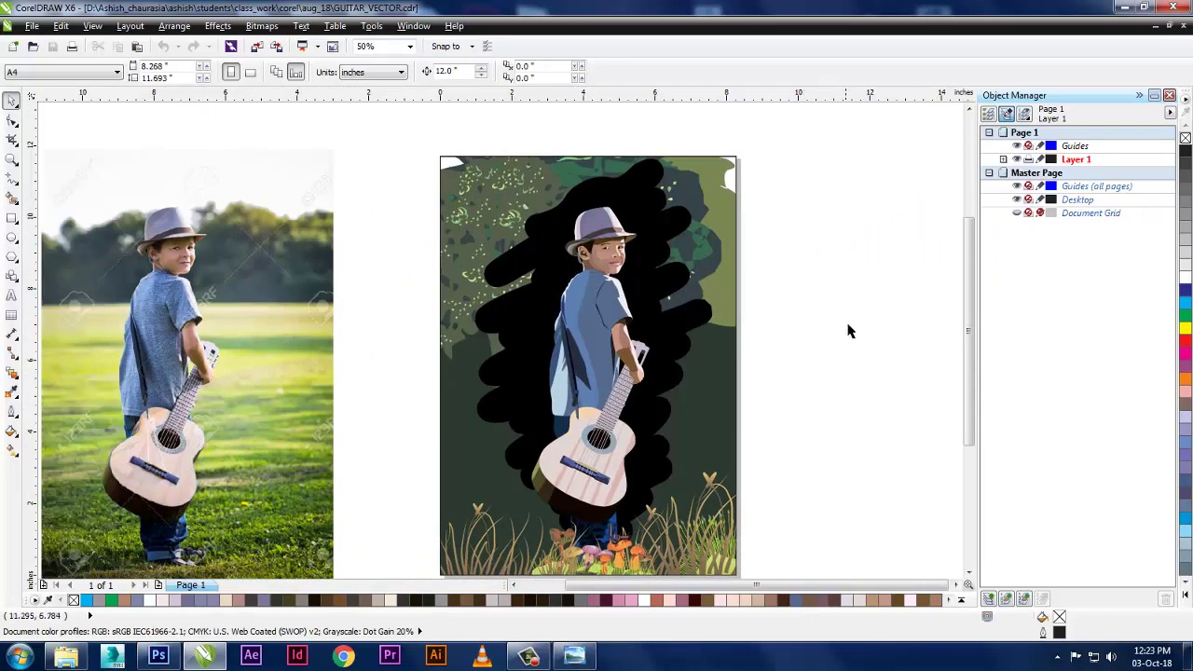
- Open the recent poly portrait drawing, adjust the view, and minimize CorelDRAW
left_click(32, 25)
mouse_move(70, 92)
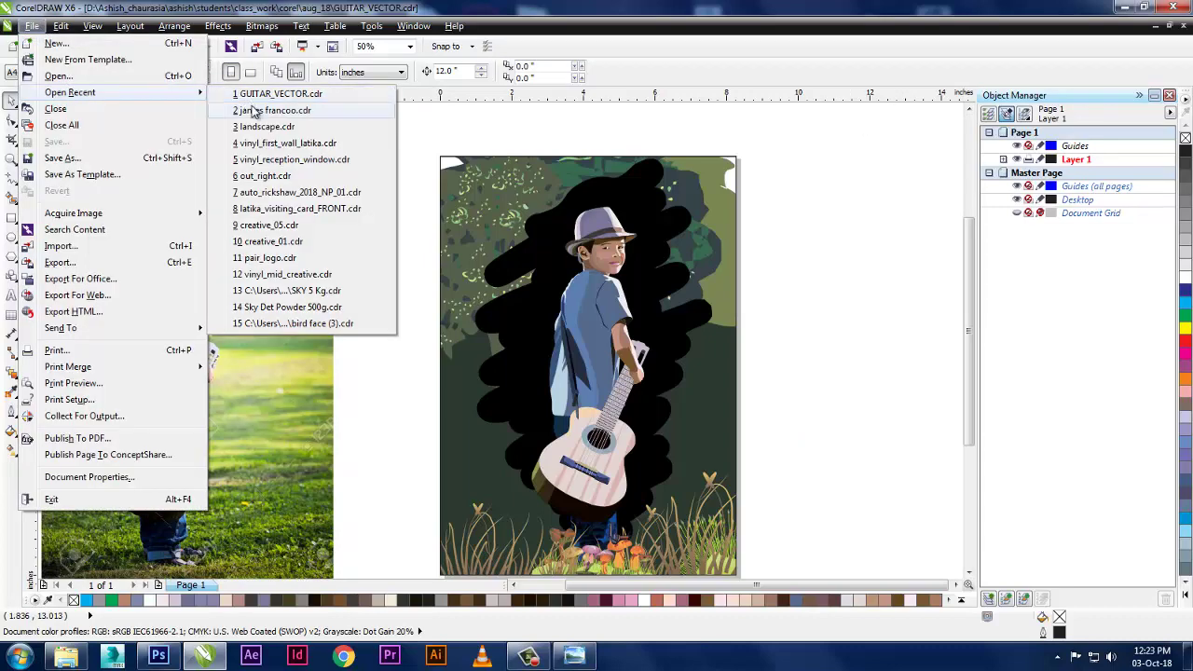
left_click(272, 111)
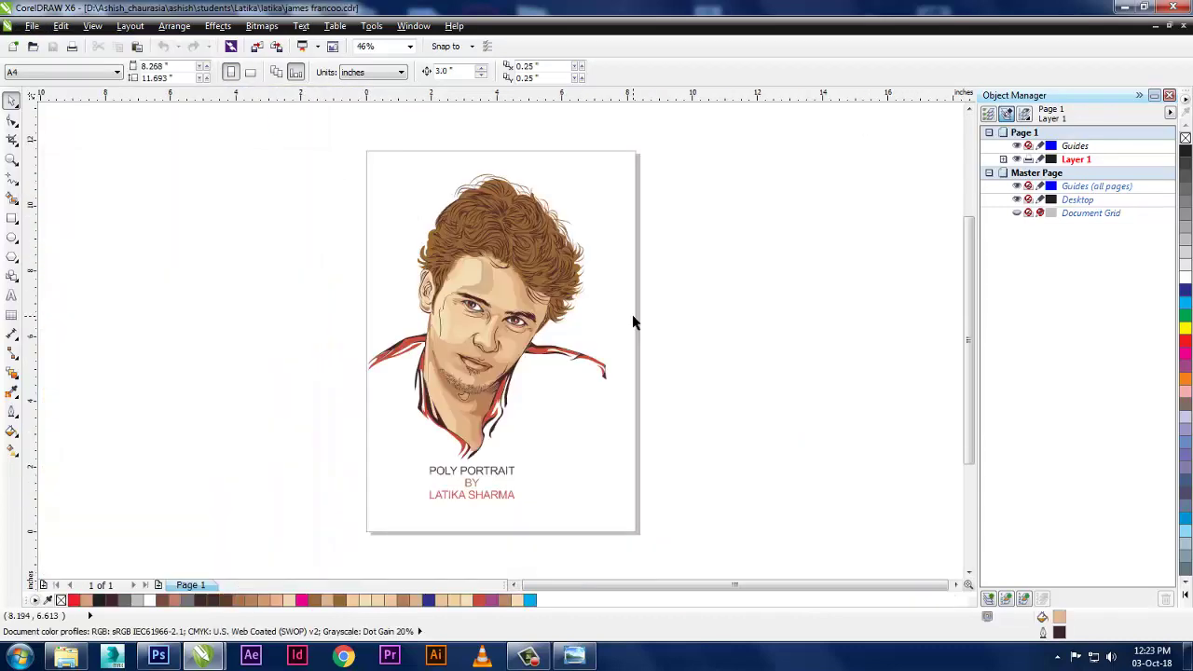
scroll(506, 301, "up", 1)
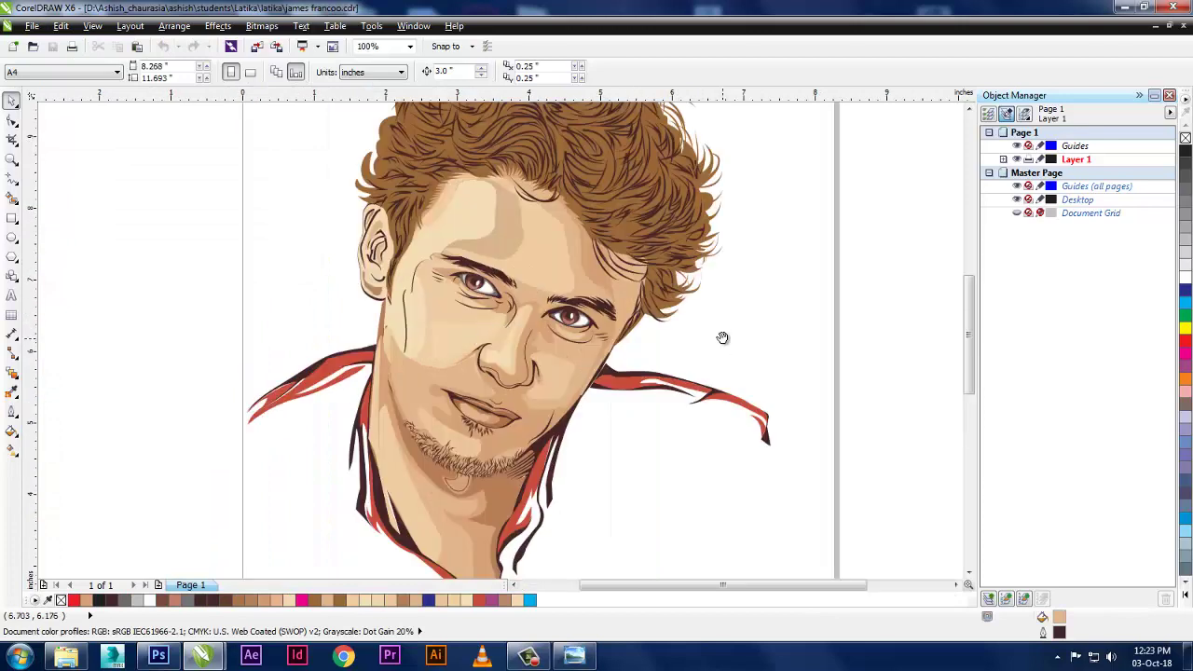
left_click_drag(721, 338, 743, 380)
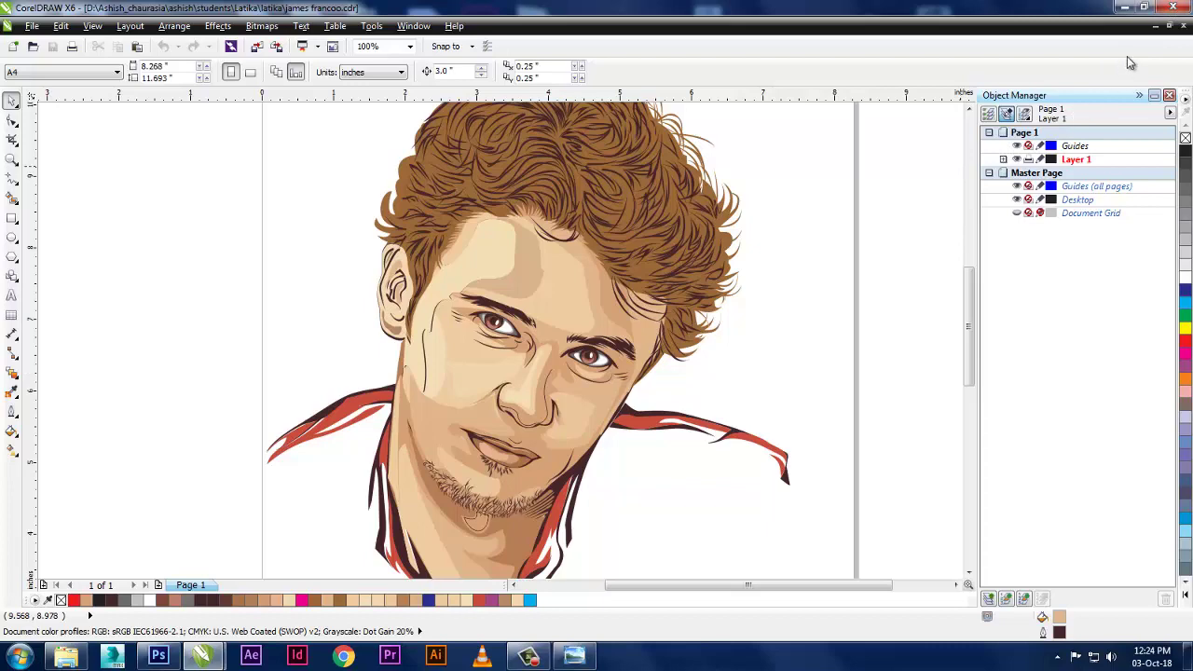
left_click(1123, 7)
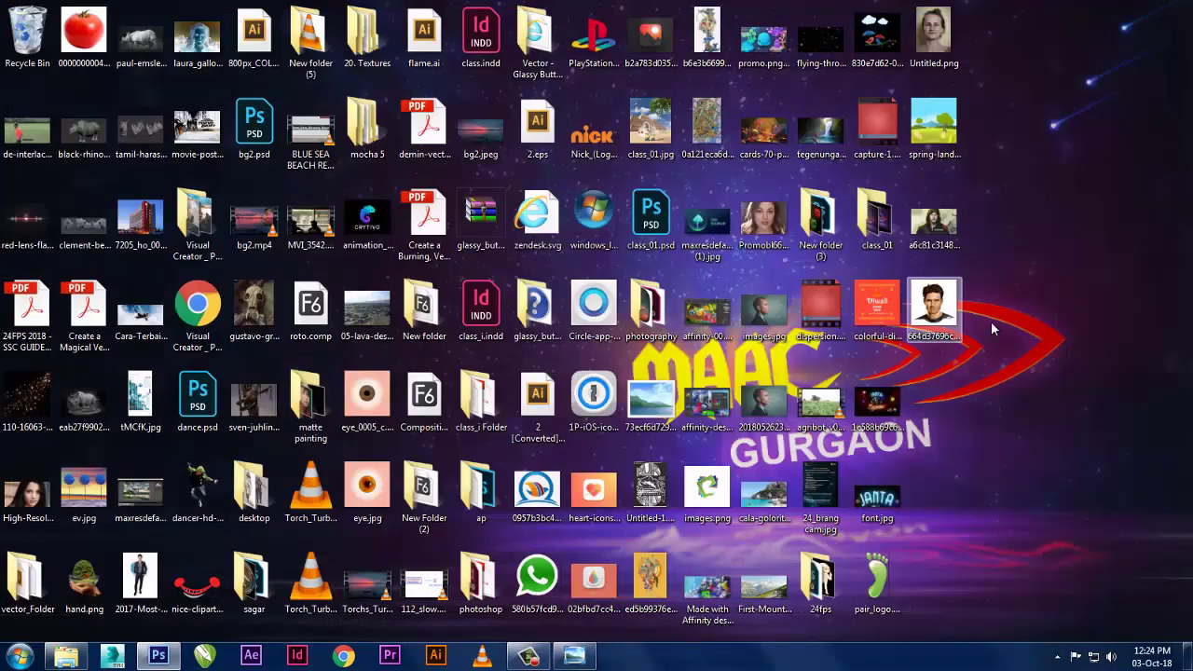
- Refresh the desktop, then restore the Photoshop window from the taskbar
right_click(1039, 310)
left_click(1057, 349)
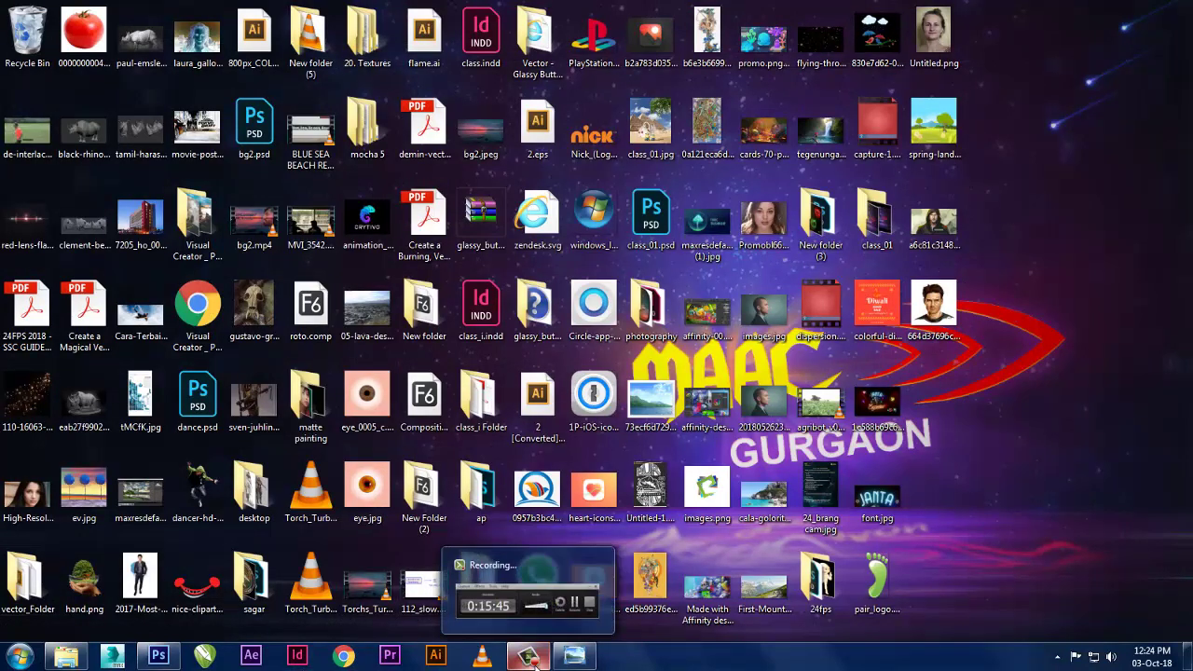
mouse_move(527, 656)
left_click(517, 657)
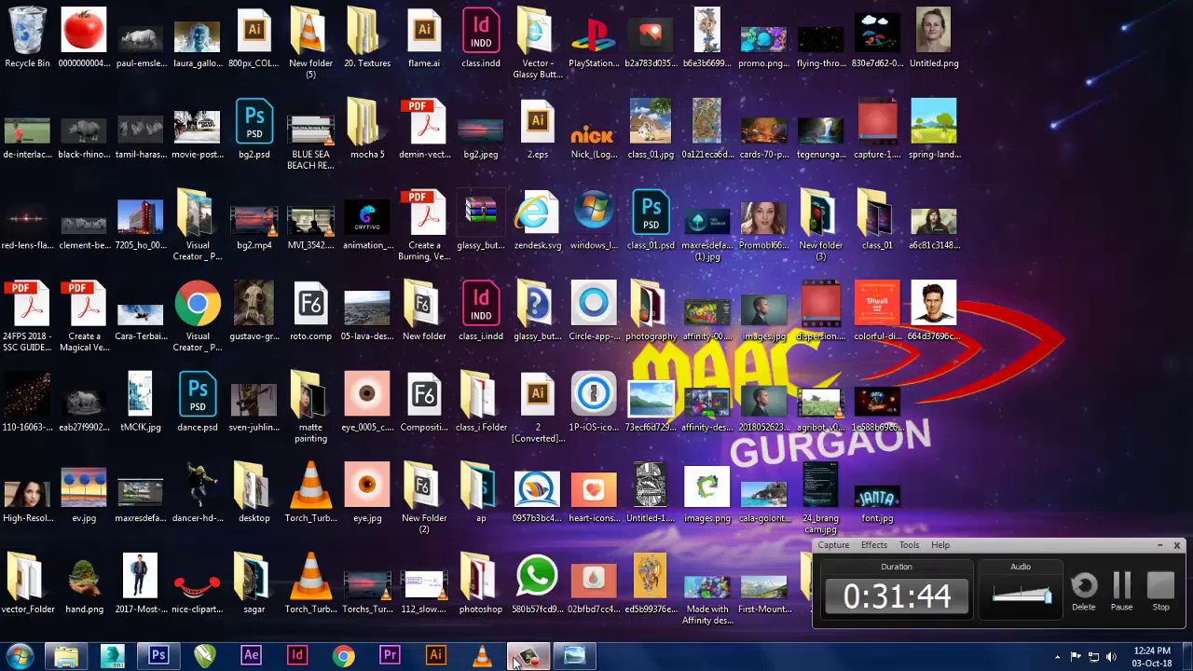
left_click(161, 657)
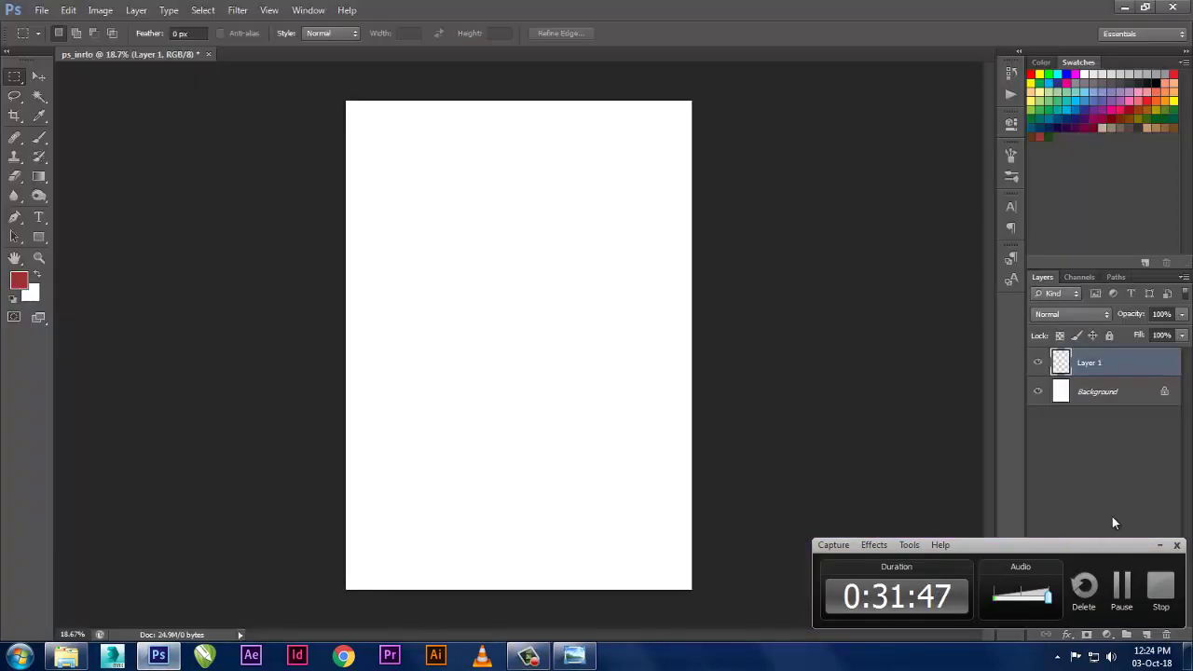
- Fill a thin red strip across the top edge of the page on Layer 1
left_click(1158, 545)
scroll(518, 396, "up", 1)
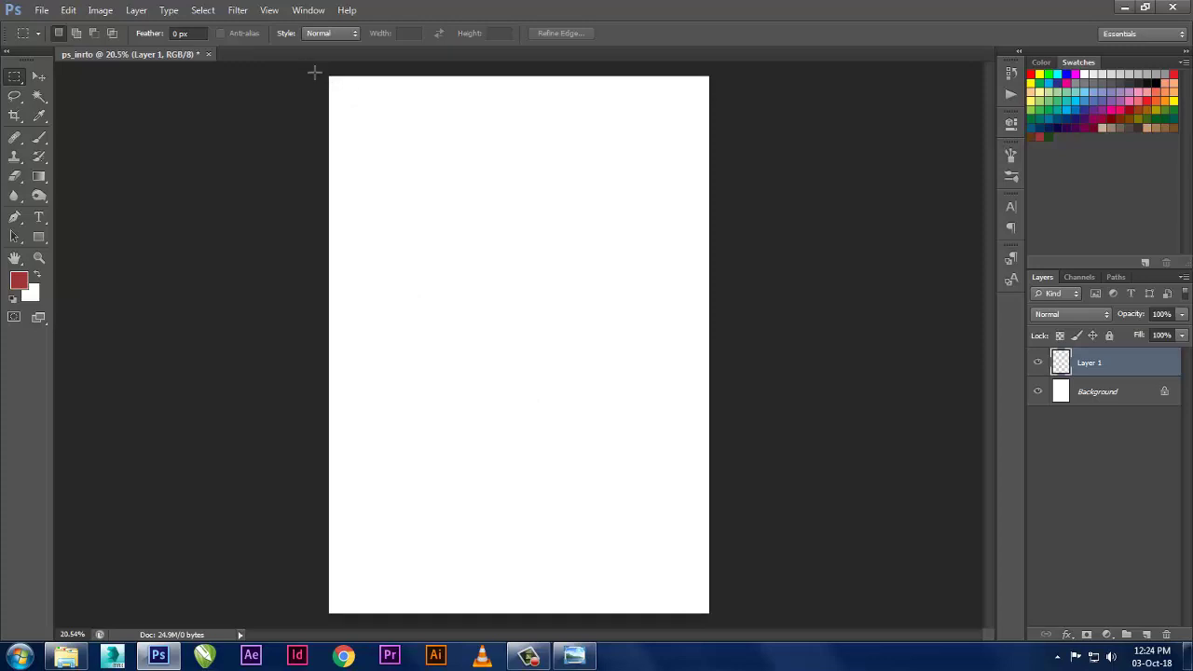
left_click_drag(314, 72, 760, 92)
key("alt+BackSpace")
key("ctrl+d")
- Fill red strips down the right edge and along the bottom edge of the page
mouse_move(737, 74)
left_mouse_down()
mouse_move(671, 607)
mouse_move(698, 613)
left_mouse_up()
key("alt+BackSpace")
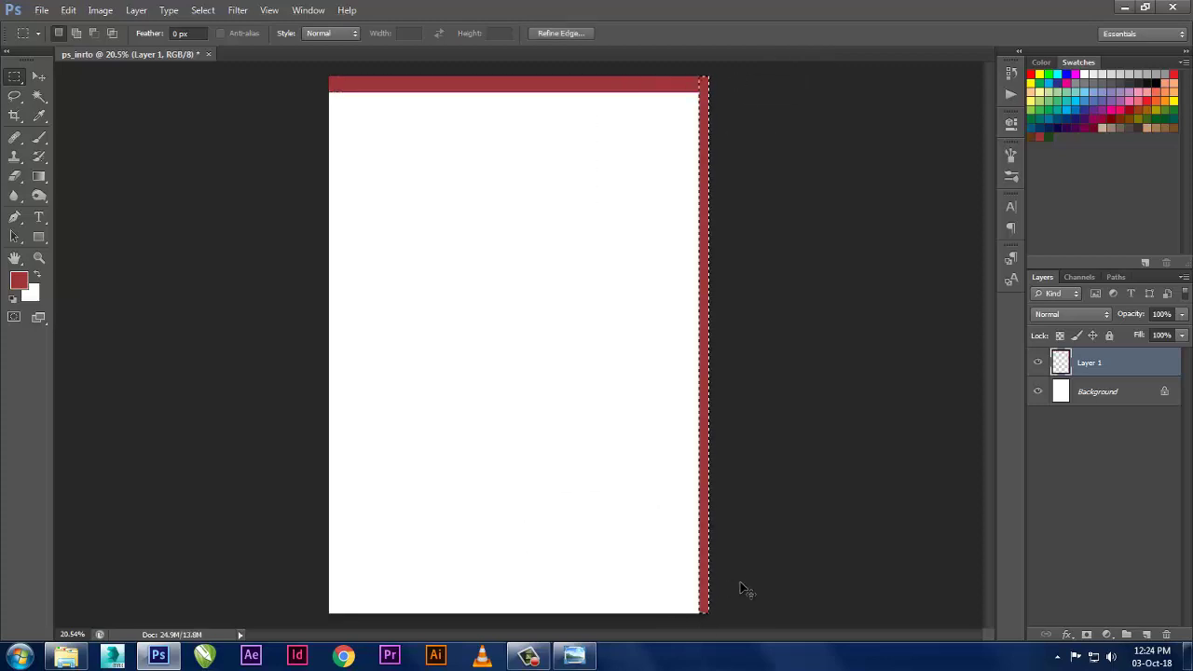
key("ctrl+d")
left_click_drag(772, 586, 162, 583)
key("ctrl+d")
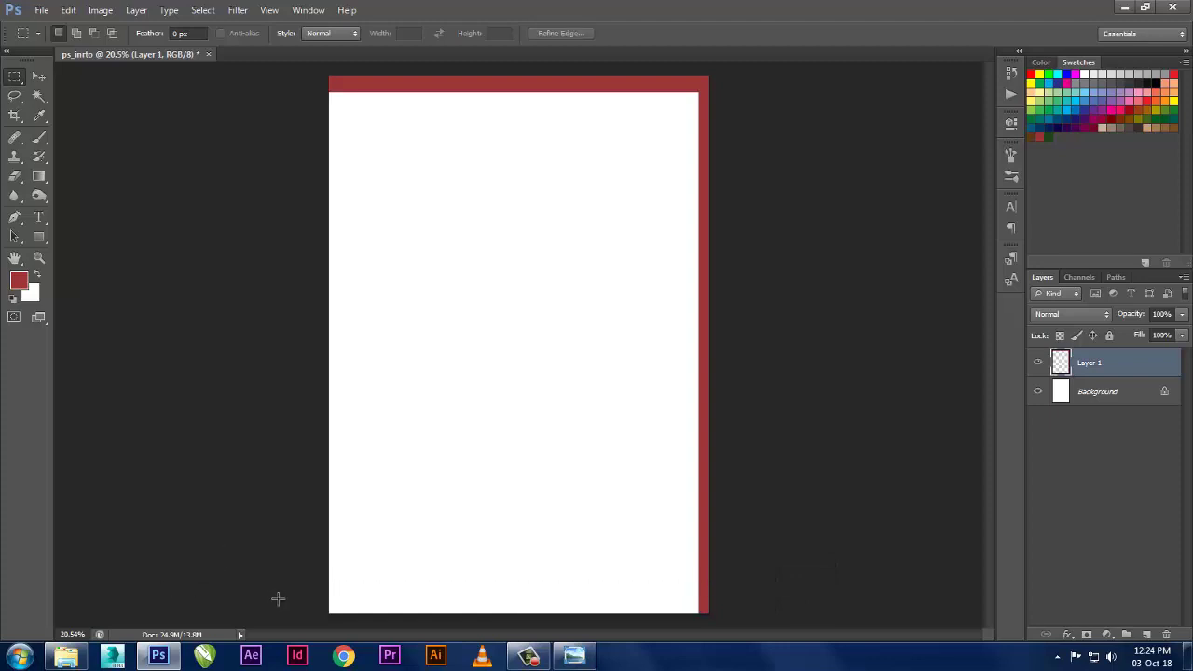
left_click_drag(278, 598, 831, 650)
key("alt+BackSpace")
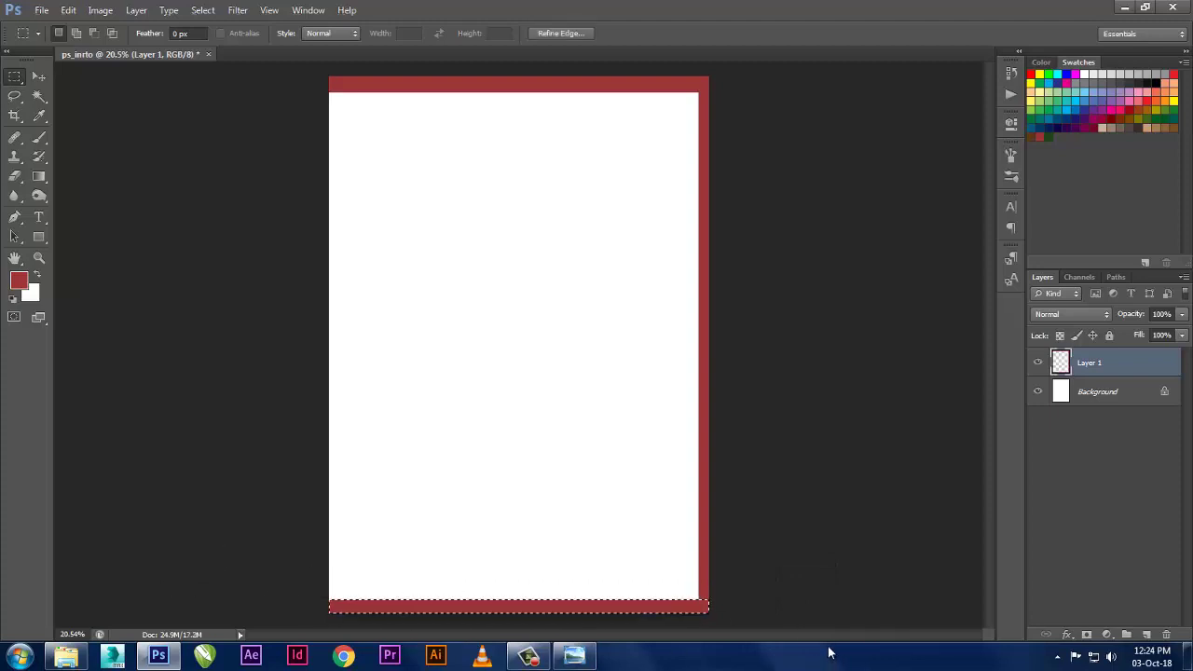
key("ctrl+d")
- Fill a red strip down the left edge, then undo the left, bottom and right strips
left_click_drag(288, 79, 342, 620)
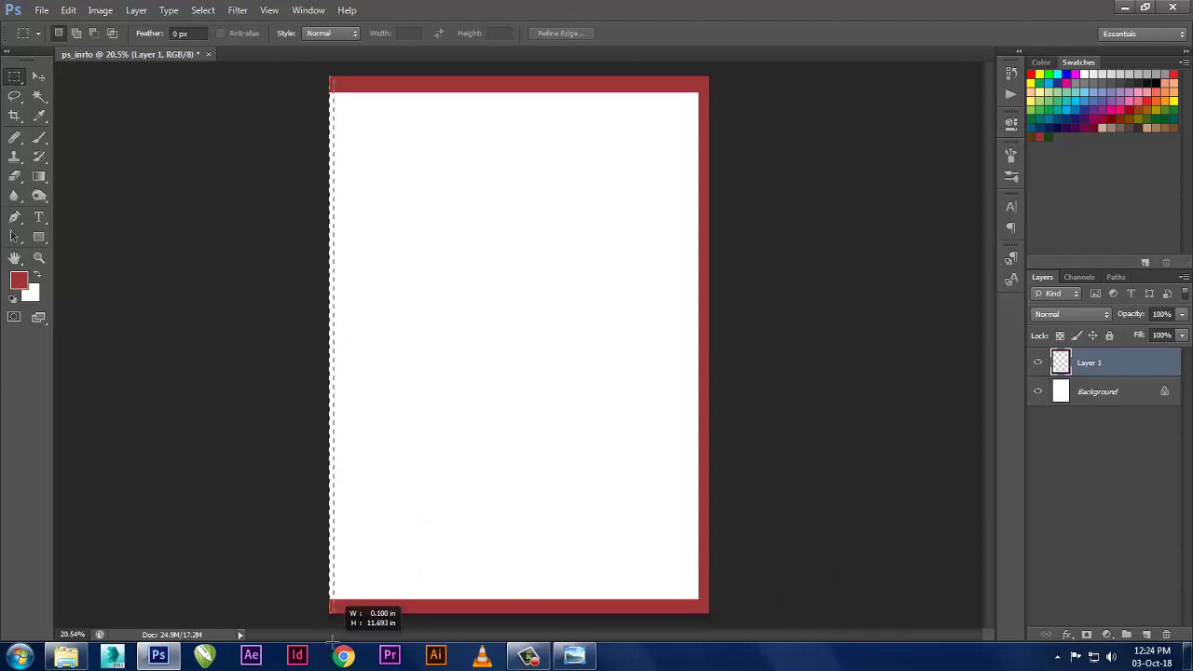
key("alt+BackSpace")
key("ctrl+d")
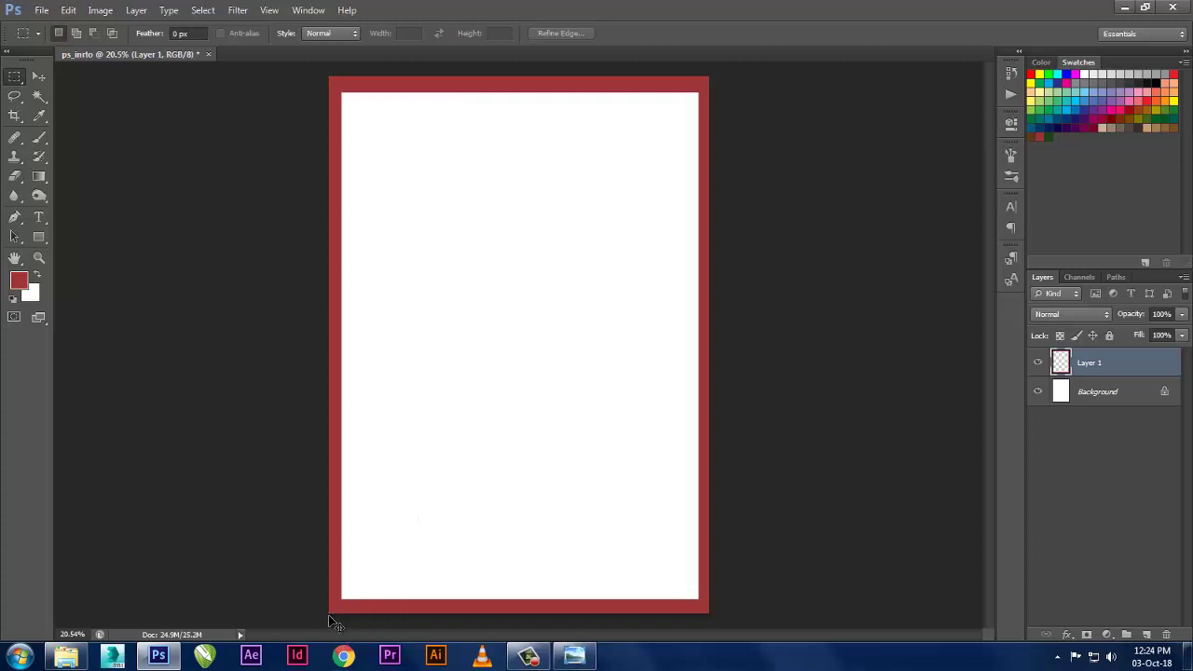
key("ctrl+alt+z")
key("ctrl+alt+z")
key("ctrl+alt+z")
key("ctrl+alt+z")
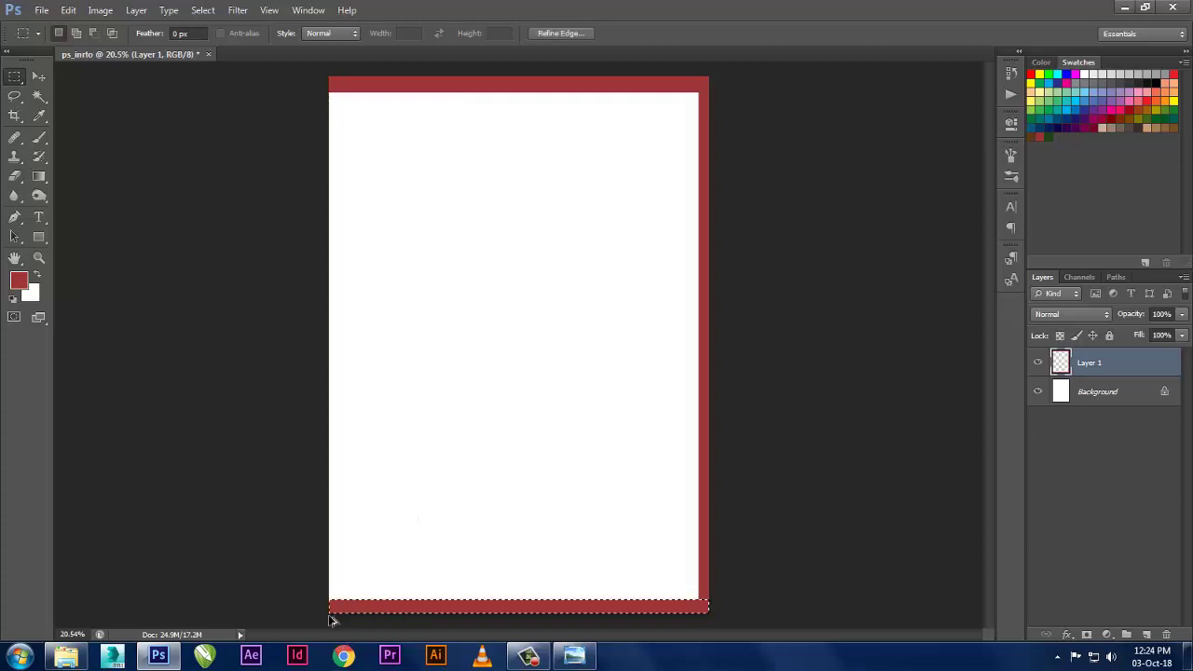
key("ctrl+alt+z")
key("ctrl+alt+z")
key("ctrl+alt+z")
key("ctrl+alt+z")
key("ctrl+alt+z")
key("ctrl+alt+z")
key("ctrl+alt+z")
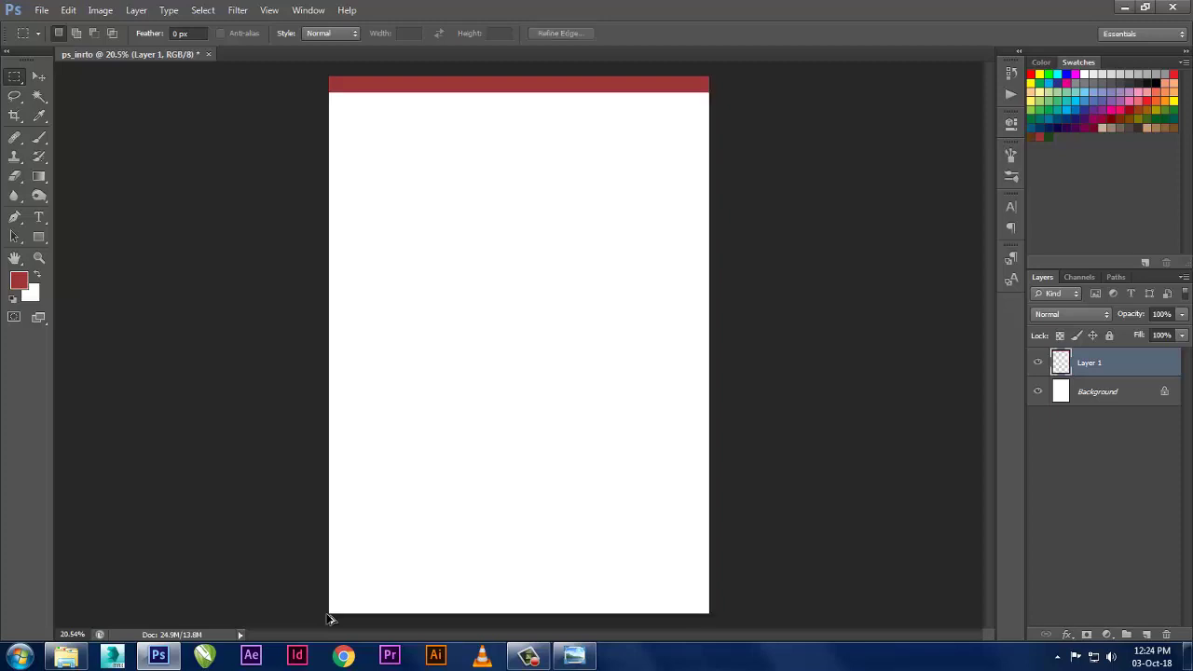
key("ctrl+alt+z")
key("ctrl+alt+z")
key("ctrl+alt+z")
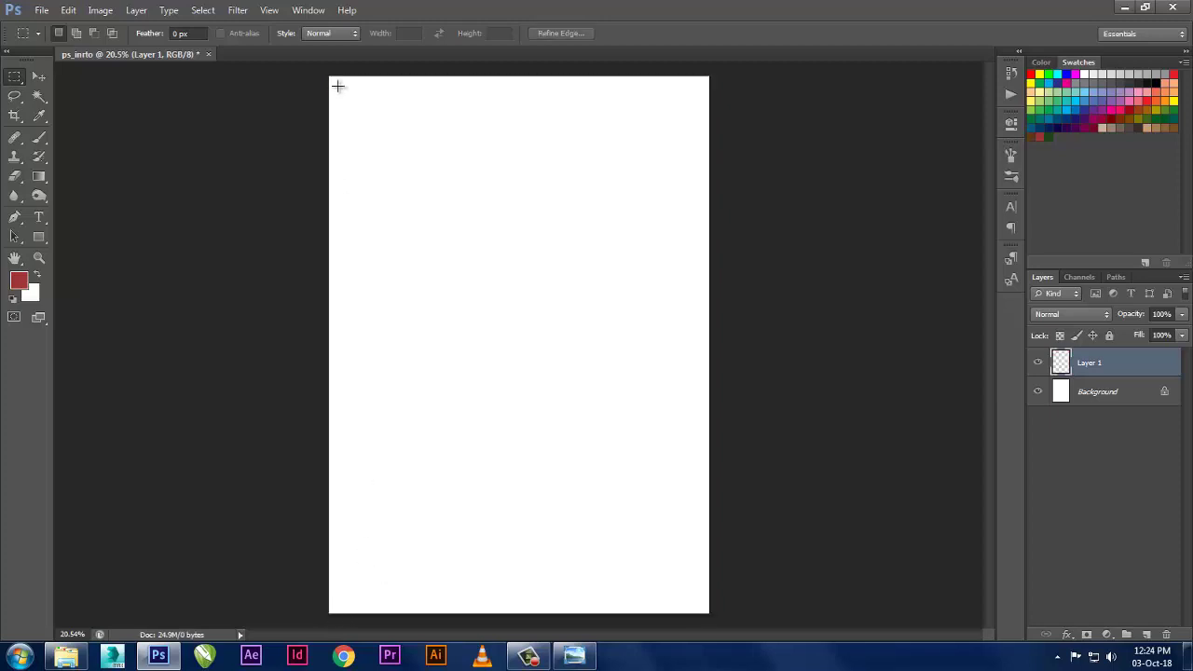
- Select the area just inside the page edges, fill it red, and undo the fill
left_click_drag(338, 85, 700, 602)
key("alt+BackSpace")
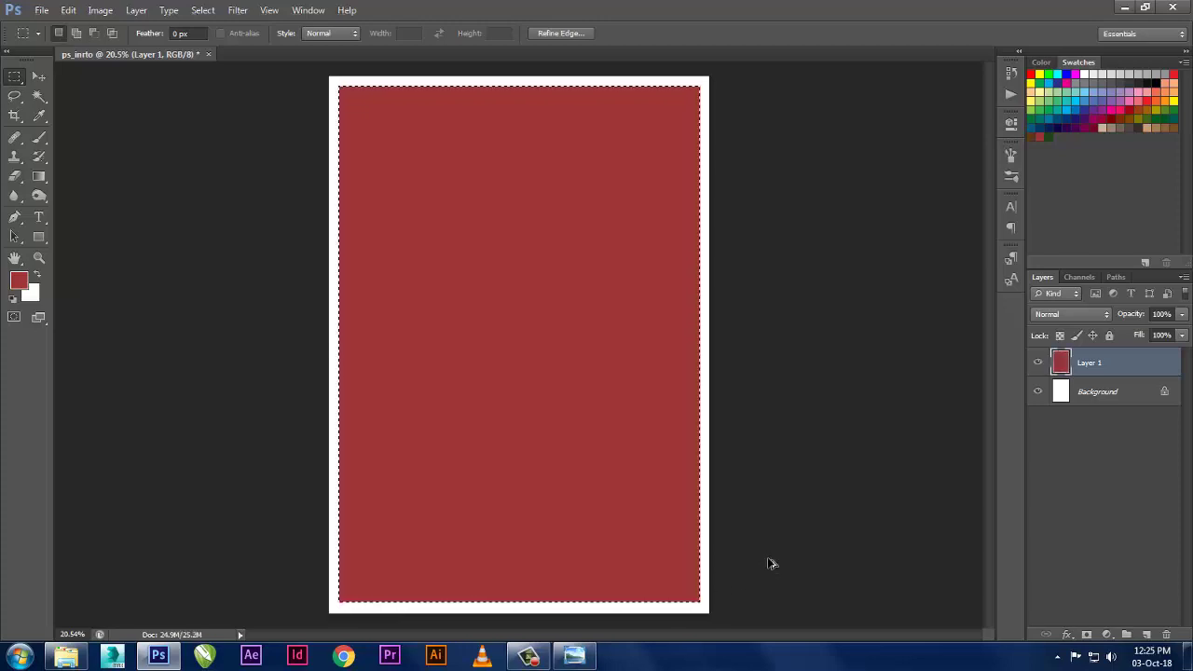
key("Delete")
- Invert the selection to fill a red page border, then replace that layer with an empty one
right_click(612, 354)
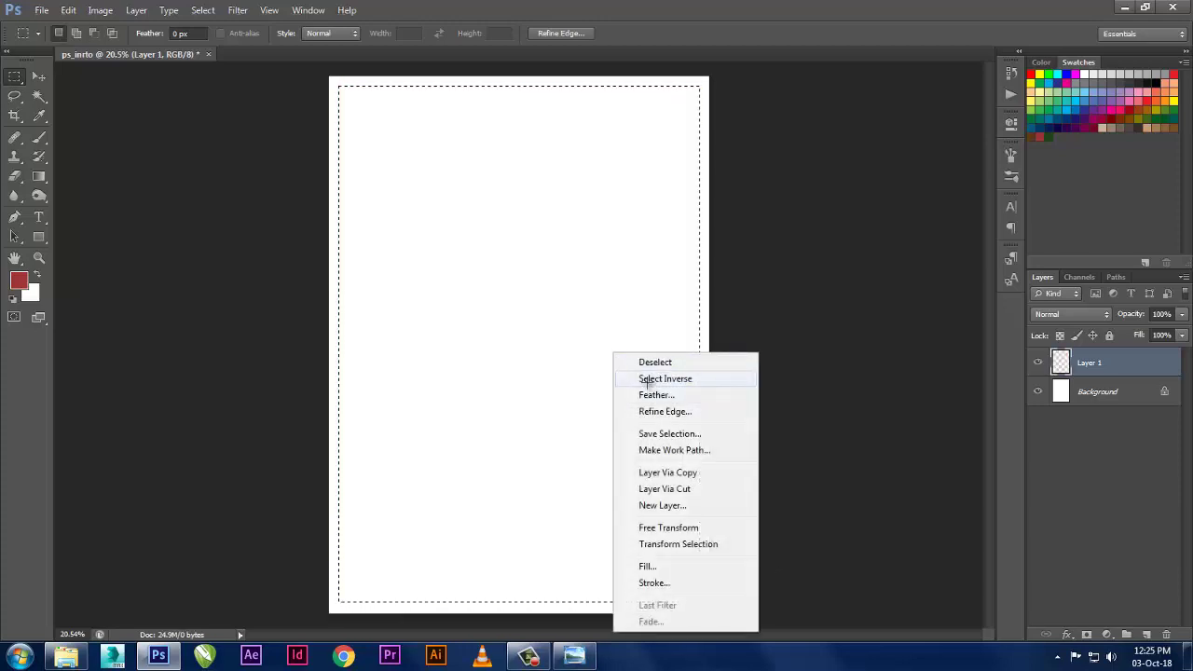
left_click(646, 379)
key("alt+BackSpace")
key("ctrl+d")
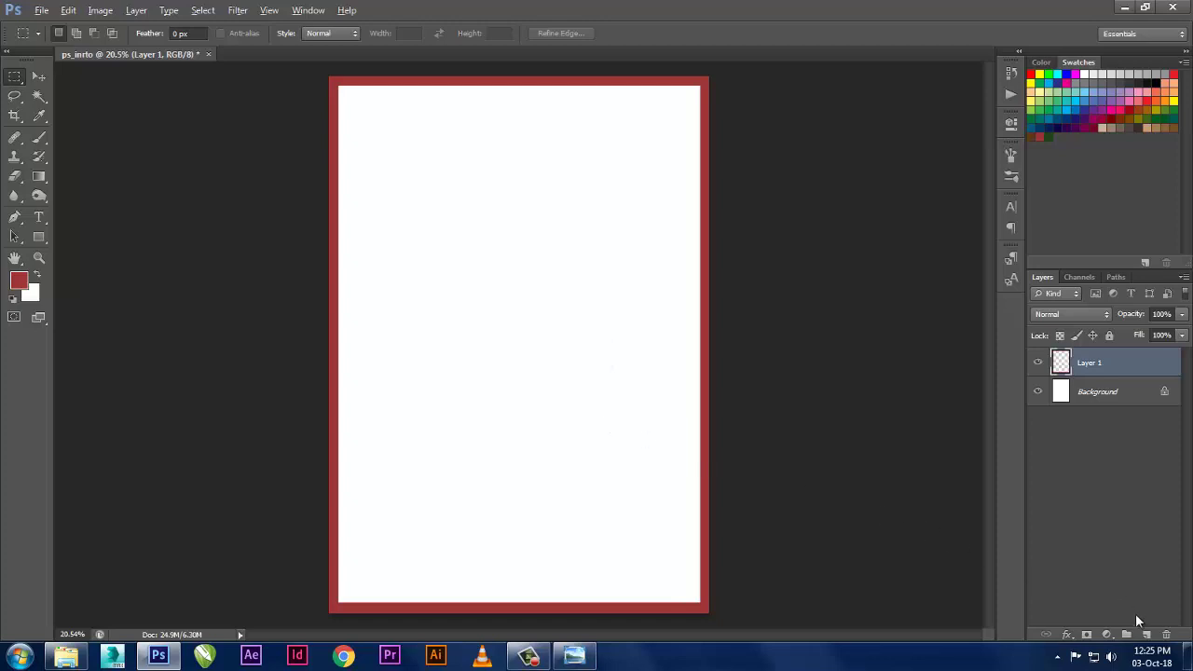
left_click(1166, 633)
left_click(1145, 633)
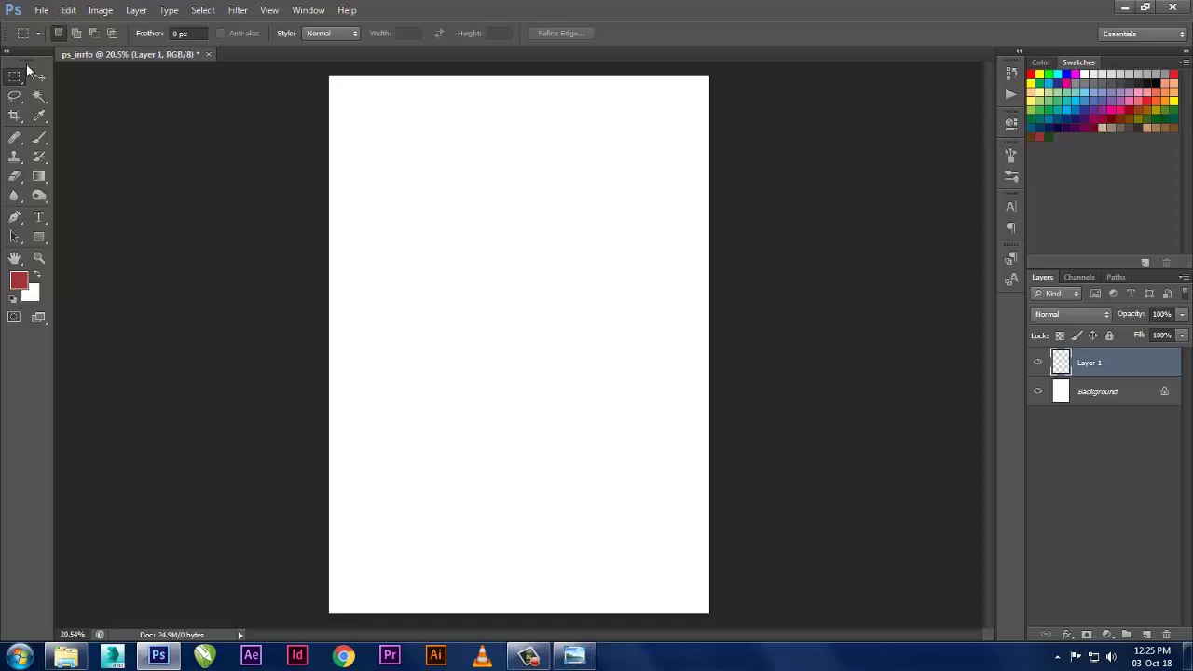
- Fill red around a small inverted rectangle, undo it, deselect, and reset colours to black and white
left_click(204, 13)
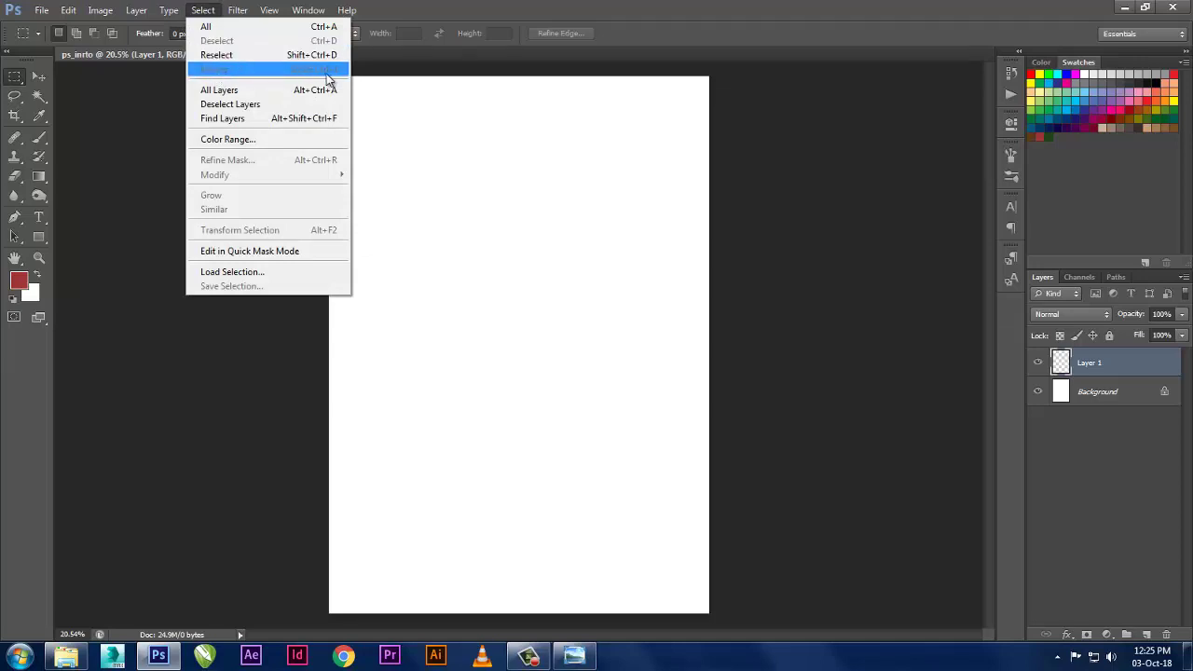
left_click(651, 13)
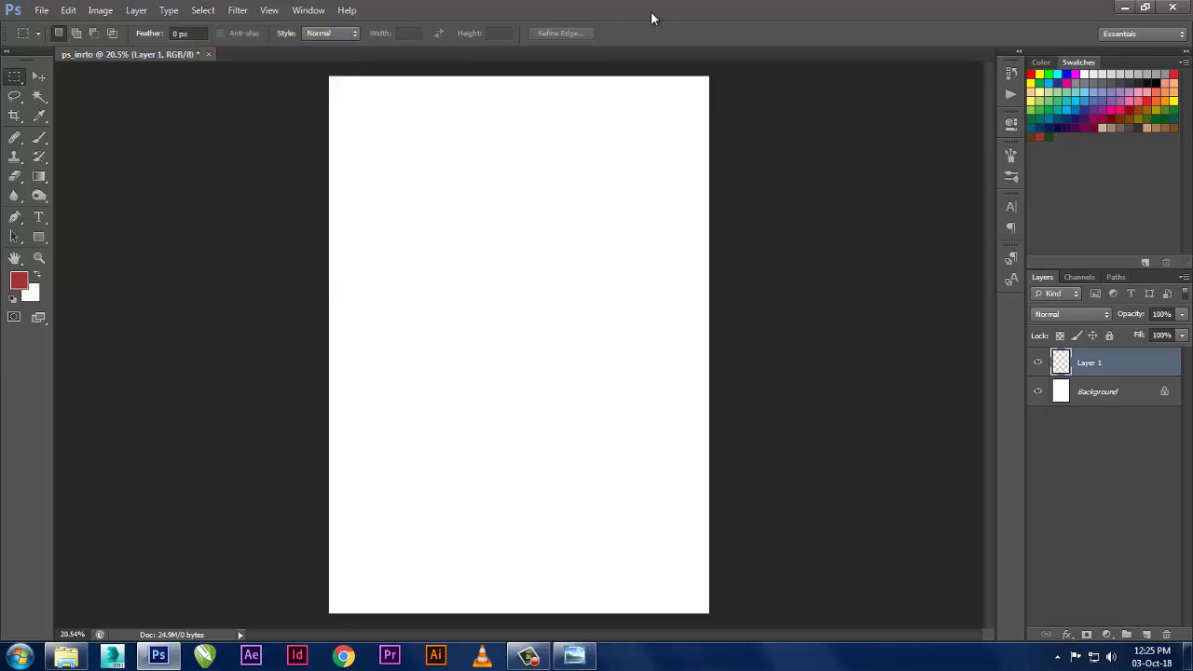
left_click_drag(481, 152, 563, 269)
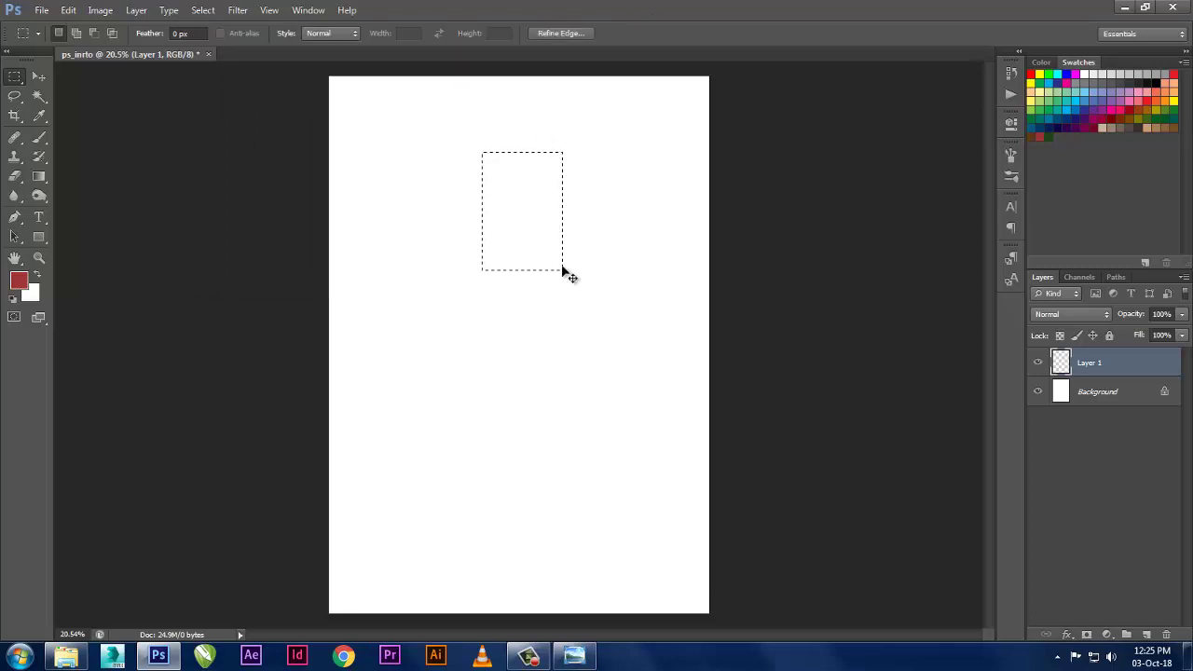
key("ctrl+shift+i")
key("alt+BackSpace")
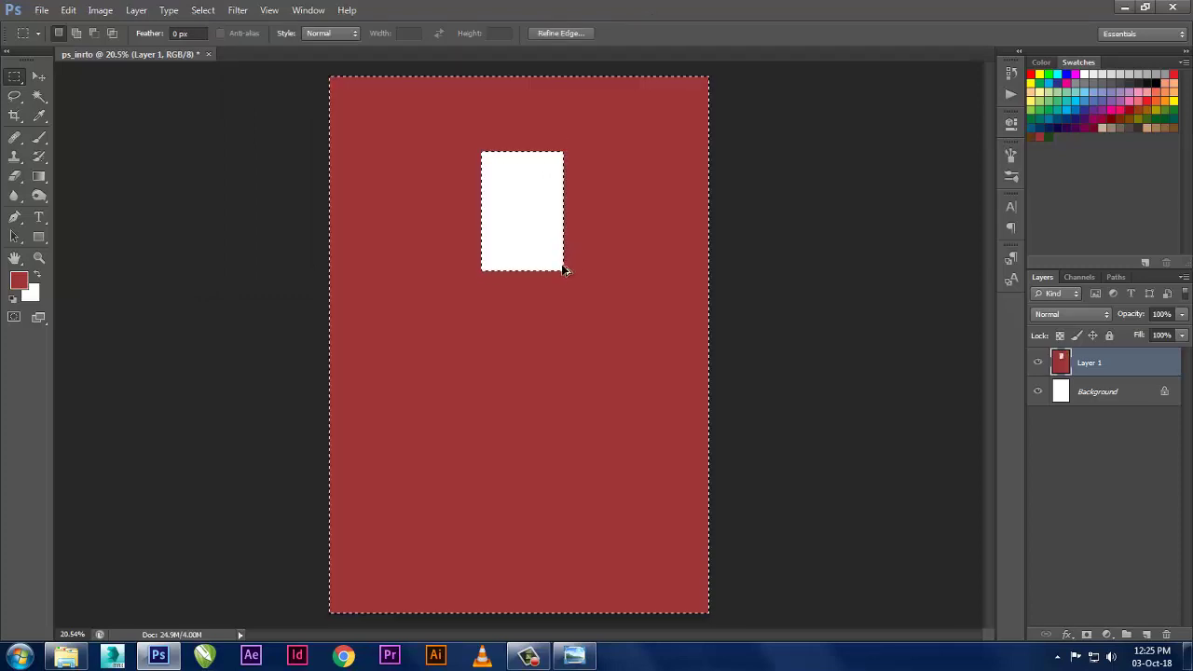
key("ctrl+z")
key("ctrl+d")
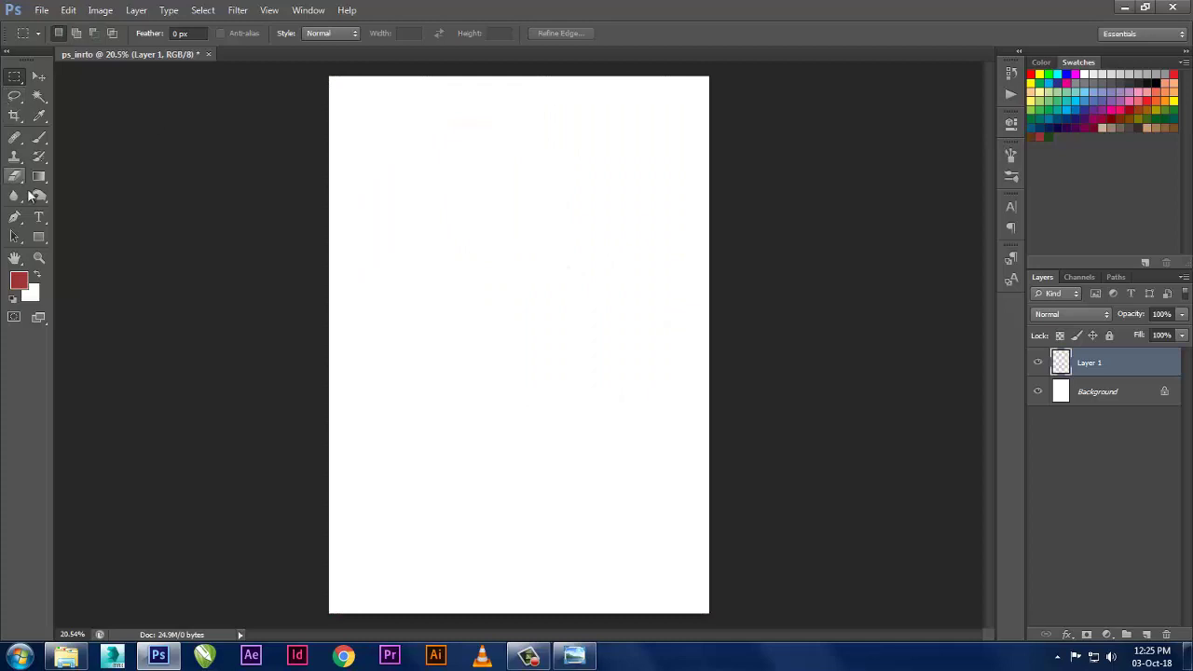
key("d")
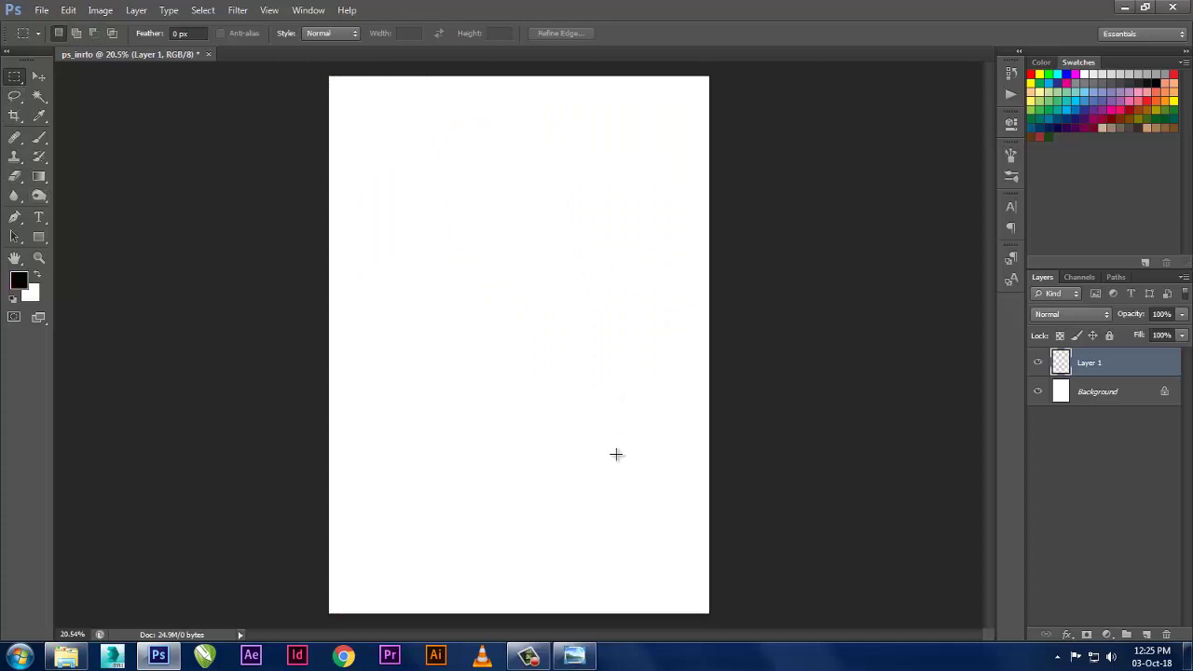
left_click_drag(298, 152, 787, 503)
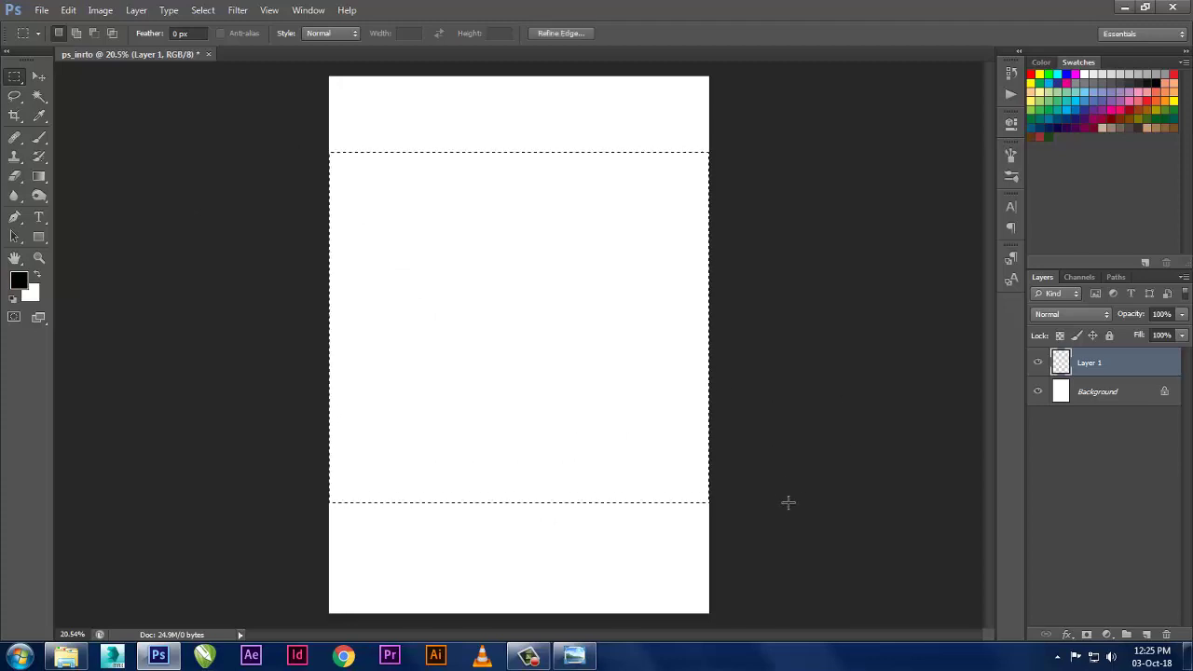
key("ctrl+d")
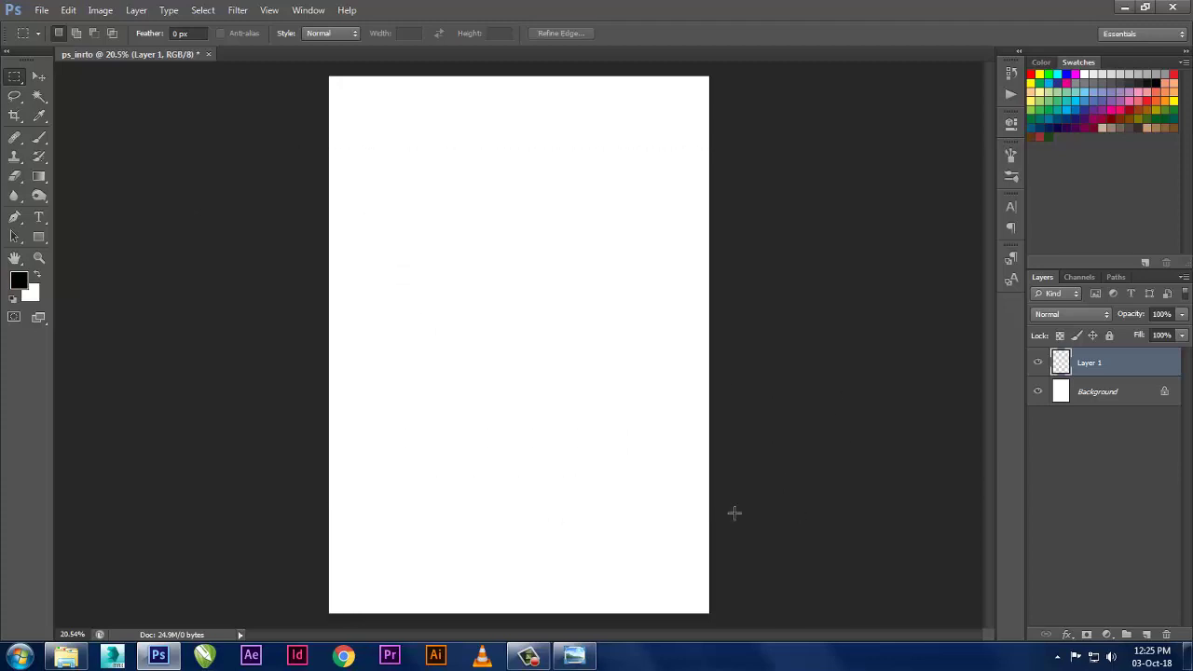
right_click(12, 82)
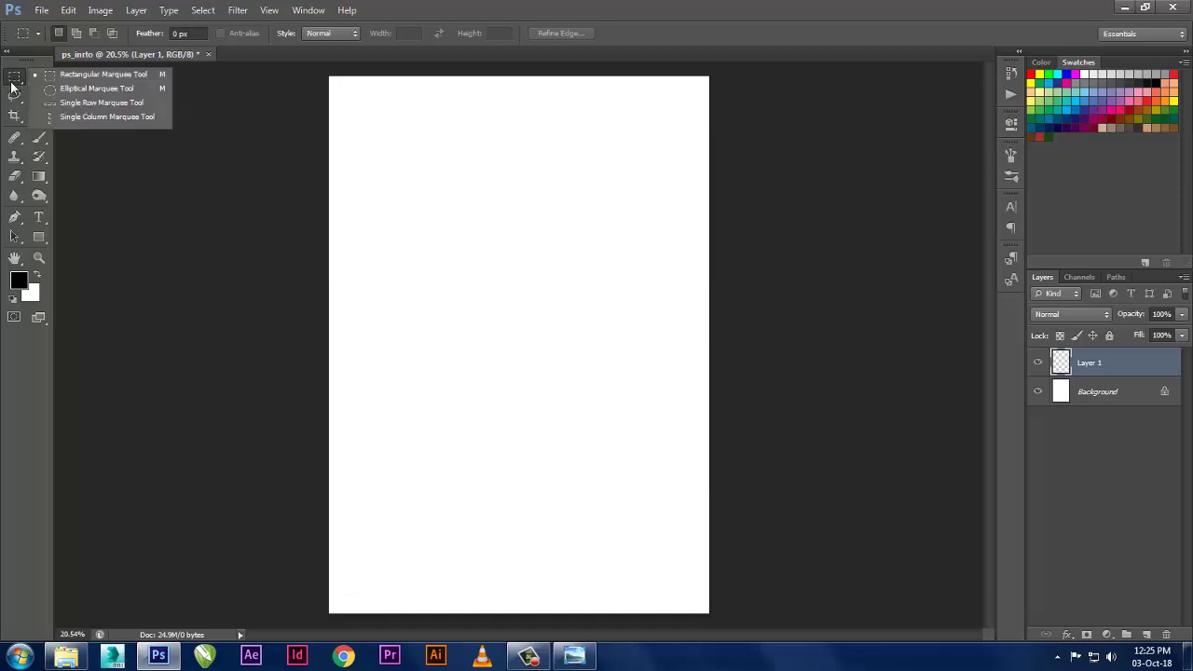
left_click(92, 81)
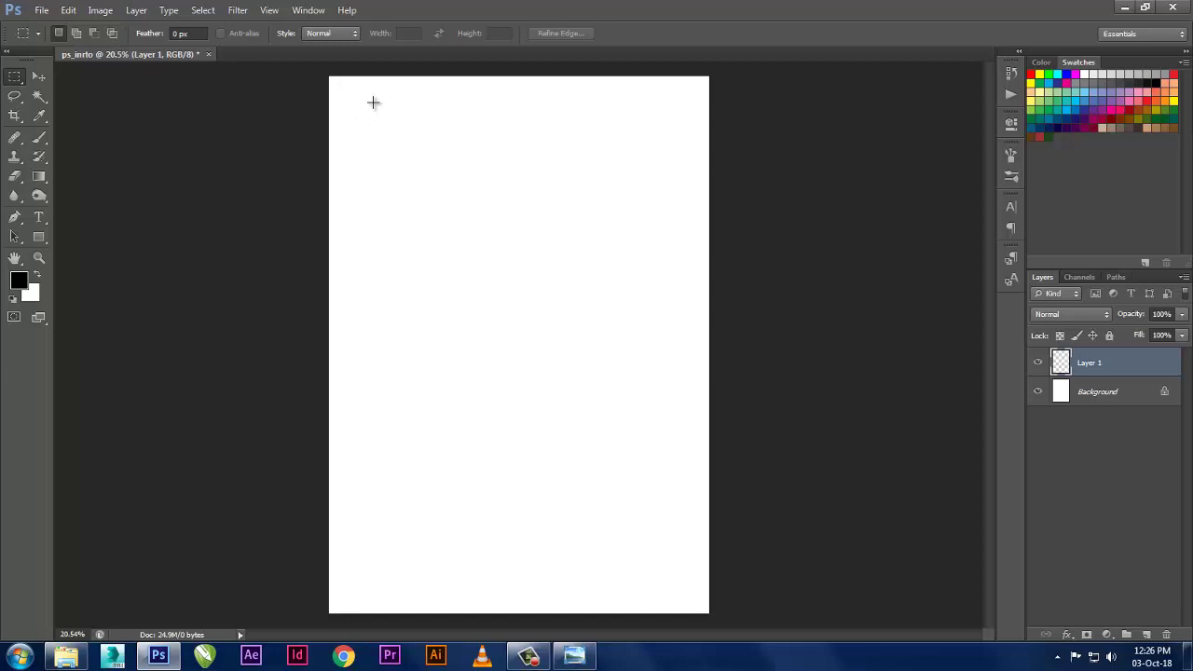
- Select a rectangle in the upper page, fill it black, and undo the fill
left_click_drag(372, 102, 650, 299)
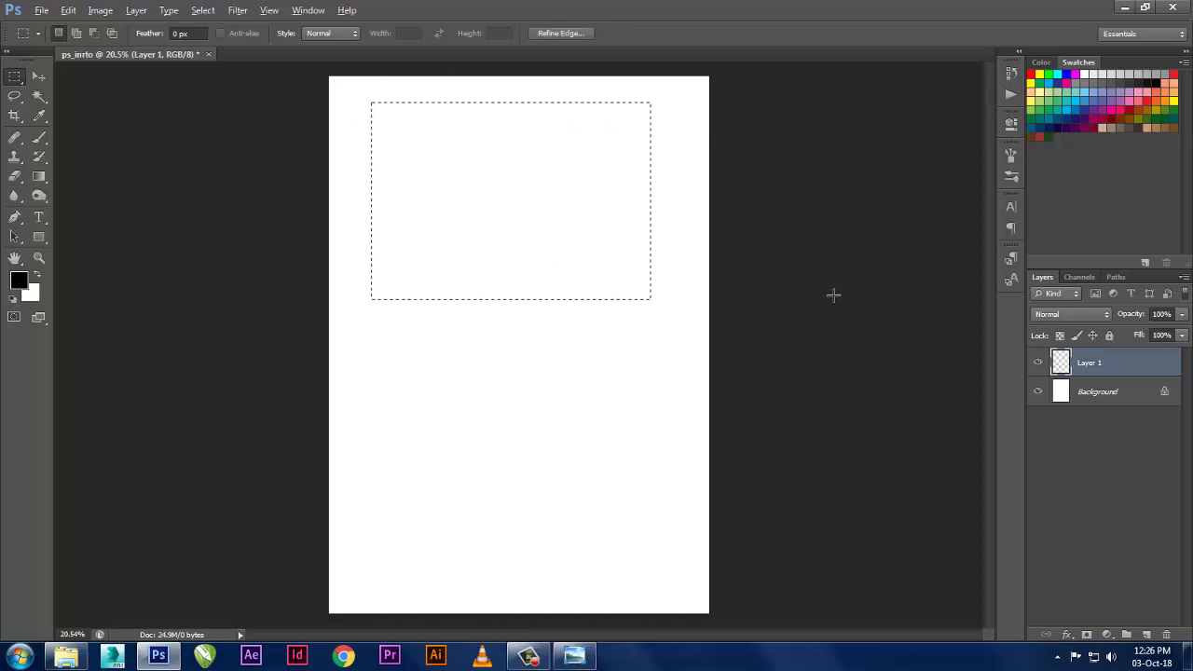
key("alt+BackSpace")
key("Delete")
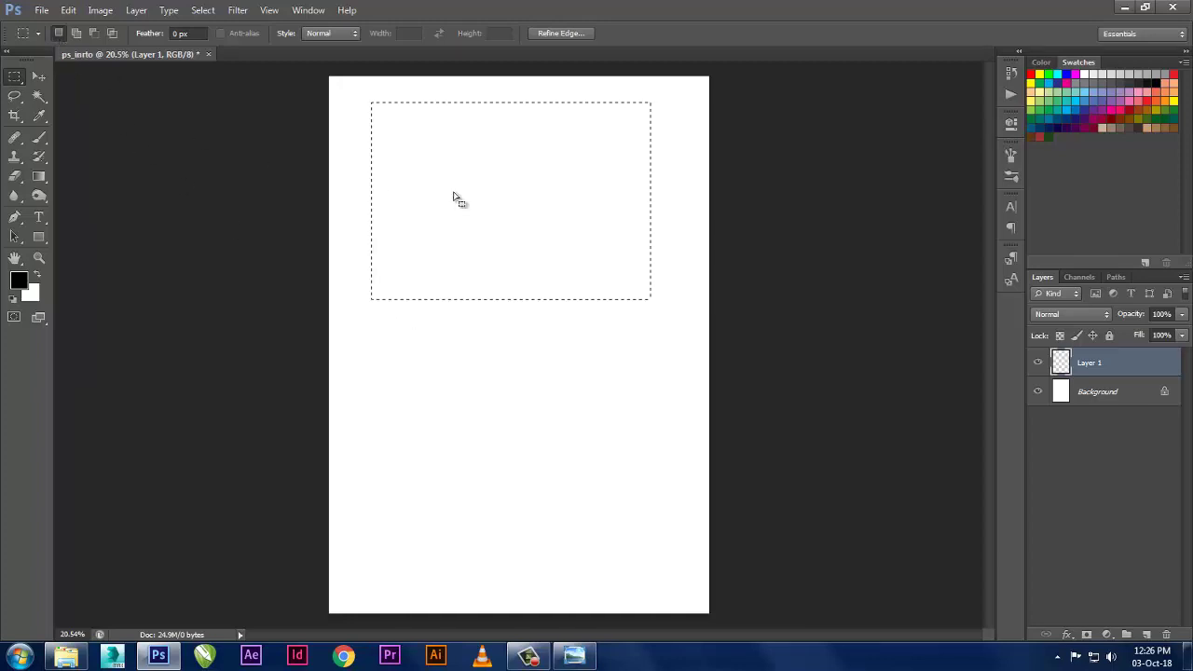
- Draw and nudge a rectangle selection, then add an overlapping second rectangle with Add to selection
left_click_drag(356, 150, 611, 332)
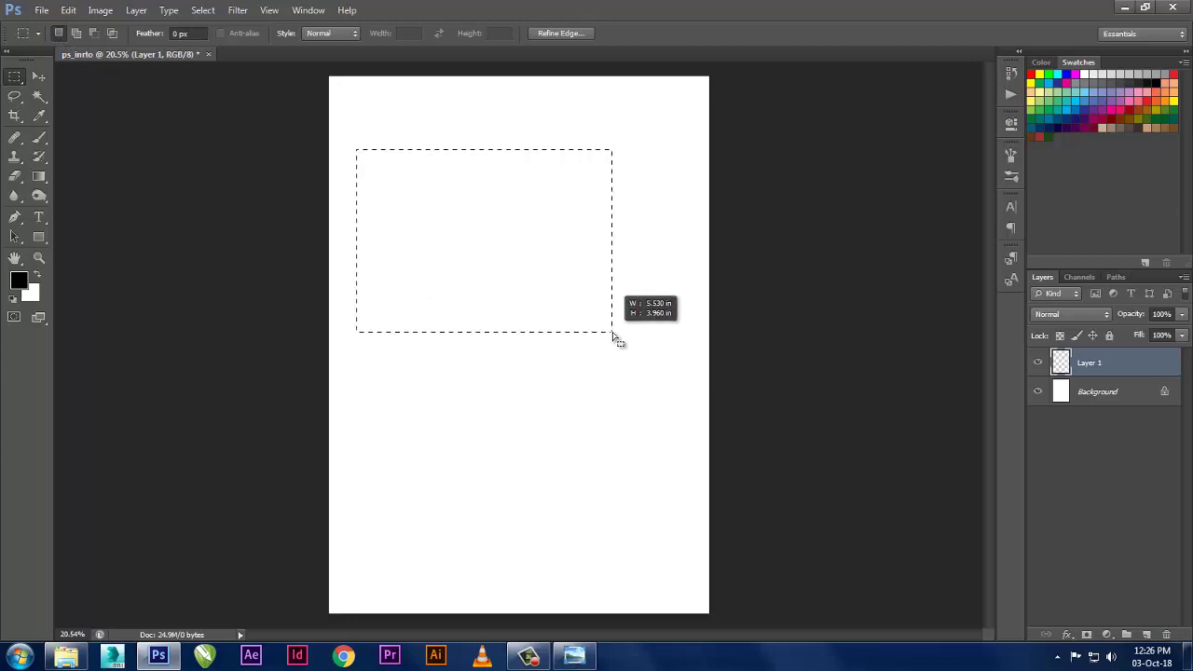
left_click_drag(404, 106, 637, 310)
left_click_drag(368, 171, 591, 359)
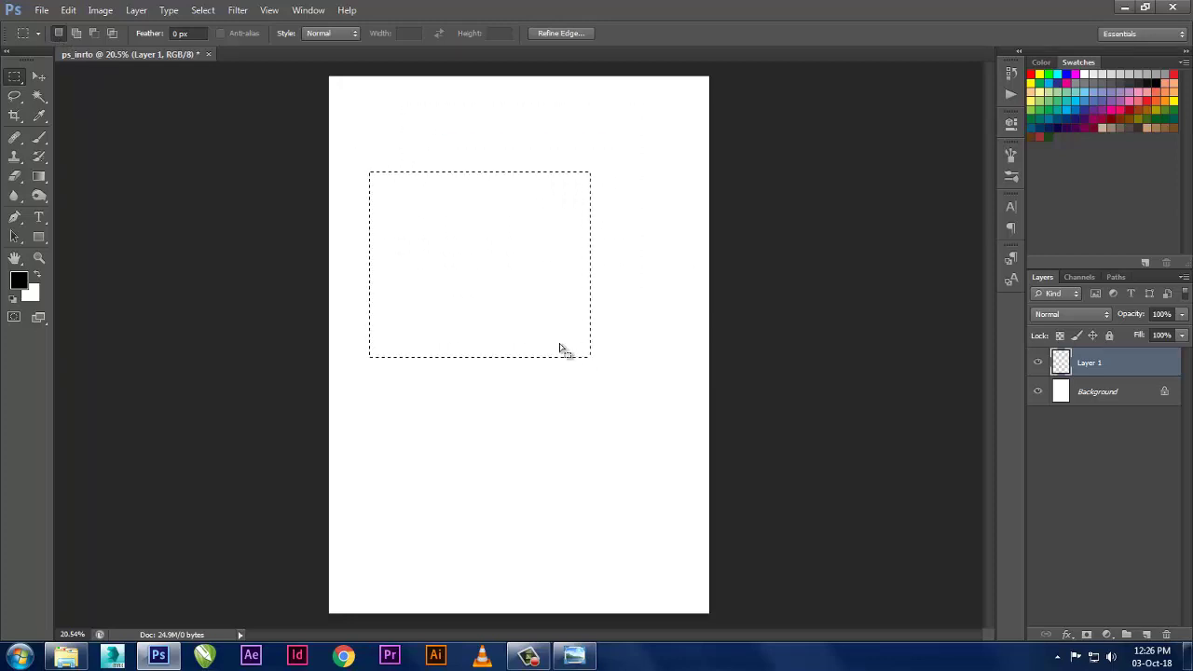
mouse_move(472, 256)
left_mouse_down()
mouse_move(615, 345)
mouse_move(452, 178)
mouse_move(469, 180)
left_mouse_up()
left_click(76, 34)
left_click_drag(404, 164, 647, 384)
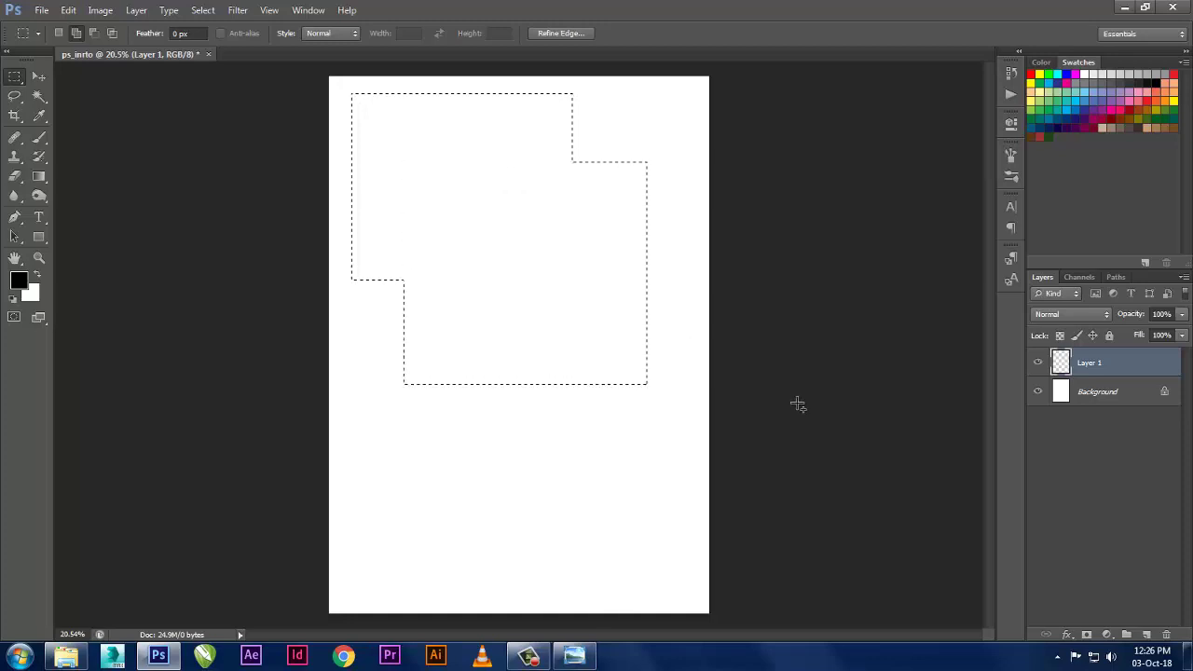
- Add a narrow and a wide rectangle to the selection, test-filling black and removing each fill
key("alt+BackSpace")
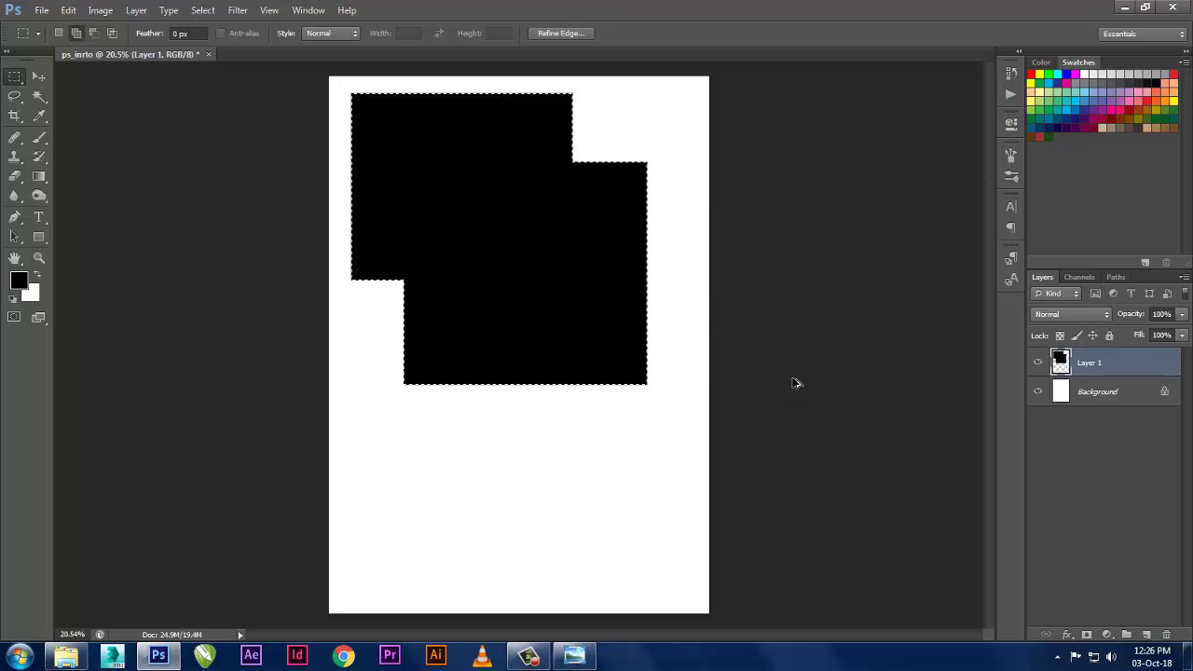
key("Delete")
left_click_drag(475, 276, 589, 501)
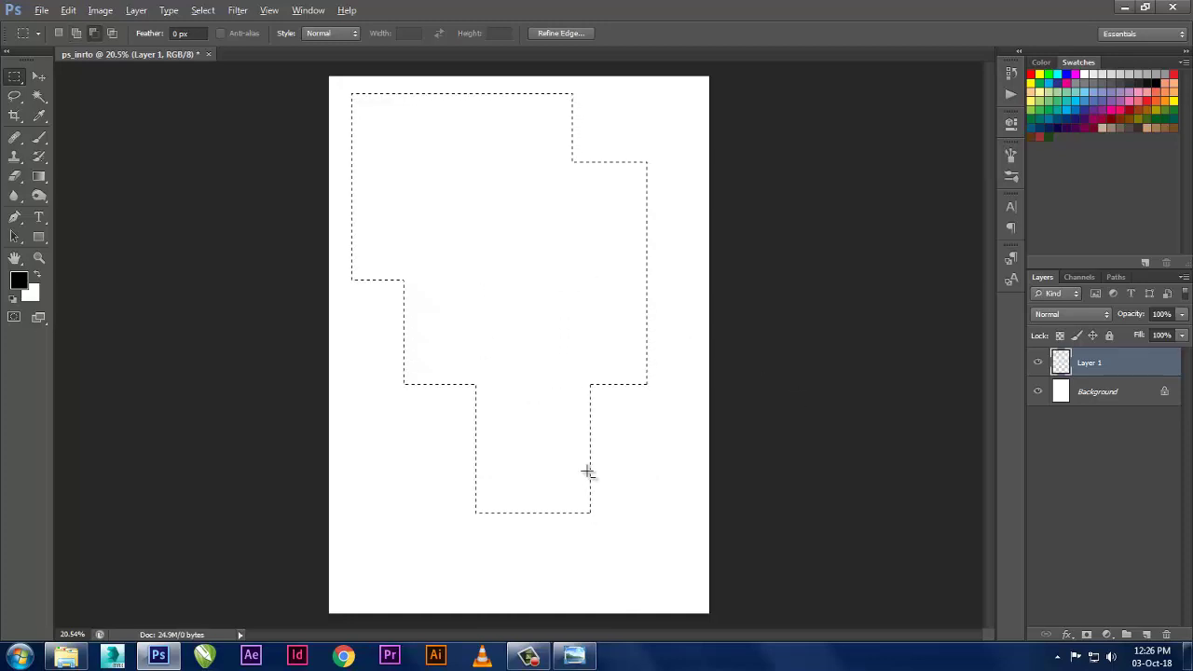
key("alt+BackSpace")
key("Delete")
left_click_drag(437, 519, 631, 589)
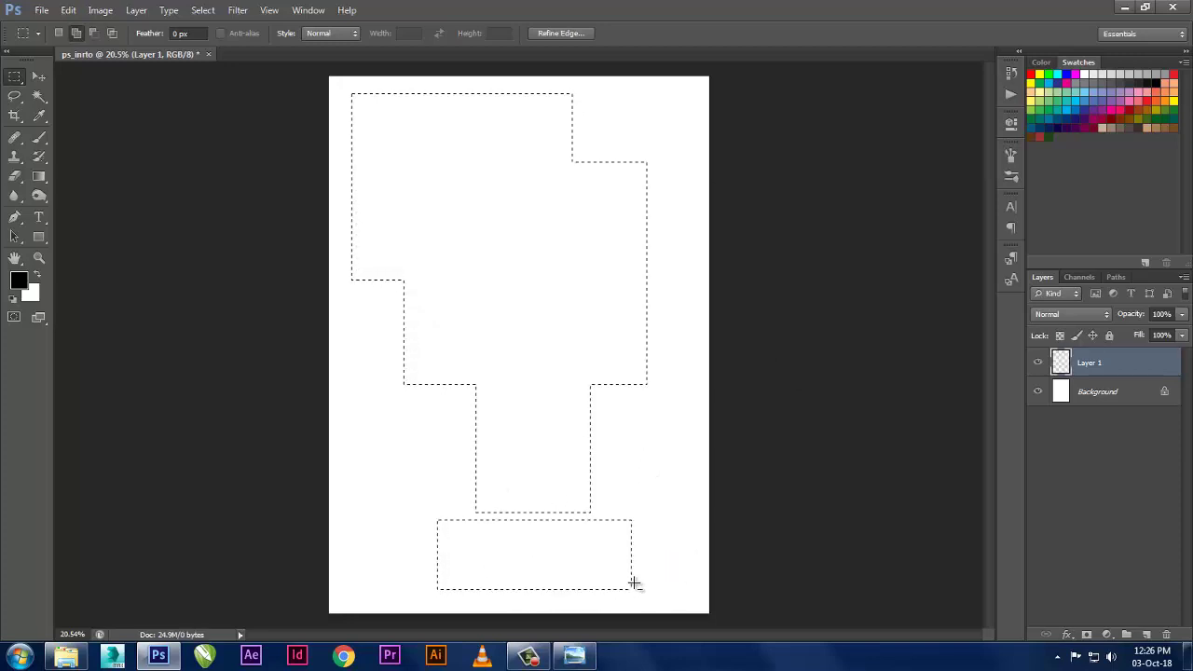
key("alt+BackSpace")
key("Delete")
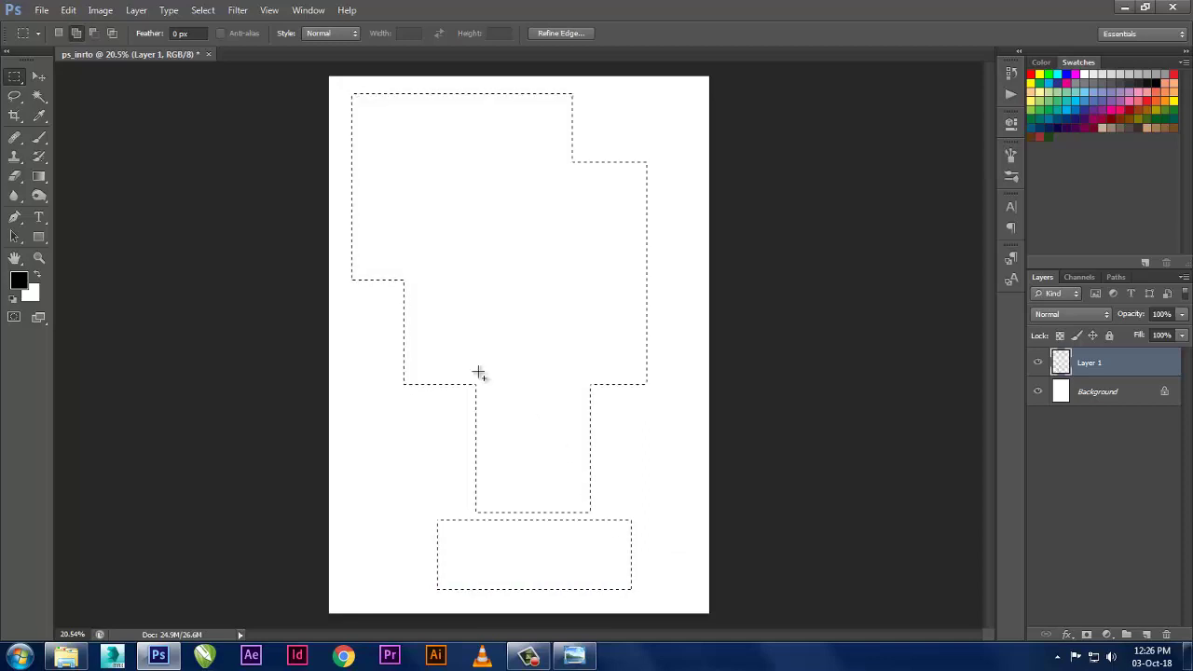
- In subtract mode, cut rectangles out of the top-left, right and lower-left blocks, test-filling black
left_click(94, 34)
left_click_drag(362, 107, 563, 271)
key("alt+BackSpace")
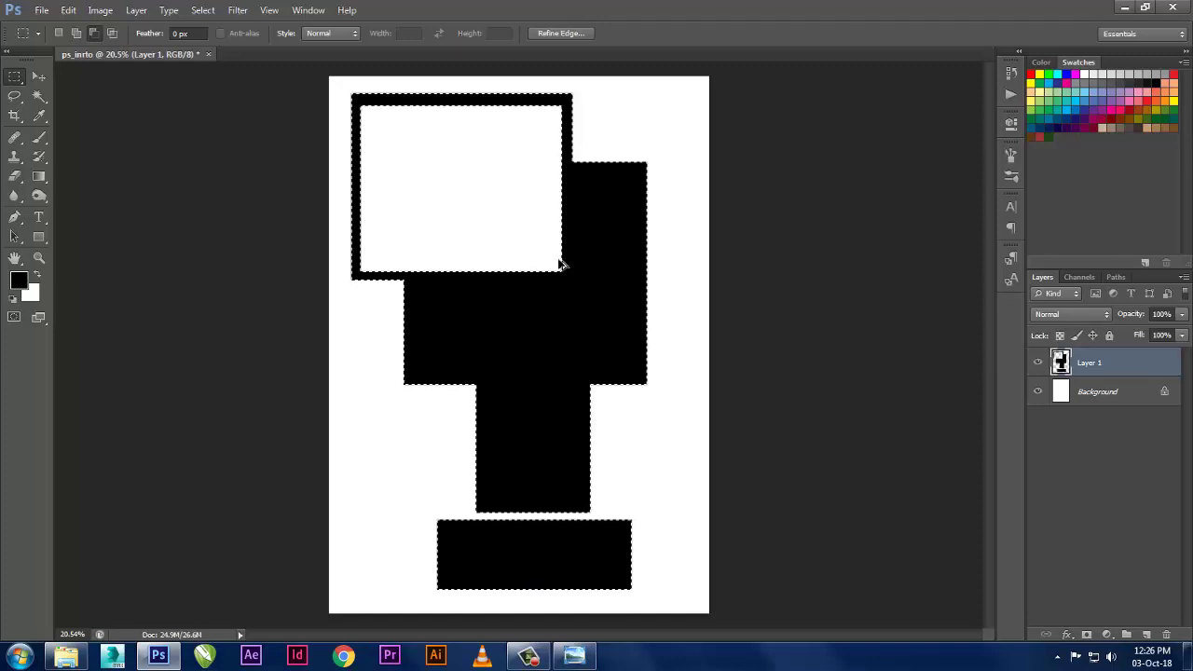
key("ctrl+z")
left_click_drag(568, 177, 636, 372)
left_click_drag(413, 281, 556, 371)
key("alt+BackSpace")
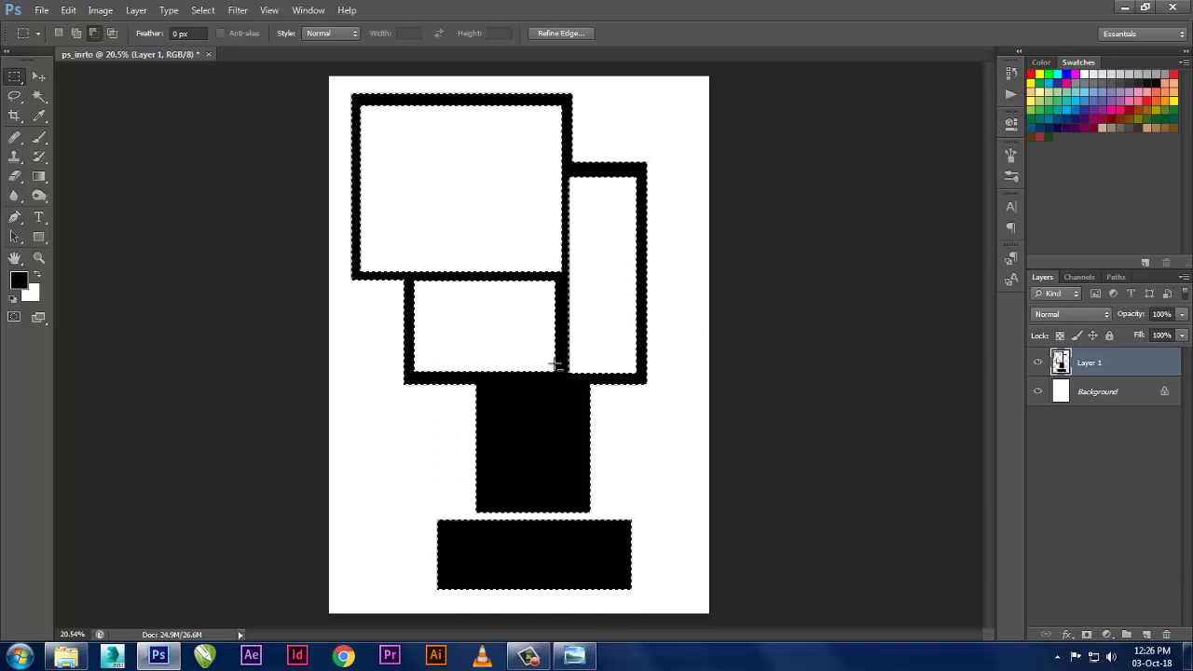
key("ctrl+d")
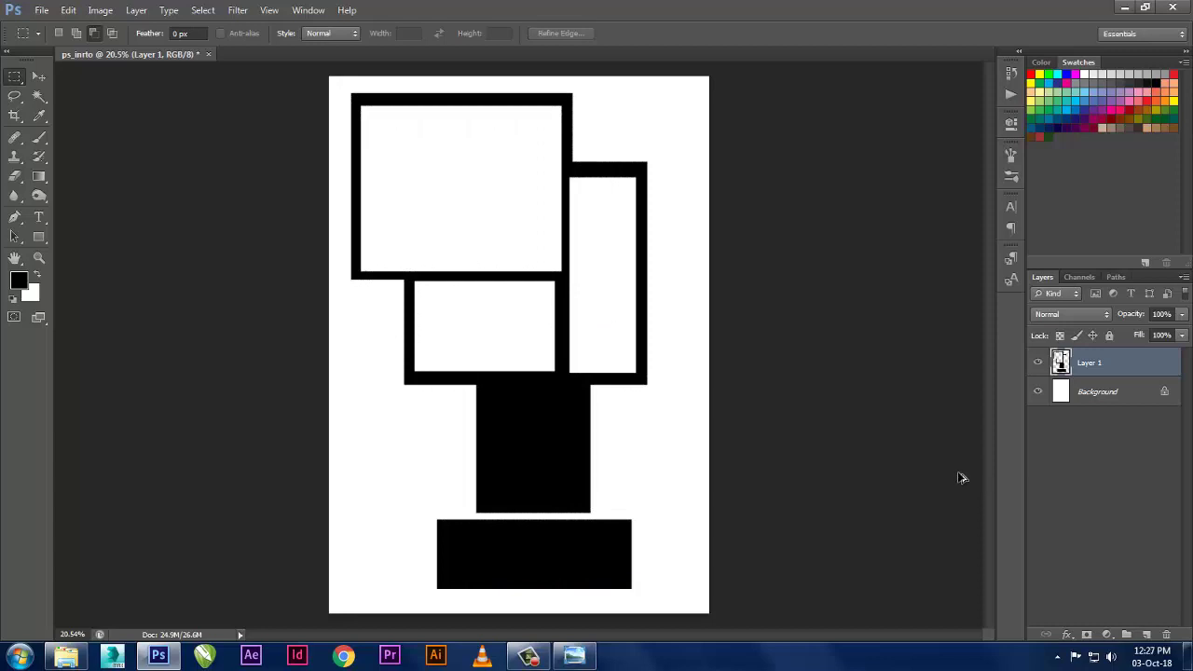
key("ctrl+z")
key("Delete")
- Cut two more rectangles out, fill the frame shapes black, then delete Layer 1
left_click_drag(420, 403, 583, 503)
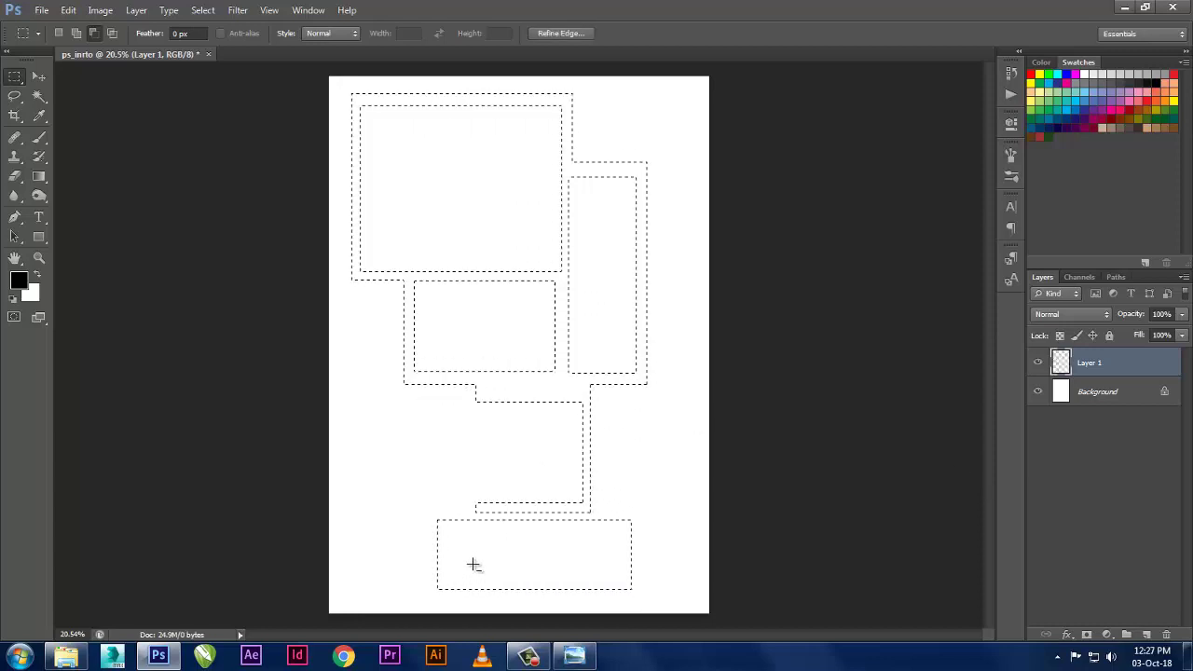
left_click_drag(455, 515, 617, 578)
key("alt+BackSpace")
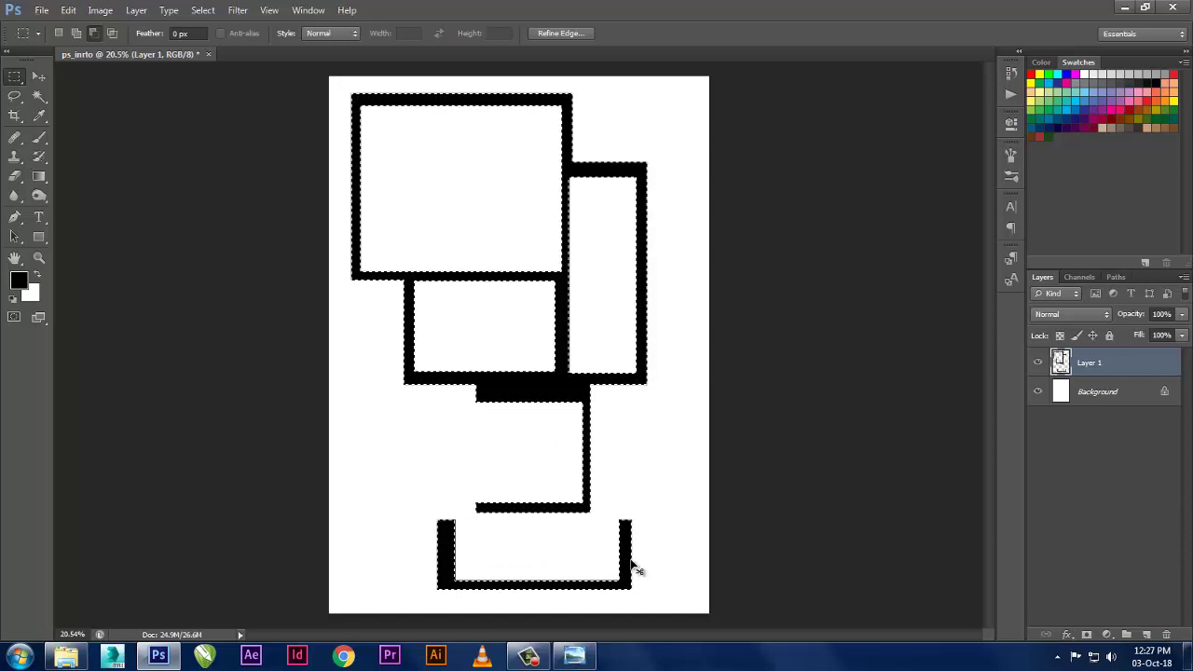
key("ctrl+d")
key("ctrl+minus")
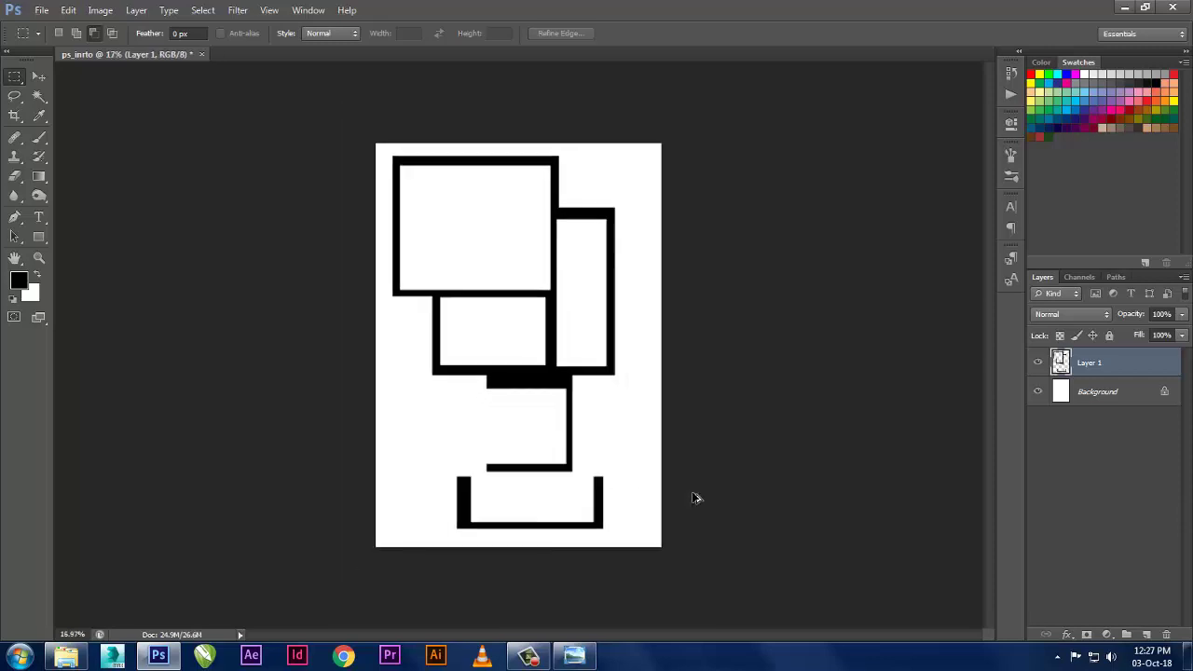
key("ctrl+0")
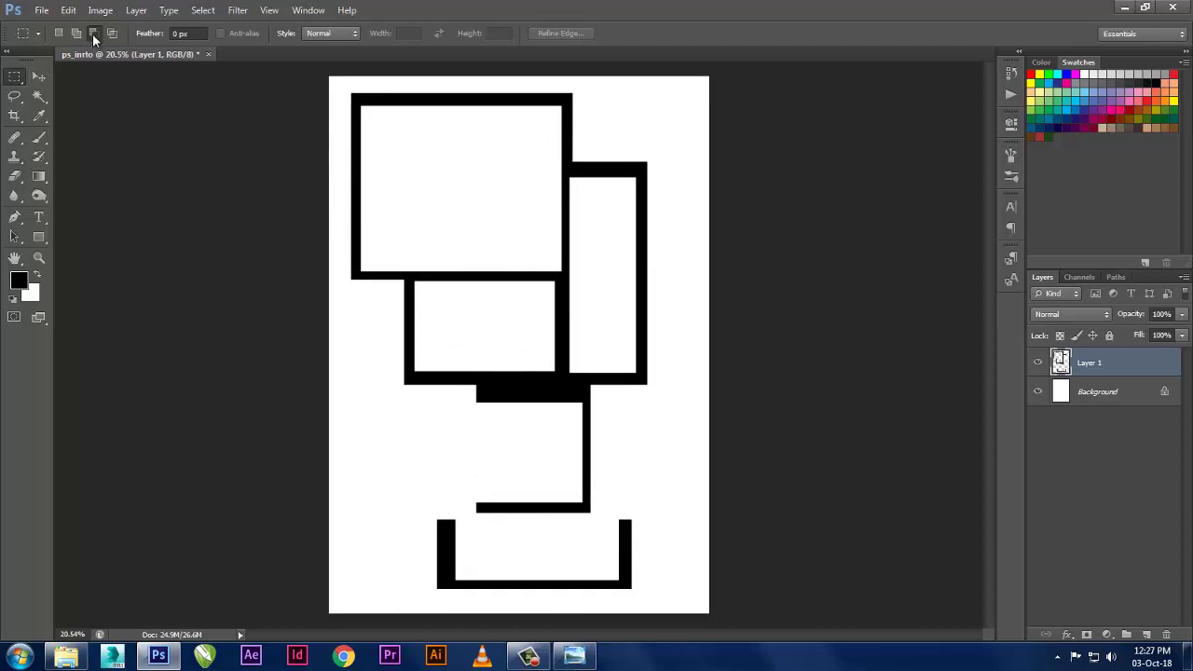
left_click(1167, 634)
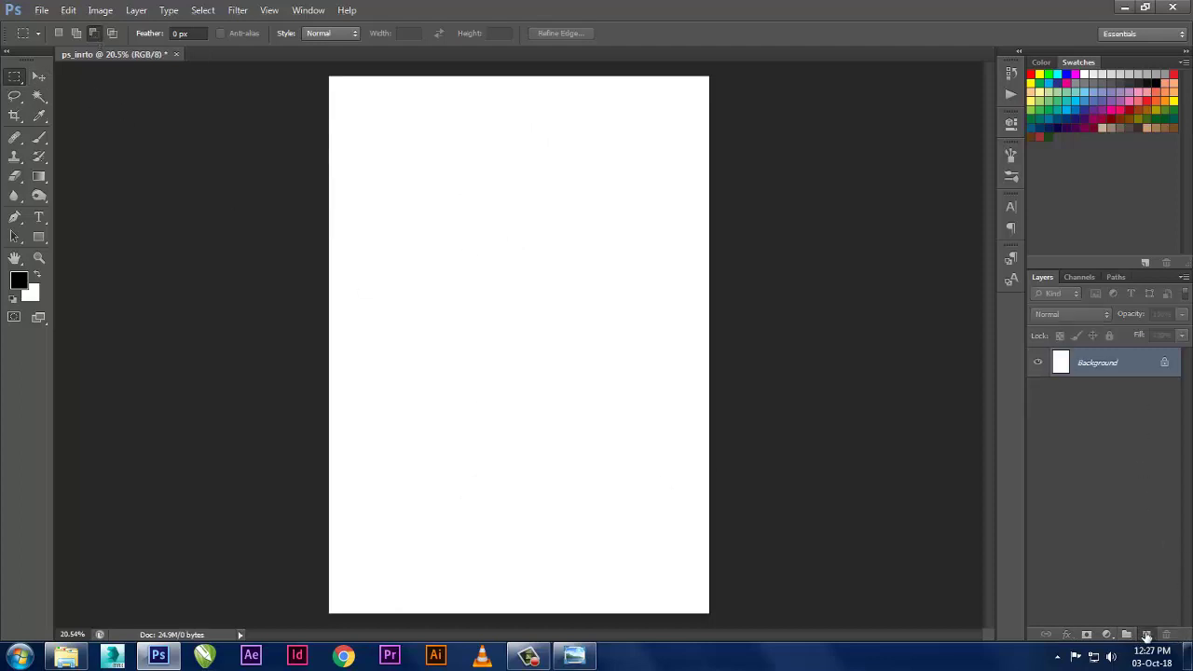
- On a new empty layer, build a three-rectangle selection and test-fill it black
left_click(1146, 634)
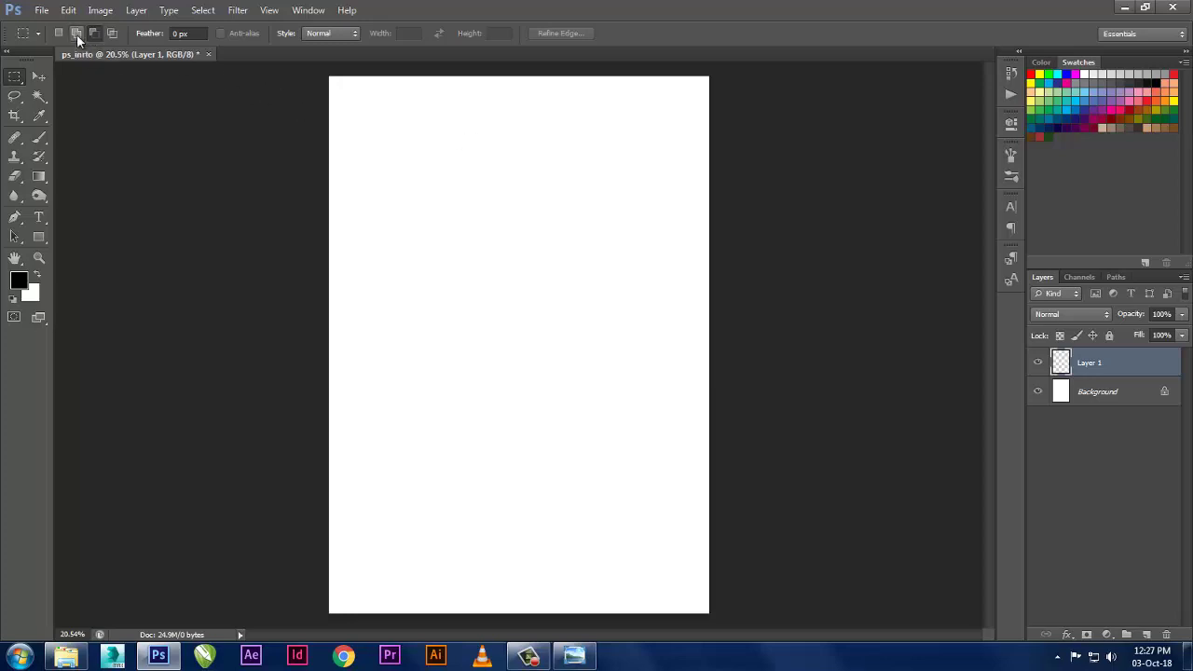
left_click_drag(391, 113, 618, 290)
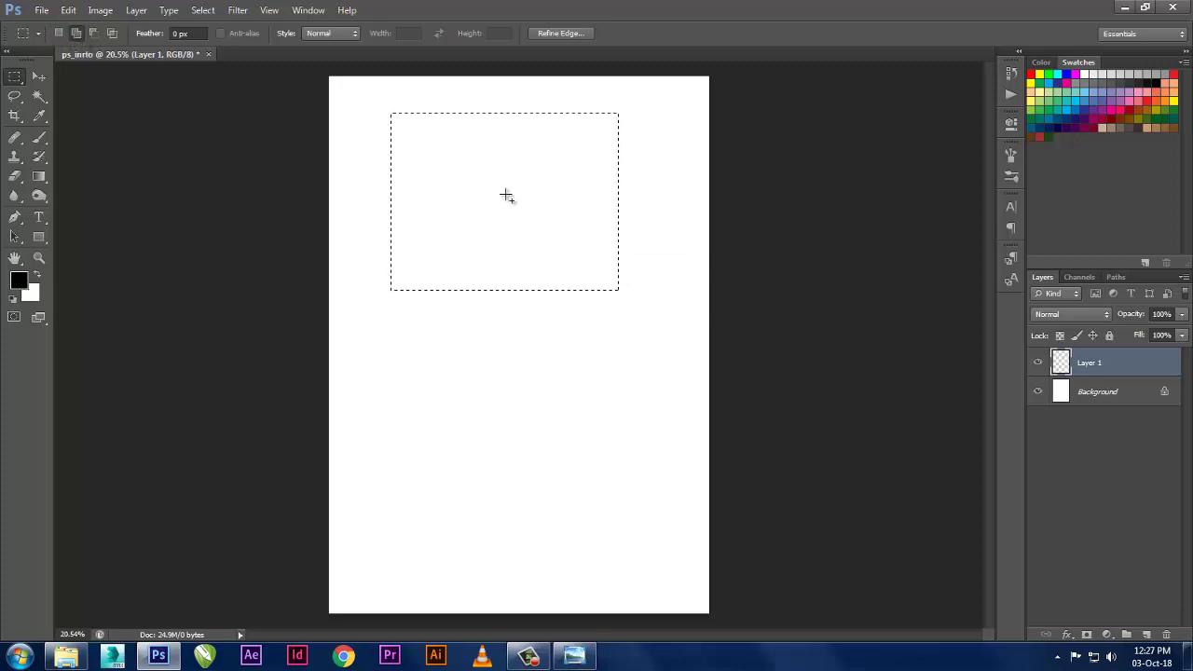
left_click_drag(491, 184, 679, 369)
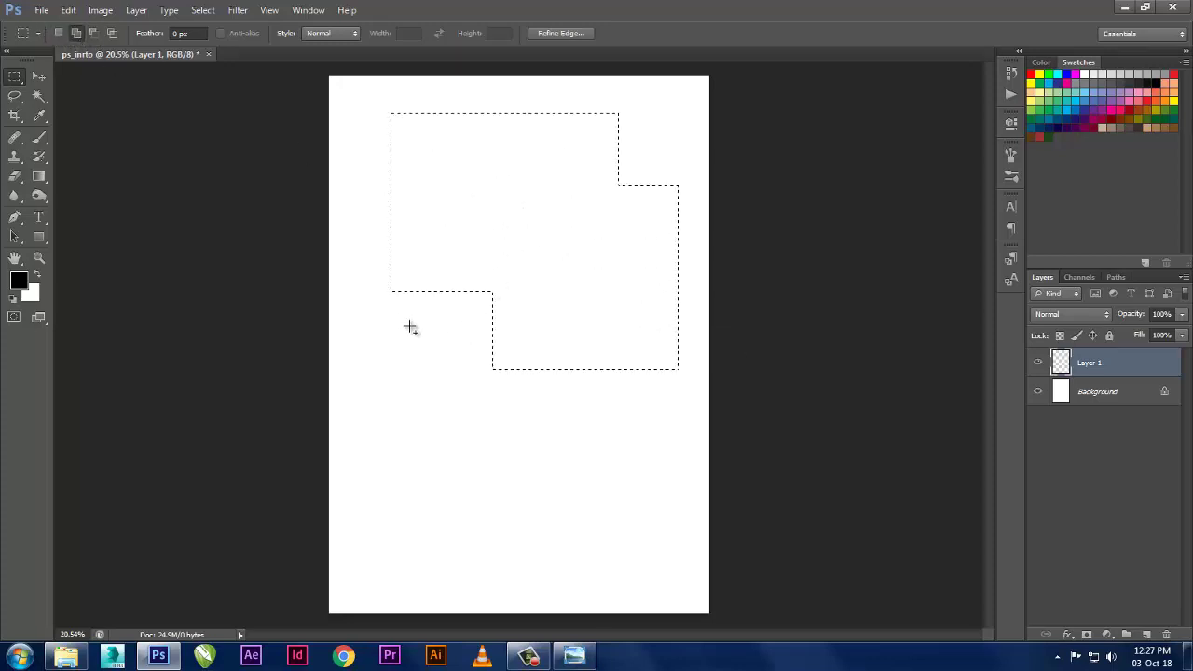
mouse_move(399, 306)
left_mouse_down()
mouse_move(471, 376)
mouse_move(675, 467)
left_mouse_up()
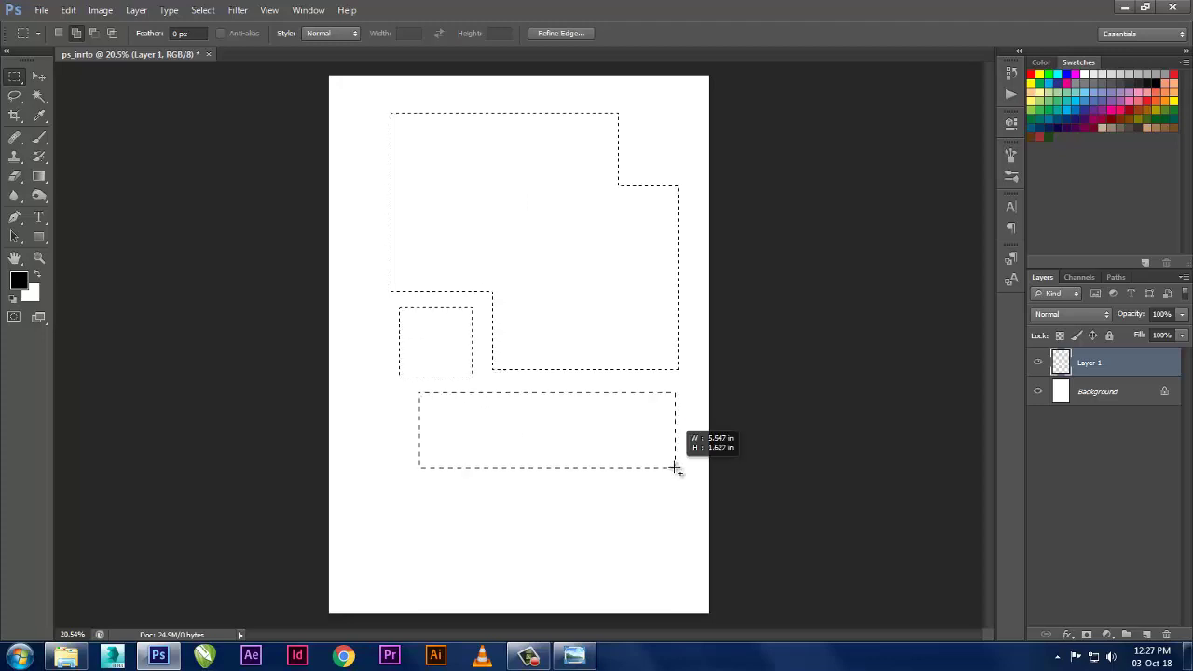
key("alt+BackSpace")
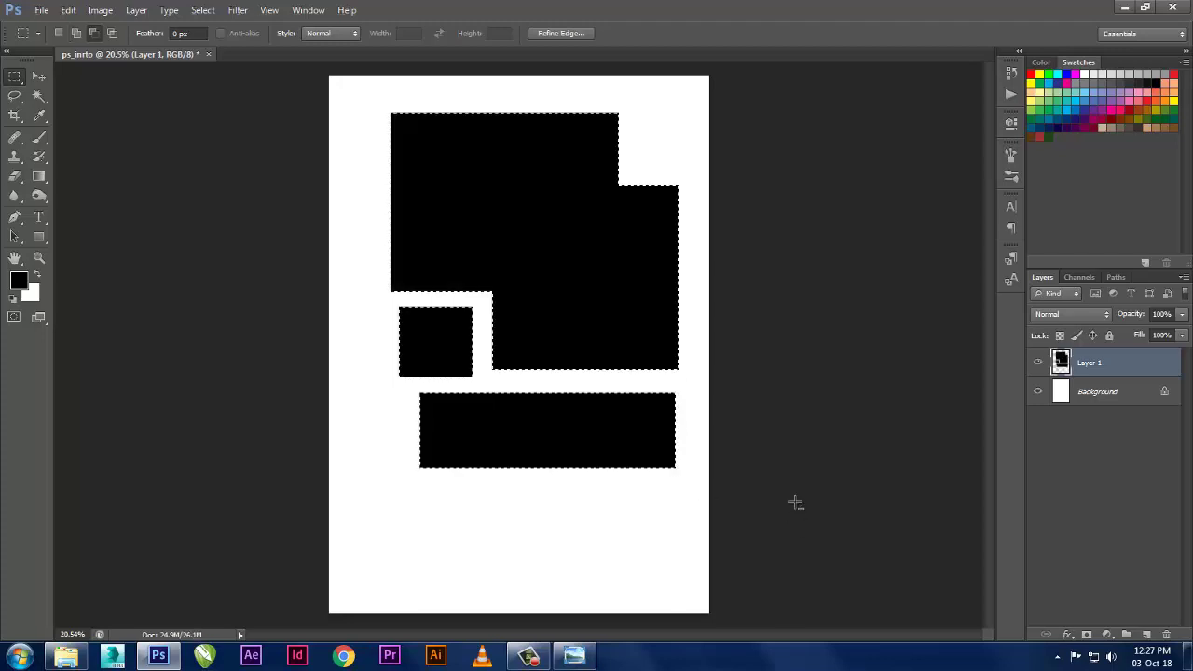
key("ctrl+z")
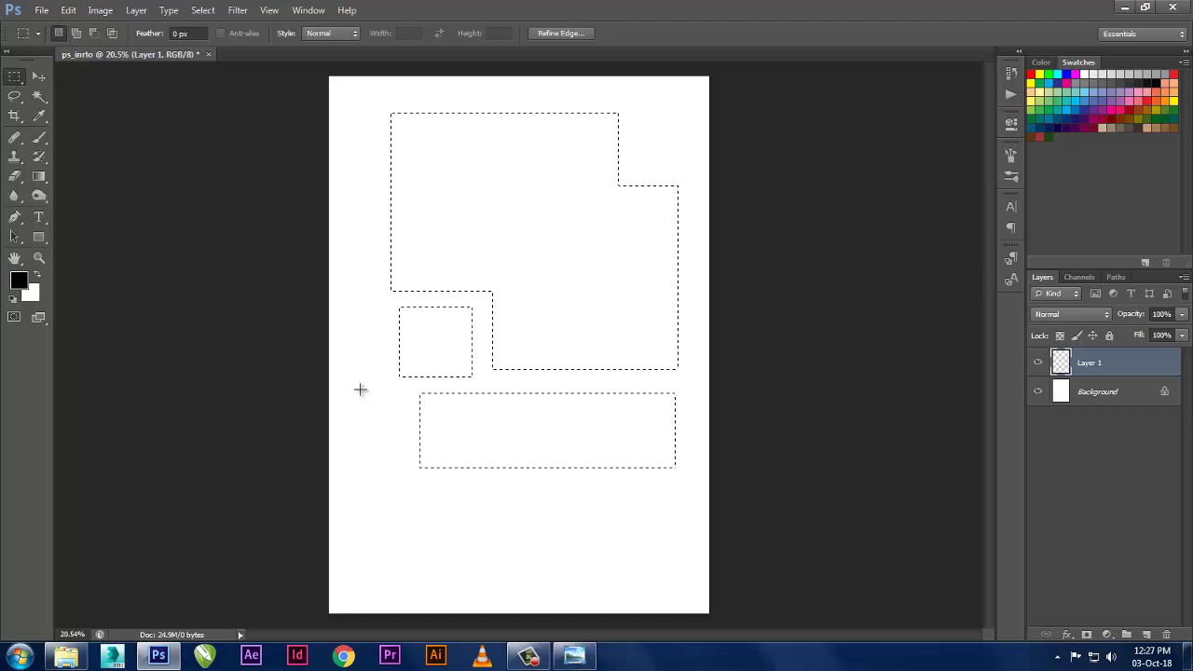
- Try single-rectangle selections, restore the multi-part one, and subtract an inner rectangle from the top shape
left_click_drag(361, 389, 575, 491)
left_click_drag(380, 136, 601, 318)
key("ctrl+alt+z")
key("ctrl+alt+z")
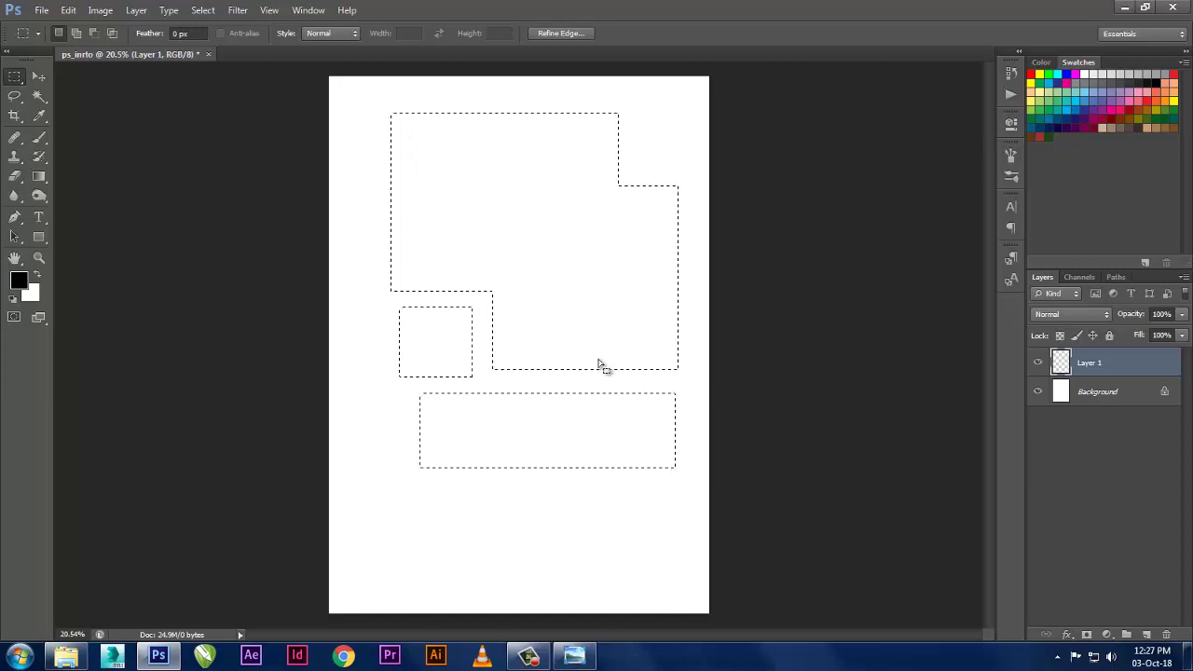
left_click(92, 33)
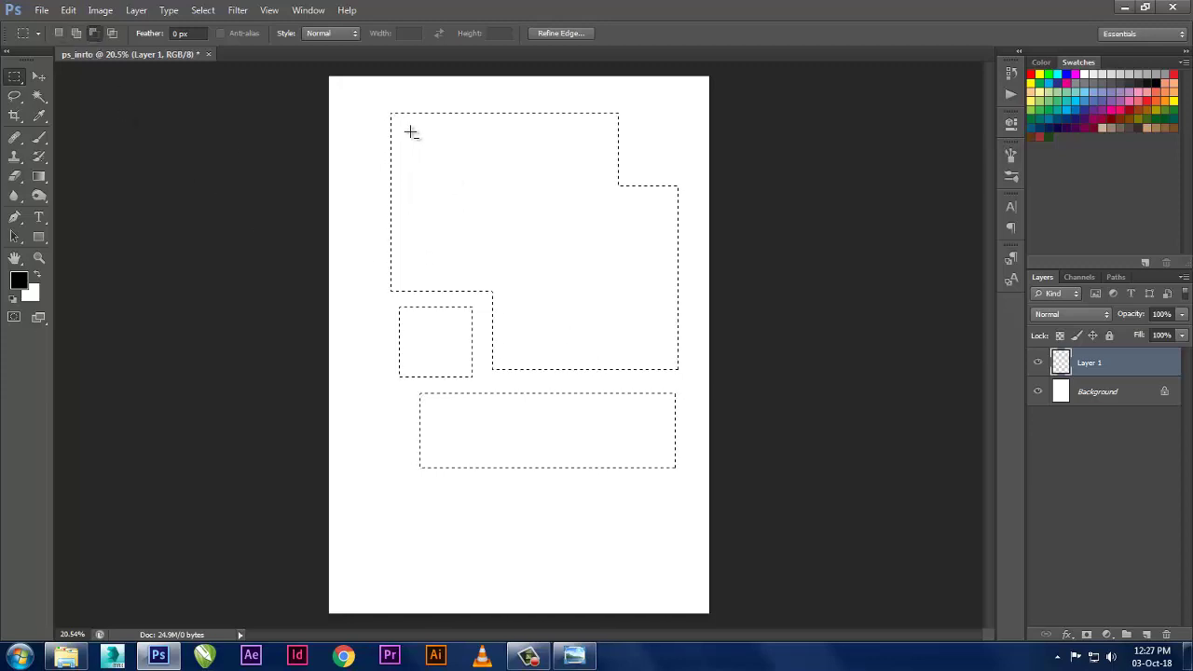
left_click_drag(410, 132, 601, 276)
key("alt+BackSpace")
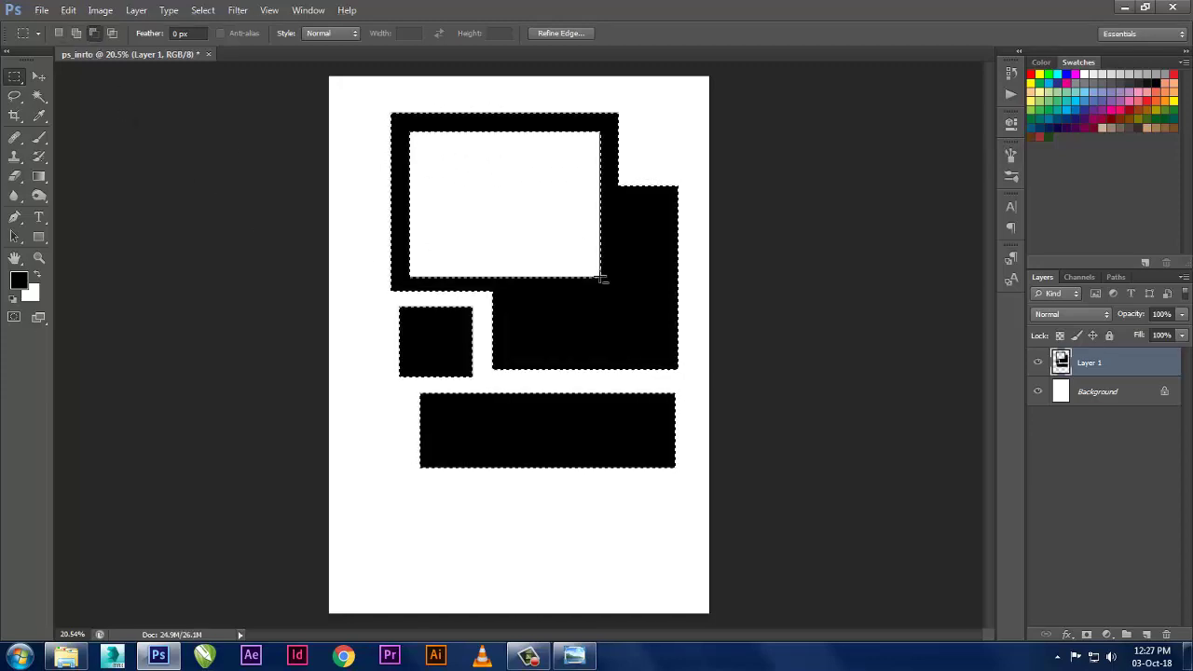
key("Delete")
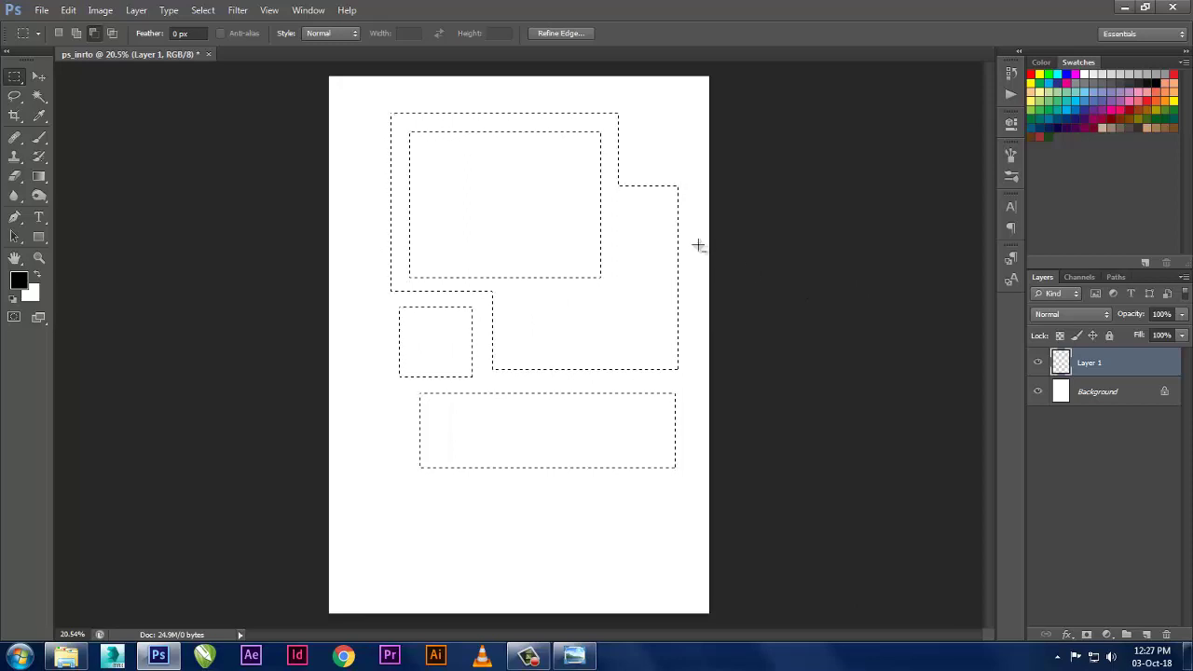
- Fill the selected areas black, deselect, then undo to bring the selection back
scroll(697, 297, "up", 2)
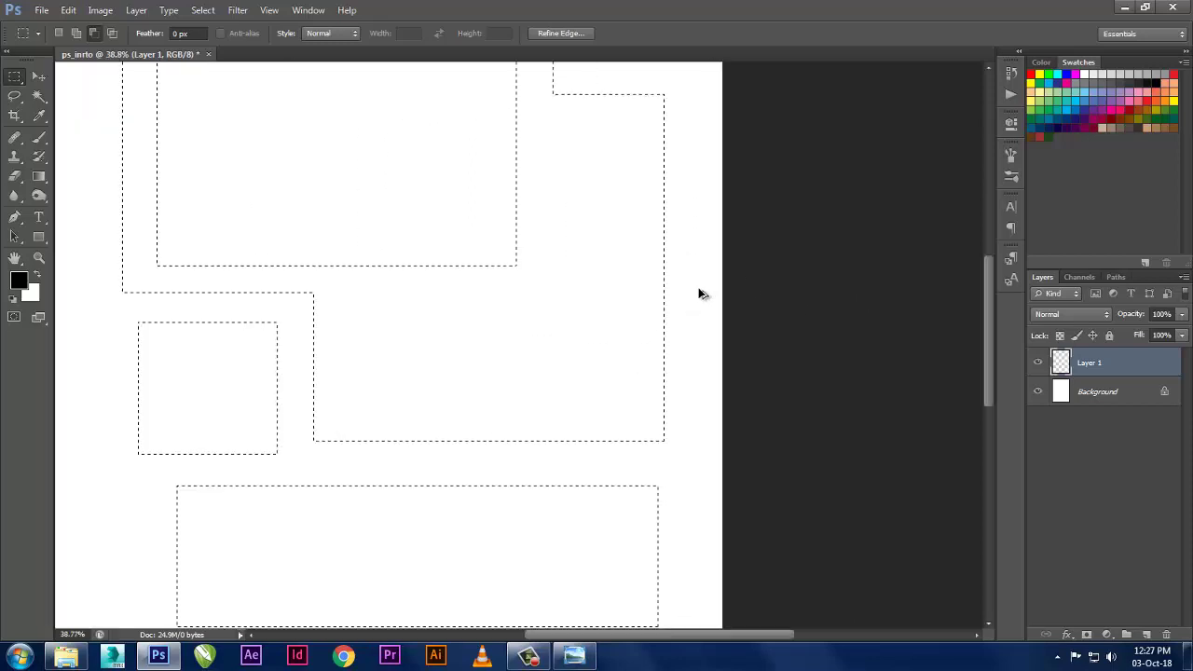
scroll(700, 290, "up", 2)
scroll(685, 330, "down", 2)
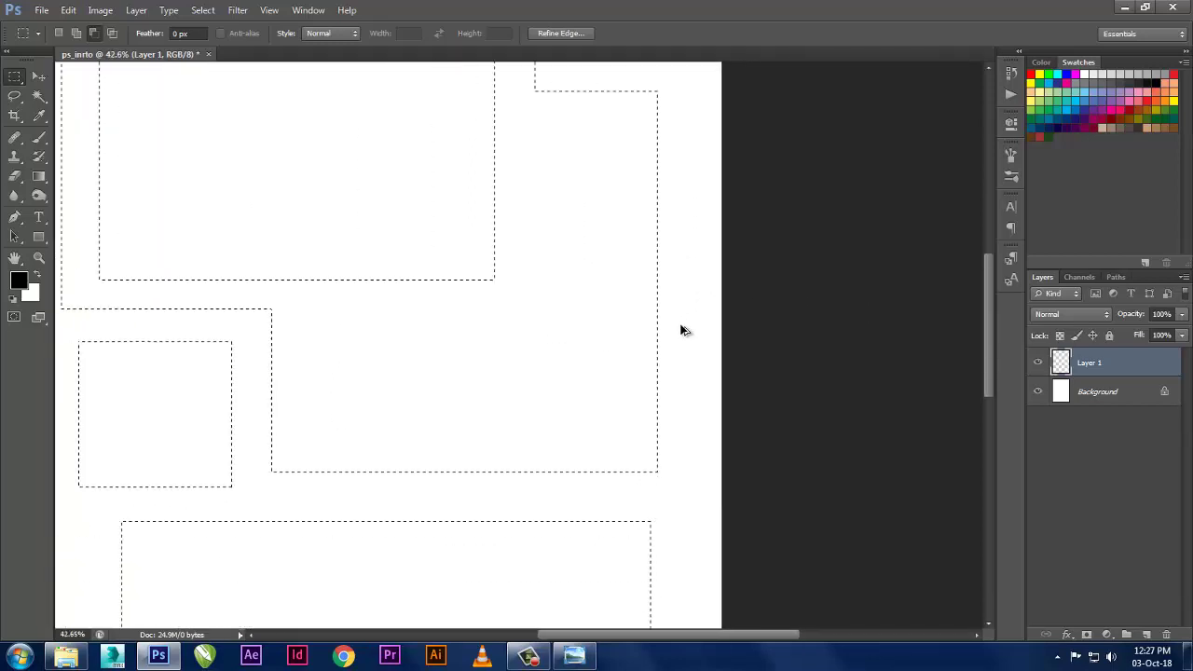
scroll(681, 327, "down", 2)
scroll(681, 327, "down", 1)
scroll(681, 324, "down", 1)
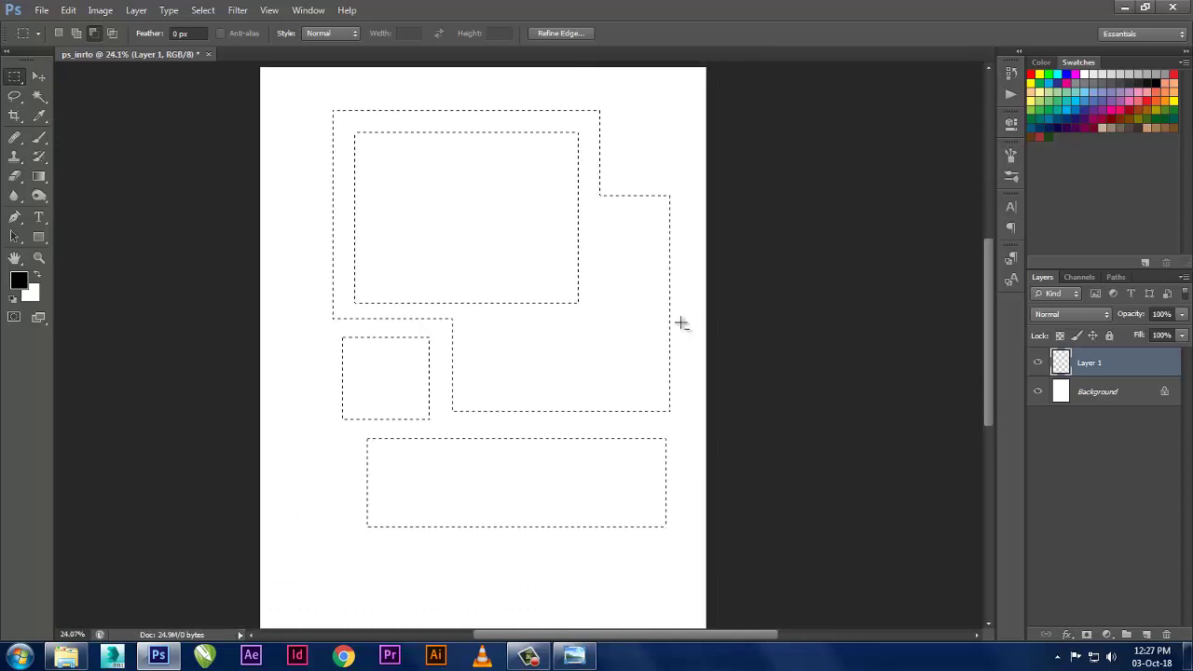
key("alt+BackSpace")
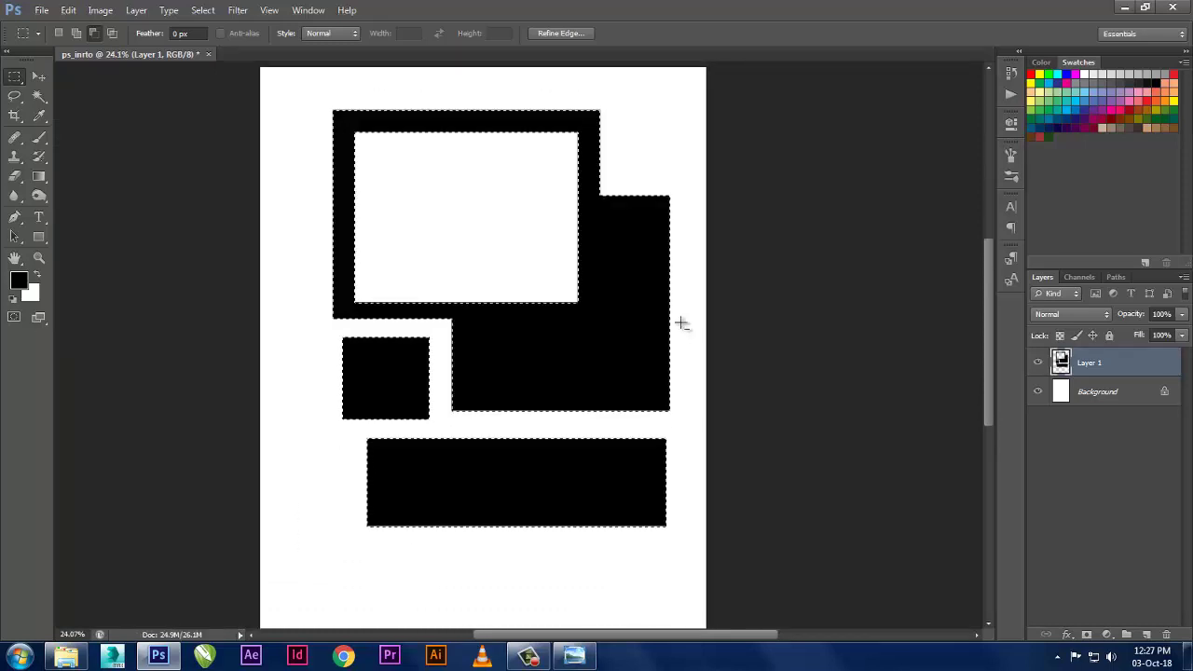
key("ctrl+d")
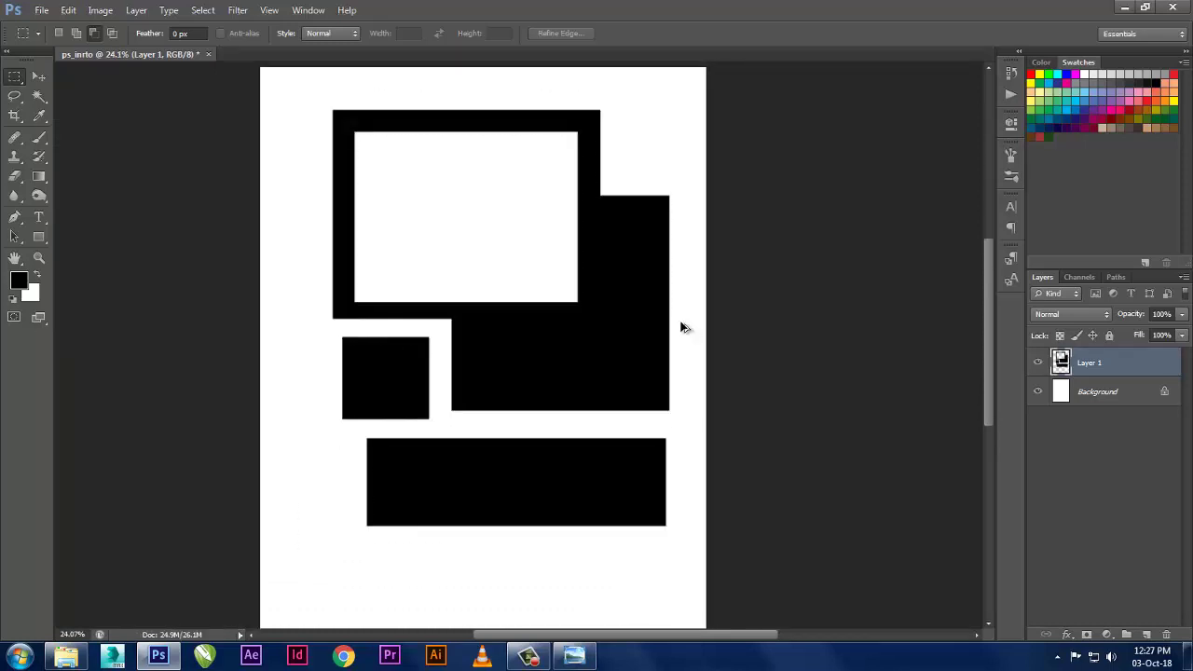
key("ctrl+alt+z")
key("ctrl+alt+z")
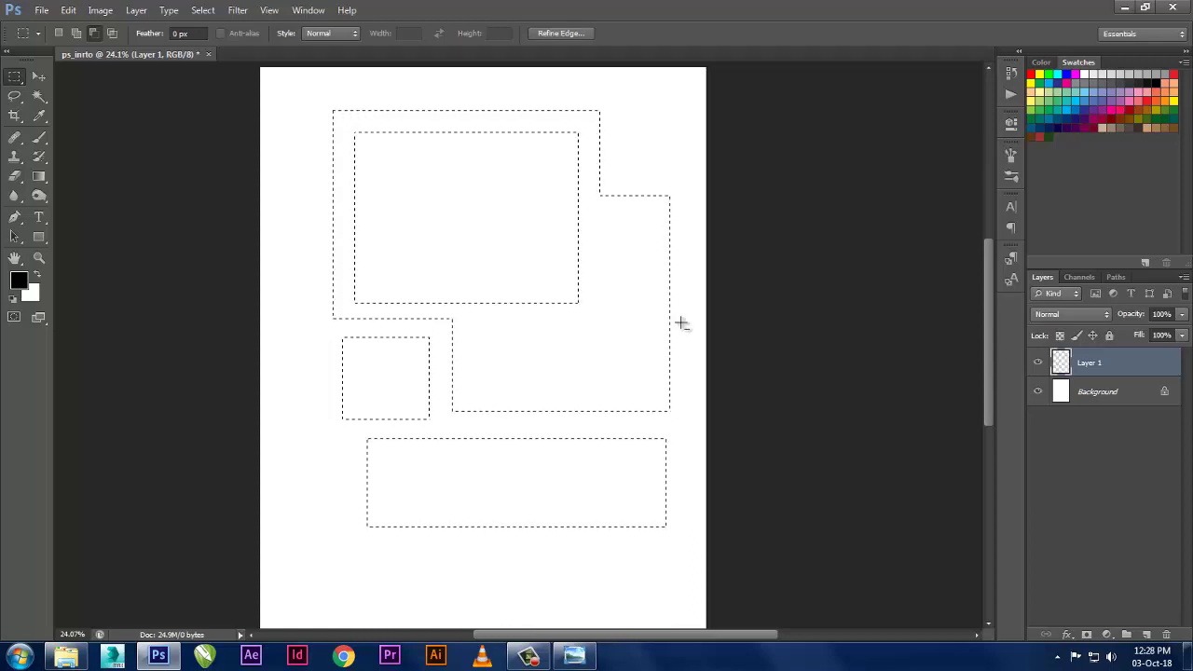
- Fill the combined selection black once more, remove the fill, and deselect
scroll(682, 323, "up", 3)
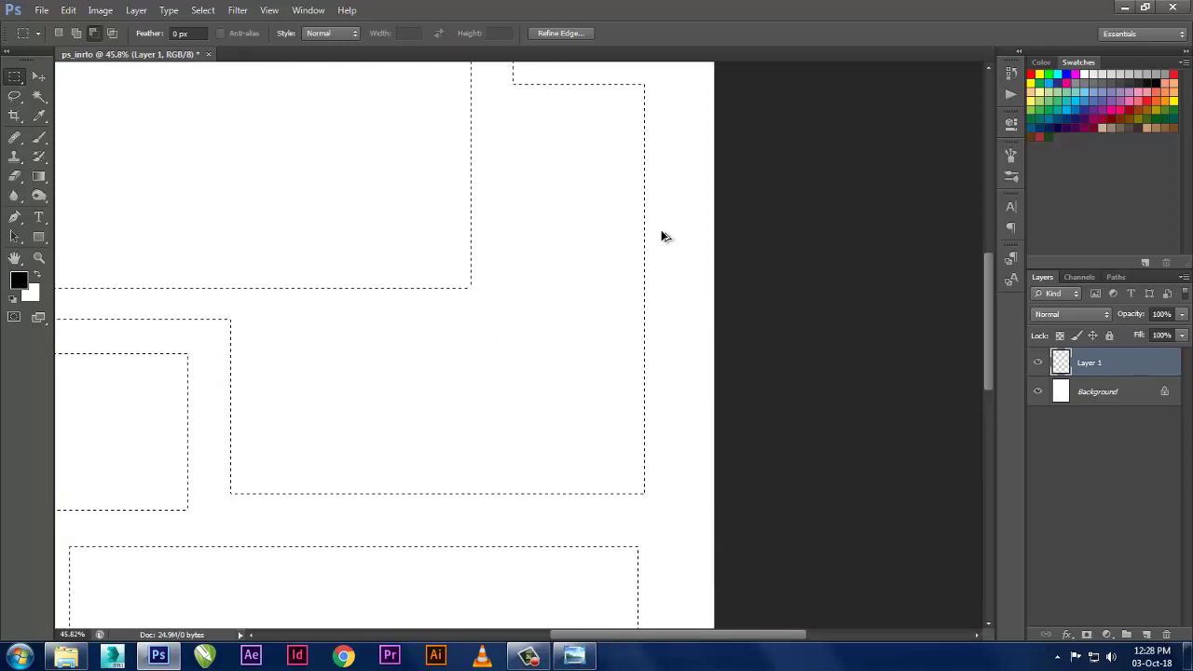
scroll(660, 236, "down", 2)
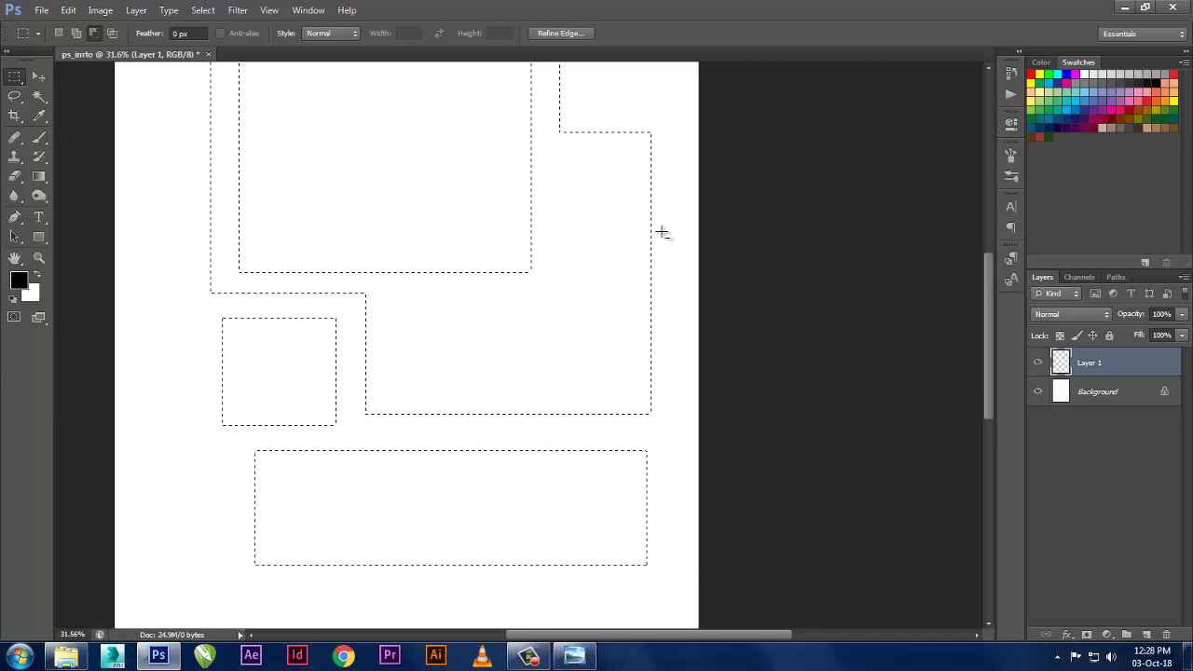
scroll(681, 229, "down", 2)
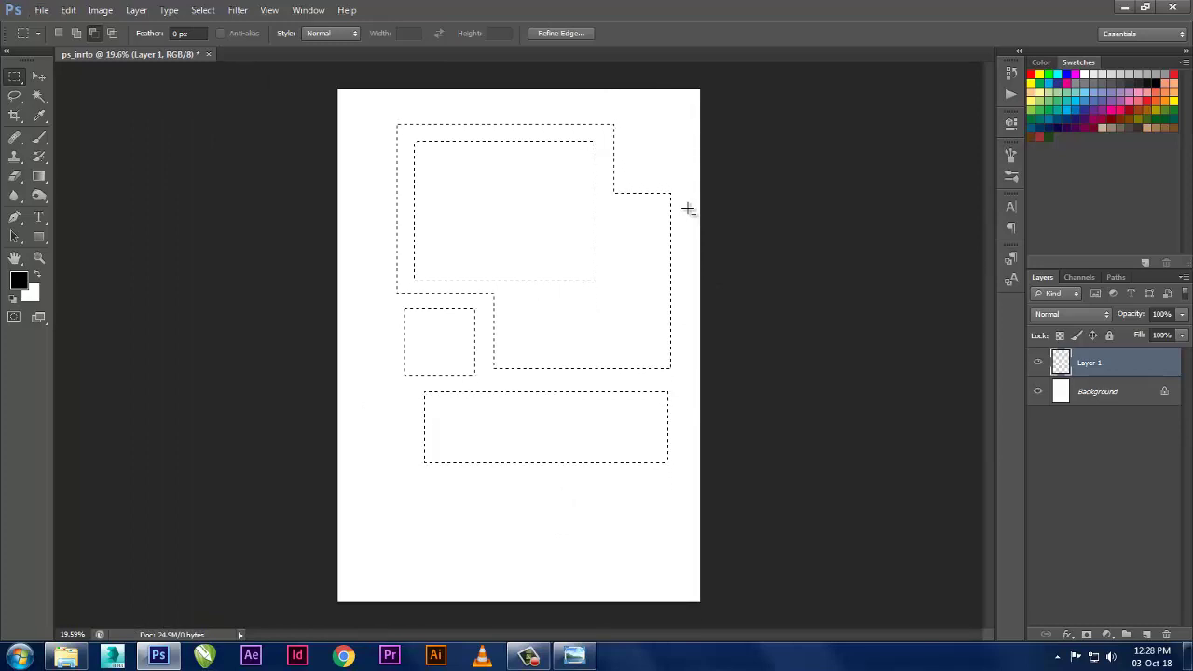
key("alt+BackSpace")
key("Delete")
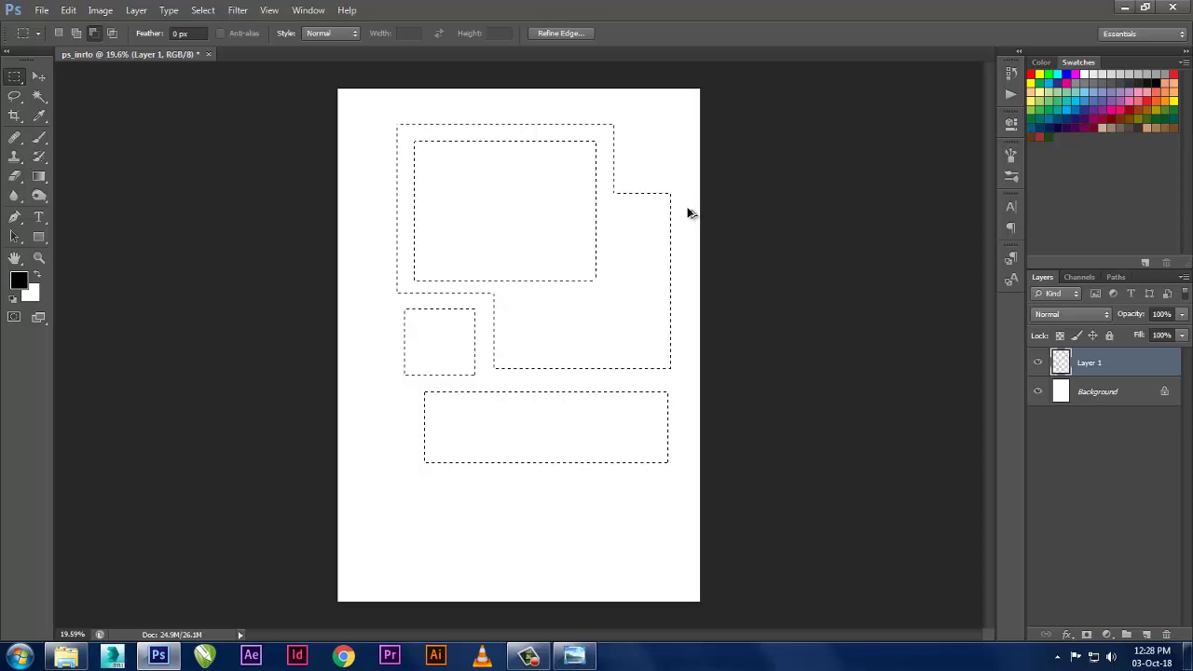
key("ctrl+d")
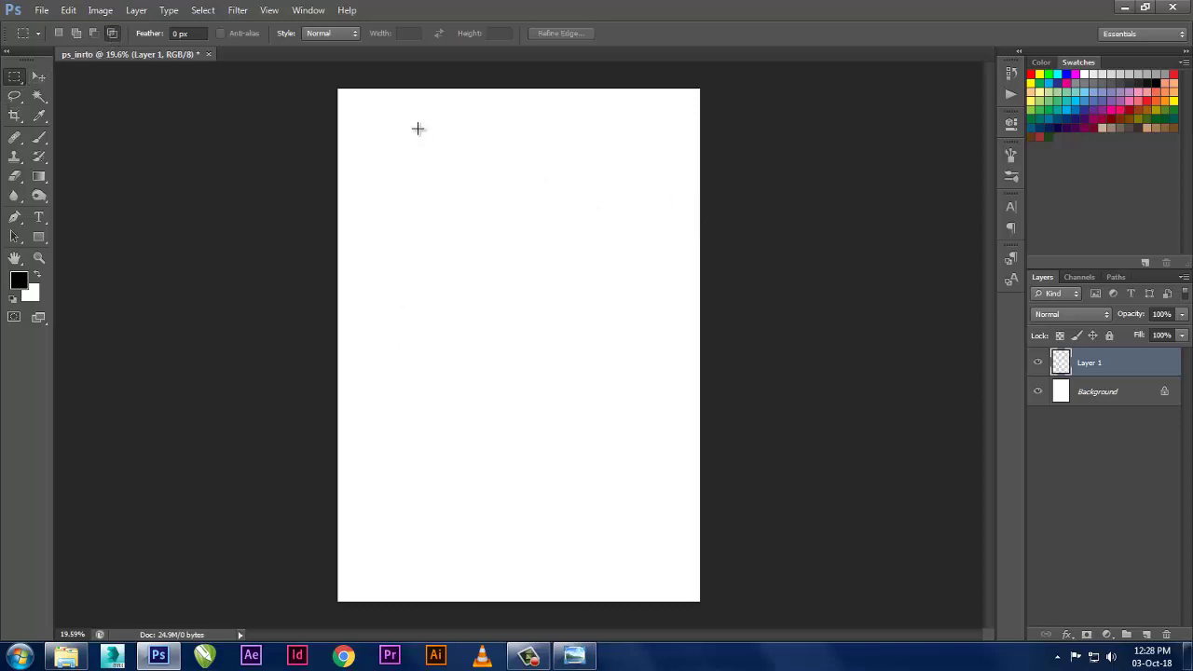
- Intersect overlapping rectangular marquees down to a thin strip selection
left_click_drag(386, 132, 598, 332)
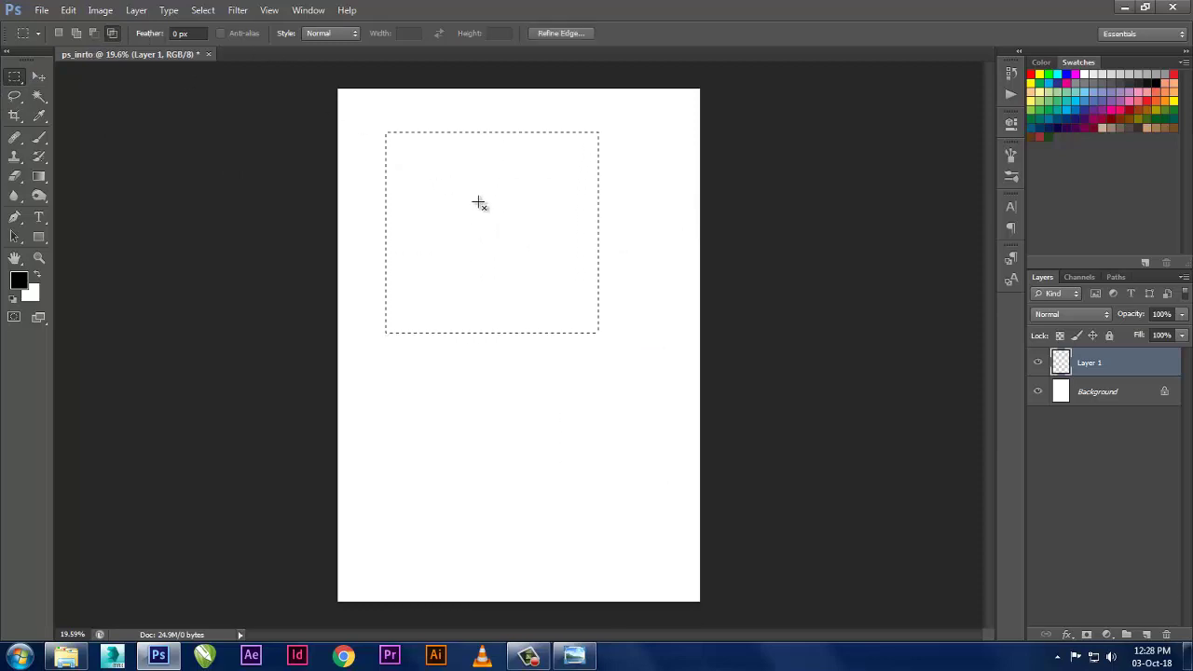
left_click_drag(477, 201, 684, 435)
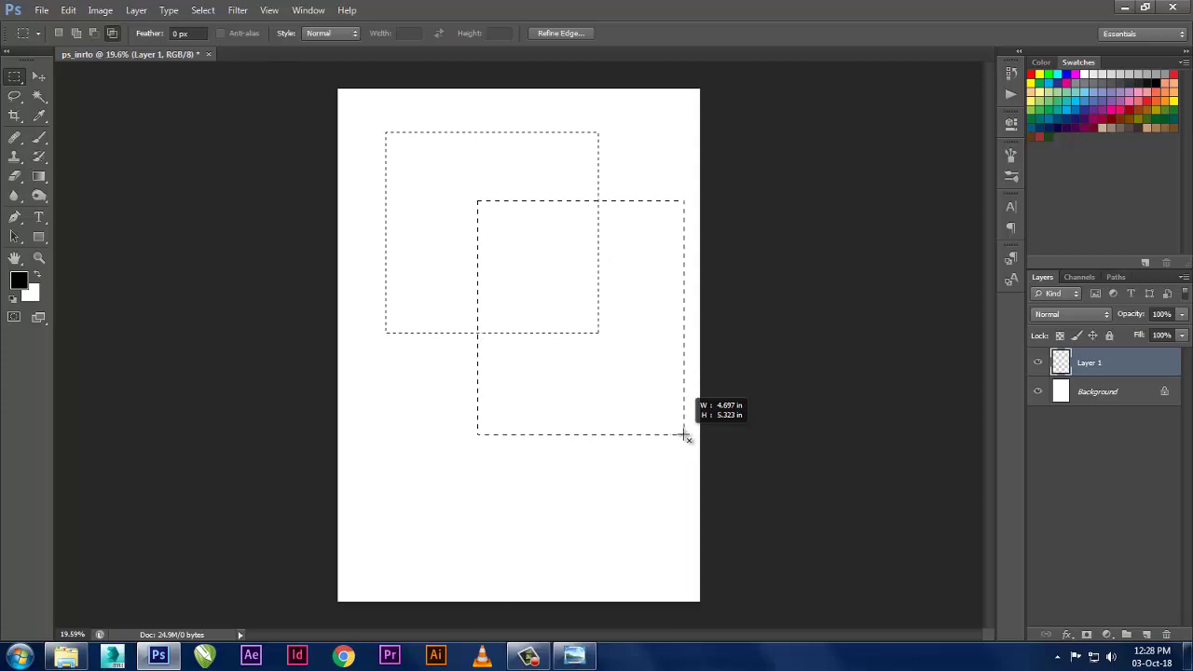
left_click_drag(684, 434, 684, 434)
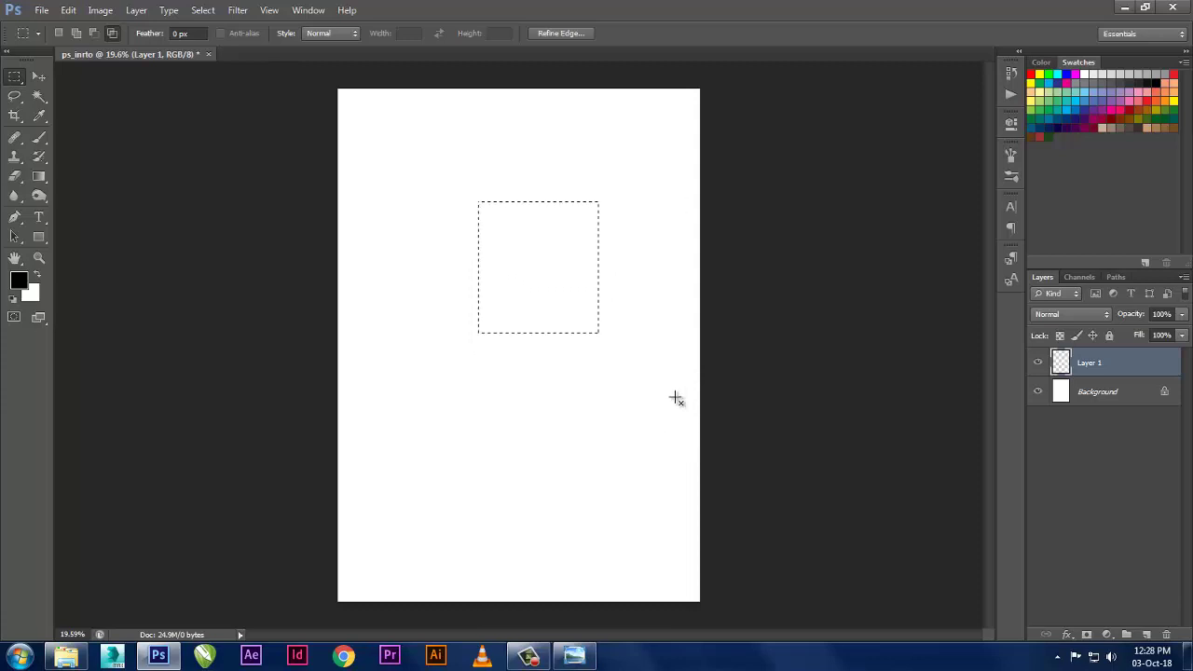
left_click_drag(621, 191, 589, 415)
mouse_move(475, 420)
left_mouse_down()
mouse_move(646, 325)
mouse_move(540, 313)
mouse_move(593, 343)
left_mouse_up()
- Delete Layer 1 holding the black dash and create a fresh empty layer
scroll(596, 338, "up", 3)
scroll(600, 328, "up", 3)
scroll(620, 317, "up", 2)
scroll(623, 319, "up", 2)
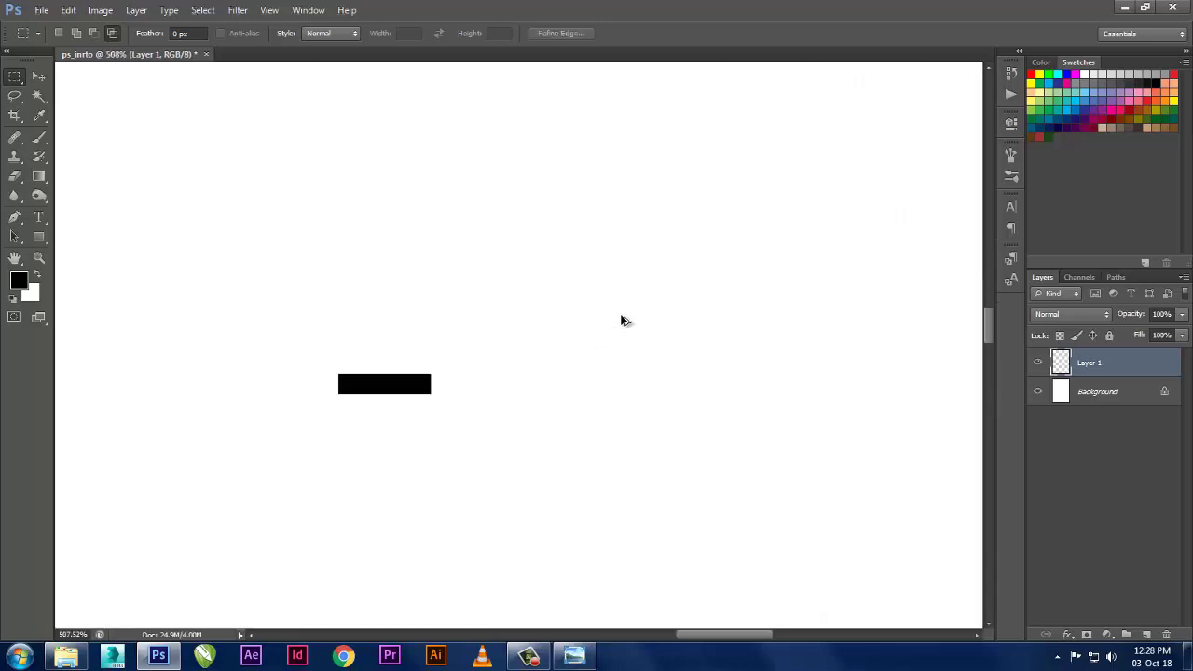
scroll(622, 319, "down", 1)
scroll(623, 319, "down", 3)
scroll(623, 319, "down", 2)
scroll(622, 320, "down", 2)
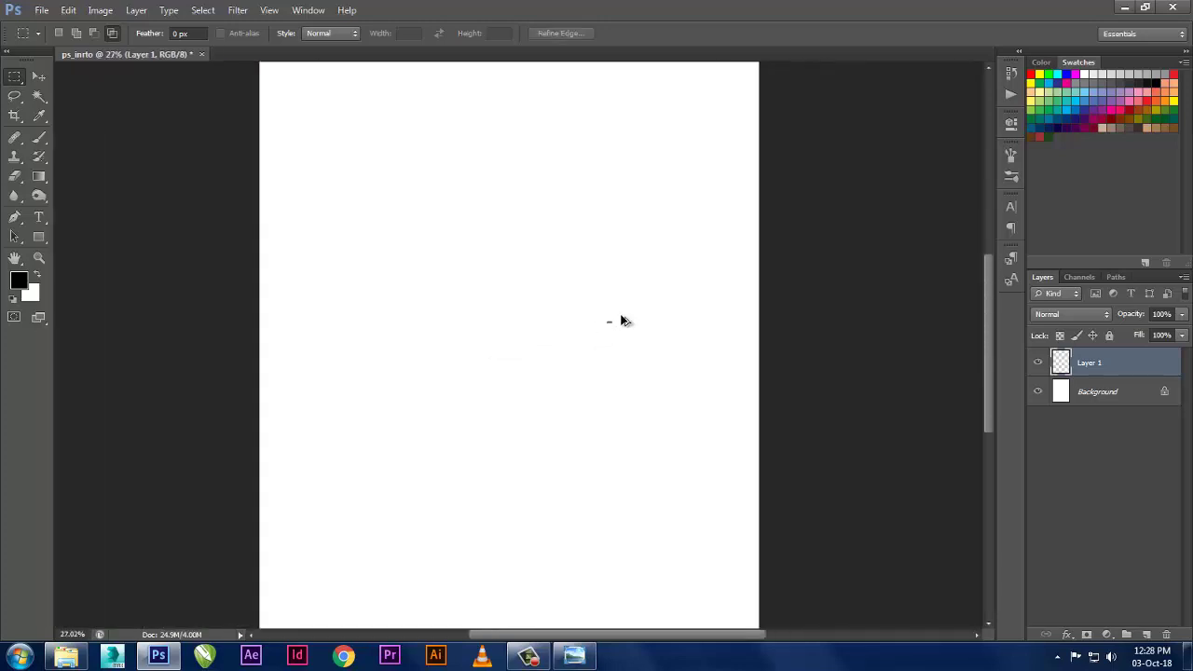
scroll(623, 319, "down", 1)
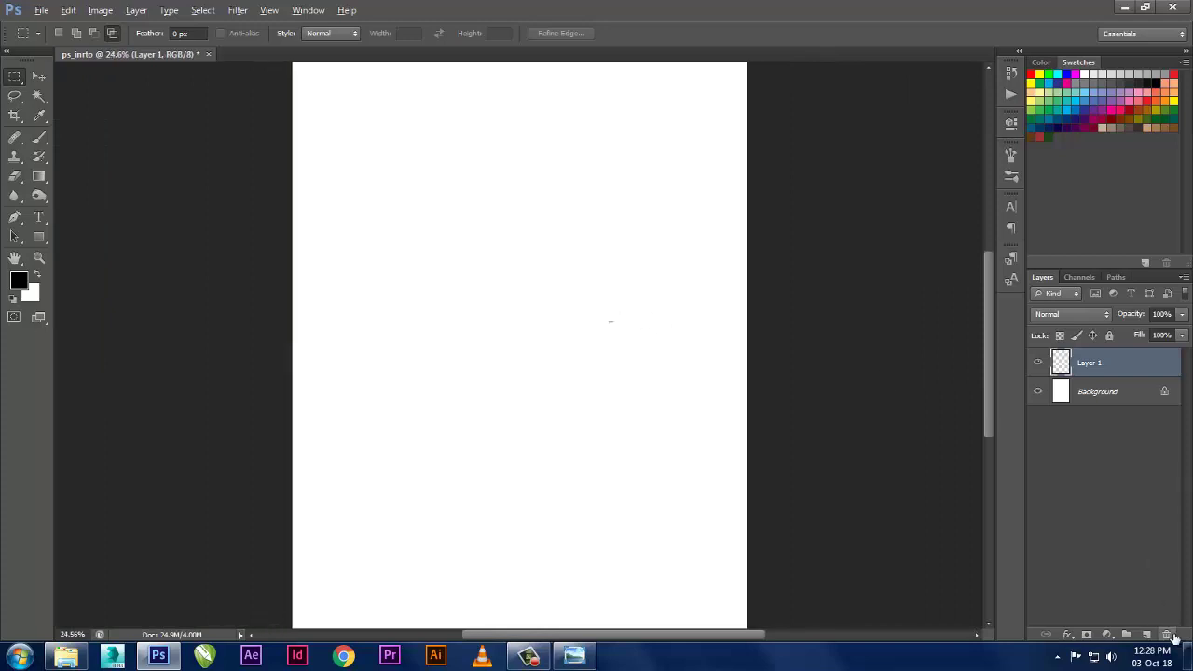
left_click(1168, 635)
left_click(1146, 635)
scroll(402, 260, "down", 1)
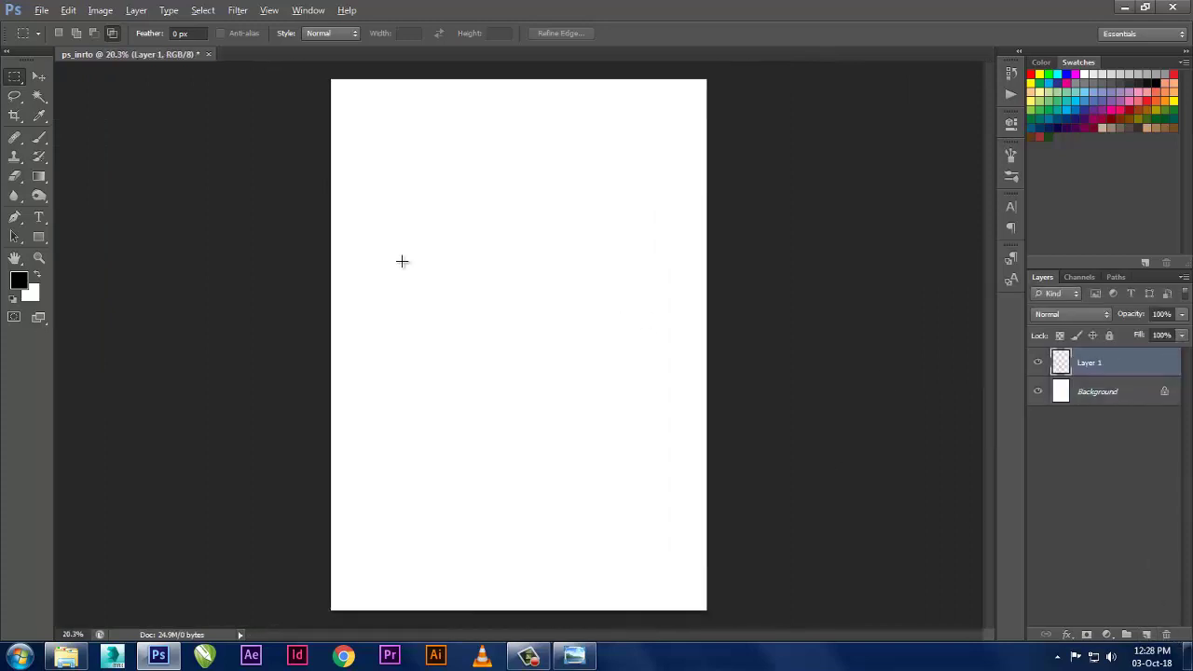
- Select a rectangle in the upper page and add an overlapping circle on its right
key("alt")
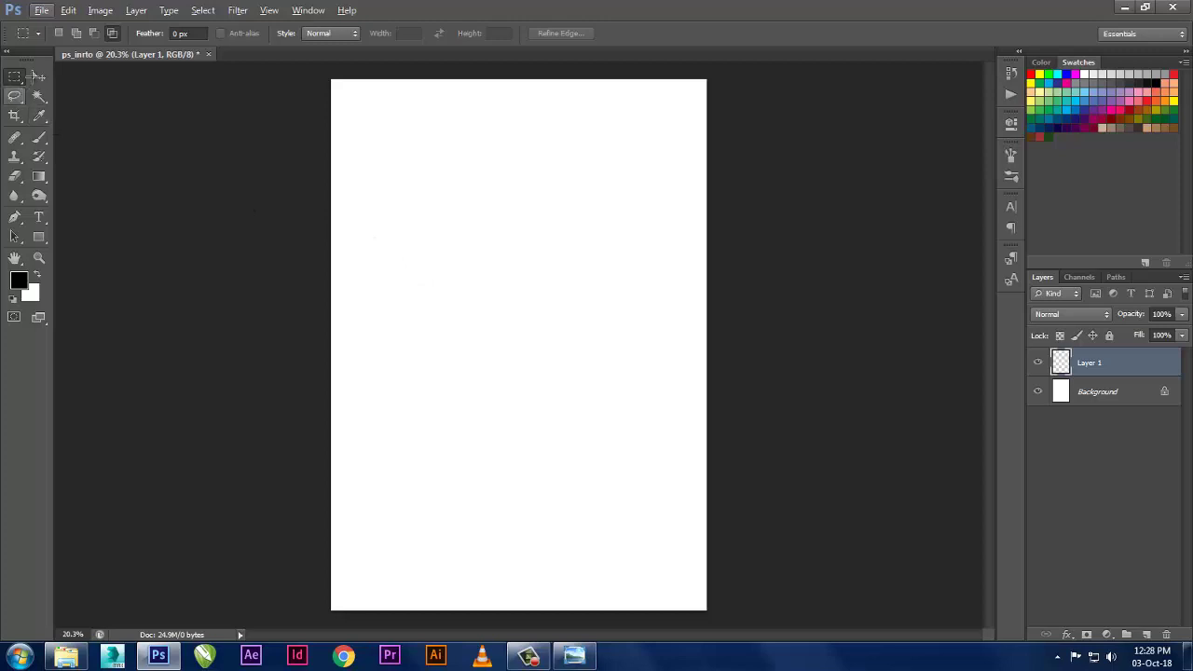
right_click(28, 76)
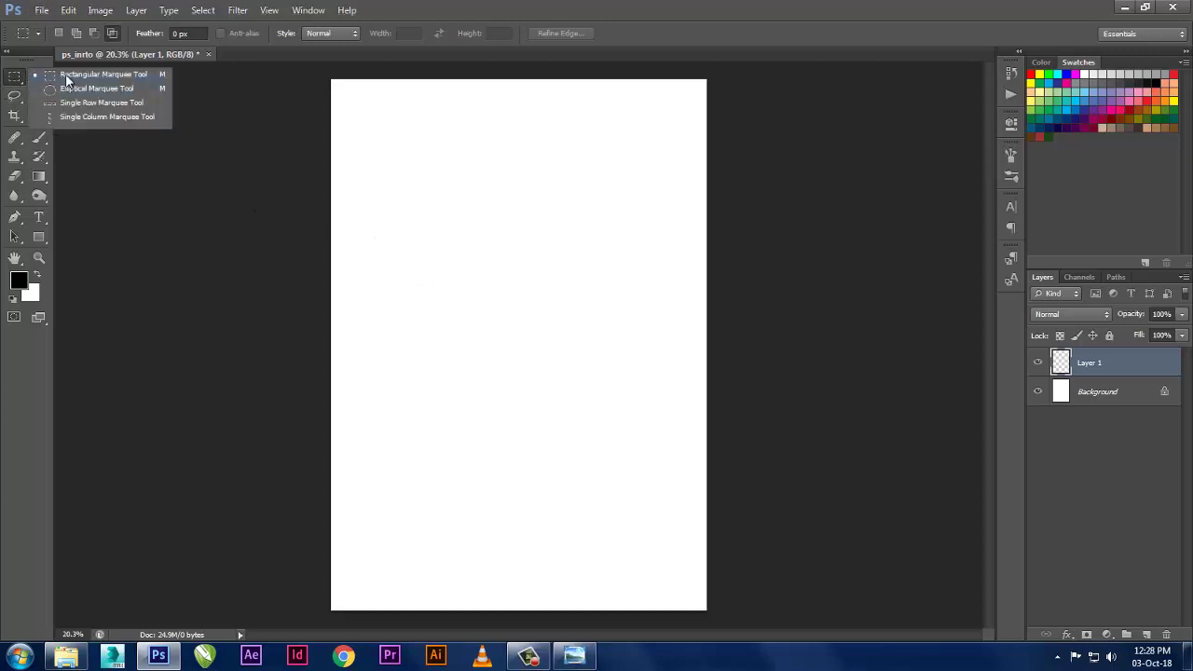
left_click(66, 78)
left_click(58, 33)
mouse_move(400, 113)
left_mouse_down()
mouse_move(588, 264)
mouse_move(610, 284)
mouse_move(601, 294)
left_mouse_up()
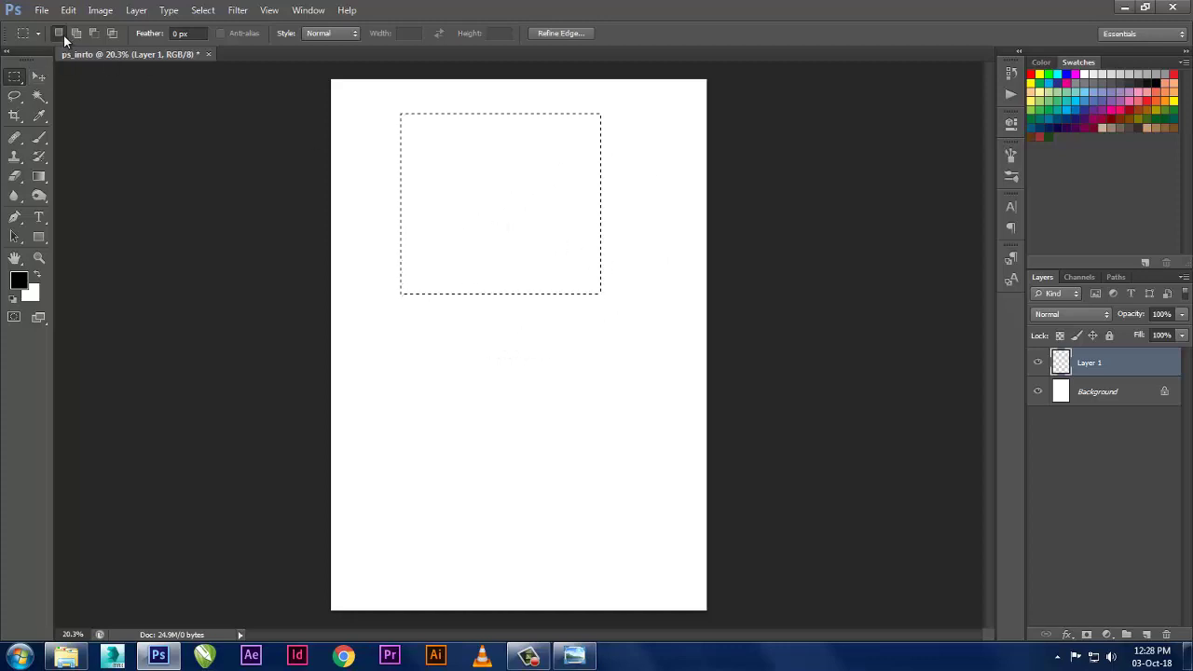
right_click(13, 84)
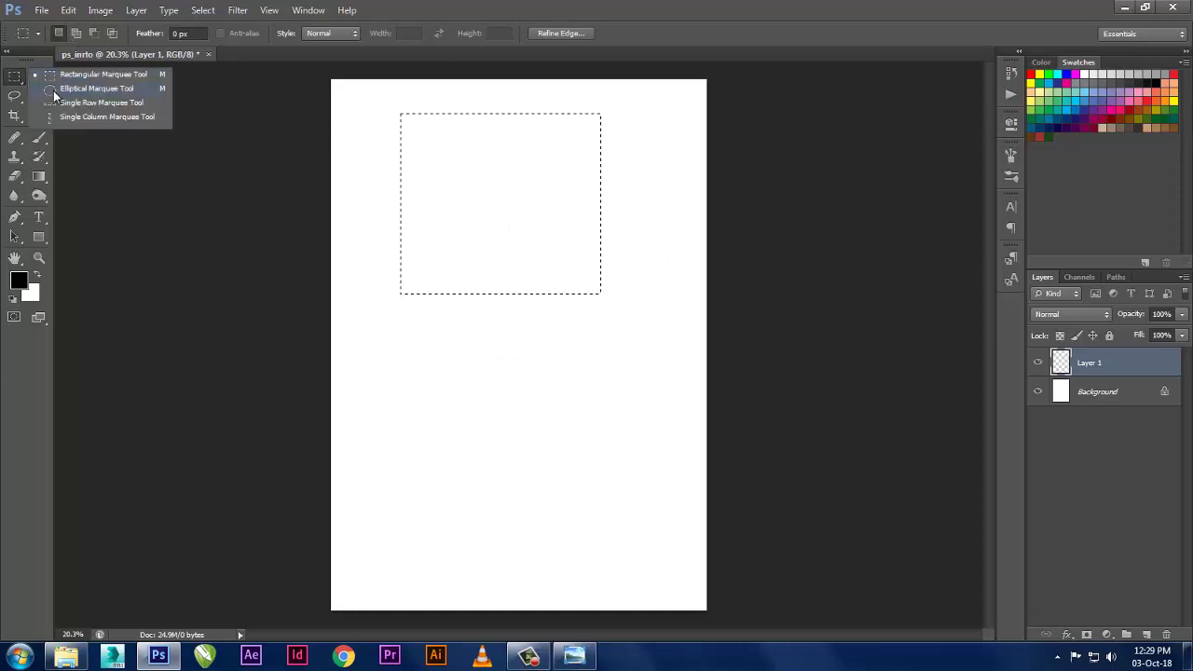
left_click(53, 89)
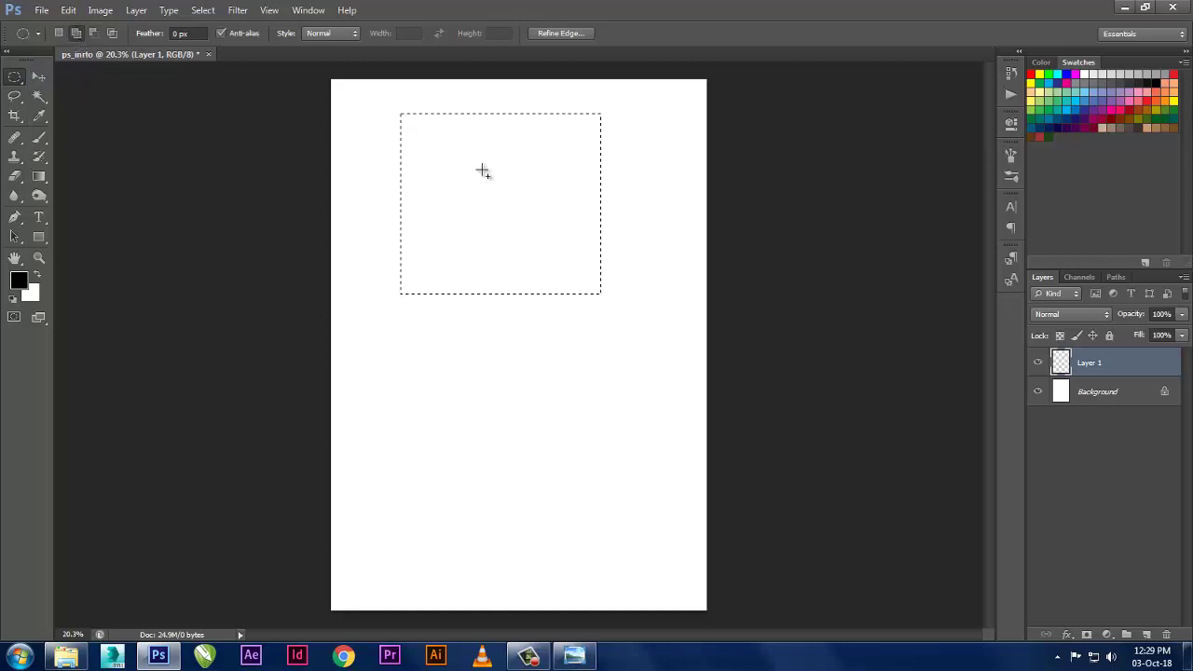
left_click_drag(482, 170, 668, 370)
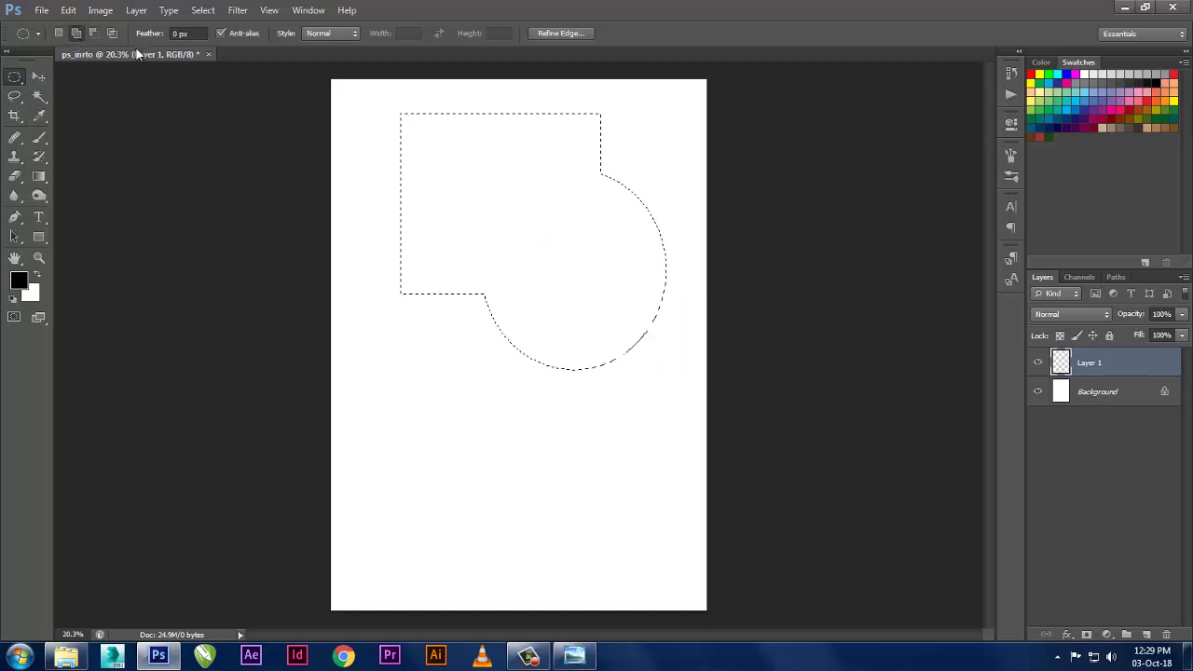
- Cut an elliptical bite from the bottom, fill black, then delete the layer and select a new circle
left_click_drag(586, 258, 360, 426)
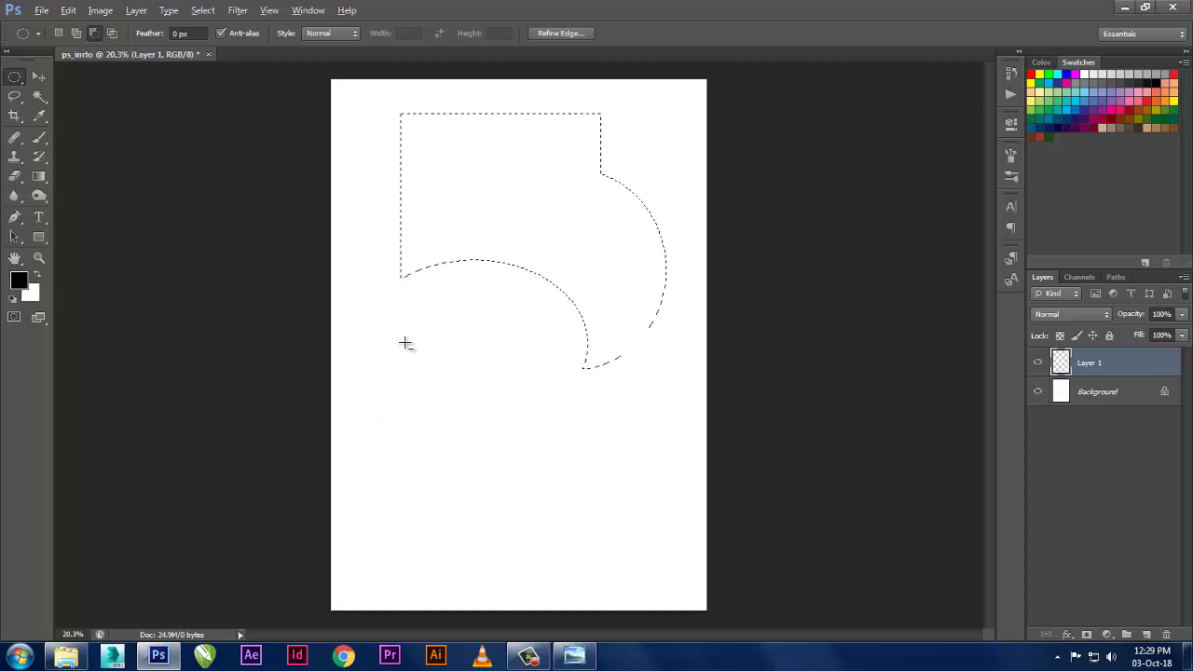
key("alt+BackSpace")
key("ctrl+d")
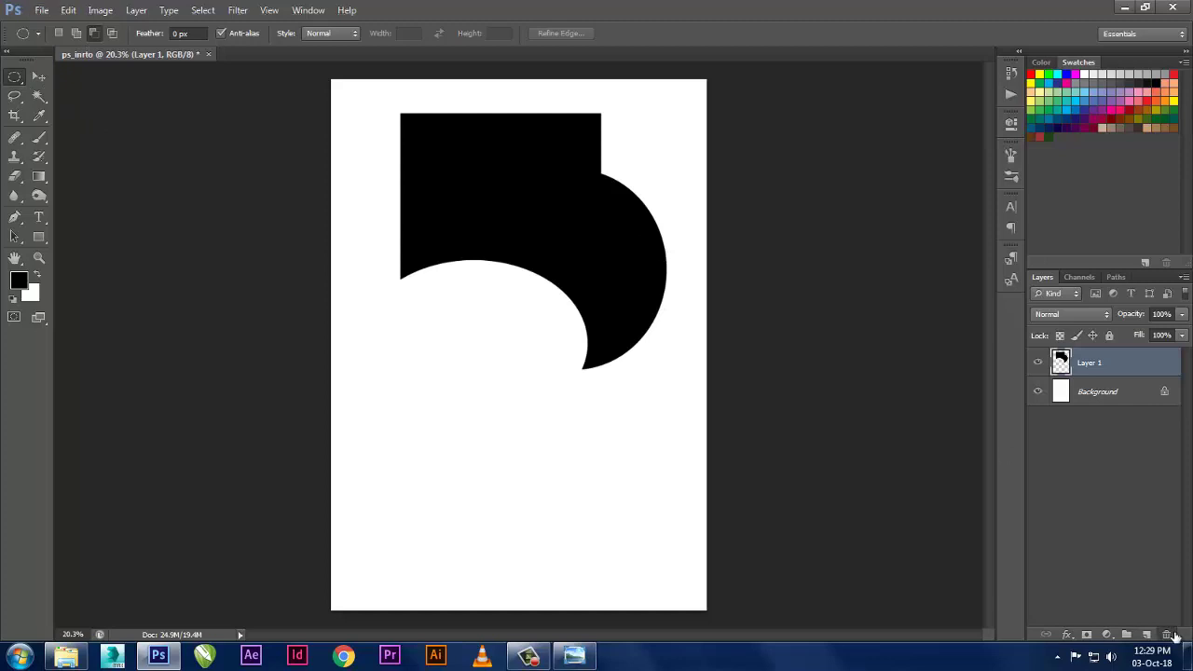
left_click(1165, 633)
left_click_drag(387, 147, 615, 390)
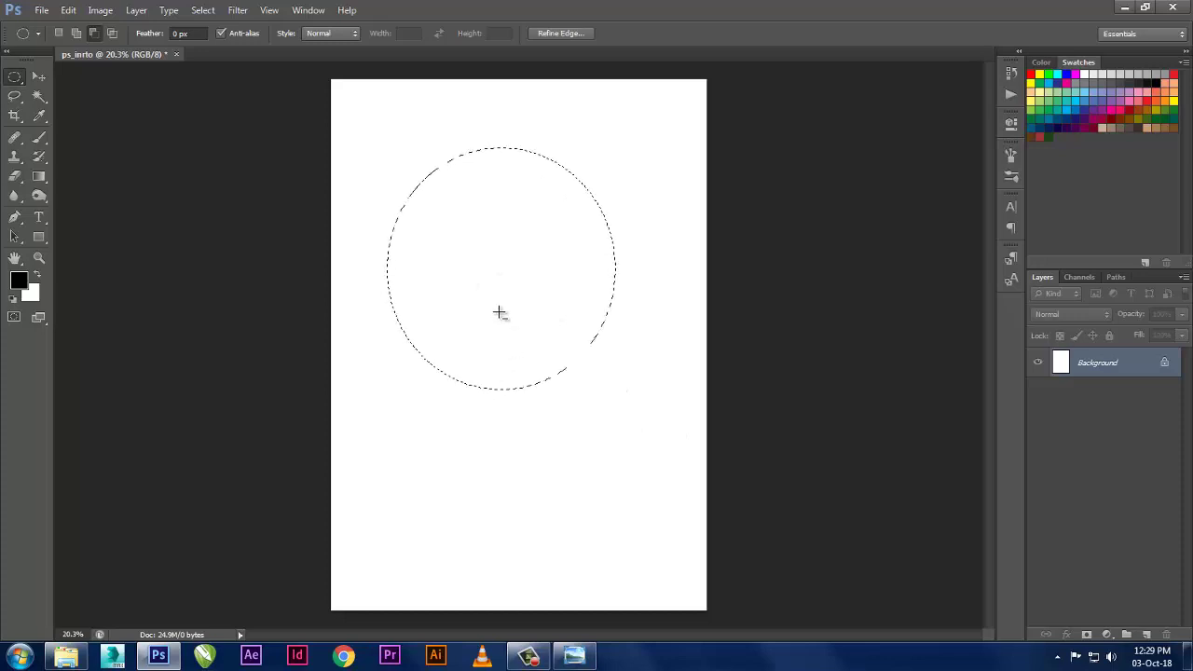
- Subtract a rectangle from the circle selection, fill the ring black, then undo and deselect
right_click(18, 79)
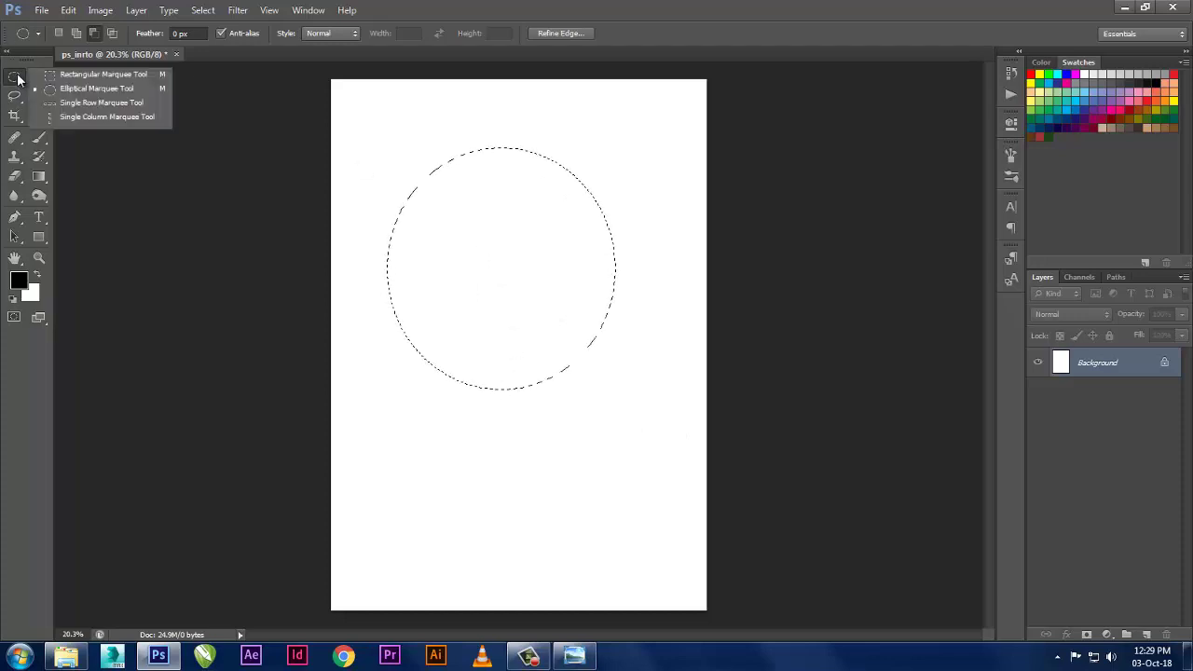
left_click(57, 76)
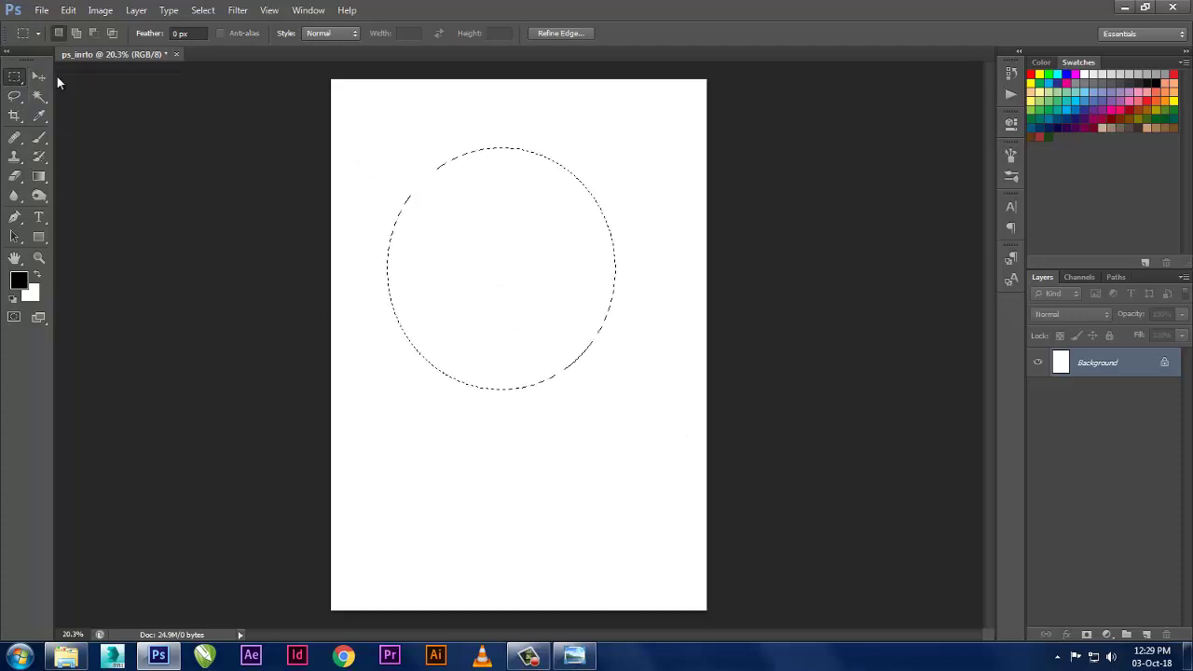
left_click(94, 34)
left_click_drag(420, 201, 565, 352)
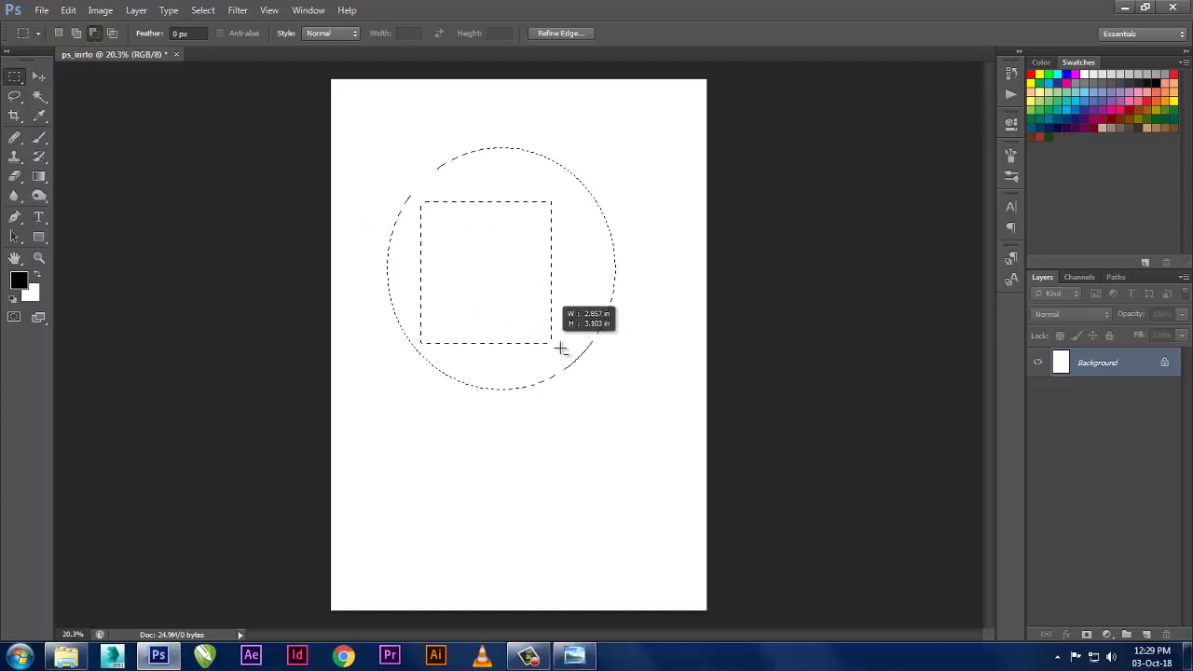
key("alt+BackSpace")
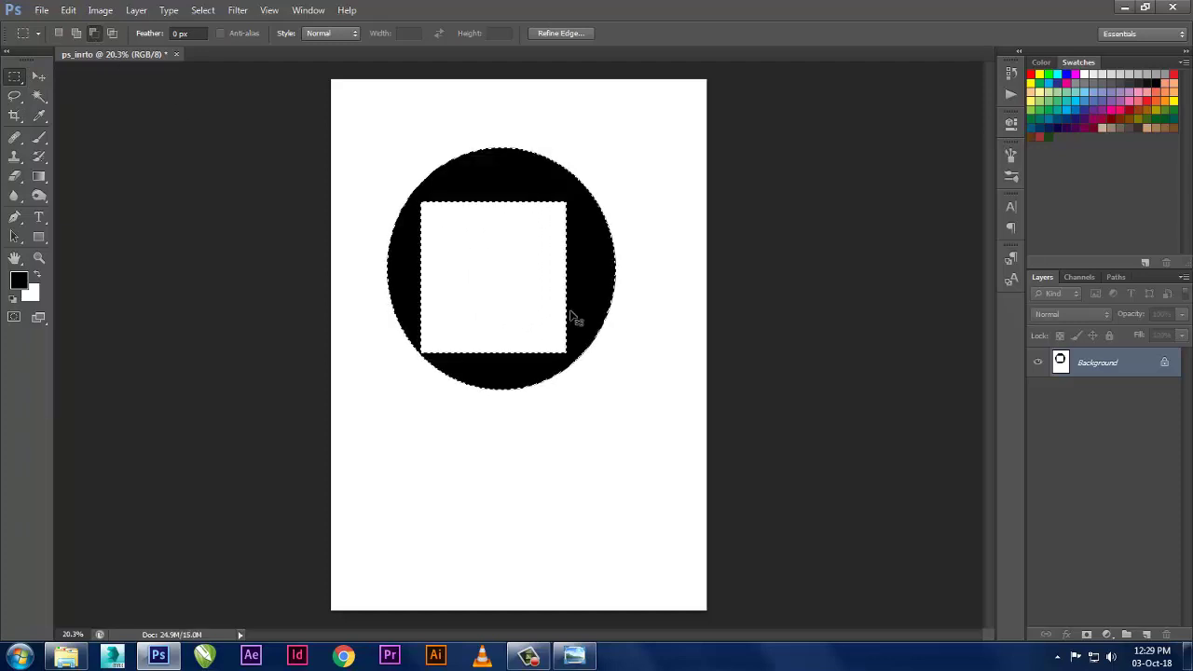
key("ctrl+d")
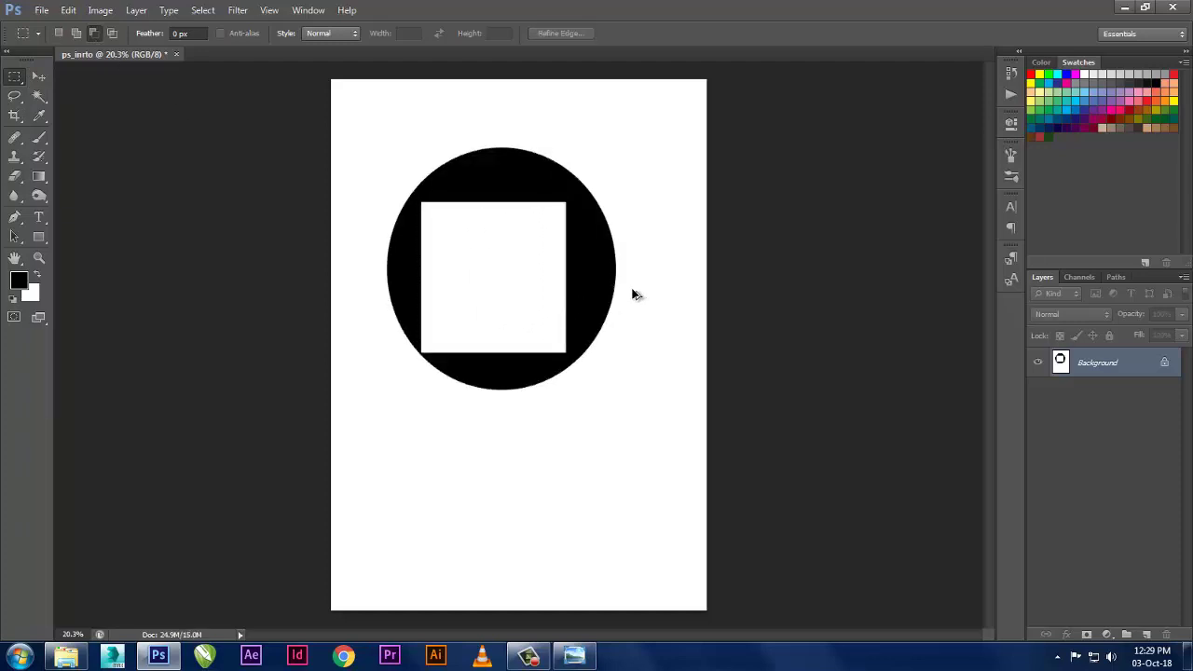
key("ctrl+alt+z")
key("ctrl+alt+z")
key("ctrl+d")
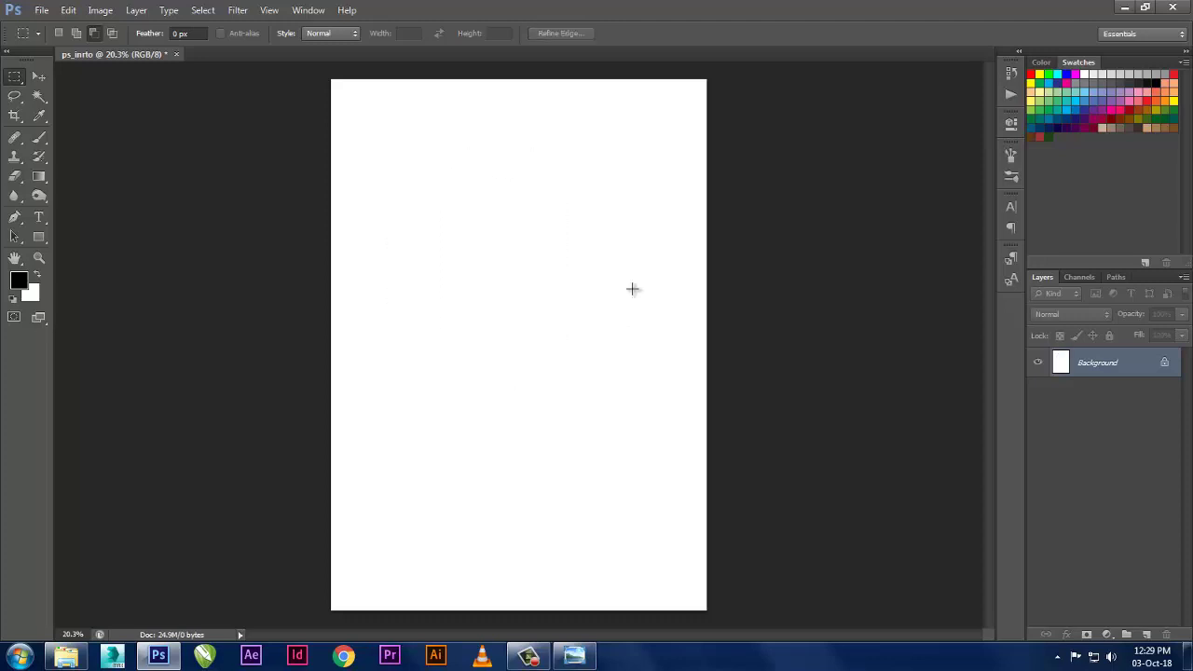
- Fill a circular selection near the page's top-left with brown on a new layer
right_click(14, 76)
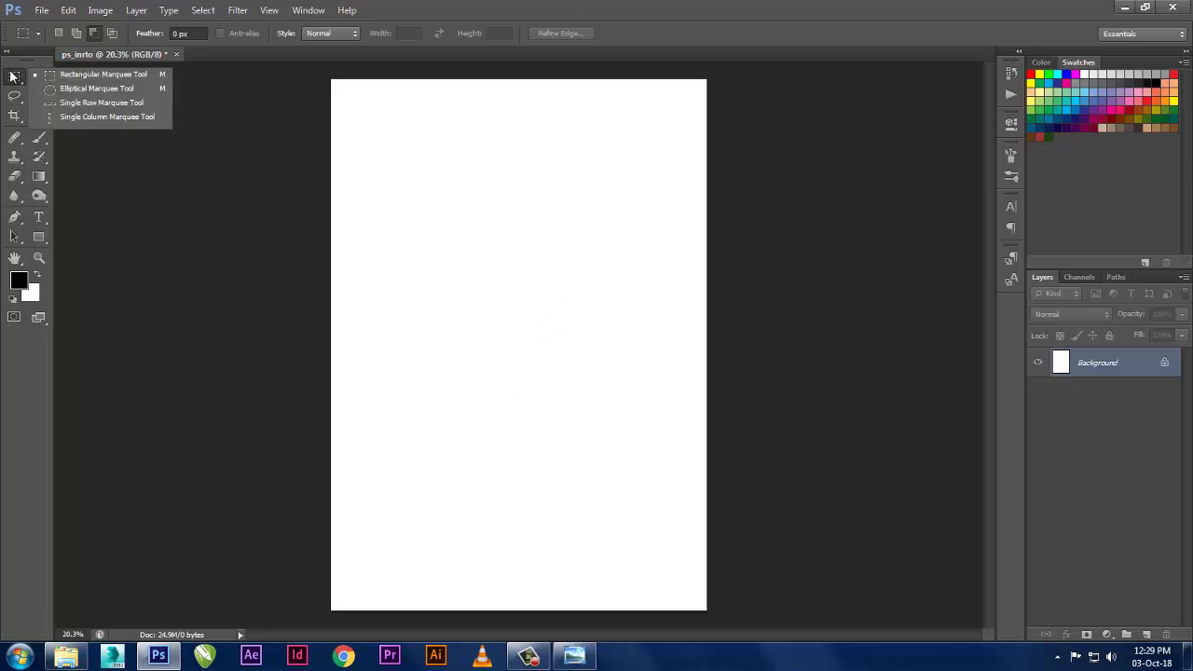
left_click(55, 90)
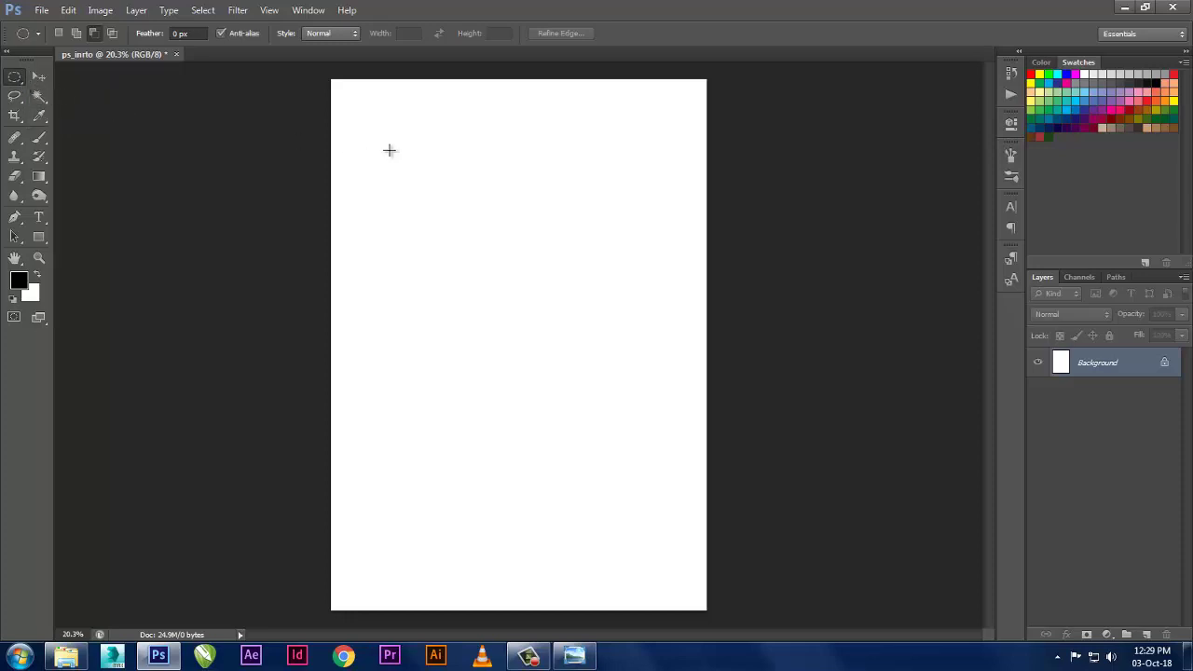
left_click_drag(370, 117, 565, 312)
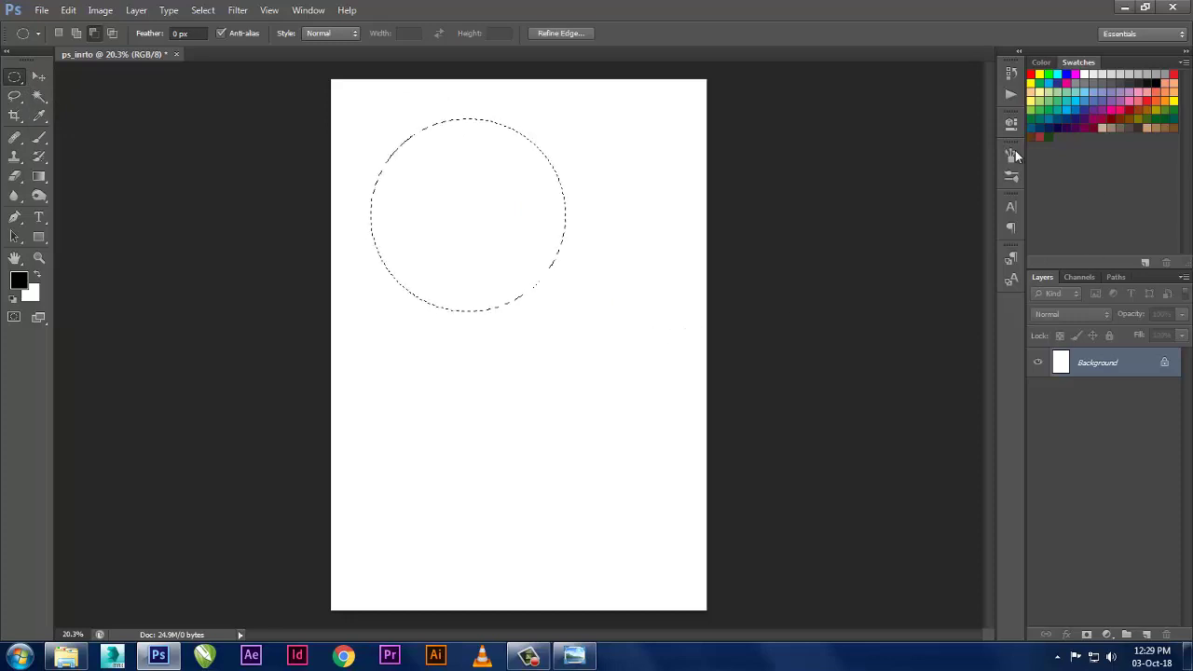
left_click(1036, 129)
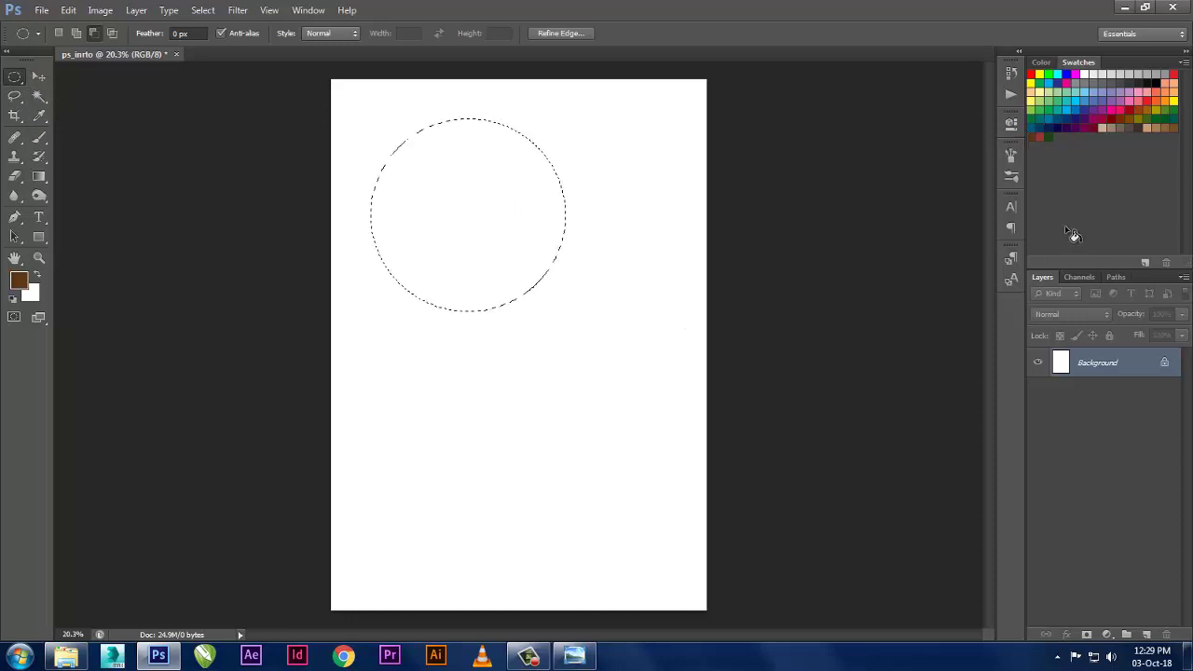
left_click(1144, 633)
key("alt+BackSpace")
key("ctrl+d")
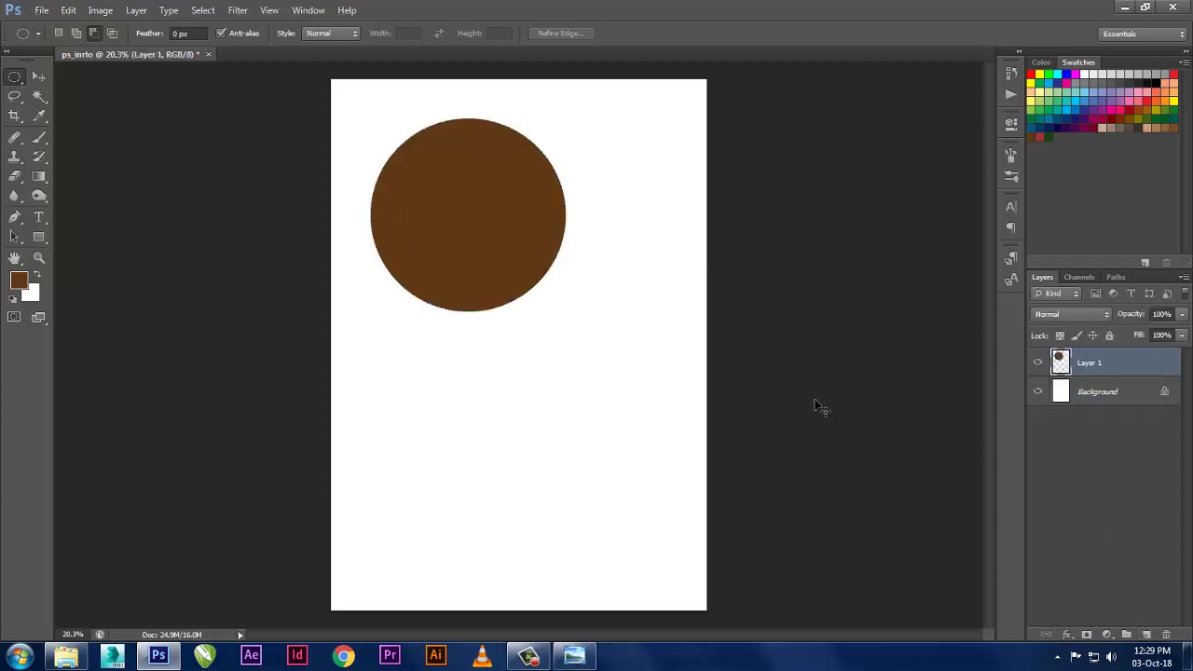
- Mark a second circular selection below the brown circle and bring up its context options
scroll(562, 311, "up", 2)
scroll(514, 288, "up", 2)
scroll(480, 267, "up", 1)
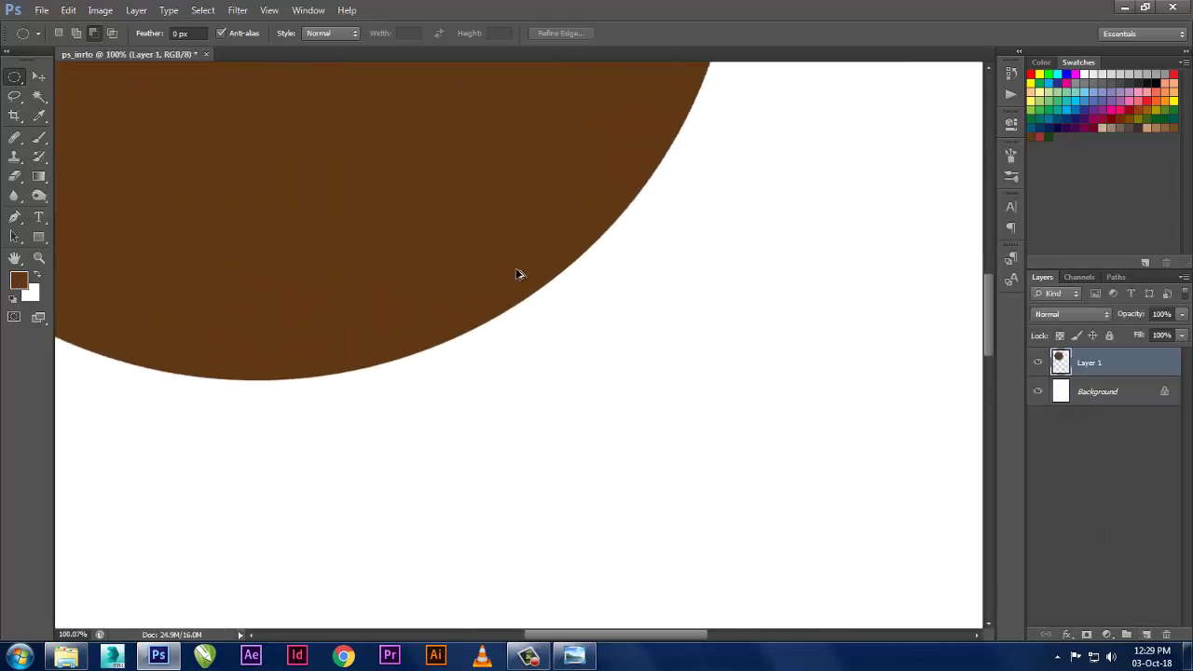
scroll(518, 274, "up", 2)
scroll(559, 319, "down", 1)
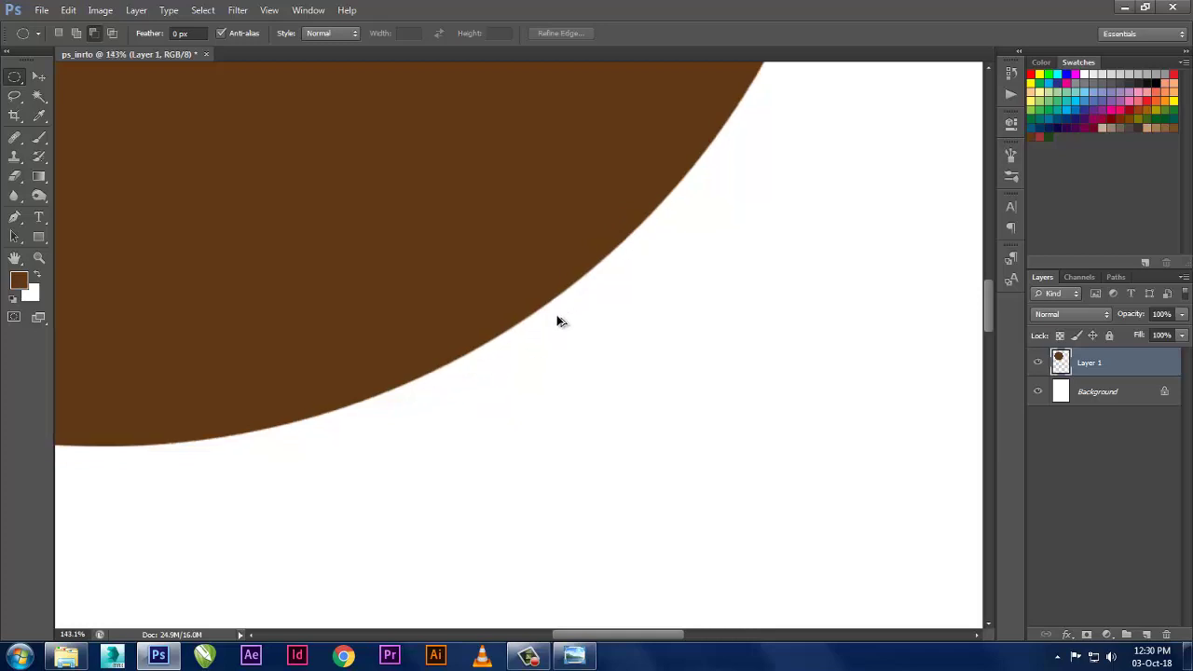
scroll(559, 319, "down", 2)
scroll(559, 319, "down", 2)
scroll(559, 320, "down", 1)
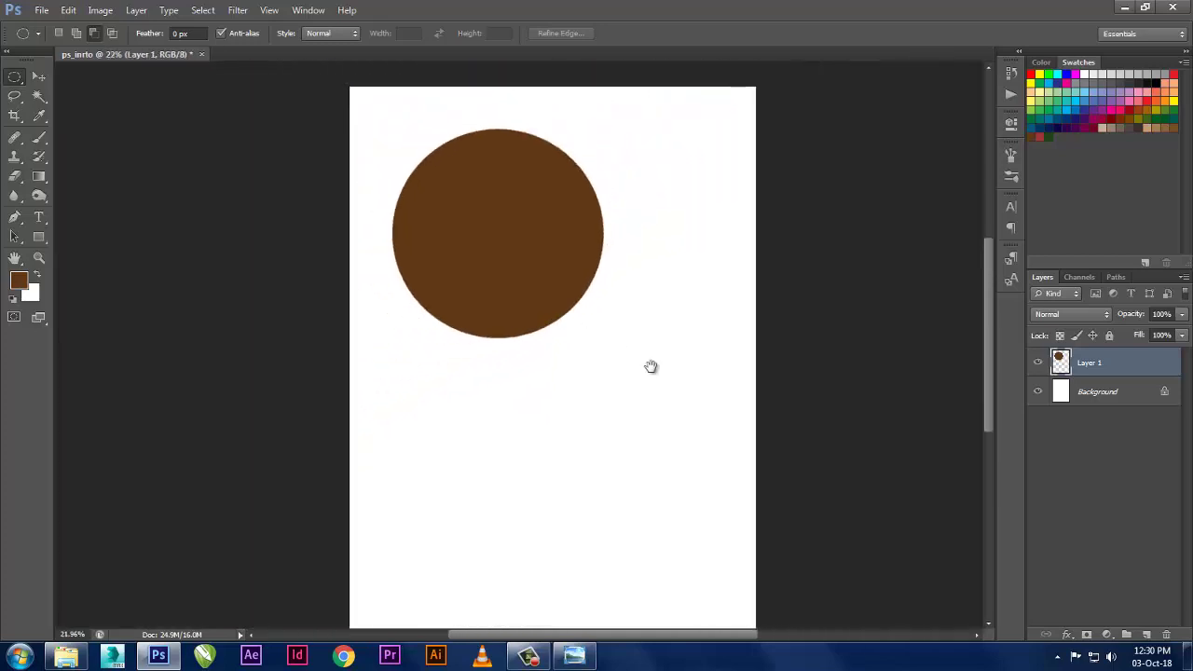
scroll(652, 350, "down", 1)
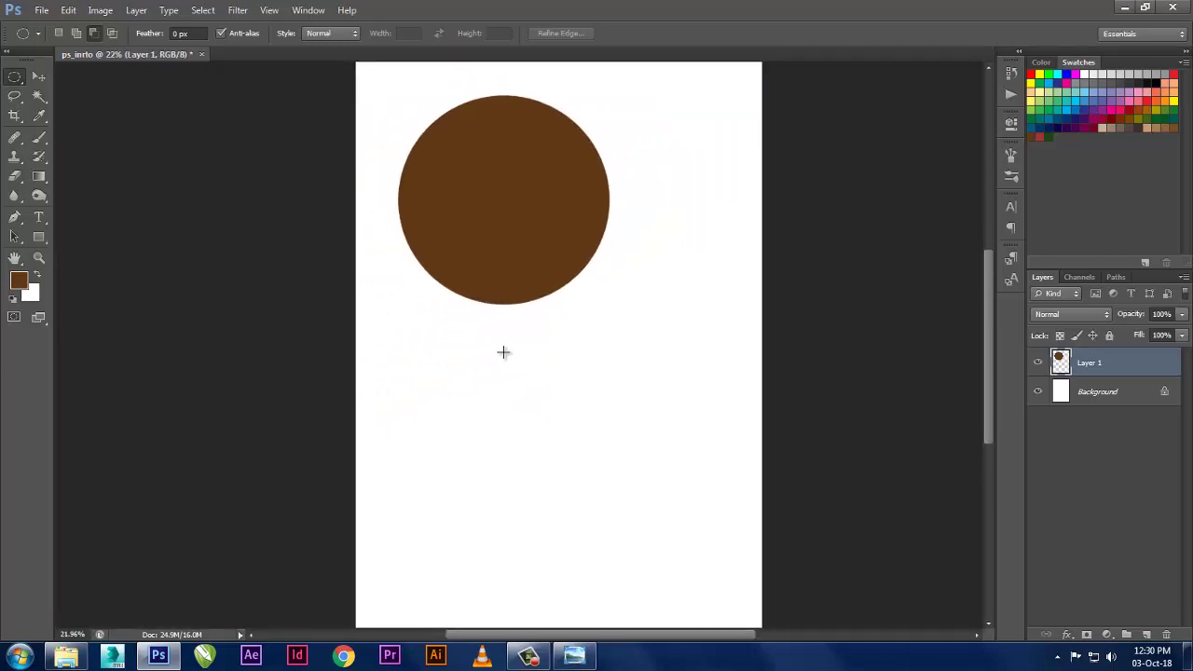
left_click_drag(503, 351, 685, 523)
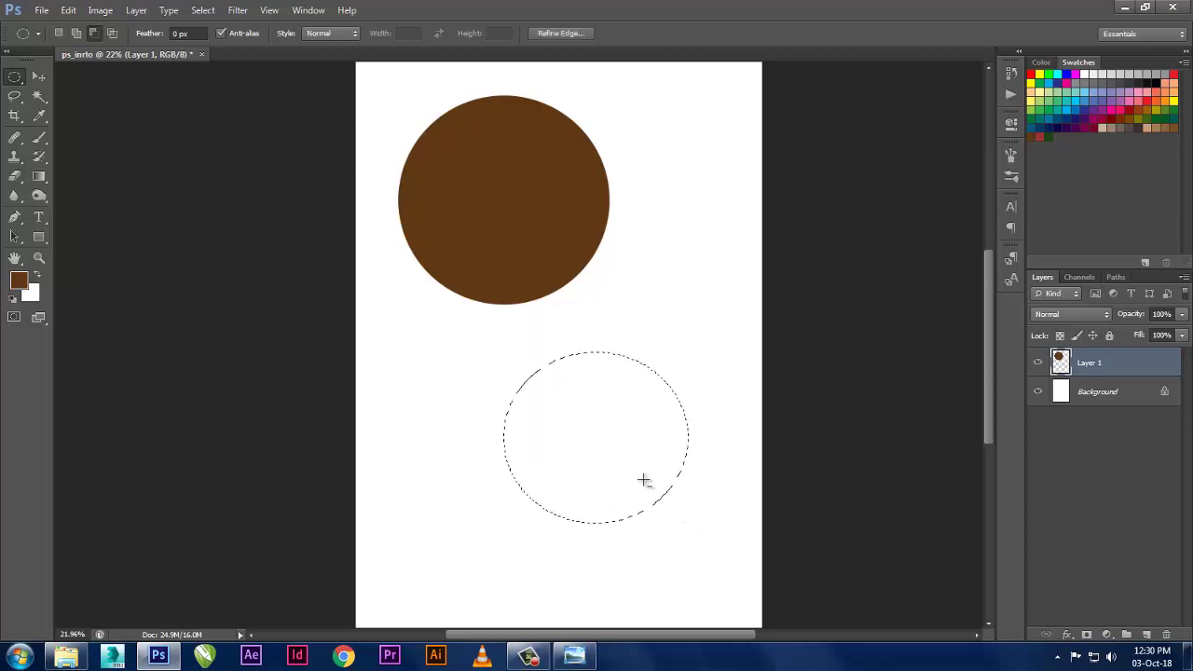
right_click(631, 456)
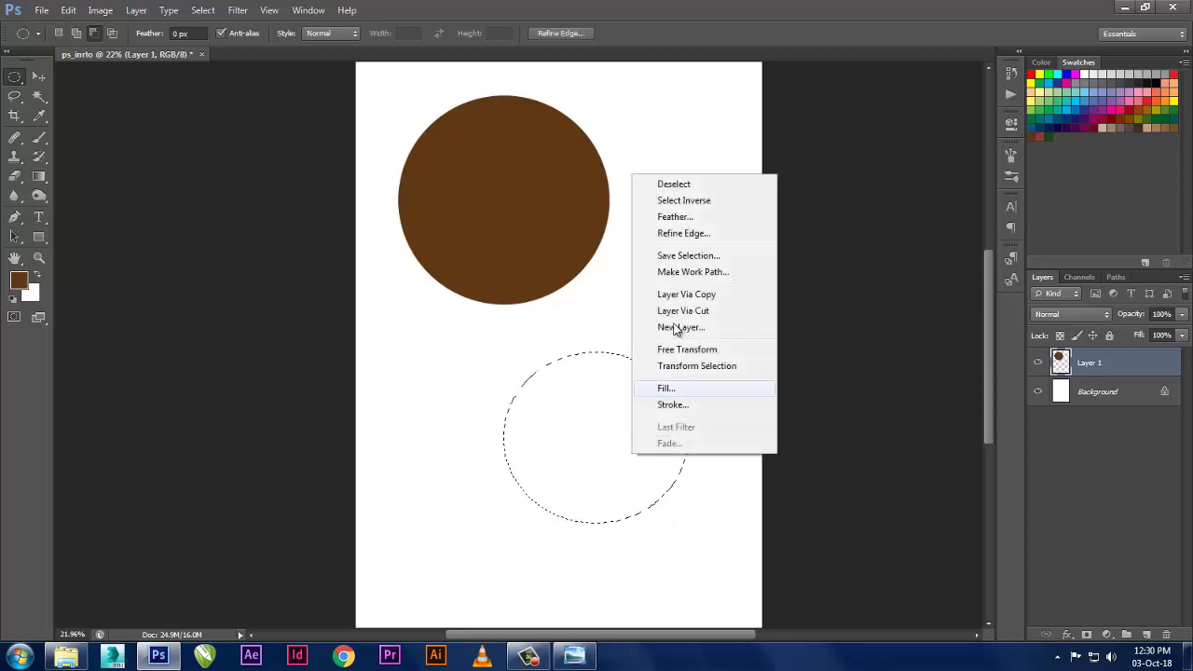
- Feather the lower circle selection 20 px and fill it brown
left_click(690, 217)
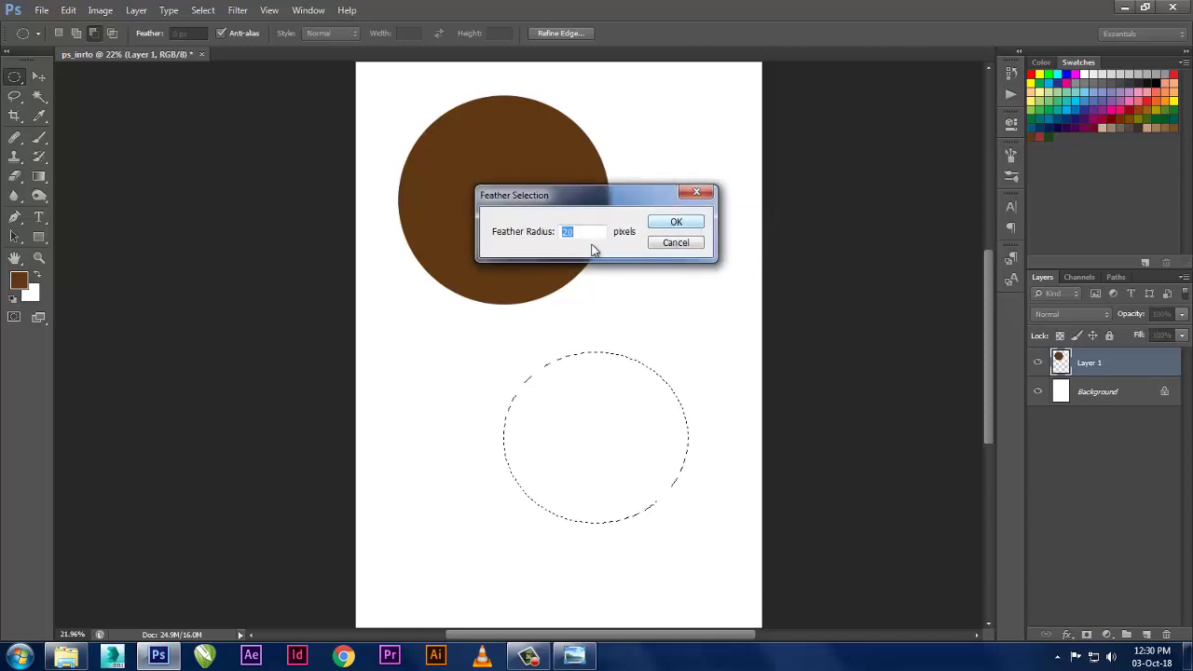
left_click(676, 221)
key("alt+BackSpace")
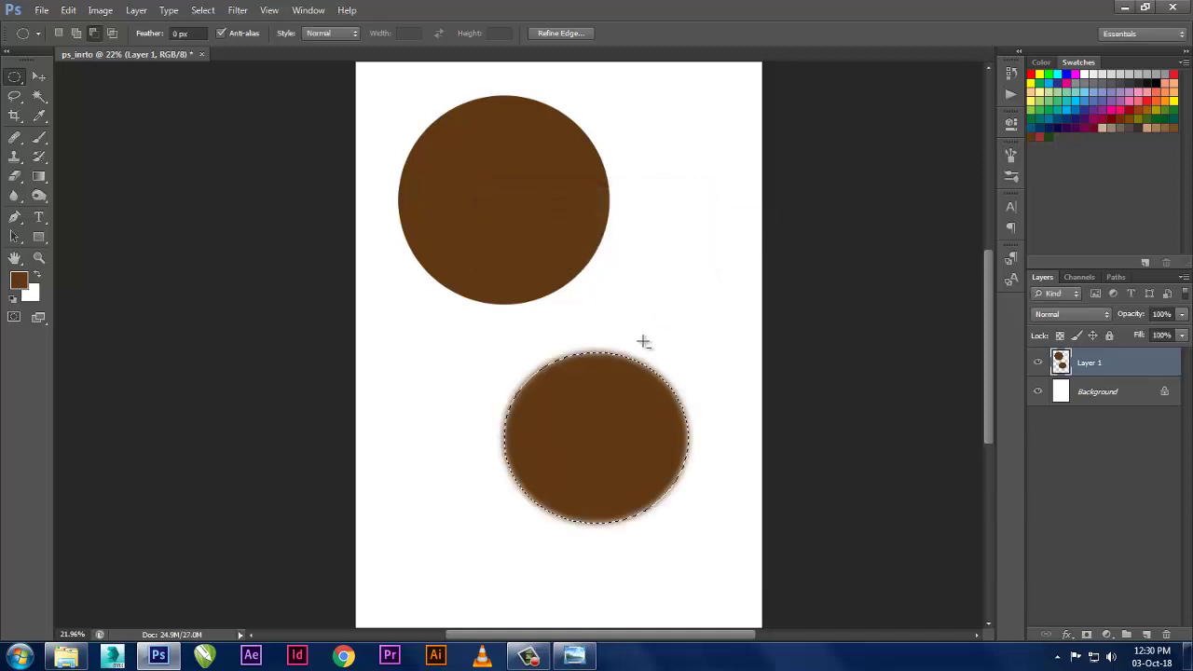
key("ctrl+d")
- Undo the soft circle and clear both brown circles from Layer 1
scroll(602, 366, "up", 2)
scroll(592, 362, "up", 5)
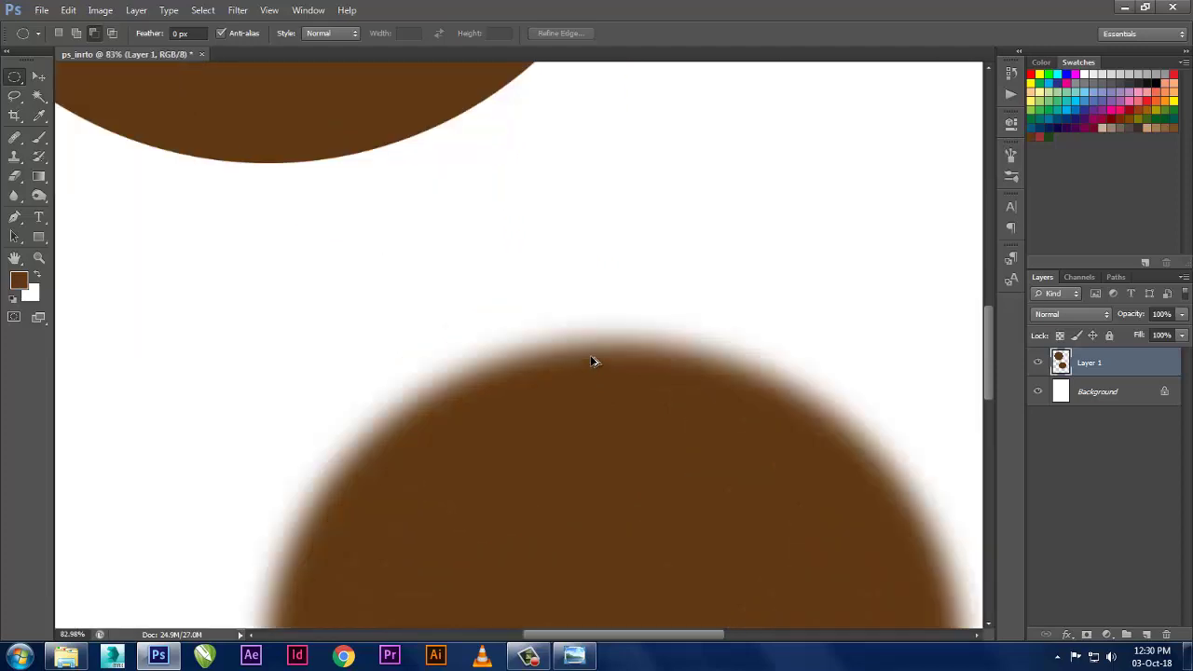
scroll(593, 361, "down", 2)
scroll(593, 361, "down", 4)
key("ctrl+shift+d")
key("Delete")
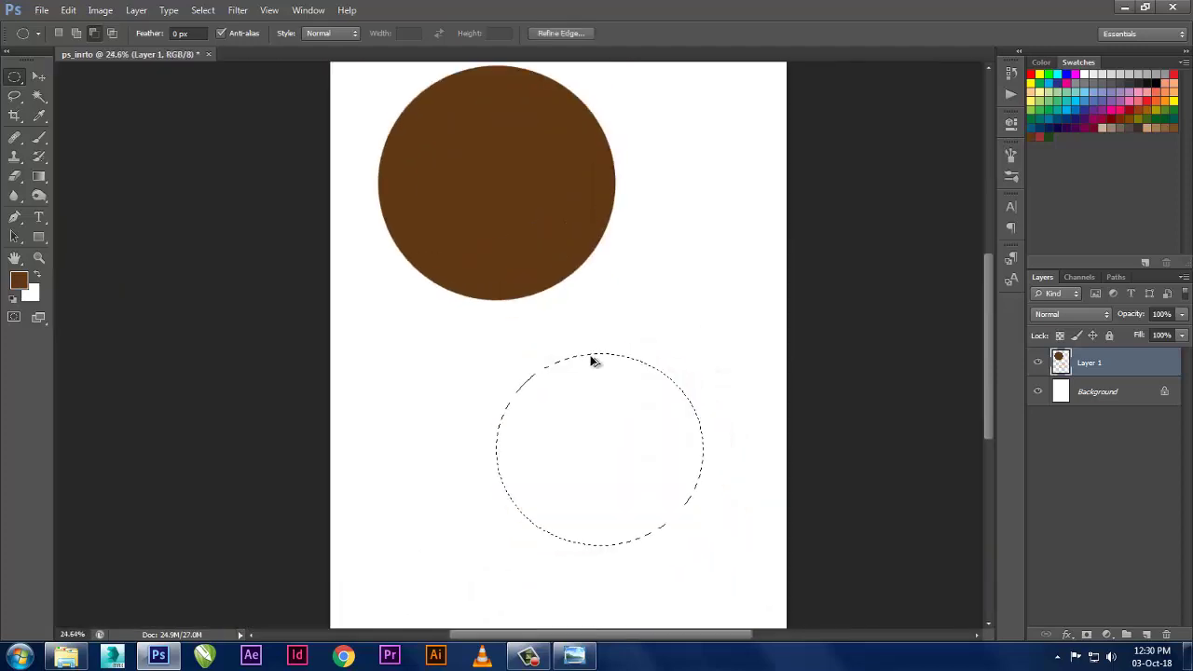
key("ctrl+alt+z")
key("ctrl+alt+z")
key("ctrl+alt+z")
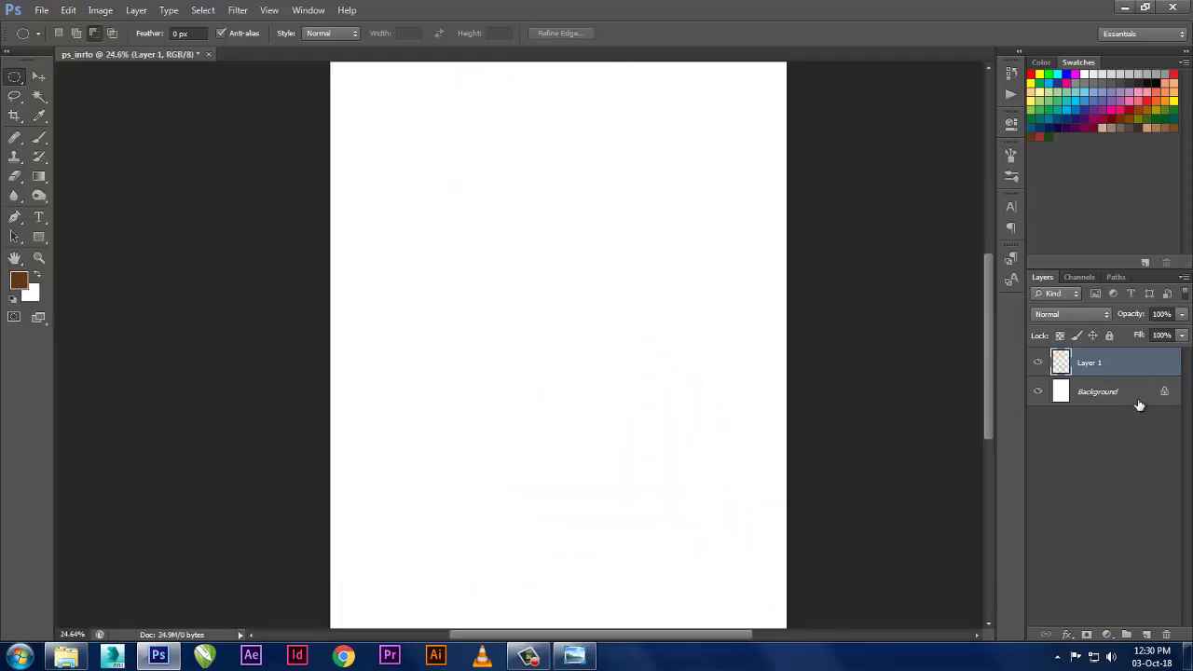
- Reset the default colours and fill the Background layer black
left_click(1138, 404)
key("d")
key("alt+BackSpace")
scroll(556, 338, "down", 1)
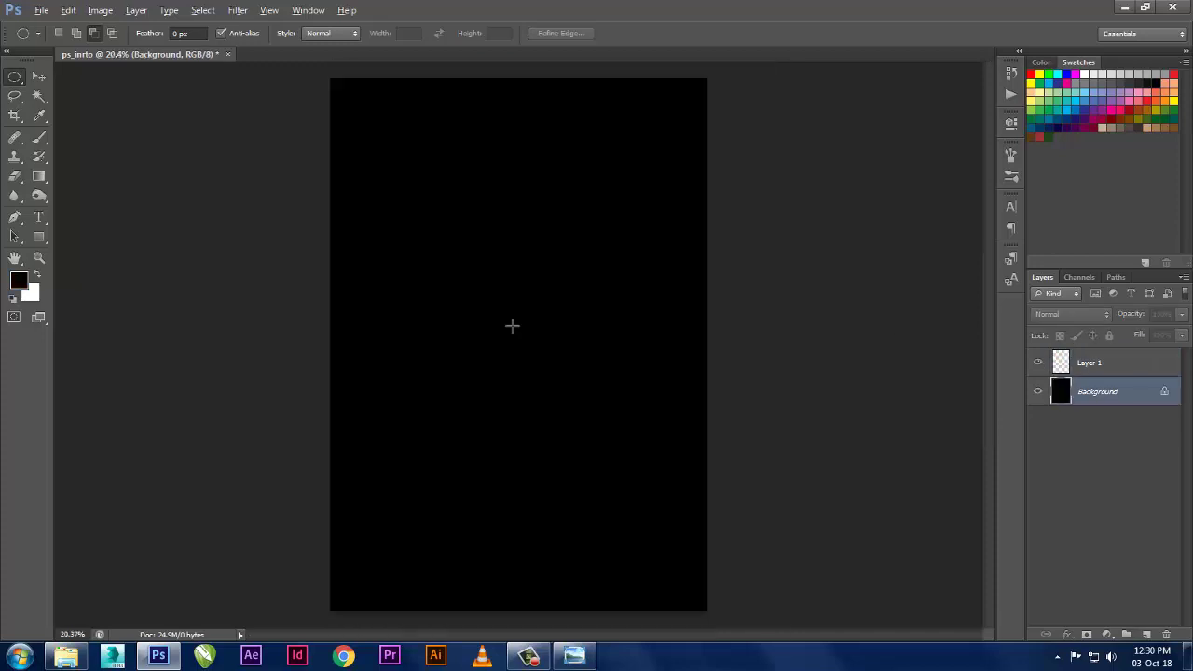
- Fill a 10-pixel-feathered circle near the page top with pale yellow
left_click_drag(450, 172, 535, 258)
right_click(517, 230)
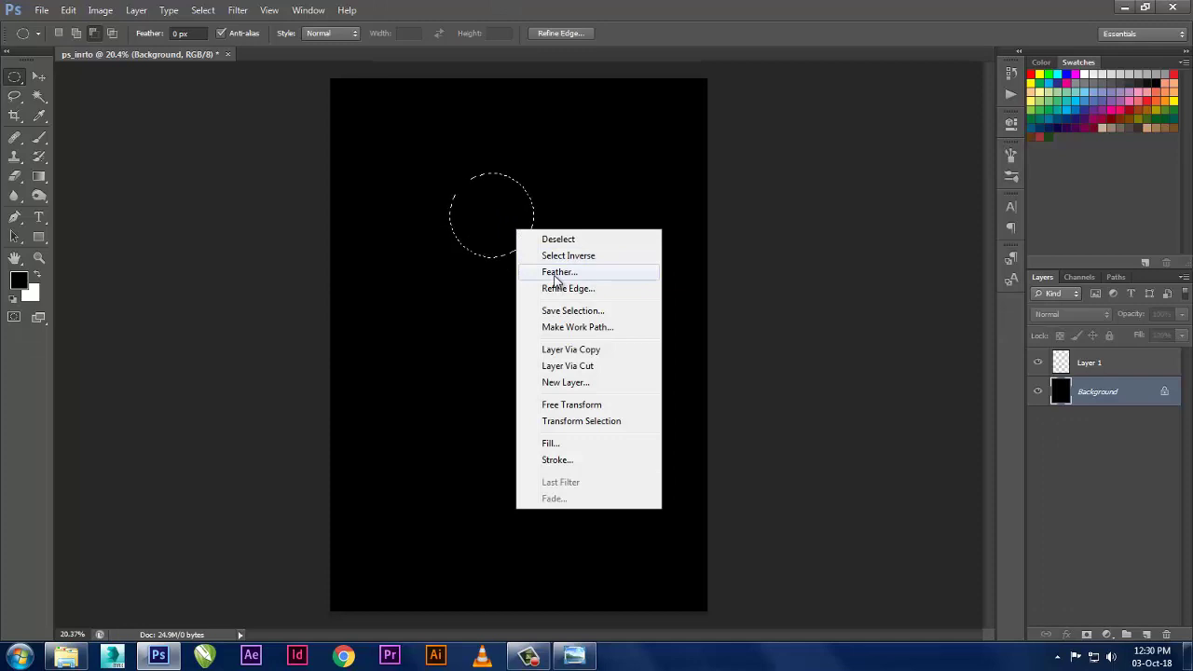
left_click(557, 272)
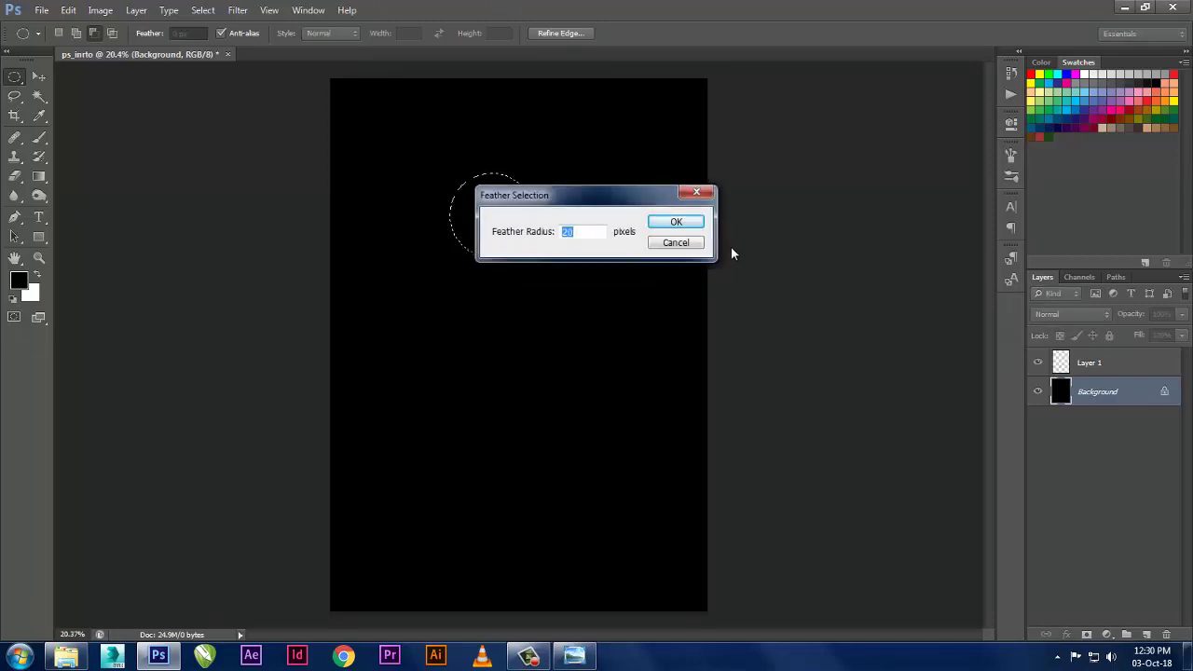
type("10")
key("Return")
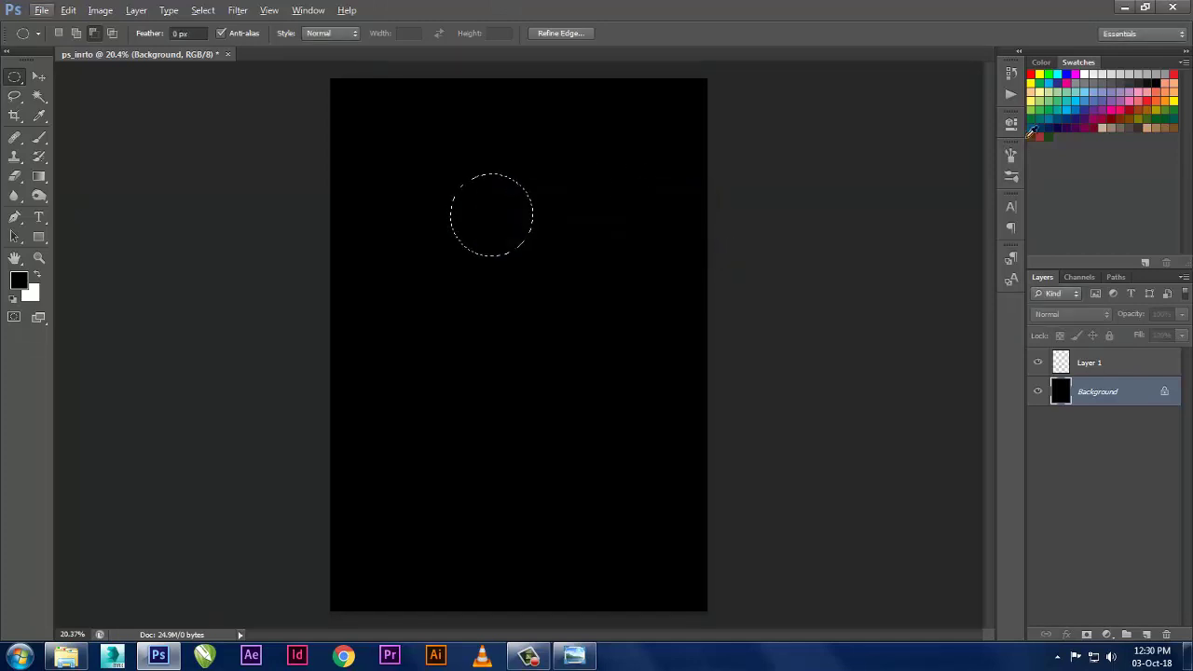
left_click(1045, 87)
key("alt+BackSpace")
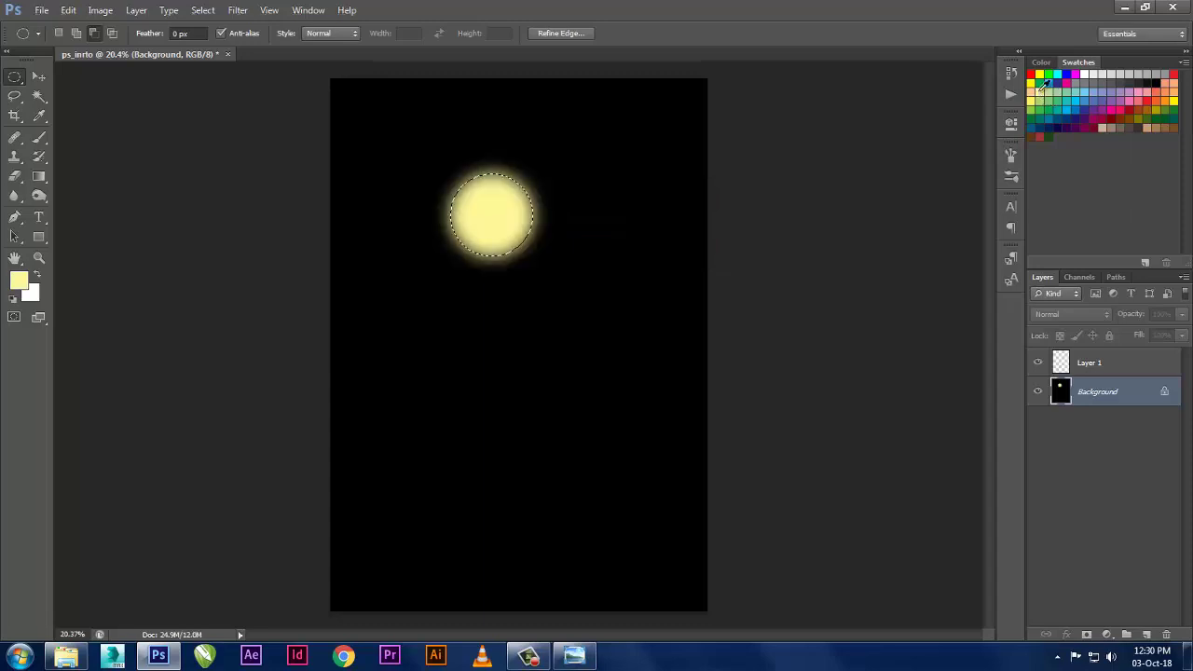
- Feather the selection 10 px again and refill to brighten the yellow glow
right_click(503, 187)
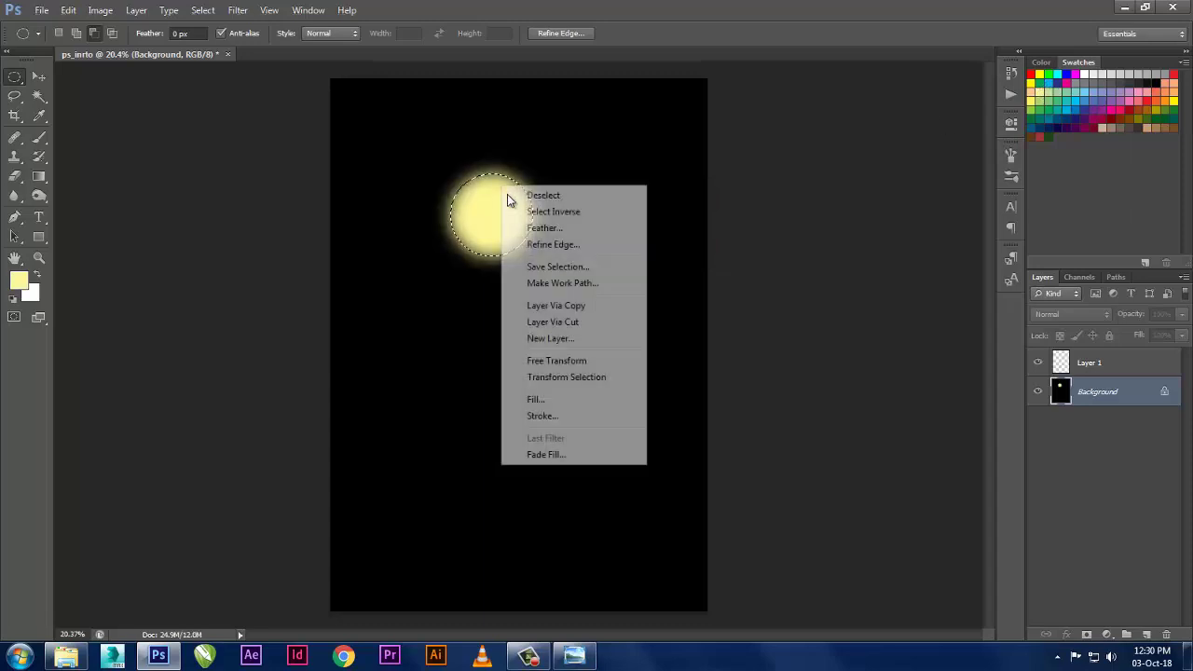
left_click(544, 227)
type("1")
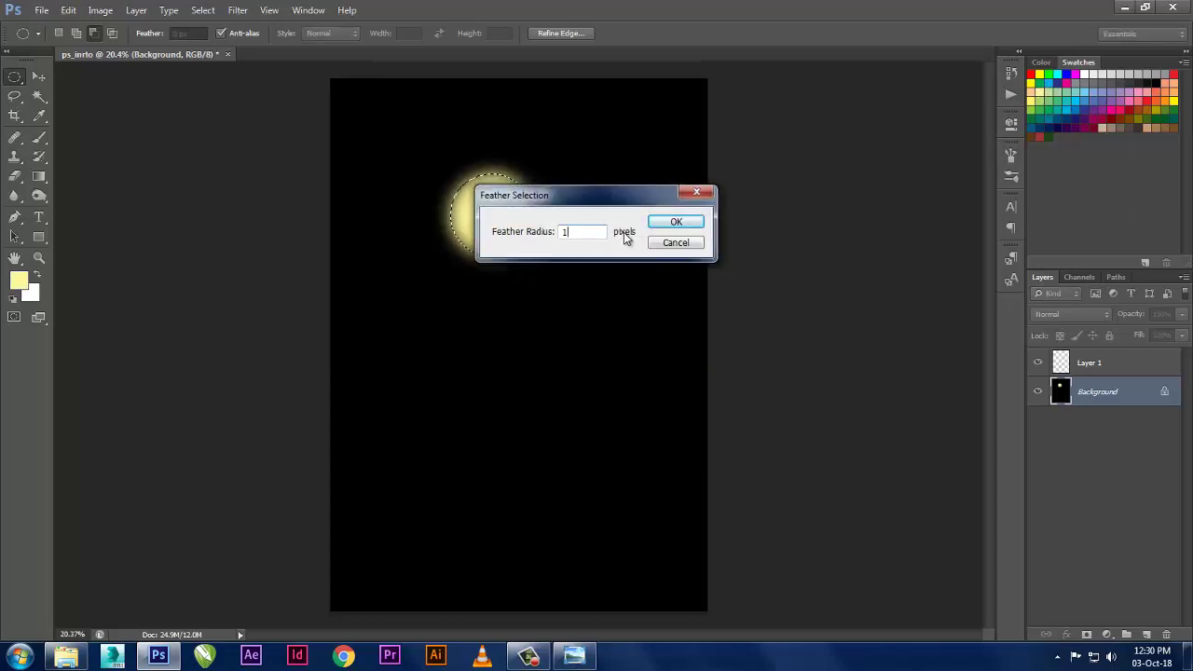
type("00")
key("Return")
key("alt+BackSpace")
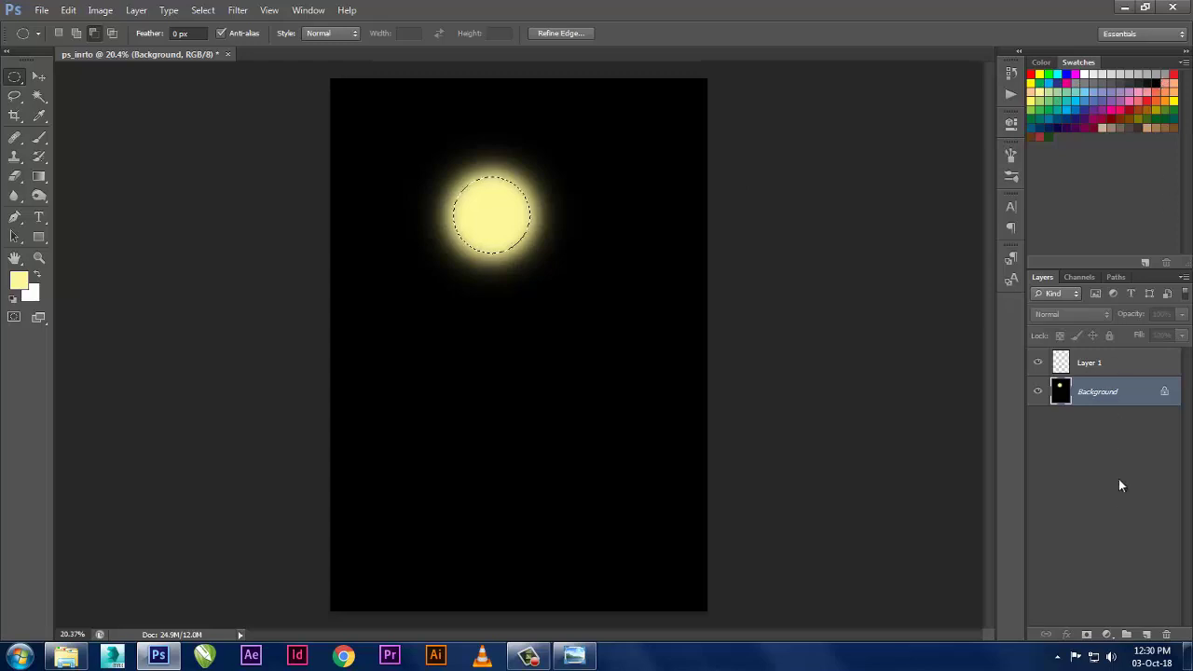
left_click(1108, 367)
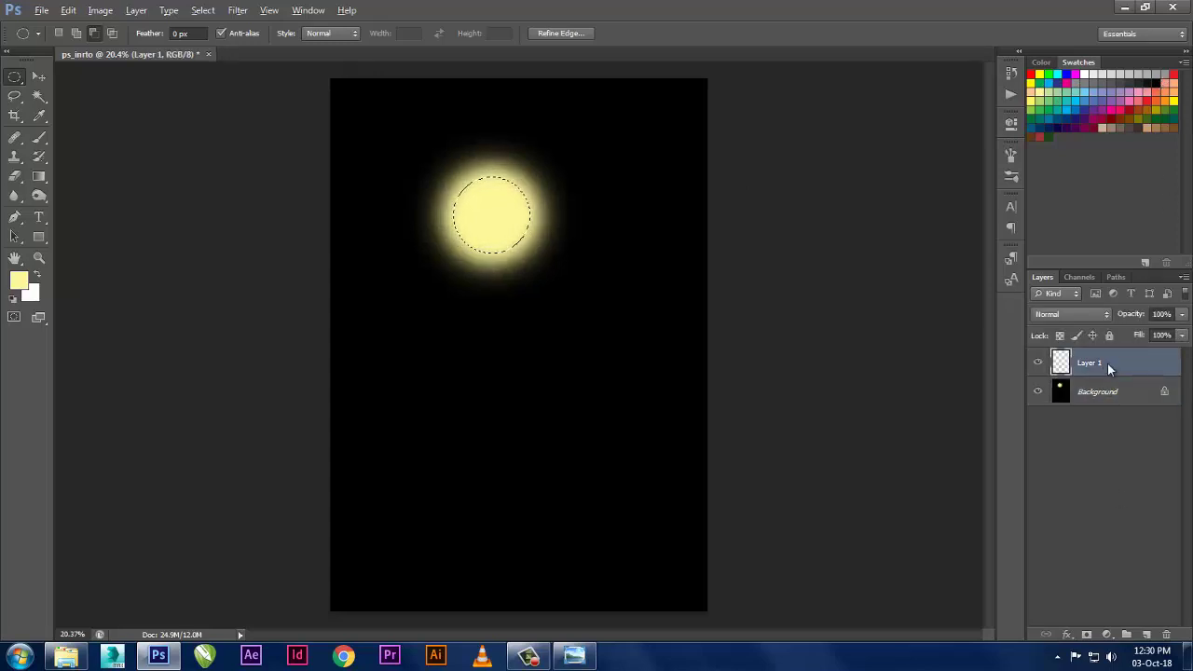
- On the Background layer, set the glow selection's feather to 0.1 px, then deselect
key("alt+bracketleft")
right_click(504, 219)
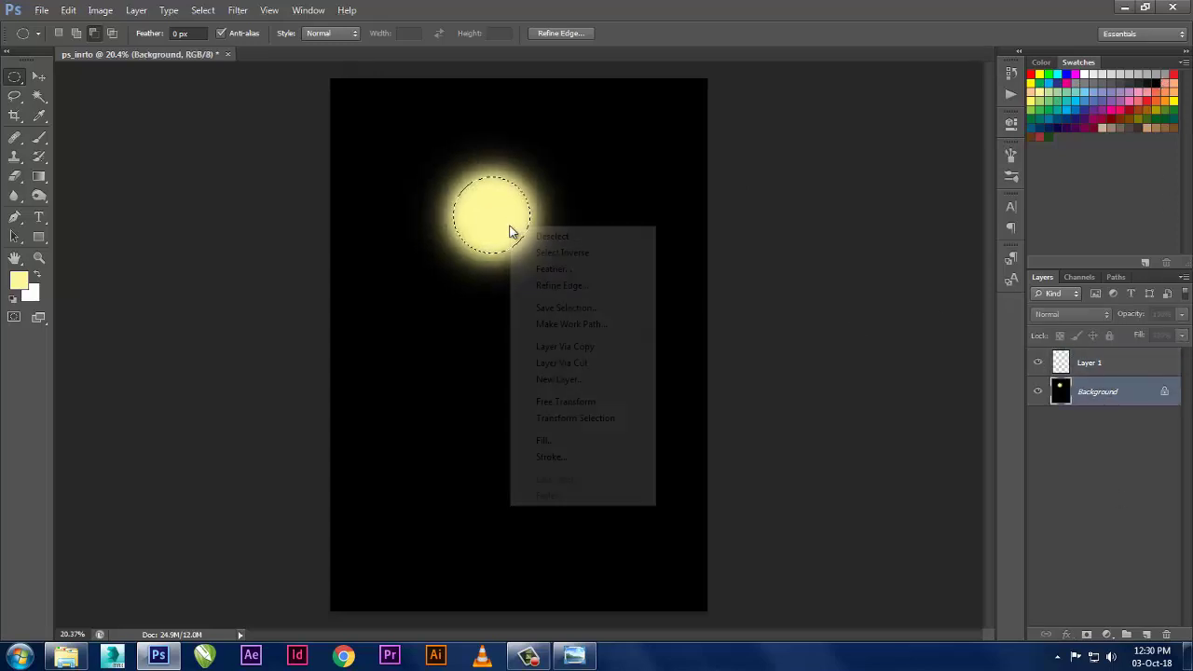
left_click(552, 271)
type("0.01")
key("Return")
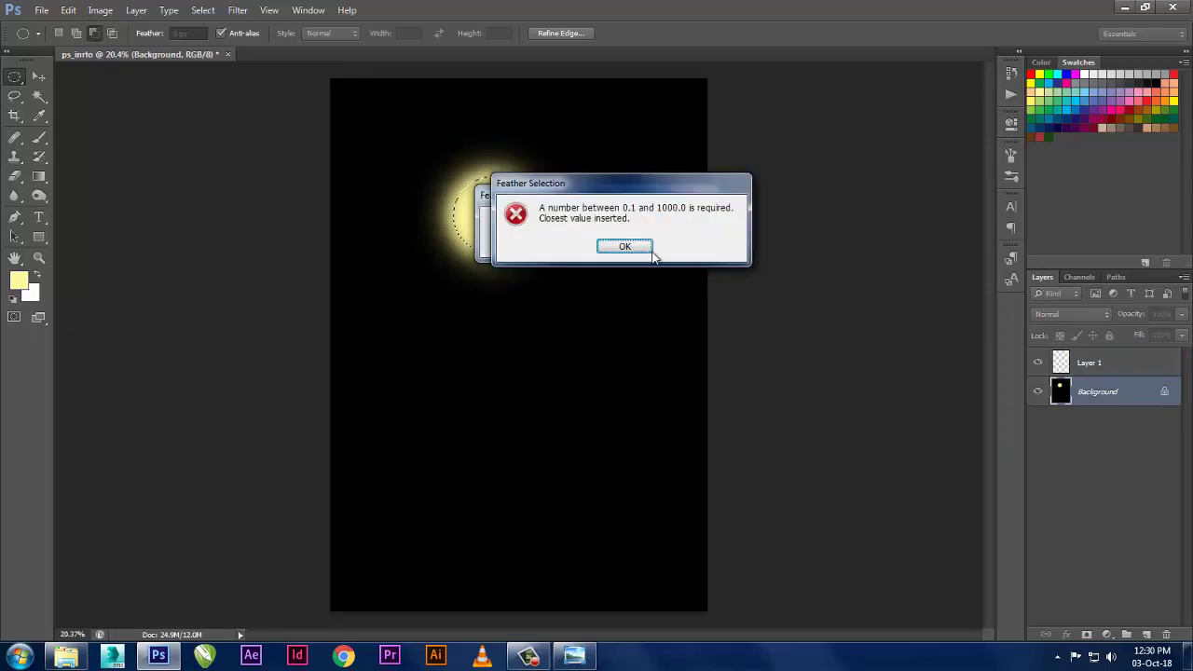
left_click(620, 248)
left_click(674, 221)
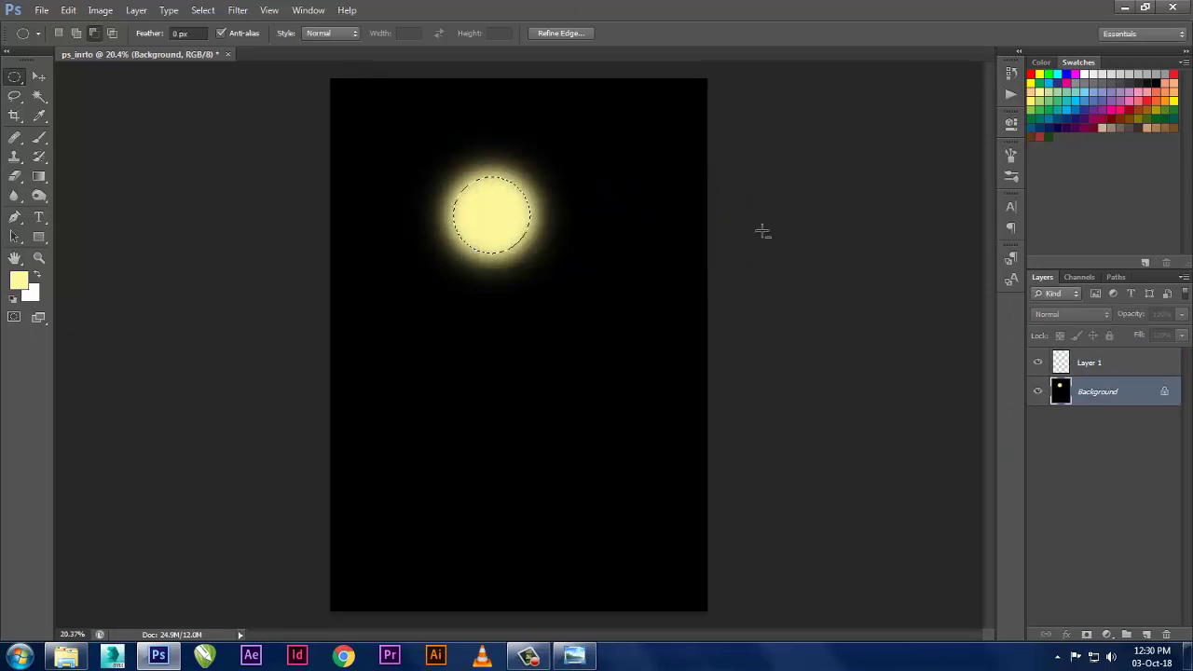
key("ctrl+d")
- Fill an elliptical marquee over the glow's centre with white, then fill the Background white
left_click_drag(468, 191, 514, 228)
key("ctrl+BackSpace")
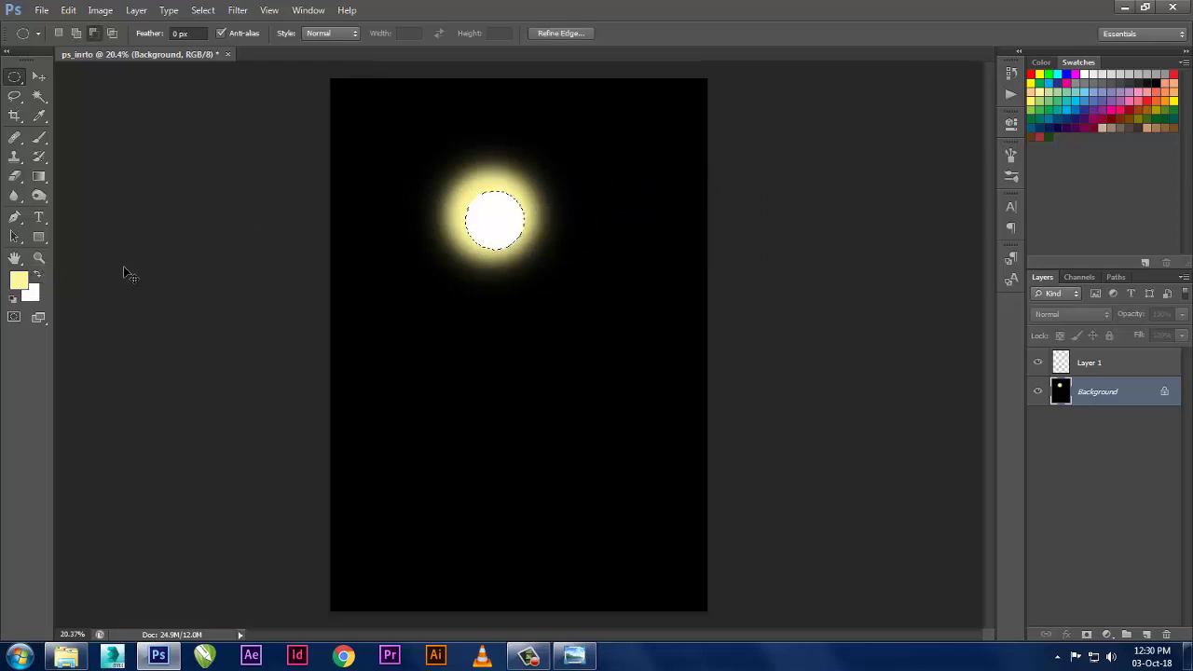
key("ctrl+d")
scroll(458, 282, "down", 3)
scroll(463, 282, "down", 2)
scroll(402, 332, "down", 1)
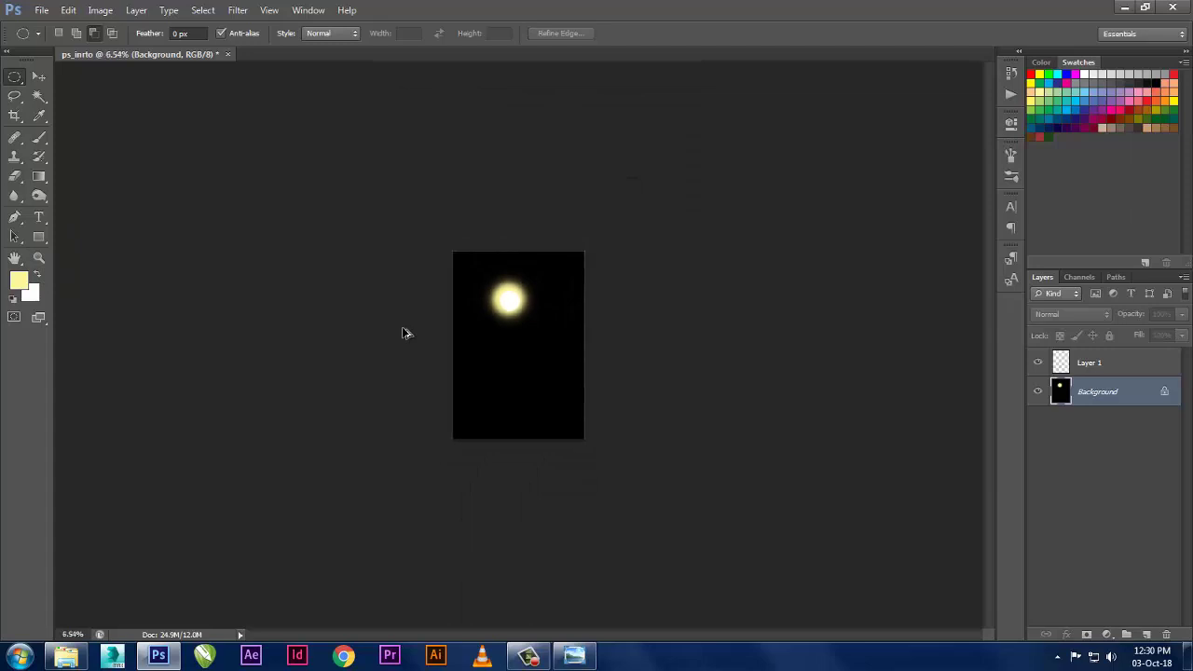
scroll(403, 333, "down", 2)
scroll(403, 332, "up", 3)
scroll(403, 333, "up", 4)
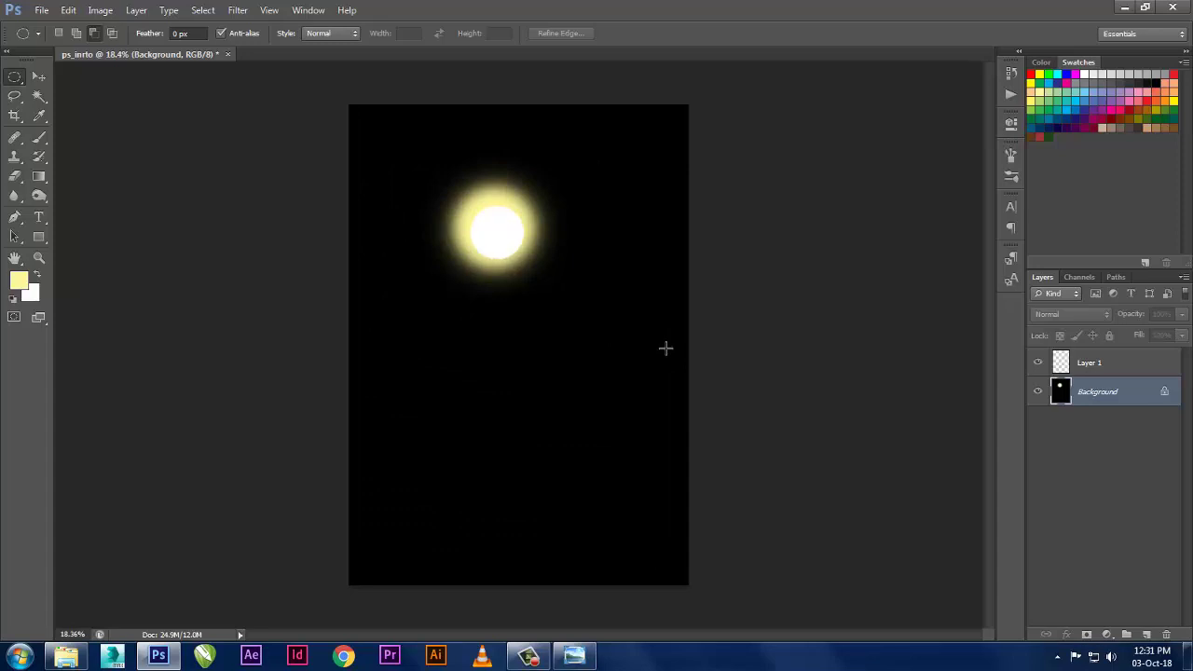
key("alt")
key("ctrl+BackSpace")
- Reset default black and white colours and delete the empty Layer 1
key("d")
left_click(1165, 361)
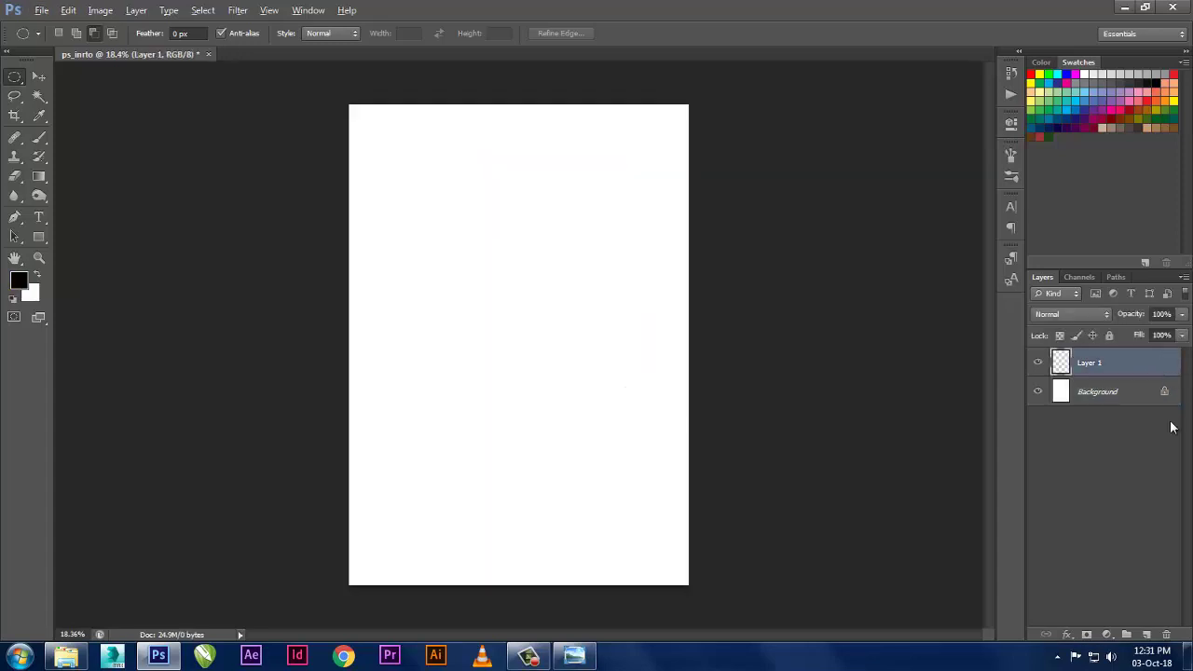
left_click(1165, 634)
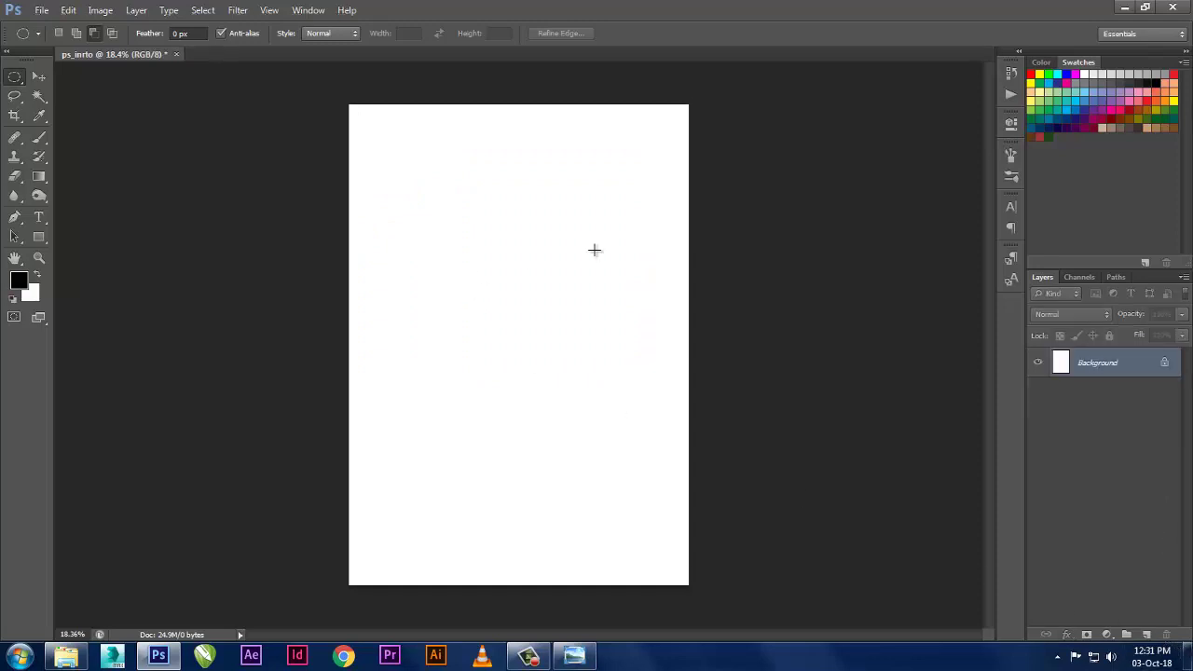
scroll(395, 252, "up", 1)
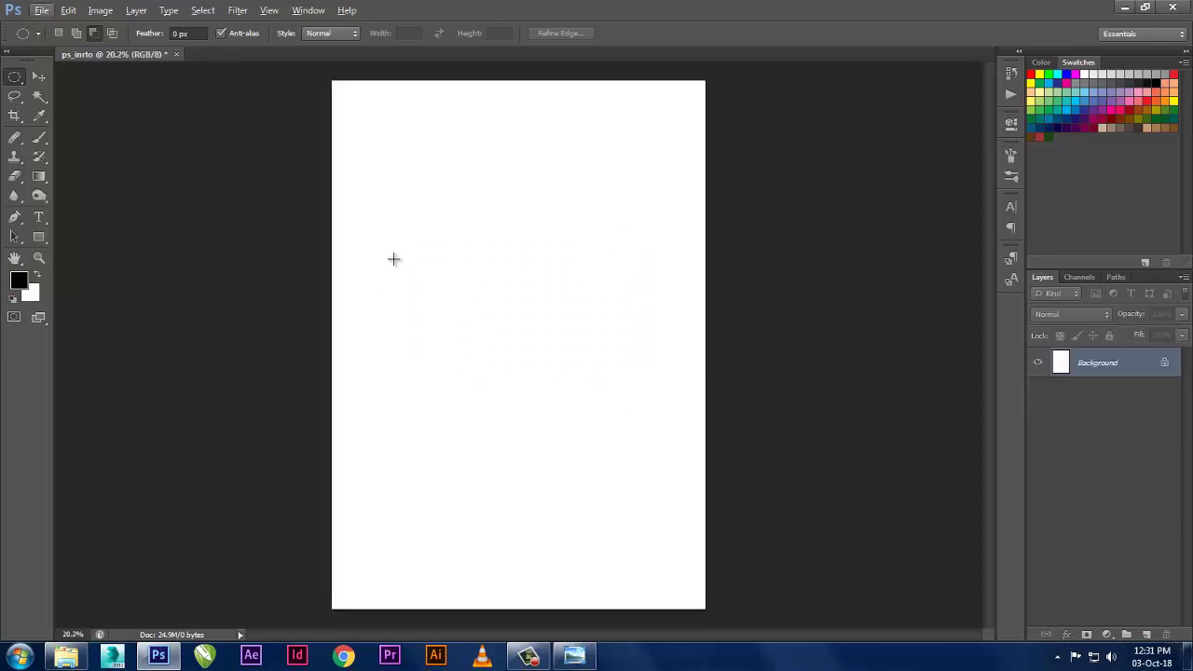
- View the marquee tool's shape flyout, close it, and start a rectangular selection
right_click(17, 77)
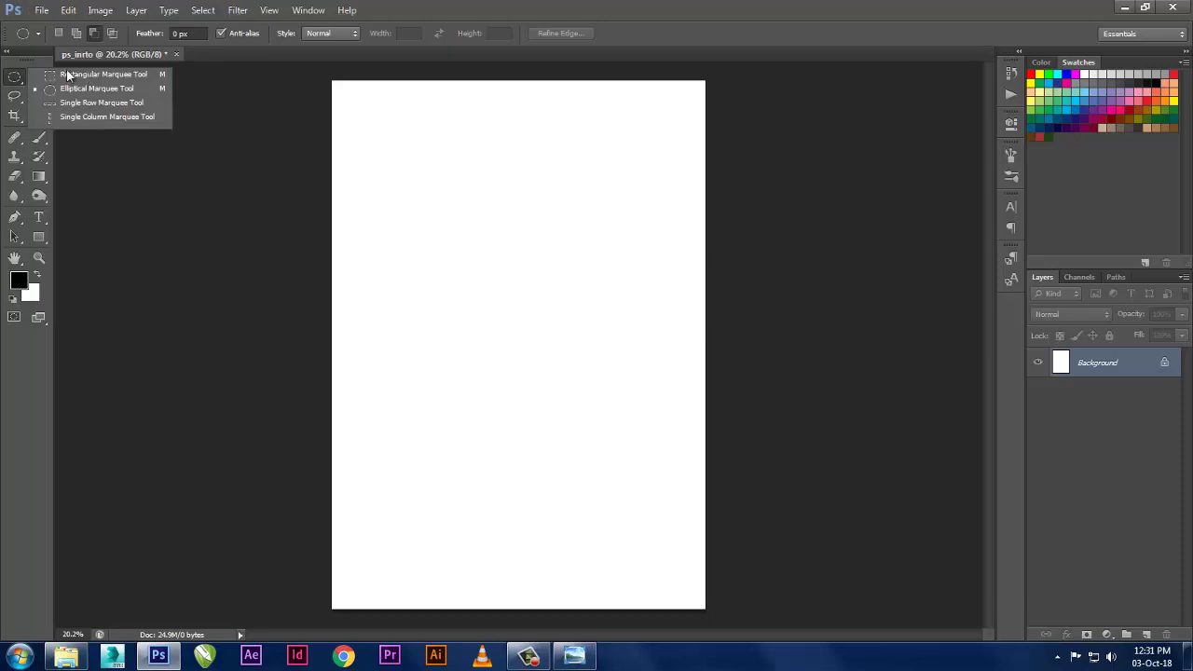
key("Escape")
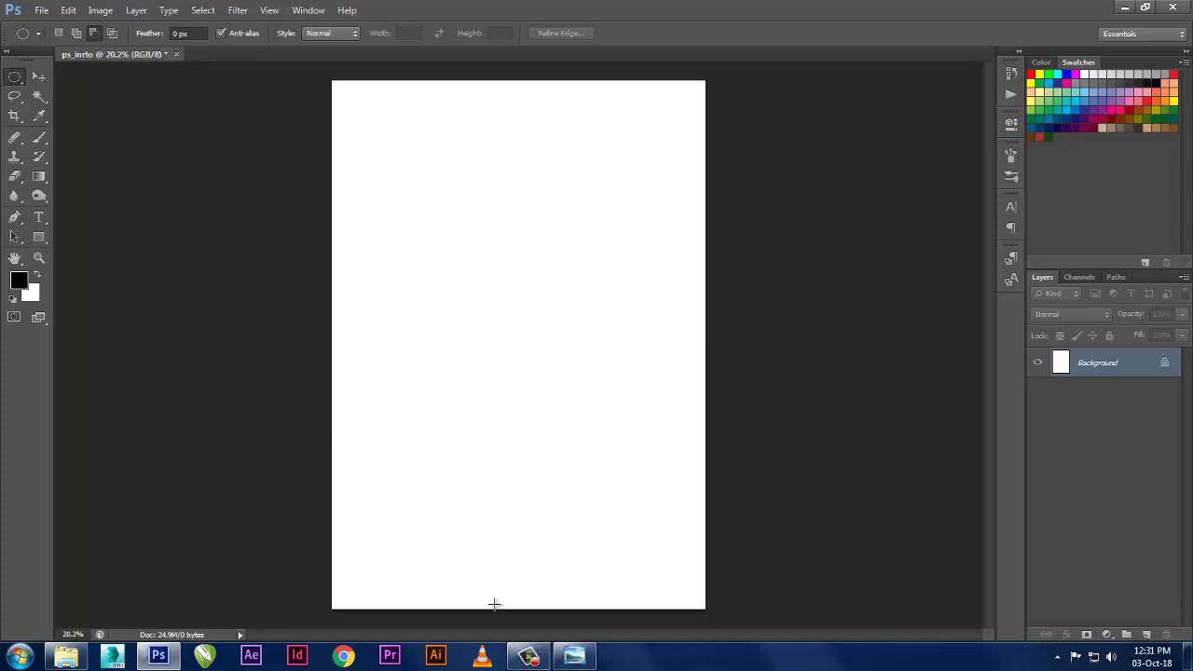
left_click(527, 656)
left_click(1140, 593)
right_click(15, 78)
left_click(78, 77)
left_click_drag(450, 176, 538, 302)
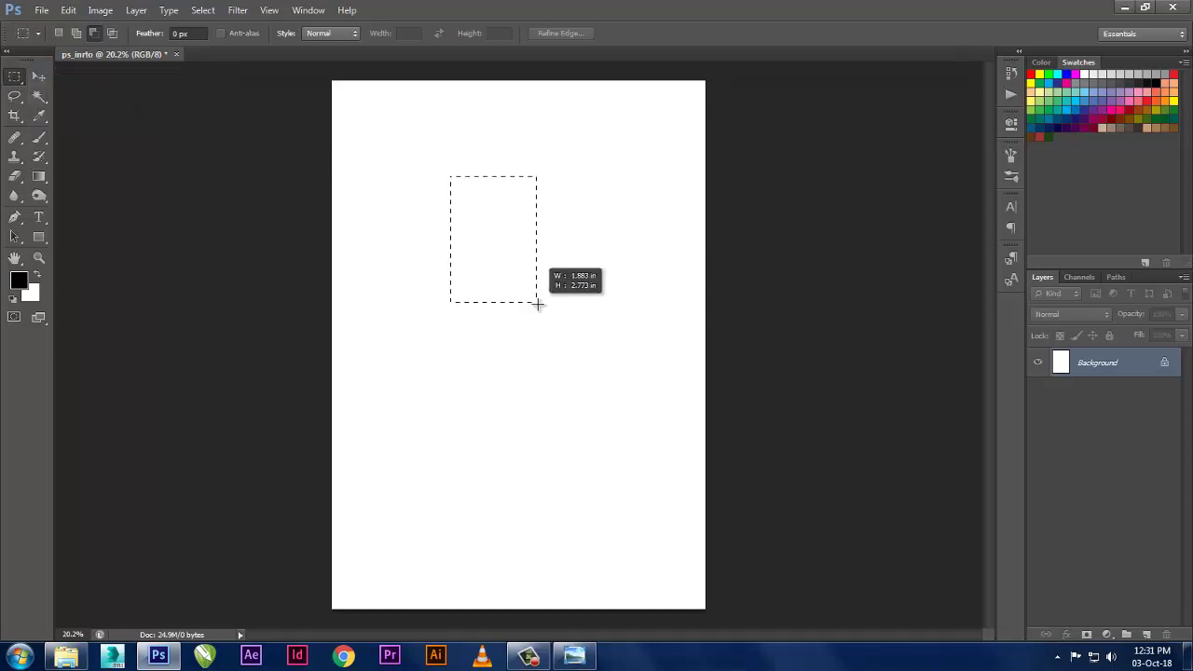
right_click(506, 253)
left_click(525, 298)
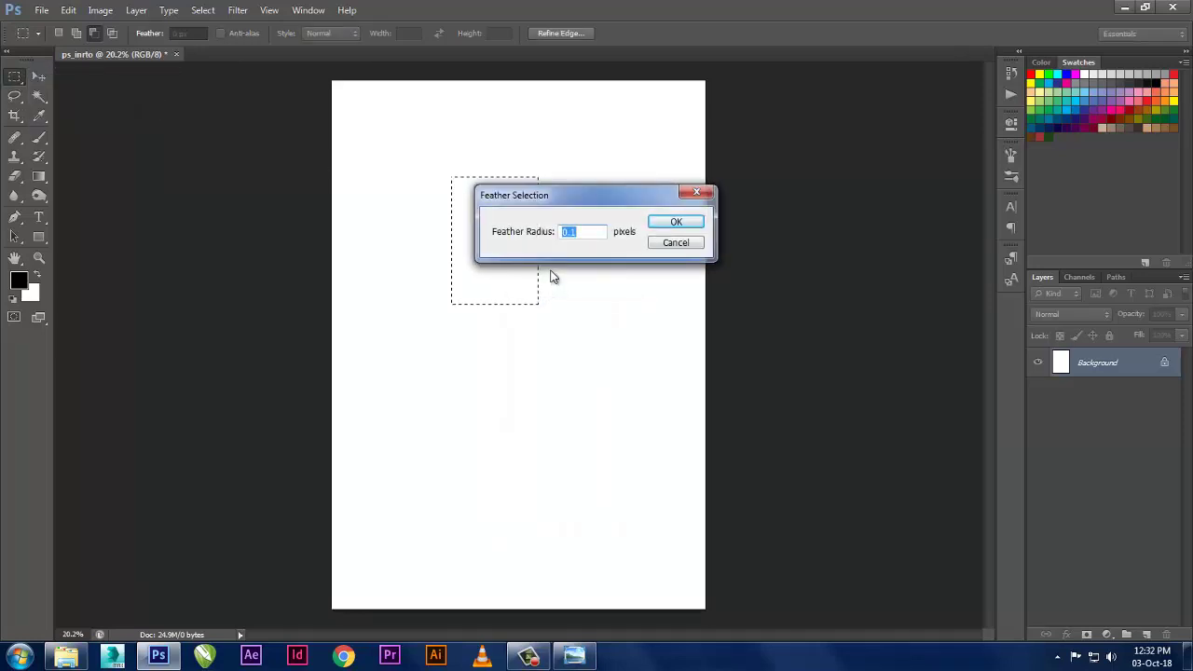
type("40")
key("Return")
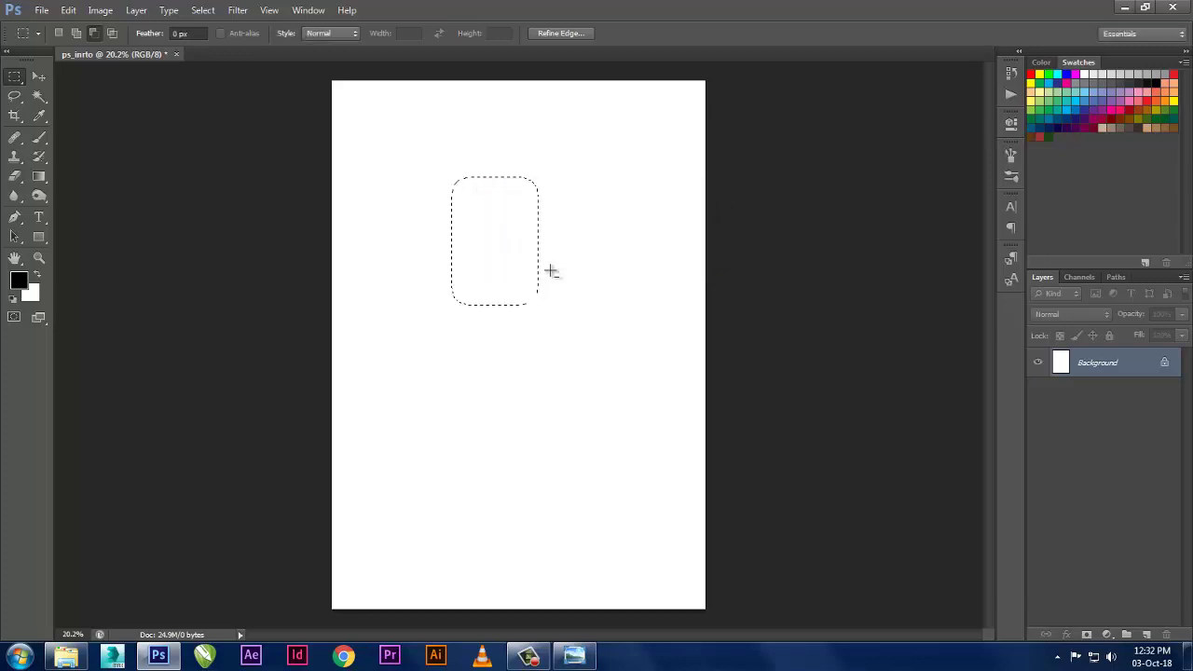
key("alt+BackSpace")
key("ctrl+d")
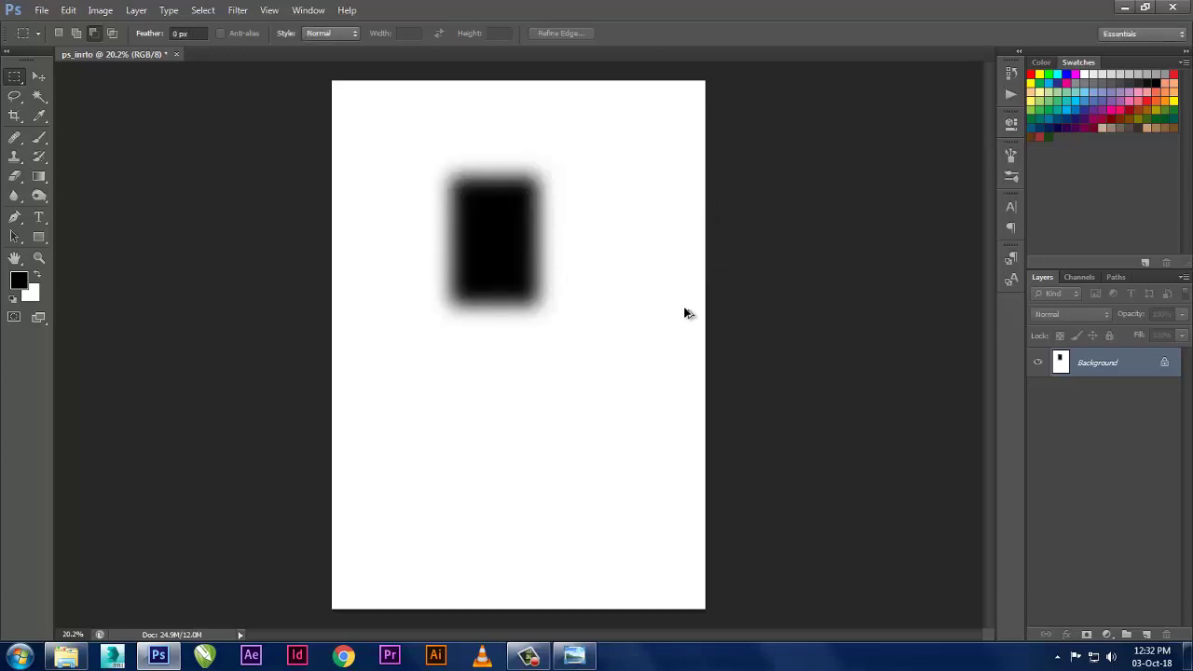
key("BackSpace")
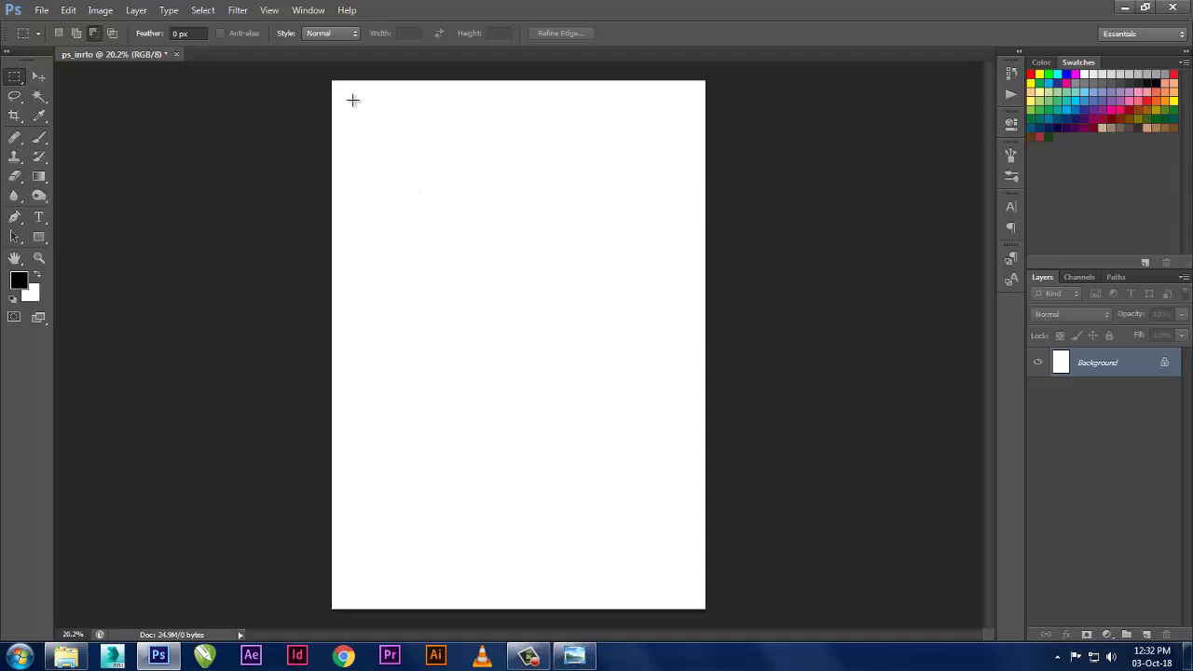
- Fill a wide top-left rectangular selection with black on a new Layer 1, then deselect
left_click_drag(352, 99, 455, 147)
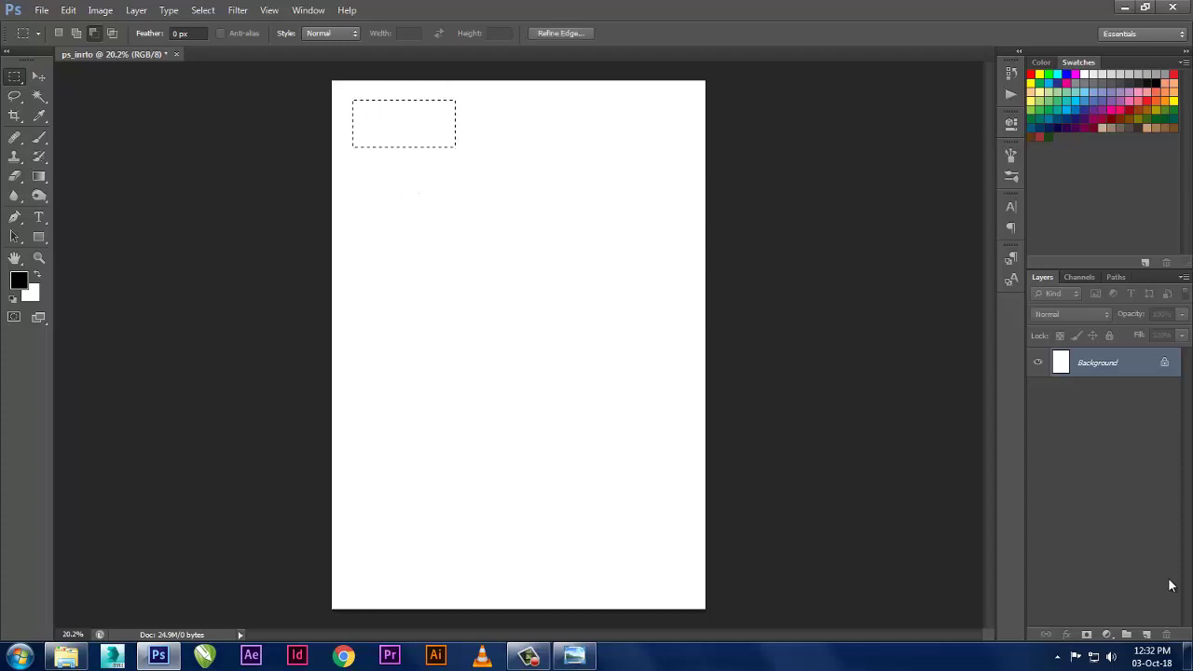
left_click(1146, 634)
key("alt+BackSpace")
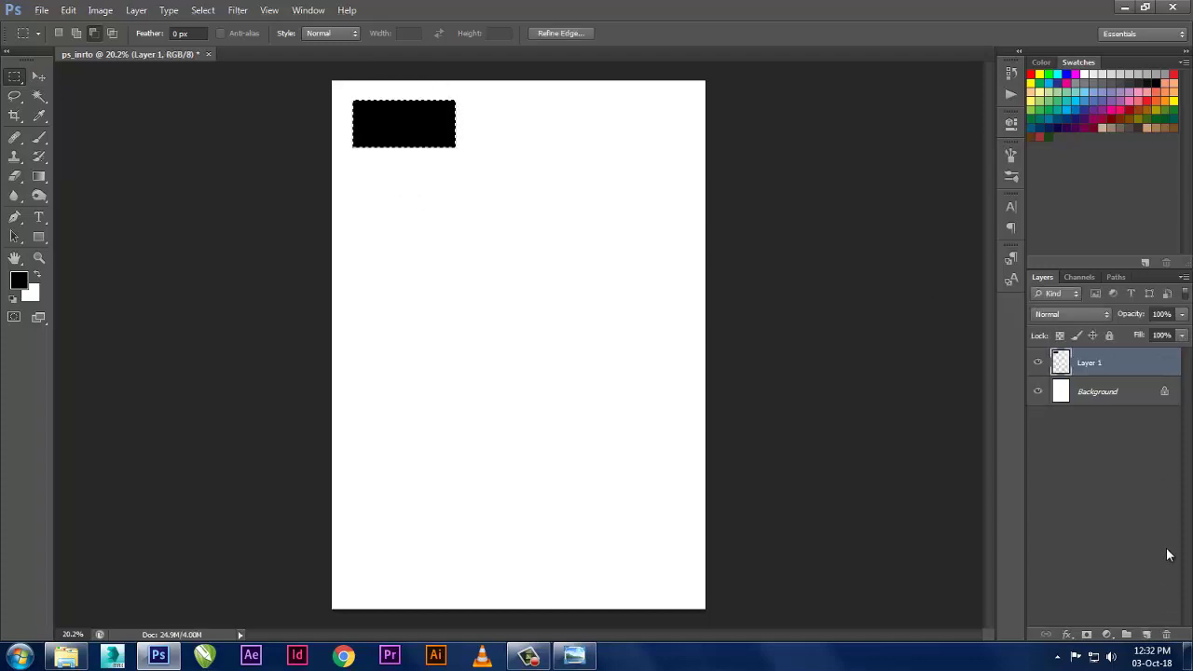
key("ctrl+d")
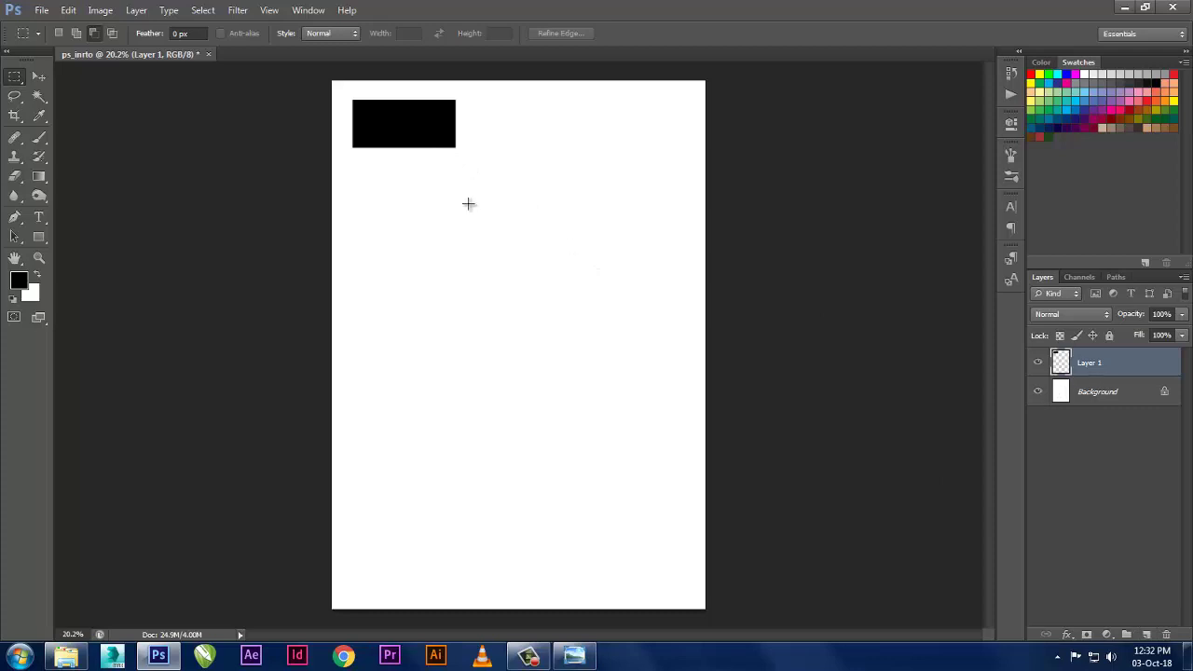
- Reposition the black rectangle with the Move tool, returning it to the top-left
left_click(40, 77)
mouse_move(407, 133)
left_mouse_down()
mouse_move(586, 452)
mouse_move(648, 127)
mouse_move(410, 129)
left_mouse_up()
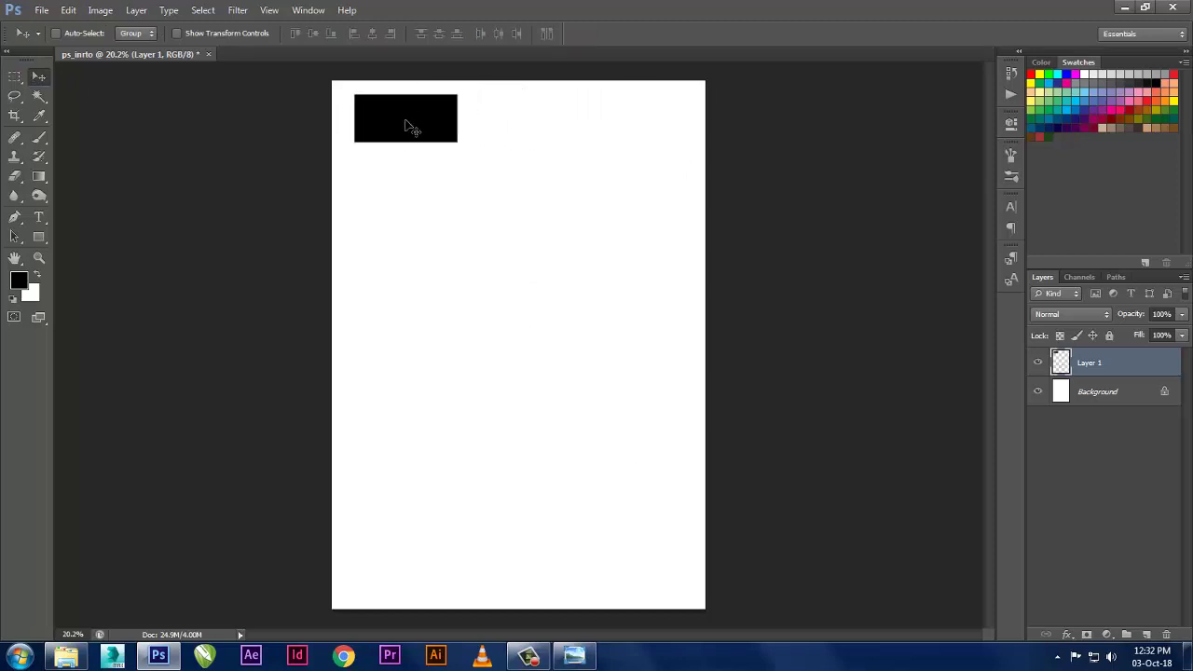
left_click(14, 80)
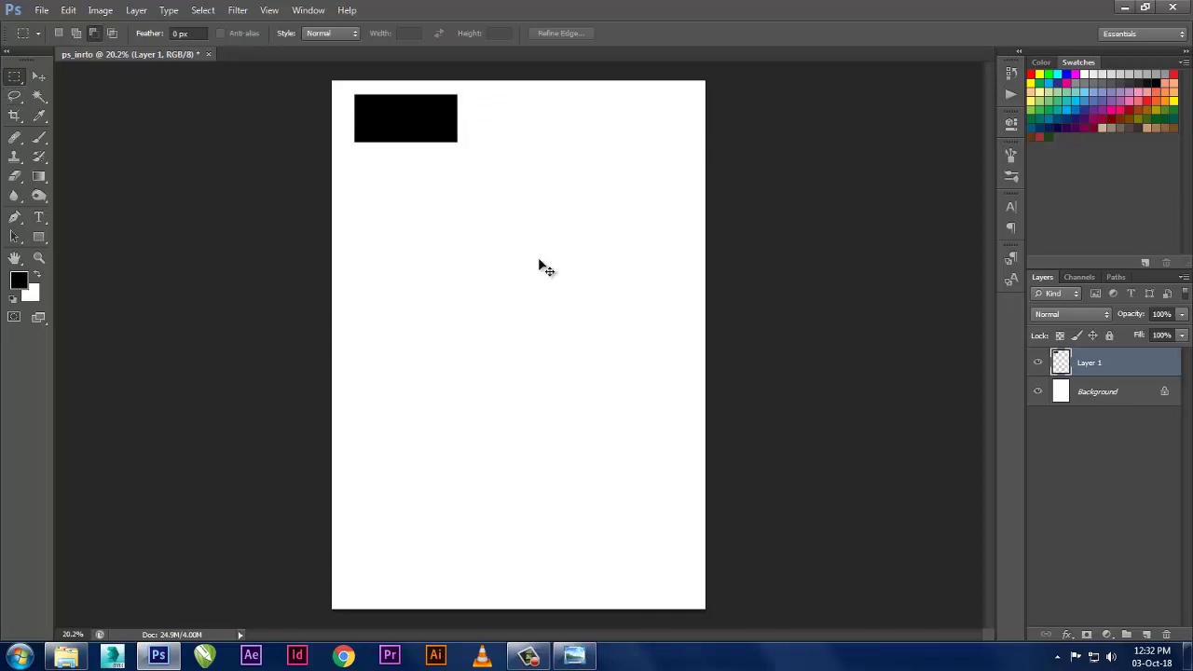
left_click(541, 266)
left_click_drag(395, 120, 503, 375)
left_click_drag(476, 305, 402, 125)
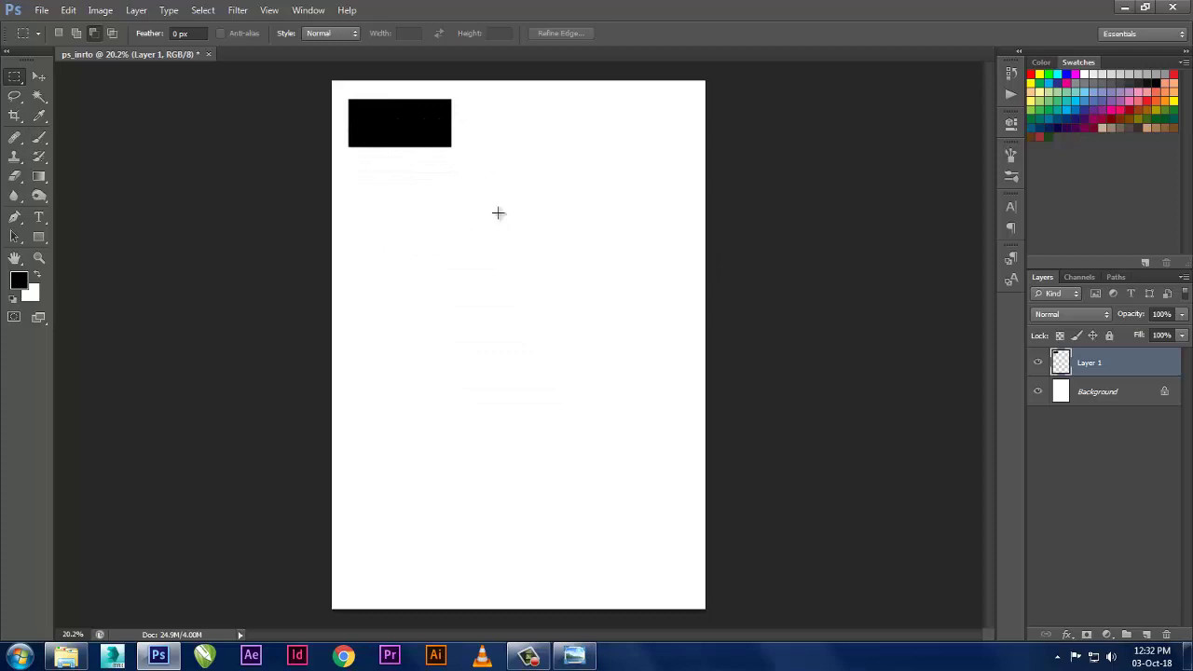
- Undo a trial mid-page black square, then Alt-drag rectangle copies down the page
left_click_drag(466, 180, 590, 284)
key("alt+BackSpace")
key("ctrl+d")
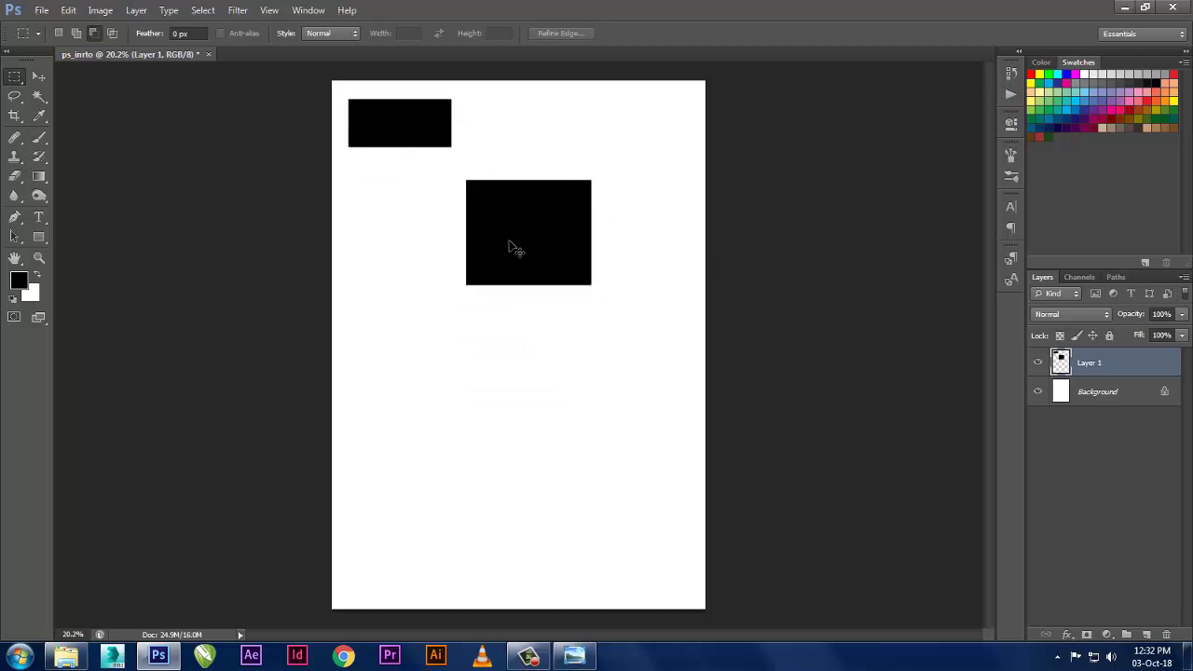
left_click_drag(509, 247, 511, 252)
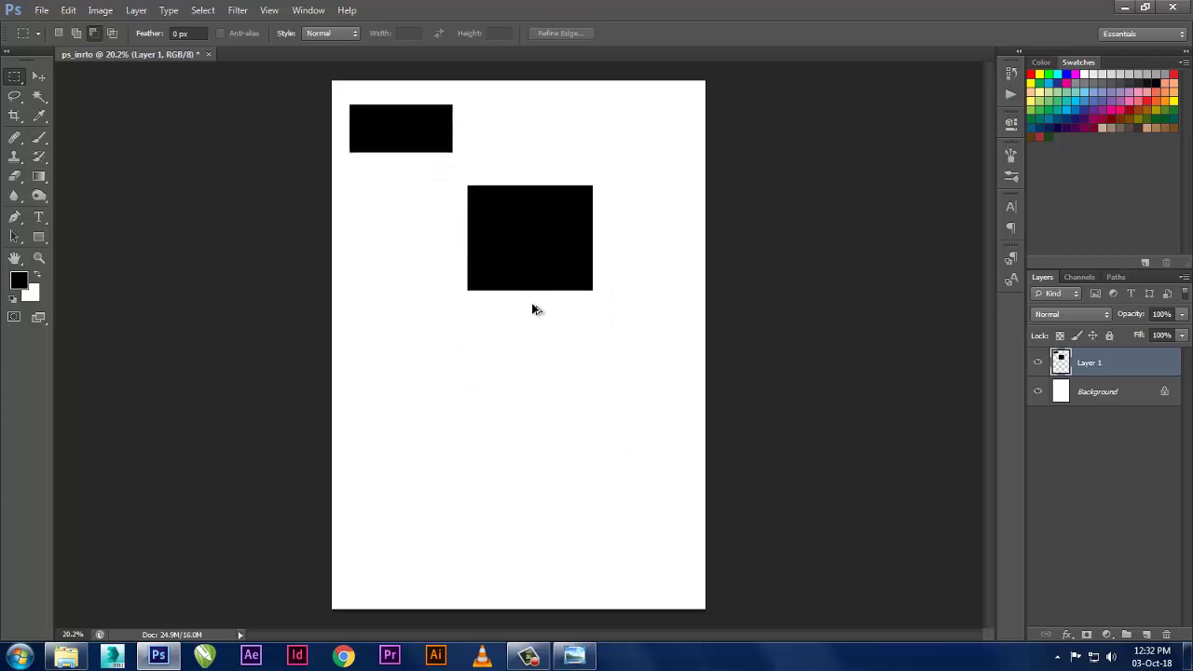
key("ctrl+alt+z")
key("ctrl+alt+z")
key("ctrl+alt+z")
key("ctrl+alt+z")
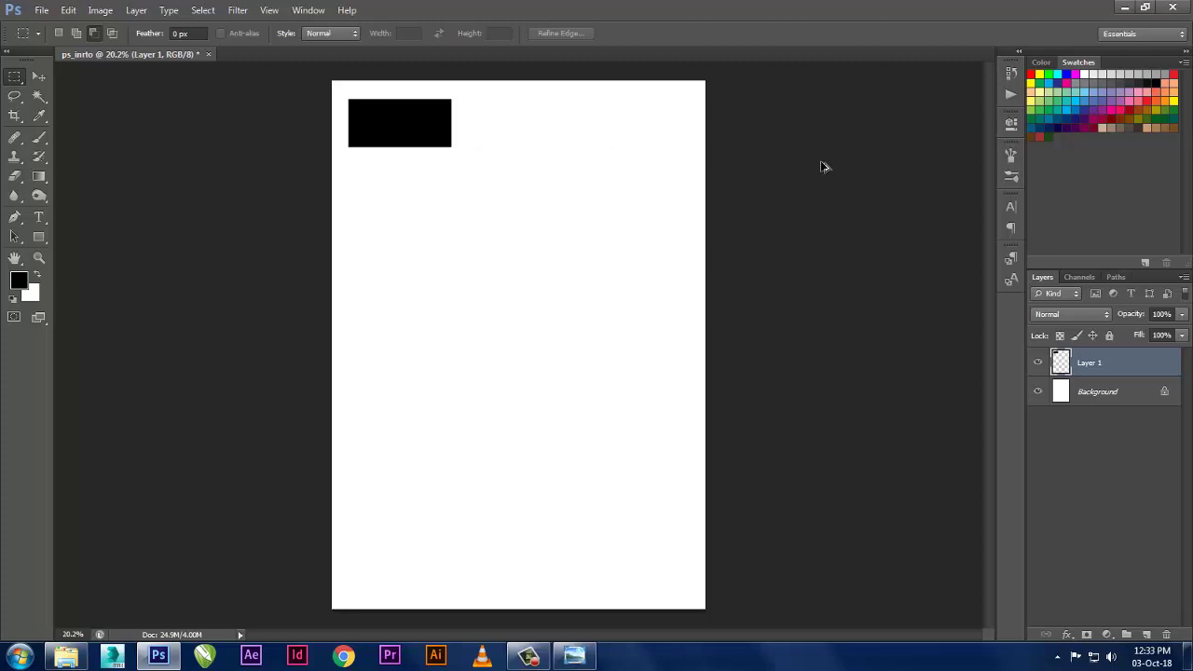
left_click_drag(413, 141, 457, 248)
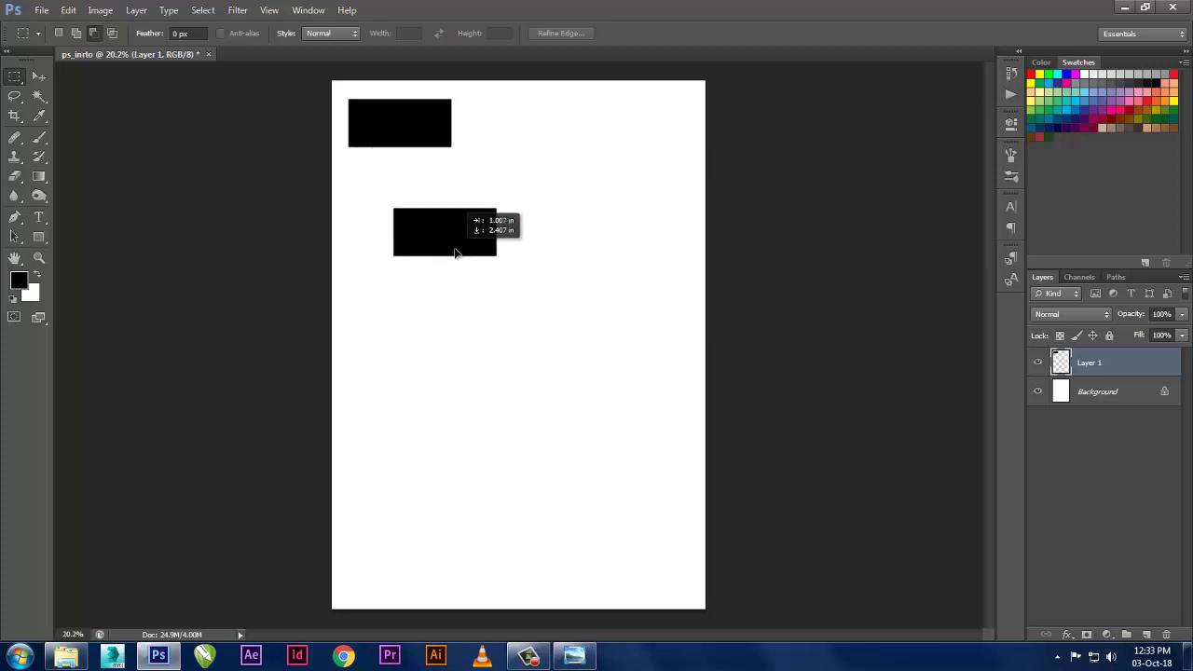
mouse_move(472, 321)
left_mouse_down()
mouse_move(476, 547)
mouse_move(552, 600)
left_mouse_up()
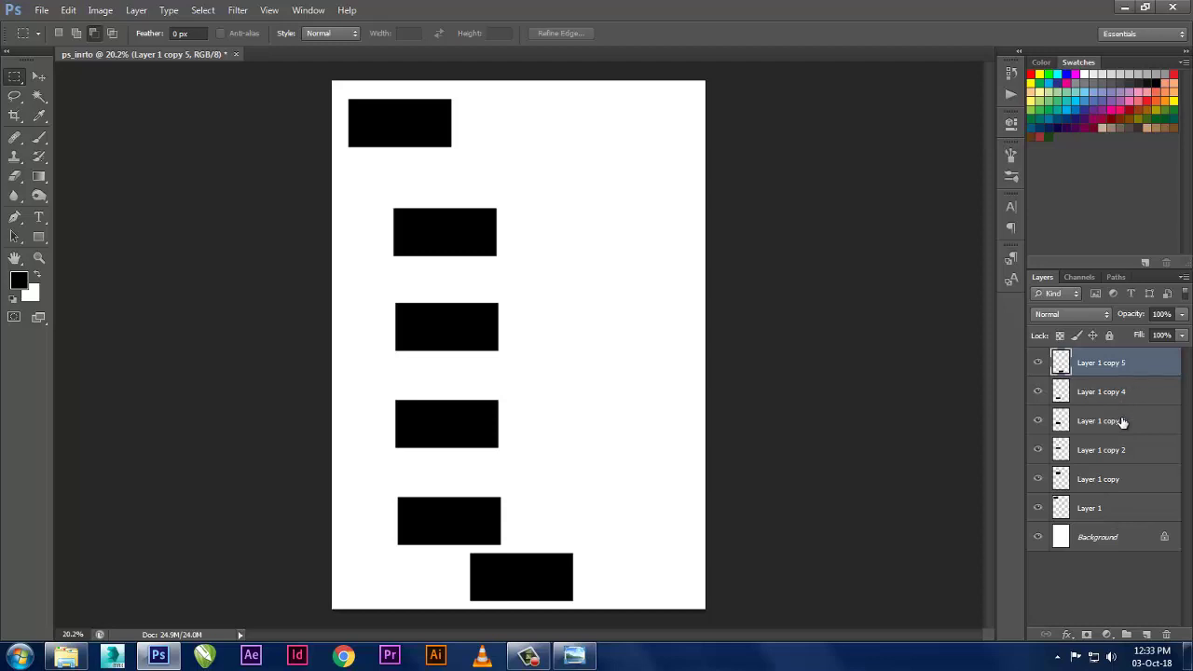
- Try moving the top bar on Layer 1, then undo the move
left_click(1095, 565)
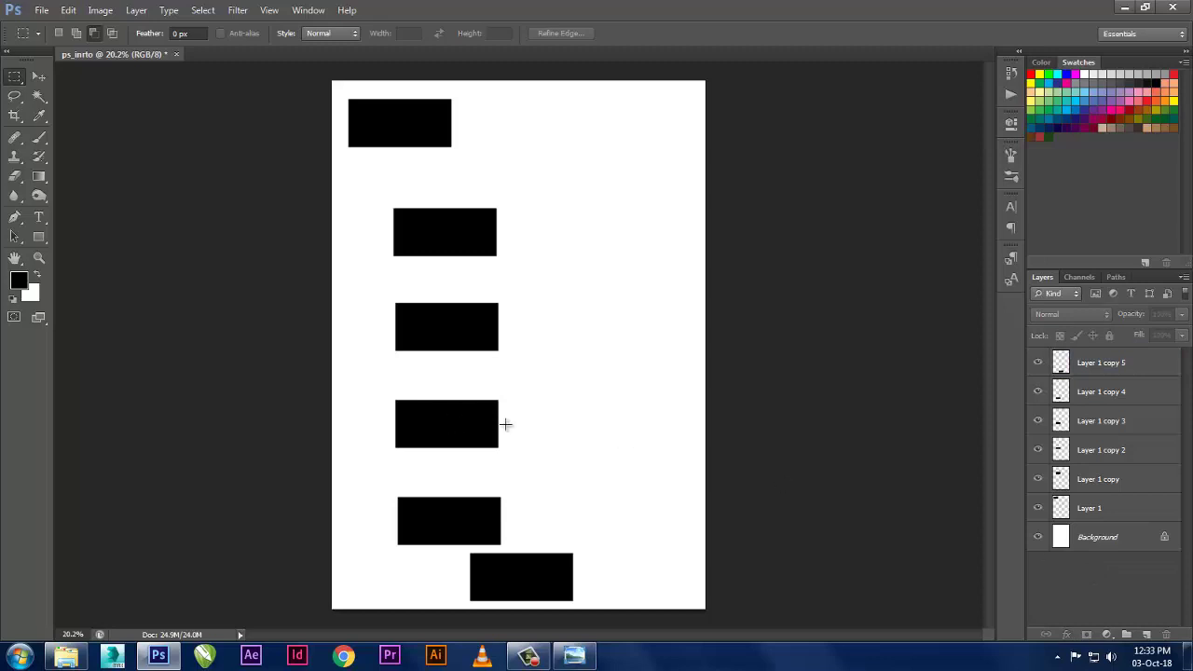
left_click(597, 437, "ctrl")
left_click(621, 246)
left_click(1103, 515)
left_click_drag(693, 455, 677, 512)
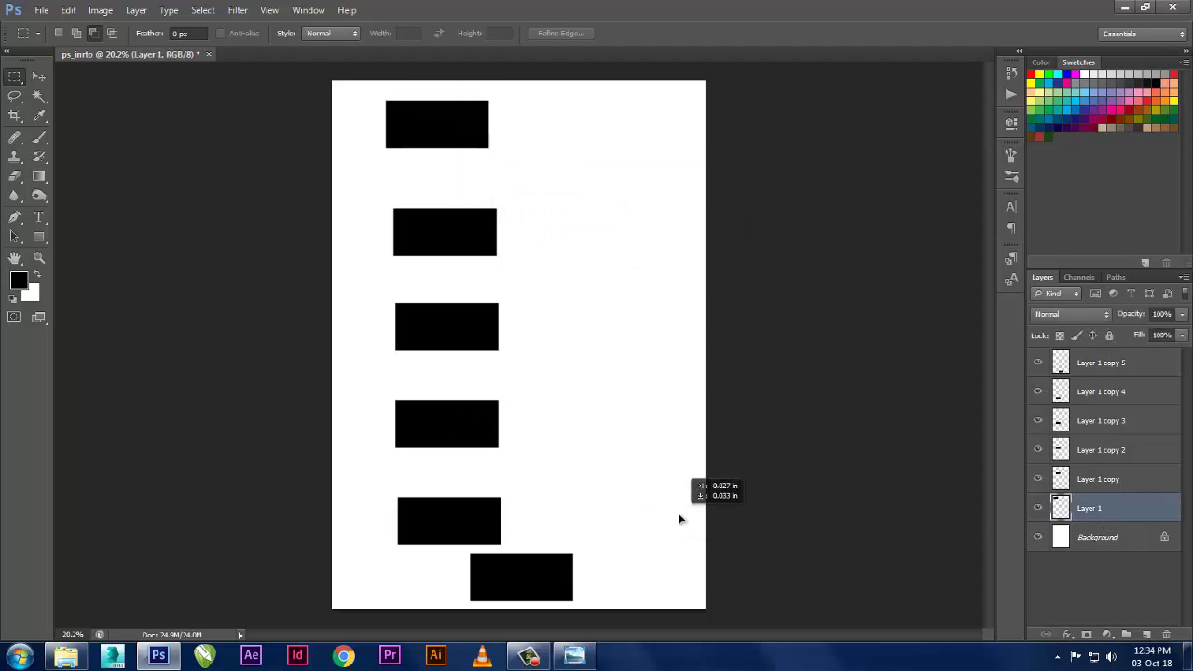
key("ctrl+z")
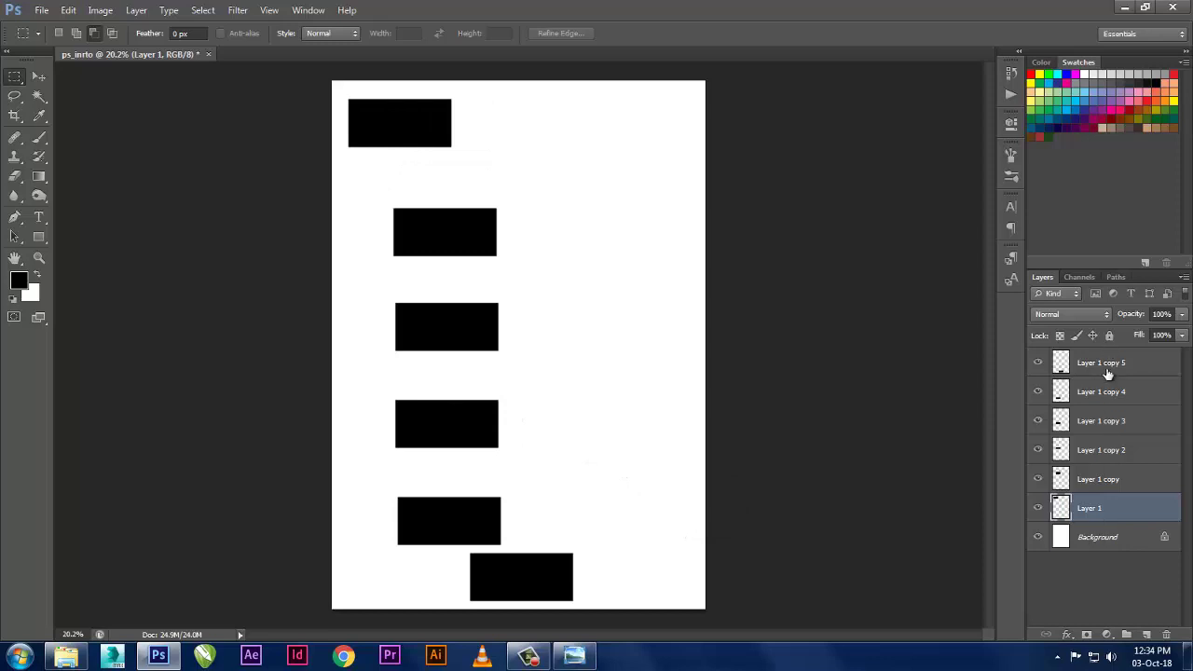
- Toggle visibility of Layer 1 copy 5, copy 4 and copy 3 to identify their bars
left_click(1099, 579)
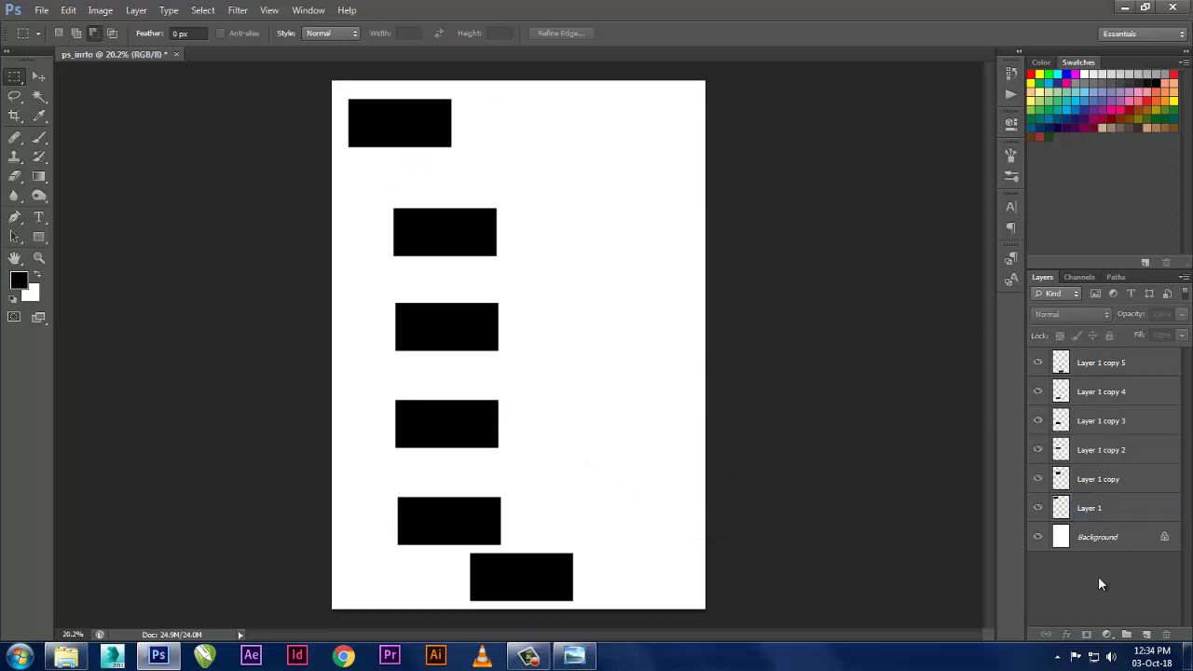
left_click(1038, 362)
left_click(1038, 362)
left_click(1037, 391)
left_click(1038, 391)
left_click(1038, 420)
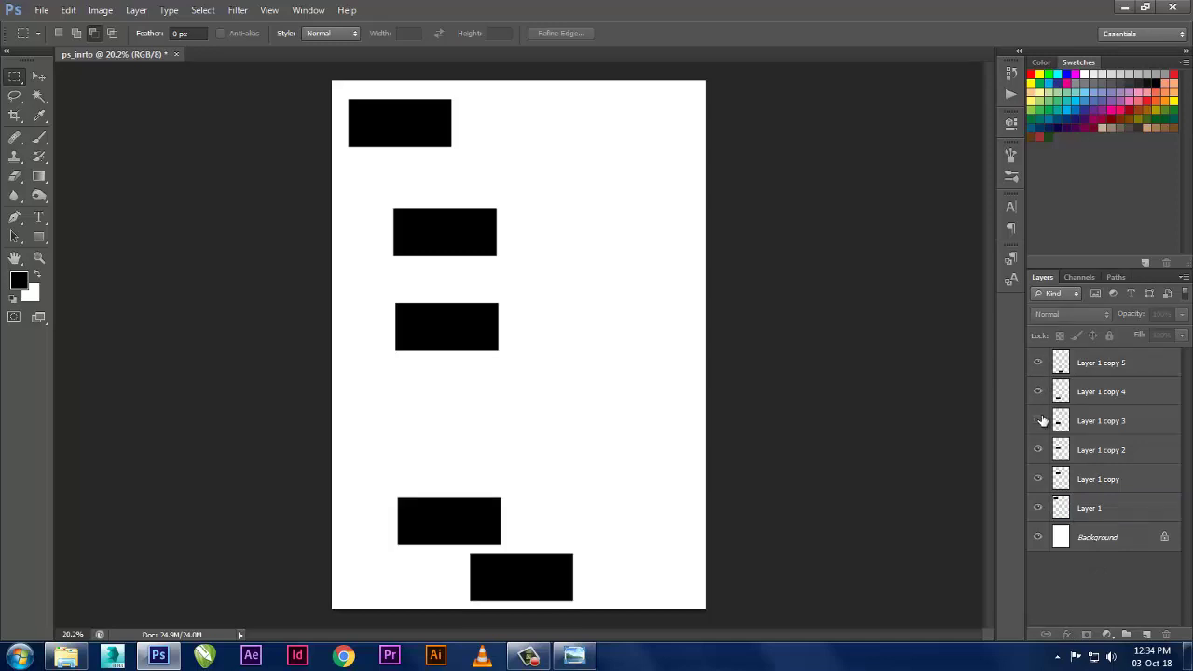
left_click(1038, 421)
left_click(1038, 420)
left_click(1038, 420)
- Nudge the fourth bar (Layer 1 copy 3) right and up, then undo it
left_click(1100, 420)
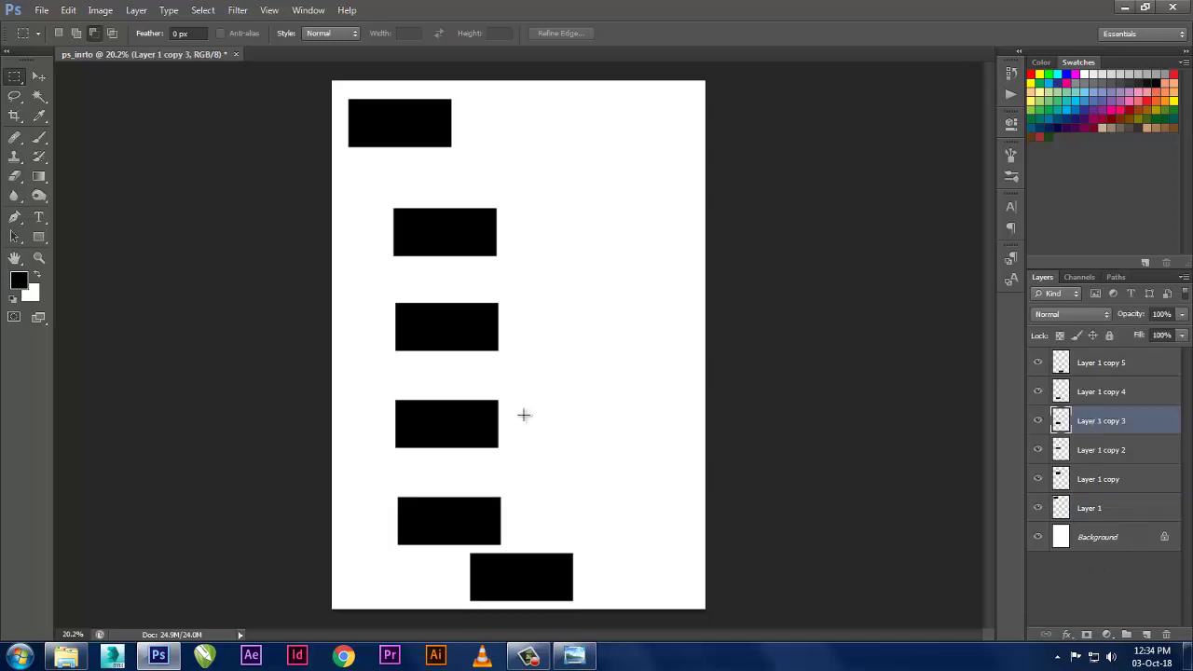
left_click_drag(458, 442, 475, 434)
left_click_drag(590, 364, 604, 360)
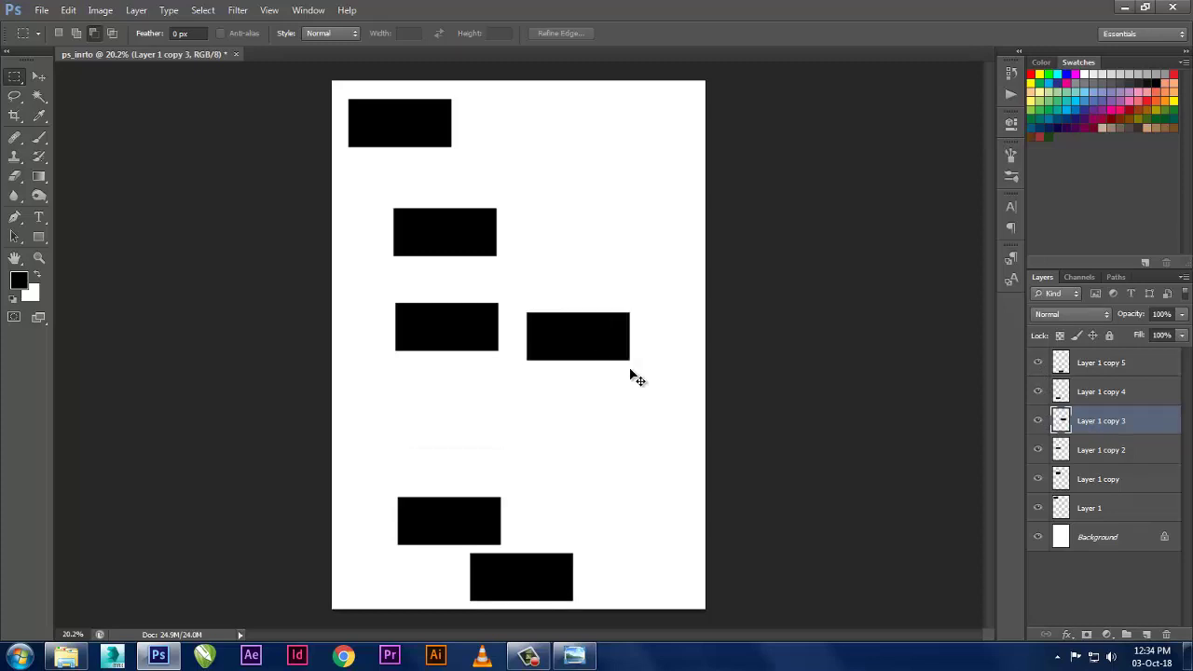
key("ctrl+z")
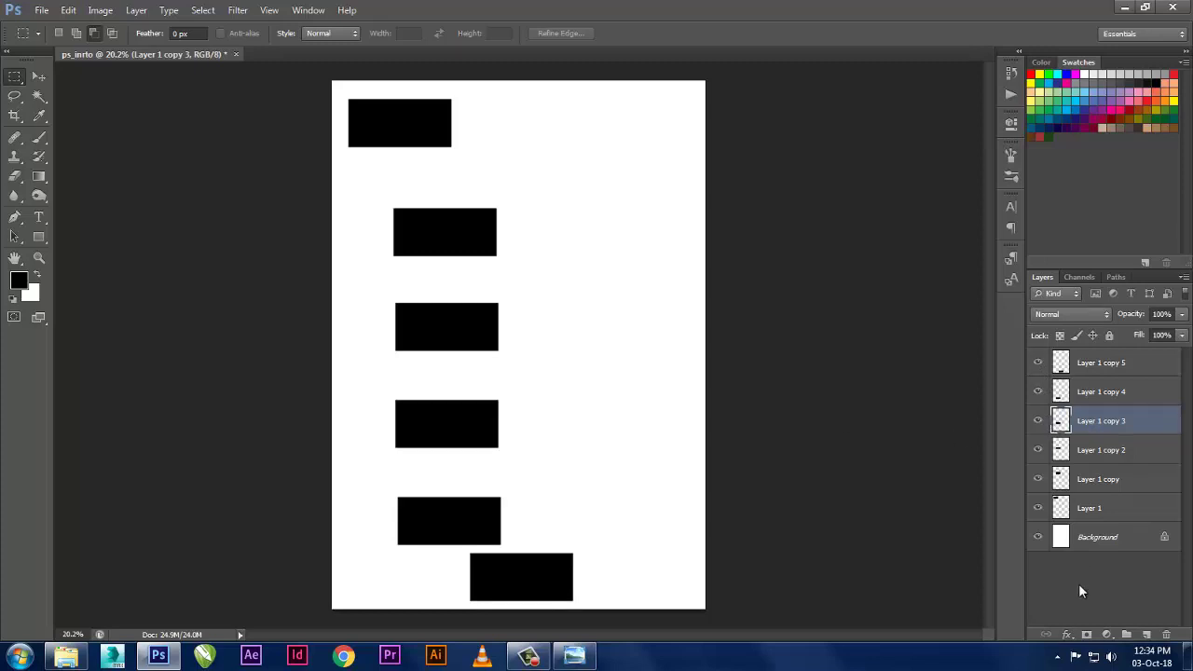
left_click(1079, 589)
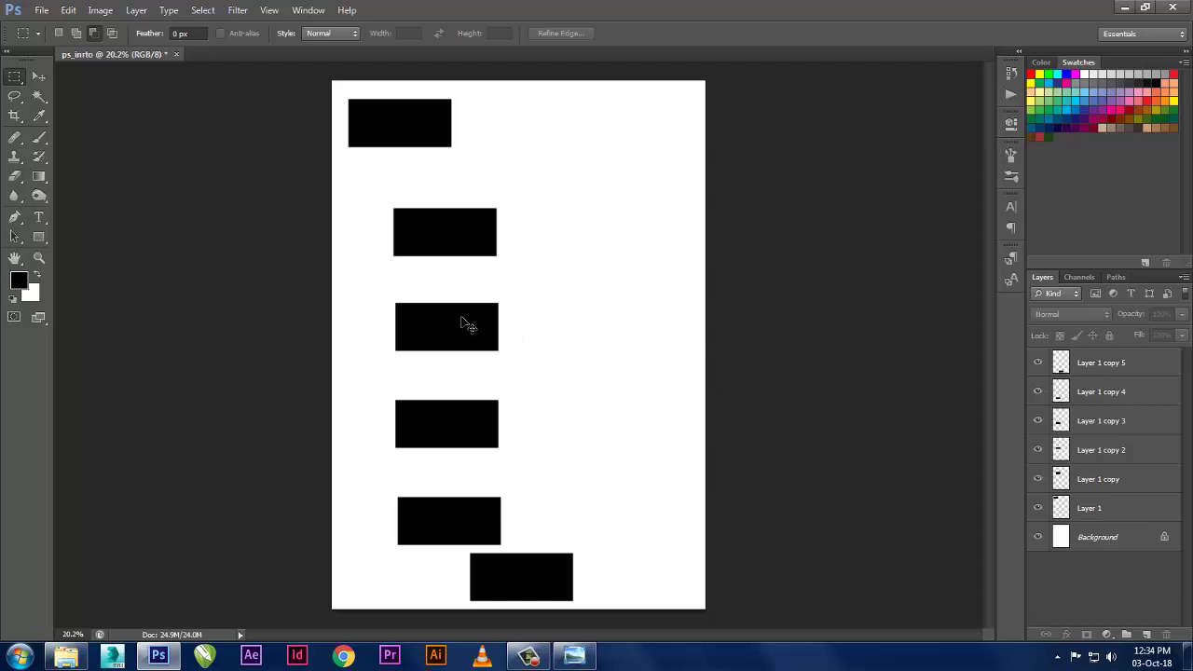
- Nudge the third bar (Layer 1 copy 2) slightly up and left
right_click(458, 332)
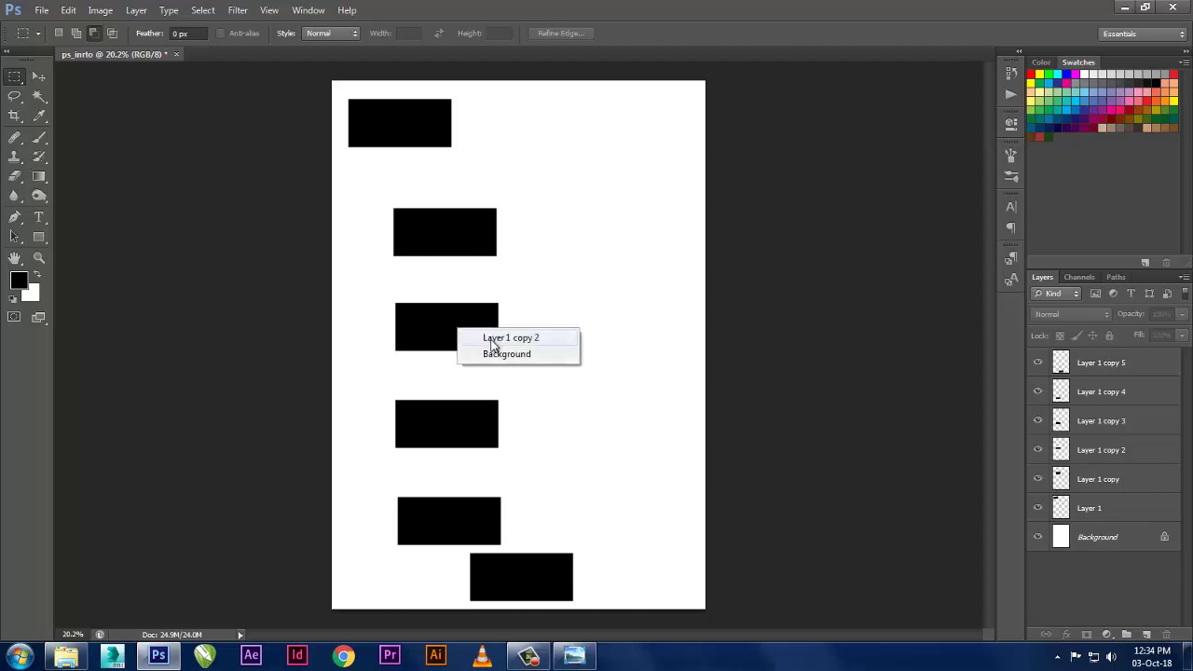
left_click(492, 340)
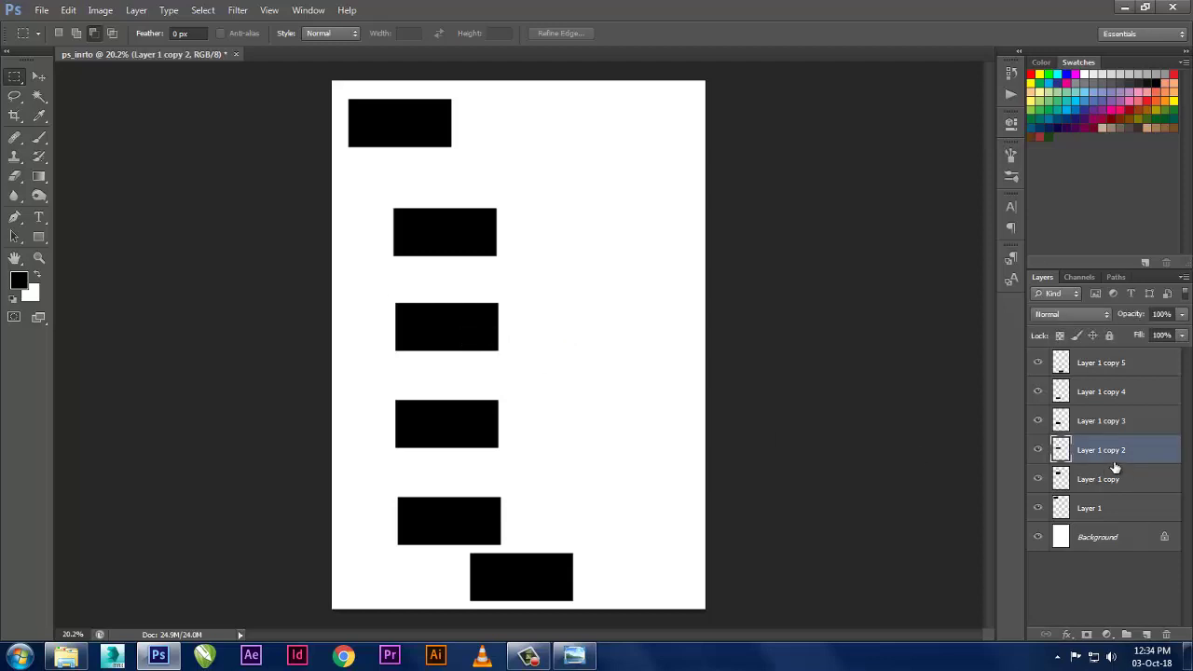
left_click_drag(475, 346, 456, 321)
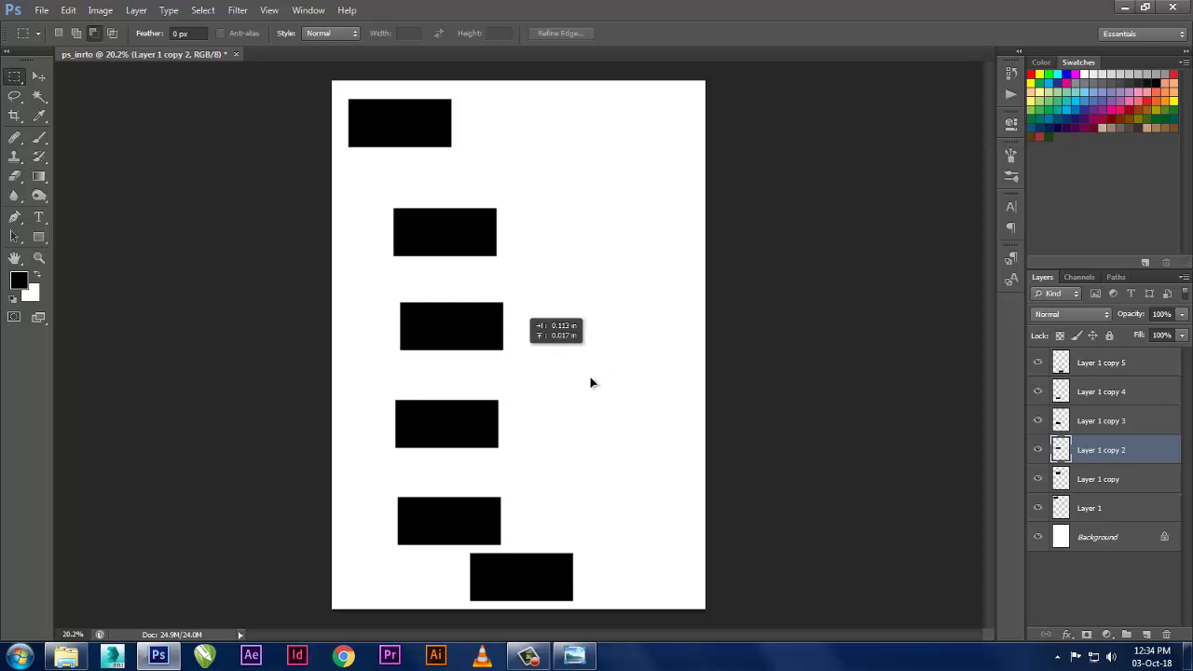
- Nudge the top bar (Layer 1) slightly down and right
right_click(392, 119)
left_click(411, 130)
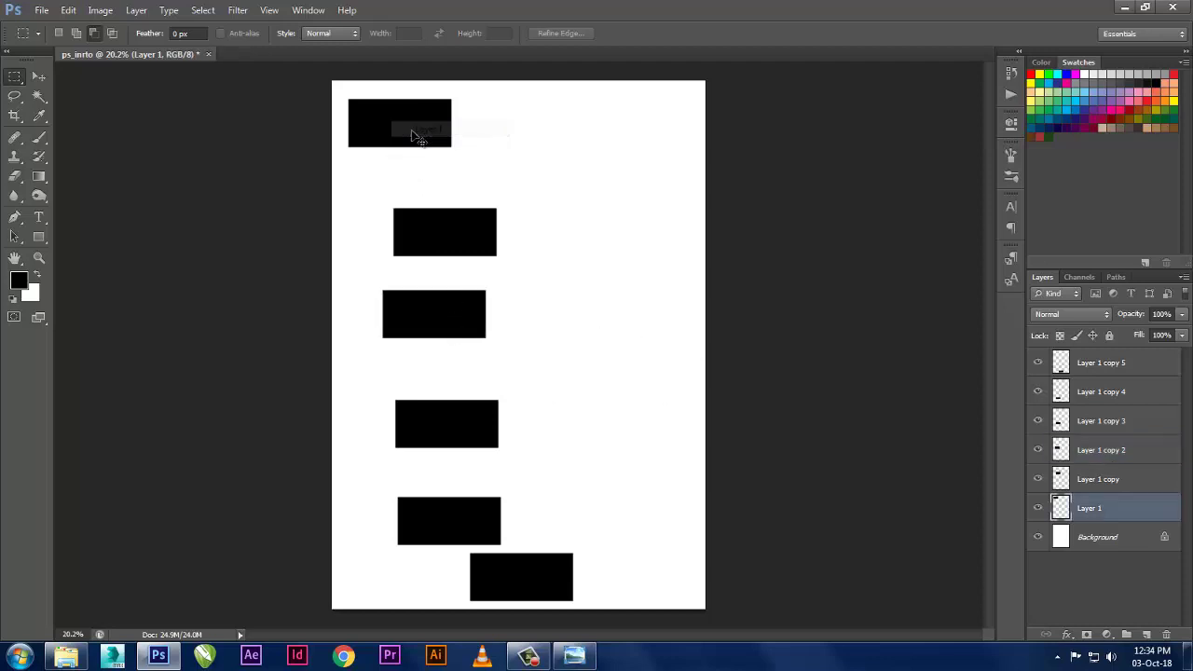
left_click_drag(416, 136, 438, 150)
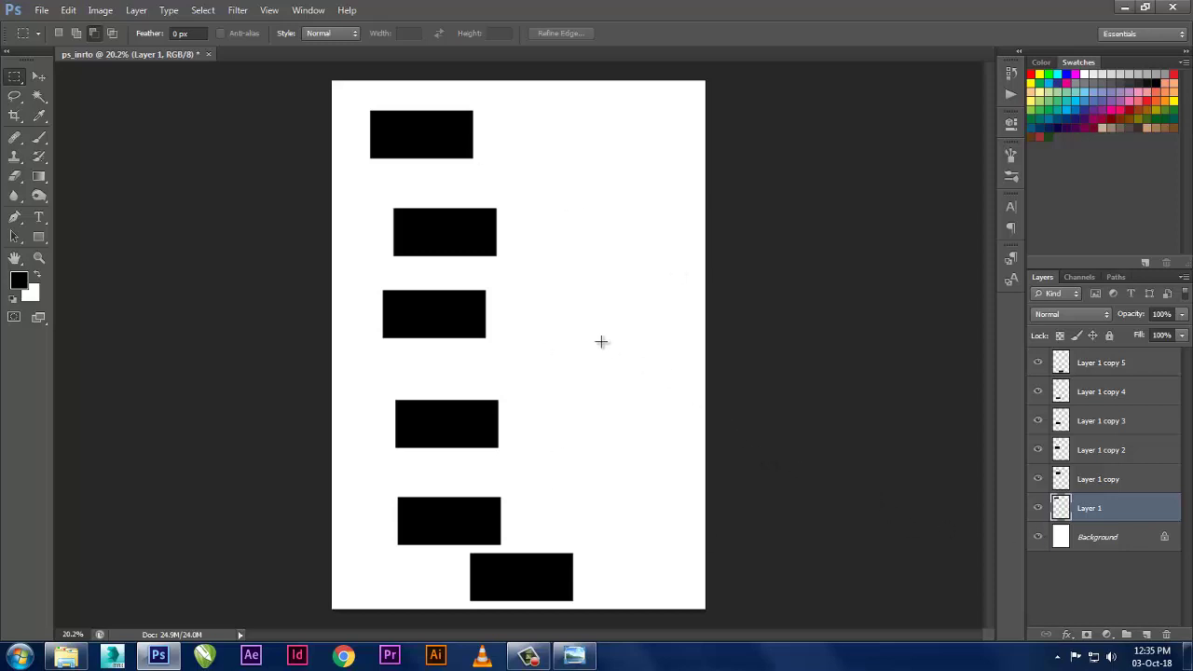
- Move the Layer 1 copy 2 bar up and to the right of the second bar
right_click(458, 320)
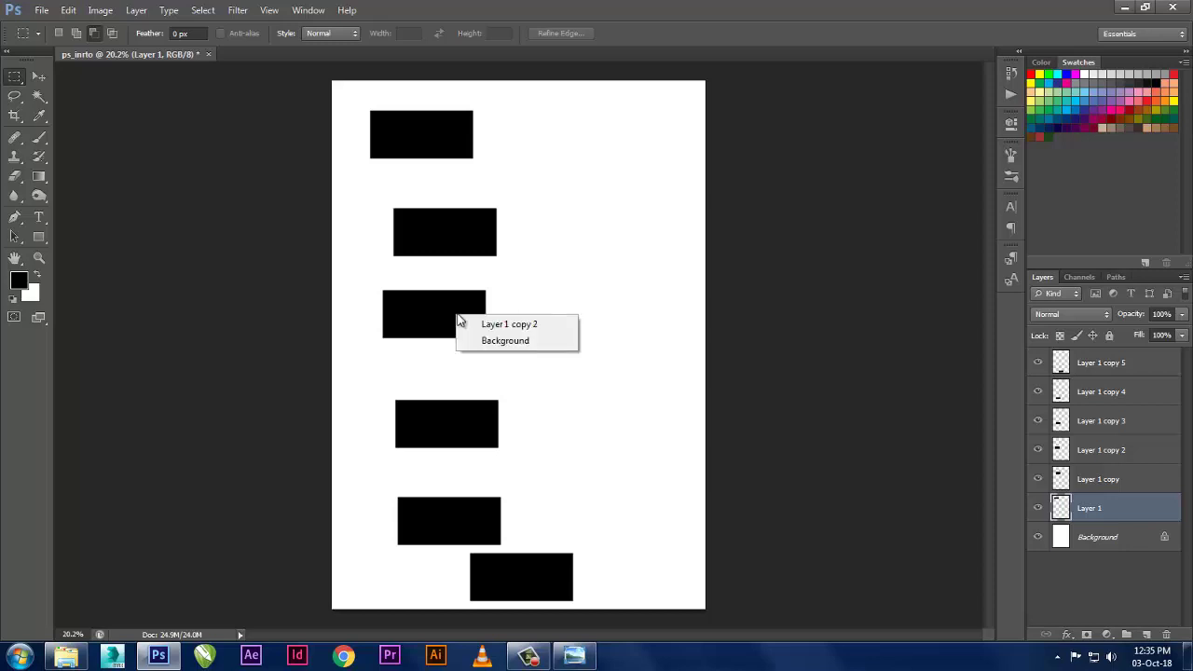
left_click(470, 324)
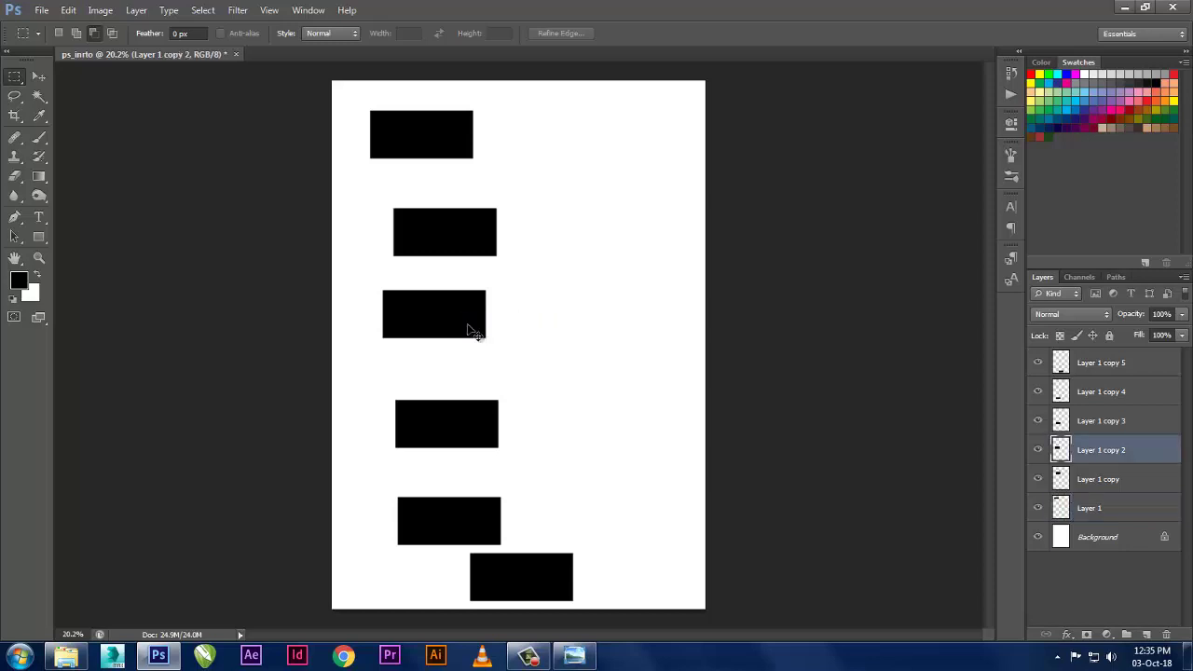
left_click_drag(469, 330, 527, 261)
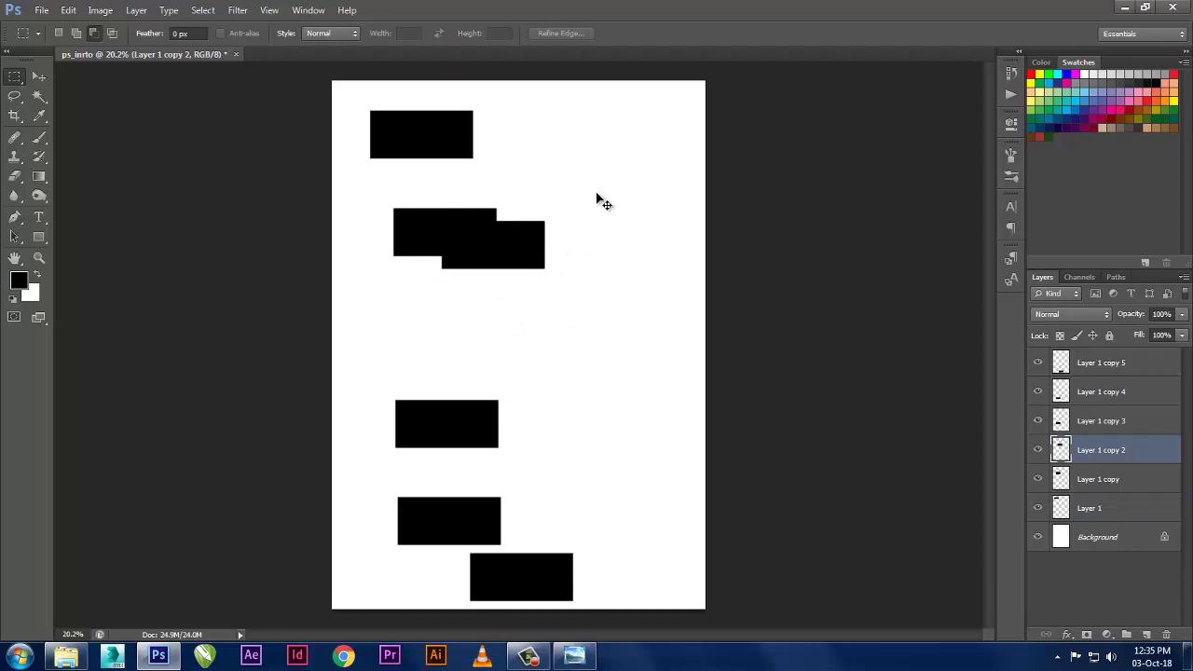
- Drop the Layer 1 copy bar down into the gap and clear the layer selection
right_click(466, 235)
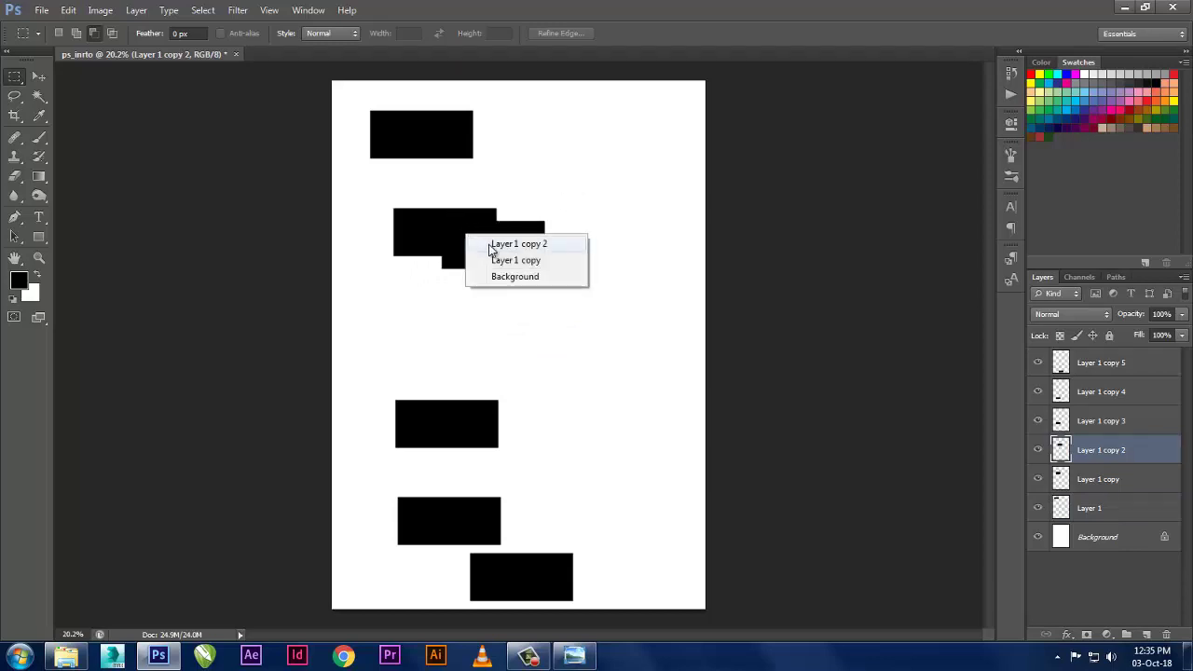
left_click(529, 265)
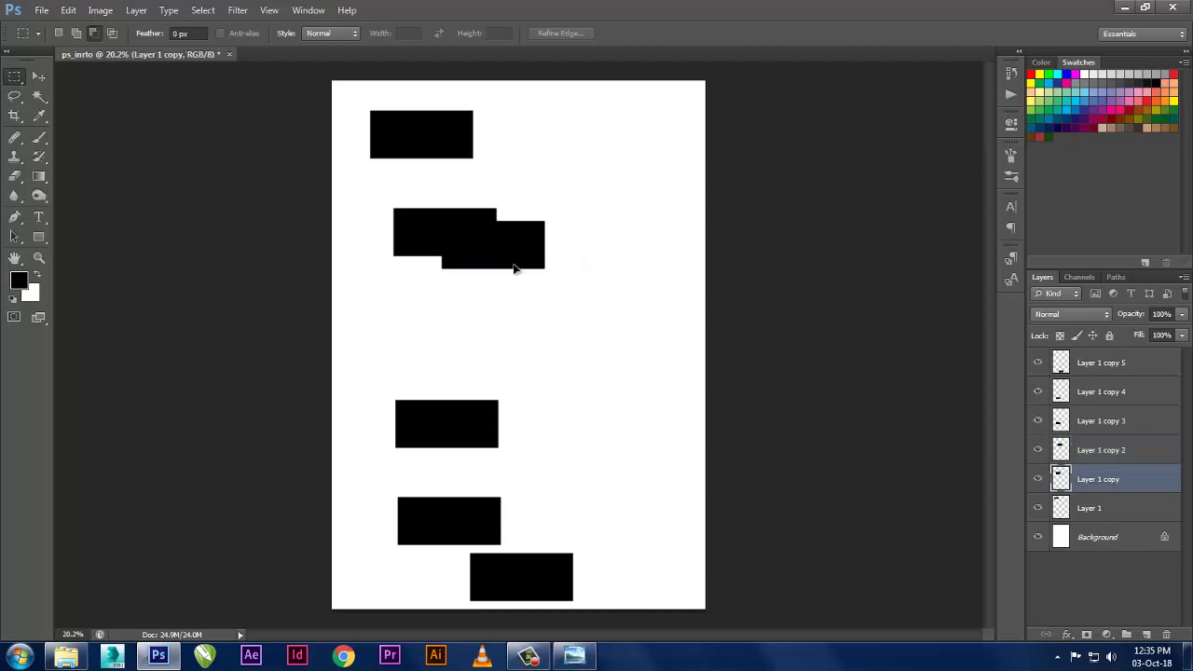
left_click_drag(513, 268, 508, 341)
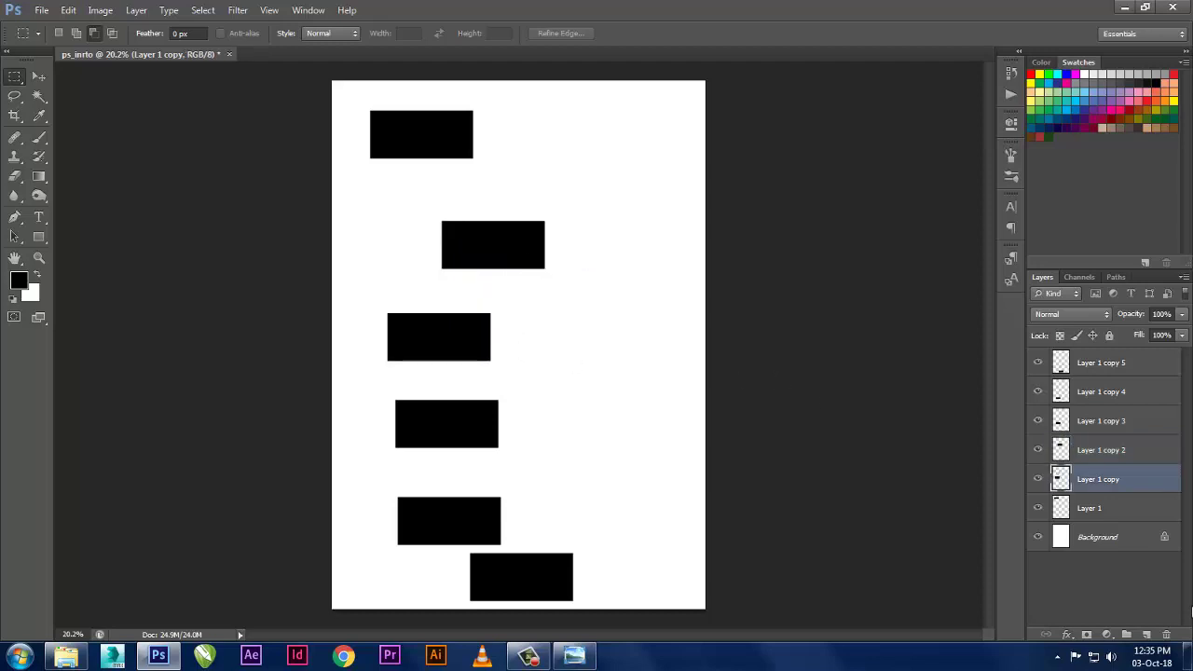
left_click(1096, 604)
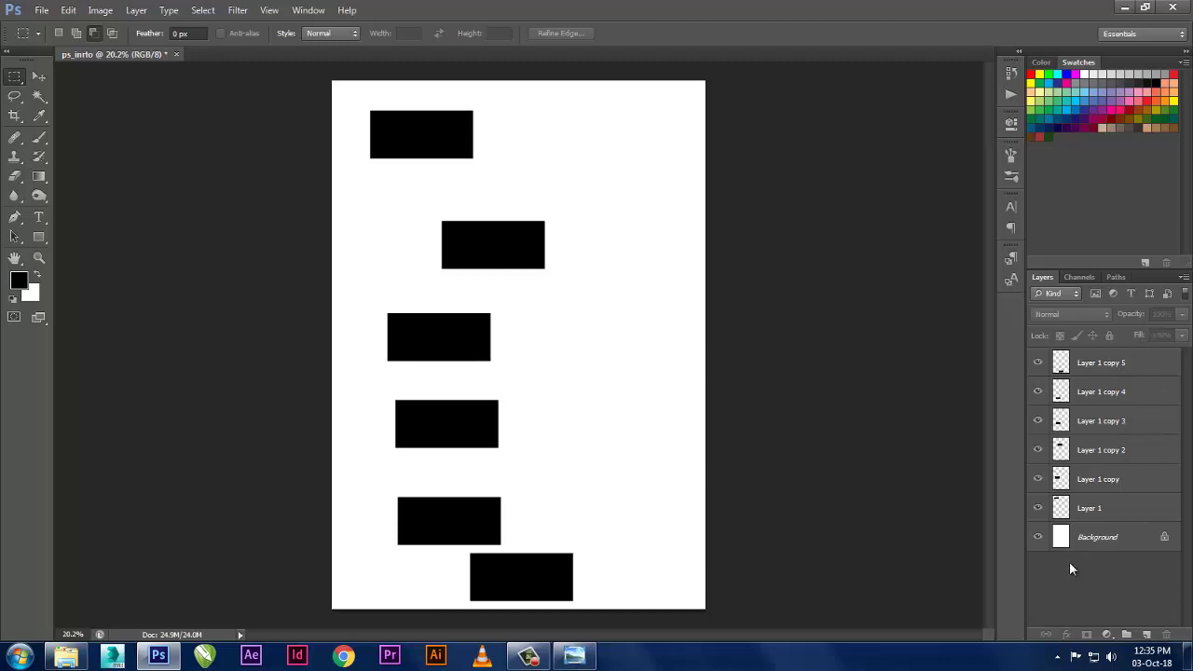
scroll(506, 280, "down", 1)
scroll(503, 298, "up", 1)
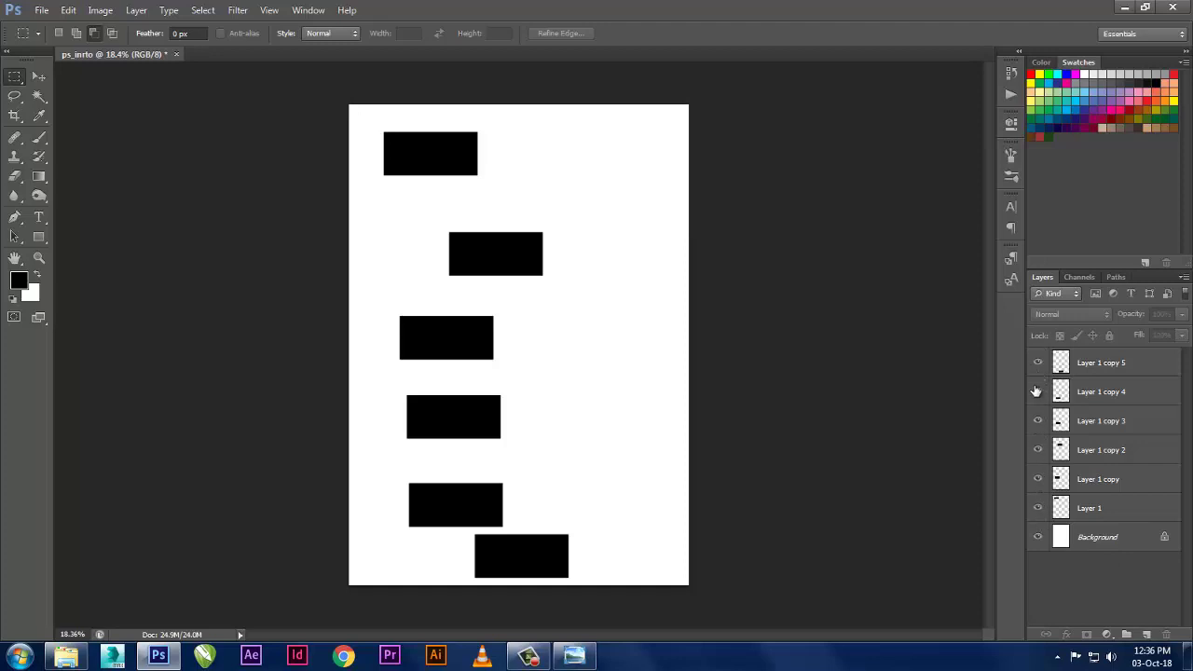
left_click(1036, 365)
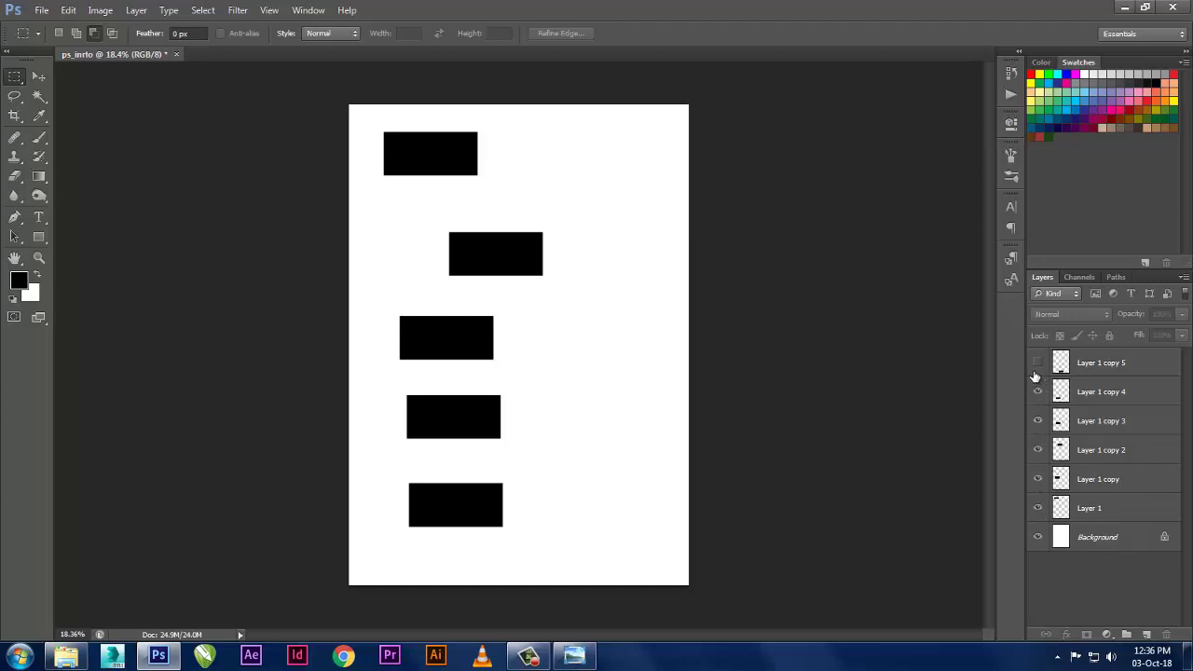
left_click(1036, 373)
left_click(1037, 392)
left_click(1037, 391)
left_click(1037, 420)
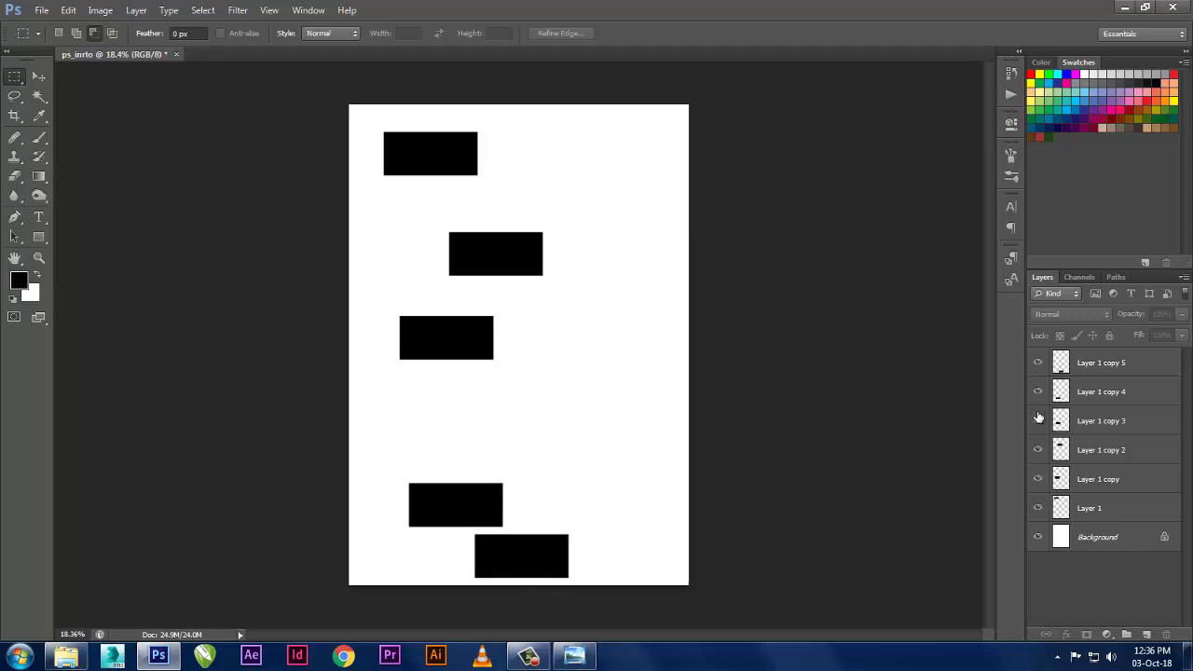
left_click(1038, 420)
left_click(1038, 450)
left_click(1038, 450)
left_click(1040, 479)
left_click(1040, 479)
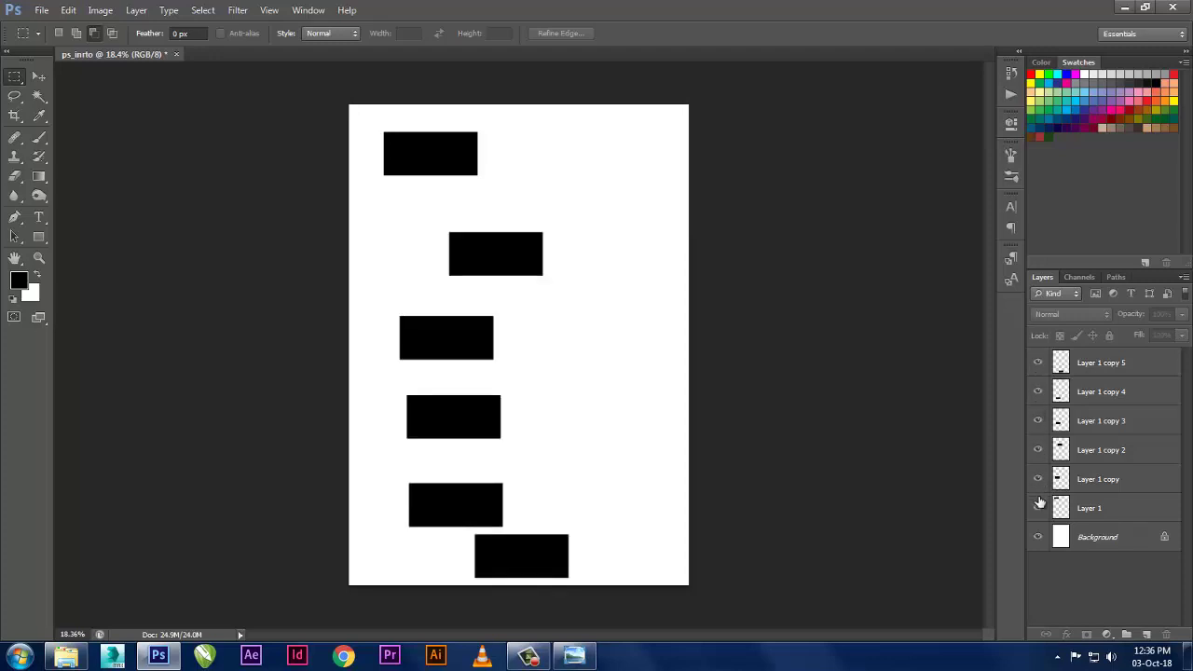
left_click(1037, 508)
left_click(1037, 508)
right_click(1036, 508)
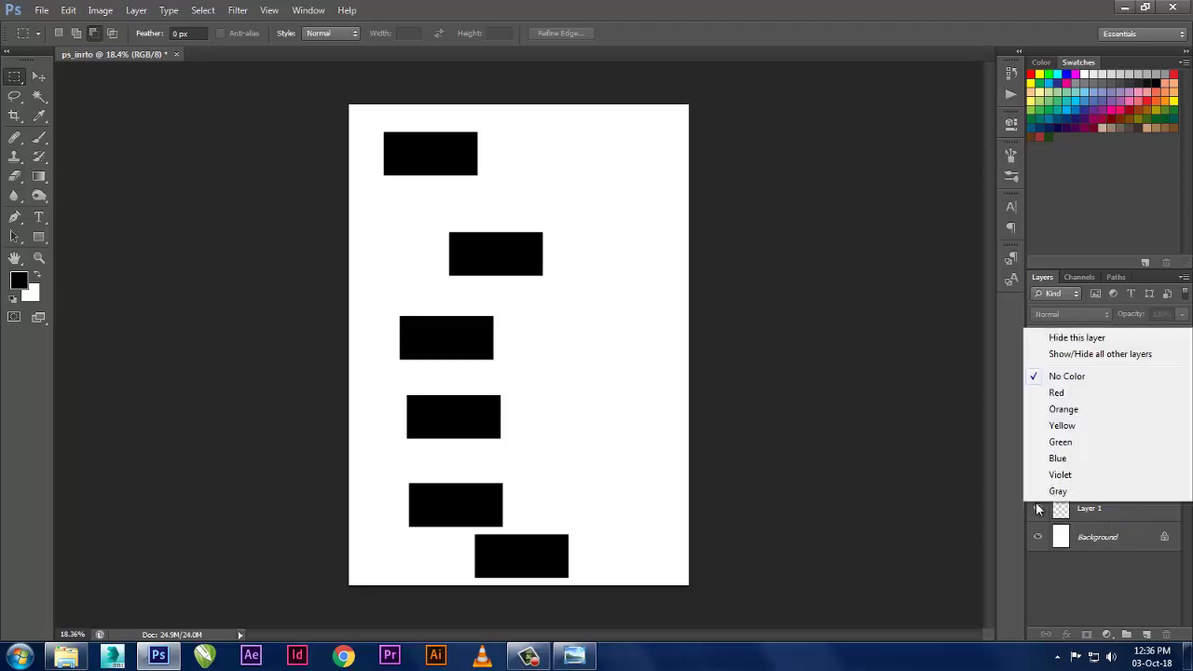
left_click(1142, 571)
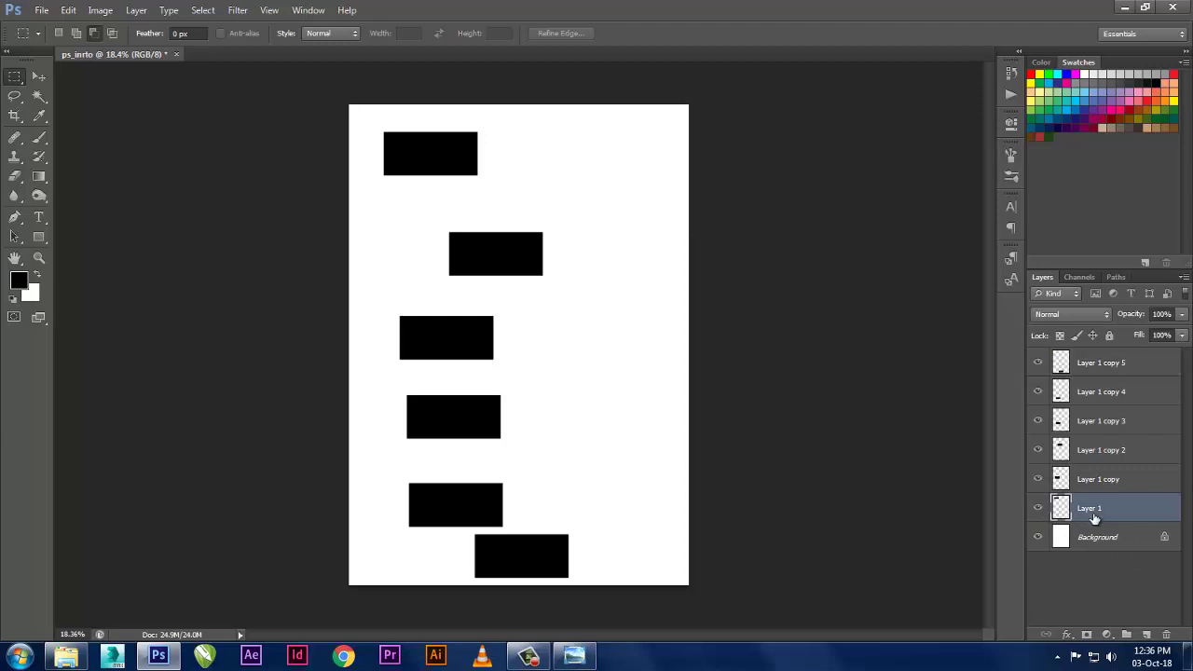
right_click(1067, 515)
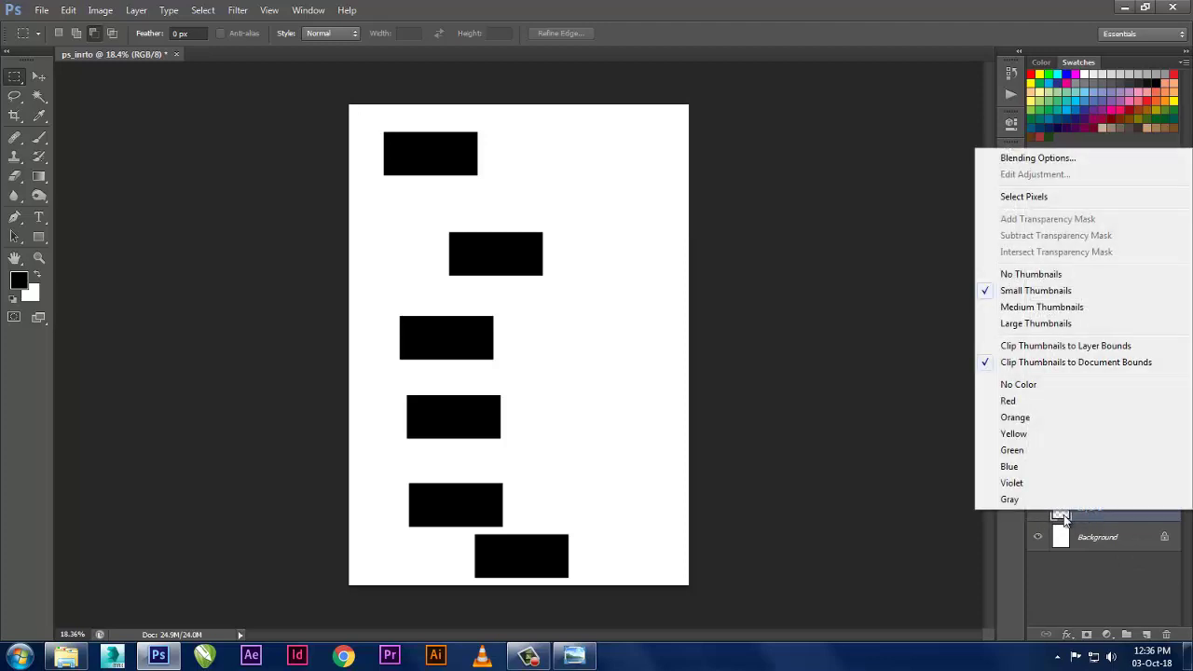
left_click(1062, 518)
right_click(1080, 511)
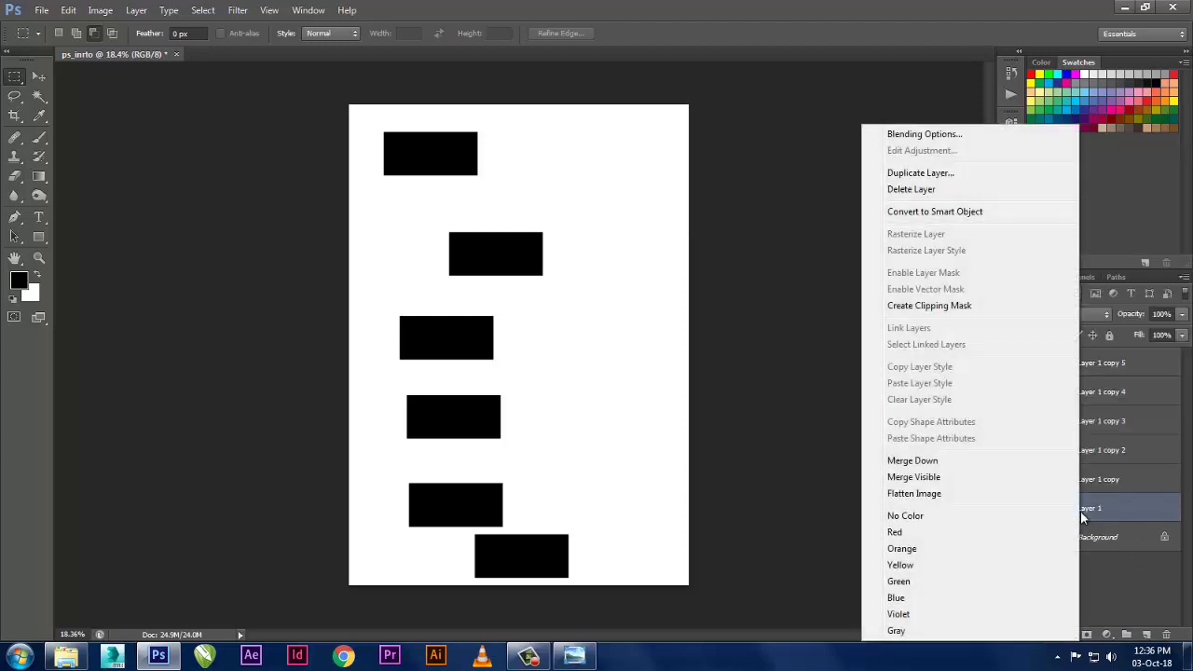
left_click(1079, 511)
right_click(1041, 511)
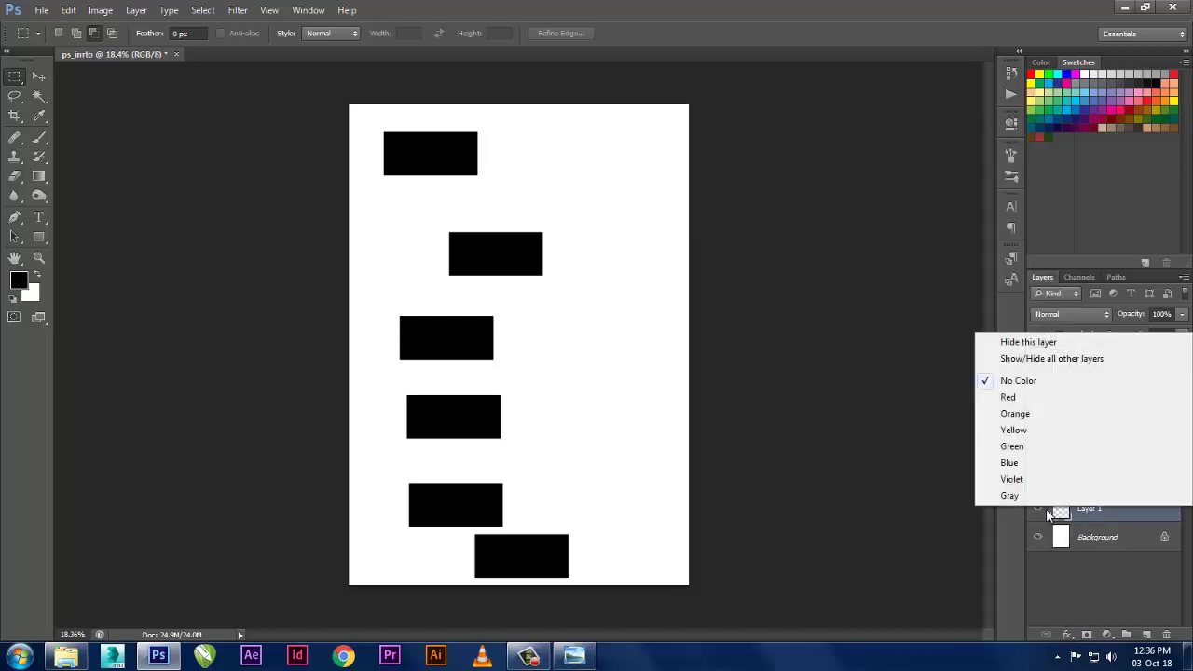
left_click(1059, 512)
right_click(1059, 513)
left_click(1097, 515)
right_click(1097, 515)
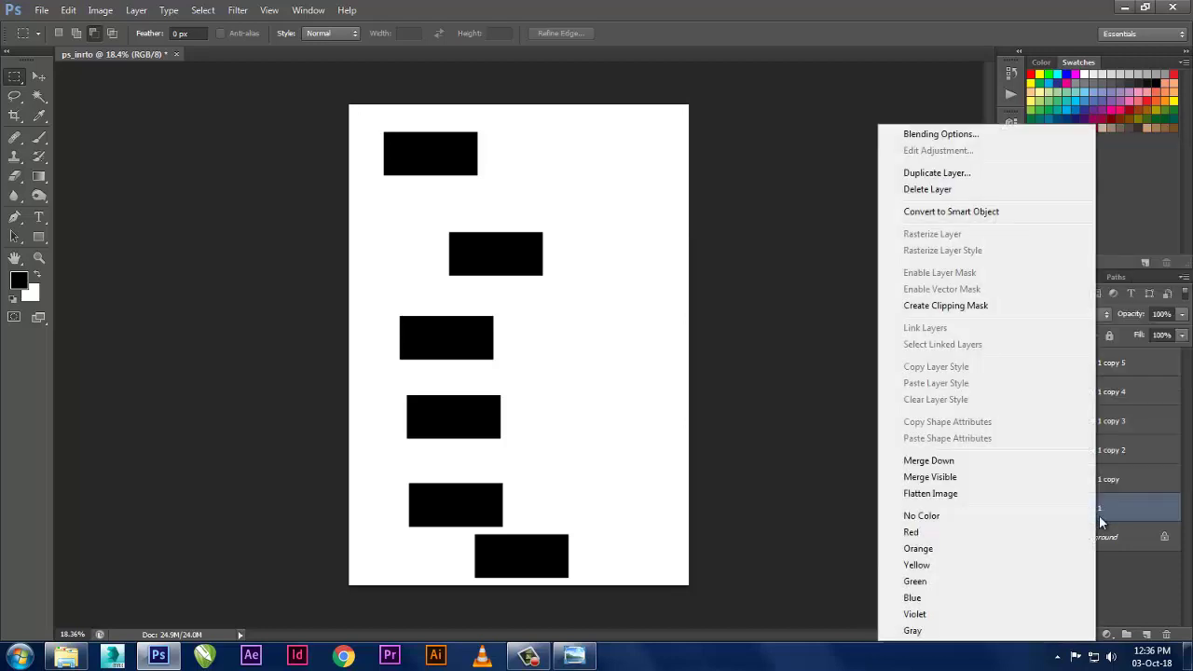
left_click(1133, 576)
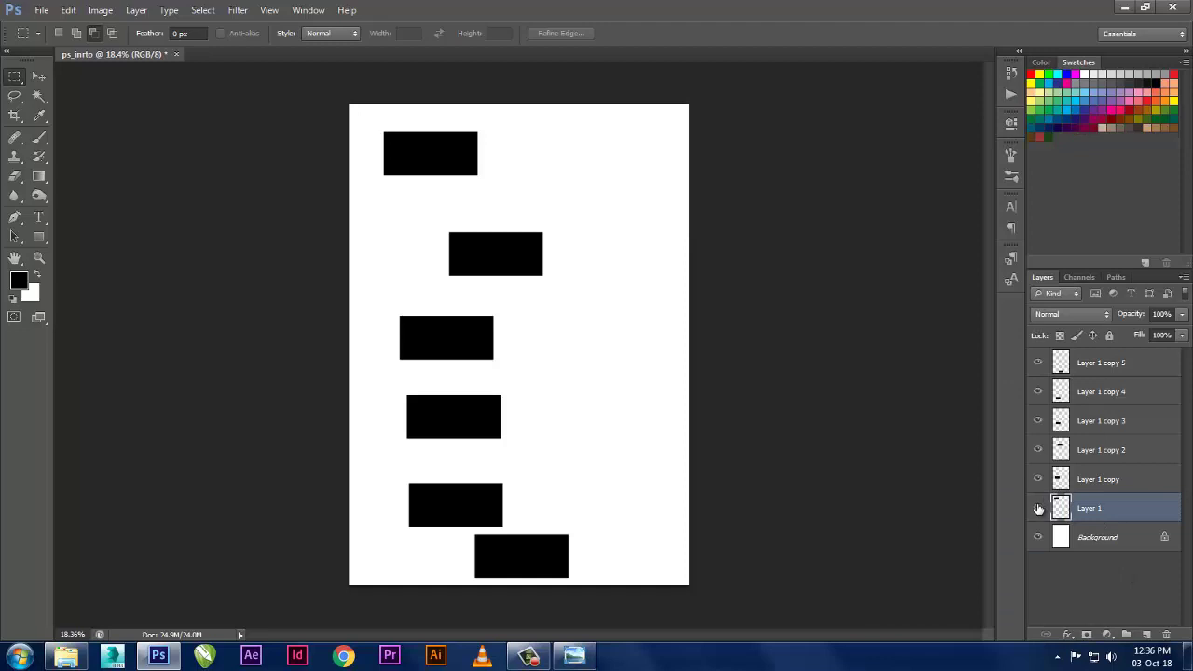
right_click(1038, 507)
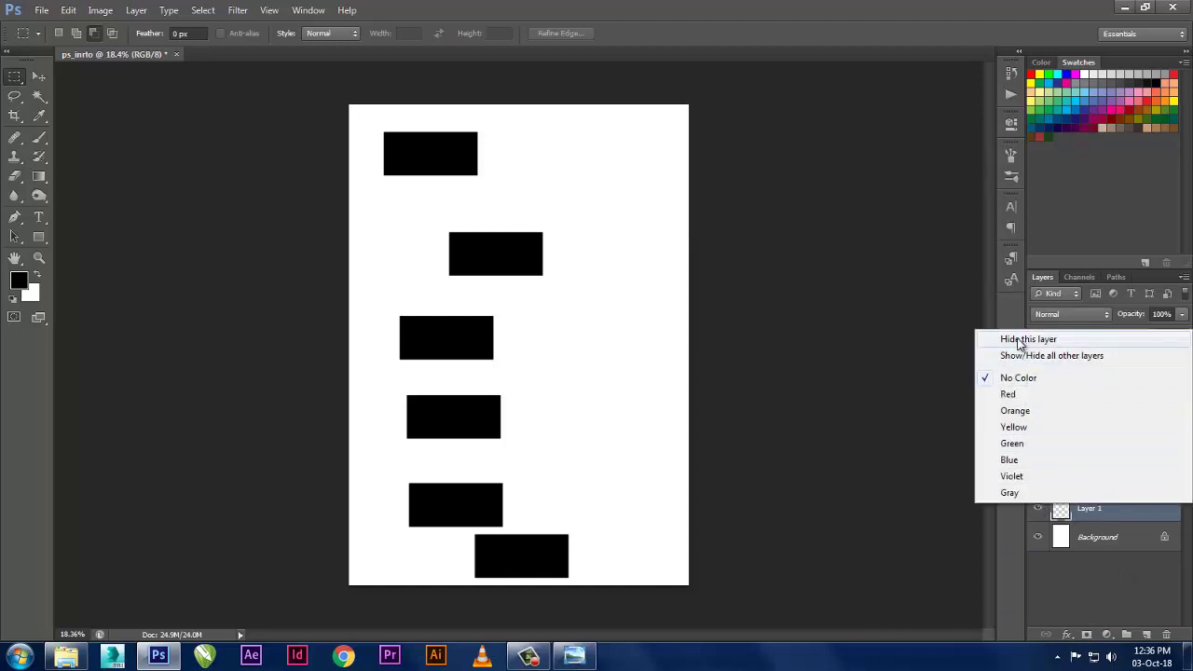
left_click(1020, 343)
left_click(1038, 508)
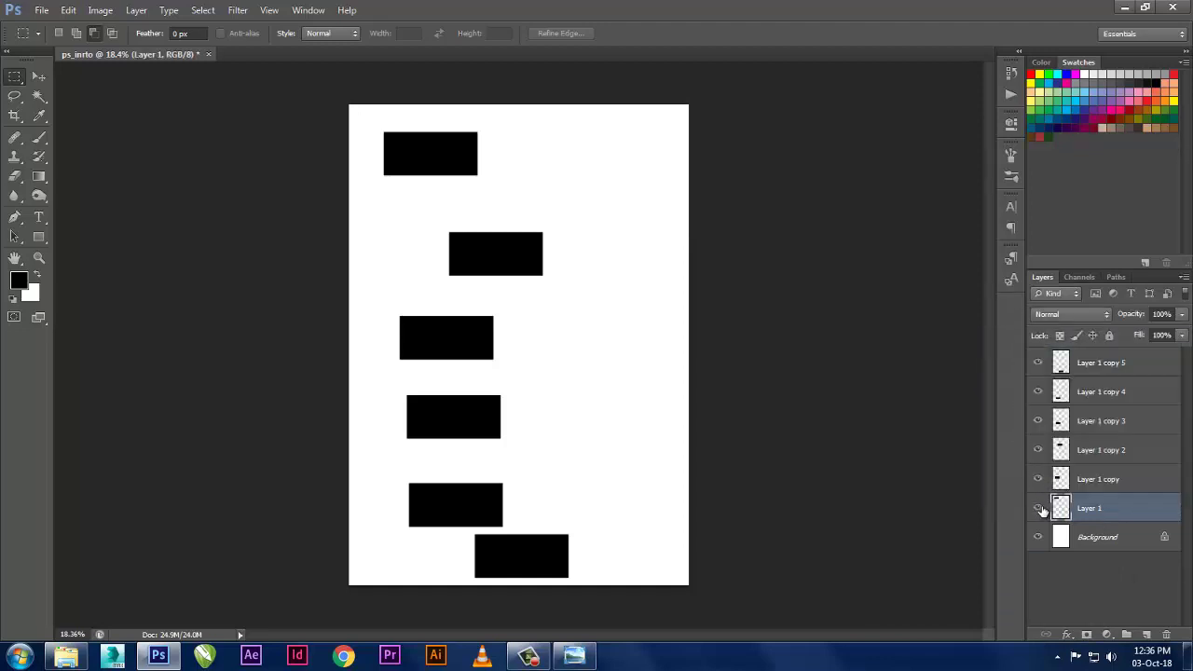
right_click(1036, 505)
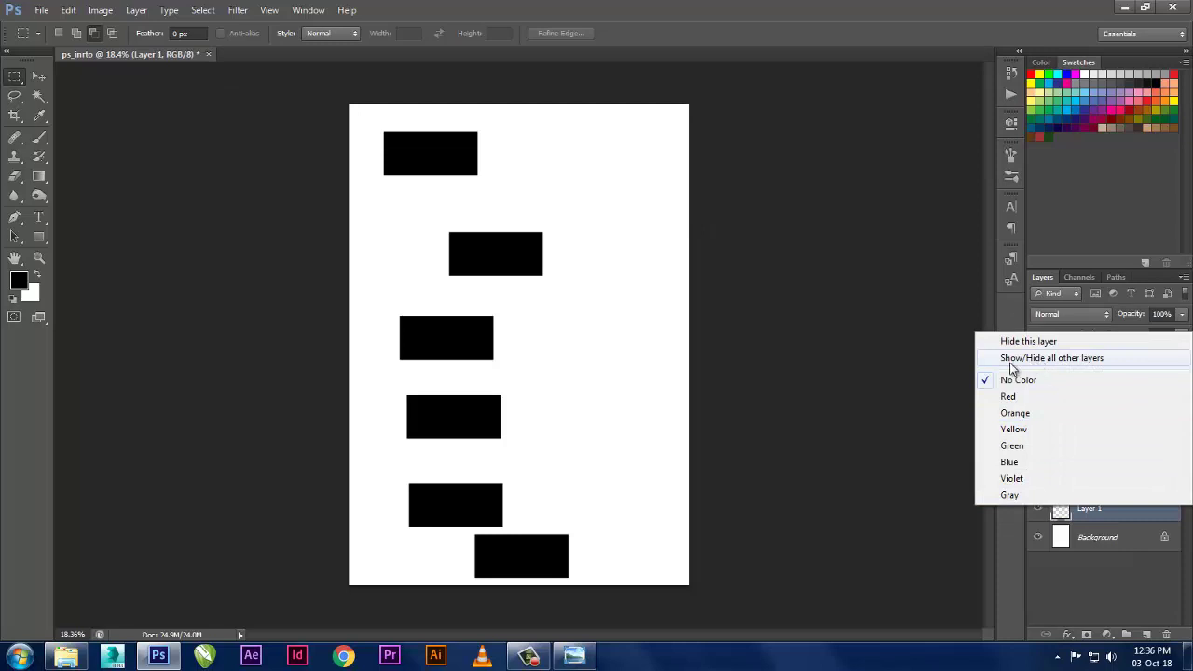
left_click(1083, 359)
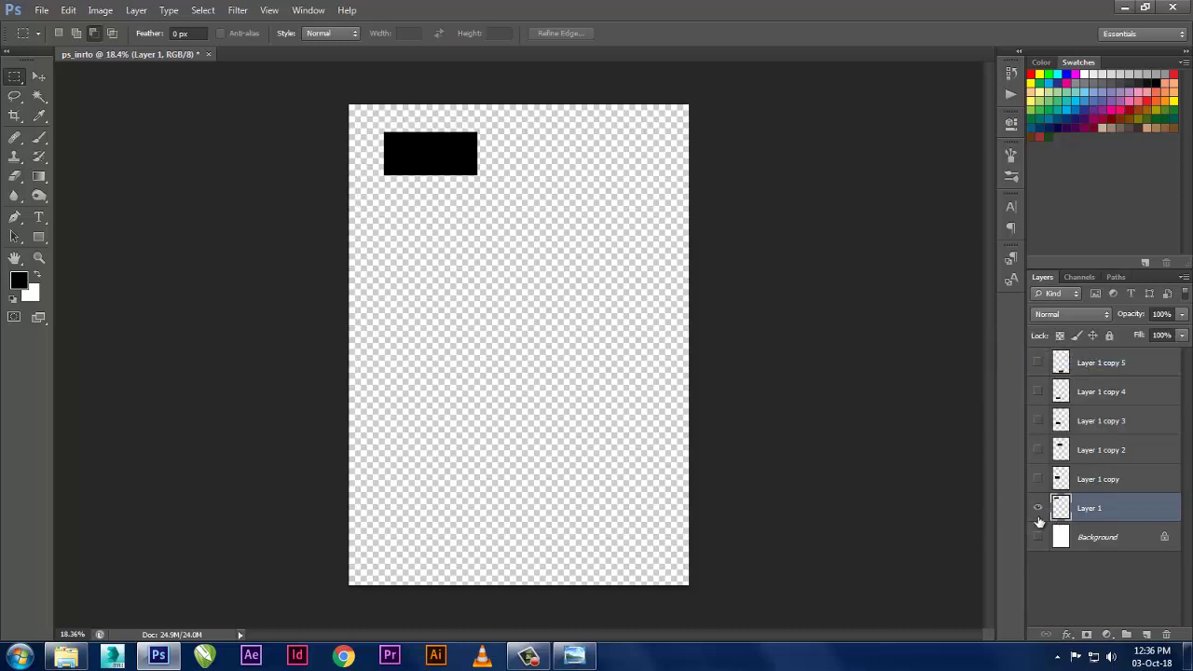
right_click(1039, 514)
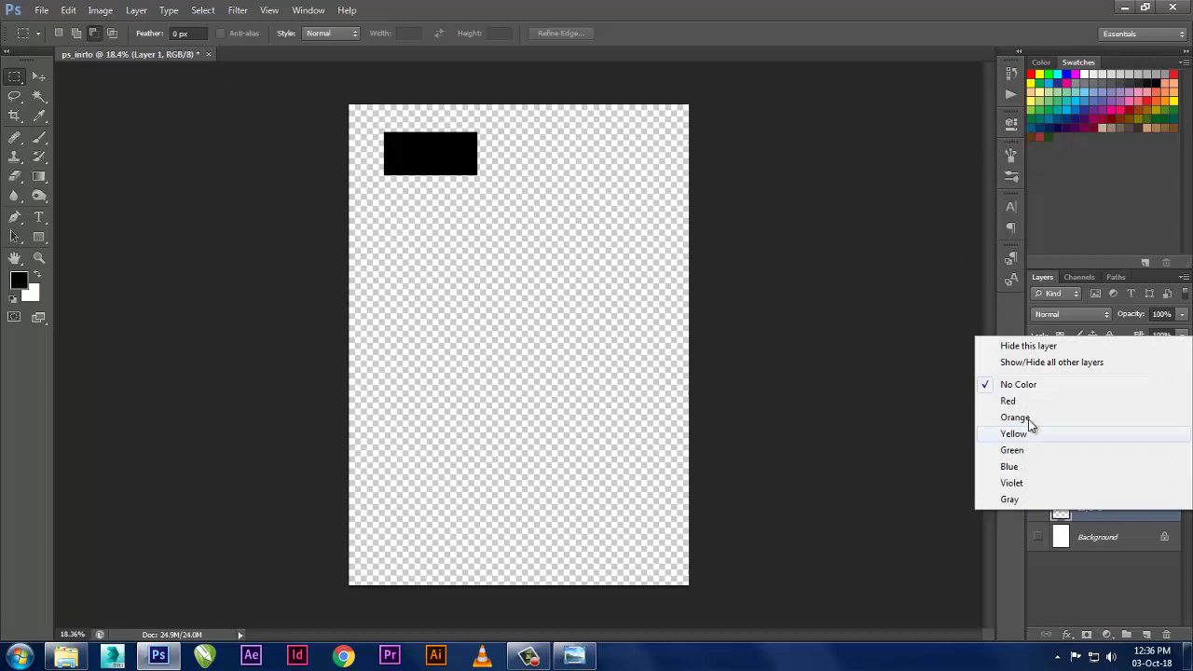
left_click(1036, 367)
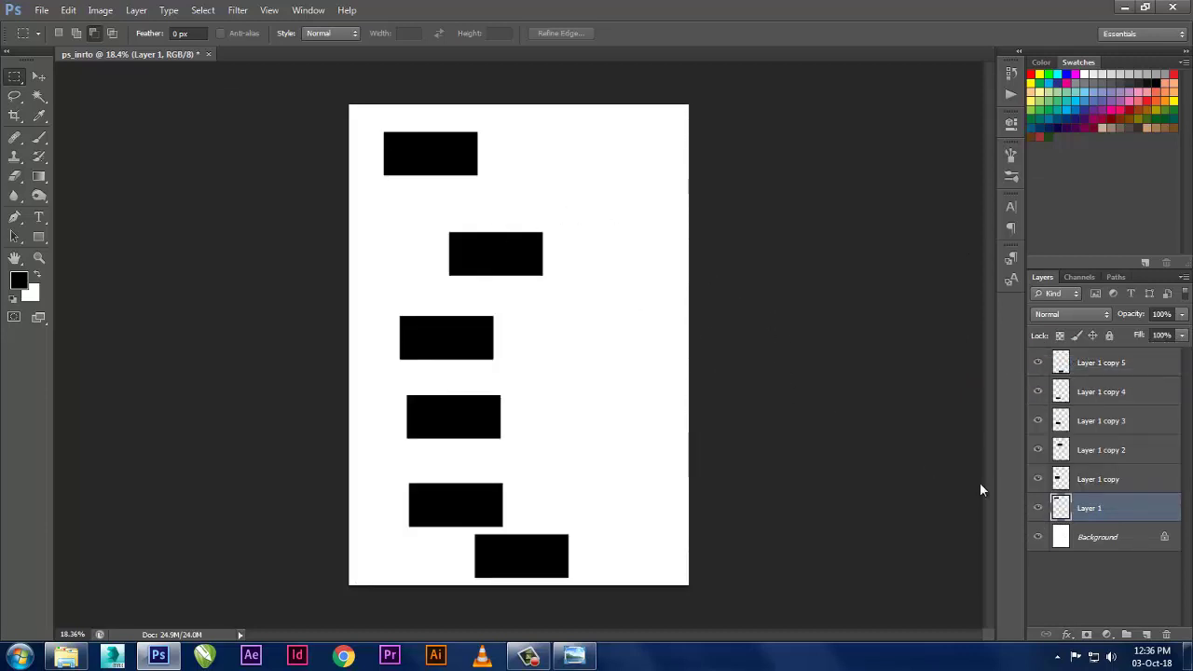
- Cycle Layer 1's colour label through Red and Violet, then set No Color
right_click(1036, 506)
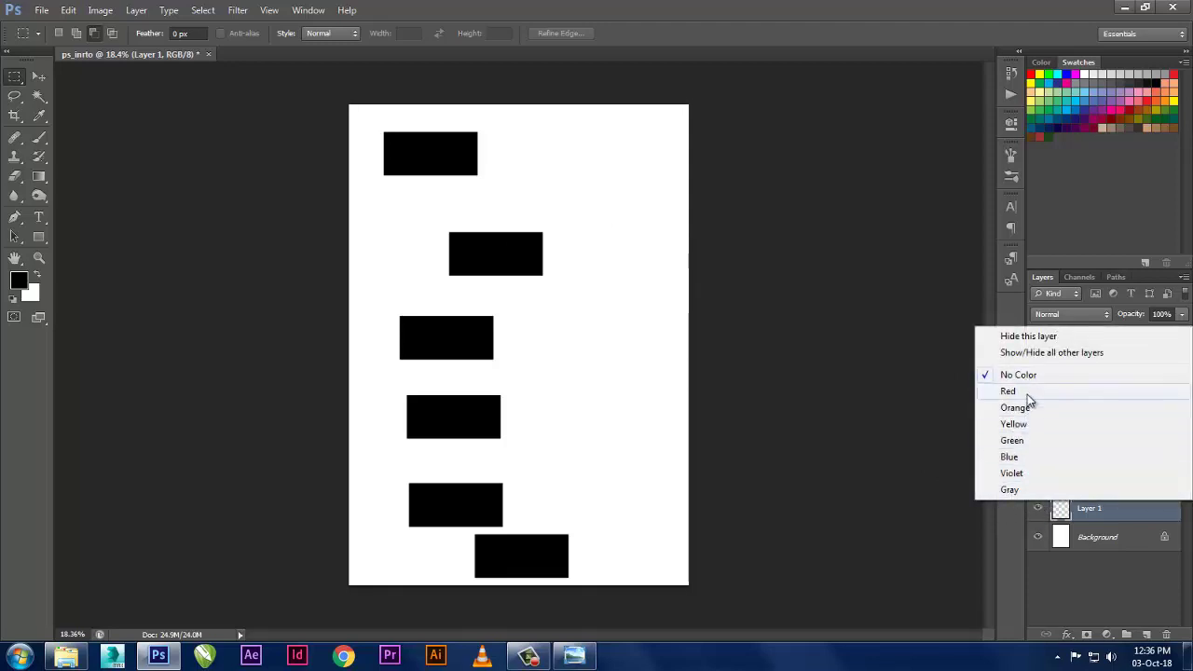
left_click(1011, 391)
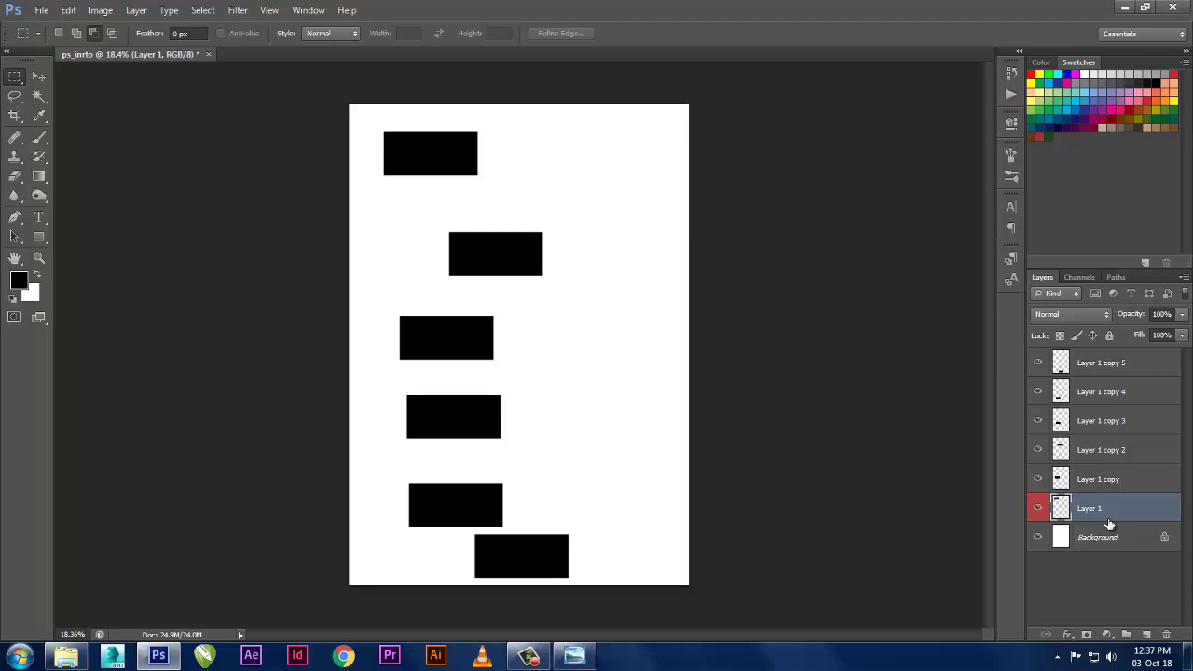
right_click(1039, 504)
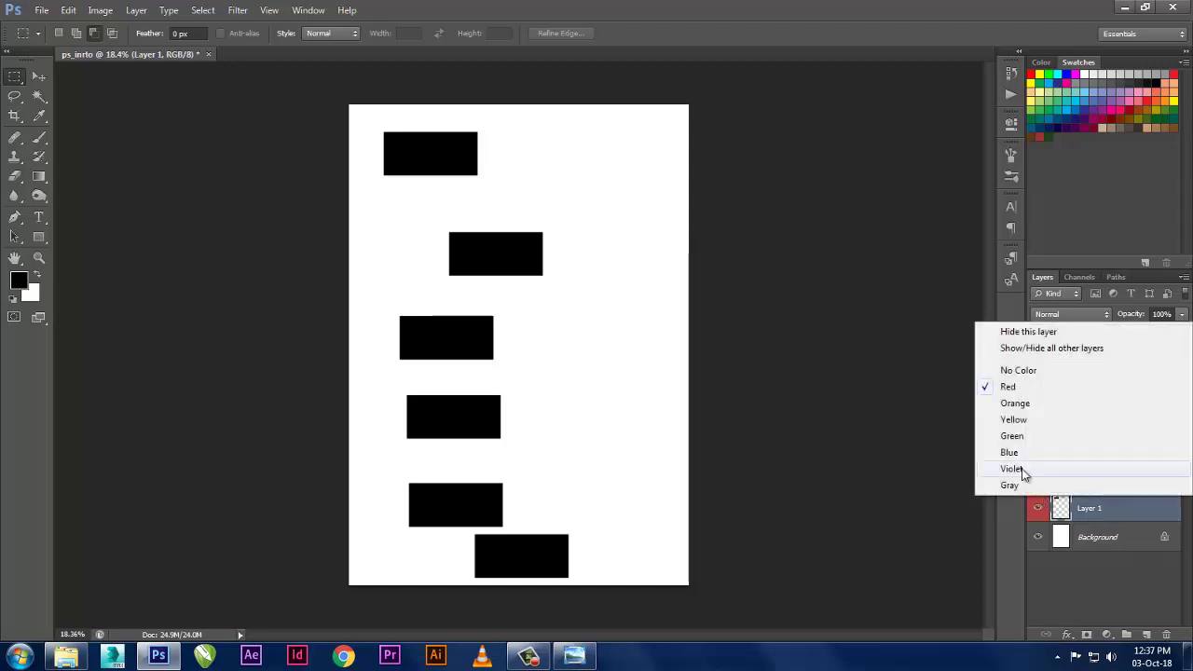
left_click(1015, 435)
right_click(1036, 508)
left_click(1029, 478)
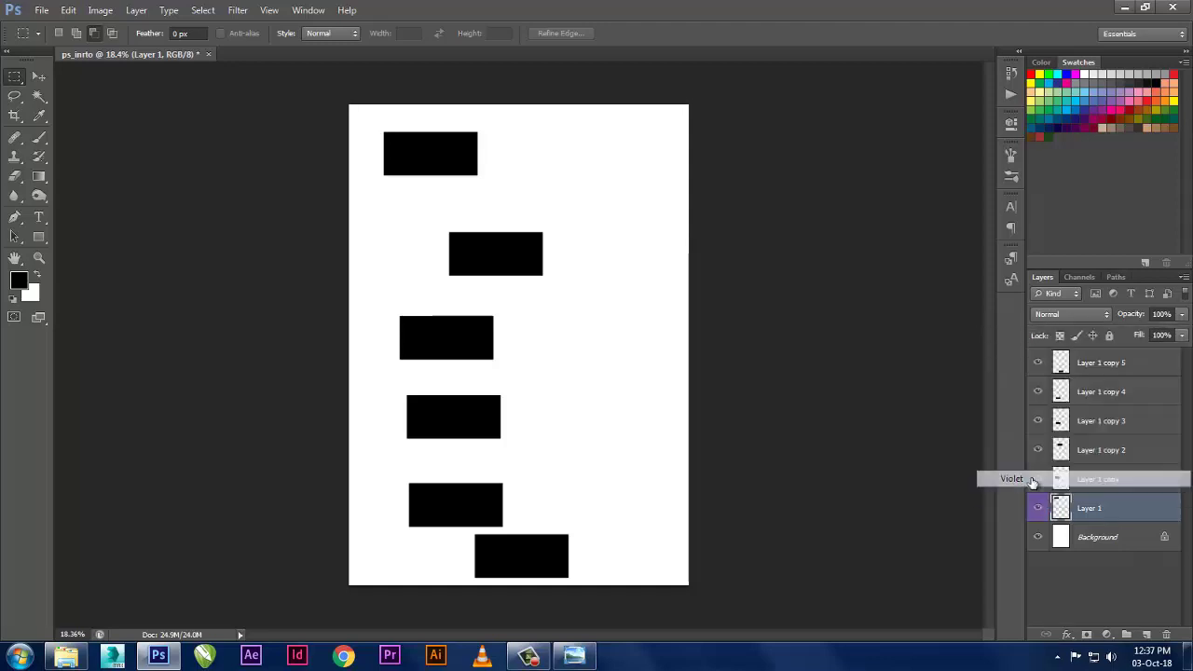
right_click(1042, 507)
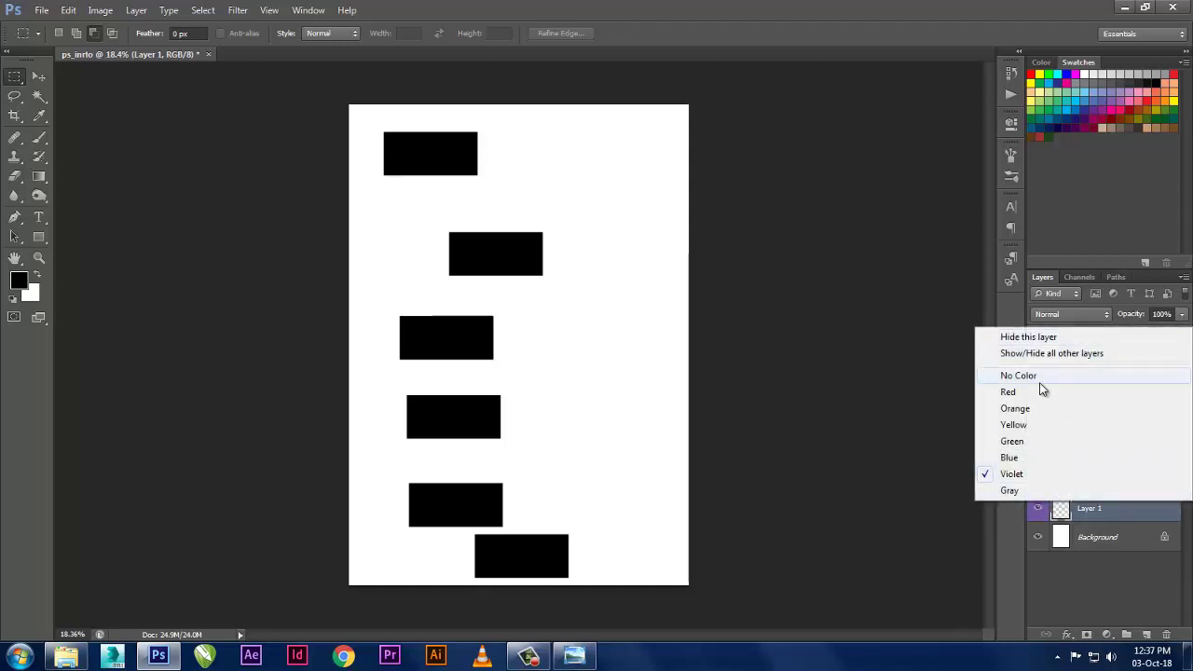
left_click(1017, 375)
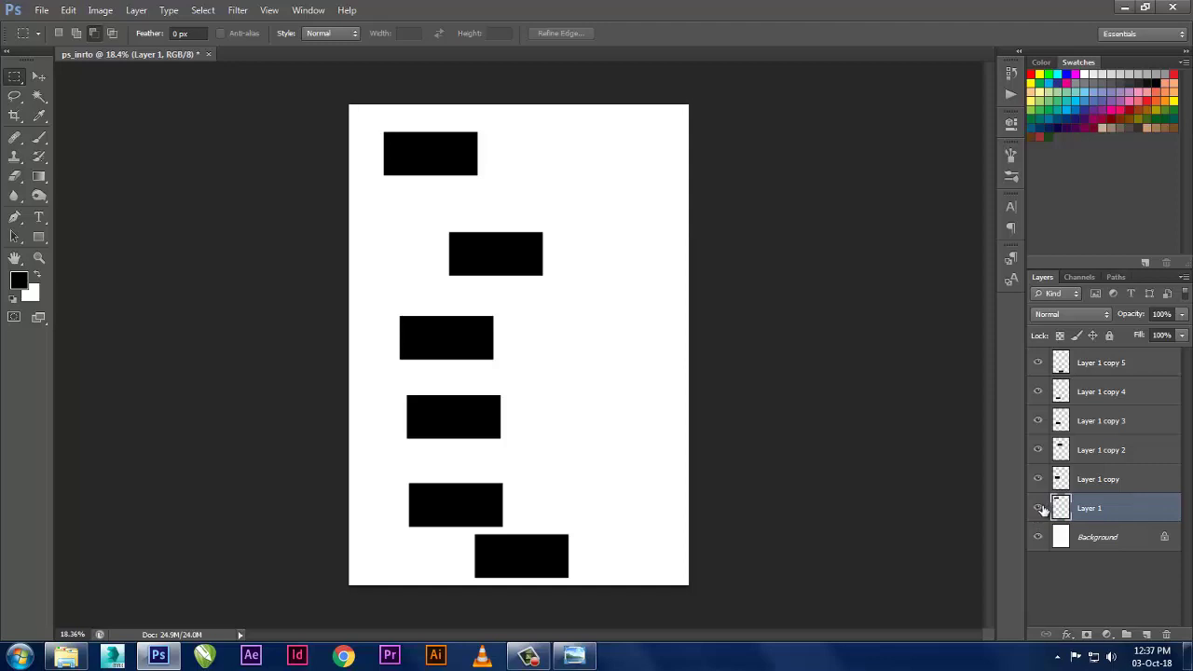
- Tag Layer 1 with the Red label again and deselect it
right_click(1038, 510)
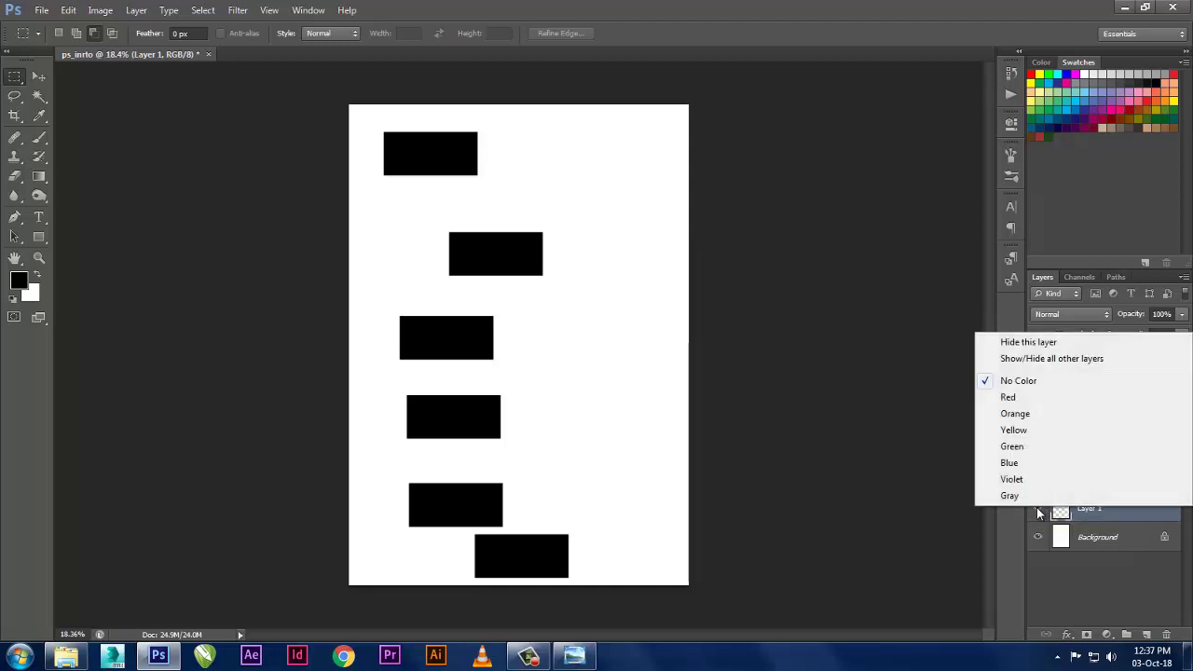
left_click(1047, 402)
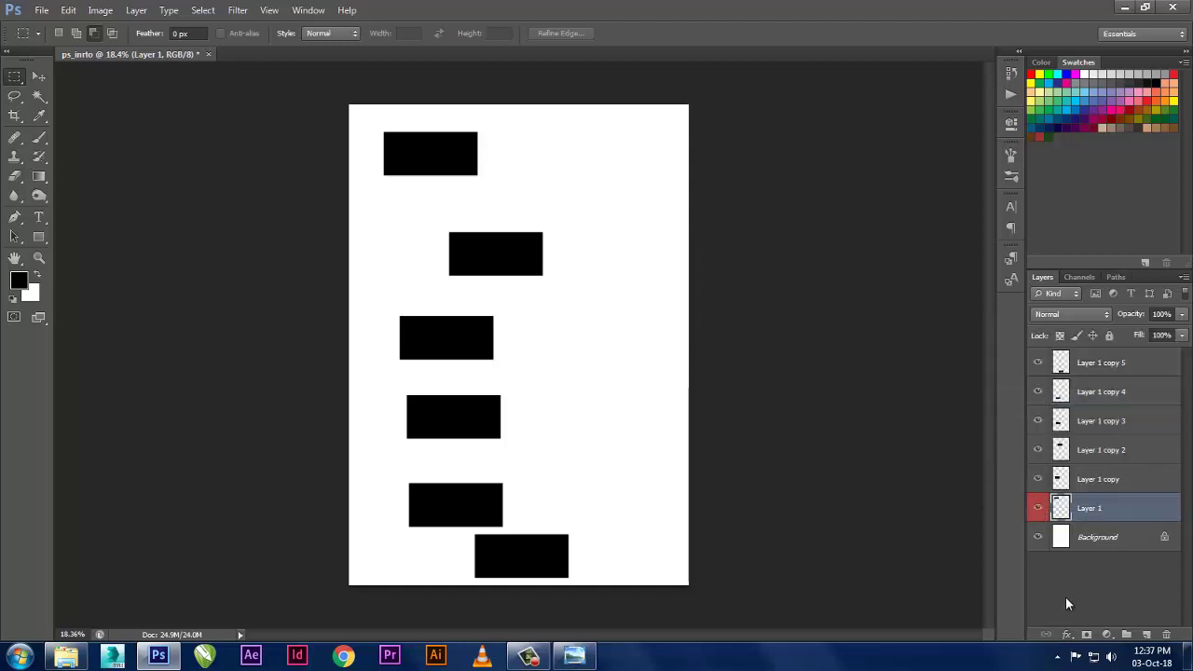
left_click(1065, 596)
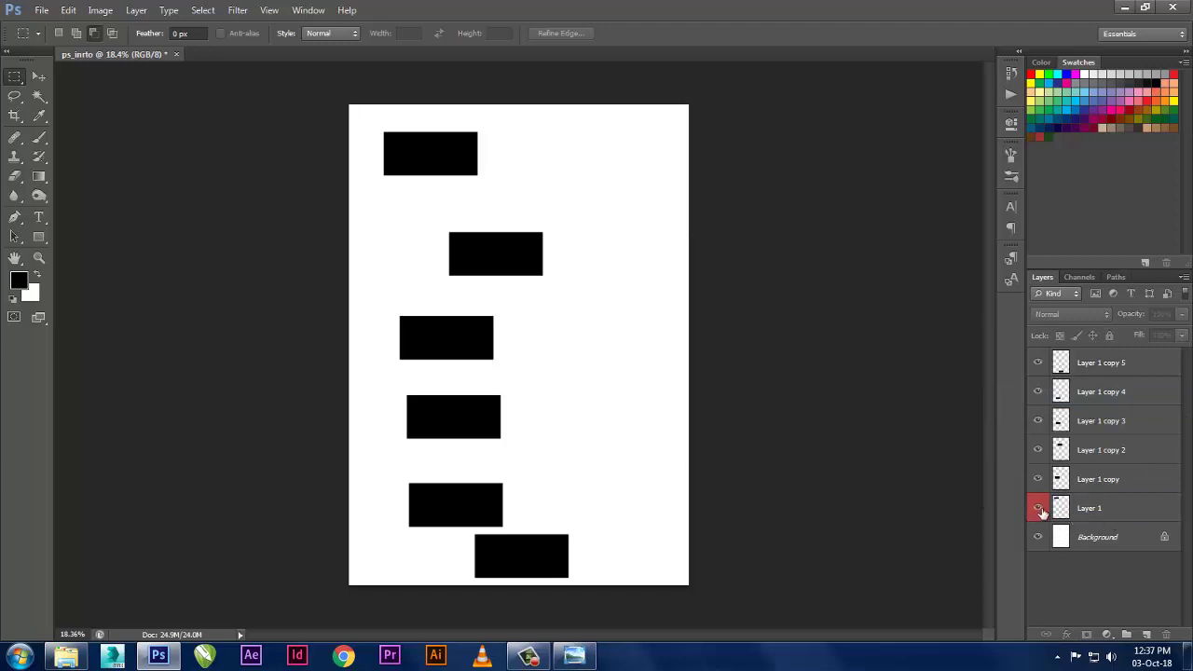
- Toggle Layer 1's visibility repeatedly, leaving its top-left bar visible
left_click(1039, 508)
left_click(1040, 508)
left_click(1041, 509)
left_click(1040, 509)
left_click(1041, 510)
left_click(1041, 510)
left_click(1037, 508)
left_click(1038, 508)
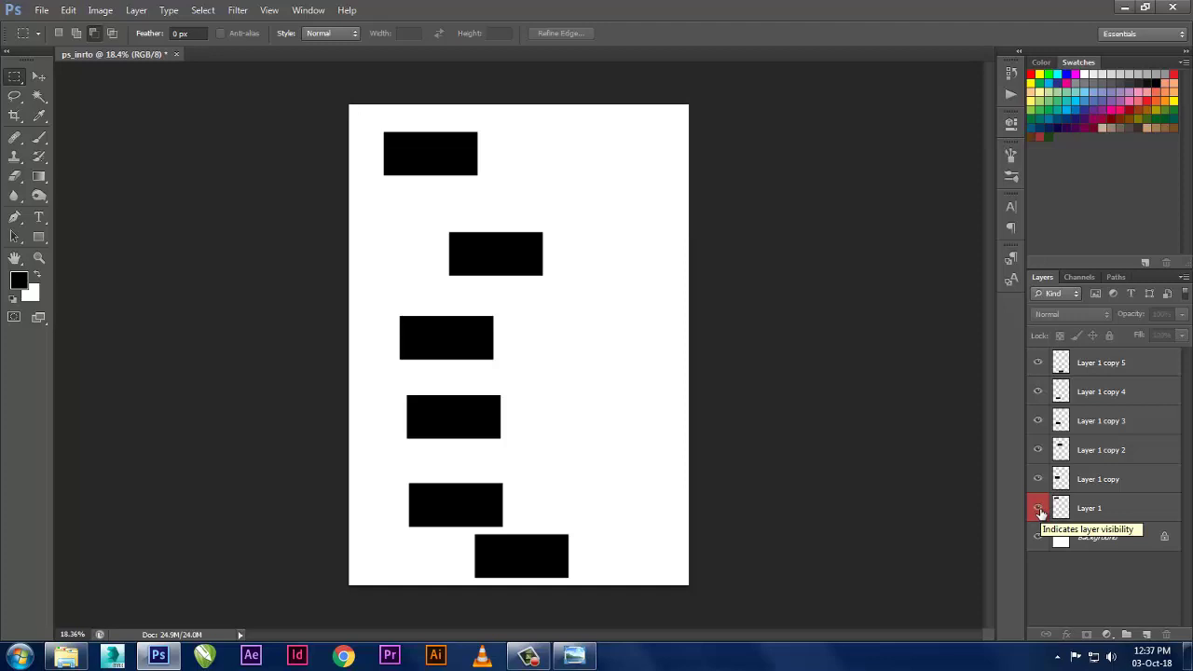
- Remove Layer 1's red label and bring up its layer options menu
right_click(1038, 511)
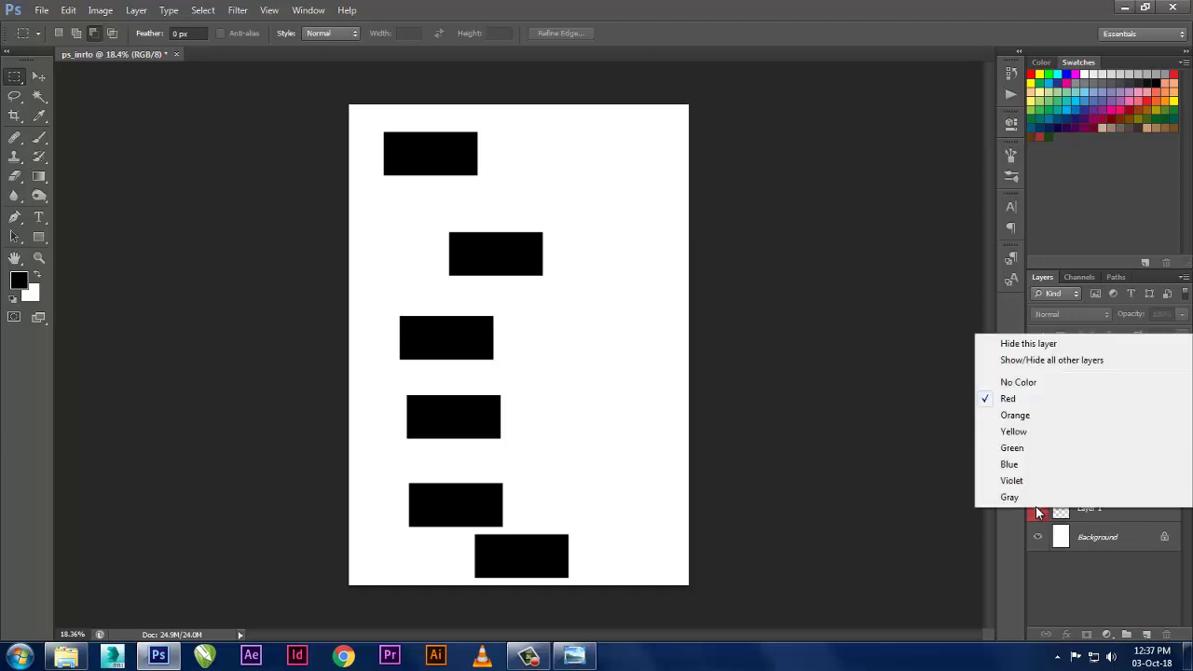
left_click(1043, 383)
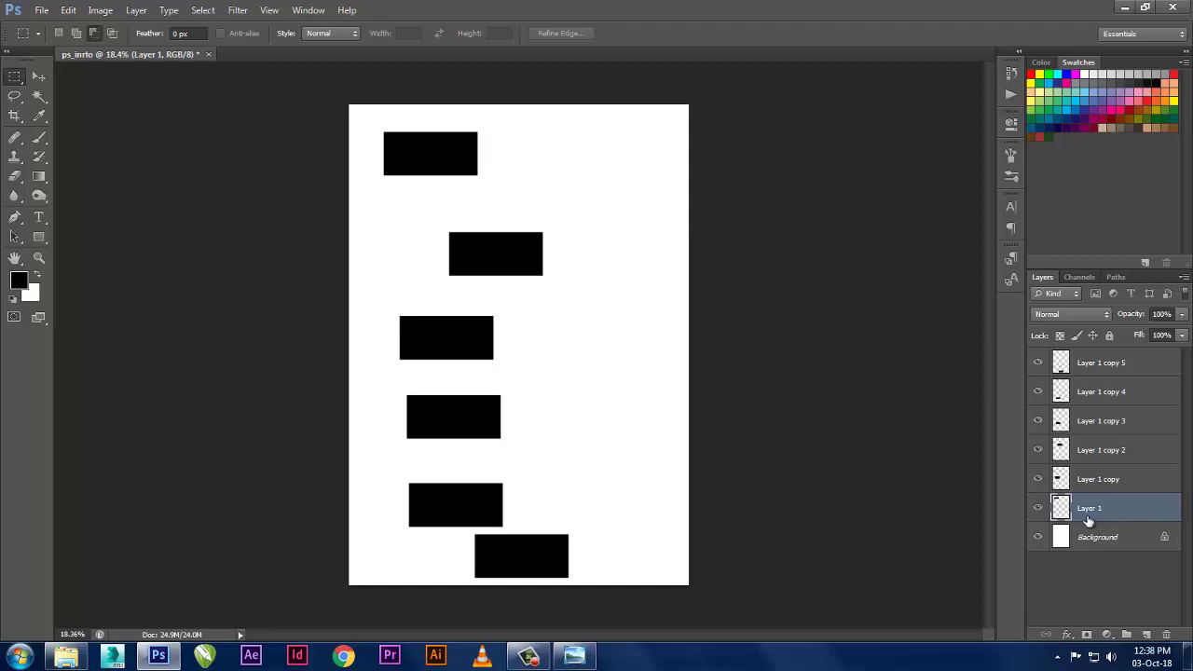
right_click(1036, 507)
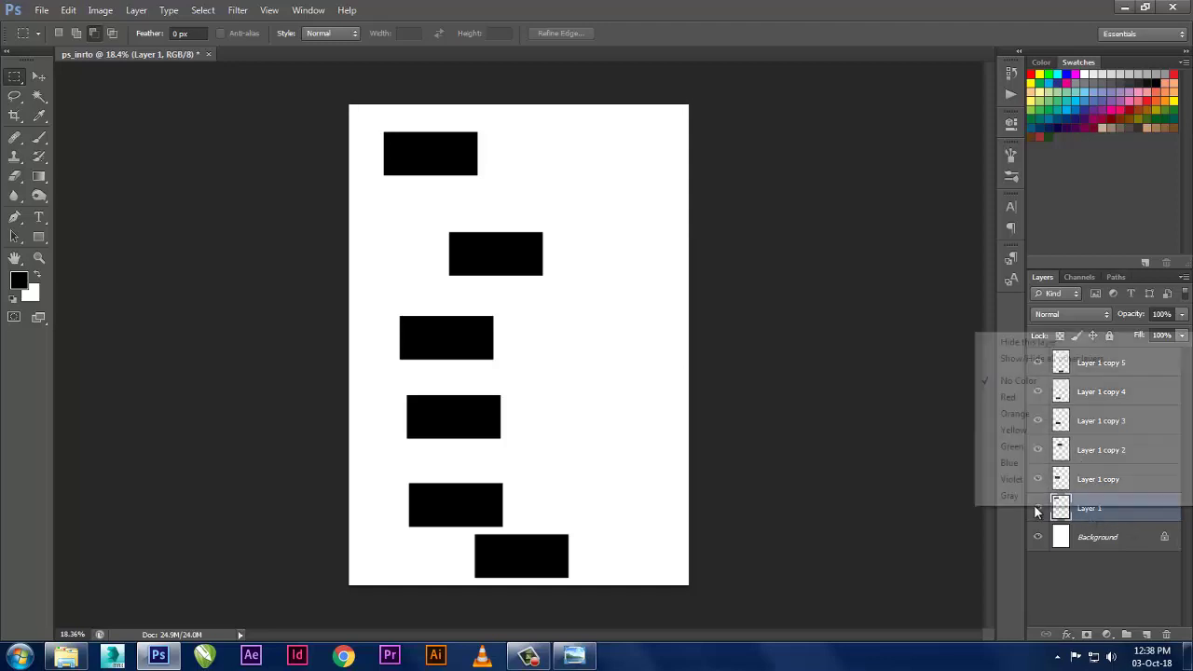
key("Escape")
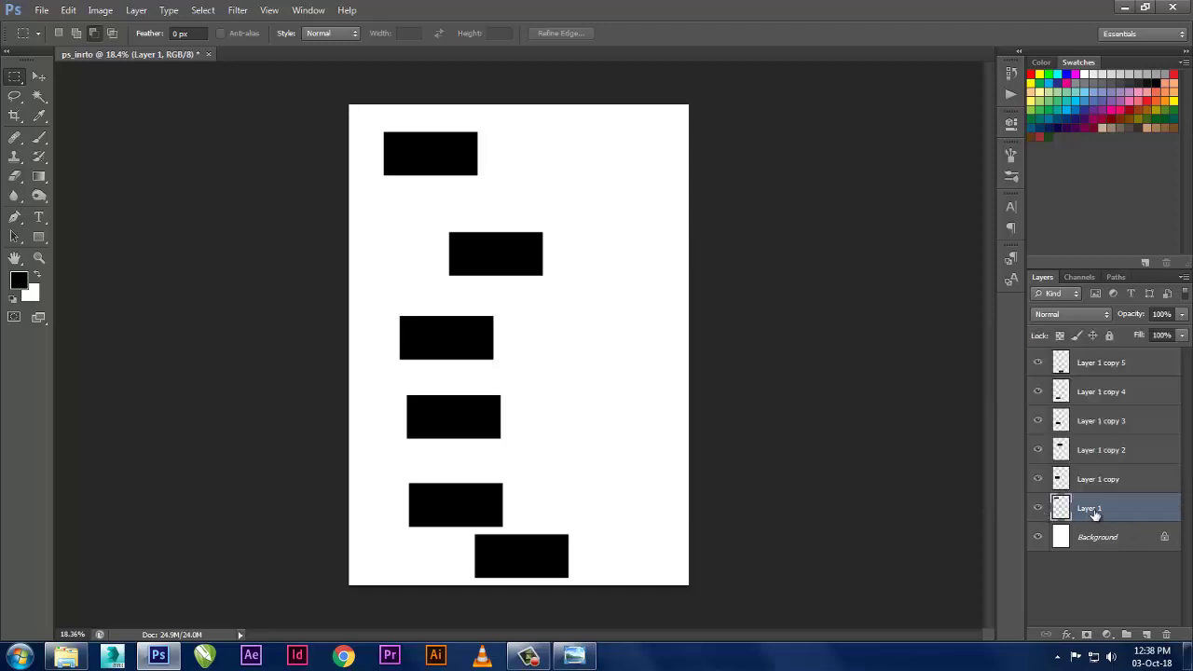
right_click(1092, 508)
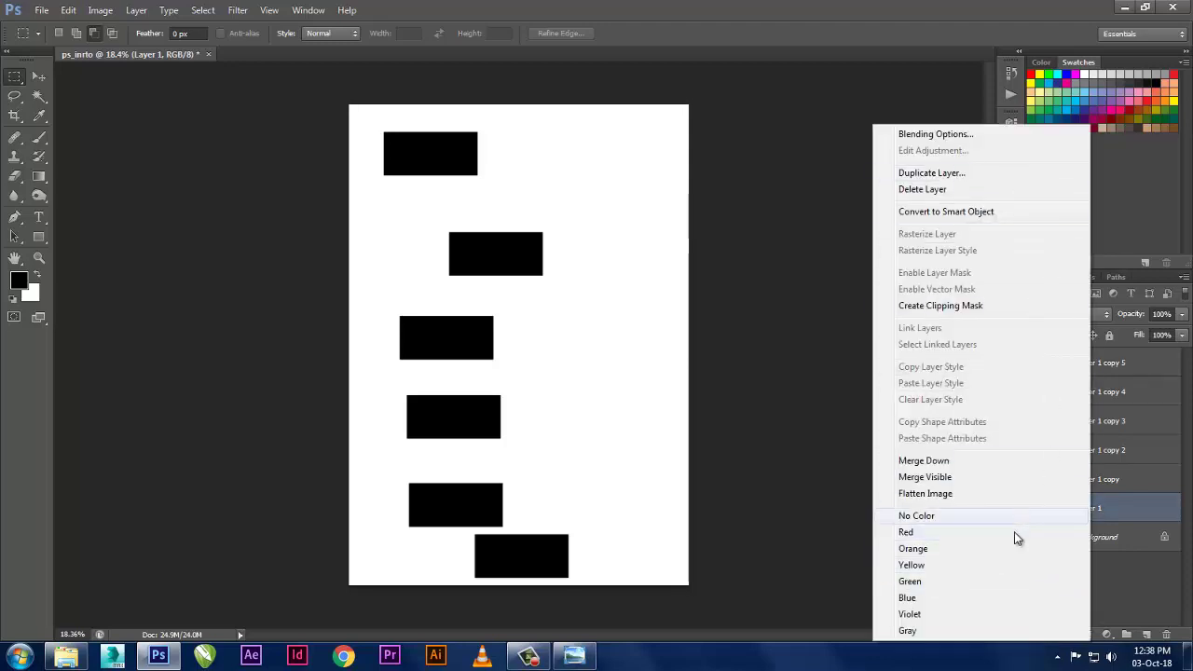
- Try an Orange label on Layer 1, then remove it
left_click(988, 550)
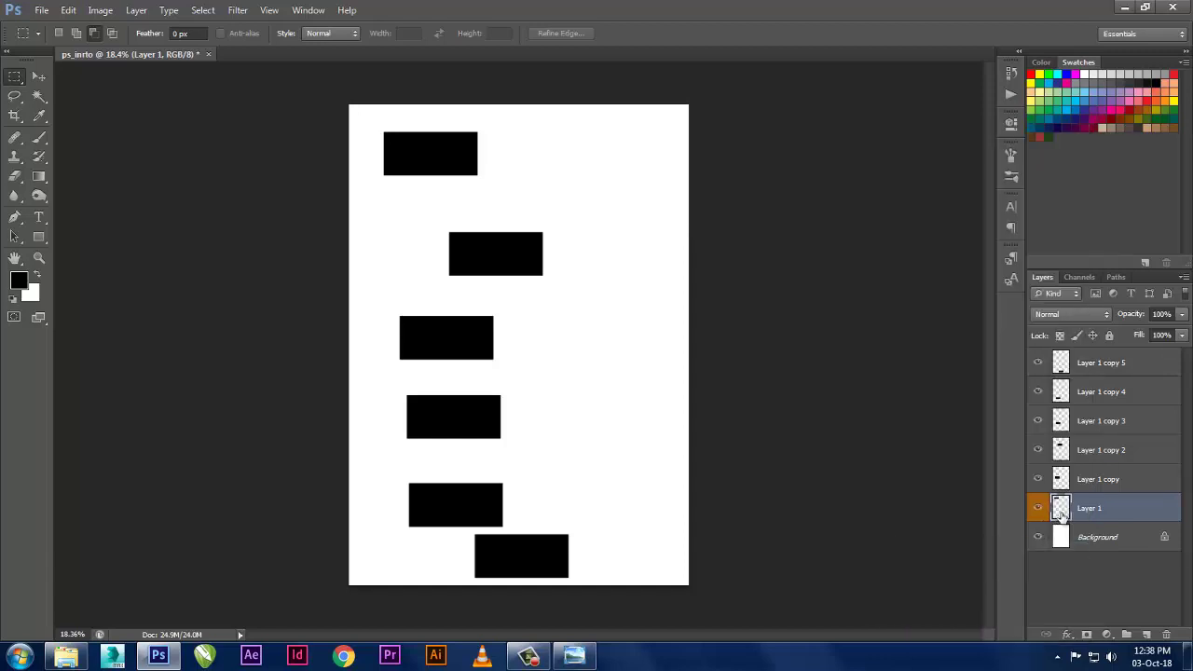
right_click(1060, 510)
left_click(971, 515)
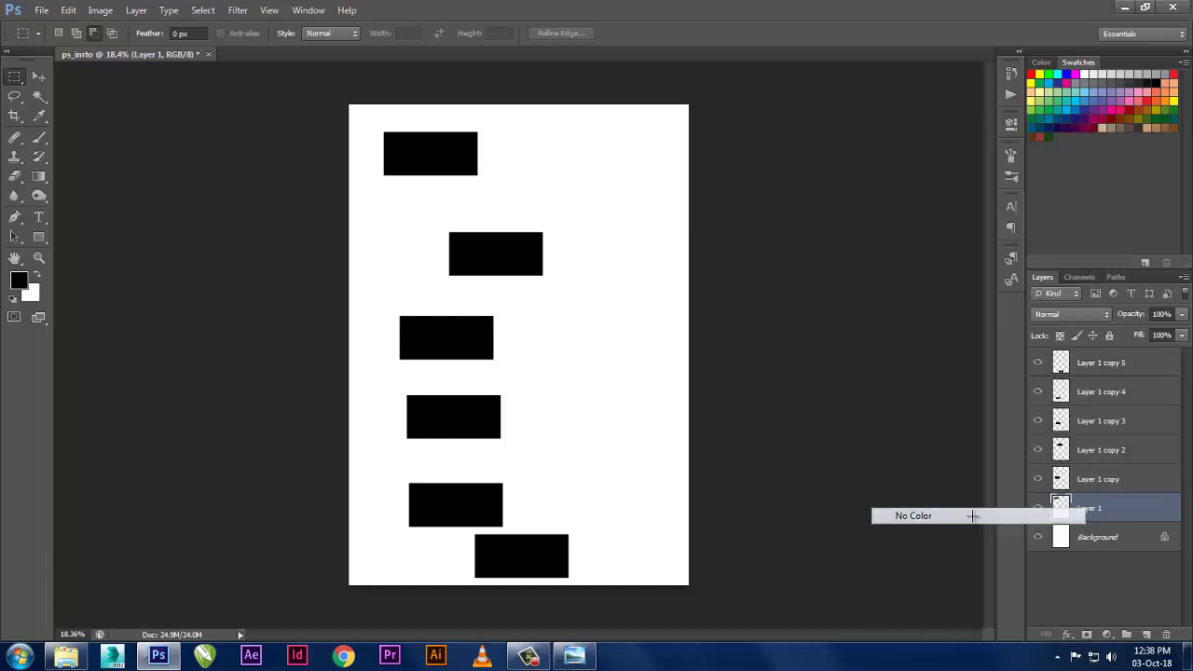
- Duplicate Layer 1 as Layer 1 copy 6, drag copies around, then undo the moves
right_click(1093, 511)
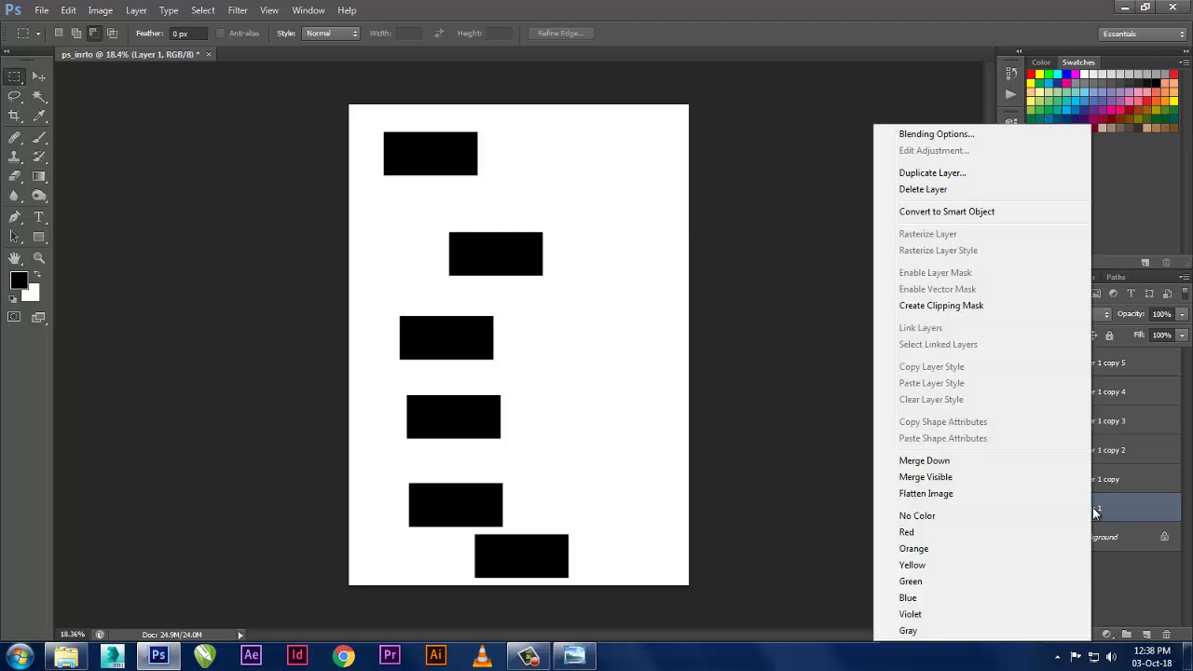
left_click(969, 173)
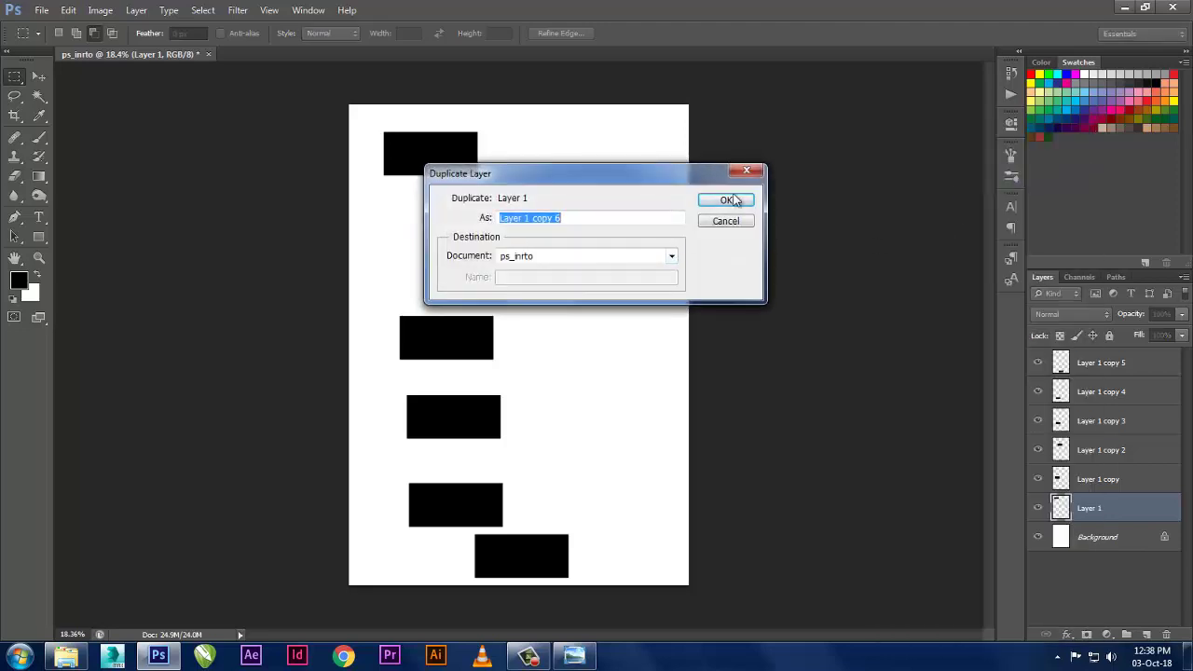
left_click(731, 201)
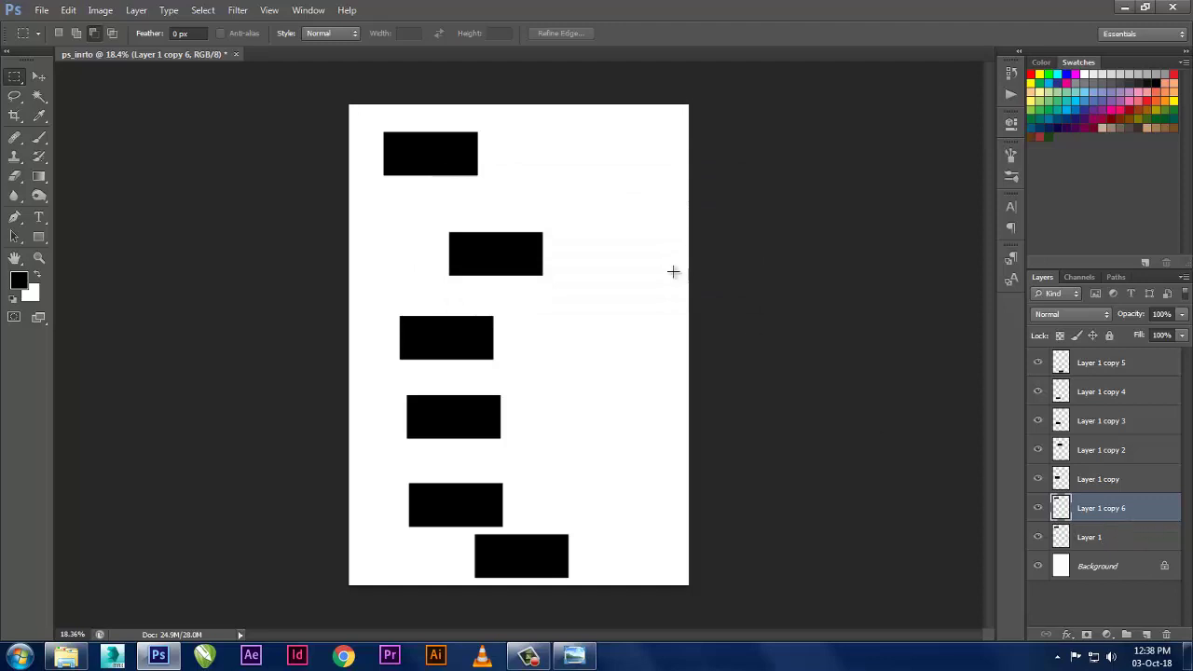
left_click_drag(522, 165, 631, 174)
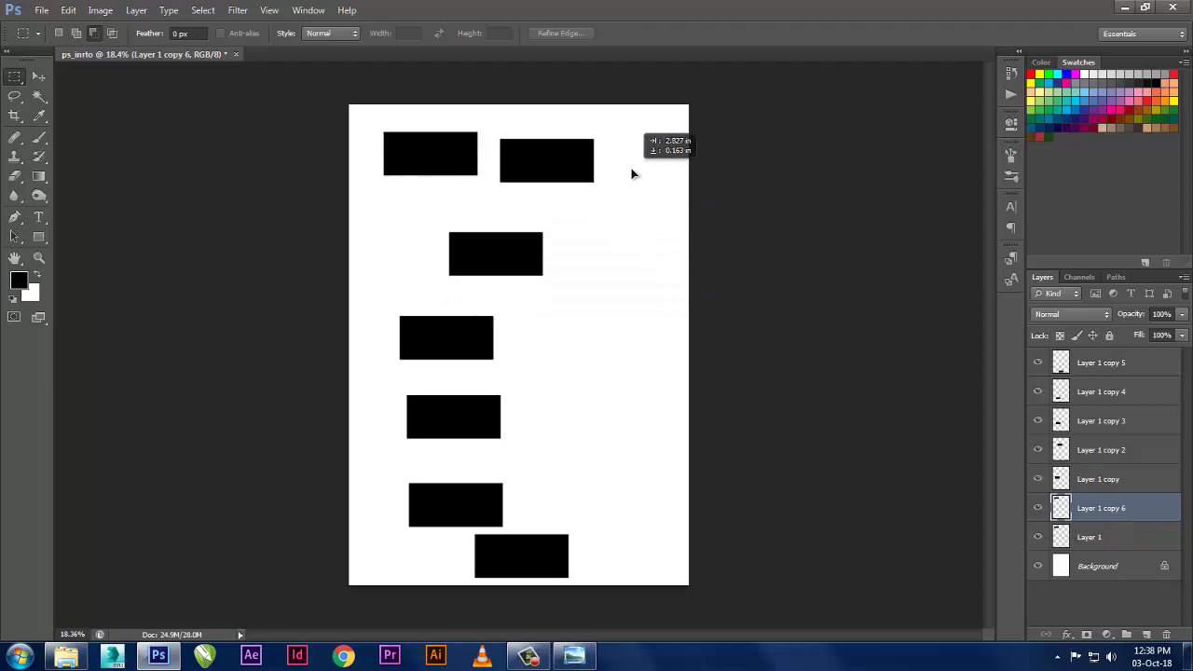
left_click_drag(574, 185, 631, 305)
key("ctrl+alt+z")
key("ctrl+alt+z")
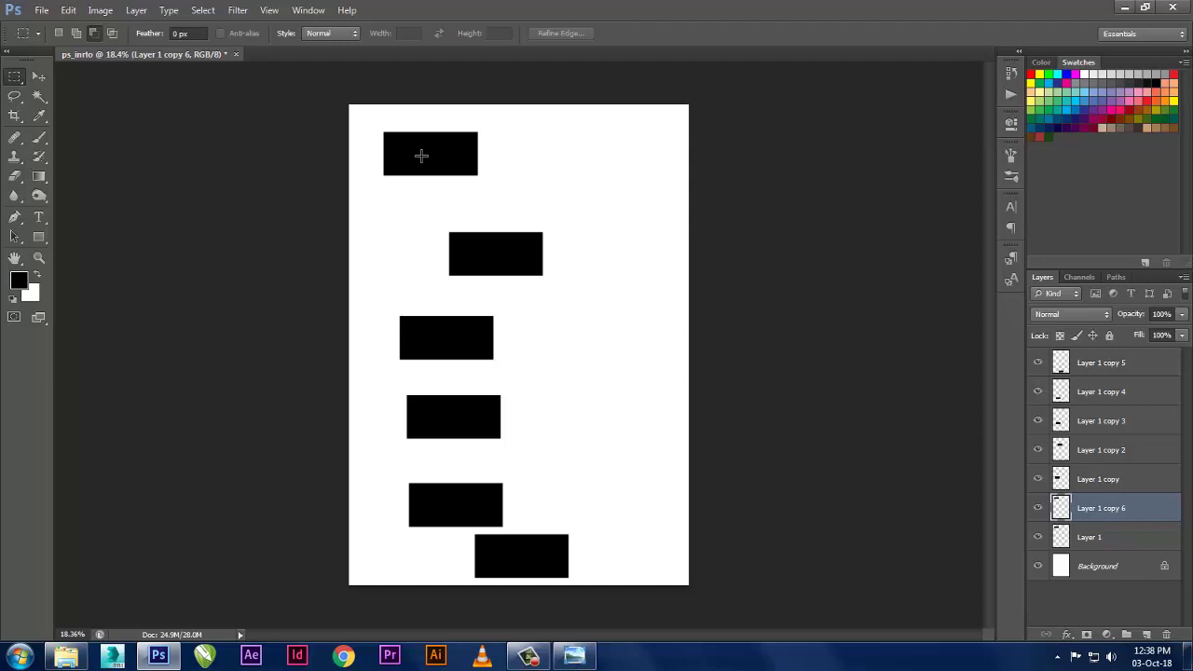
- Delete Layer 1 copy 6, then undo the accidental deletion of Layer 1
right_click(1075, 508)
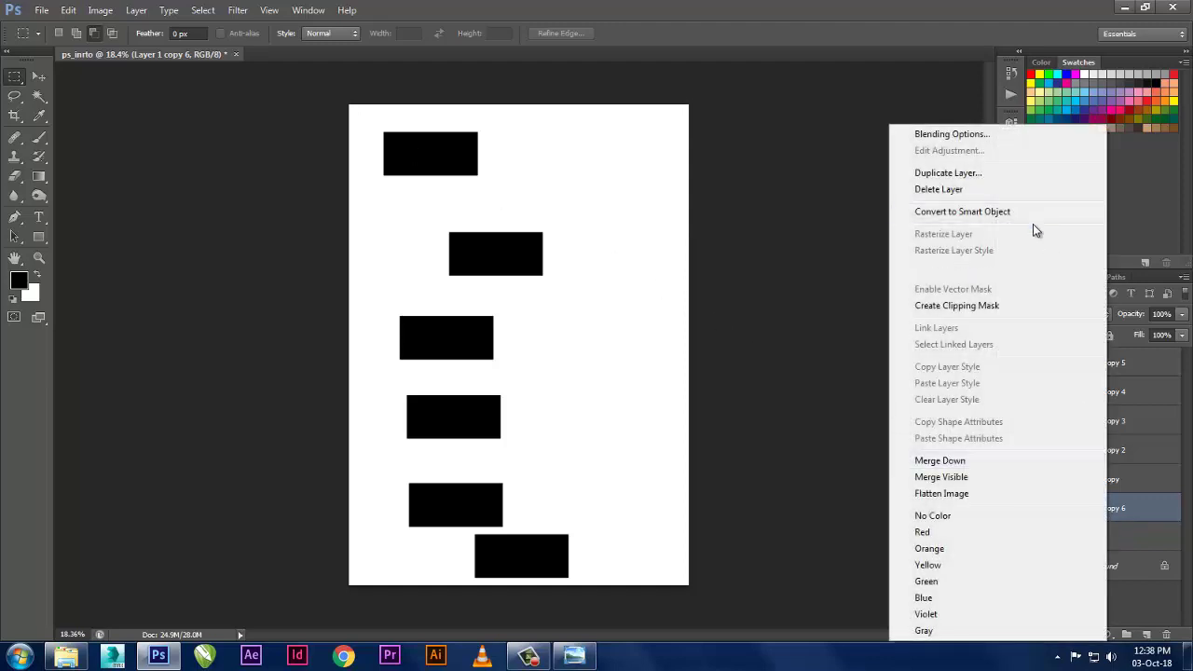
left_click(1014, 190)
left_click(568, 247)
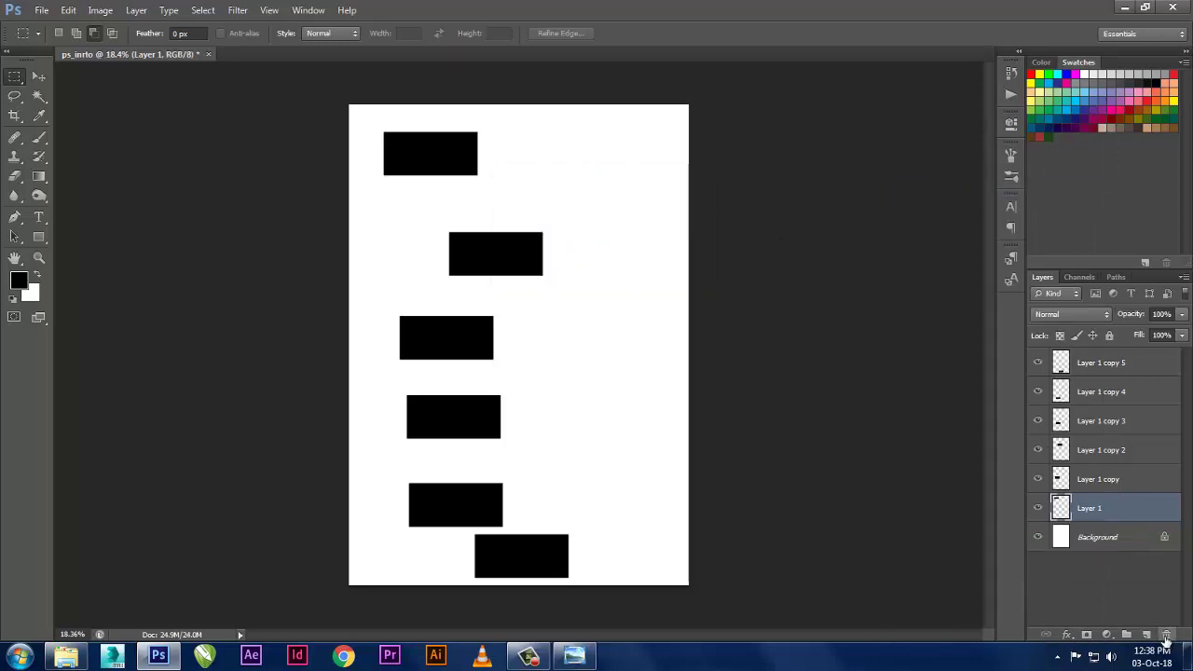
left_click(571, 247)
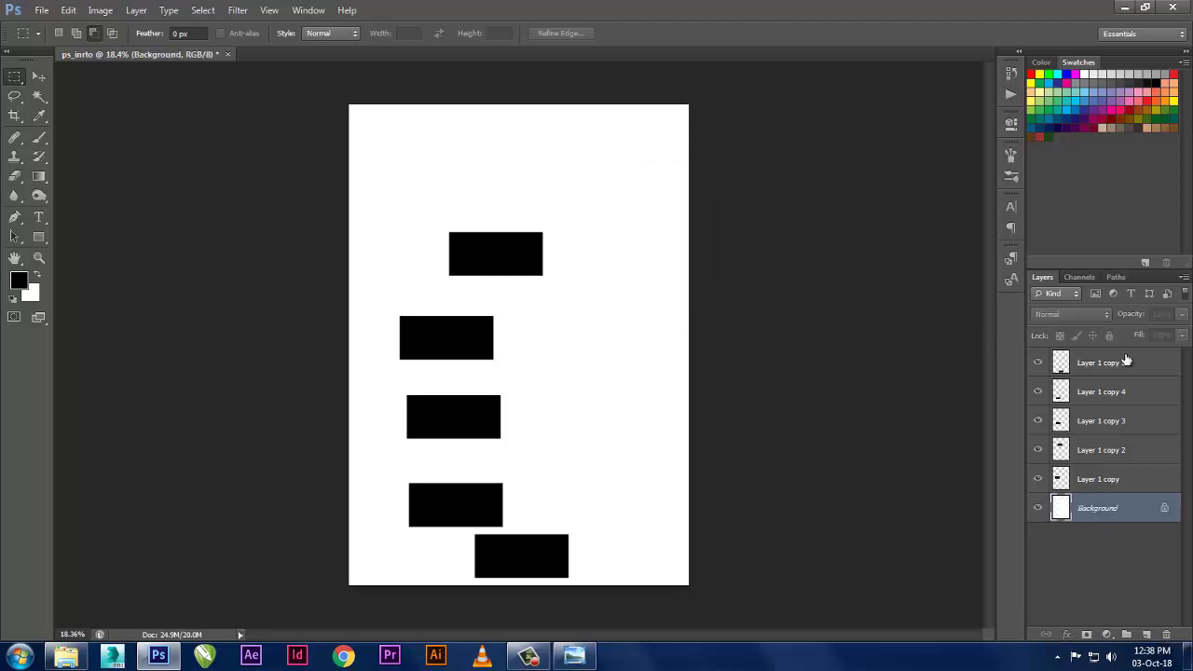
key("ctrl+z")
- Step the selection up to Layer 1 copy 2 and dismiss its layer options
left_click(1110, 515, "ctrl")
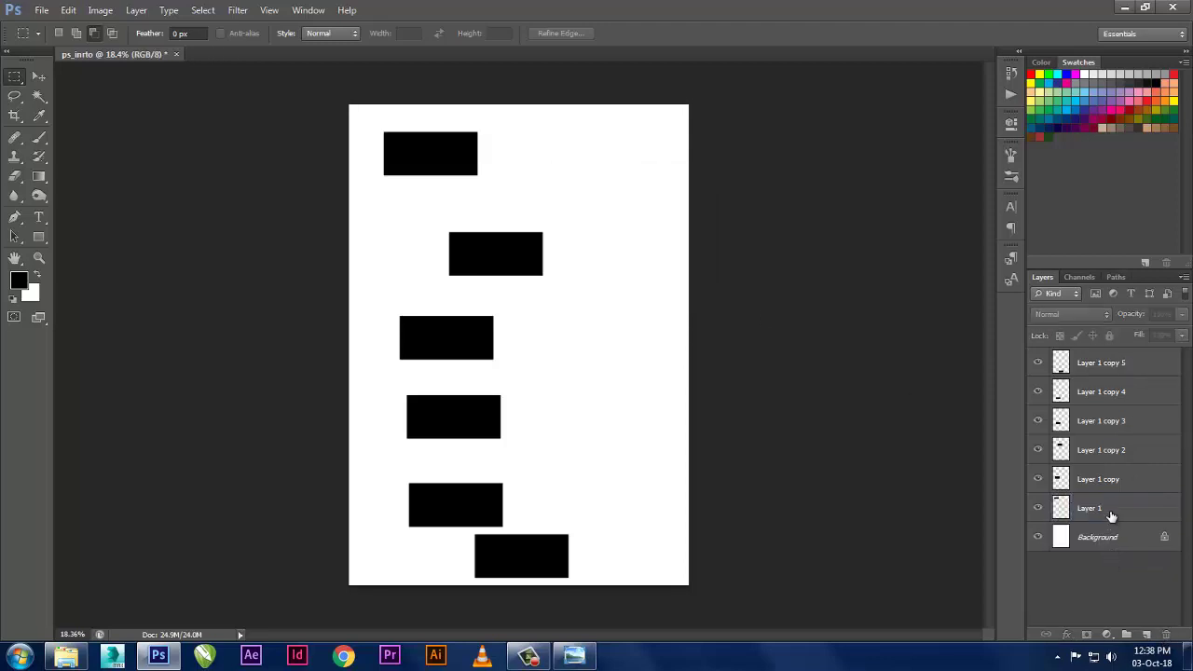
left_click(1110, 510)
left_click(1108, 479)
left_click(1109, 452)
right_click(1110, 456)
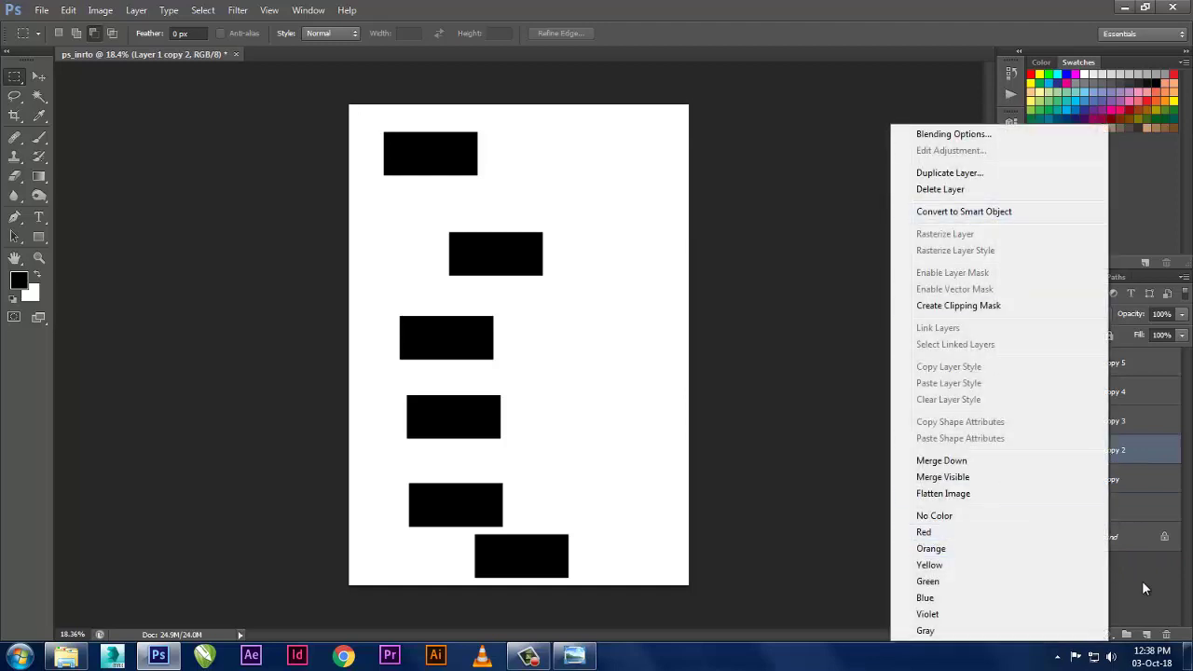
left_click(1144, 588)
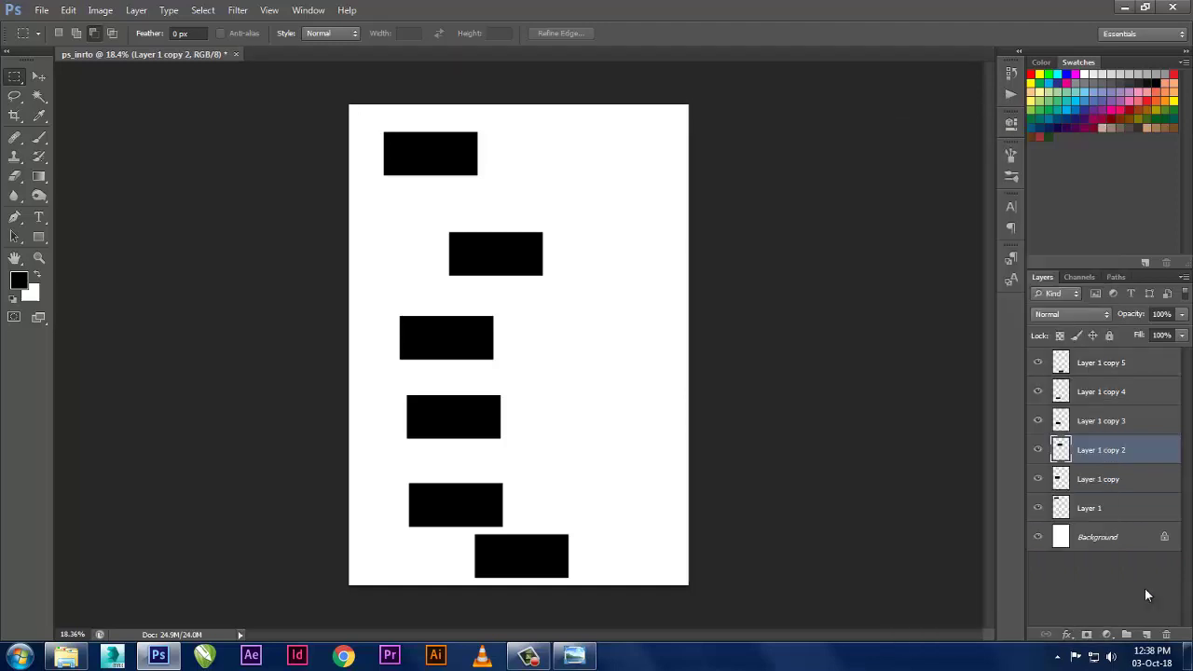
- Label Layer 1 copy 2 Red, then set it back to No Color
right_click(1060, 448)
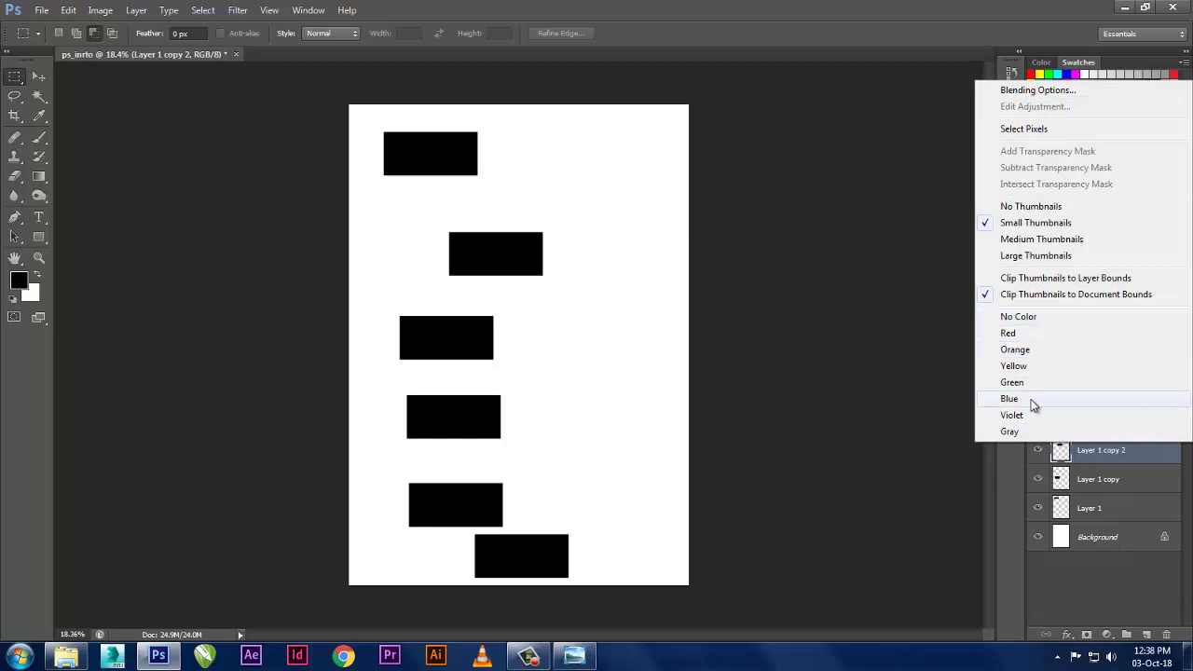
left_click(1030, 328)
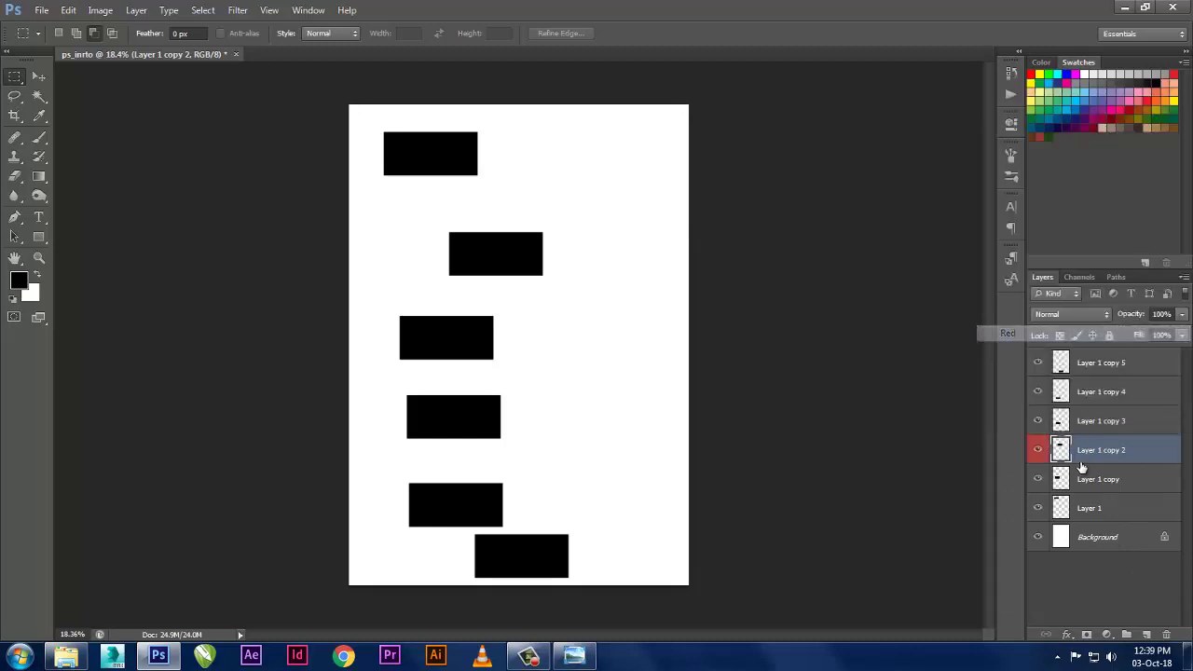
right_click(1040, 451)
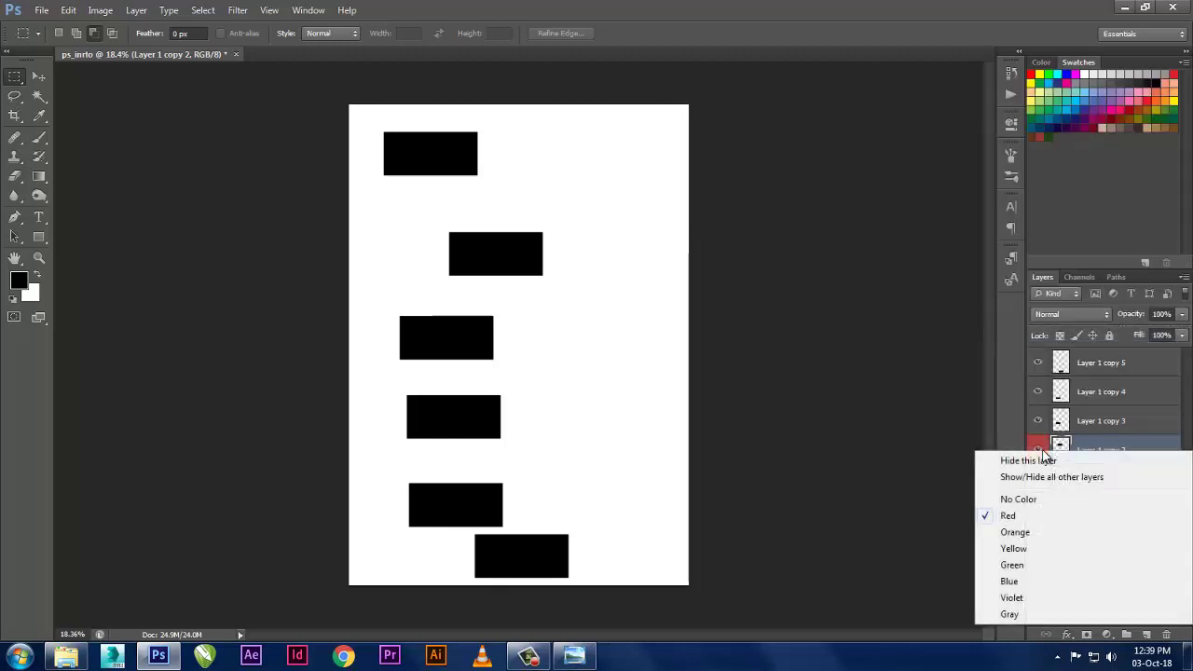
left_click(1040, 500)
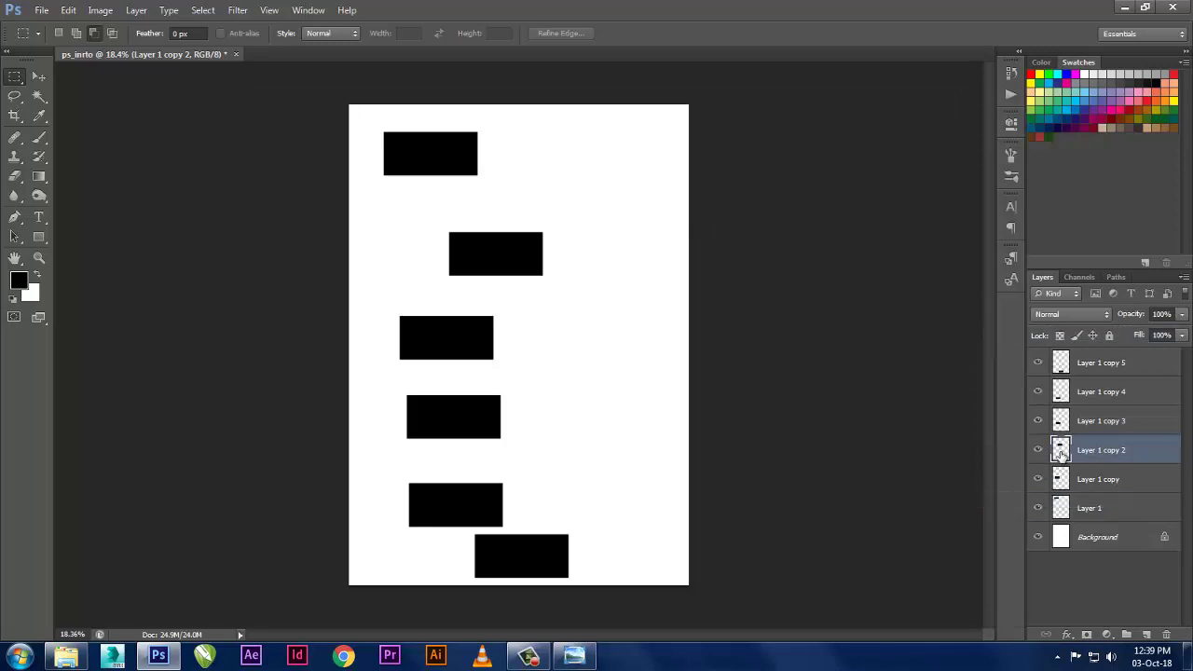
- Switch the Layers panel to No Thumbnails, then to Large Thumbnails
right_click(1053, 457)
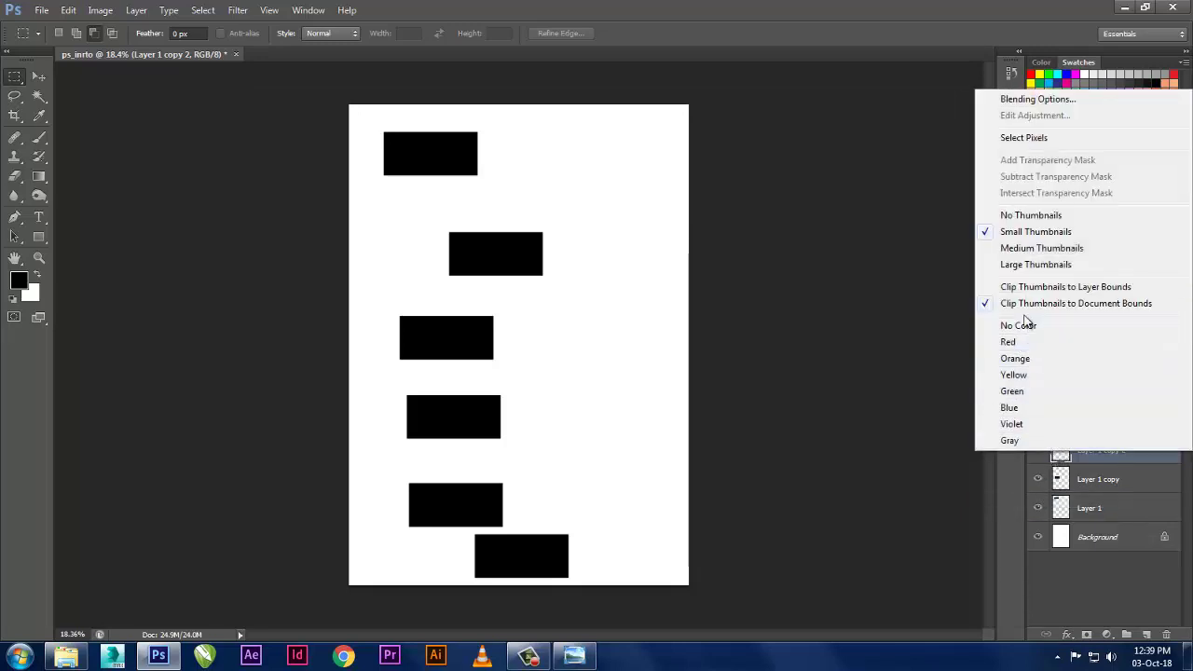
left_click(1030, 215)
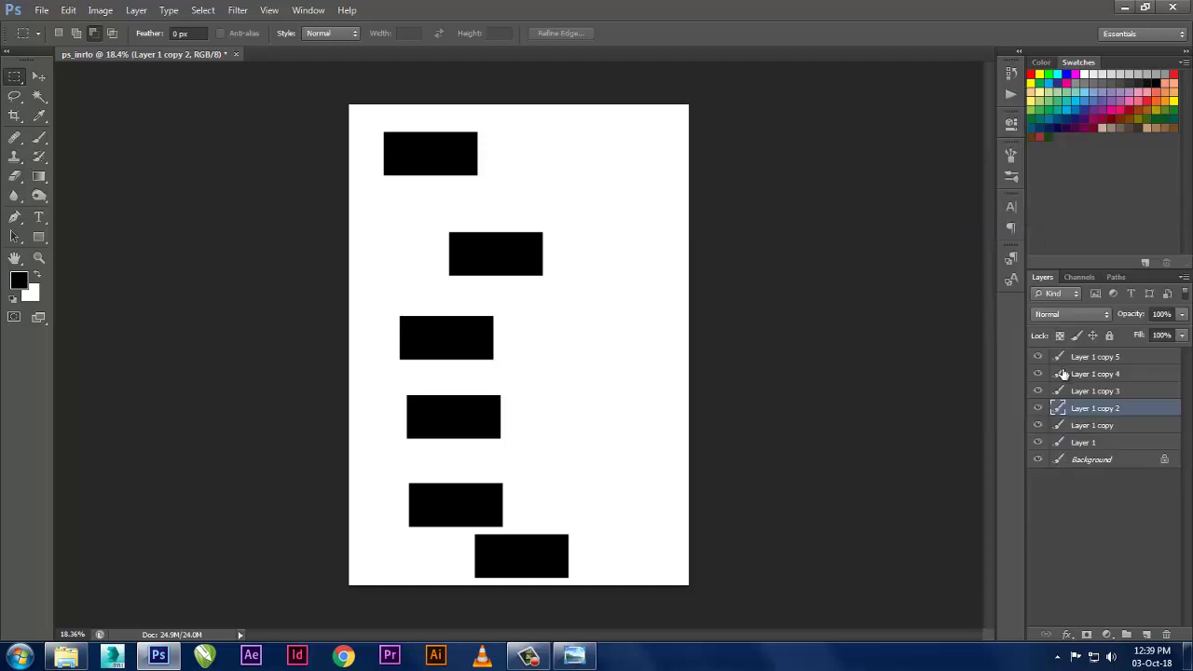
right_click(1059, 408)
left_click(1034, 218)
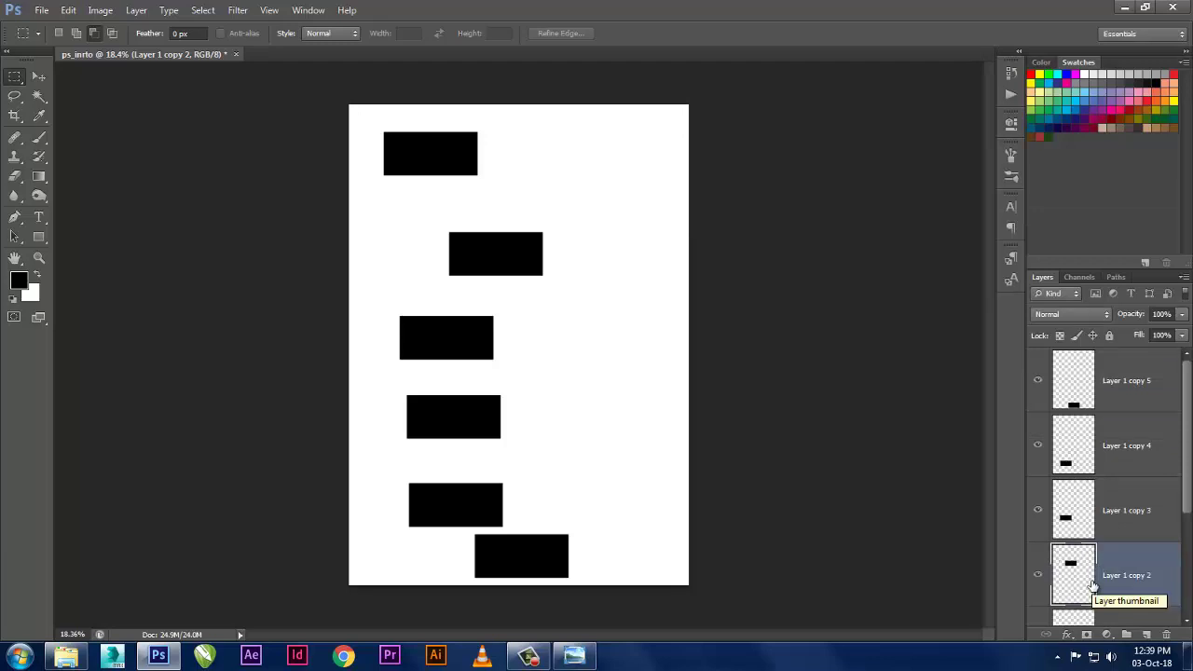
left_click(1187, 657)
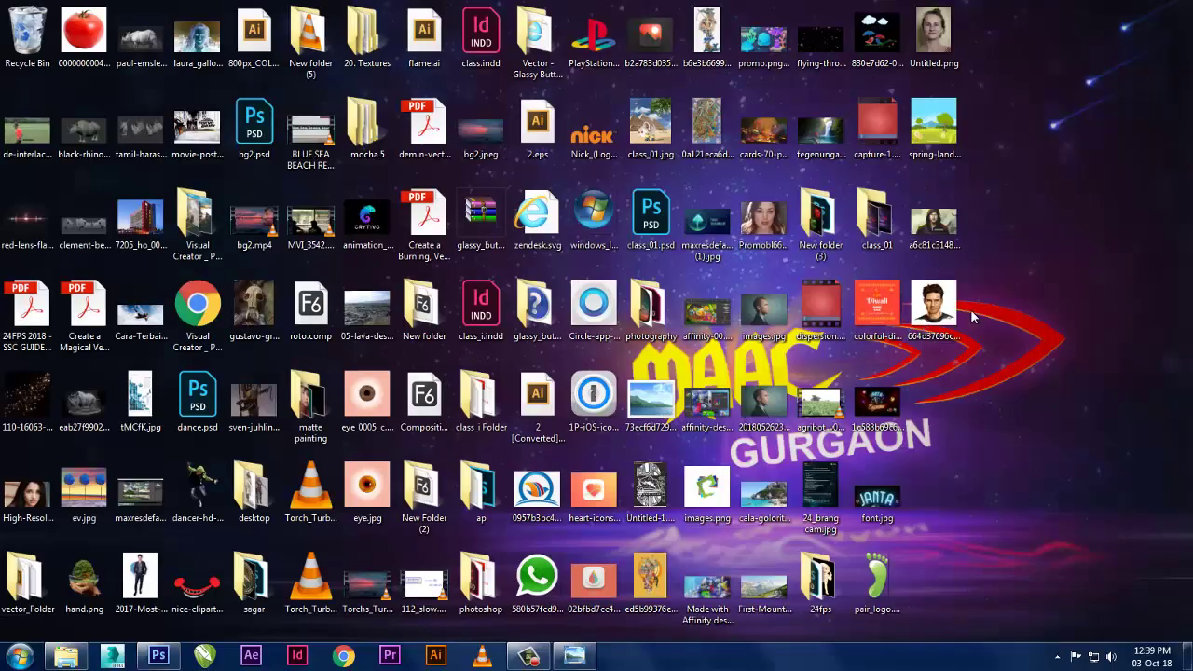
left_click(758, 230)
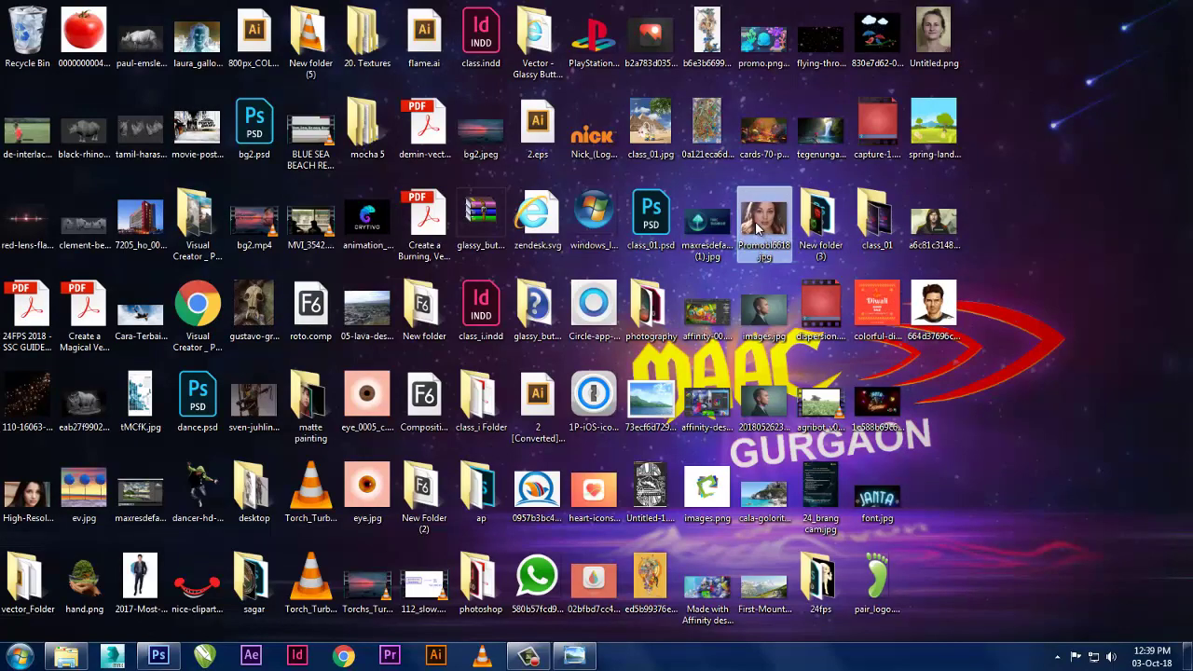
double_click(757, 228)
left_click(1166, 7)
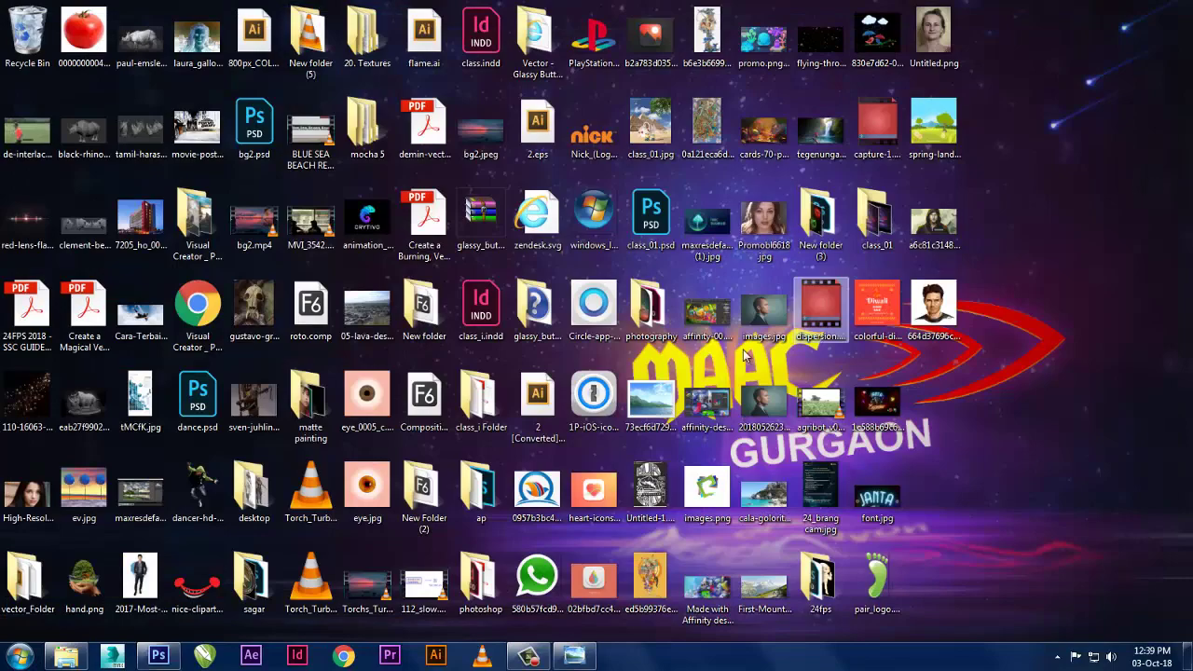
- Bring Photoshop forward and try Medium, Small, then No layer thumbnails
left_click(160, 656)
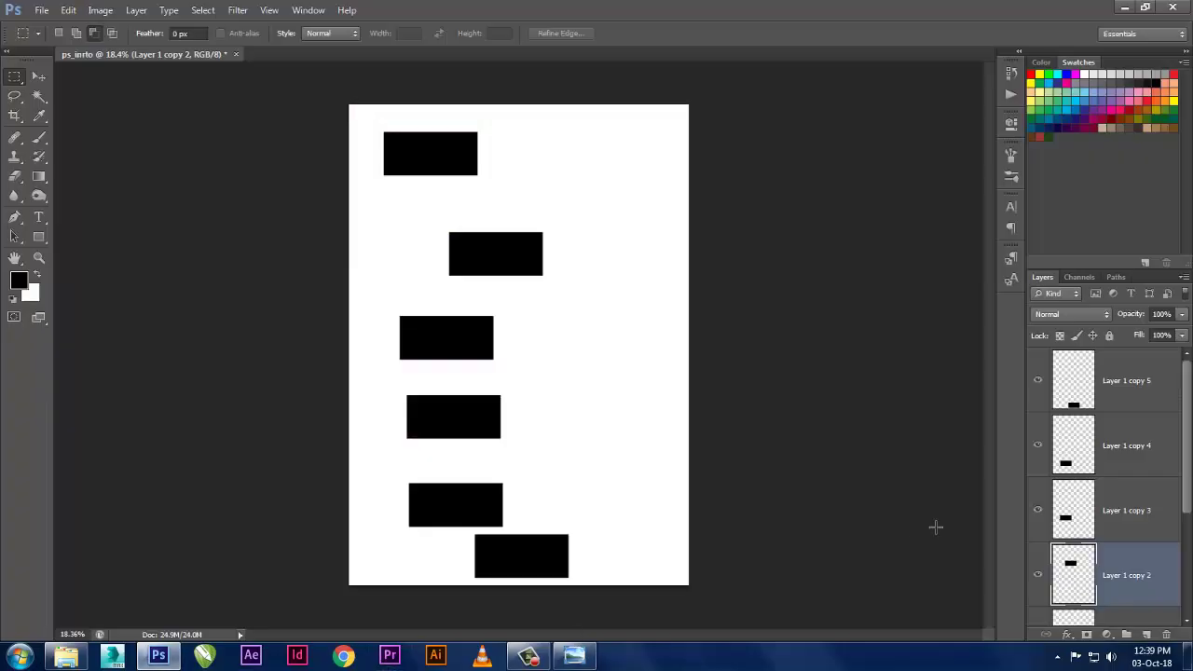
right_click(1072, 573)
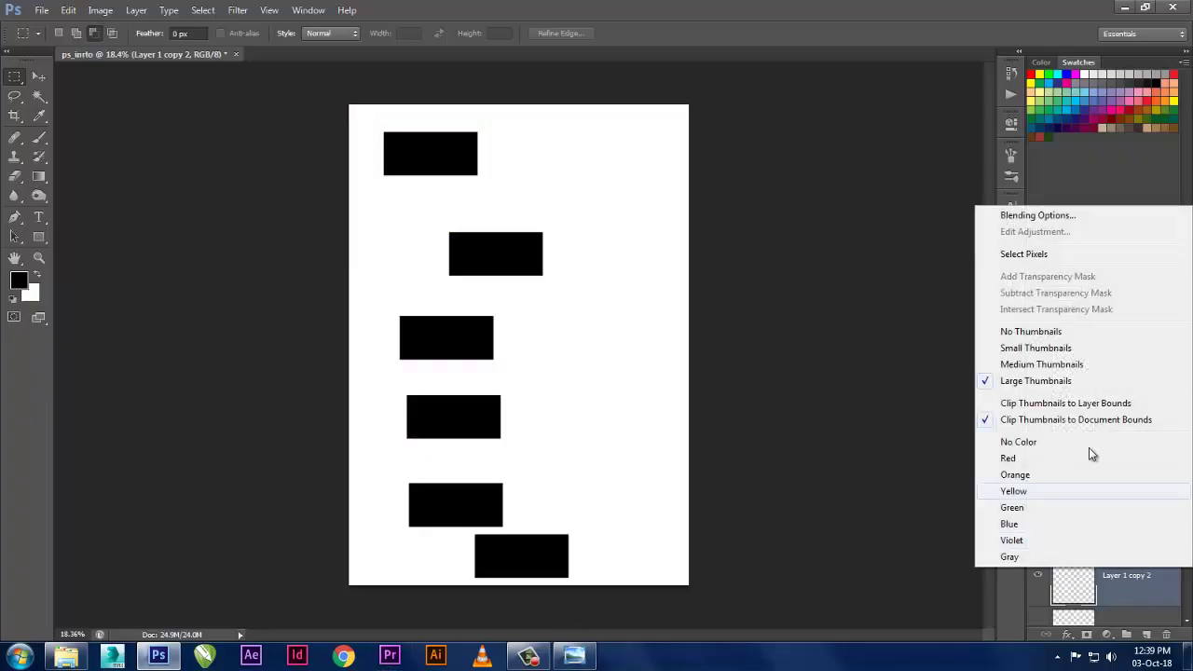
left_click(1086, 366)
right_click(1063, 508)
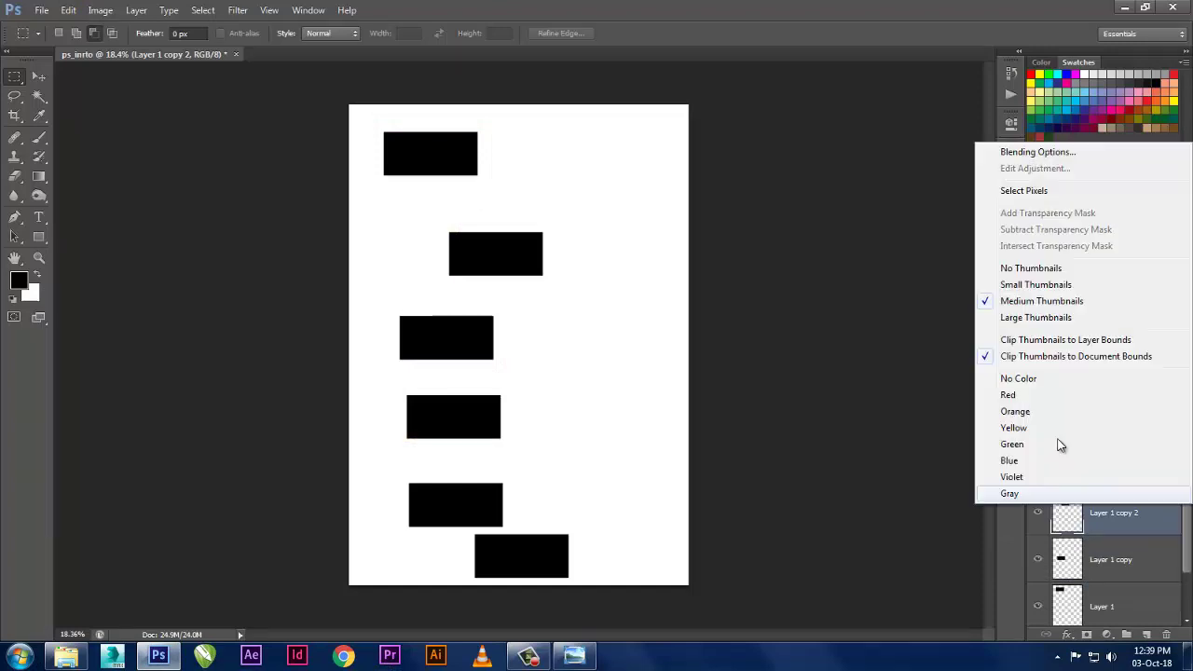
left_click(1075, 287)
right_click(1064, 457)
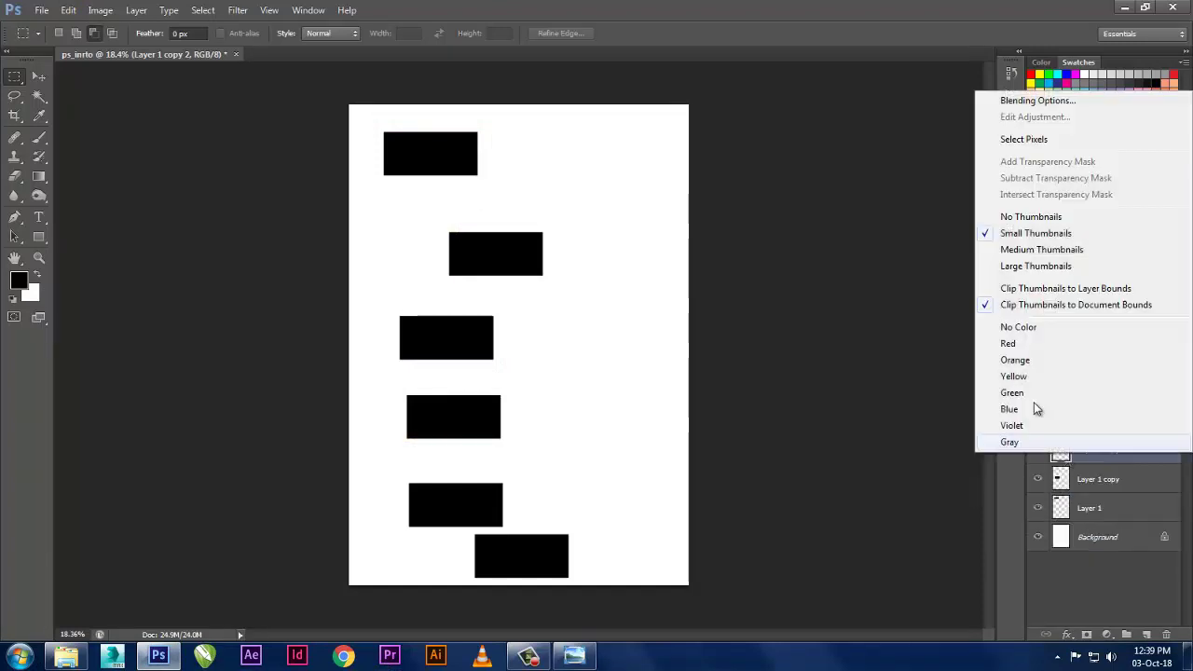
left_click(1052, 216)
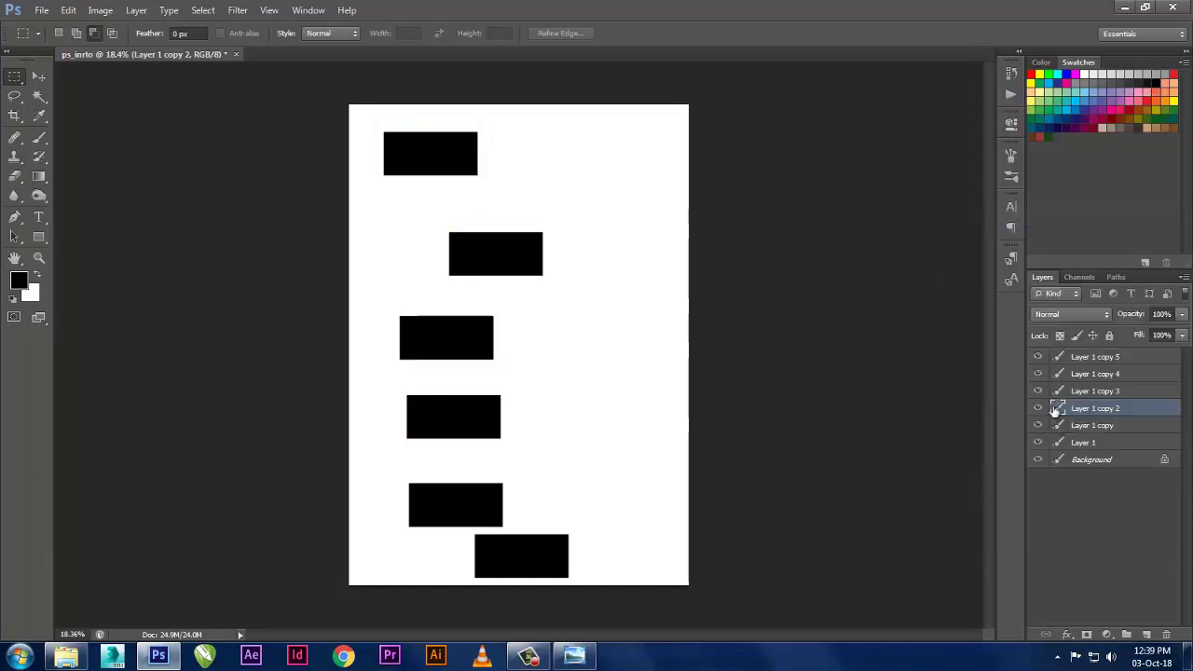
- Try Small and Large thumbnails, settle on Small, and clear the layer selection
right_click(1056, 412)
left_click(1042, 190)
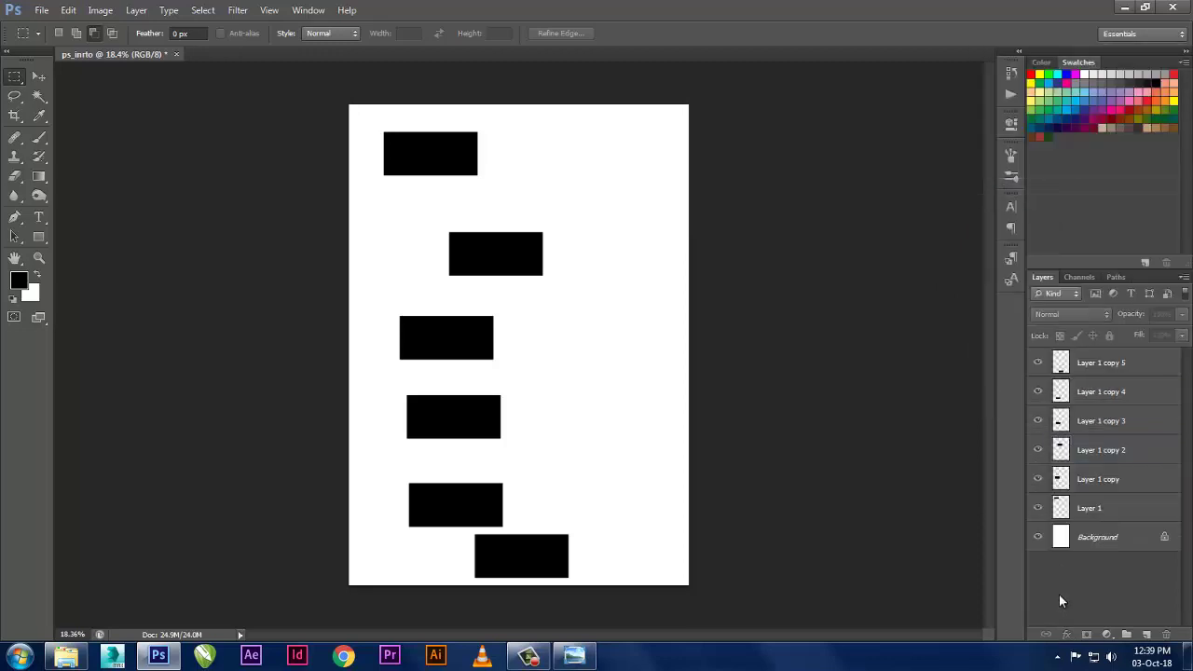
right_click(1061, 450)
left_click(1035, 256)
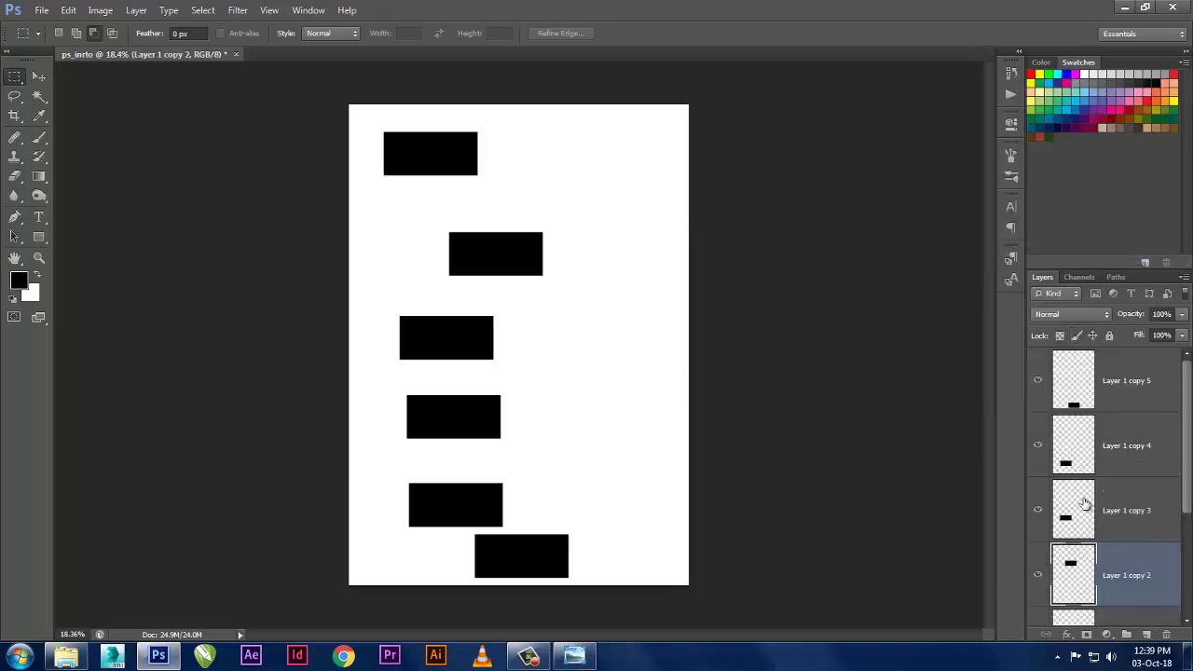
right_click(1072, 506)
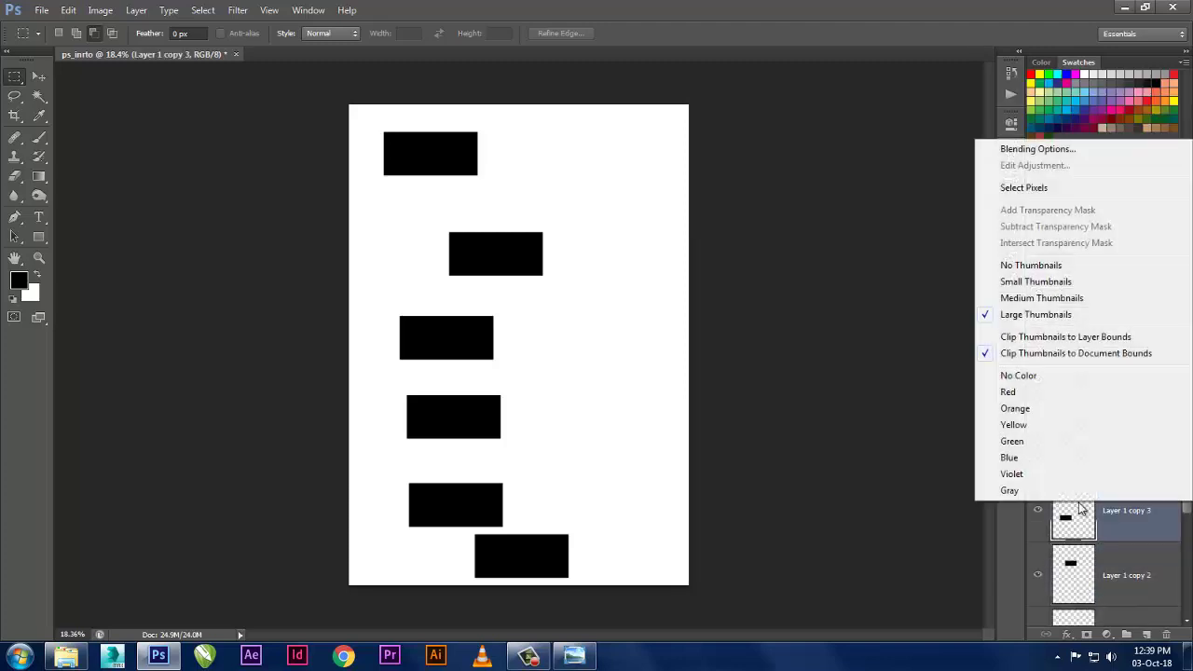
left_click(1039, 282)
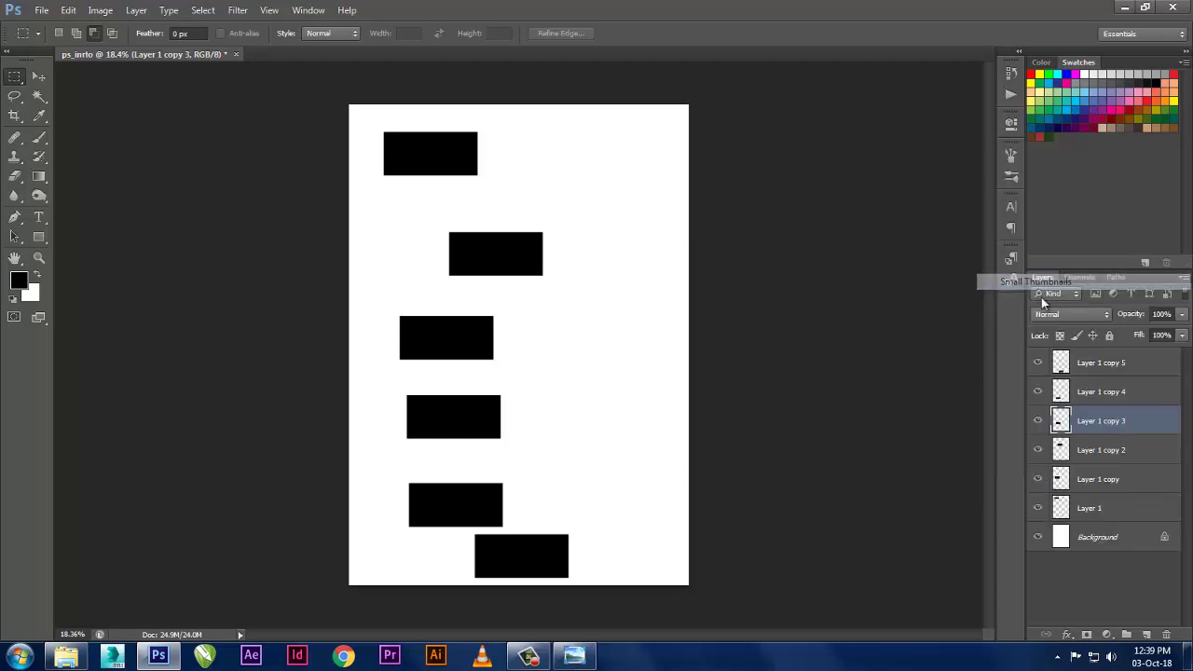
left_click(1082, 578)
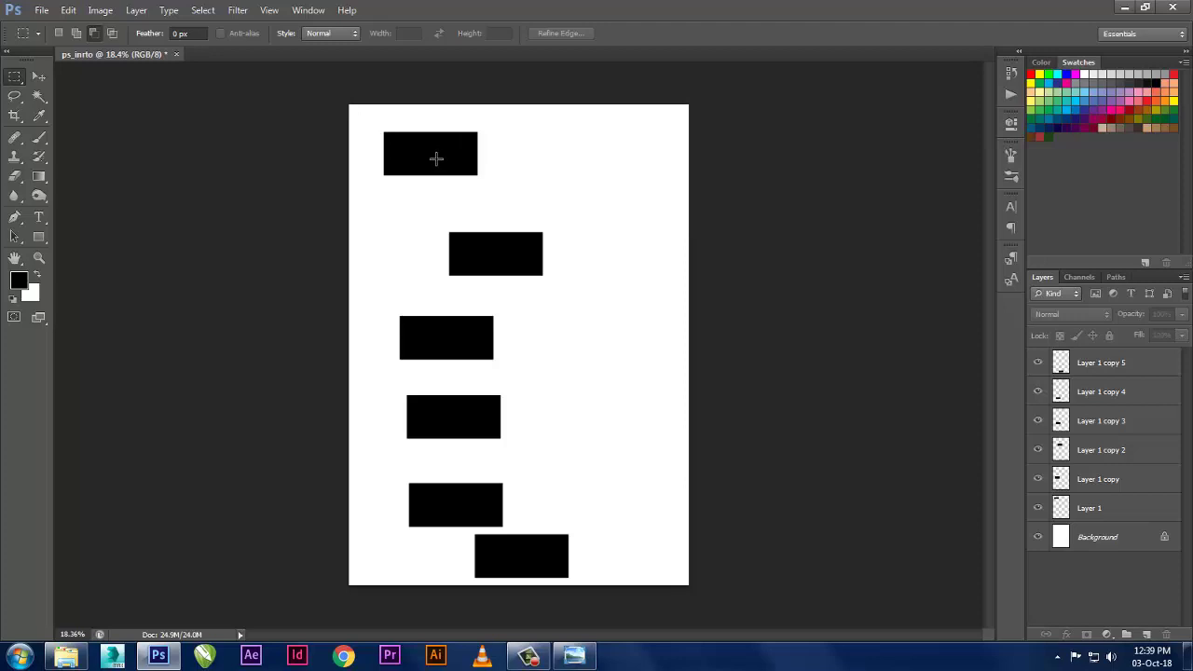
- Pick Layer 1 from the top rectangle and toggle its visibility to confirm it
right_click(442, 166, "ctrl")
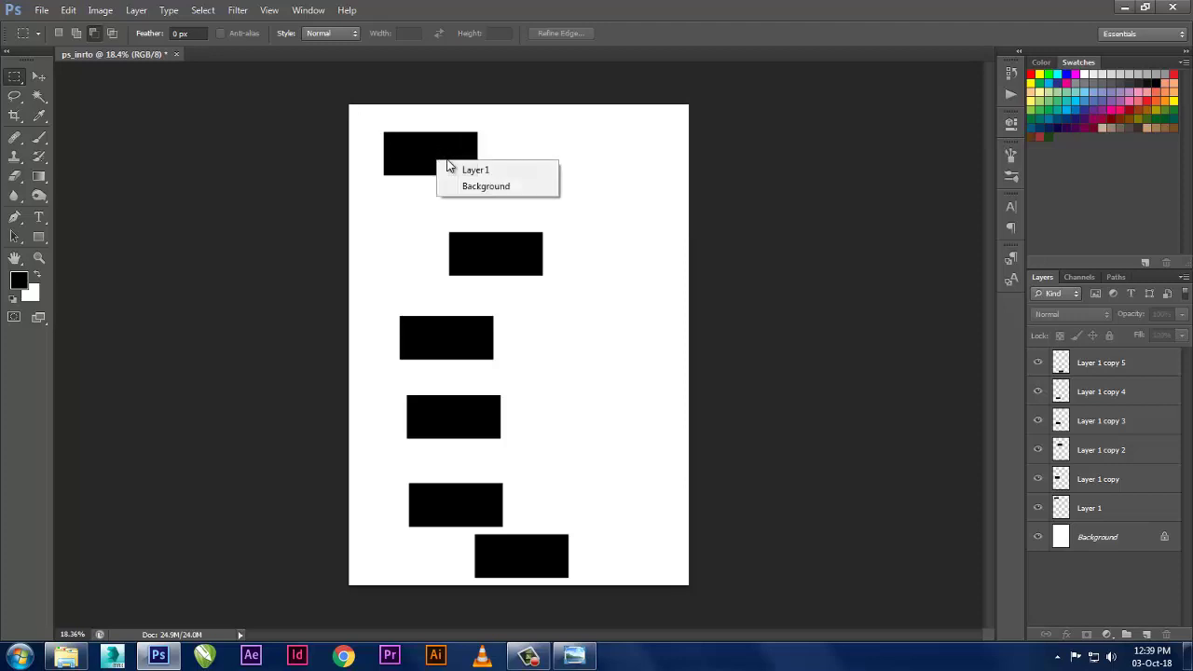
left_click(466, 170)
left_click(1037, 508)
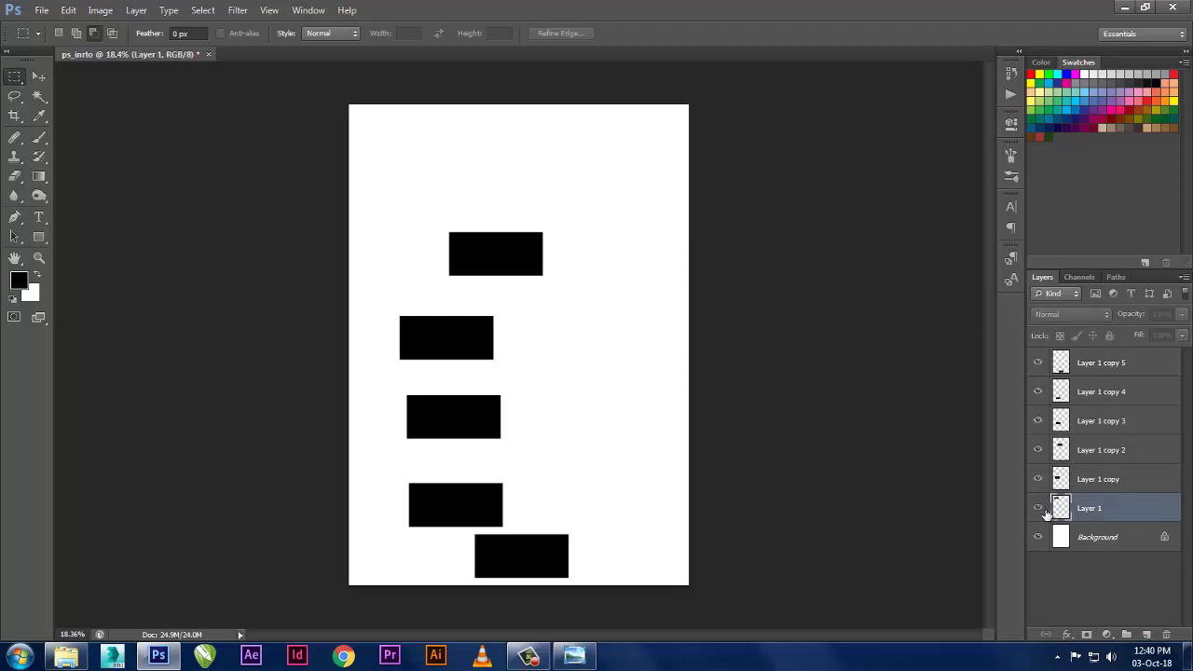
left_click(1038, 508)
- Set a dark red swatch as foreground, trial-fill Layer 1, then undo the fill
key("alt")
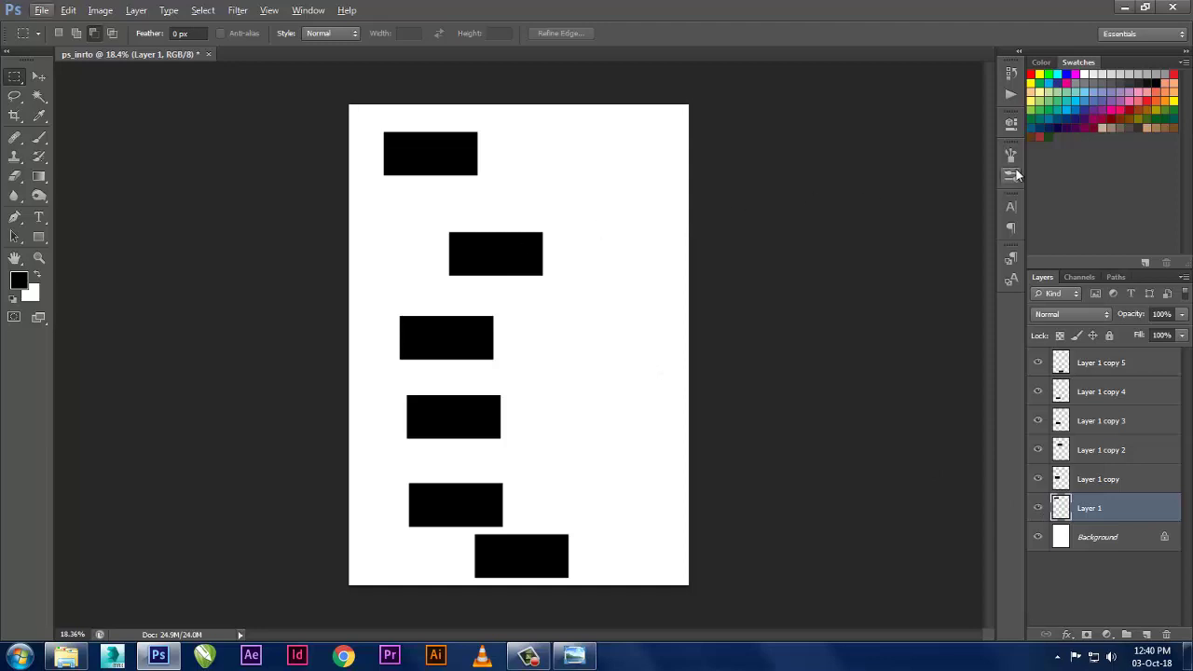
left_click(1041, 133)
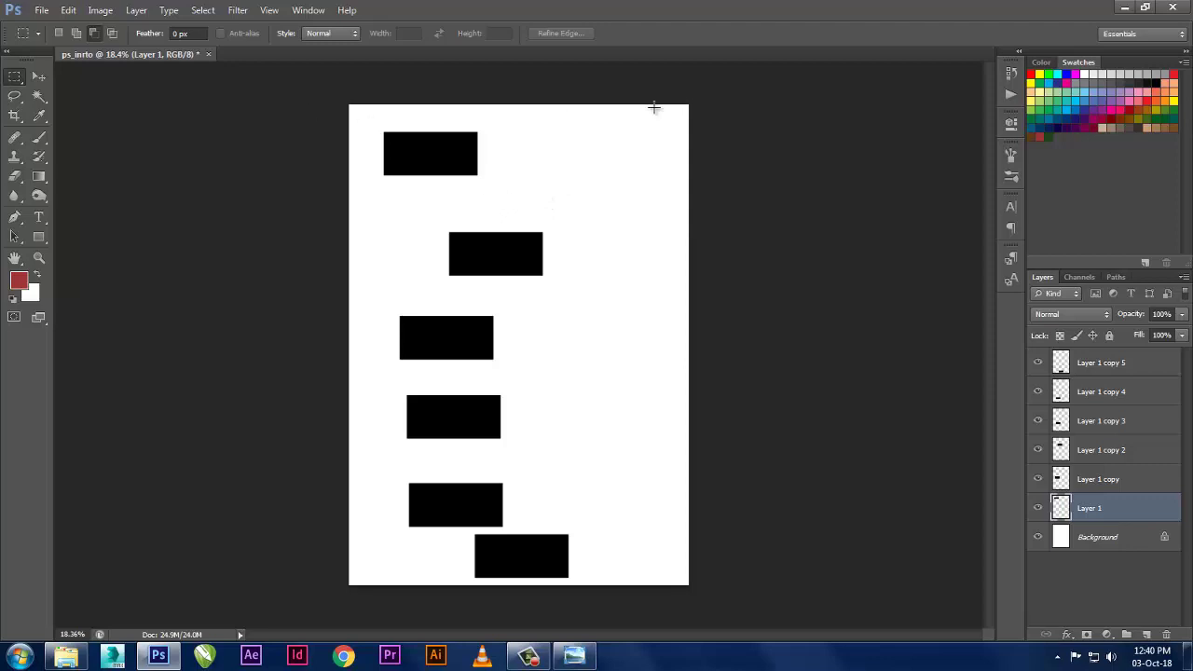
key("alt")
key("alt+BackSpace")
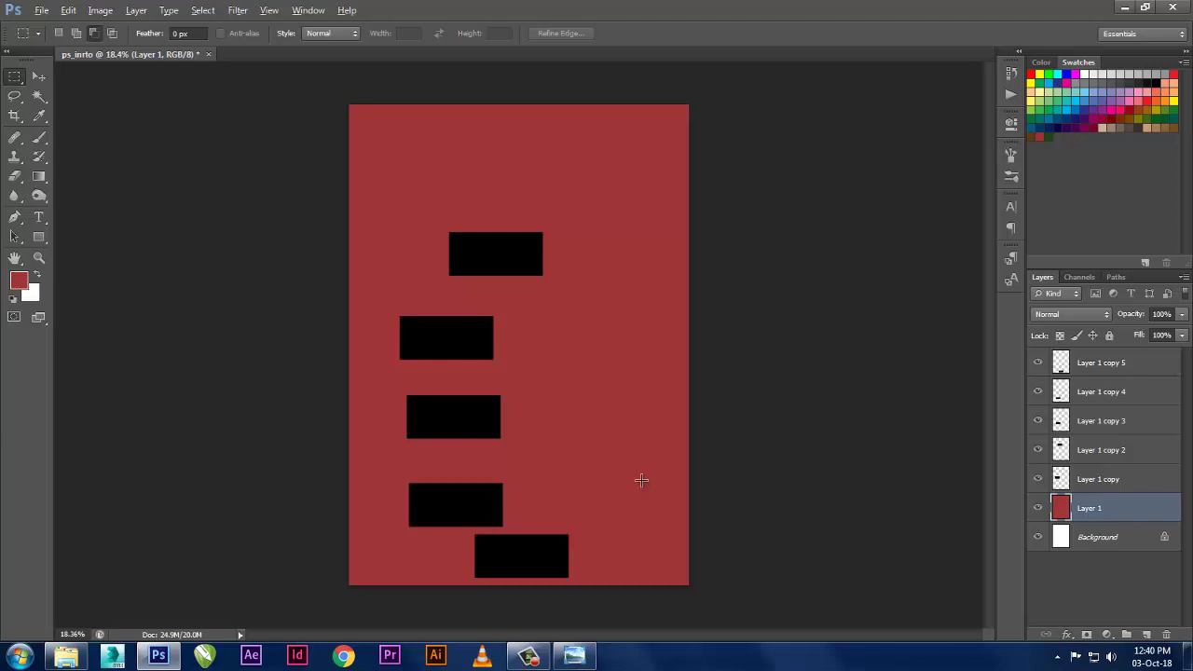
key("ctrl+z")
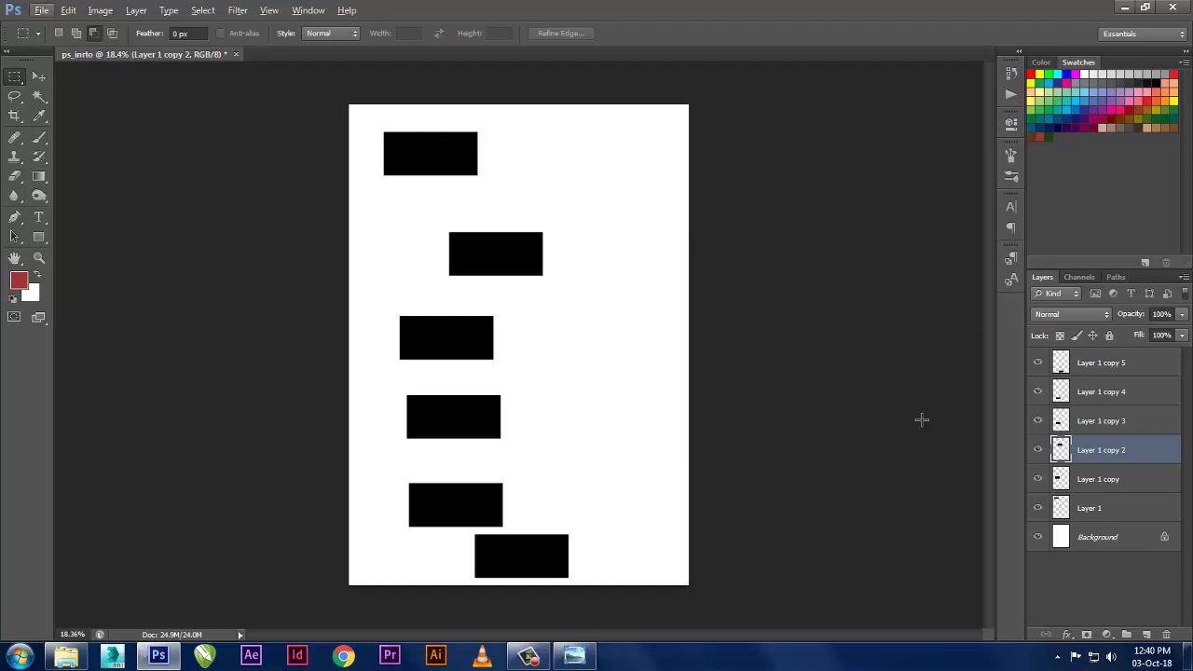
left_click(1126, 512)
key("alt+BackSpace")
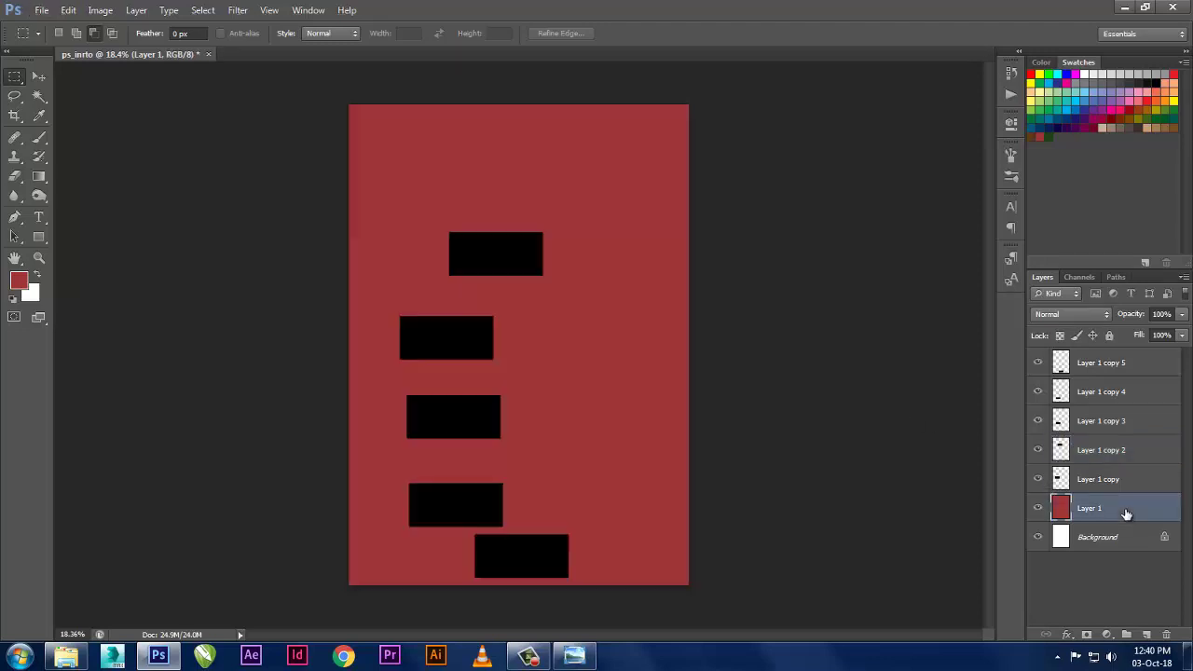
key("ctrl+z")
left_click(1103, 517)
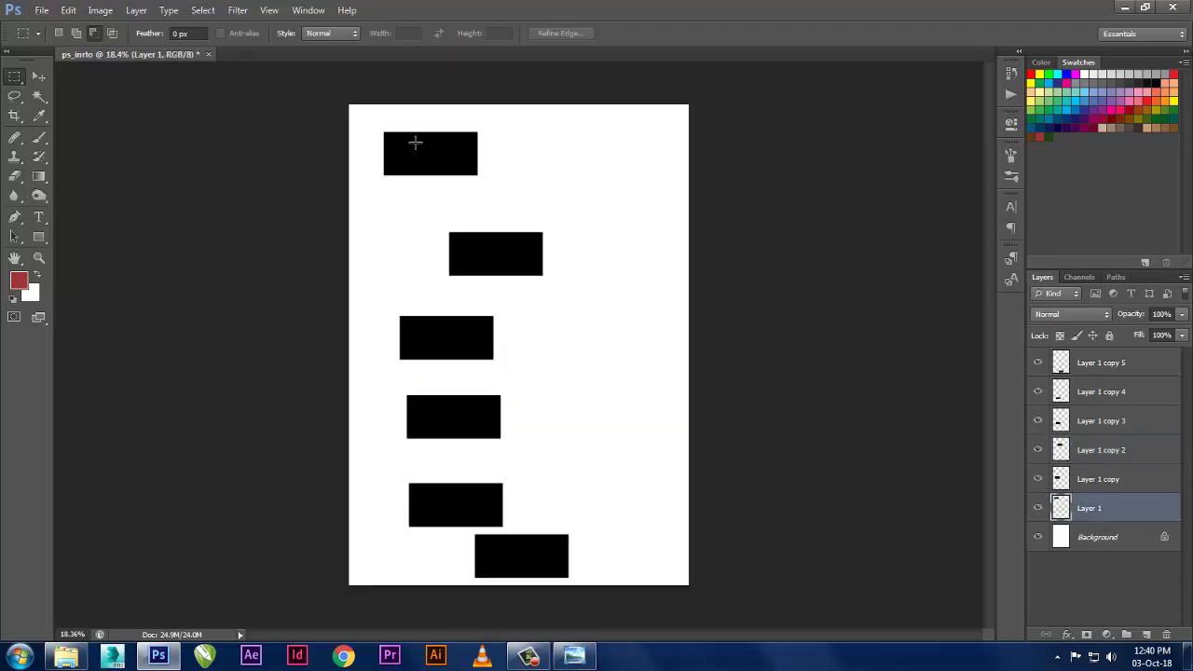
scroll(500, 168, "up", 2)
scroll(506, 171, "up", 2)
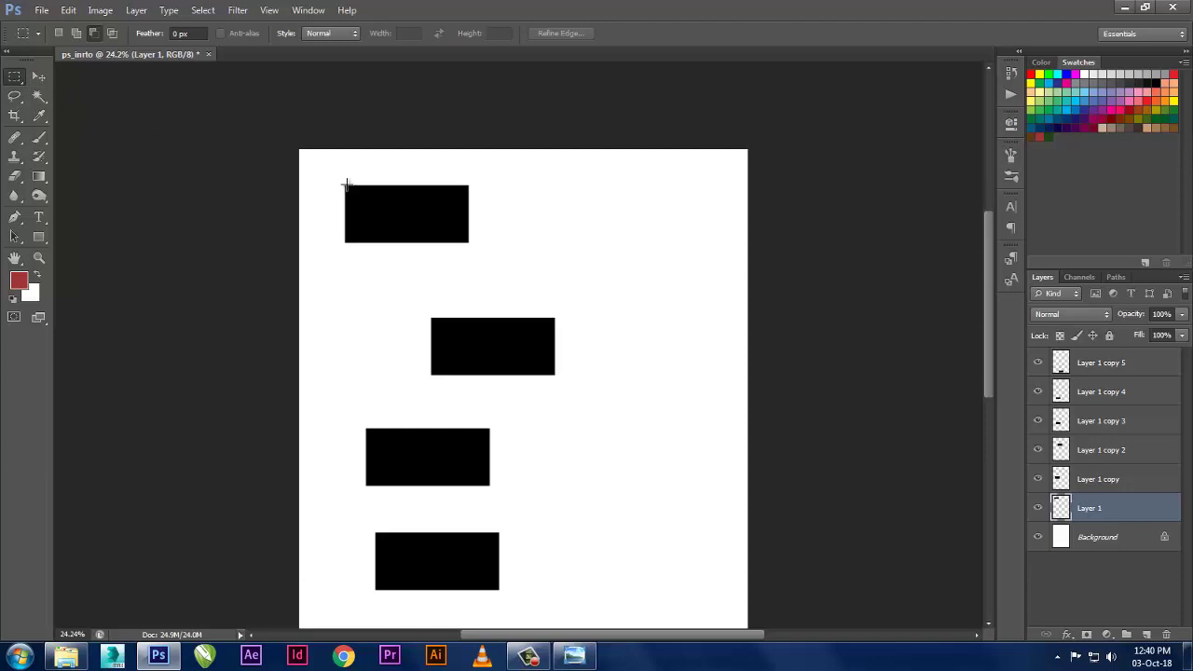
left_click_drag(344, 184, 469, 243)
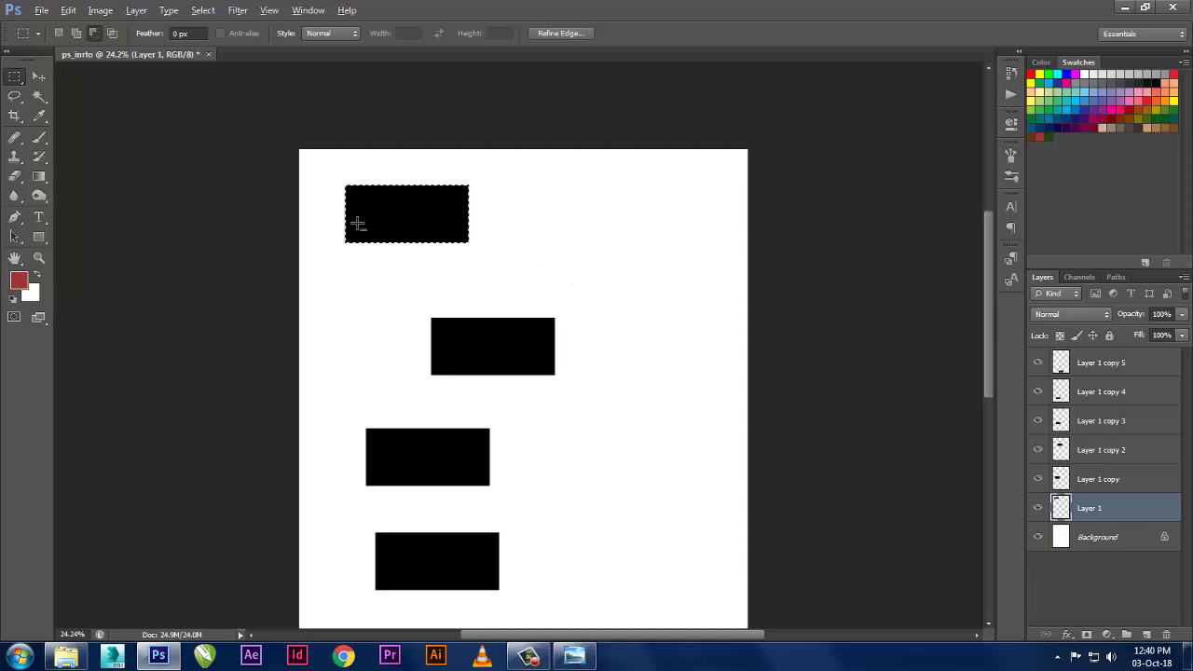
scroll(345, 227, "up", 2)
scroll(353, 233, "up", 2)
scroll(382, 280, "up", 2)
scroll(393, 310, "up", 2)
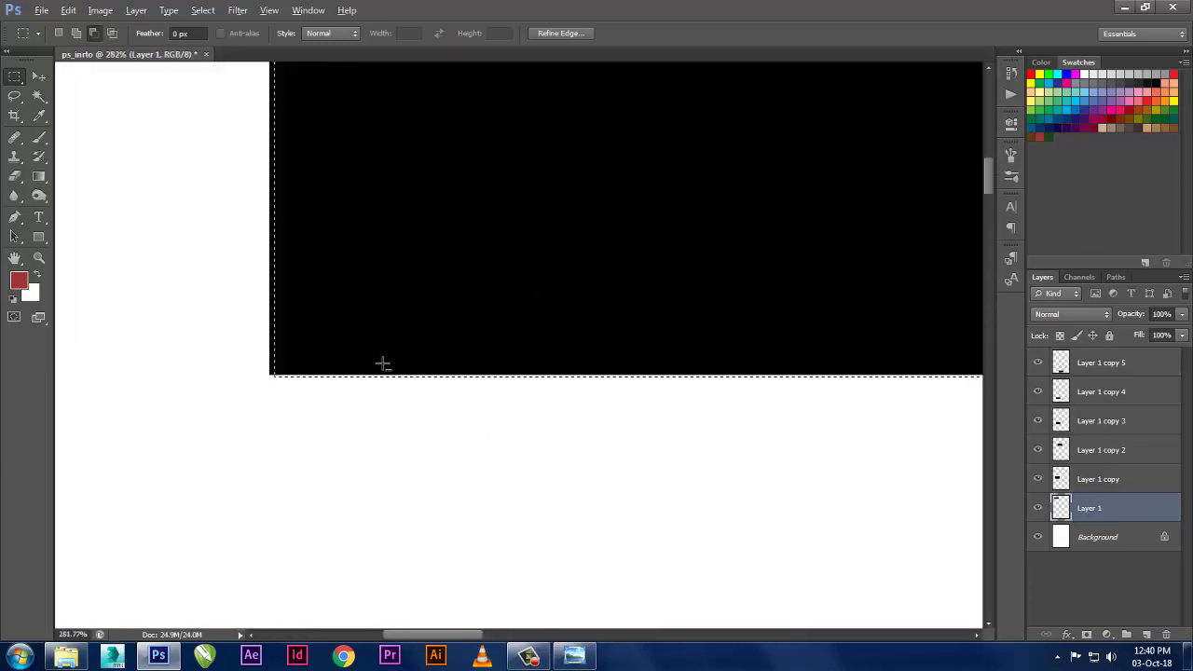
scroll(386, 364, "up", 2)
scroll(333, 394, "up", 2)
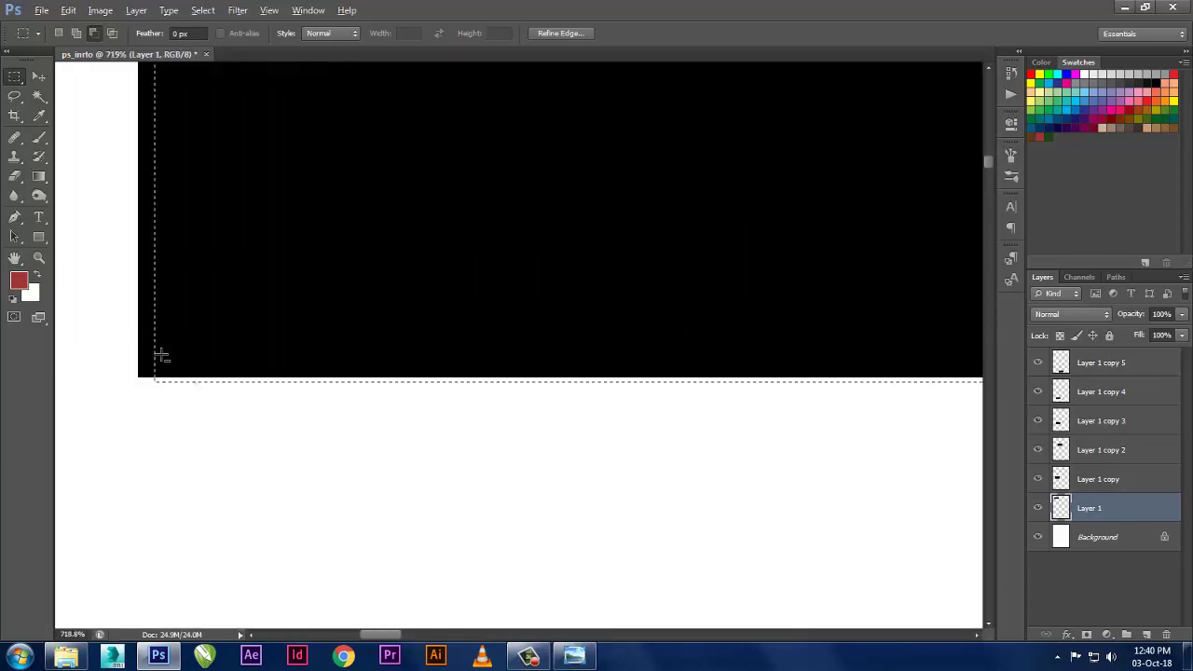
scroll(503, 440, "down", 1)
scroll(504, 440, "down", 2)
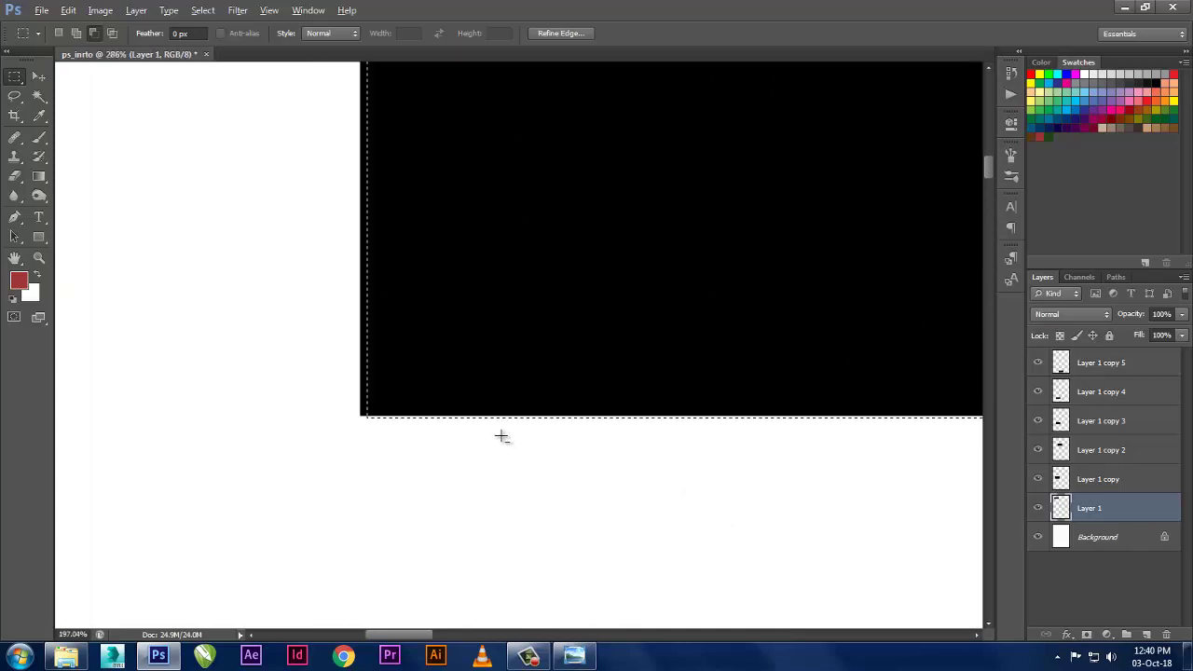
scroll(502, 436, "down", 2)
scroll(499, 432, "down", 2)
key("ctrl+d")
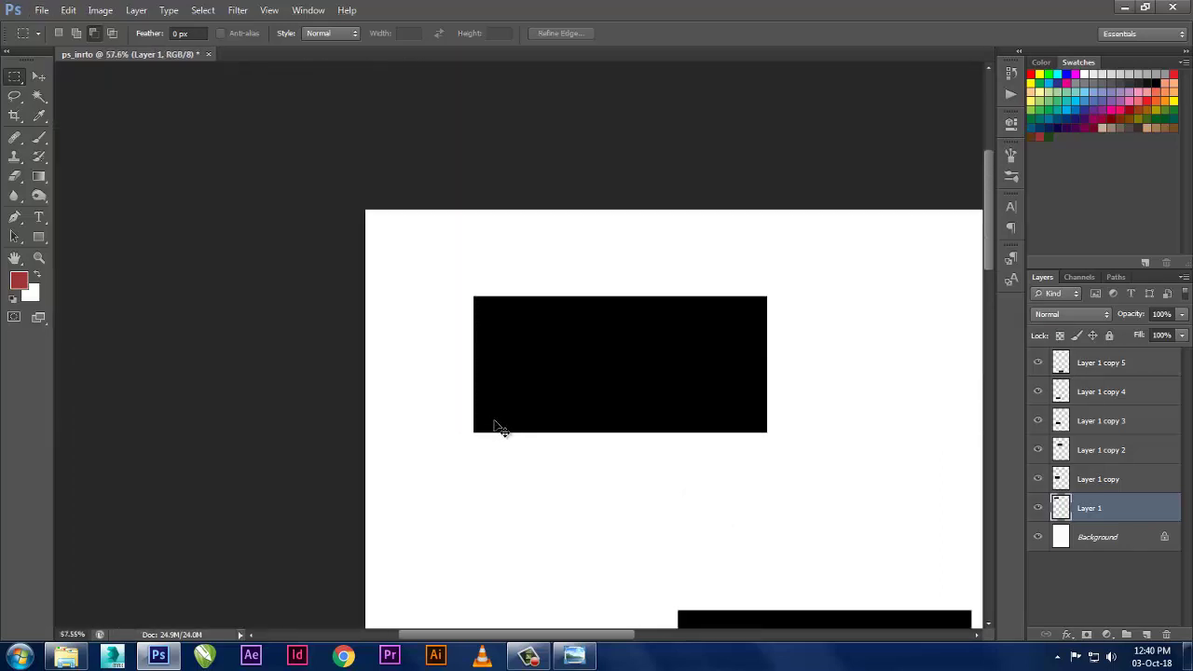
scroll(466, 410, "down", 2)
left_click_drag(581, 450, 454, 338)
scroll(455, 336, "down", 2)
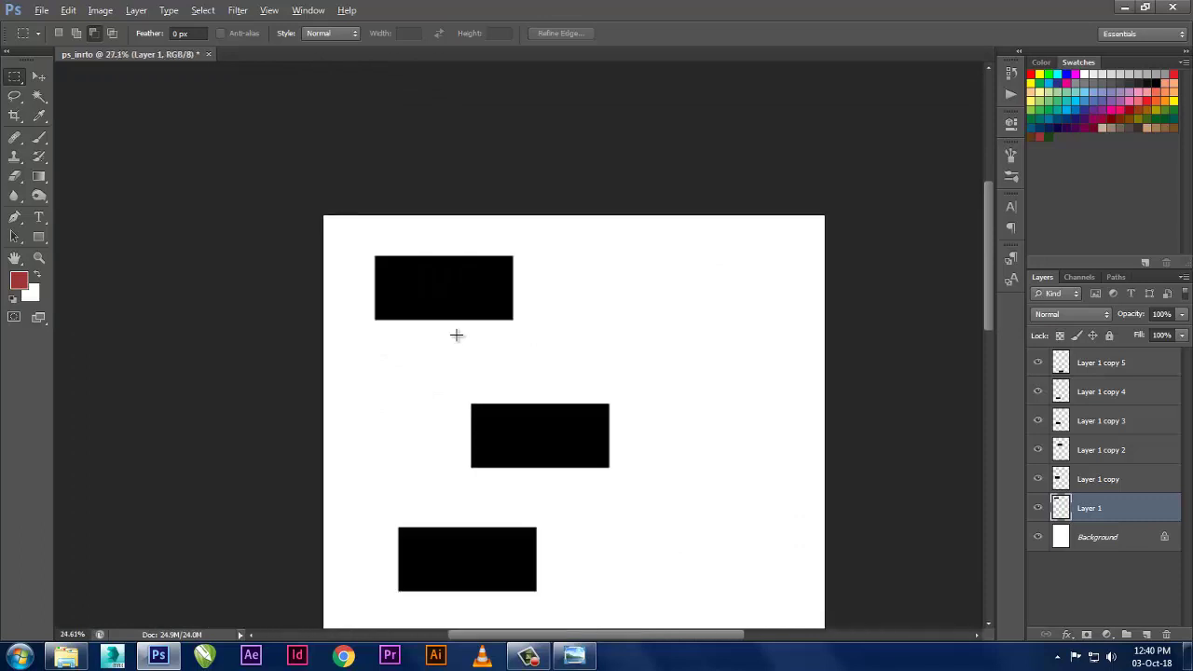
scroll(457, 333, "down", 2)
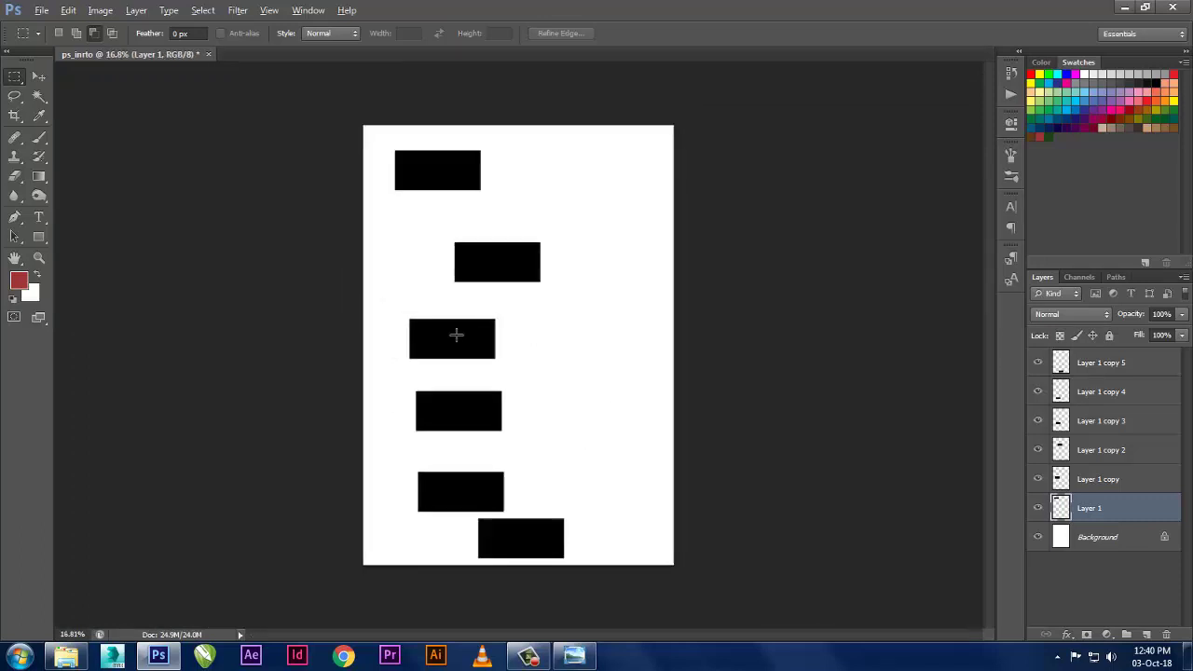
right_click(1037, 508)
left_click(1036, 359)
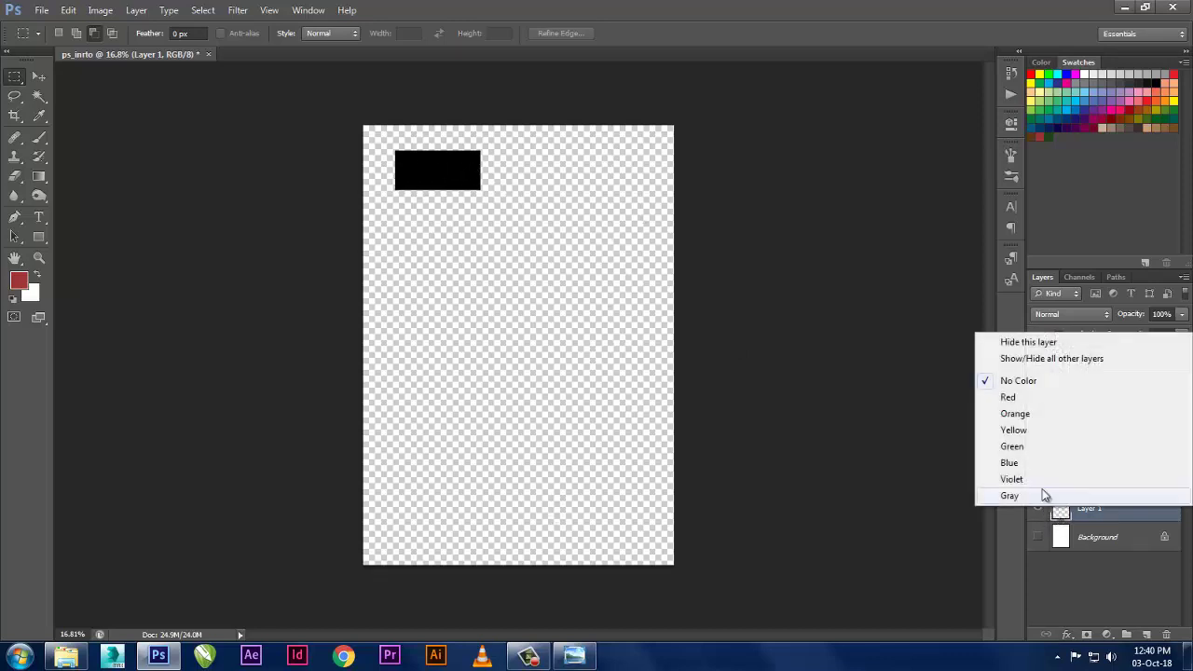
right_click(1039, 508)
left_click(1027, 358)
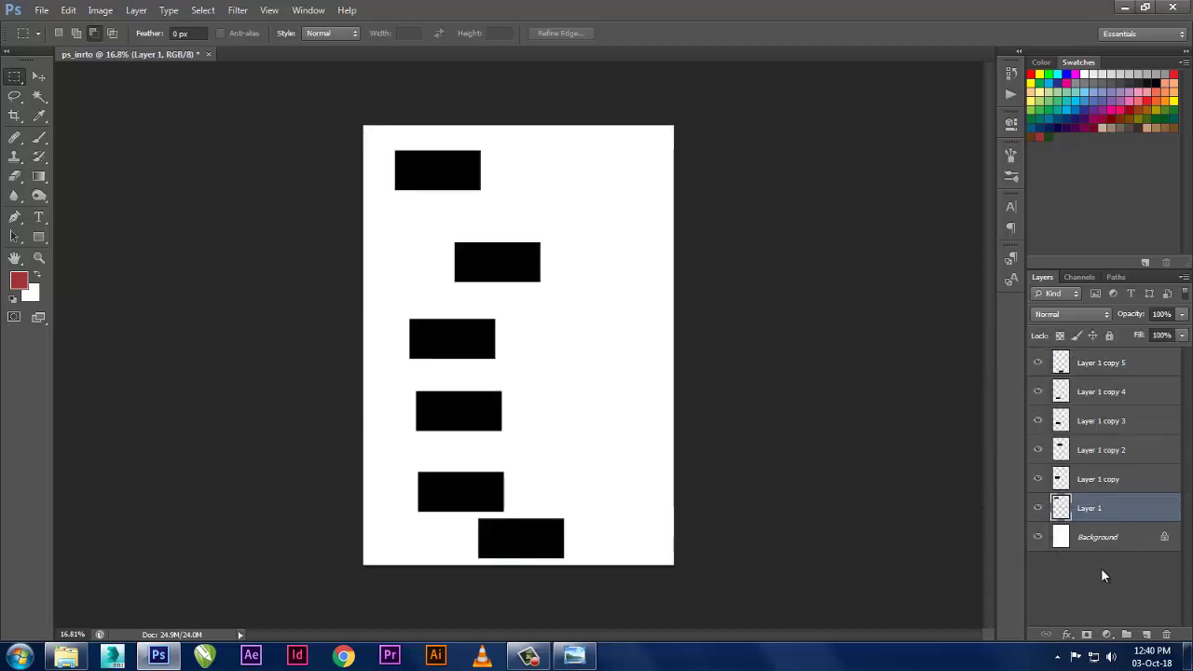
- Select Layer 1's pixels and trial-fill the top rectangle dark red, then undo
right_click(1062, 510)
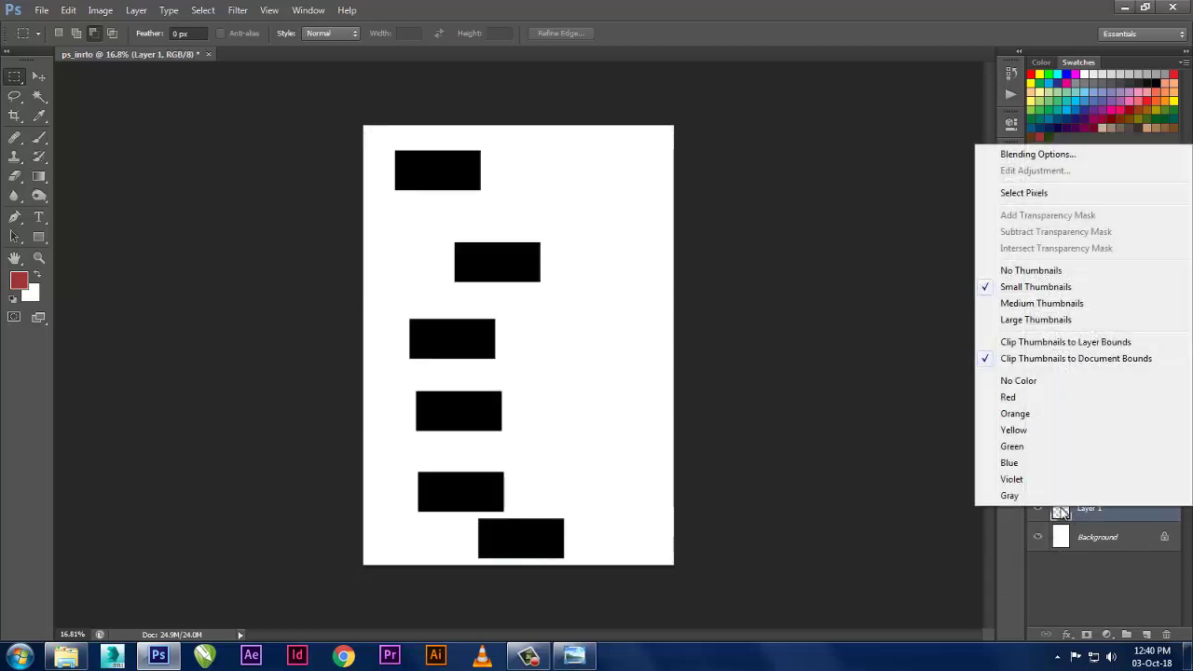
left_click(1066, 193)
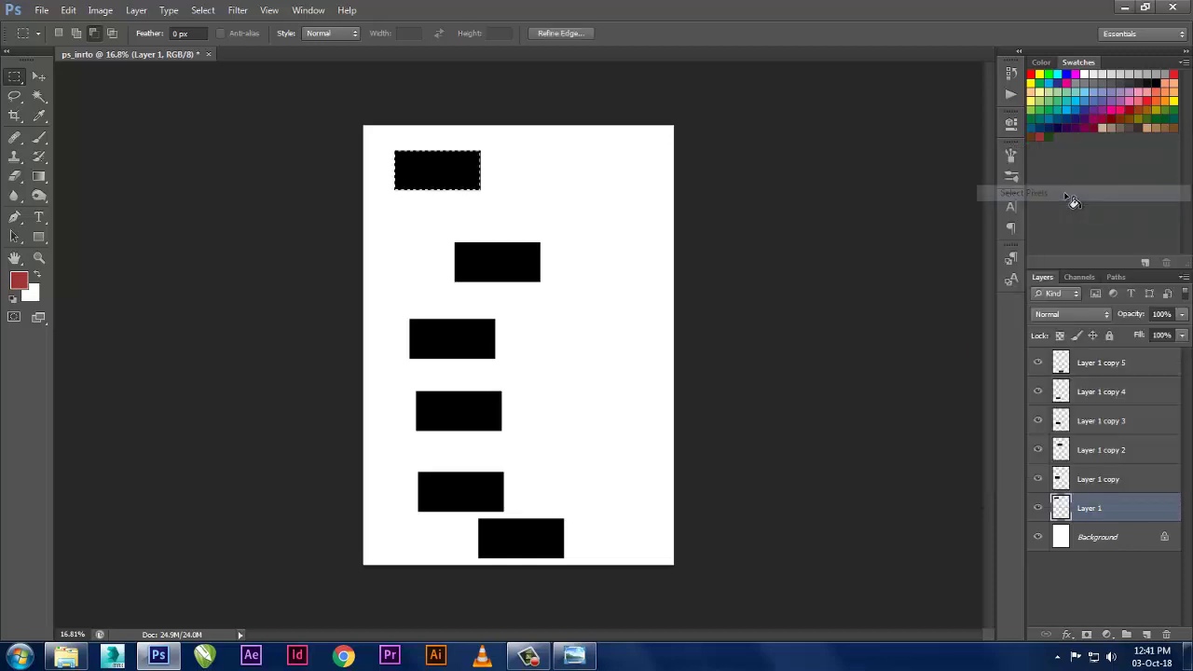
key("alt+BackSpace")
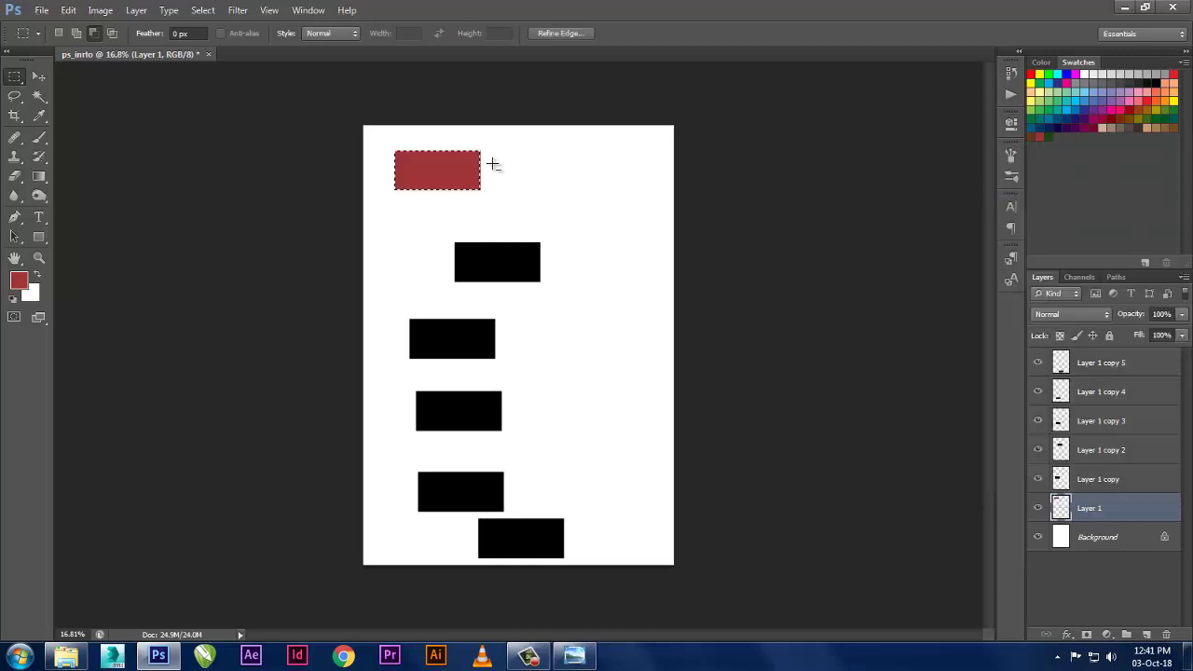
scroll(433, 163, "up", 2)
key("ctrl+z")
- Fill the selected top rectangle dark red again and deselect it
scroll(472, 149, "up", 4)
scroll(473, 149, "up", 3)
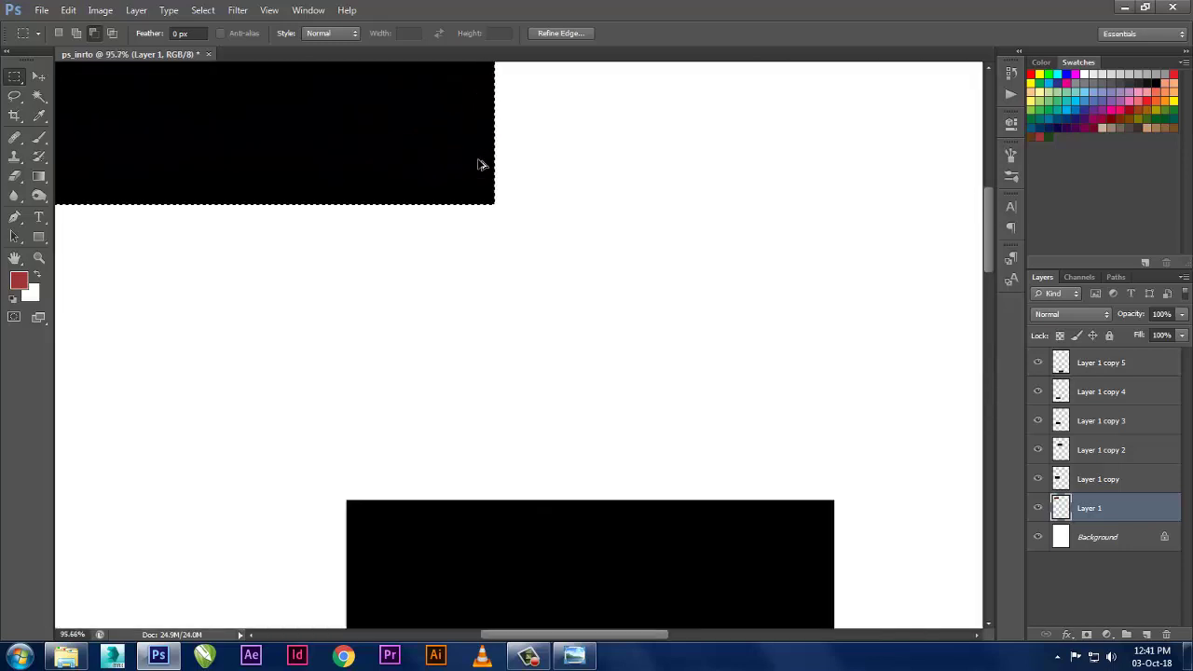
scroll(479, 164, "up", 2)
scroll(528, 221, "up", 1)
scroll(530, 234, "up", 1)
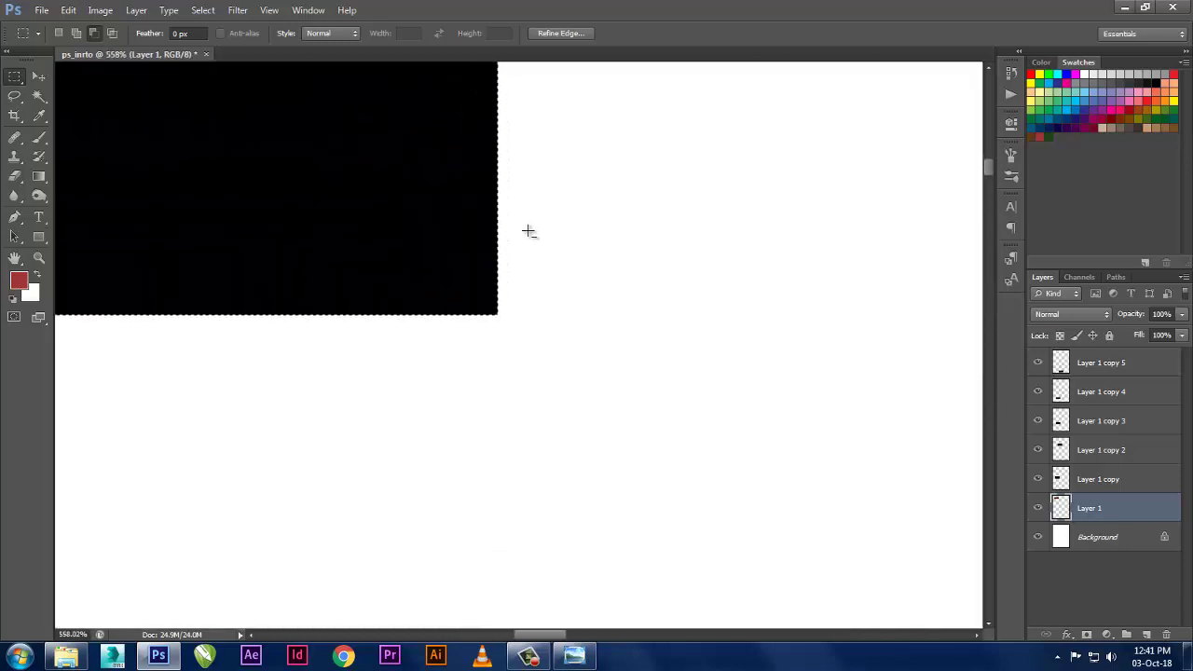
key("alt+BackSpace")
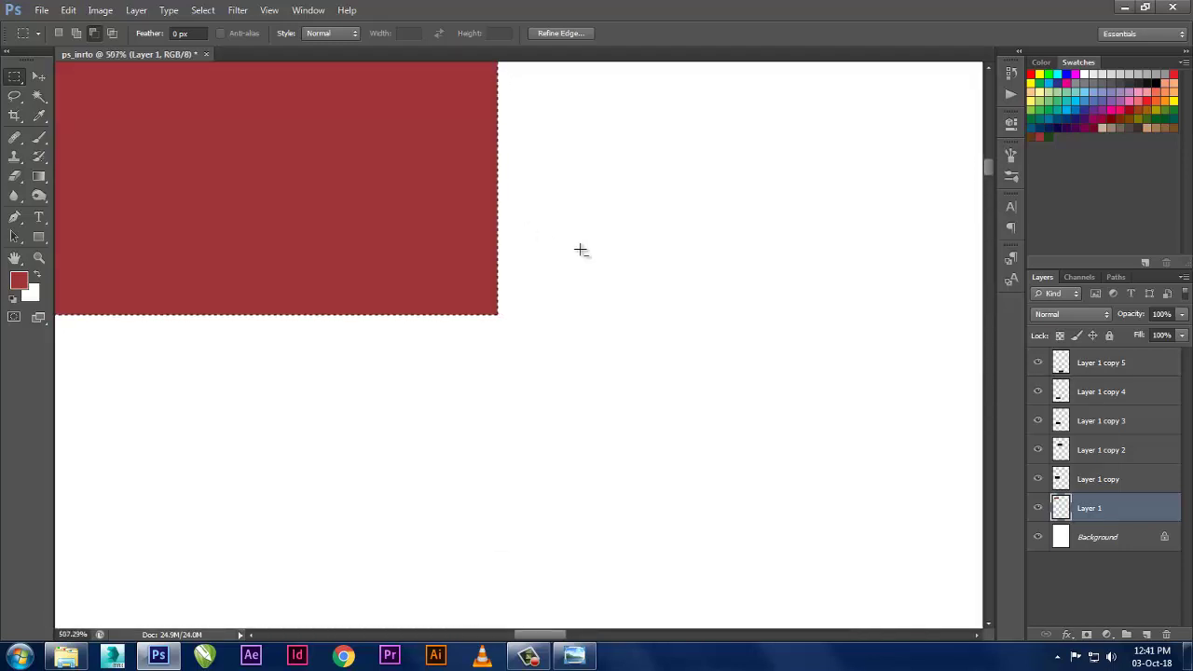
scroll(577, 248, "down", 2)
scroll(580, 251, "down", 2)
scroll(580, 250, "down", 2)
scroll(633, 277, "down", 1)
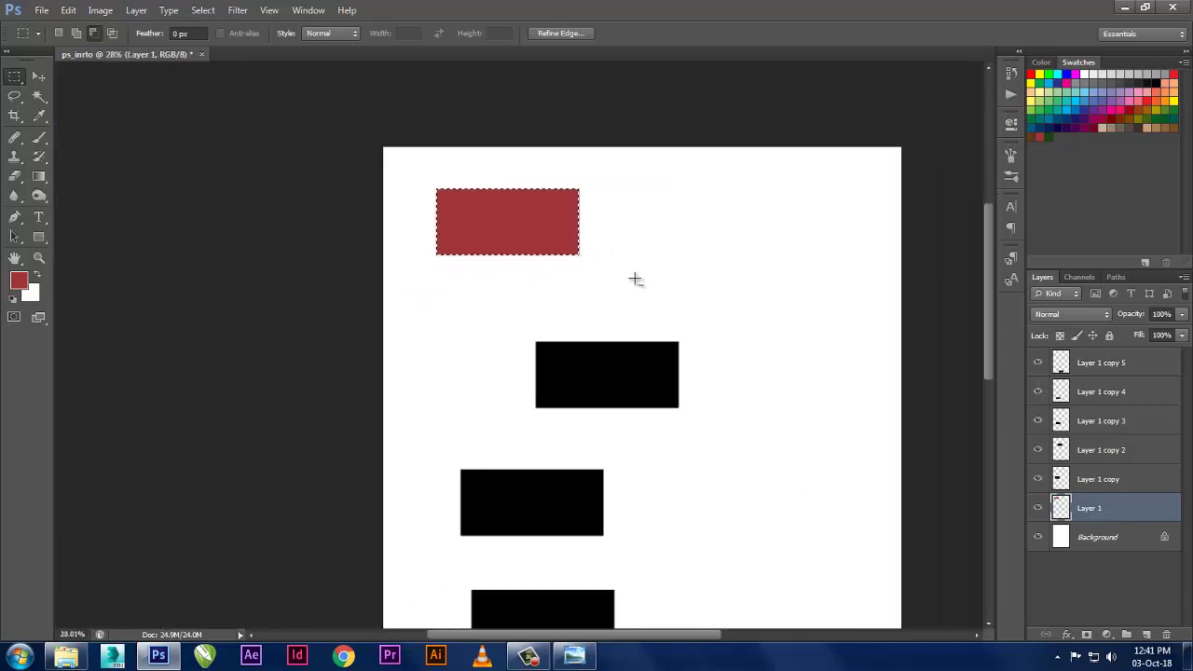
scroll(615, 242, "down", 1)
right_click(595, 218)
left_click(613, 230)
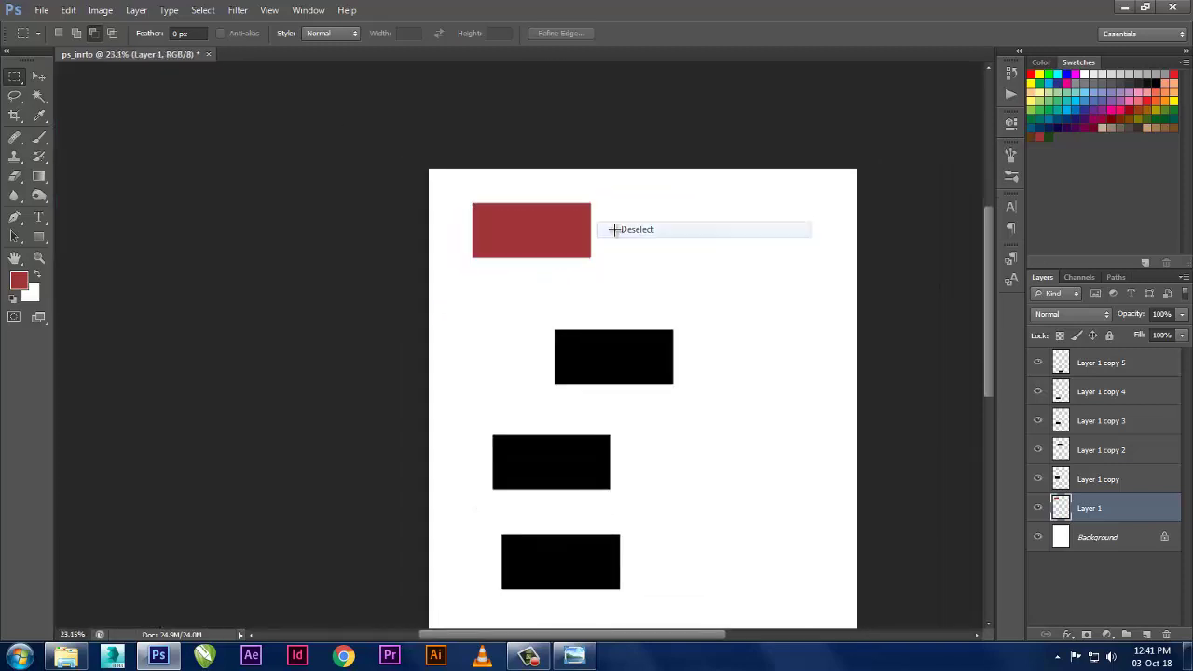
scroll(539, 352, "down", 1)
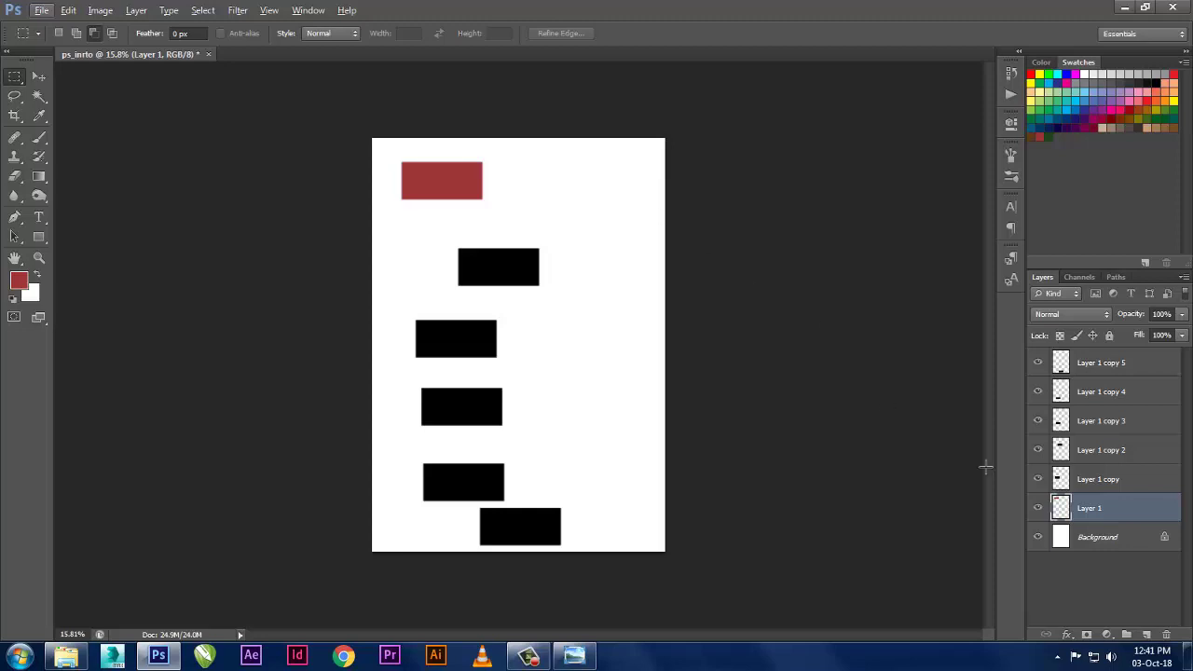
- Open and dismiss Layer 1's thumbnail options twice without choosing anything
right_click(1060, 512)
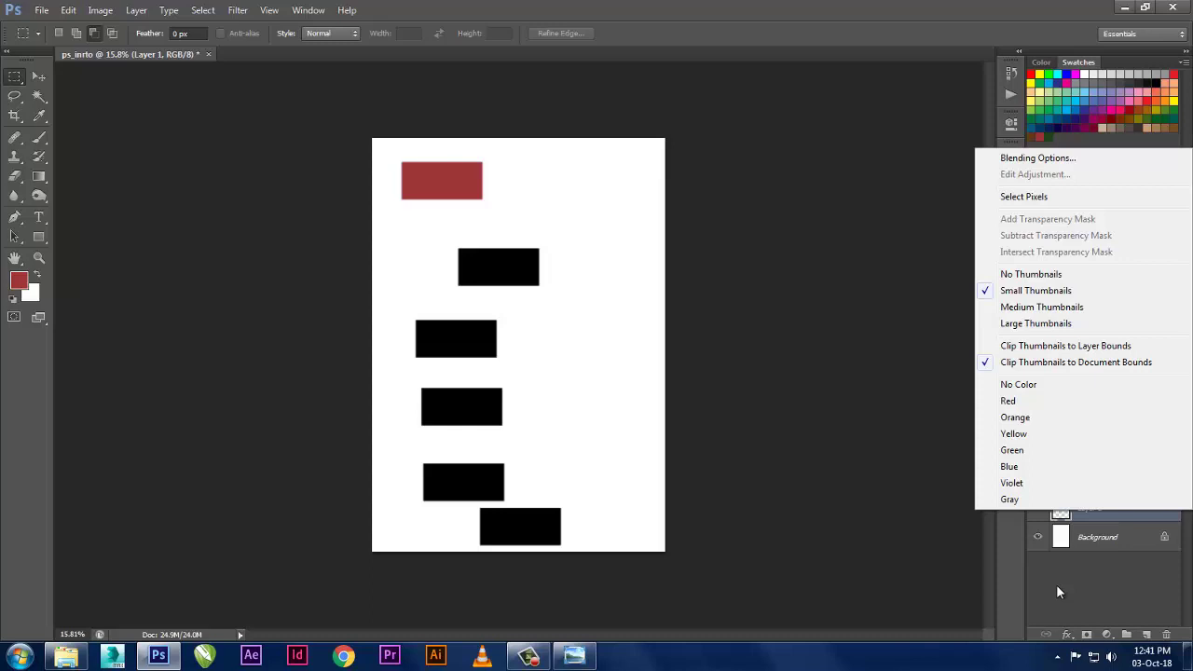
left_click(1056, 585)
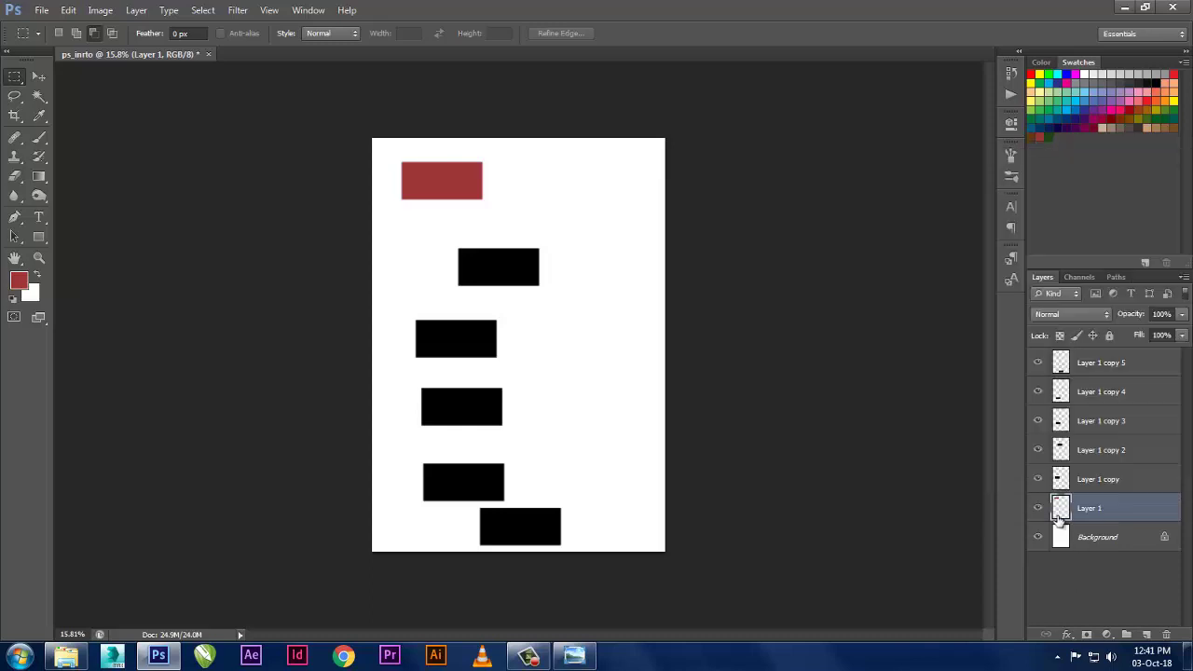
right_click(1058, 513)
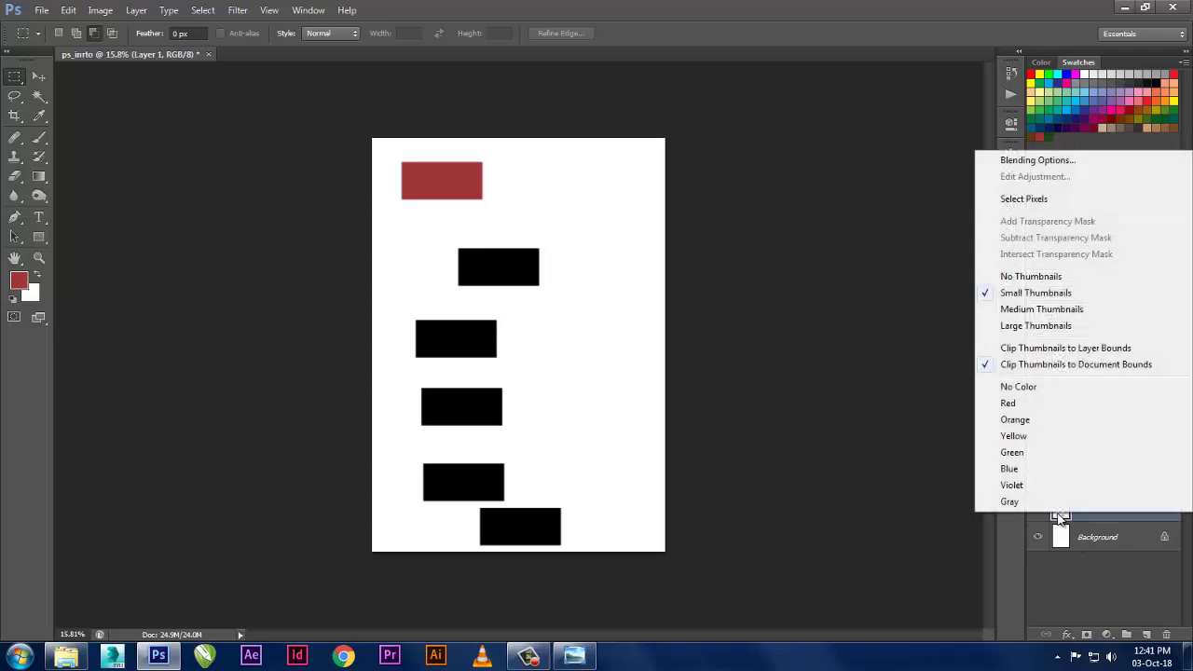
left_click(1079, 605)
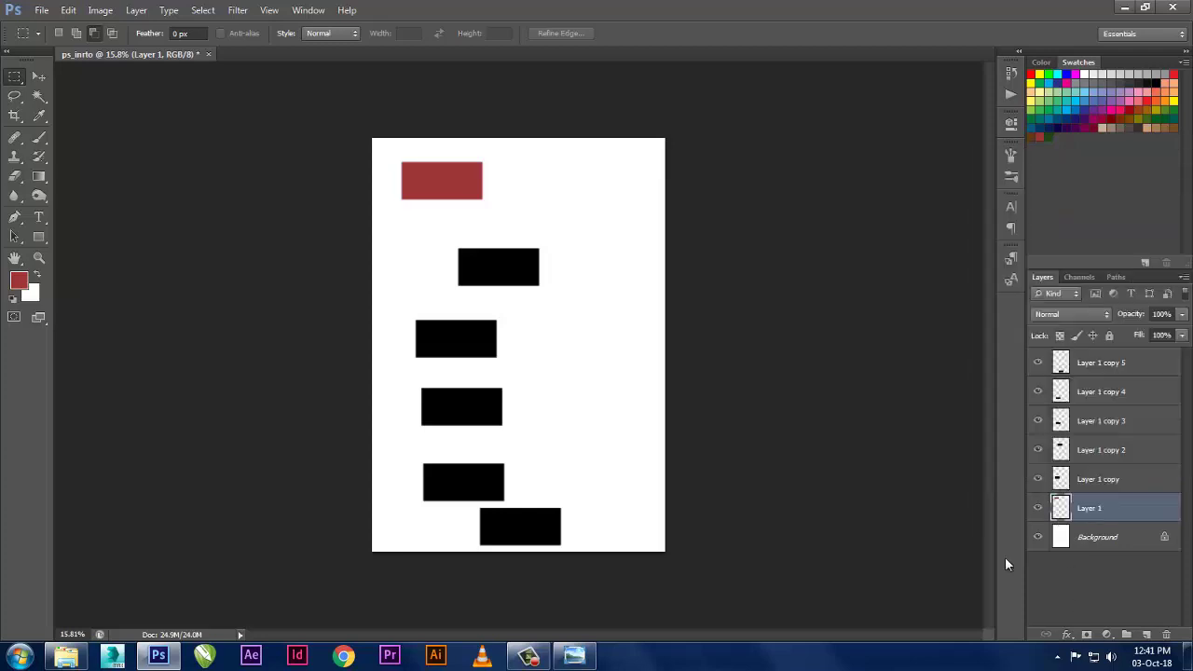
- Fill the second bar's pixels on Layer 1 copy 2 with blue, then deselect
right_click(510, 269)
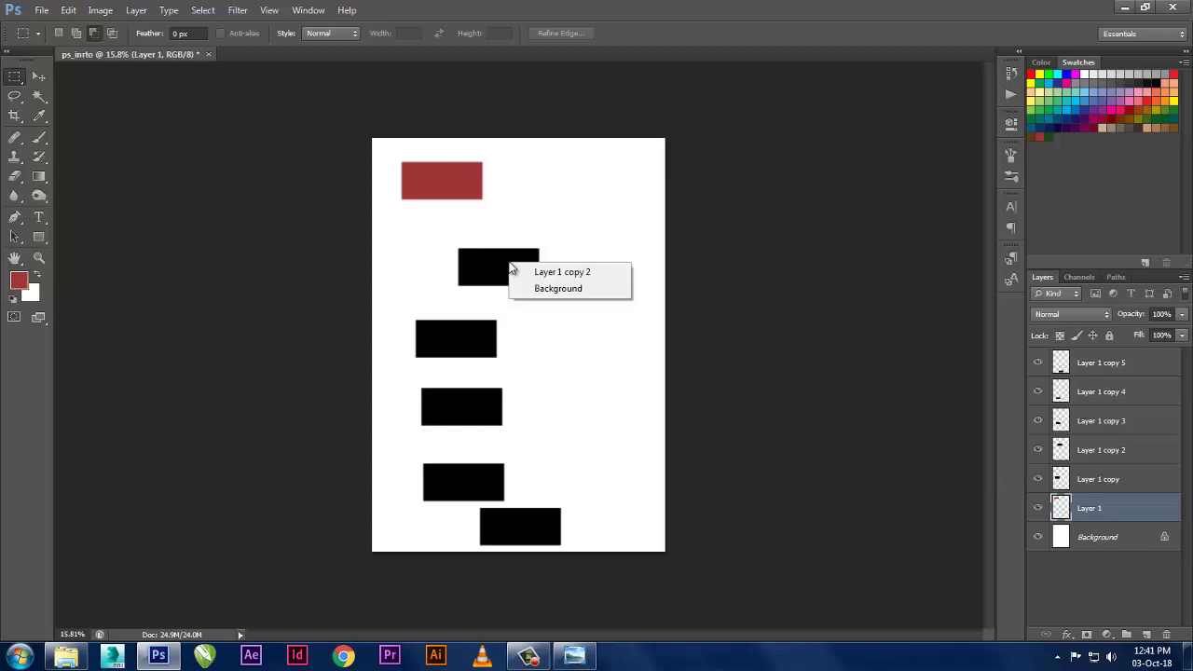
left_click(530, 270)
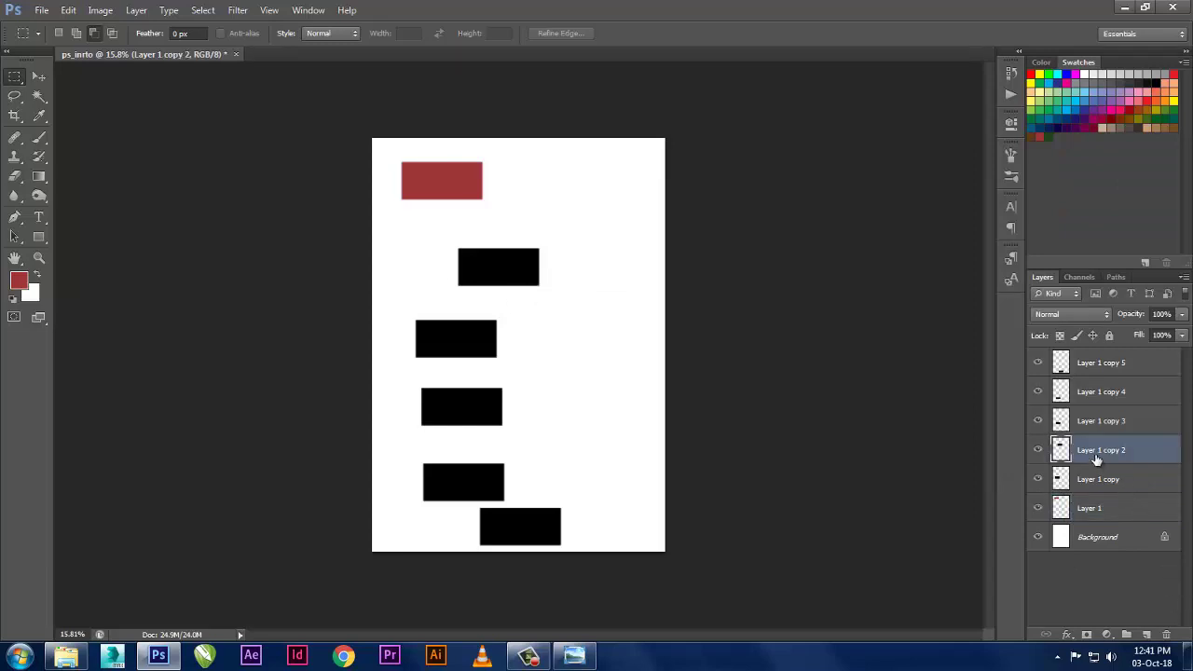
right_click(1062, 455)
left_click(1051, 137)
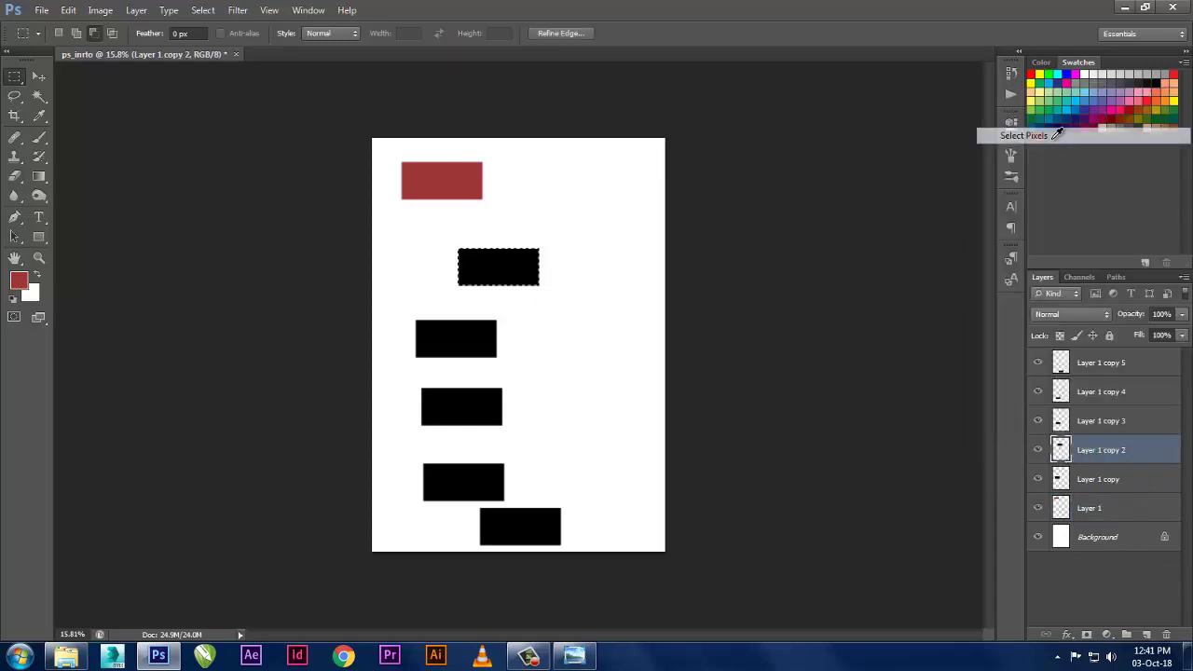
left_click(1087, 110)
key("alt+BackSpace")
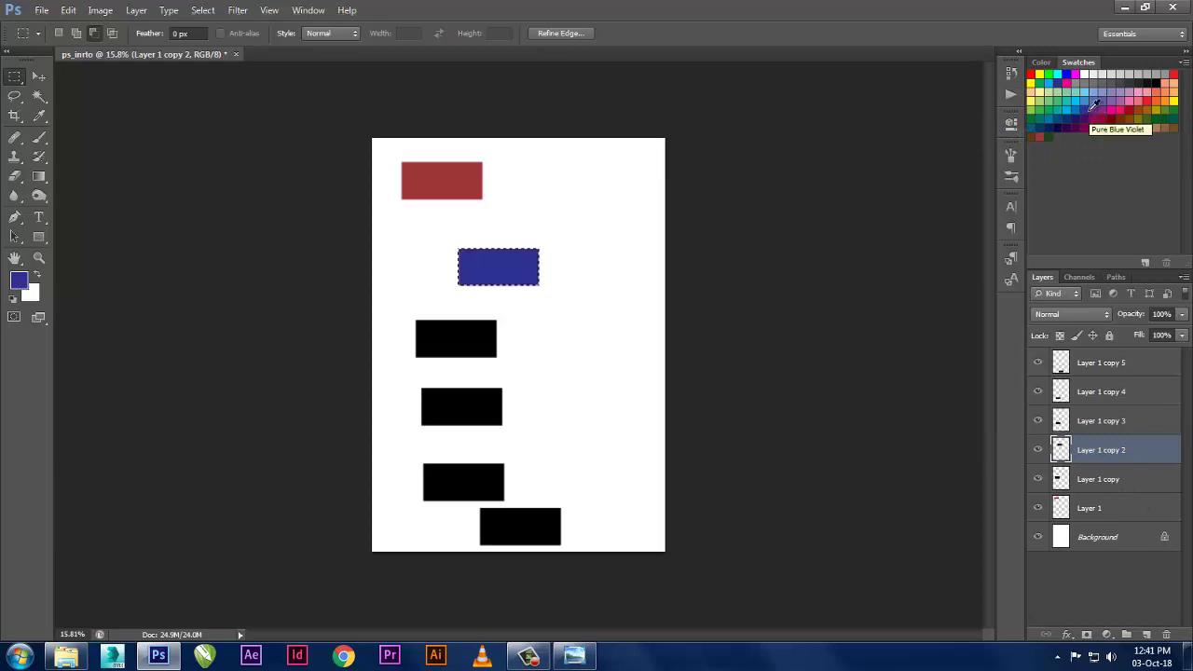
right_click(505, 277)
left_click(547, 286)
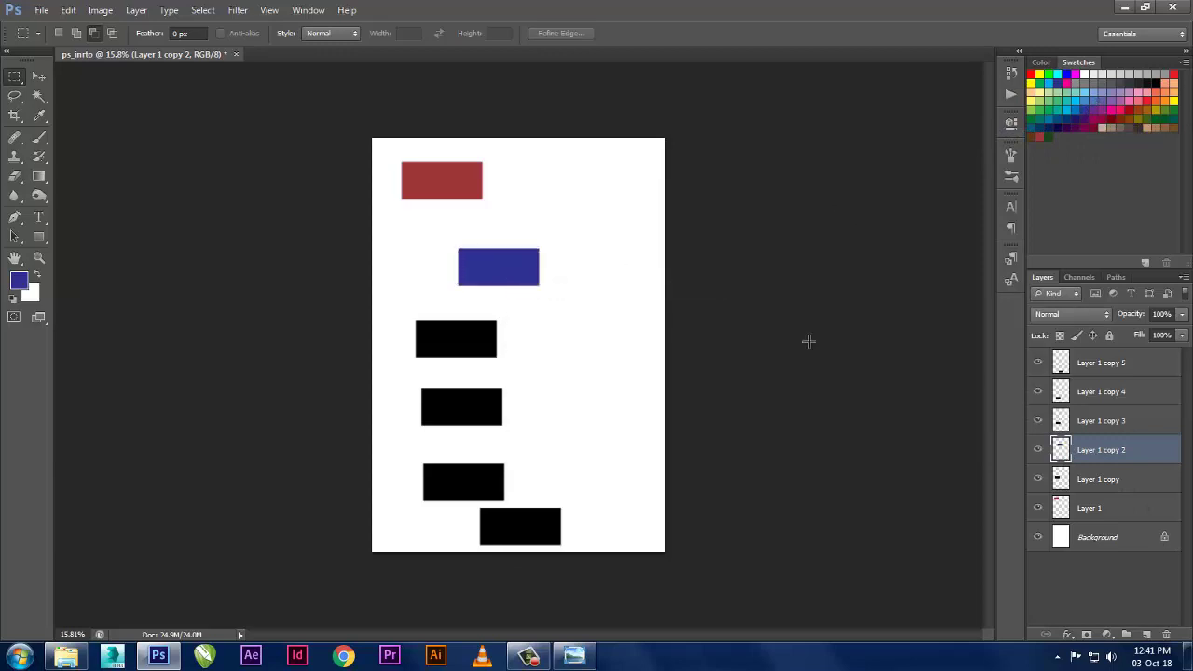
- Fill the third bar's pixels on Layer 1 copy with light blue, then deselect
right_click(458, 334, "ctrl")
left_click(506, 338)
right_click(1058, 478)
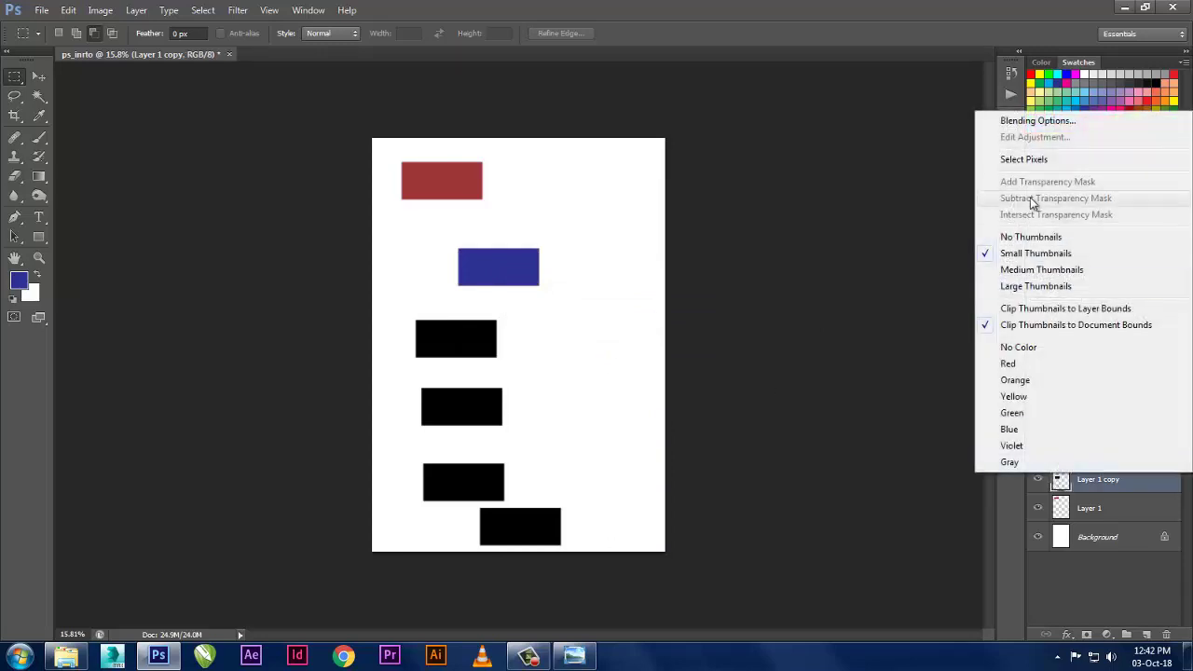
left_click(1040, 163)
left_click(1095, 96)
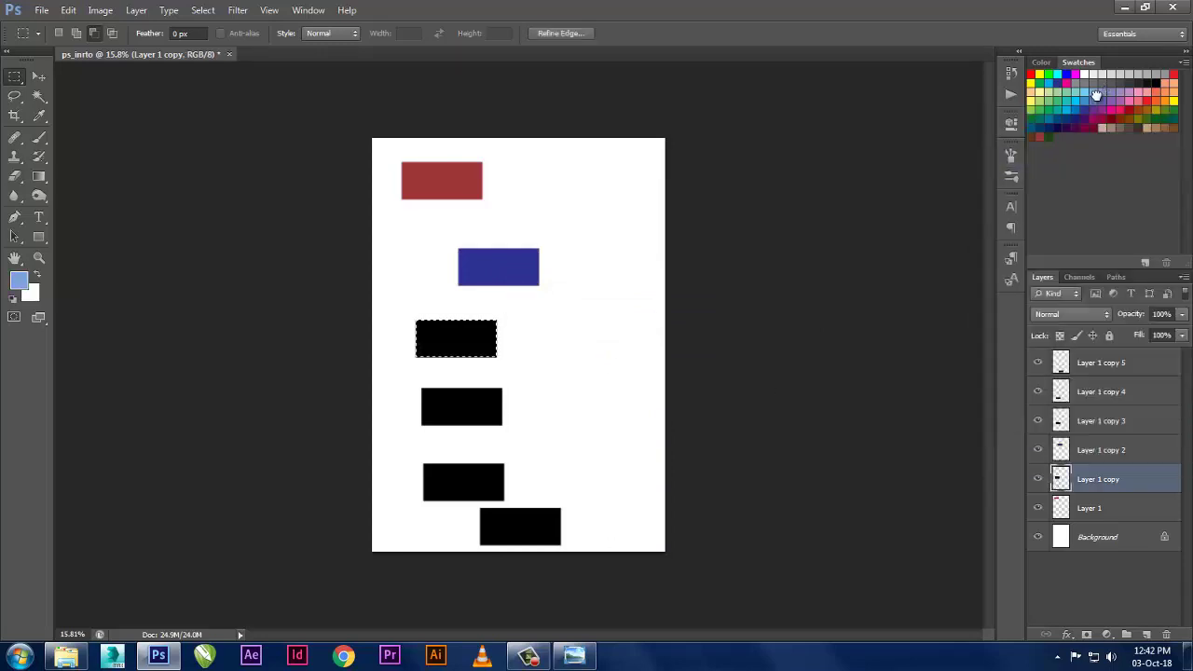
key("alt+BackSpace")
left_click(756, 318)
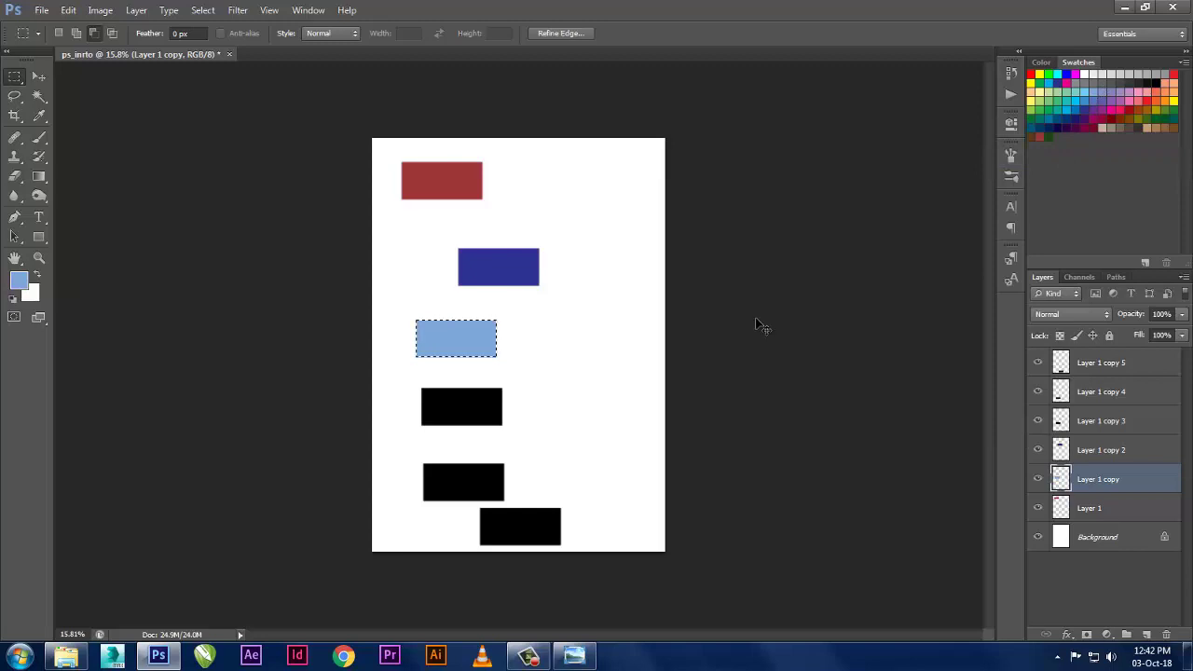
- Identify Layer 1 copy 3 and fill the fourth bar with orange, then deselect
left_click(1085, 456)
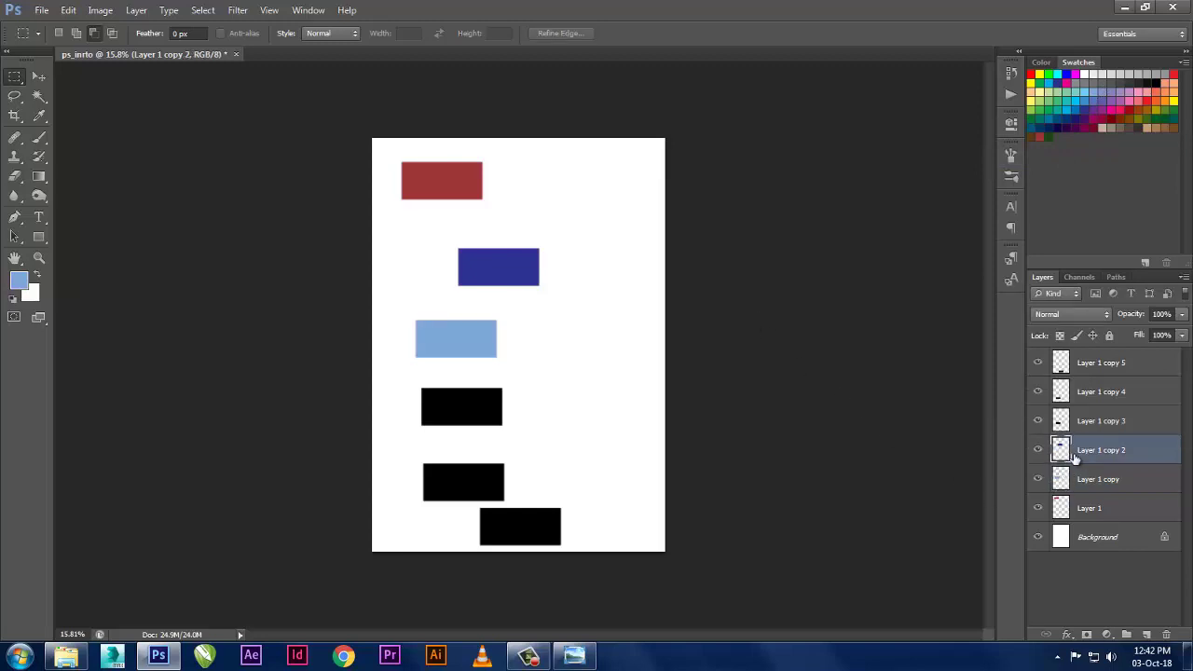
left_click(1037, 450)
left_click(1037, 449)
left_click(1037, 420)
left_click(1037, 420)
left_click(1060, 420)
right_click(1060, 420)
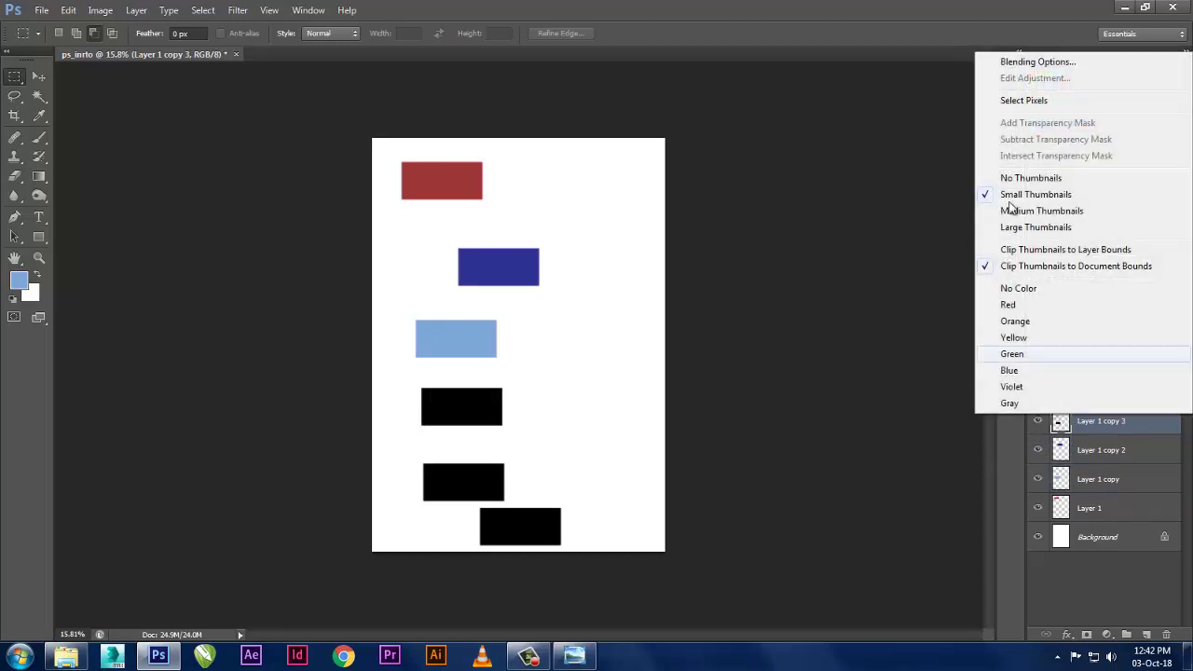
left_click(1034, 100)
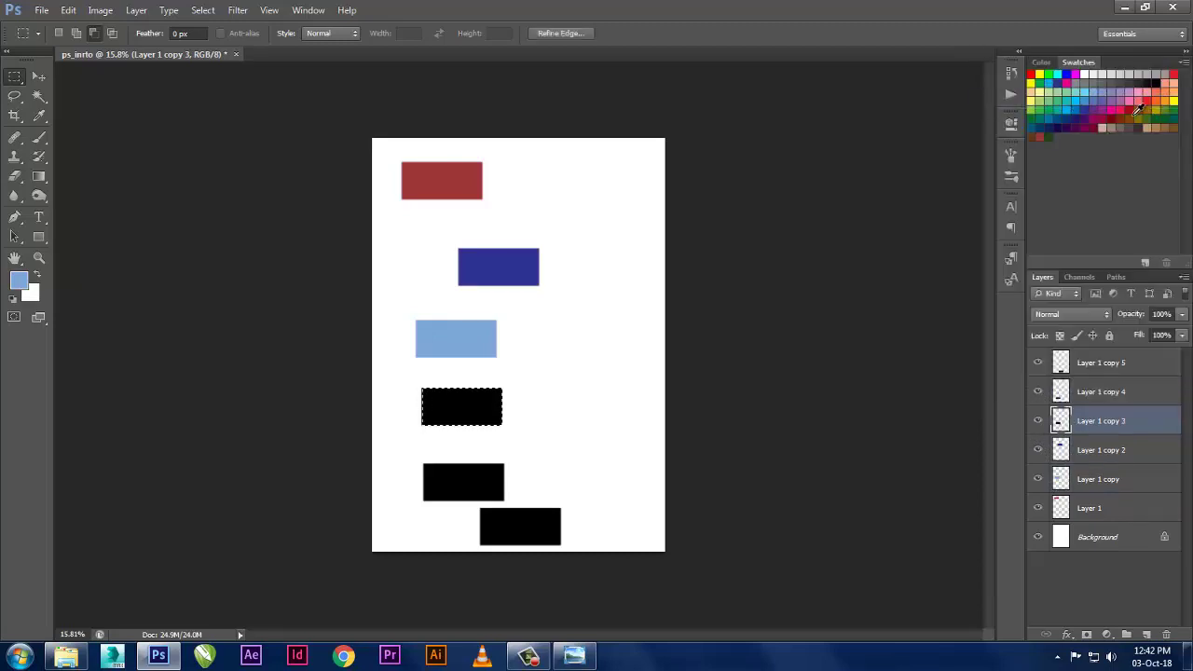
left_click(1162, 96)
key("alt+BackSpace")
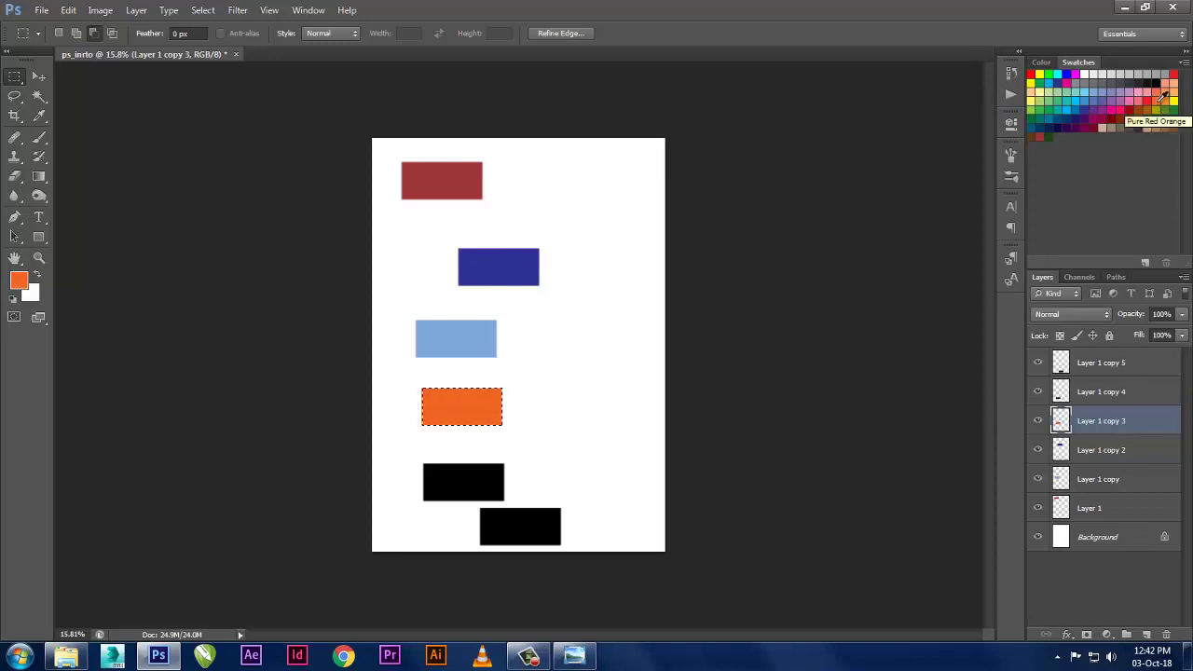
right_click(491, 354)
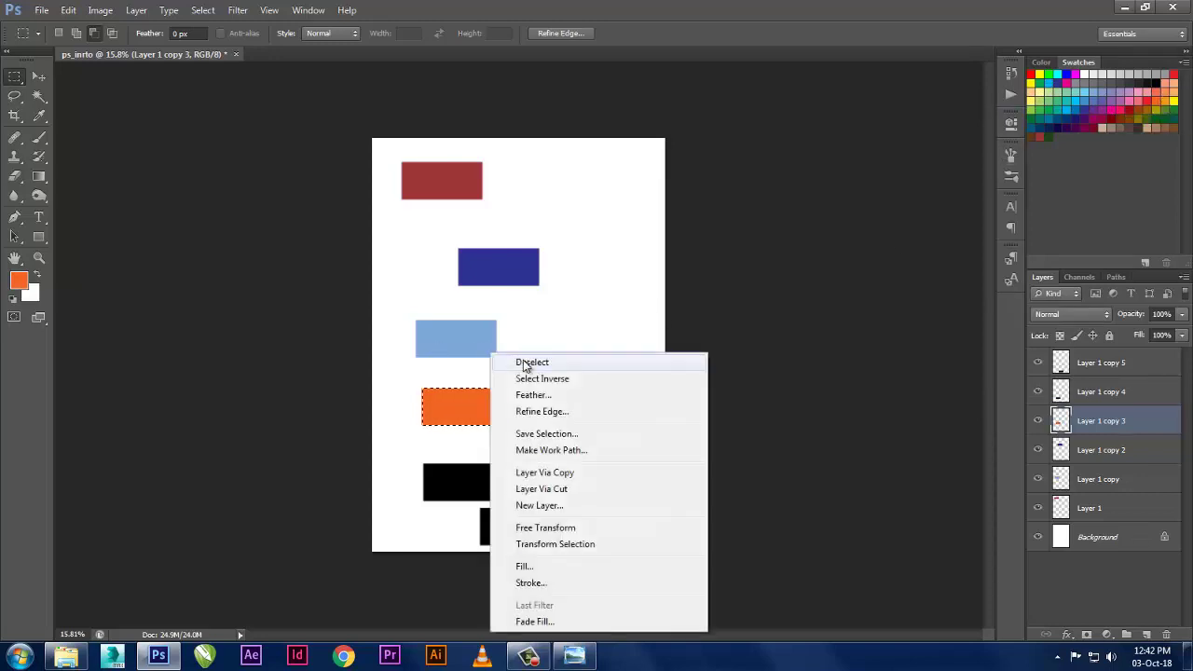
left_click(524, 363)
- Fill the fifth bar on Layer 1 copy 4 with dark blue-violet and clear all selections
left_click(1062, 391)
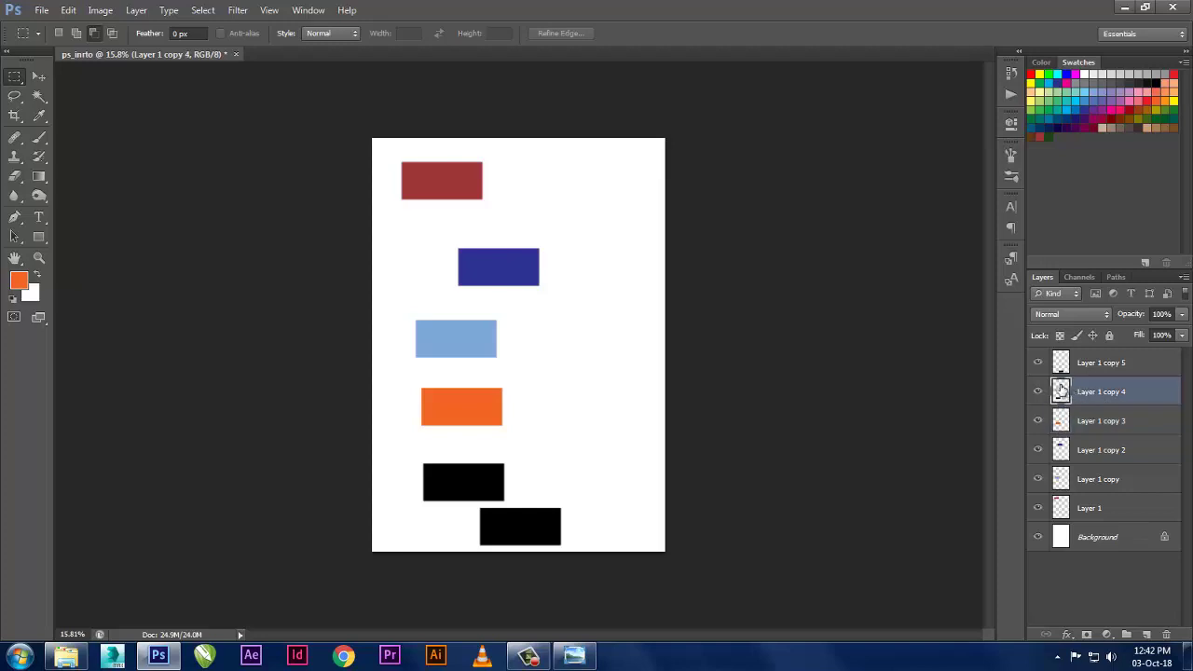
right_click(1060, 391)
left_click(1056, 74)
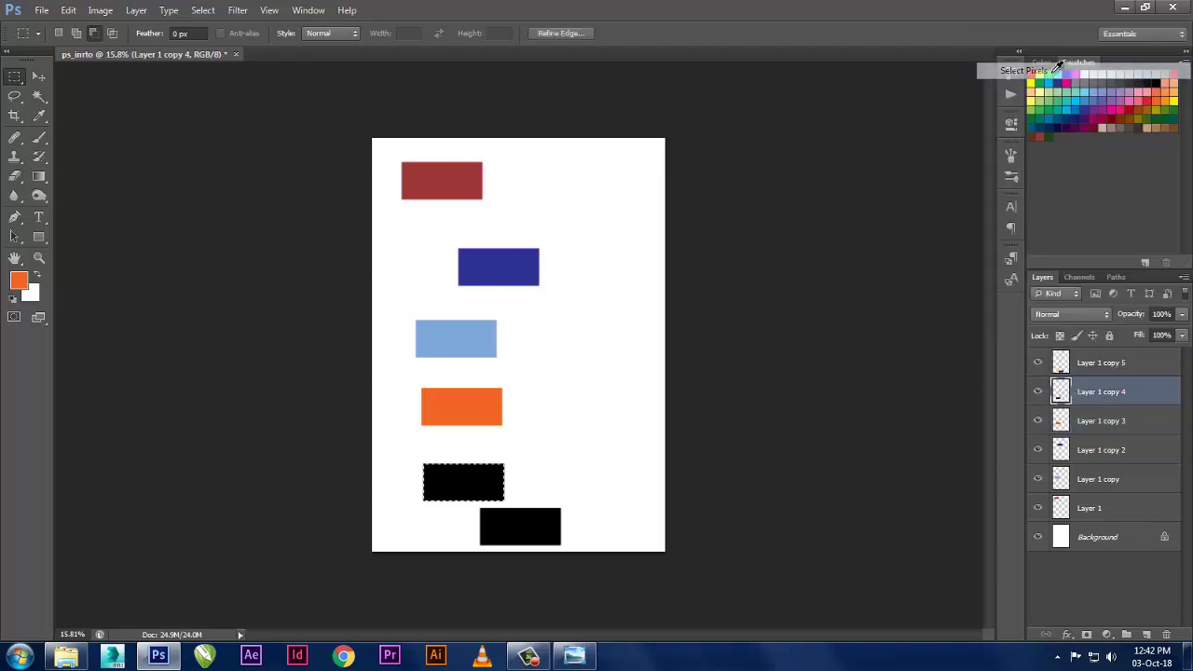
left_click(1063, 121)
key("alt+BackSpace")
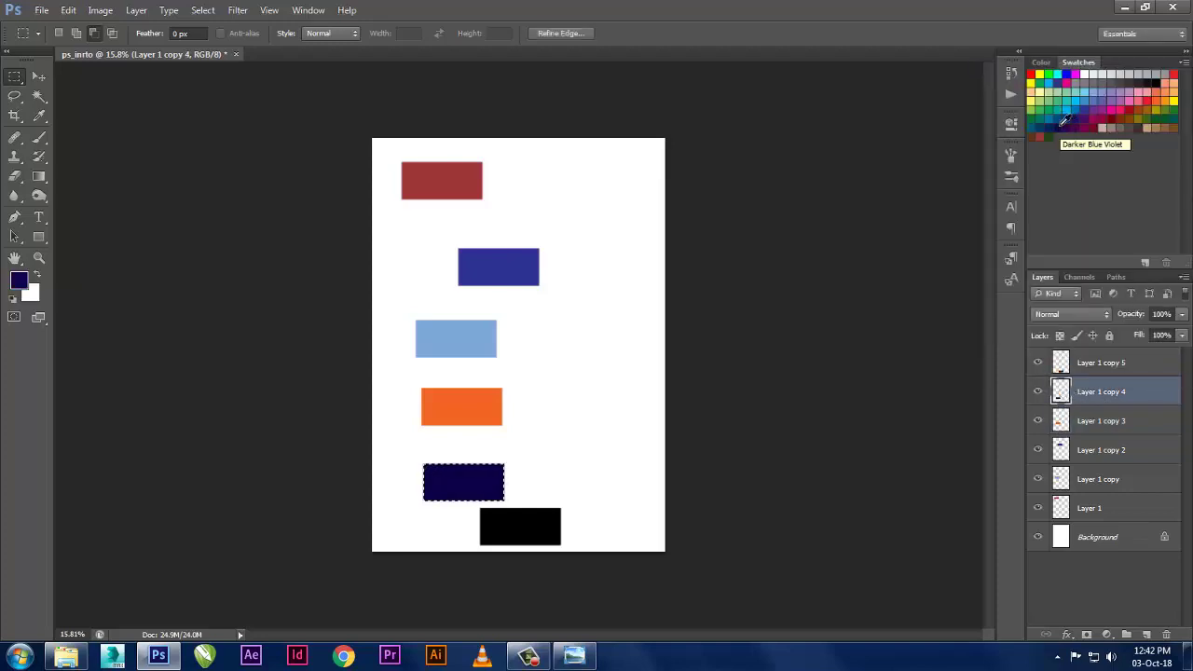
key("ctrl+d")
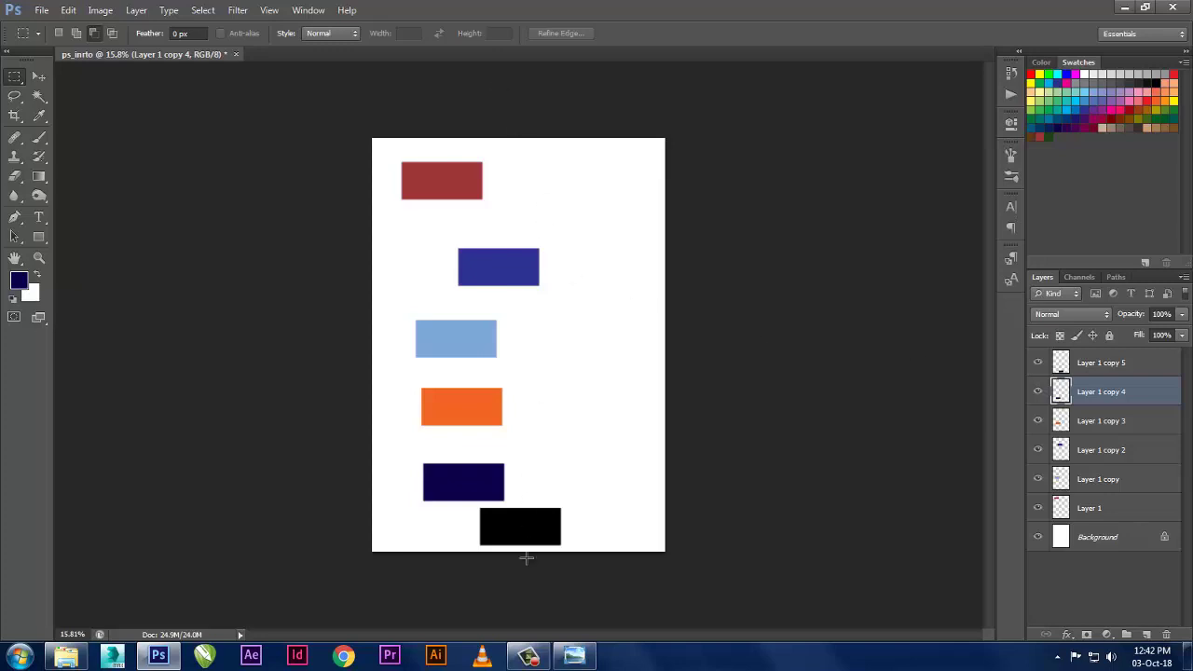
scroll(533, 543, "up", 2)
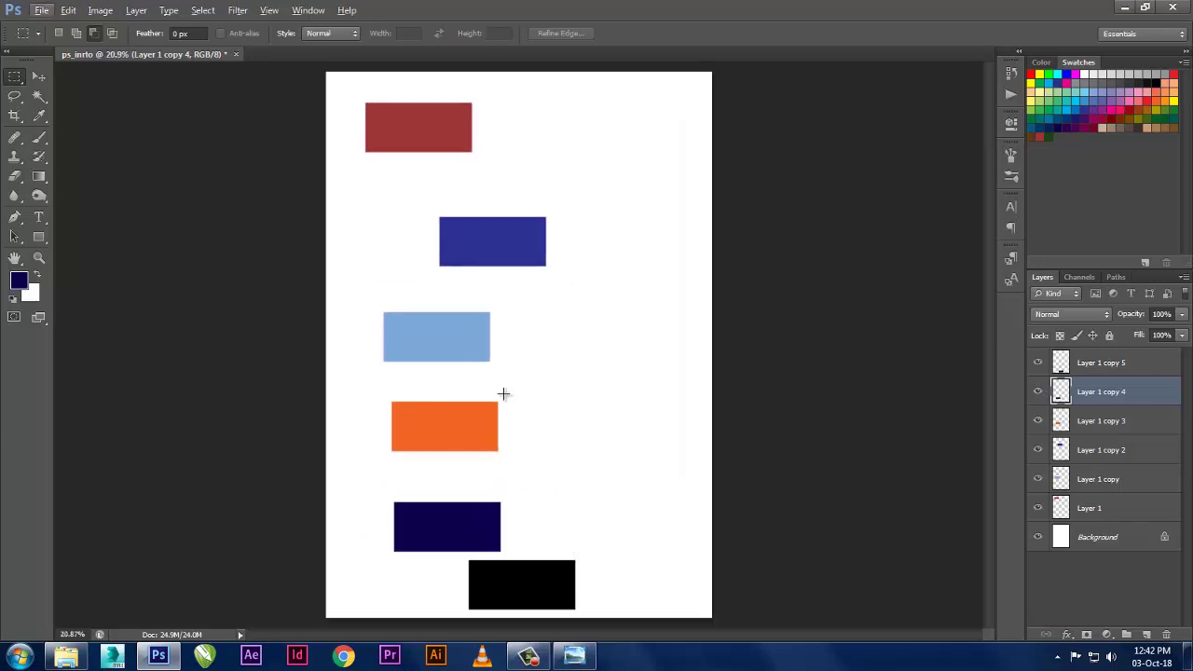
scroll(518, 552, "down", 1)
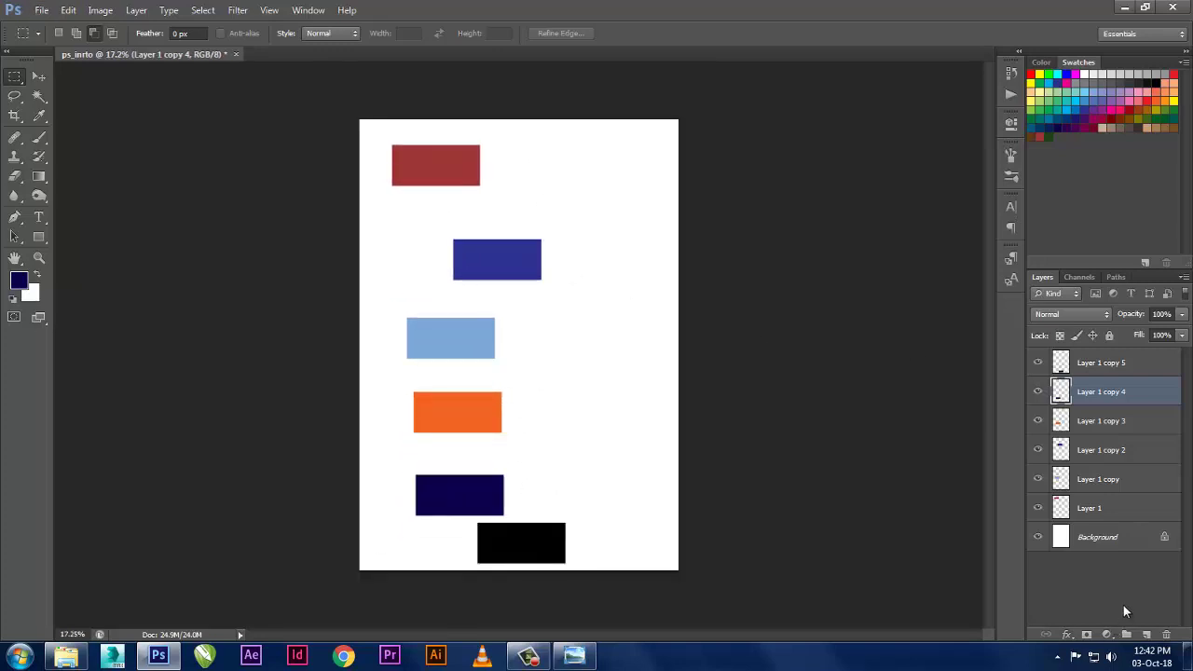
left_click(1123, 604)
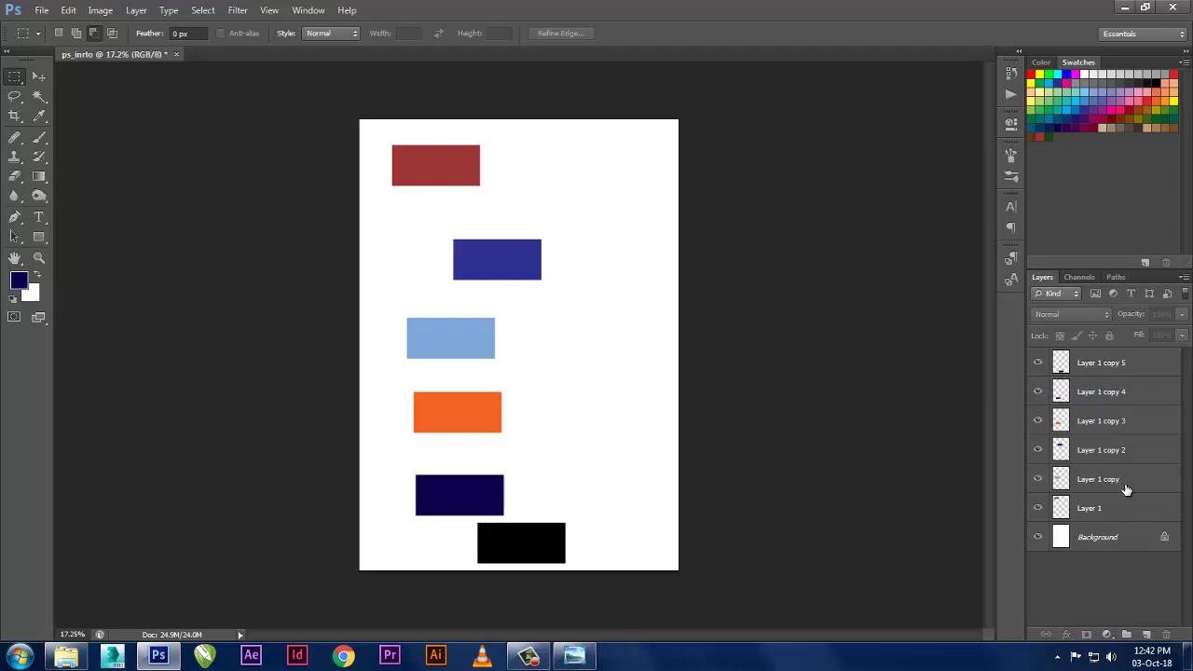
- Rename the first three bar layers to red, lbule and d blue
double_click(1092, 511)
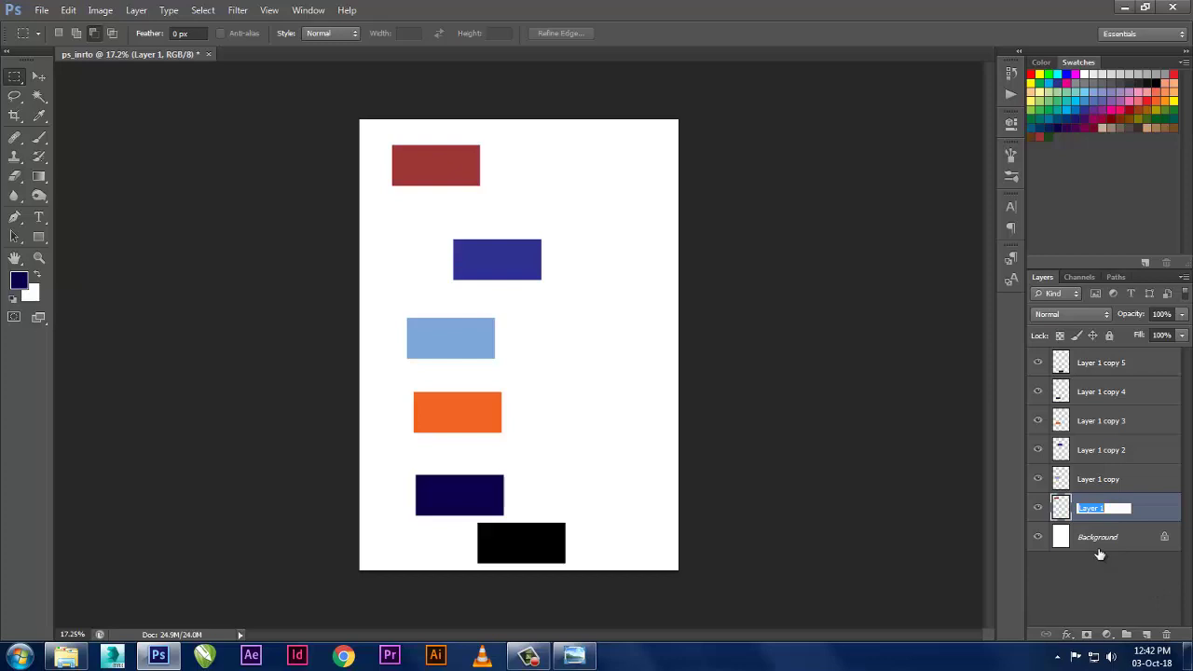
type("red")
key("Return")
left_click(1096, 481)
left_click(1037, 479)
left_click(1037, 478)
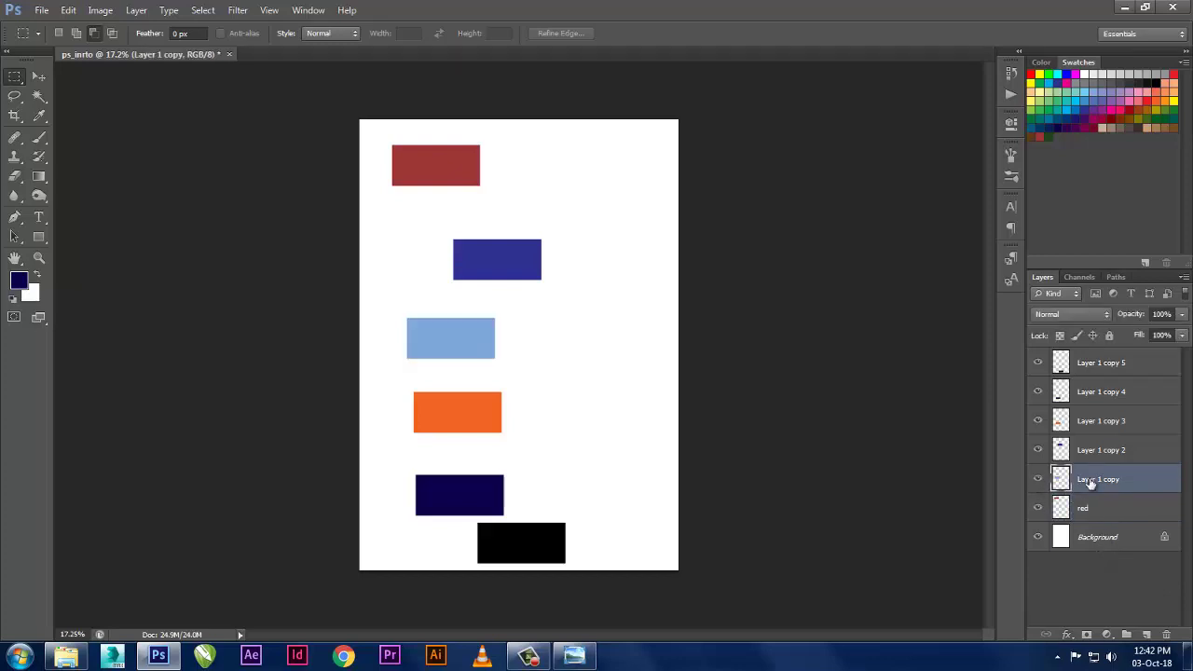
double_click(1099, 478)
type("lbu")
type("le")
key("Return")
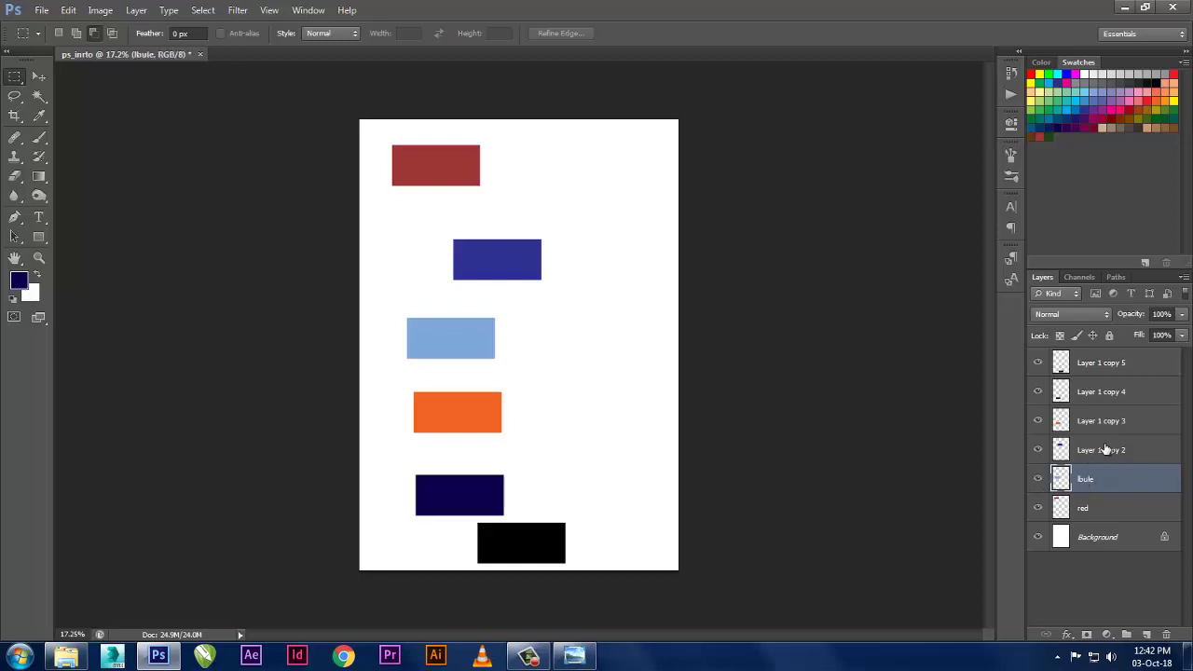
left_click(1105, 450)
left_click(1037, 450)
left_click(1037, 450)
double_click(1102, 450)
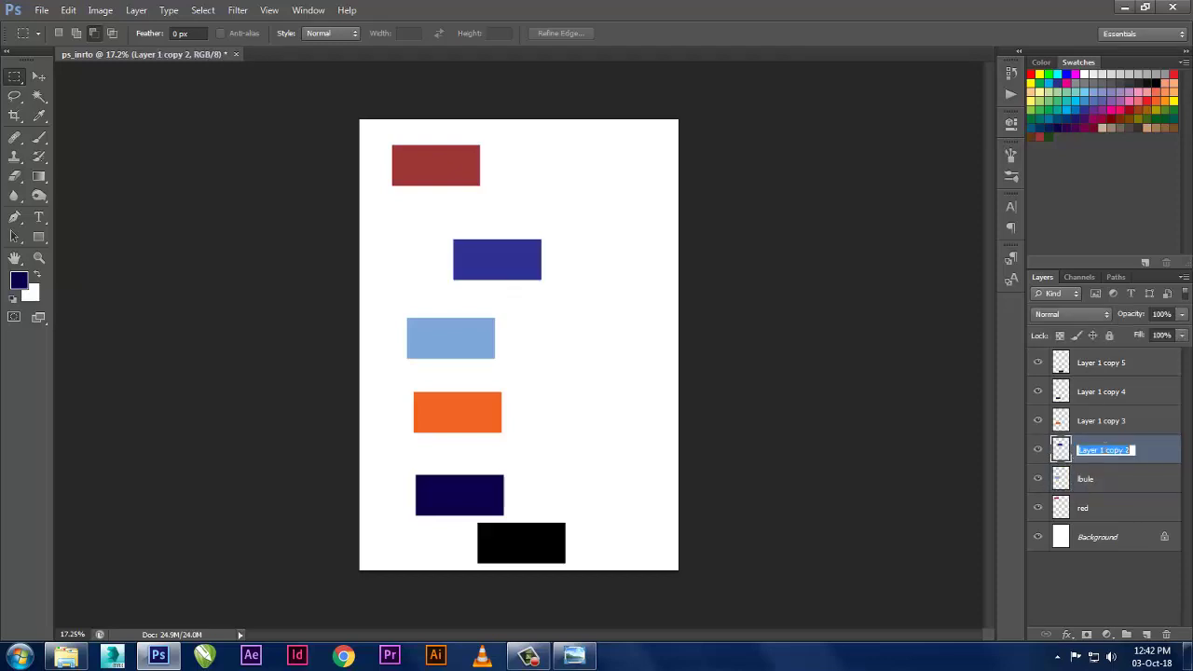
type("d bl")
type("ue")
key("Return")
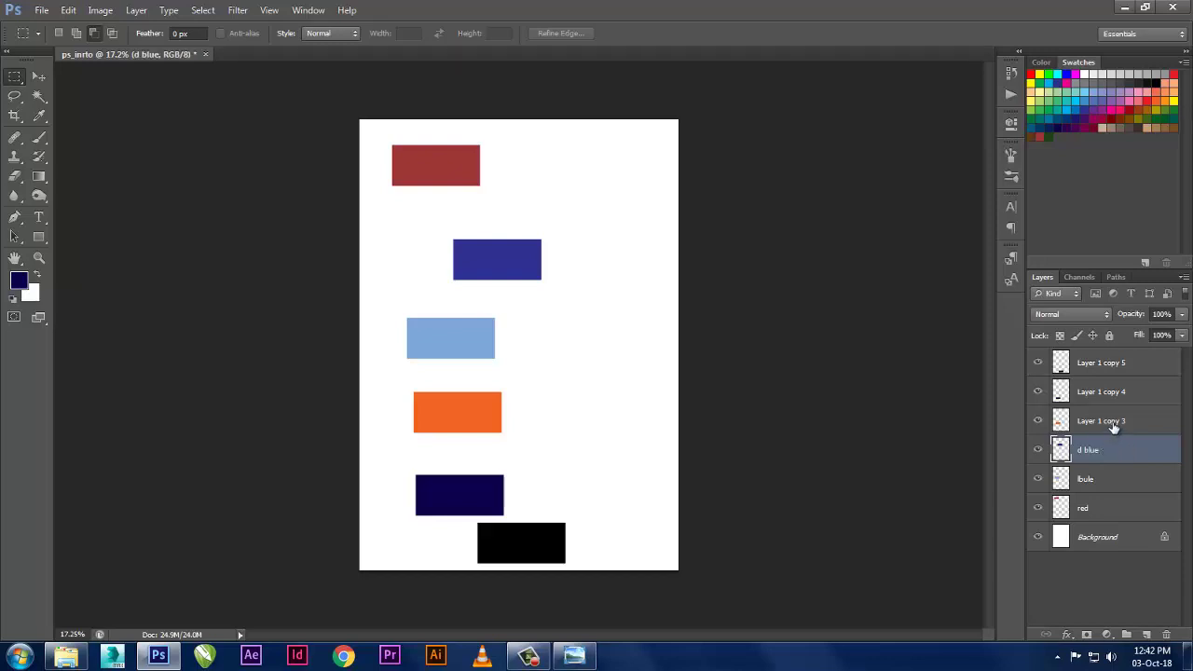
- Rename the remaining layers to orange, black and dd blue
double_click(1116, 421)
type("orange")
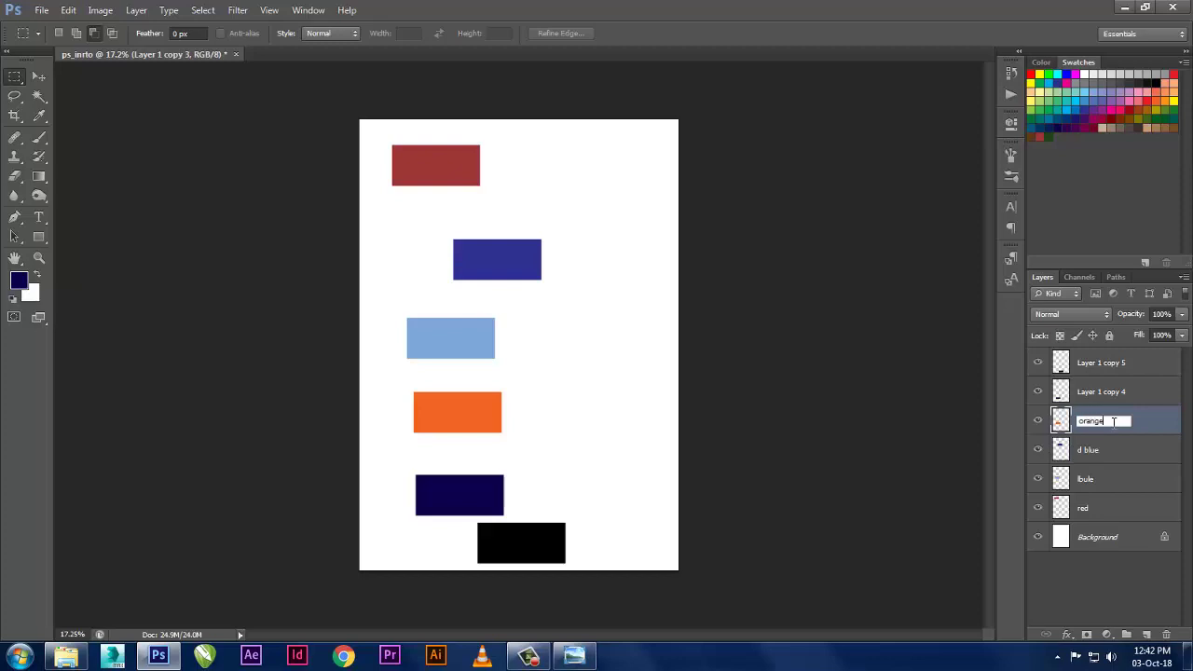
key("Return")
double_click(1115, 391)
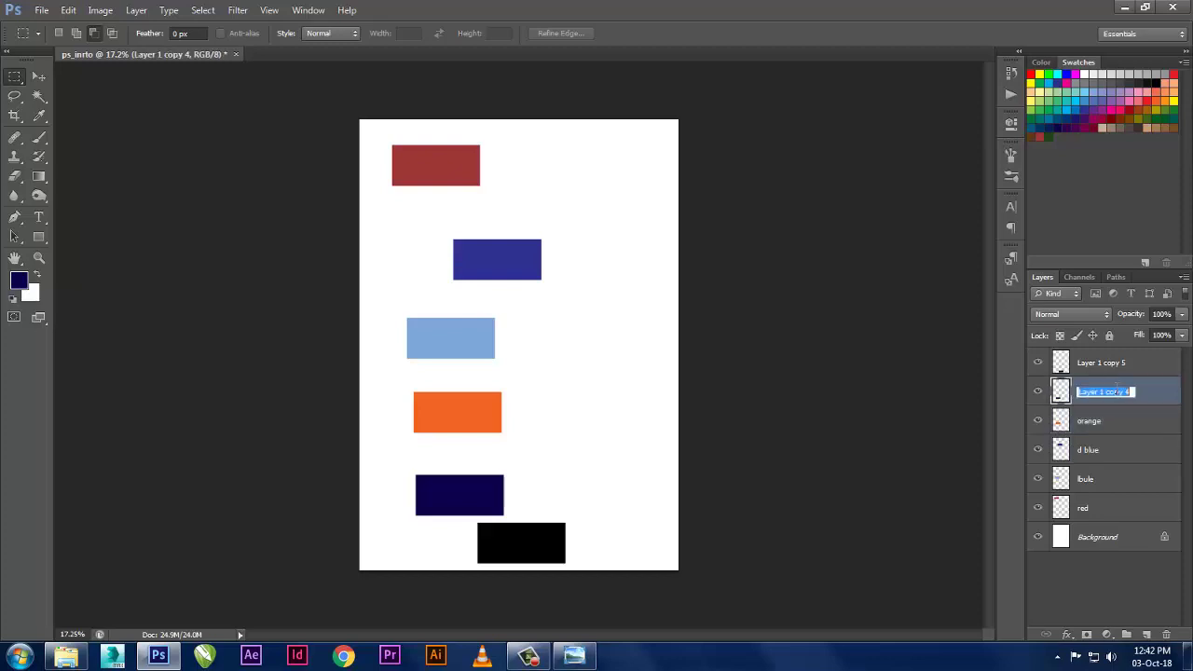
type("black")
key("Return")
double_click(1106, 364)
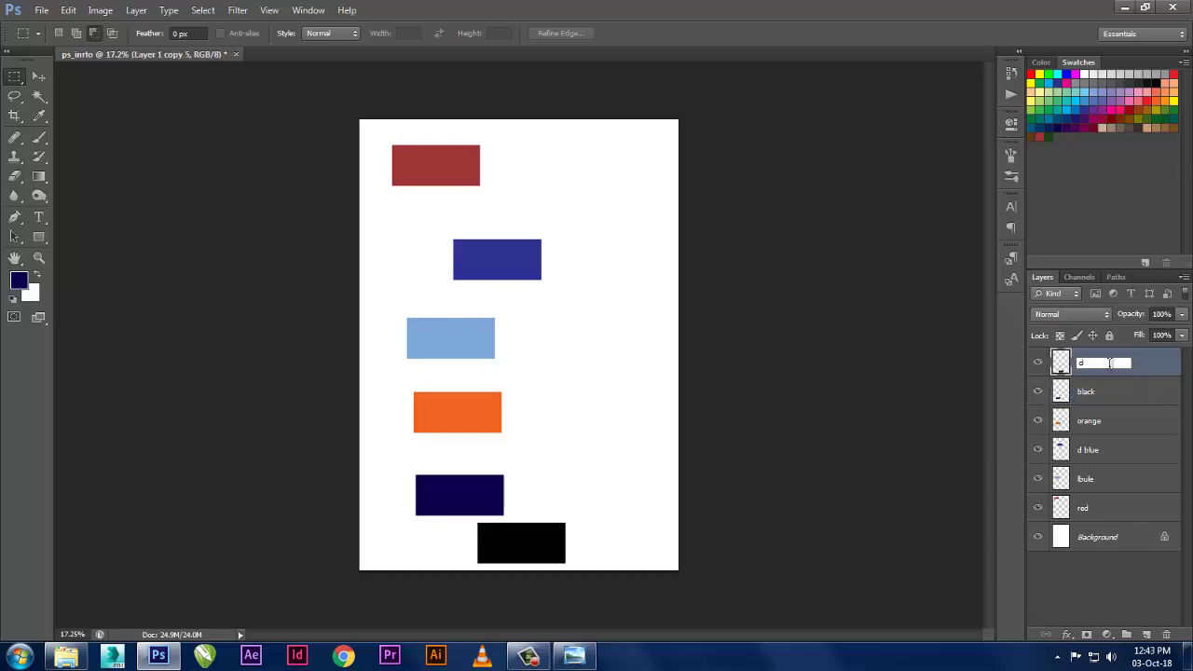
type("d blu")
type("e")
key("Return")
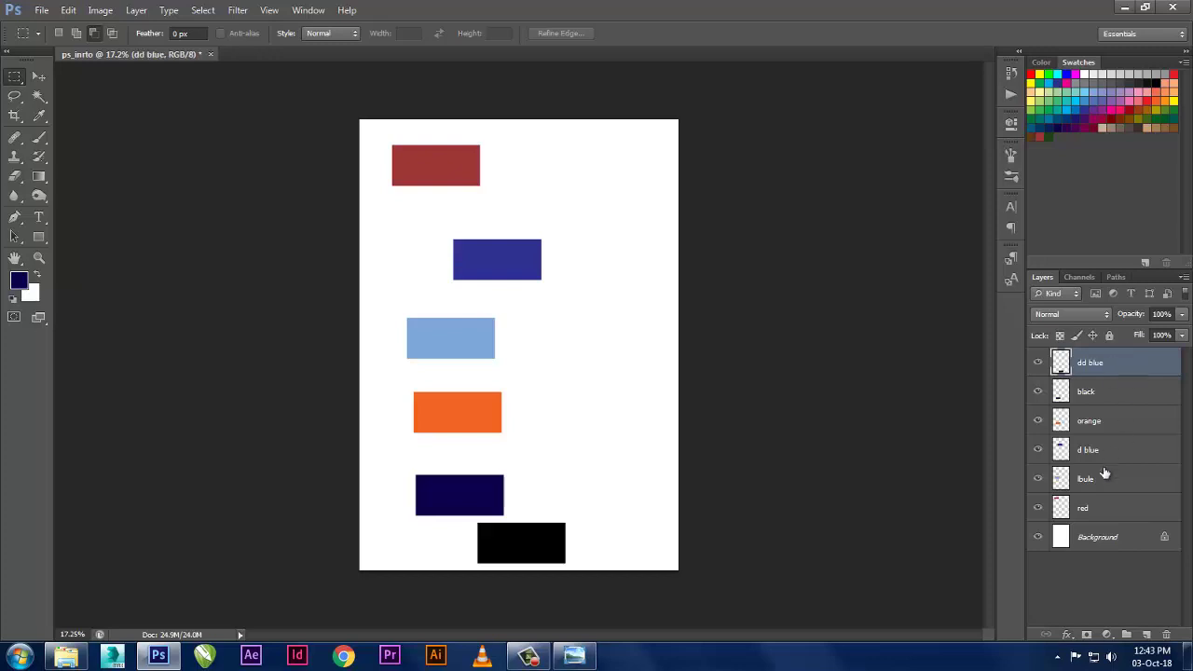
- Deselect layers, check the orange layer's context menu, and switch to the Move tool
left_click(1108, 579)
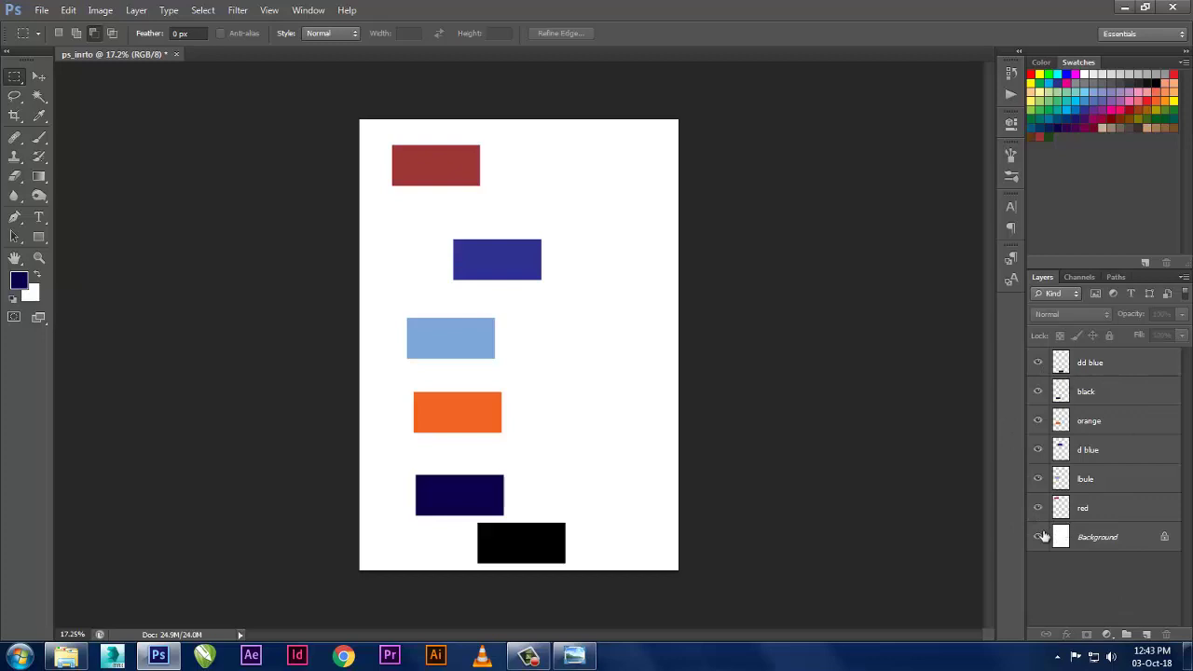
right_click(1093, 432)
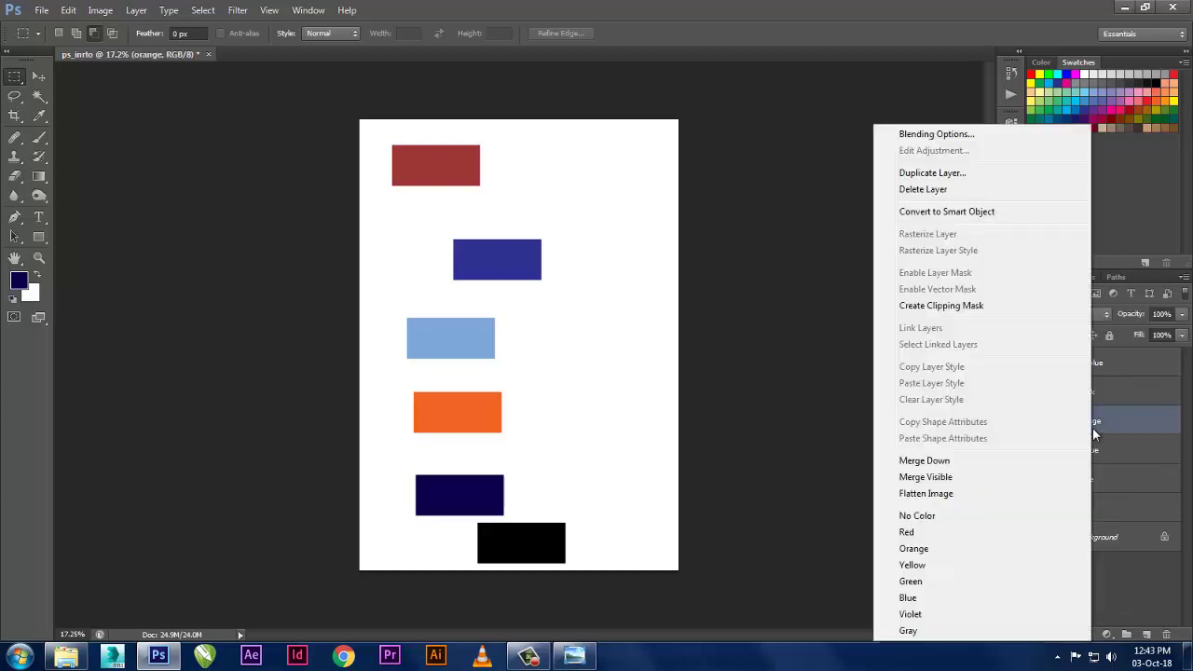
left_click(1146, 570)
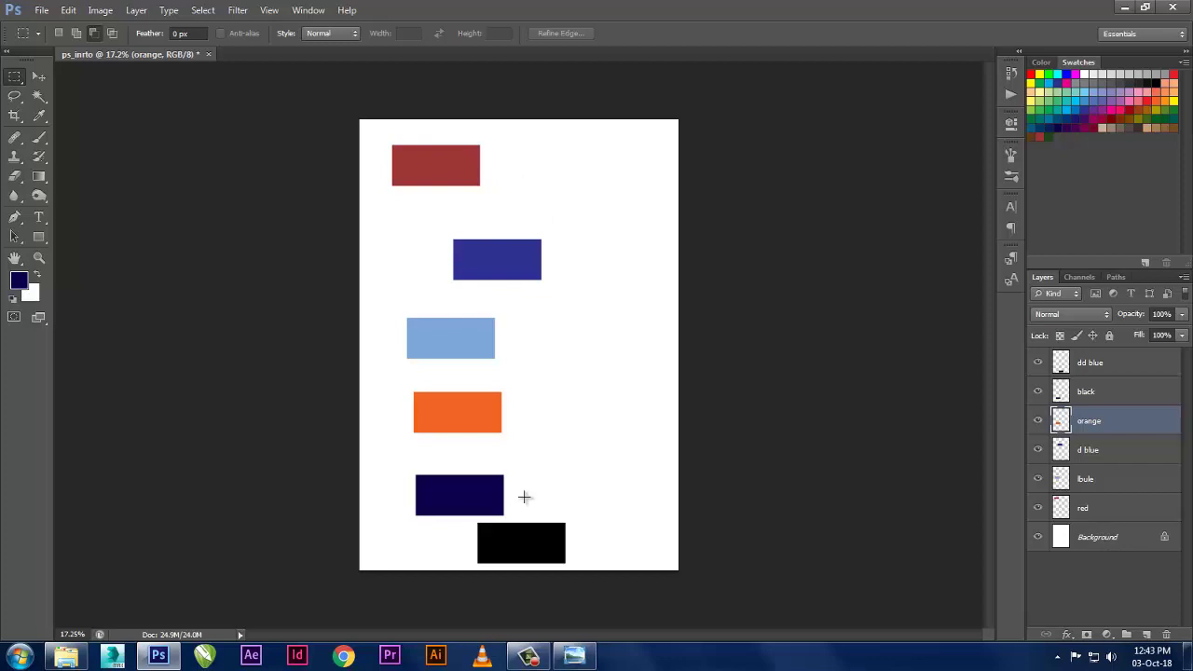
left_click(39, 78)
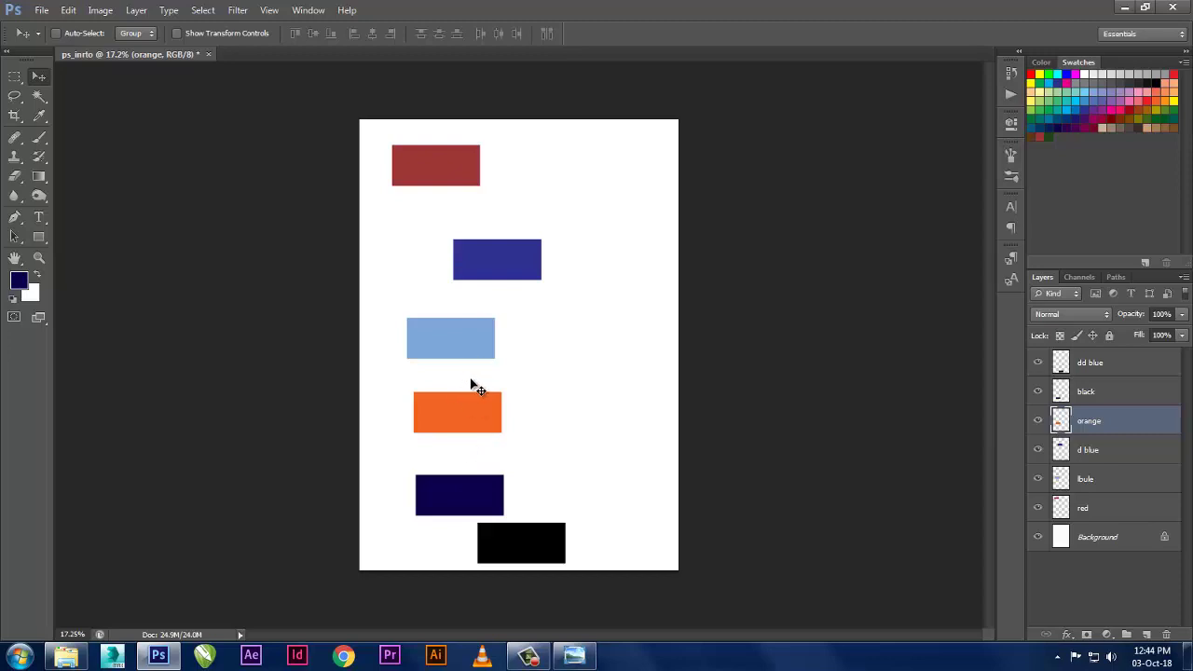
- Try selecting the dd blue, black and orange layers, then deselect them
left_click(1108, 585)
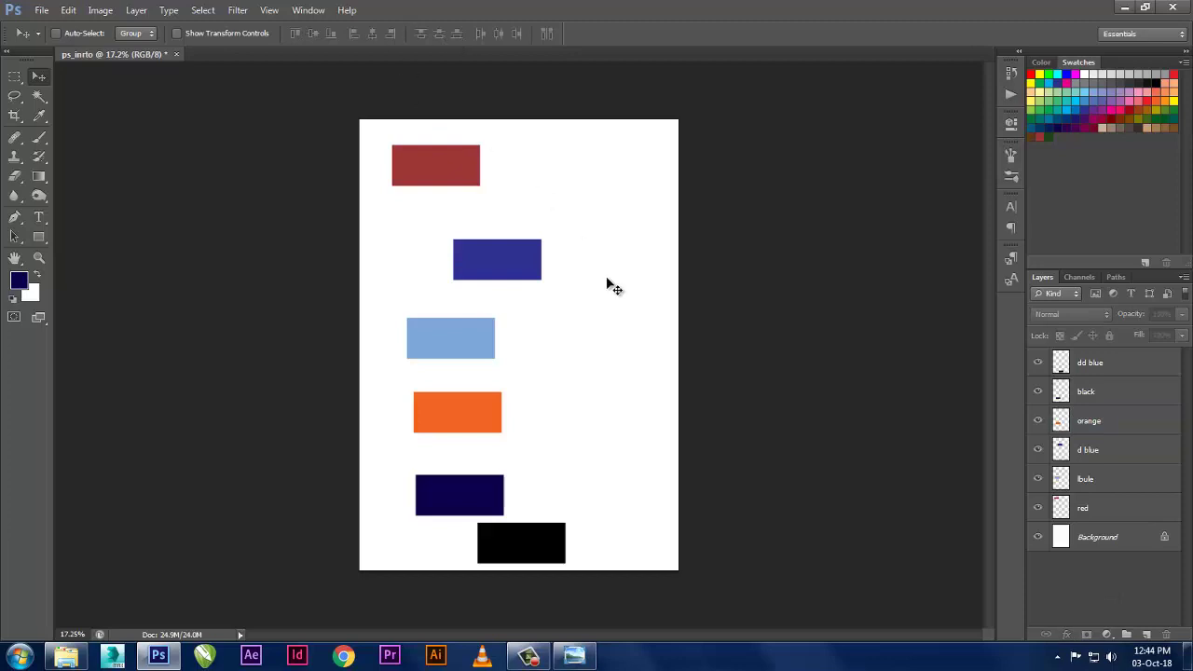
left_click(1140, 373)
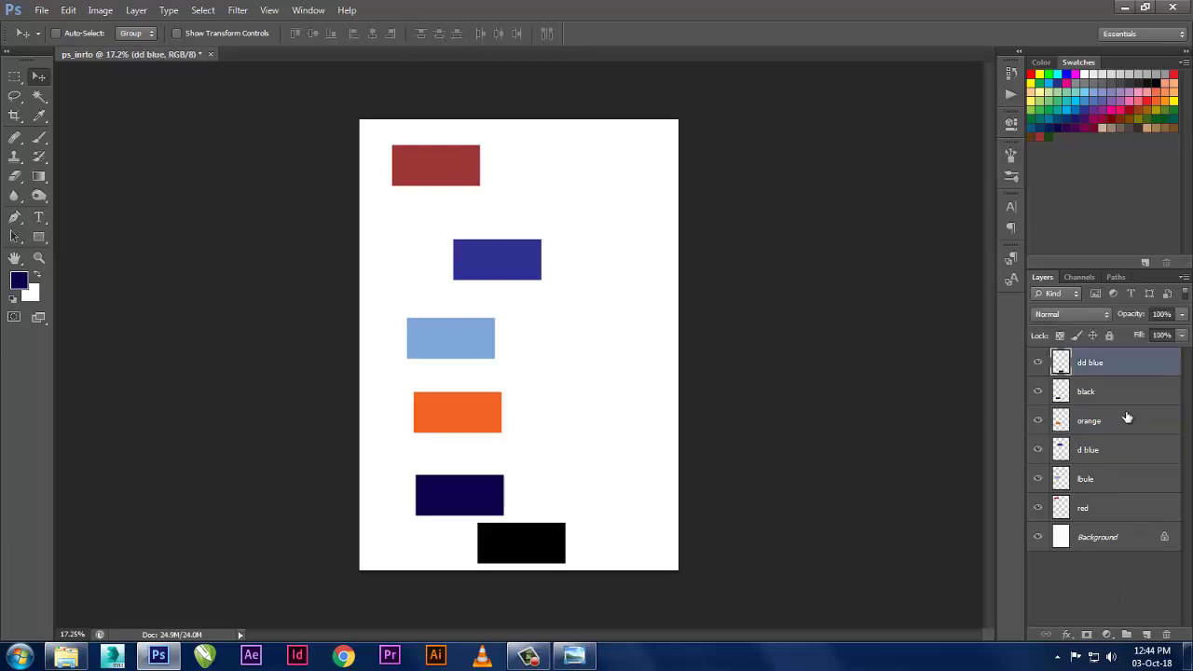
left_click(1123, 397, "shift")
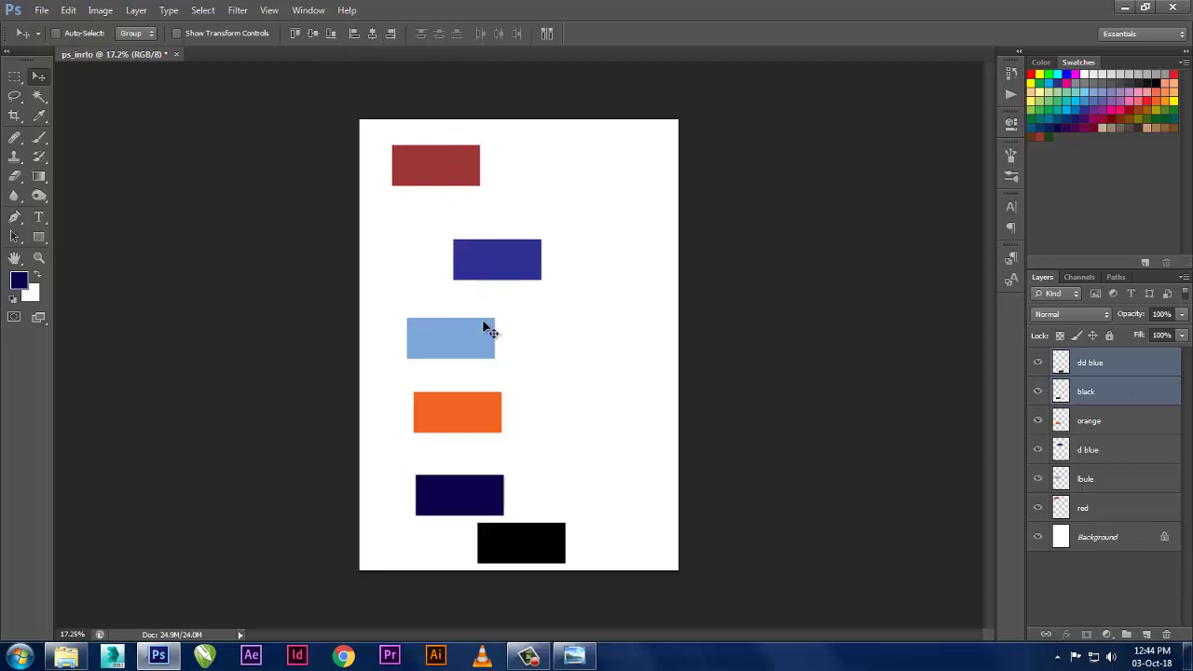
left_click(1085, 425, "shift")
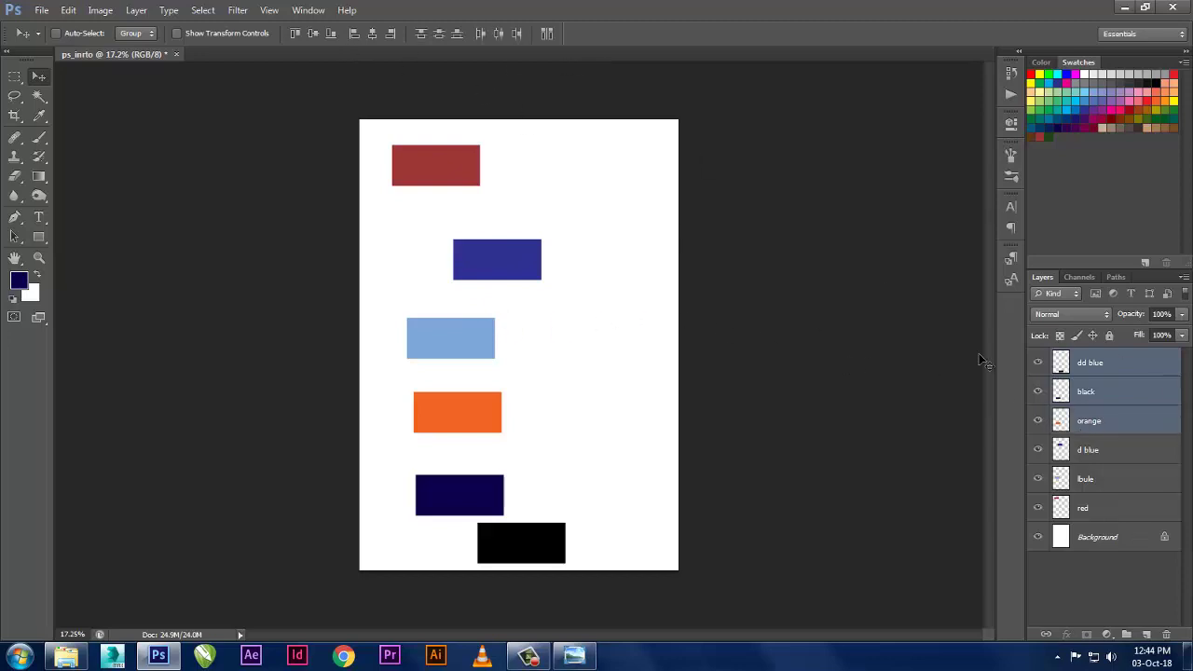
left_click(1123, 578)
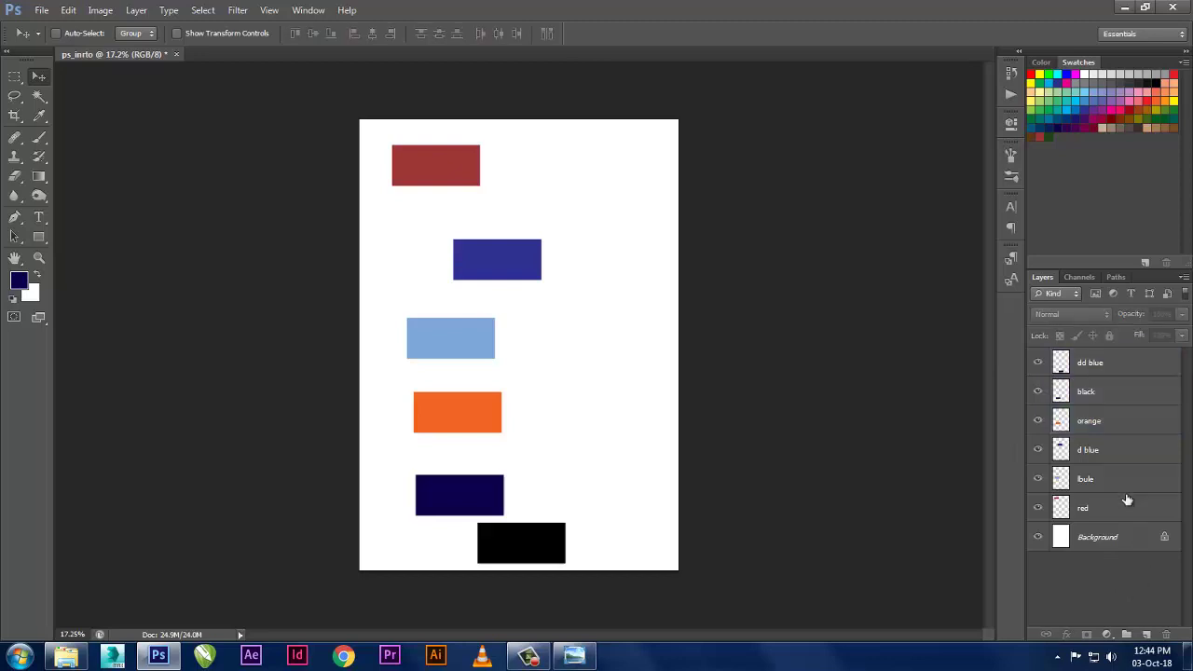
- Select all six layers from red to dd blue and align their top edges
left_click(1090, 360)
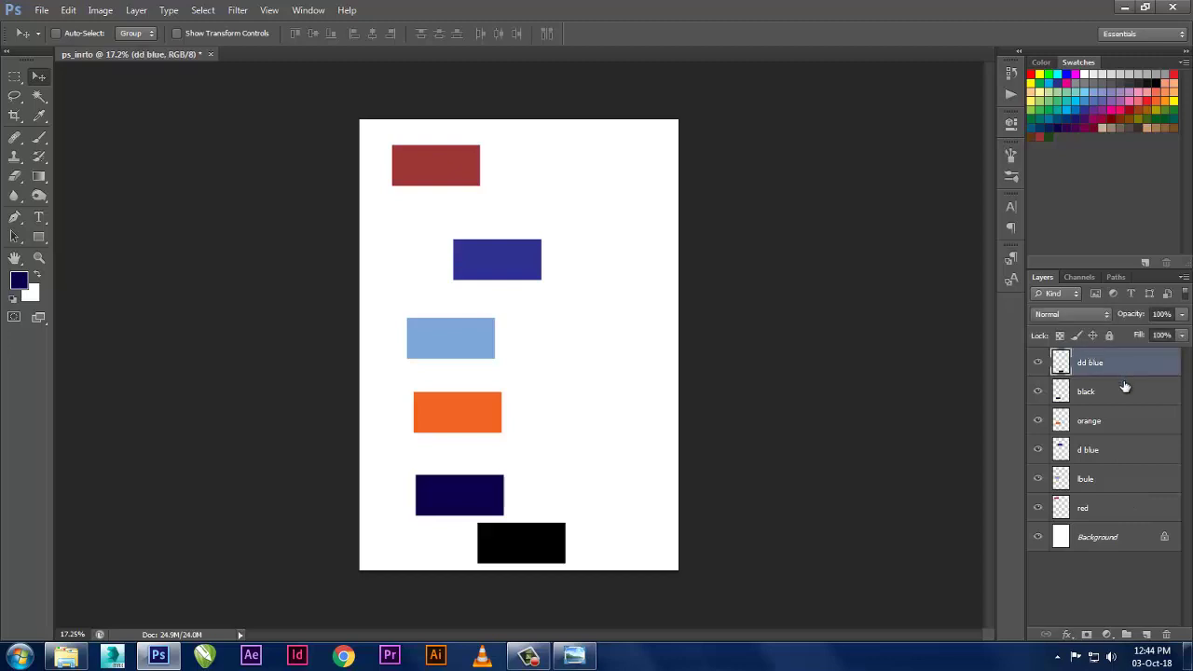
left_click(1122, 392, "shift")
left_click(1123, 427, "shift")
left_click(1120, 452, "shift")
left_click(1118, 480, "shift")
left_click(1116, 508, "shift")
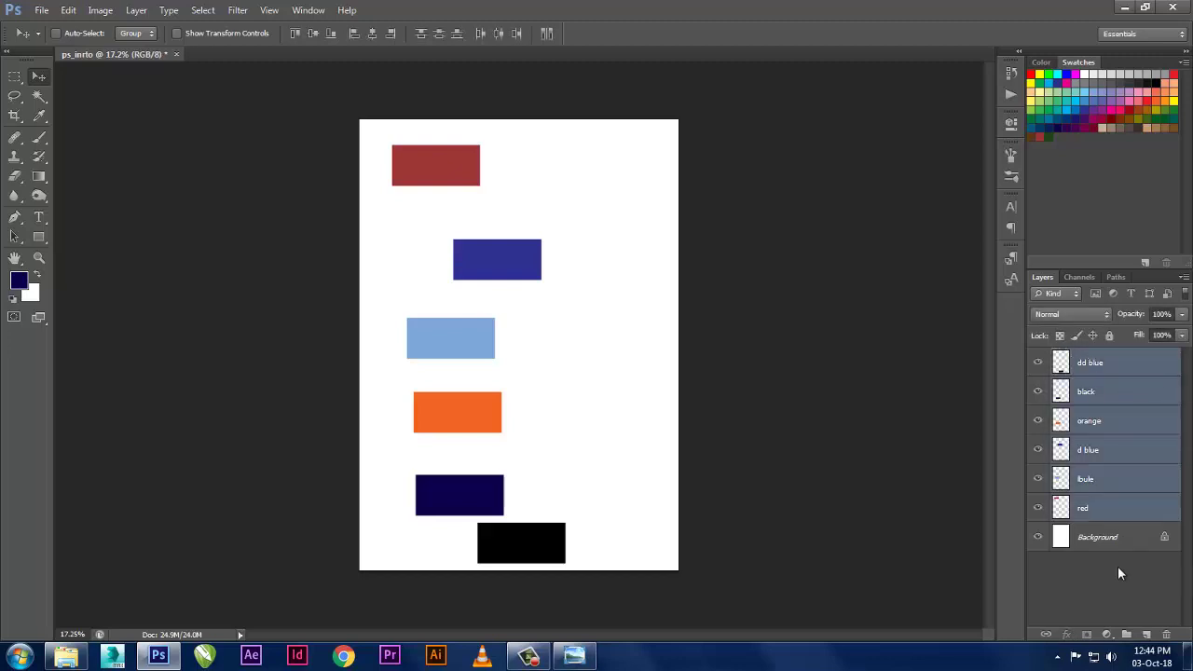
left_click(1118, 585)
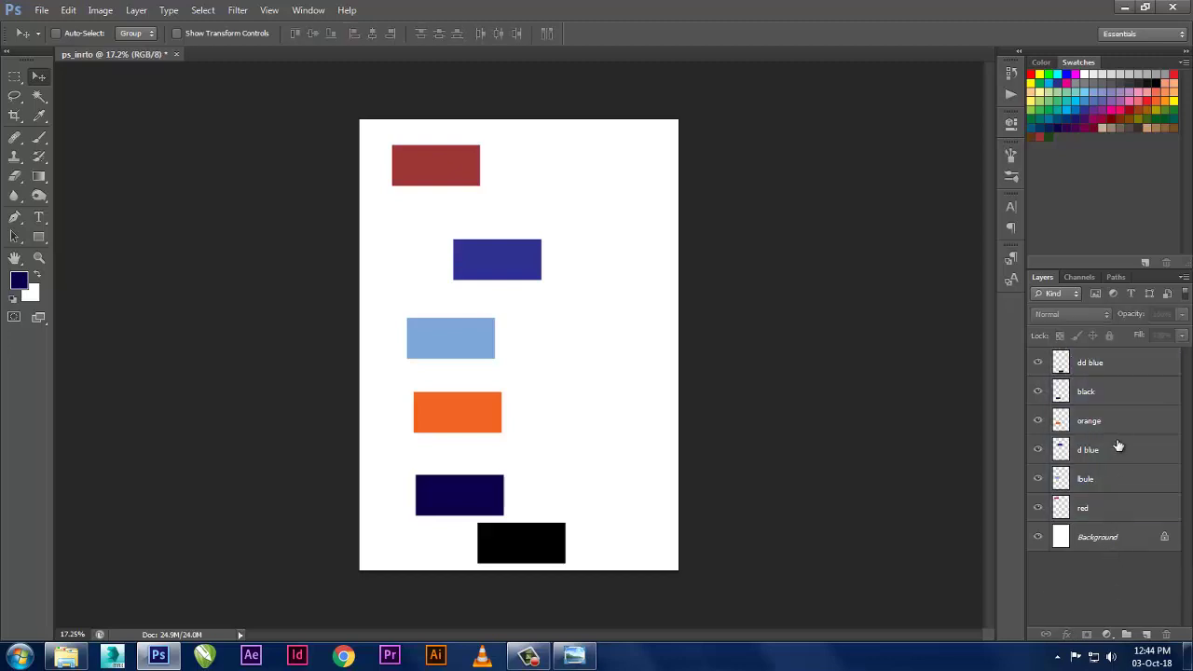
left_click(1108, 515)
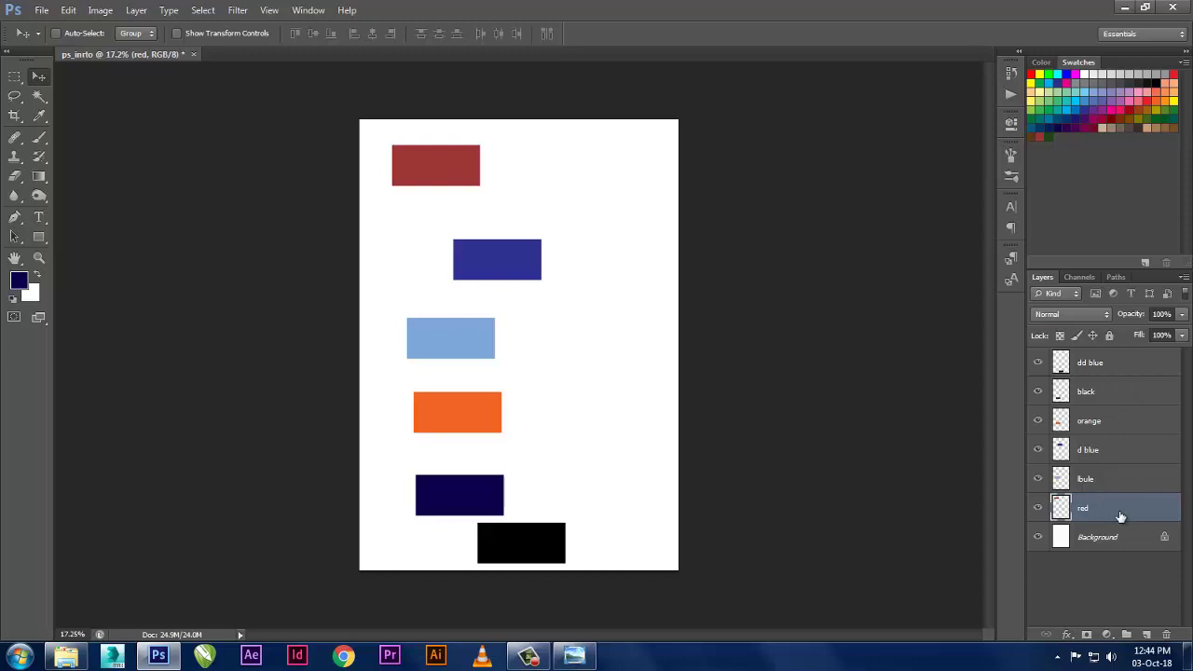
left_click(1118, 364, "shift")
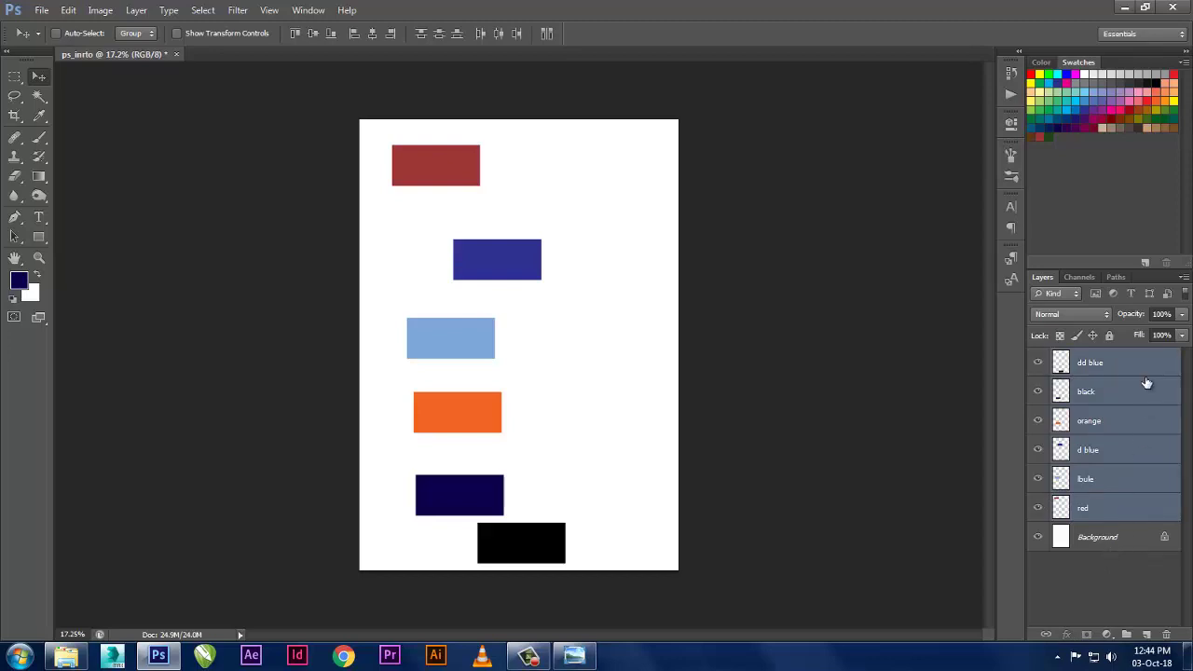
left_click(291, 34)
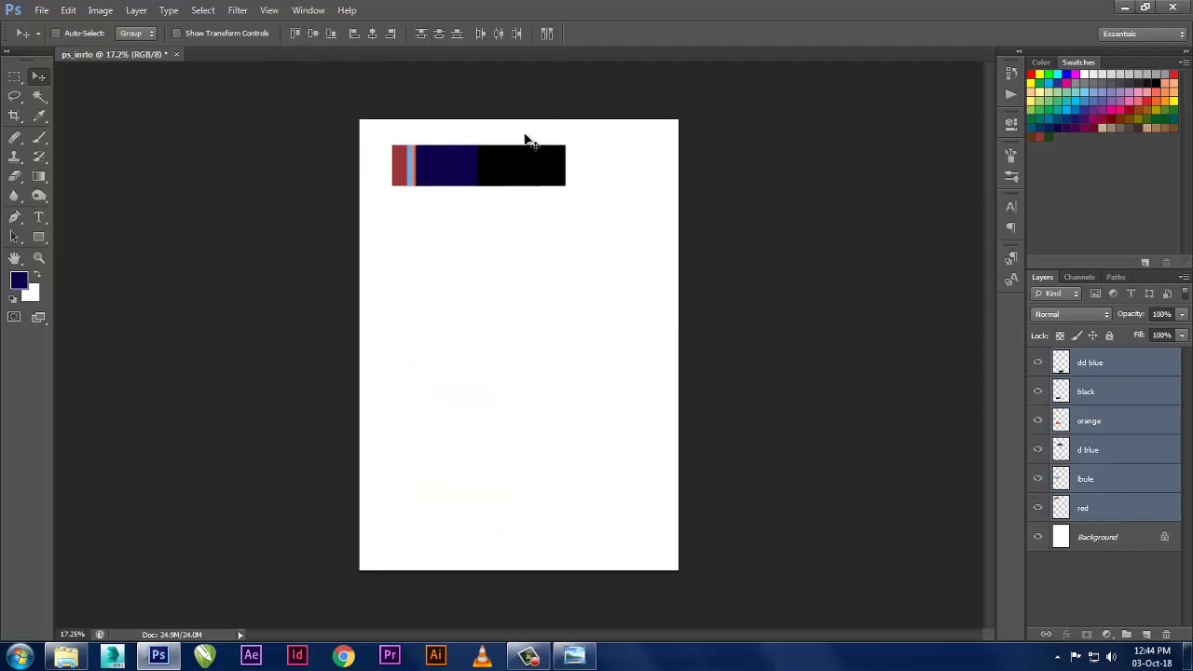
- Undo the top alignment and try vertical-centre, bottom, left and horizontal-centre alignments, undoing each
key("ctrl+z")
left_click(306, 39)
key("ctrl+z")
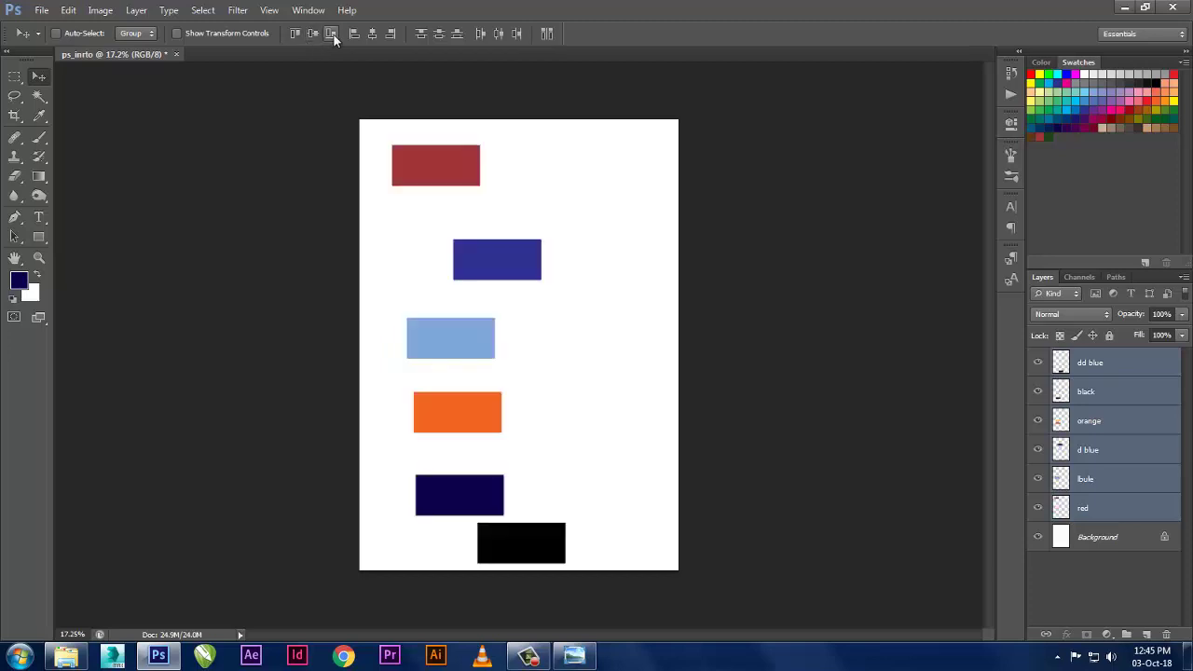
left_click(334, 35)
key("ctrl+z")
left_click(357, 35)
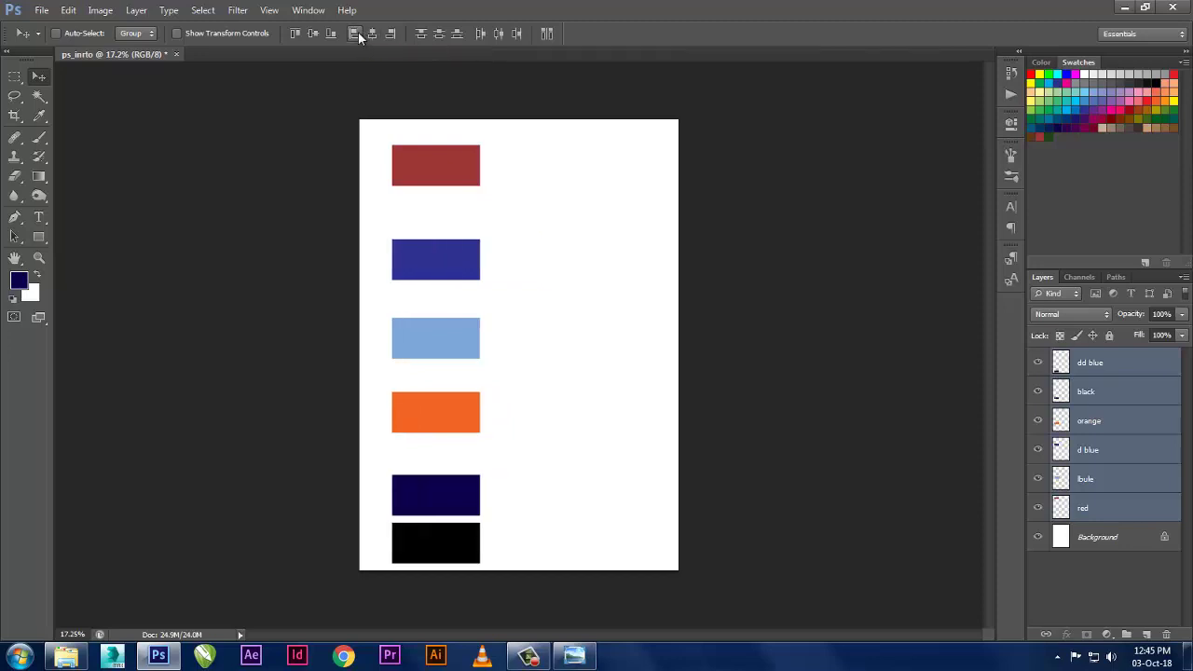
key("ctrl+z")
left_click(372, 34)
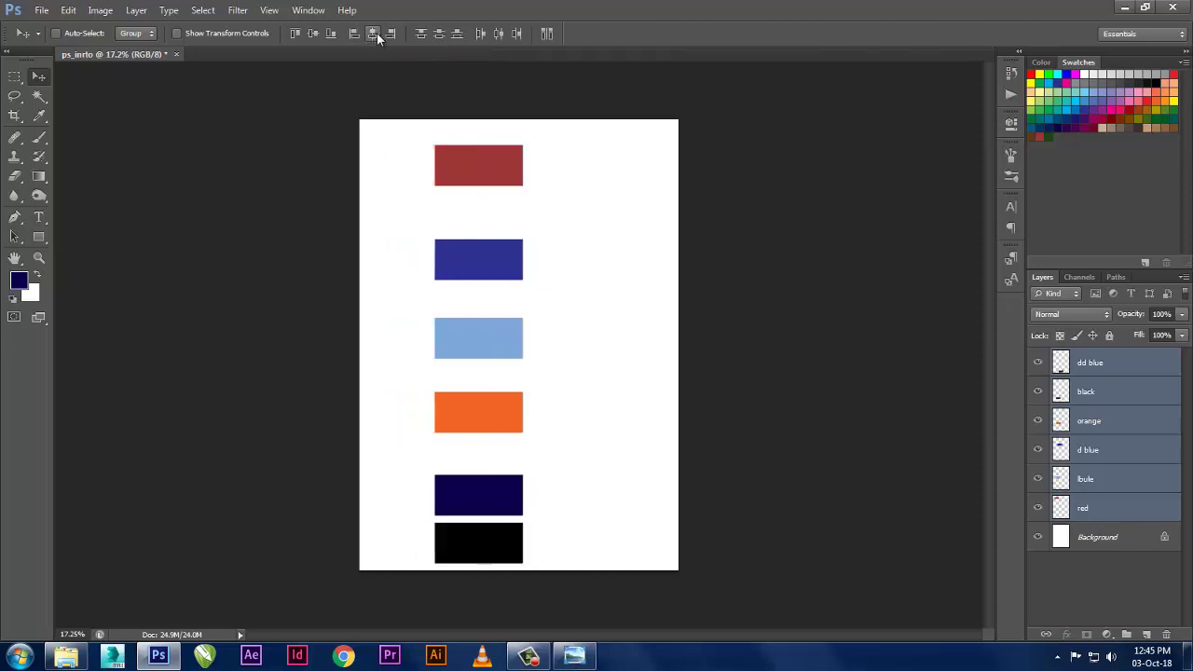
key("ctrl+z")
- Right-align and vertically distribute the bars, shift them left, then delete all six layers
left_click(390, 35)
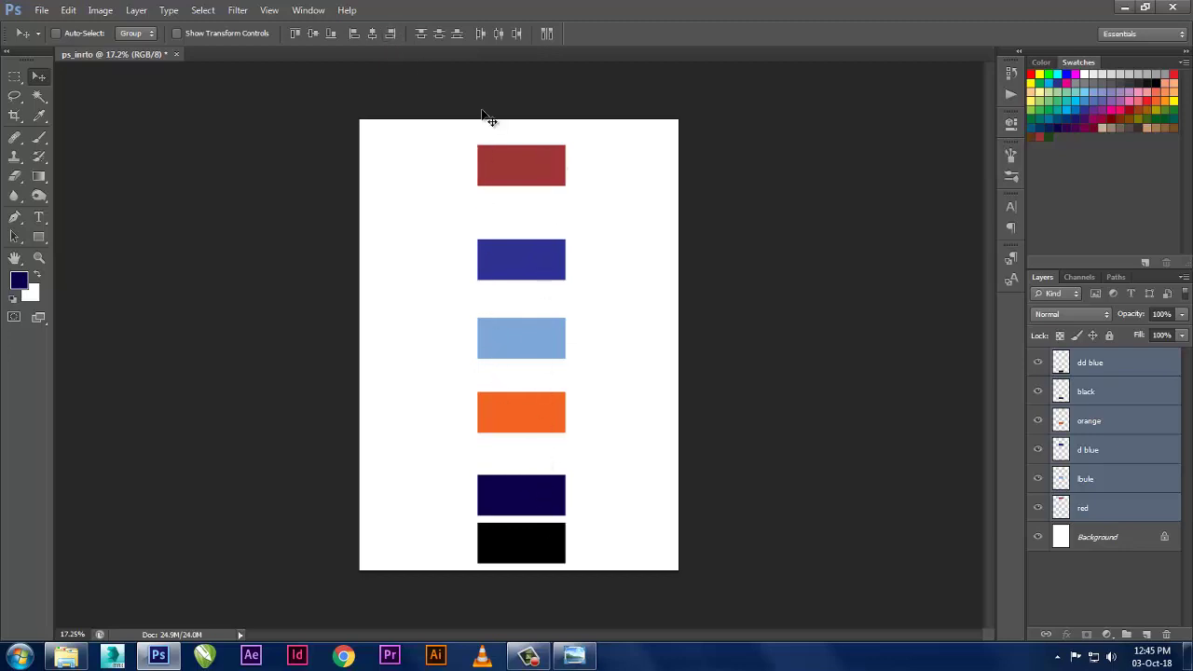
left_click(432, 34)
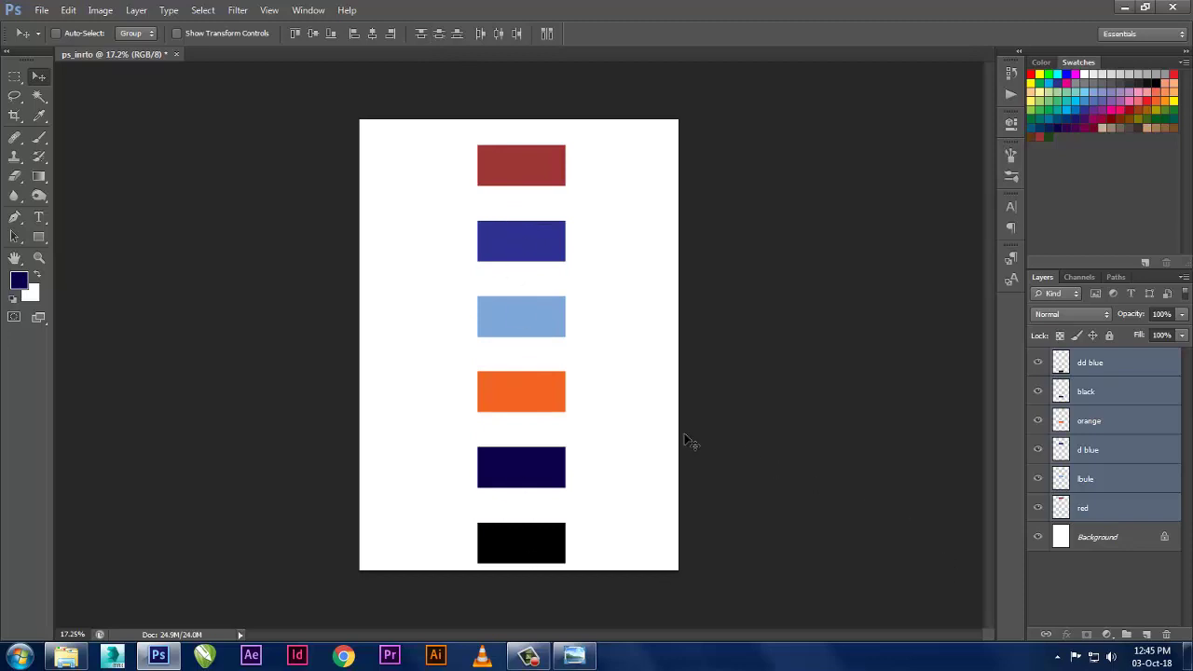
left_click_drag(512, 407, 394, 404)
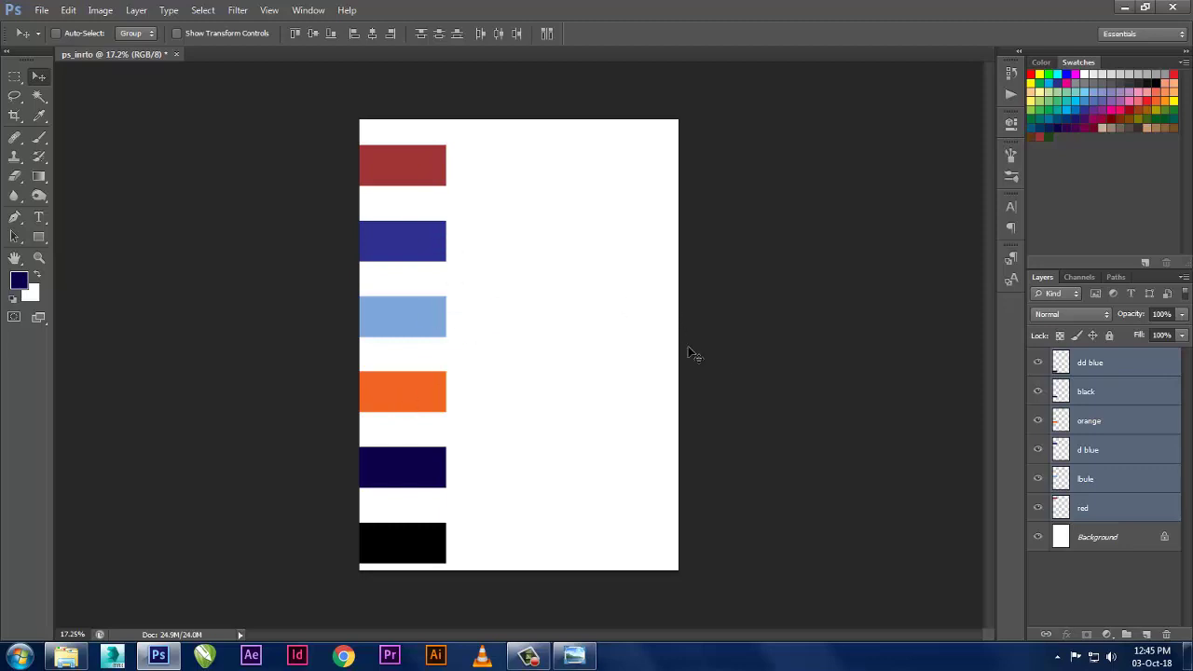
left_click(1165, 634)
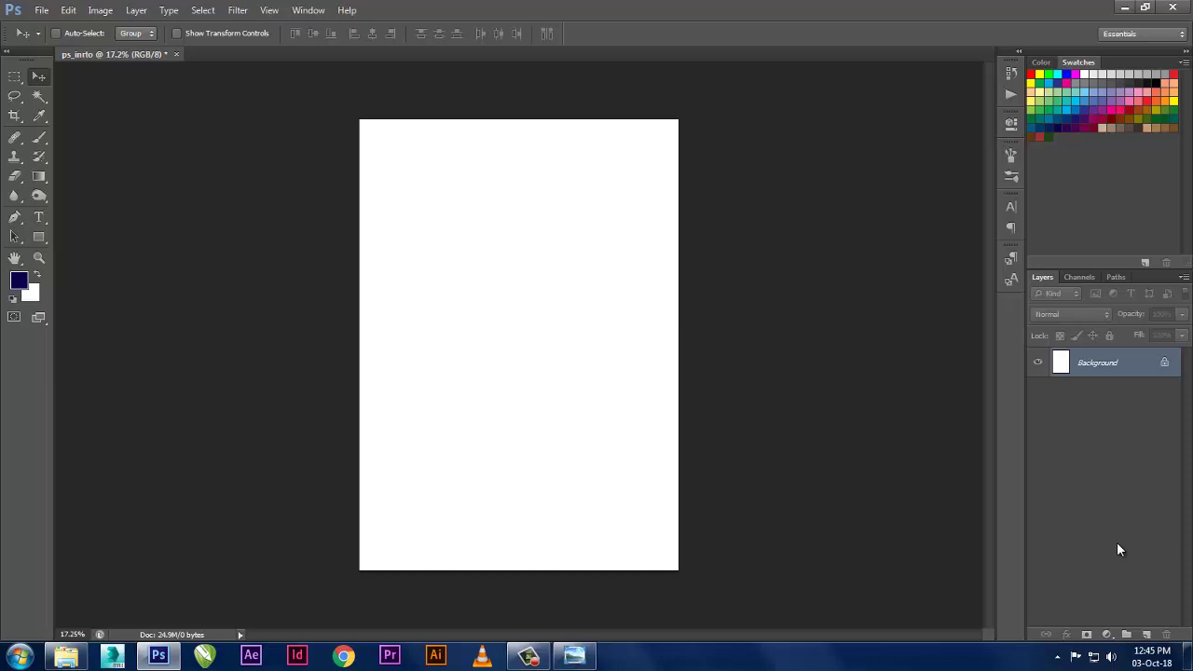
- Search Google Images for 'bar code', preview two results, then start a new tab
left_click(343, 654)
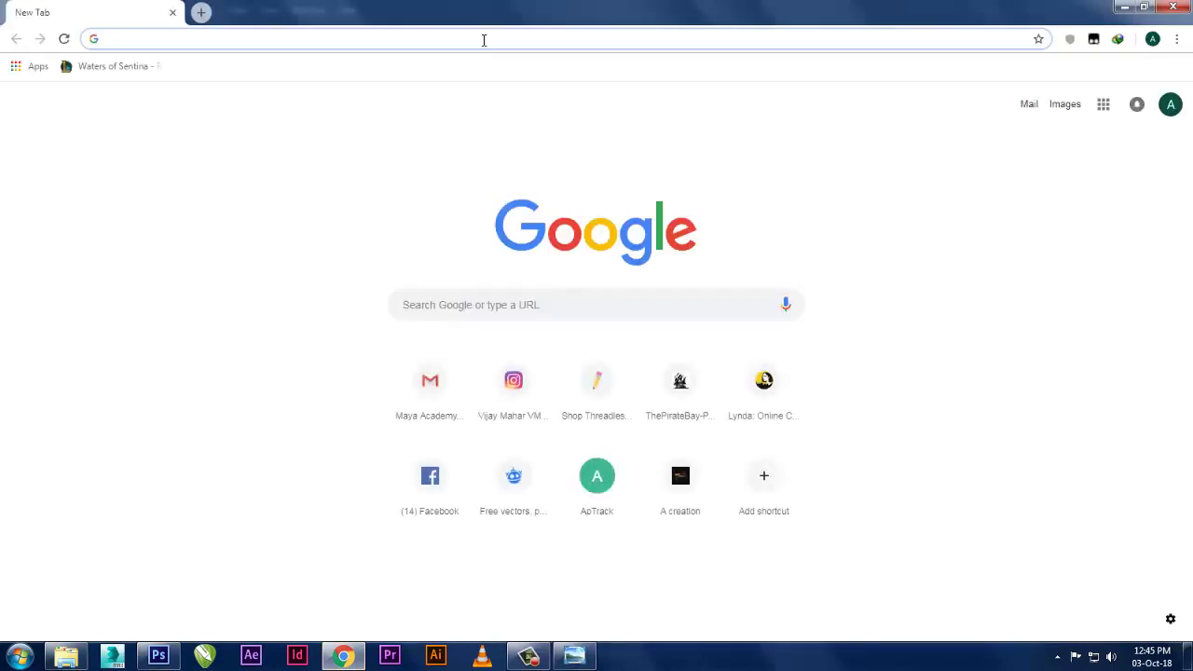
type("bar code")
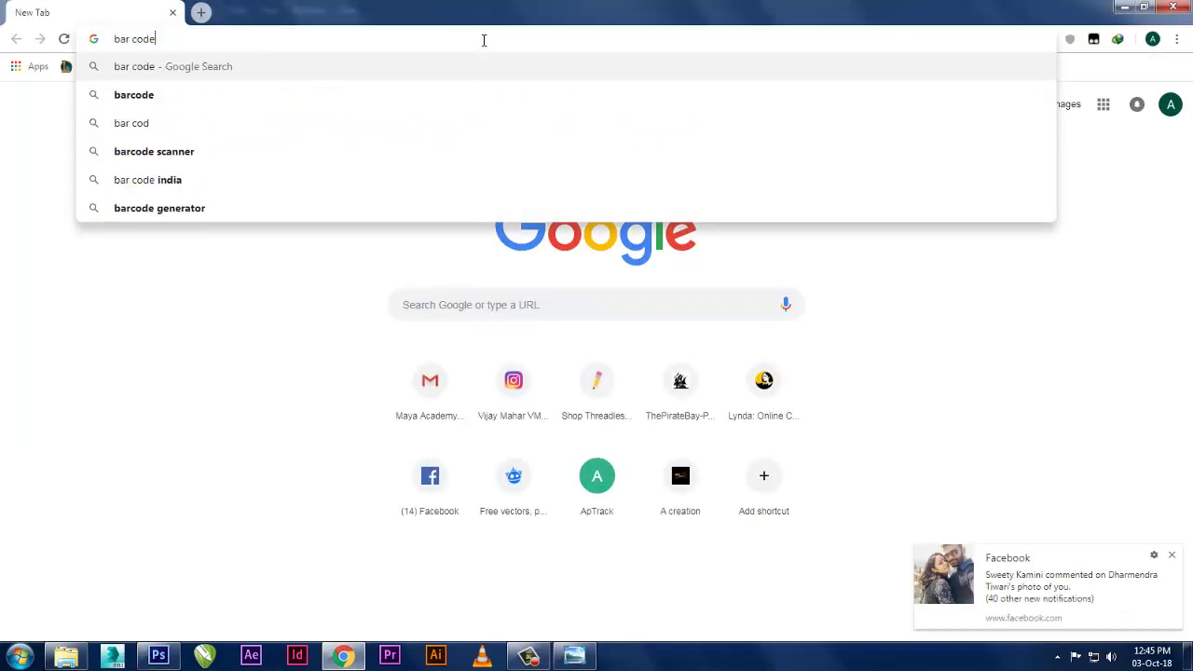
key("Return")
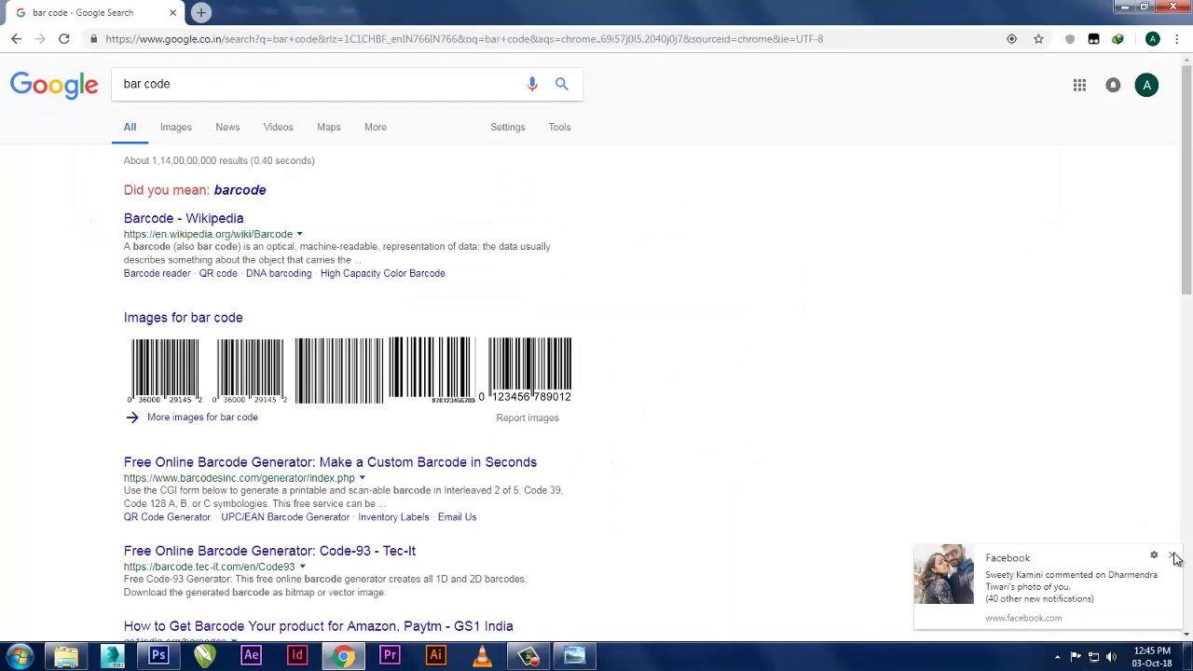
left_click(1173, 555)
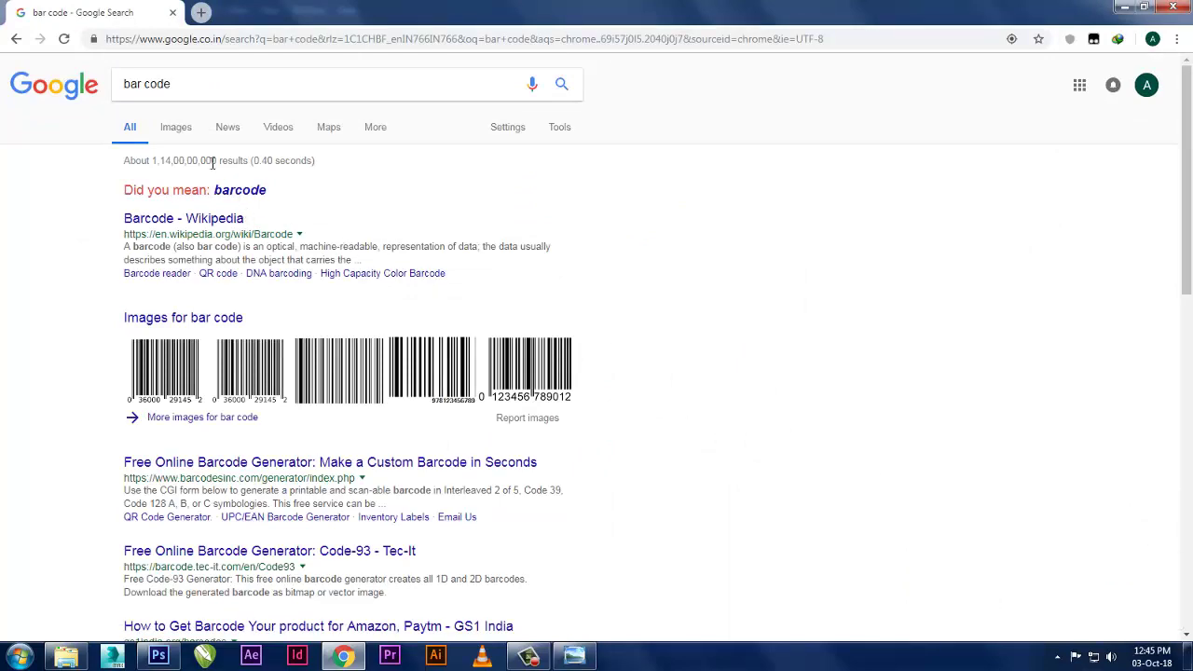
left_click(175, 126)
left_click(492, 348)
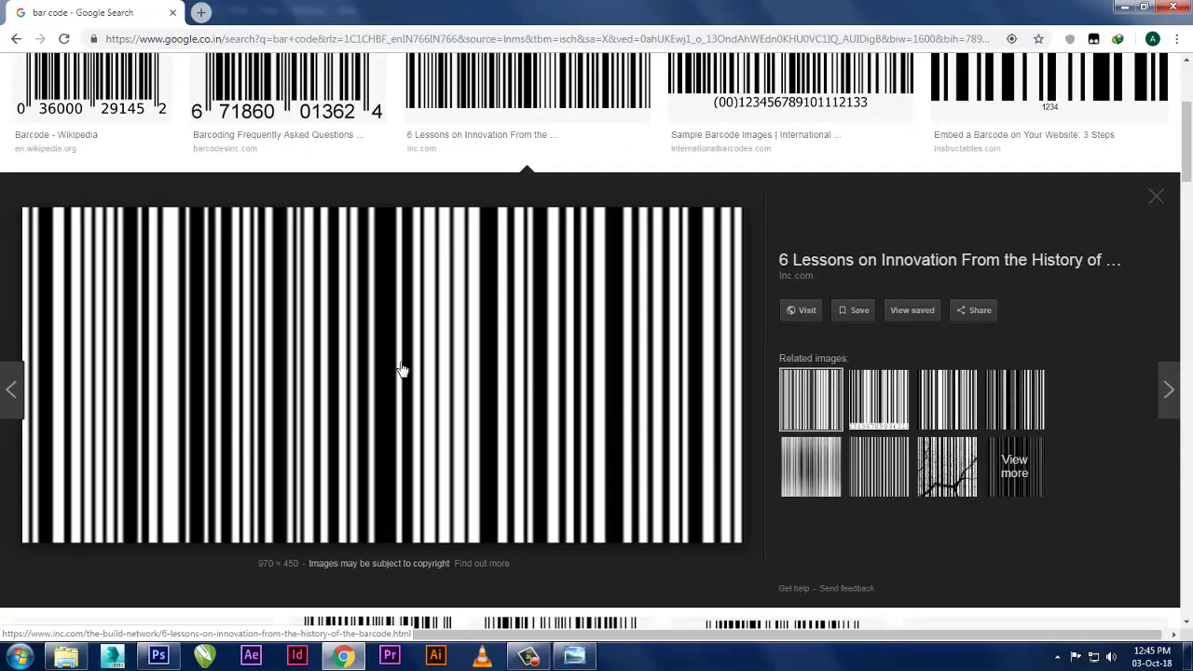
left_click(790, 84)
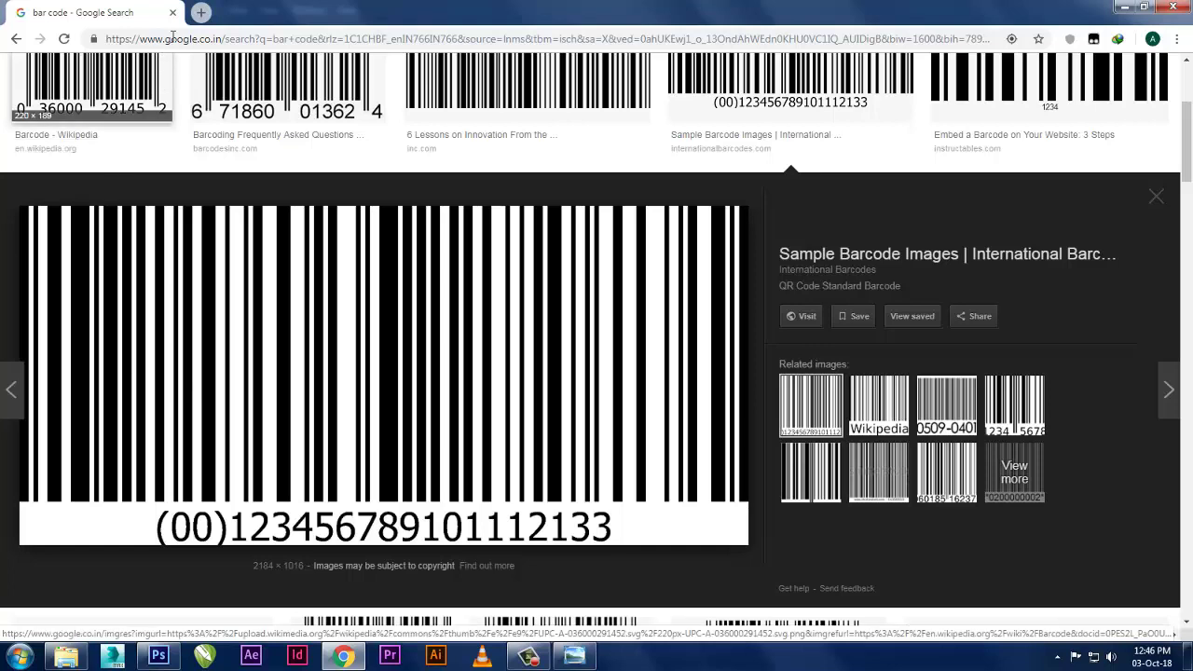
left_click(200, 12)
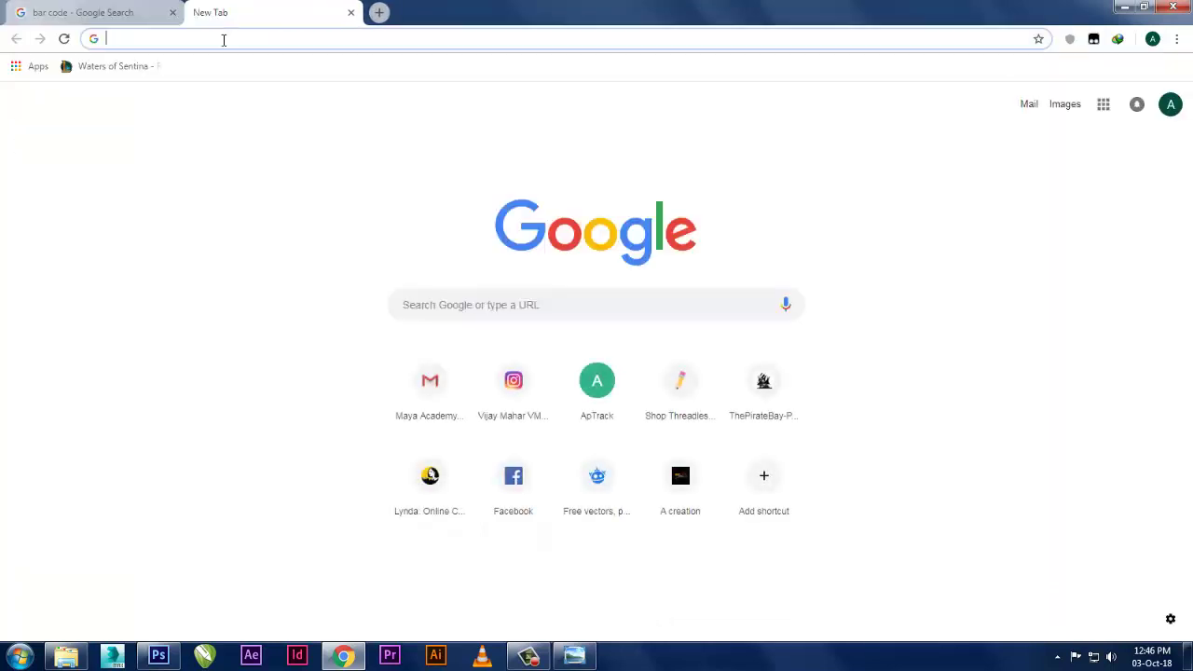
- Search for 'qr code generator' and open the first QR code generator site
type("ba")
key("BackSpace")
key("BackSpace")
key("BackSpace")
type("qr co")
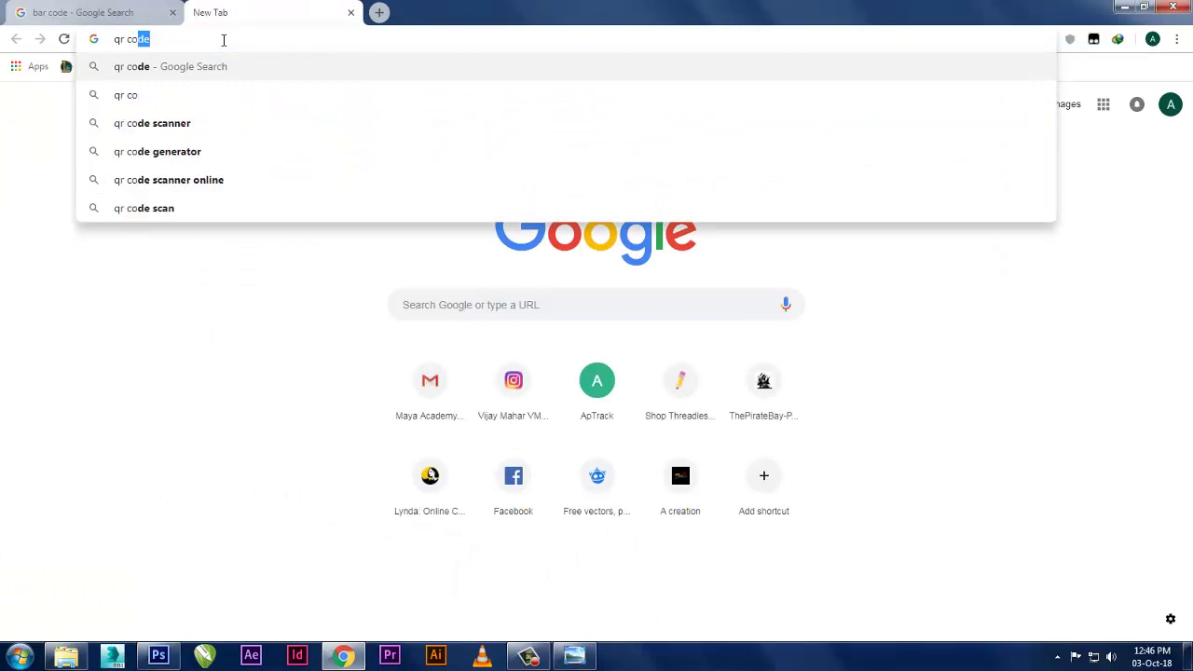
type("de")
key("Down")
key("Down")
key("Down")
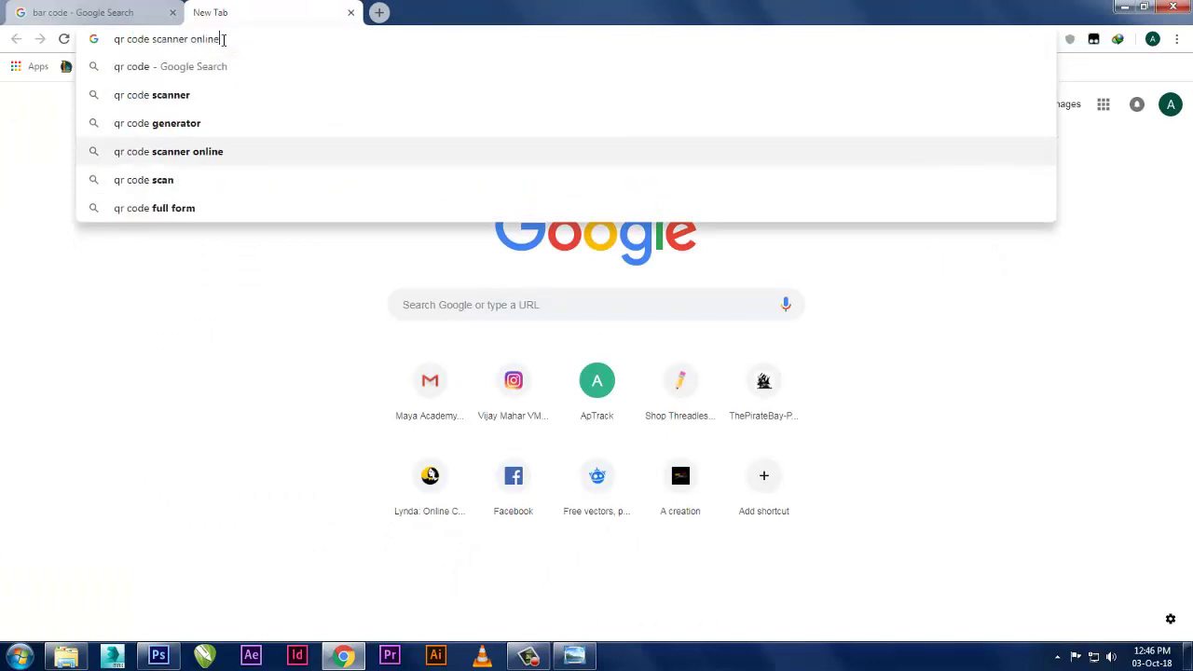
key("Up")
key("Return")
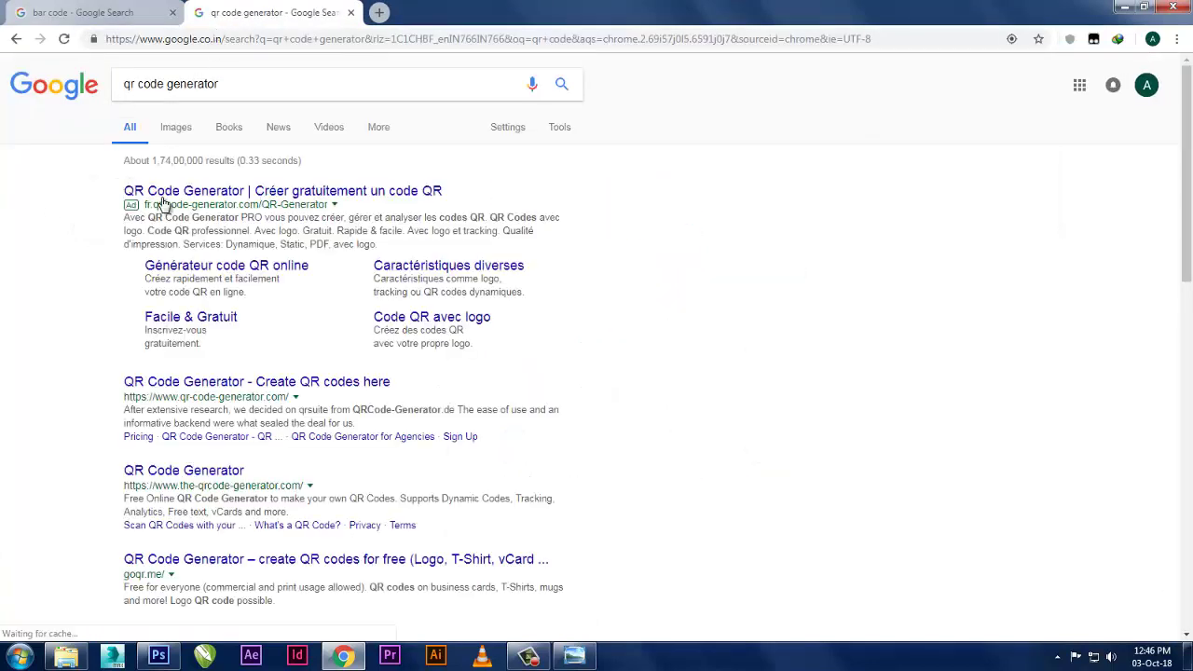
left_click(175, 193)
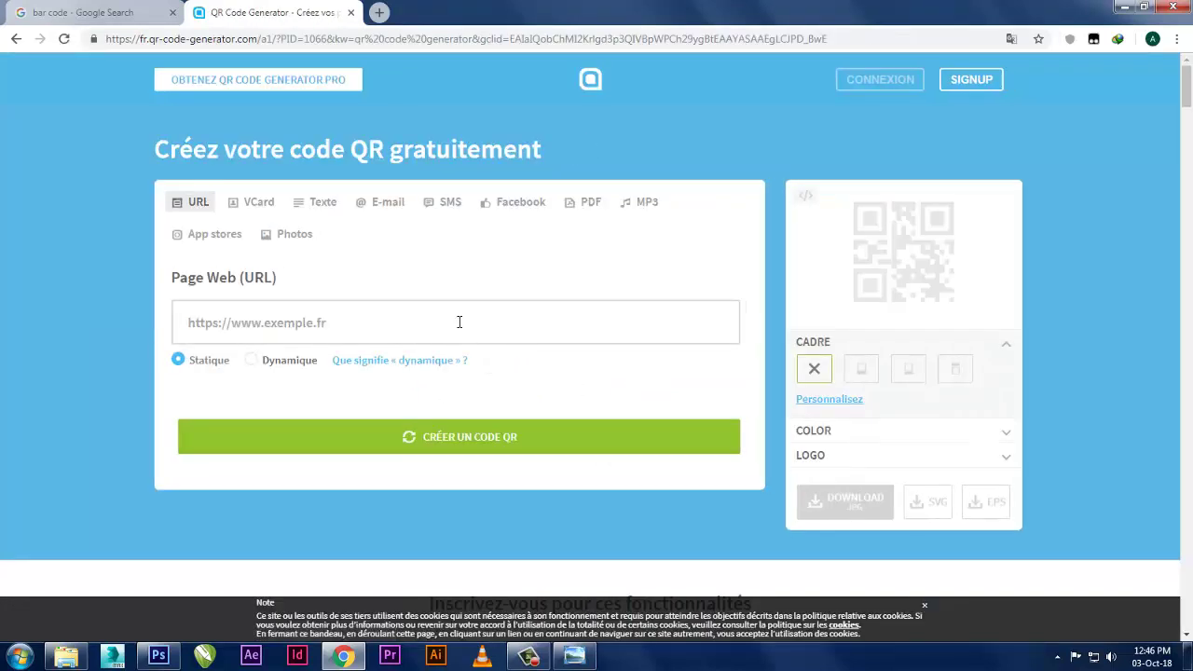
- Load the blog's home page, paste its address into the generator, and create the QR code
left_click(378, 12)
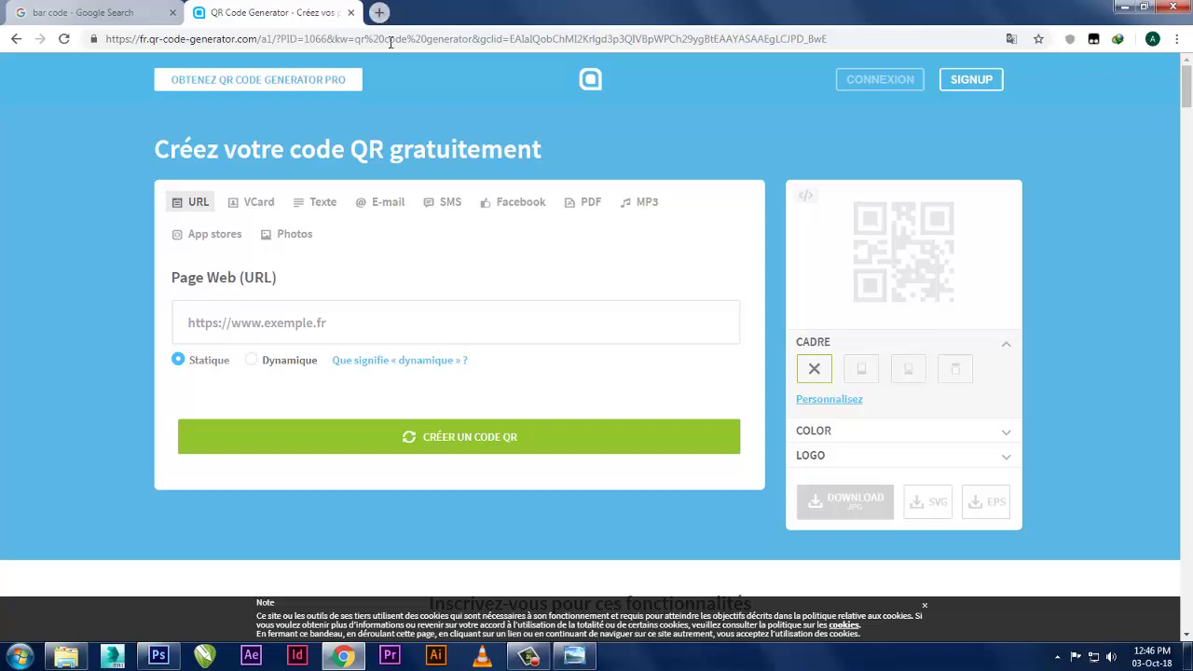
type("cgashish.blogspot.in")
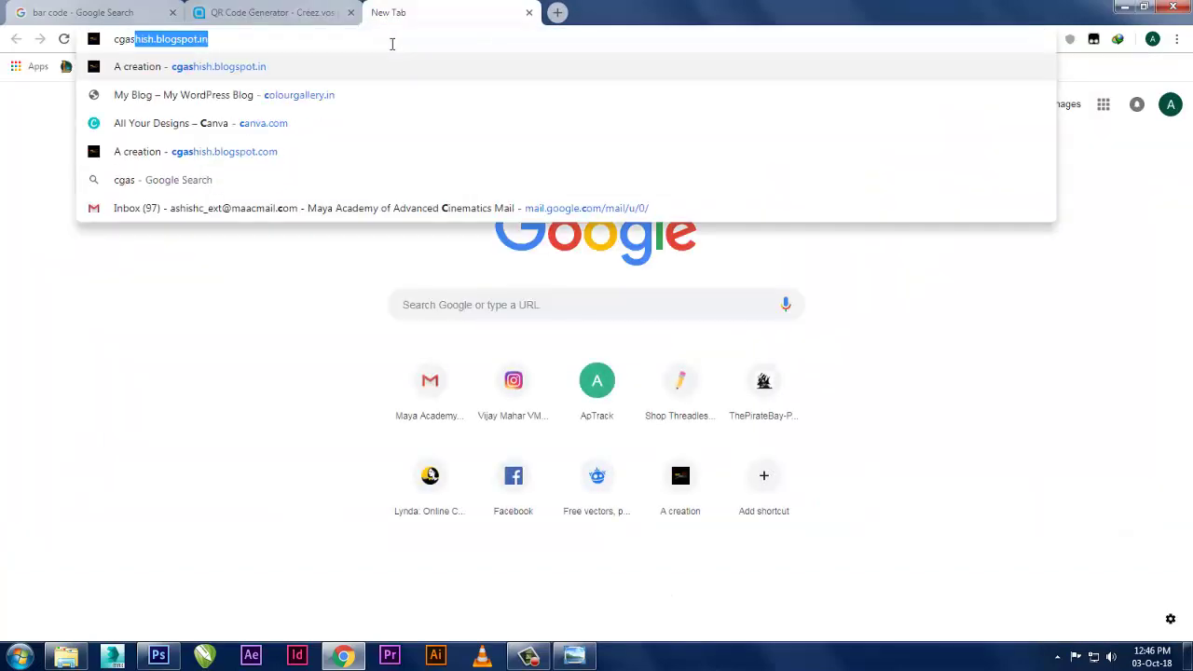
key("Return")
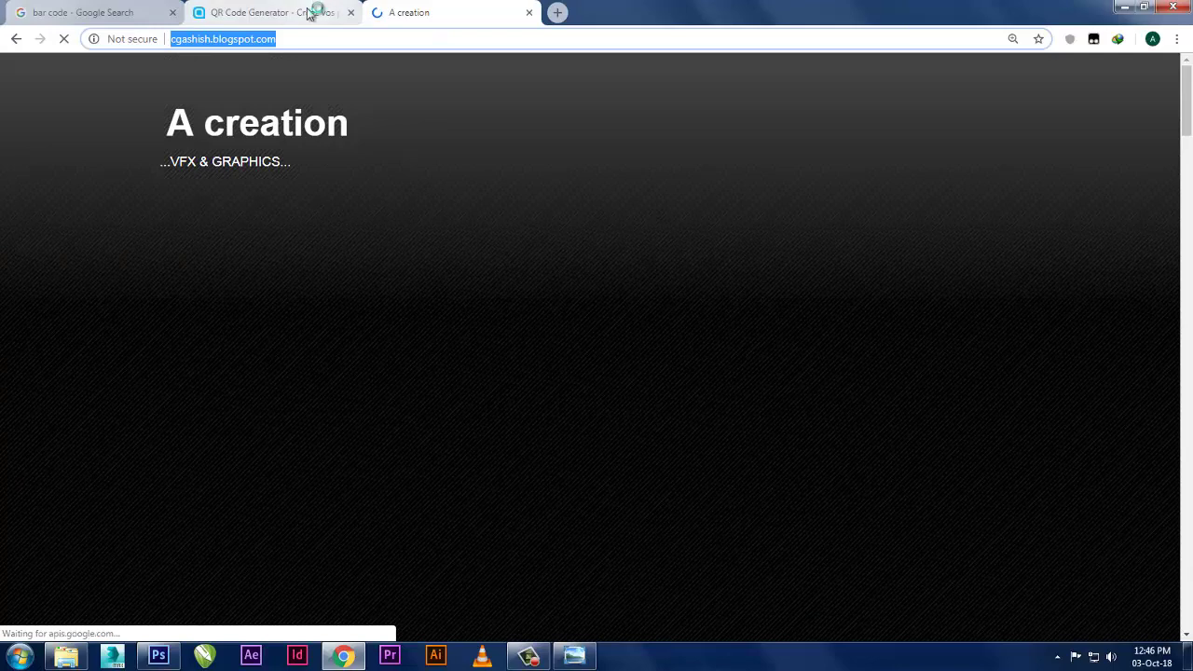
left_click(311, 11)
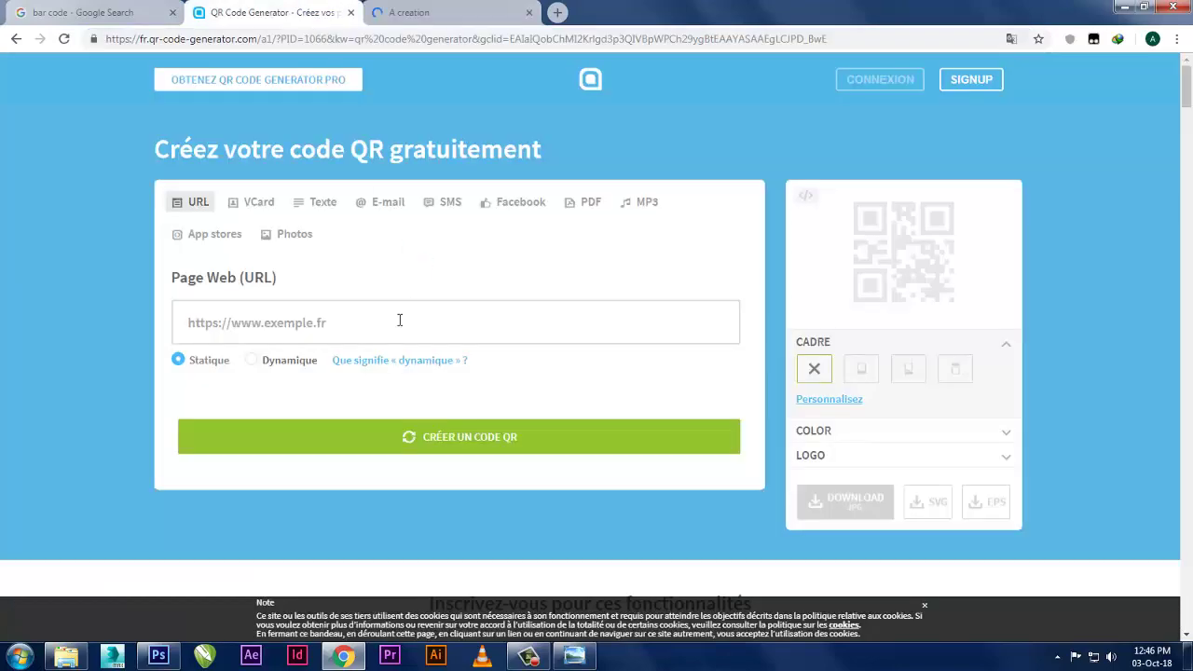
left_click(399, 321)
type("http://cgashish.blogspot.com/")
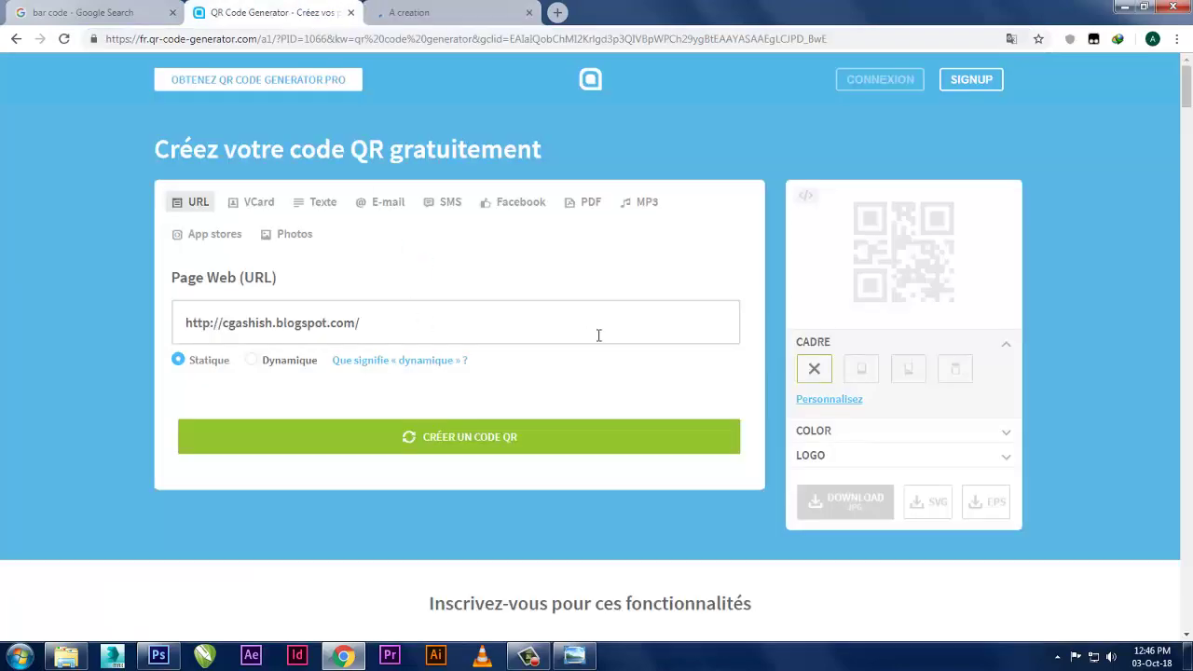
left_click(467, 449)
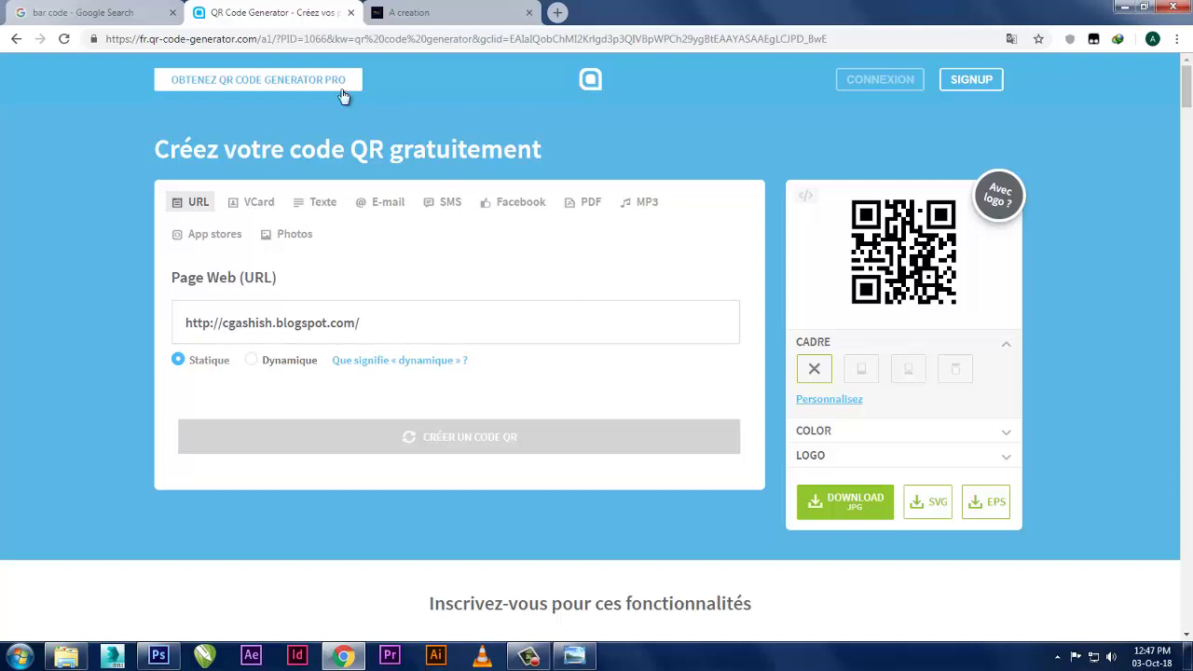
- Close the QR Code Generator tab and return to Photoshop
left_click(349, 13)
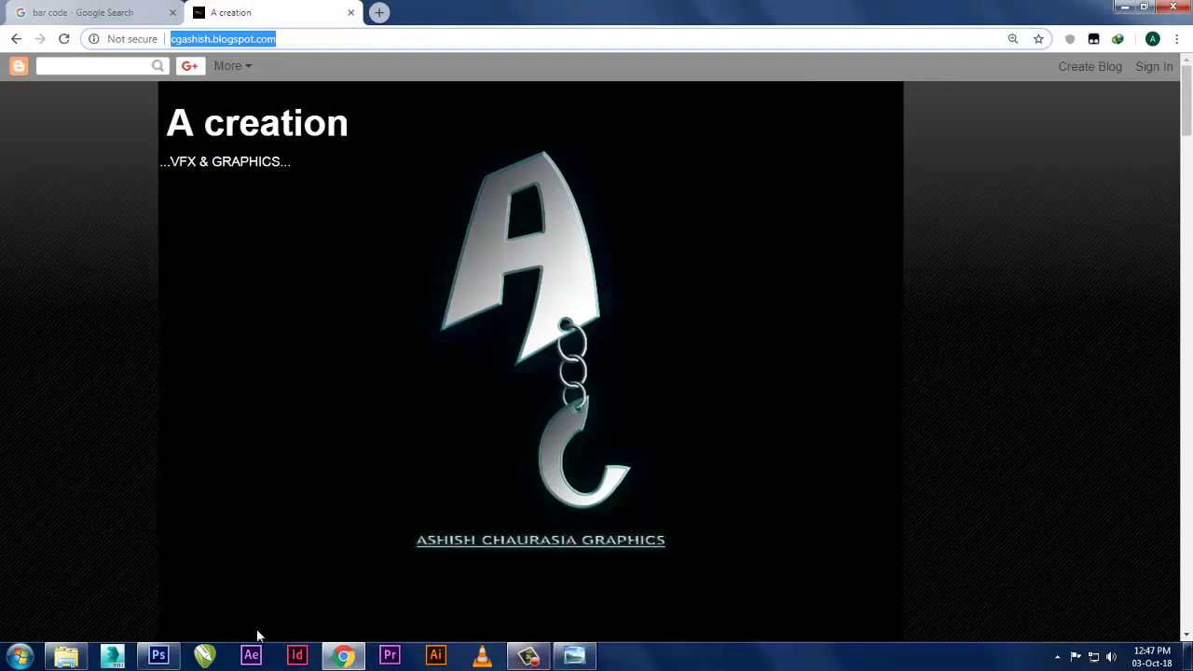
left_click(159, 655)
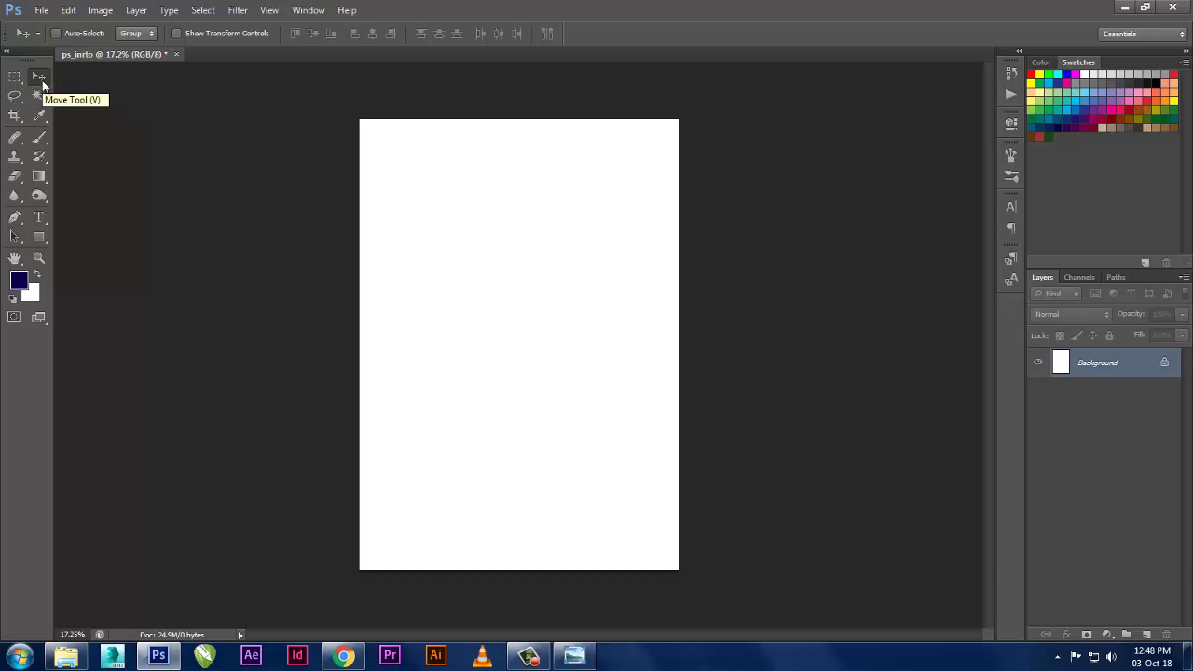
- Choose the Rectangular Marquee tool, then show the desktop
left_click(654, 330)
left_click(15, 76)
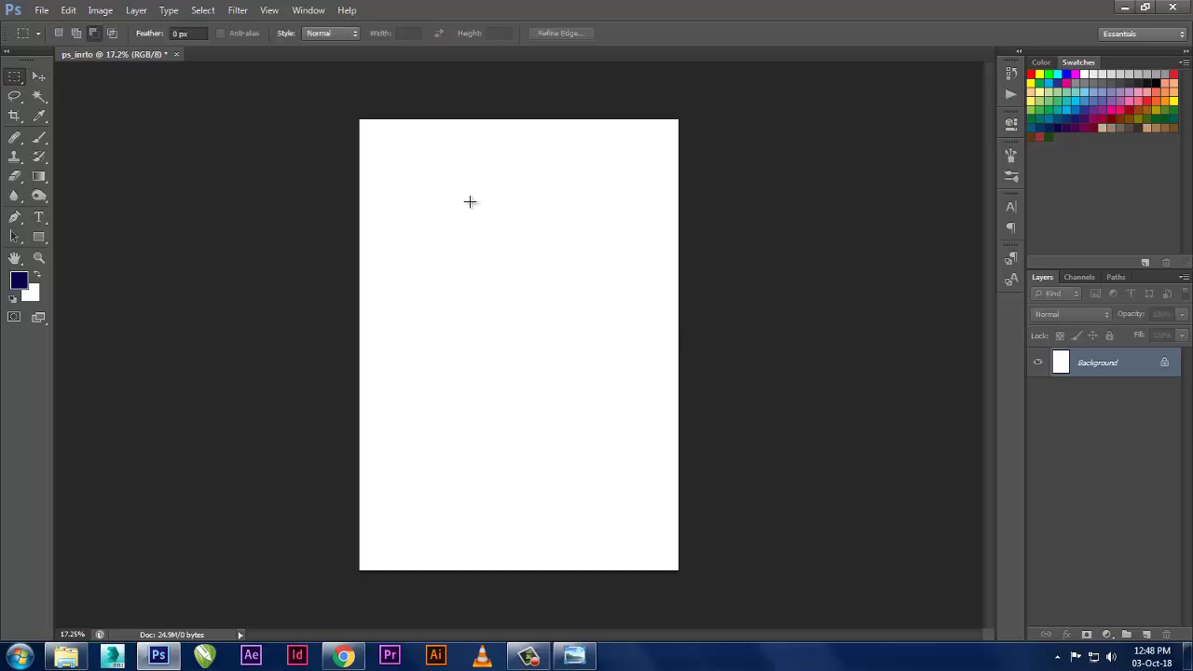
key("super+d")
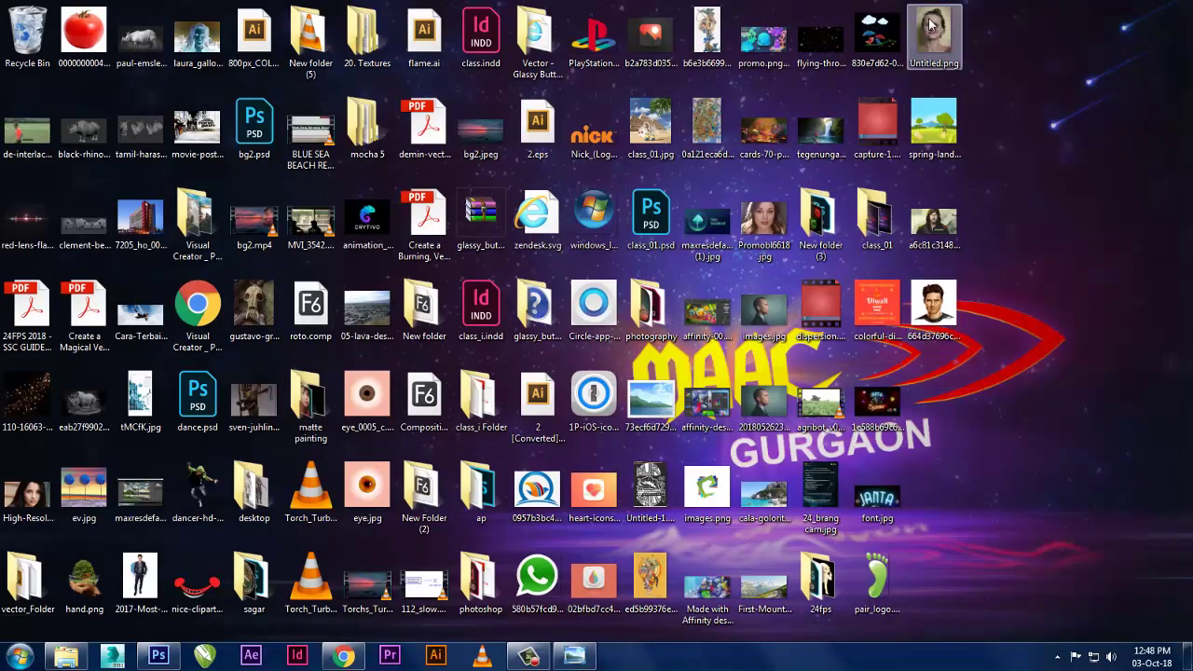
- Select several desktop image files including promo.png, then return to Photoshop
left_click(929, 24, "ctrl")
left_click(933, 125, "ctrl")
left_click(820, 125, "ctrl")
left_click(764, 130, "ctrl")
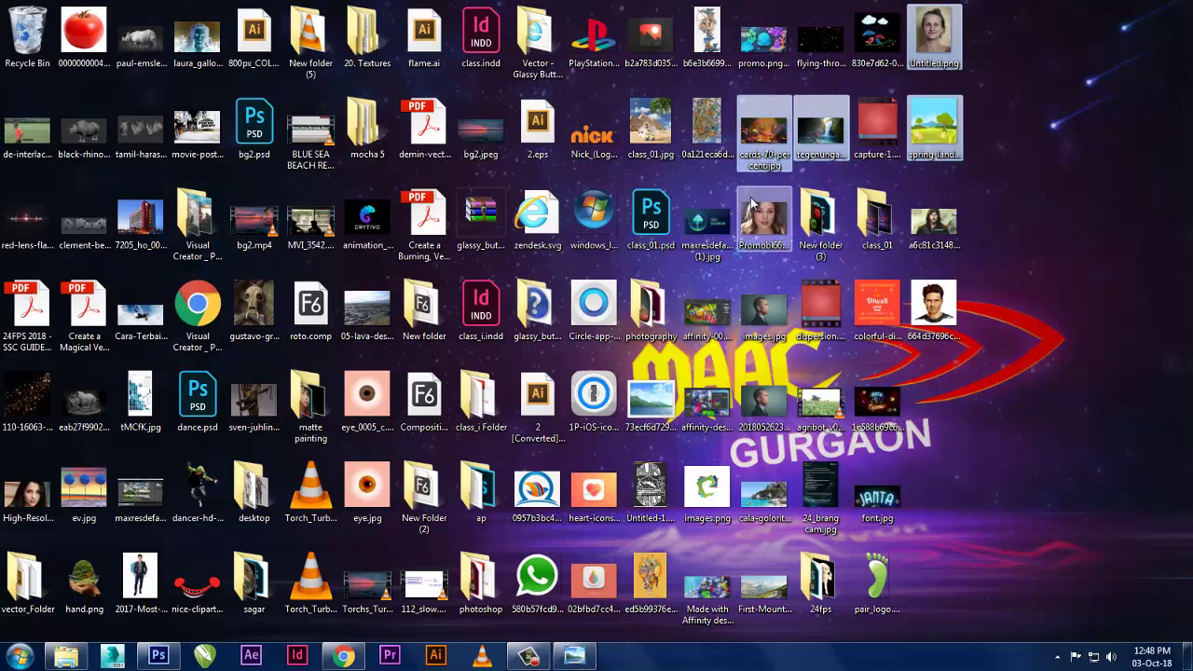
left_click(991, 418)
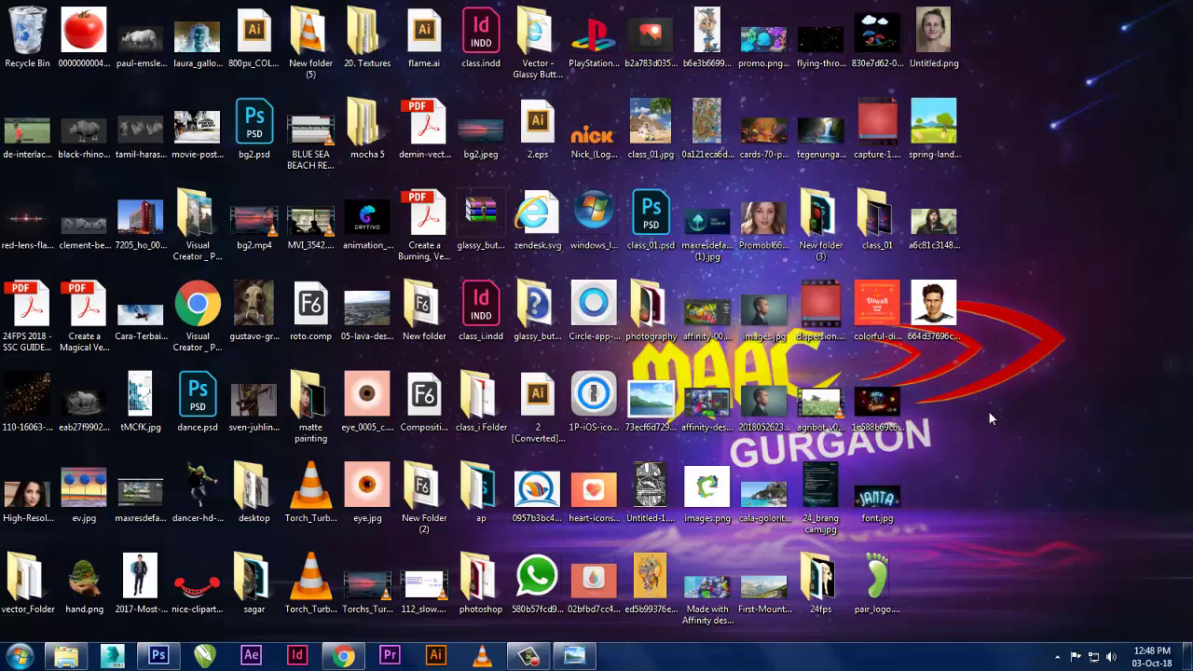
left_click(764, 42)
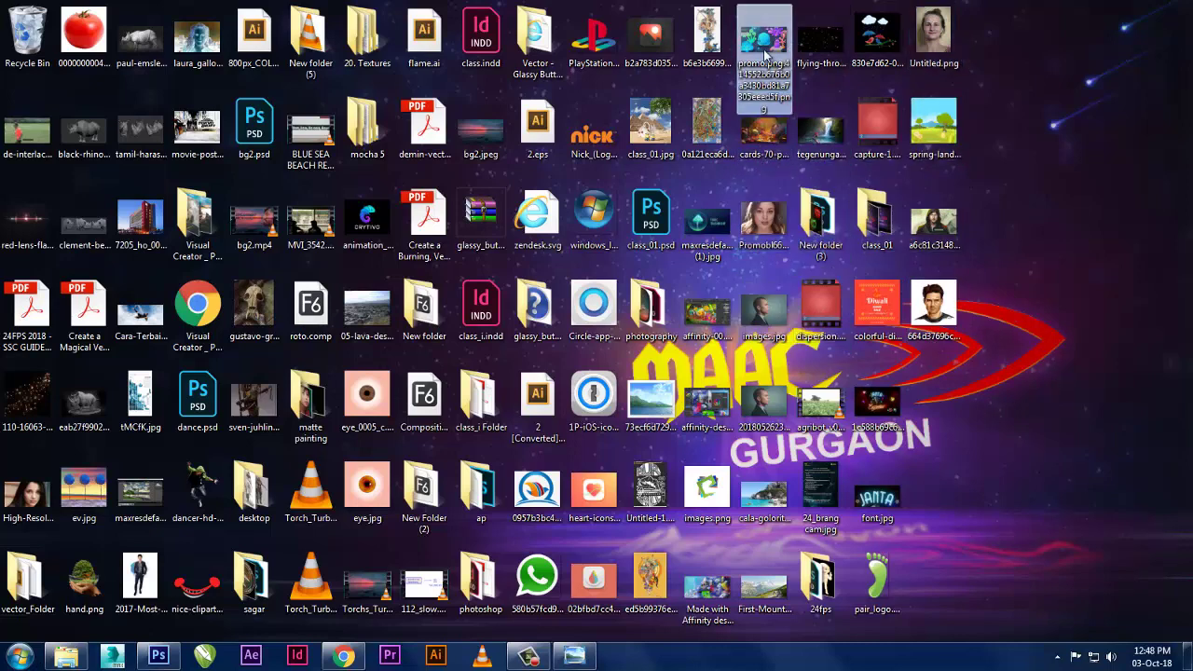
left_click(933, 308, "shift")
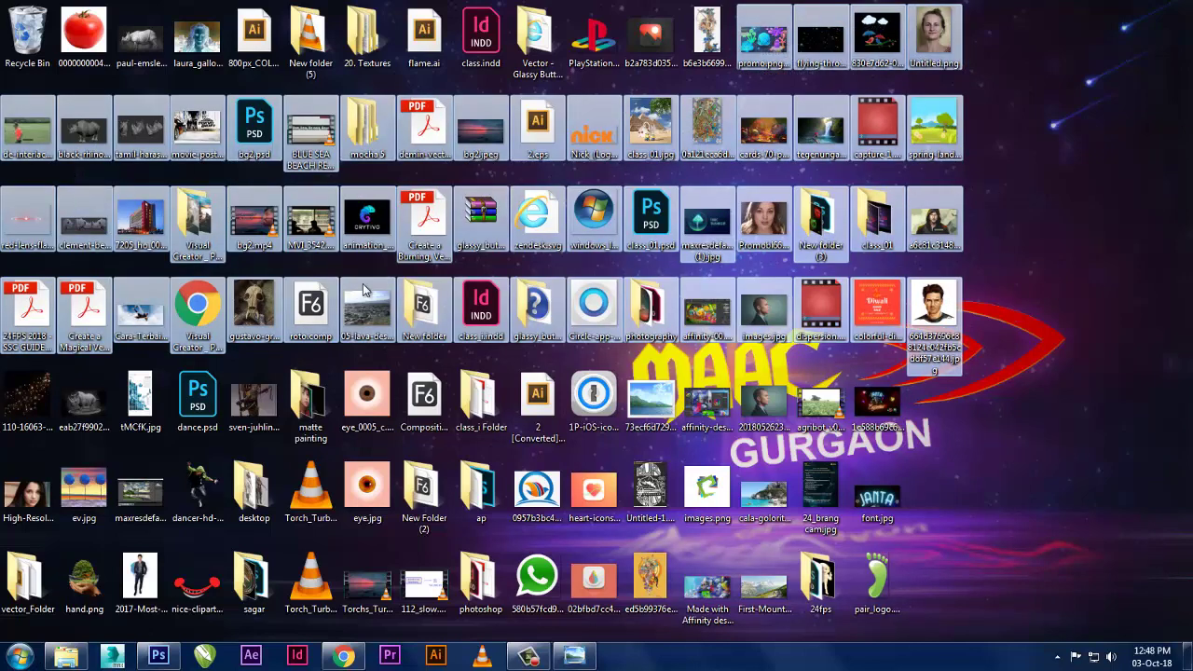
key("alt+Tab")
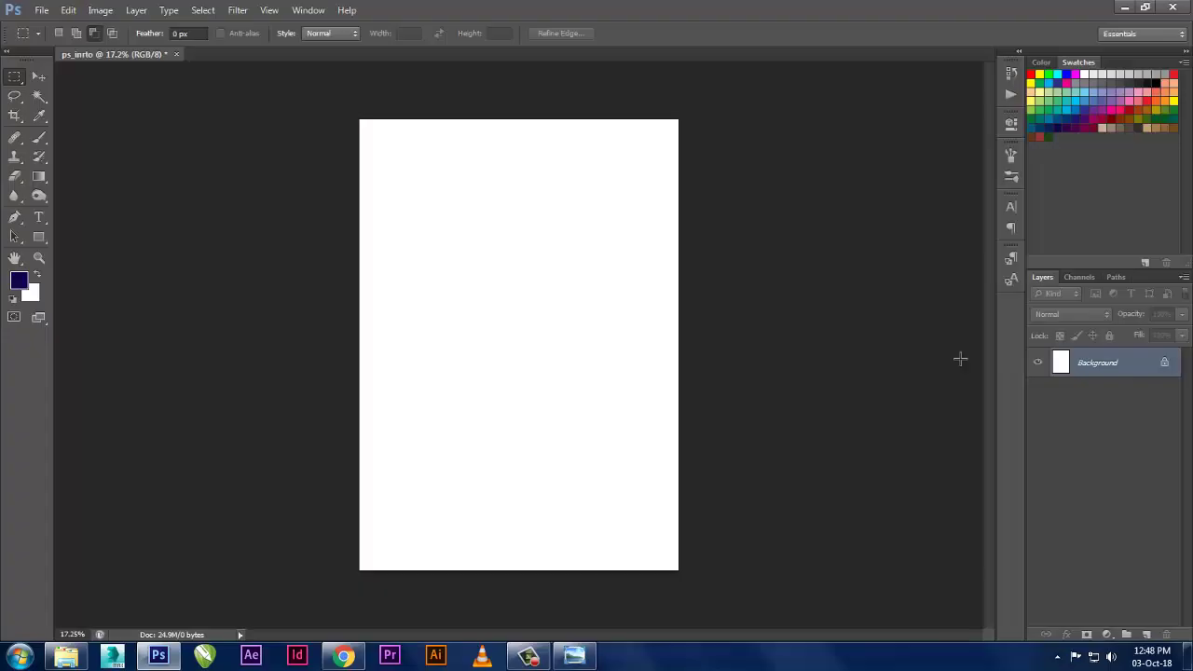
left_click_drag(430, 168, 507, 214)
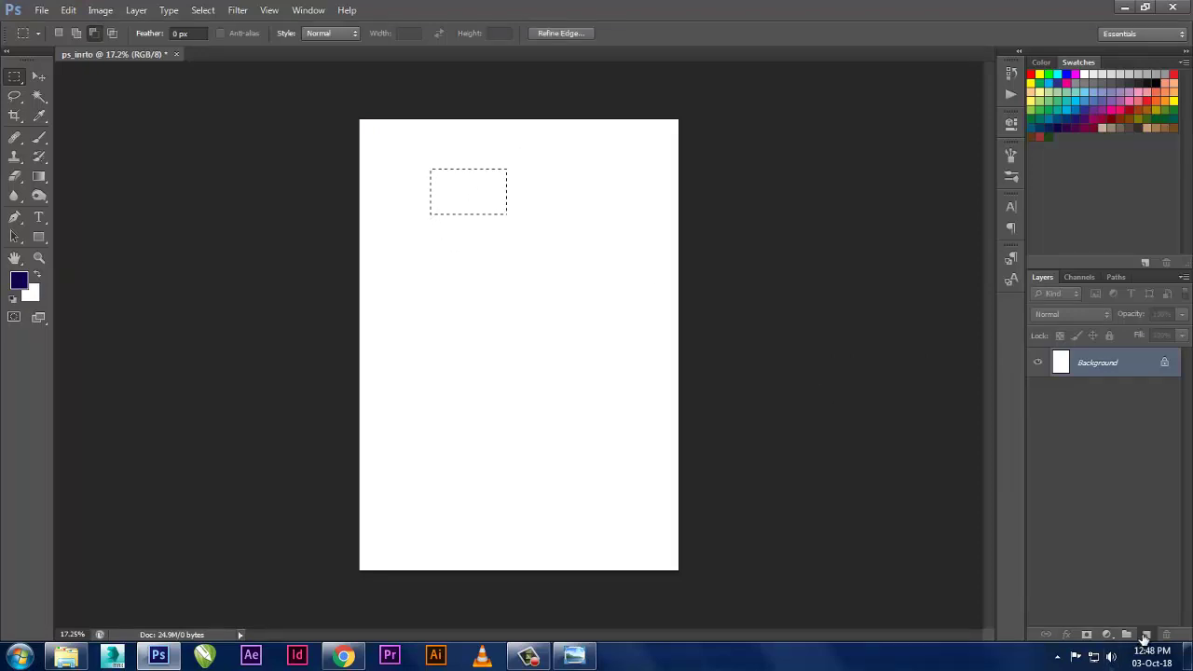
left_click(1145, 635)
key("alt+BackSpace")
key("ctrl+d")
left_click_drag(499, 178, 527, 282)
mouse_move(503, 245)
left_mouse_down()
mouse_move(503, 335)
mouse_move(539, 403)
left_mouse_up()
left_click_drag(535, 473, 532, 547)
left_click_drag(544, 447, 630, 466)
mouse_move(629, 493)
left_mouse_down()
mouse_move(648, 385)
mouse_move(631, 292)
mouse_move(667, 200)
left_mouse_up()
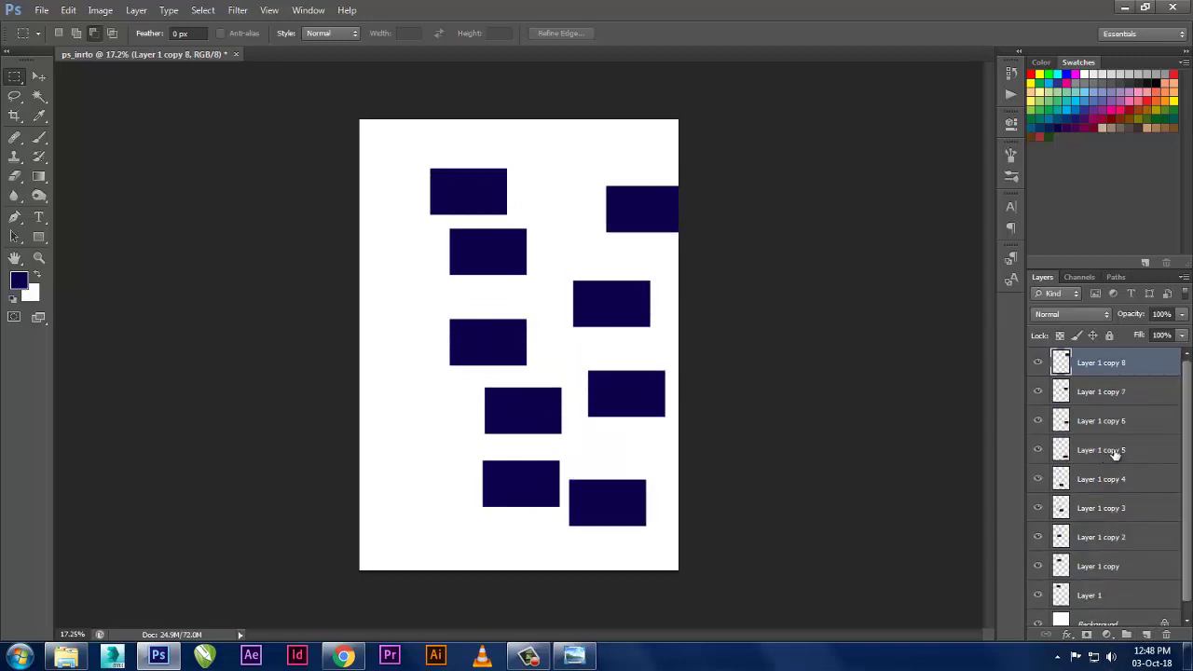
left_click(1115, 424, "ctrl")
left_click(1118, 508, "ctrl")
left_click(1126, 594, "ctrl")
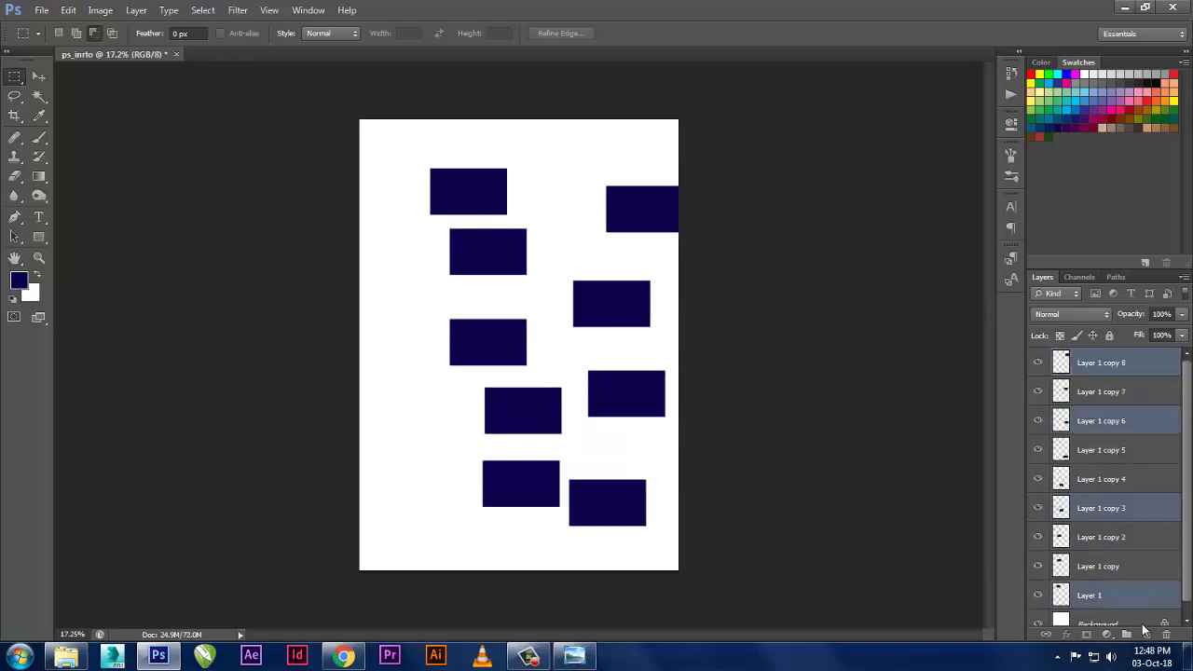
left_click(1125, 481)
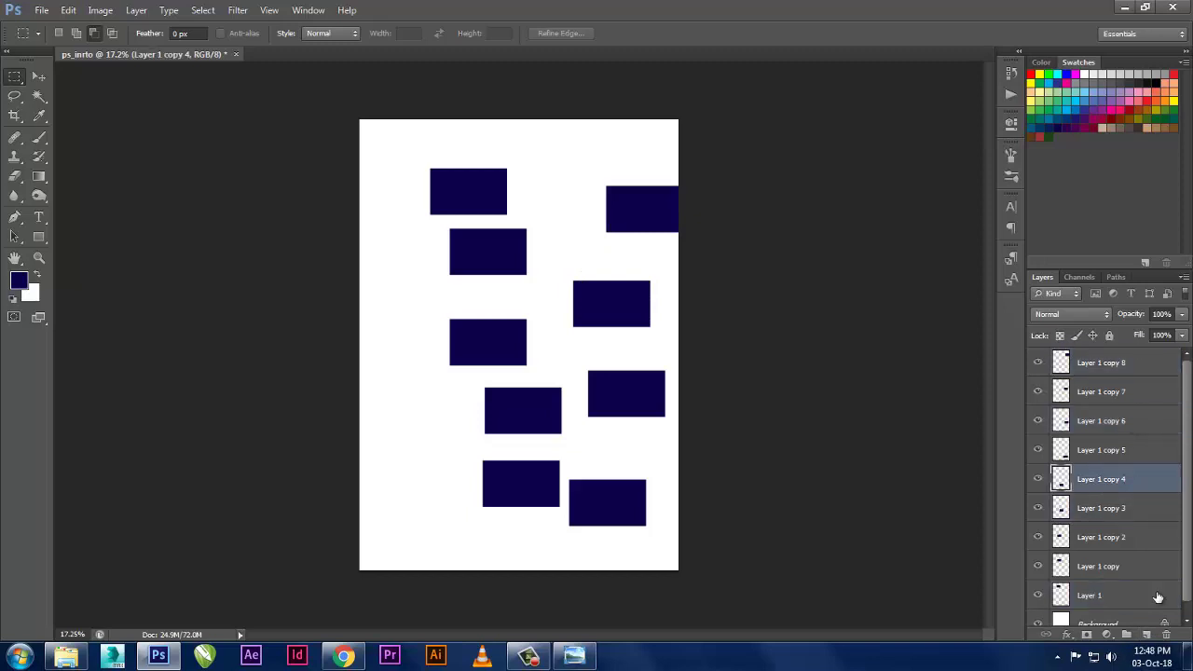
left_click(1123, 364)
scroll(1126, 372, "down", 1)
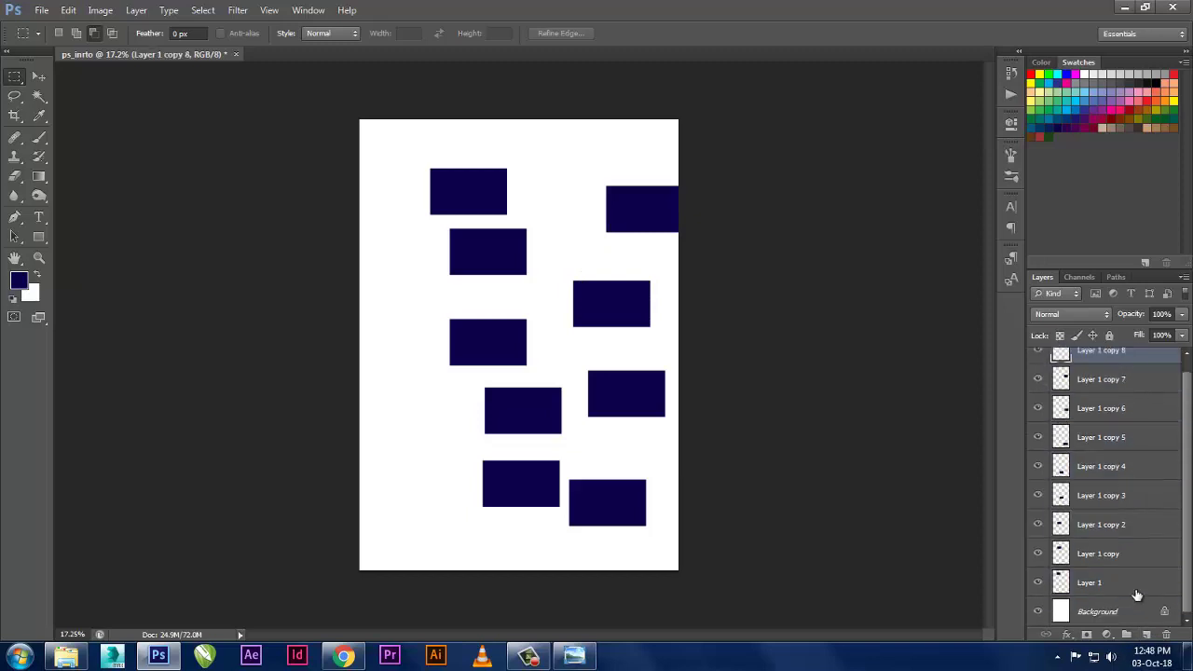
left_click(1137, 593, "shift")
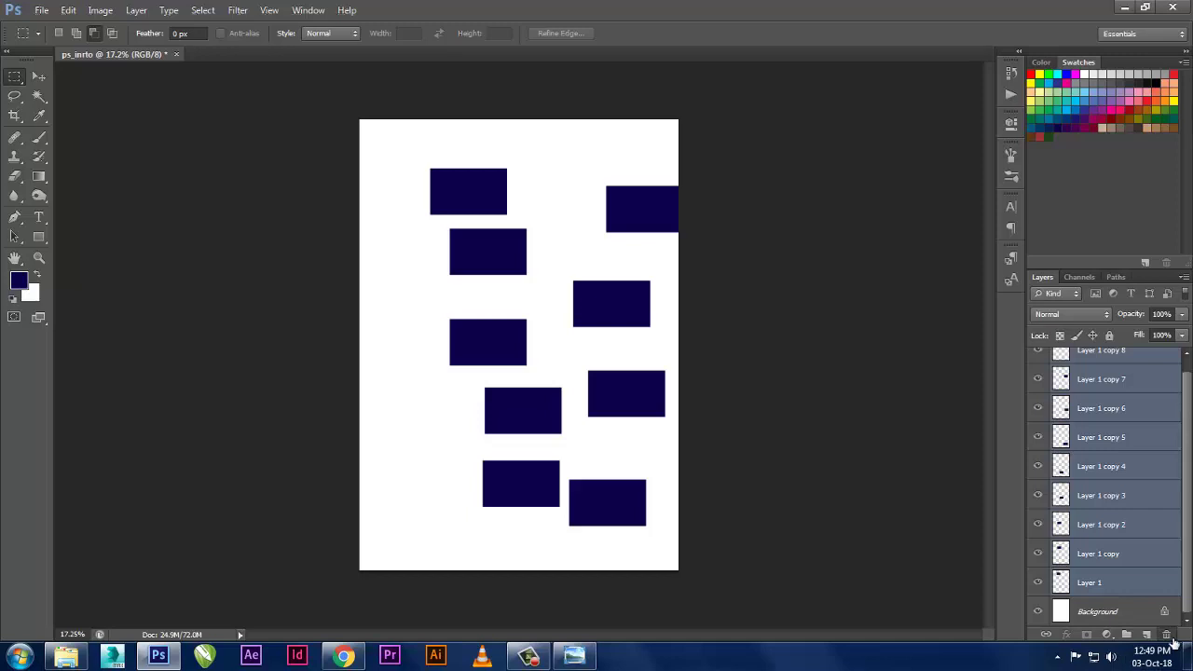
left_click(1165, 634)
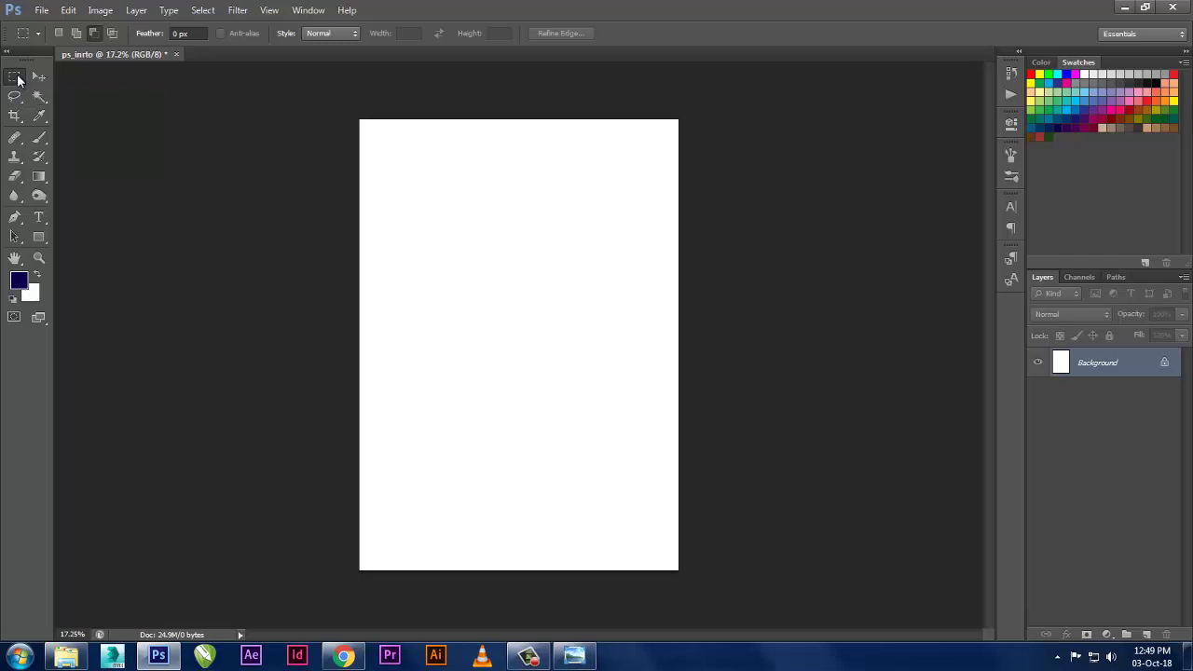
- Fill a large centred square on a new layer with dark blue
left_click_drag(438, 243, 583, 390)
left_click(1146, 634)
key("alt+BackSpace")
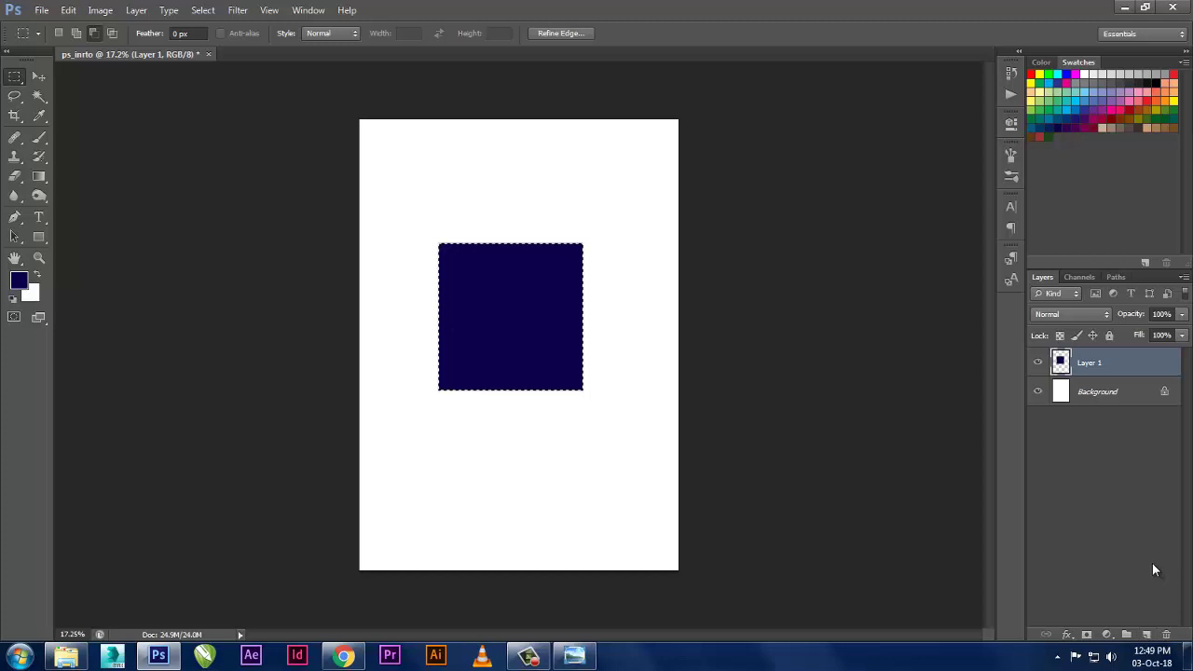
key("ctrl+d")
- Nudge the dark blue square slightly to the right on the page
scroll(352, 349, "up", 2)
scroll(379, 338, "up", 1)
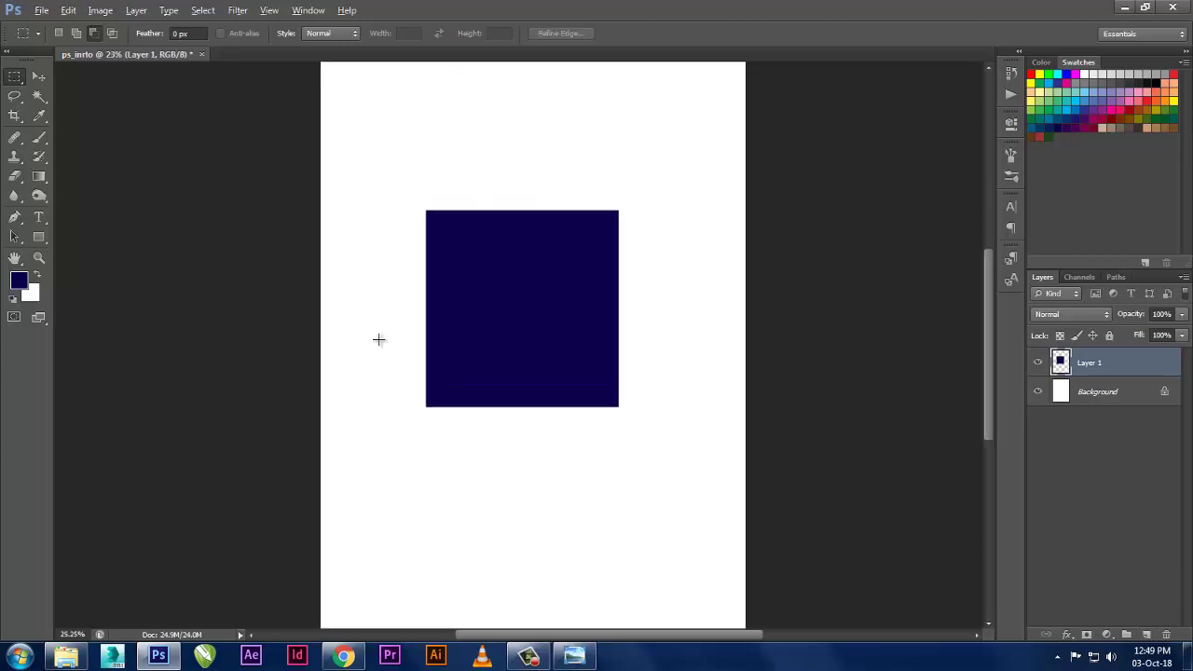
scroll(378, 338, "up", 1)
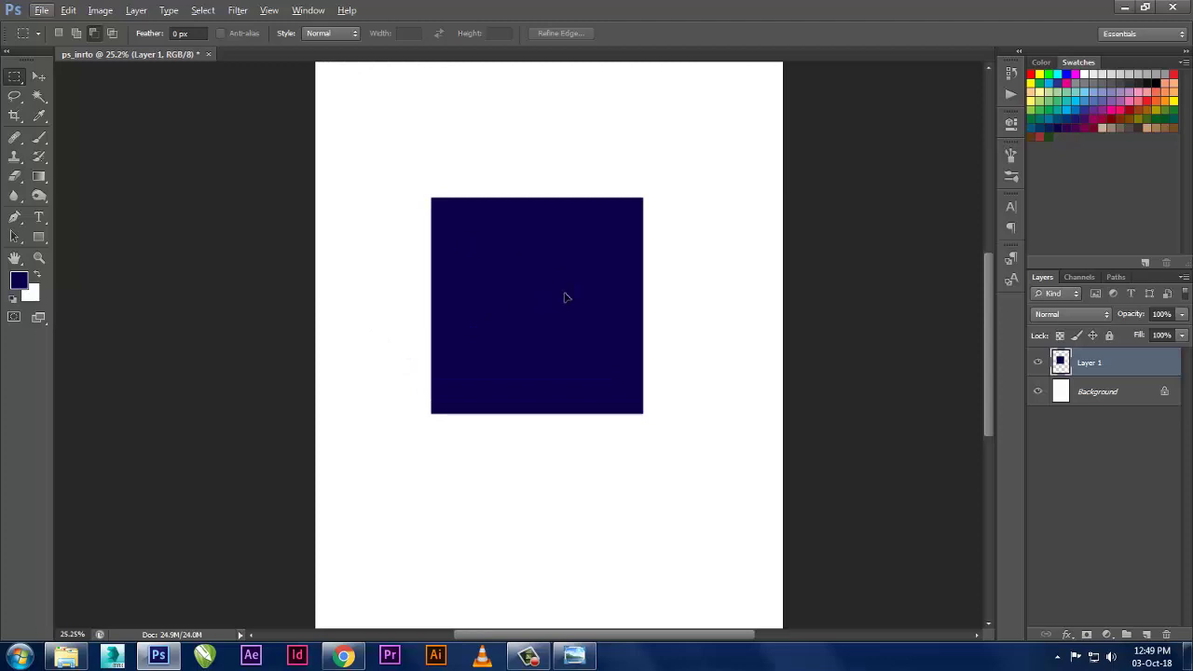
left_click_drag(544, 287, 562, 302)
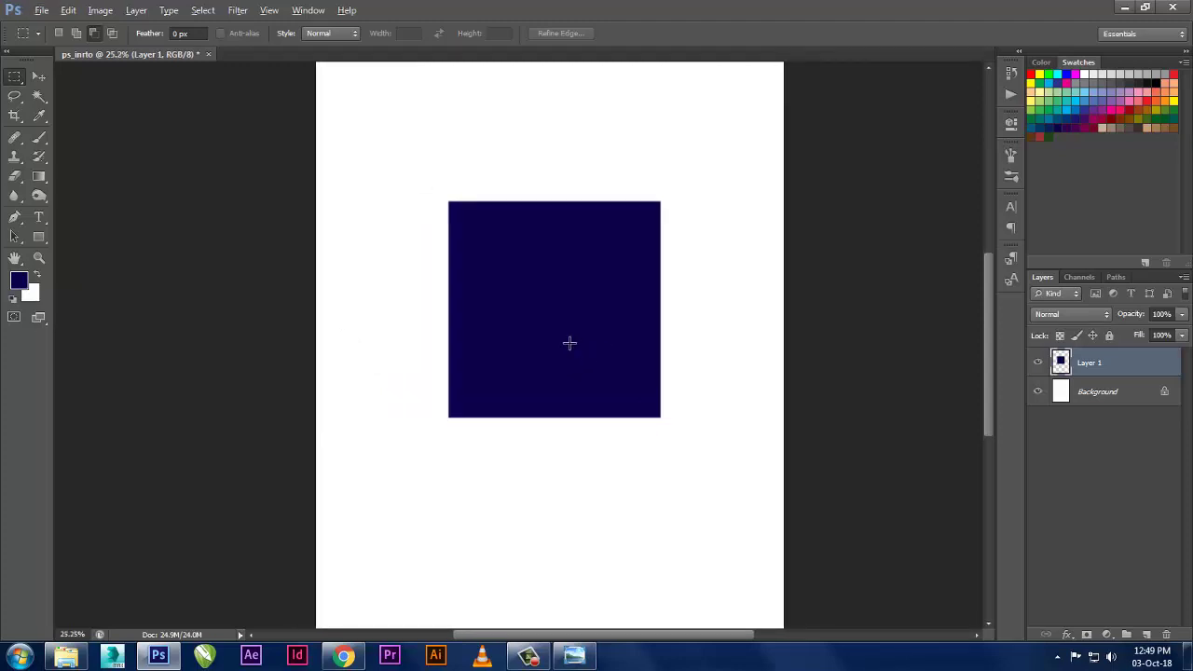
scroll(569, 343, "down", 1)
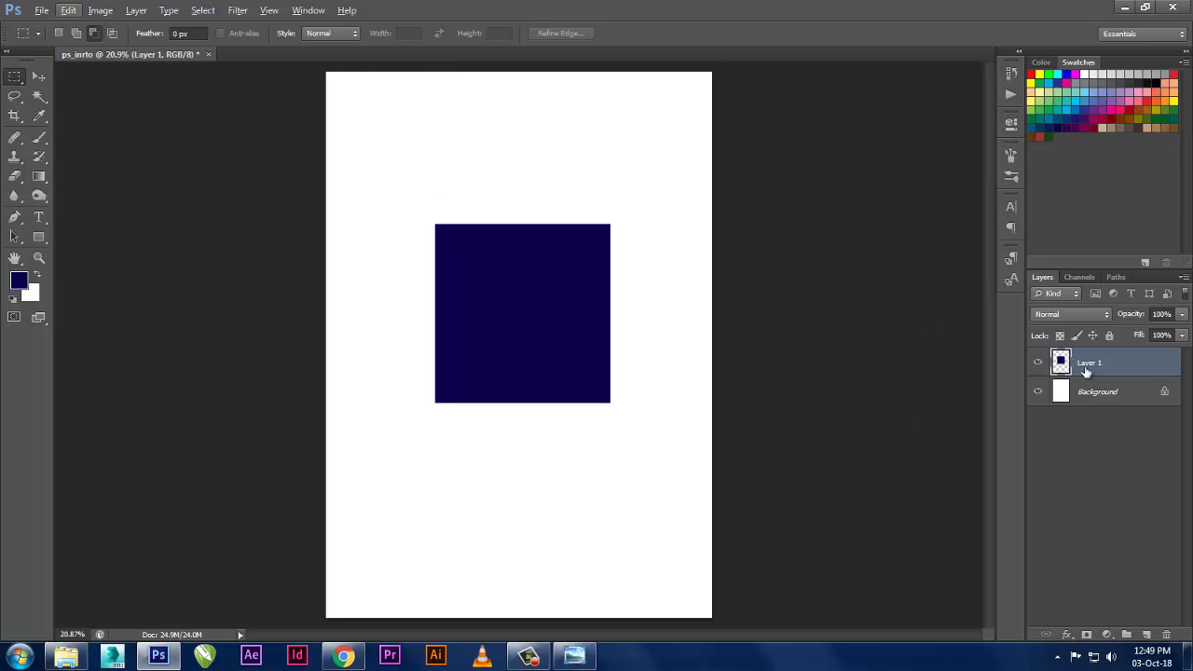
left_click(66, 10)
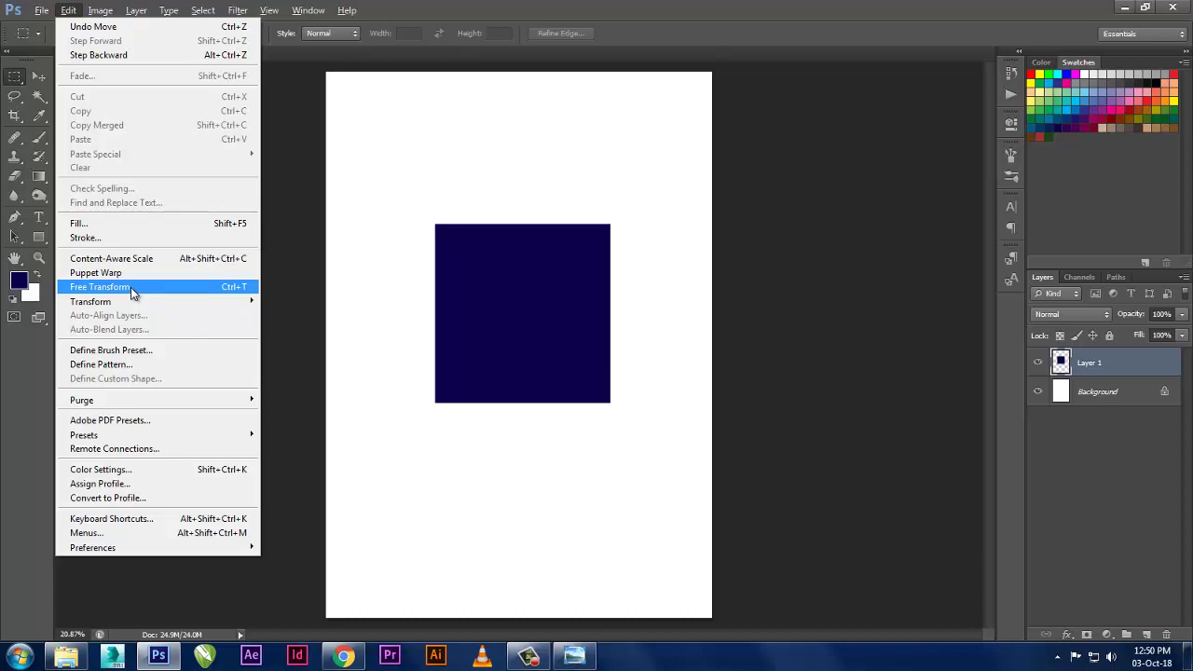
- Free Transform the navy square into a wide bar, about 133% wide and 19% tall
left_click(132, 291)
scroll(601, 244, "up", 3)
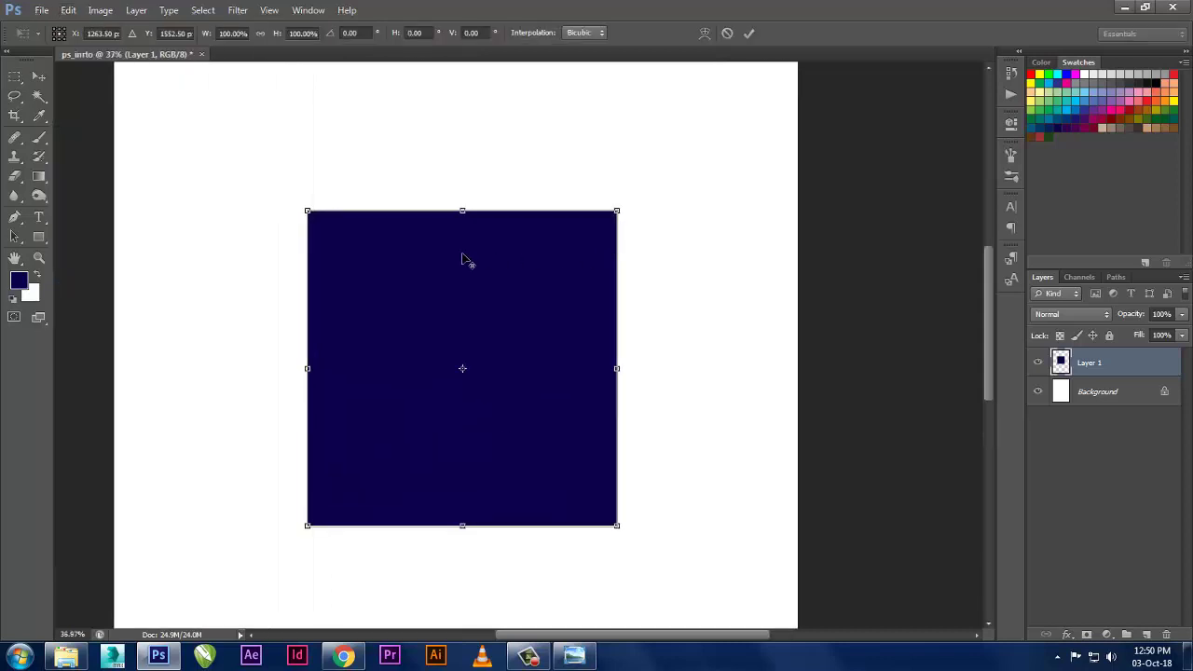
scroll(463, 260, "up", 2)
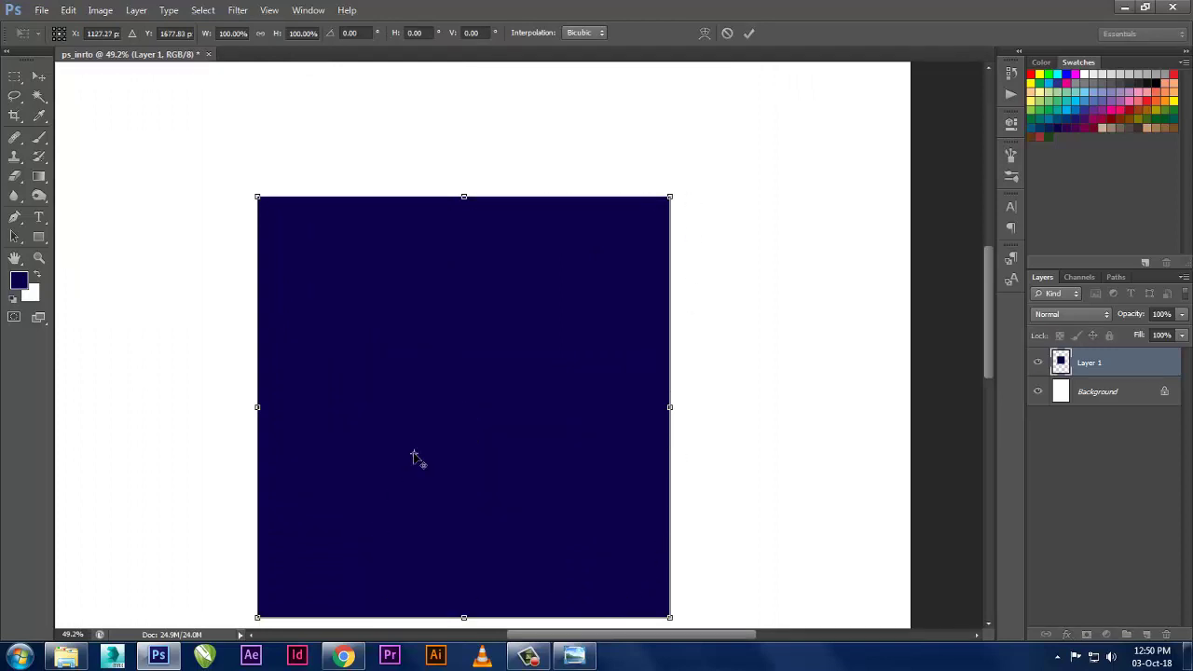
scroll(438, 447, "down", 2)
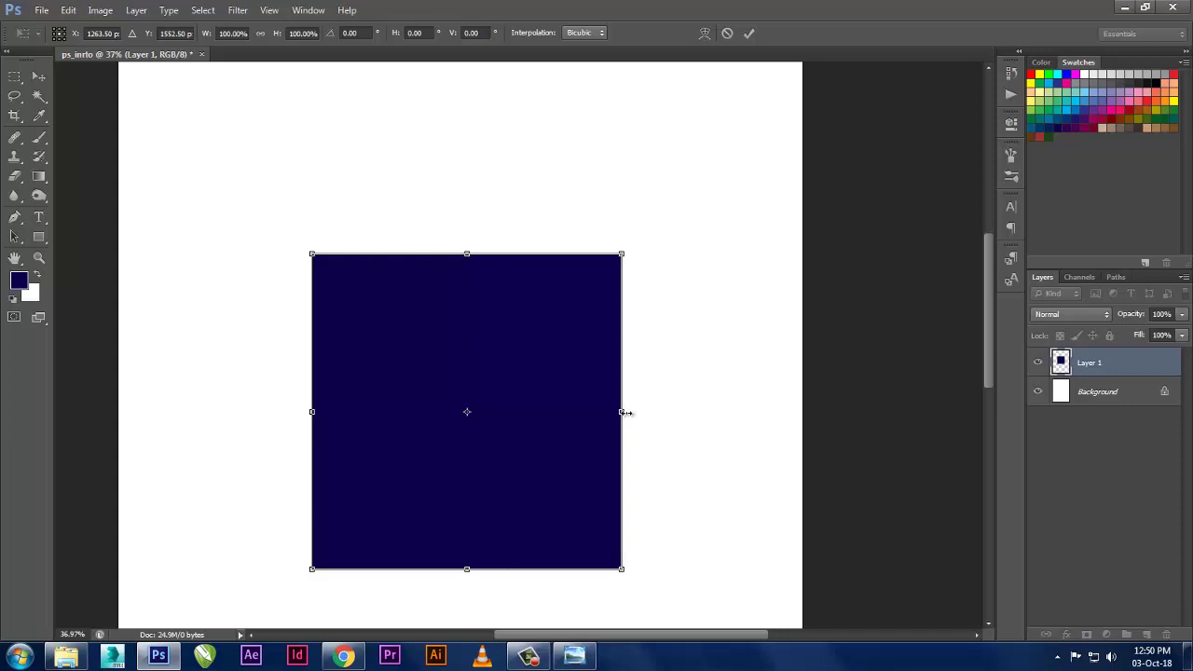
left_click_drag(601, 411, 679, 429)
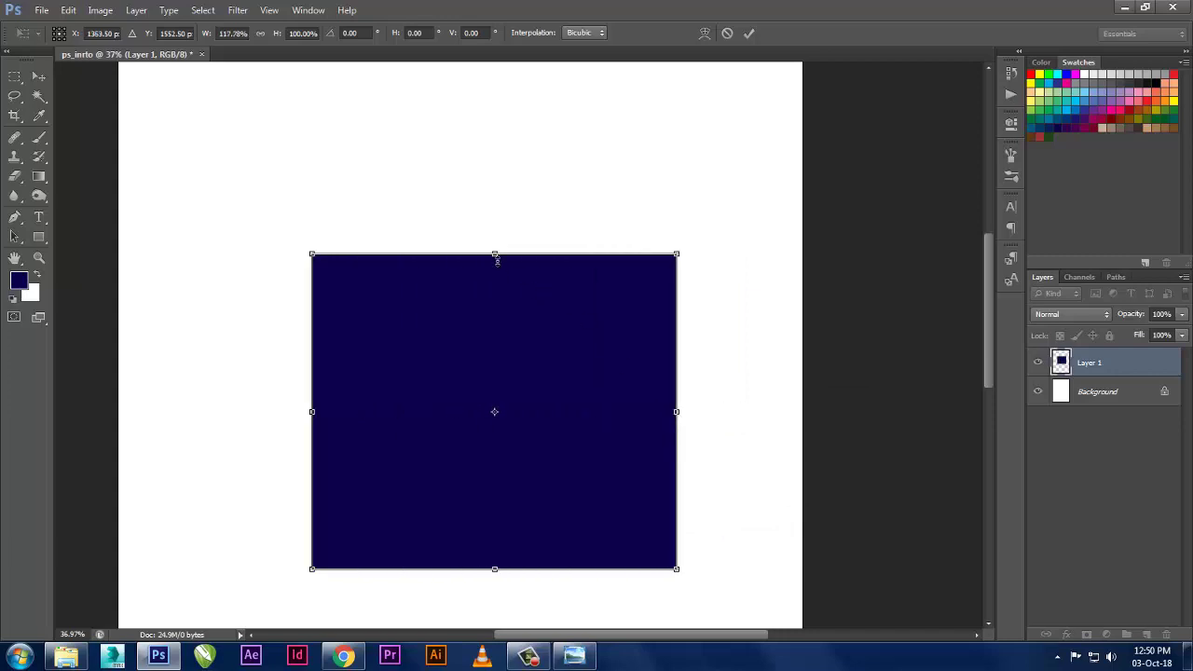
left_click_drag(495, 304, 508, 369)
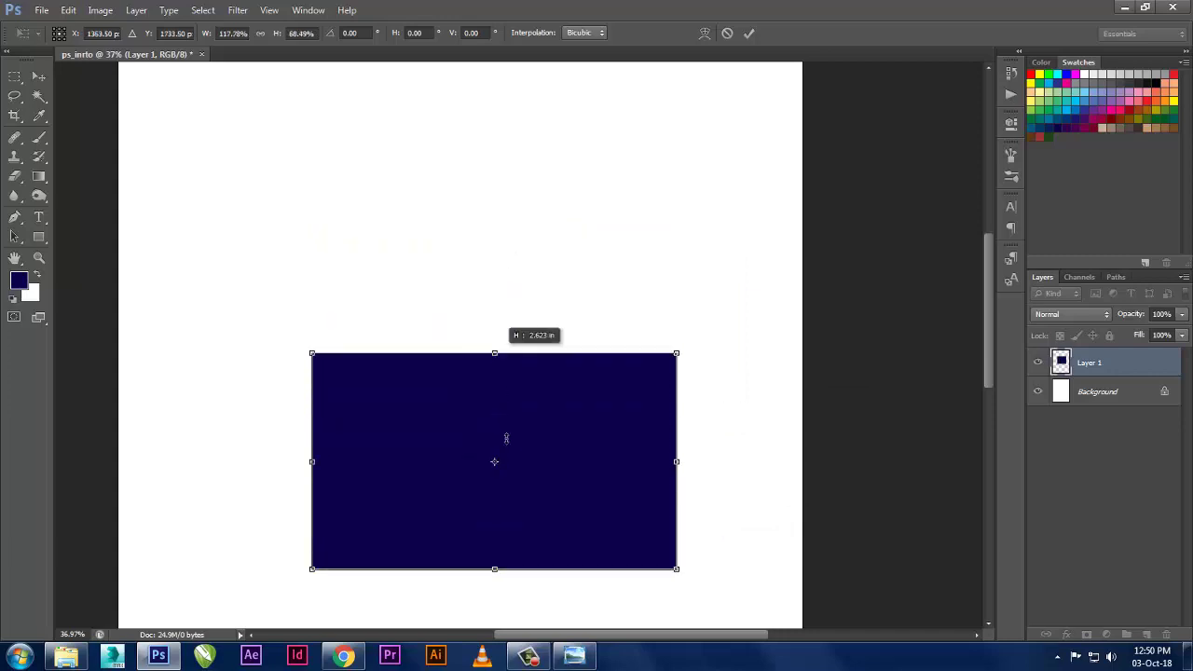
mouse_move(508, 369)
left_mouse_down()
mouse_move(500, 514)
mouse_move(500, 355)
left_mouse_up()
left_click_drag(657, 330, 687, 278)
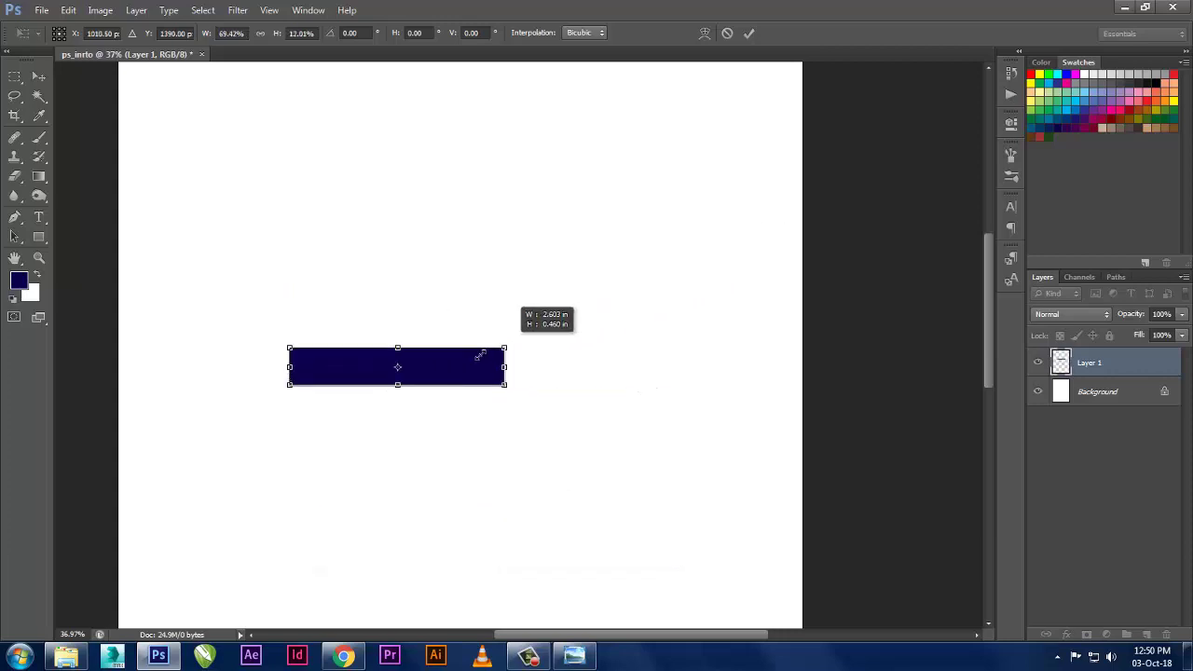
mouse_move(687, 278)
left_mouse_down()
mouse_move(760, 226)
mouse_move(654, 333)
mouse_move(620, 308)
mouse_move(789, 239)
mouse_move(567, 341)
mouse_move(702, 165)
mouse_move(735, 192)
mouse_move(504, 346)
mouse_move(352, 343)
mouse_move(675, 285)
mouse_move(381, 332)
mouse_move(695, 259)
left_mouse_up()
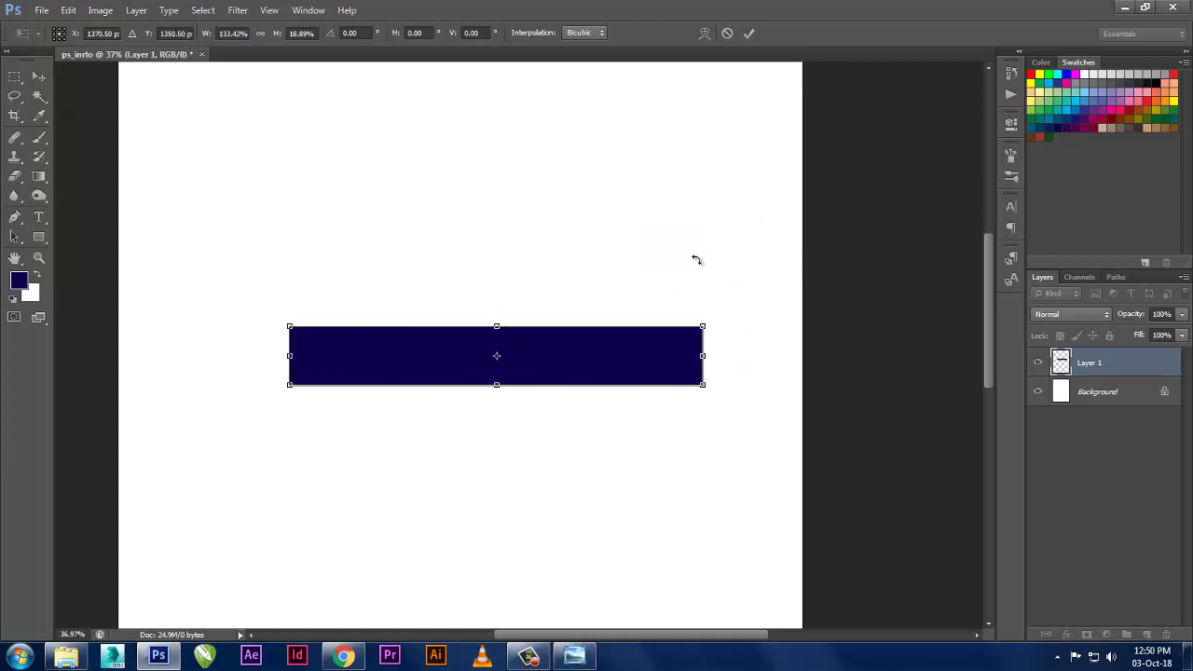
- Commit the bar's new shape and bring pair_logo.png into Photoshop
key("Return")
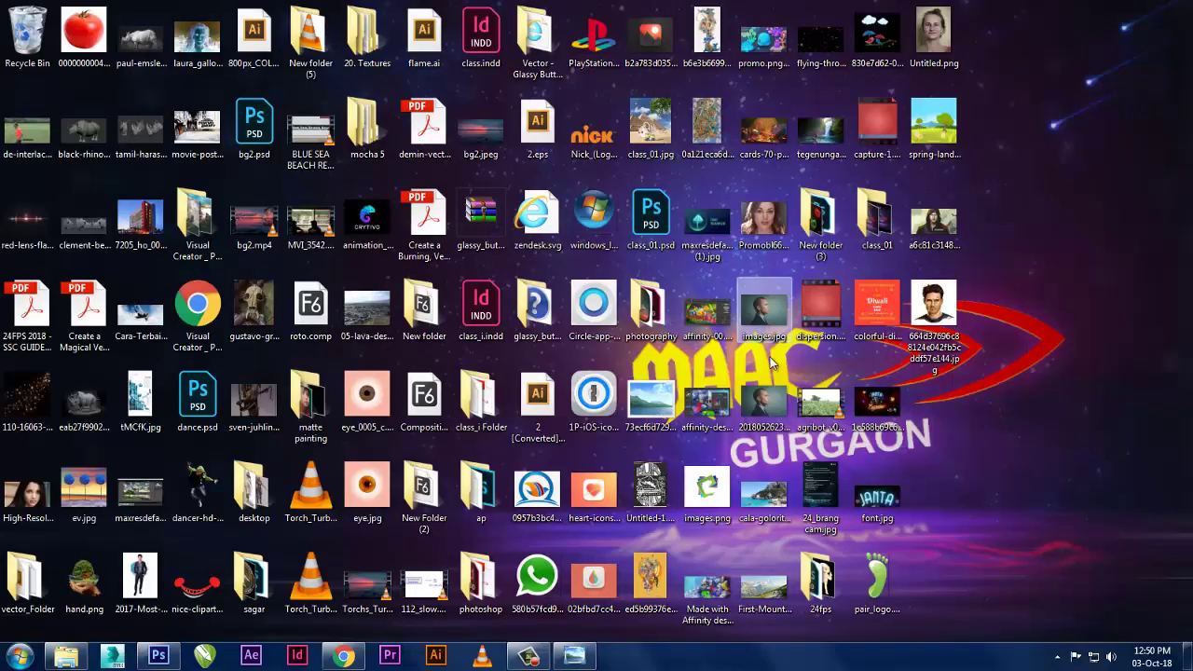
mouse_move(876, 582)
left_mouse_down()
mouse_move(706, 149)
mouse_move(770, 247)
left_mouse_up()
key("alt+Tab")
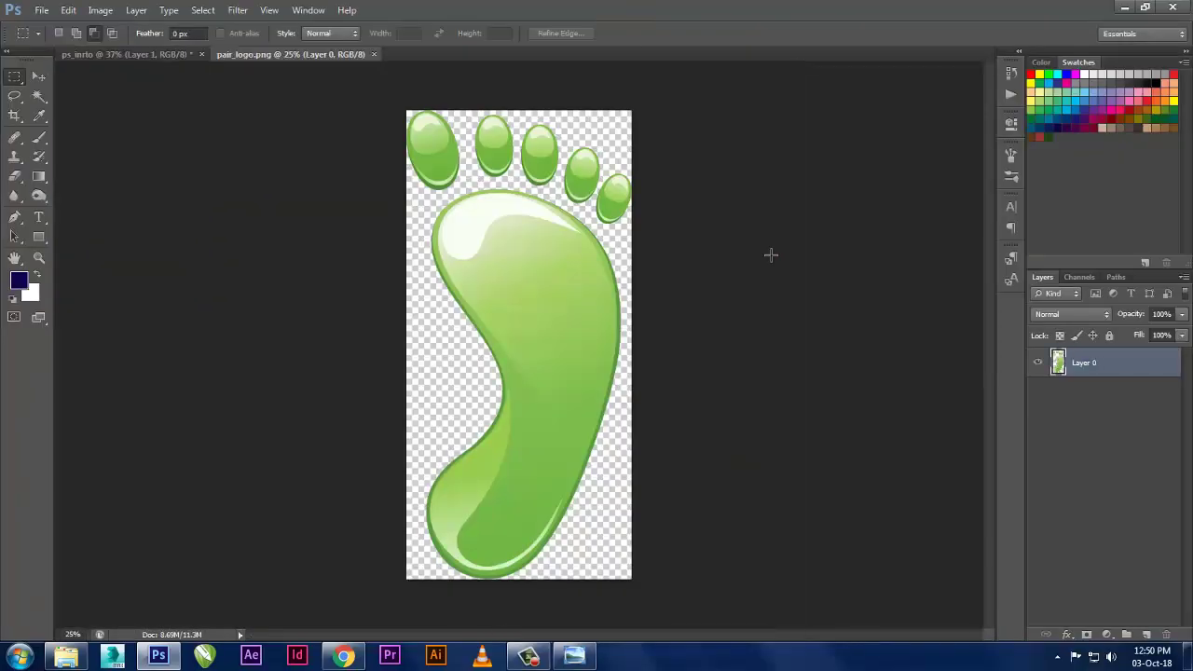
- Shrink the green footprint toward the bottom-left, then close pair_logo.png without saving
key("ctrl+t")
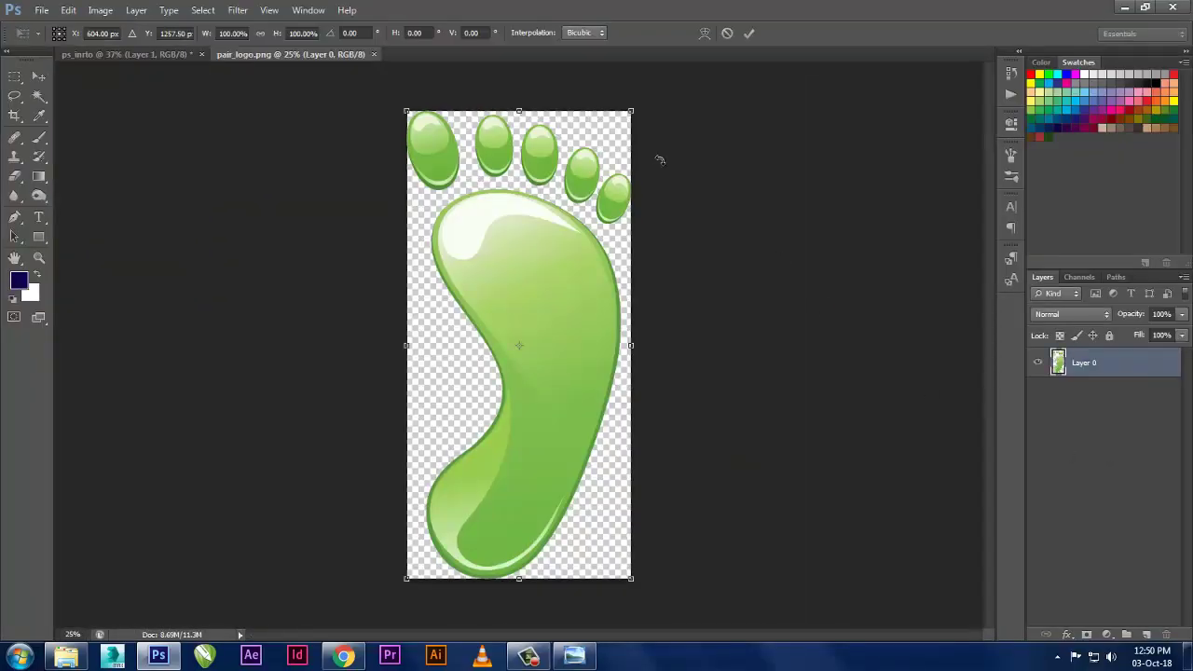
left_click_drag(623, 118, 648, 473)
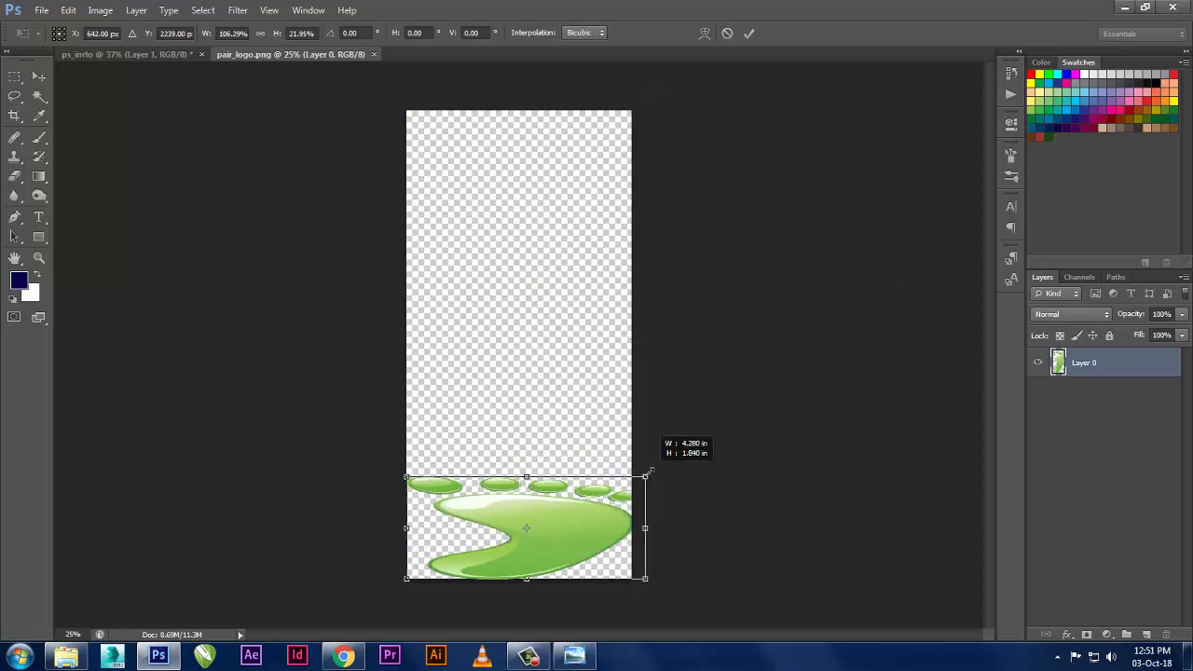
left_click_drag(648, 473, 491, 402)
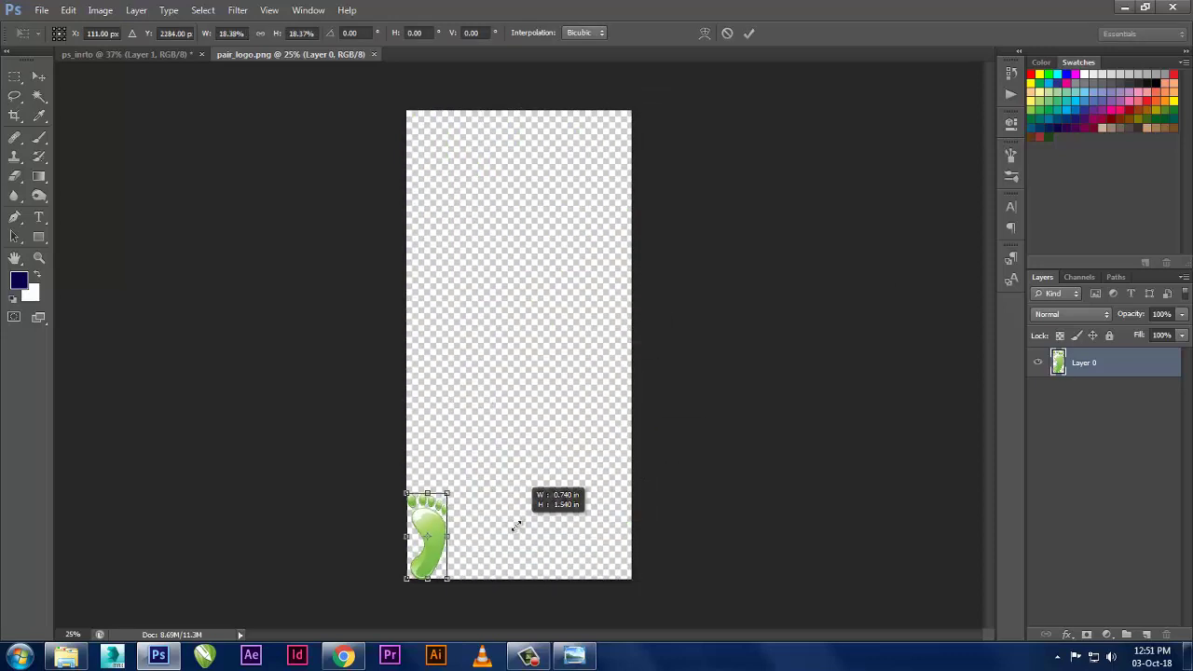
mouse_move(647, 473)
left_mouse_down()
mouse_move(664, 226)
mouse_move(528, 468)
left_mouse_up()
key("Return")
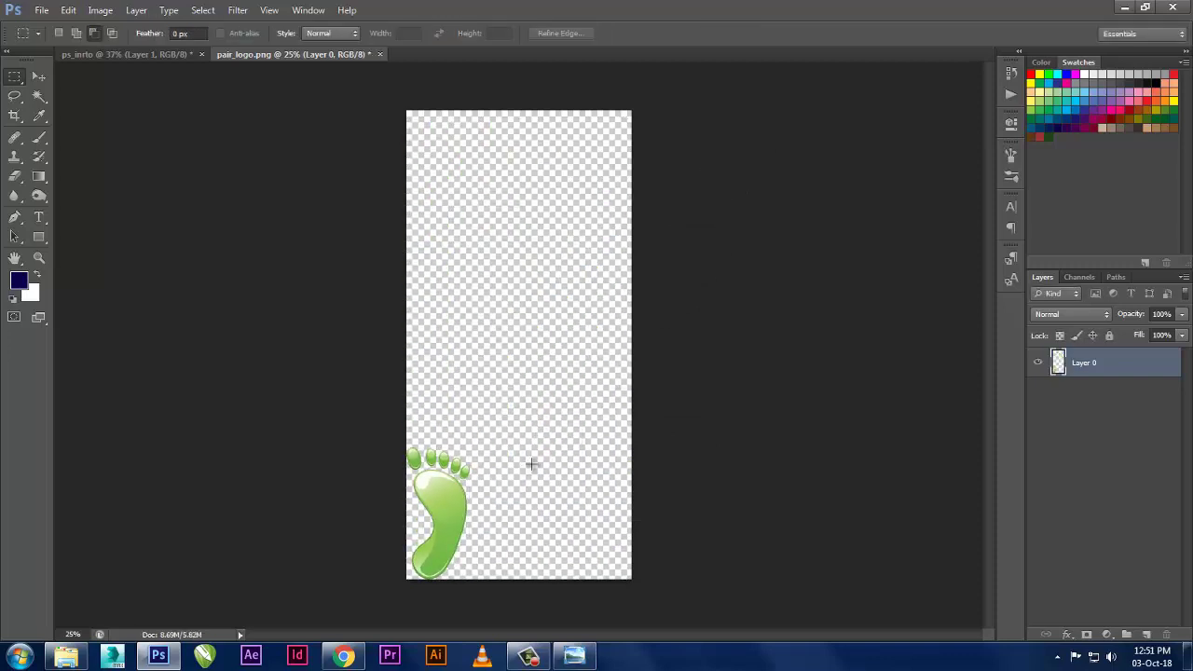
left_click(382, 54)
left_click(622, 249)
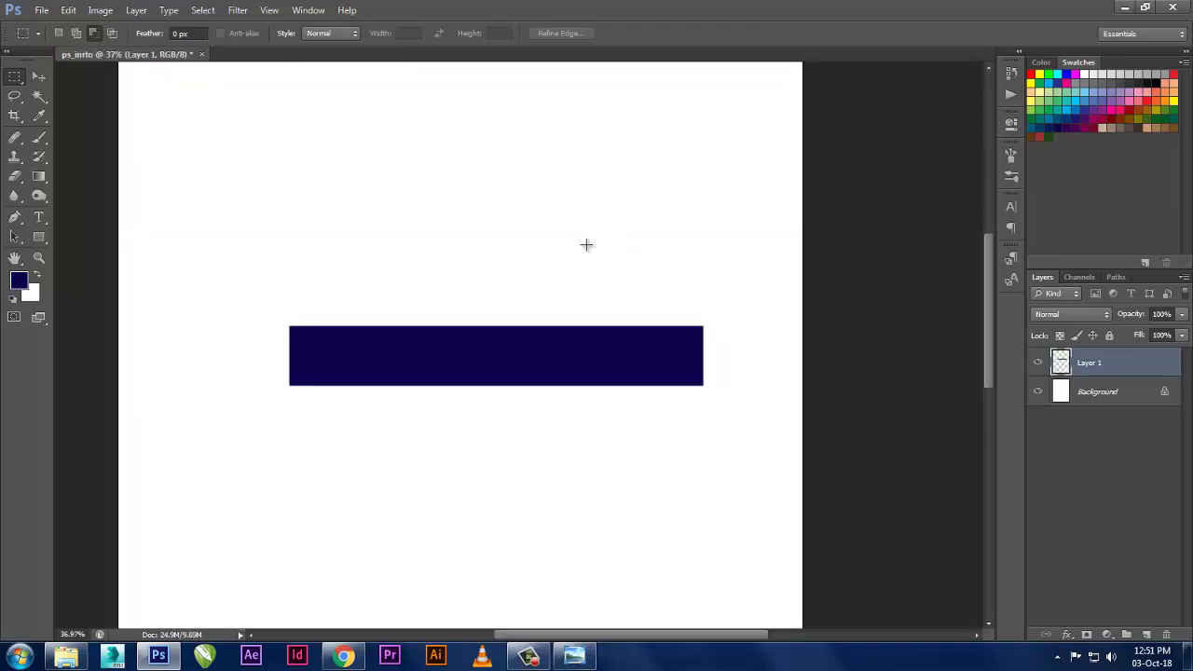
- Scale the navy bar down to about 73%, testing rotation but keeping it level
left_click(73, 11)
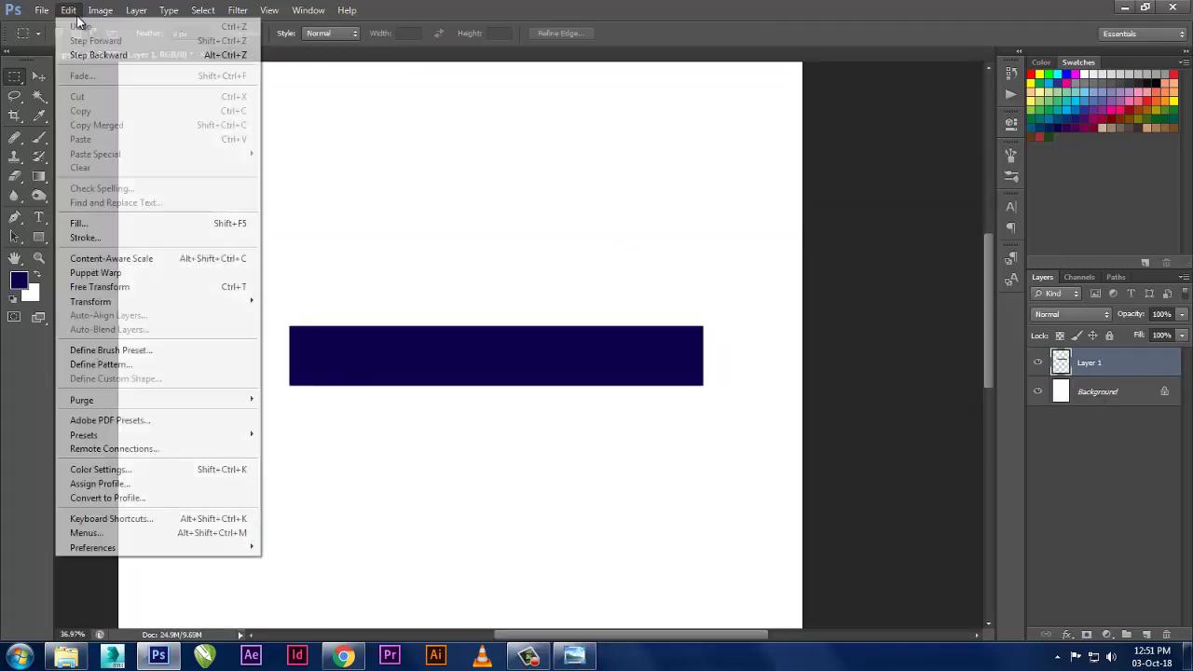
left_click(131, 288)
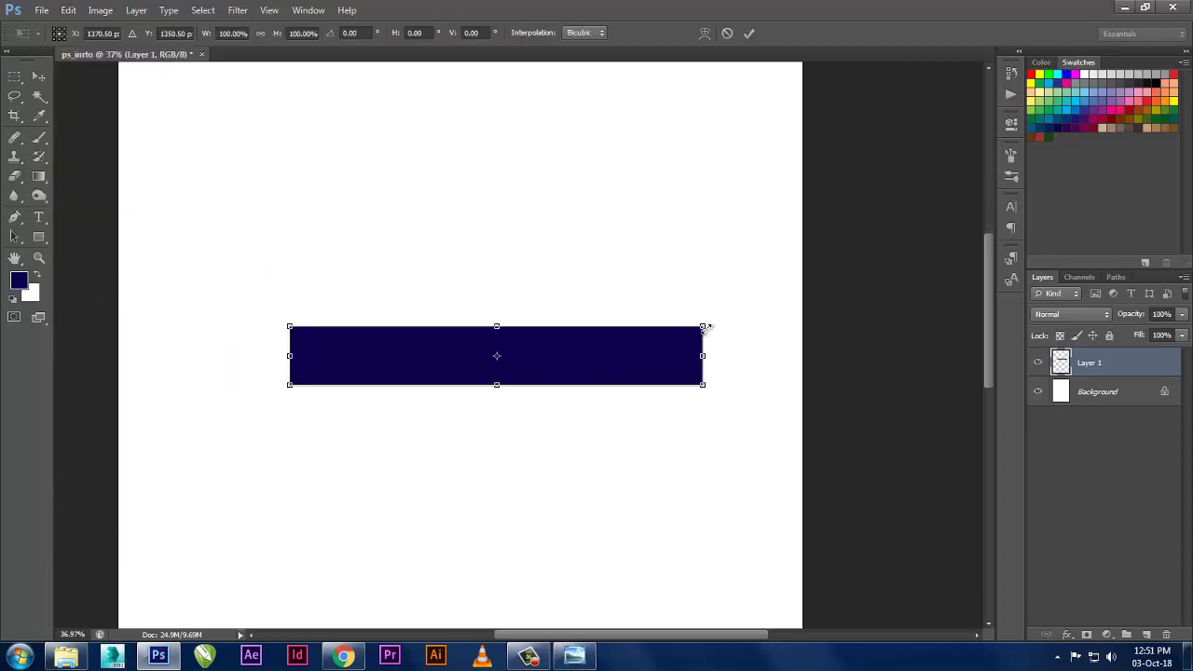
mouse_move(705, 328)
left_mouse_down()
mouse_move(479, 354)
mouse_move(653, 335)
mouse_move(596, 353)
left_mouse_up()
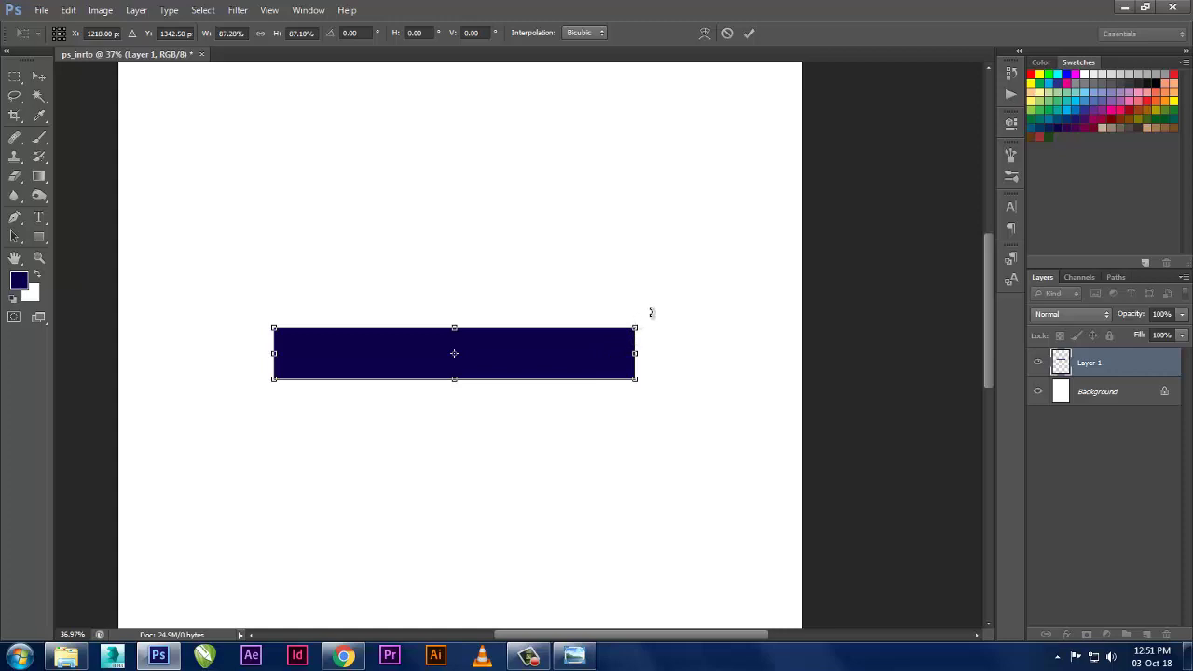
mouse_move(672, 355)
left_mouse_down()
mouse_move(333, 474)
mouse_move(625, 298)
mouse_move(296, 282)
mouse_move(224, 422)
mouse_move(306, 527)
mouse_move(679, 444)
mouse_move(341, 479)
mouse_move(407, 441)
left_mouse_up()
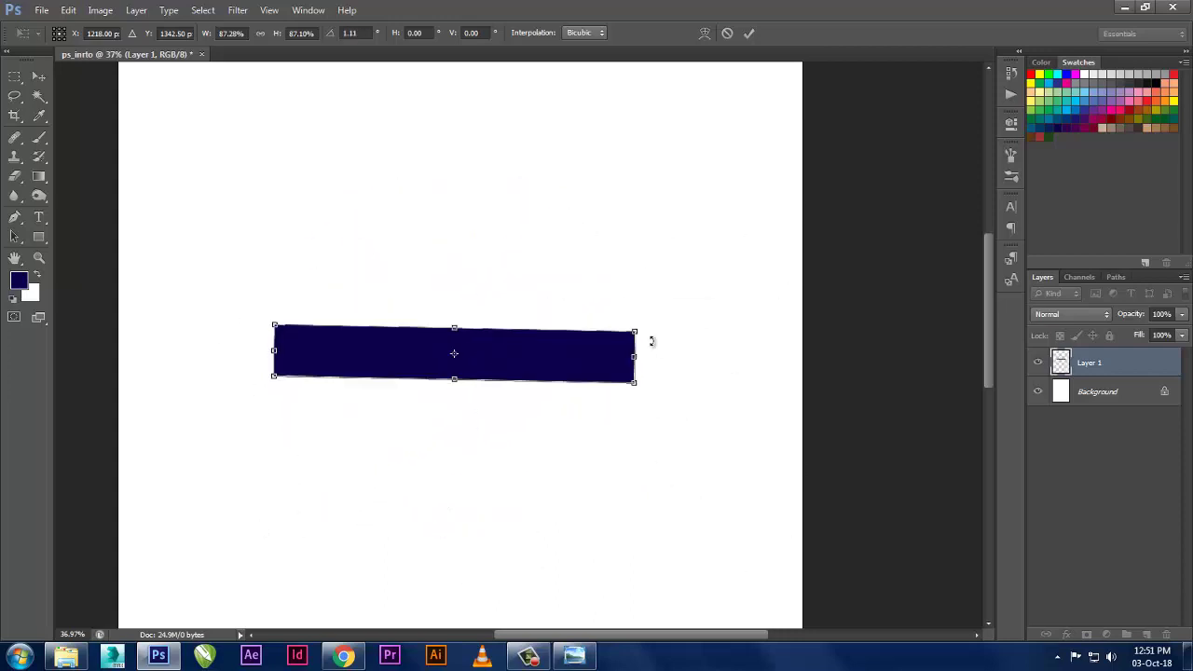
mouse_move(649, 338)
left_mouse_down()
mouse_move(256, 479)
mouse_move(498, 177)
mouse_move(619, 326)
mouse_move(539, 349)
mouse_move(577, 337)
left_mouse_up()
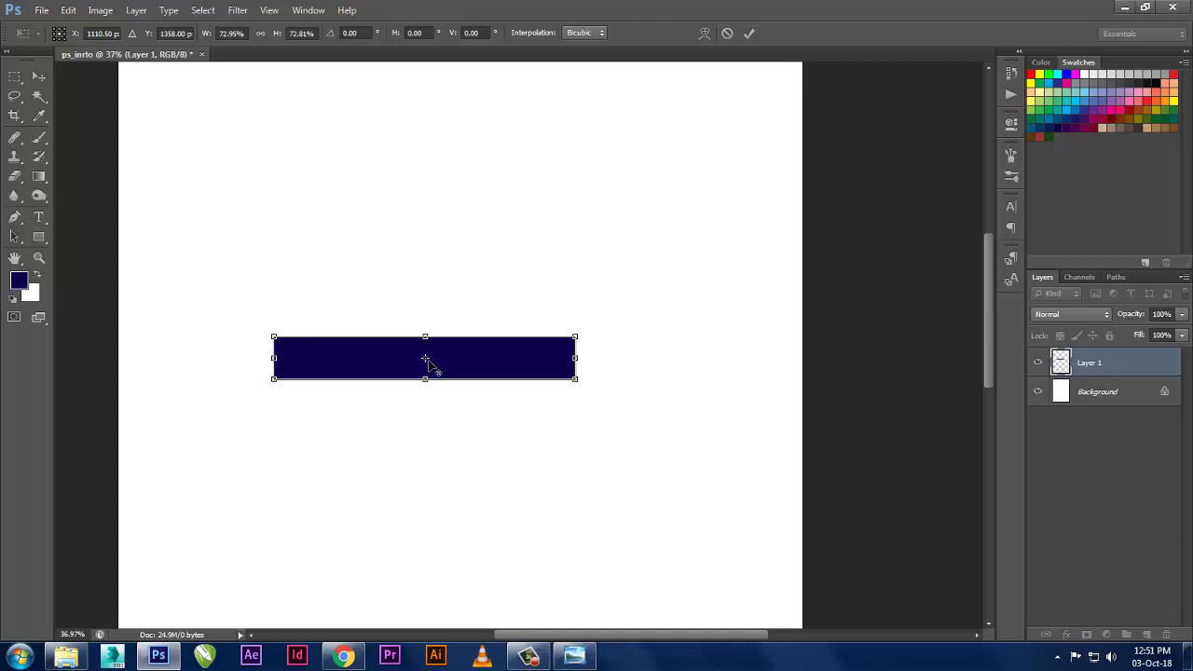
mouse_move(683, 295)
left_mouse_down()
mouse_move(602, 471)
mouse_move(276, 338)
mouse_move(558, 290)
left_mouse_up()
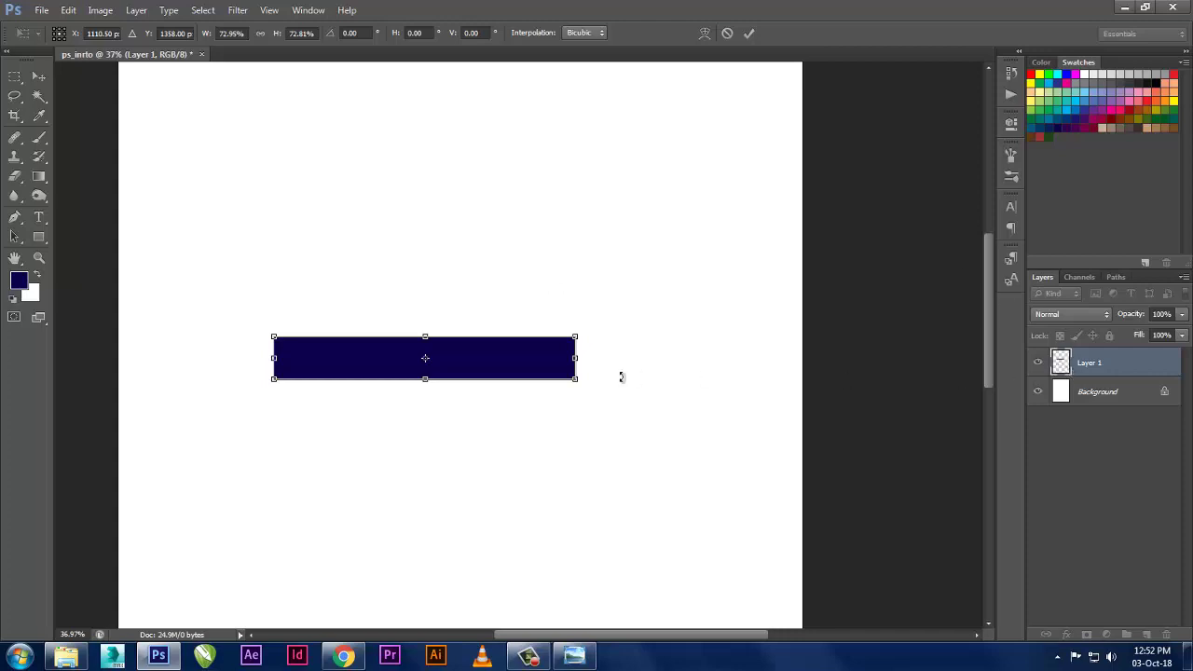
- Test rotating the navy bar around different pivot points, then undo the rotation
mouse_move(634, 358)
left_mouse_down()
mouse_move(453, 205)
mouse_move(450, 386)
mouse_move(594, 360)
left_mouse_up()
mouse_move(425, 359)
left_mouse_down()
mouse_move(553, 381)
mouse_move(514, 553)
mouse_move(673, 210)
mouse_move(756, 445)
mouse_move(487, 409)
mouse_move(546, 152)
mouse_move(630, 426)
mouse_move(532, 392)
mouse_move(490, 362)
left_mouse_up()
left_click_drag(574, 357, 294, 250)
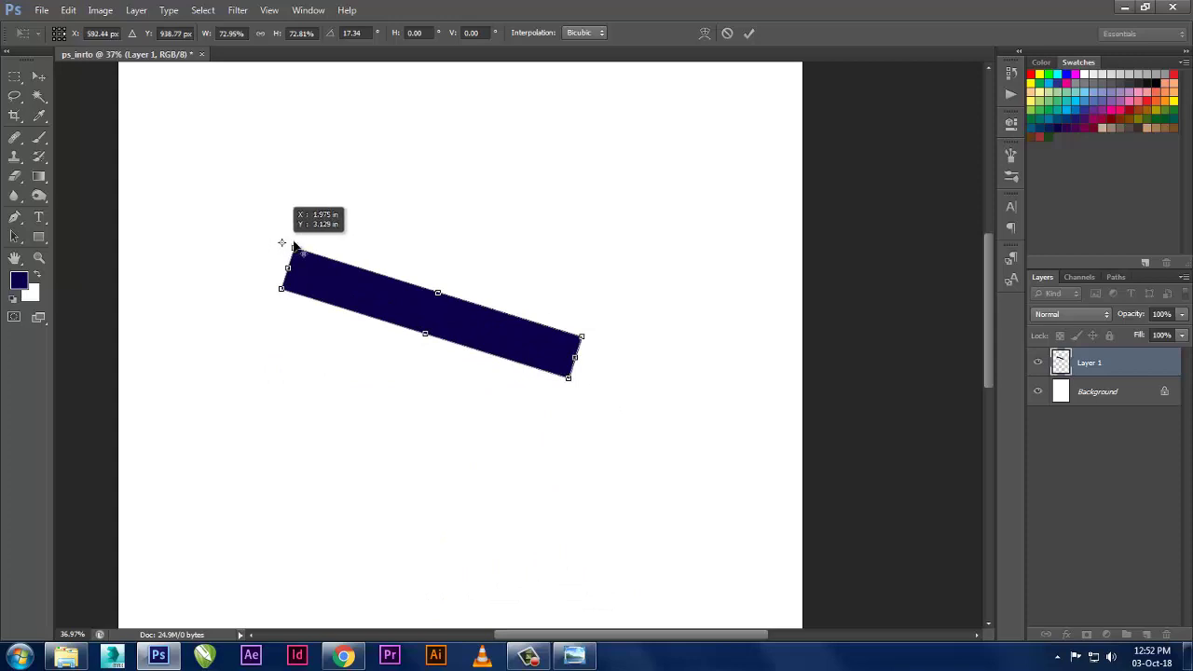
mouse_move(461, 460)
left_mouse_down()
mouse_move(128, 117)
mouse_move(540, 221)
mouse_move(448, 437)
mouse_move(140, 145)
mouse_move(473, 426)
mouse_move(492, 404)
left_mouse_up()
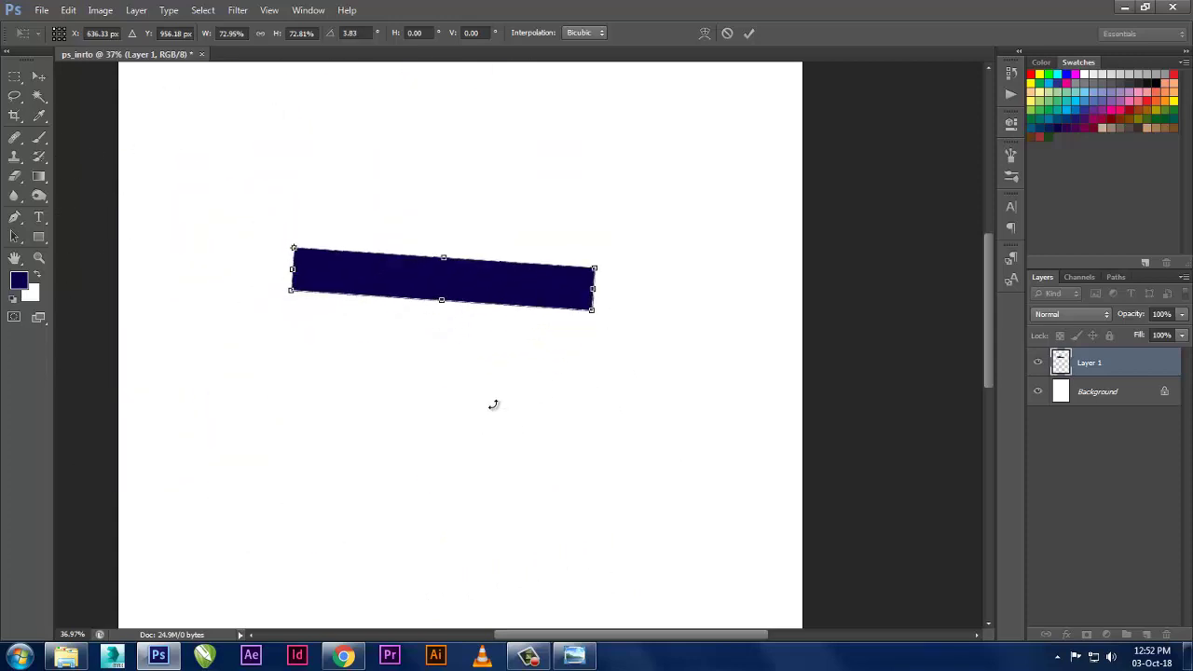
key("Return")
key("ctrl+z")
- Stretch the navy bar much taller into a large upright rectangle
key("ctrl+0")
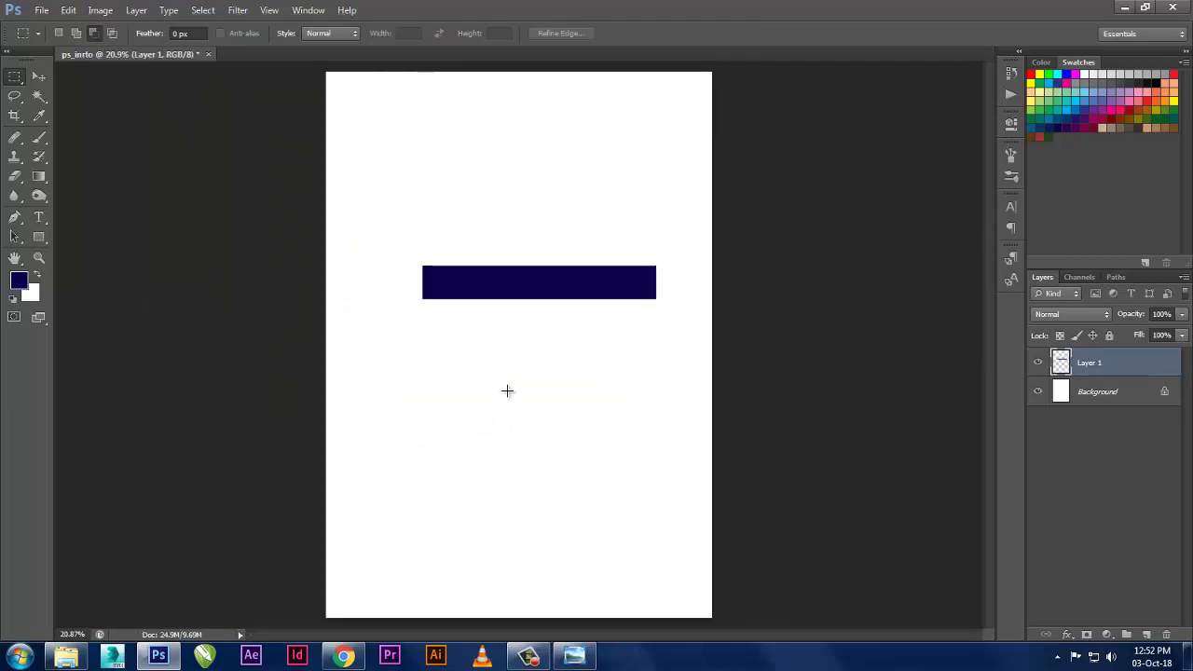
scroll(508, 395, "up", 2)
key("ctrl+t")
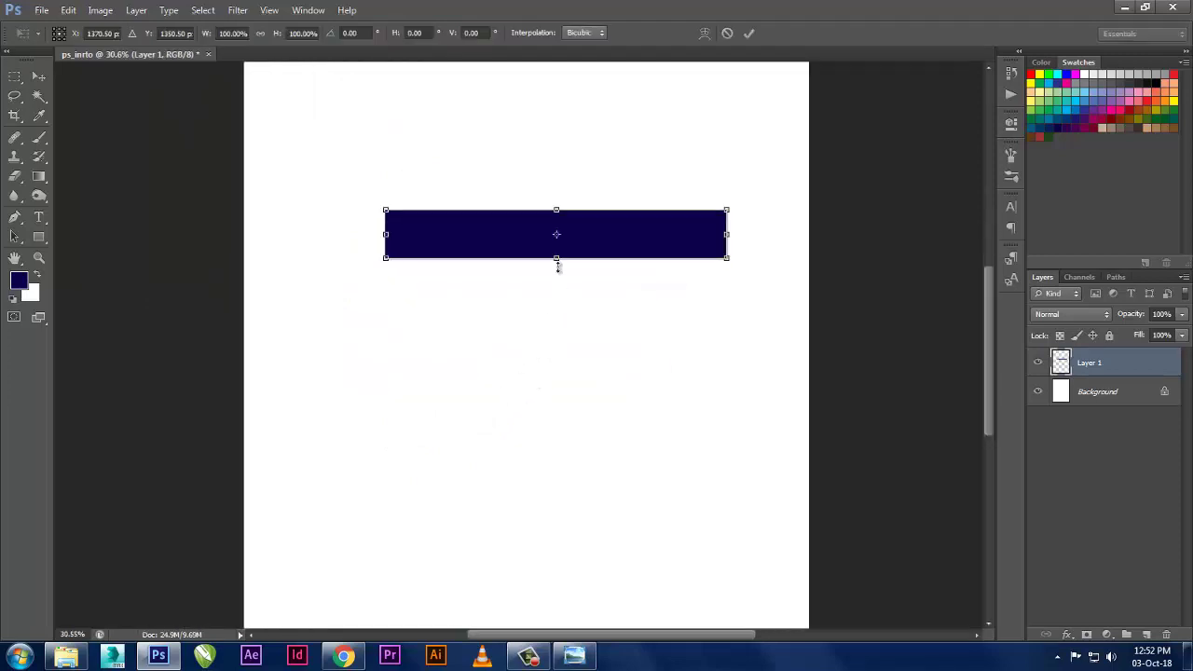
mouse_move(556, 267)
left_mouse_down()
mouse_move(556, 479)
mouse_move(543, 330)
mouse_move(531, 430)
left_mouse_up()
key("Return")
- Free Transform the navy rectangle, nudging it right and scaling it slightly from a corner
left_click(68, 10)
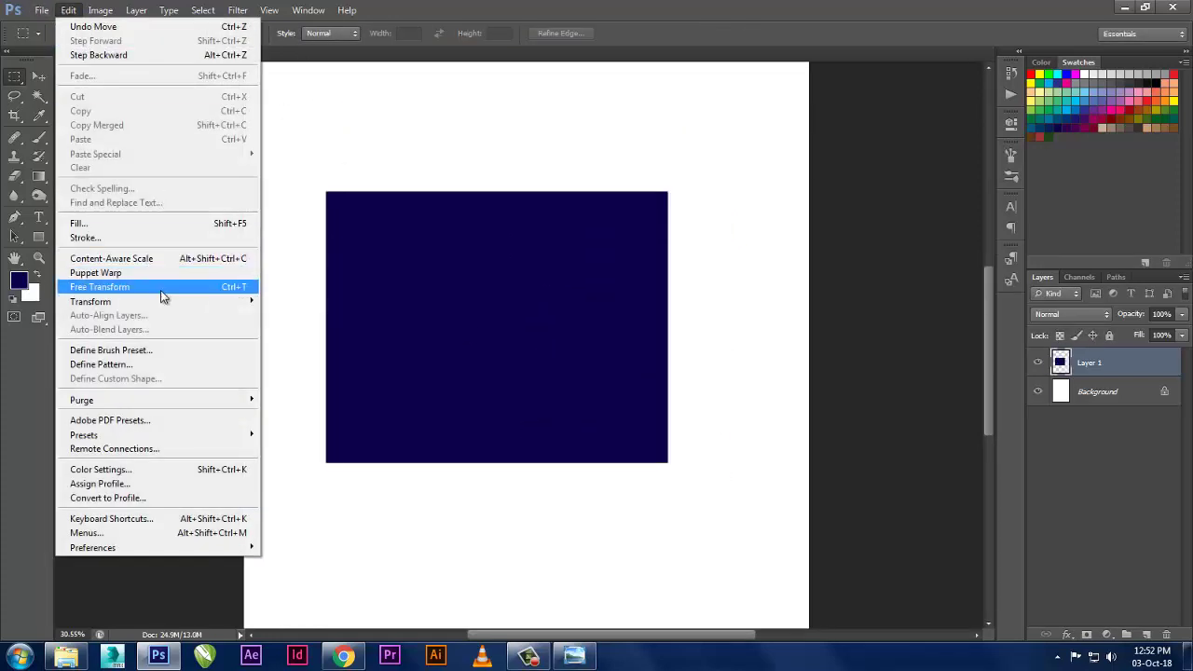
left_click(160, 290)
left_click_drag(444, 303, 466, 306)
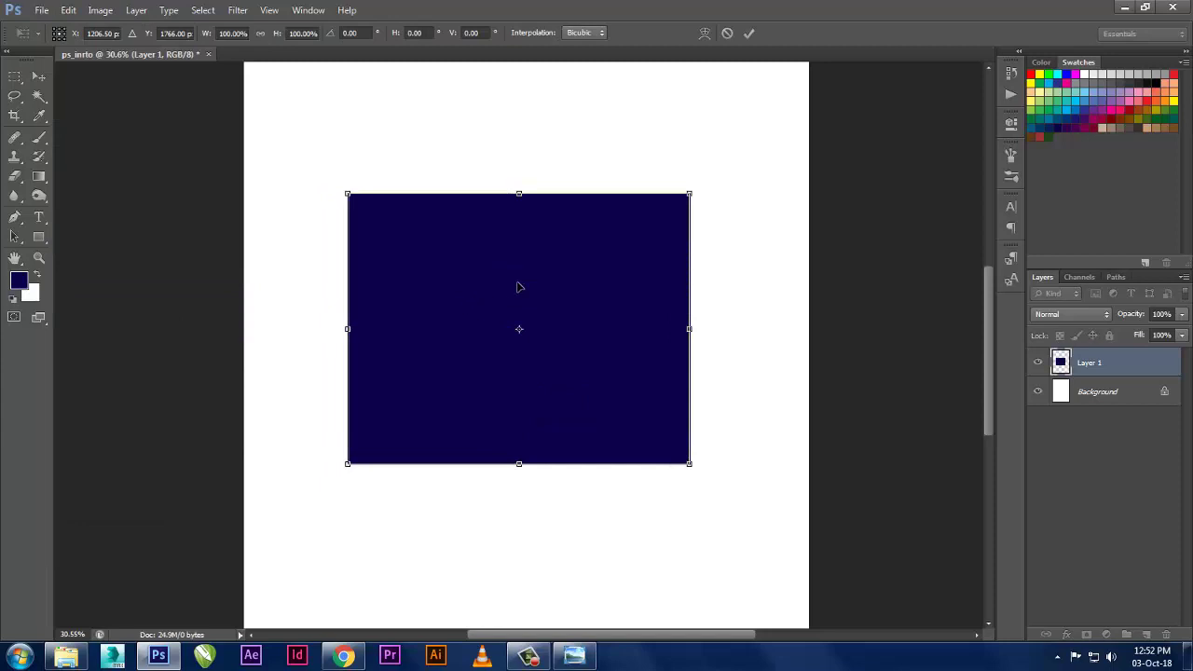
right_click(517, 283)
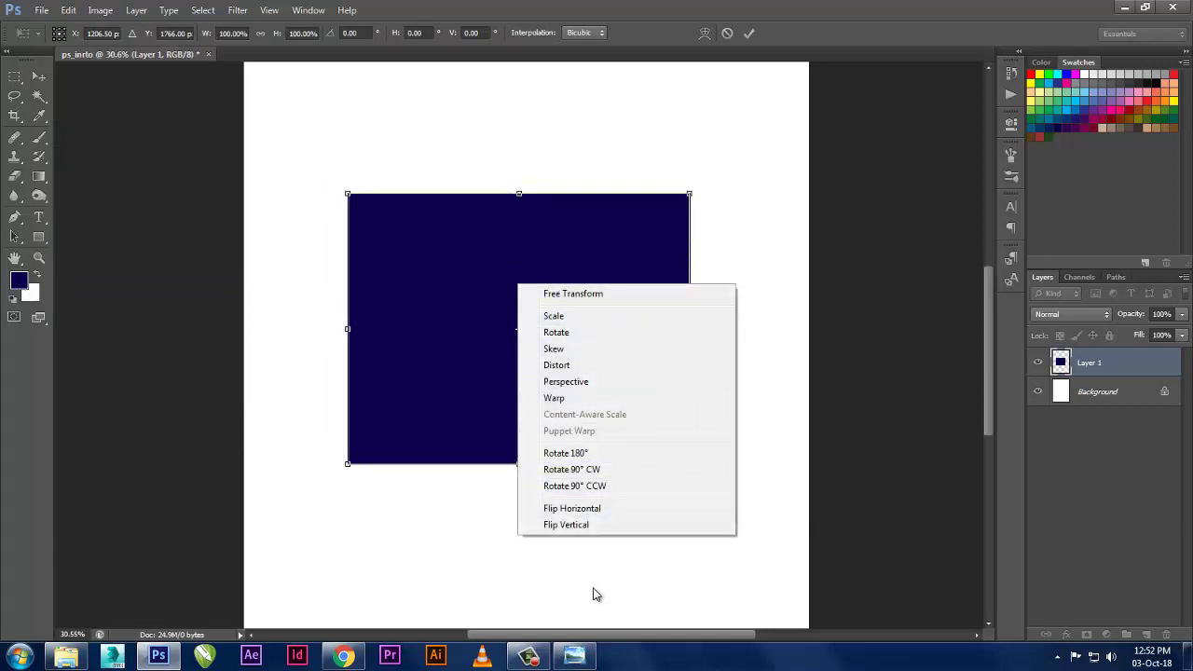
left_click(616, 324)
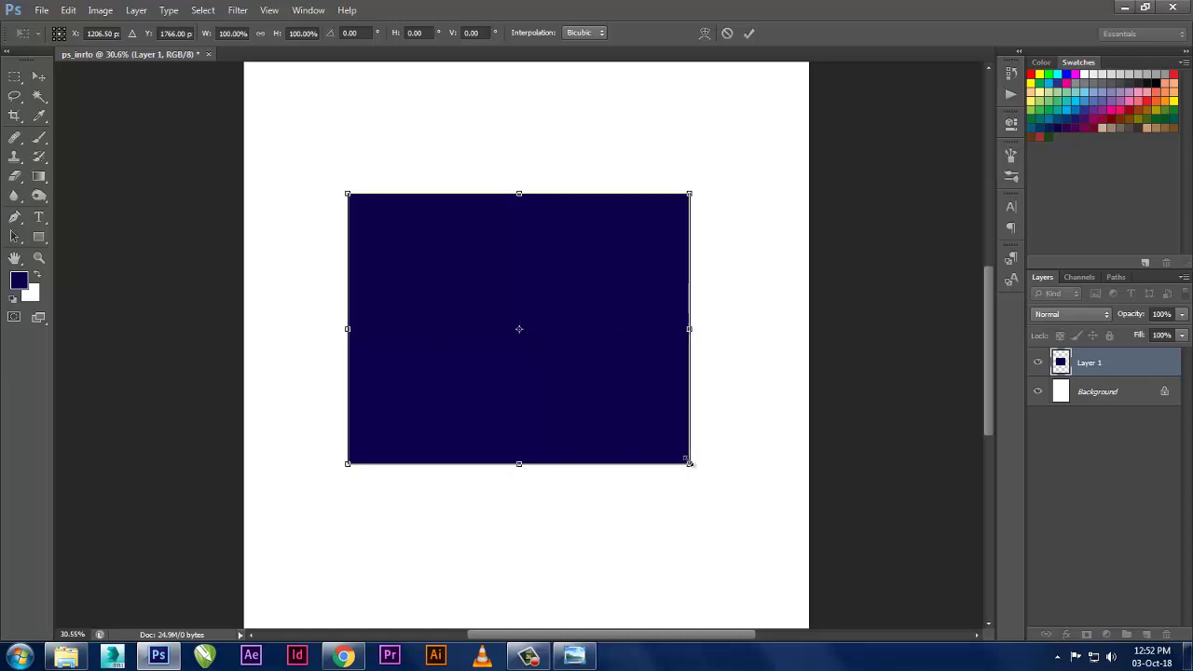
left_click_drag(688, 463, 694, 469)
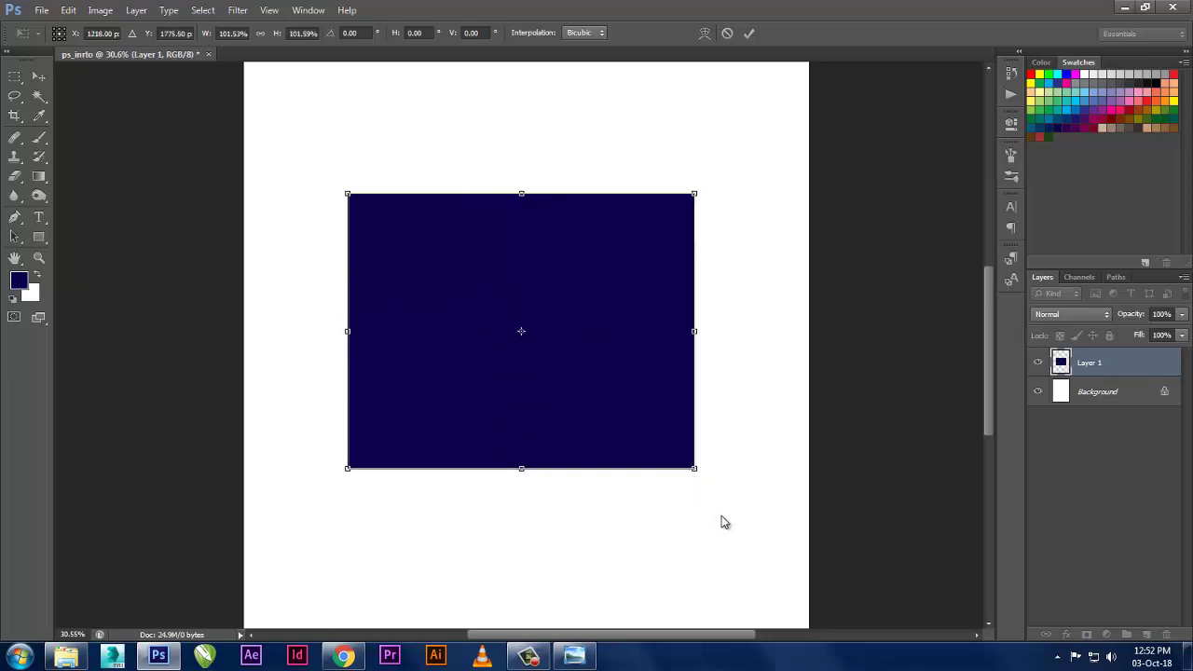
- Try Rotate and Skew on the rectangle, undoing each skew
right_click(531, 360)
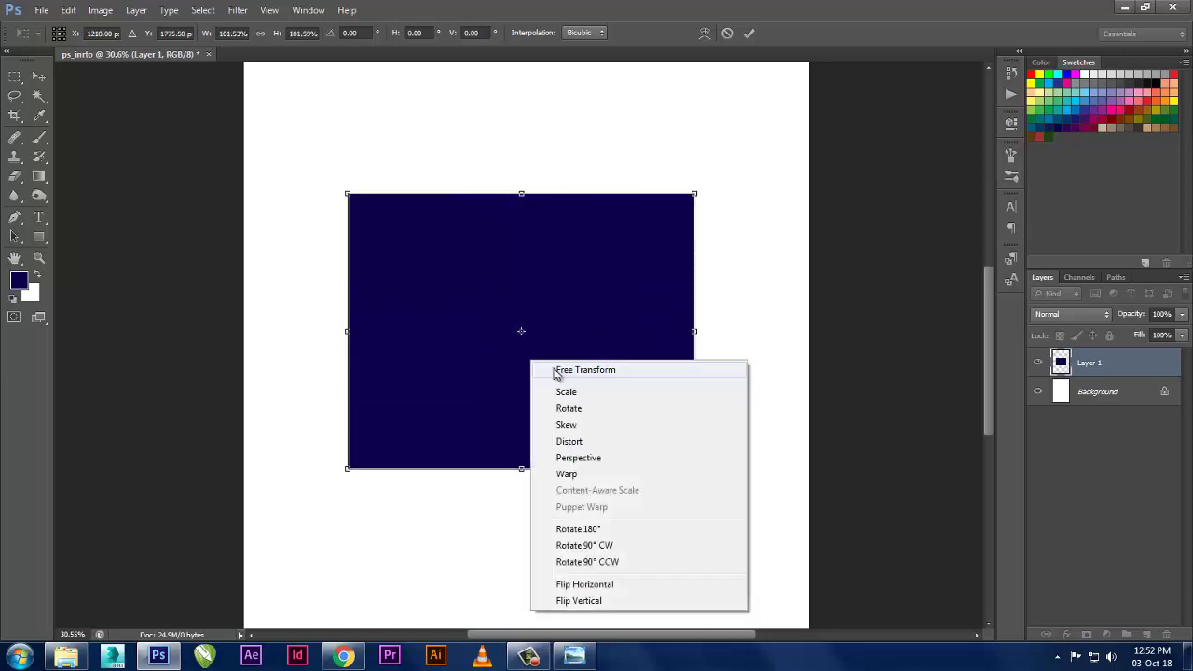
left_click(583, 410)
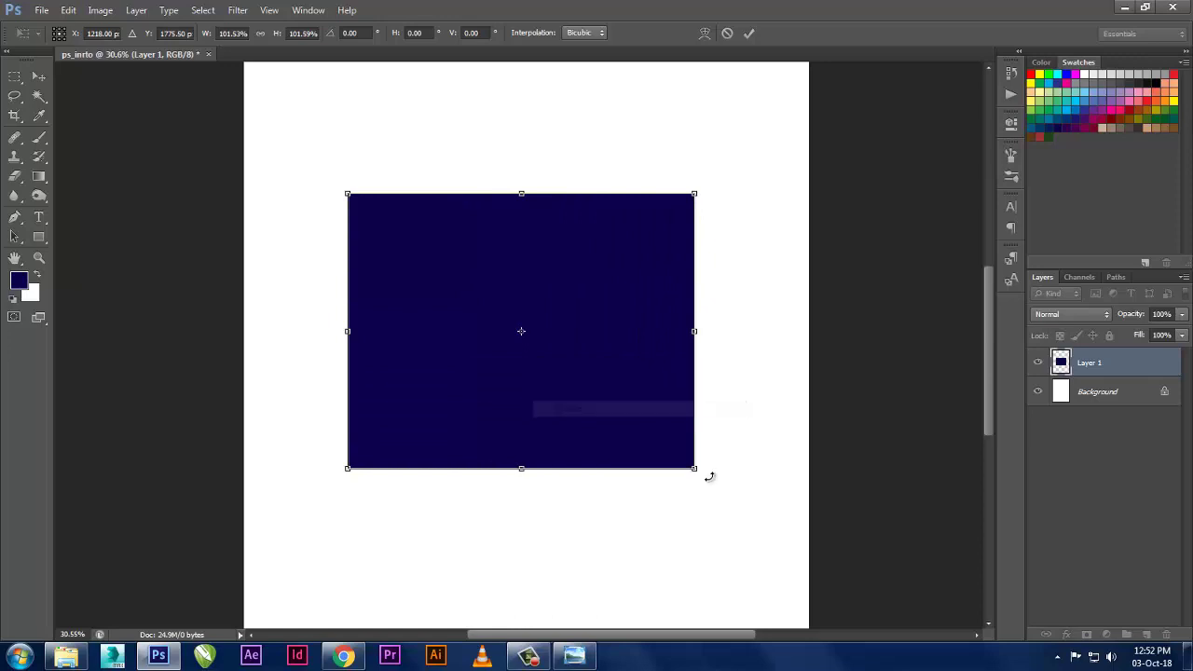
right_click(644, 407)
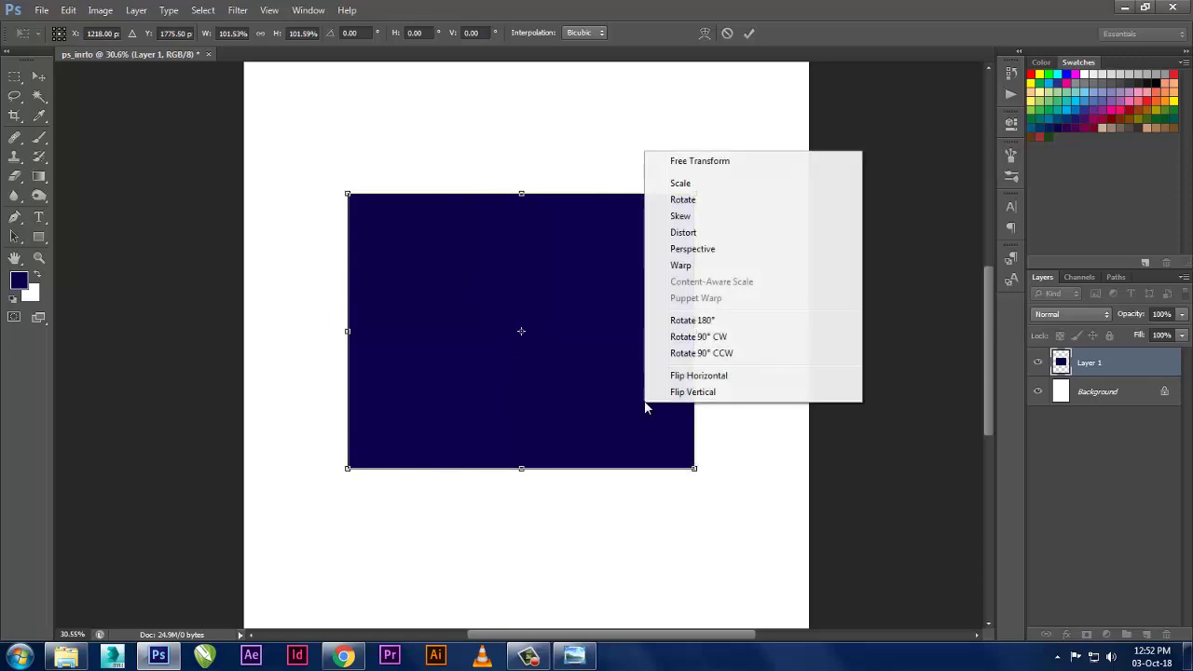
left_click(689, 222)
left_click_drag(693, 193, 480, 194)
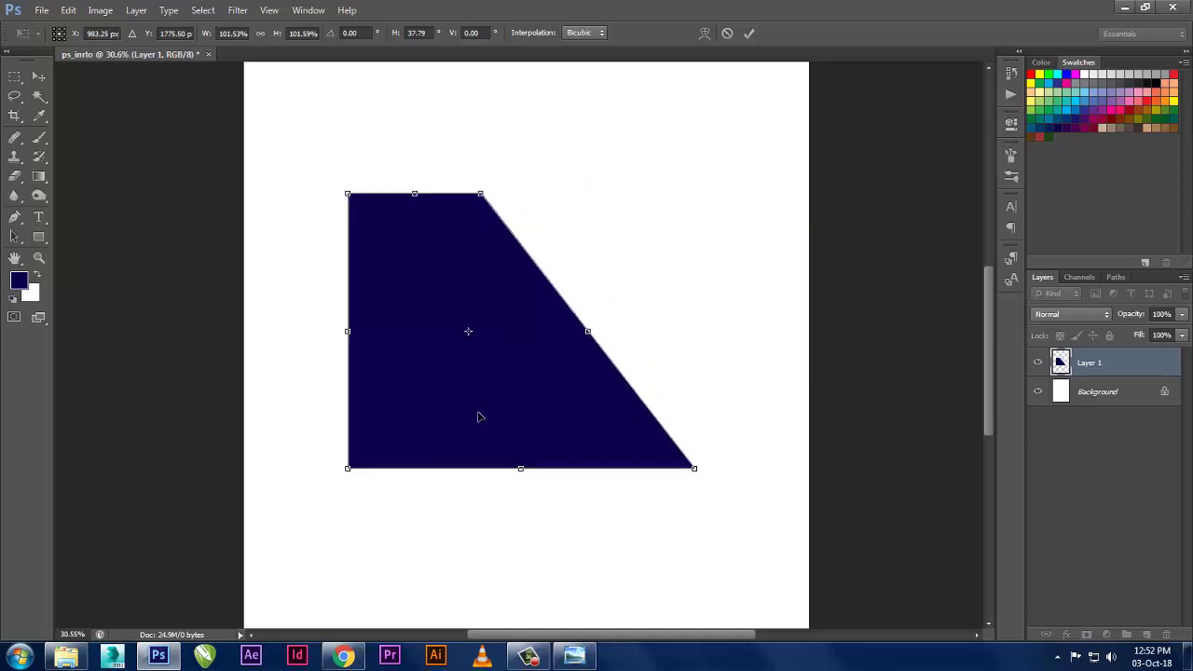
key("ctrl+z")
mouse_move(696, 198)
left_mouse_down()
mouse_move(718, 88)
mouse_move(718, 367)
left_mouse_up()
key("ctrl+z")
- Experiment with Distort and further Skew drags, undoing every change
right_click(605, 300)
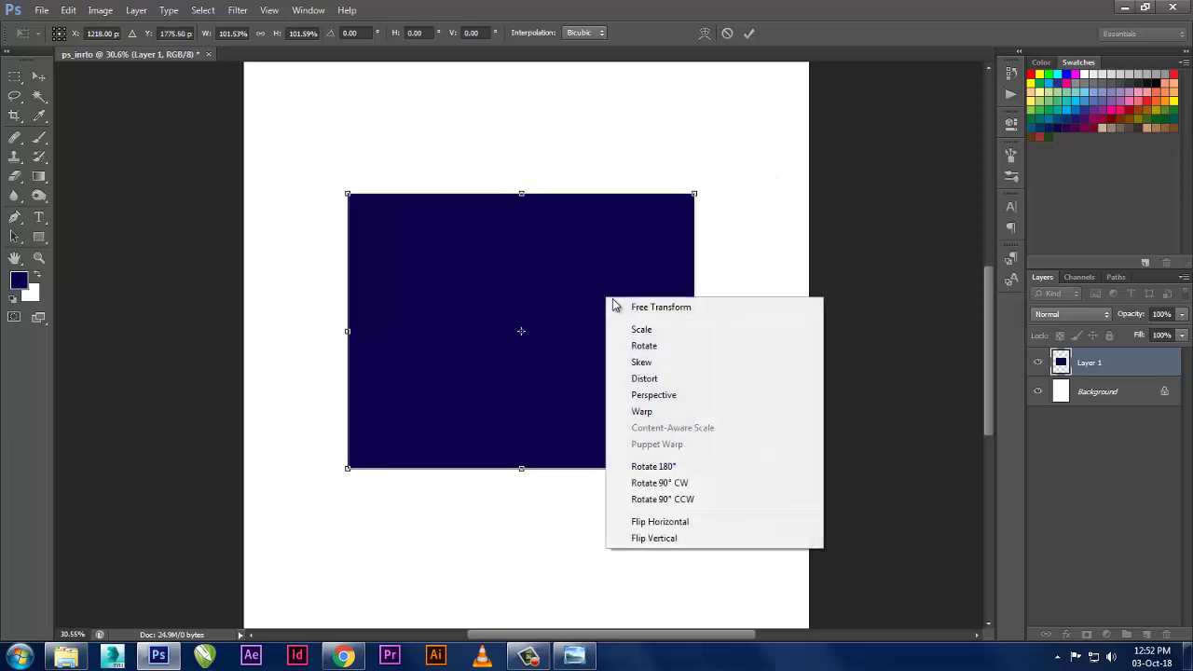
left_click(660, 379)
mouse_move(691, 199)
left_mouse_down()
mouse_move(679, 232)
mouse_move(506, 162)
mouse_move(809, 311)
mouse_move(810, 330)
left_mouse_up()
key("ctrl+z")
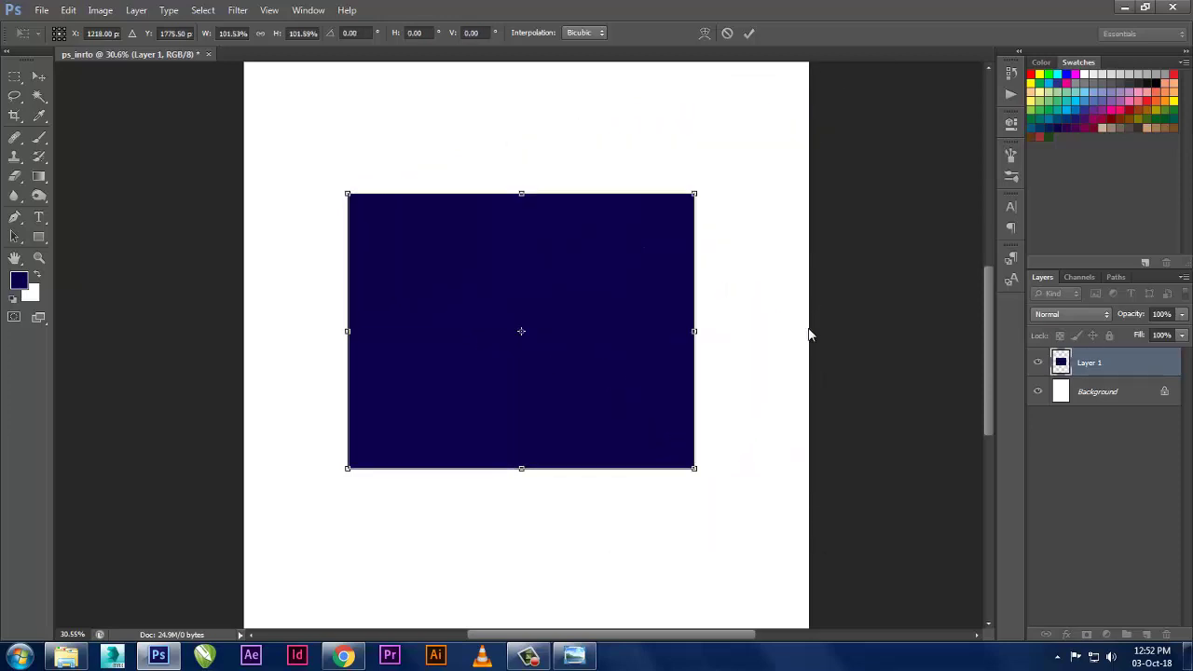
right_click(597, 255)
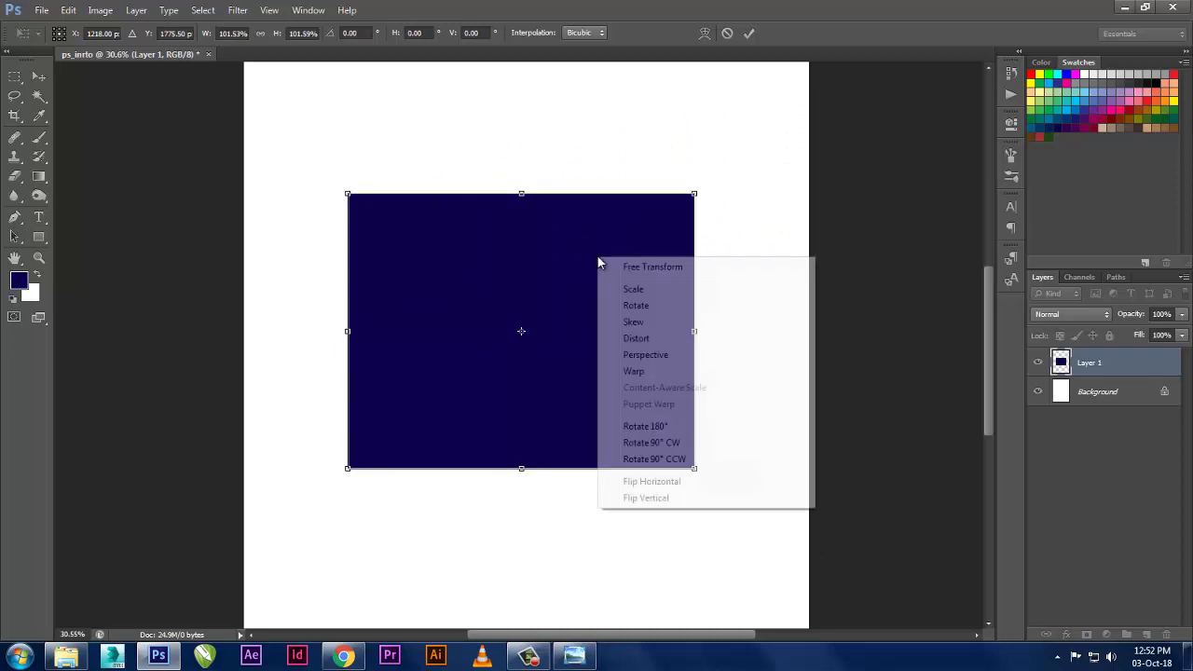
left_click(652, 323)
mouse_move(698, 201)
left_mouse_down()
mouse_move(479, 186)
mouse_move(679, 186)
mouse_move(704, 391)
mouse_move(714, 211)
left_mouse_up()
key("ctrl+z")
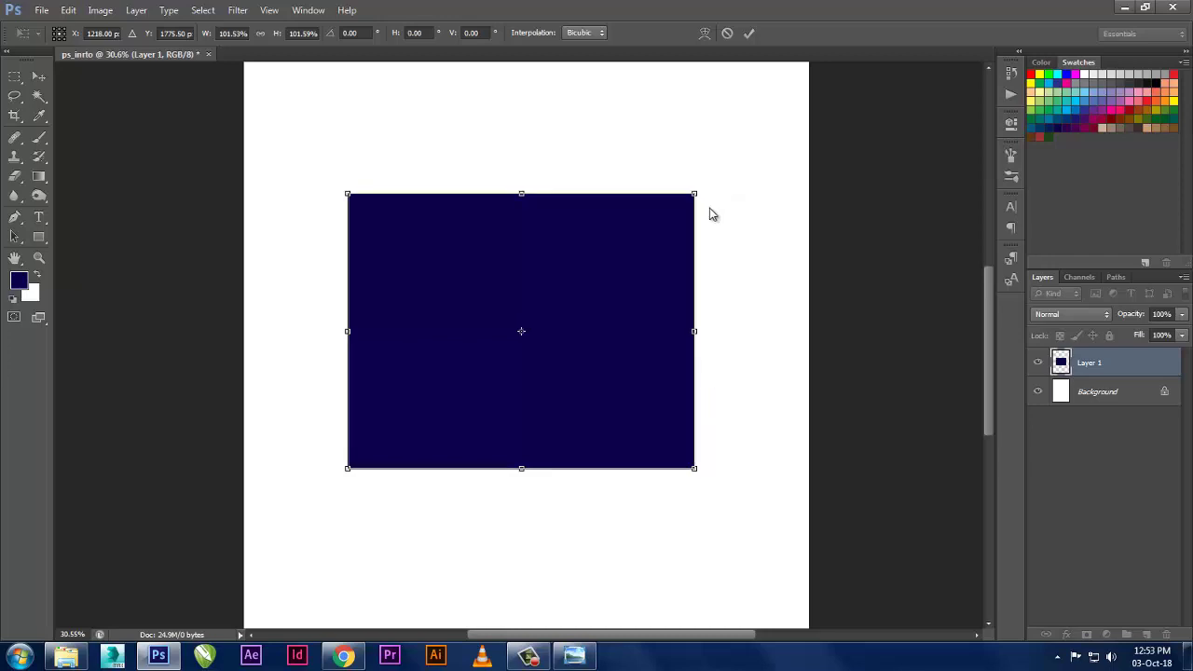
left_click_drag(693, 198, 692, 59)
key("ctrl+z")
- Try a Distort corner pull and a Perspective taper, undoing both
right_click(647, 284)
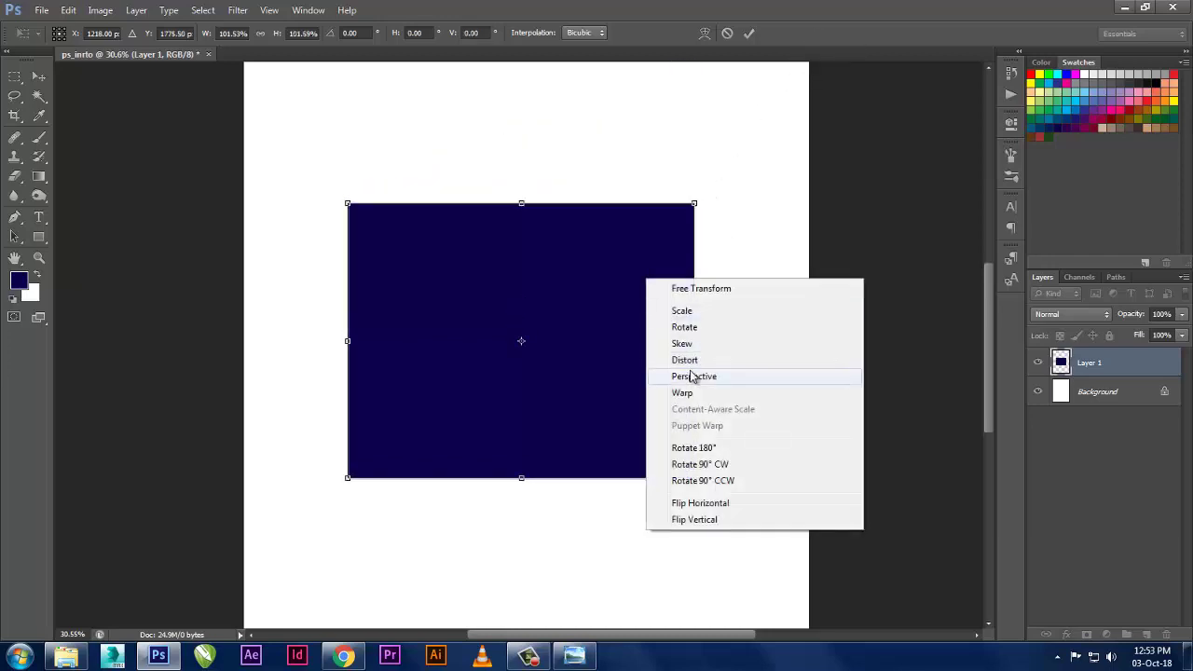
left_click(686, 360)
left_click_drag(694, 203, 797, 98)
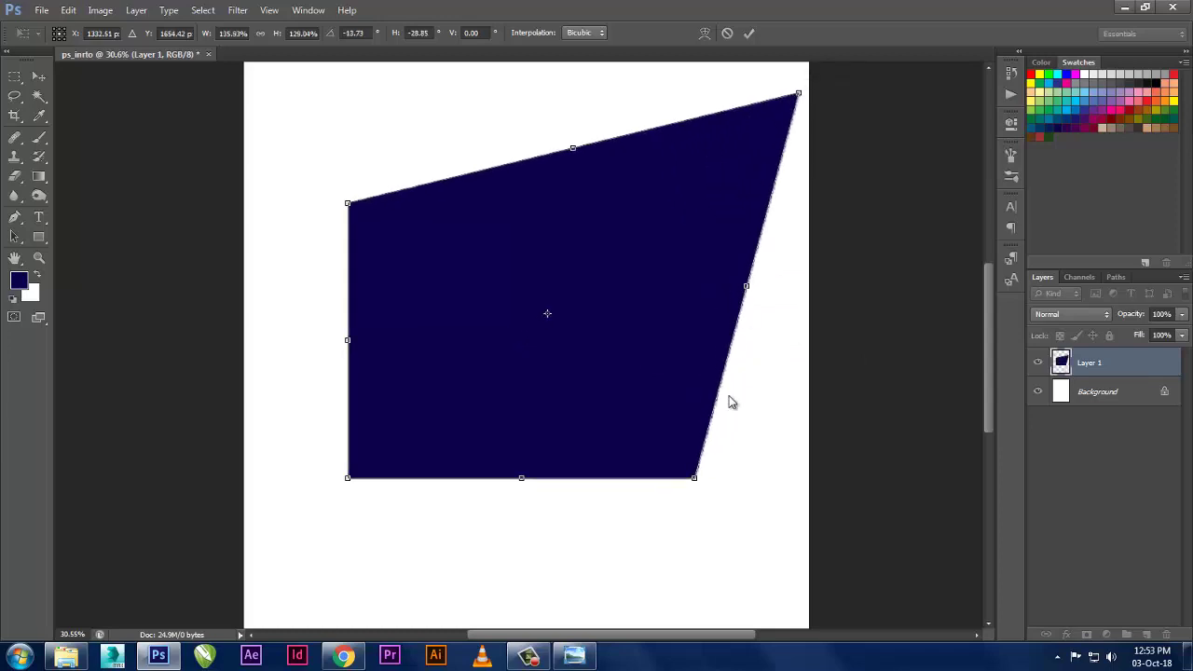
key("ctrl+z")
right_click(581, 340)
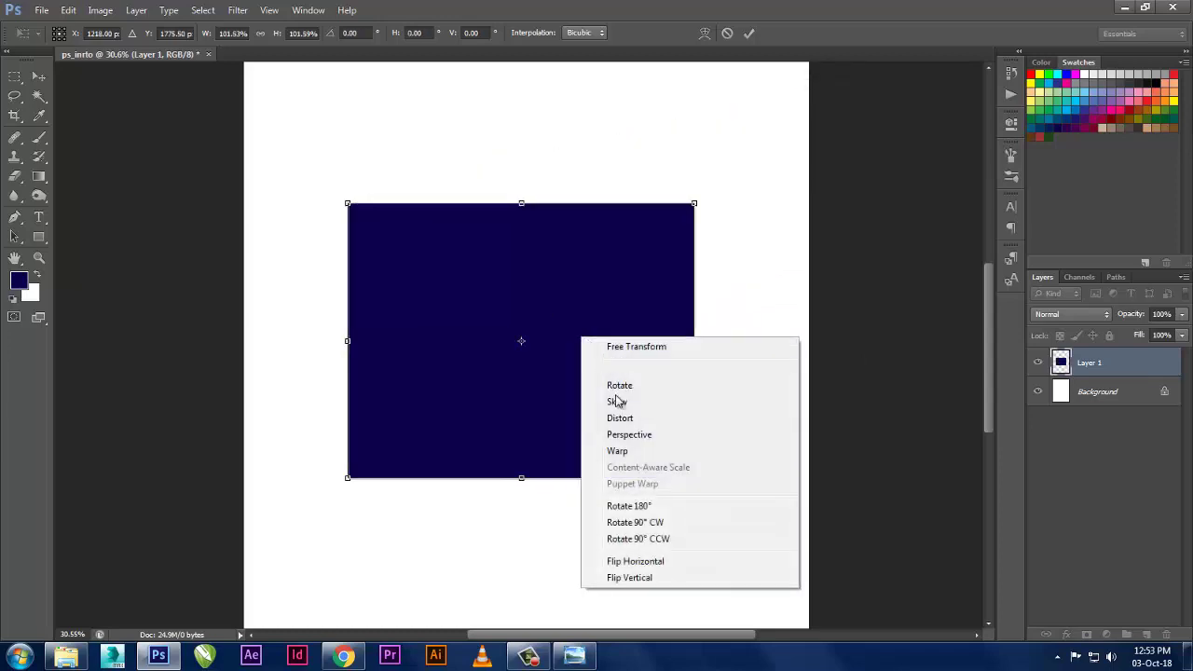
left_click(628, 435)
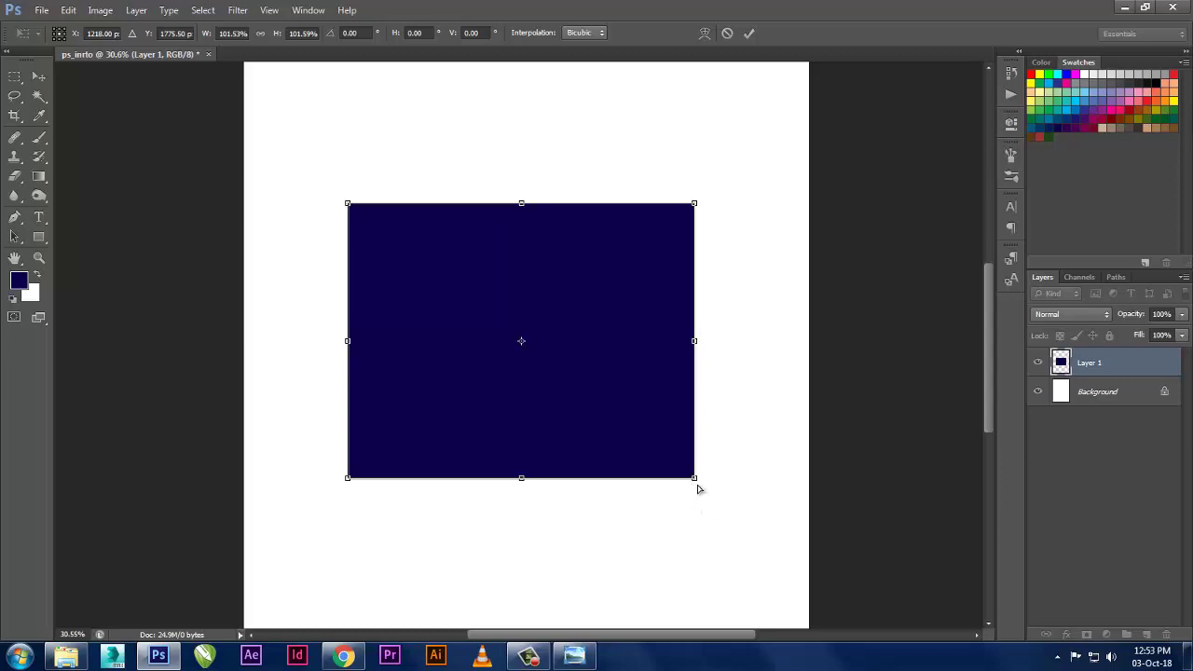
mouse_move(694, 483)
left_mouse_down()
mouse_move(546, 479)
mouse_move(758, 476)
mouse_move(717, 345)
mouse_move(716, 460)
left_mouse_up()
key("ctrl+z")
- Commit the transform, leaving the rectangle plain and upright
right_click(630, 367)
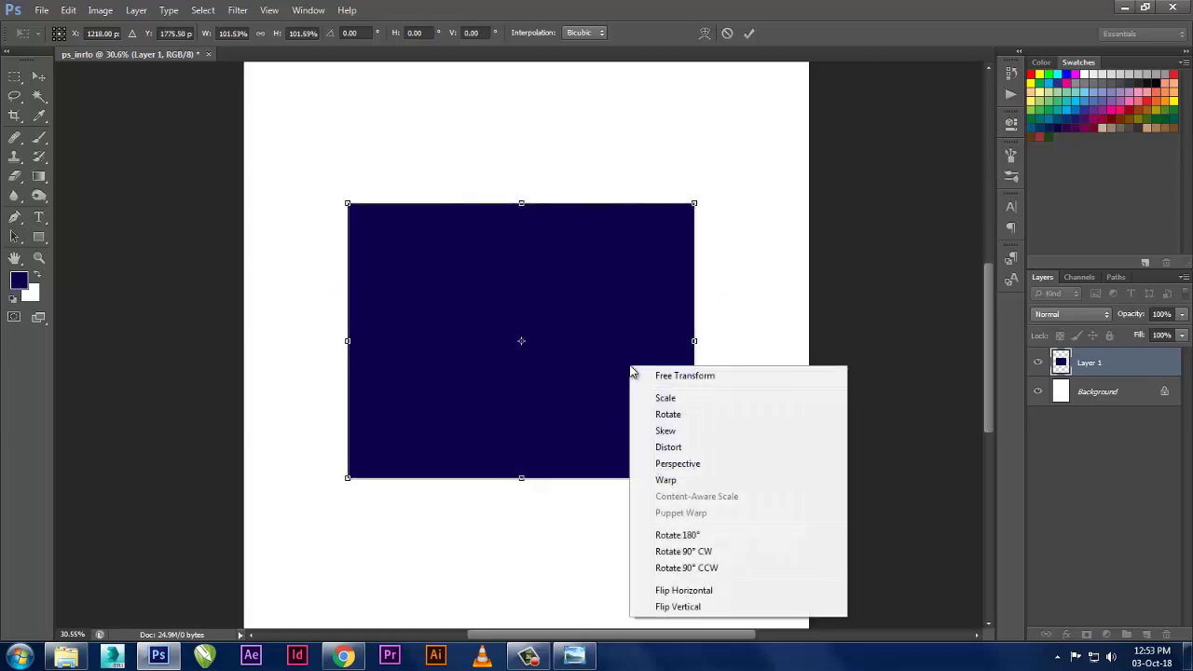
left_click(504, 333)
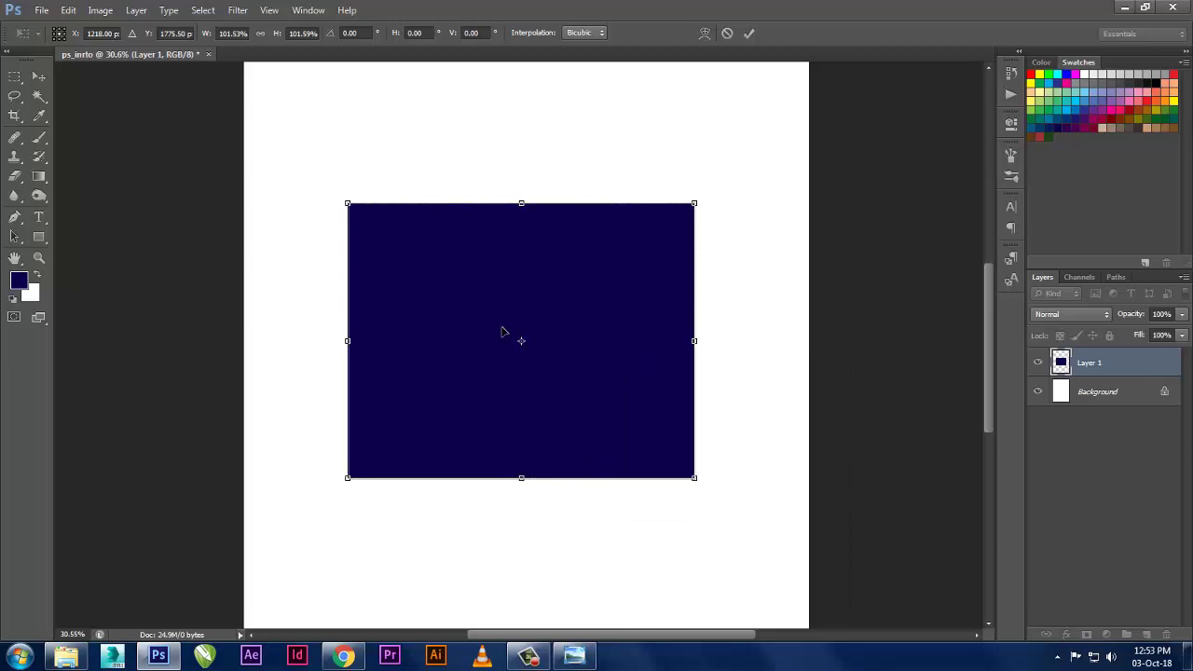
key("Return")
scroll(501, 327, "down", 2)
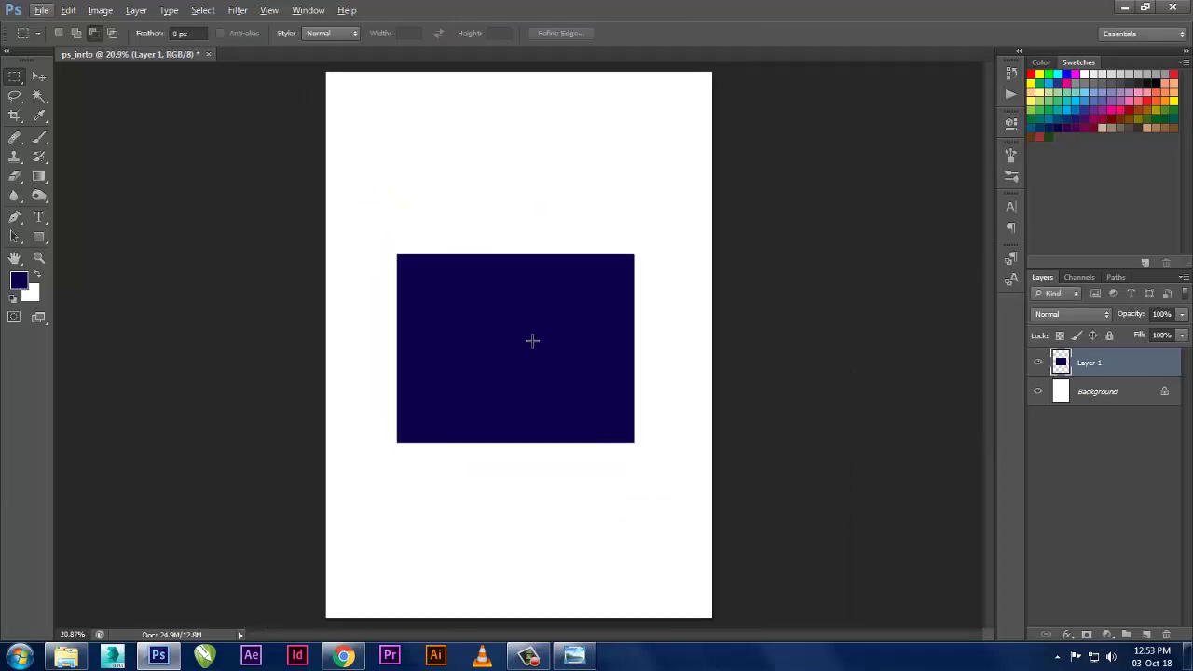
scroll(532, 340, "down", 1)
scroll(531, 340, "up", 1)
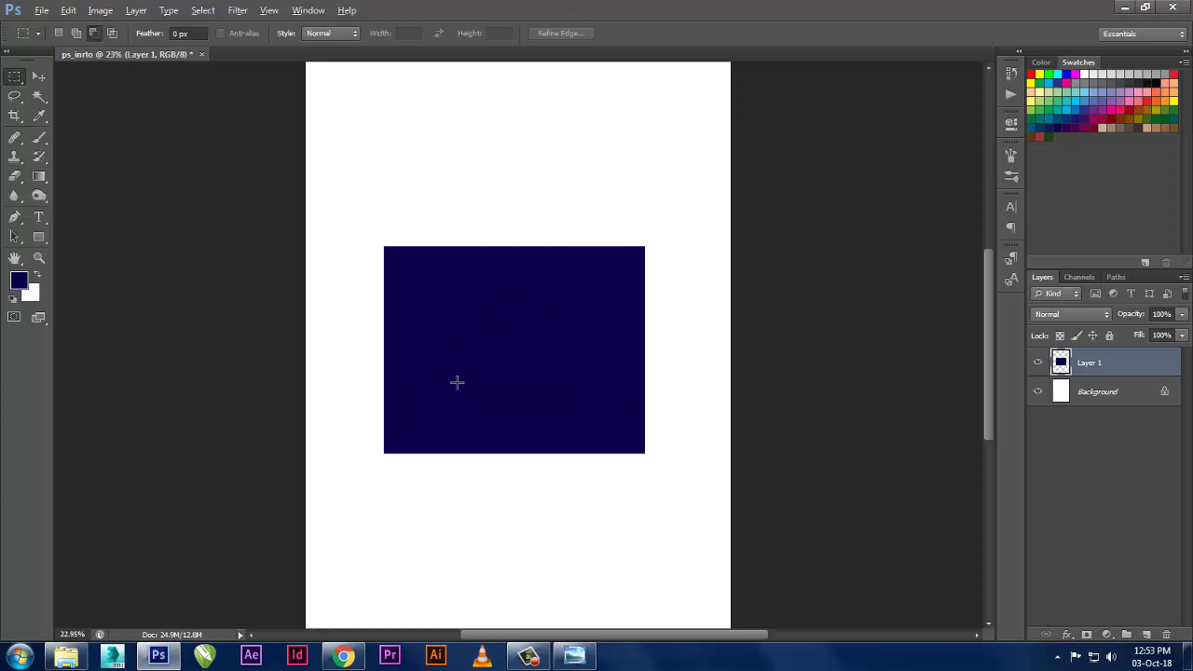
- Drag a6c81c31480855.5652e35118fc8.jpg from the desktop into Photoshop to open it
scroll(495, 396, "down", 1)
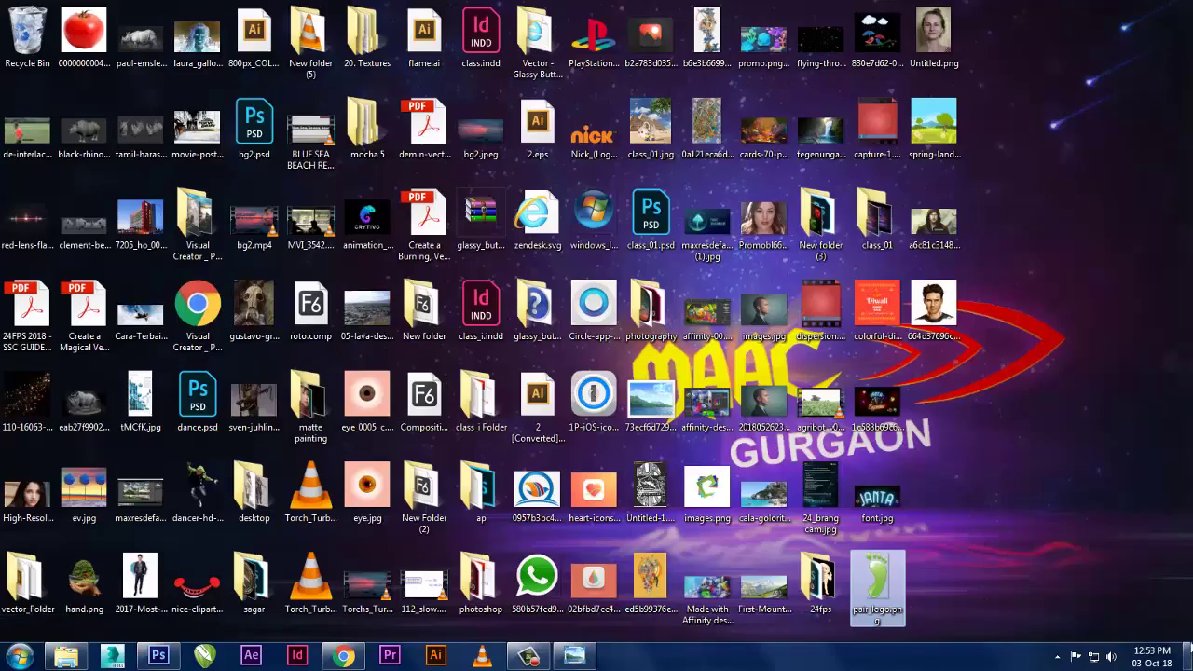
left_click(1188, 652)
mouse_move(932, 224)
left_mouse_down()
mouse_move(182, 539)
mouse_move(196, 561)
mouse_move(640, 242)
left_mouse_up()
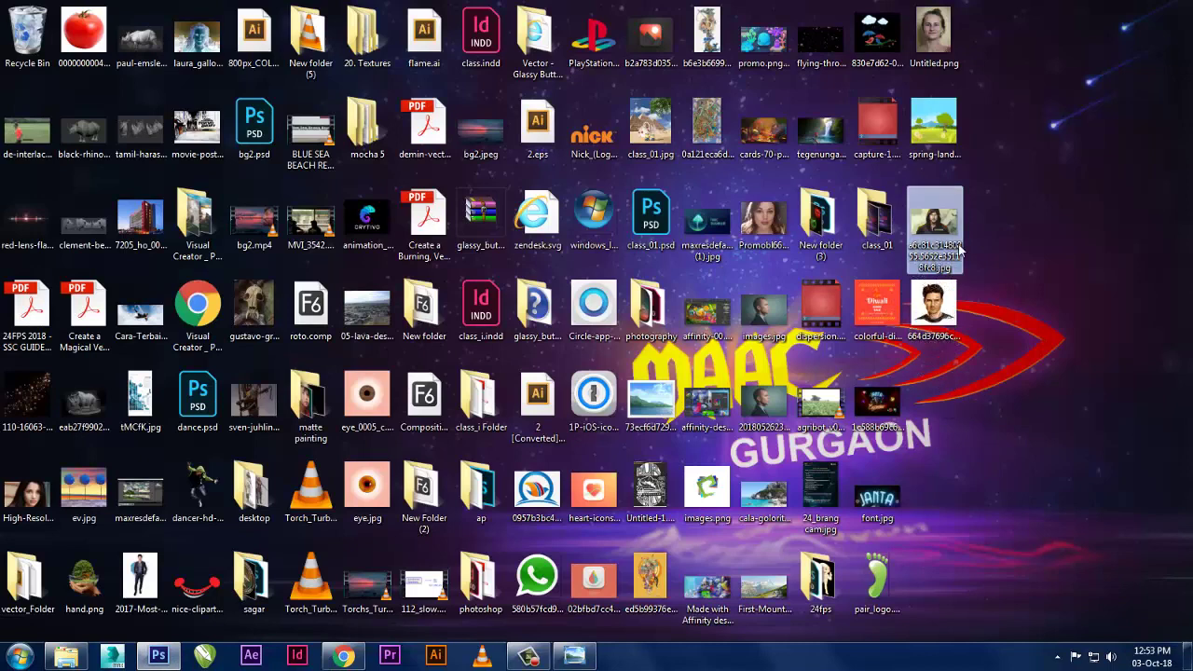
left_click_drag(959, 250, 531, 448)
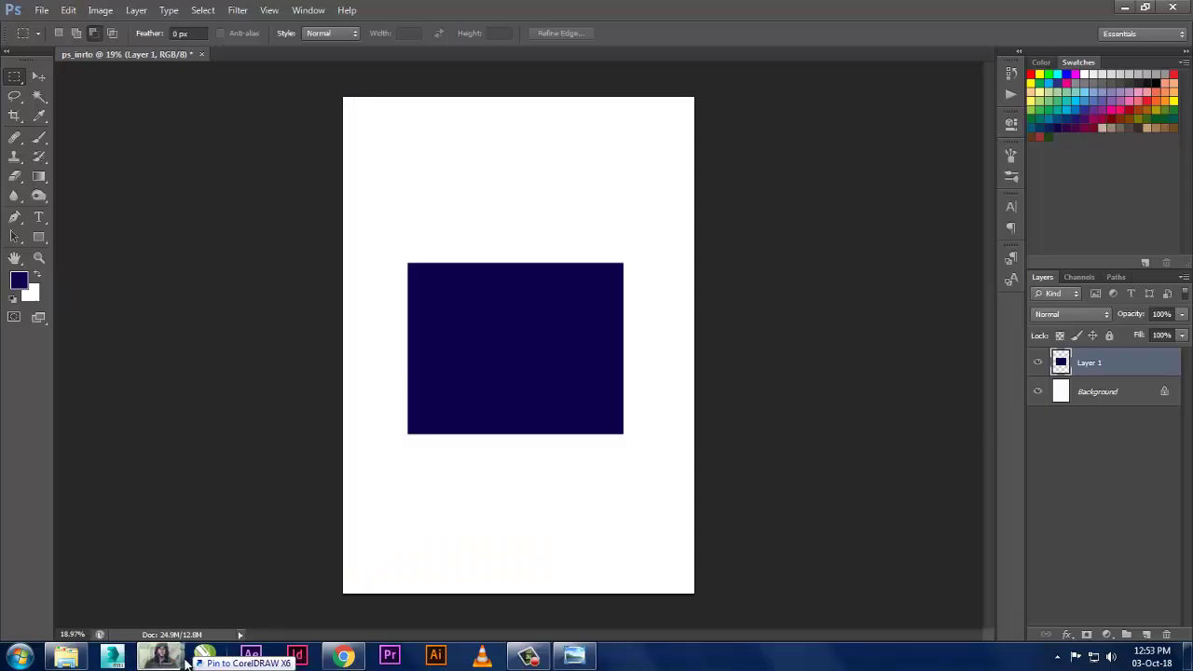
mouse_move(531, 445)
left_mouse_down()
mouse_move(519, 441)
mouse_move(874, 187)
mouse_move(871, 39)
left_mouse_up()
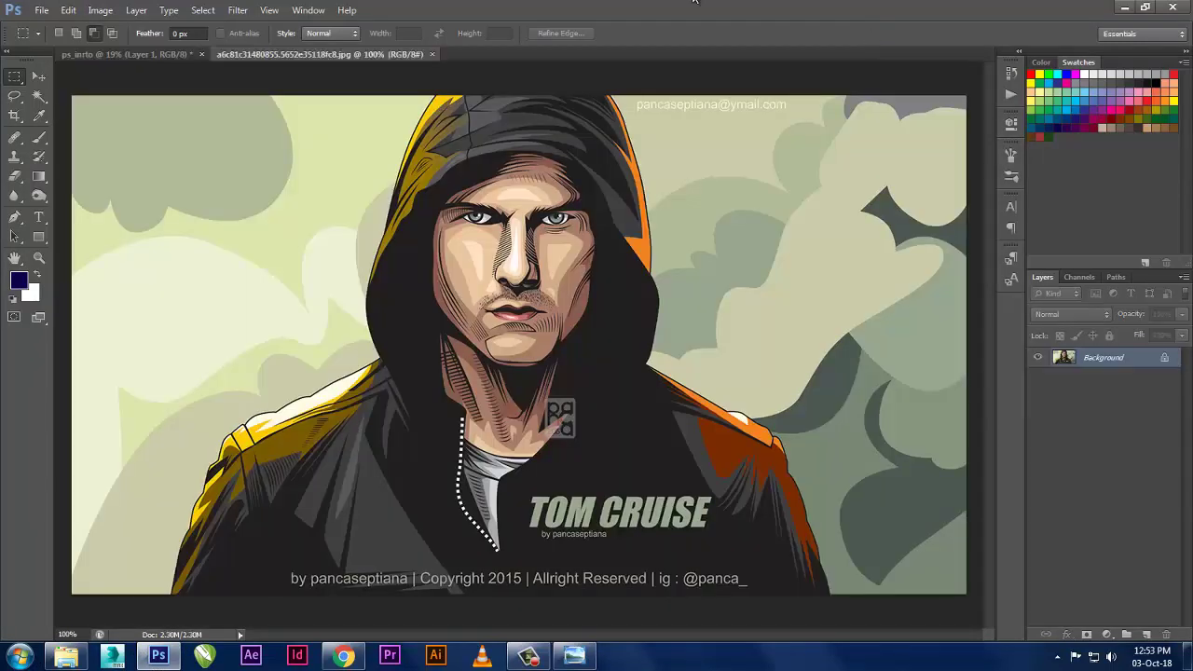
- Open the spring landscape image via File > Open, then close it again
left_click(42, 11)
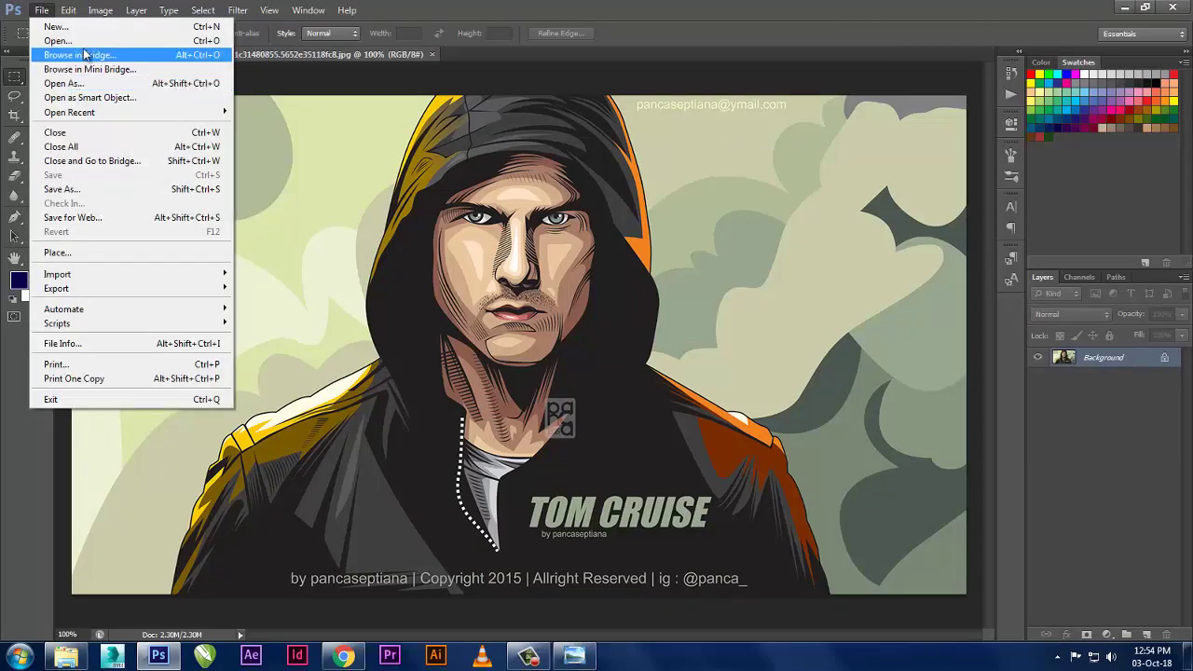
left_click(58, 40)
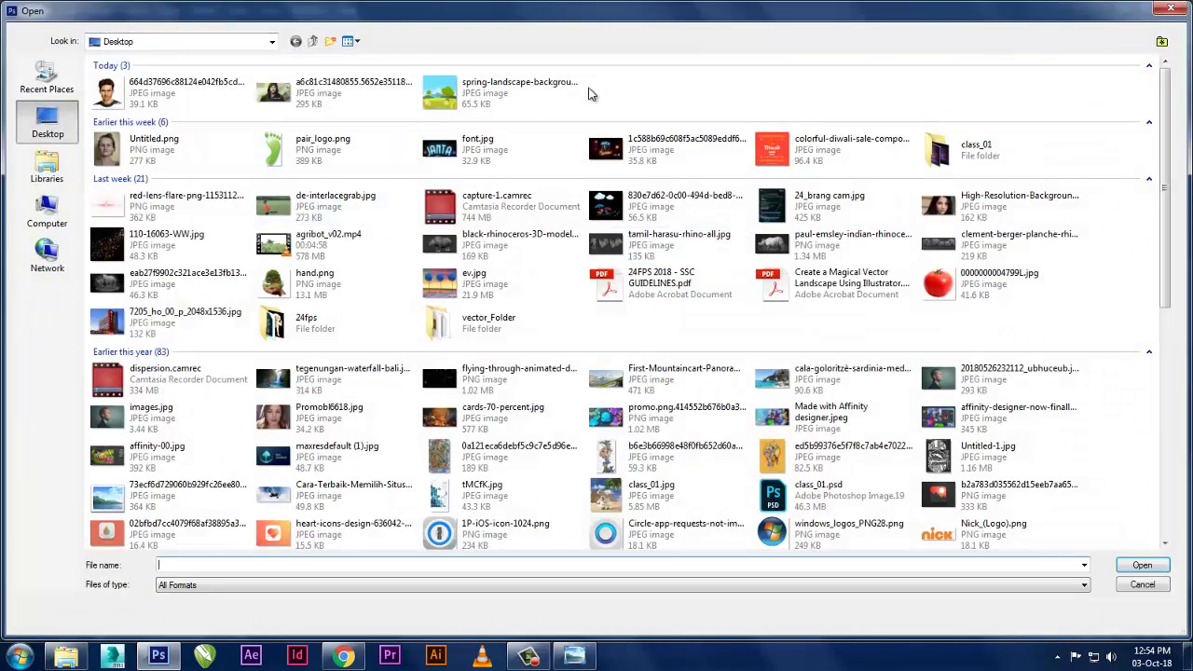
double_click(533, 89)
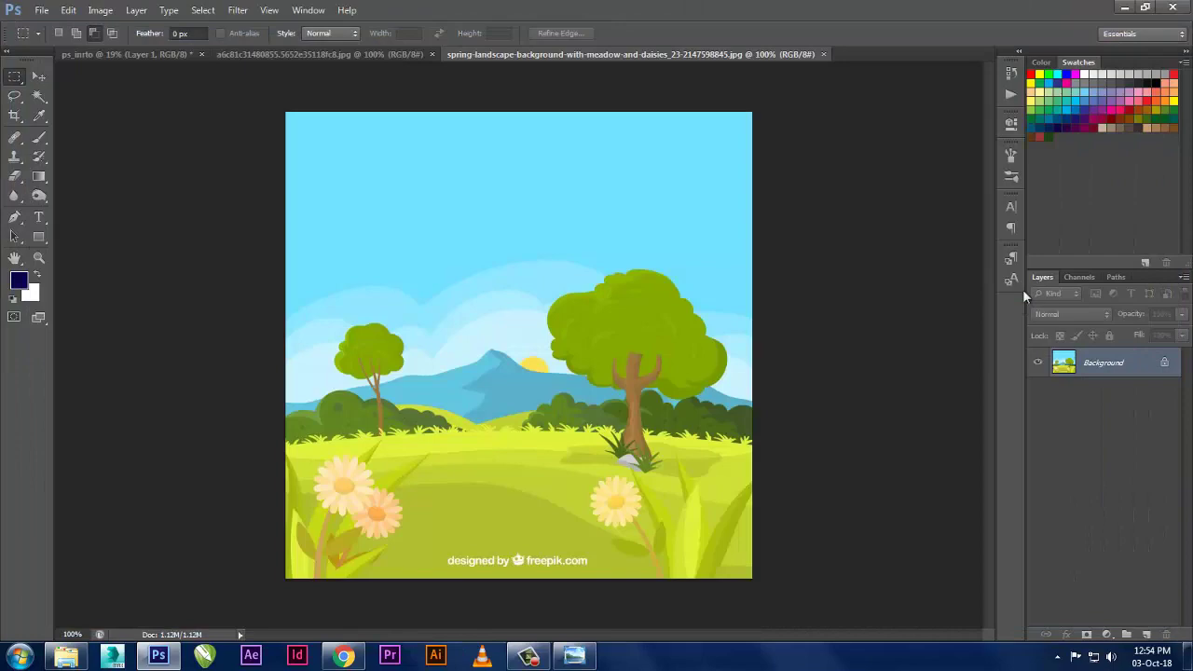
left_click(823, 54)
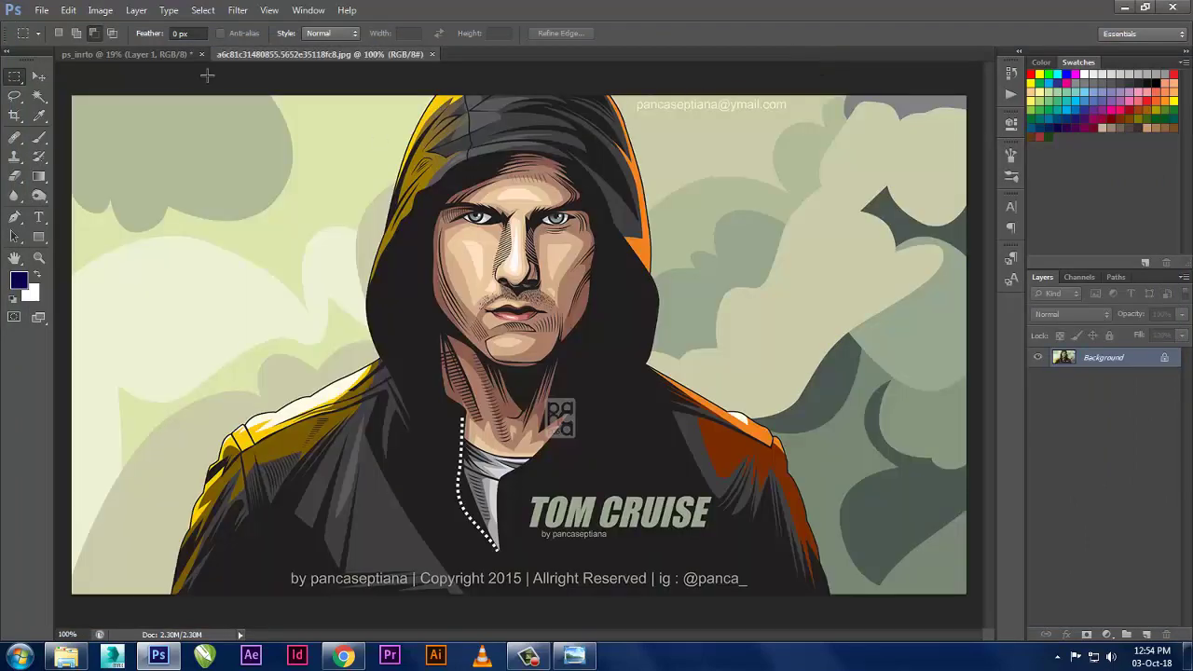
- Place Promobl6618.jpg from the desktop onto the illustration canvas and commit it
key("super+d")
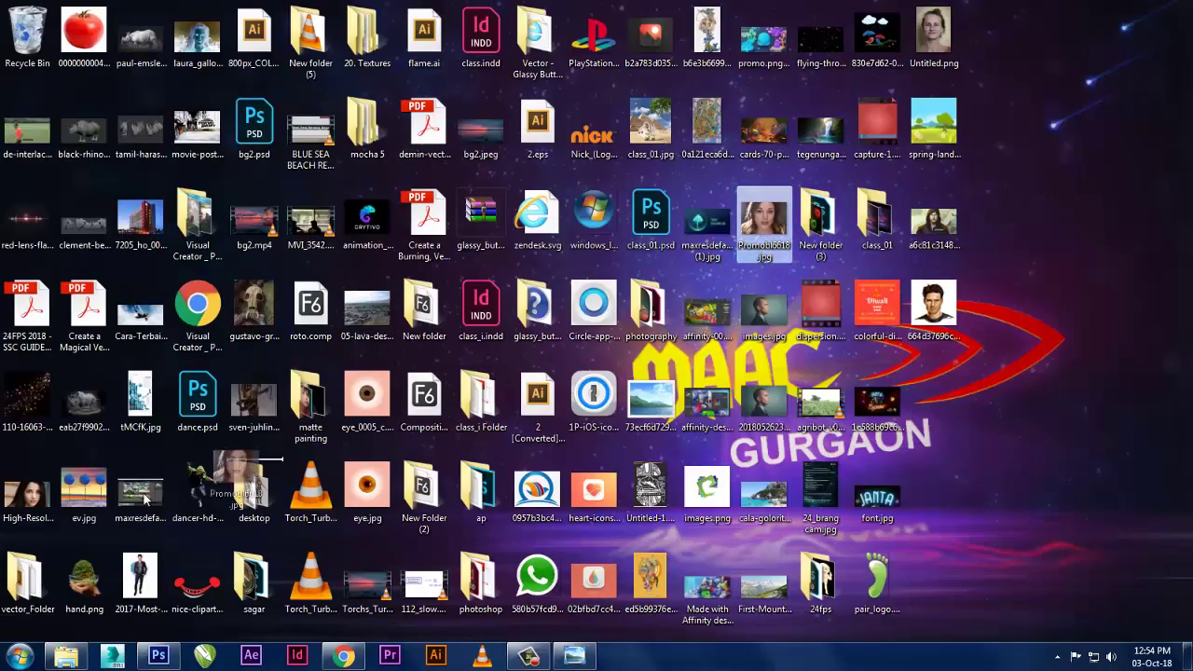
left_click(159, 652)
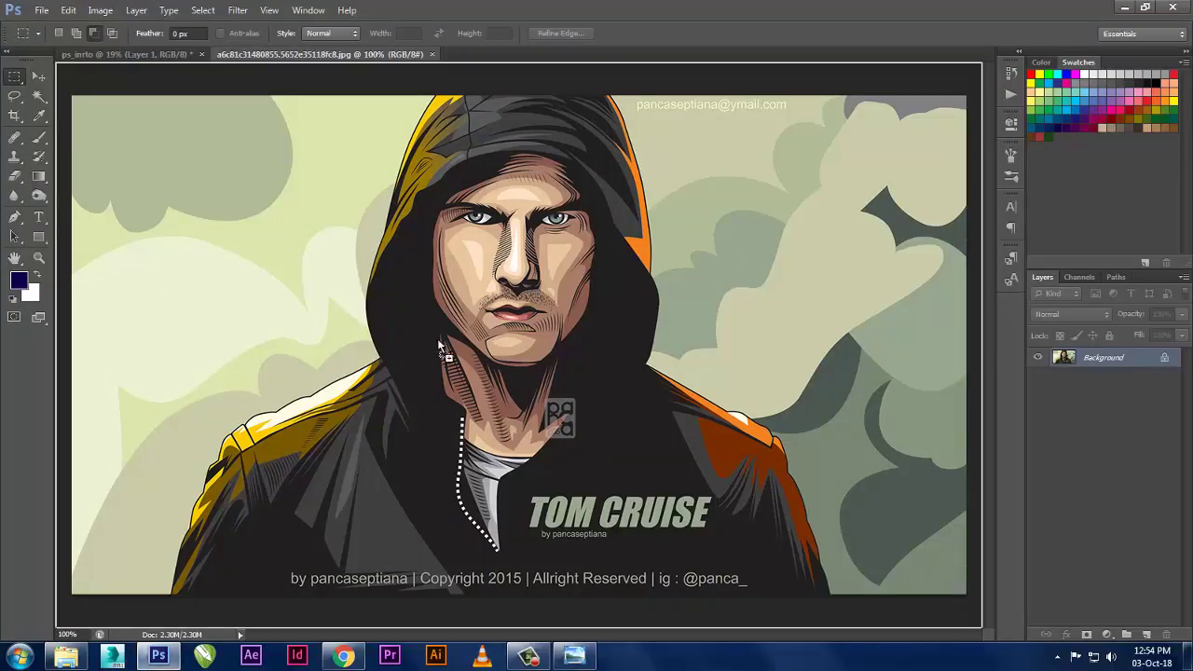
left_click_drag(160, 651, 506, 307)
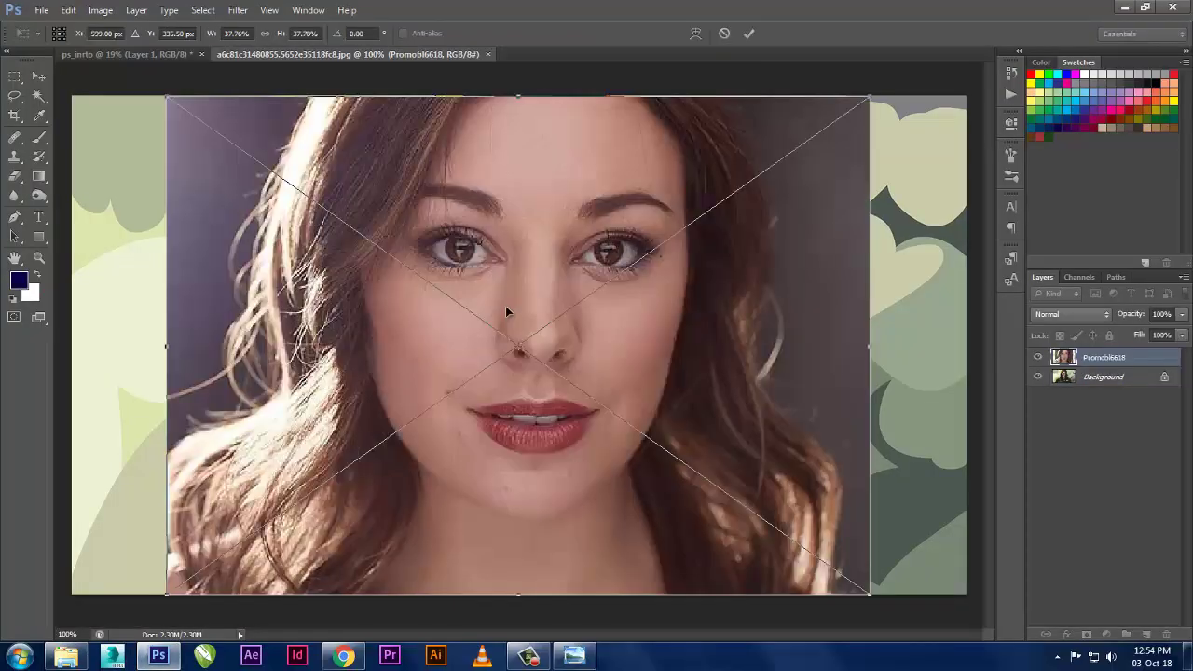
key("Return")
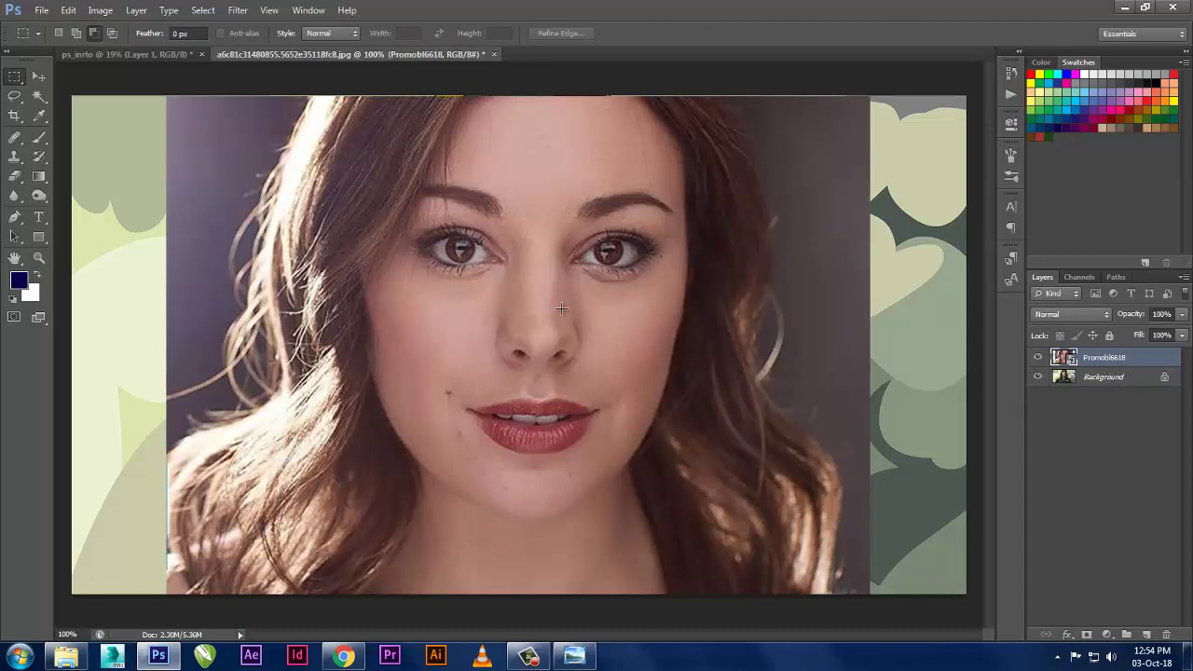
scroll(561, 307, "down", 2)
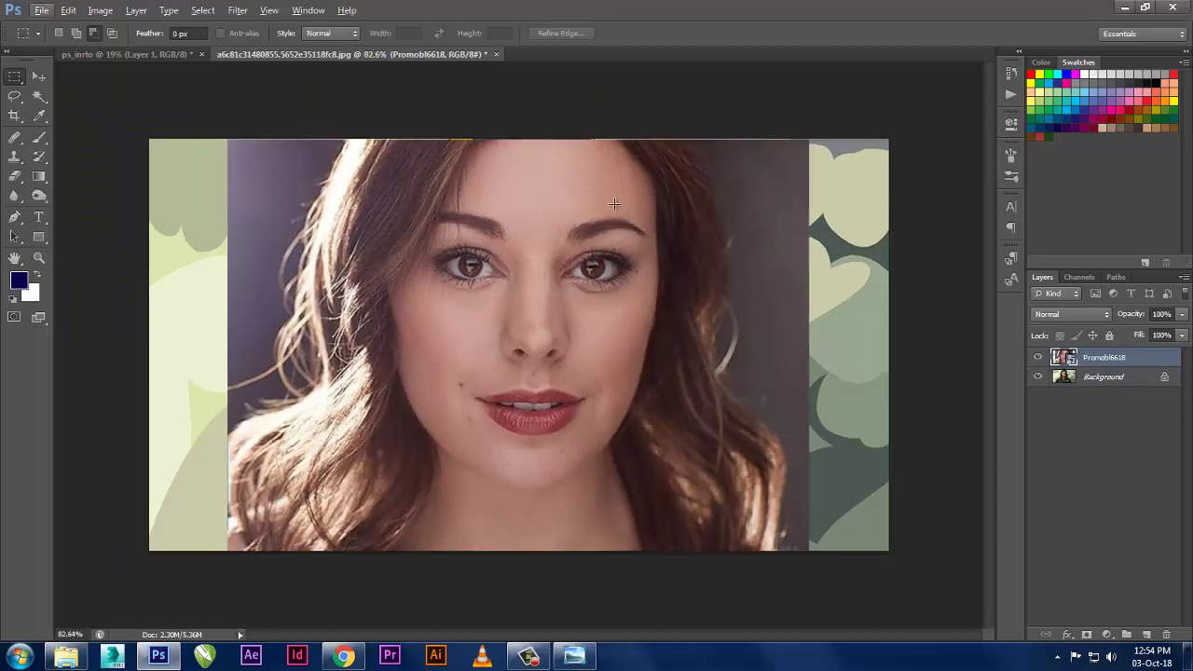
left_click_drag(566, 125, 829, 603)
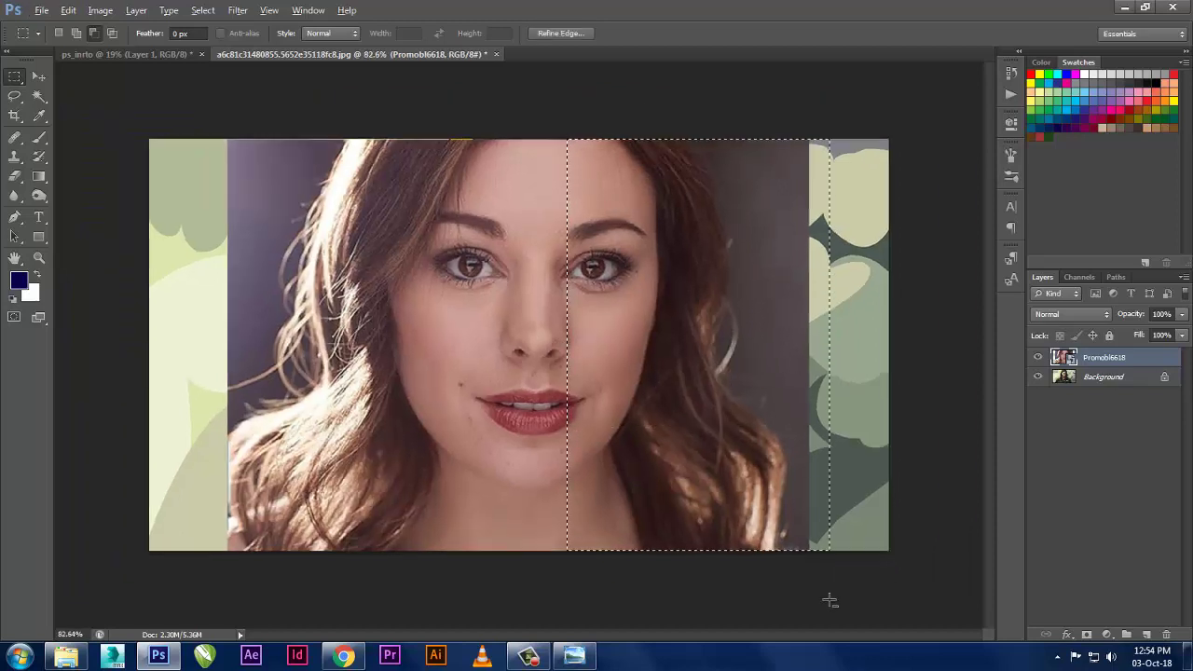
key("Delete")
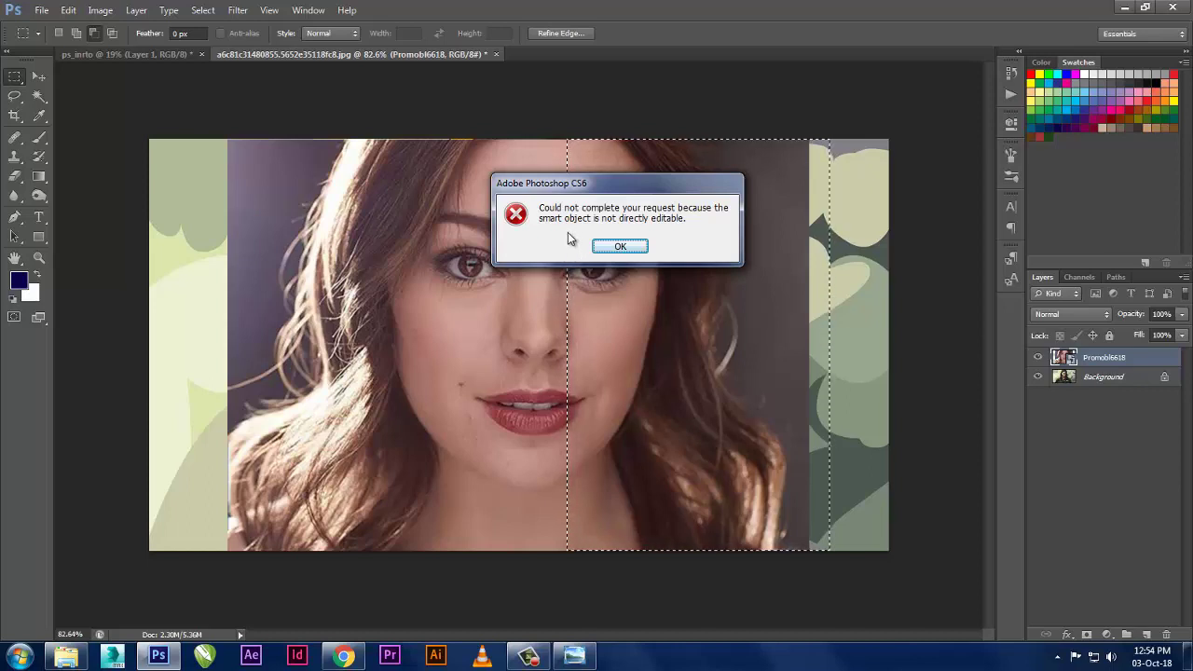
left_click(620, 245)
key("ctrl+d")
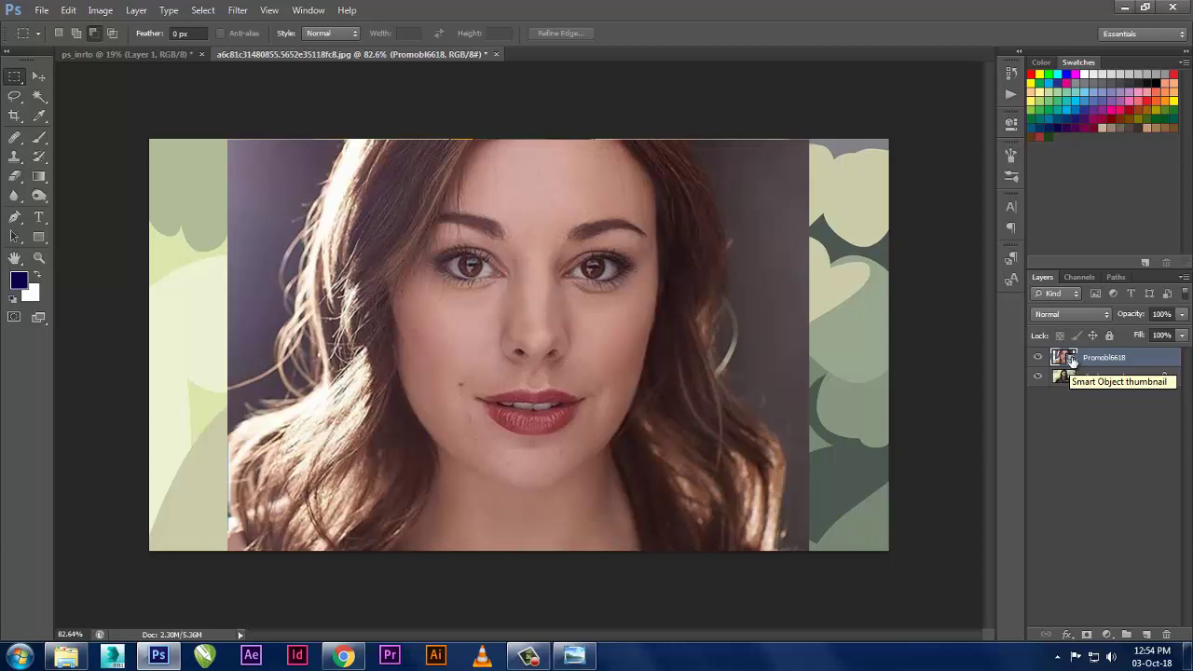
- Rasterize the Promobl6618 layer, then marquee-select the right half of the photo
left_click(1093, 409)
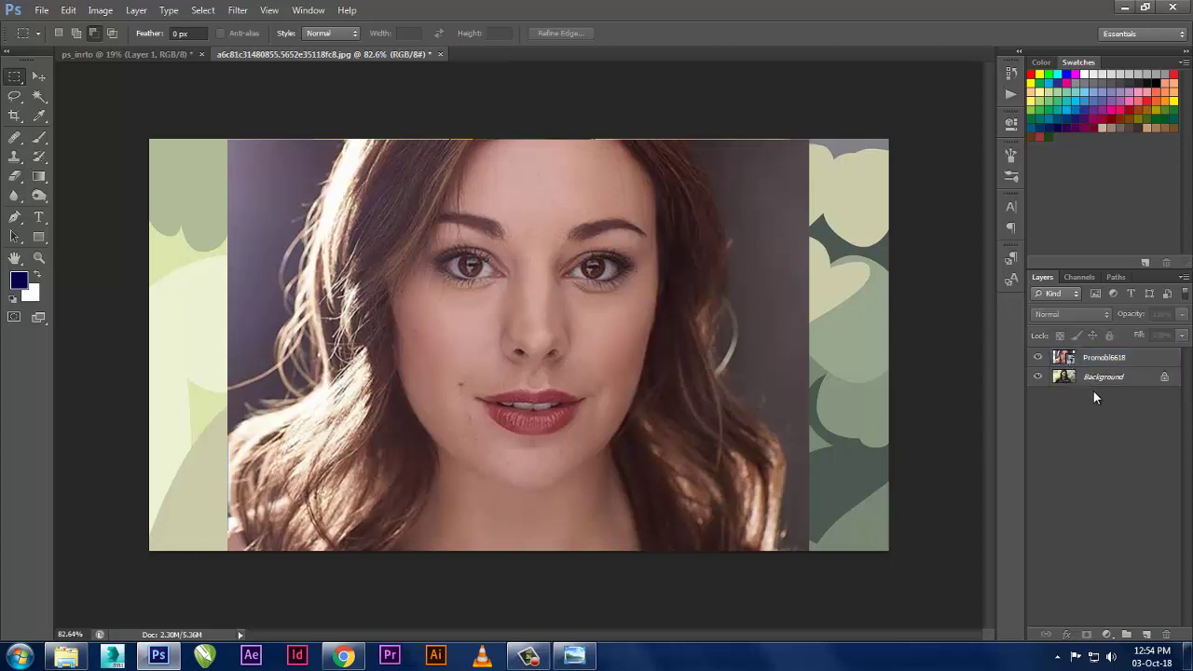
left_click(1103, 359)
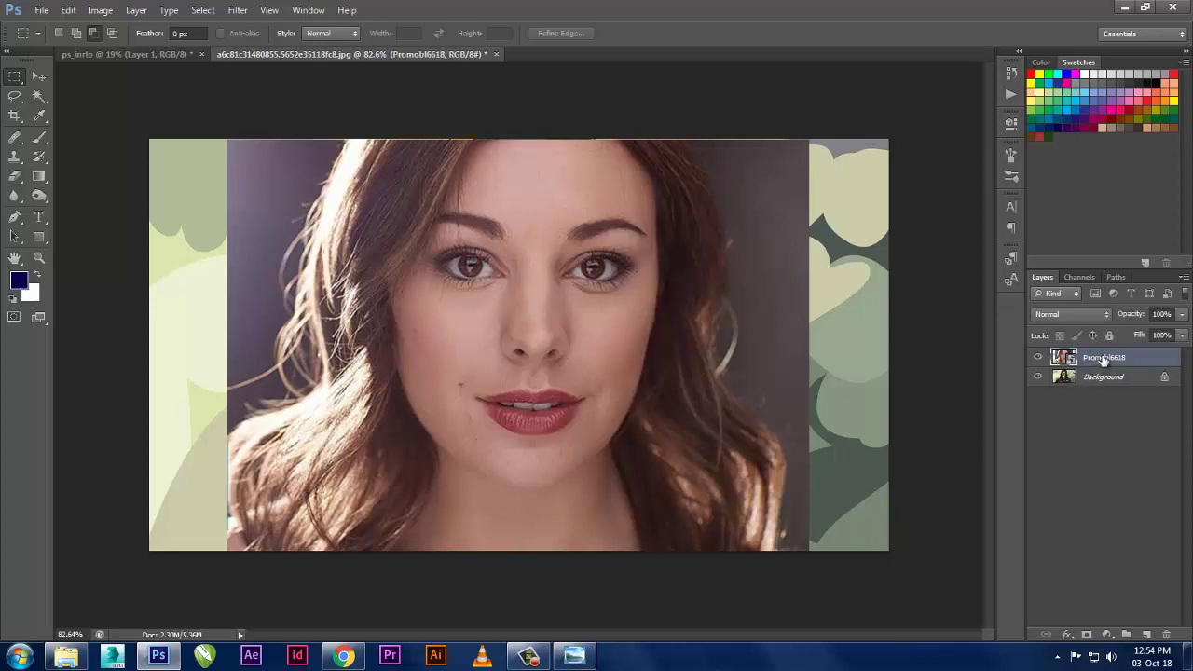
right_click(1113, 360)
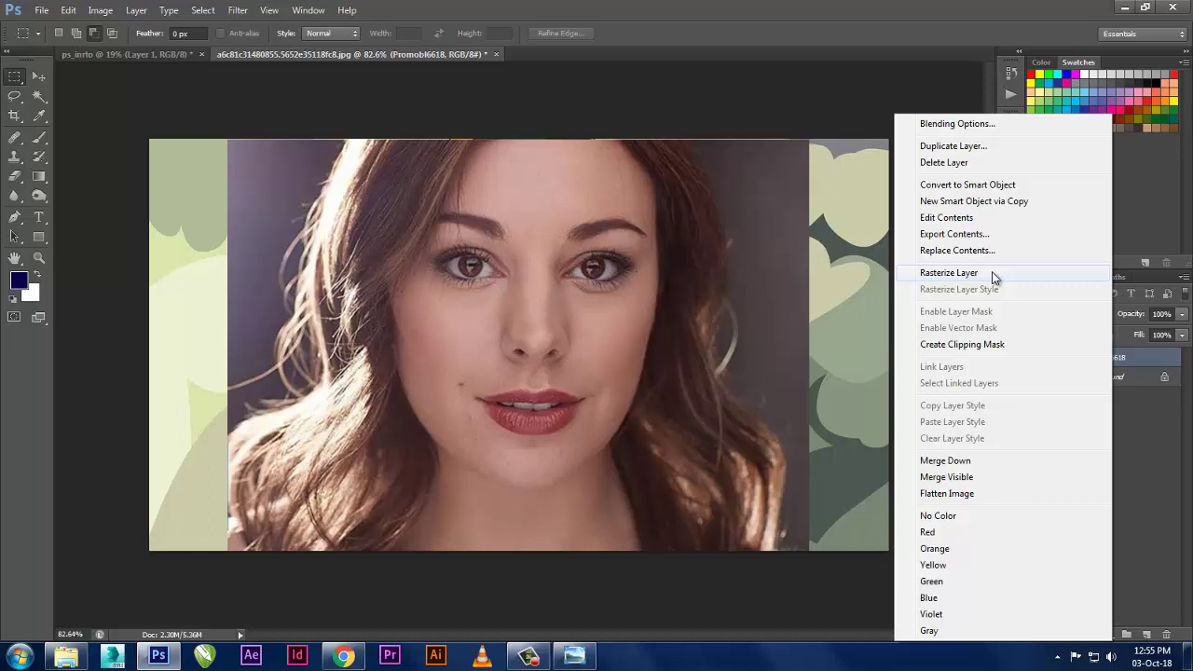
left_click(991, 271)
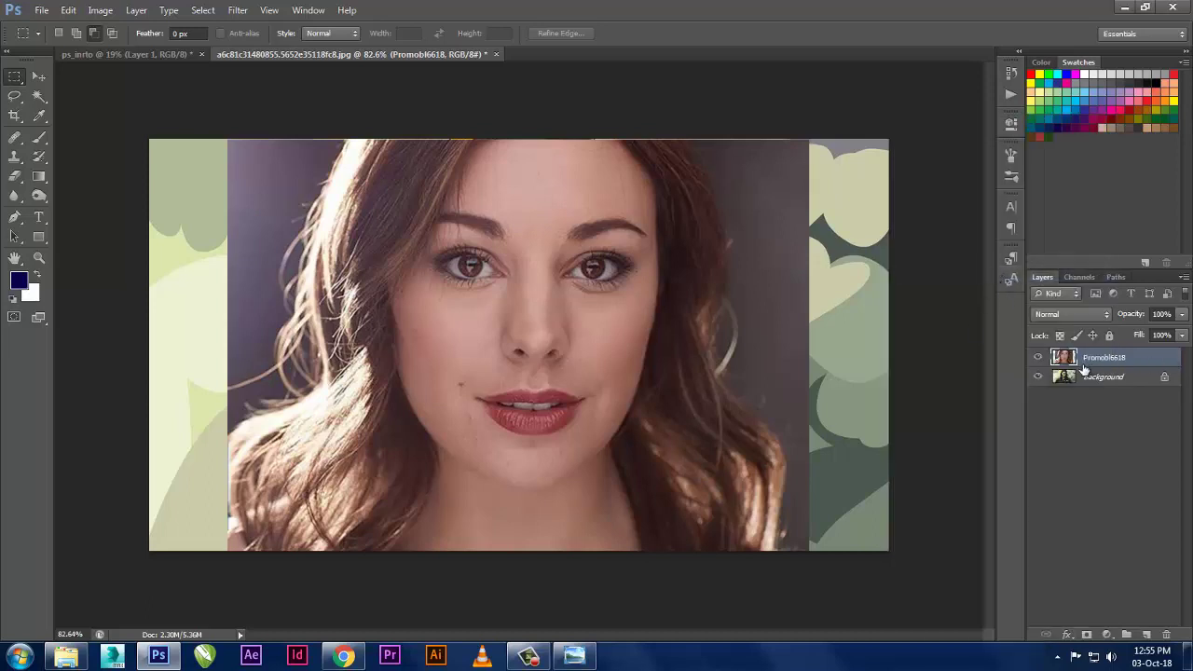
mouse_move(827, 100)
left_mouse_down()
mouse_move(533, 655)
mouse_move(535, 645)
left_mouse_up()
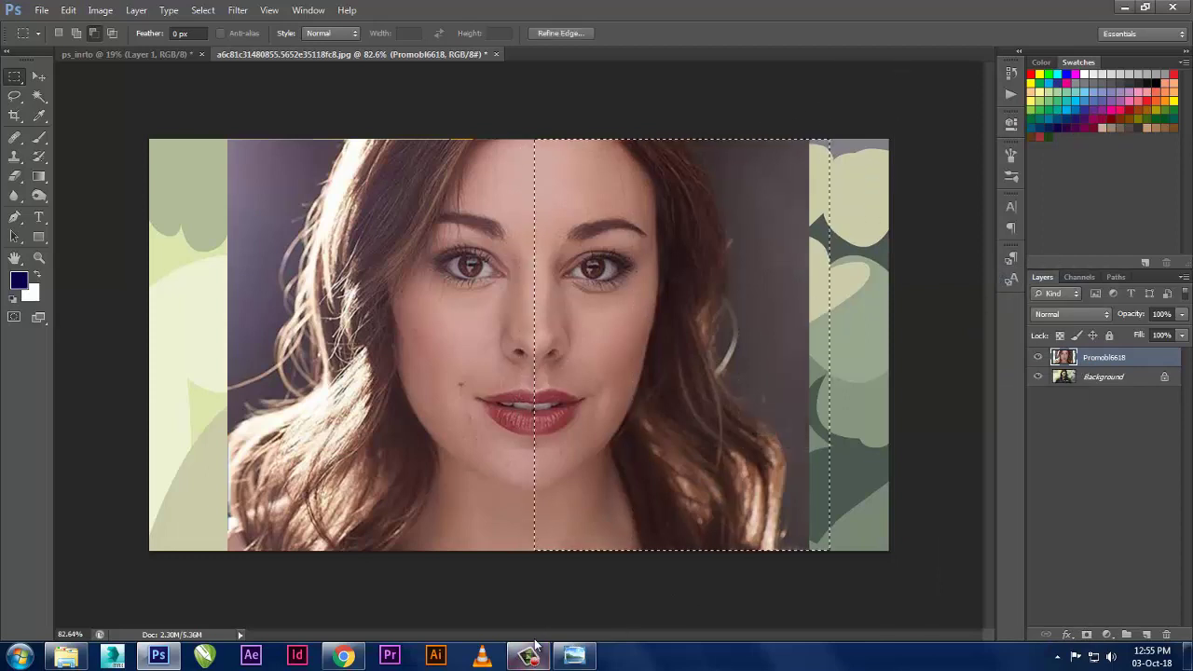
- Erase the selected half of the photo, test a navy fill, undo it, and deselect
key("Delete")
key("ctrl+d")
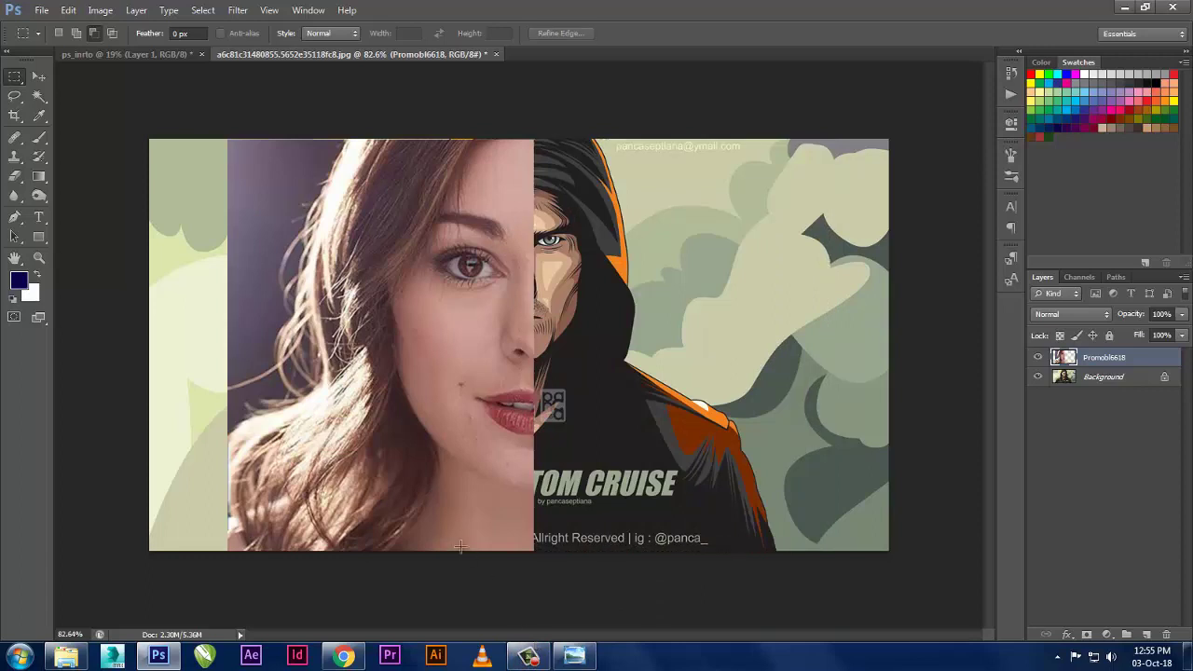
key("ctrl+shift+d")
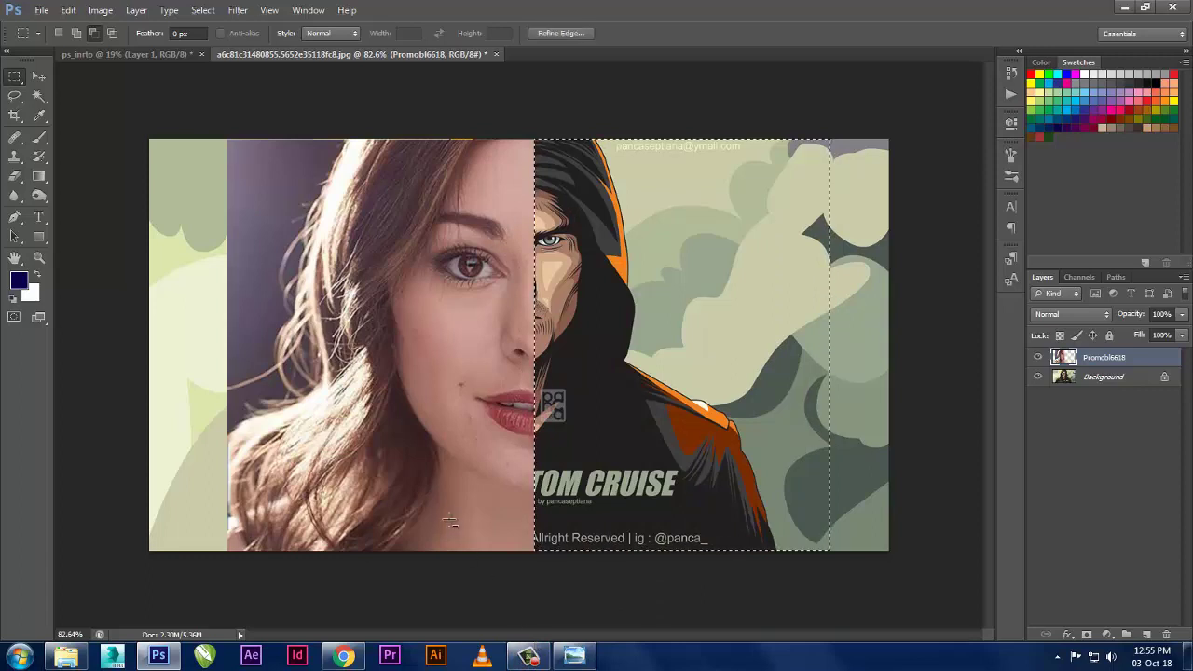
key("alt+BackSpace")
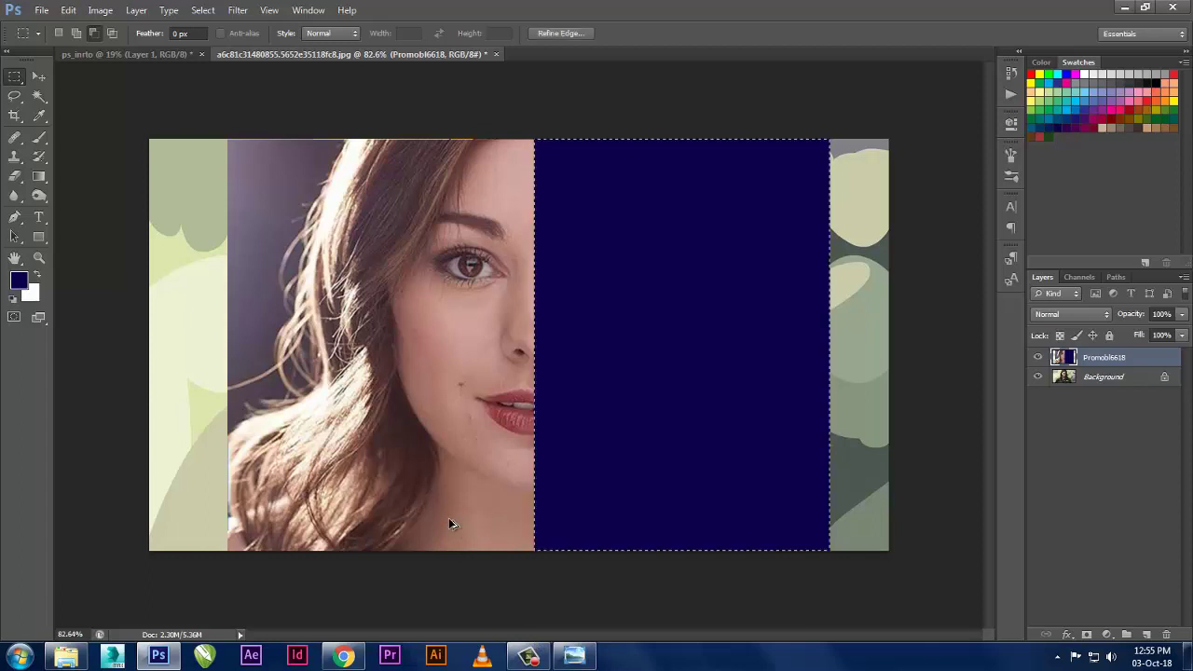
key("ctrl+z")
key("ctrl+d")
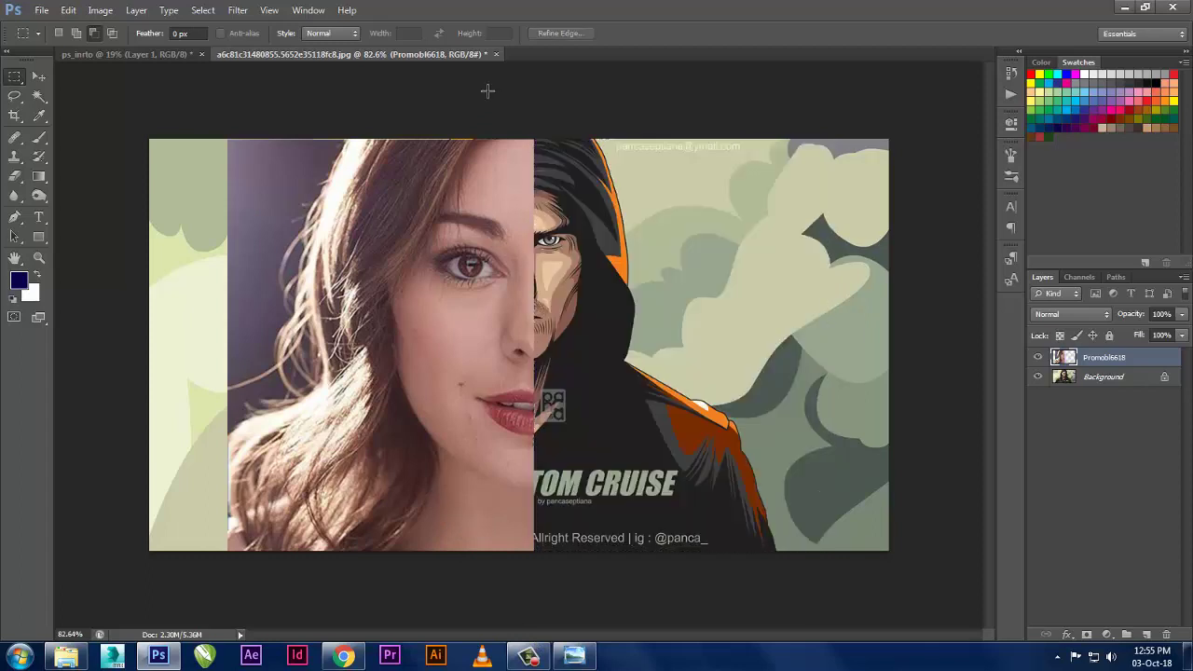
- Delete the photo layer, close the illustration unsaved, and delete navy Layer 1
left_click(1166, 634)
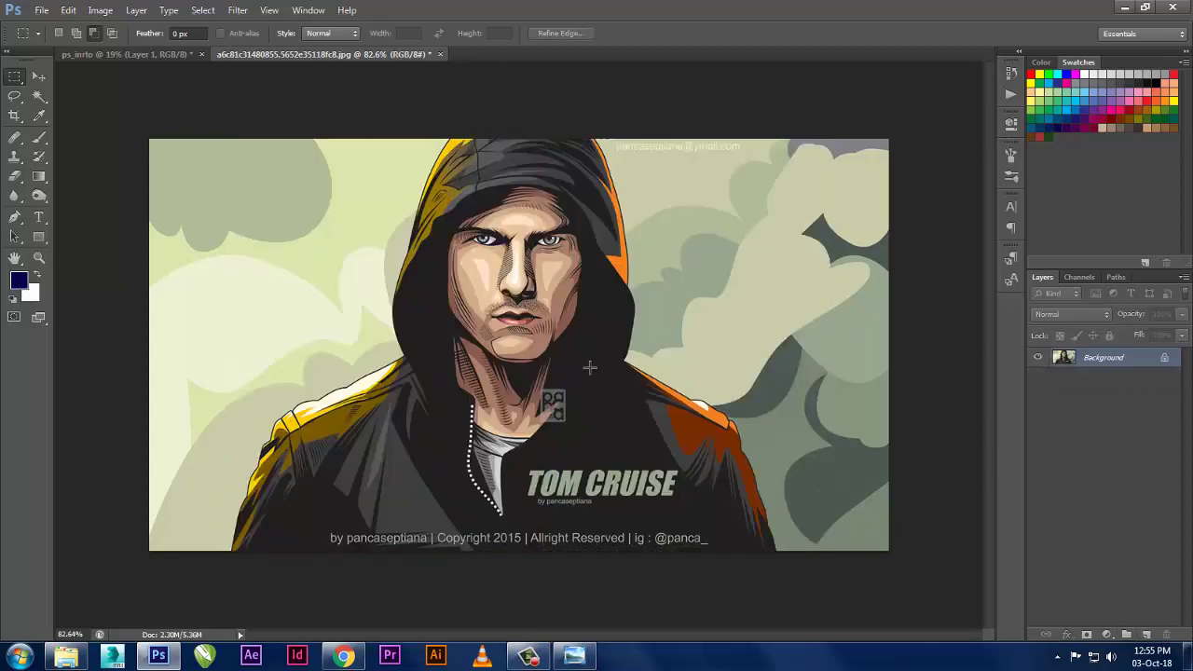
left_click(439, 54)
left_click(653, 254)
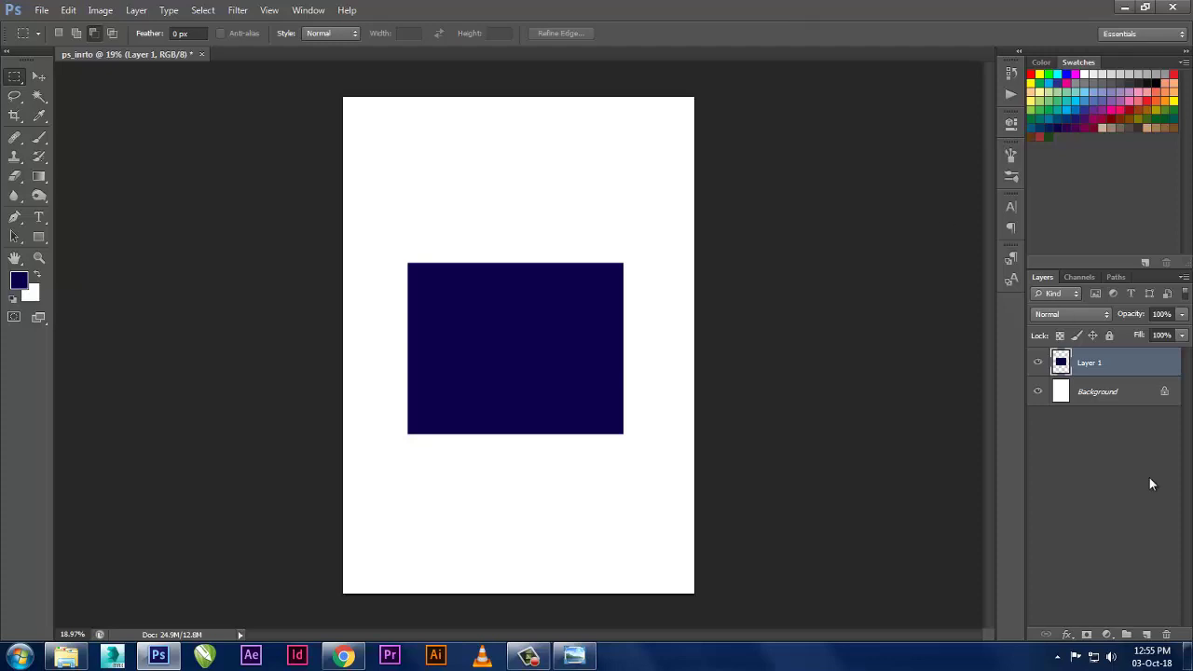
left_click(1165, 634)
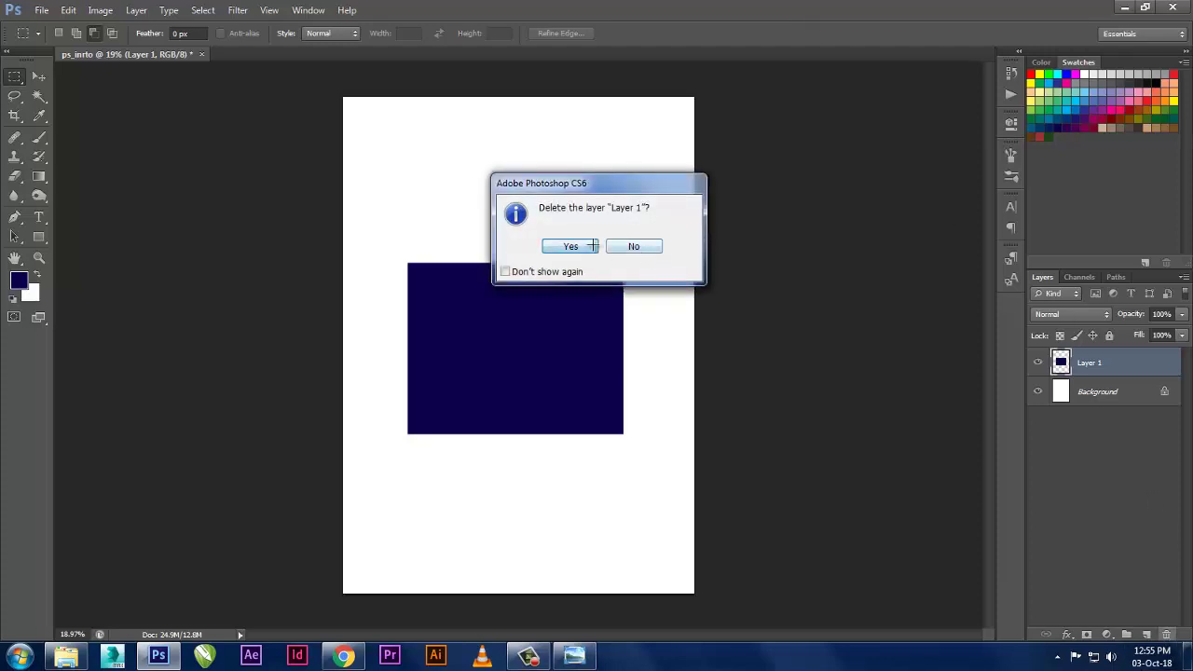
left_click(591, 245)
- Drag 4618070478.jpg from the wallpapers\texture folder into Photoshop
left_click(65, 656)
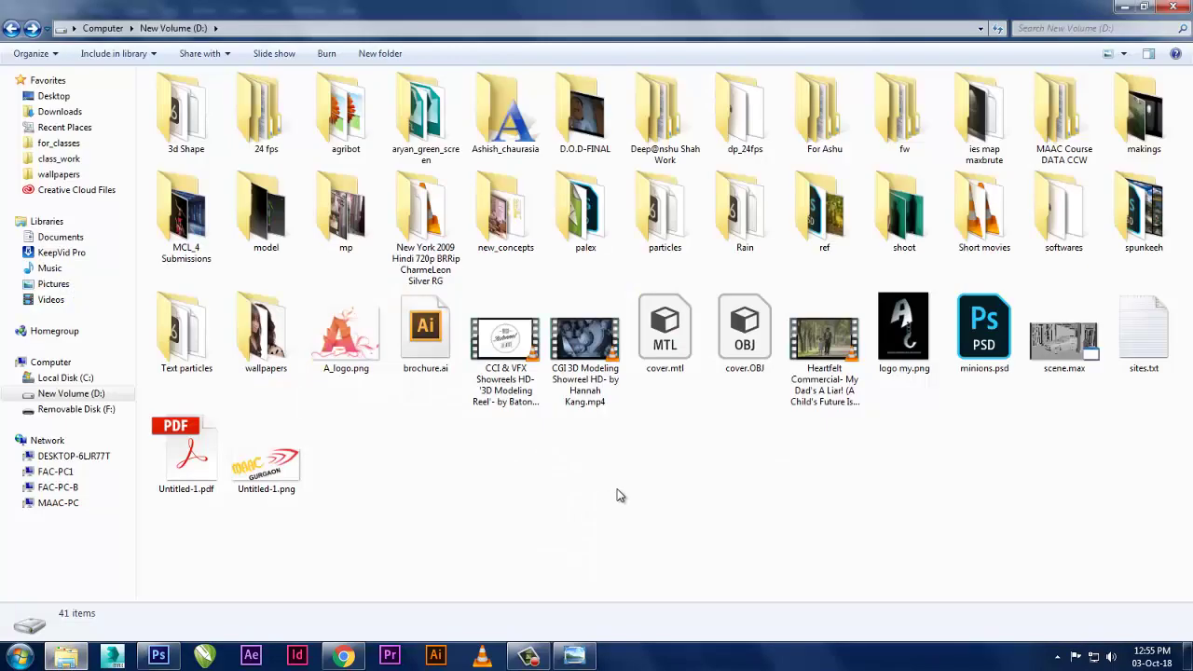
left_click(54, 174)
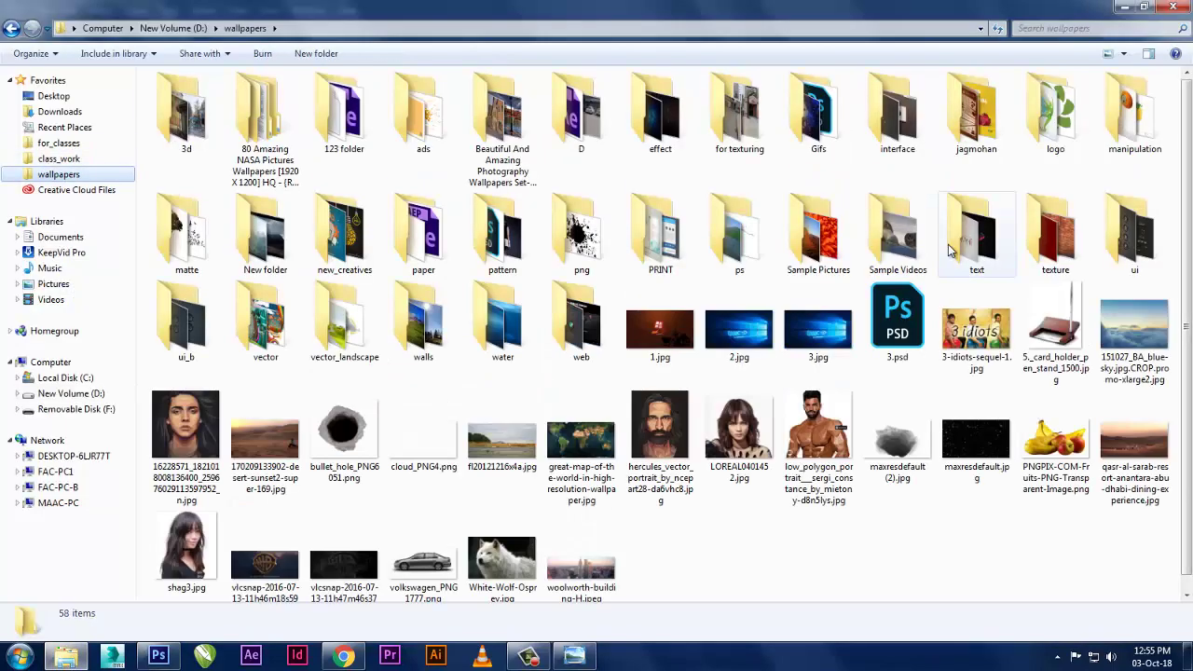
double_click(1032, 244)
mouse_move(489, 263)
left_mouse_down()
mouse_move(377, 536)
mouse_move(682, 22)
left_mouse_up()
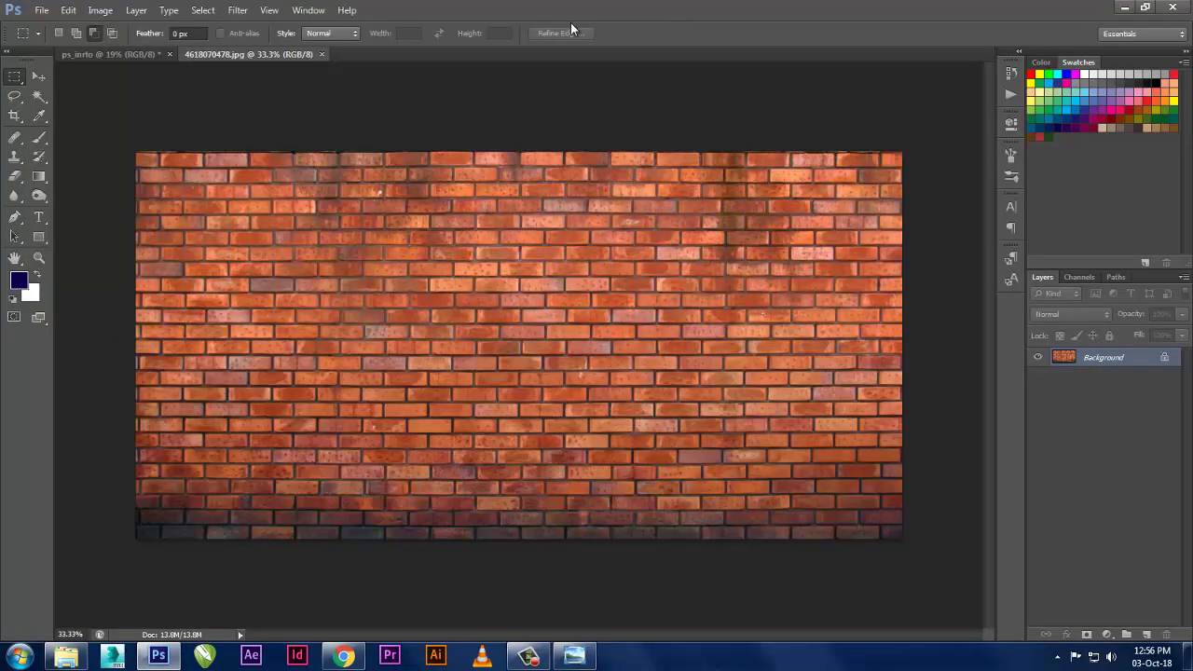
- Float the brick image window over ps_intro, test dropping it on the page, and undo
left_click(146, 56)
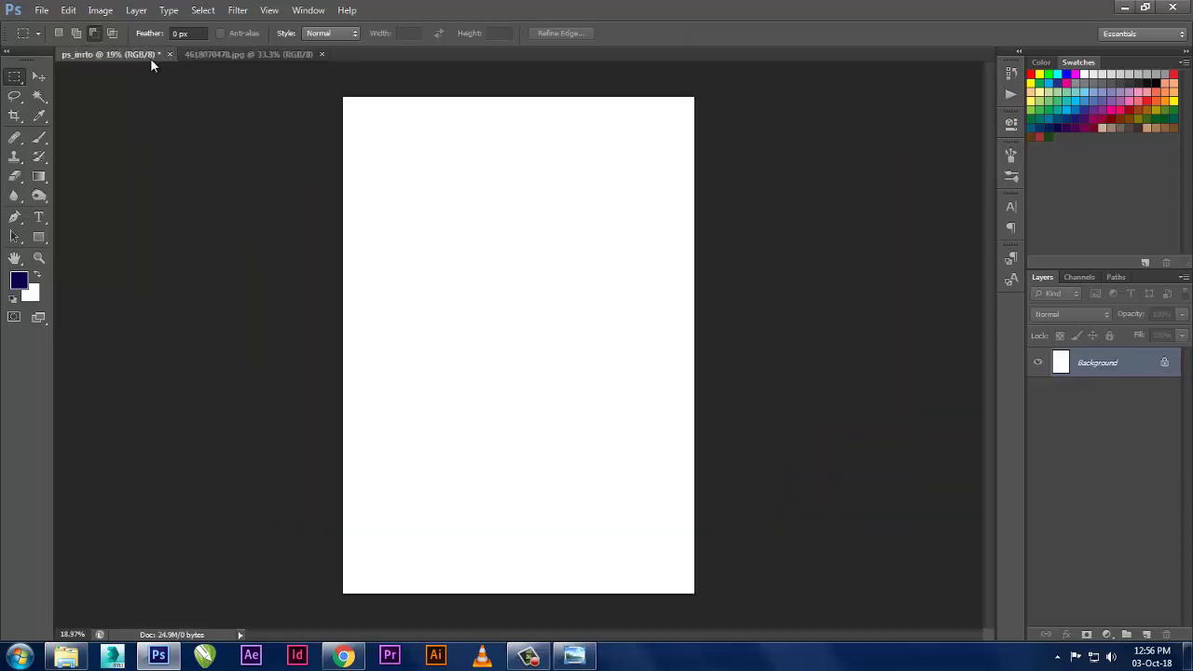
left_click_drag(202, 58, 566, 206)
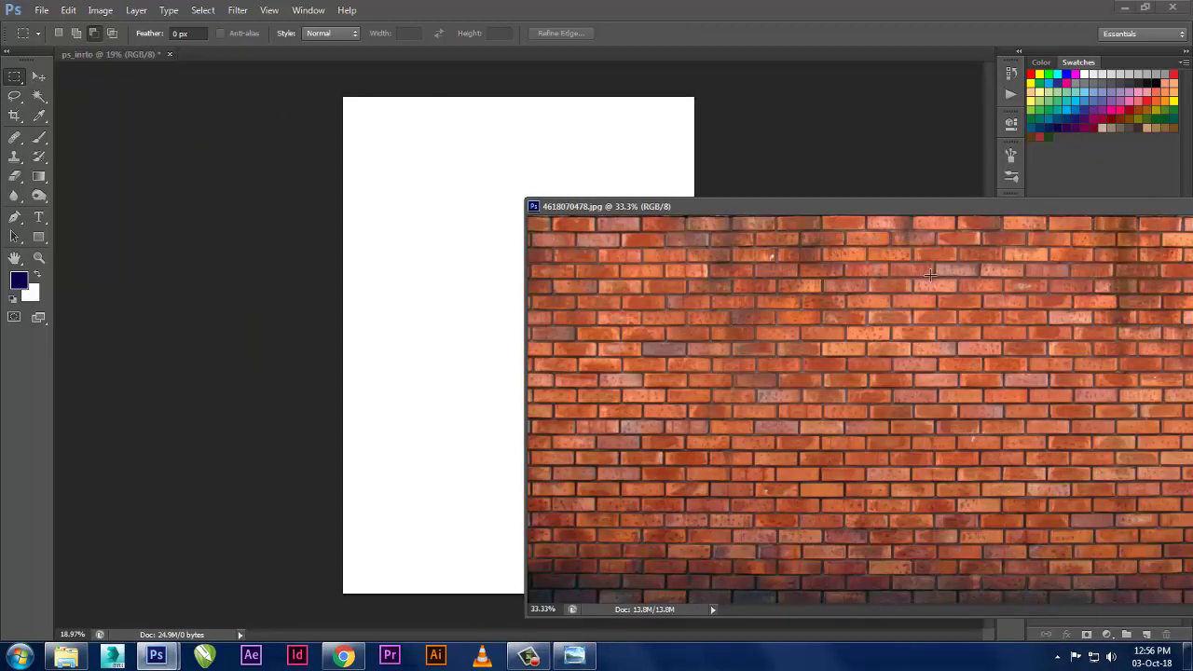
mouse_move(934, 287)
left_mouse_down()
mouse_move(622, 158)
mouse_move(457, 156)
left_mouse_up()
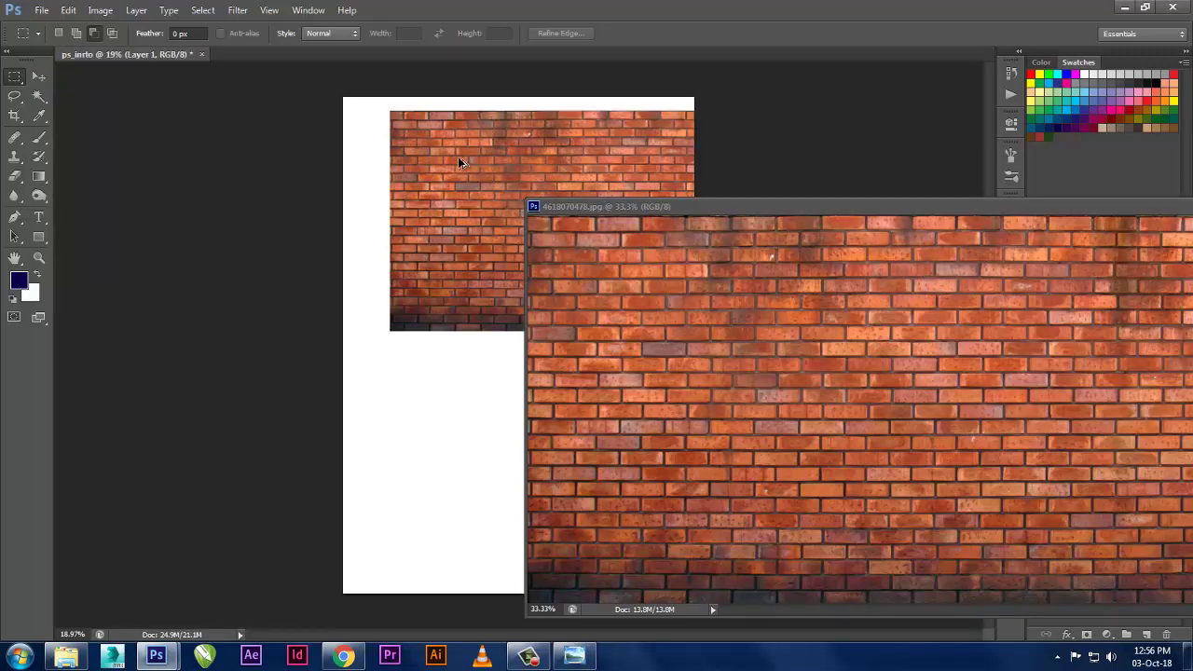
key("ctrl+z")
left_click_drag(586, 215, 506, 172)
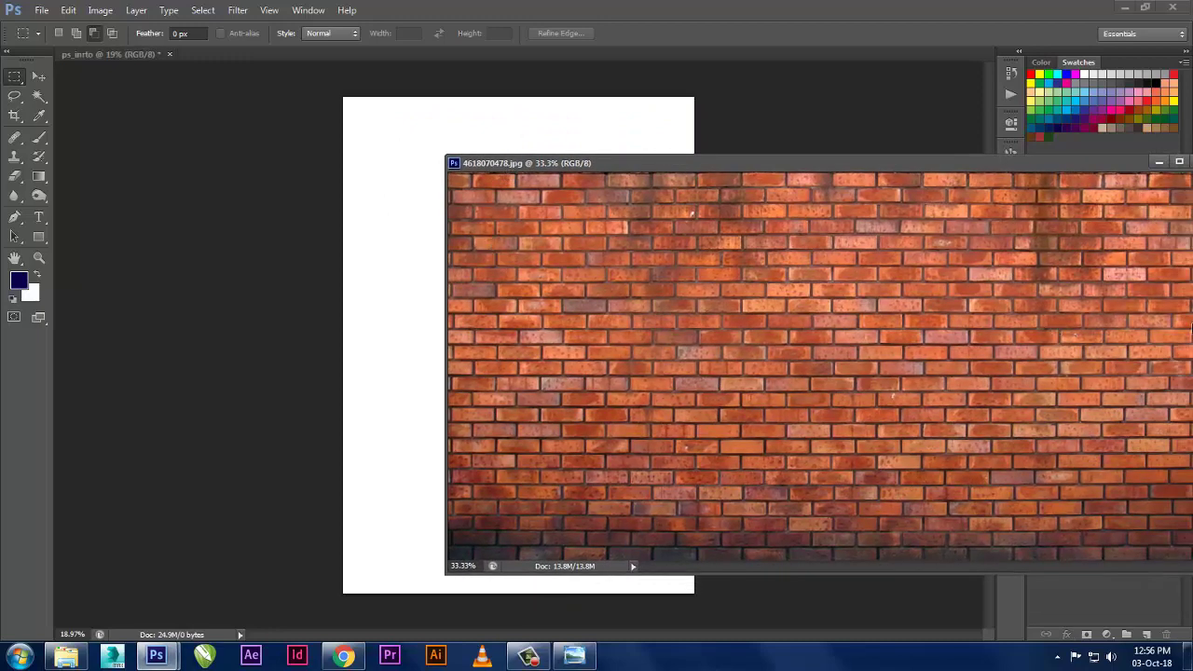
mouse_move(486, 165)
left_mouse_down()
mouse_move(838, 211)
mouse_move(659, 148)
left_mouse_up()
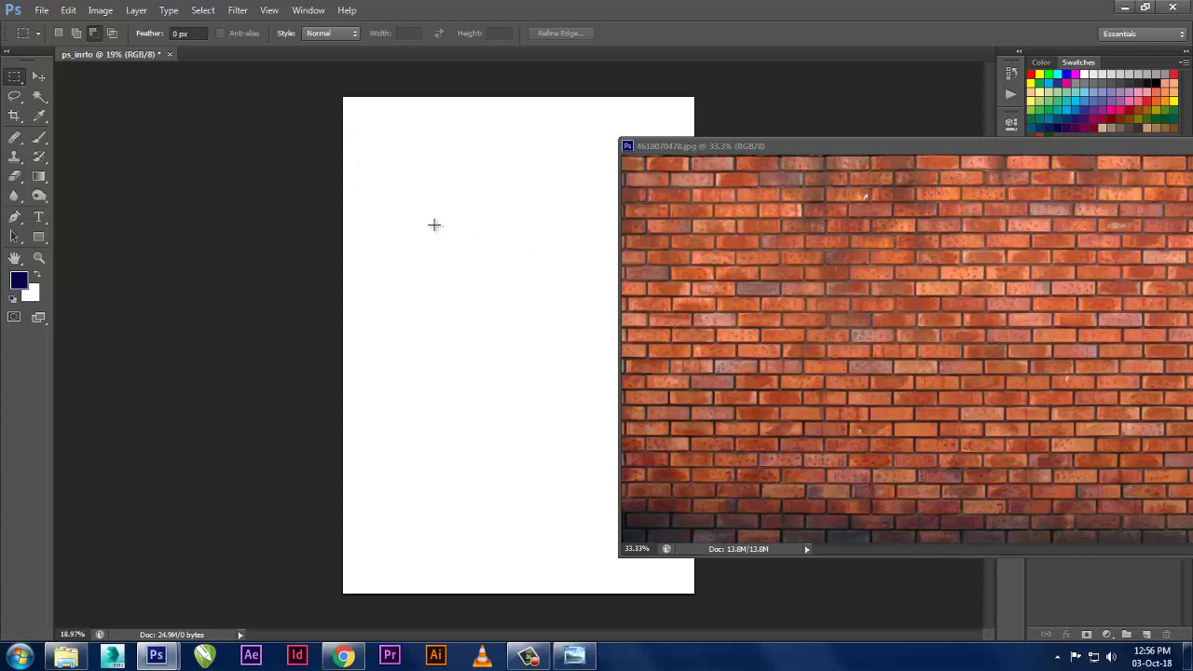
left_click(71, 12)
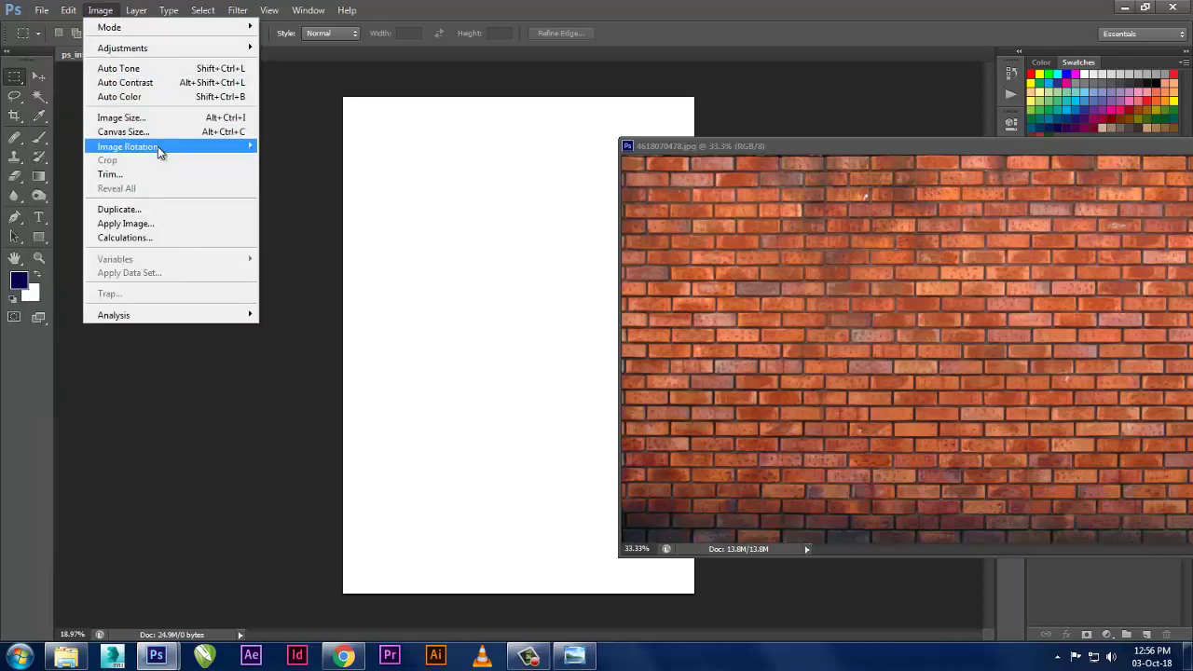
mouse_move(128, 146)
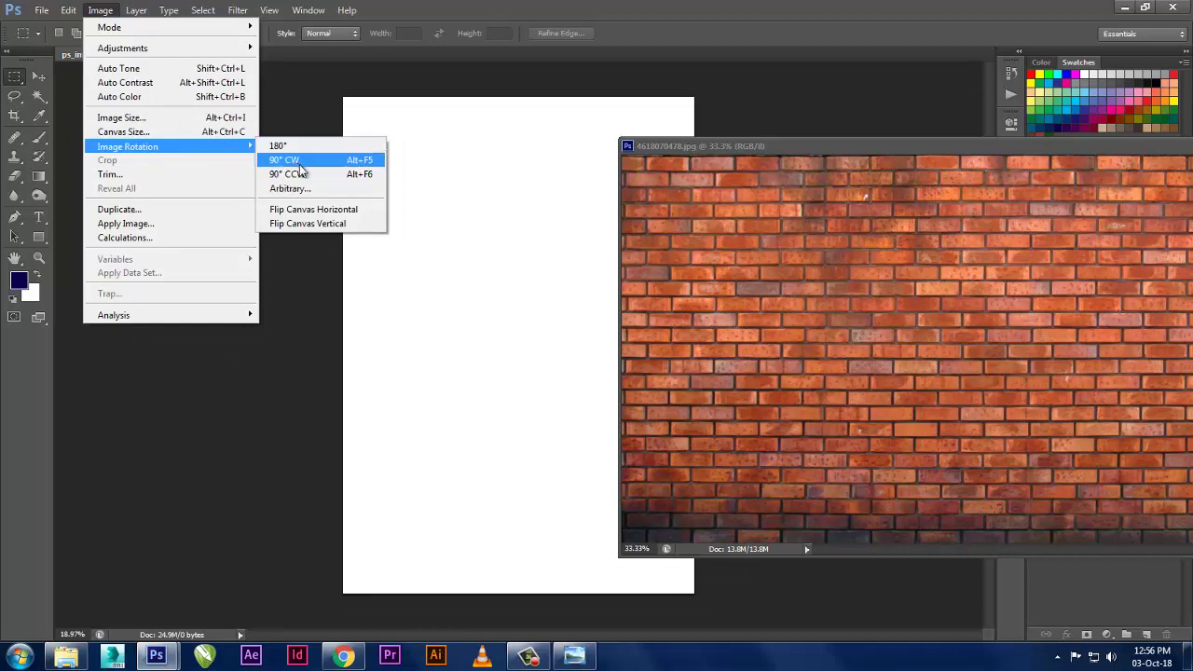
- Rotate the blank canvas to landscape and trial-copy the brick photo onto it, then undo
left_click(296, 162)
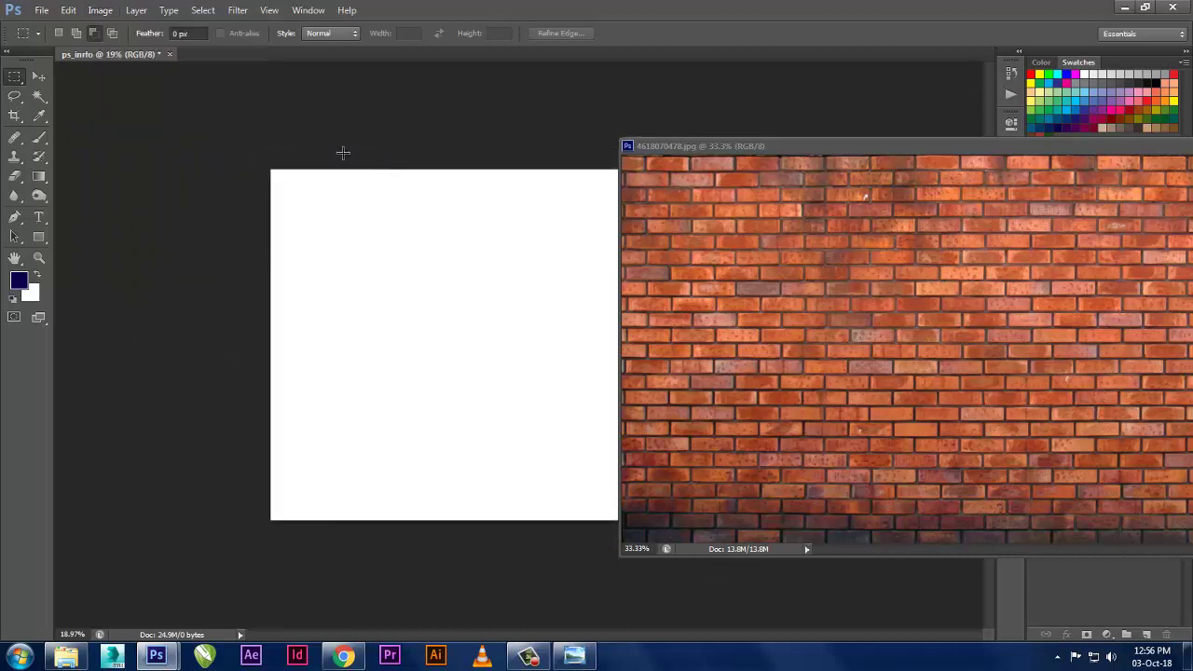
mouse_move(701, 148)
left_mouse_down()
mouse_move(1000, 157)
mouse_move(914, 157)
mouse_move(472, 48)
left_mouse_up()
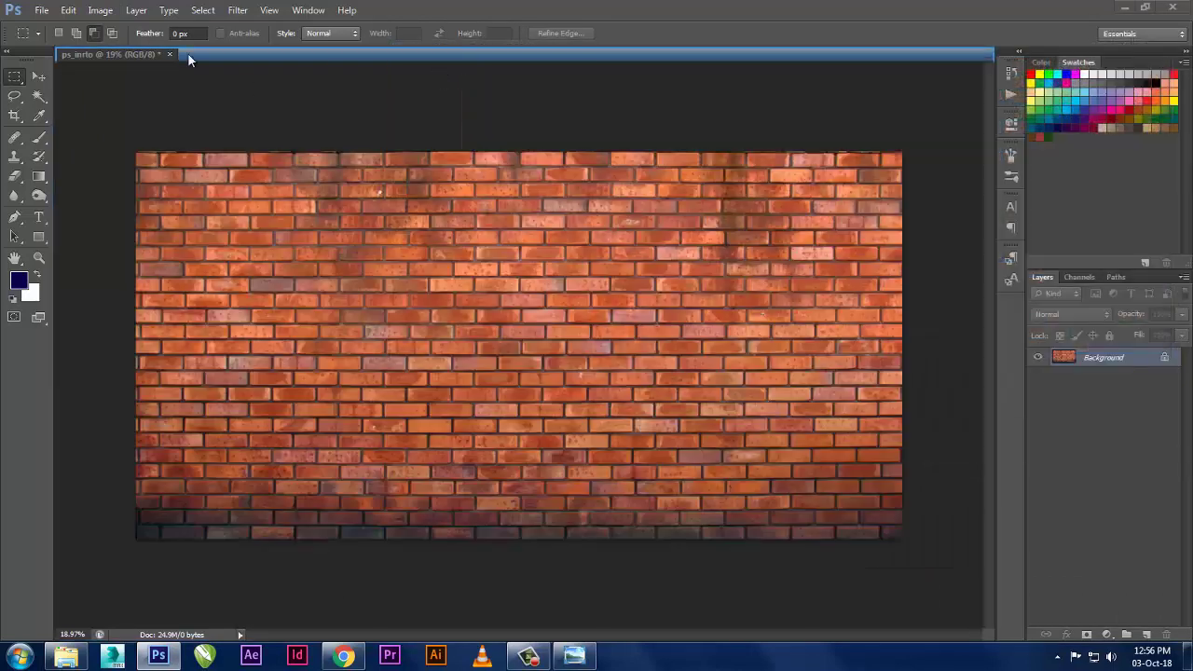
left_click(142, 56)
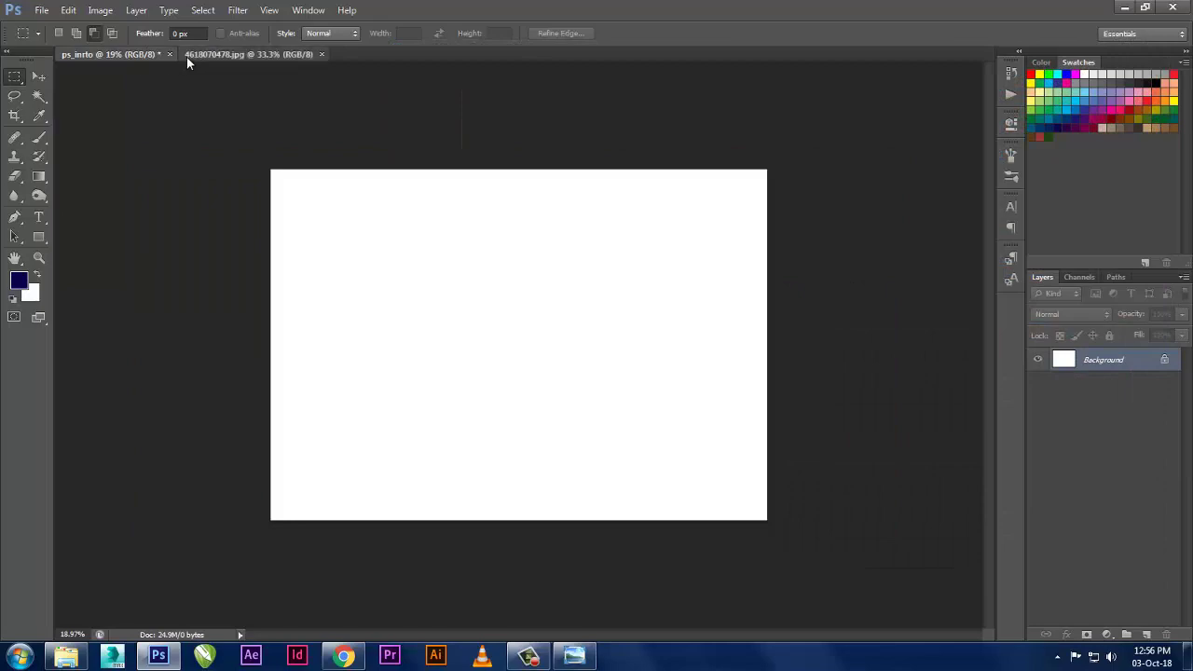
left_click(186, 57)
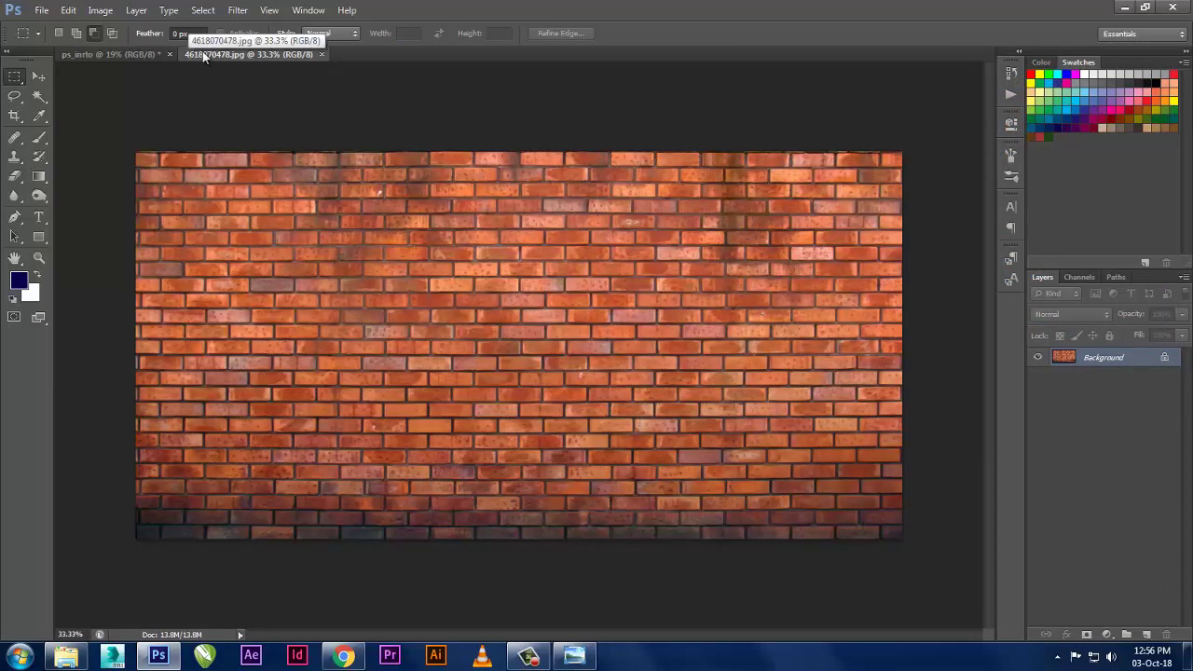
mouse_move(202, 53)
left_mouse_down()
mouse_move(387, 264)
mouse_move(546, 163)
left_mouse_up()
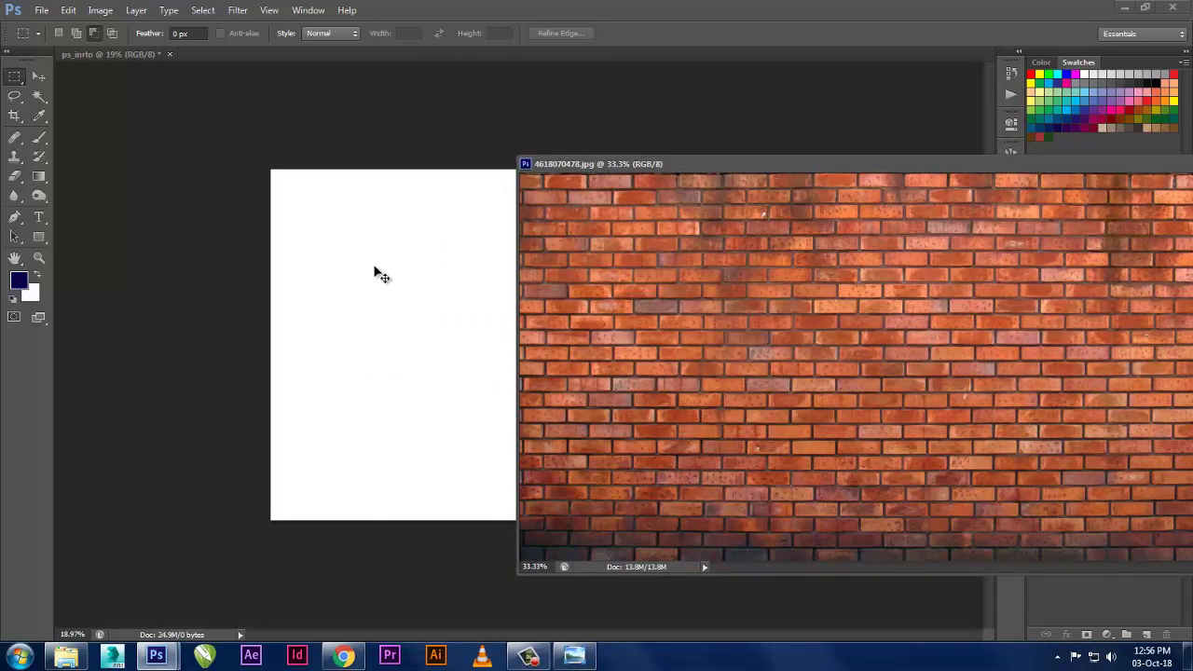
left_click_drag(612, 292, 375, 269)
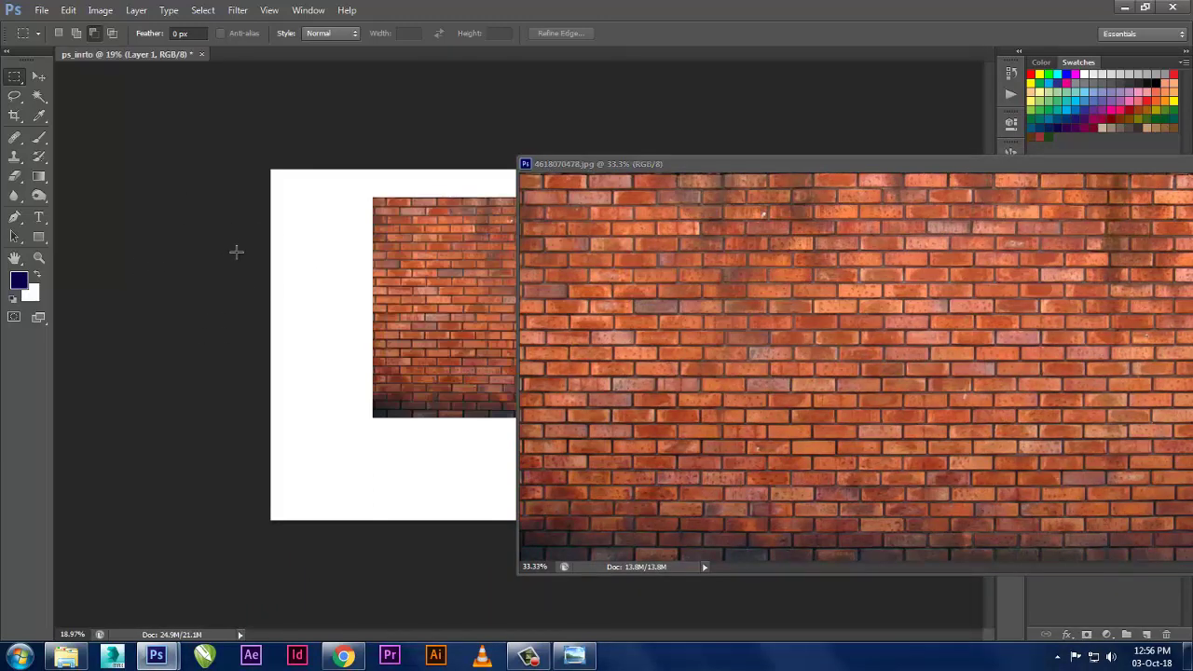
key("ctrl+z")
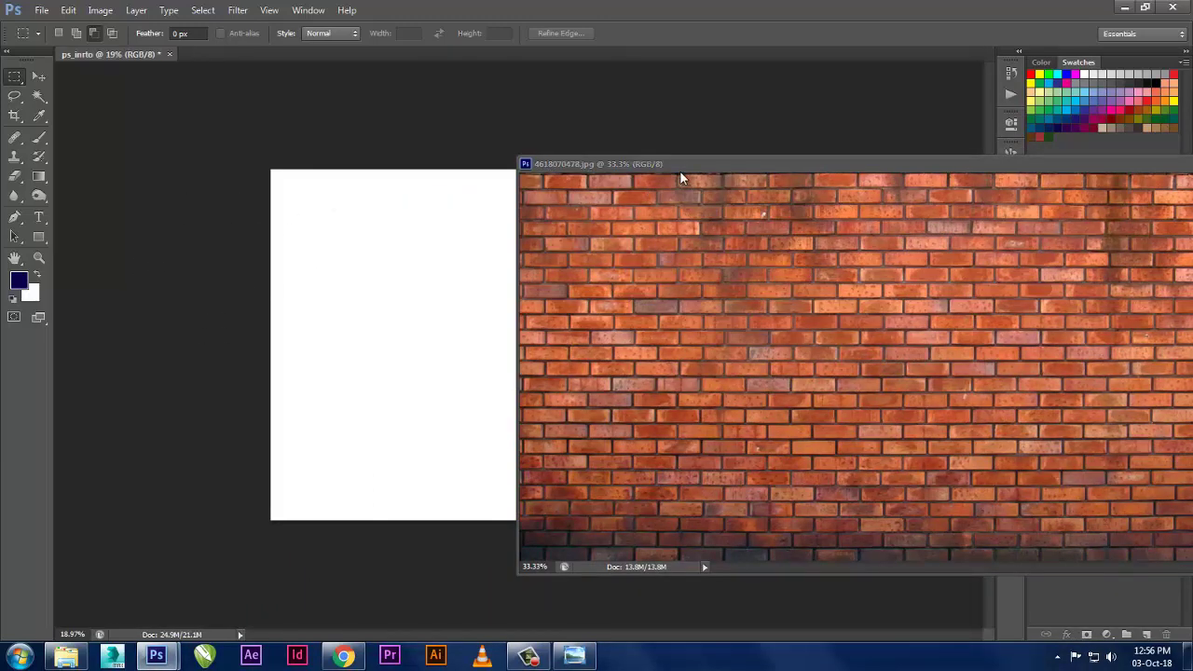
- Drop the brick photo onto ps_intro as Layer 1, close the brick document, nudge it left
left_click_drag(679, 170, 488, 94)
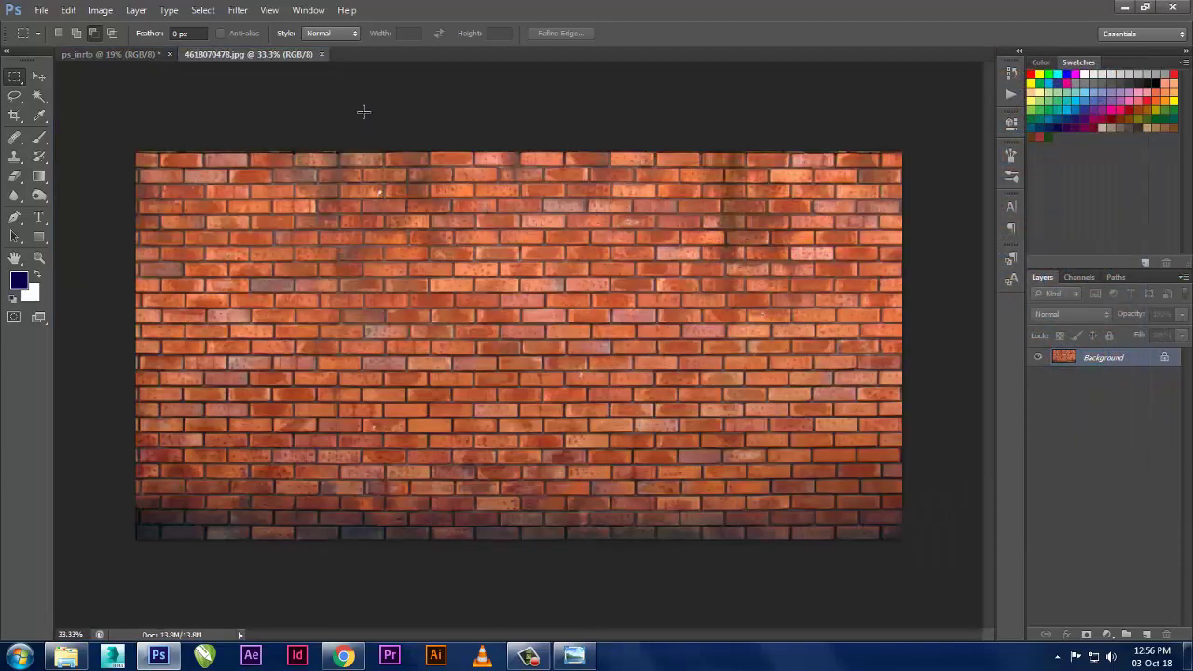
left_click(102, 52)
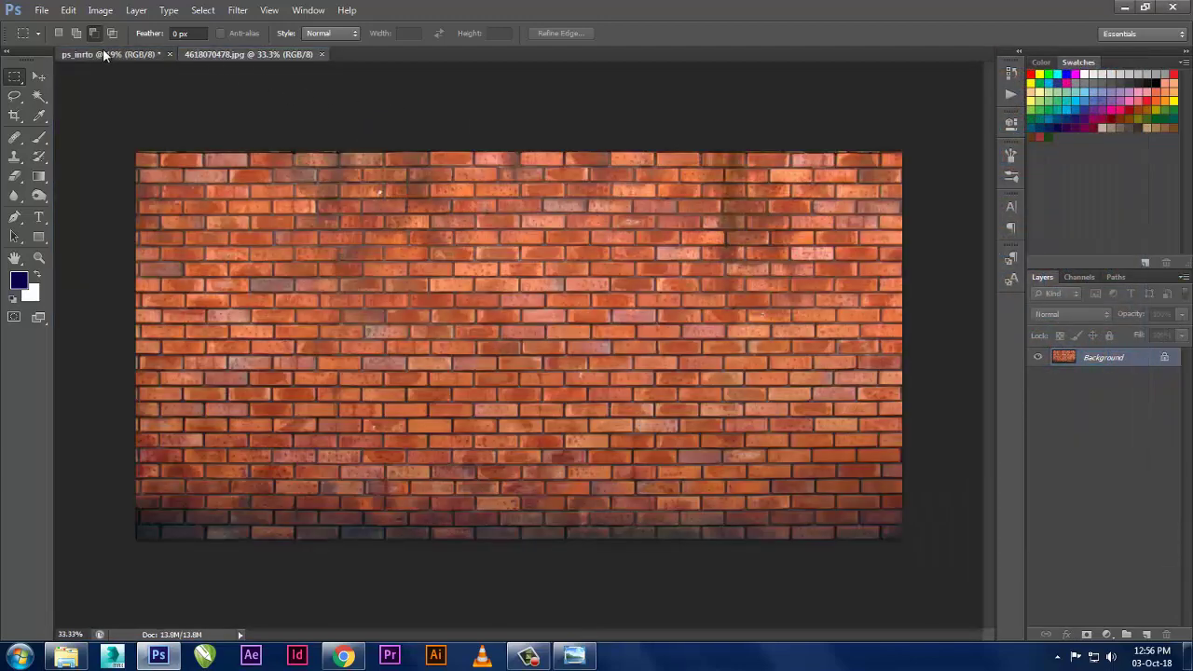
left_click(229, 54)
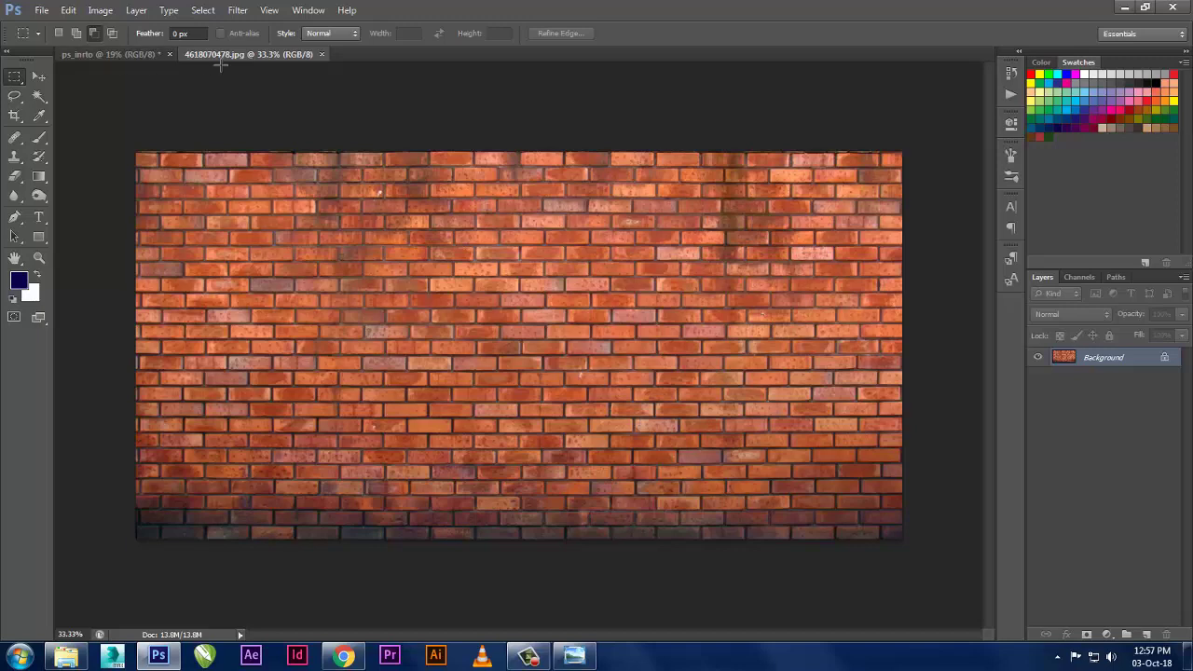
mouse_move(230, 54)
left_mouse_down()
mouse_move(383, 281)
mouse_move(670, 143)
left_mouse_up()
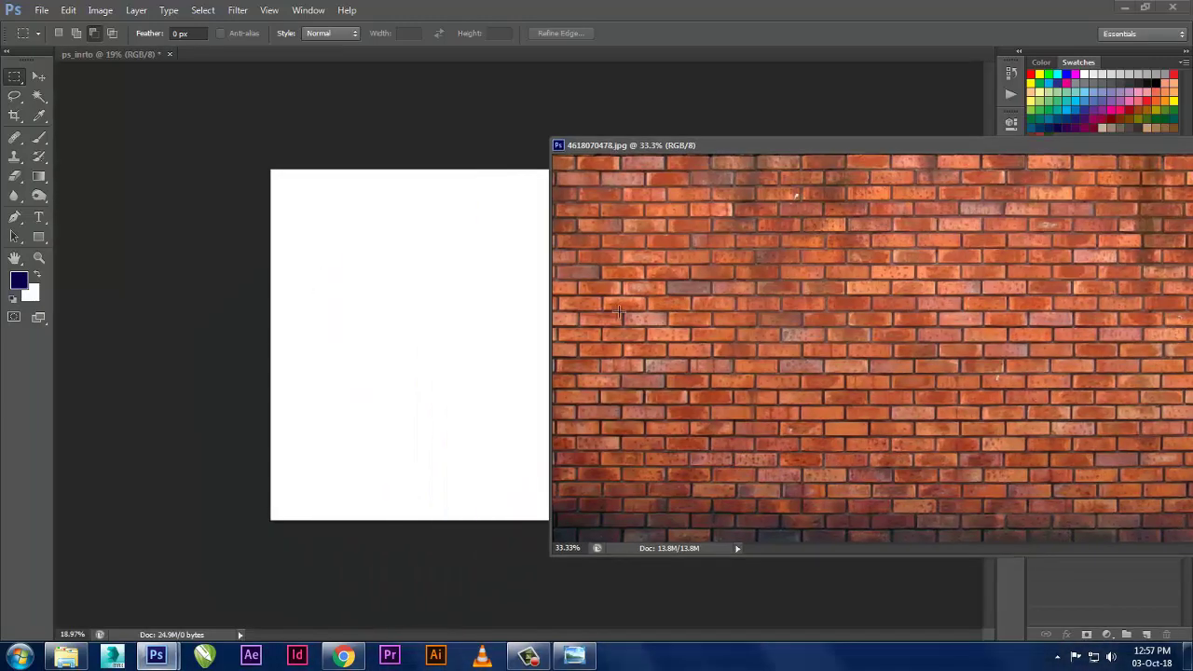
left_click_drag(748, 300, 110, 290)
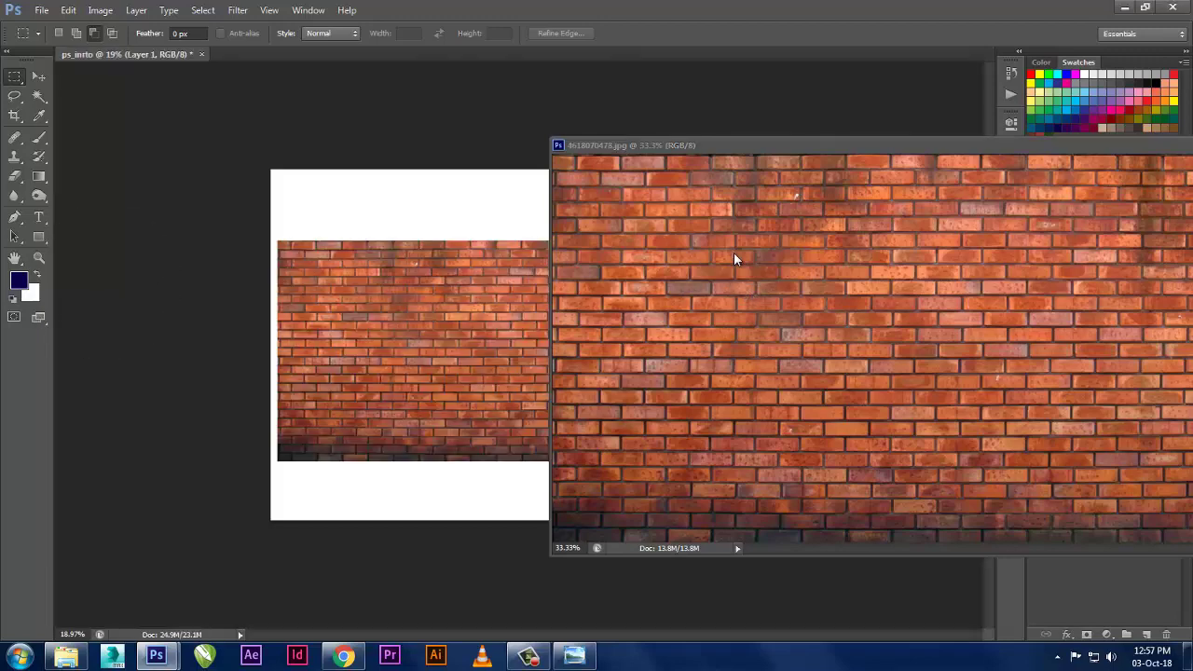
left_click_drag(930, 149, 541, 228)
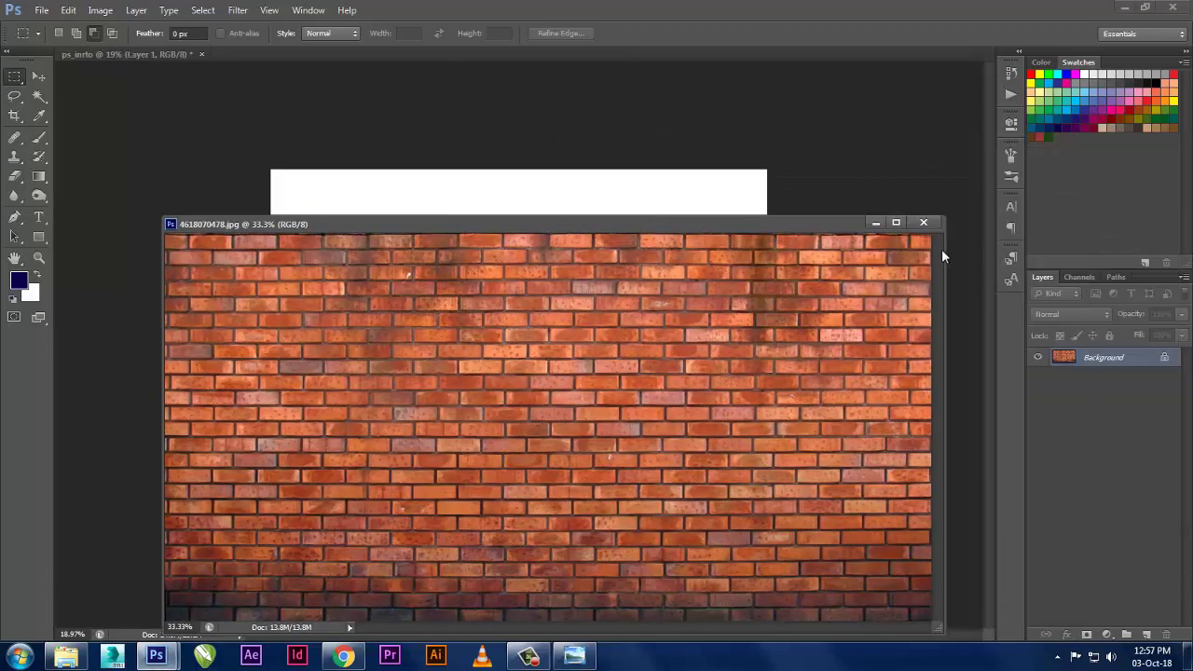
left_click(922, 222)
left_click_drag(599, 337, 592, 324)
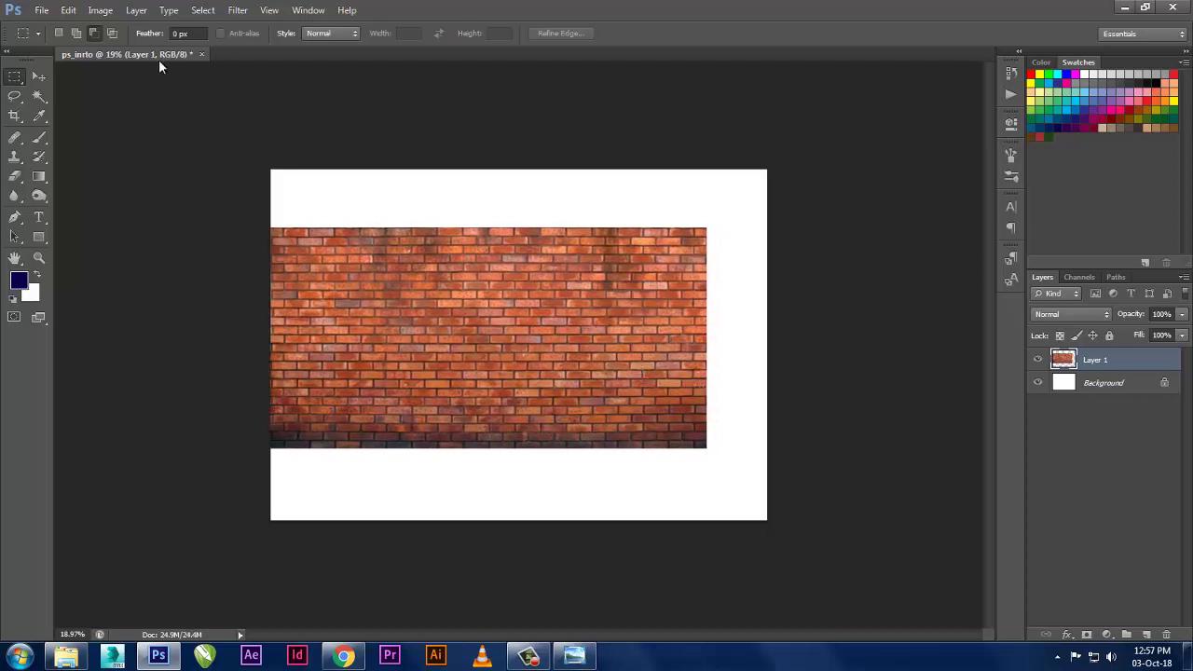
- Narrow the brick layer to about half width and stretch its left edge in Perspective
left_click(70, 11)
left_click(135, 281)
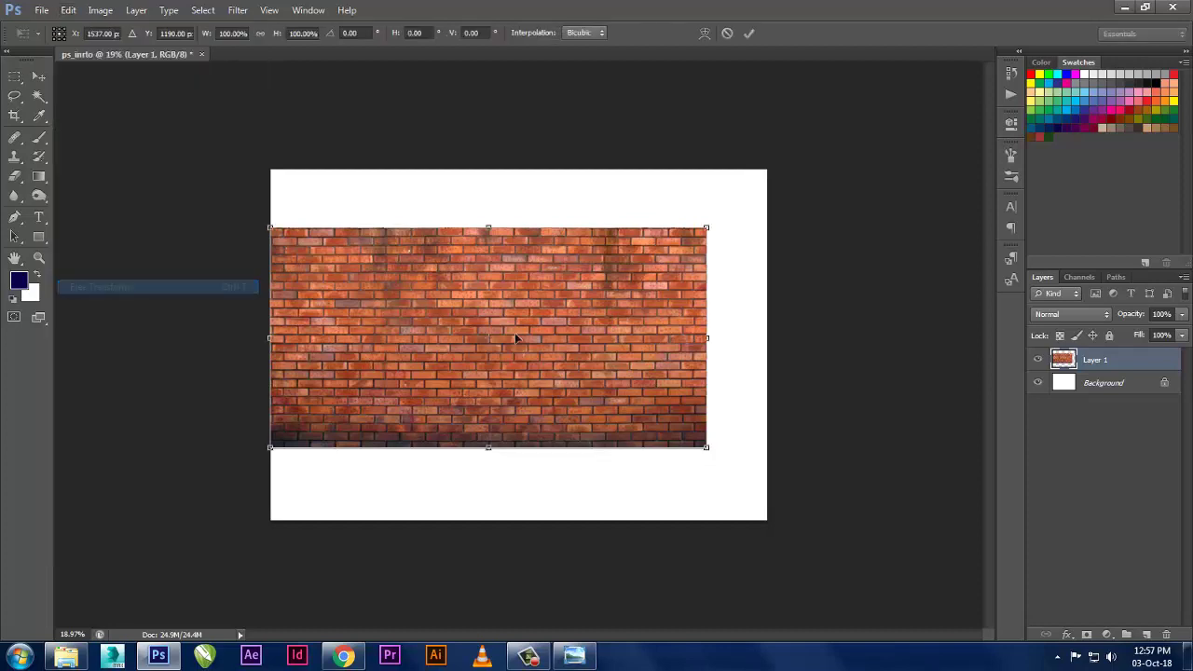
left_click_drag(706, 340, 508, 333)
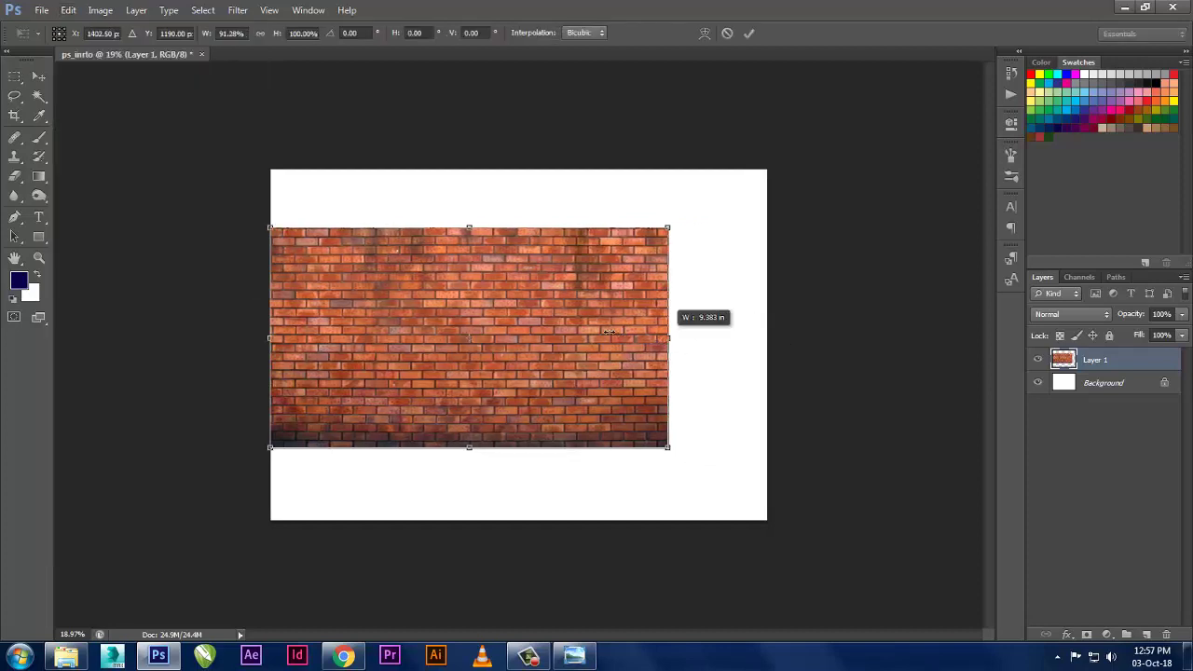
right_click(483, 322)
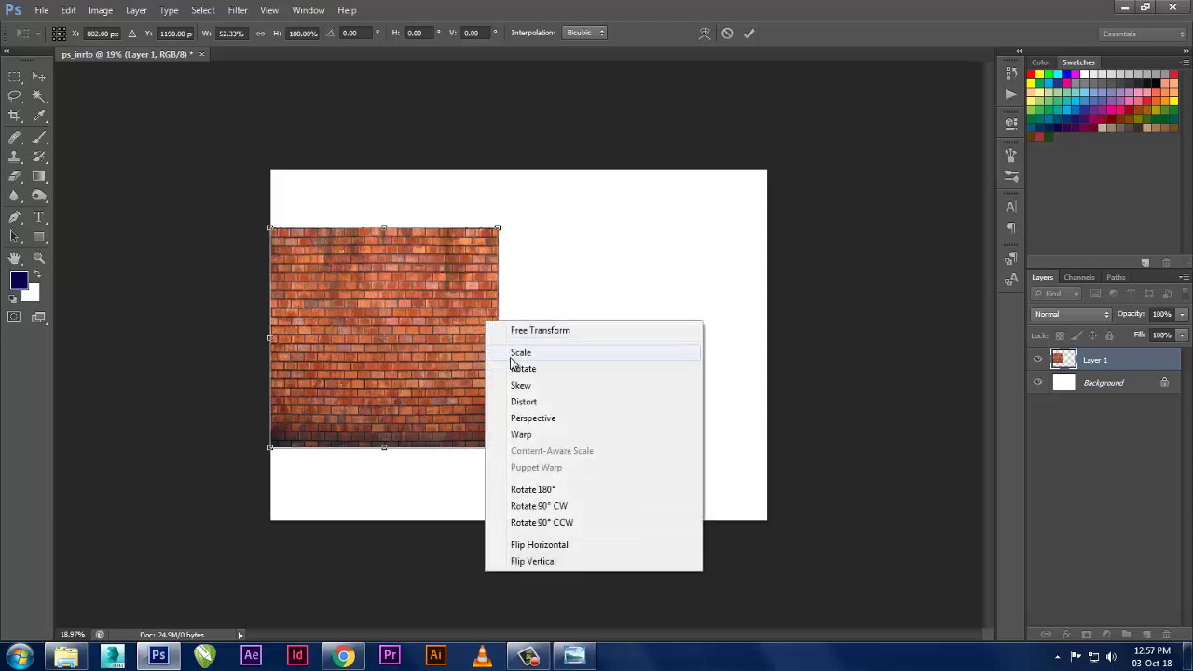
left_click(519, 420)
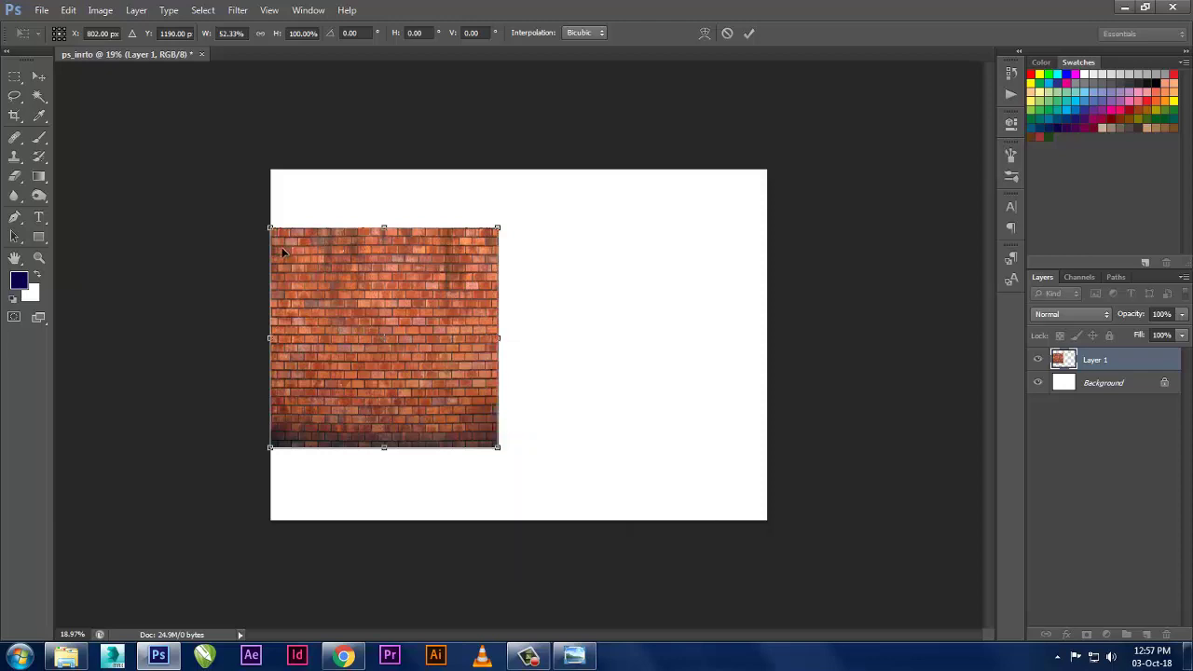
left_click_drag(271, 229, 269, 168)
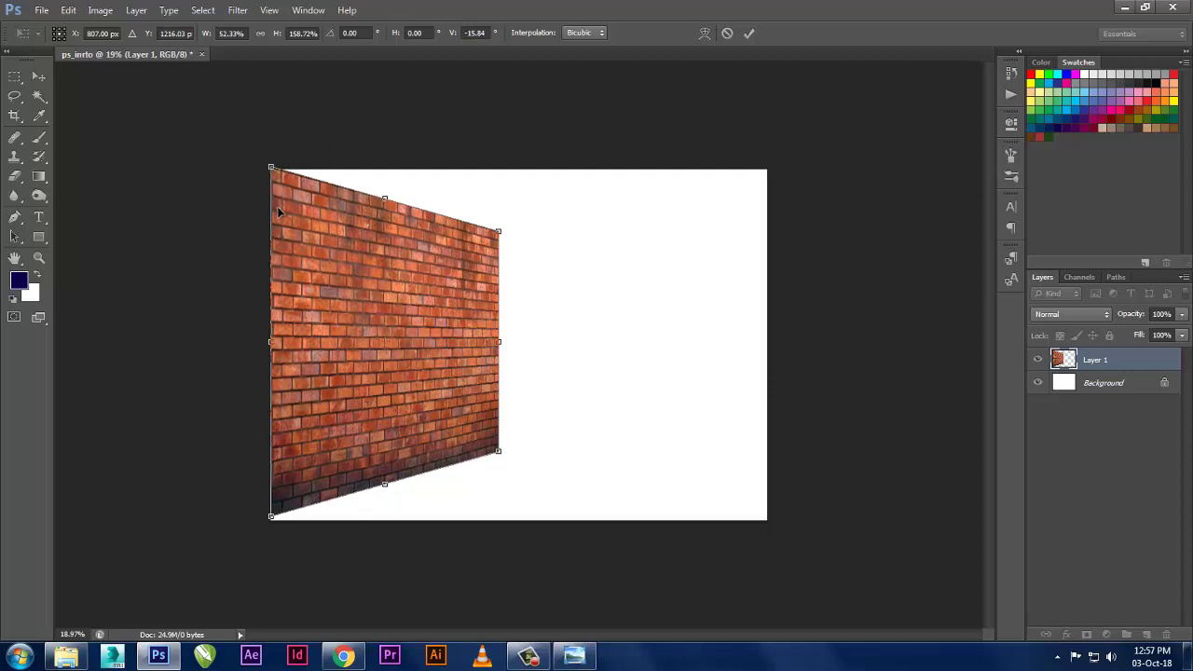
left_click_drag(278, 209, 277, 213)
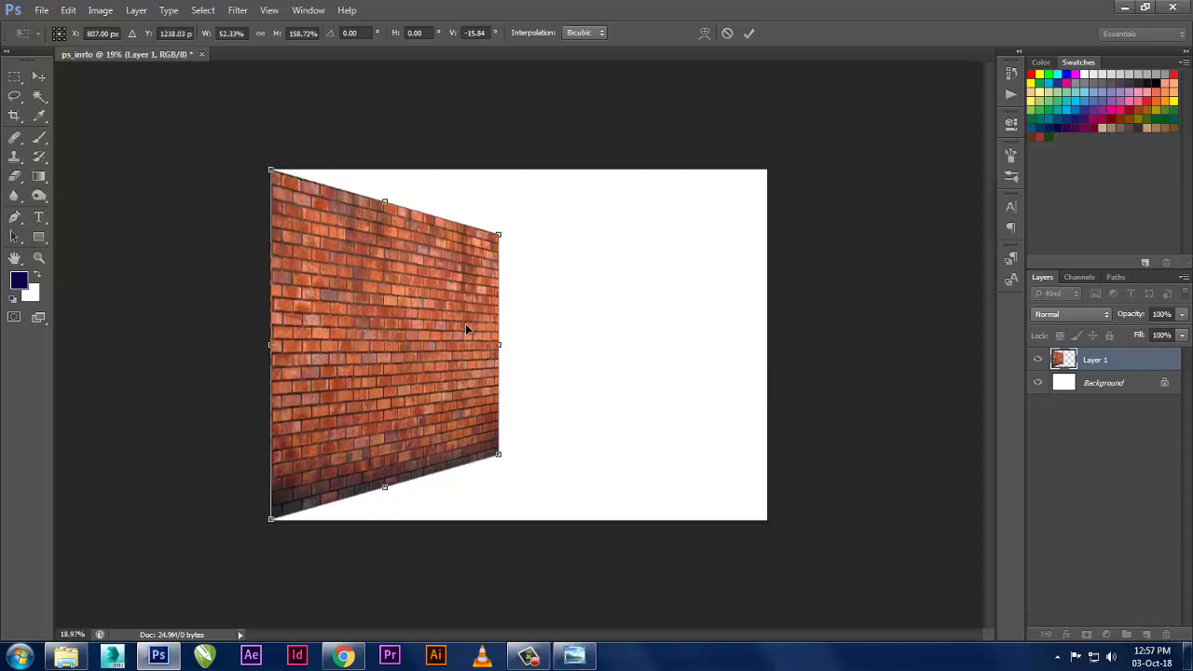
- Narrow the wall further, sharpen its rightward perspective recession, and apply the transform
right_click(499, 346)
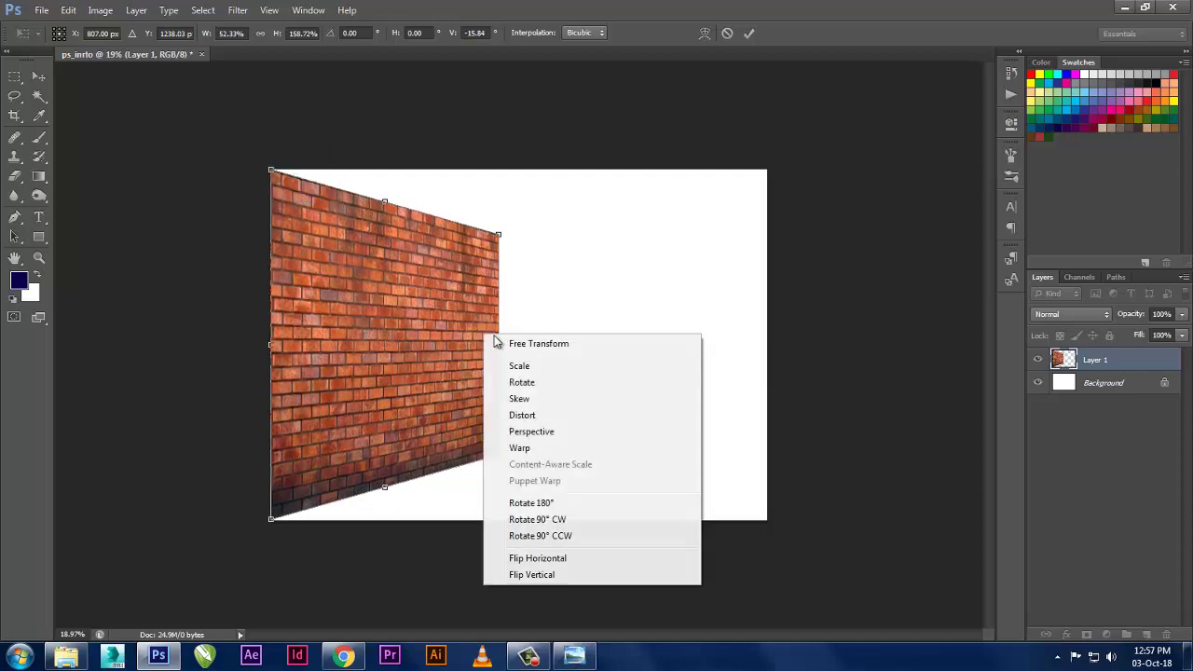
left_click(503, 341)
left_click_drag(499, 345, 459, 343)
right_click(436, 332)
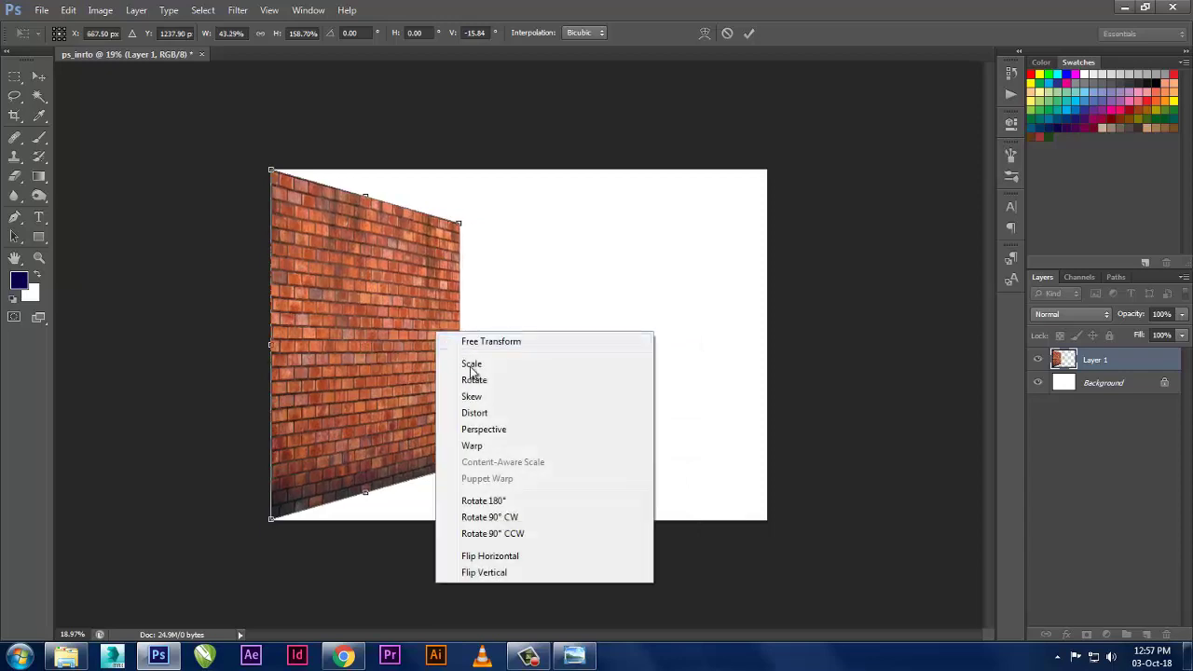
left_click(504, 430)
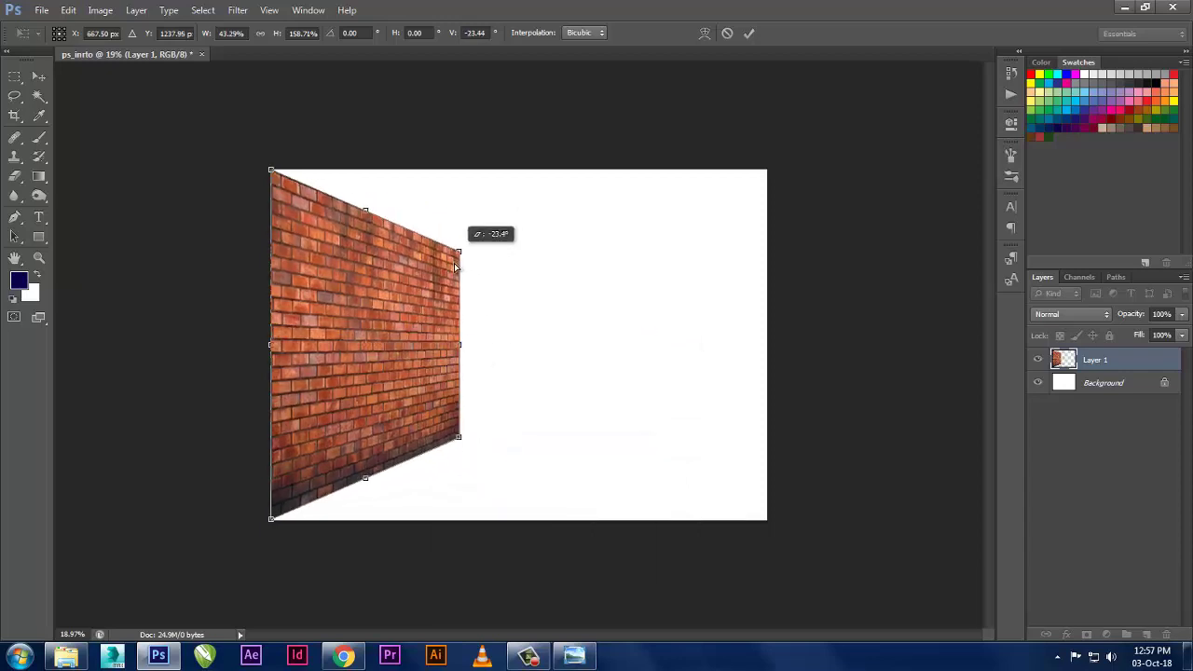
left_click_drag(457, 226, 456, 278)
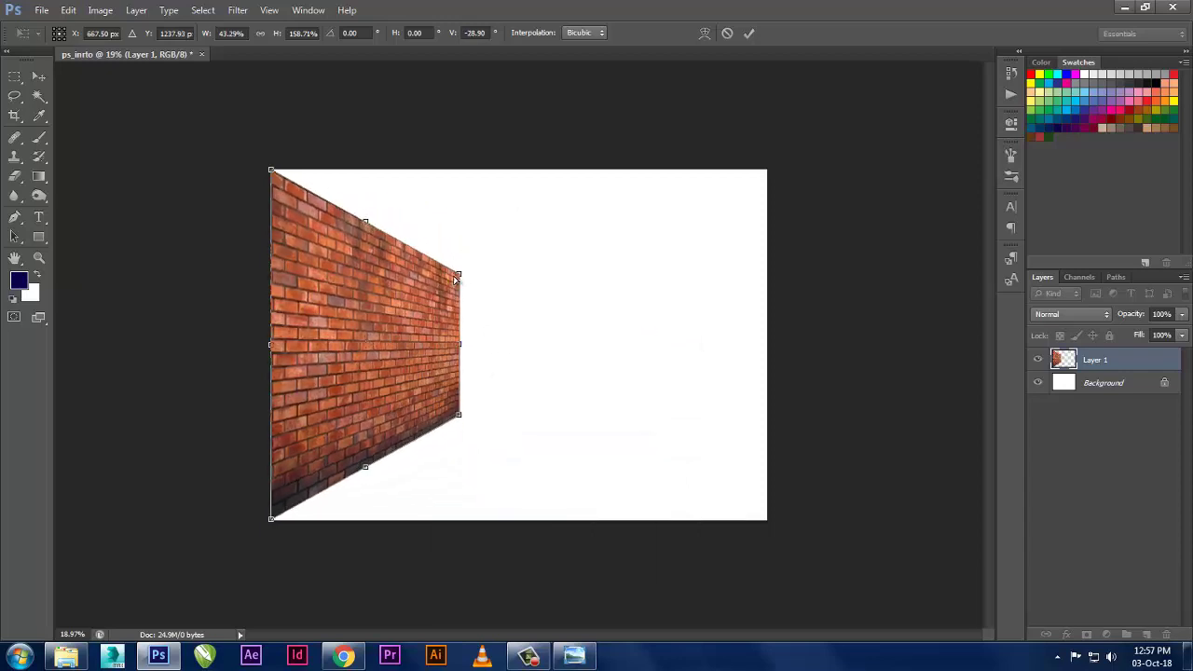
key("Return")
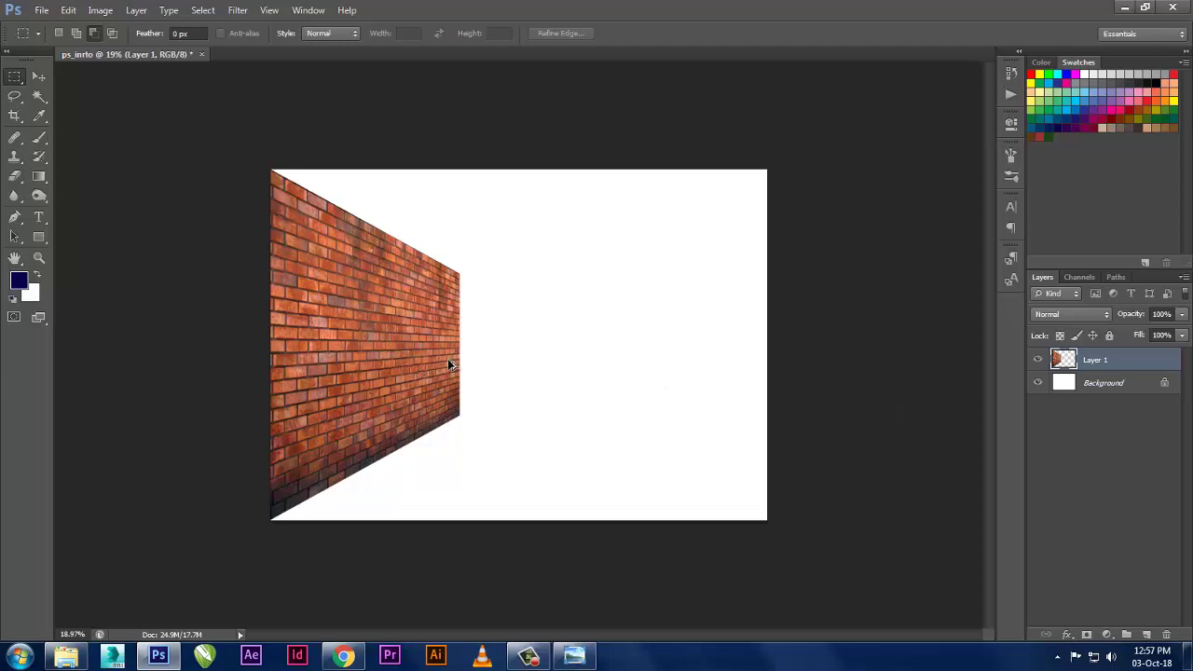
- Duplicate the brick wall onto the canvas's right side and flip the copy horizontally
left_click_drag(447, 361, 752, 362)
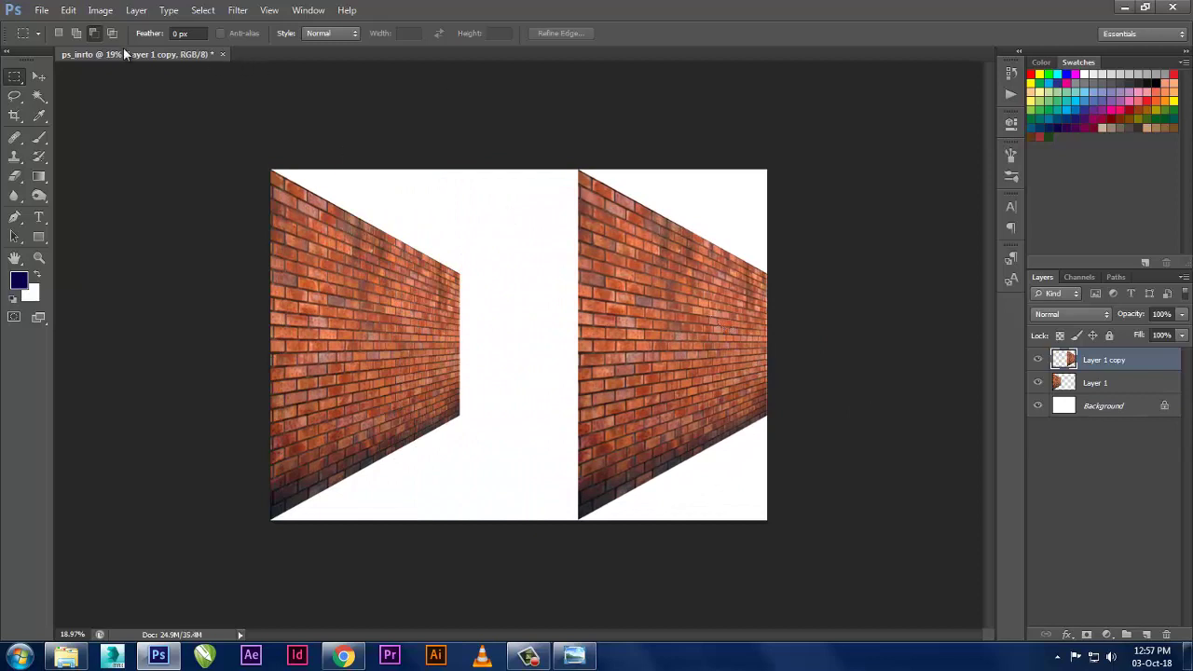
left_click(68, 10)
left_click(98, 287)
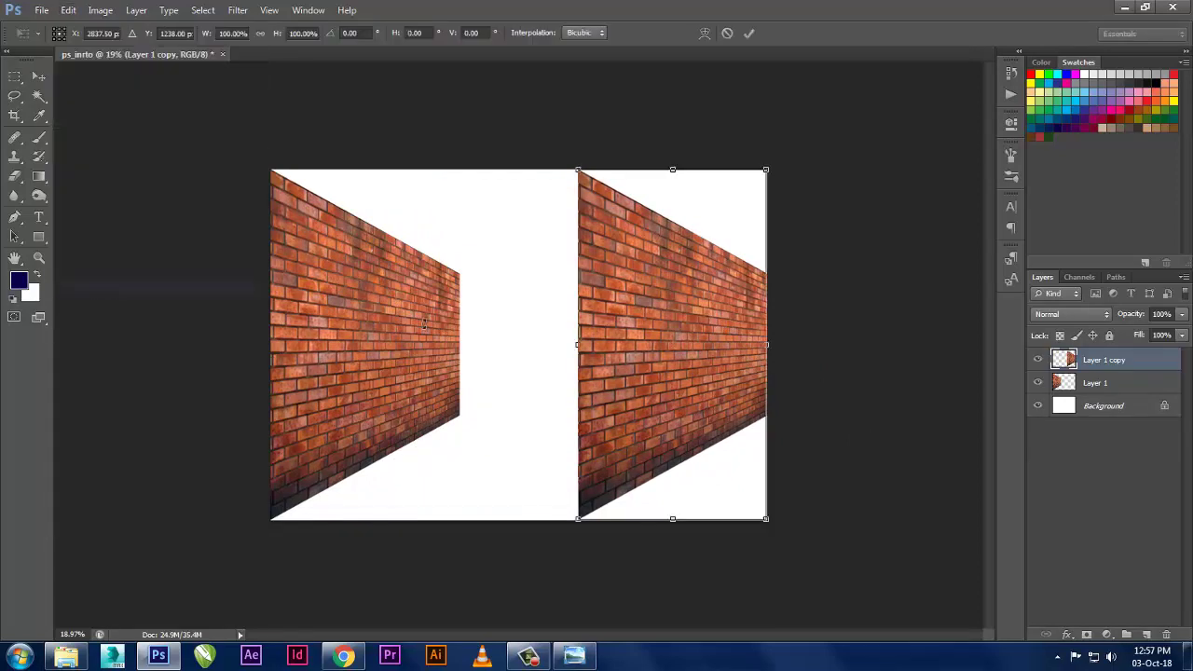
right_click(676, 276)
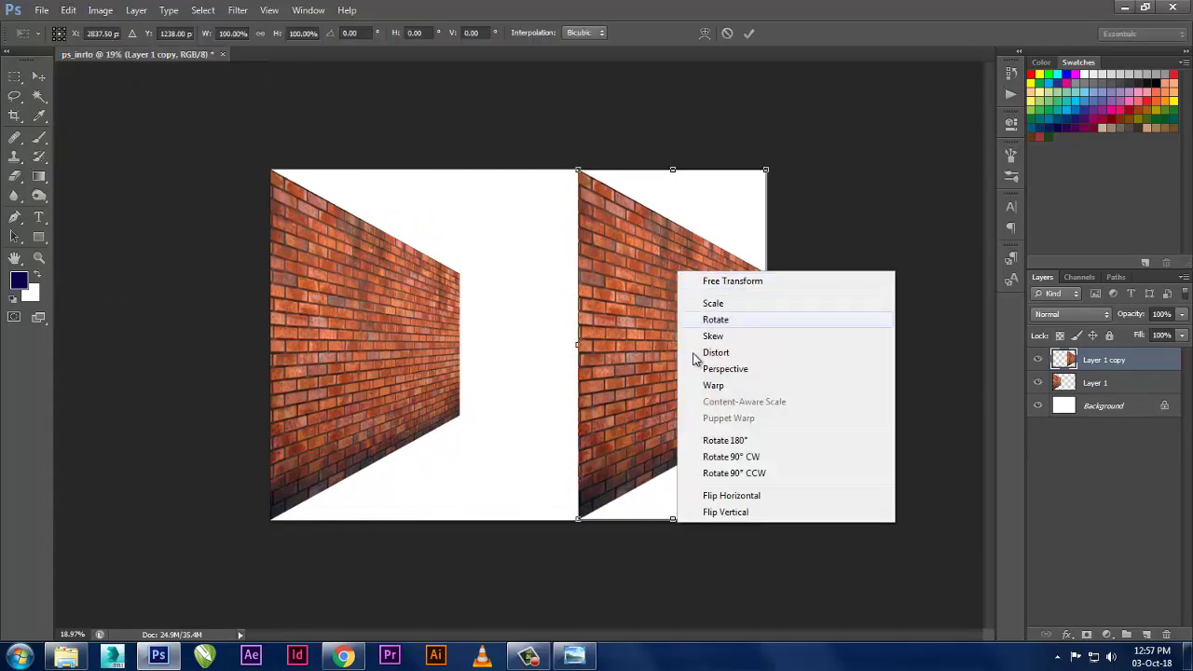
left_click(730, 495)
key("Return")
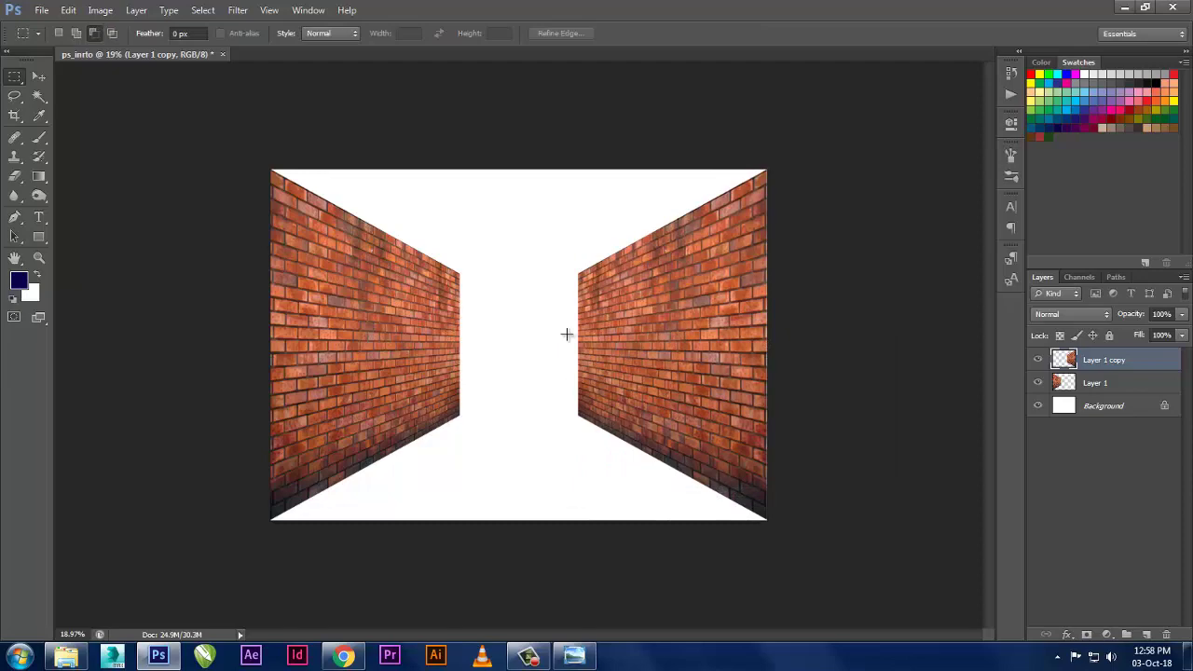
- Drag paper_texture3870.jpg from the texture folder onto the Photoshop canvas
key("alt+Tab")
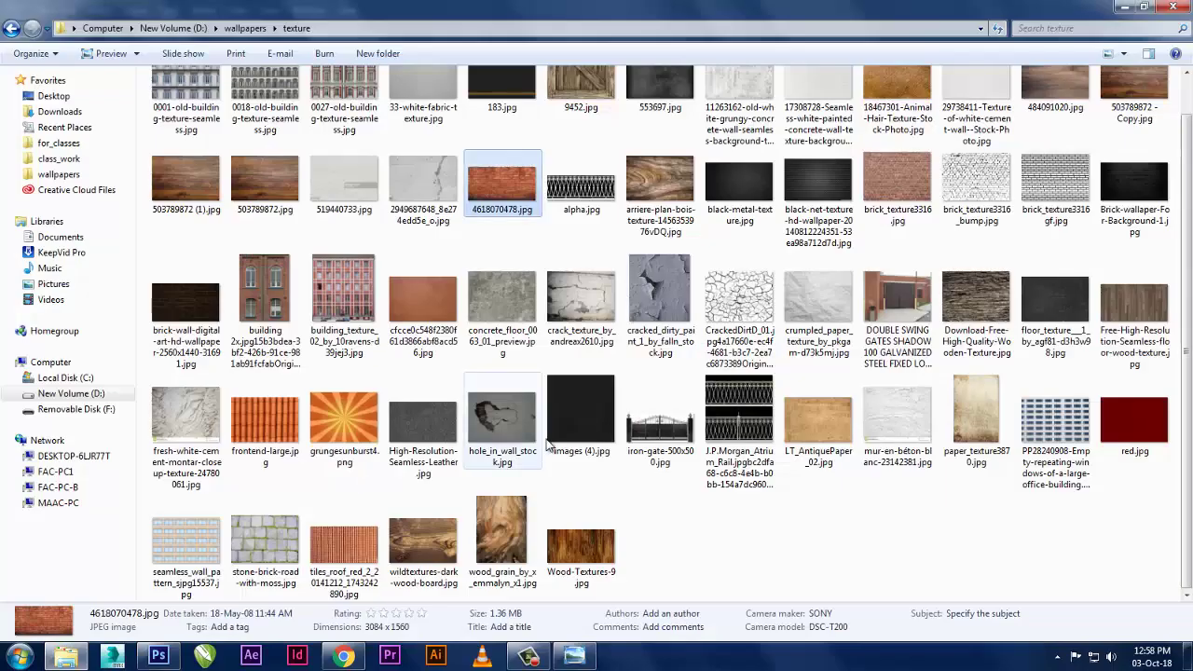
left_click_drag(975, 409, 969, 527)
key("alt+Tab")
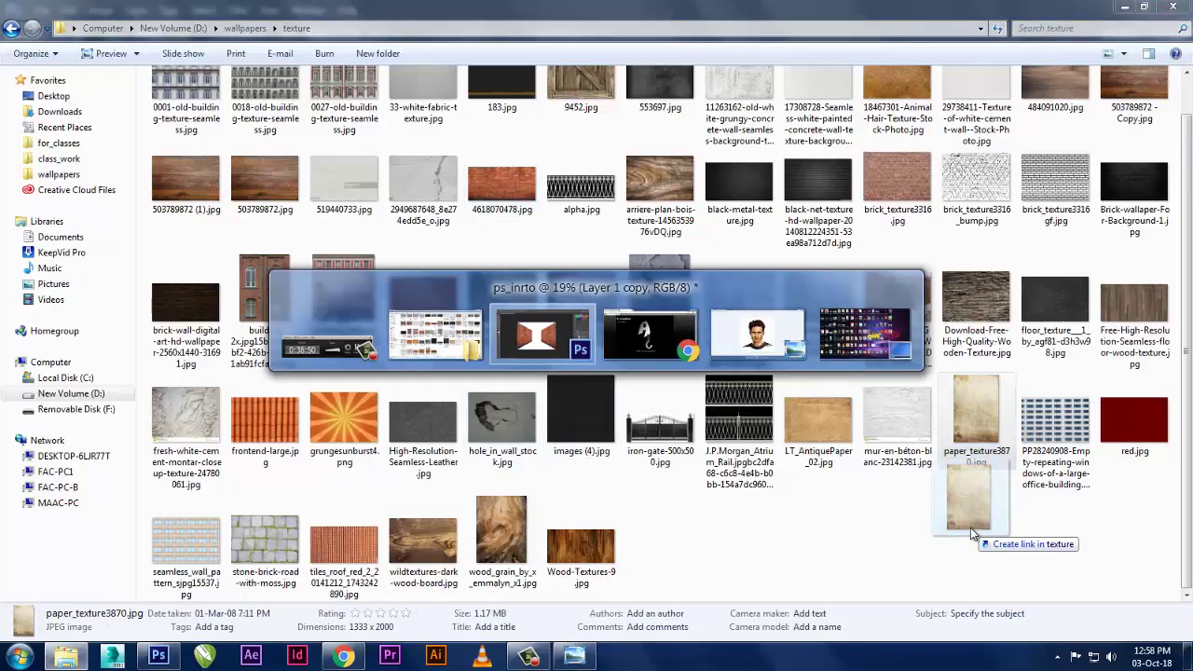
key("alt+Tab")
key("alt+Tab")
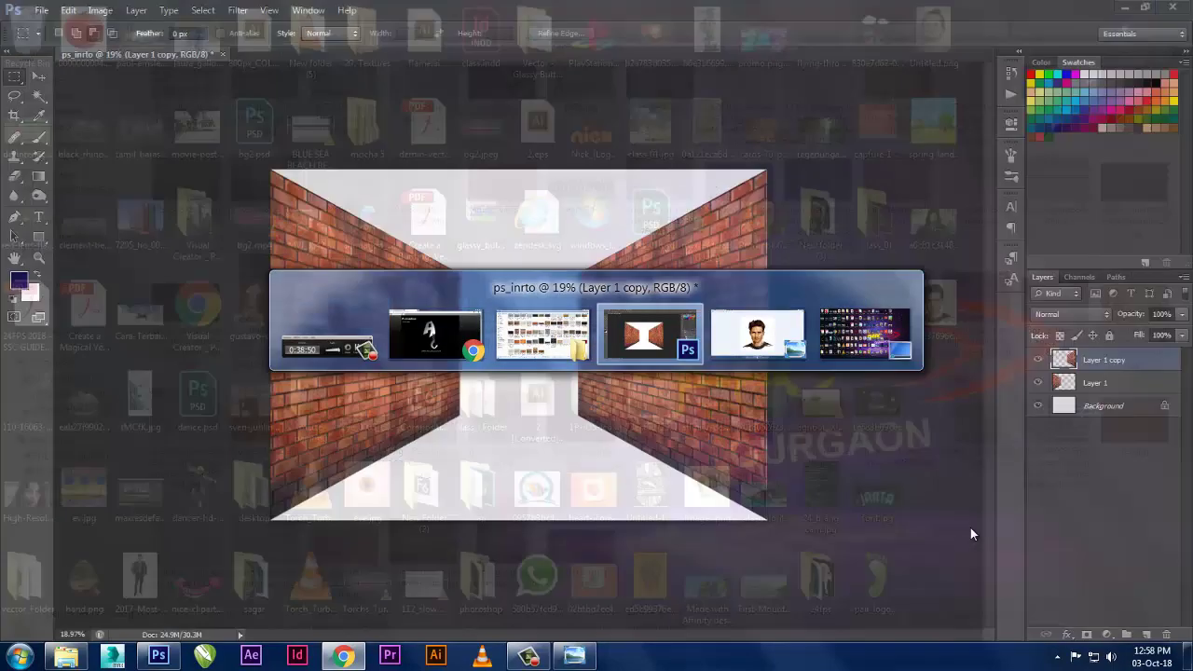
left_click_drag(969, 527, 553, 372)
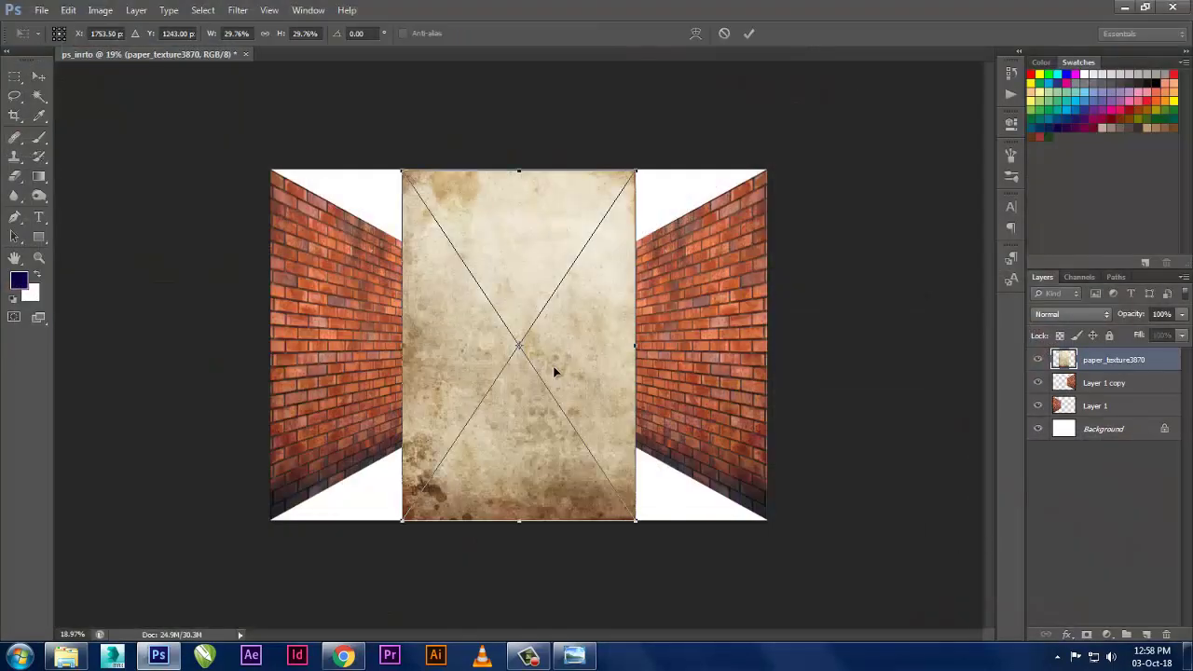
- Commit the paper texture placement and rasterize its layer
key("Return")
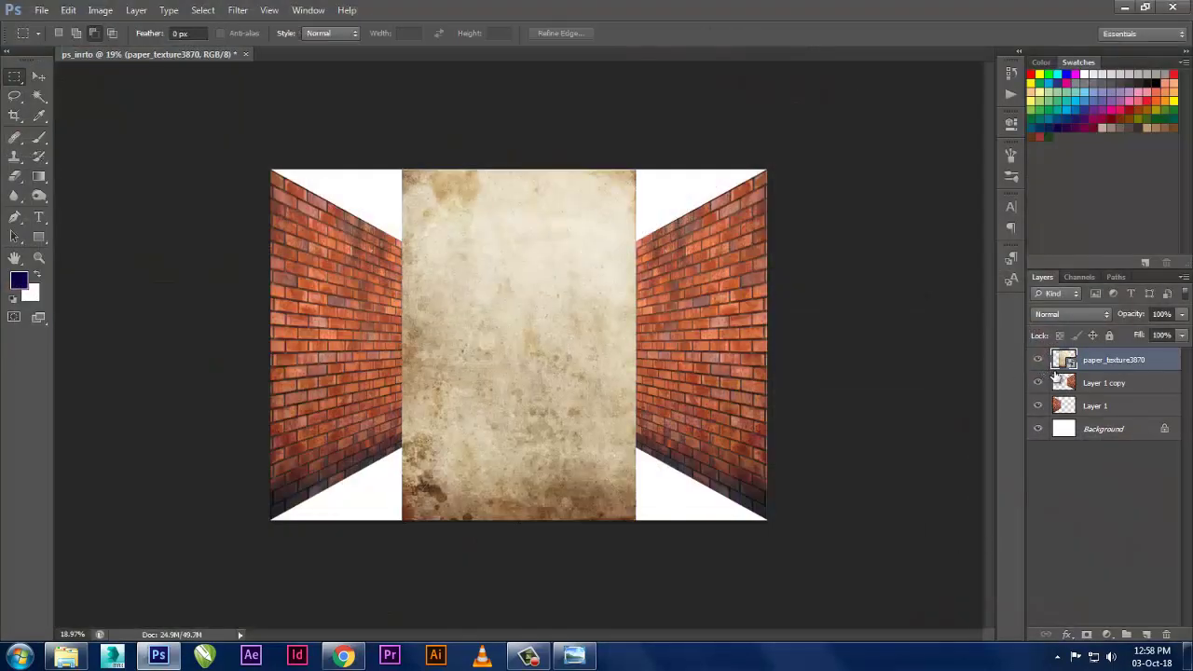
right_click(1105, 359)
left_click(1001, 273)
- Squash the texture into a bottom strip and stretch its near corners to the wall bases
left_click(68, 11)
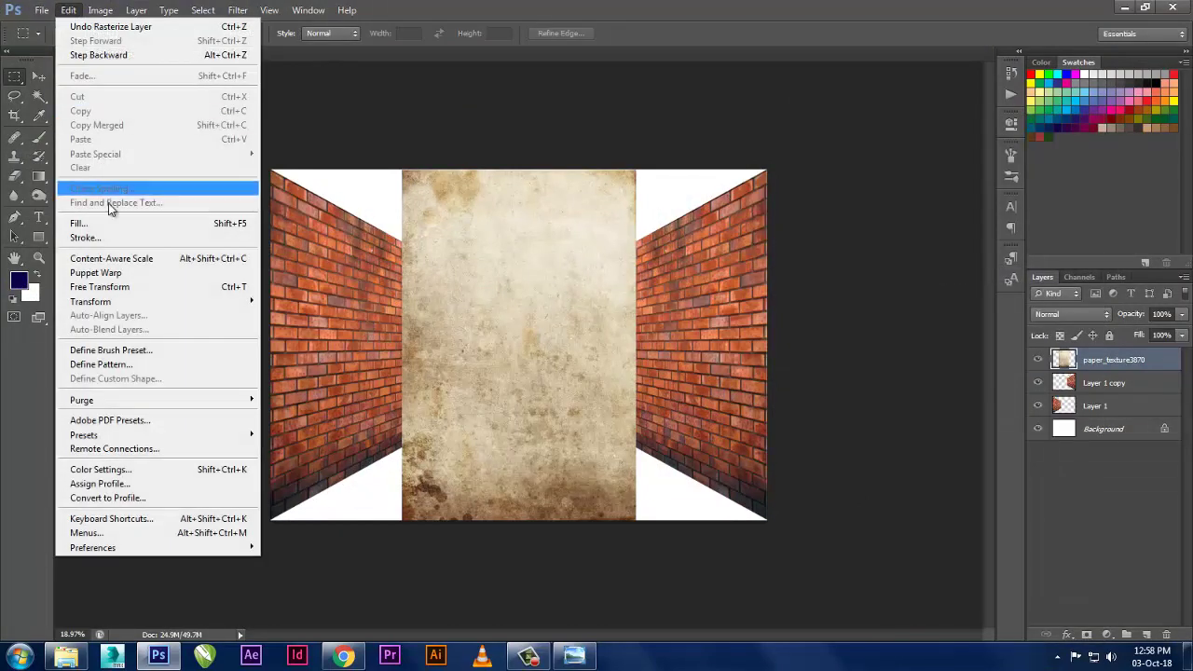
left_click(110, 286)
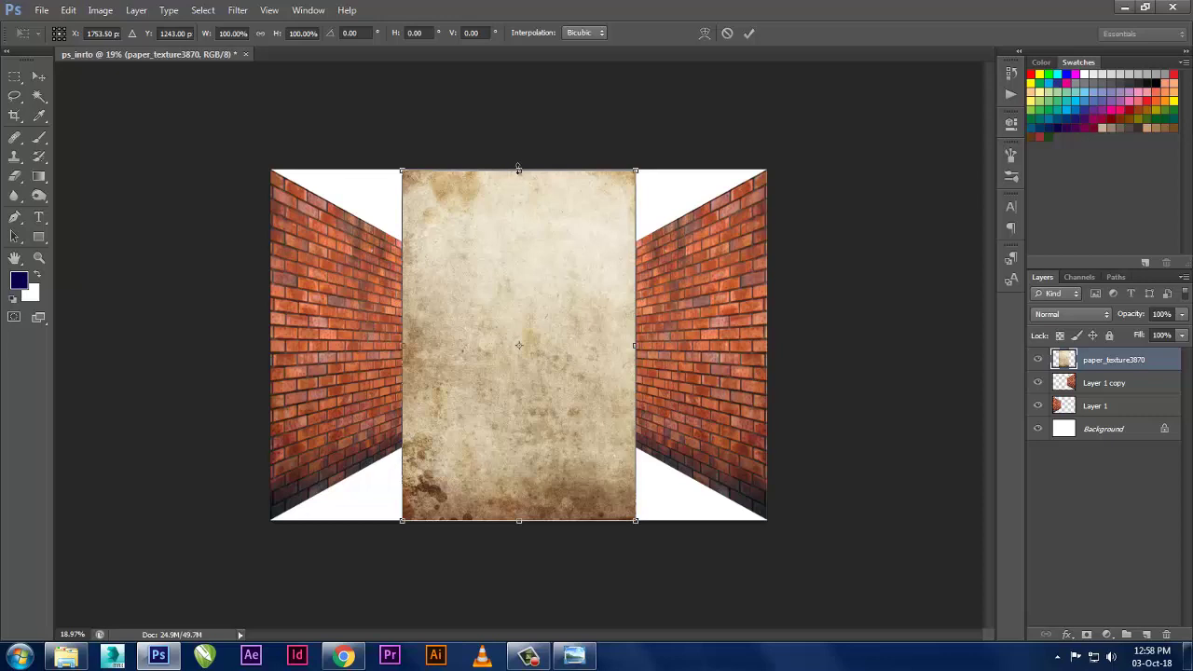
mouse_move(518, 169)
left_mouse_down()
mouse_move(497, 322)
mouse_move(501, 431)
mouse_move(492, 415)
left_mouse_up()
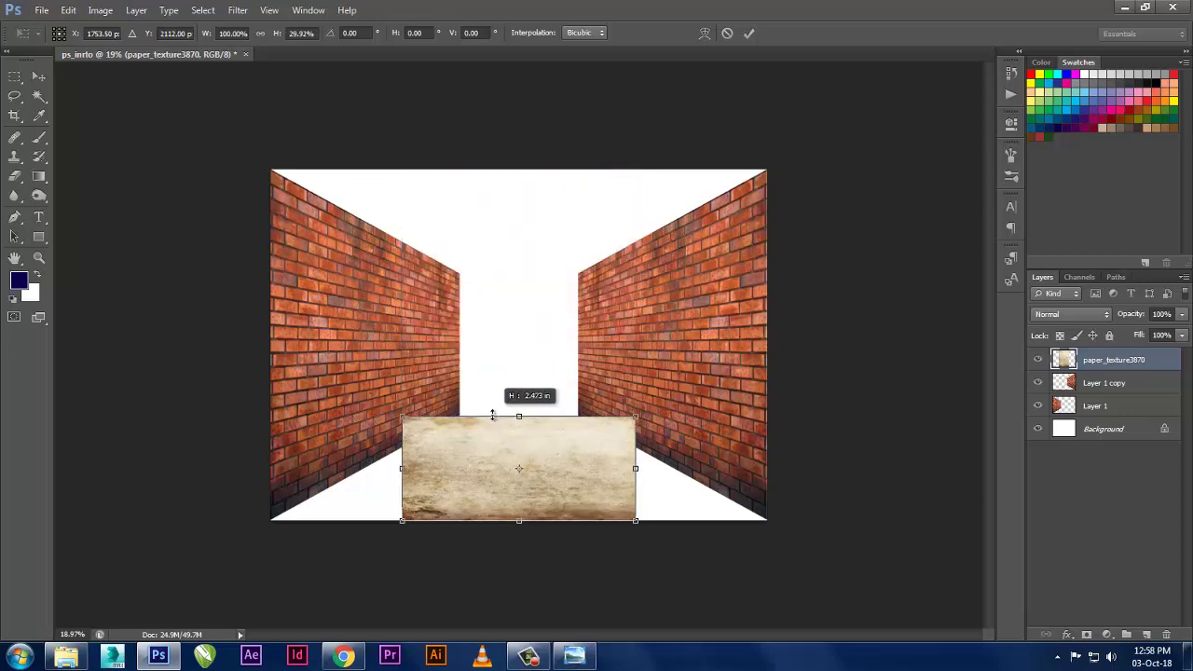
right_click(514, 188)
left_click(567, 283)
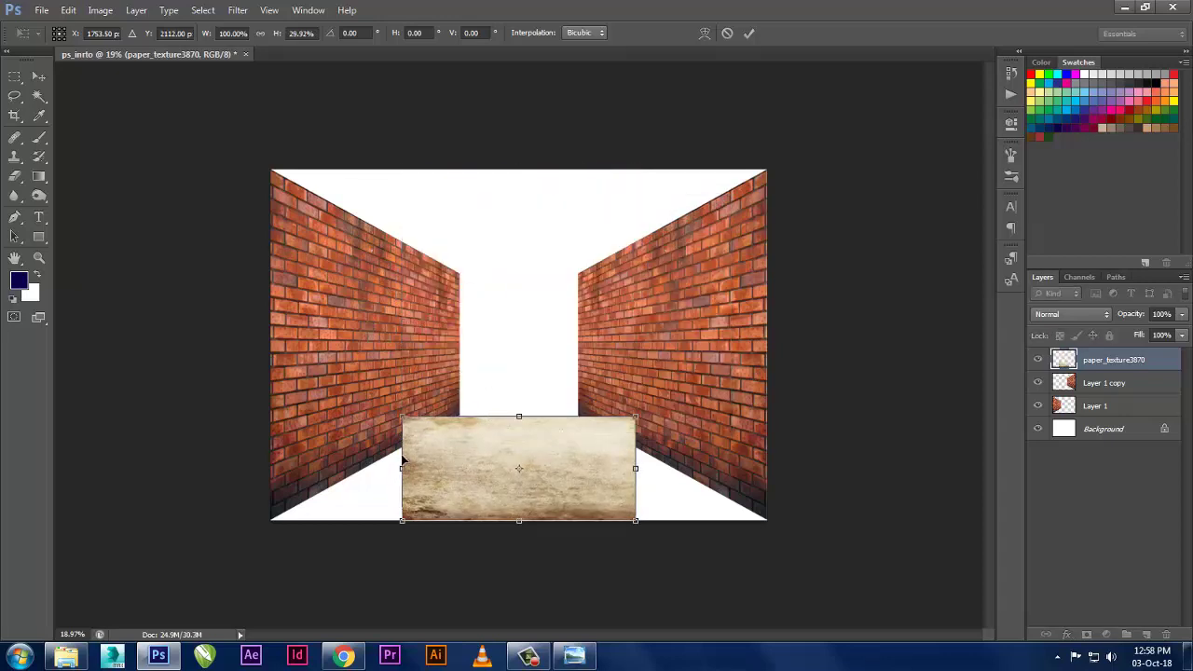
right_click(512, 473)
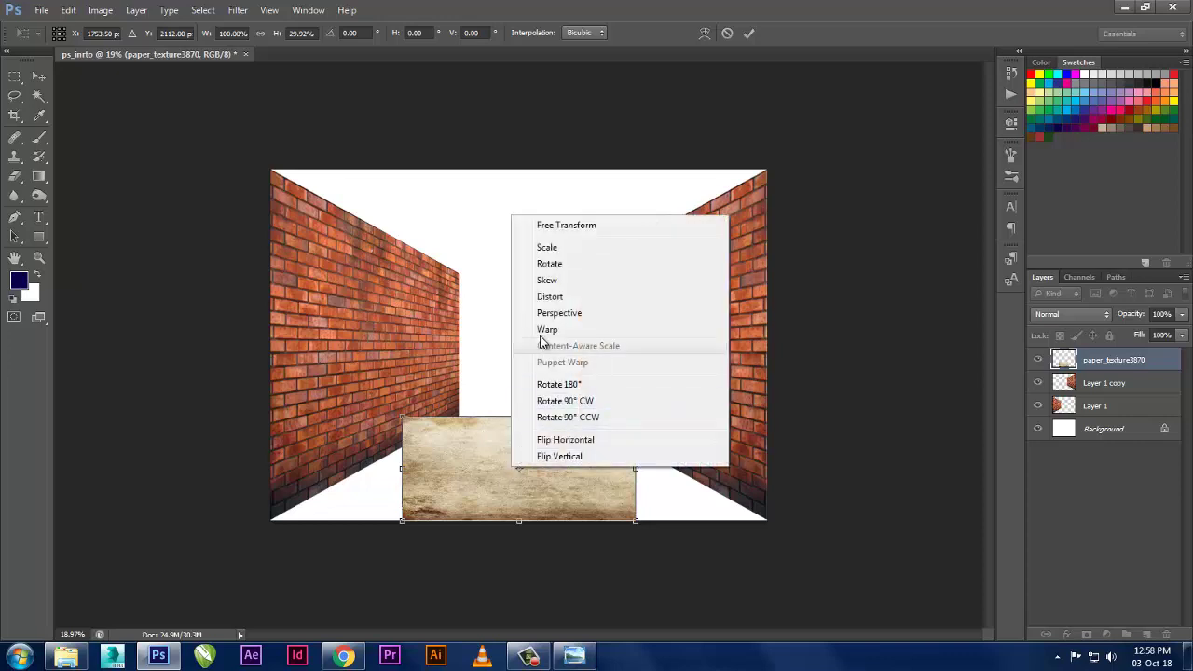
left_click(546, 300)
left_click_drag(401, 531, 269, 529)
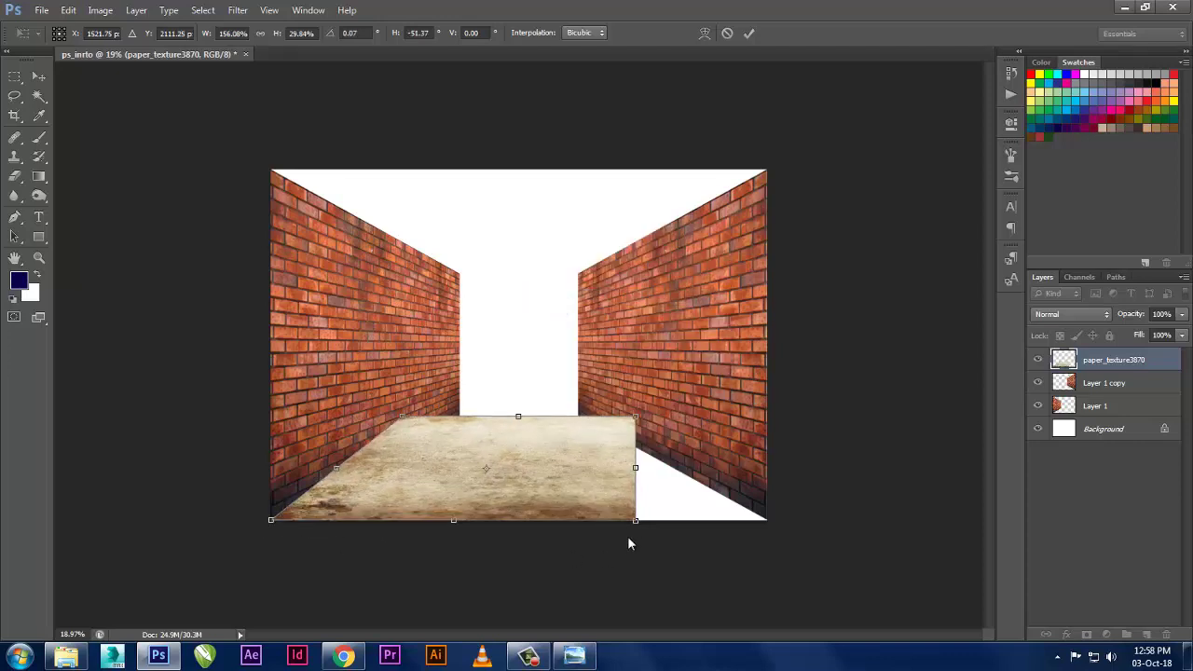
left_click_drag(630, 524, 770, 525)
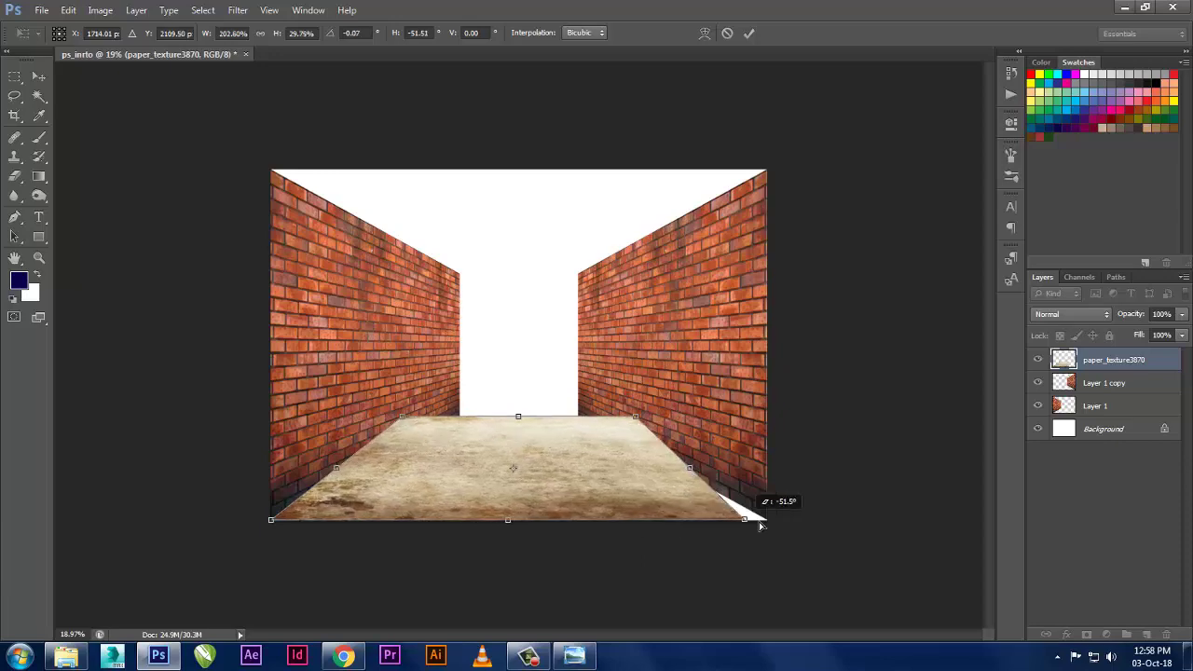
- Pin the floor's far corners to the inner corners of both walls
scroll(522, 469, "up", 3)
scroll(439, 472, "up", 3)
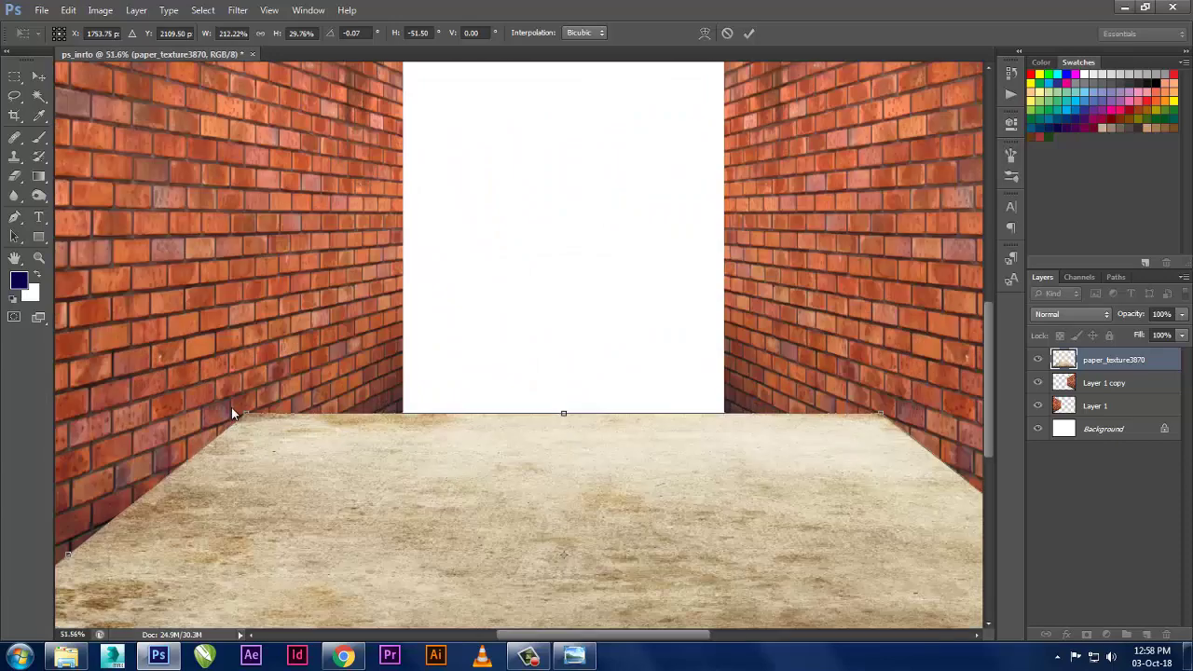
left_click_drag(300, 439, 399, 413)
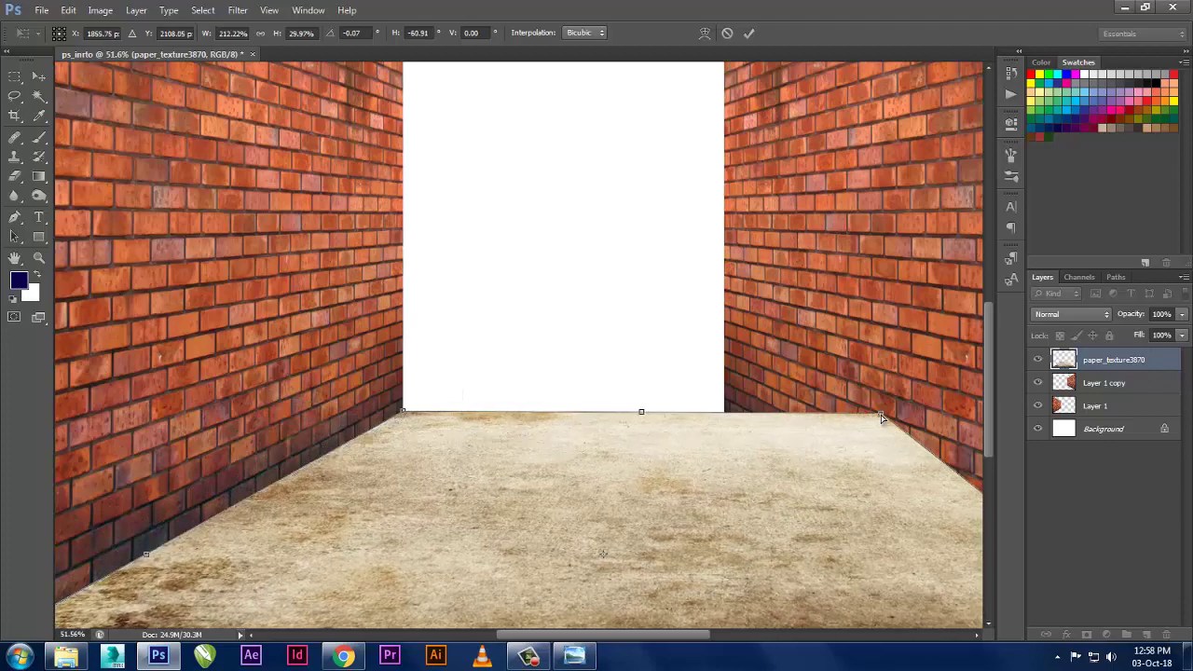
left_click_drag(881, 416, 727, 419)
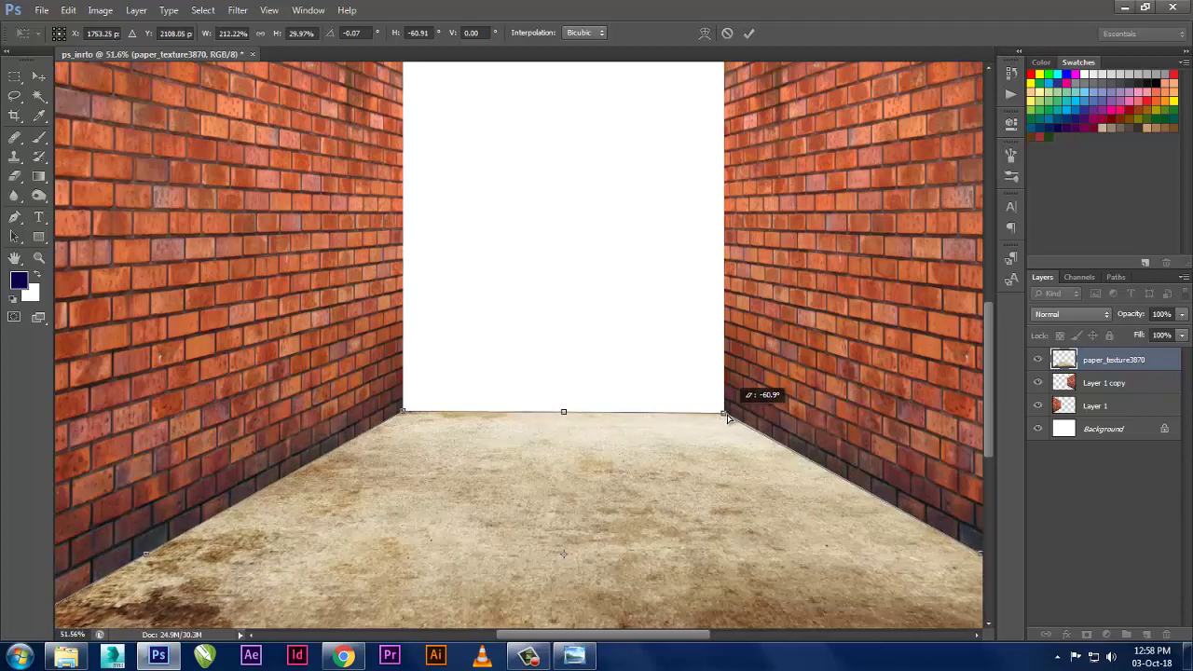
- Align the floor's bottom corners with the canvas corners and commit the perspective floor
scroll(403, 420, "up", 5)
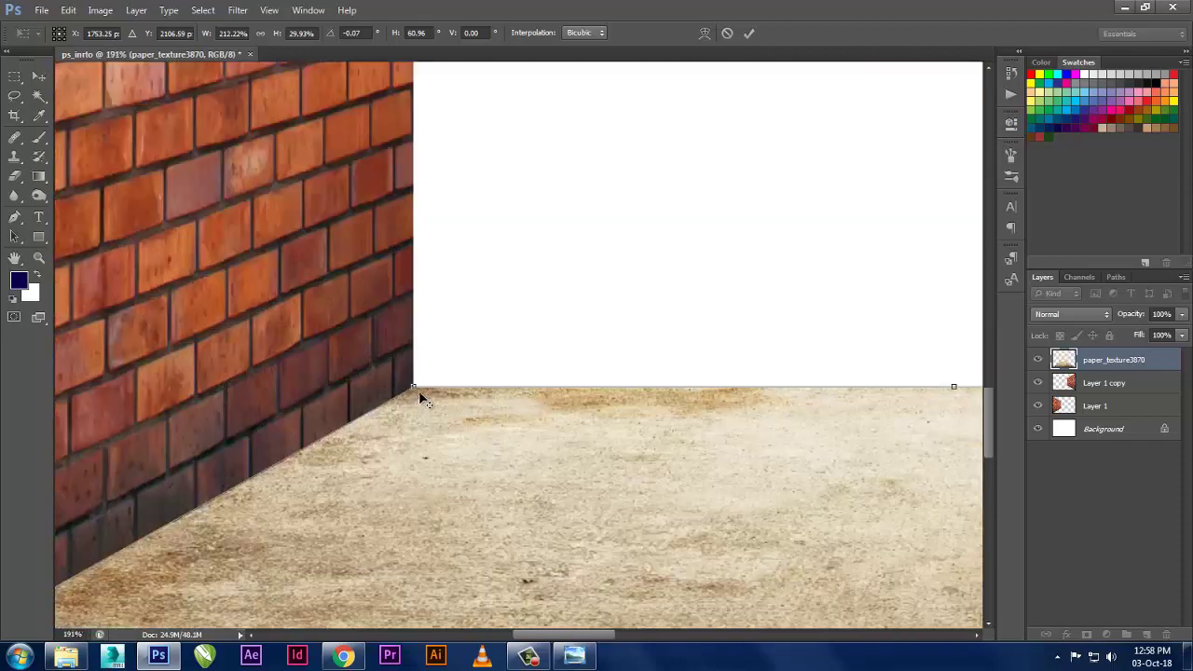
scroll(419, 395, "up", 5)
scroll(717, 399, "down", 3)
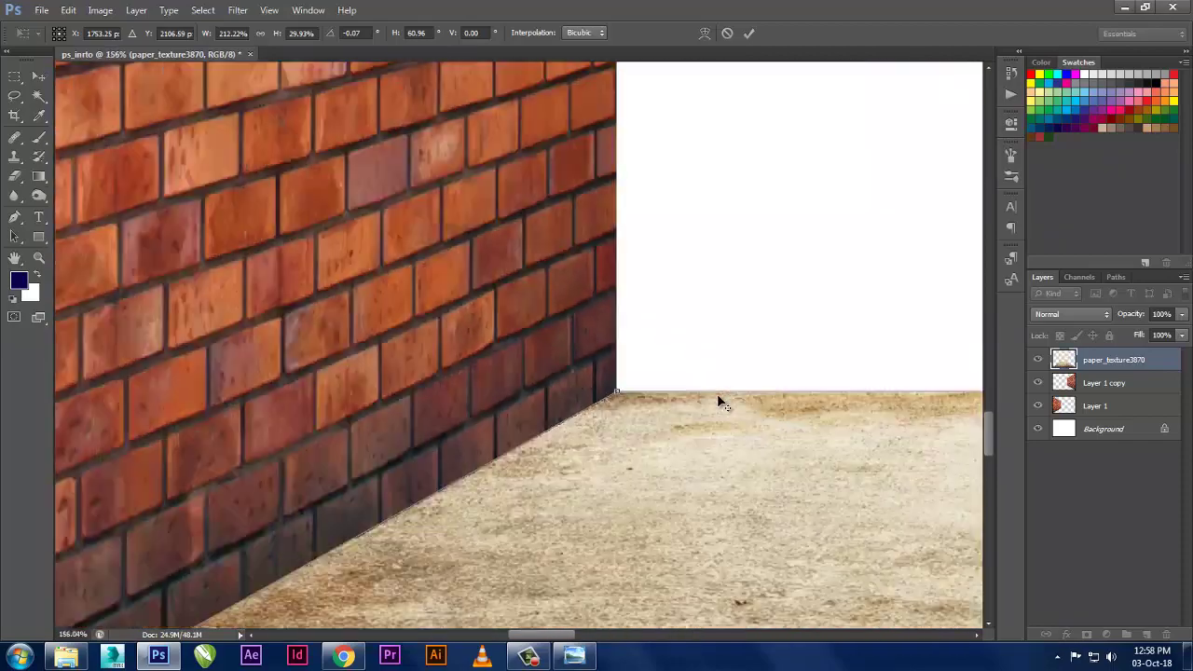
scroll(717, 400, "down", 3)
scroll(708, 405, "down", 3)
scroll(695, 413, "down", 2)
scroll(381, 610, "up", 3)
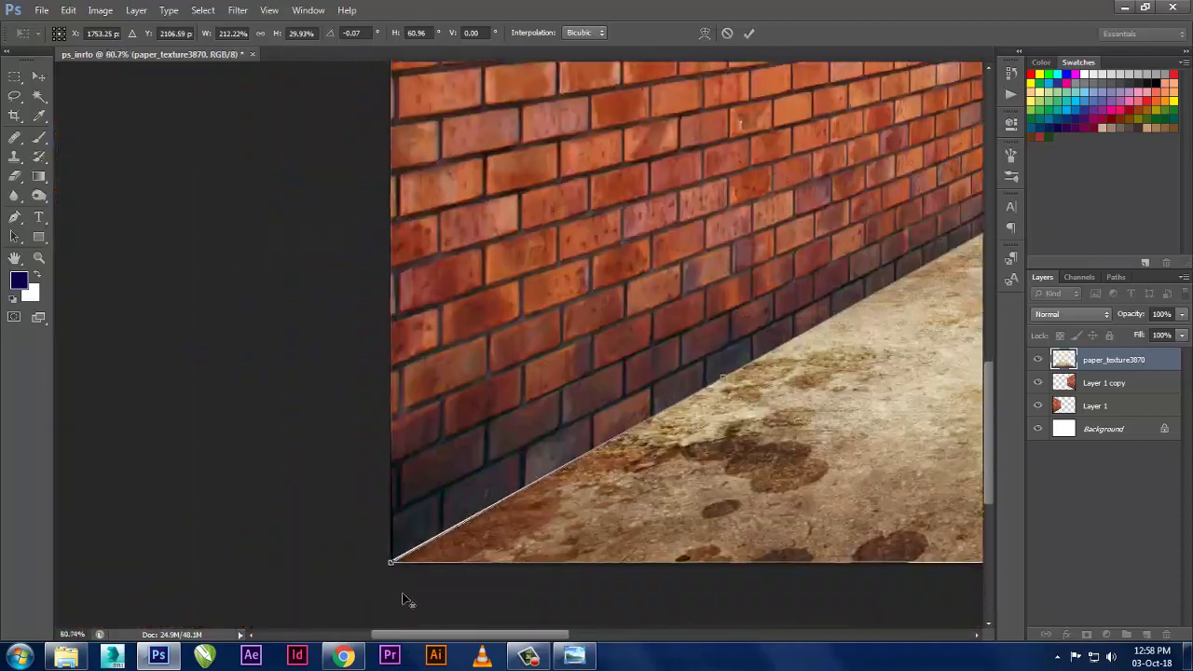
scroll(415, 578, "up", 3)
scroll(391, 536, "up", 2)
left_click_drag(363, 524, 341, 519)
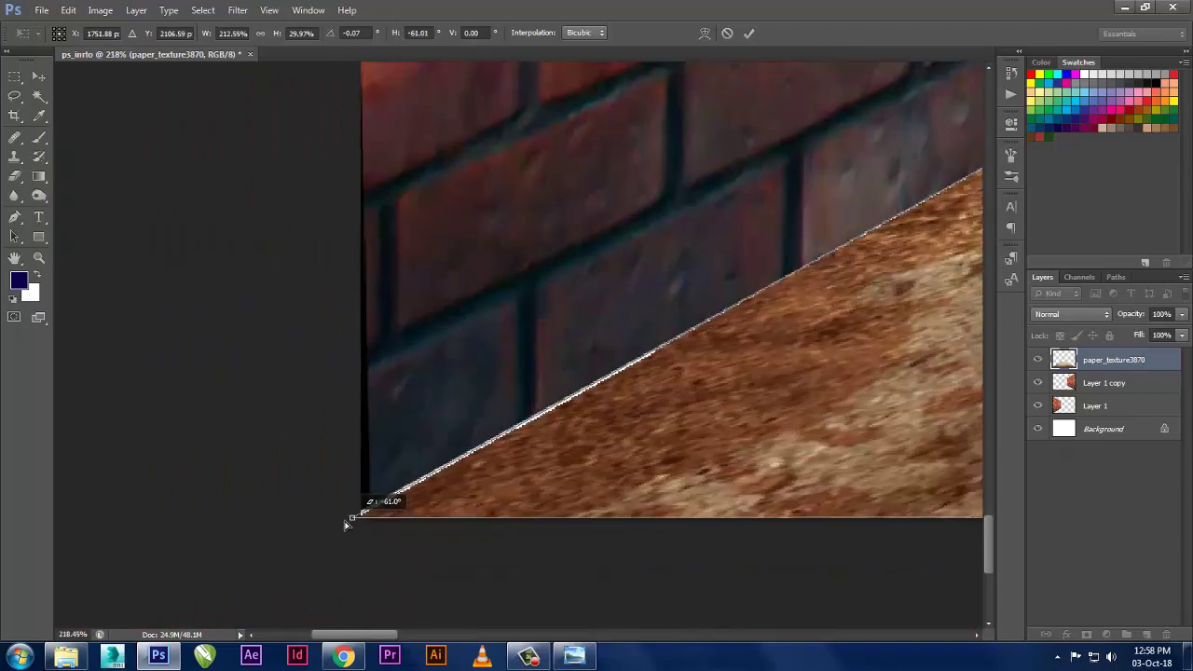
scroll(248, 591, "down", 3)
scroll(254, 596, "down", 3)
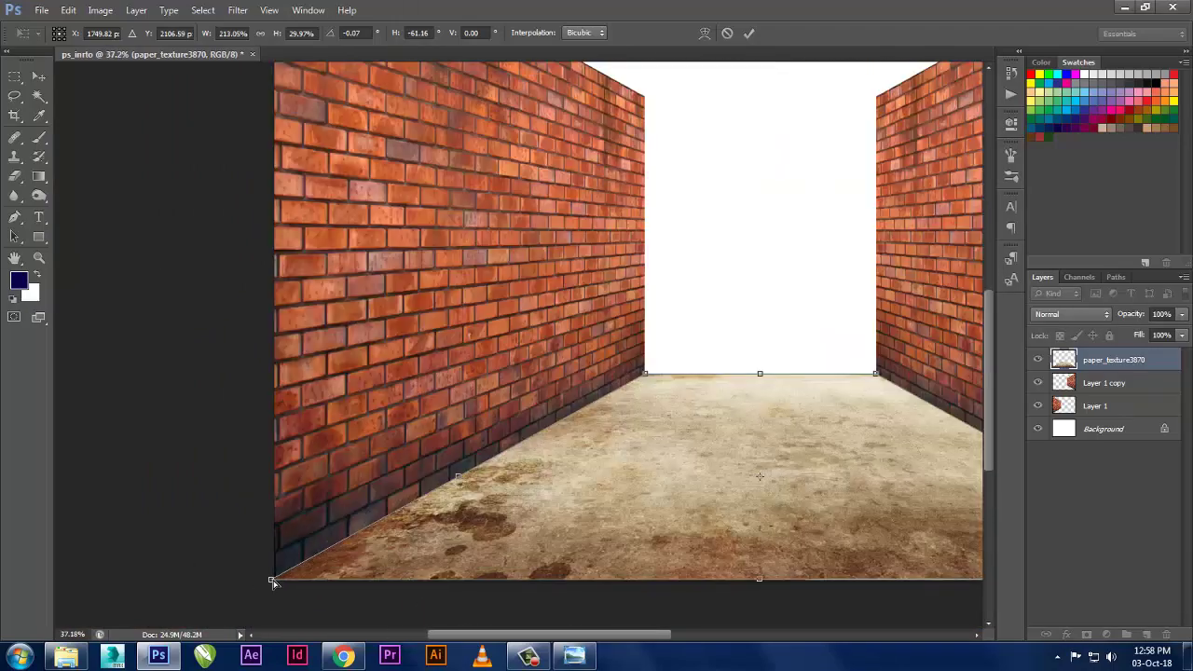
scroll(340, 575, "down", 1)
scroll(916, 593, "up", 2)
scroll(889, 607, "up", 2)
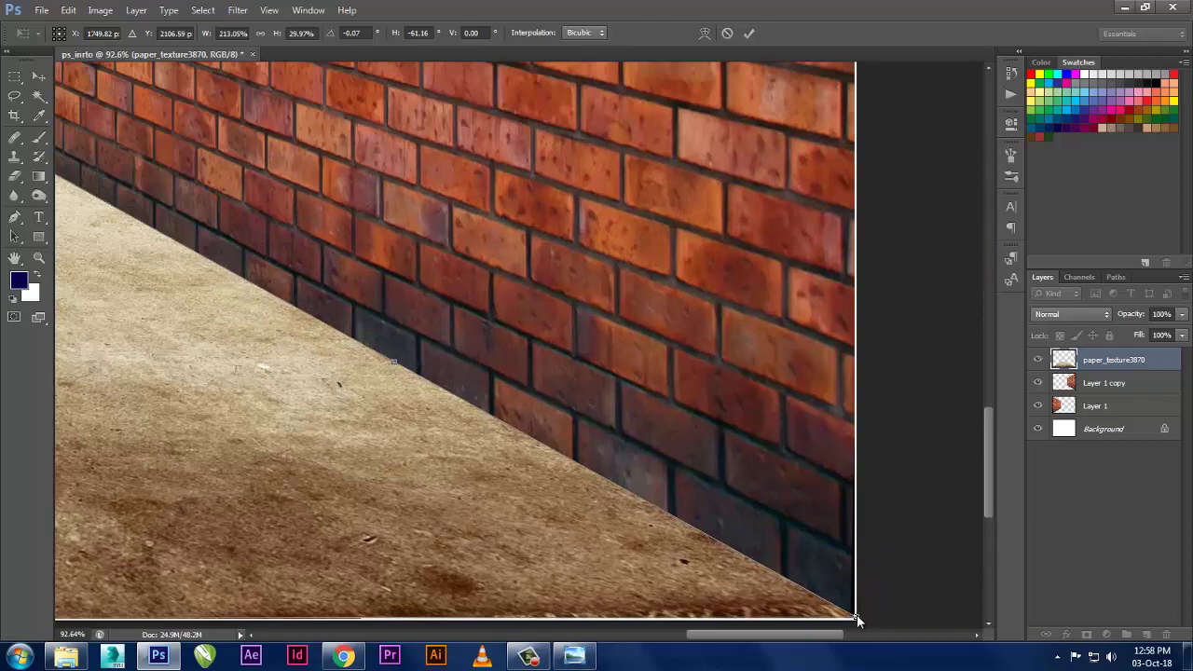
left_click_drag(856, 616, 871, 618)
scroll(903, 592, "down", 3)
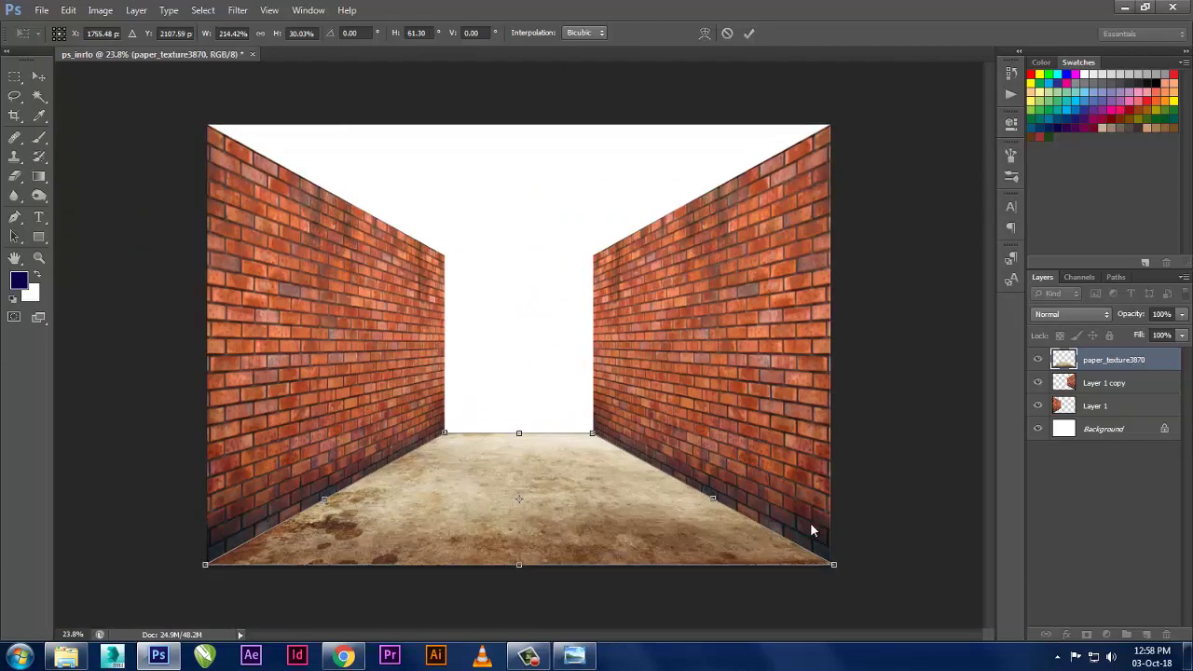
key("Return")
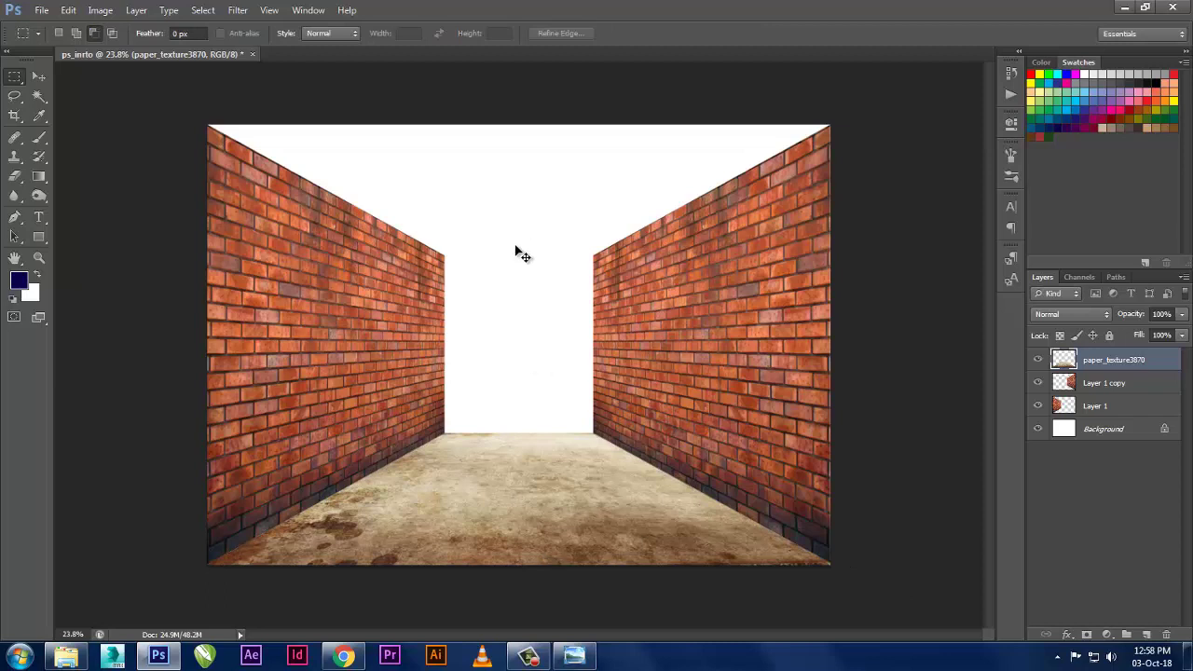
- Duplicate the floor to the top, flip it vertically as the ceiling, and return to Explorer
mouse_move(578, 540)
left_mouse_down()
mouse_move(576, 287)
mouse_move(588, 233)
left_mouse_up()
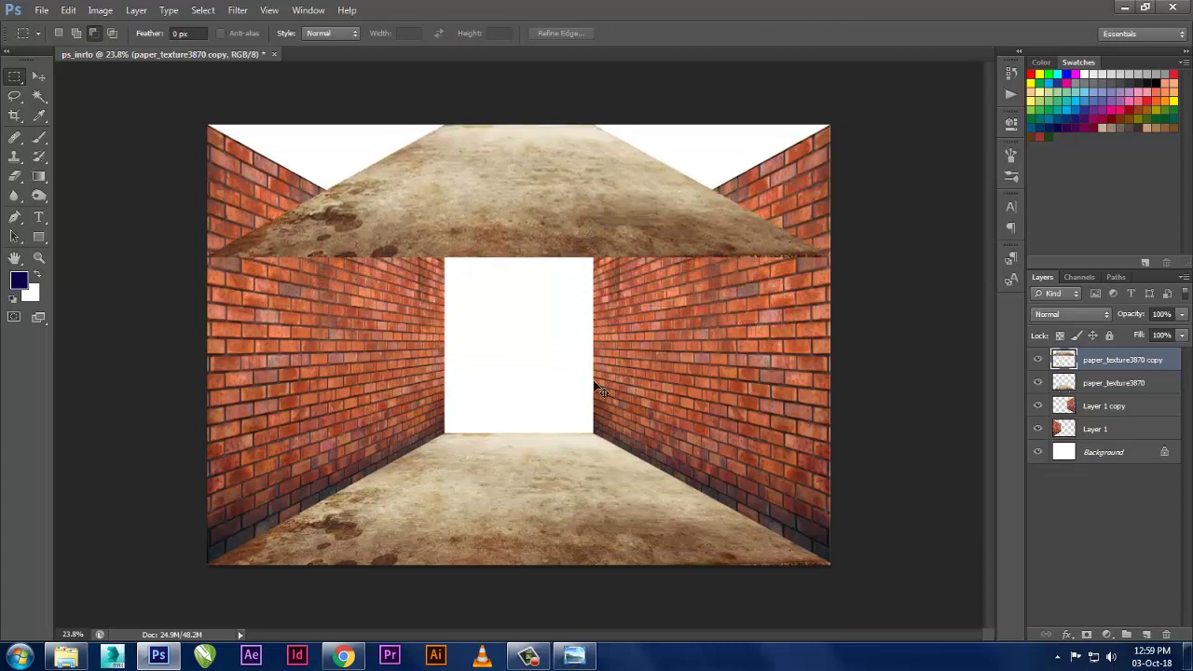
key("ctrl+t")
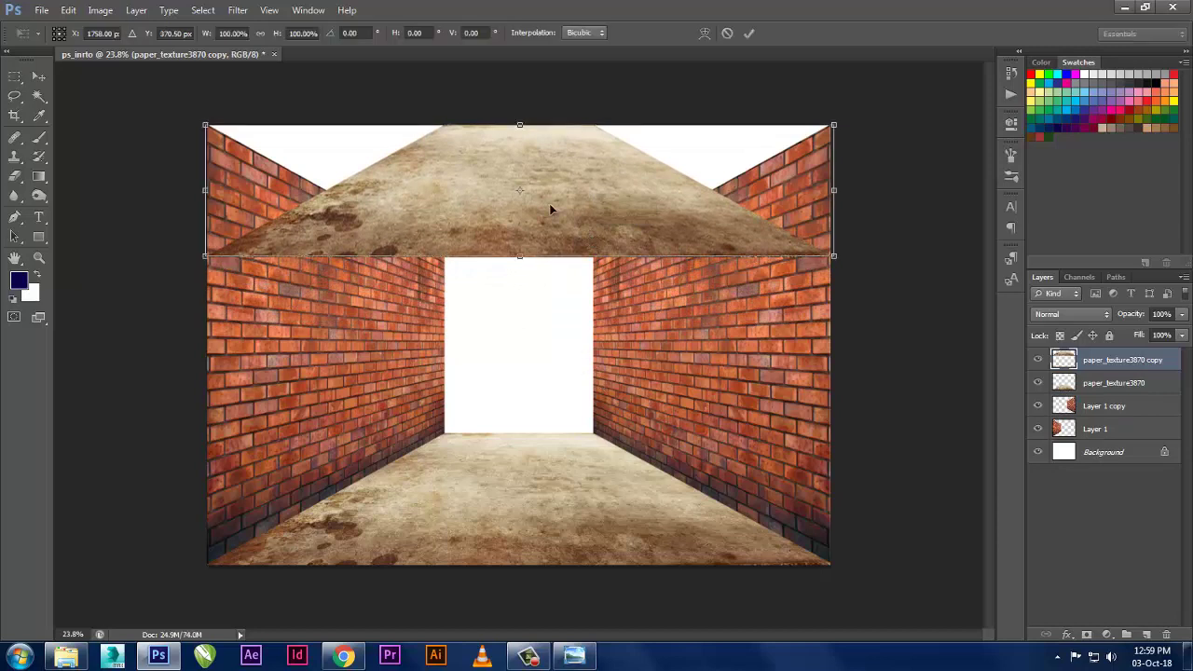
right_click(549, 210)
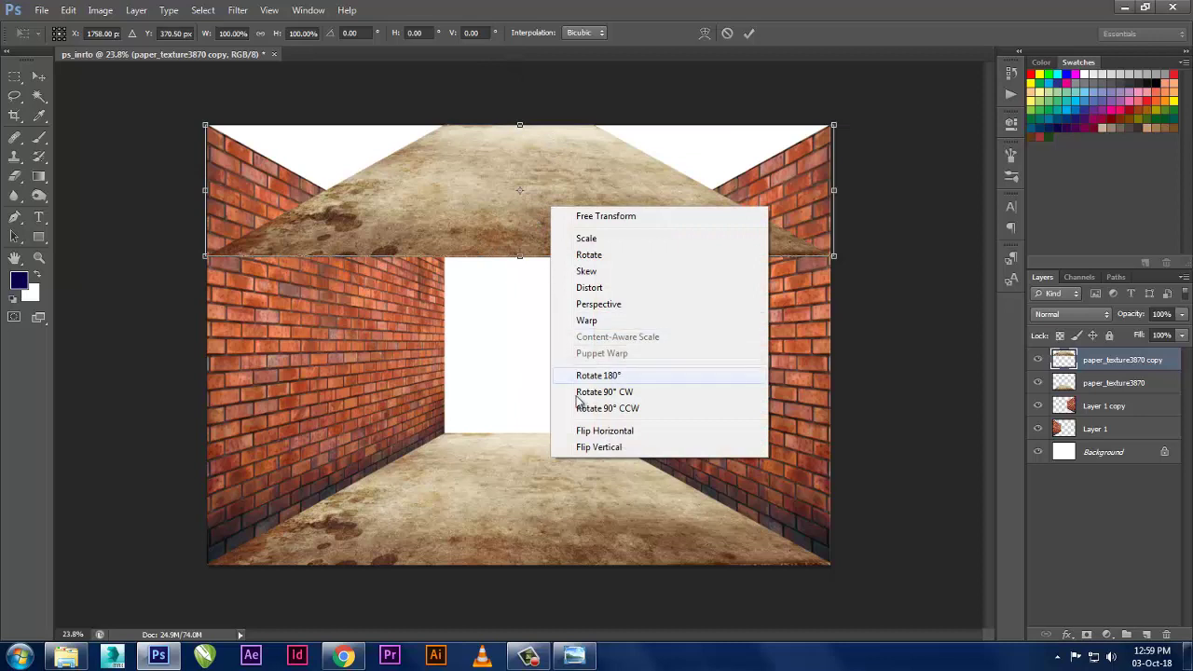
left_click(657, 448)
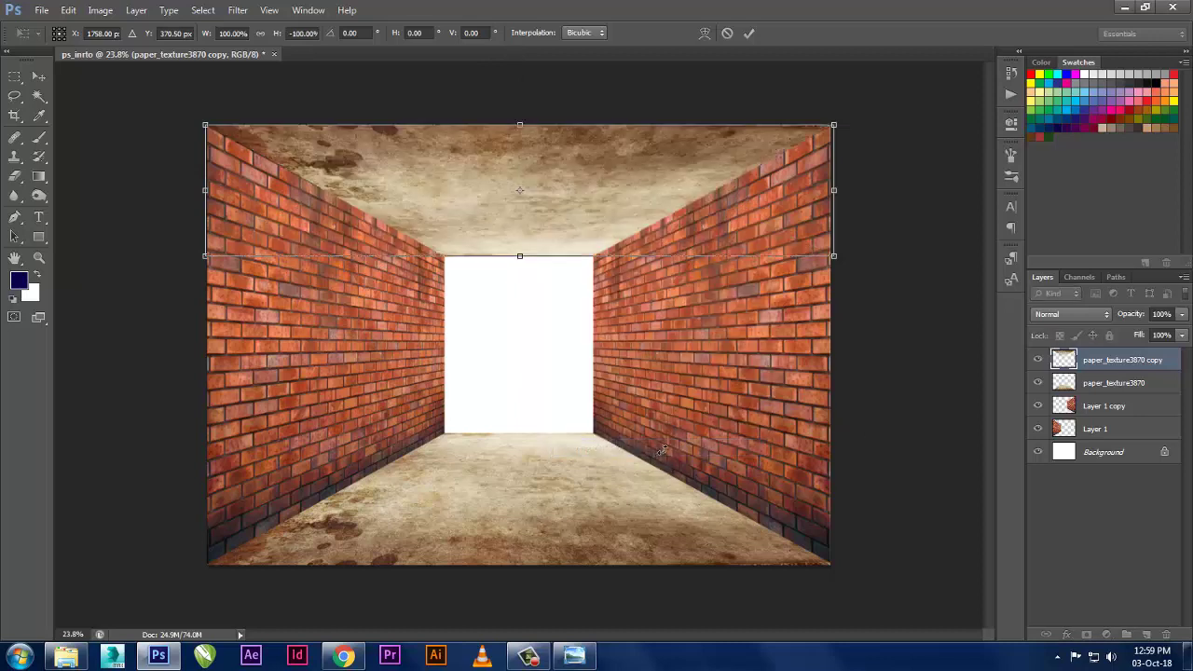
key("Return")
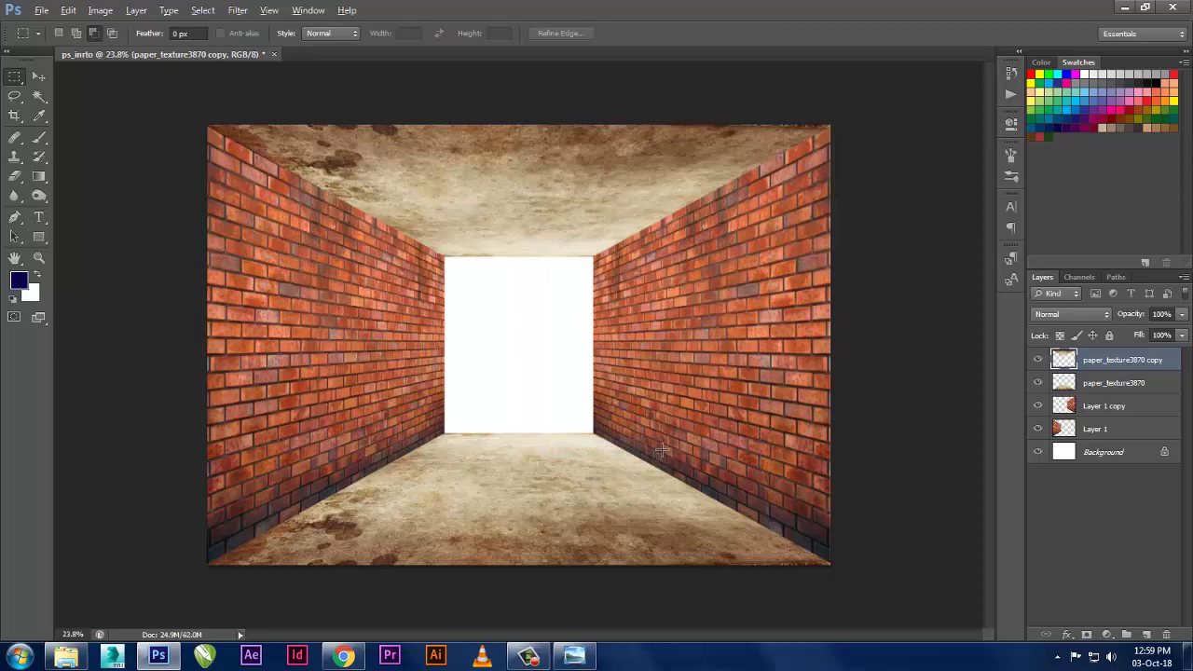
key("alt+Tab")
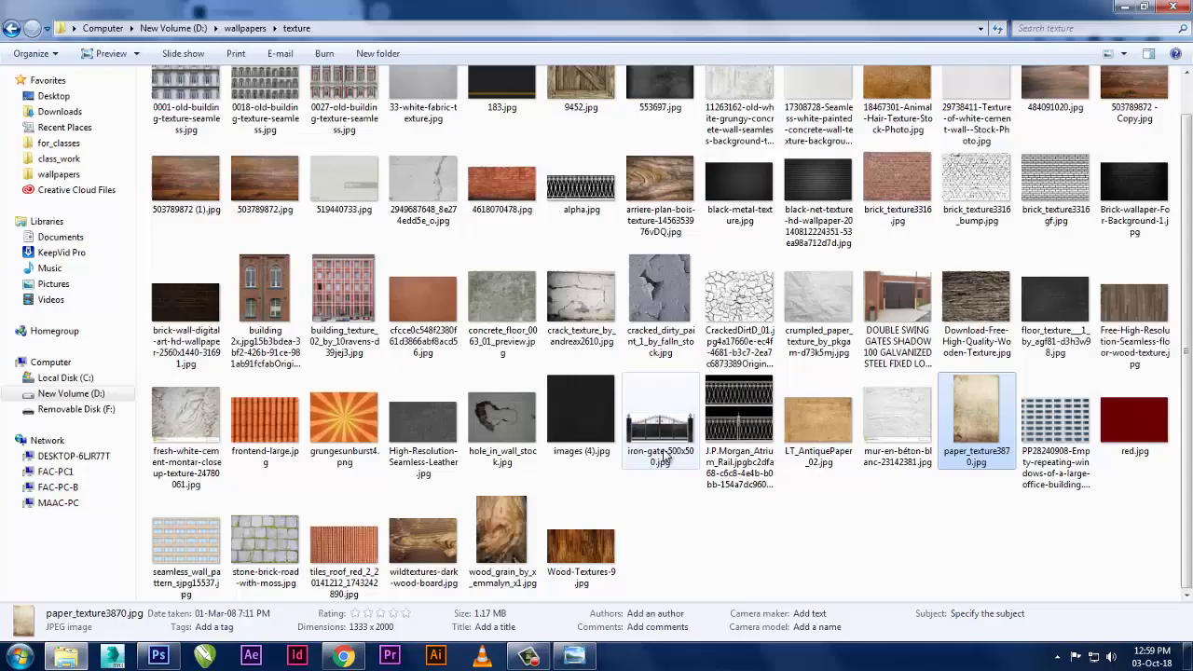
- Browse to wallpapers\walls and place kashmir.jpg into the corridor document
left_click(64, 189)
left_click(58, 174)
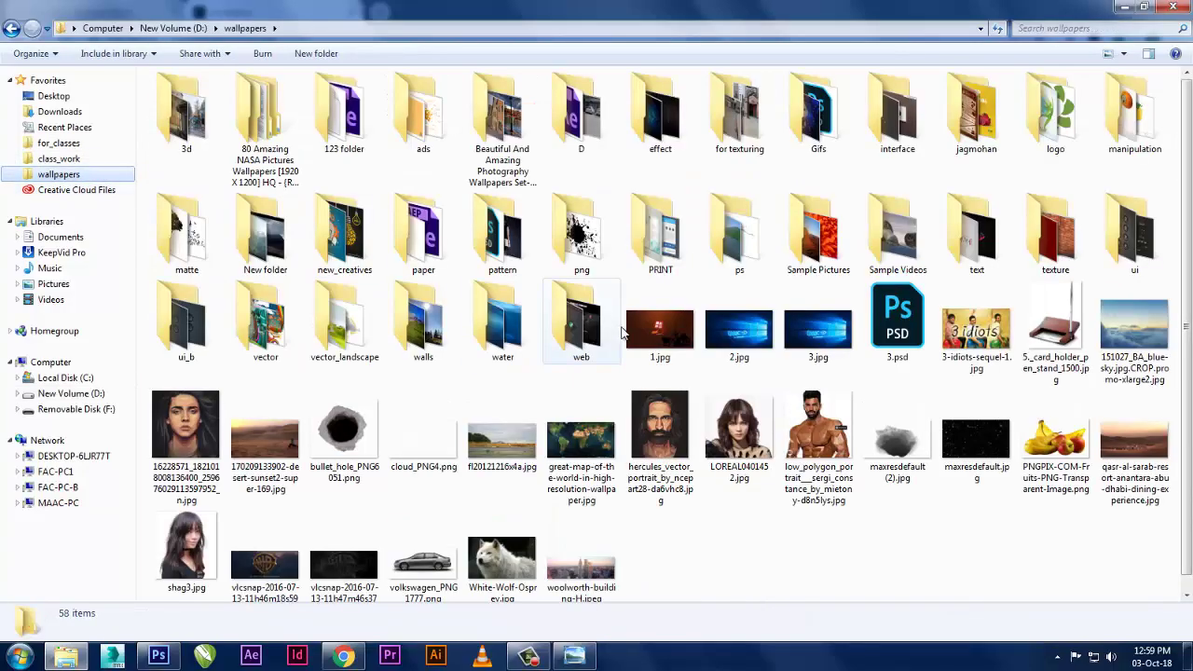
double_click(423, 321)
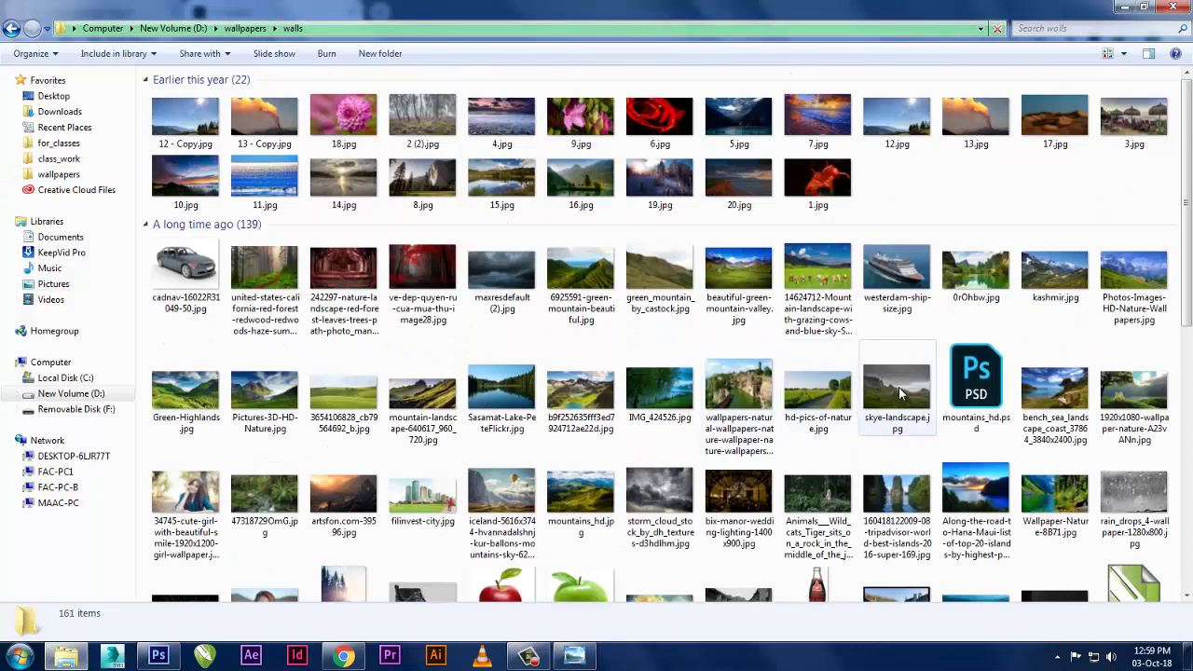
left_click(1133, 270)
mouse_move(1055, 270)
left_mouse_down()
mouse_move(1034, 371)
mouse_move(587, 376)
left_mouse_up()
key("alt+Tab")
key("alt+Tab")
key("Return")
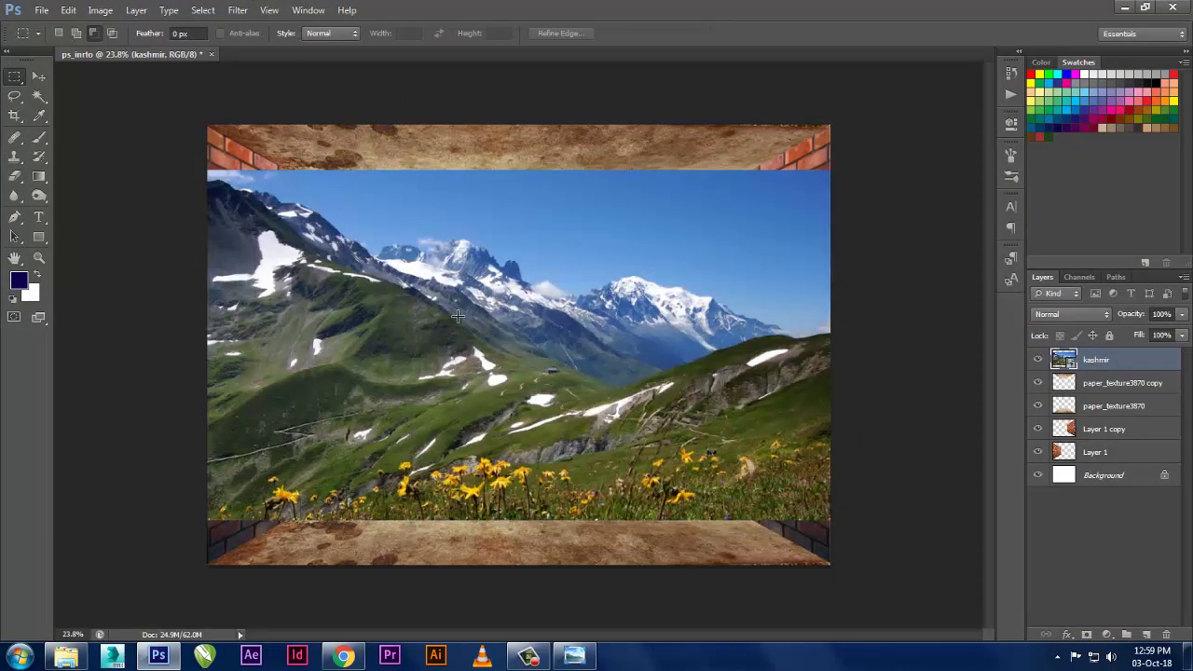
- Move the kashmir layer above Background, scale it to about 33%, and fit it into the far opening
left_click_drag(1114, 367, 1121, 454)
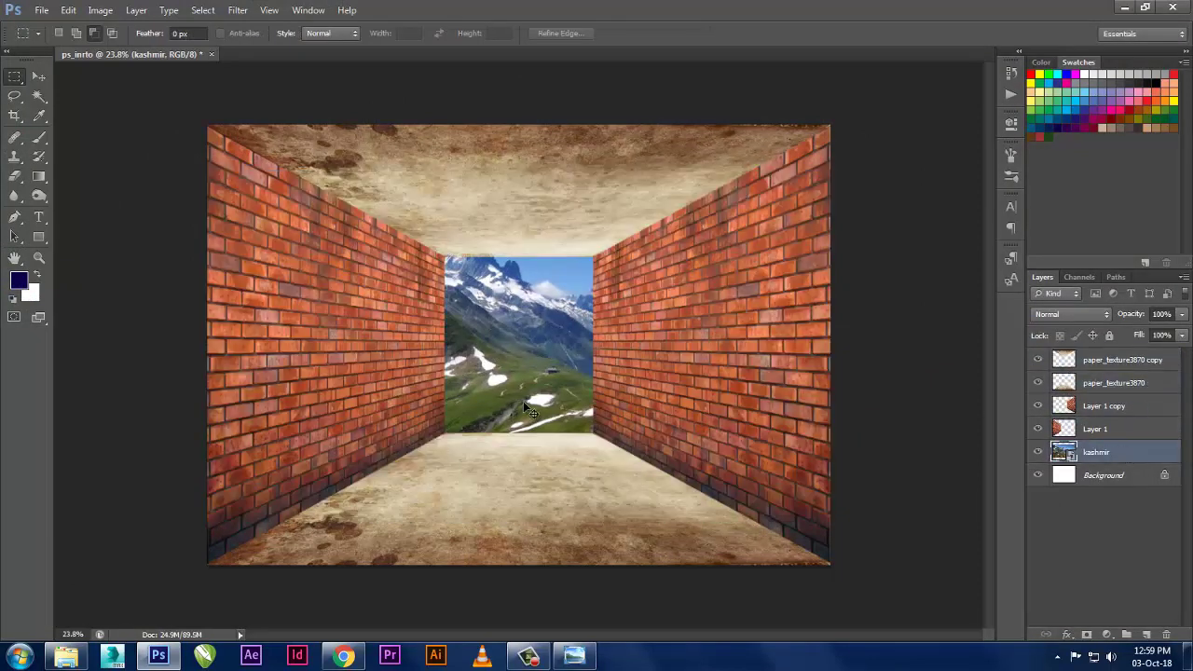
left_click_drag(527, 410, 527, 417)
key("ctrl+t")
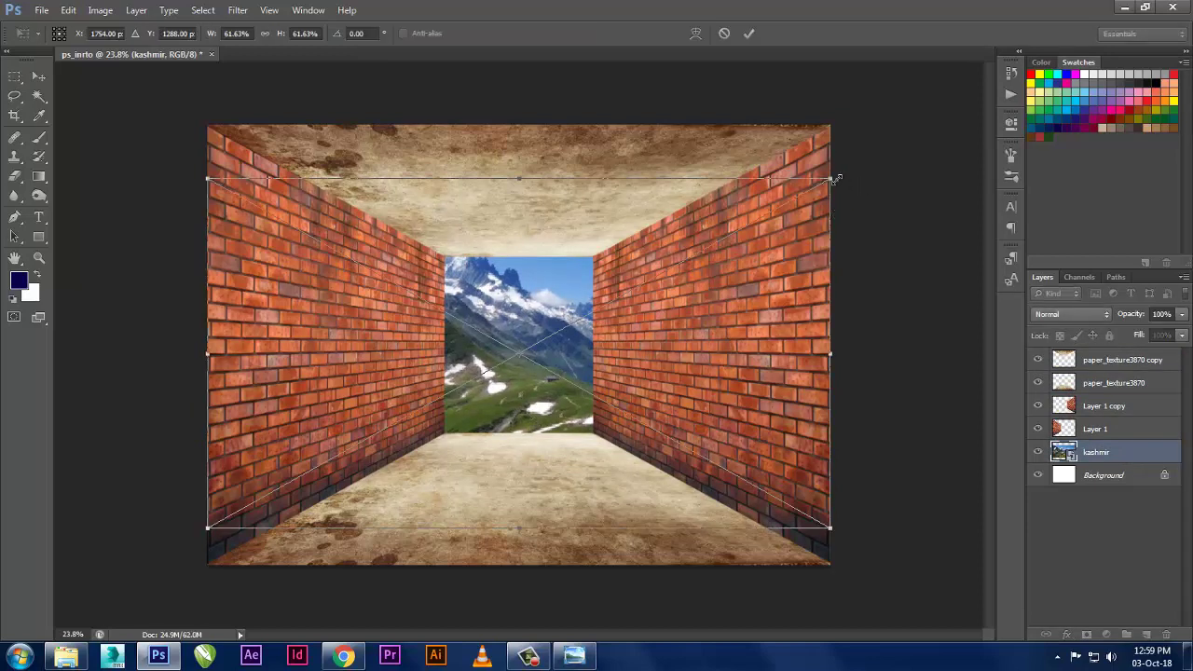
left_click_drag(835, 178, 686, 259, "alt+shift")
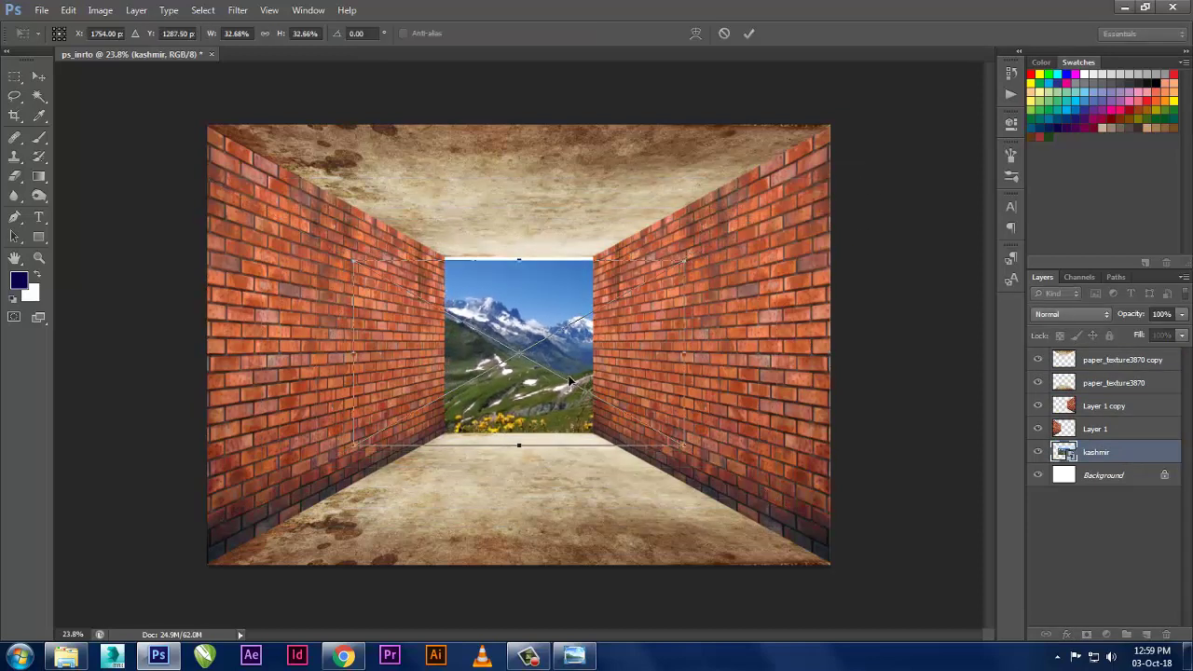
left_click_drag(569, 380, 525, 369)
left_click_drag(553, 373, 521, 370)
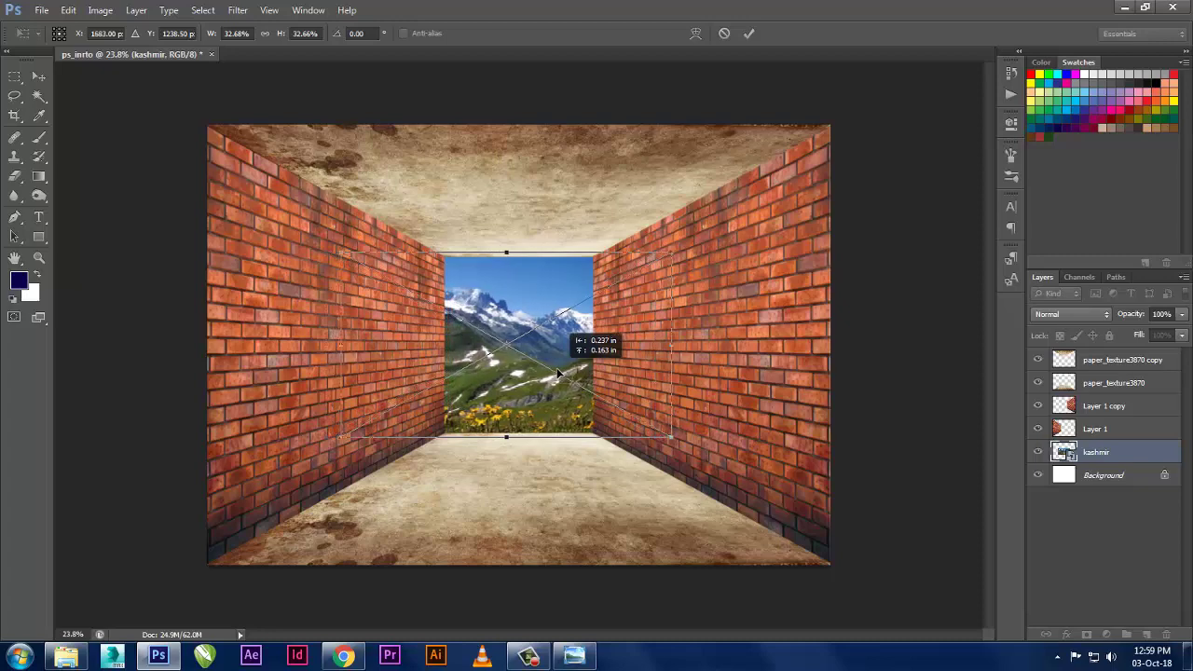
key("Return")
scroll(545, 394, "up", 2)
scroll(545, 394, "down", 2)
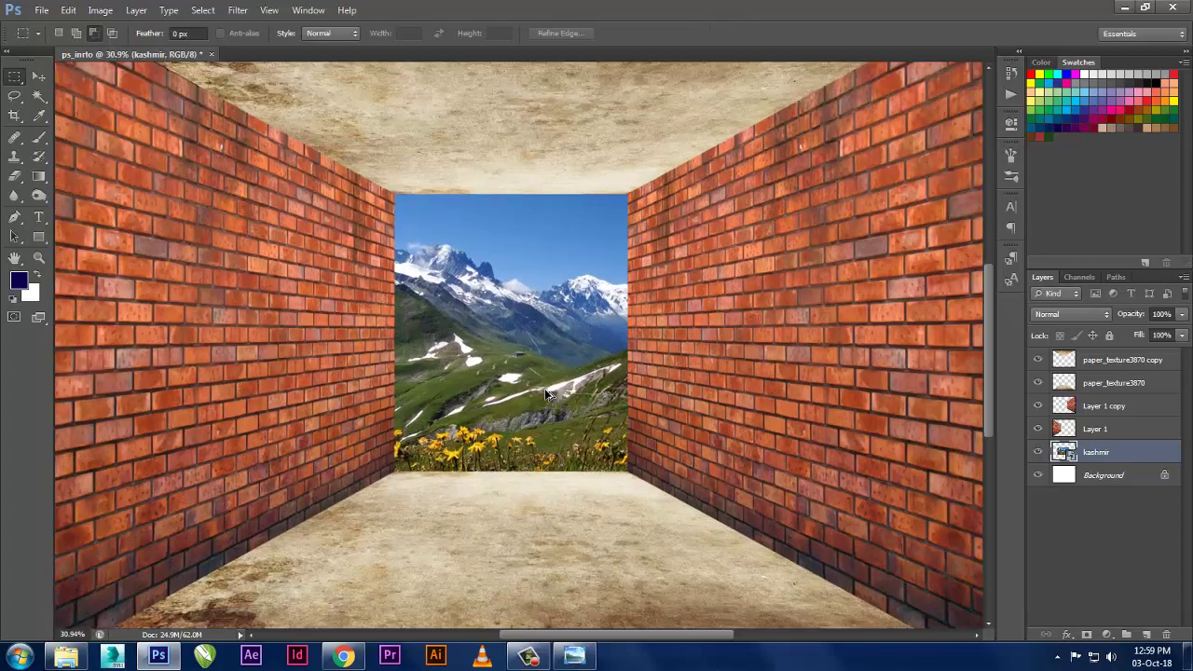
scroll(545, 394, "up", 1)
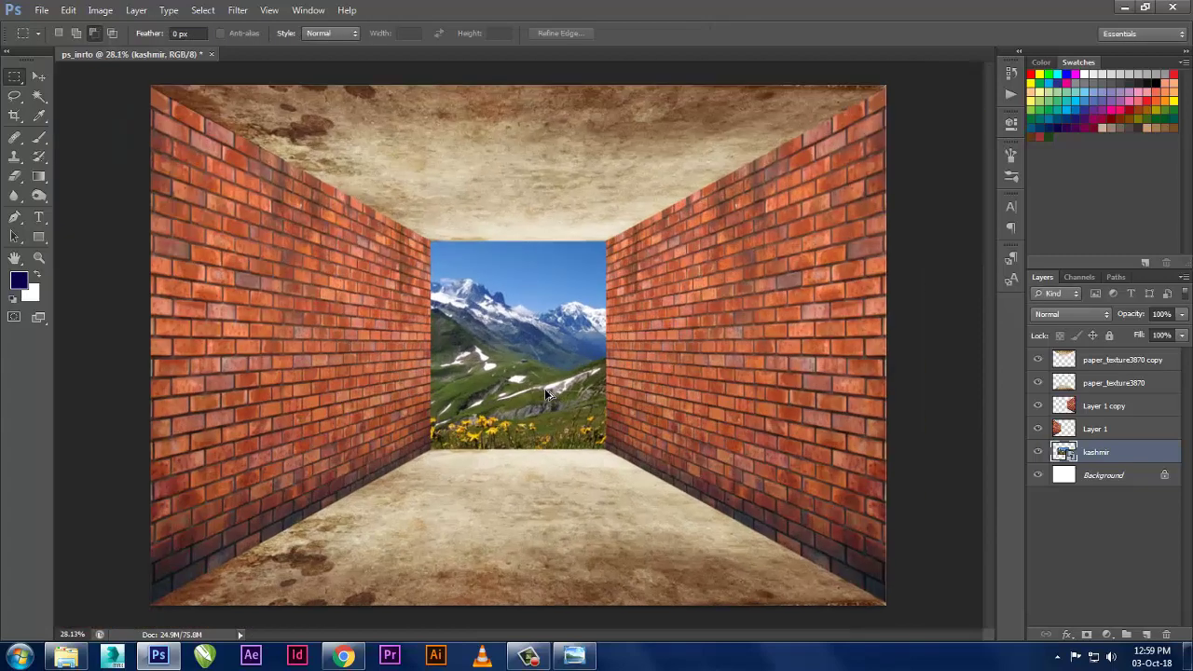
scroll(548, 394, "down", 1)
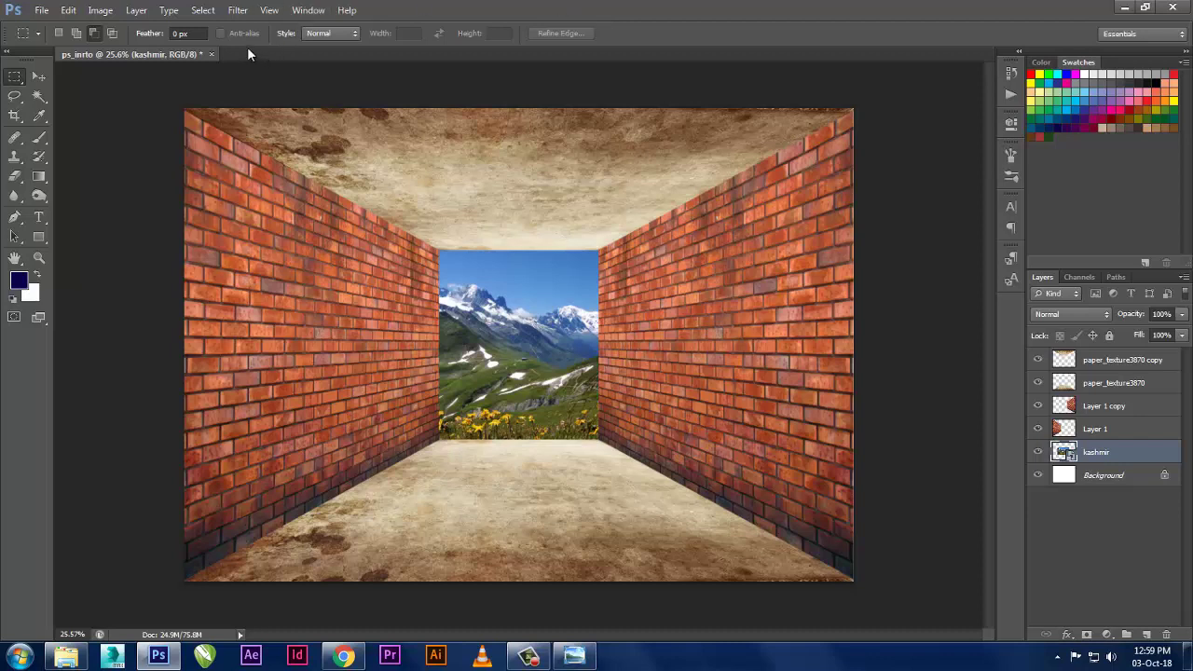
- Discard the corridor image unsaved and create a blank International Paper A4 document
left_click(212, 54)
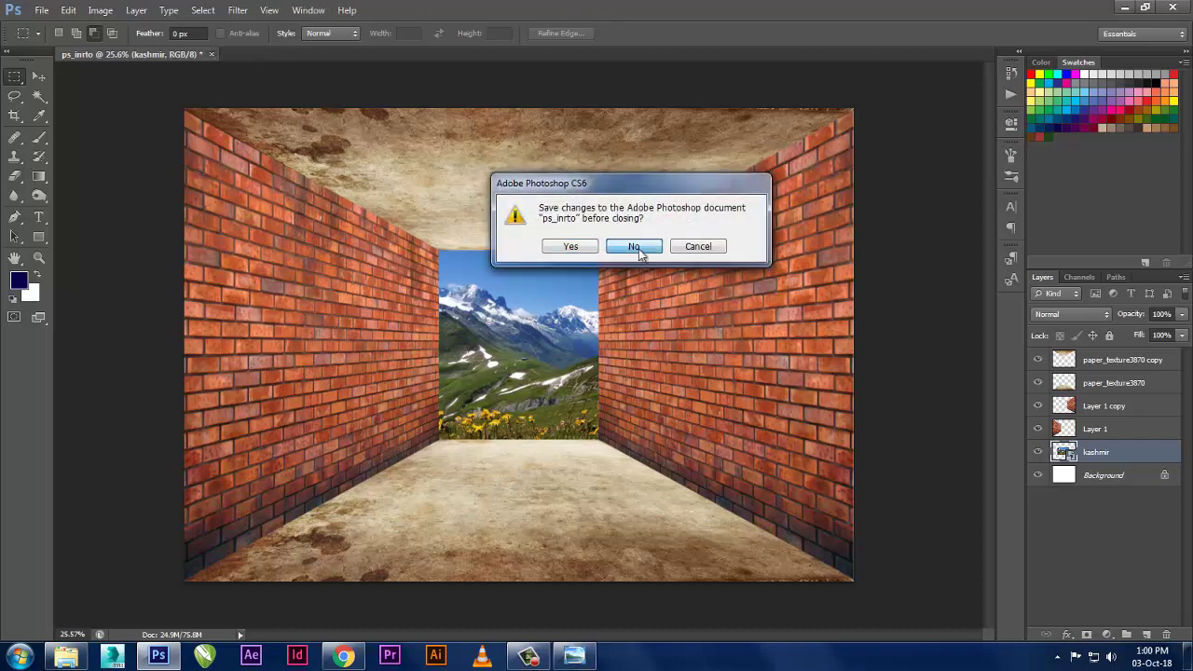
left_click(633, 245)
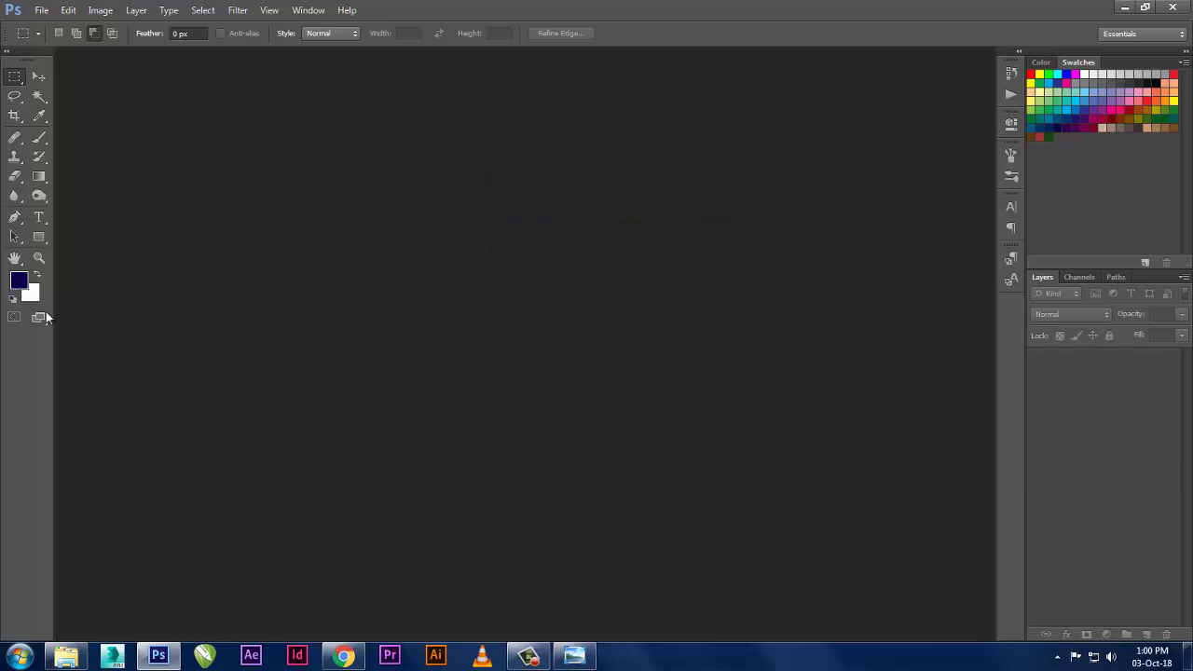
key("ctrl+n")
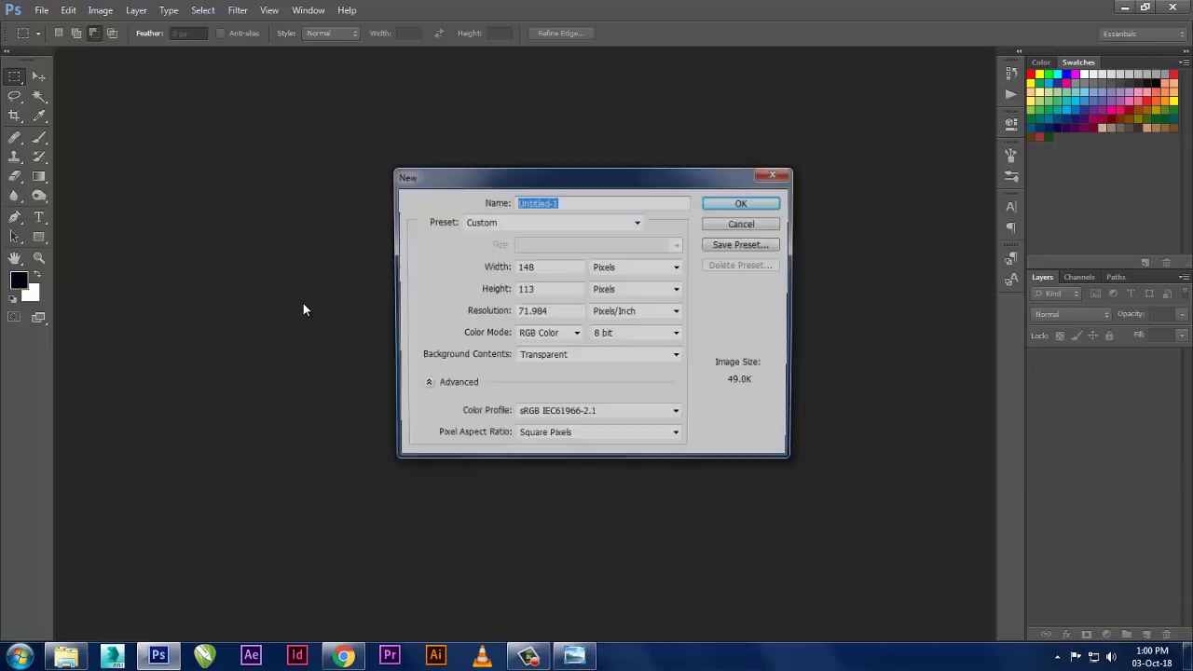
left_click(616, 228)
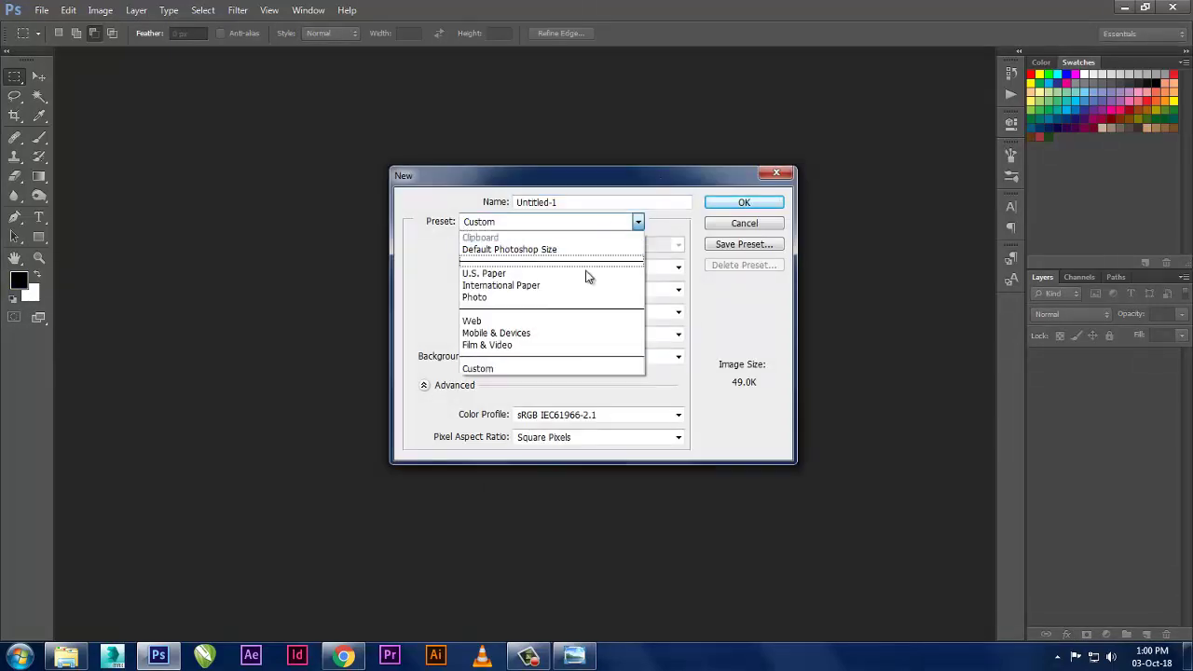
left_click(587, 270)
left_click(615, 223)
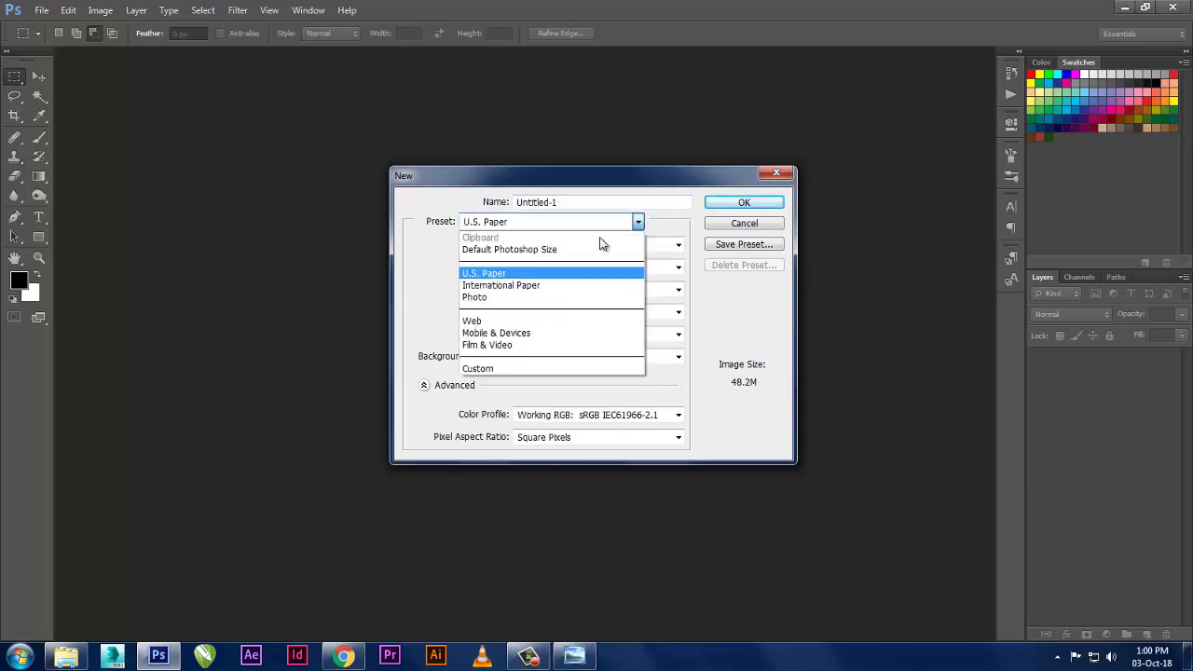
left_click(589, 280)
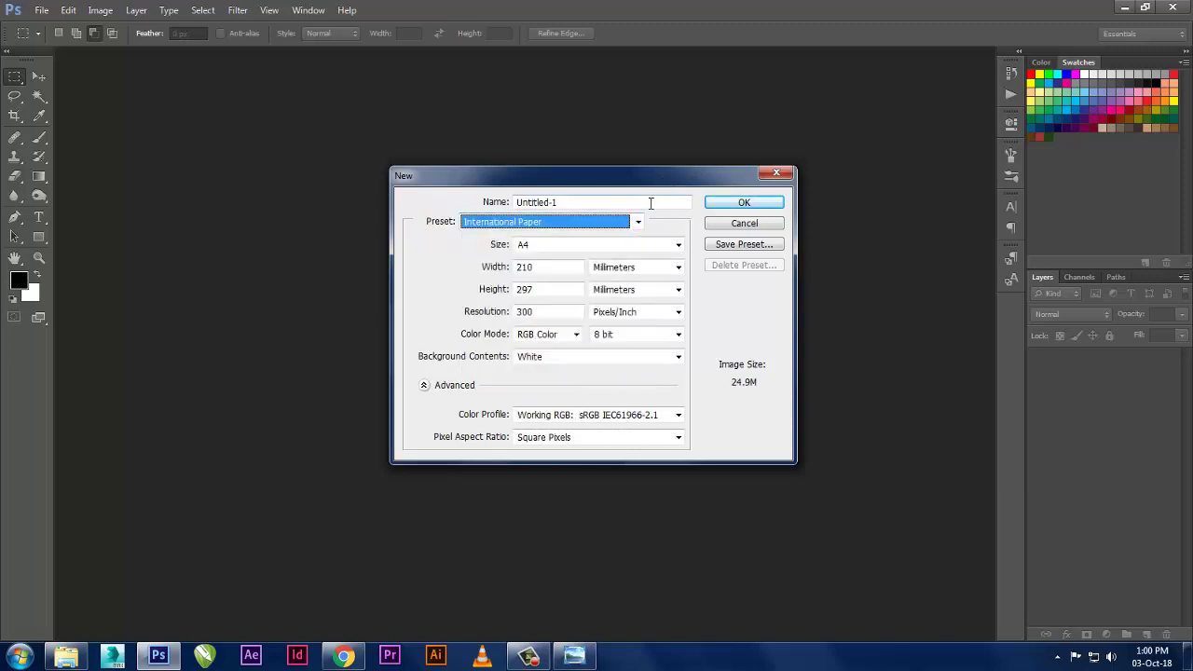
left_click(742, 204)
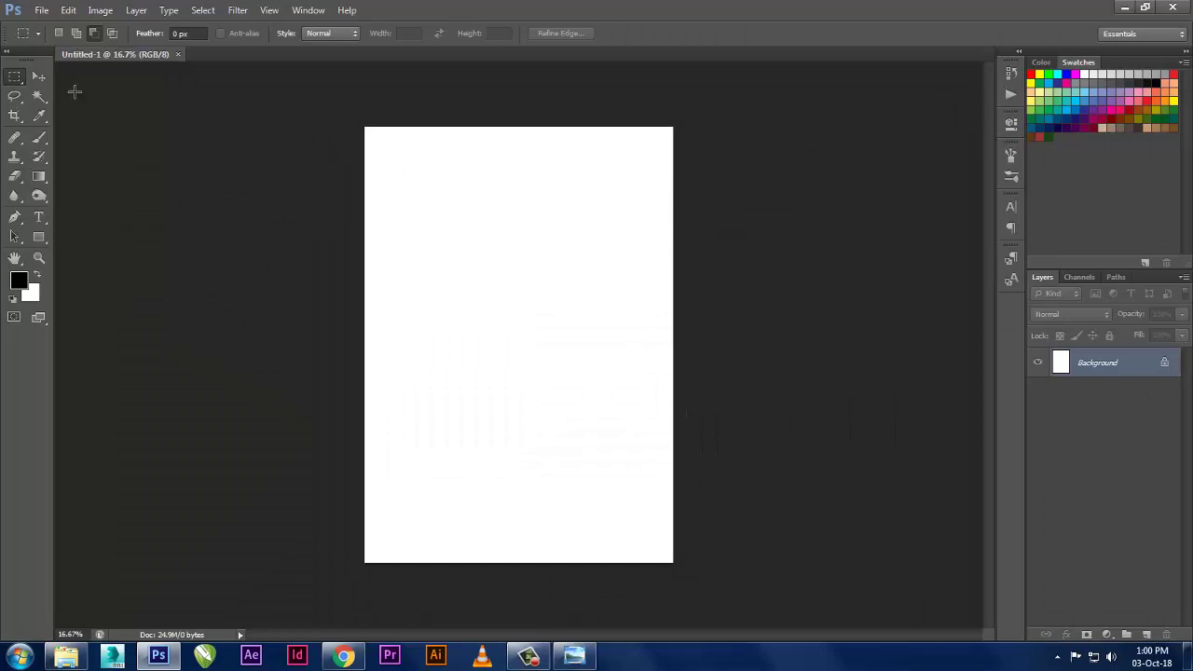
- Keep the plain freehand Lasso tool and switch to the wallpaper folder window
left_click(15, 99)
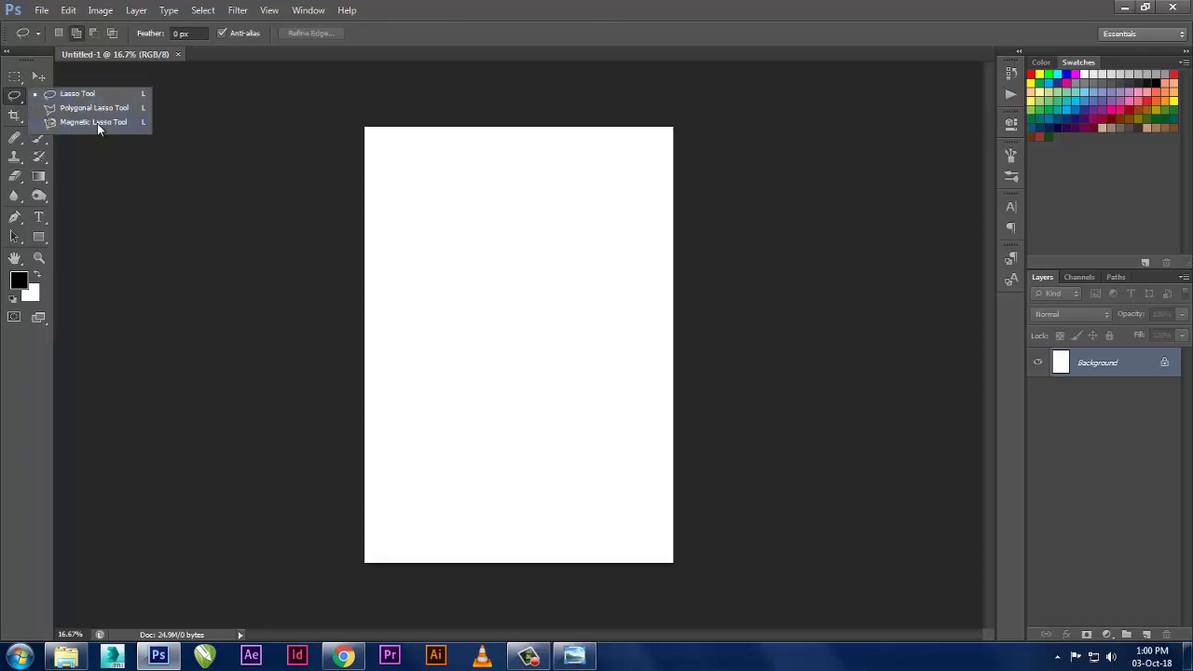
left_click(430, 6)
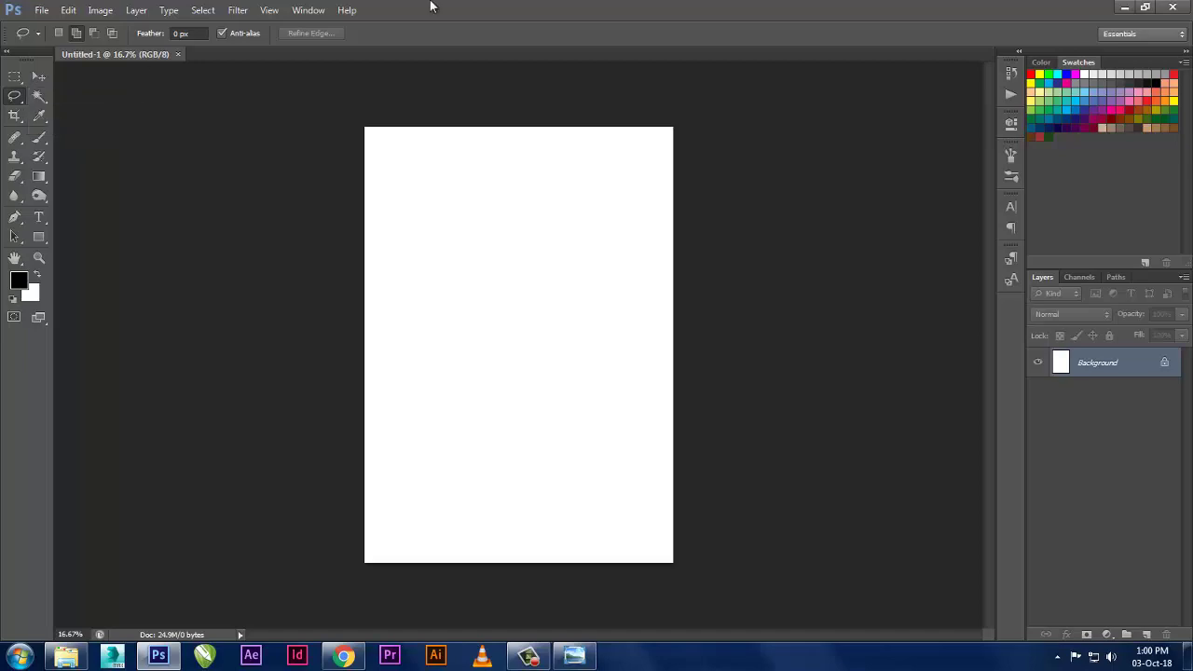
key("alt+Tab")
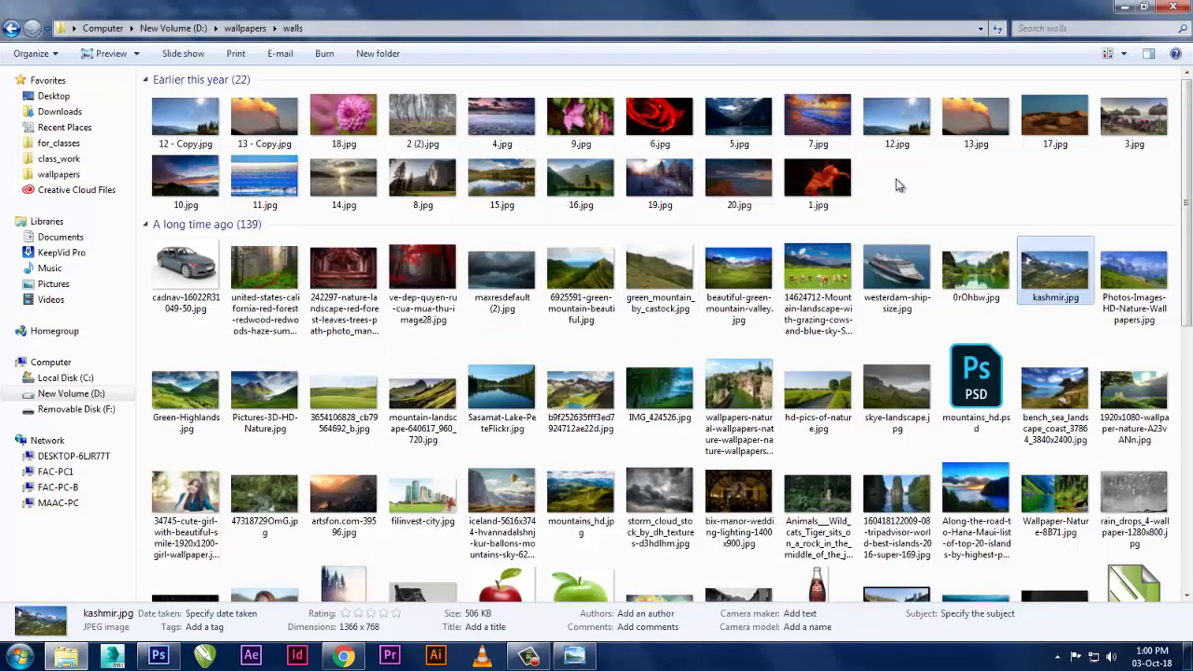
- Go back to wallpapers, enter the ps folder, and open cg.jpg in Photoshop
scroll(156, 308, "down", 5)
scroll(156, 308, "up", 5)
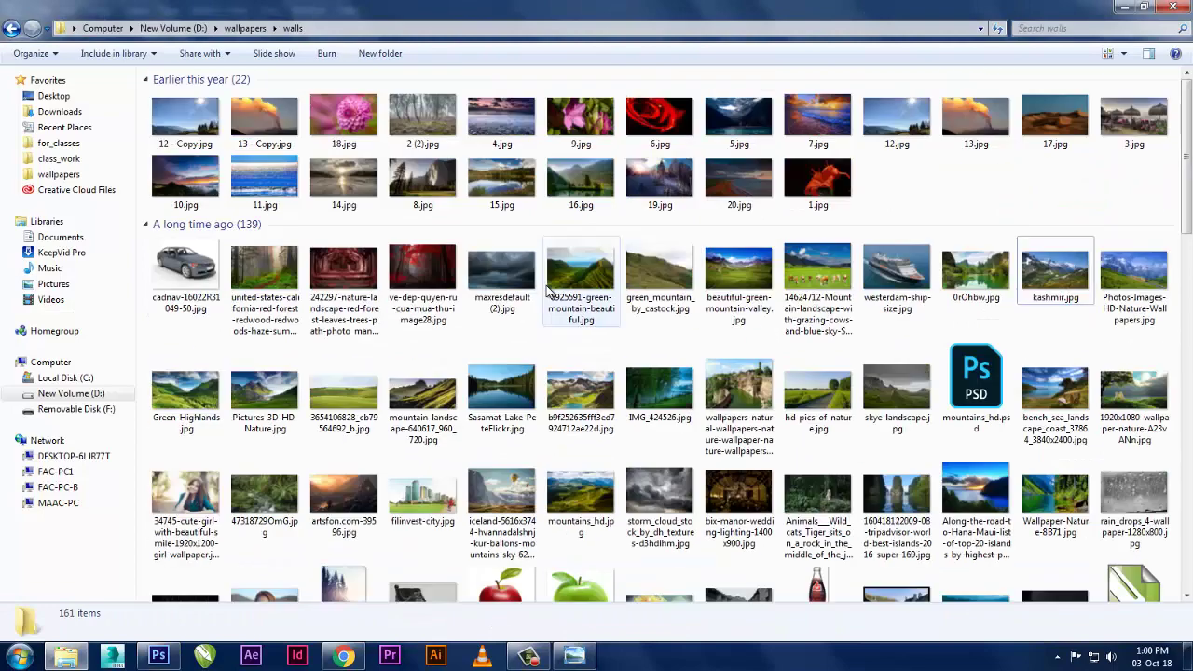
left_click(16, 58)
left_click(31, 6)
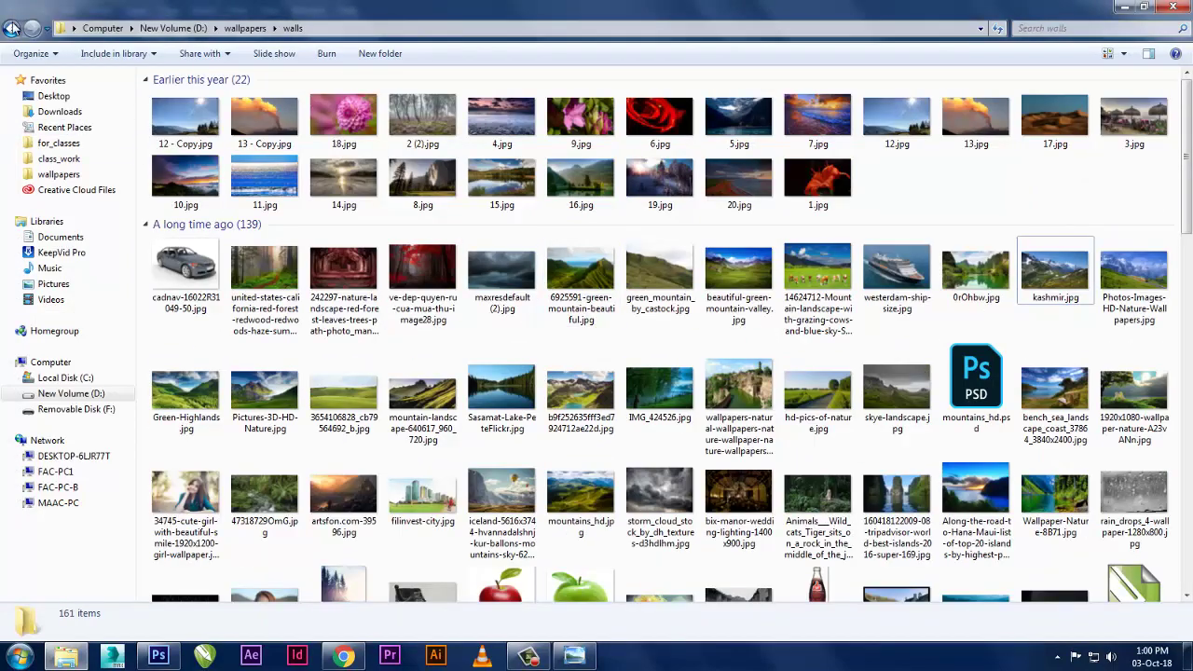
left_click(11, 28)
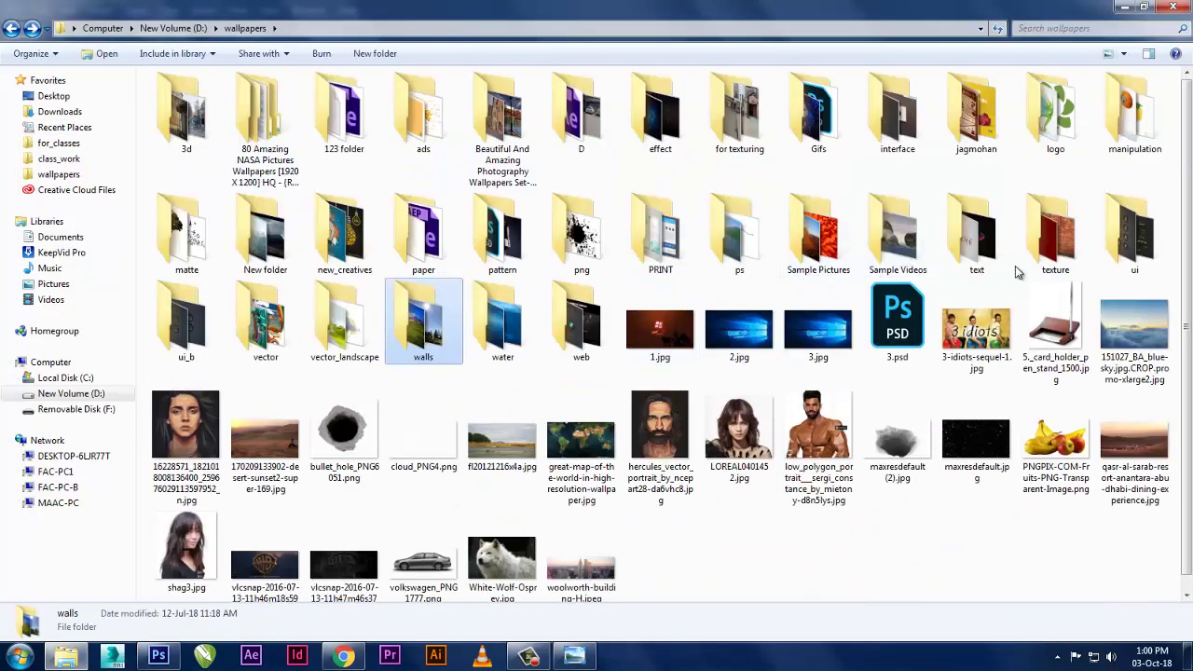
double_click(730, 240)
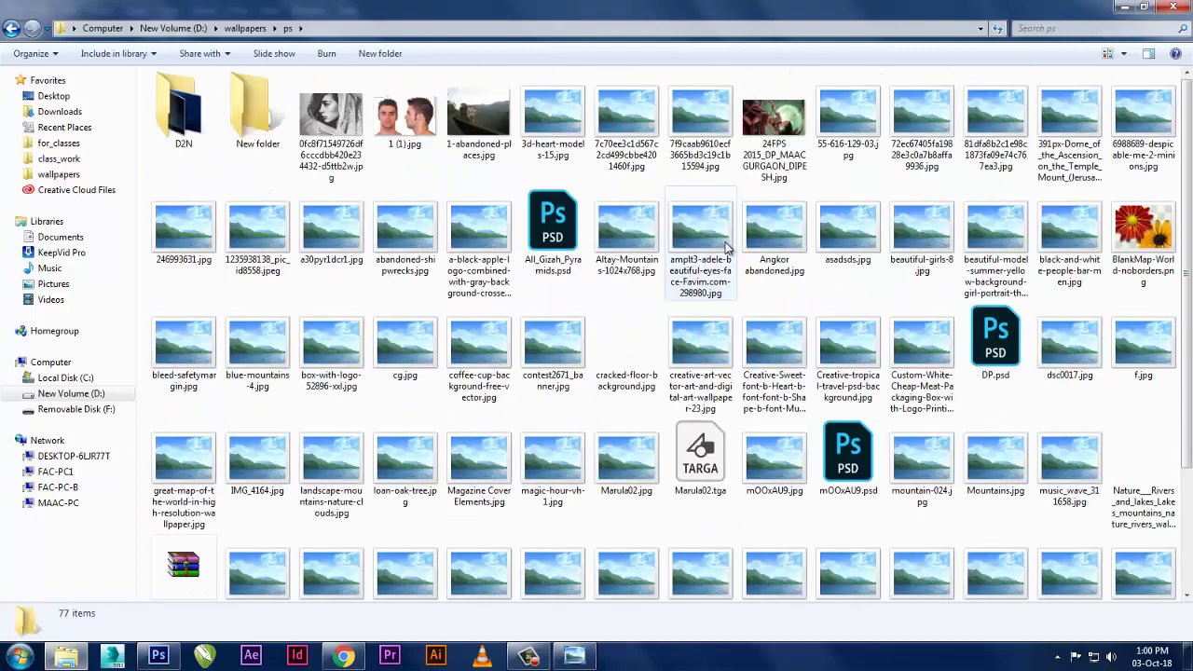
left_click(407, 373)
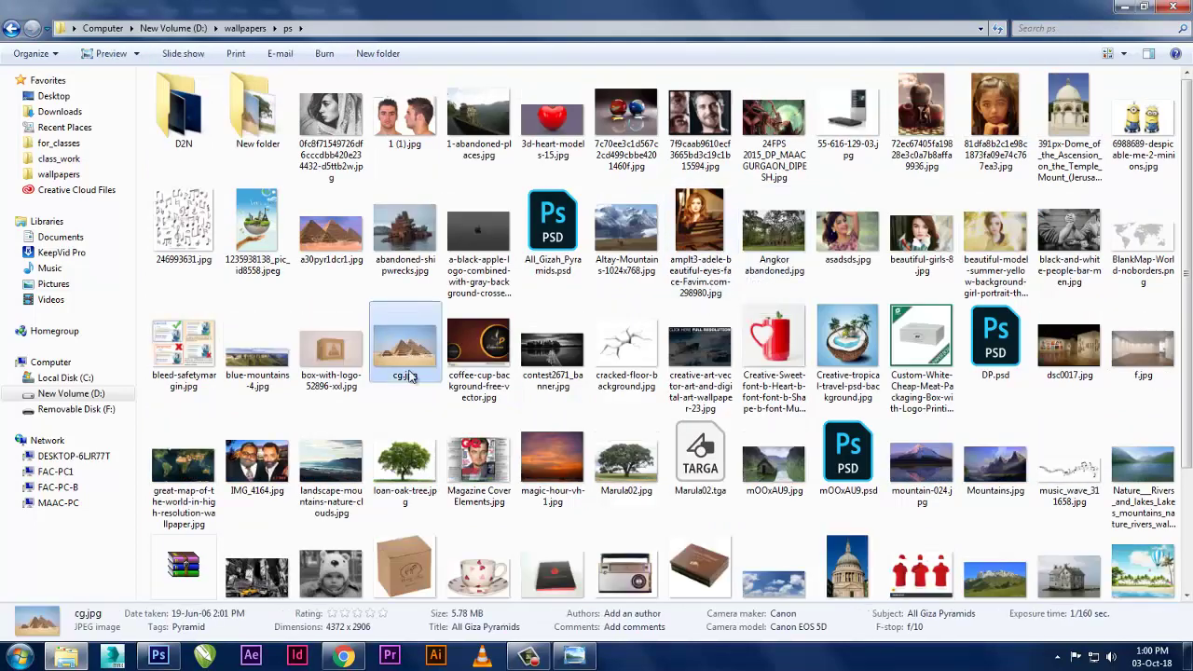
left_click_drag(407, 373, 653, 7)
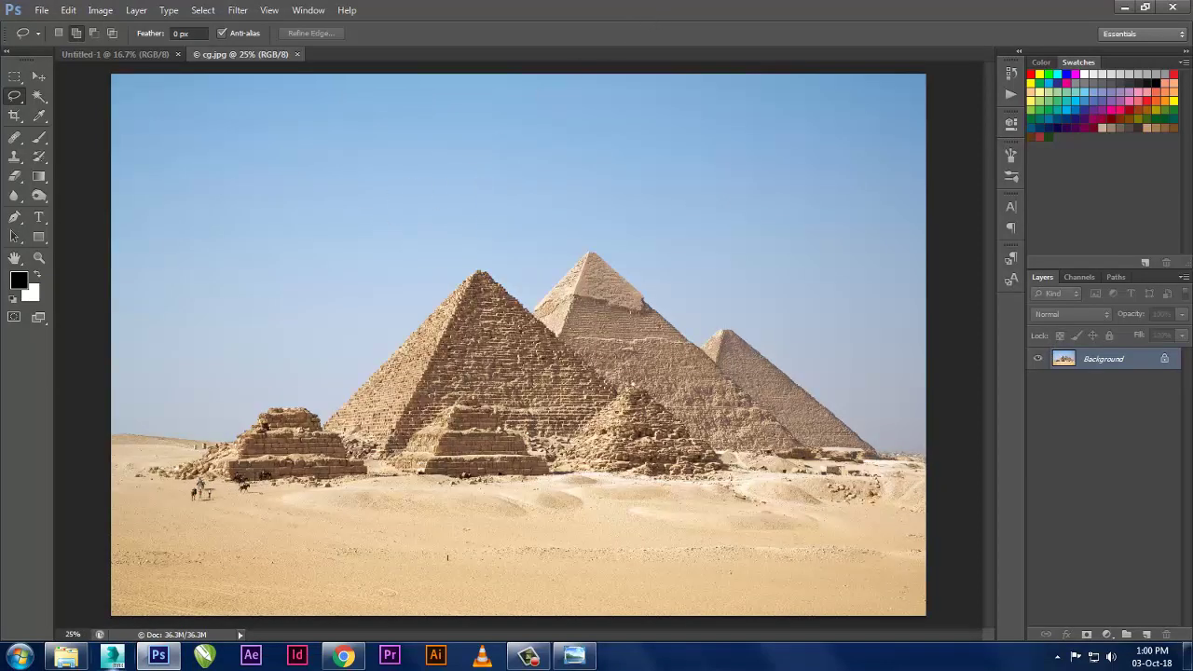
- Preview the cloudy sky image, then open sky_1200x500_en-1200x500.jpg in Photoshop
left_click(65, 655)
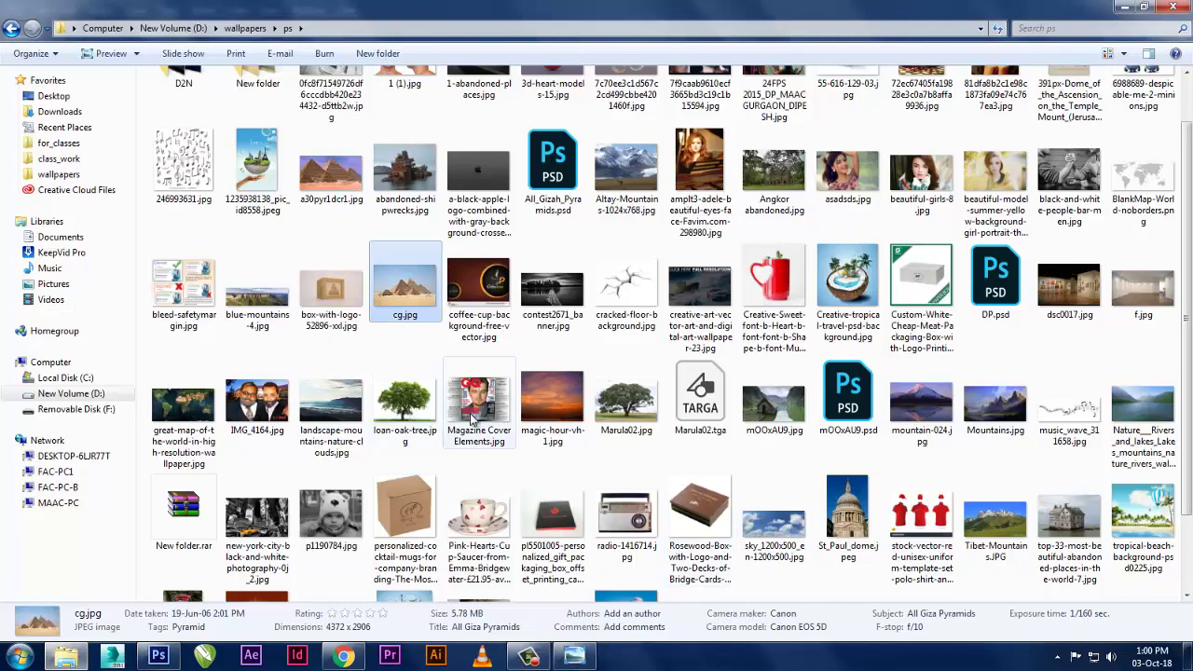
double_click(774, 522)
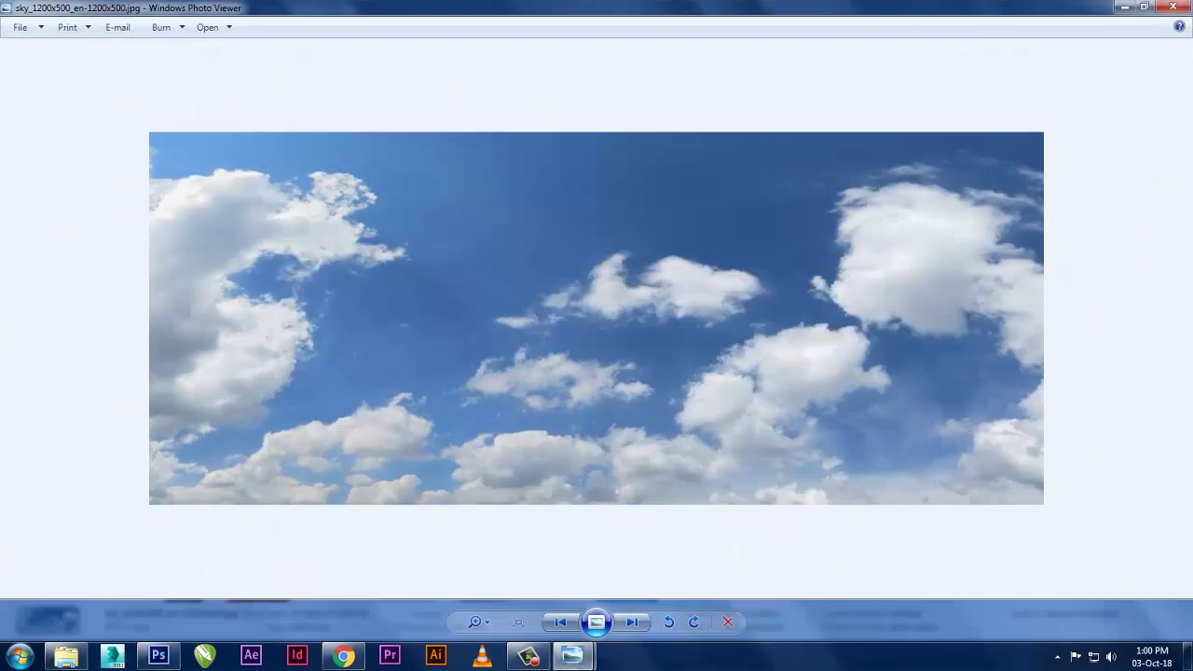
left_click(1186, 6)
mouse_move(775, 517)
left_mouse_down()
mouse_move(191, 659)
mouse_move(578, 7)
left_mouse_up()
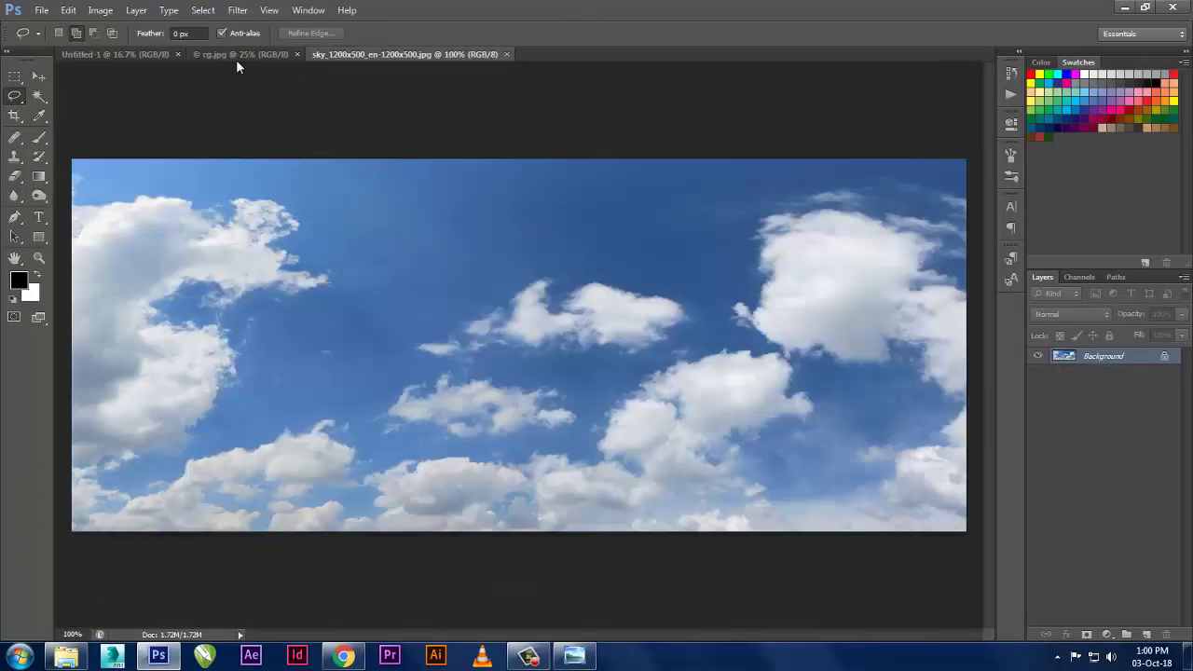
left_click(235, 55)
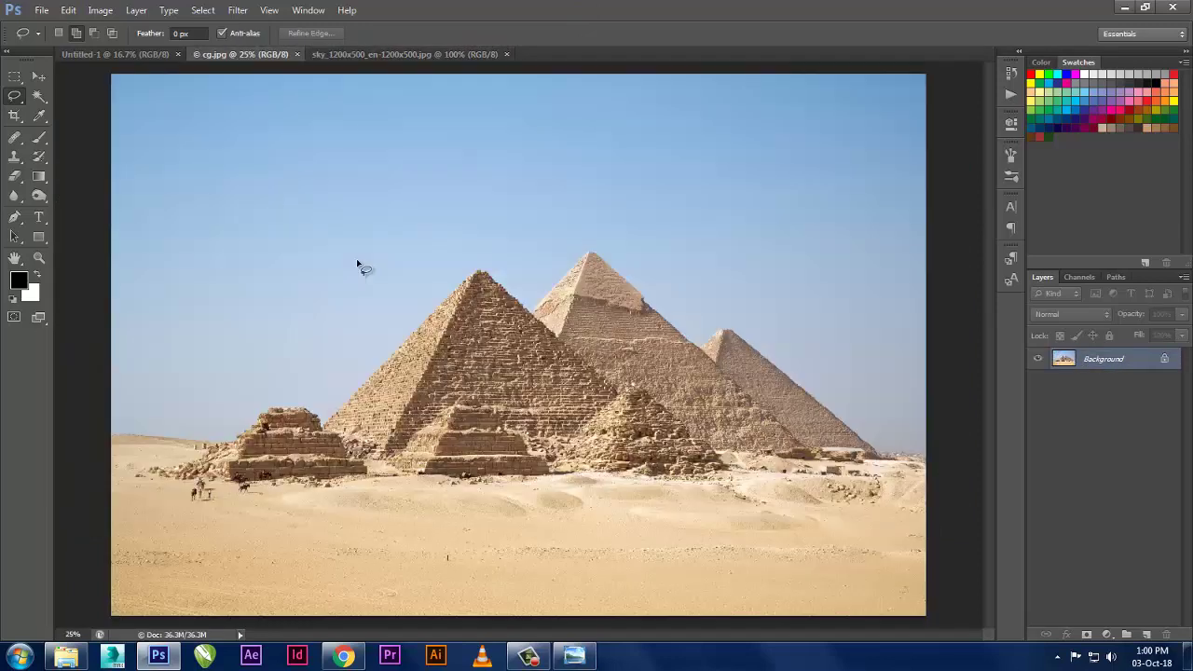
scroll(354, 263, "down", 1, "alt")
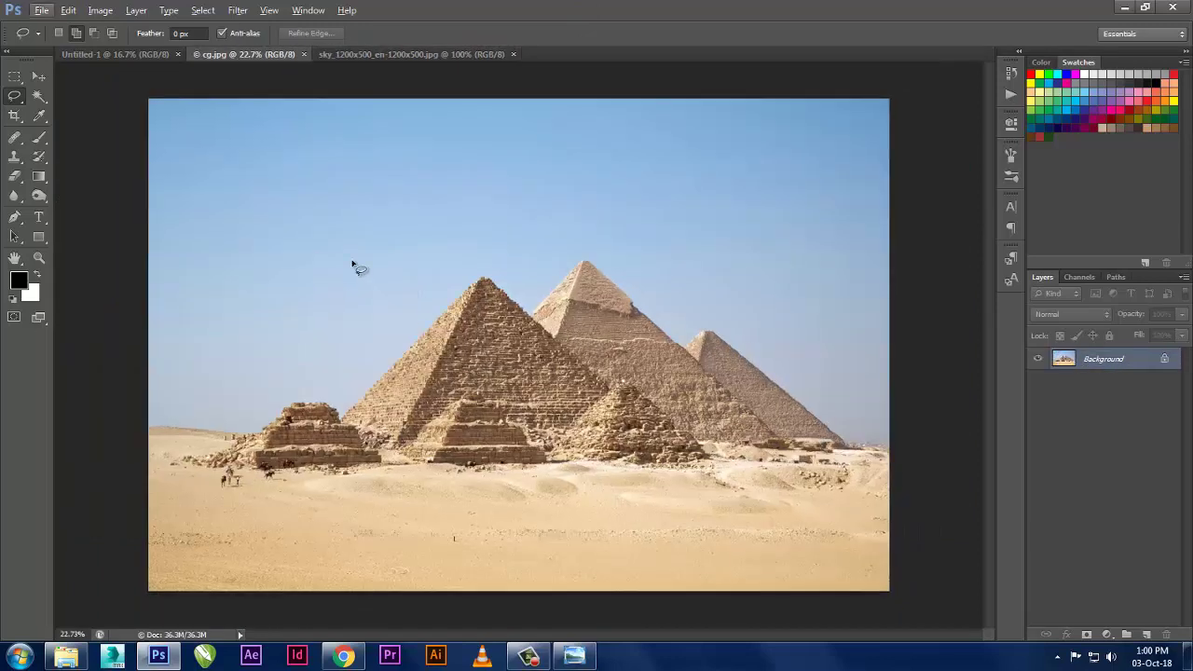
left_click(15, 75)
mouse_move(158, 99)
left_mouse_down()
mouse_move(908, 491)
mouse_move(945, 444)
left_mouse_up()
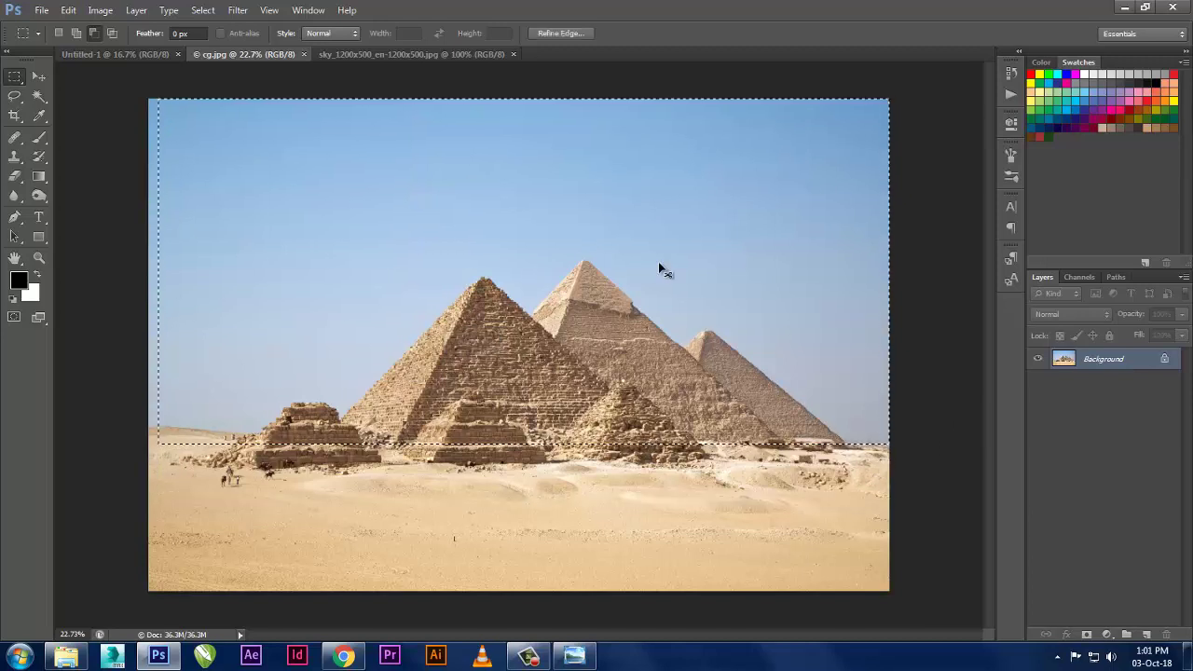
key("ctrl+d")
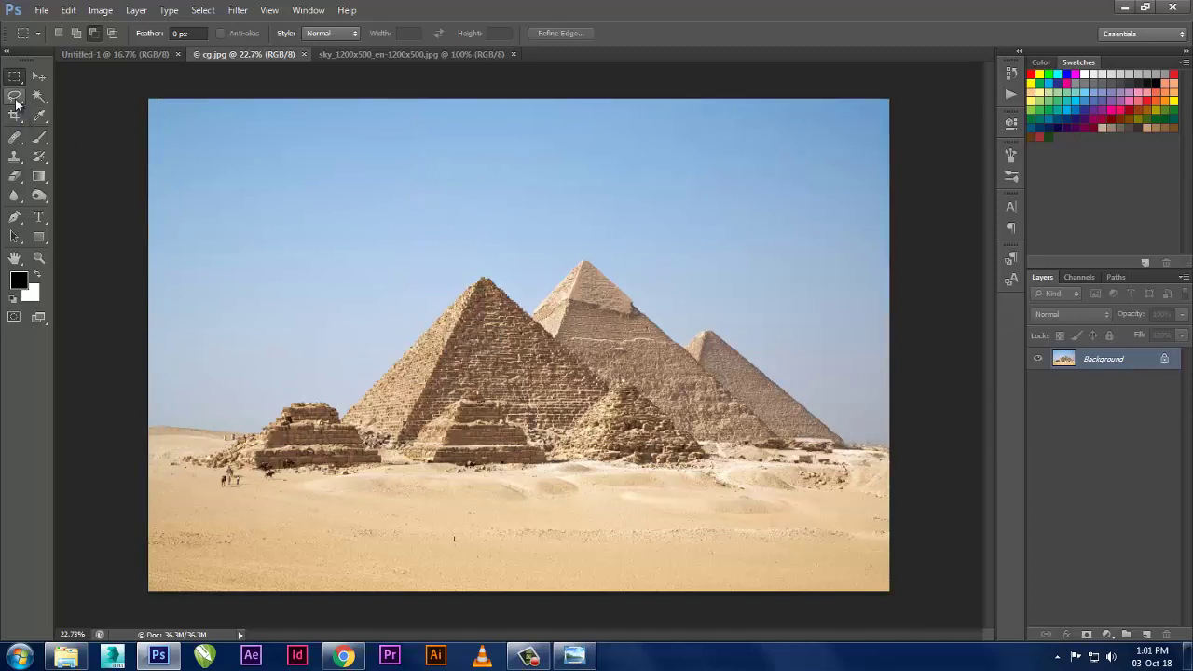
left_click(15, 97)
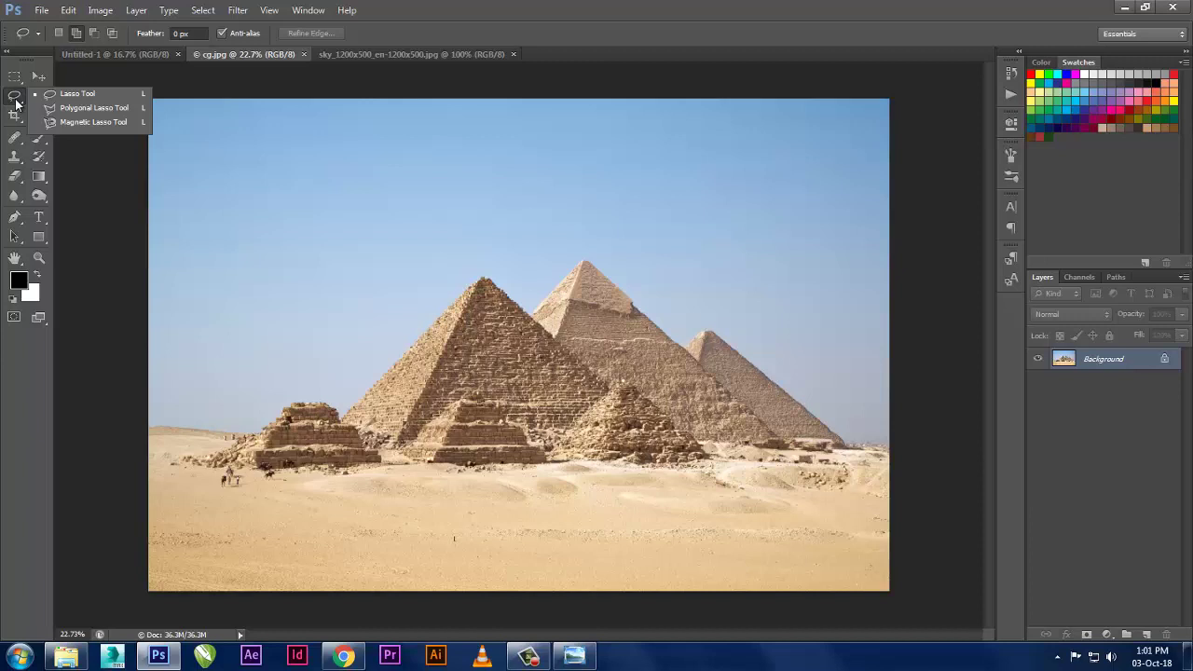
left_click(87, 94)
mouse_move(198, 195)
left_mouse_down()
mouse_move(515, 181)
mouse_move(656, 303)
mouse_move(191, 314)
left_mouse_up()
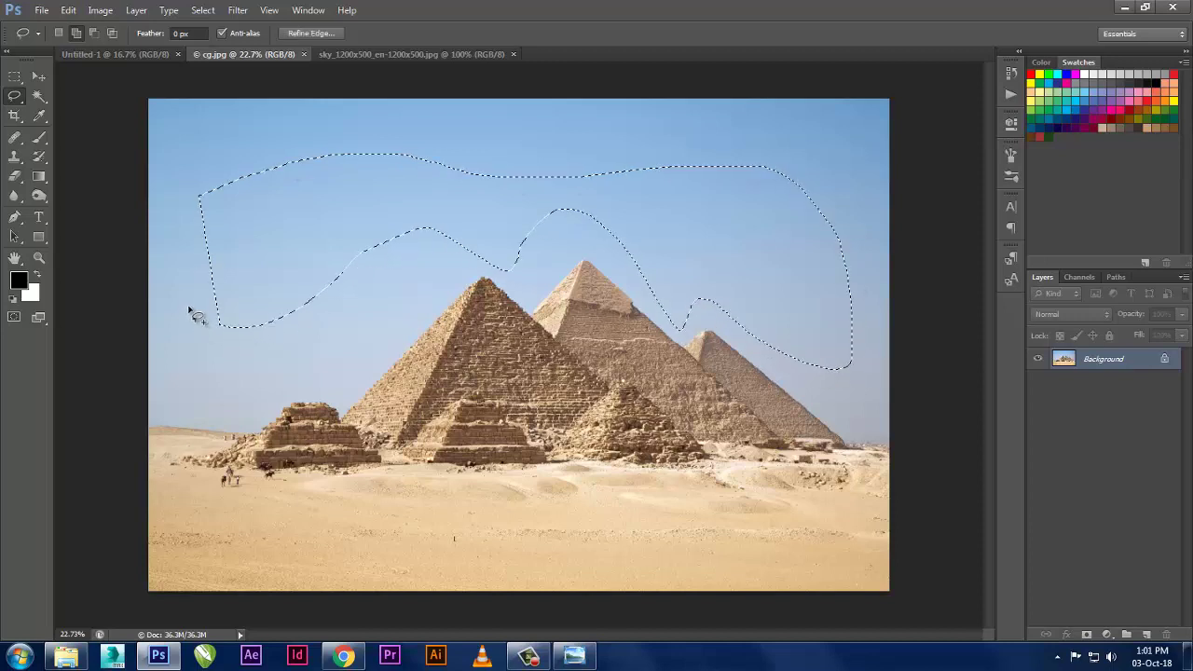
key("alt+BackSpace")
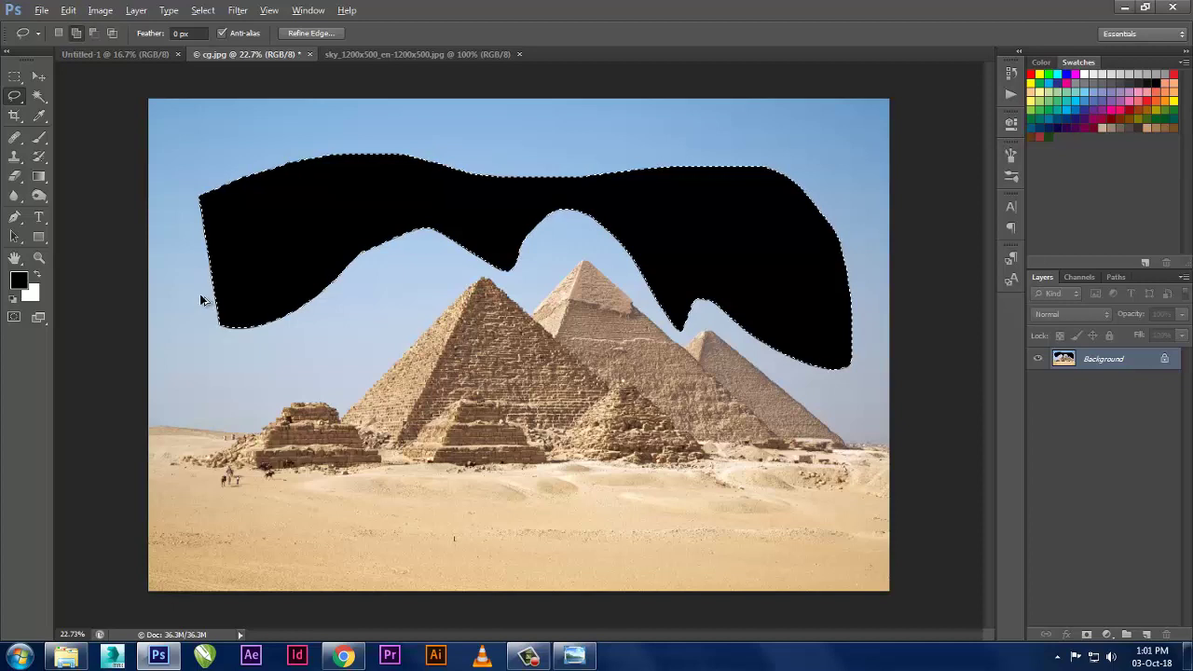
key("ctrl+z")
key("ctrl+d")
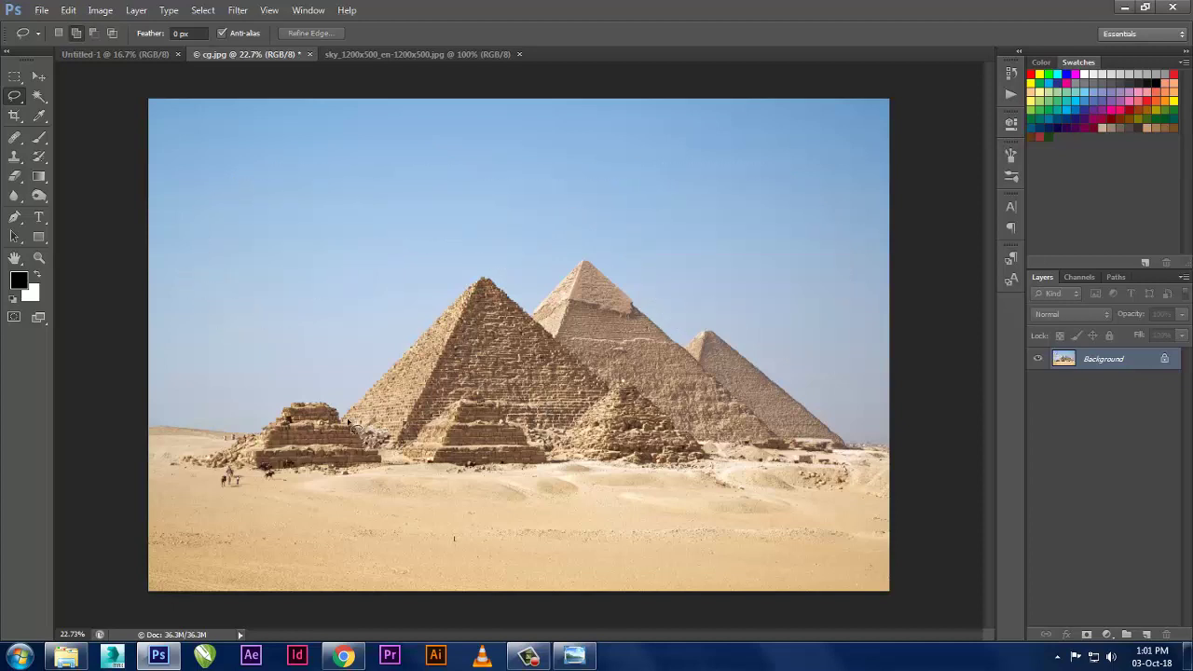
left_click_drag(350, 410, 431, 327)
left_click_drag(503, 296, 539, 310)
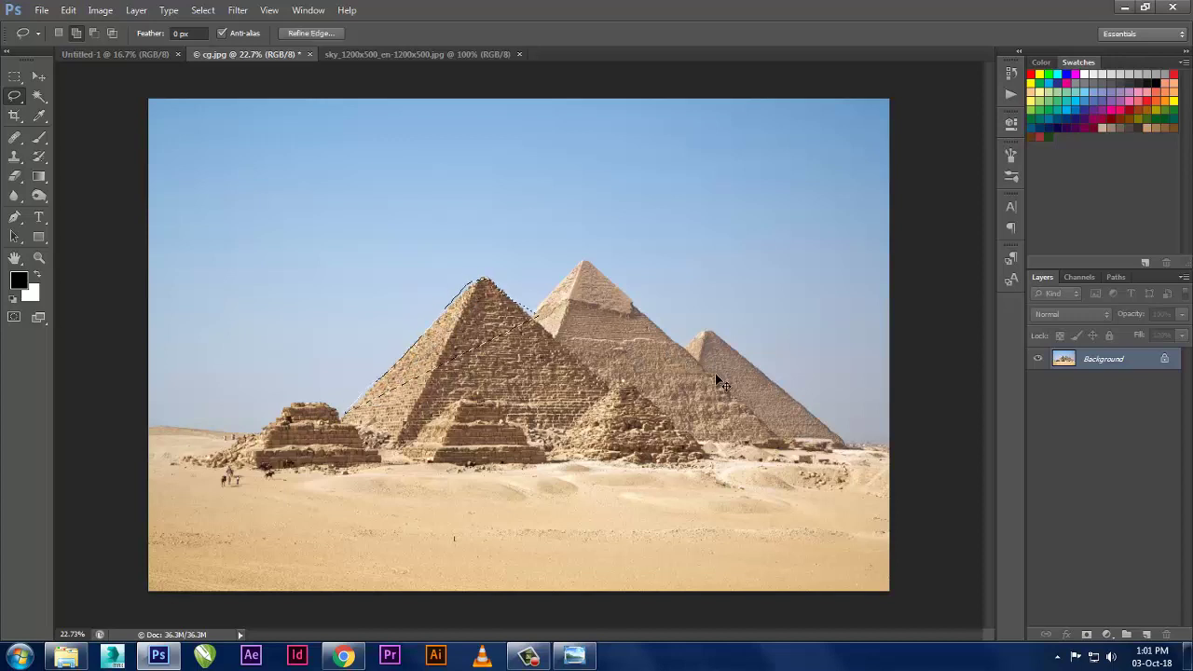
key("ctrl+d")
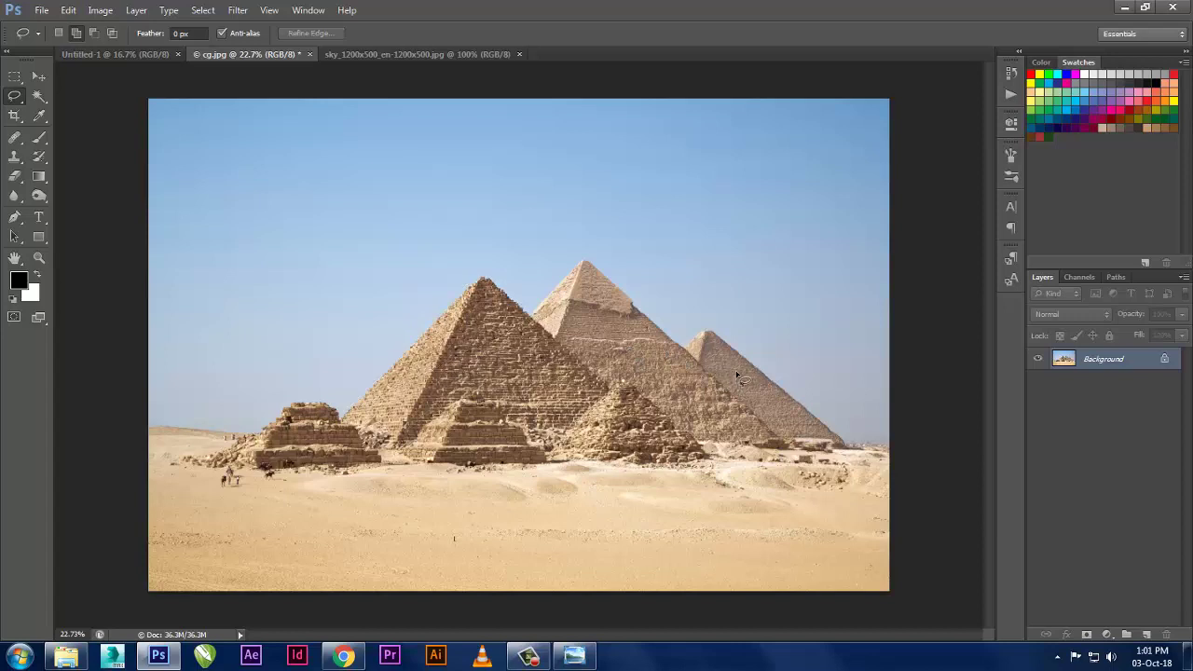
left_click_drag(216, 172, 286, 233)
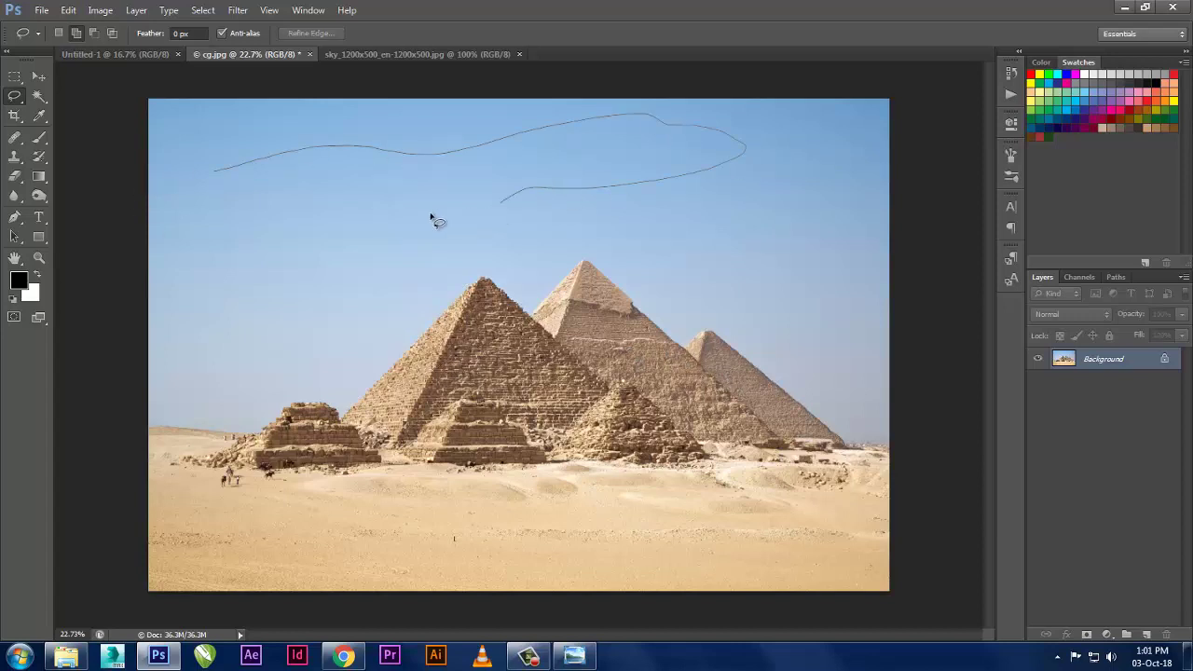
key("ctrl+d")
mouse_move(731, 538)
left_mouse_down()
mouse_move(846, 477)
mouse_move(745, 549)
left_mouse_up()
key("ctrl+d")
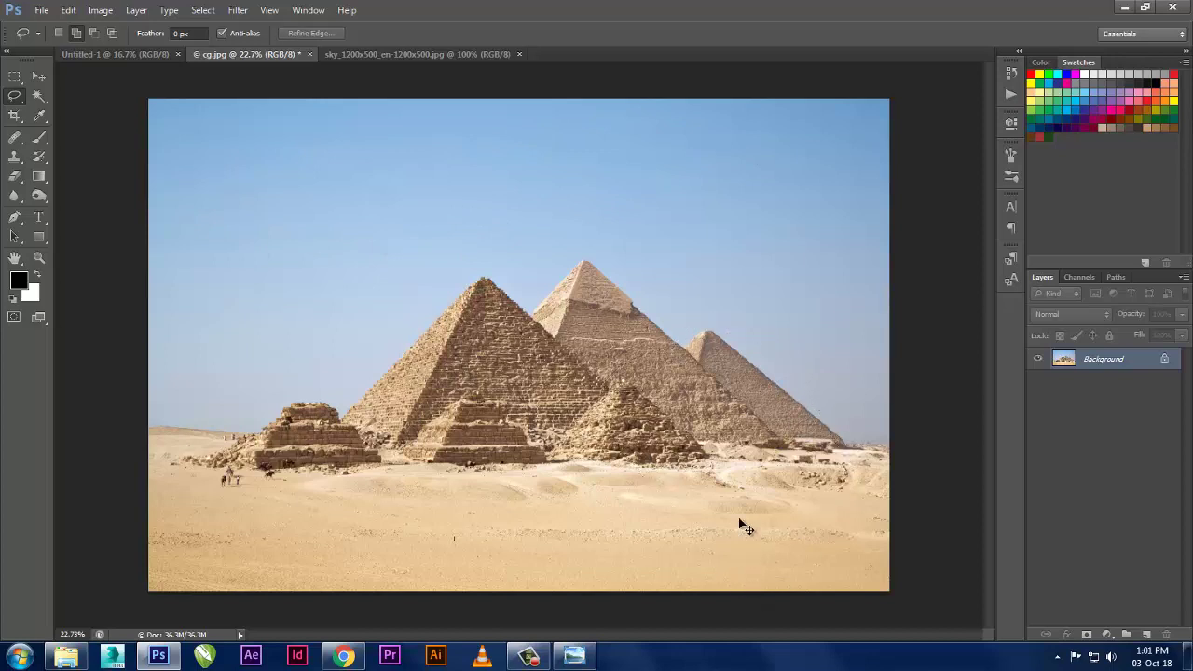
right_click(19, 102)
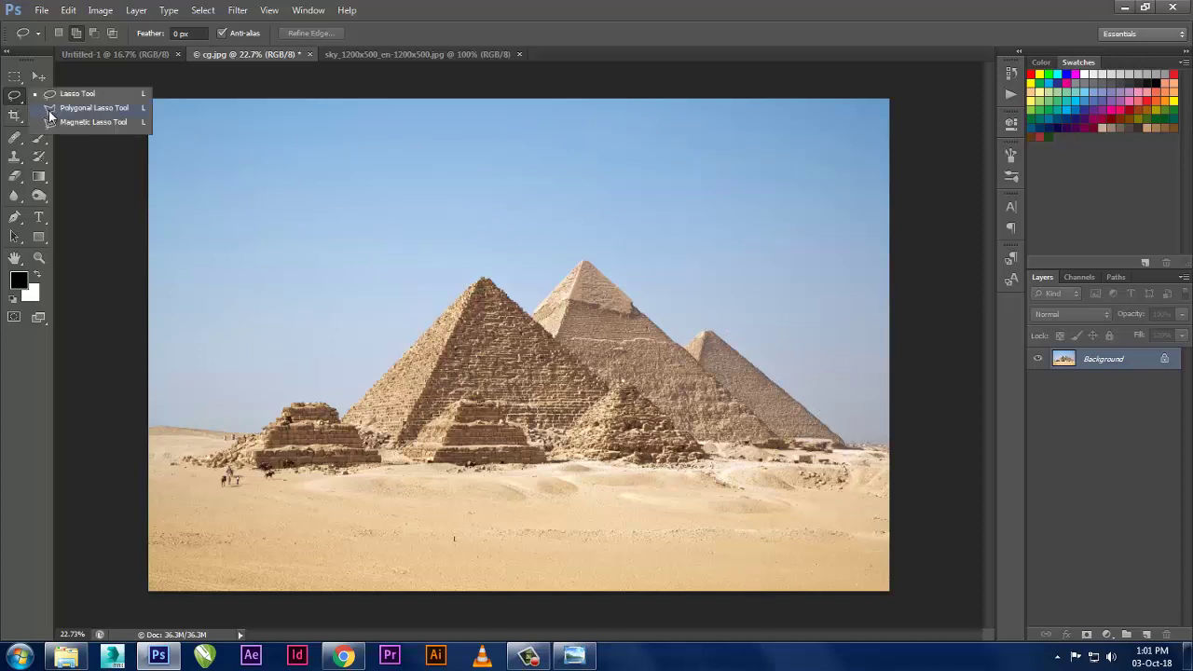
left_click(48, 110)
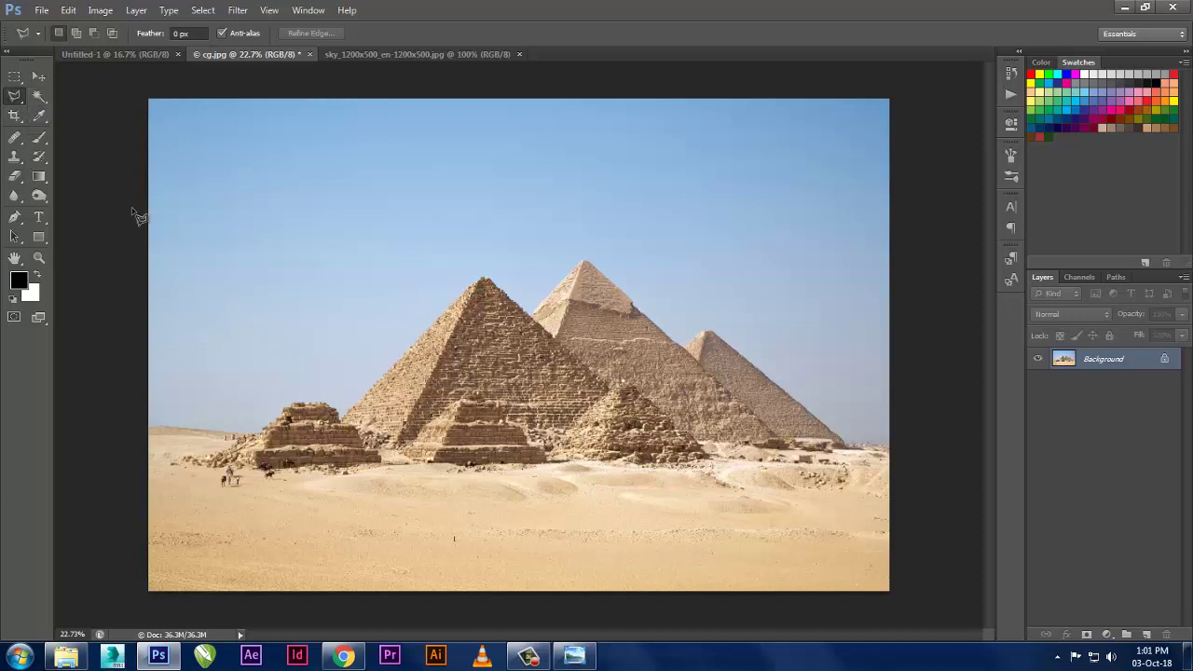
left_click(206, 263)
left_click(684, 184)
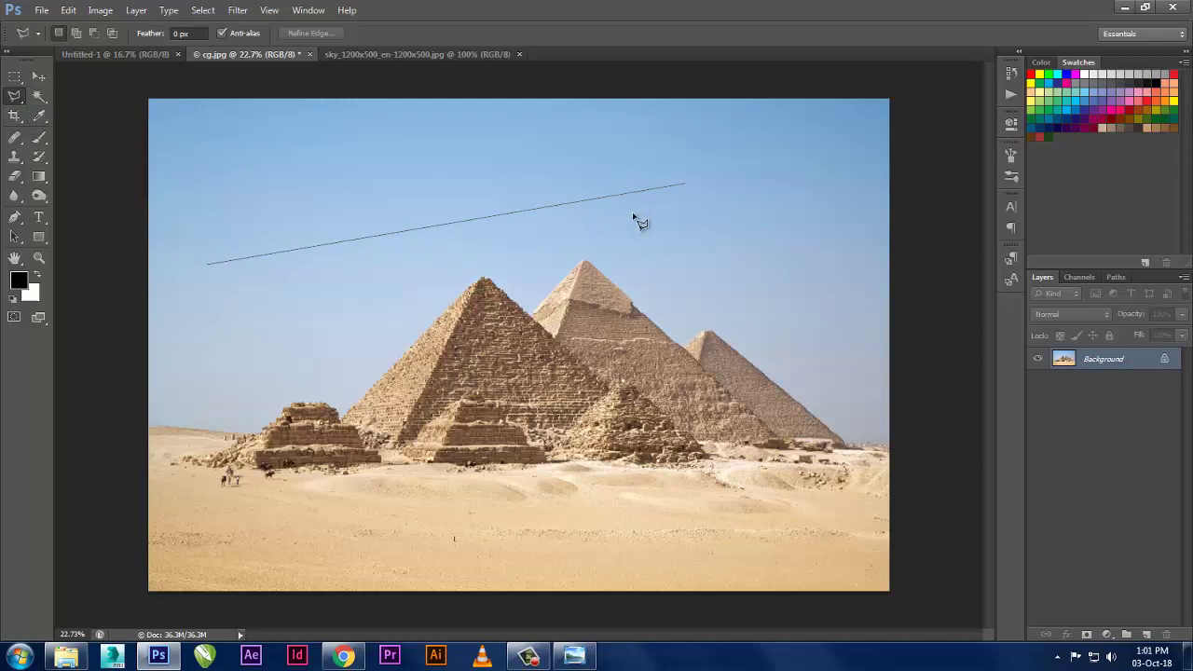
left_click(471, 280)
left_click(742, 265)
left_click(594, 339)
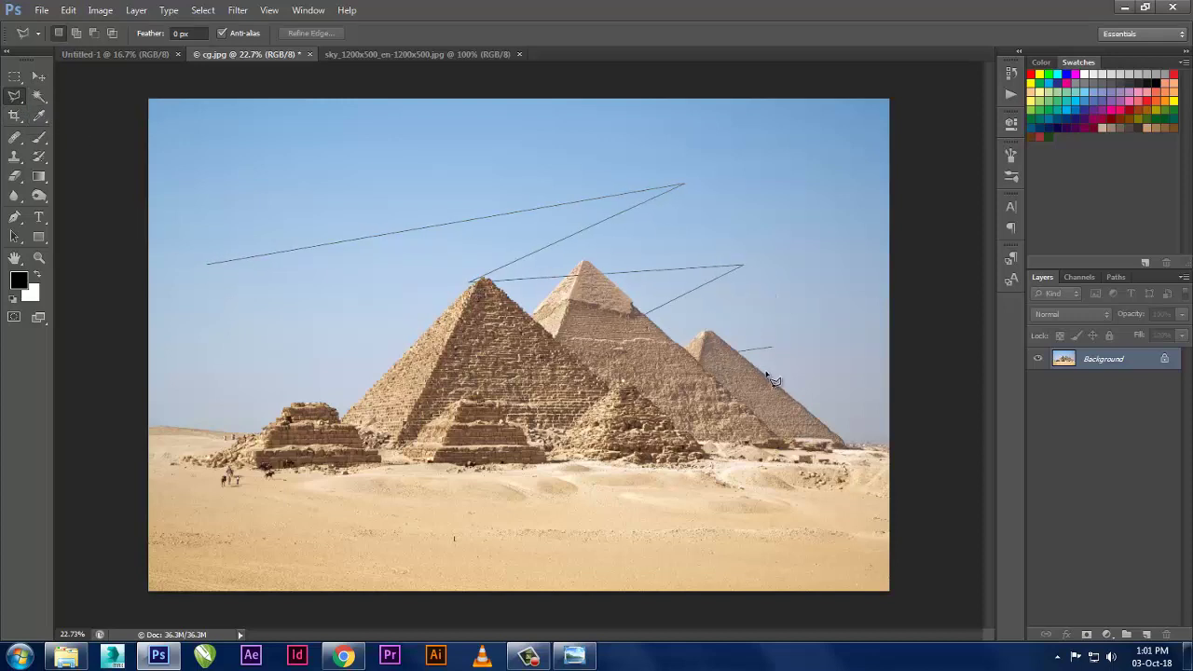
double_click(686, 332)
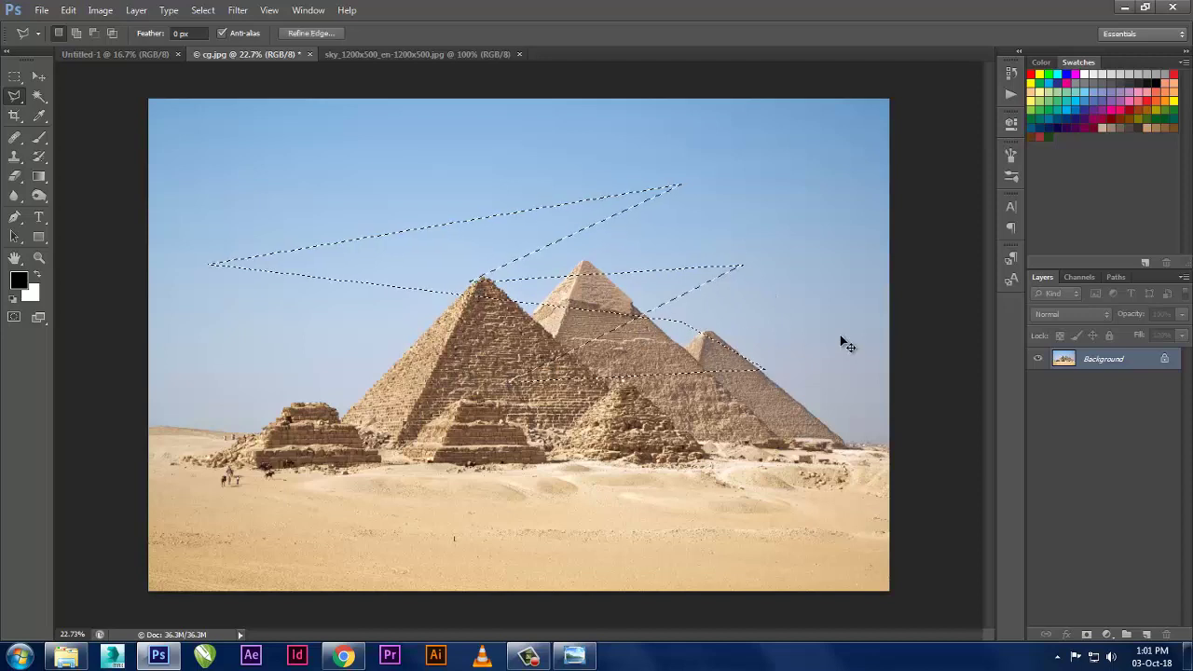
key("ctrl+d")
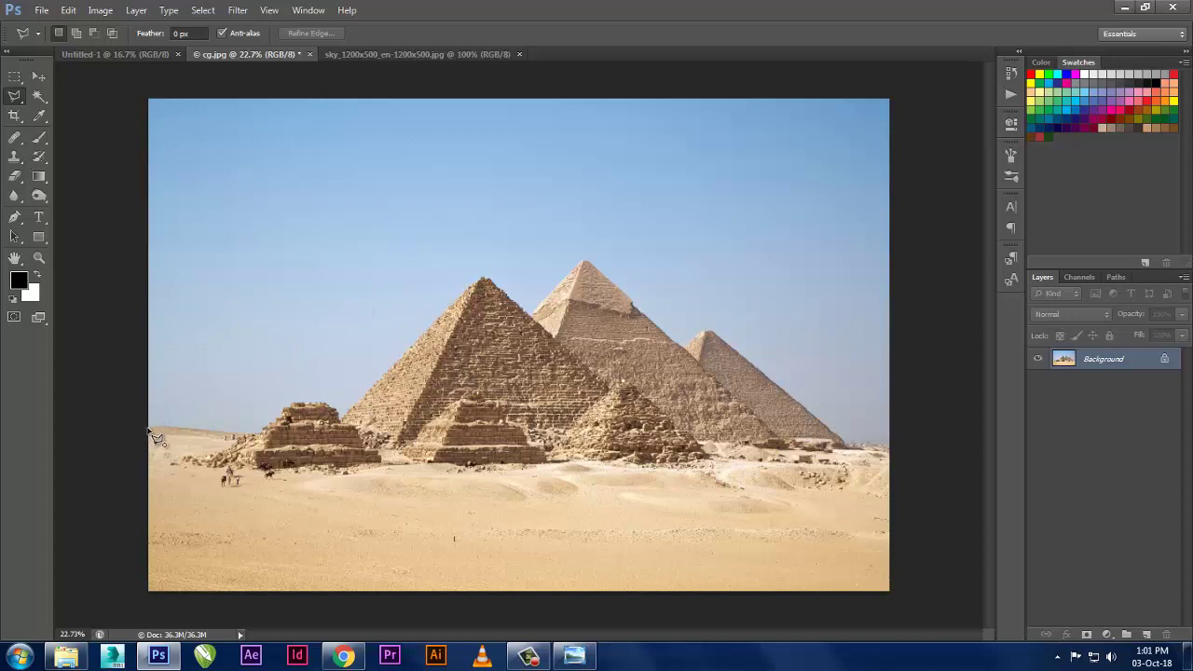
left_click(149, 427)
left_click(341, 415)
left_click(484, 278)
left_click(527, 310)
left_click(507, 80)
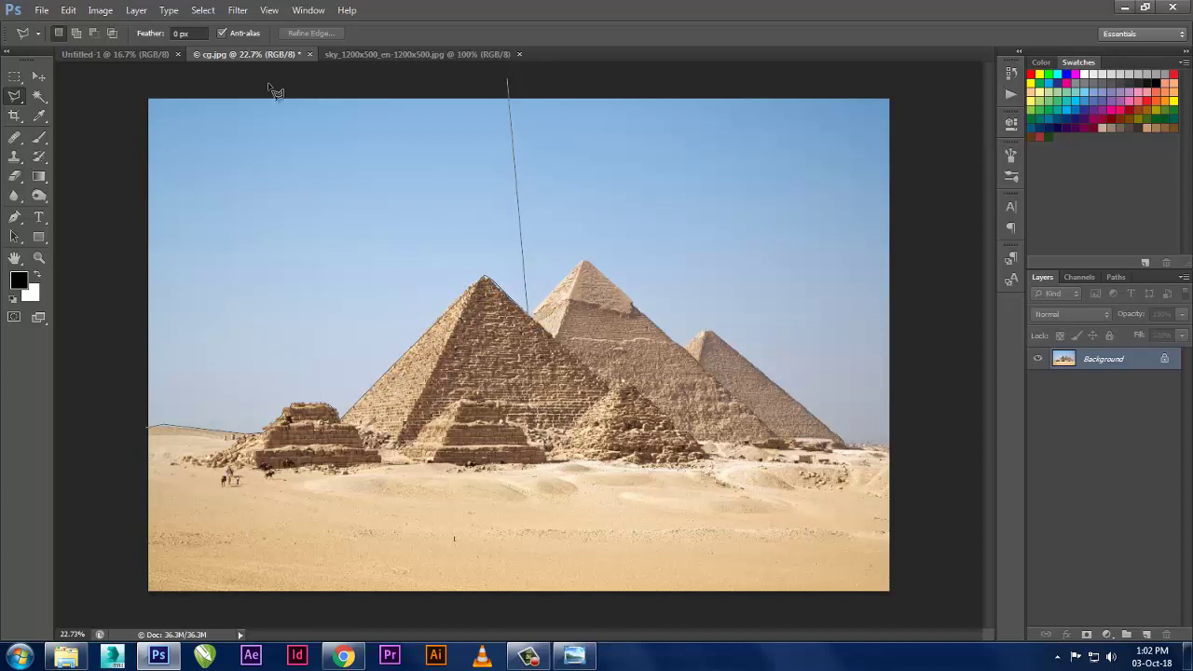
double_click(99, 83)
key("alt+BackSpace")
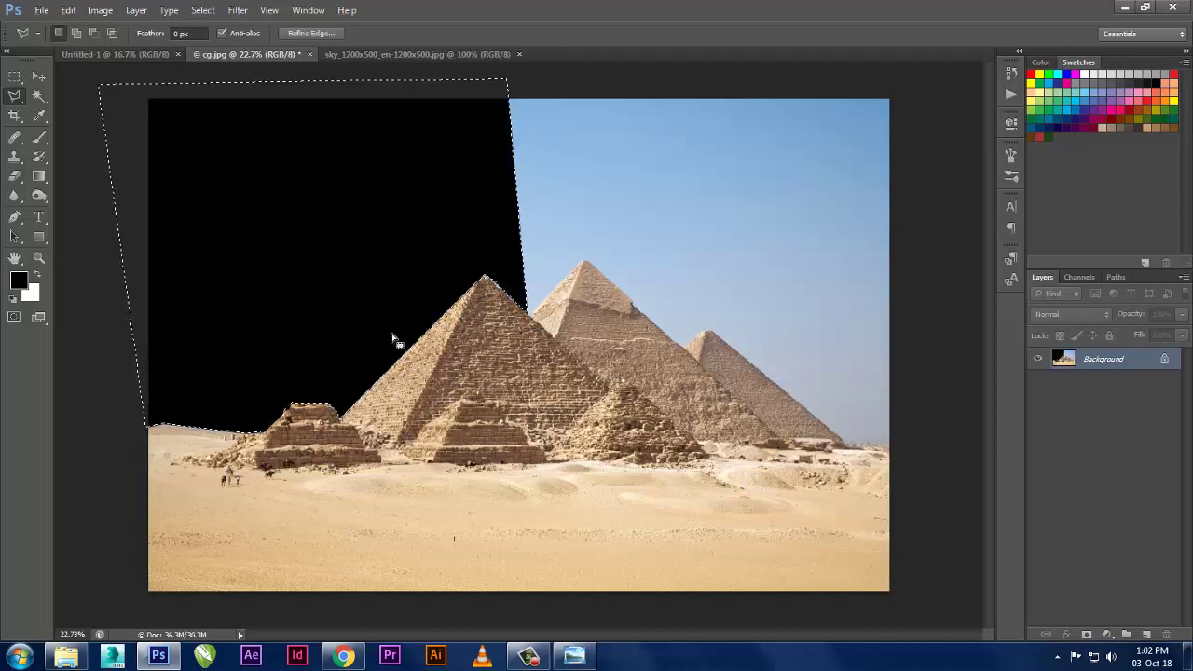
key("ctrl+d")
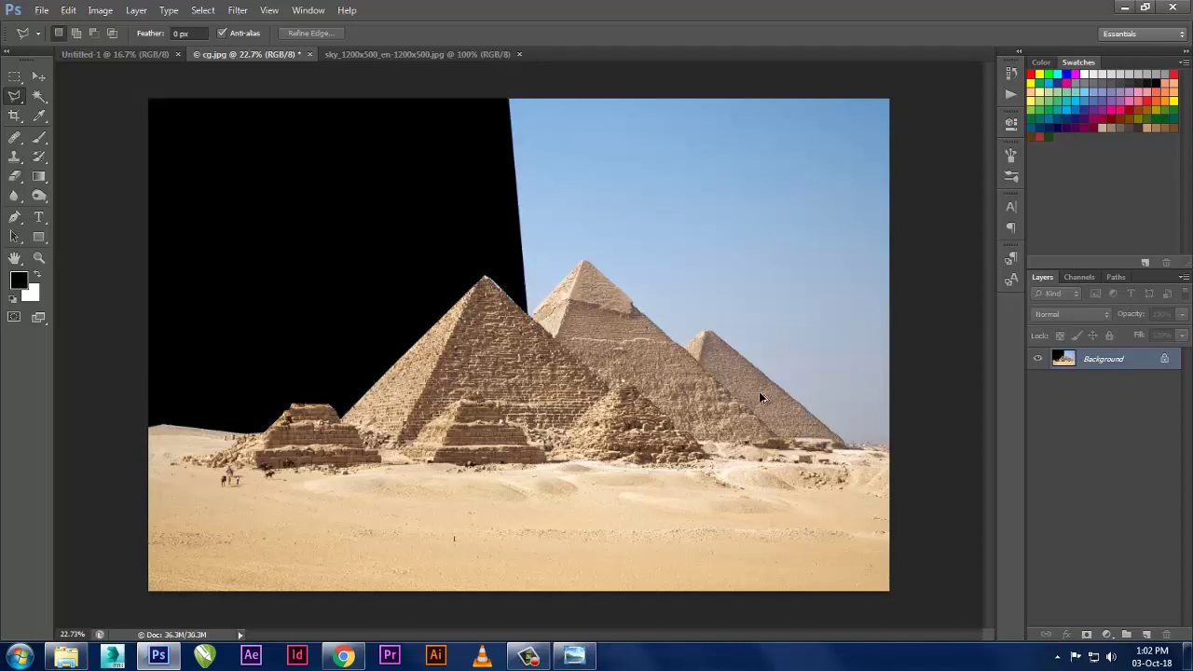
key("ctrl+alt+z")
key("ctrl+alt+z")
key("ctrl+alt+z")
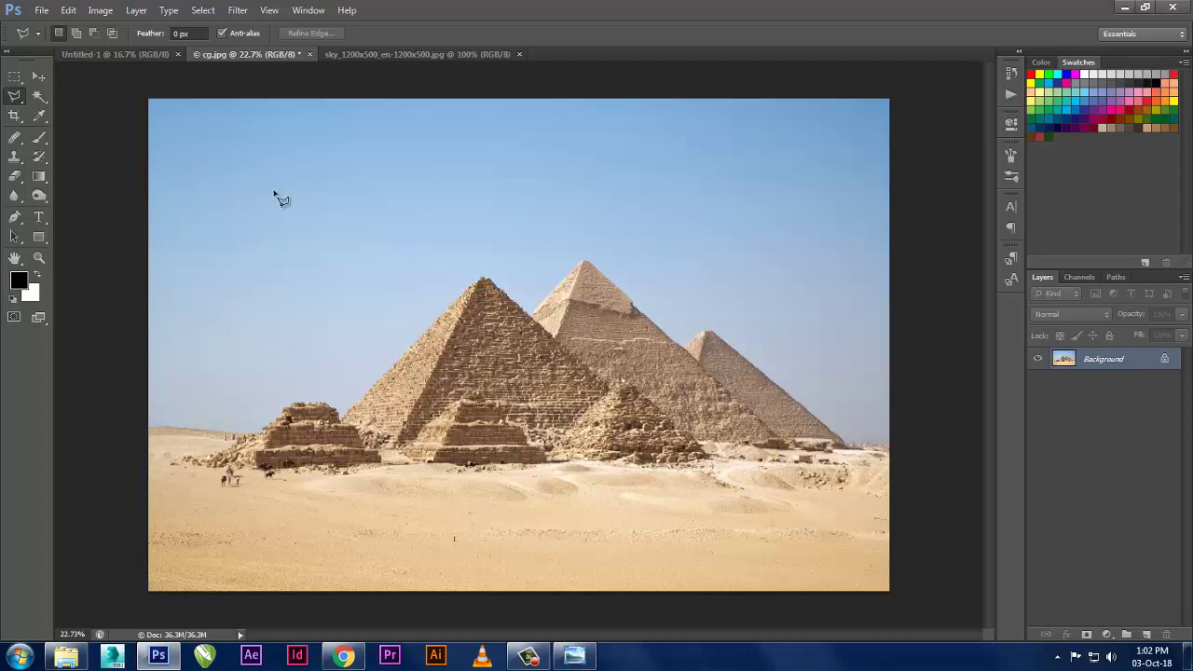
- Magic Wand–select the upper sky and check it with a temporary black fill
left_click(38, 97)
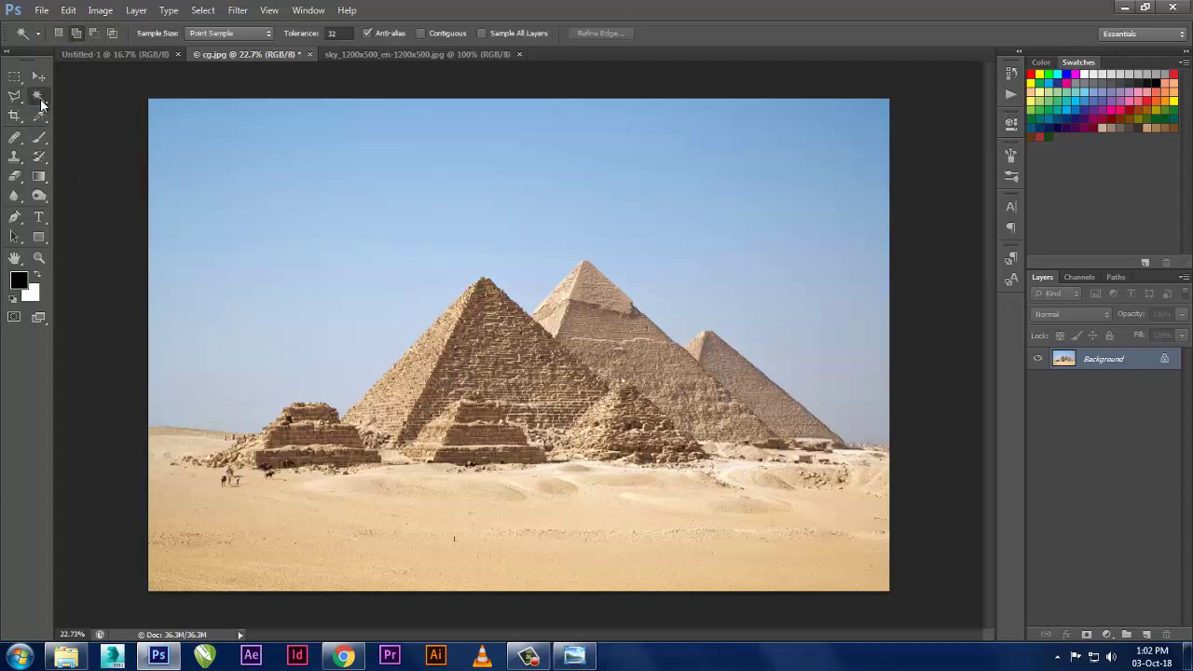
left_click(265, 160)
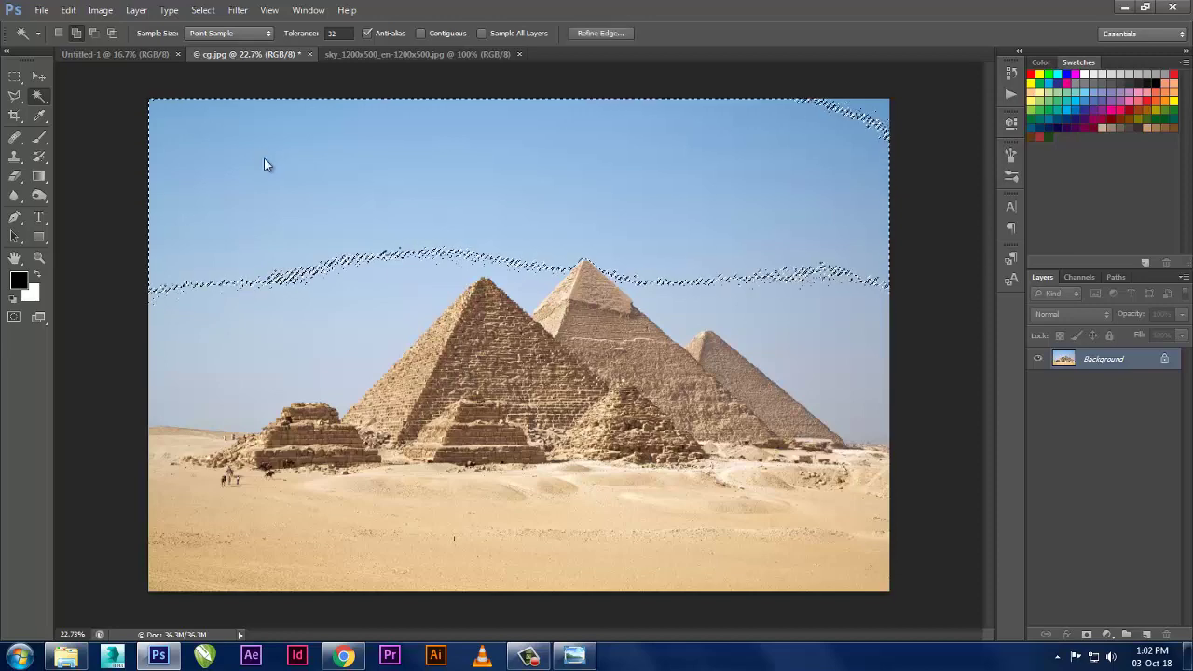
key("alt+BackSpace")
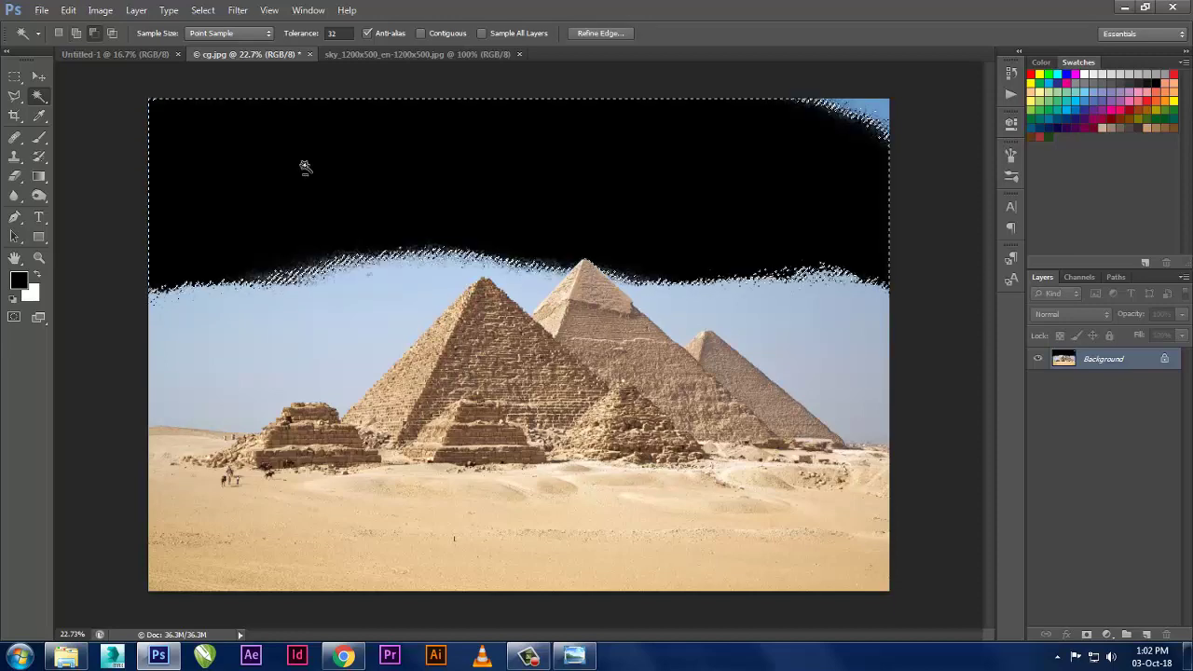
key("ctrl+z")
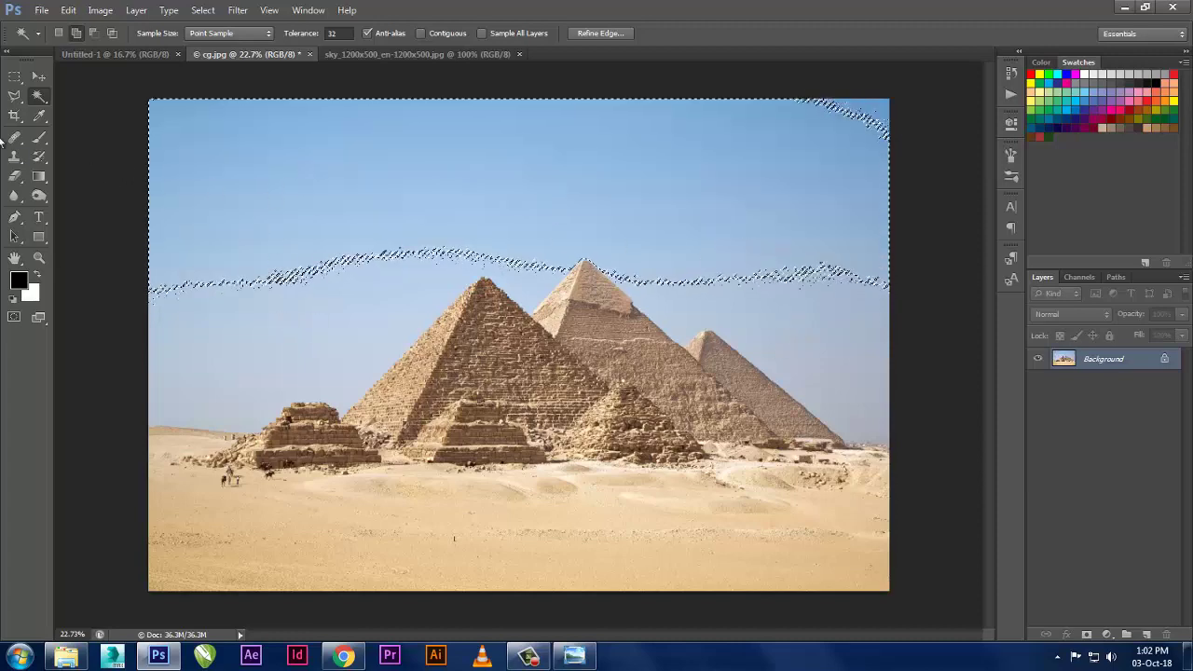
- Add the lower sky to the selection, recheck coverage, and bring up Content-Aware Fill
left_click(73, 36)
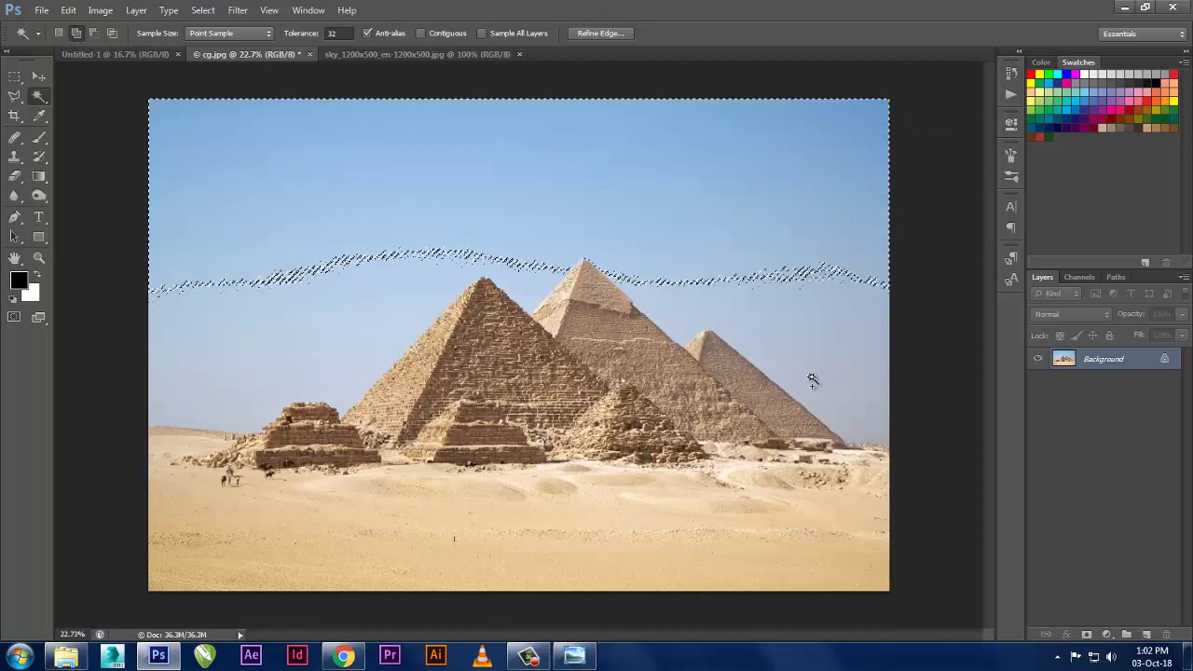
left_click(780, 372)
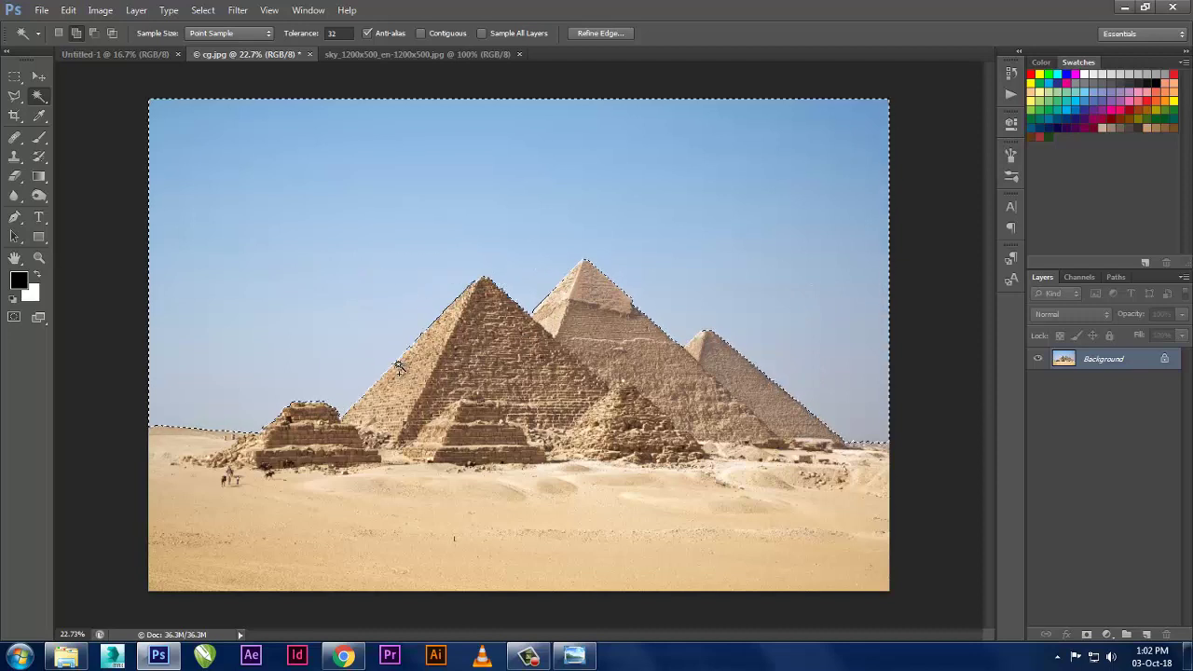
key("alt+BackSpace")
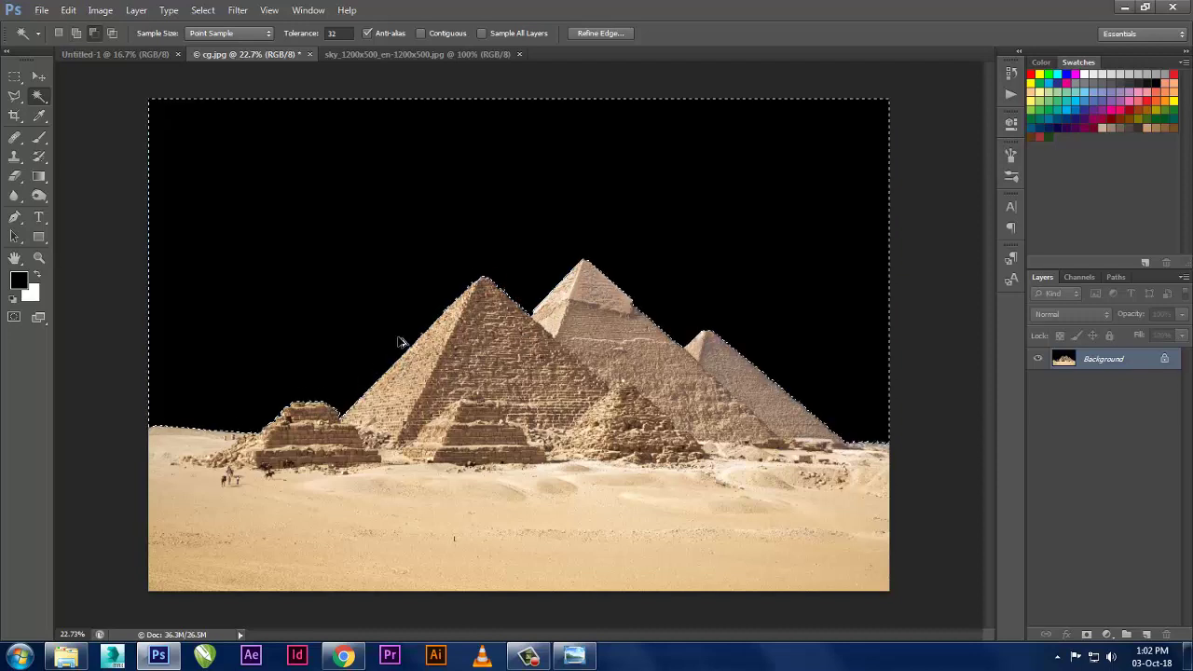
key("ctrl+z")
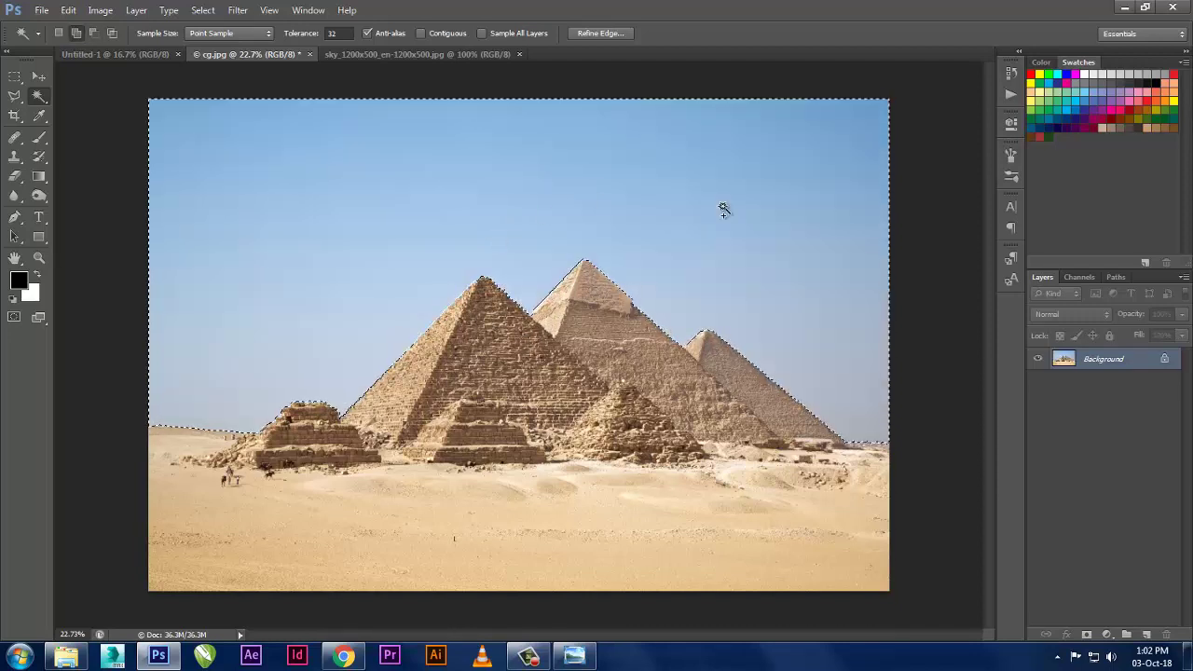
key("i")
key("shift+BackSpace")
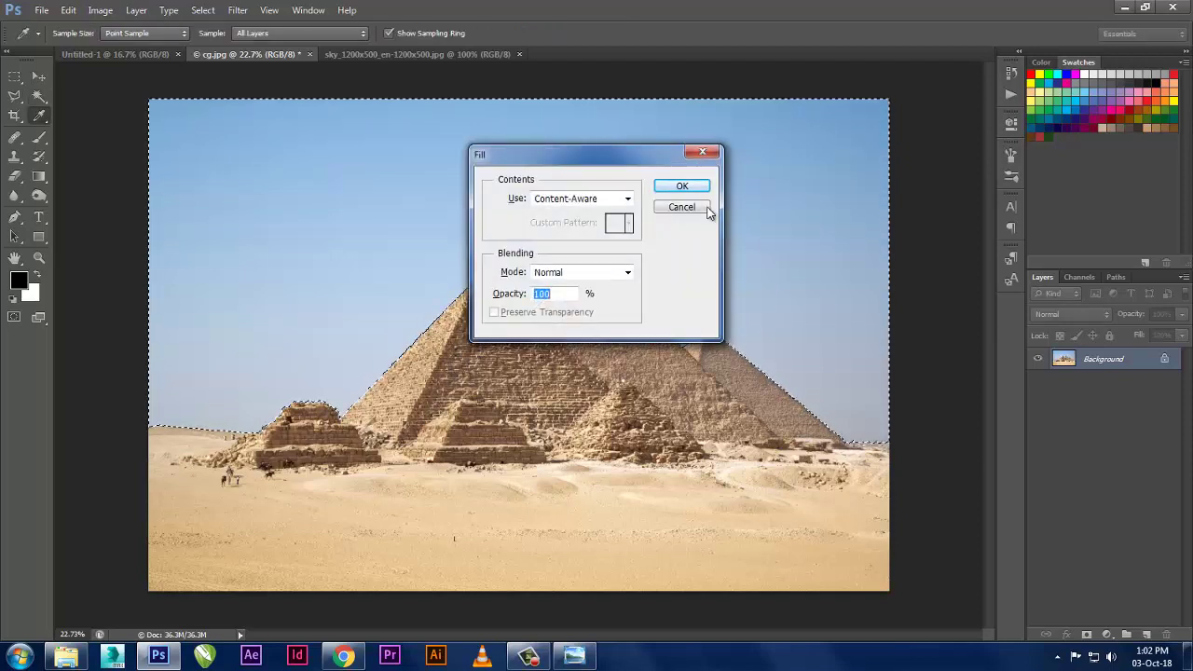
- Cancel the fill, browse the open tabs, and unlock cg.jpg's Background as Layer 0
left_click(700, 207)
left_click(379, 55)
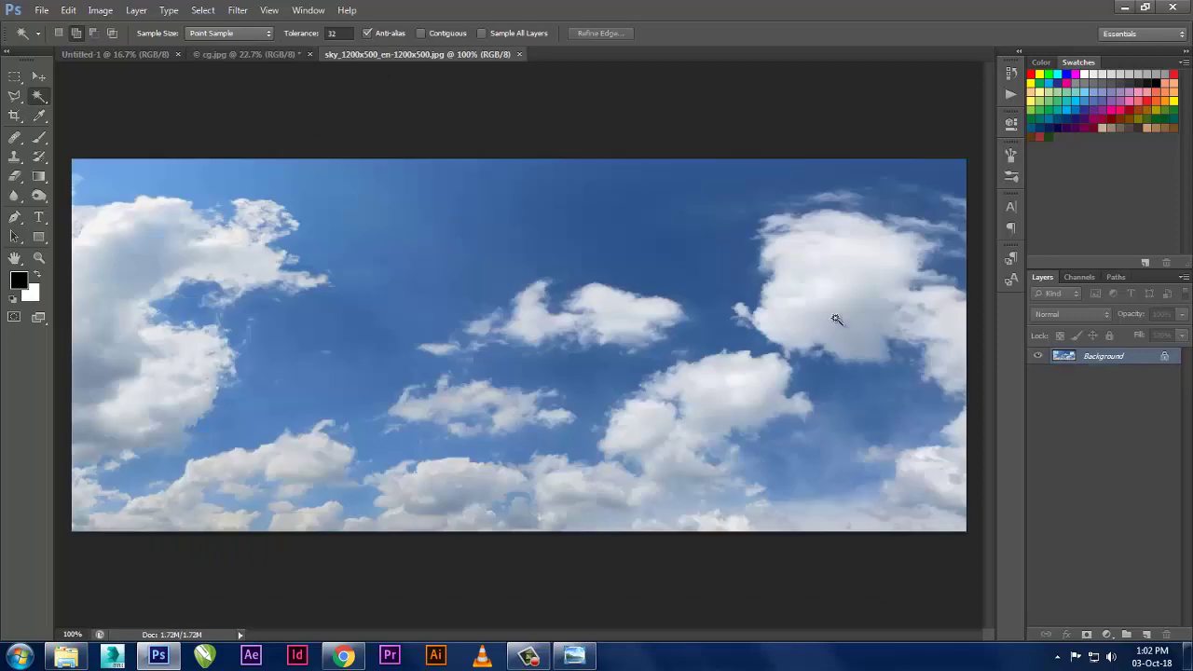
left_click(113, 55)
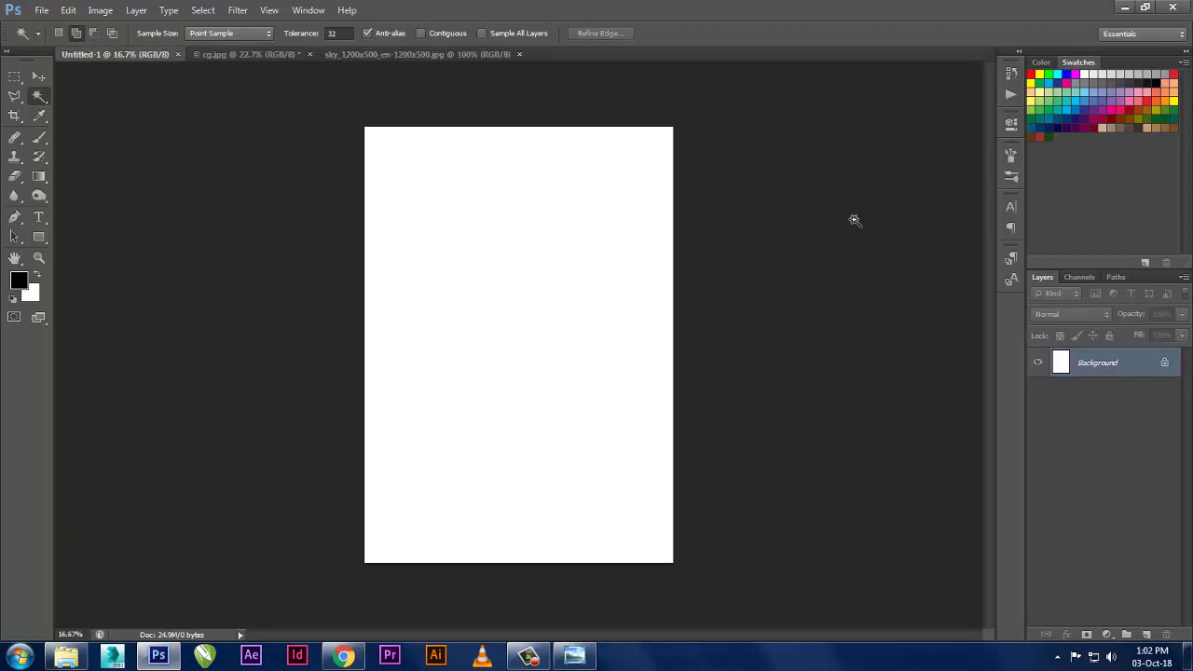
left_click(491, 55)
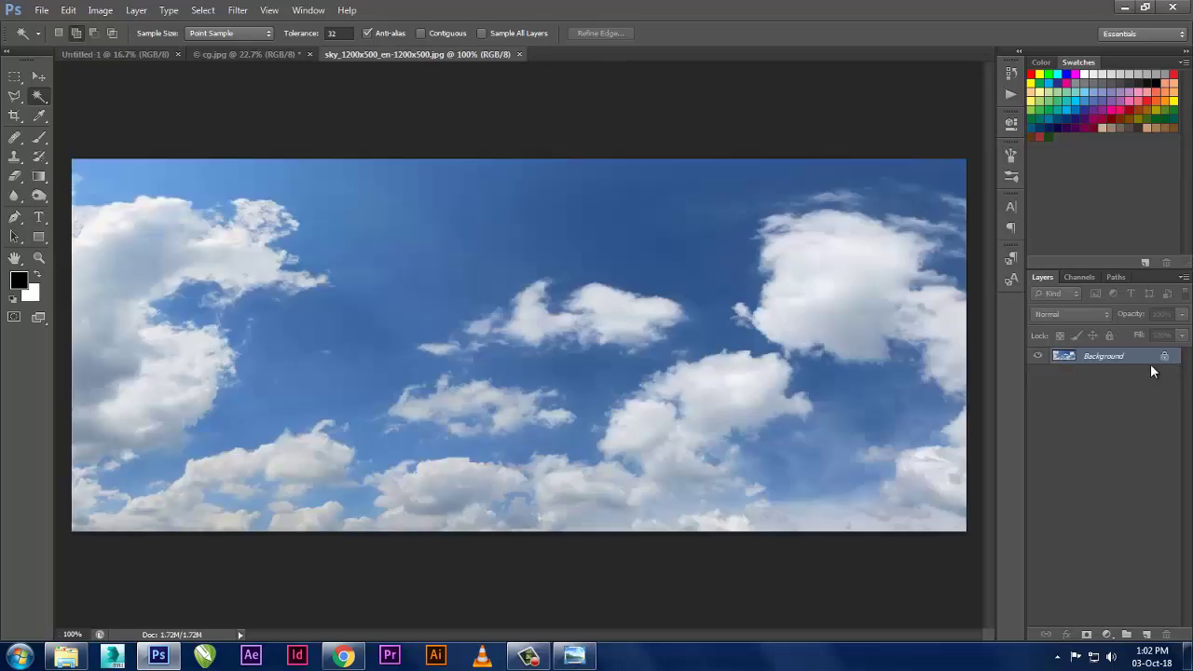
left_click(263, 57)
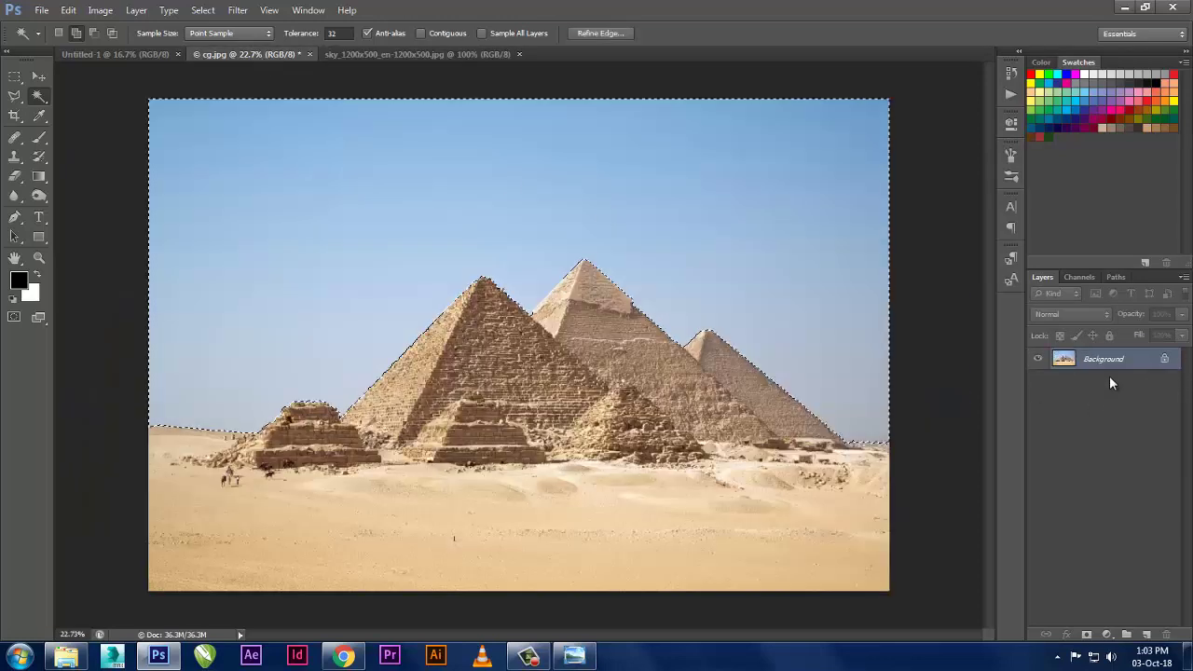
double_click(1114, 356)
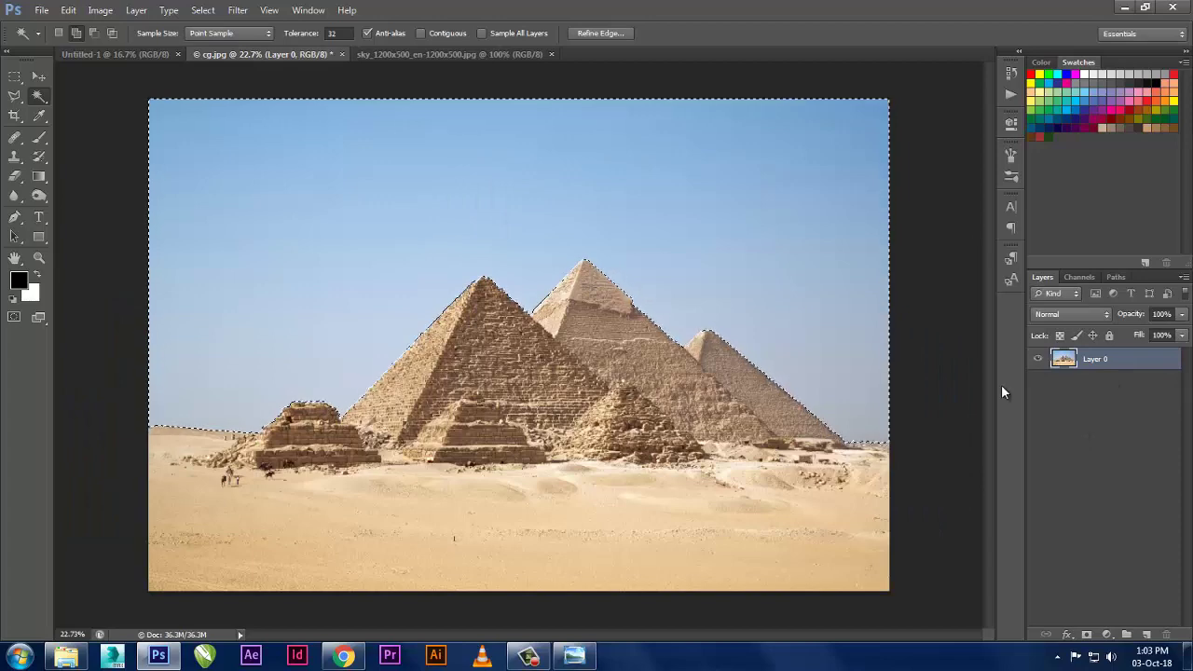
- Delete the selected sky to transparency, drag the cloudy sky in as Layer 1, and close its document
key("Delete")
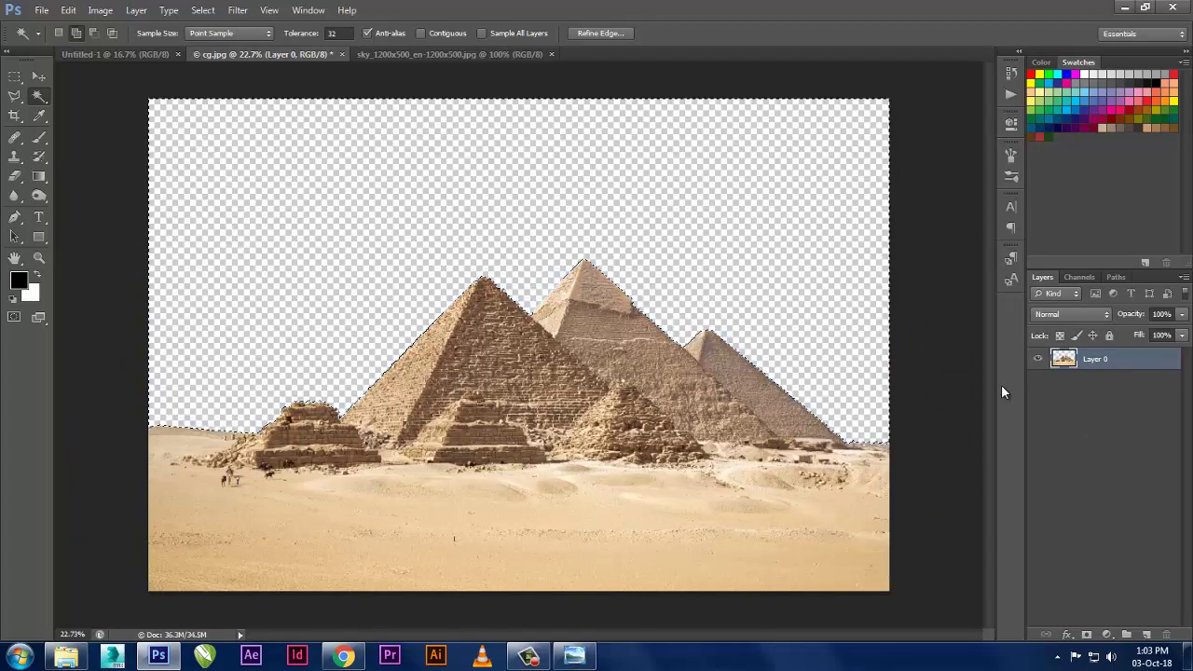
key("ctrl+d")
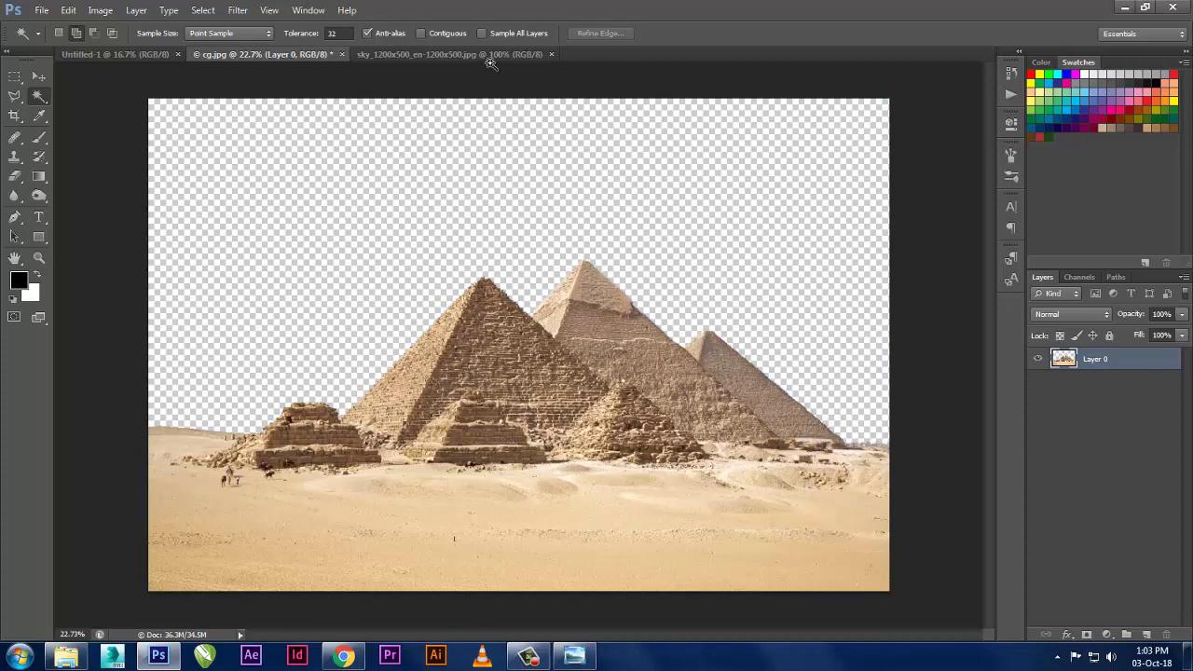
left_click_drag(491, 62, 876, 362)
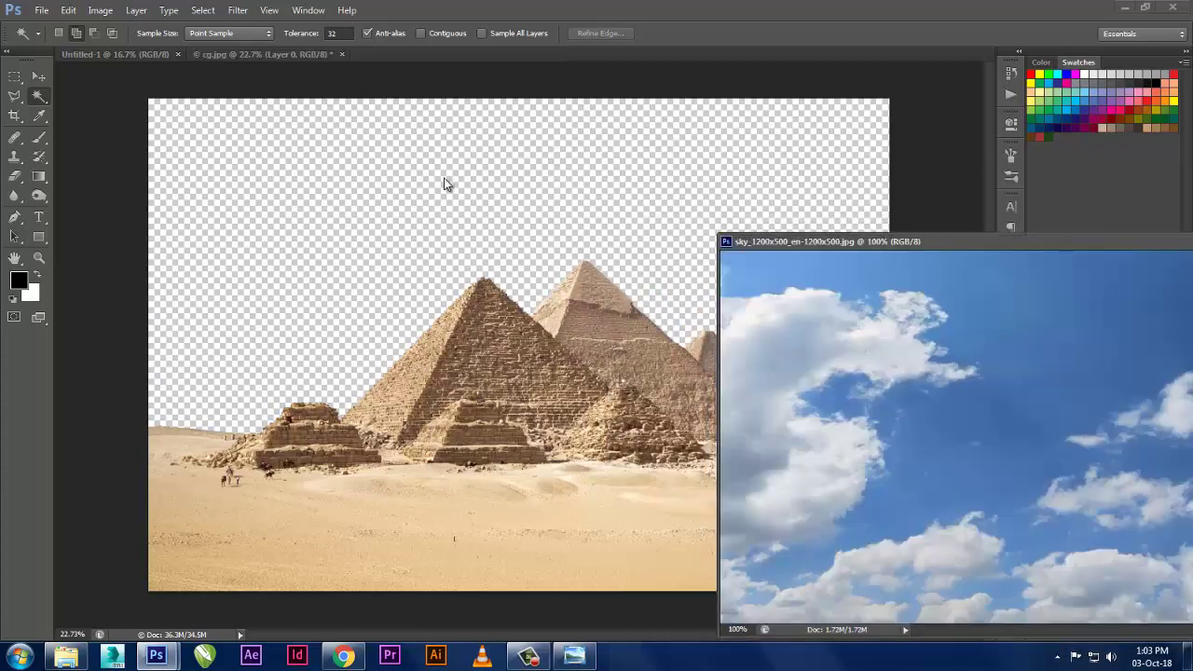
left_click_drag(888, 458, 436, 307)
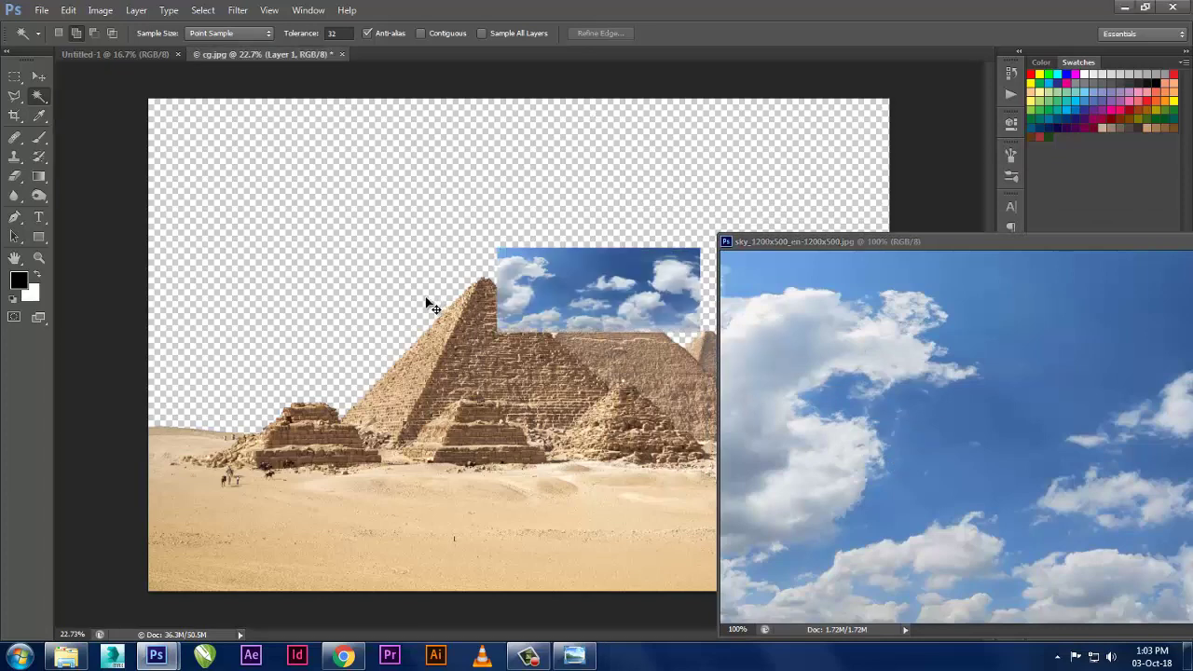
left_click(847, 242)
left_click_drag(847, 241, 858, 295)
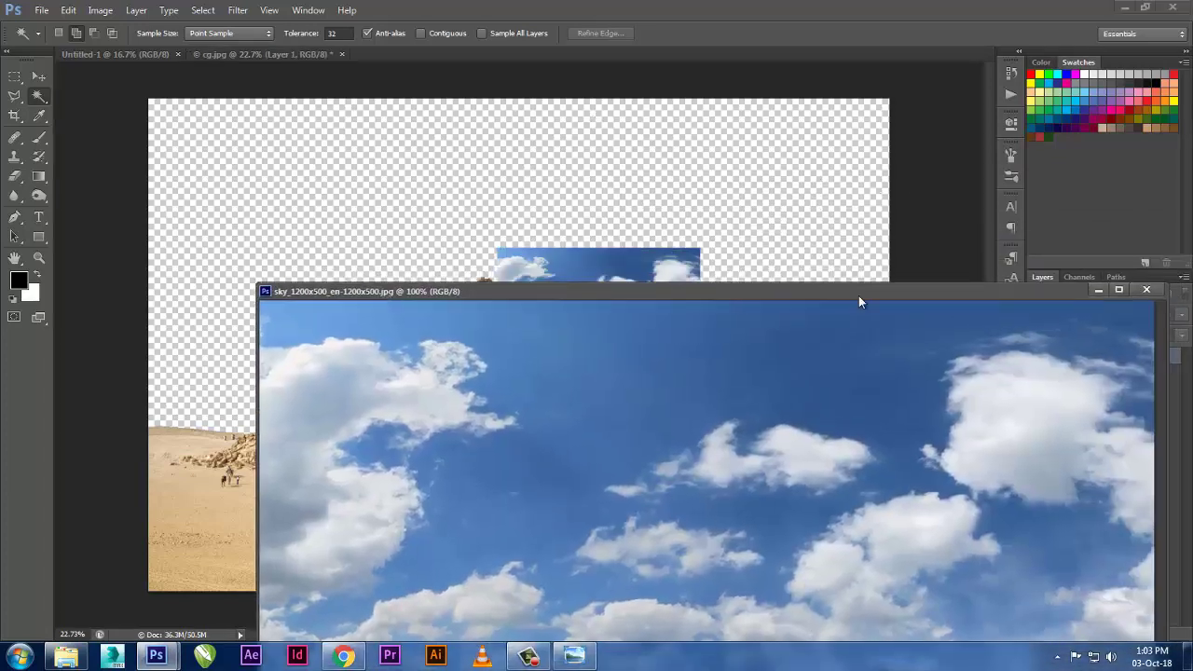
left_click(1146, 290)
left_click_drag(652, 289, 579, 252)
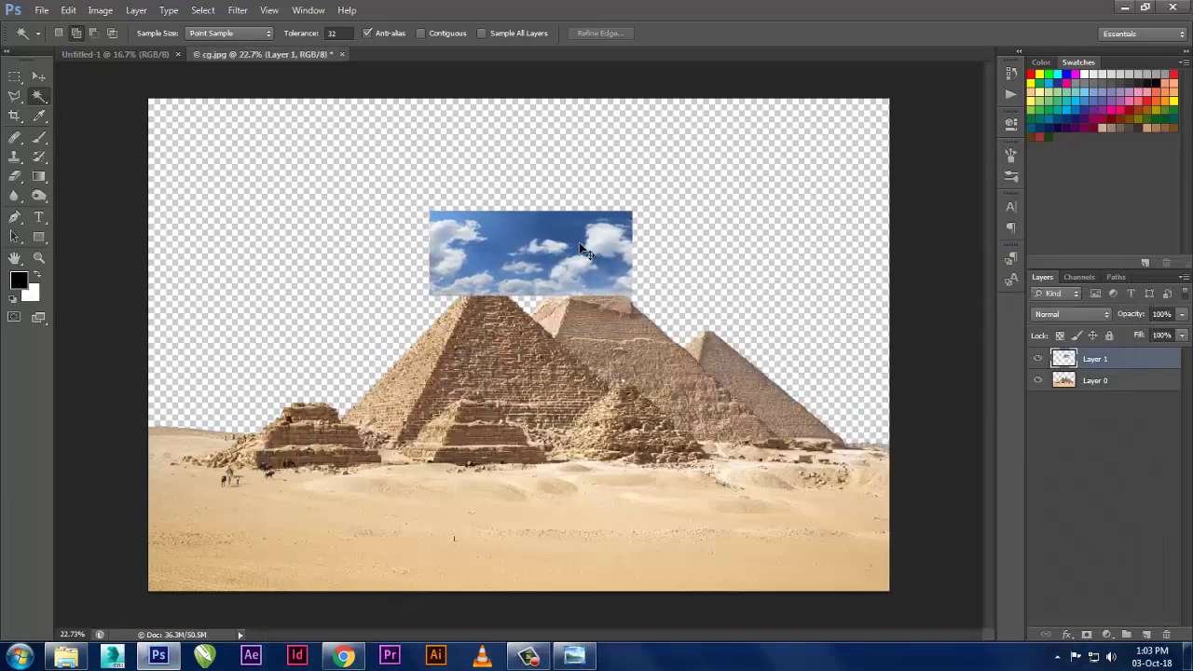
- Enlarge the sky layer with Free Transform and move it beneath and behind the pyramids layer
left_click(105, 9)
mouse_move(68, 10)
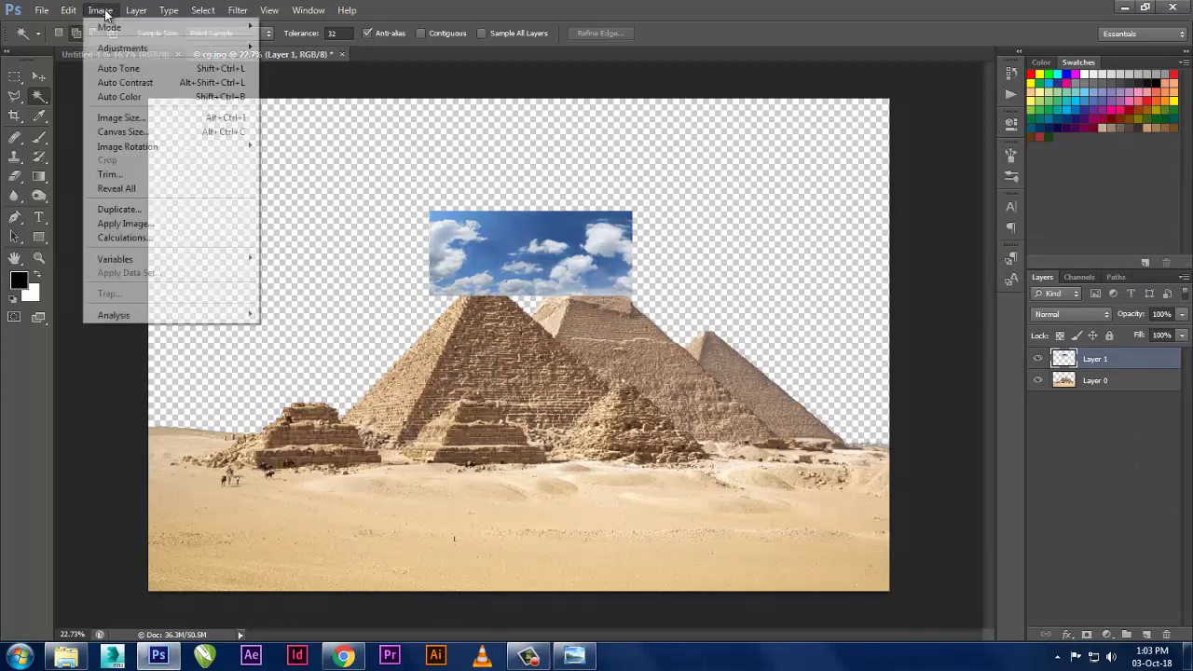
left_click(123, 288)
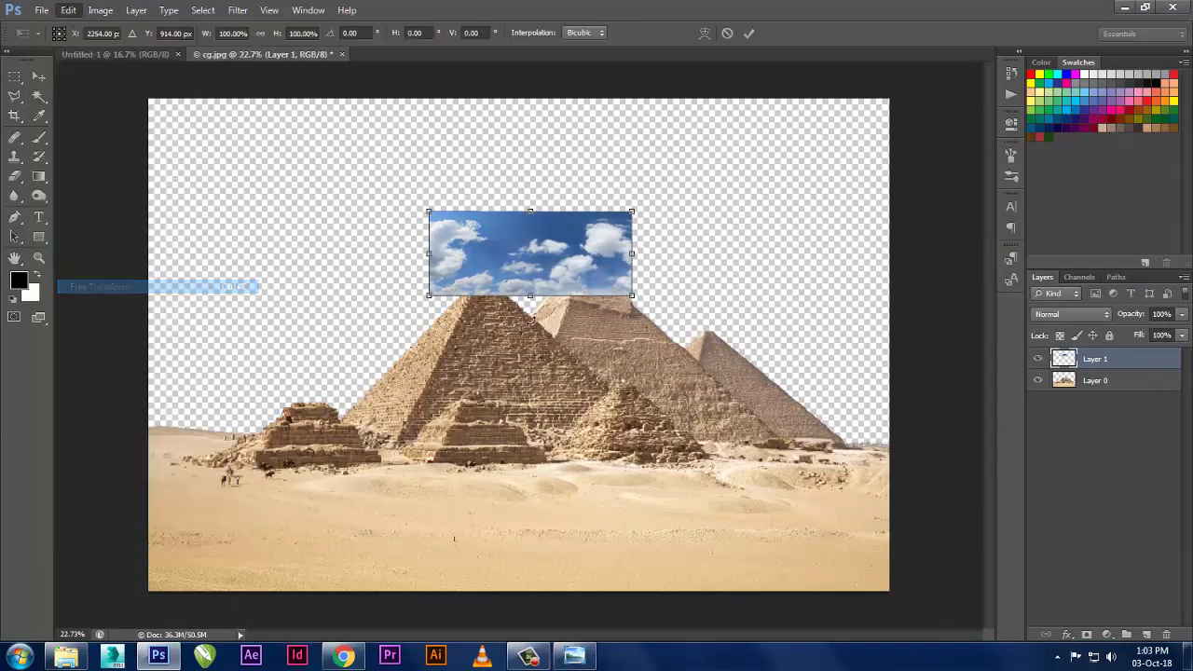
left_click_drag(632, 295, 816, 480)
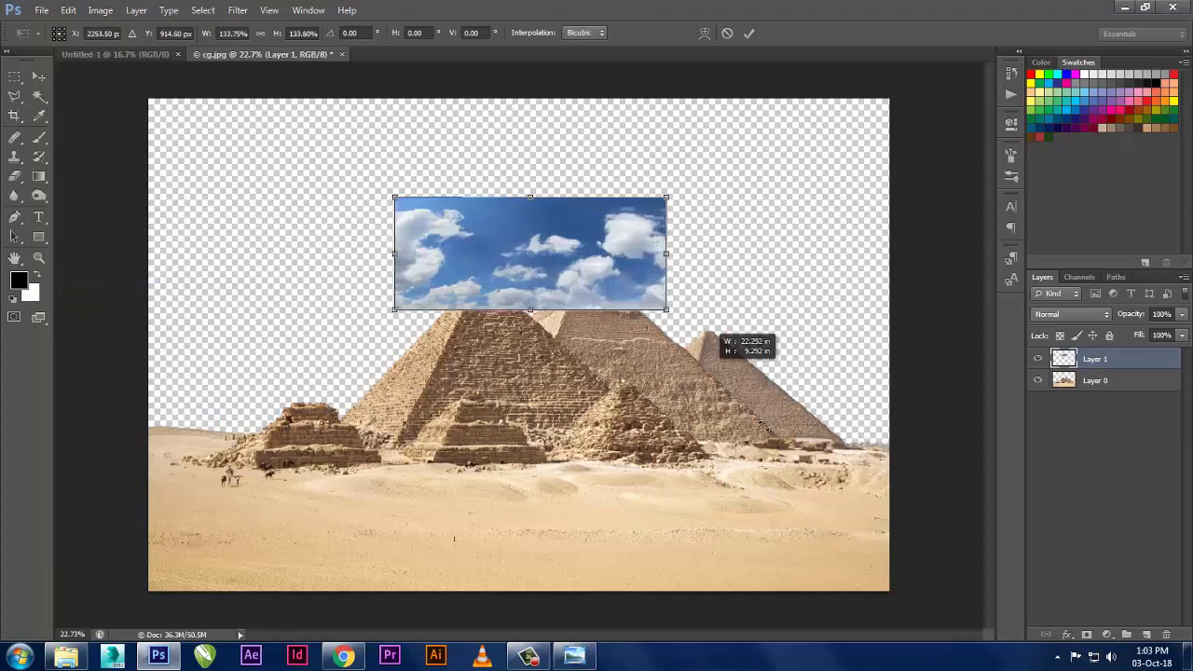
key("w")
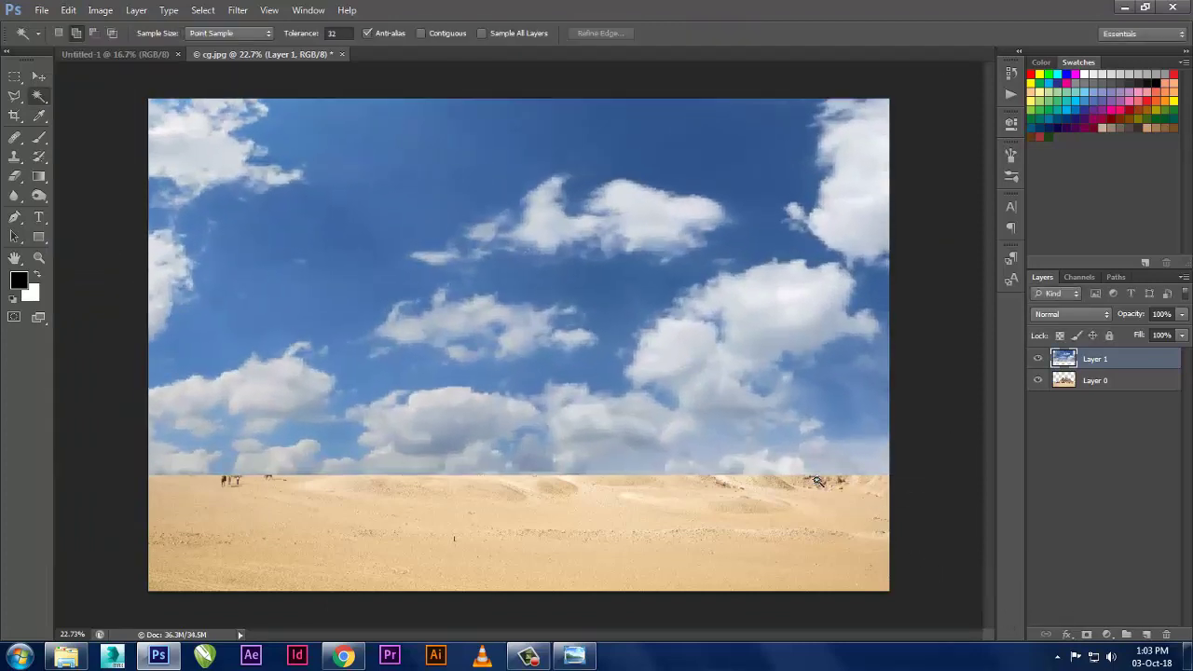
left_click_drag(1096, 363, 1102, 402)
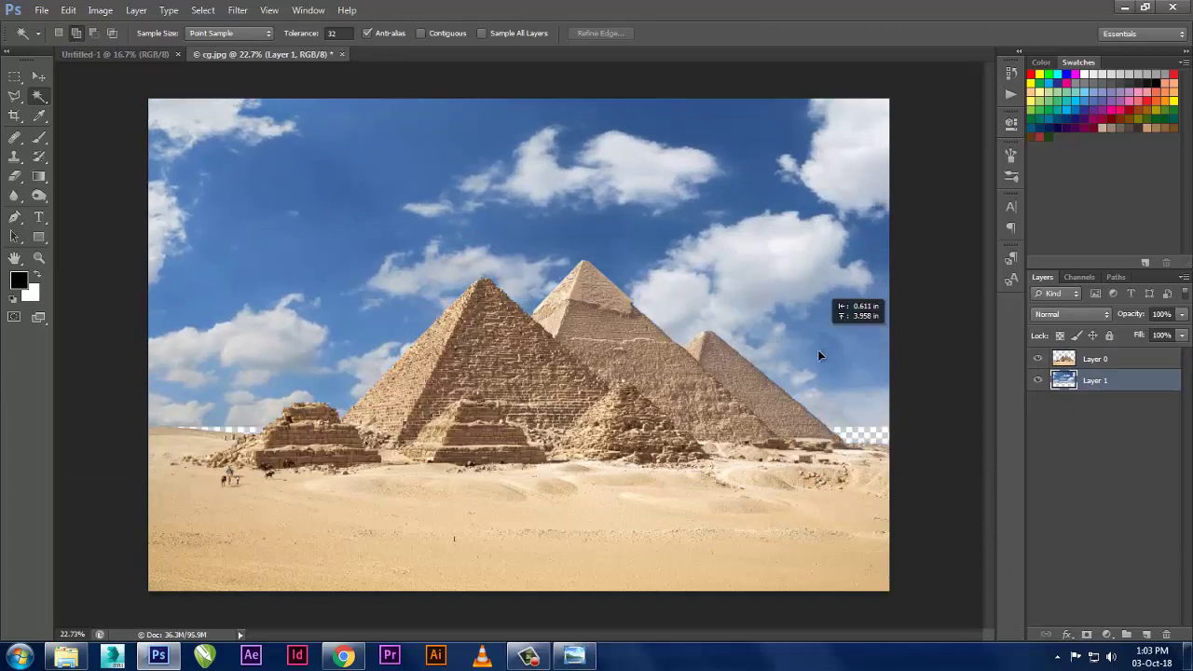
left_click_drag(819, 340, 799, 319)
scroll(708, 454, "down", 1)
scroll(708, 450, "up", 1)
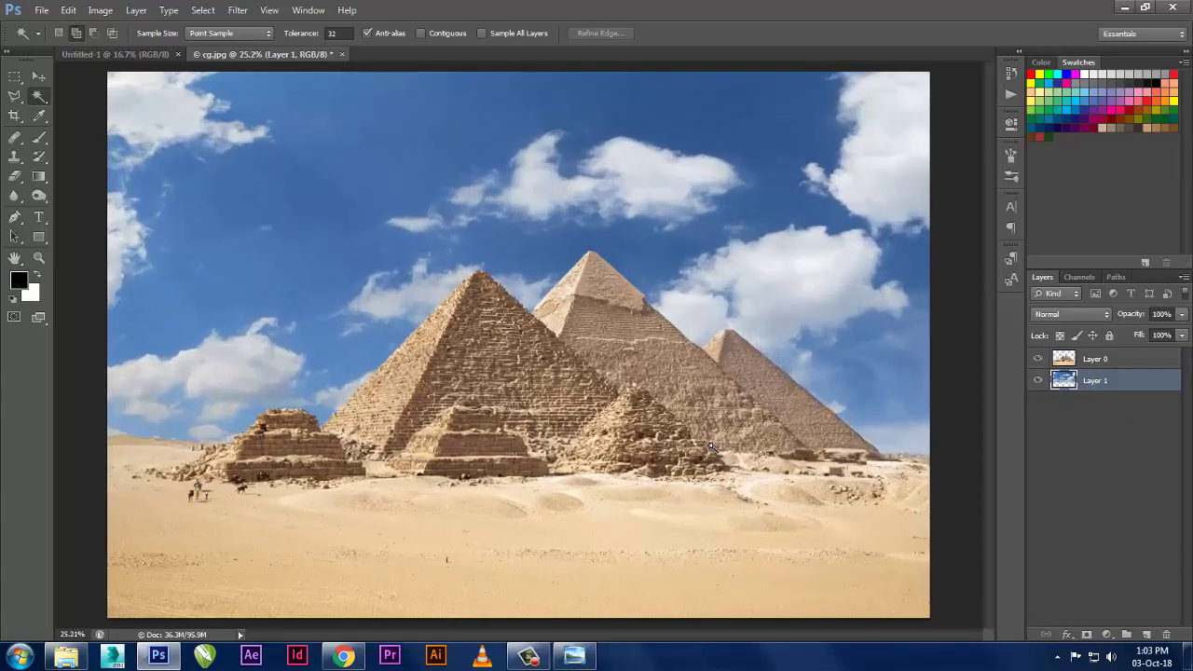
key("alt")
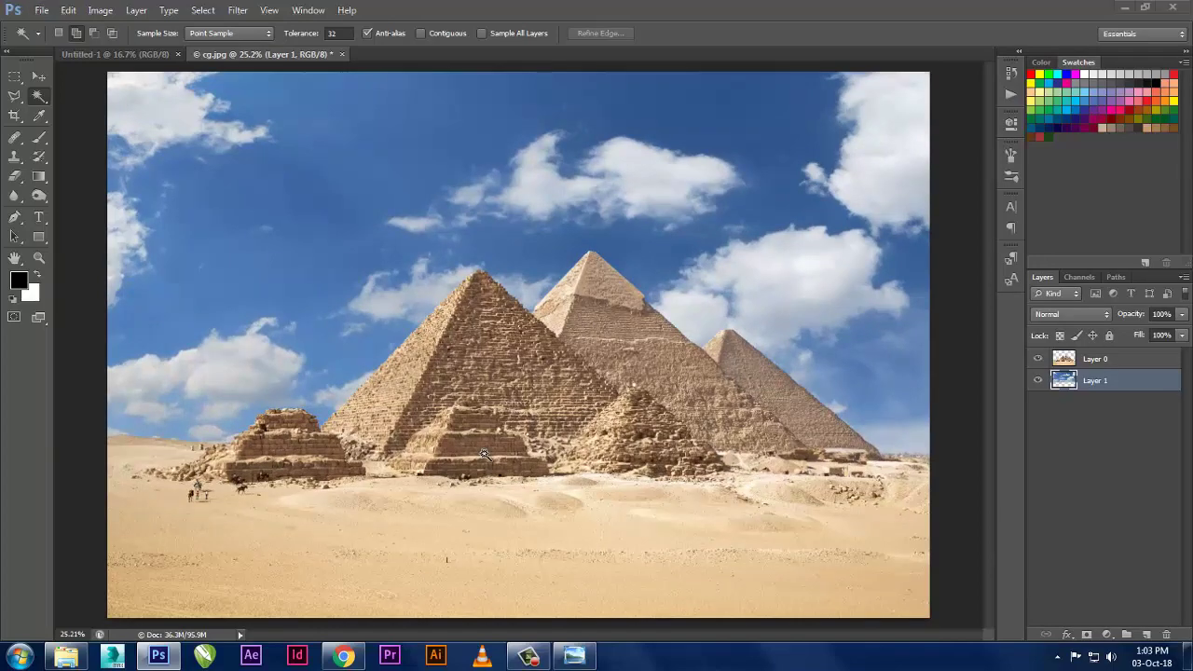
- Open the pink-hearts teacup photo from the wallpapers folder in Photoshop
key("alt+Tab")
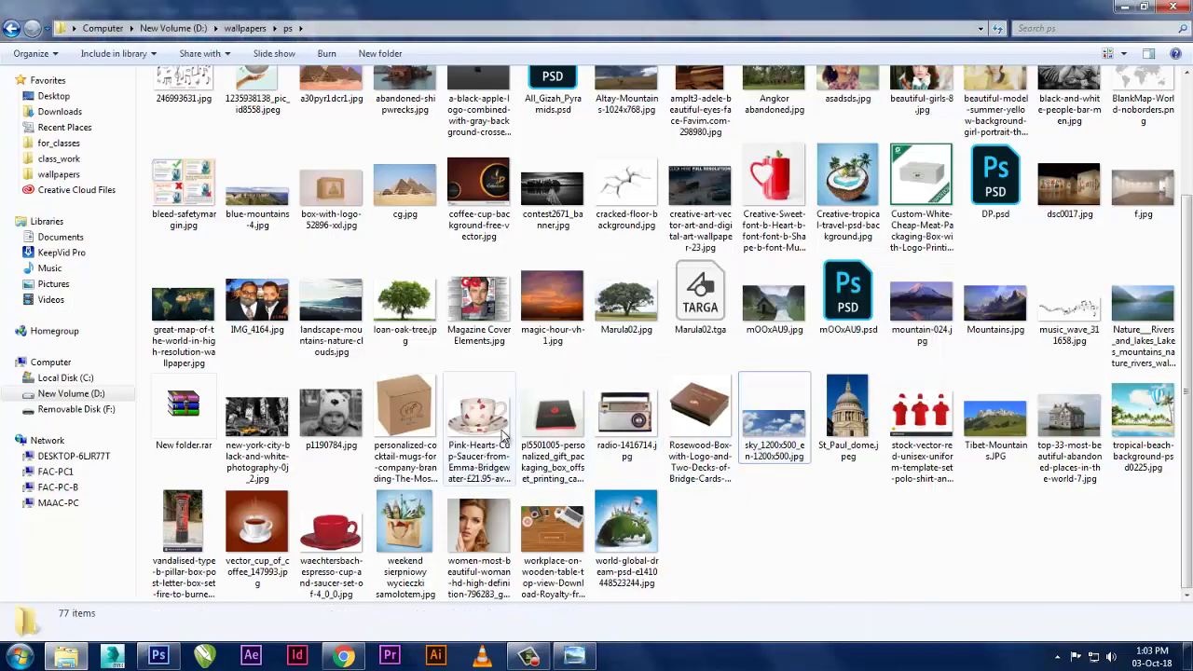
key("alt+Tab")
left_click_drag(504, 433, 610, 54)
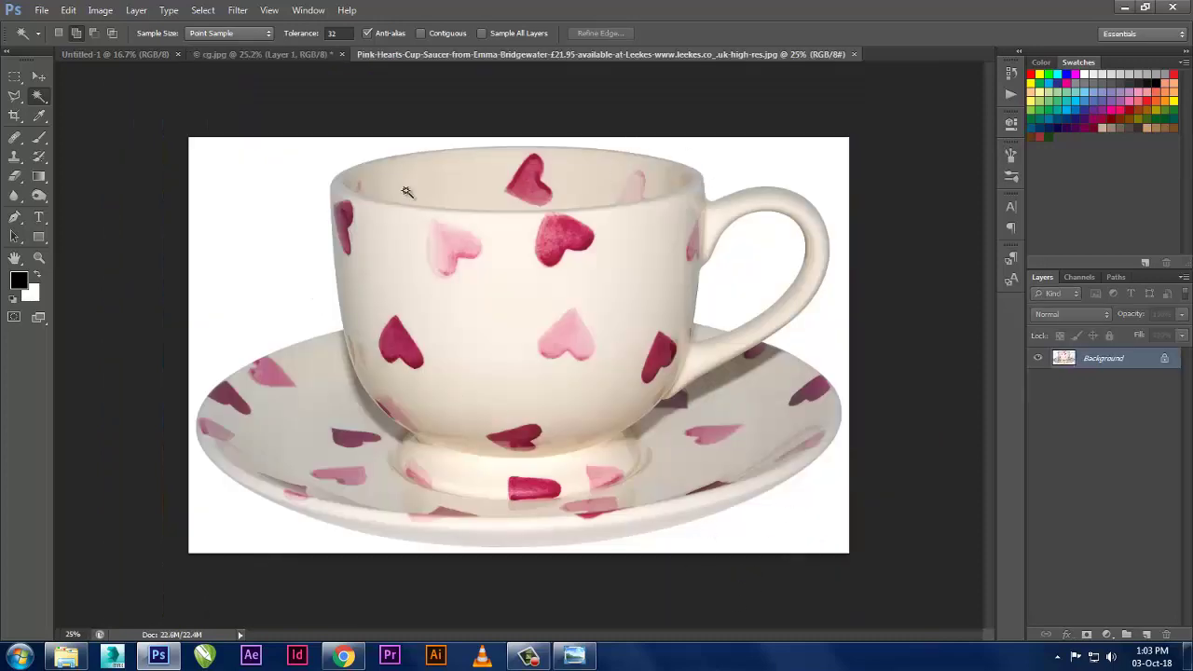
- Magic Wand the white around the teacup, convert Background to Layer 0, delete the white and deselect
left_click(303, 197)
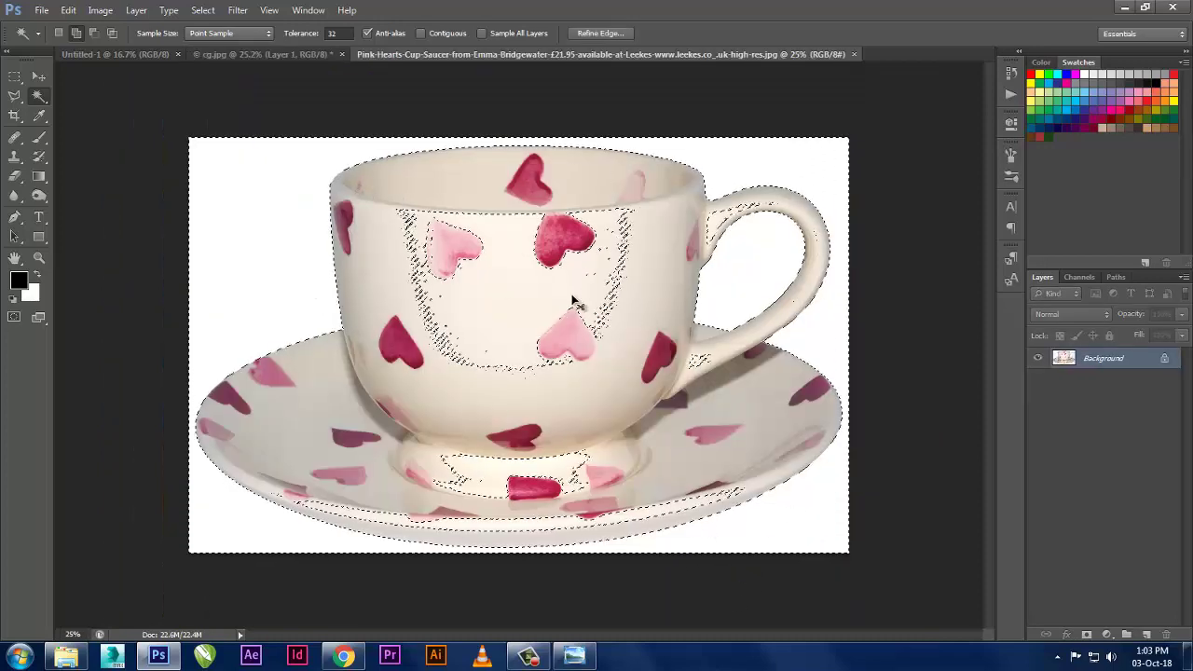
left_click(276, 179)
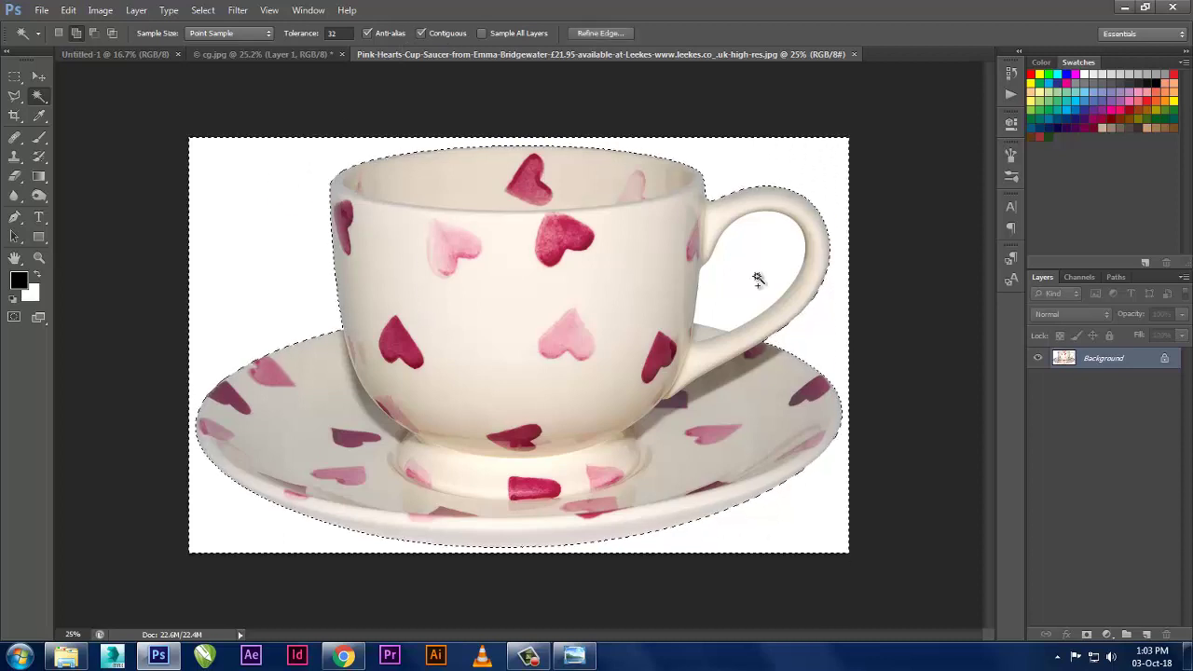
left_click(73, 34)
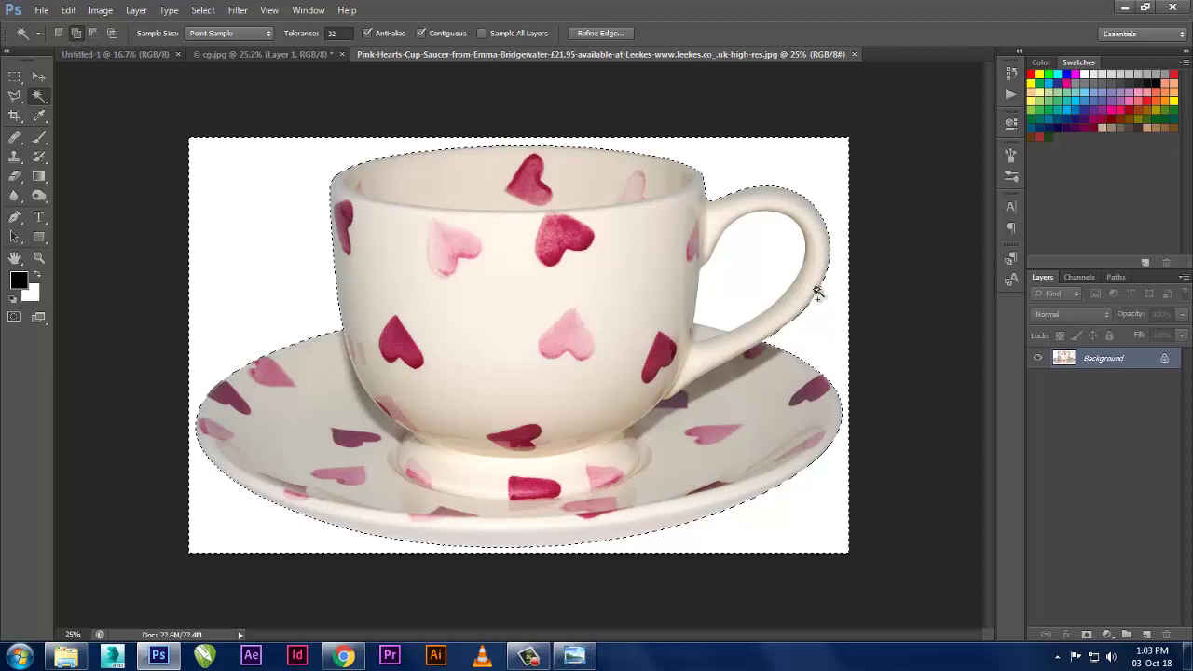
double_click(1163, 362)
left_click(735, 208)
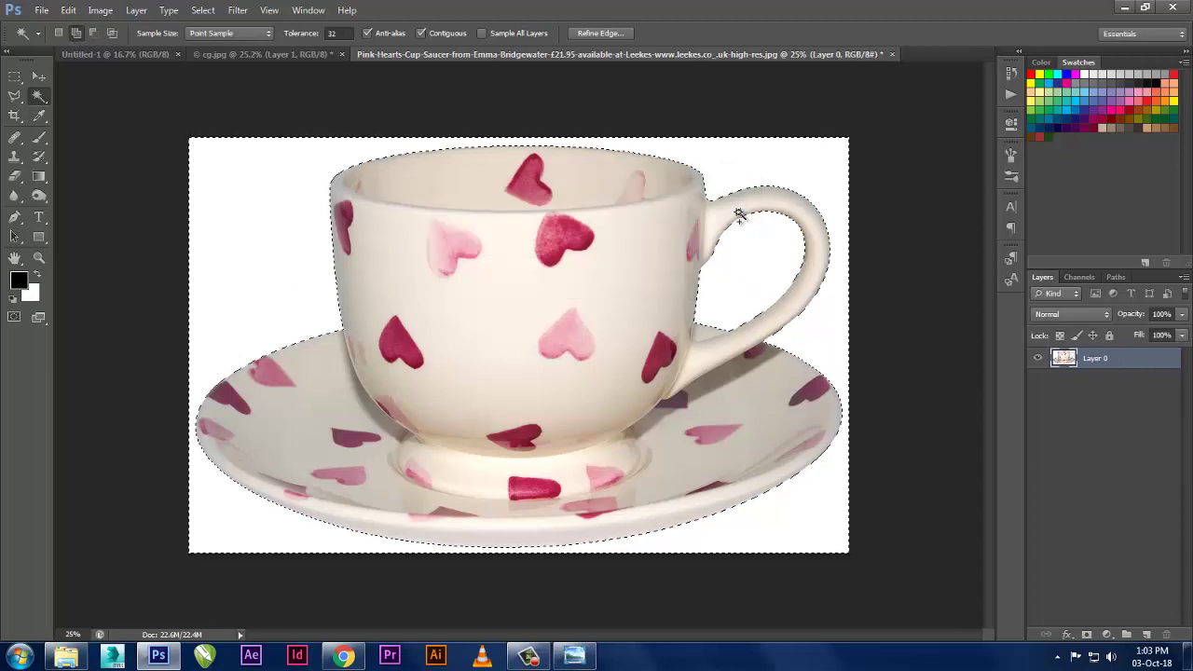
key("Delete")
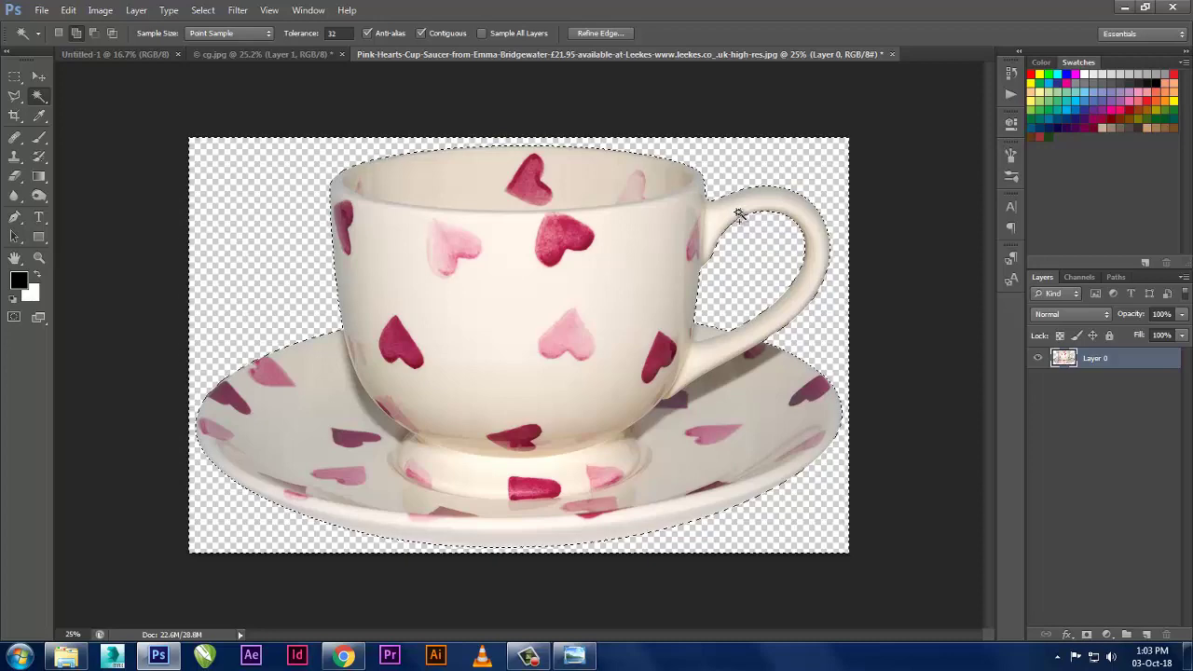
right_click(739, 214)
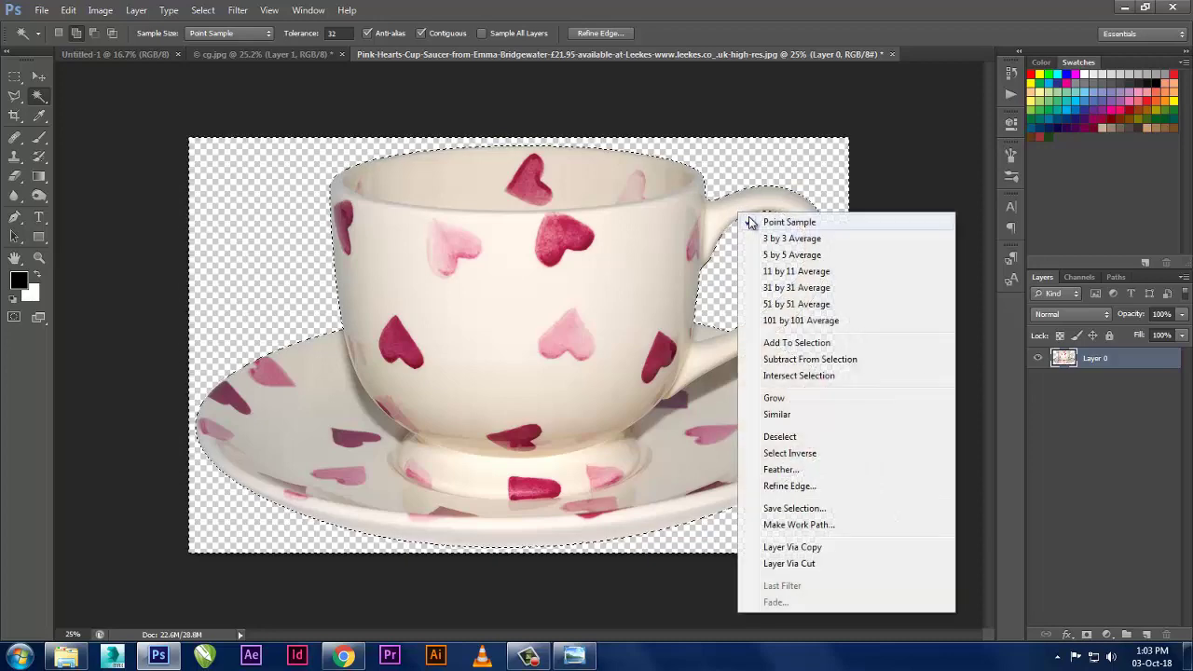
left_click(789, 436)
- Copy the cut-out teacup into cg.jpg, then close the teacup document without saving
left_click_drag(517, 55, 679, 176)
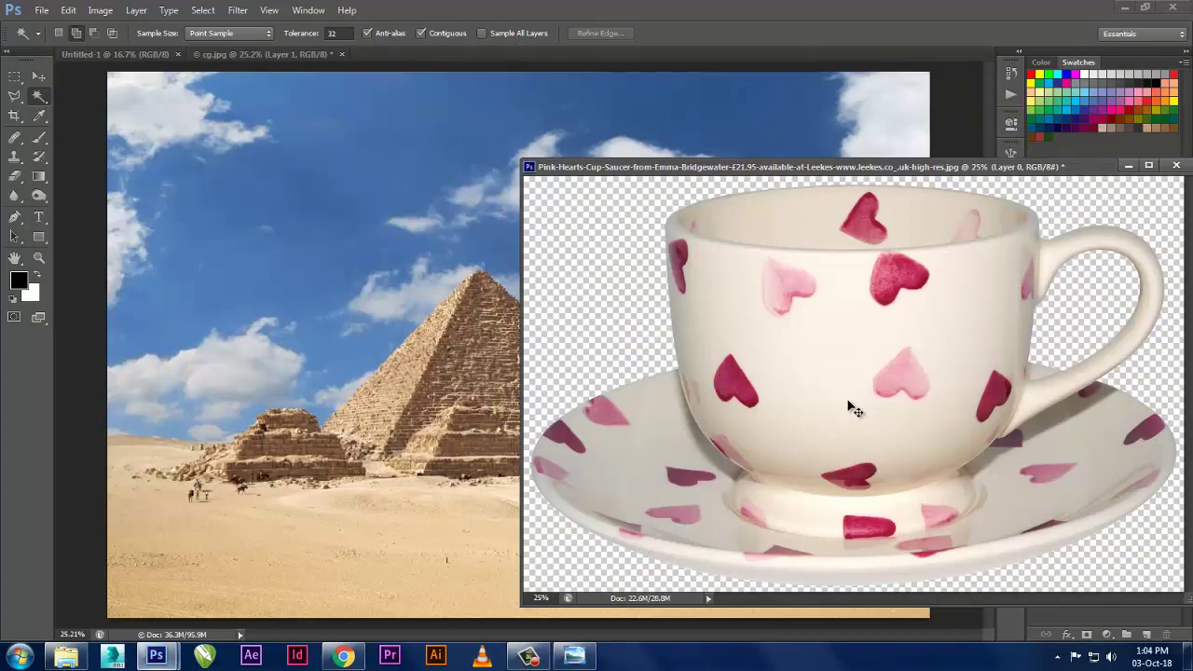
left_click_drag(851, 404, 494, 462)
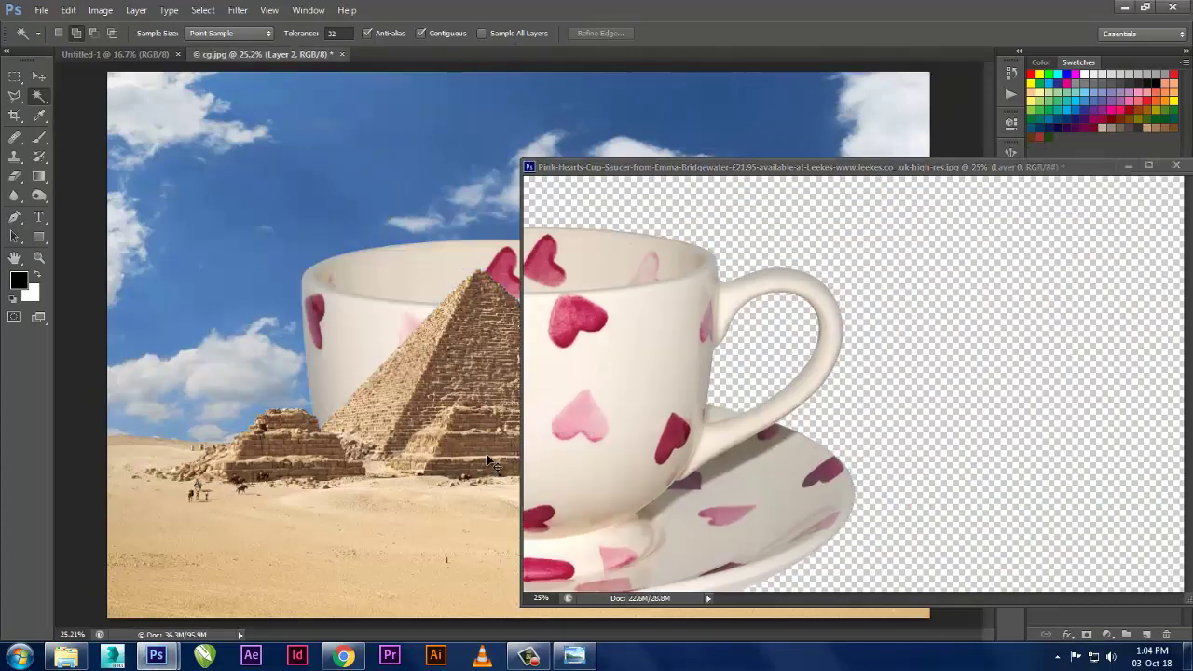
left_click_drag(801, 178, 439, 234)
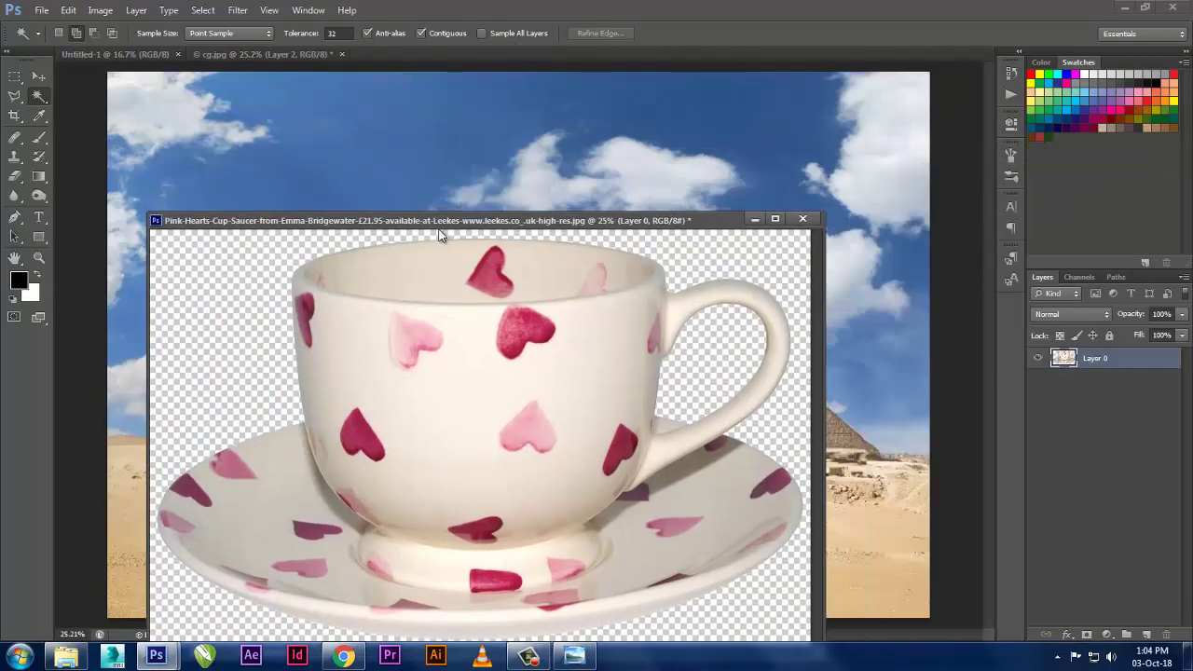
left_click(781, 247)
left_click(803, 218)
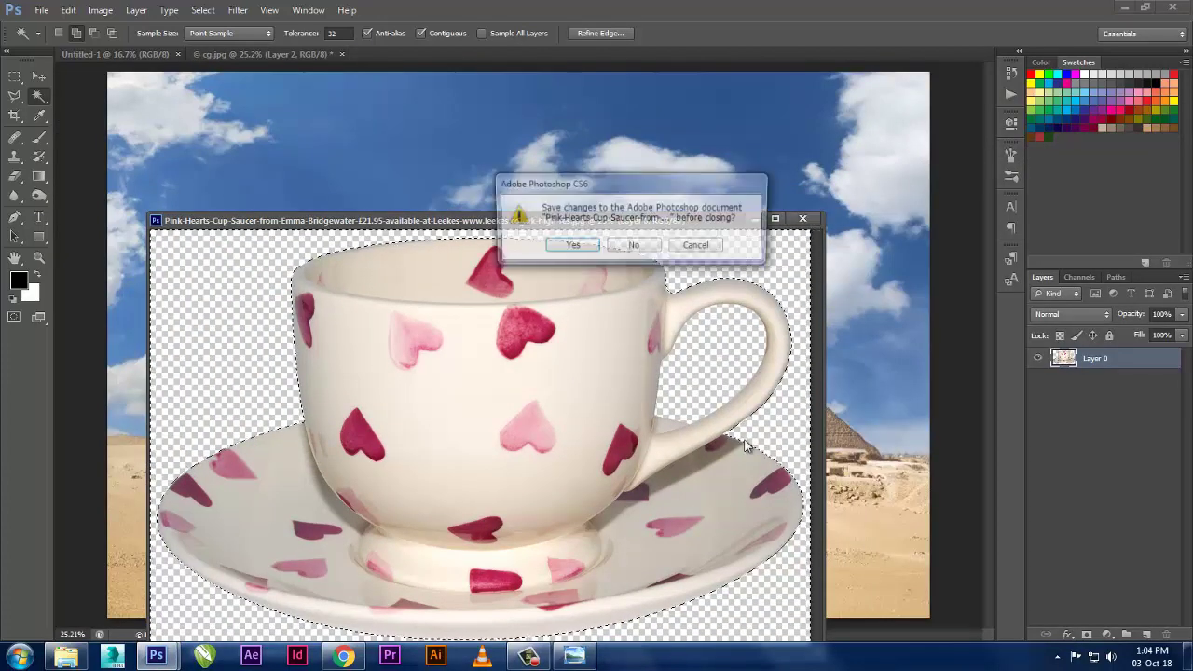
left_click(633, 246)
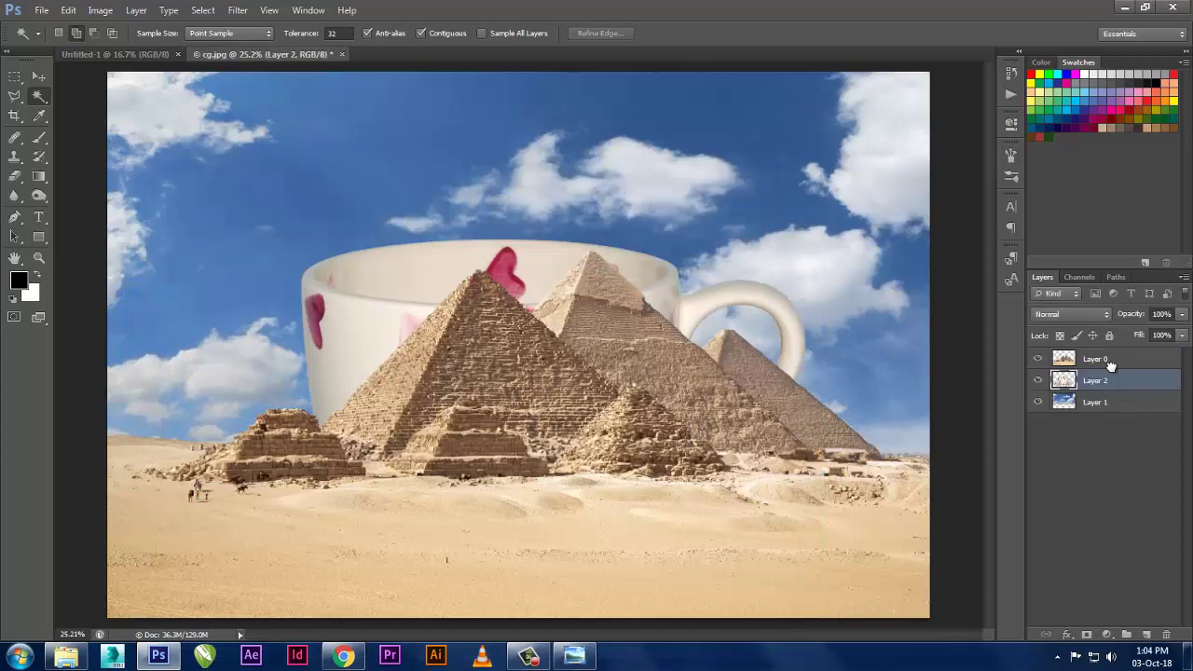
- Put the cup above the pyramids, scale it to about 37%, tilt it roughly 52° at lower right
left_click_drag(1110, 364, 1106, 348)
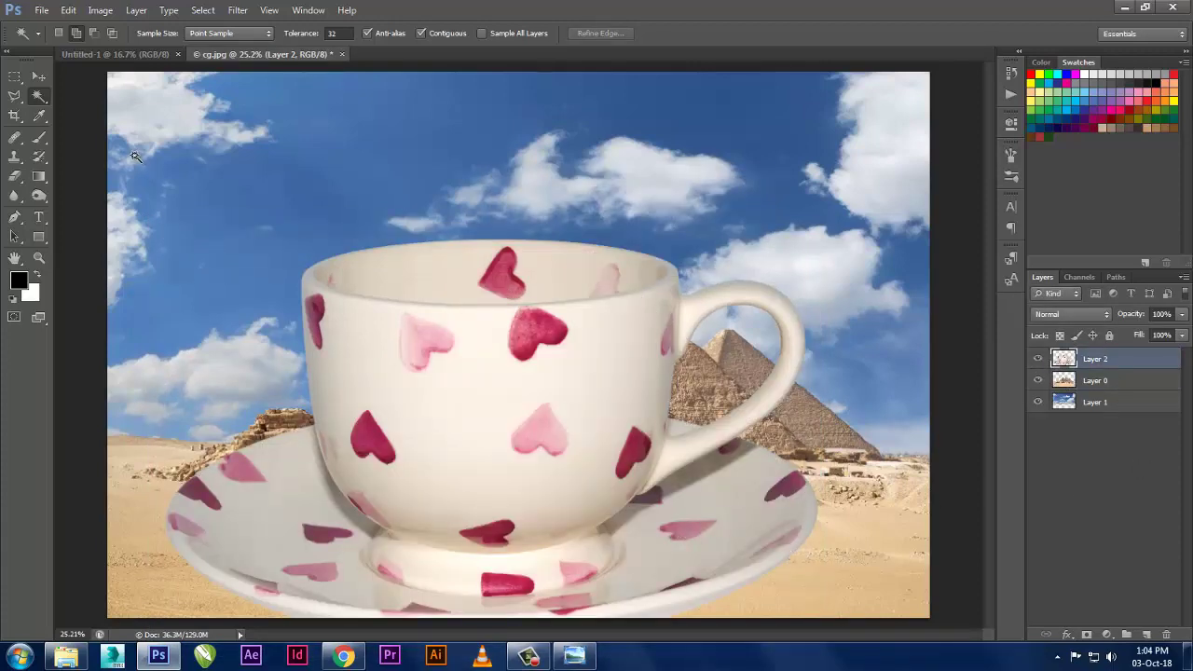
left_click(68, 10)
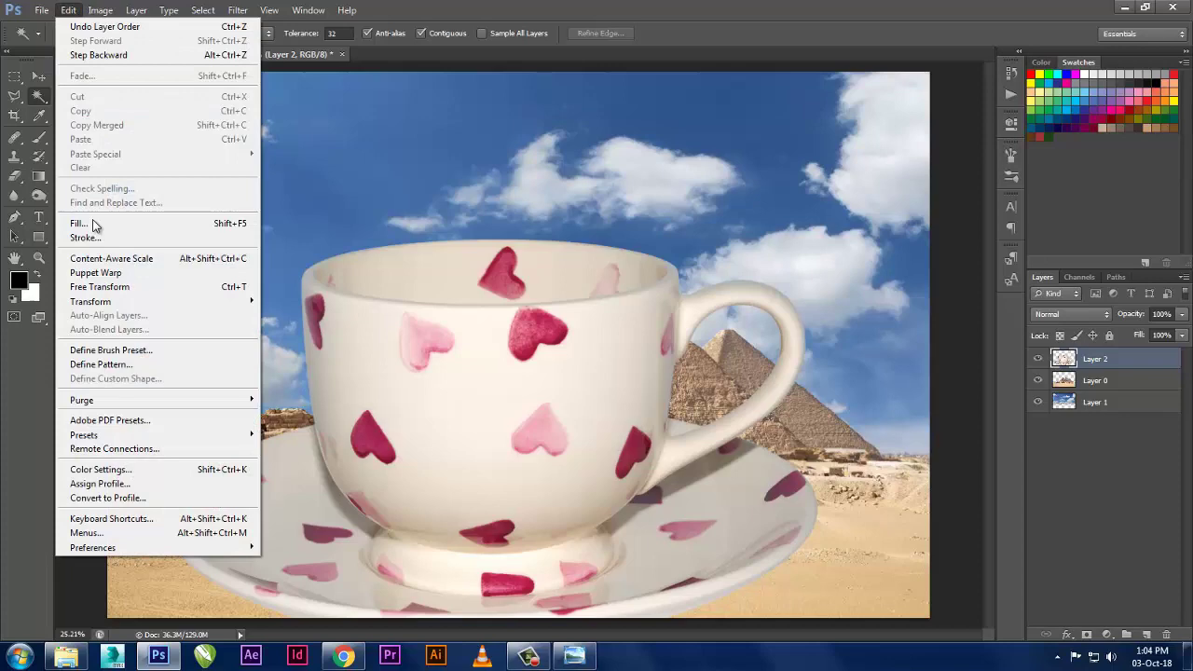
left_click(117, 286)
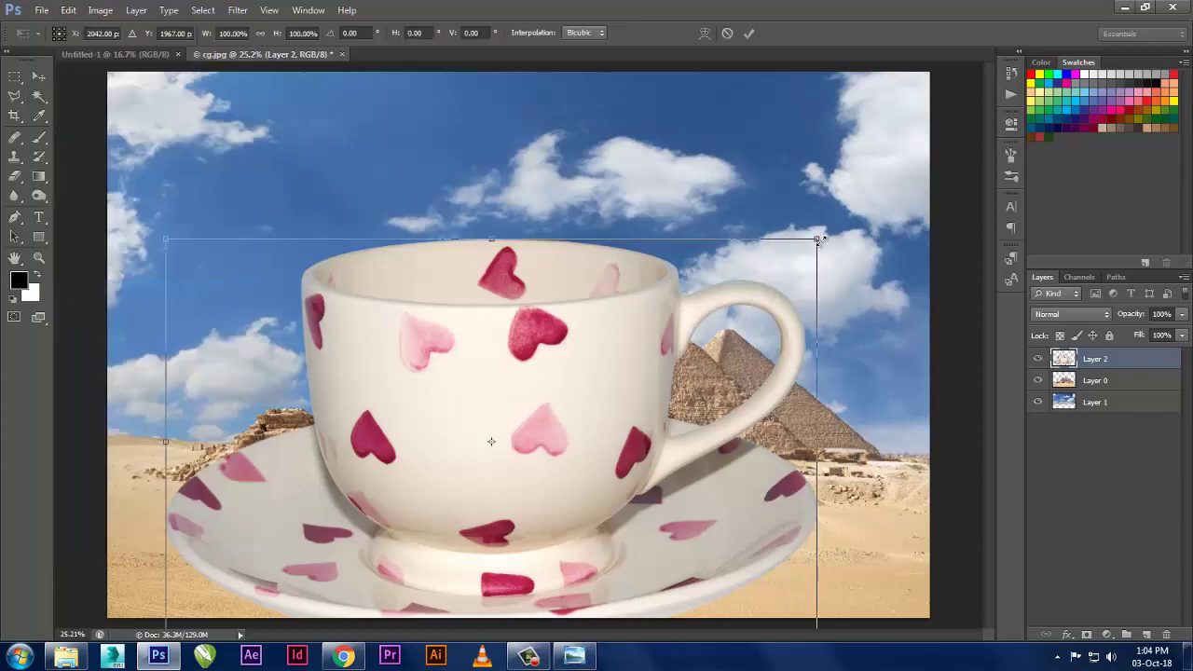
left_click_drag(817, 239, 353, 527)
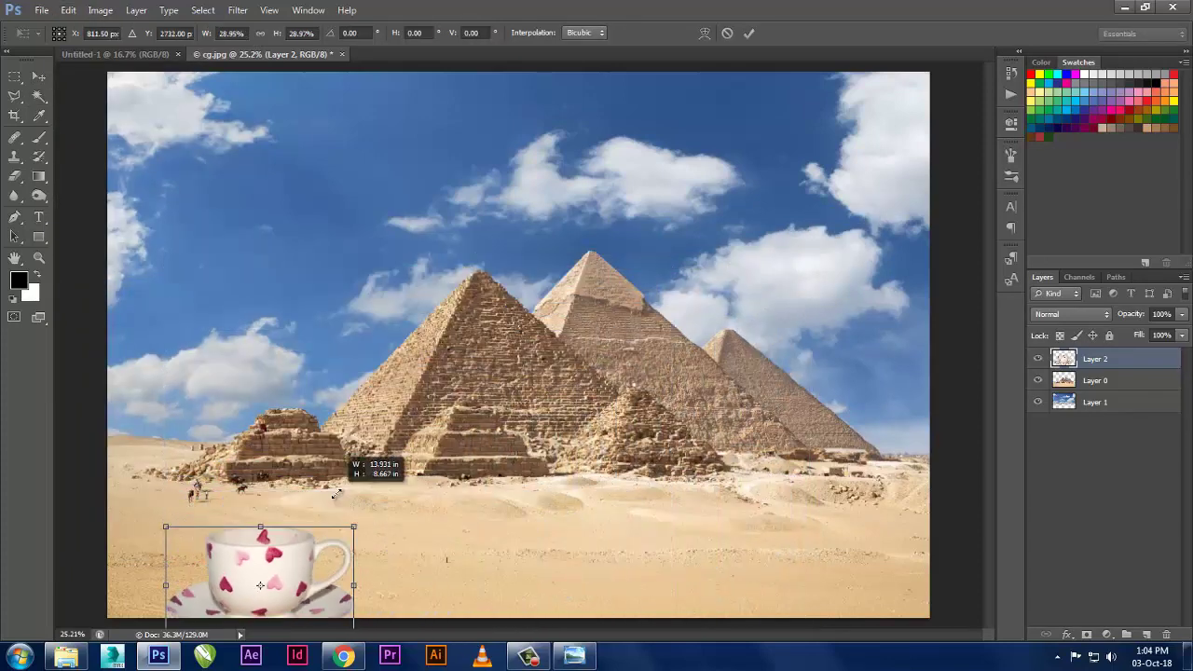
left_click_drag(305, 594, 745, 554)
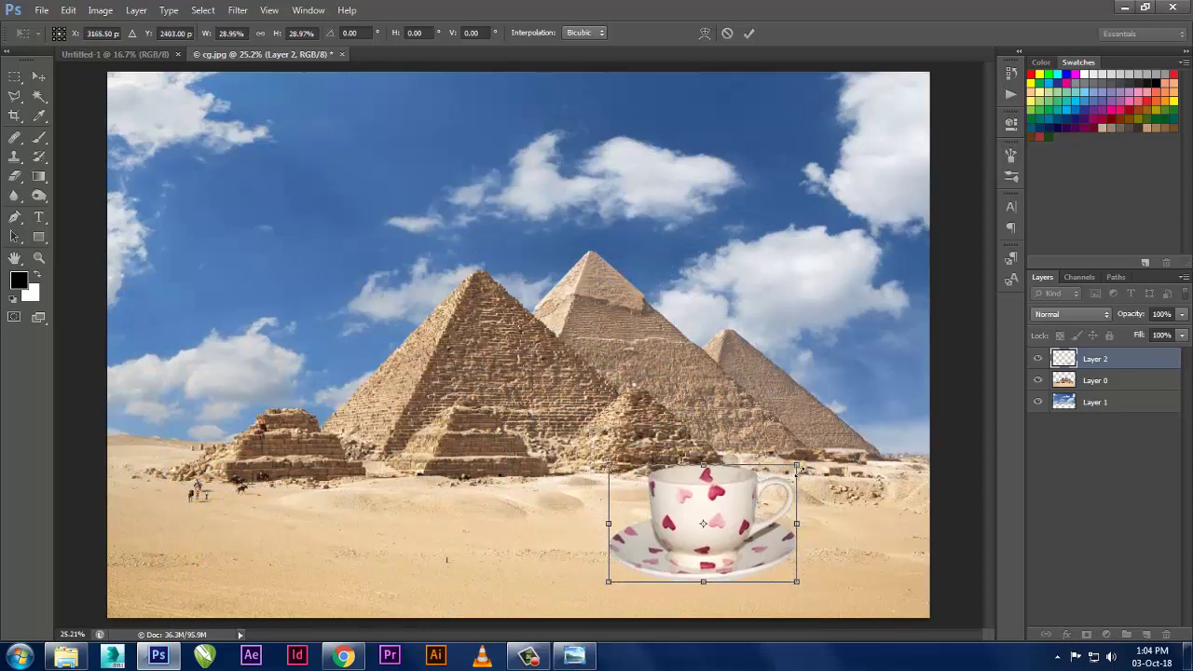
left_click_drag(799, 465, 862, 427)
left_click_drag(775, 471, 744, 477)
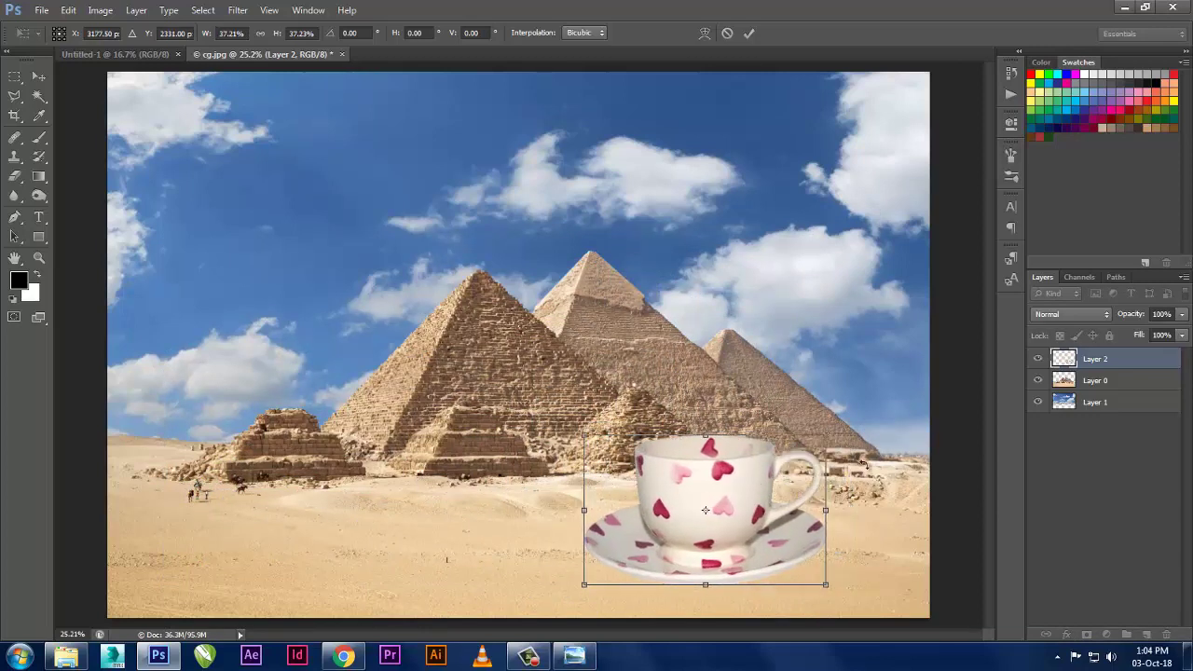
left_click_drag(838, 466, 750, 392)
left_click_drag(719, 460, 722, 488)
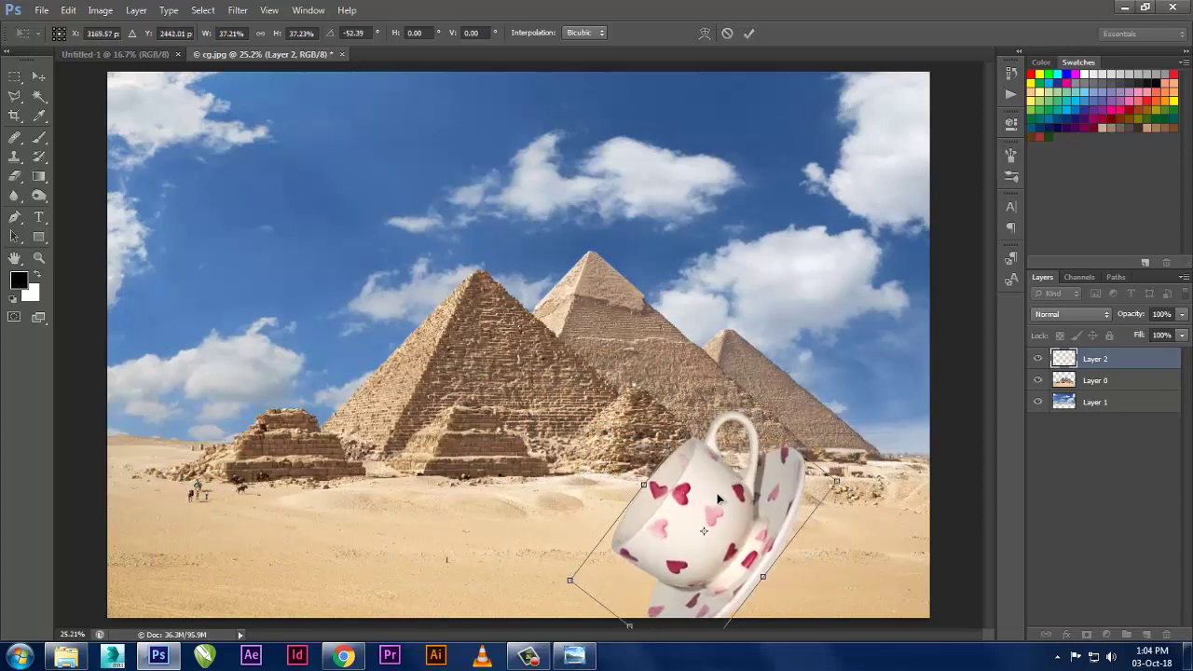
key("Return")
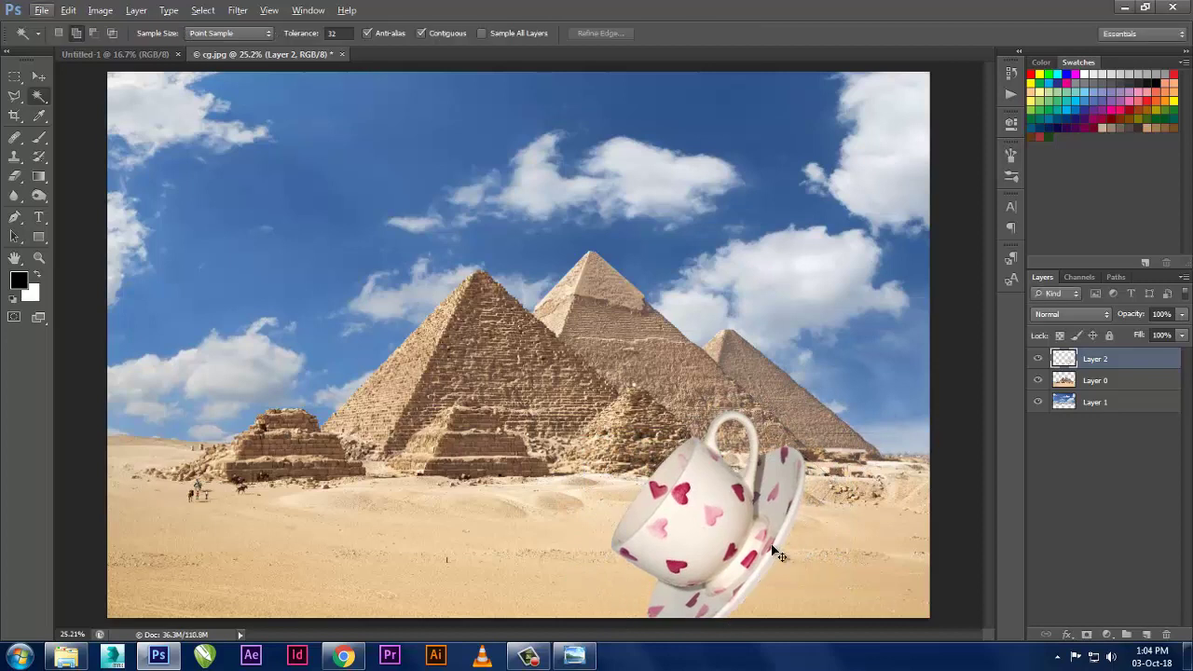
left_click_drag(778, 554, 783, 563)
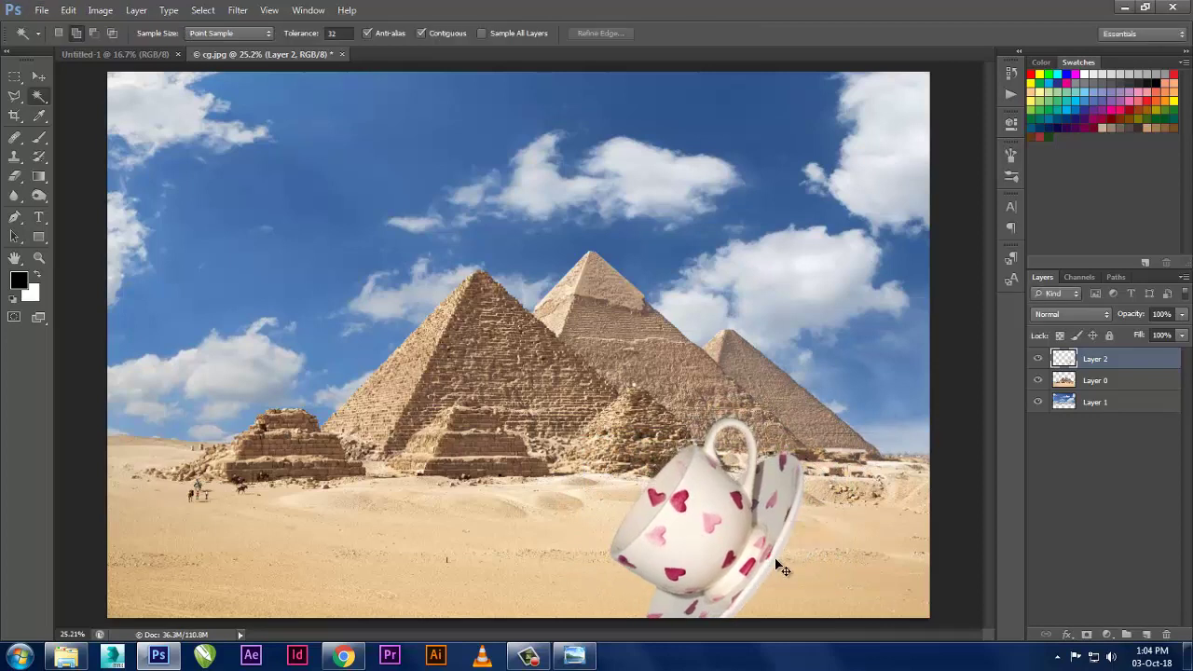
- Try deleting a rectangular area over the pyramids and cup, then undo it
left_click(15, 77)
left_click_drag(465, 299, 846, 511)
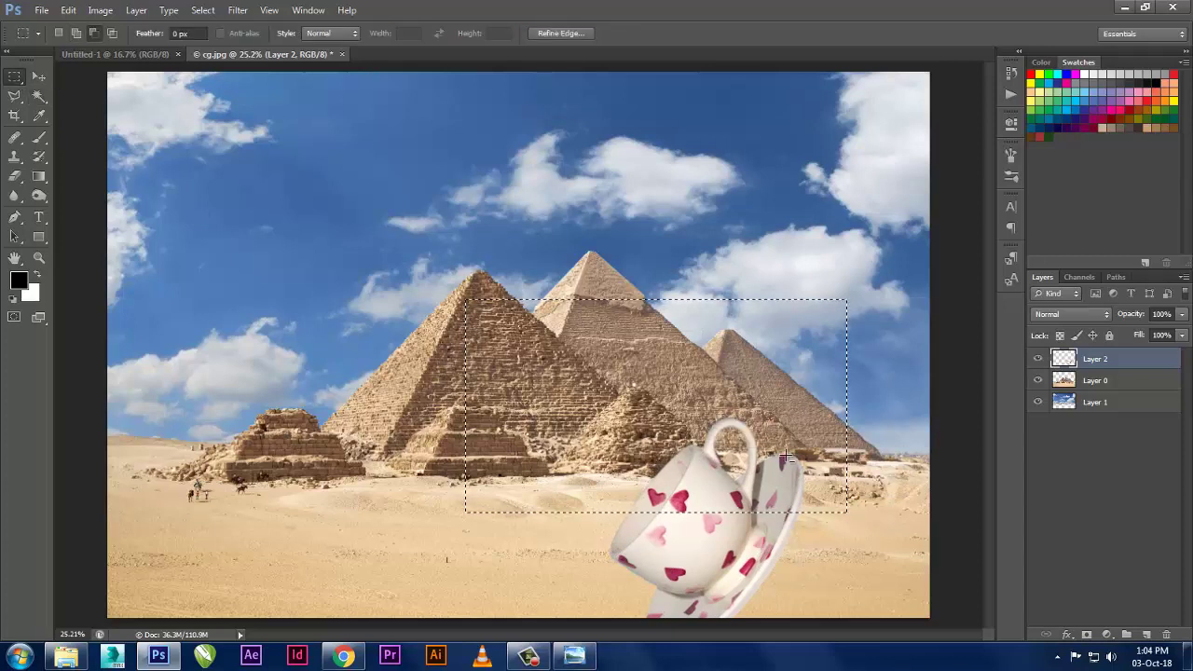
key("Delete")
key("ctrl+d")
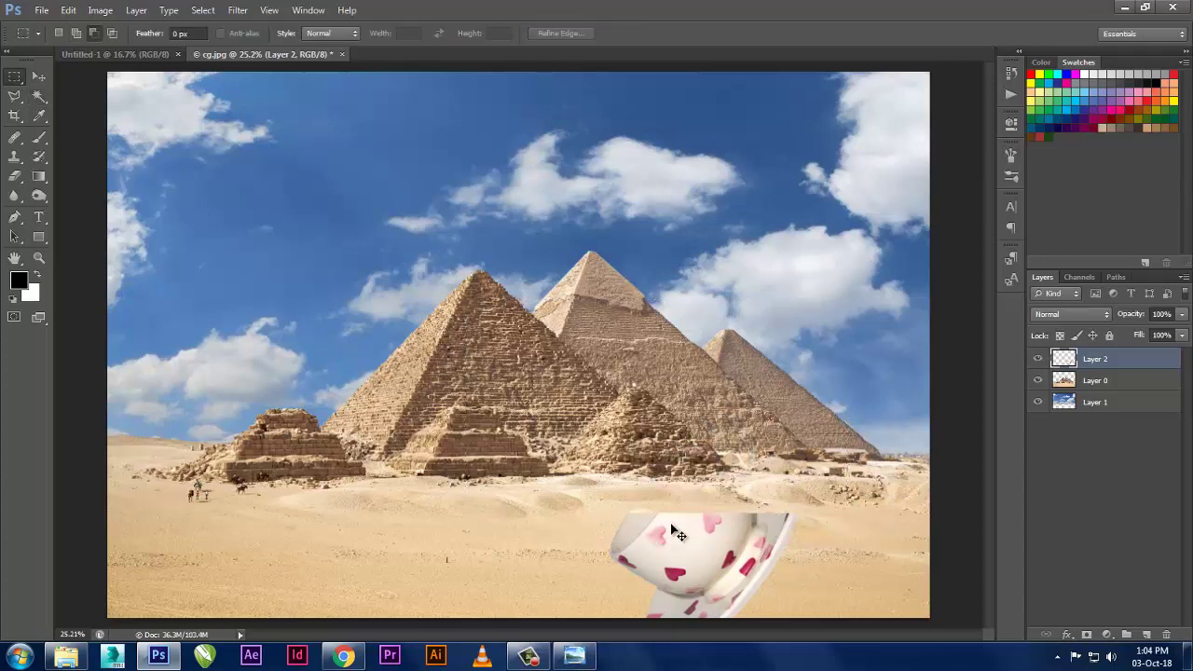
key("ctrl+alt+z")
key("ctrl+alt+z")
key("ctrl+alt+z")
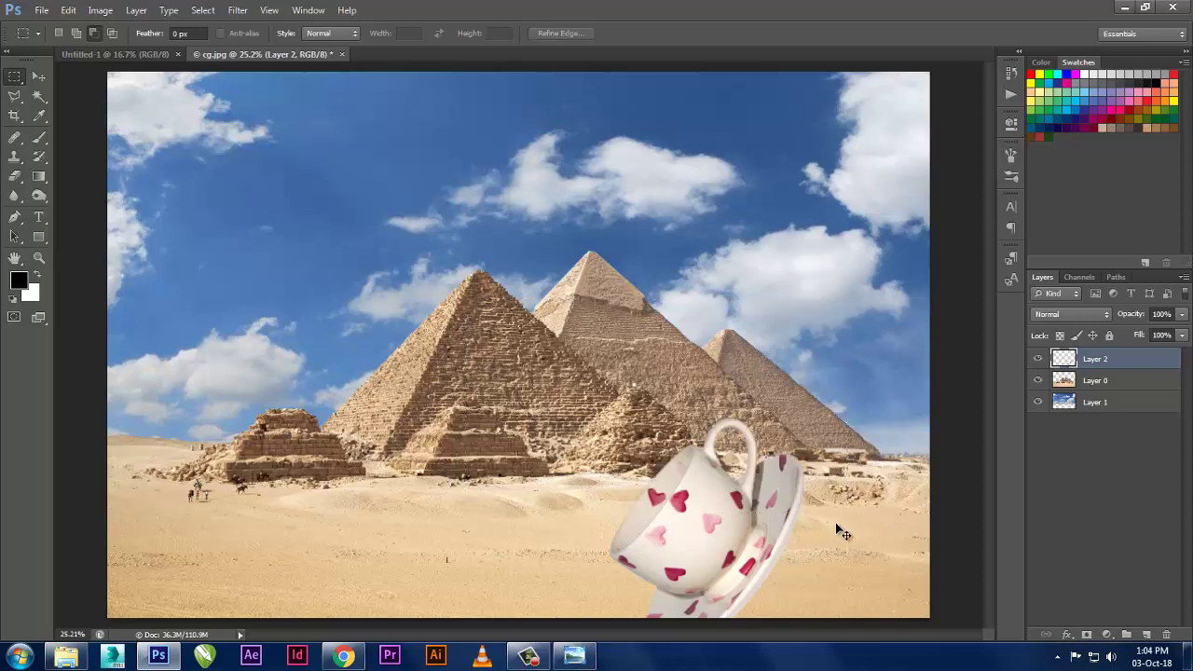
- Lasso the cup's lower part below the sand line and delete it
left_click(15, 97)
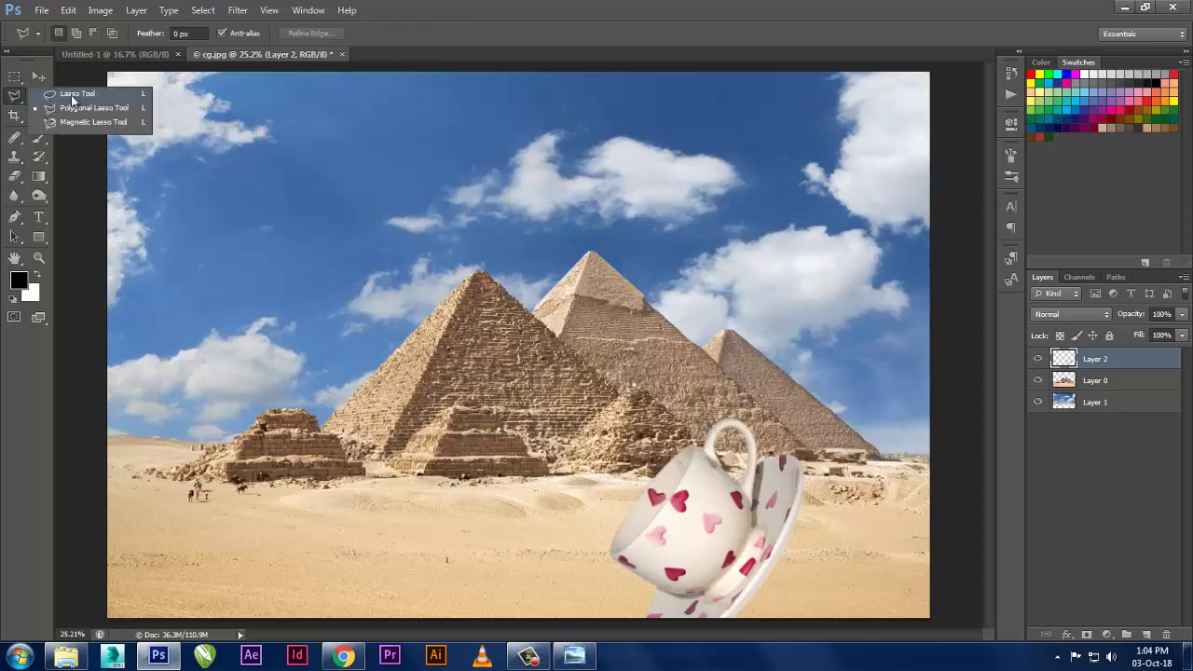
left_click(74, 94)
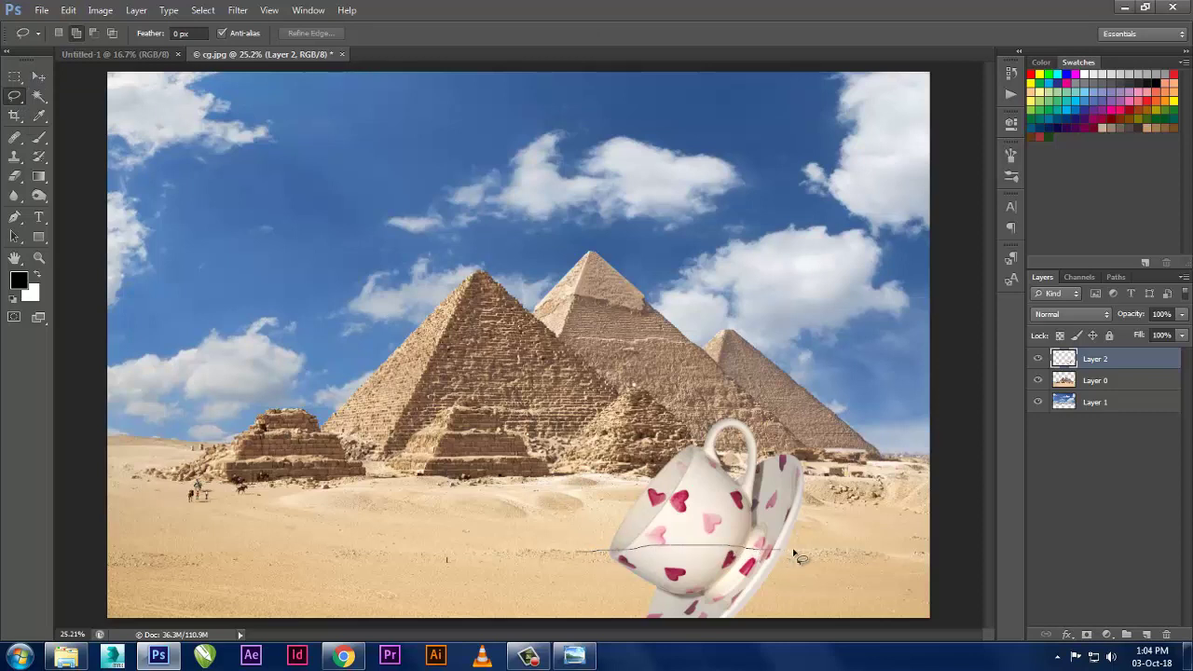
left_click_drag(462, 607, 463, 614)
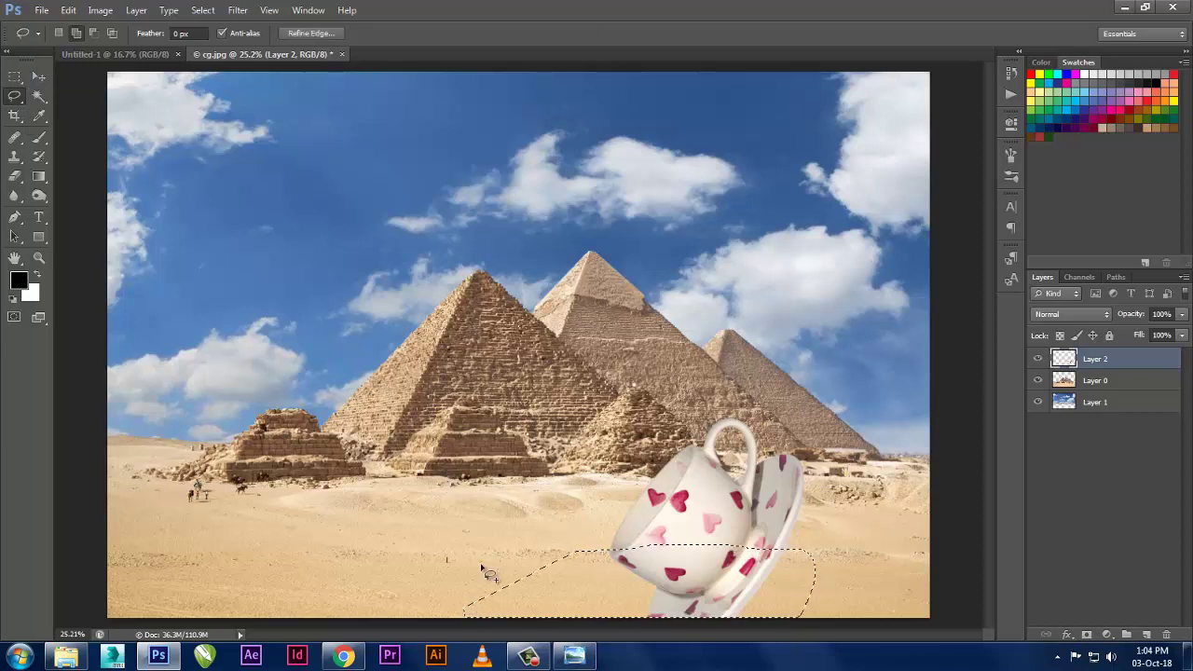
key("Delete")
key("ctrl+d")
left_click_drag(745, 534, 750, 539, "ctrl")
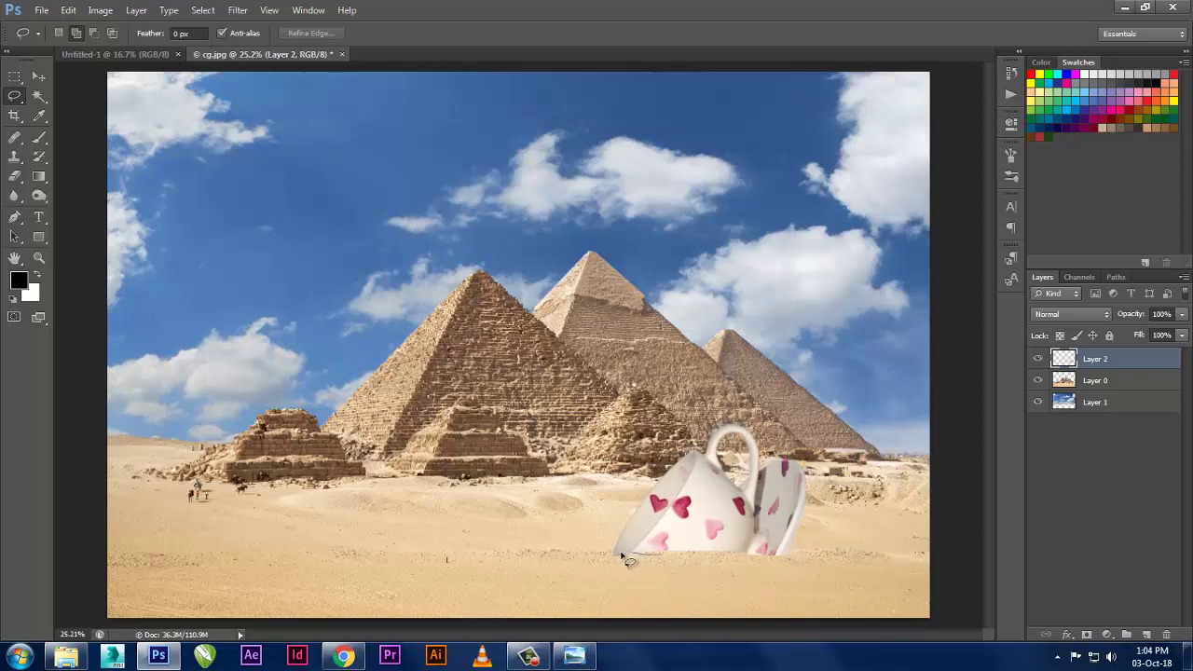
left_click_drag(597, 584, 655, 585)
key("ctrl+d")
- Toggle the desert layer's visibility to inspect the cup's cut base
scroll(693, 581, "up", 2, "alt")
scroll(694, 580, "up", 3, "alt")
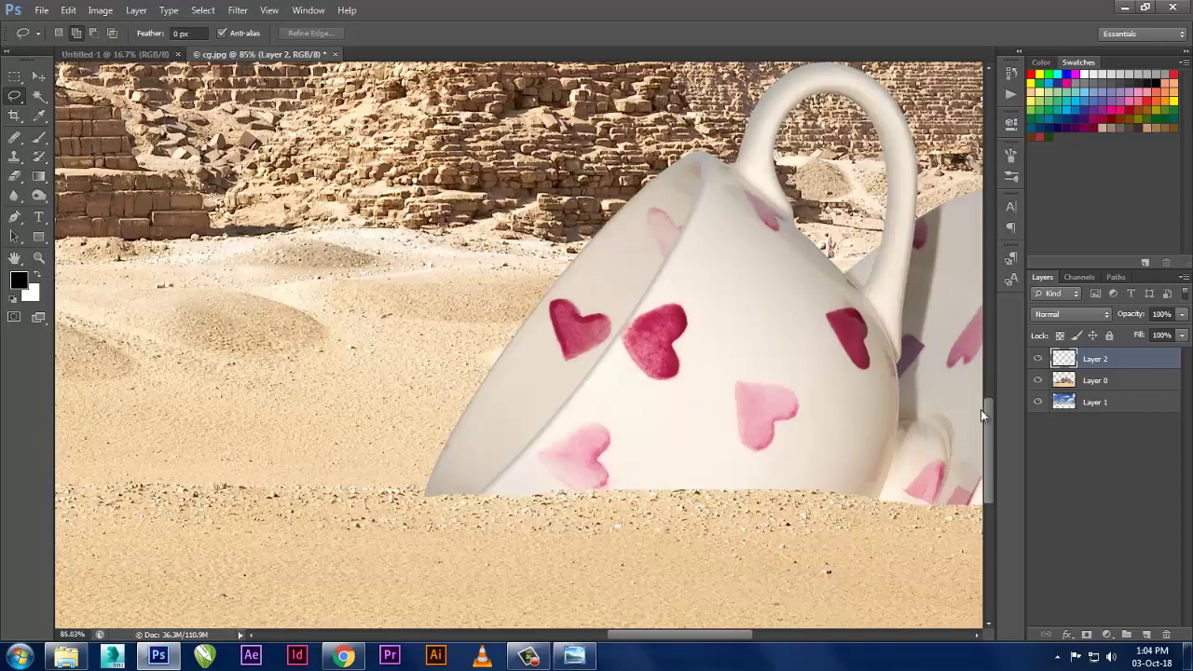
left_click(1038, 380)
left_click(1038, 380)
left_click(1037, 380)
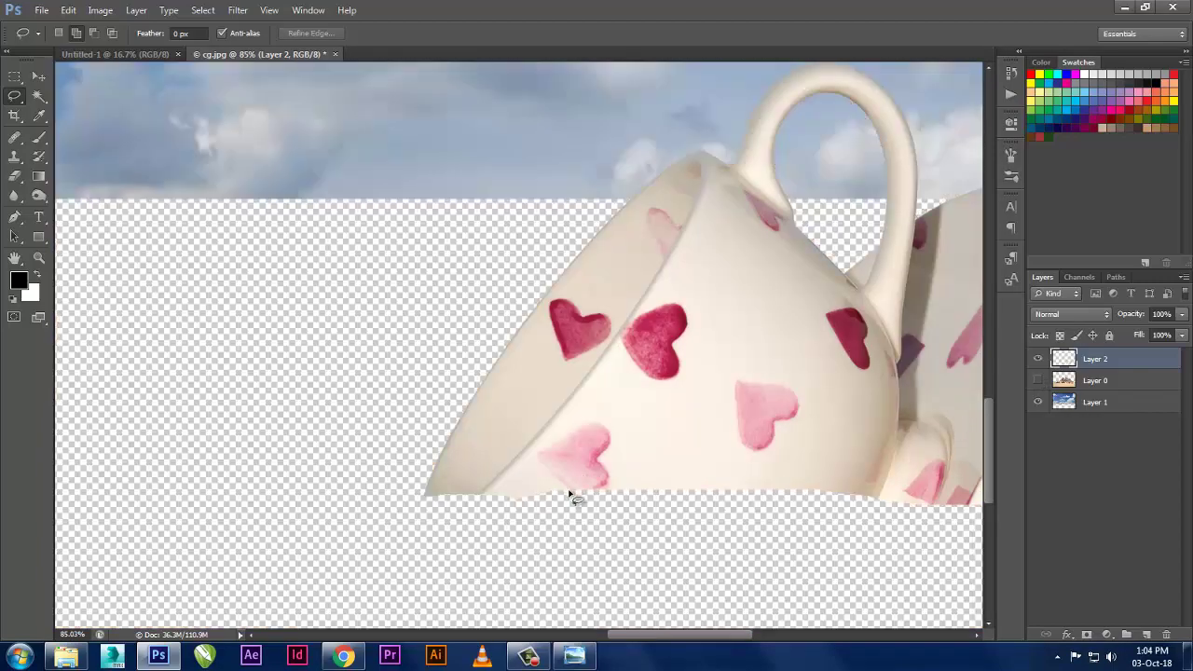
left_click(1038, 380)
scroll(354, 519, "down", 2, "alt")
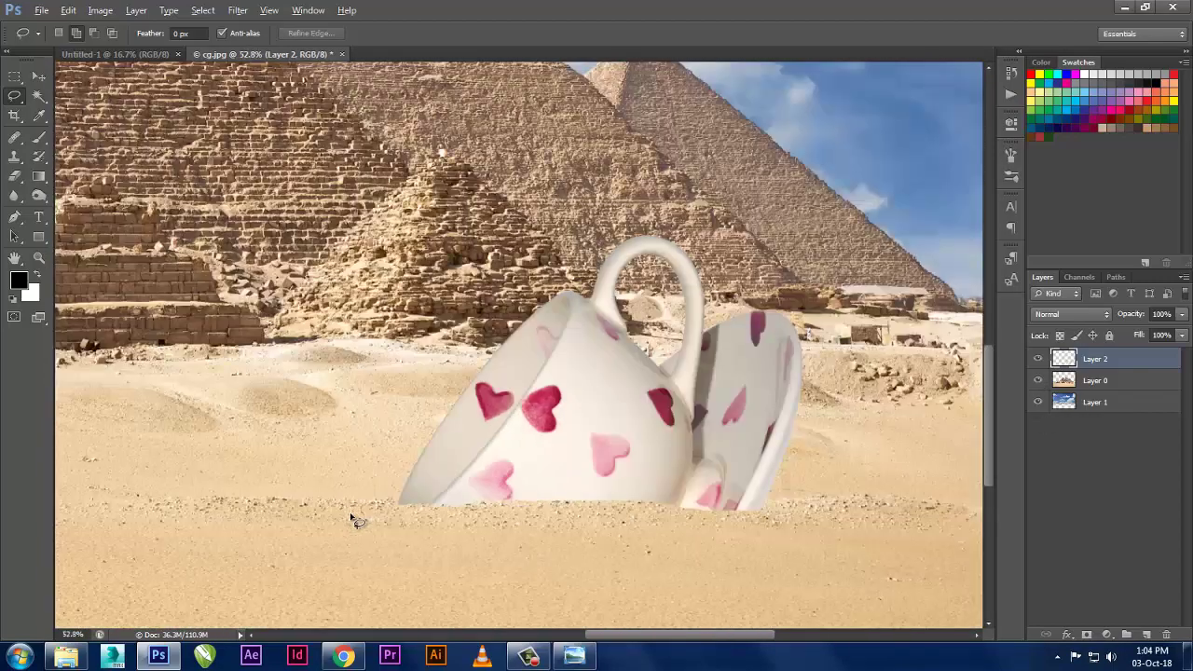
scroll(354, 519, "down", 2, "alt")
scroll(354, 520, "down", 1, "alt")
- Open 6988689-despicable-me-2-minions.jpg from the image folder in Photoshop
key("alt+Tab")
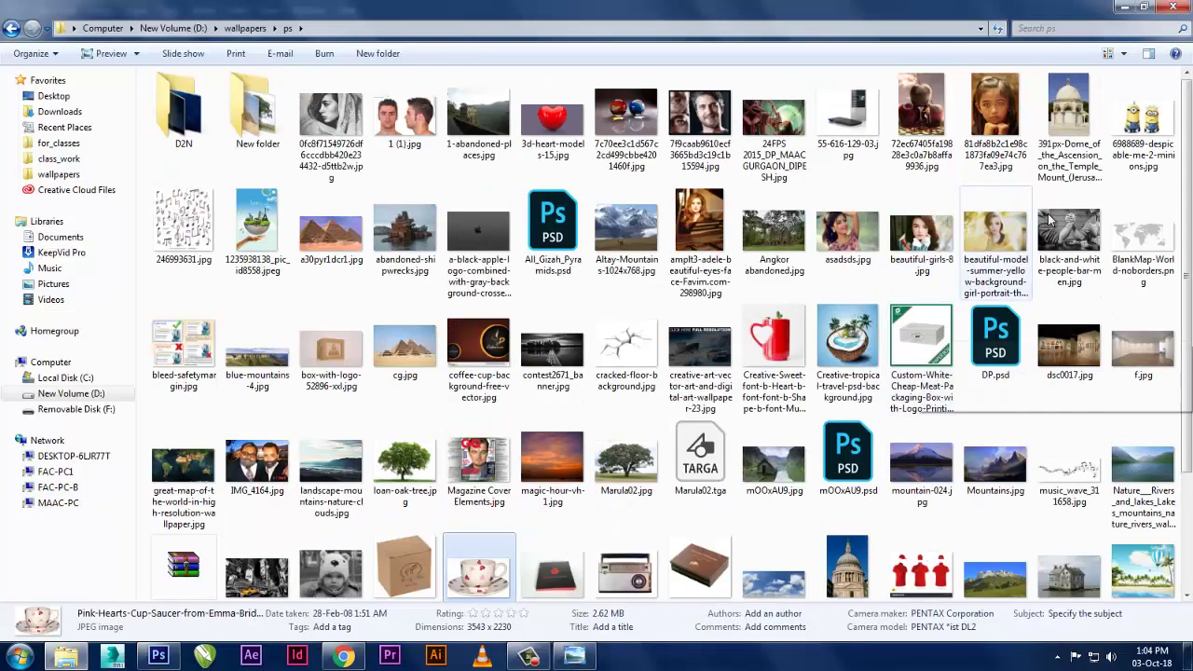
left_click_drag(1142, 112, 812, 8)
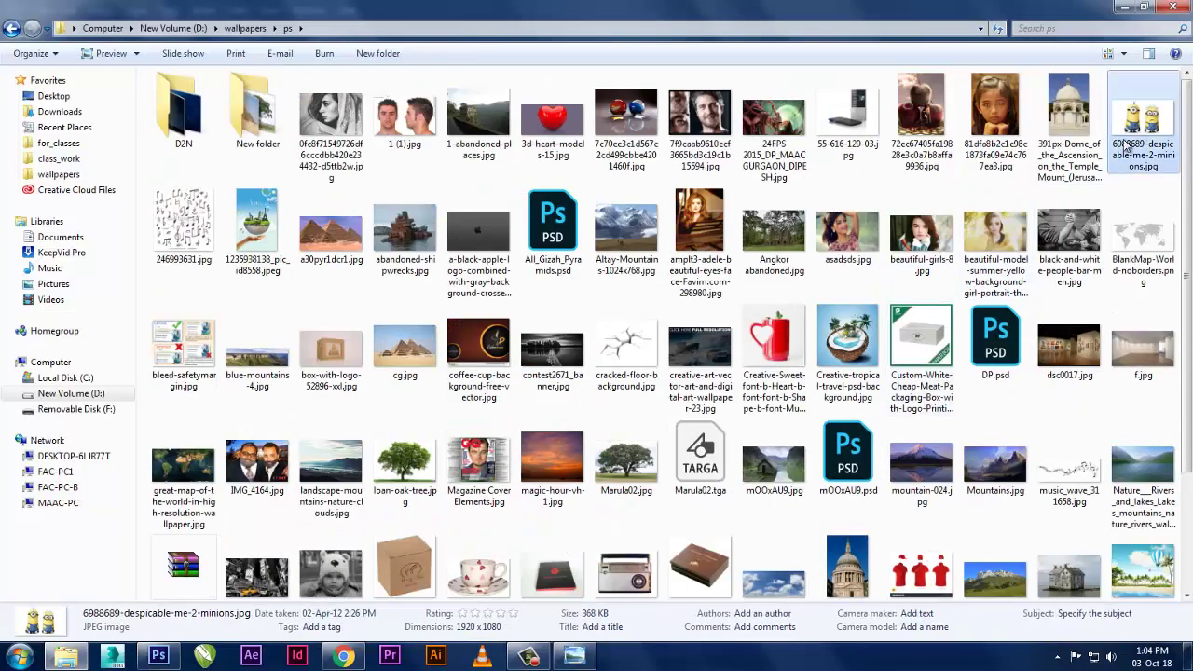
key("alt+Tab")
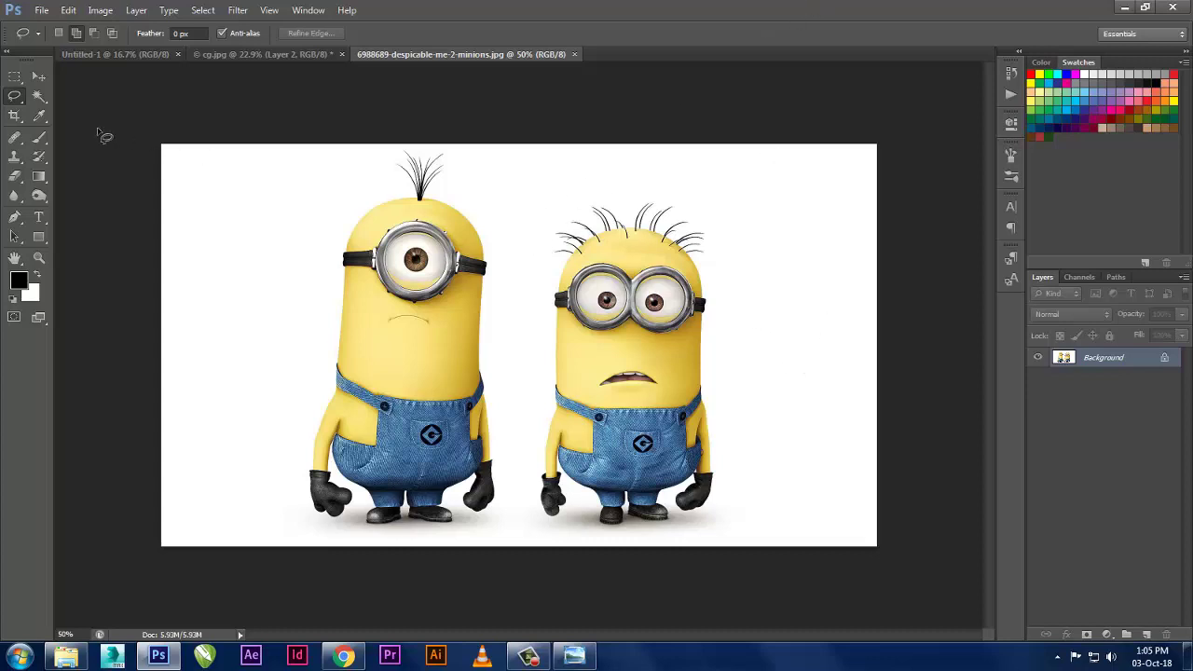
- Magic Wand the white background around both minions, adding their shadows and gaps near the shoes
left_click(43, 103)
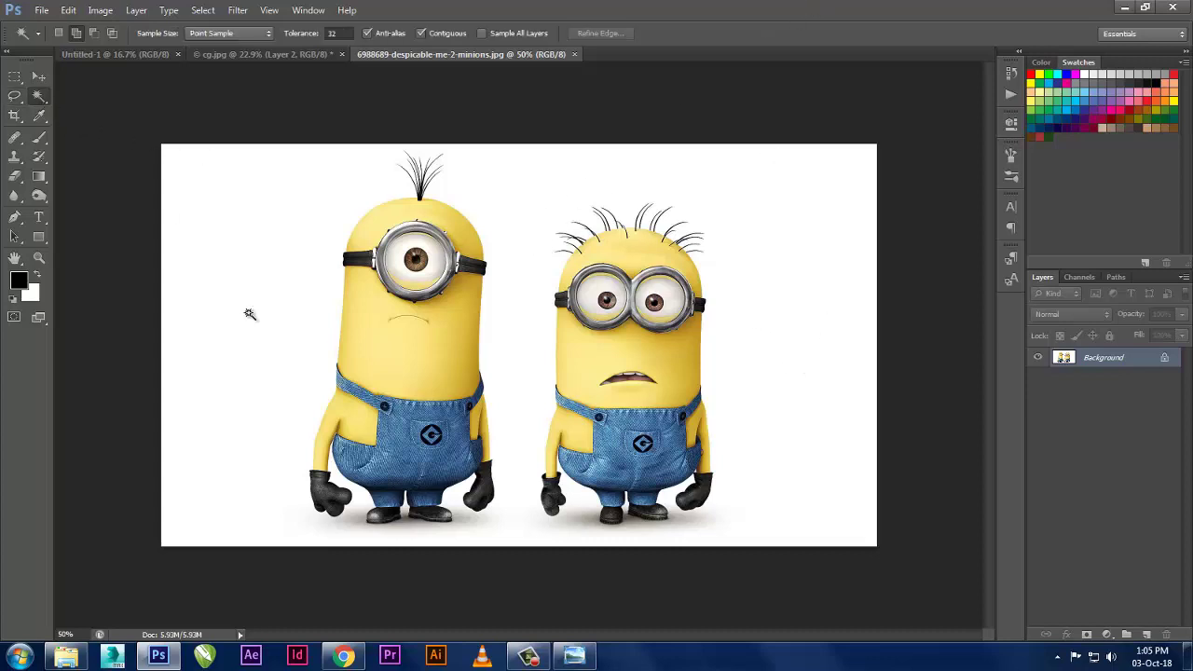
left_click(250, 314)
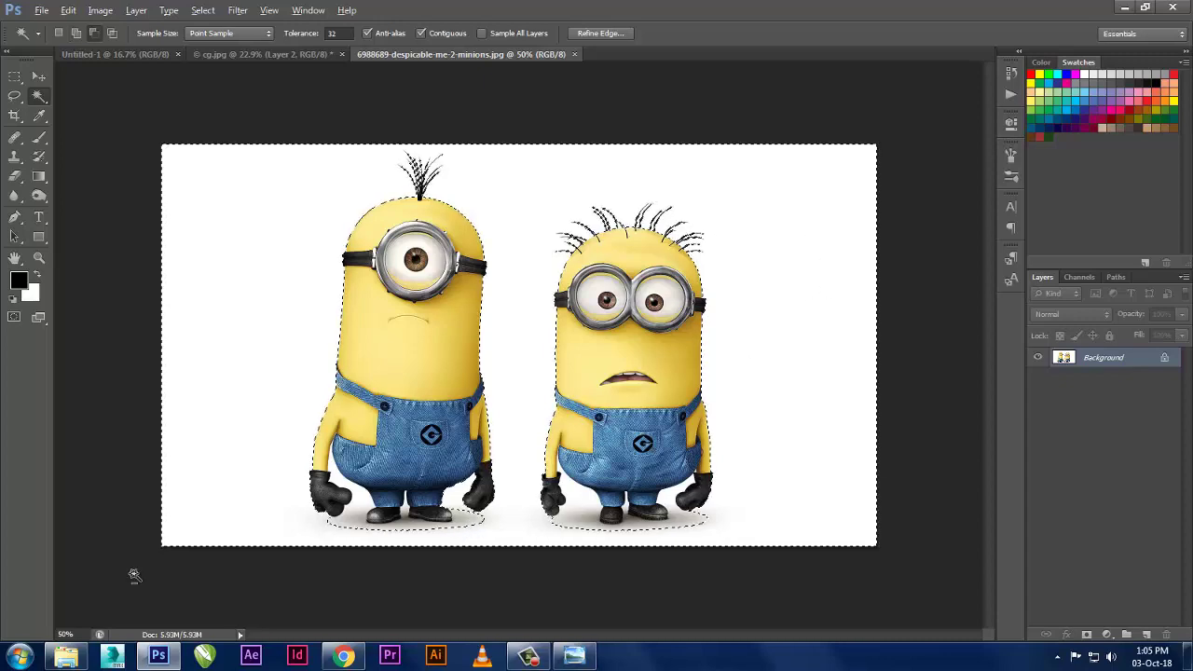
scroll(308, 578, "up", 2)
scroll(305, 564, "up", 3)
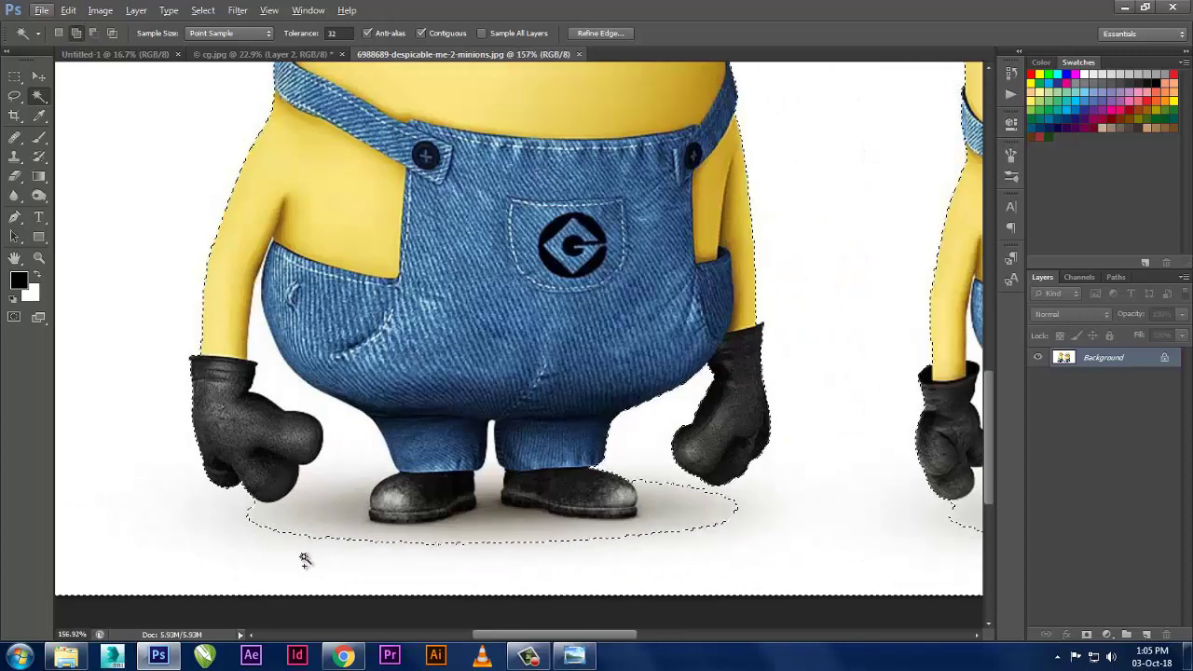
scroll(466, 554, "down", 2)
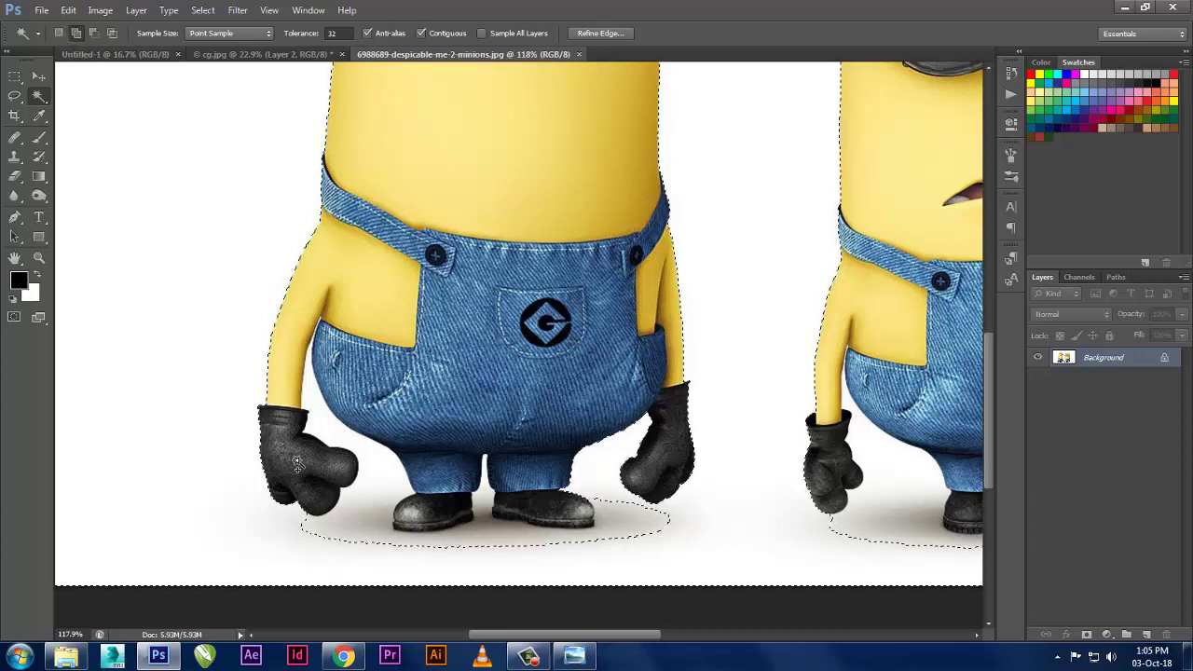
left_click(356, 518, "shift")
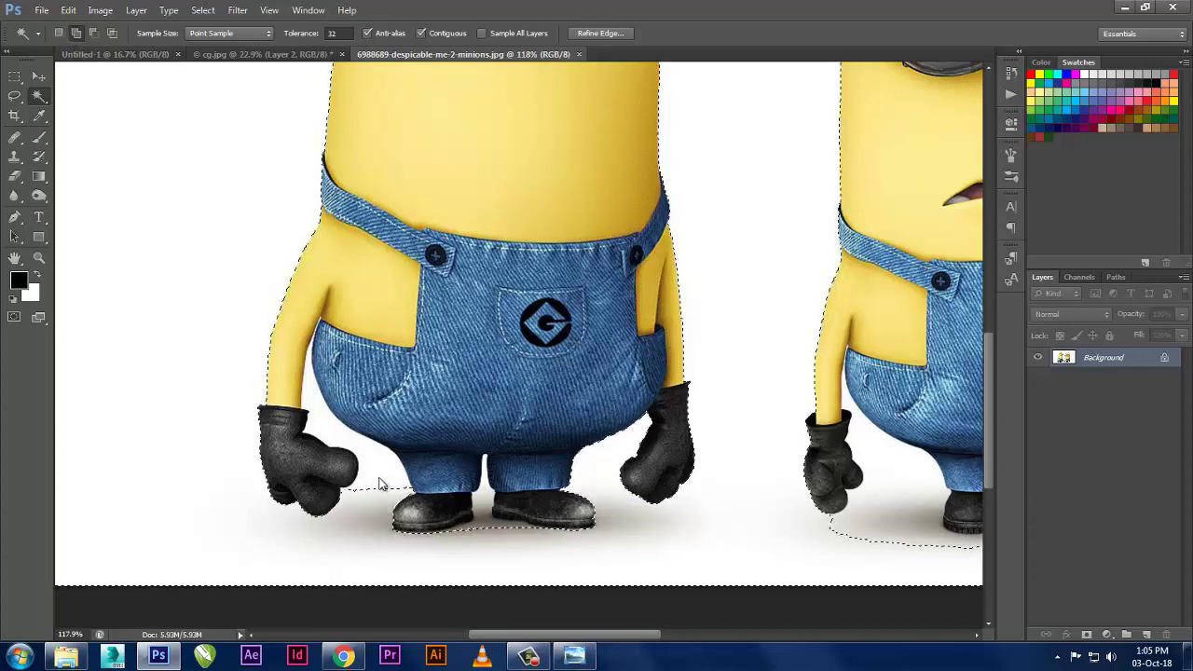
left_click(477, 518, "shift")
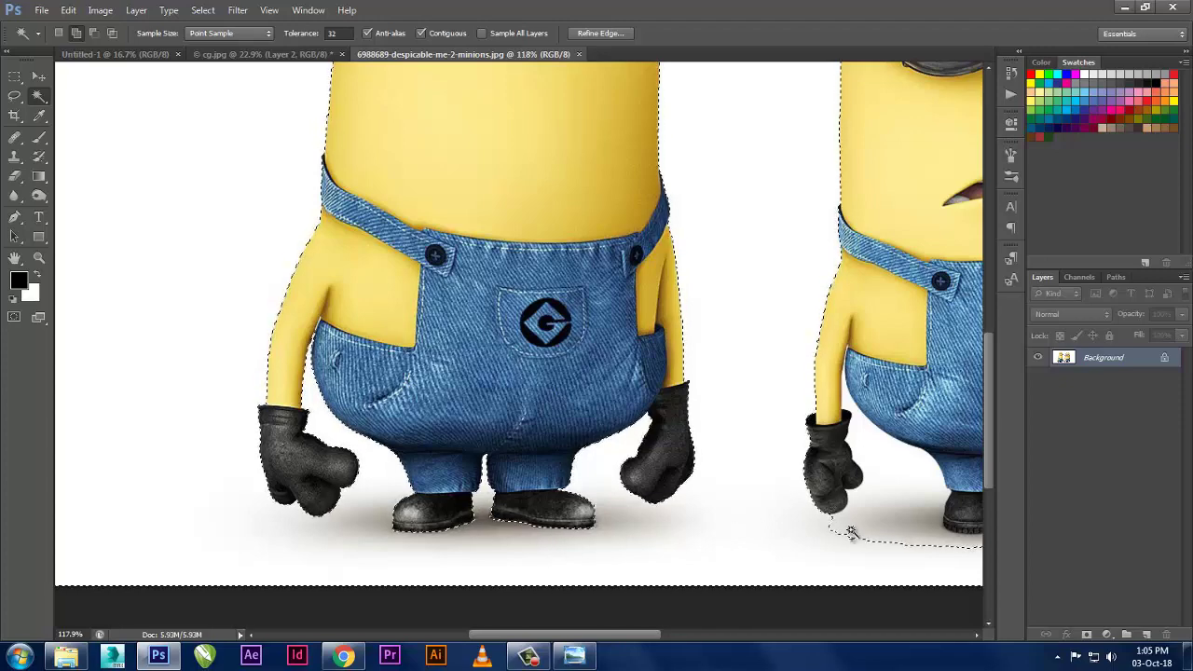
left_click_drag(850, 533, 410, 577)
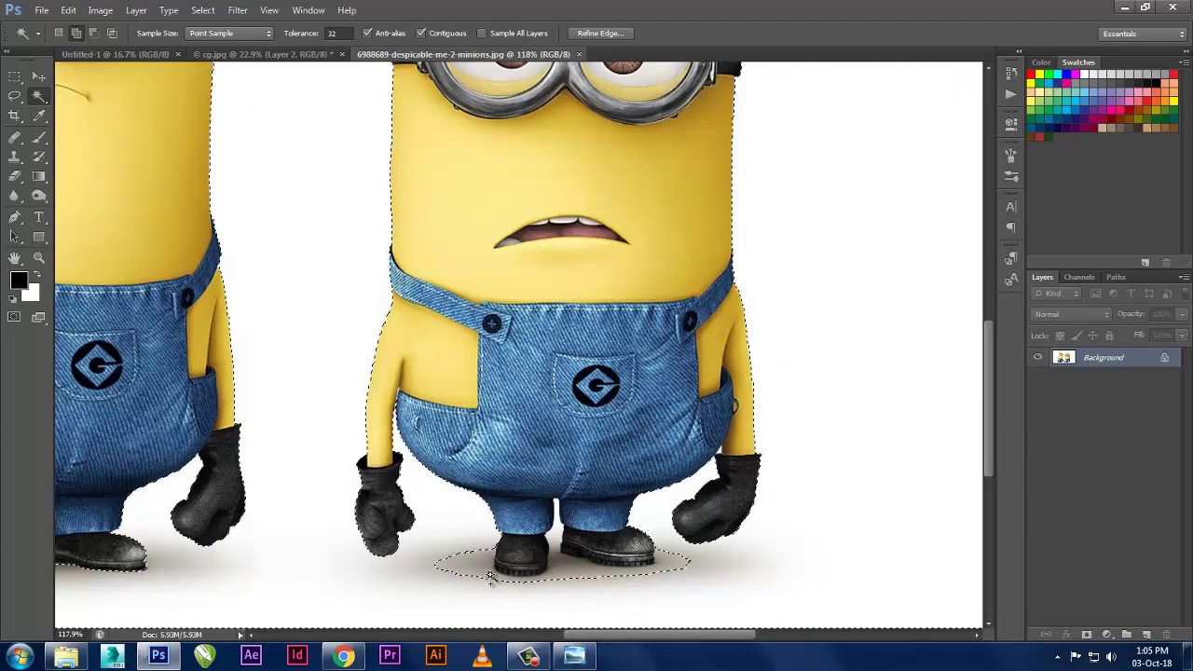
left_click(565, 569, "alt")
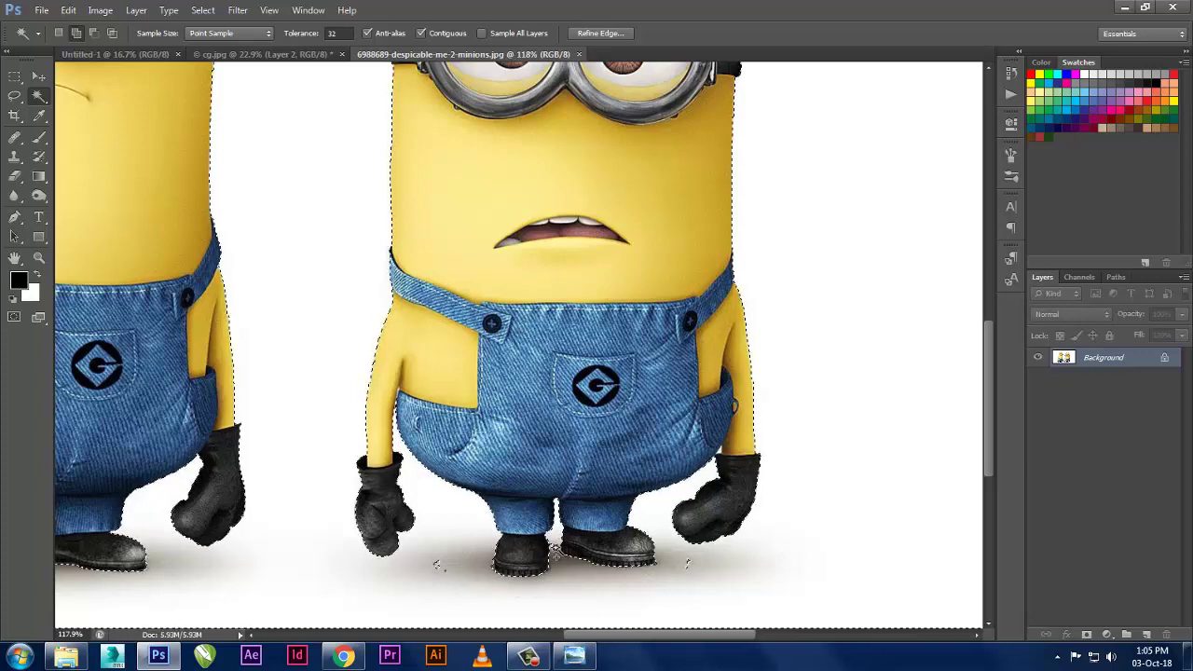
left_click(453, 567, "alt")
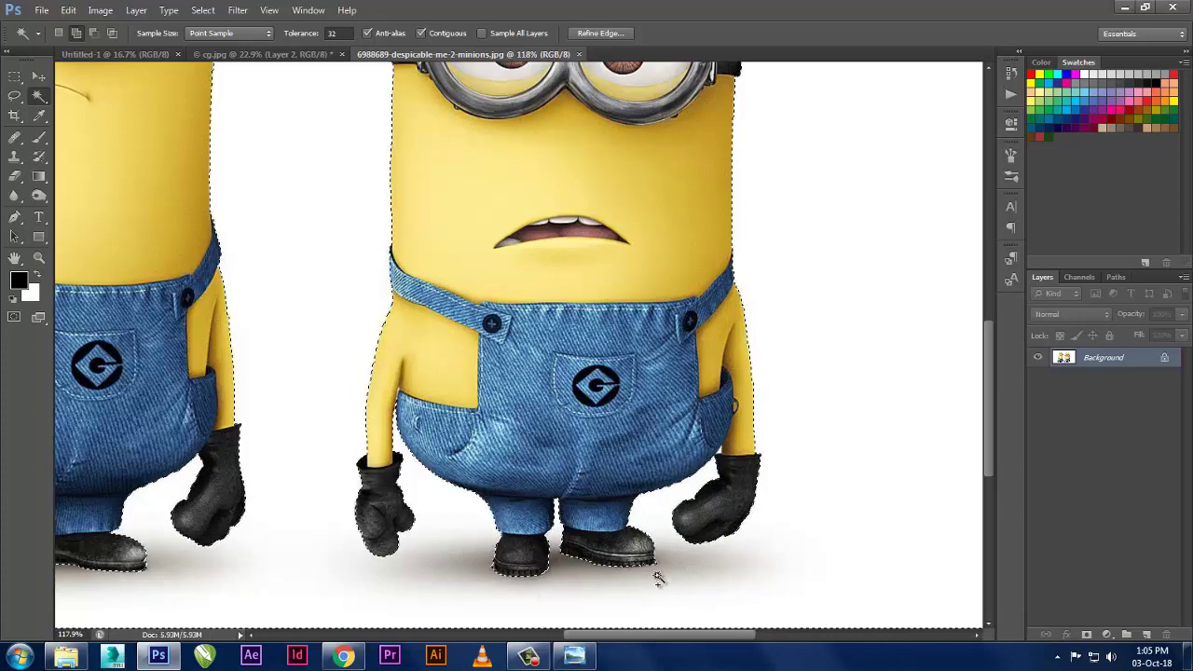
scroll(658, 578, "down", 1)
scroll(658, 578, "down", 1)
scroll(657, 579, "down", 1)
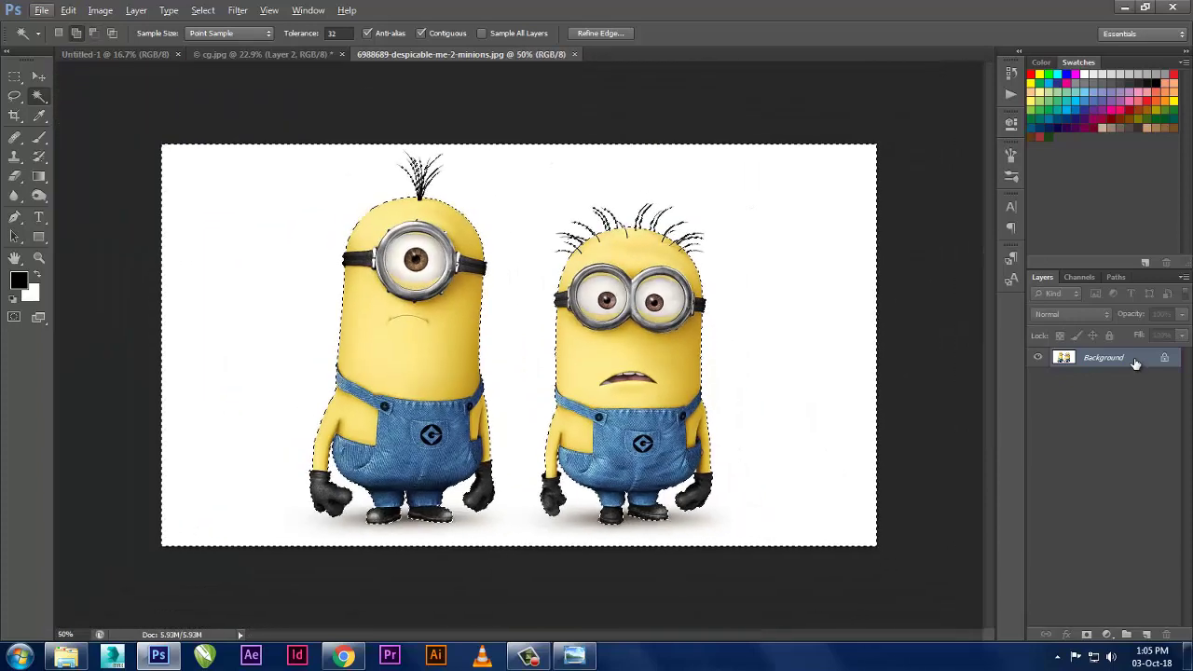
- Convert Background to Layer 0, delete the selected white and deselect
double_click(1135, 360)
left_click(713, 206)
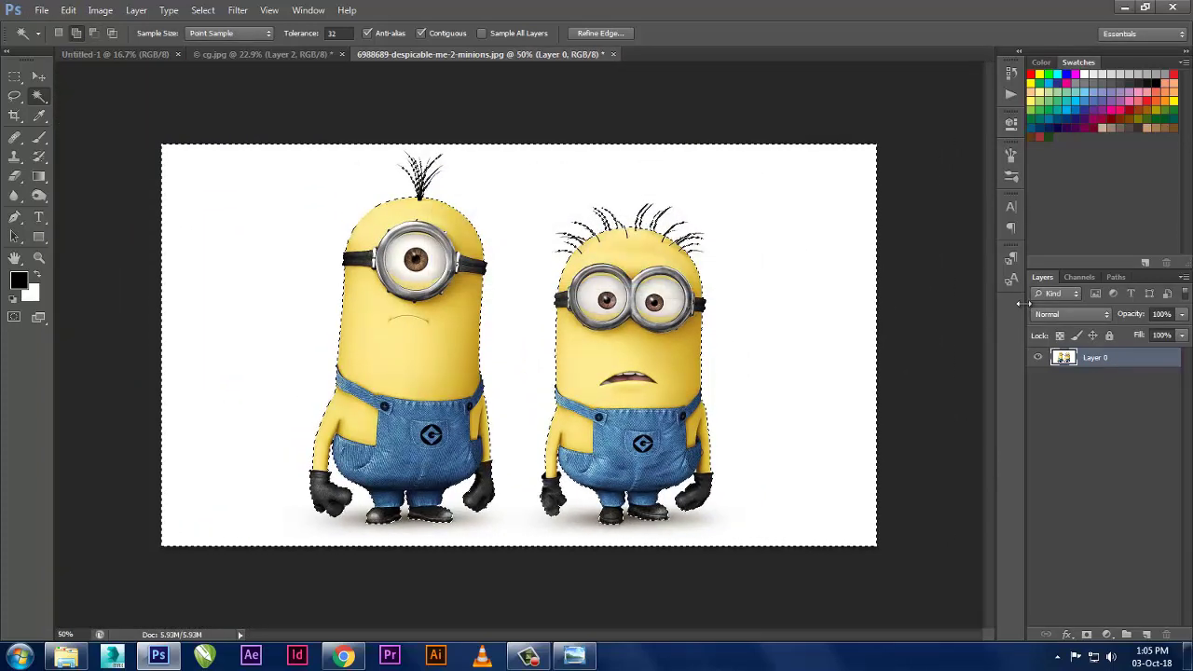
key("Delete")
key("ctrl+d")
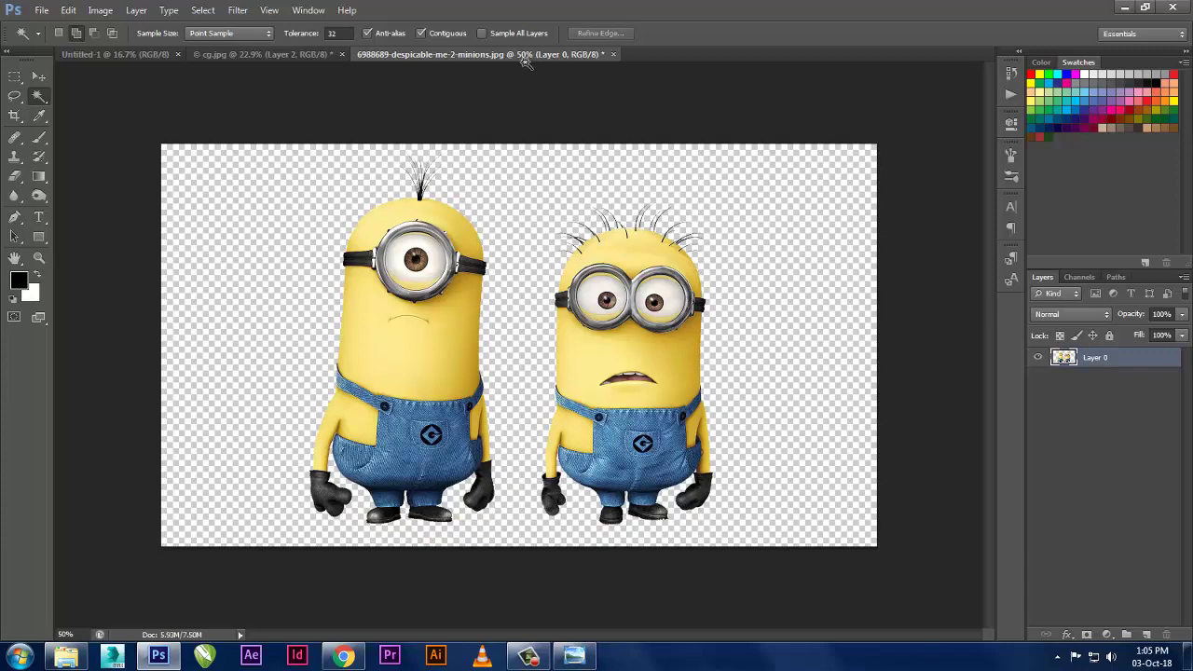
left_click_drag(526, 56, 810, 215)
- Copy the minions layer into cg.jpg and close the minions document without saving
left_click_drag(883, 460, 453, 513)
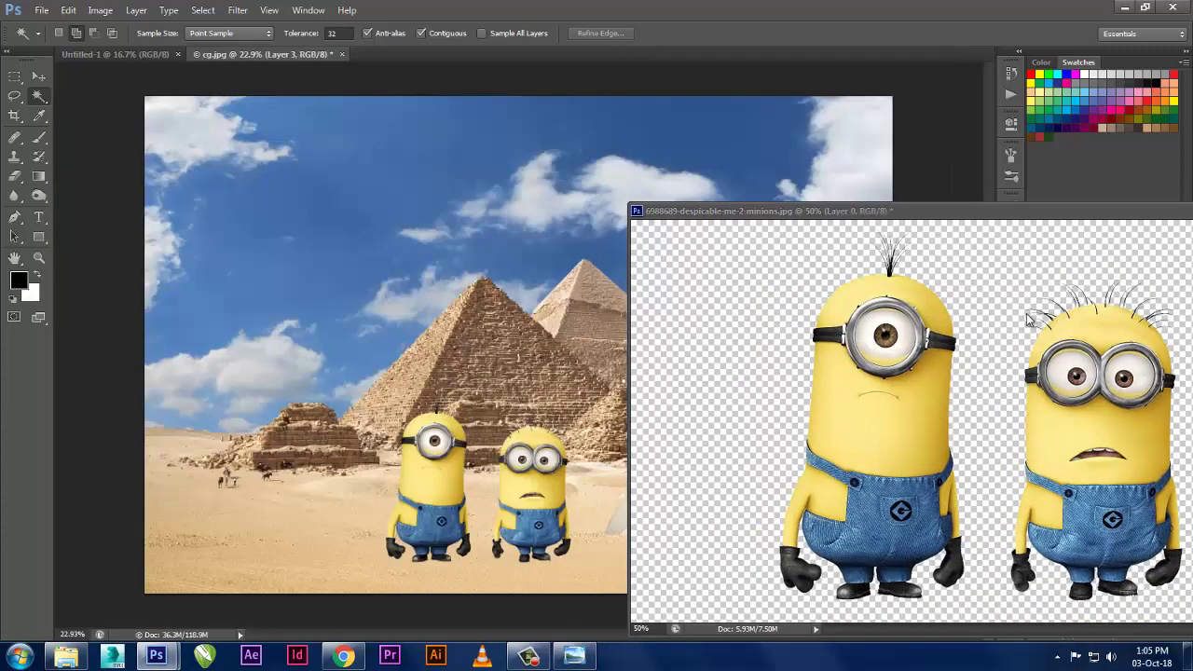
left_click_drag(1131, 213, 886, 261)
left_click(1093, 258)
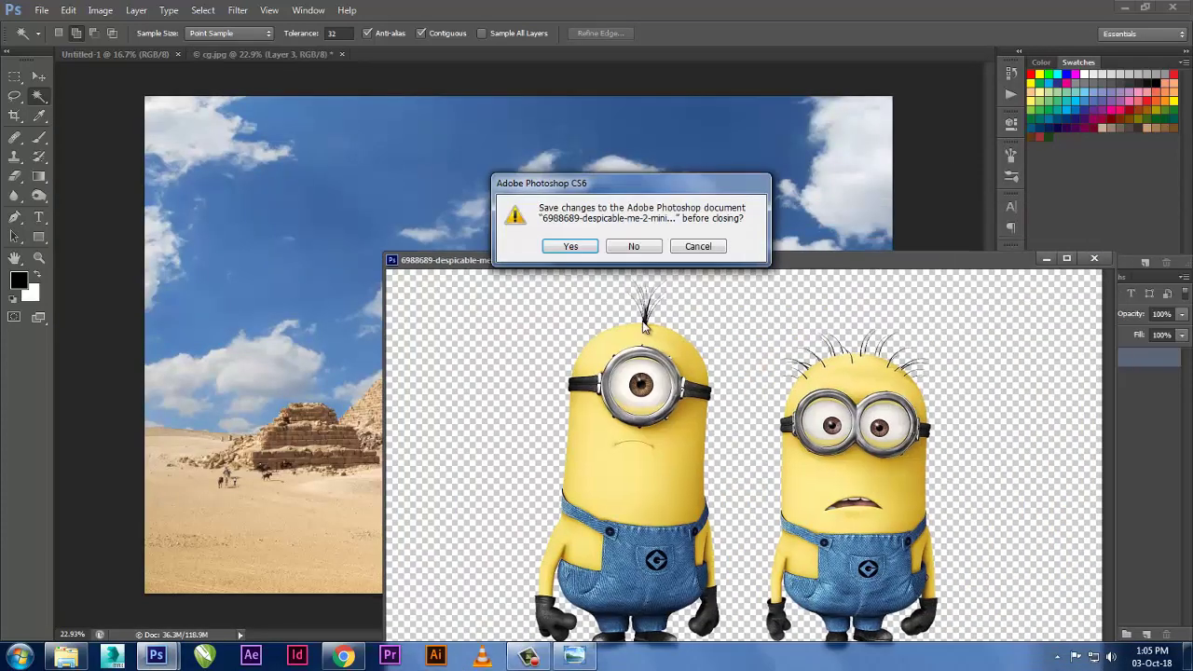
left_click(634, 246)
- Scale the minions to about 59% and place them on the sand in front of the teacup
left_click_drag(510, 498, 705, 498)
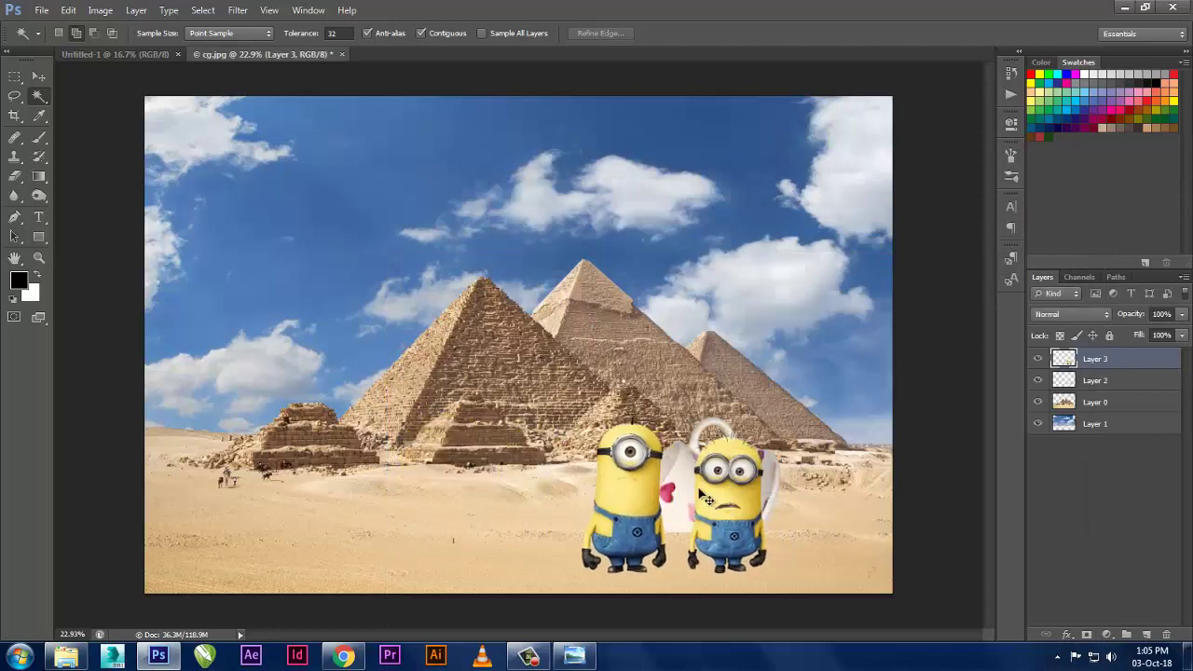
left_click(68, 10)
left_click(139, 285)
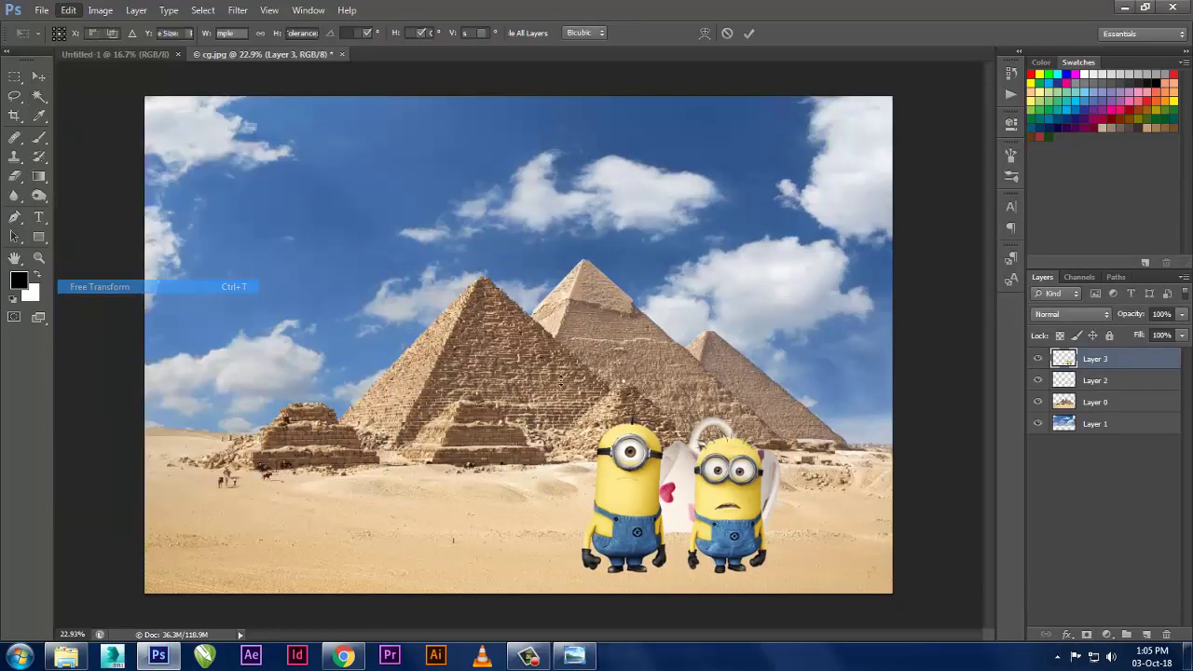
left_click_drag(766, 400, 727, 436)
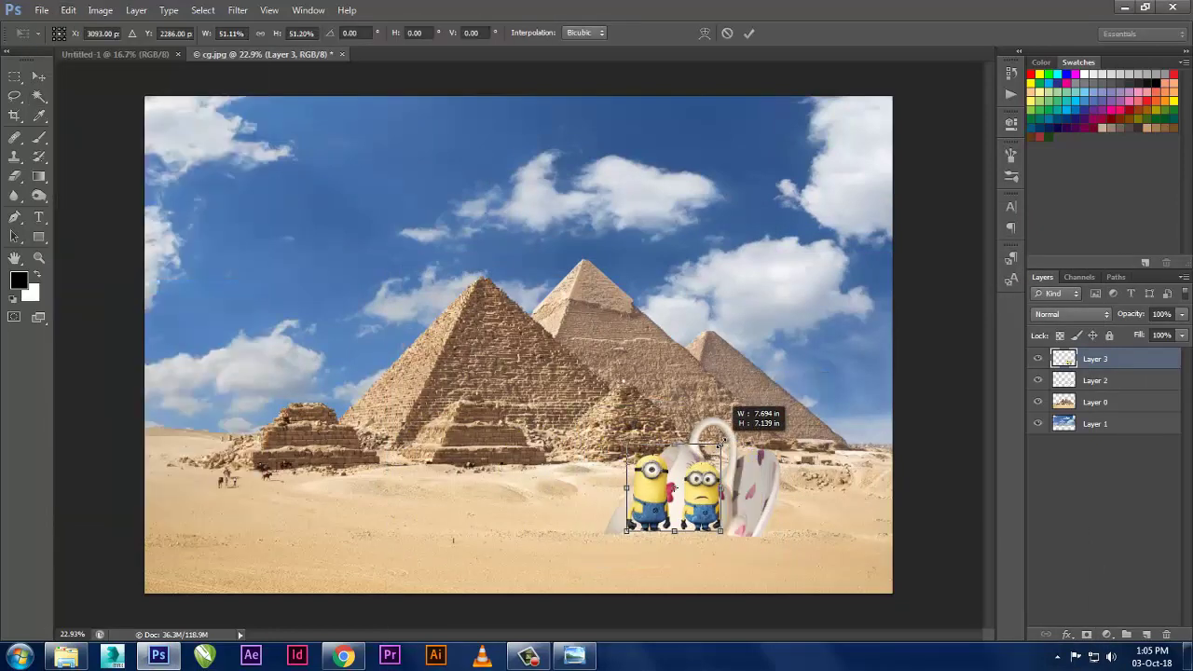
mouse_move(701, 498)
left_mouse_down()
mouse_move(701, 515)
mouse_move(666, 549)
left_mouse_up()
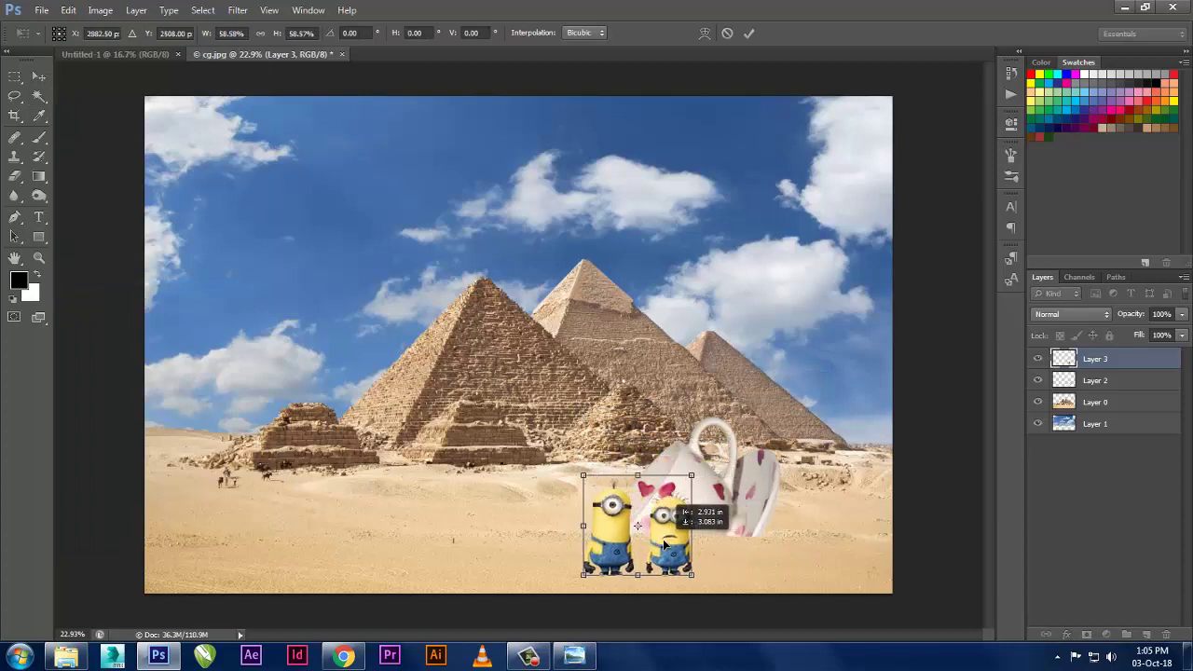
key("Return")
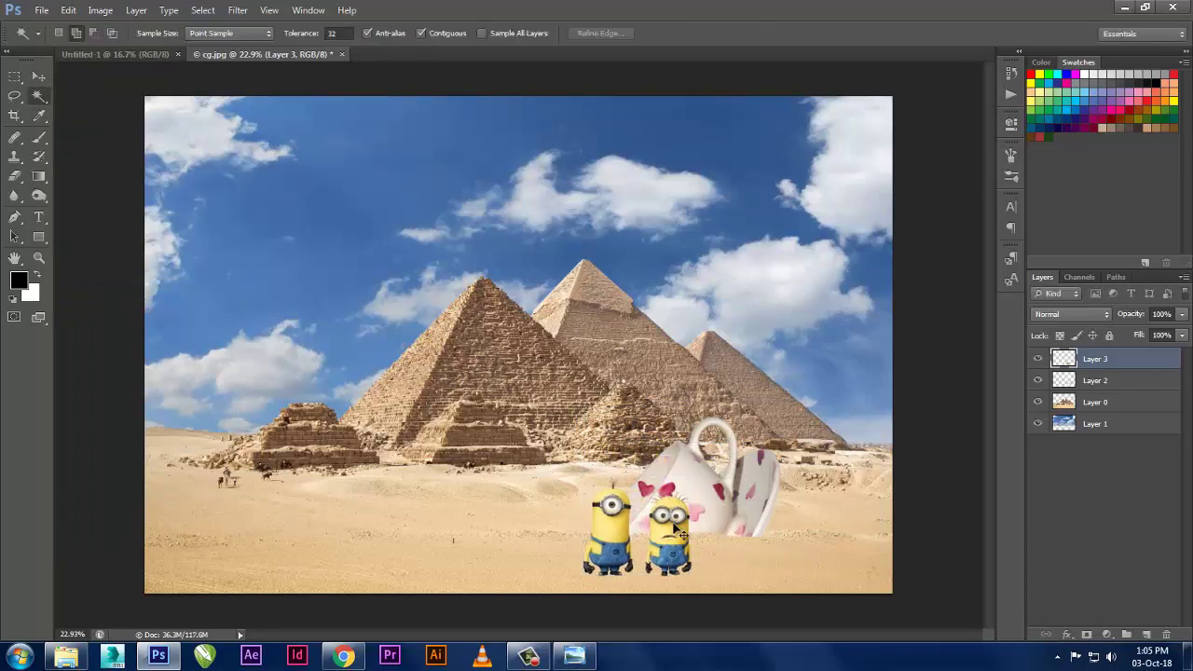
left_click_drag(678, 529, 678, 523)
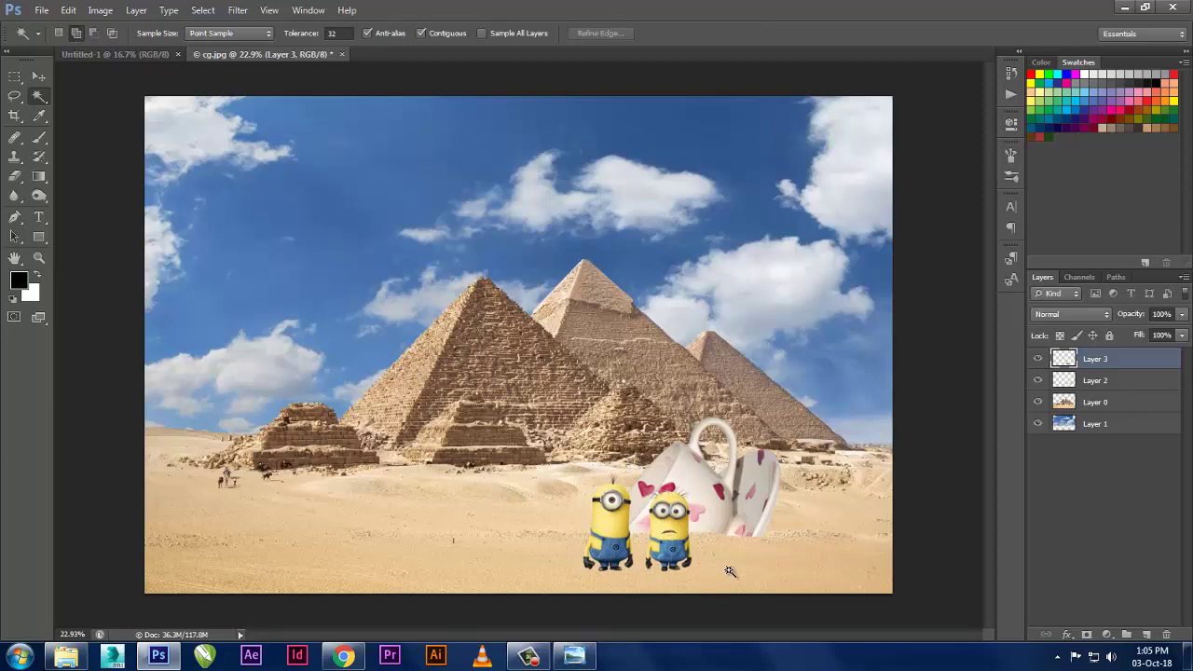
- Open loan-oak-tree.jpg from the wallpapers folder in Photoshop
key("alt+Tab")
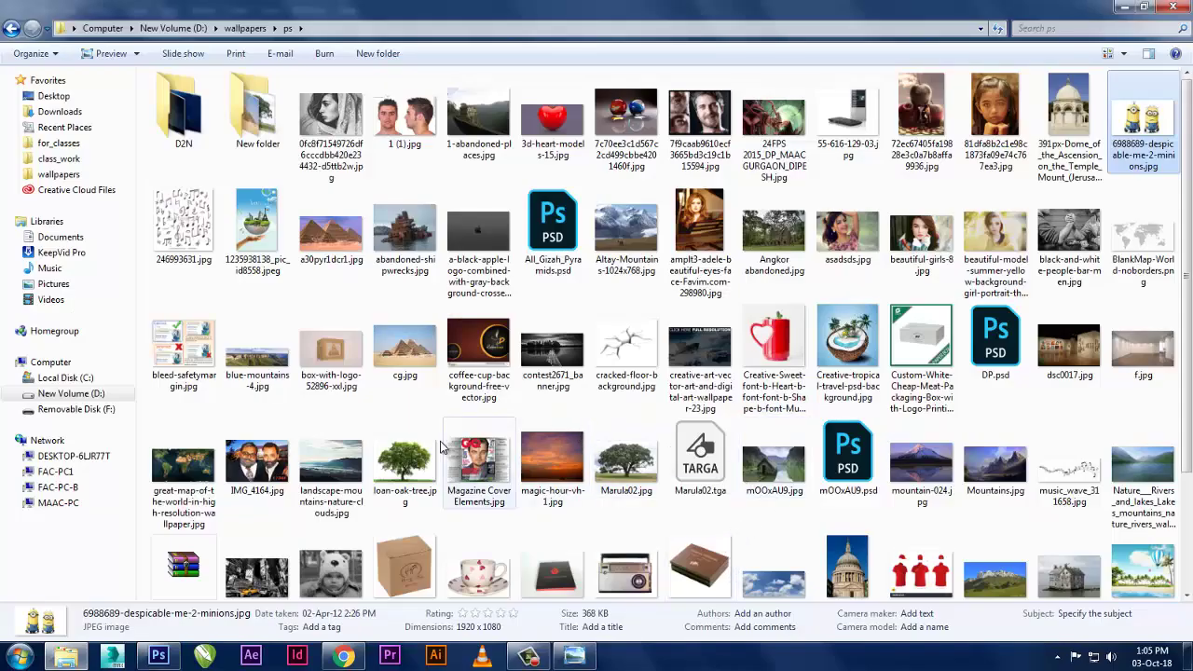
left_click_drag(410, 463, 426, 479)
key("alt+Tab")
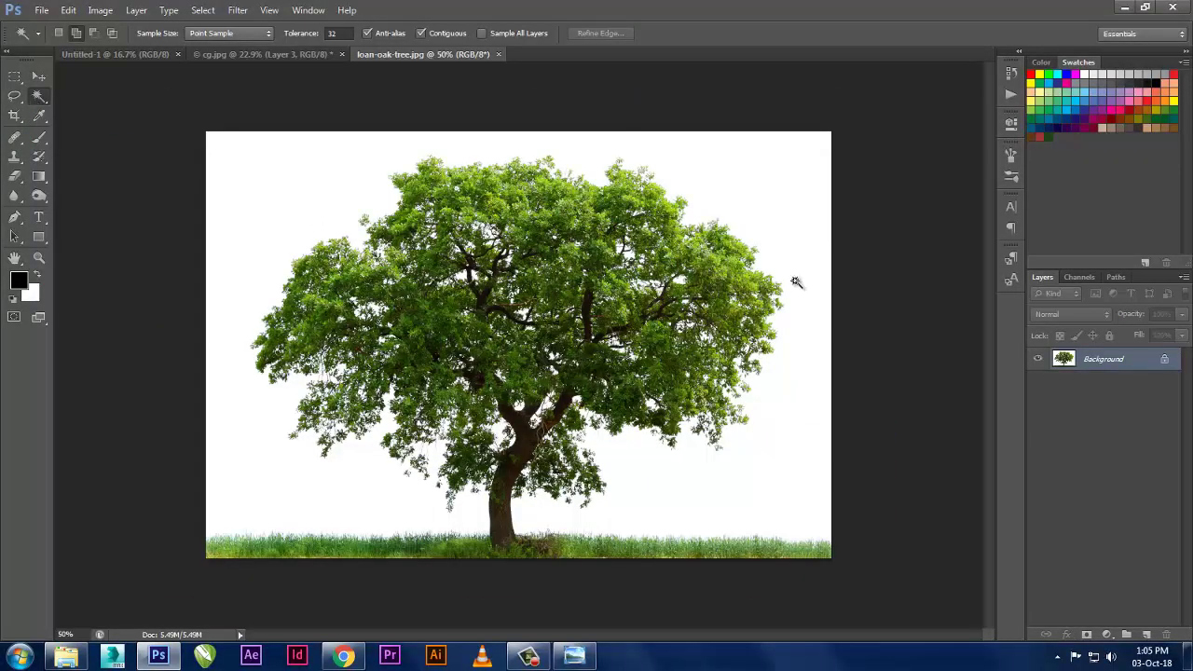
- Copy the oak tree into cg.jpg, close its document, and move it toward the scene's middle
left_click_drag(430, 56, 764, 317)
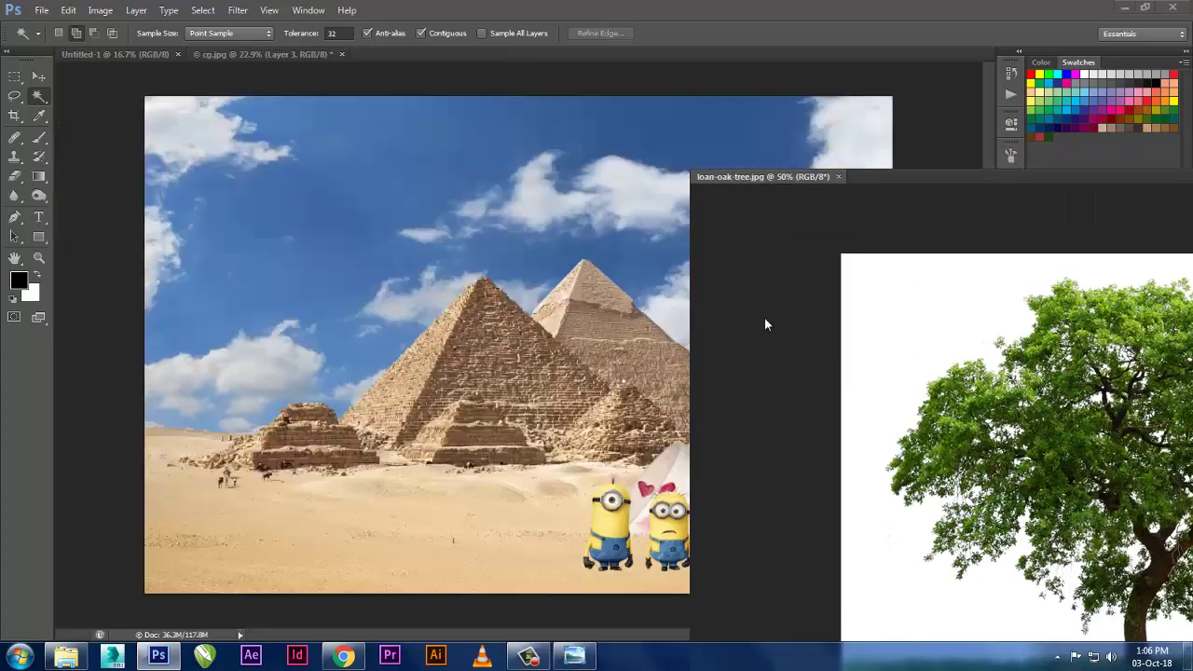
mouse_move(892, 346)
left_mouse_down()
mouse_move(706, 346)
mouse_move(535, 325)
left_mouse_up()
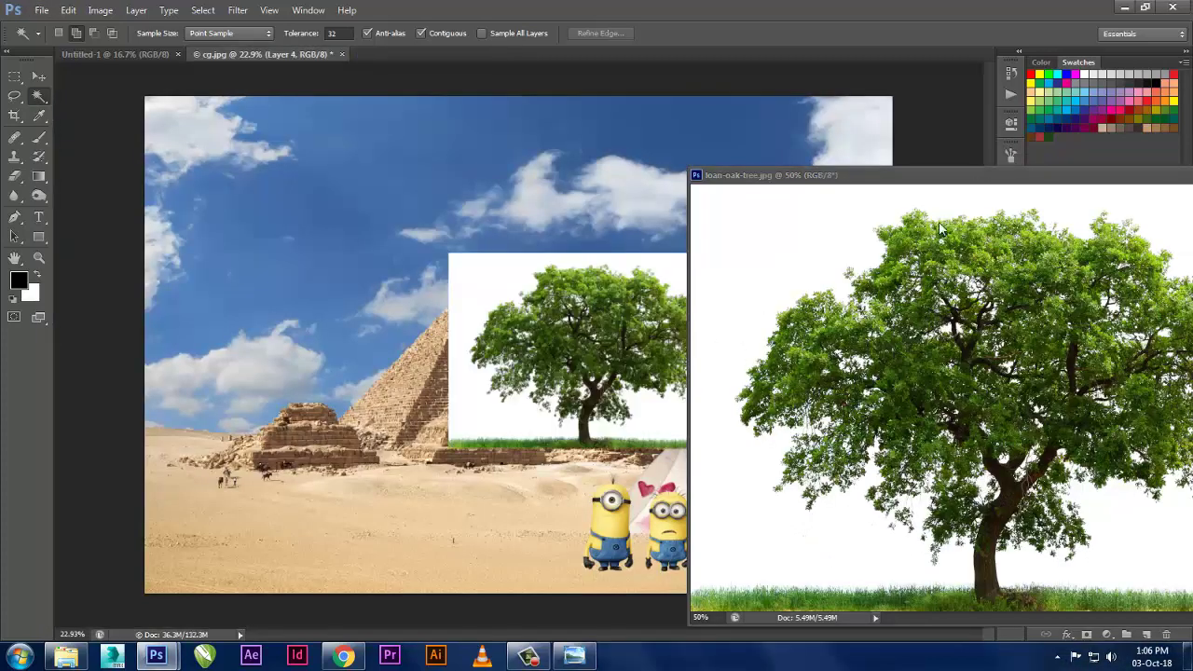
left_click_drag(889, 177, 871, 220)
left_click(868, 221)
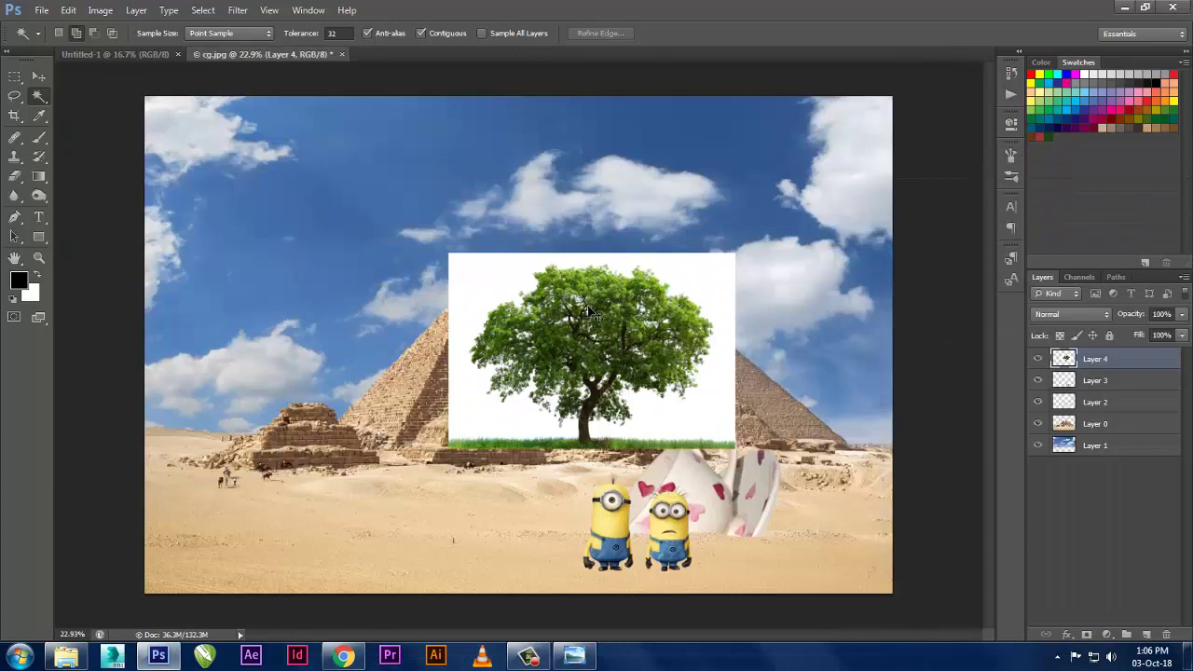
left_click_drag(667, 298, 607, 328)
- Enlarge the tree layer from its centre with Ctrl+T and commit
key("ctrl+t")
left_click_drag(673, 284, 788, 213)
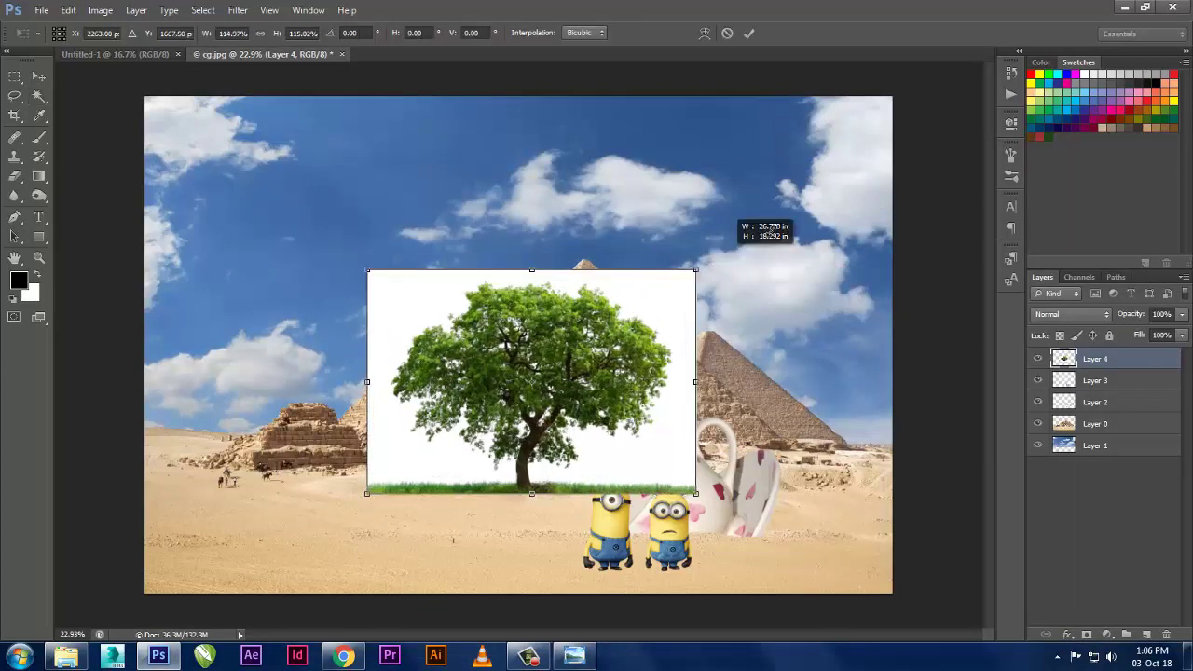
key("Return")
key("w")
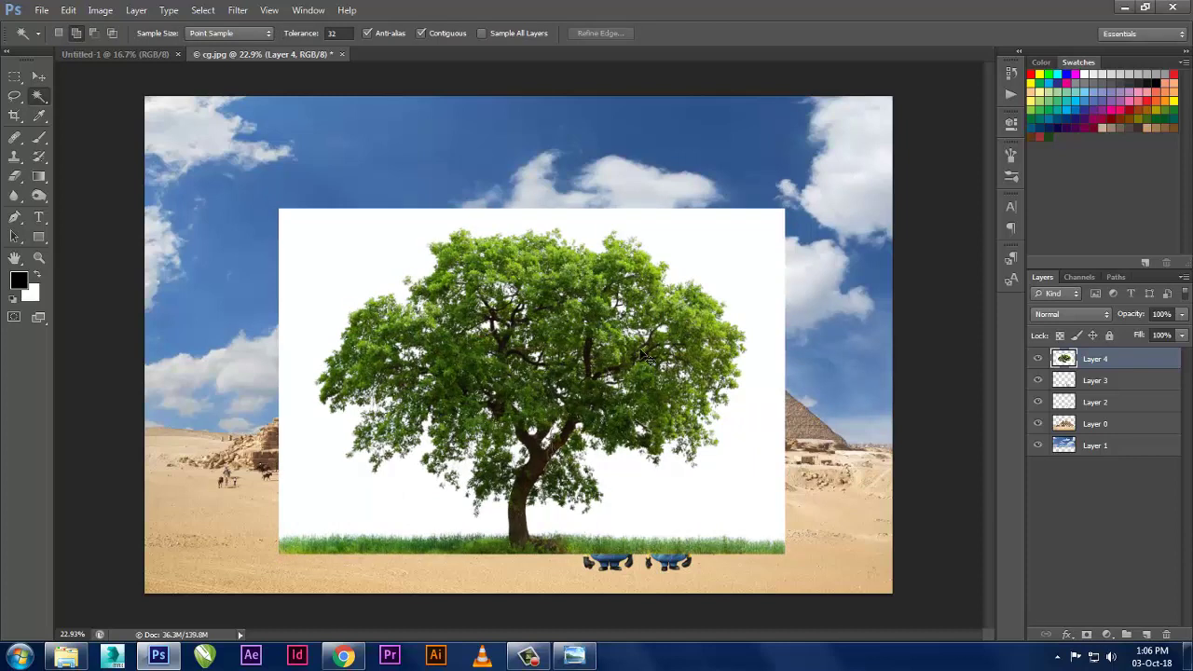
- Delete the tree layer's bottom grass strip with a rectangular selection, then deselect
left_click(11, 78)
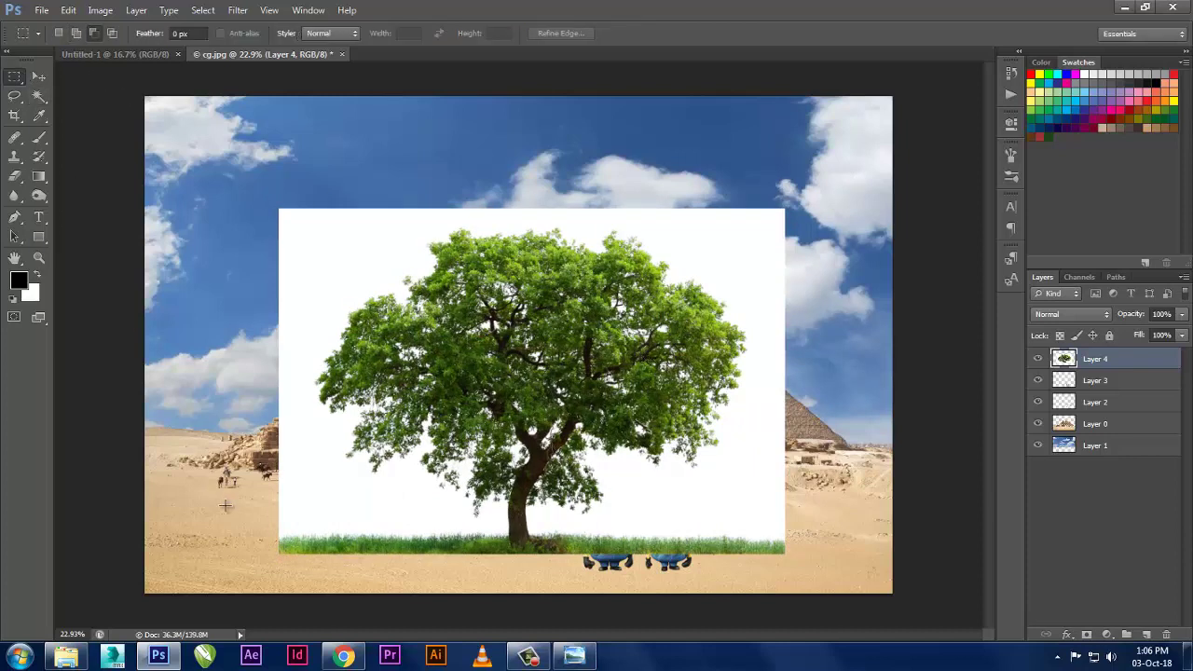
left_click_drag(228, 509, 864, 593)
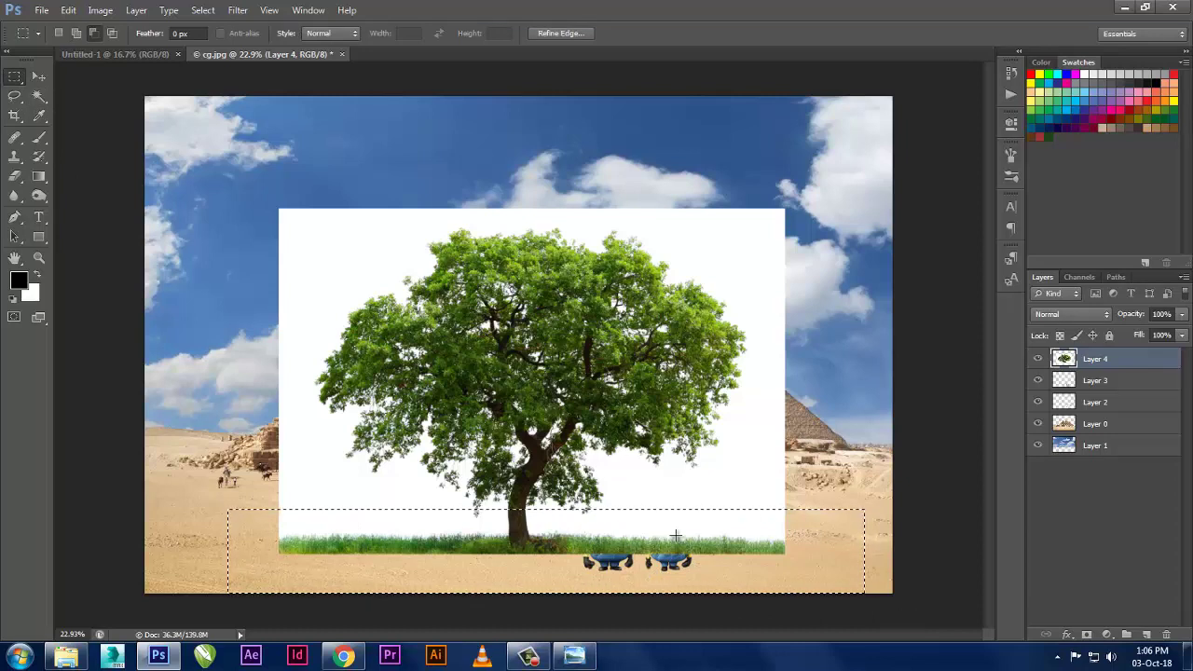
key("Delete")
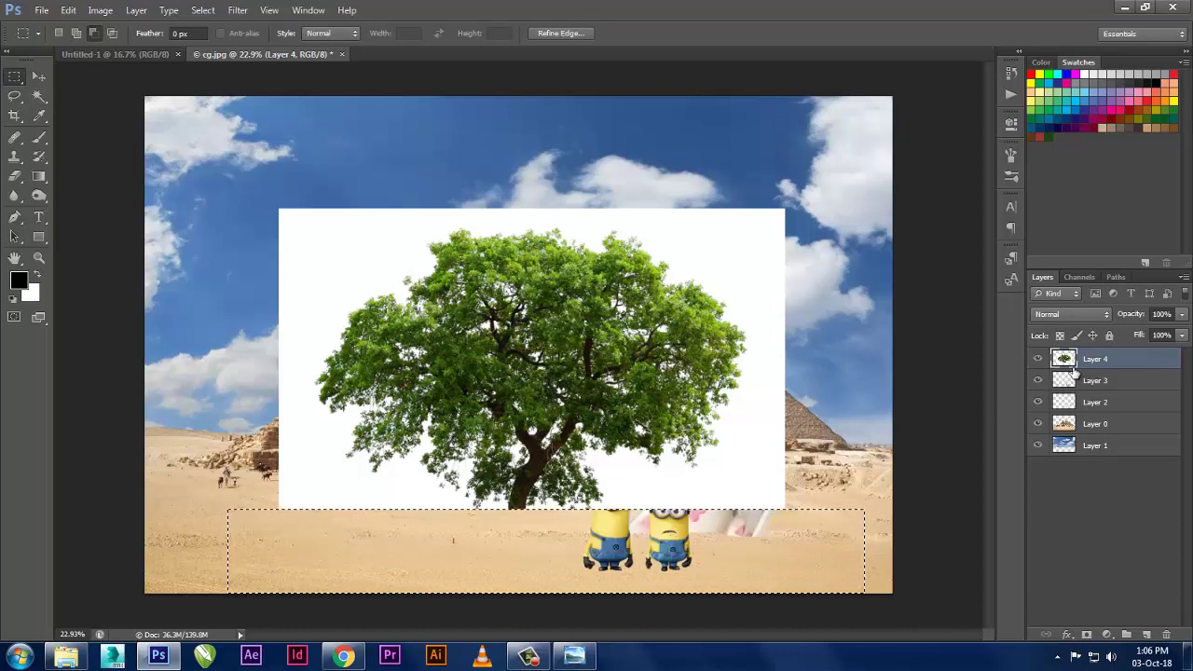
key("ctrl+d")
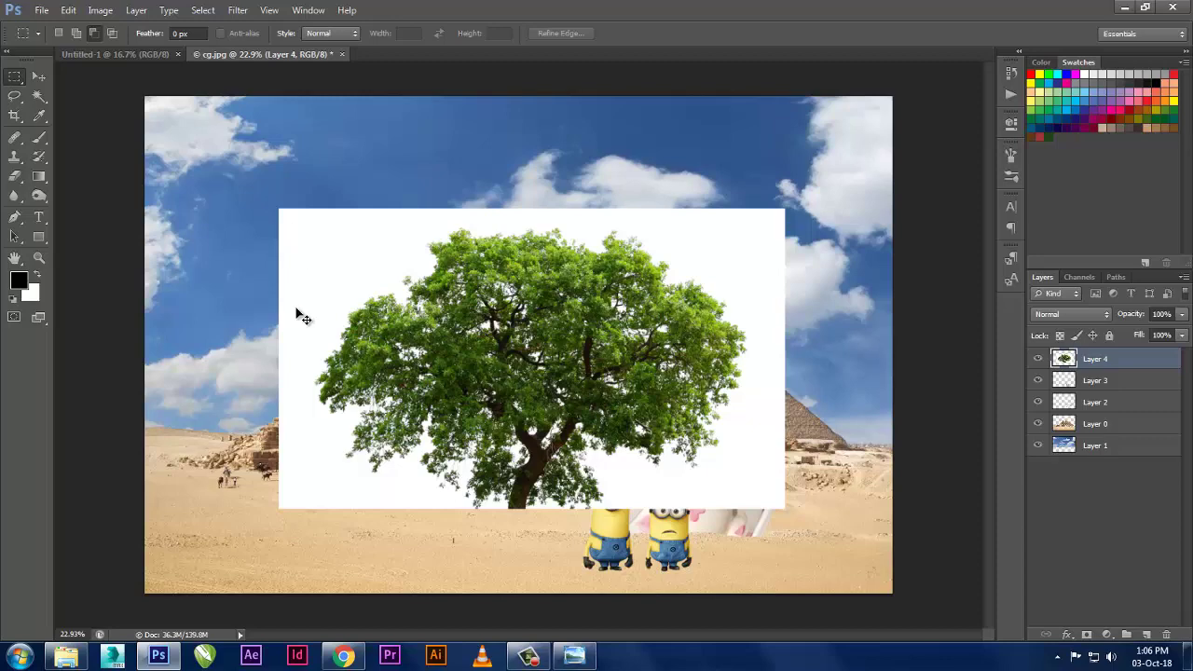
left_click(38, 97)
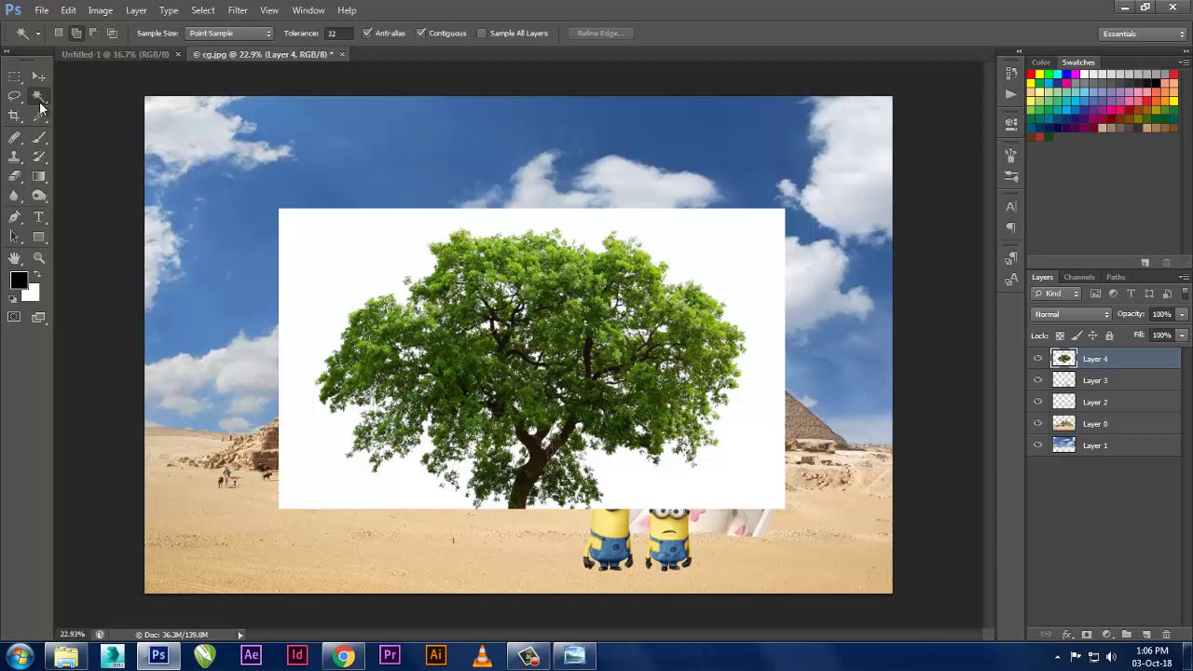
left_click(298, 256)
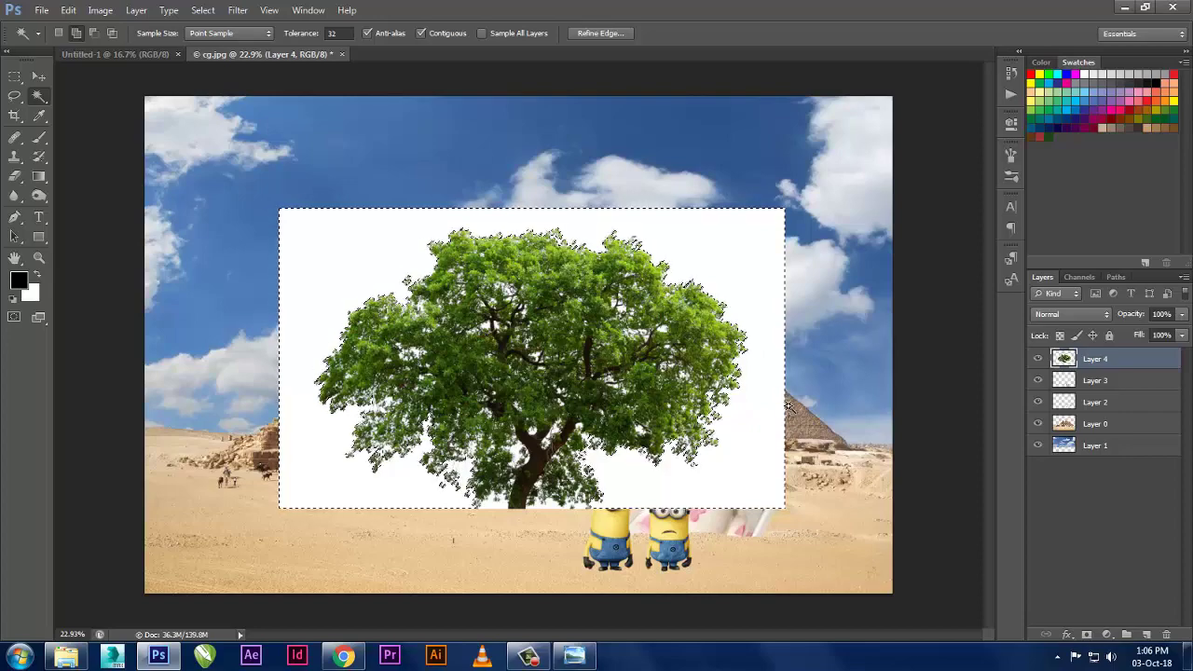
key("Delete")
key("ctrl+d")
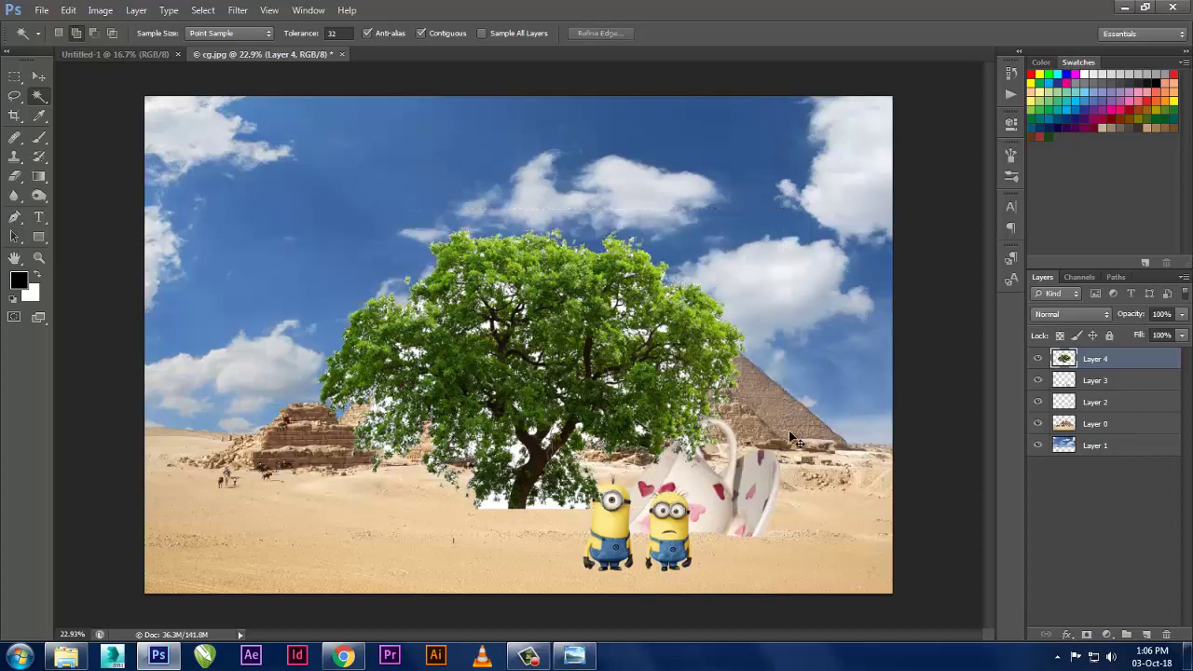
scroll(529, 506, "up", 5)
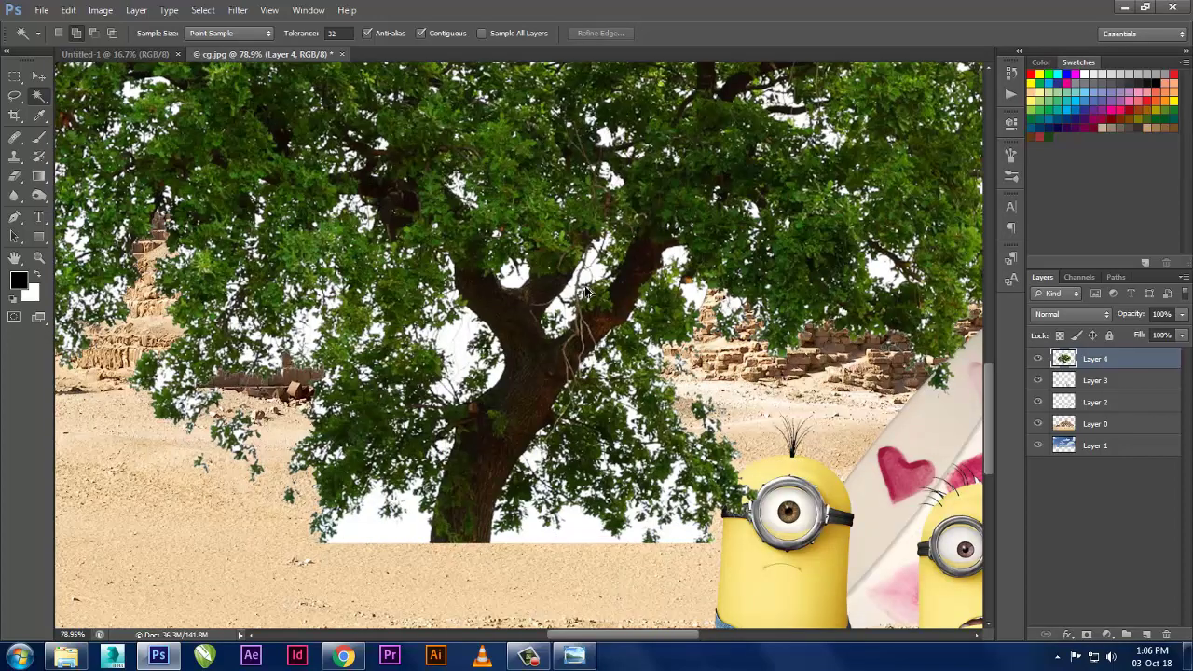
scroll(596, 352, "down", 3)
scroll(593, 352, "down", 2)
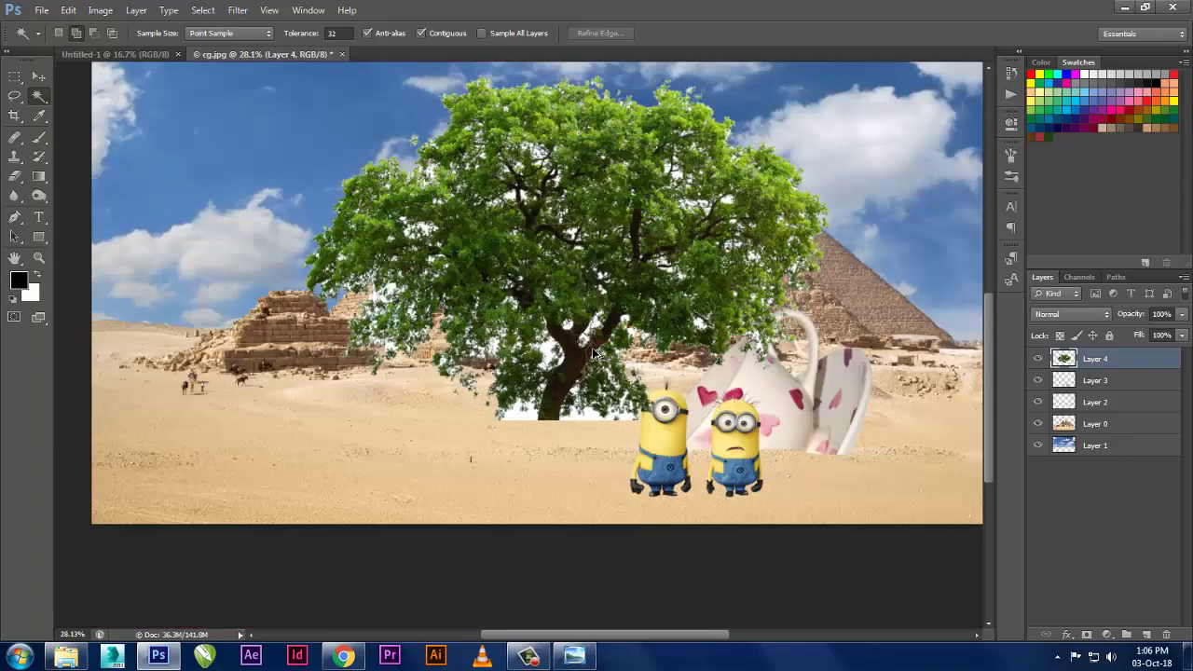
key("ctrl+z")
key("ctrl+z")
scroll(484, 405, "up", 5)
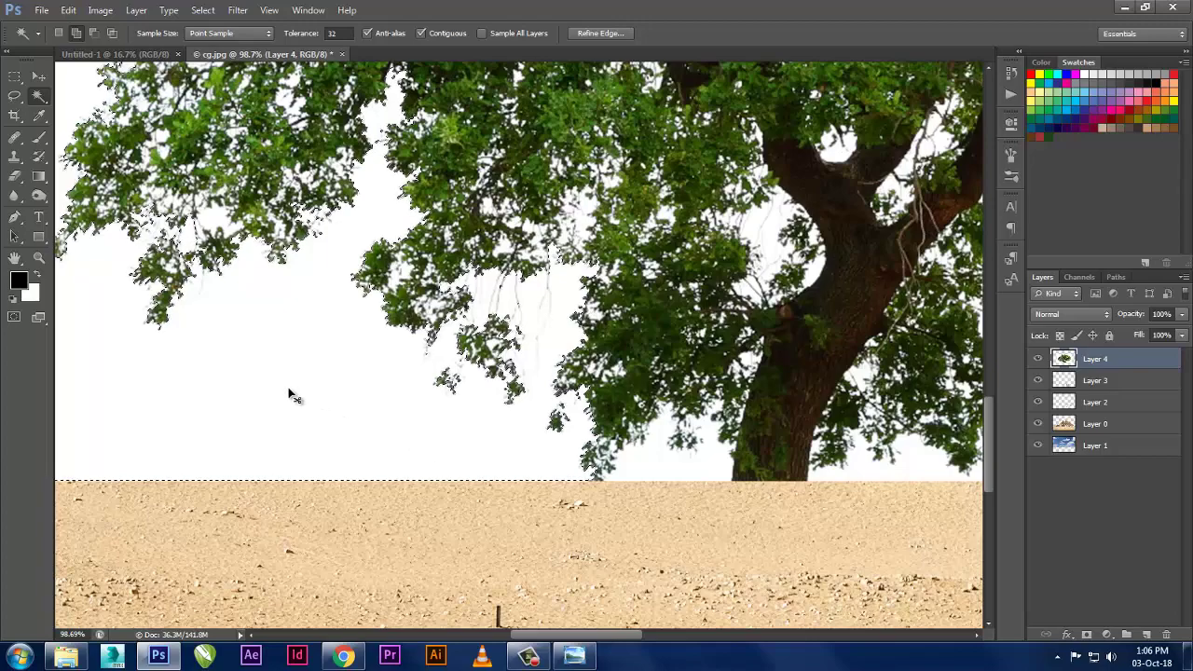
scroll(393, 272, "up", 1)
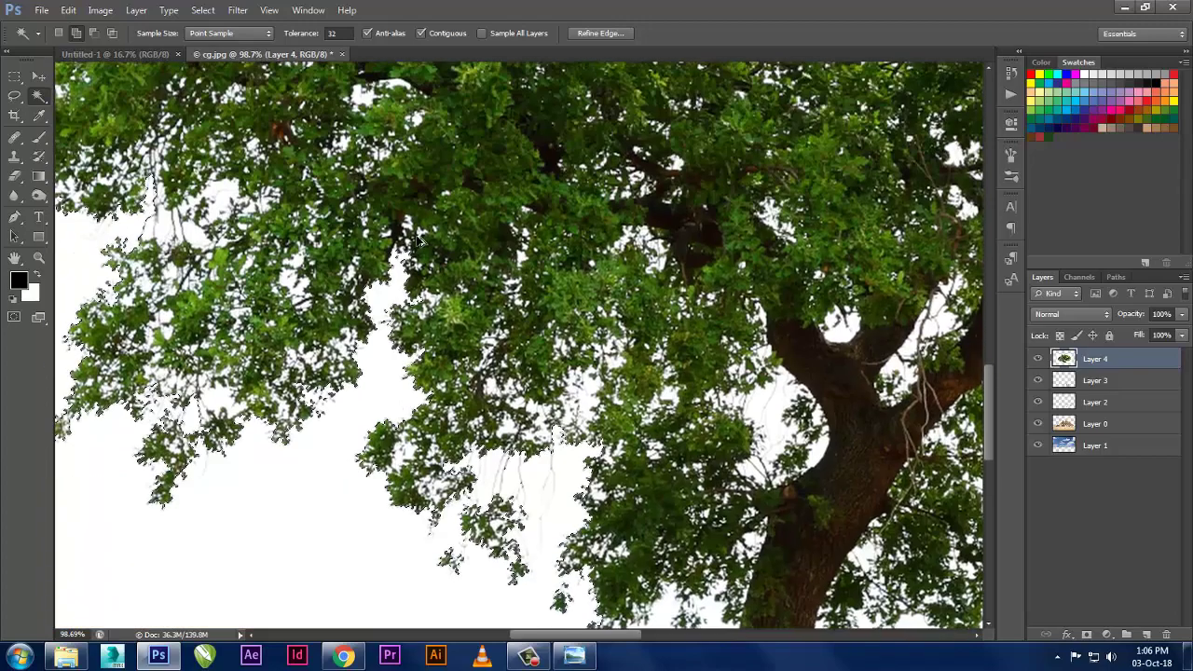
scroll(402, 270, "up", 1)
scroll(403, 242, "down", 2)
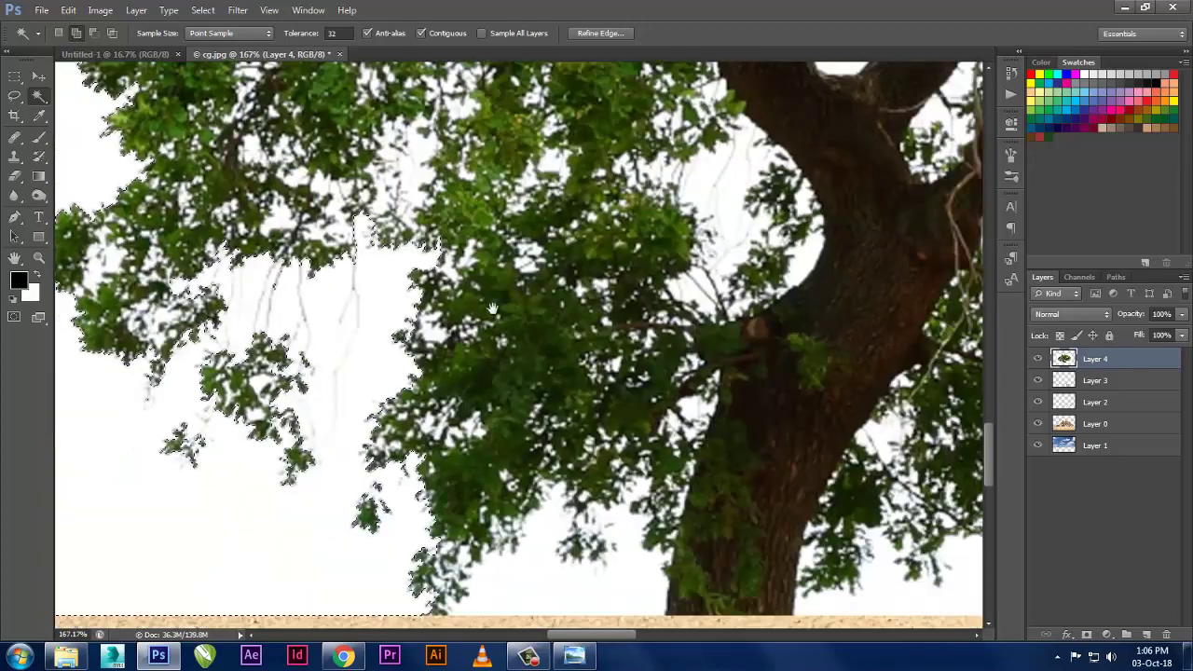
scroll(402, 228, "down", 1)
left_click_drag(402, 228, 342, 154)
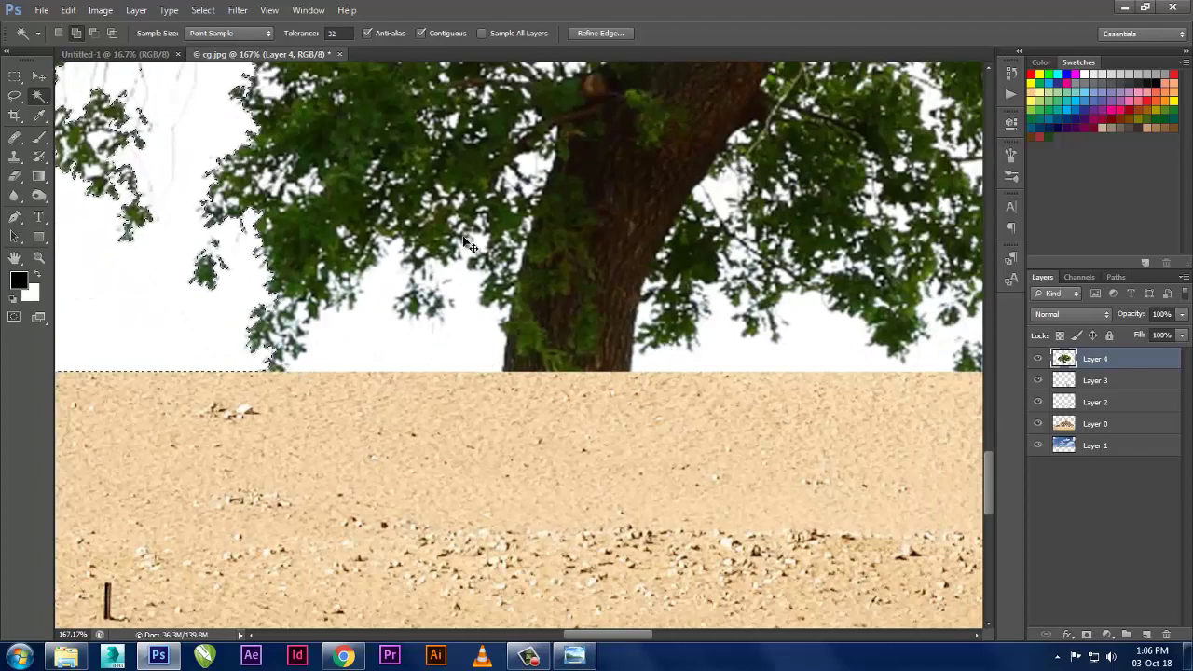
scroll(630, 415, "down", 3)
scroll(630, 415, "down", 3)
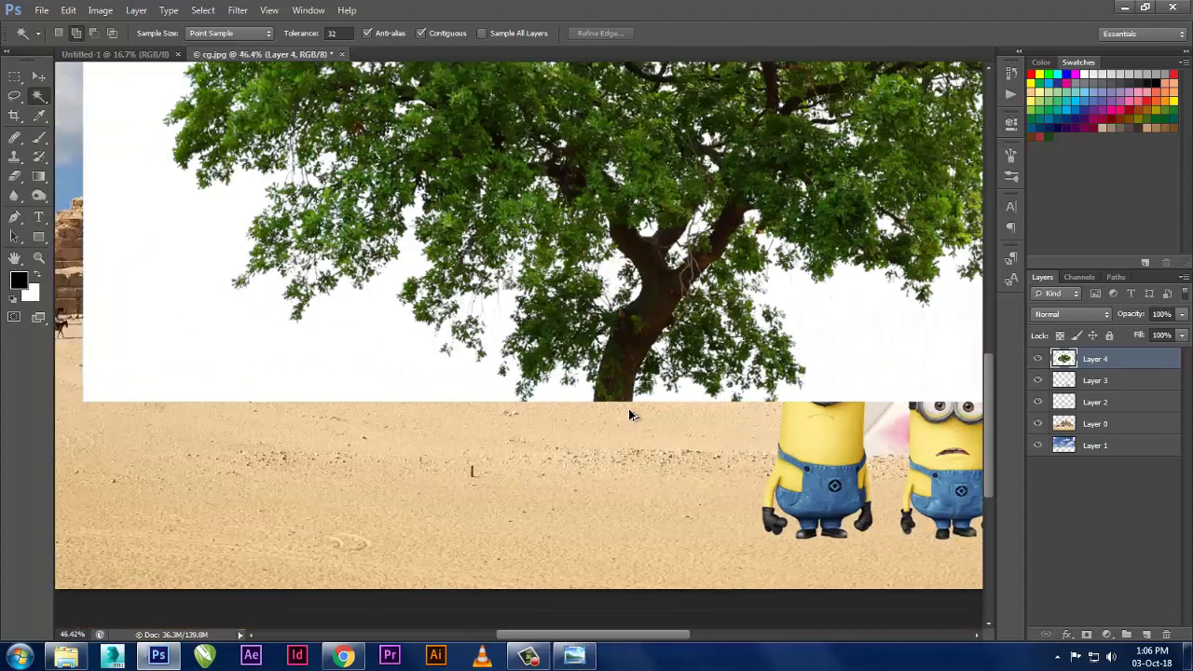
scroll(630, 414, "down", 2)
scroll(630, 414, "down", 1)
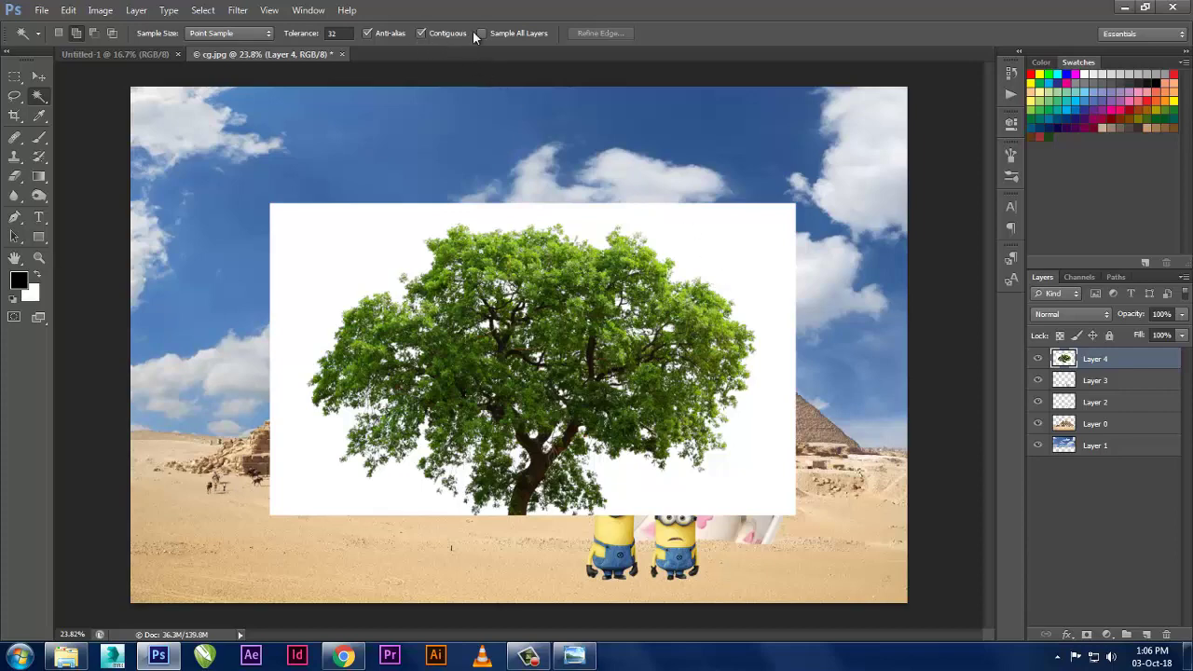
- Remove the white backdrop around the tree with the Magic Wand
left_click(338, 244)
scroll(337, 244, "up", 5)
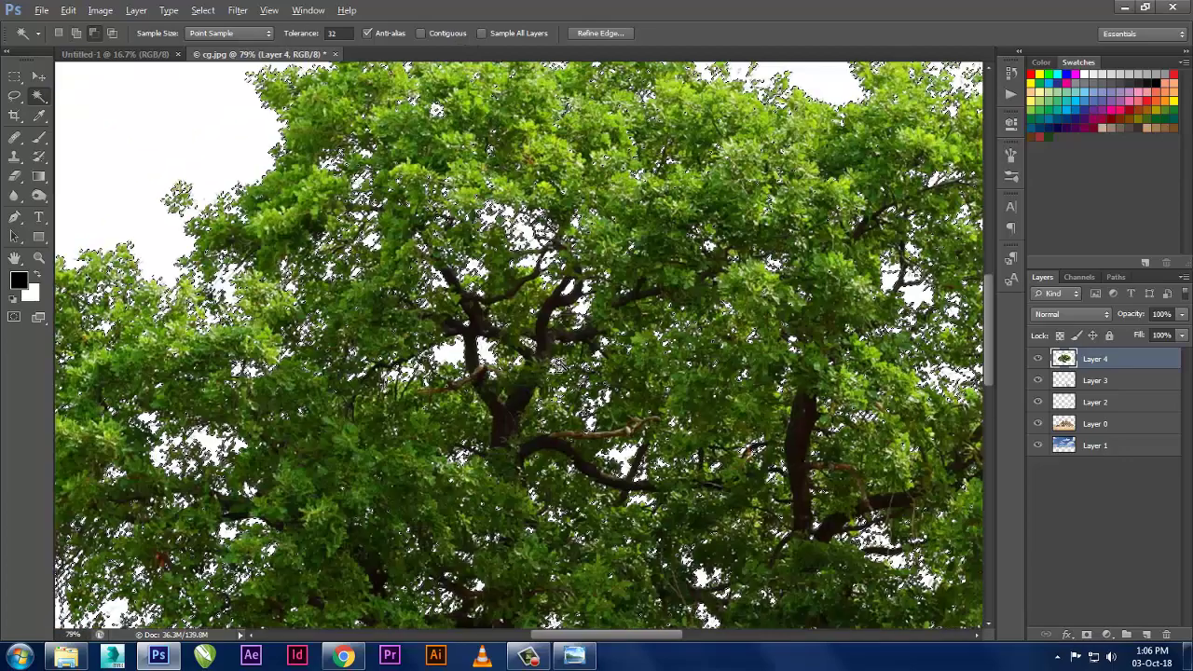
scroll(464, 581, "down", 5)
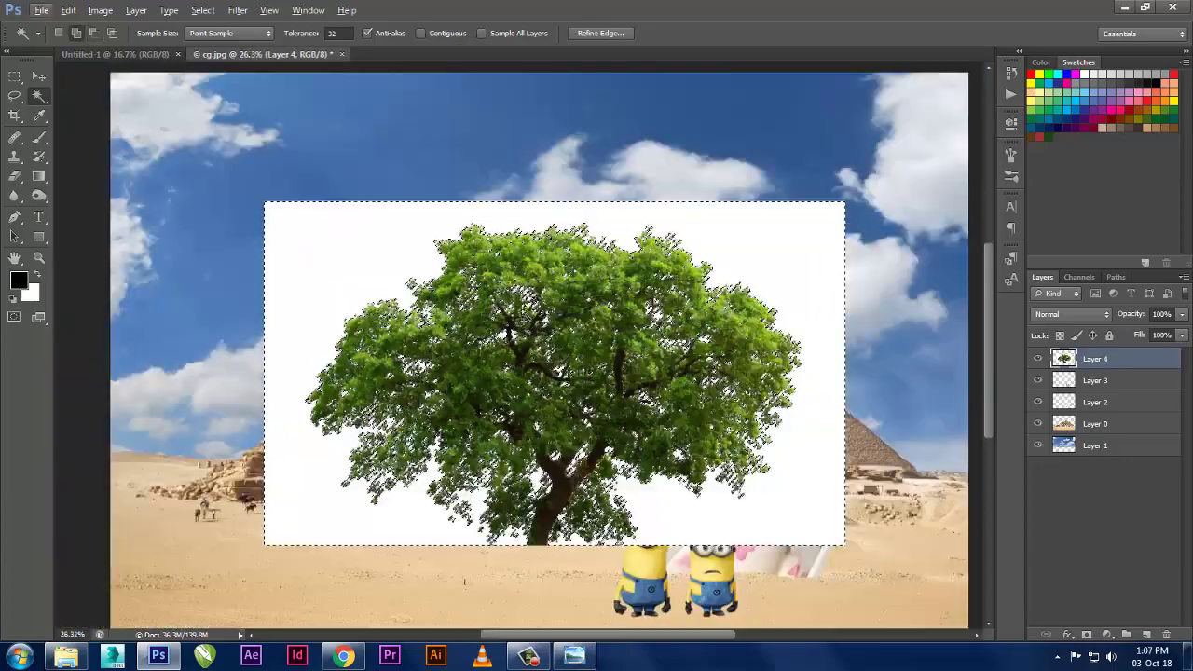
key("Delete")
key("ctrl+d")
scroll(785, 407, "down", 2)
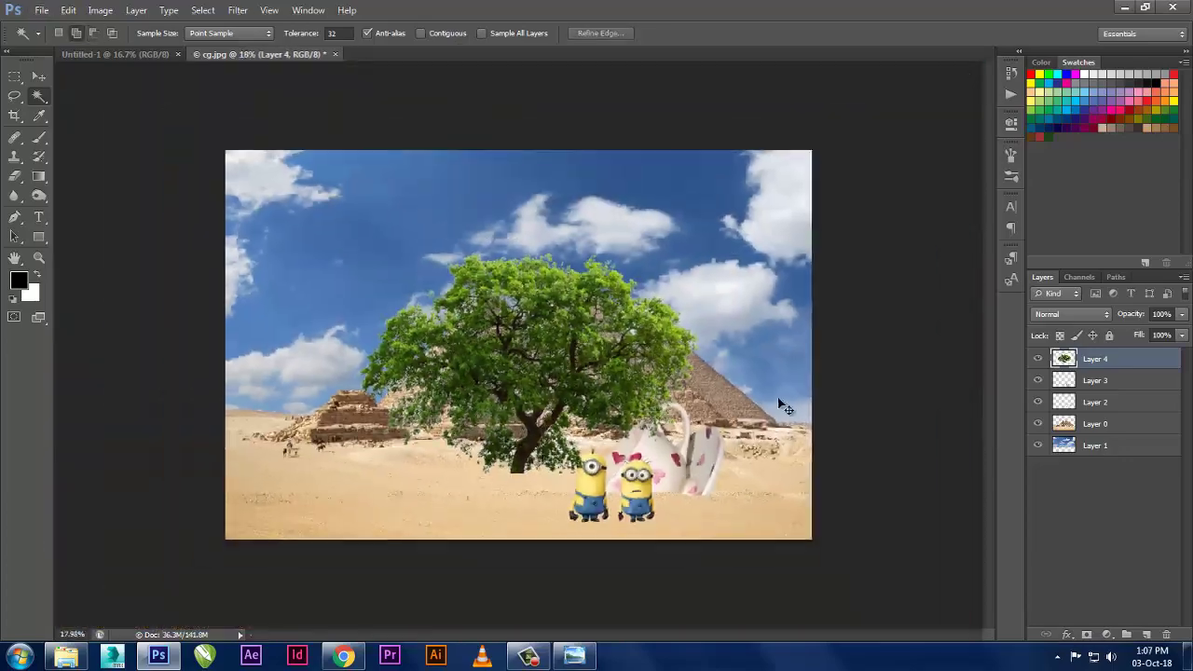
- Move the tree to the top-right corner and rotate it into place
left_click_drag(485, 433, 727, 321)
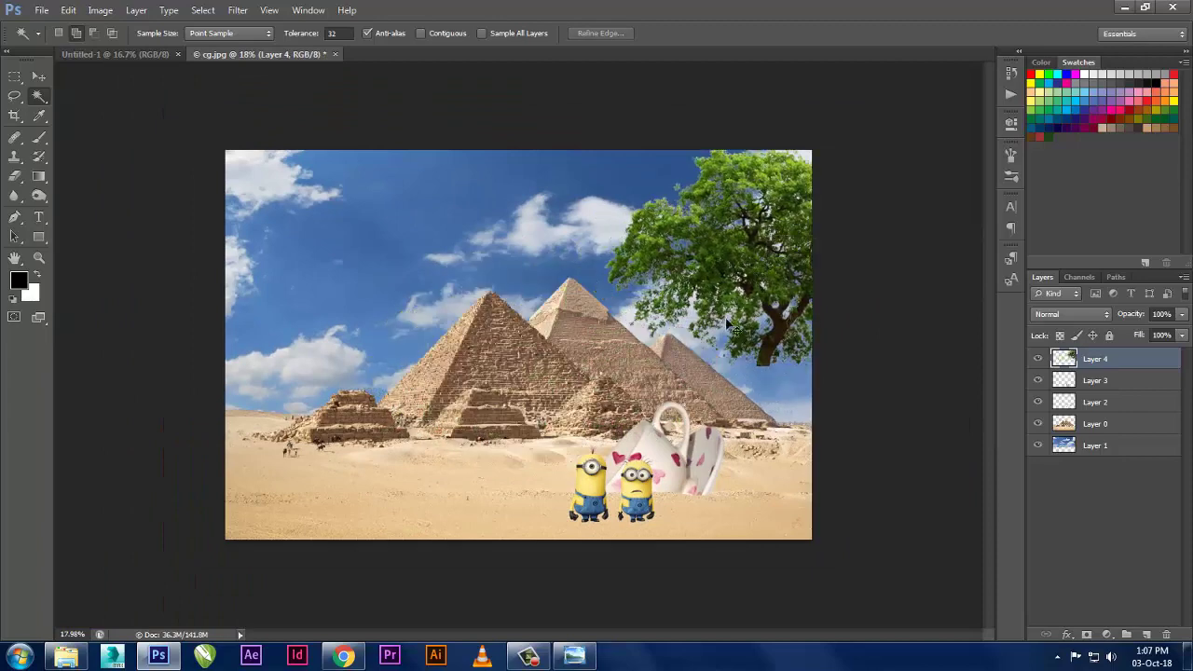
key("ctrl+t")
mouse_move(570, 452)
left_mouse_down()
mouse_move(676, 455)
mouse_move(733, 333)
left_mouse_up()
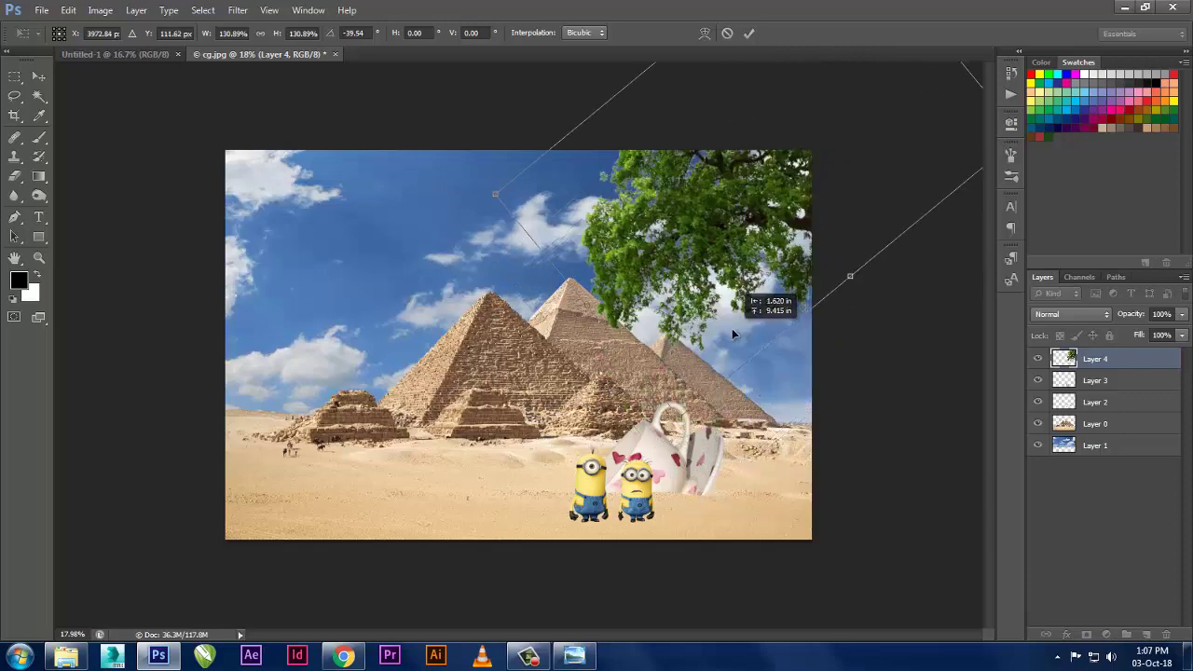
left_click_drag(843, 413, 820, 298)
key("Return")
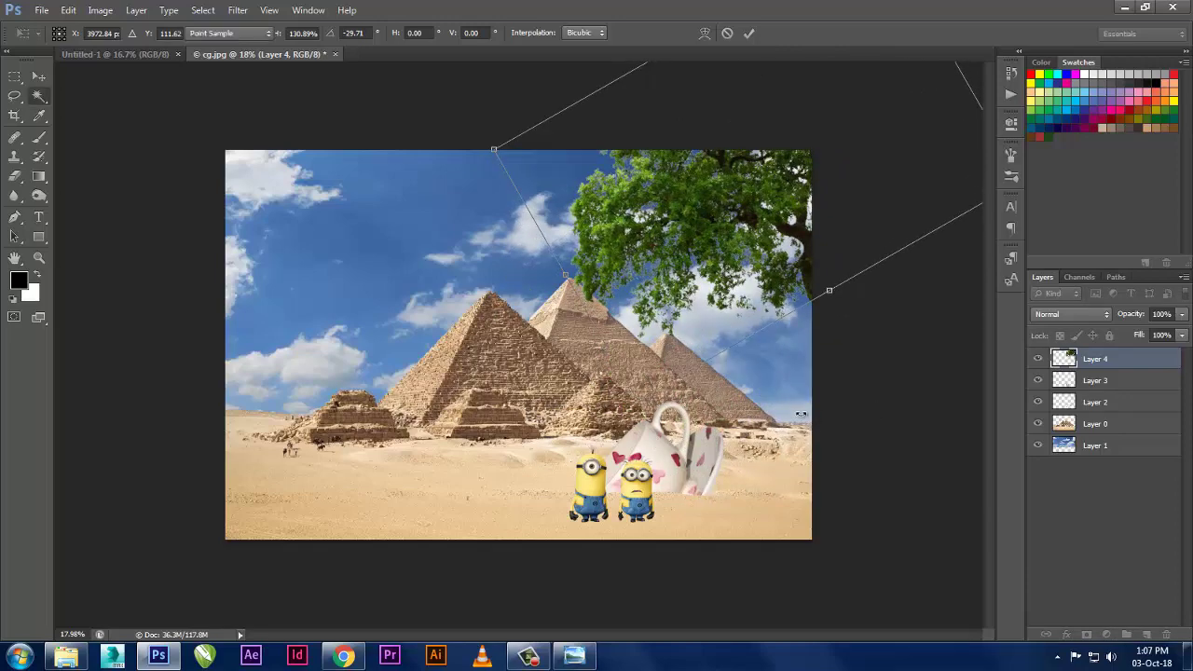
key("w")
scroll(708, 359, "down", 2)
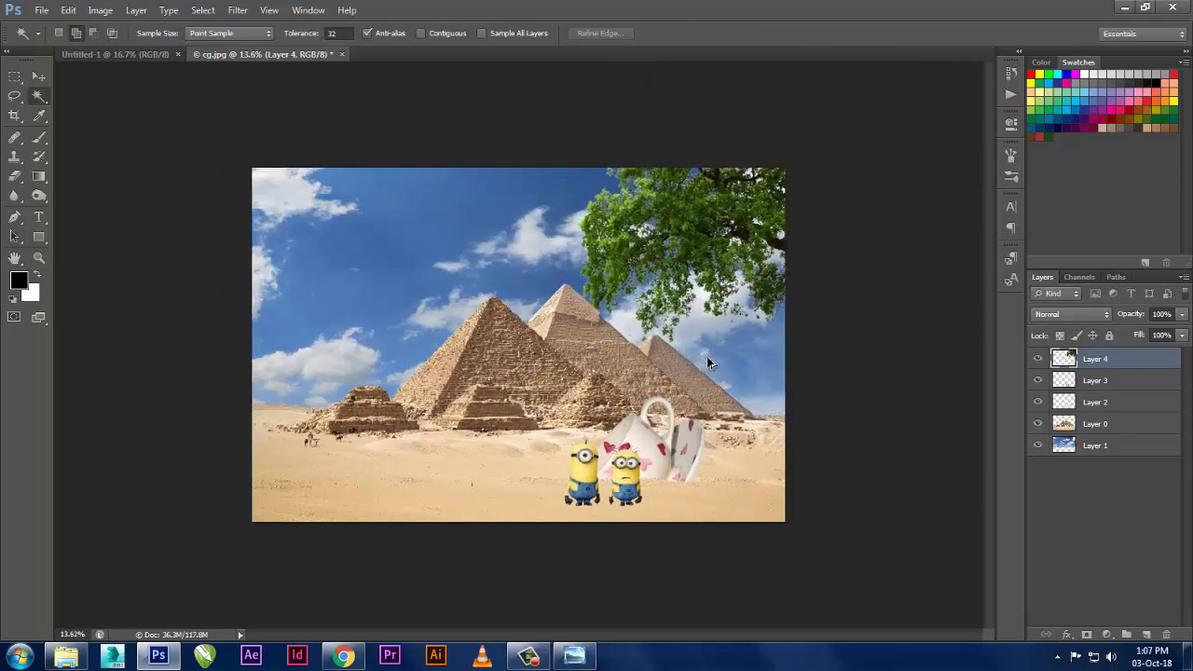
scroll(708, 363, "up", 1)
scroll(708, 362, "up", 1)
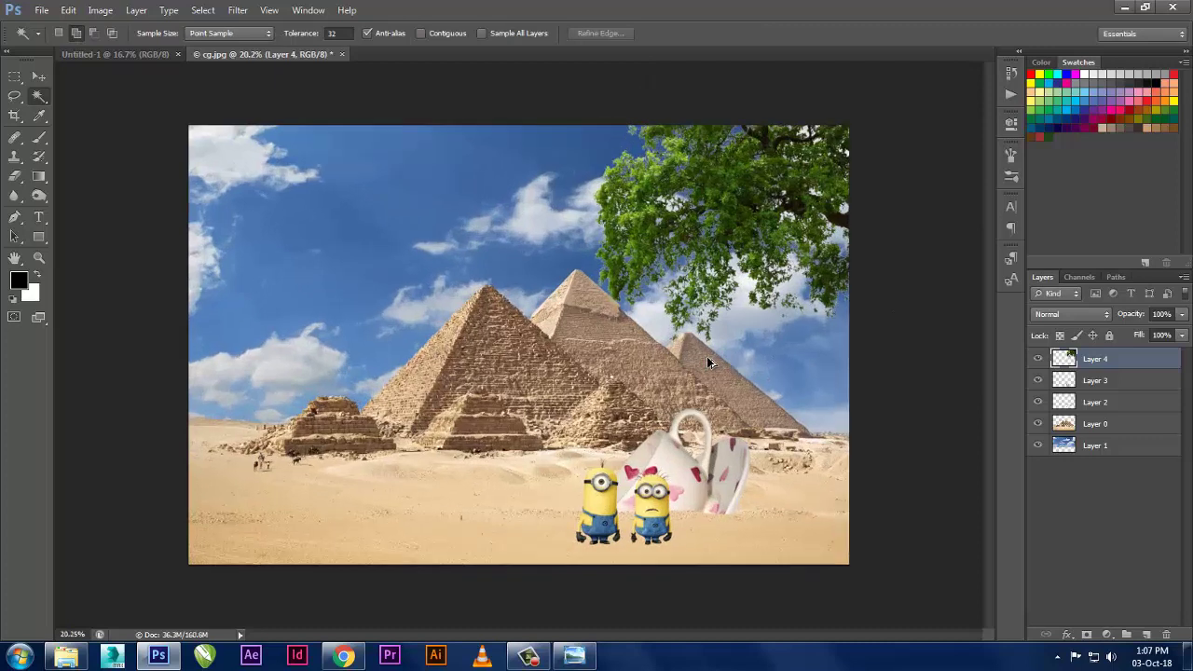
scroll(707, 356, "up", 1)
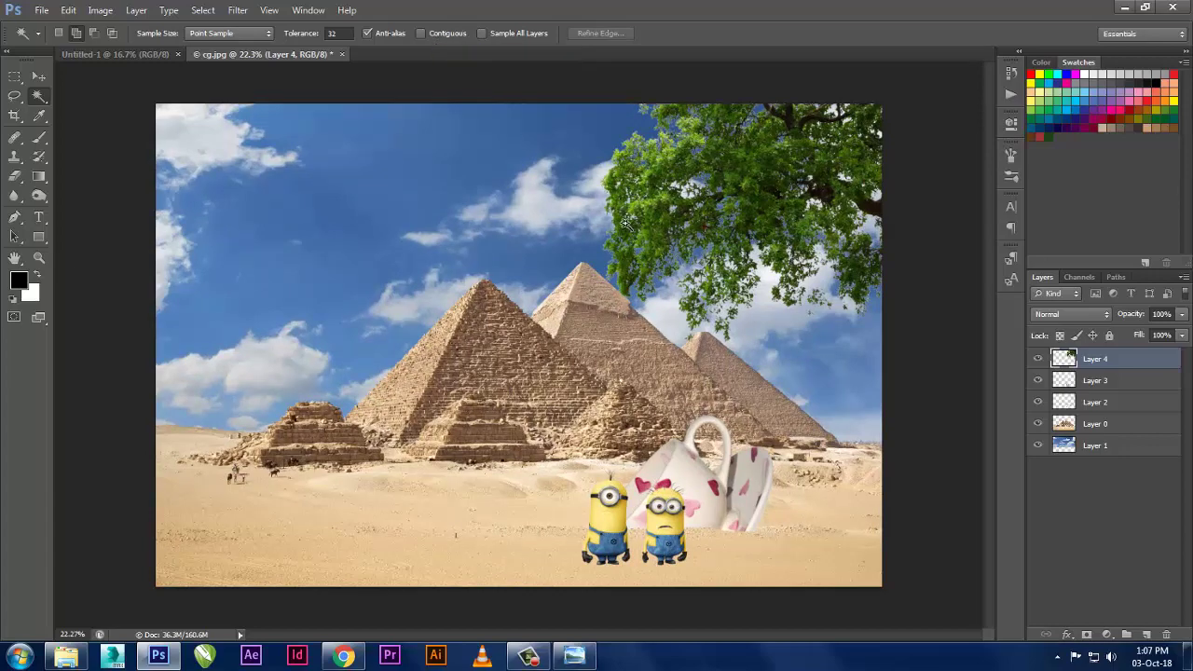
- Drag 6988689-despicable-me-2-minions.jpg from Explorer into Photoshop as a new document
key("alt+Tab")
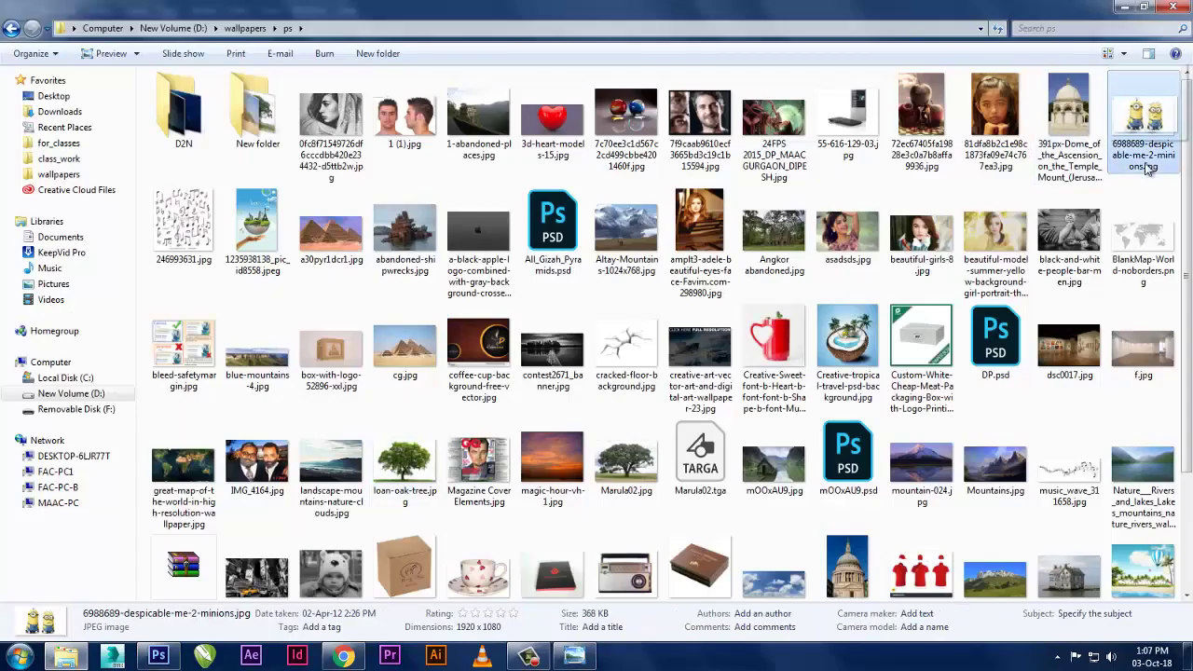
left_click_drag(1145, 171, 629, 7)
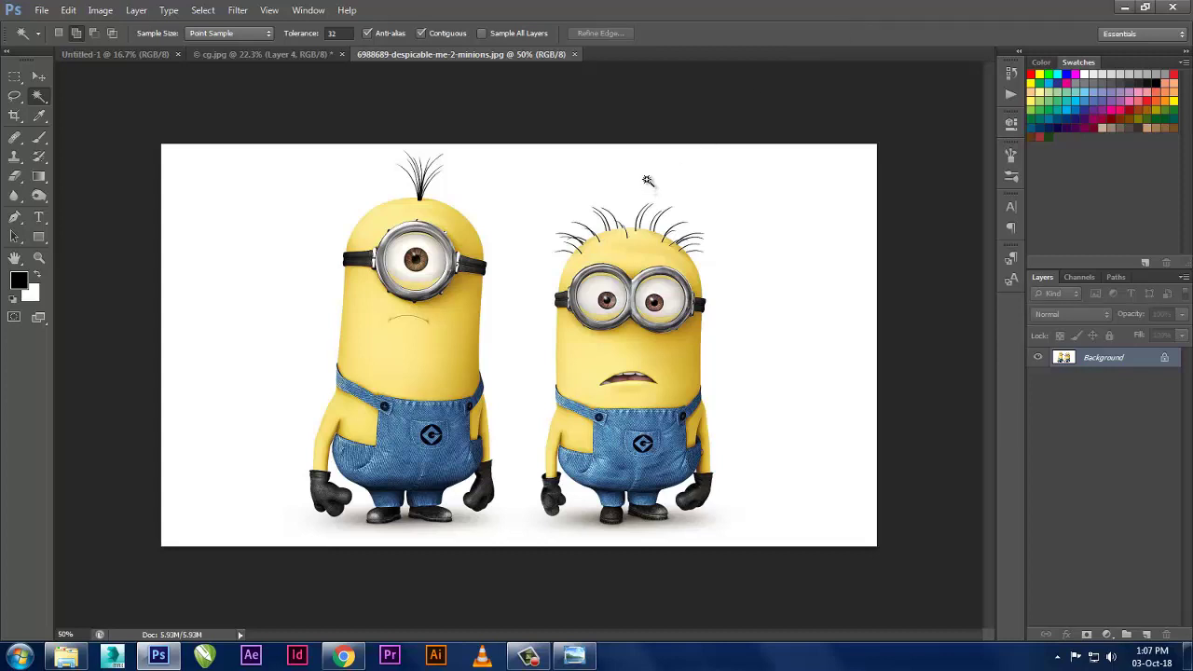
- Magic-wand select the white backdrop around both minions
left_click(511, 192)
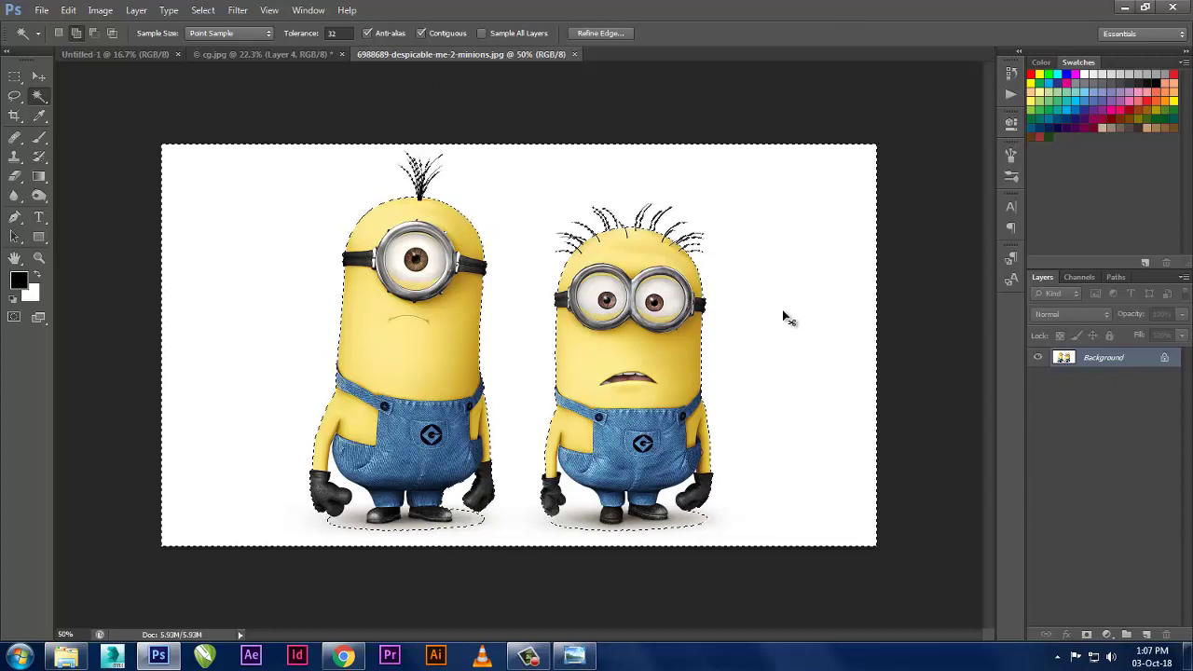
key("ctrl+d")
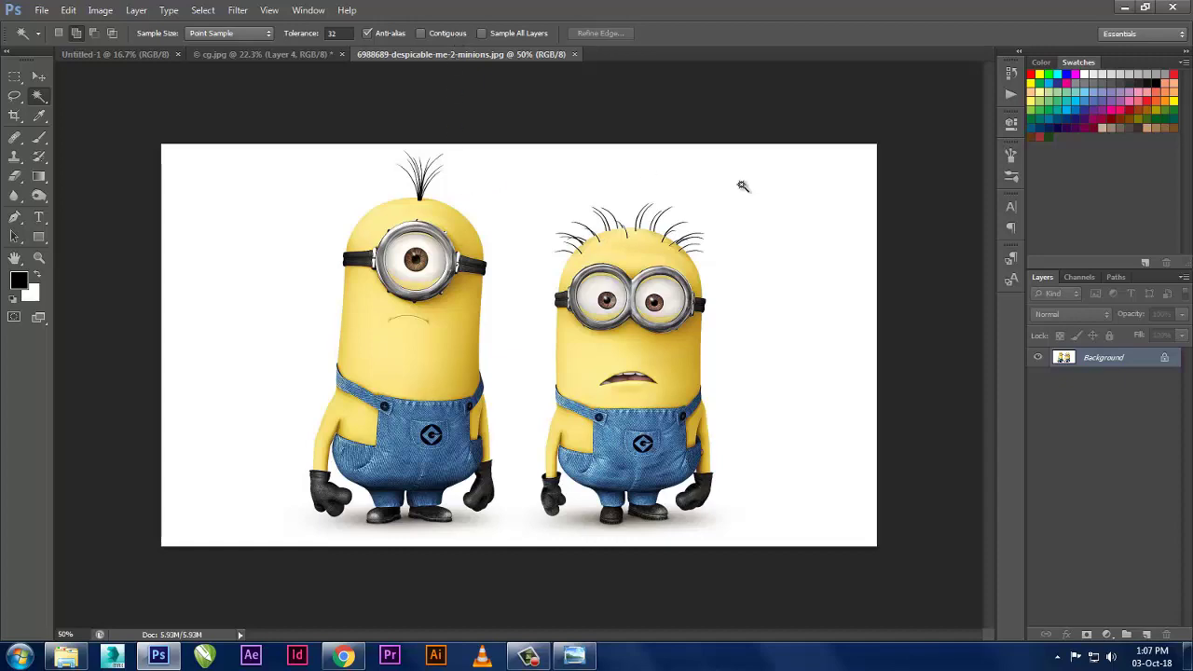
left_click(742, 187)
scroll(742, 186, "up", 5)
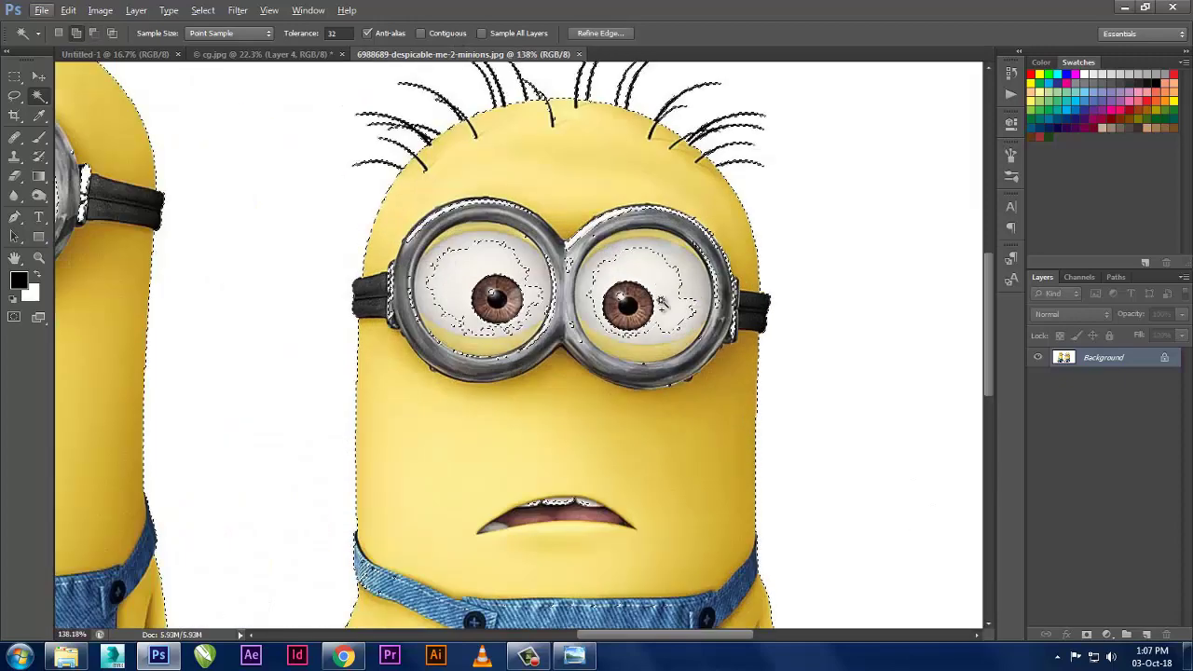
mouse_move(615, 347)
left_mouse_down()
mouse_move(587, 236)
mouse_move(518, 329)
left_mouse_up()
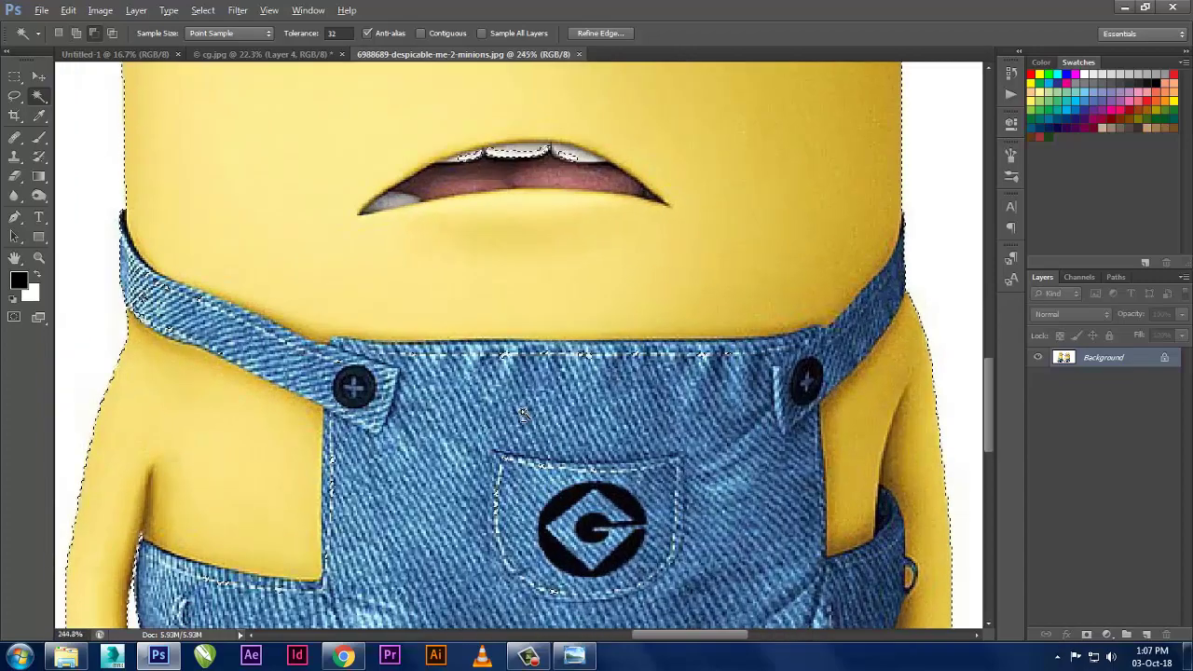
scroll(518, 329, "down", 1)
scroll(518, 329, "up", 3)
scroll(518, 328, "down", 3)
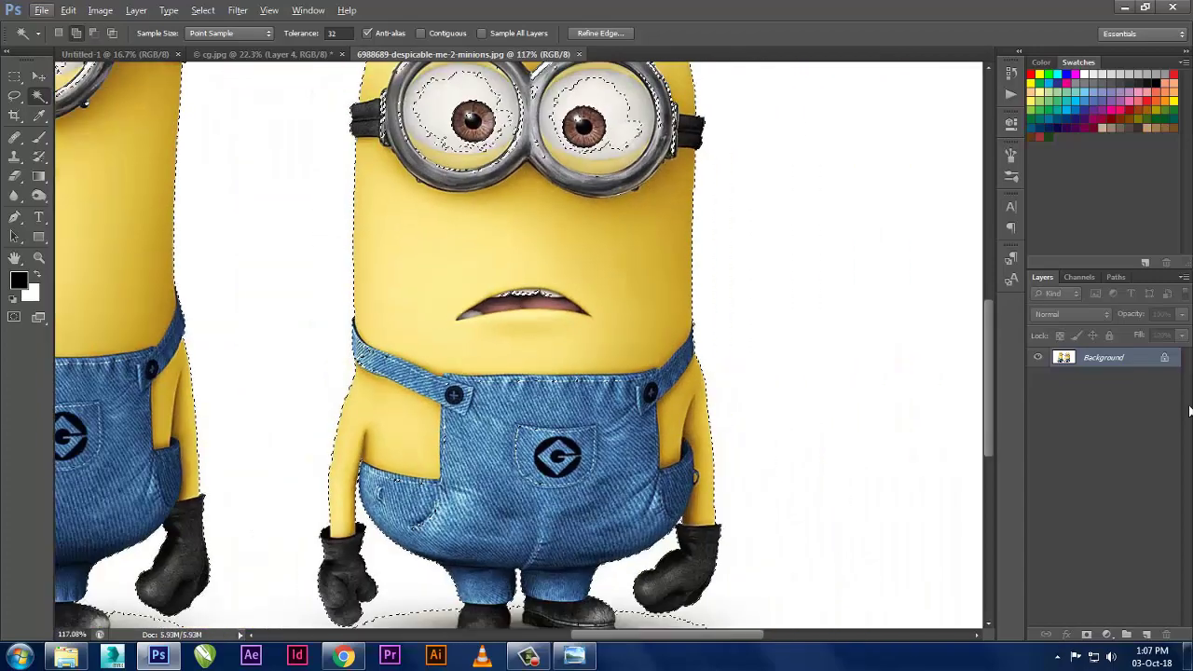
- Convert the Background to Layer 0, delete the white, then undo to restore it
double_click(1160, 360)
left_click(723, 205)
key("Delete")
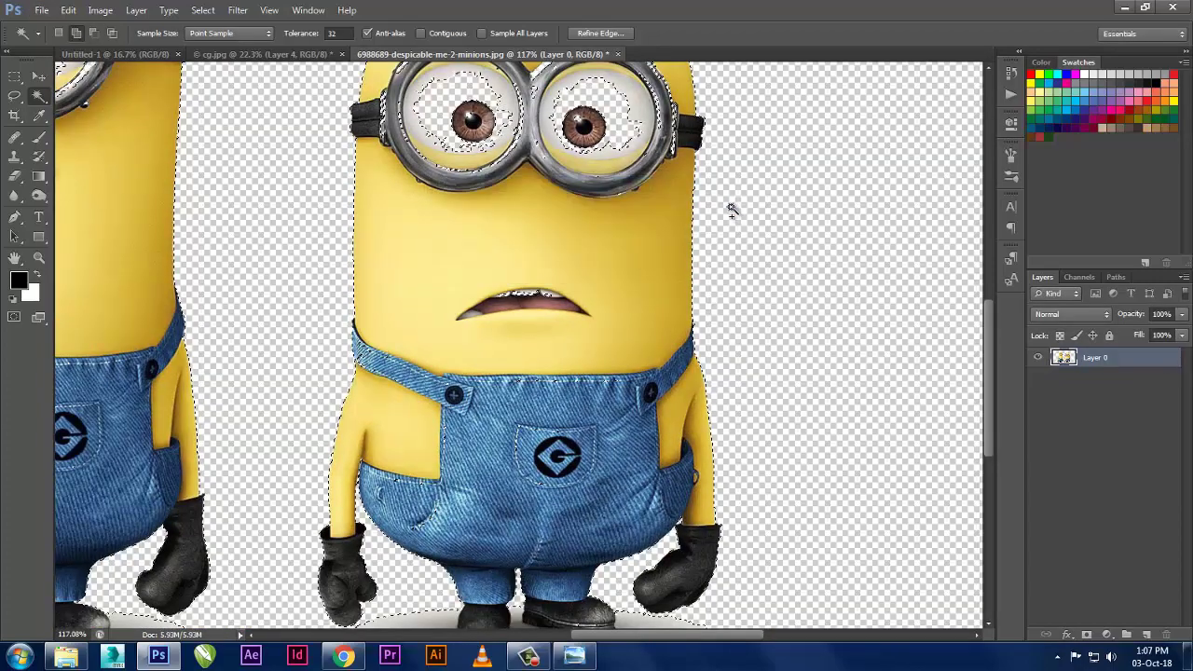
key("ctrl+d")
scroll(629, 127, "up", 2)
scroll(629, 126, "up", 2)
scroll(629, 127, "down", 4)
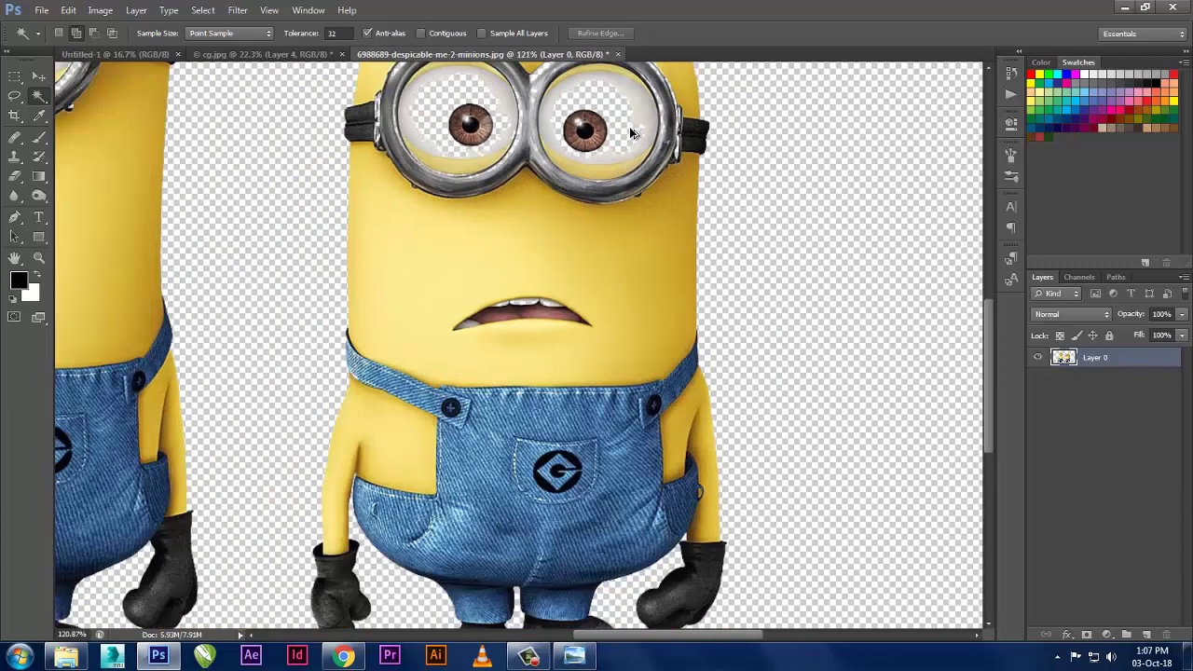
scroll(629, 134, "down", 3)
scroll(629, 133, "down", 3)
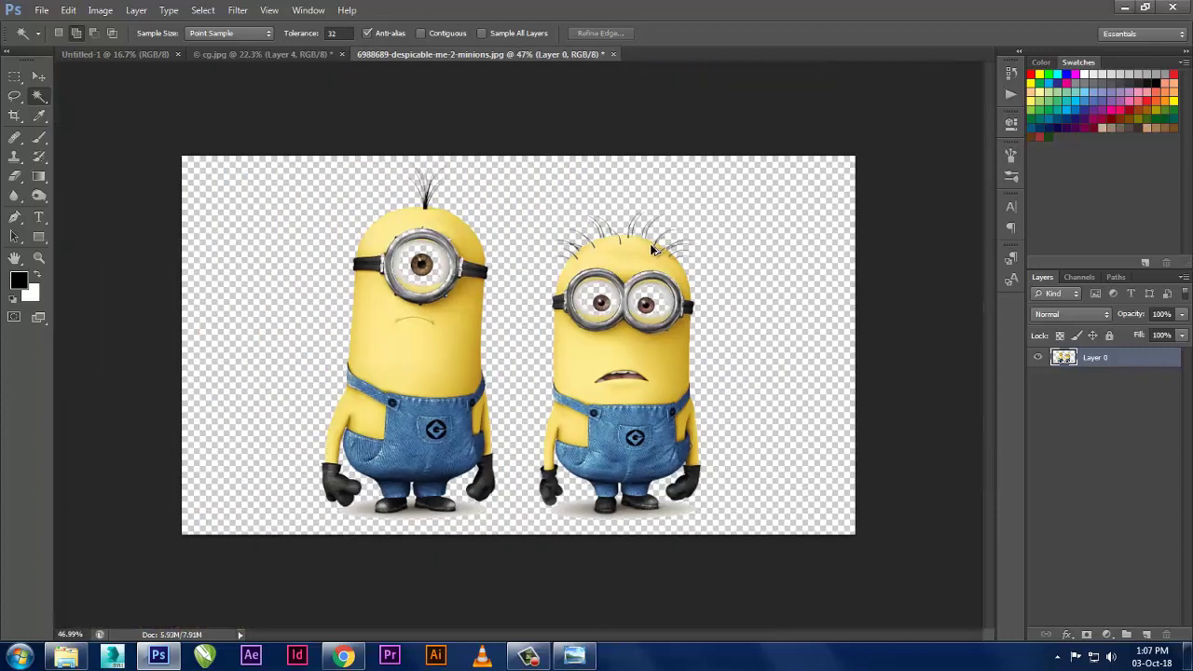
key("ctrl+alt+z")
key("ctrl+alt+z")
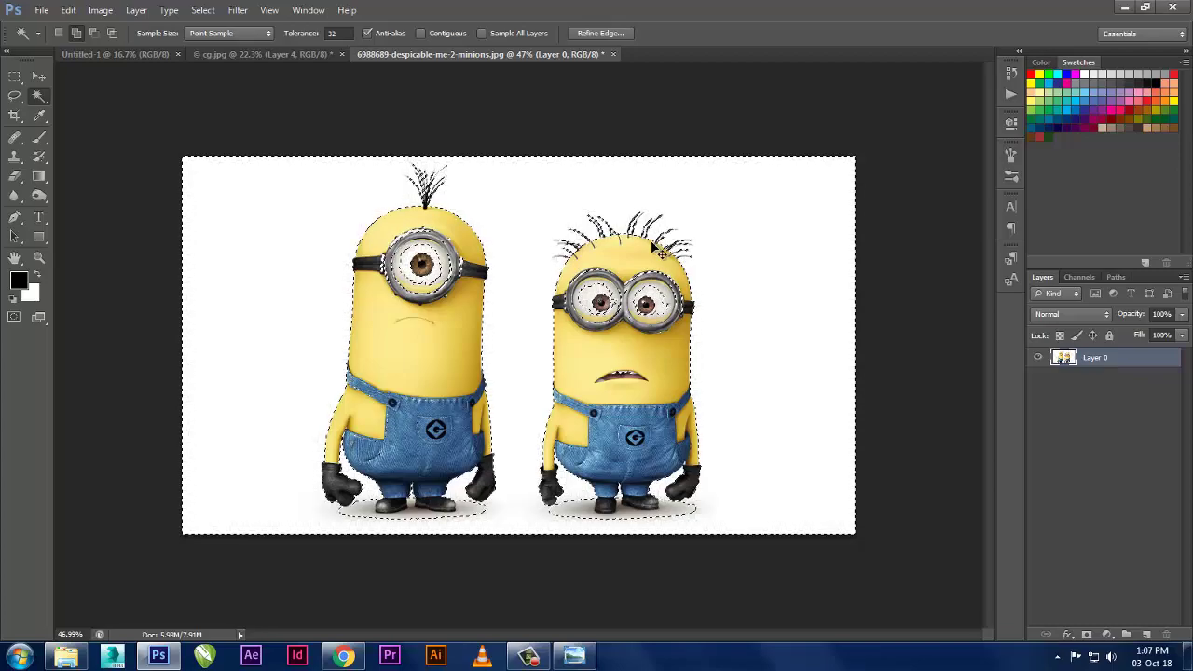
key("alt+Tab")
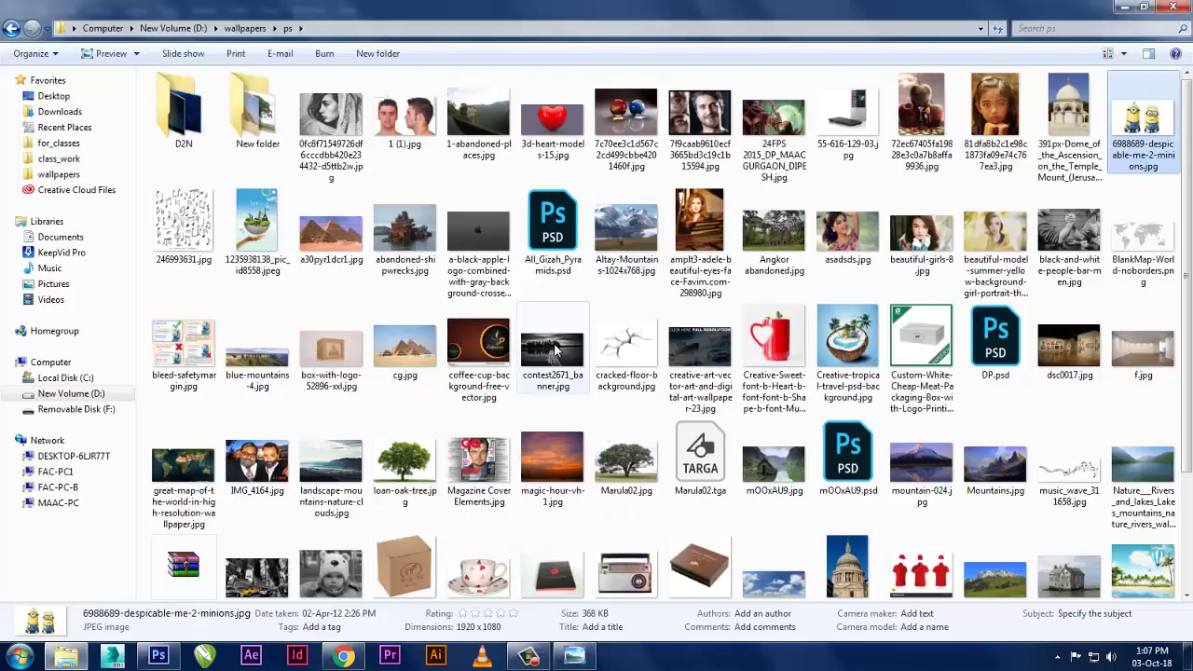
- Preview loan-oak-tree.jpg in Photo Viewer and return to the picture folder
left_click(627, 461)
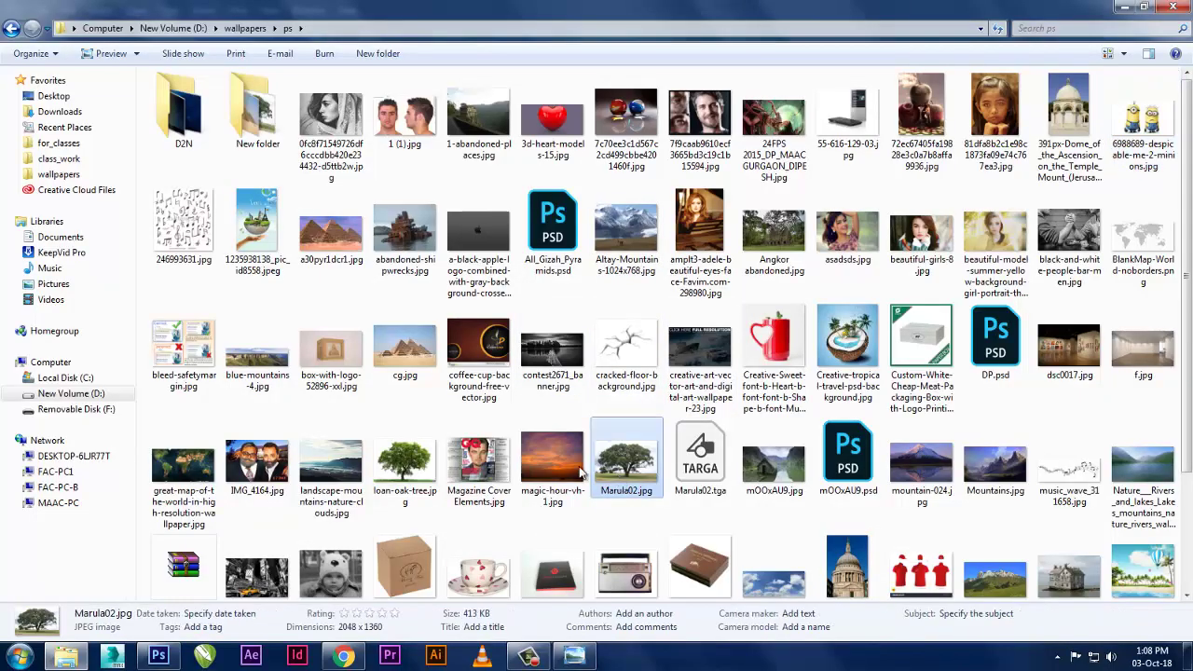
double_click(431, 456)
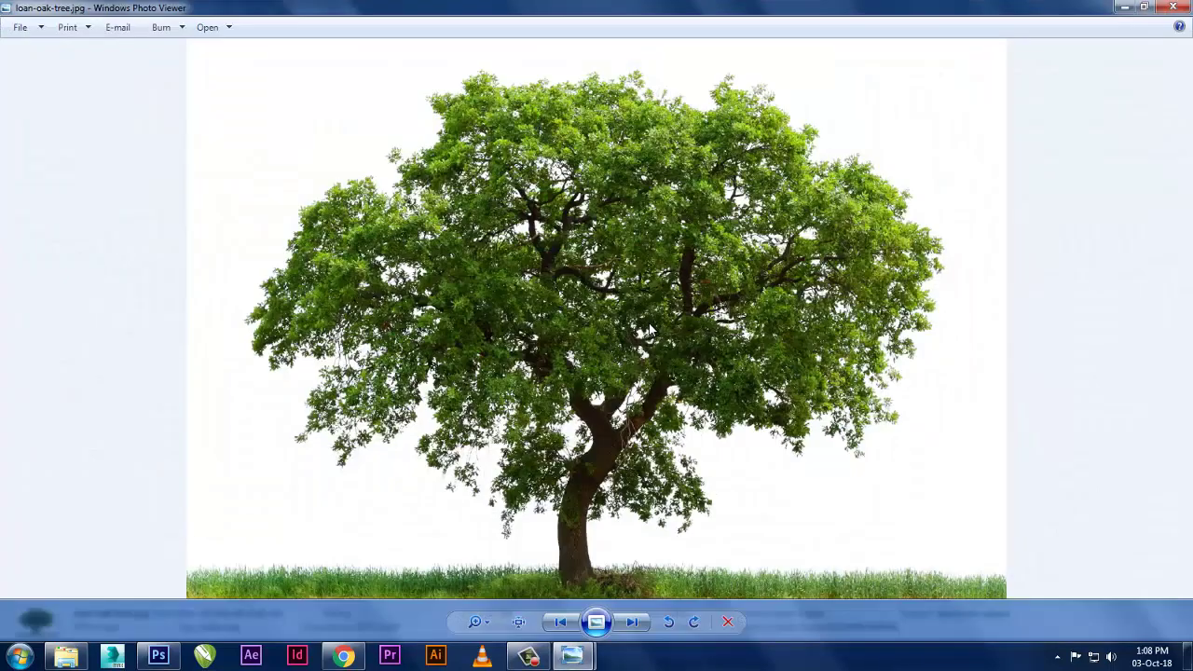
left_click(67, 656)
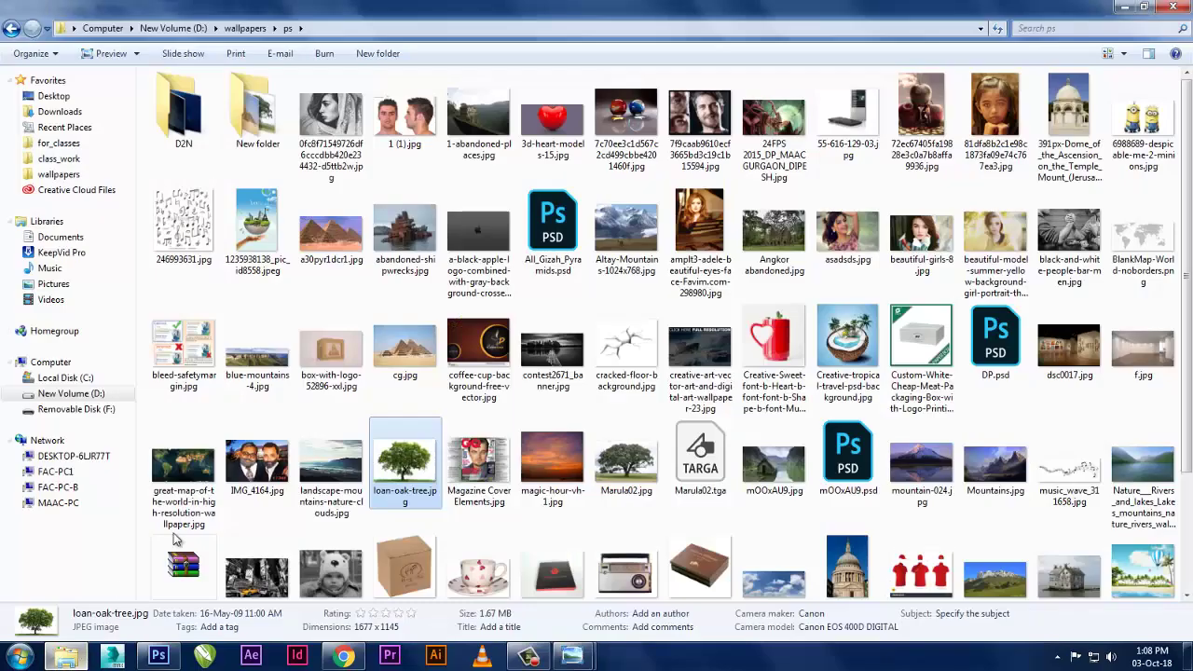
- Open the Rosewood-Box picture and switch back to Photoshop
left_click(704, 556)
double_click(706, 556)
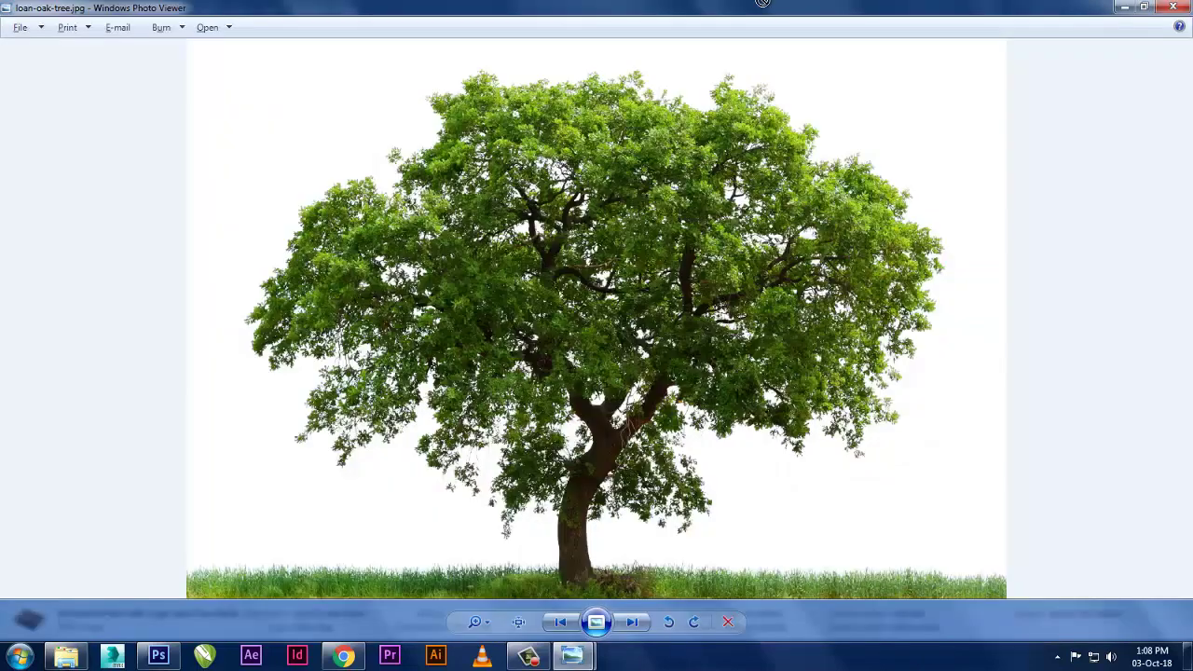
key("alt+Tab")
key("Tab")
key("Tab")
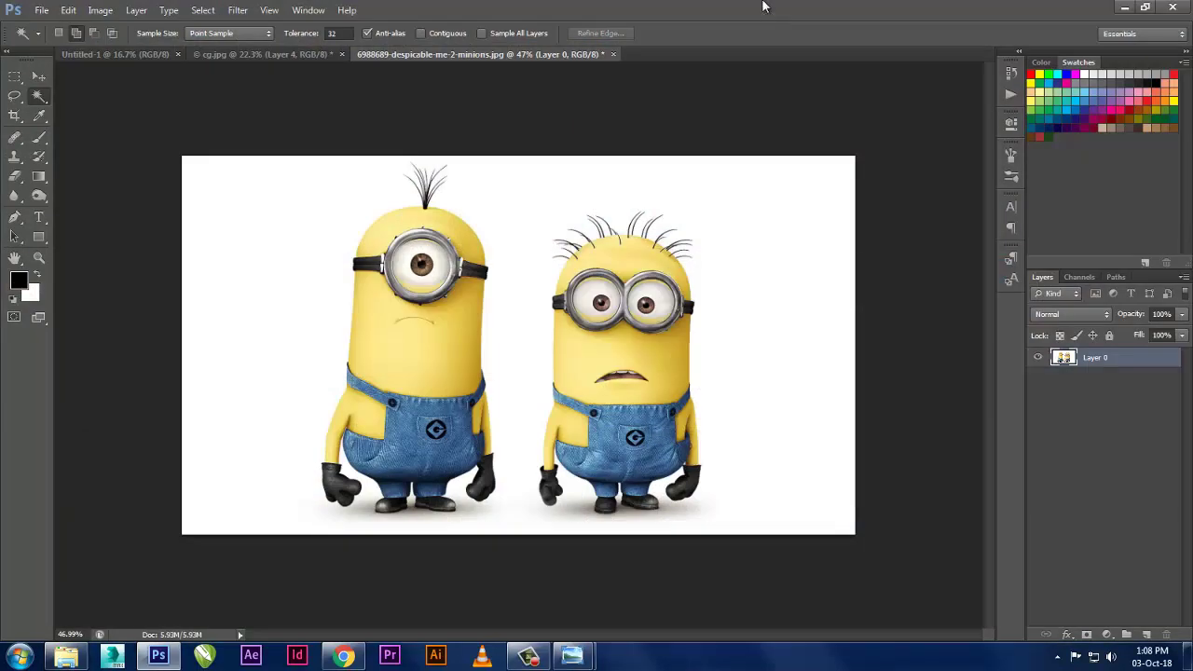
- Open the rosewood box image in Photoshop and convert its Background into Layer 0
left_click_drag(762, 6, 697, 89)
scroll(596, 205, "up", 2)
scroll(559, 223, "up", 2)
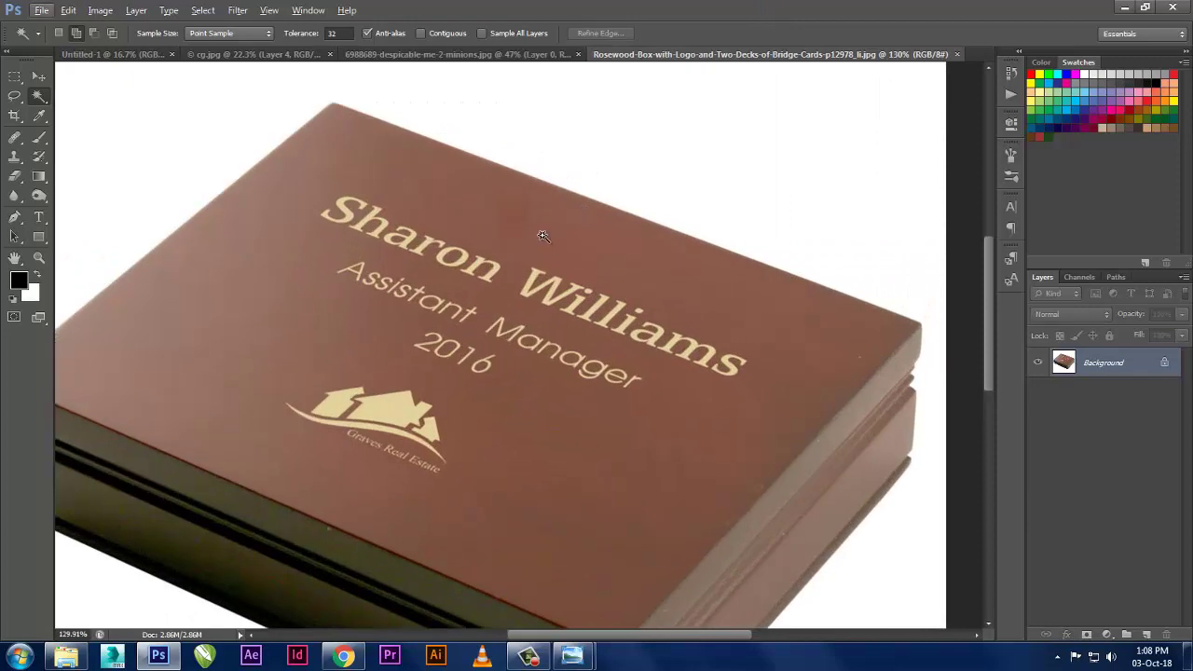
double_click(1104, 362)
left_click(736, 208)
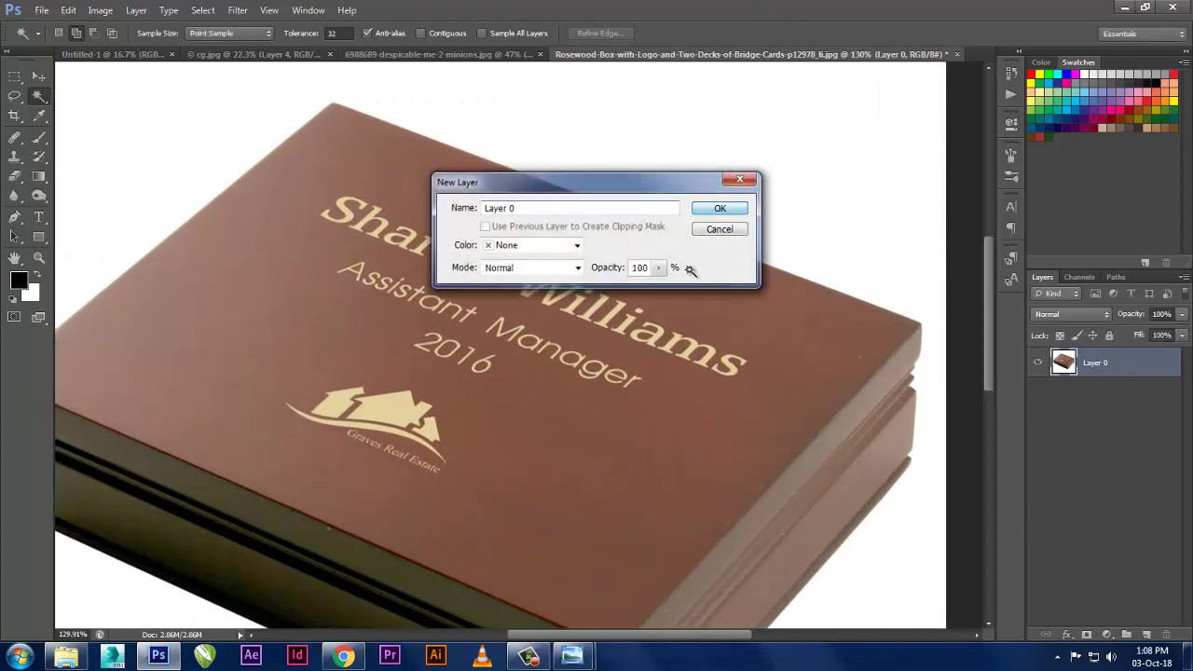
- Magic-wand the brown lid with Contiguous on, delete it, then undo
left_click(687, 270)
key("ctrl+d")
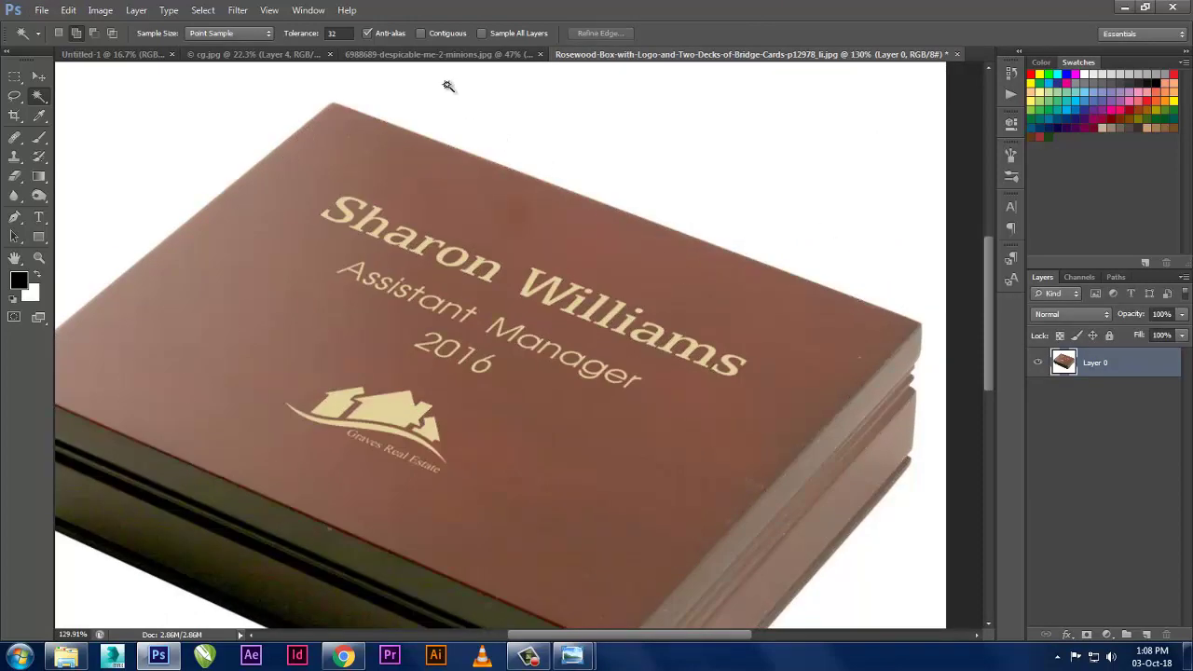
left_click(451, 33)
left_click(134, 279)
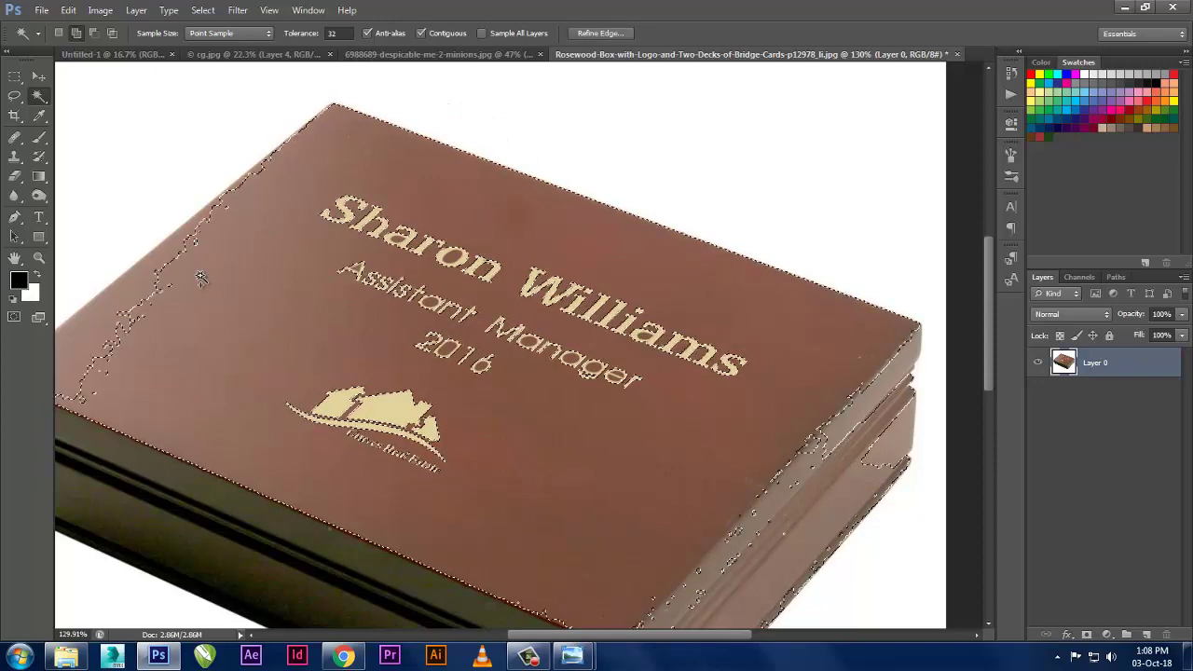
key("Delete")
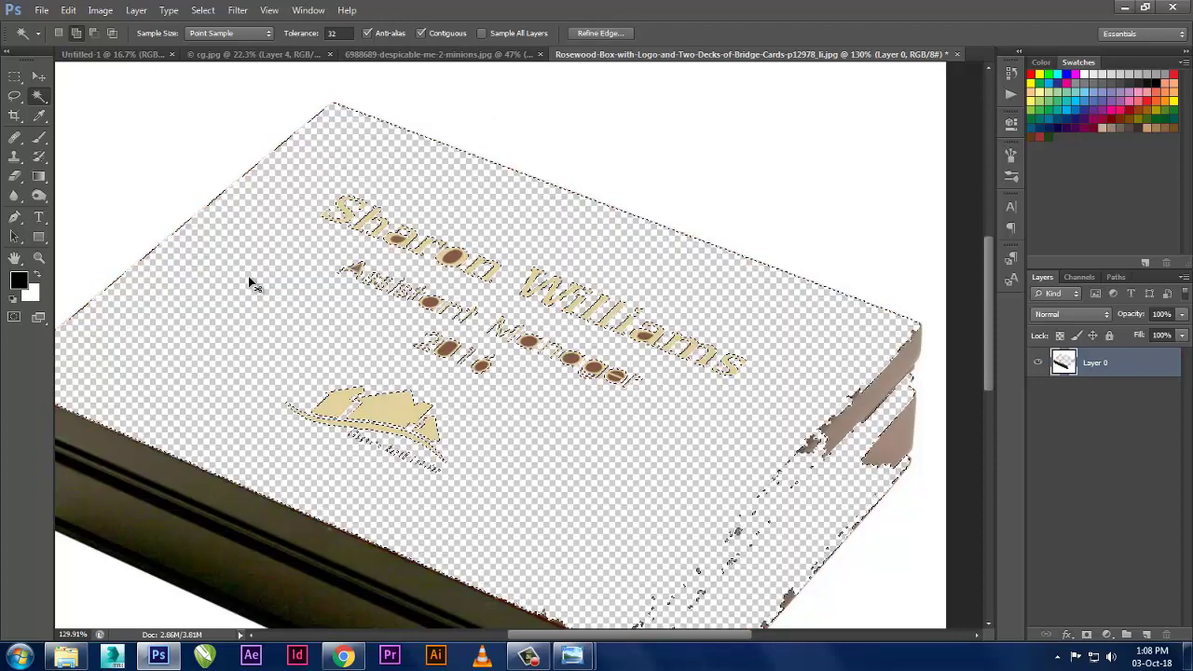
key("ctrl+d")
scroll(606, 337, "up", 2)
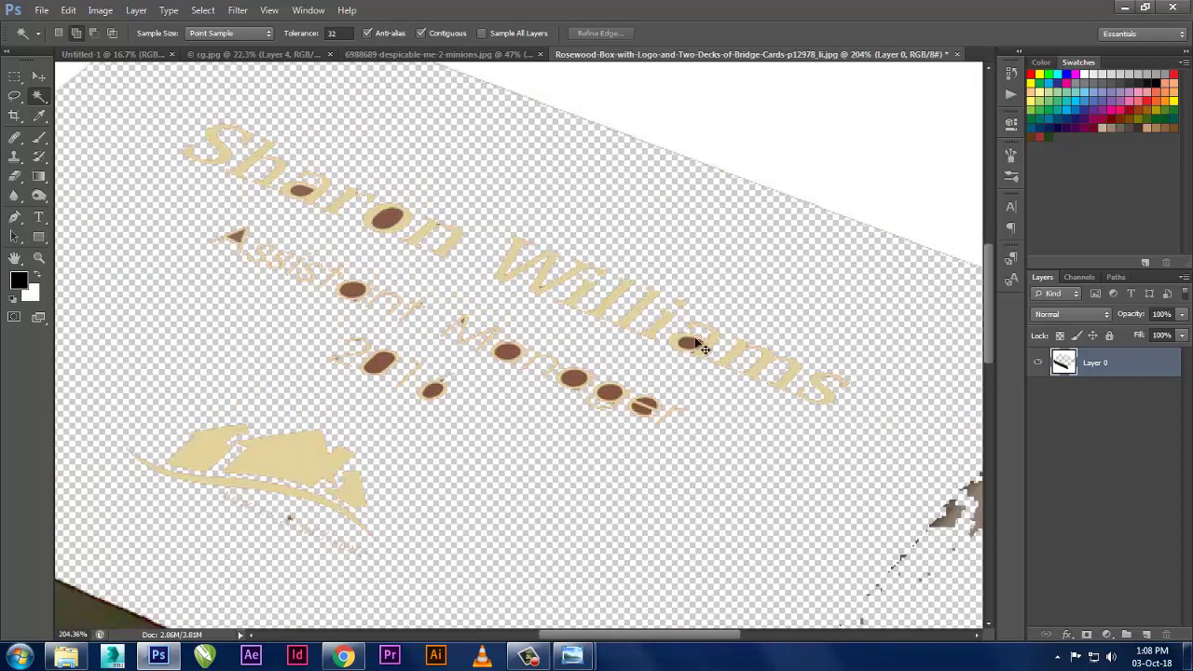
key("ctrl+alt+z")
key("ctrl+alt+z")
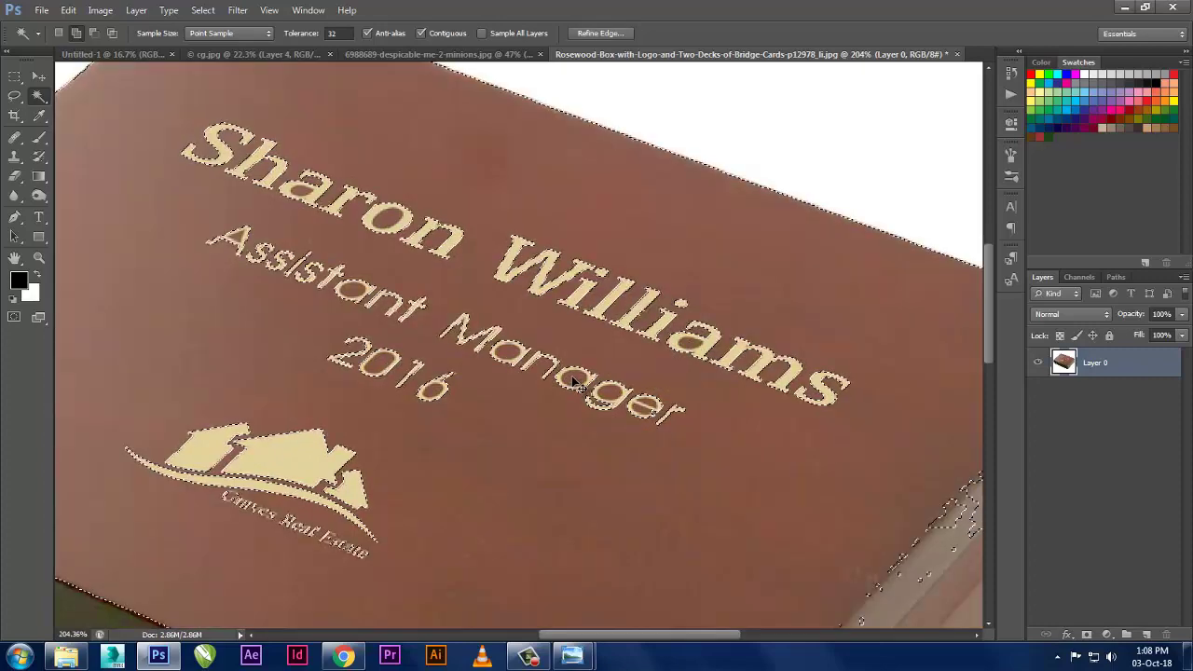
- Delete the lid's brown surface again, then undo to restore the box top
left_click(524, 181)
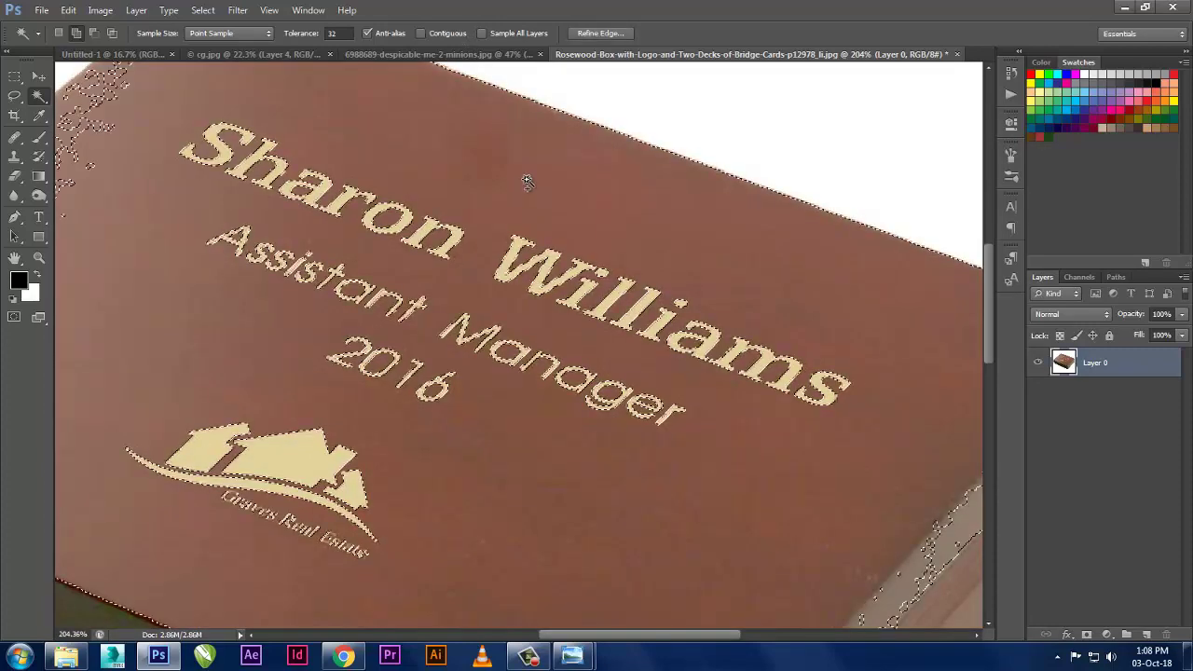
key("Delete")
key("ctrl+d")
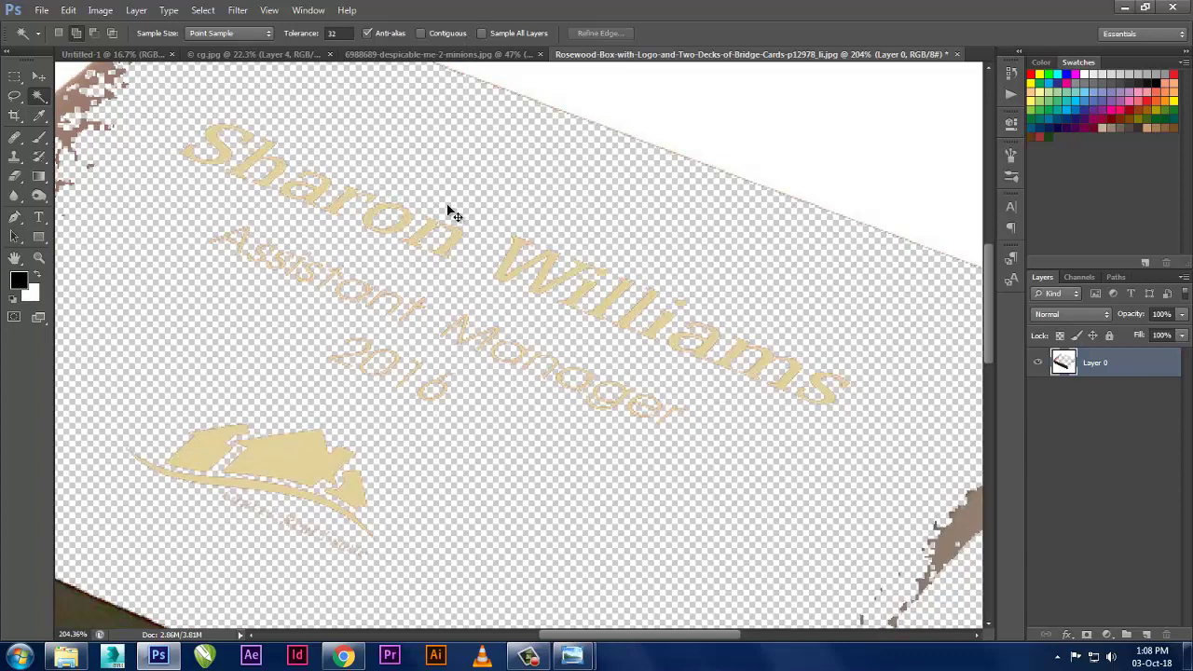
scroll(652, 429, "down", 4)
key("ctrl+alt+z")
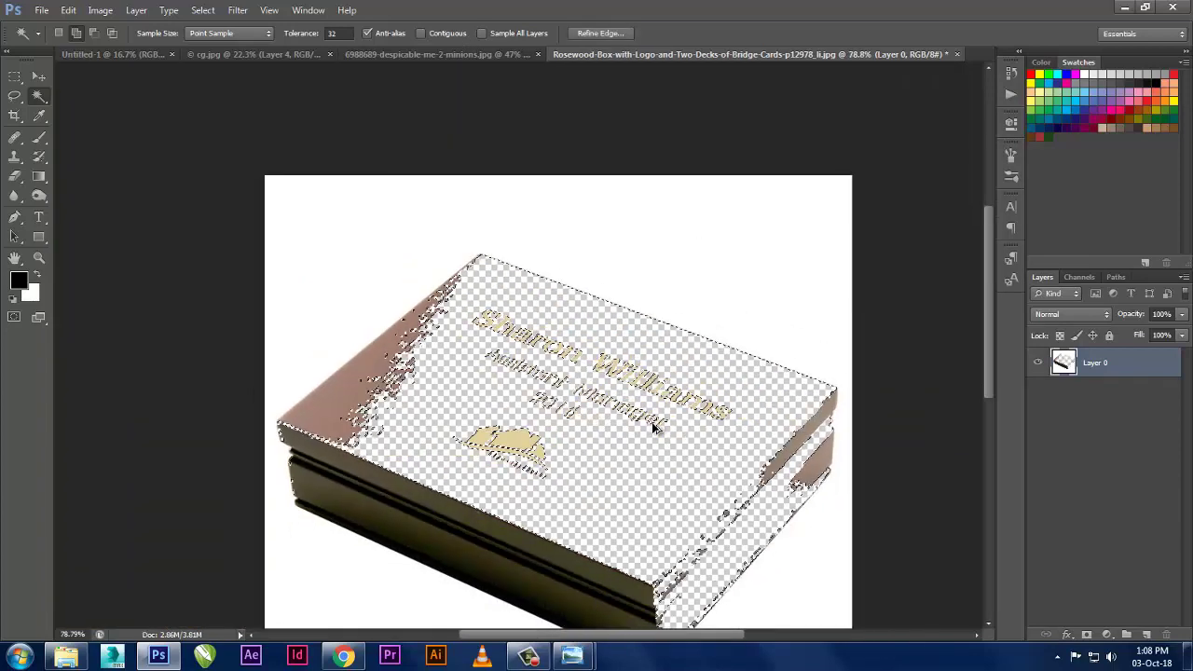
key("ctrl+alt+z")
key("ctrl+alt+z")
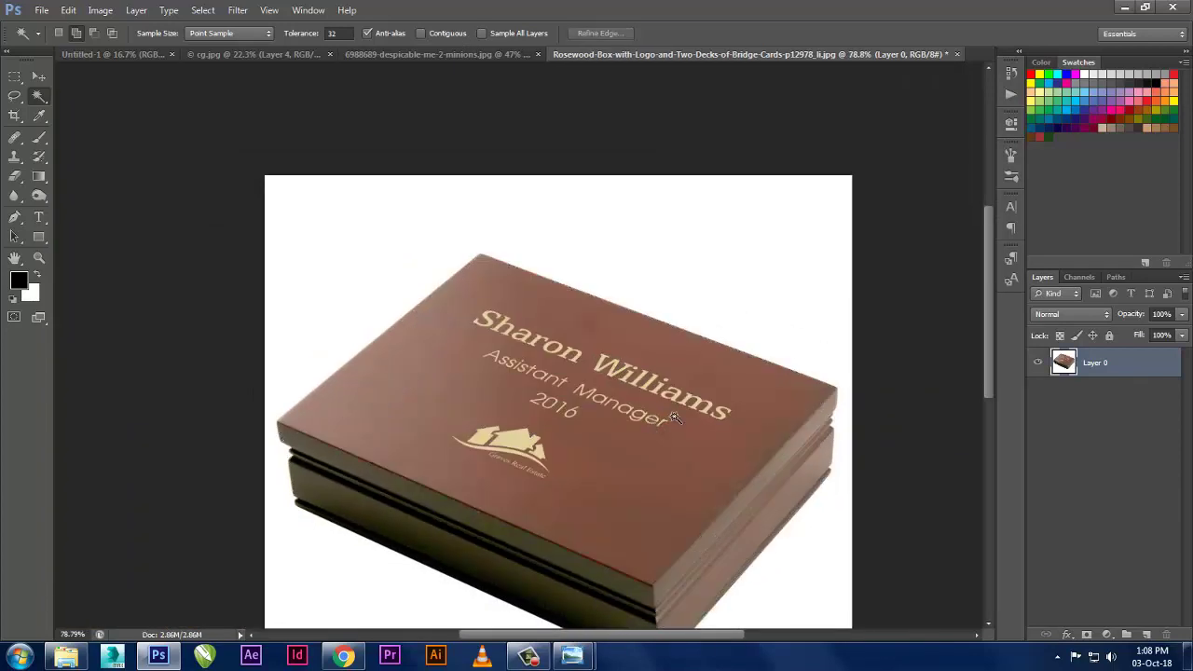
- Close the minions document, choosing No to saving, and return to cg.jpg
key("alt+Tab")
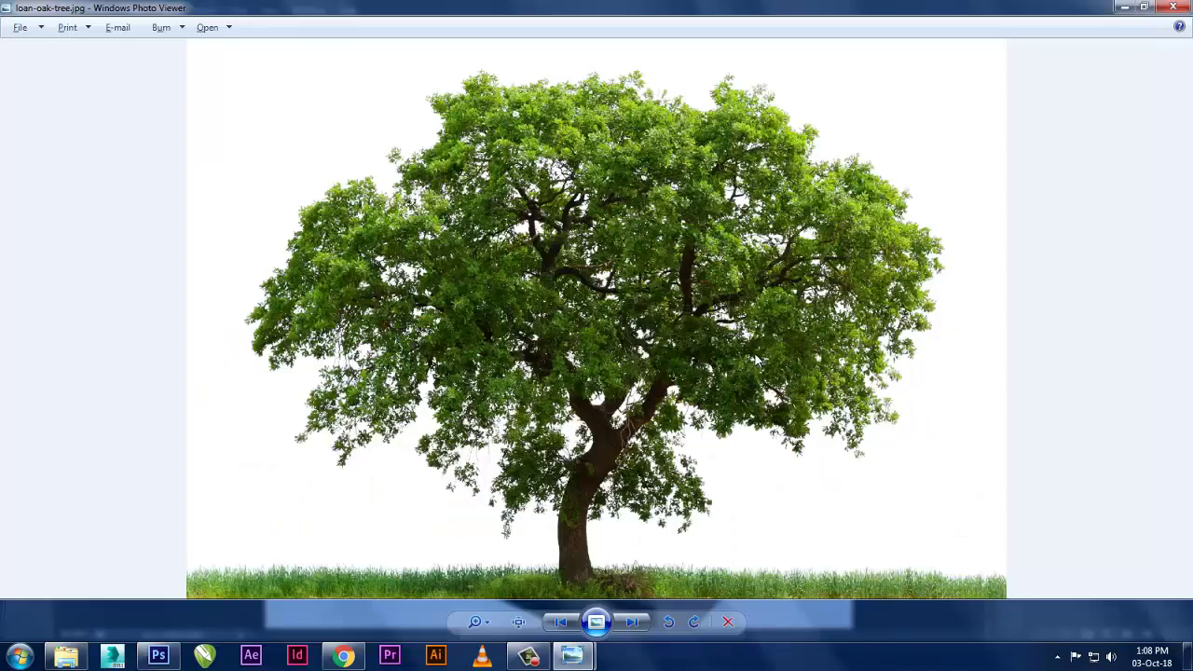
left_click(1124, 6)
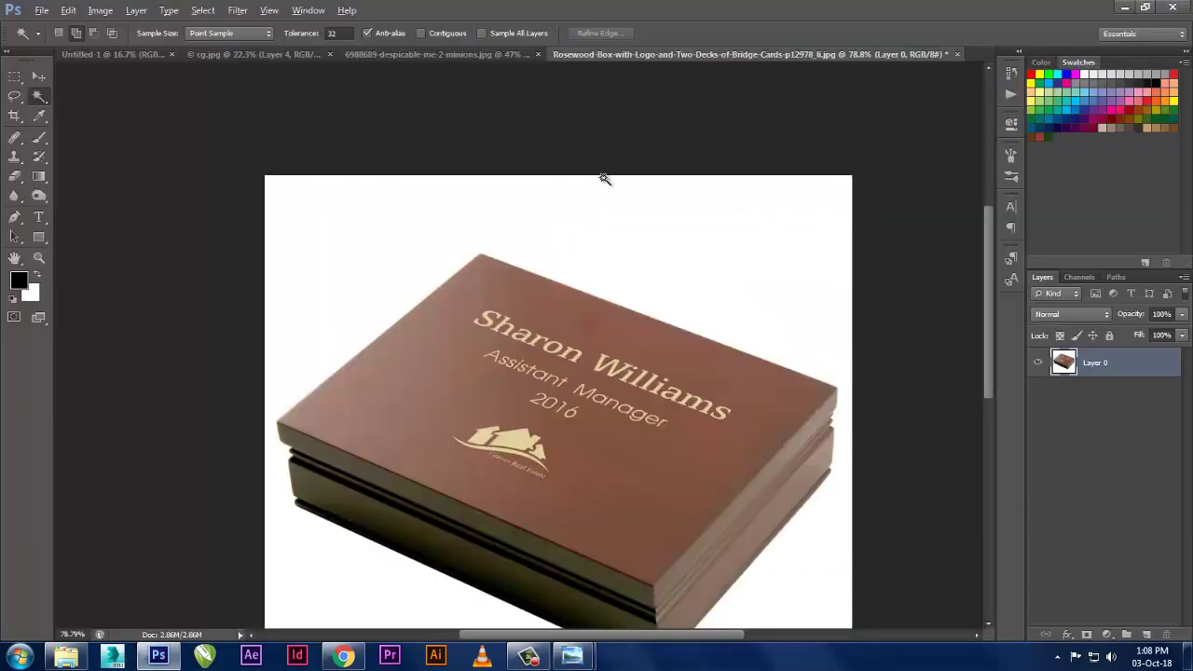
scroll(604, 178, "down", 1)
left_click(444, 55)
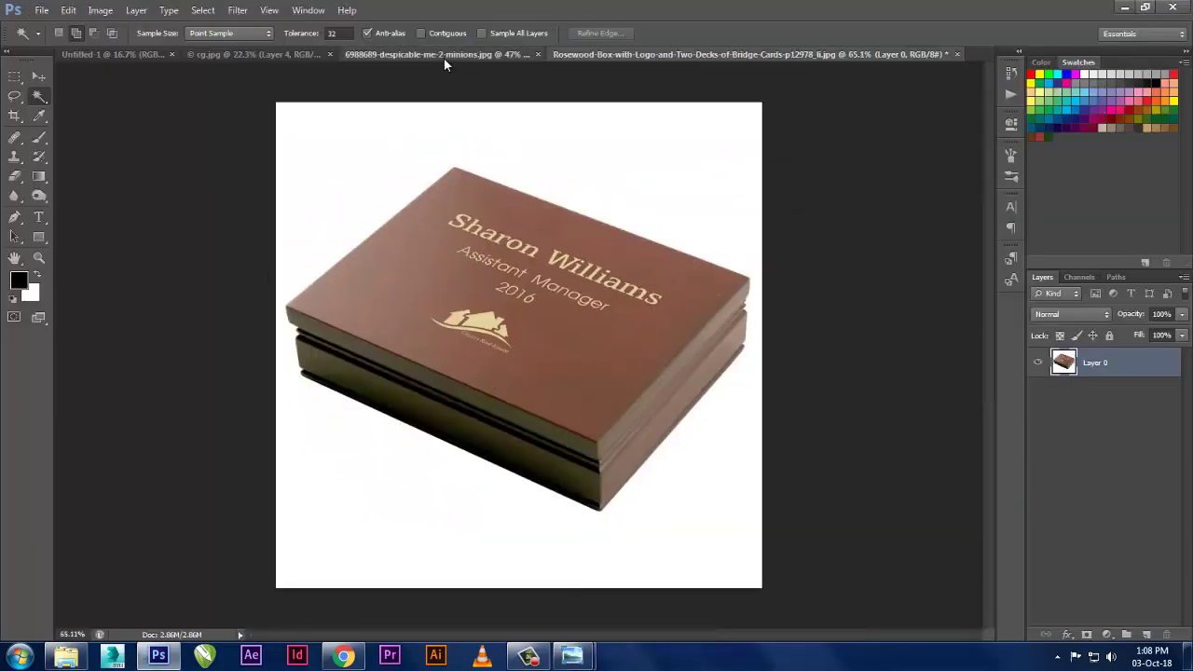
left_click(601, 54)
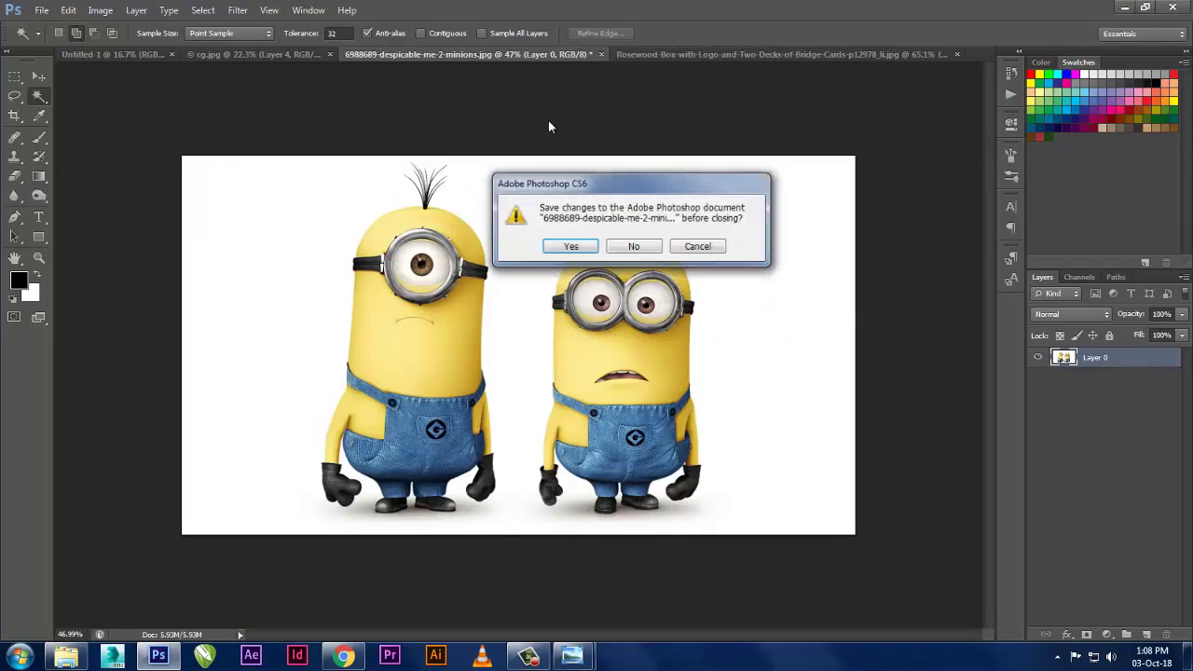
left_click(630, 245)
left_click(262, 55)
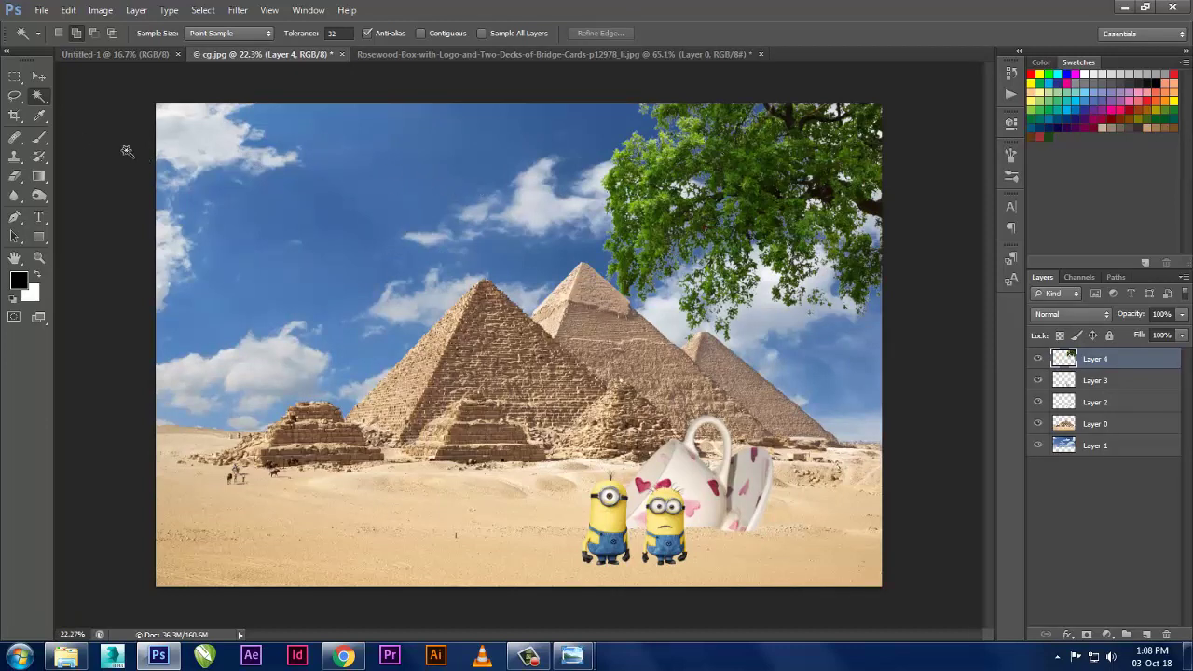
- Crop cg.jpg to a tall frame around the pyramids, tree, teacup and minions
left_click(13, 117)
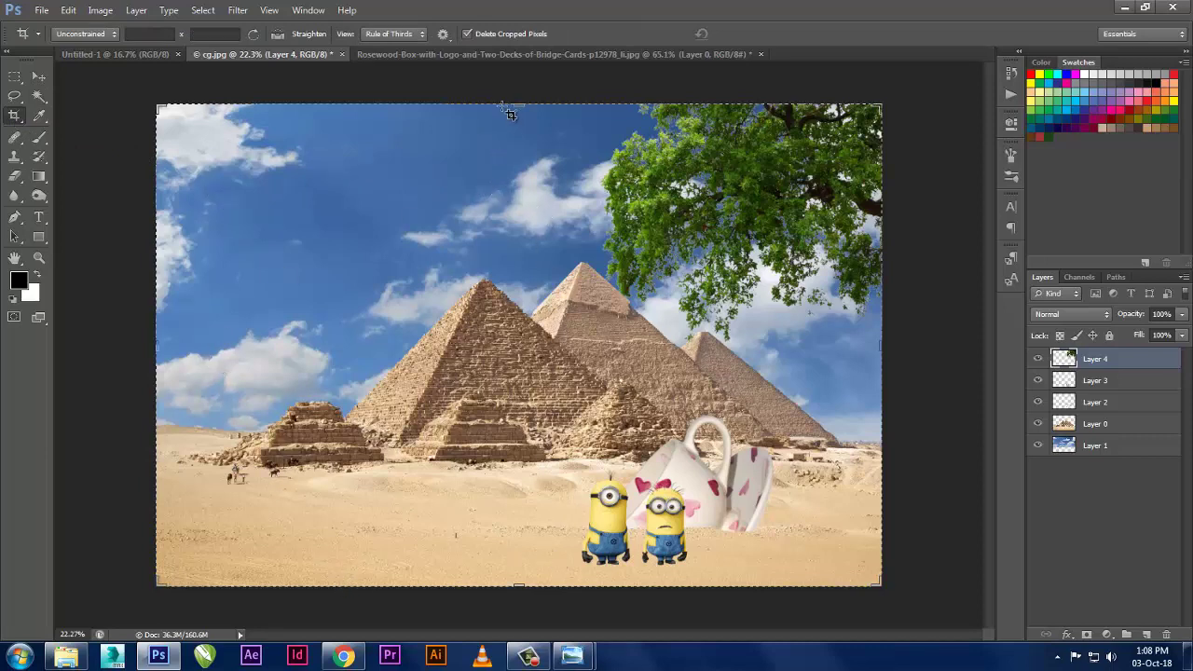
left_click_drag(485, 112, 918, 612)
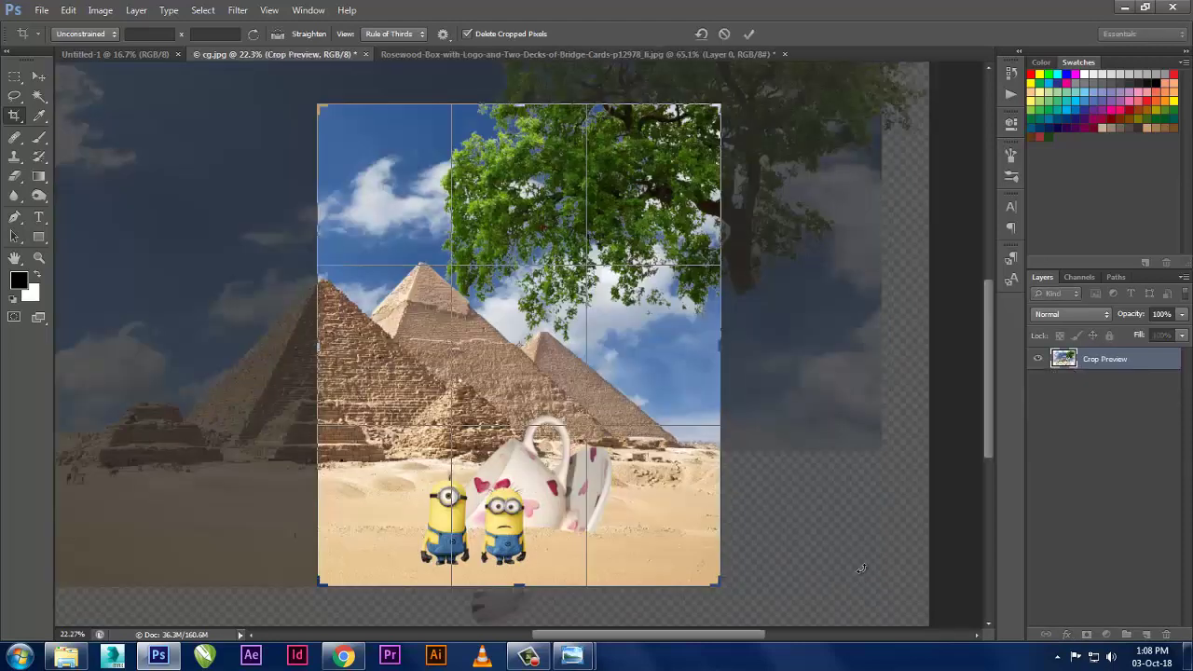
key("Return")
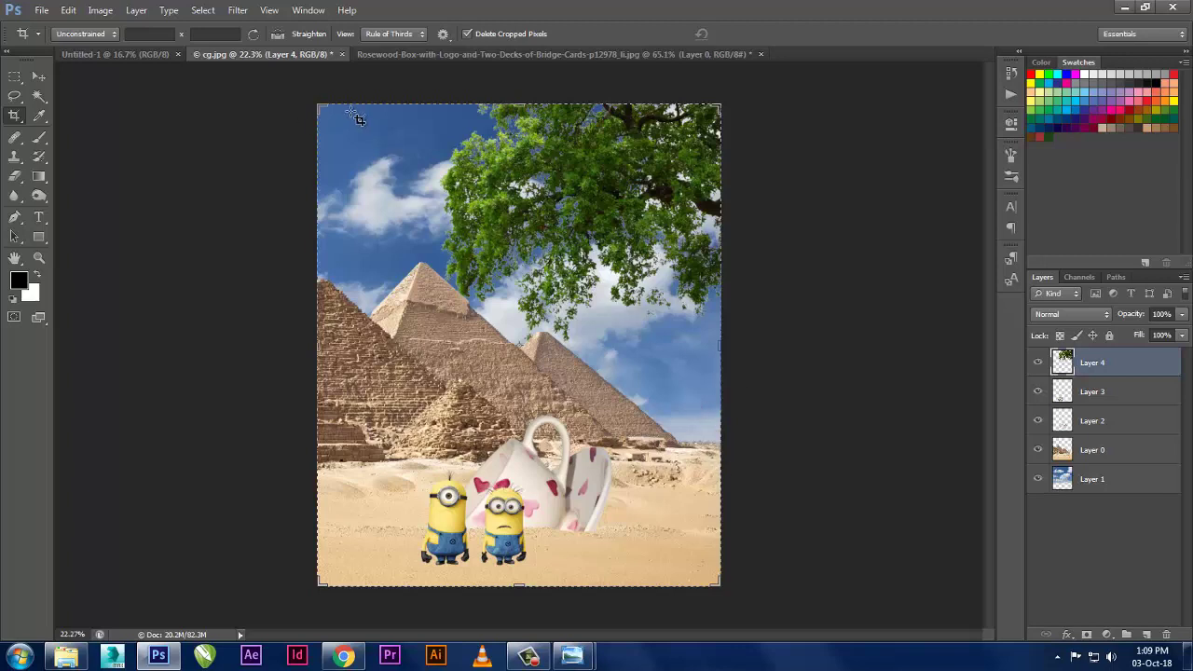
- Float the rosewood box window, trial-drag it into the composite, undo, and redock it
left_click(402, 54)
left_click_drag(415, 54, 597, 112)
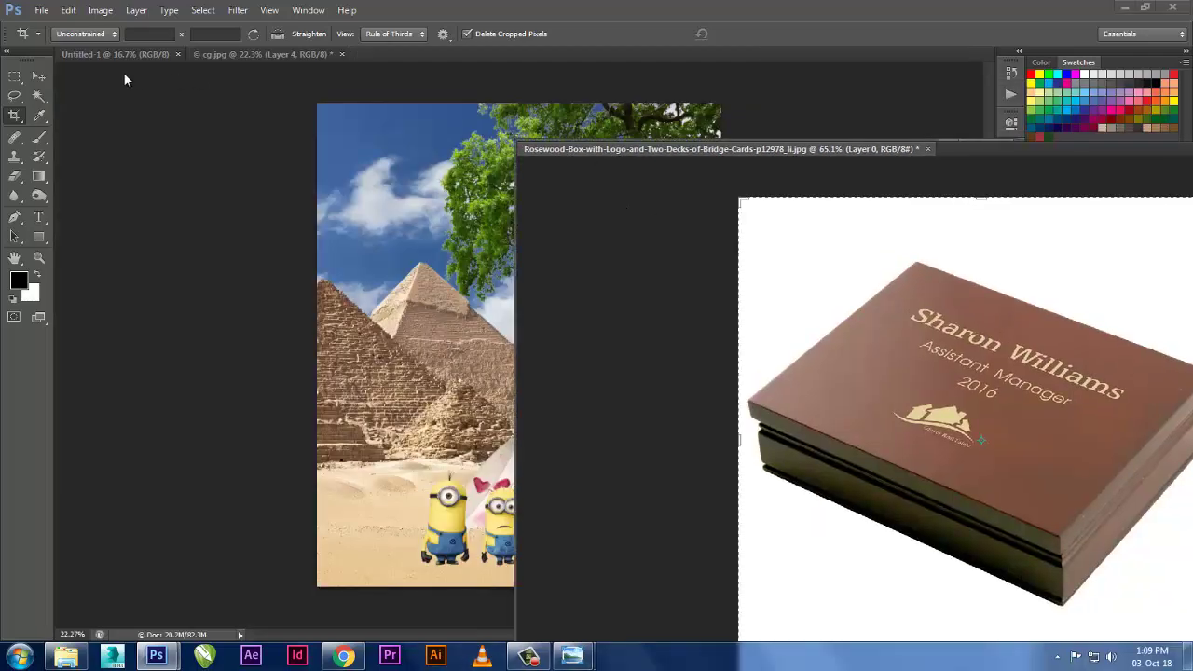
left_click(39, 76)
mouse_move(762, 315)
left_mouse_down()
mouse_move(419, 228)
mouse_move(396, 196)
left_mouse_up()
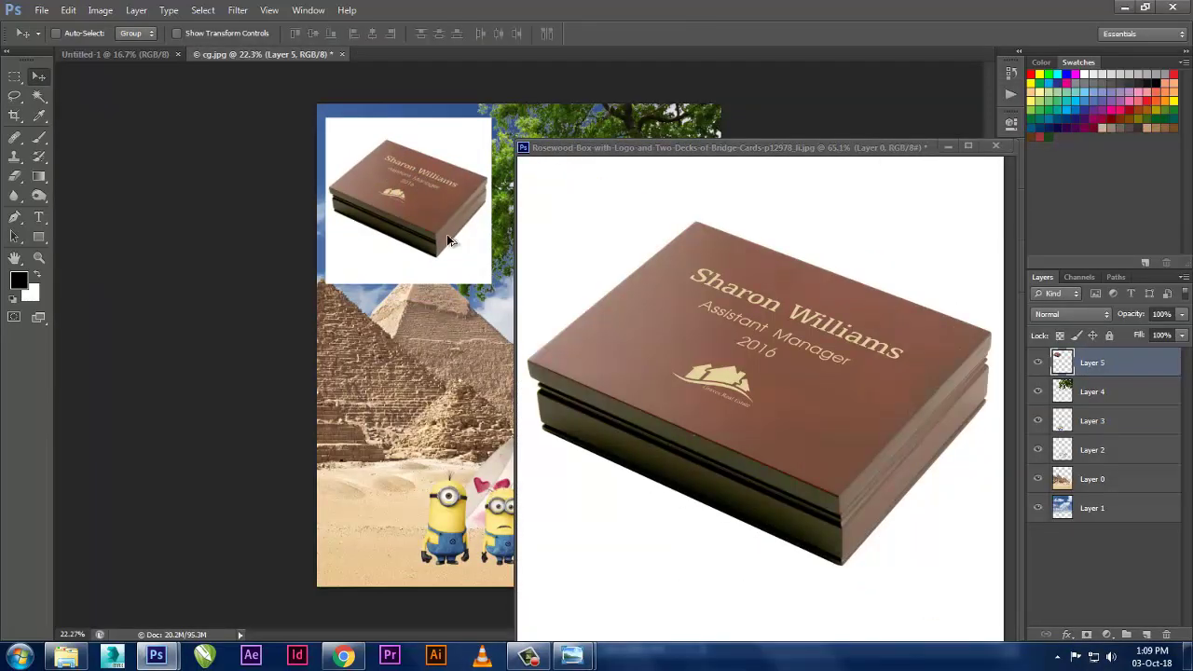
key("ctrl+alt+z")
key("ctrl+alt+z")
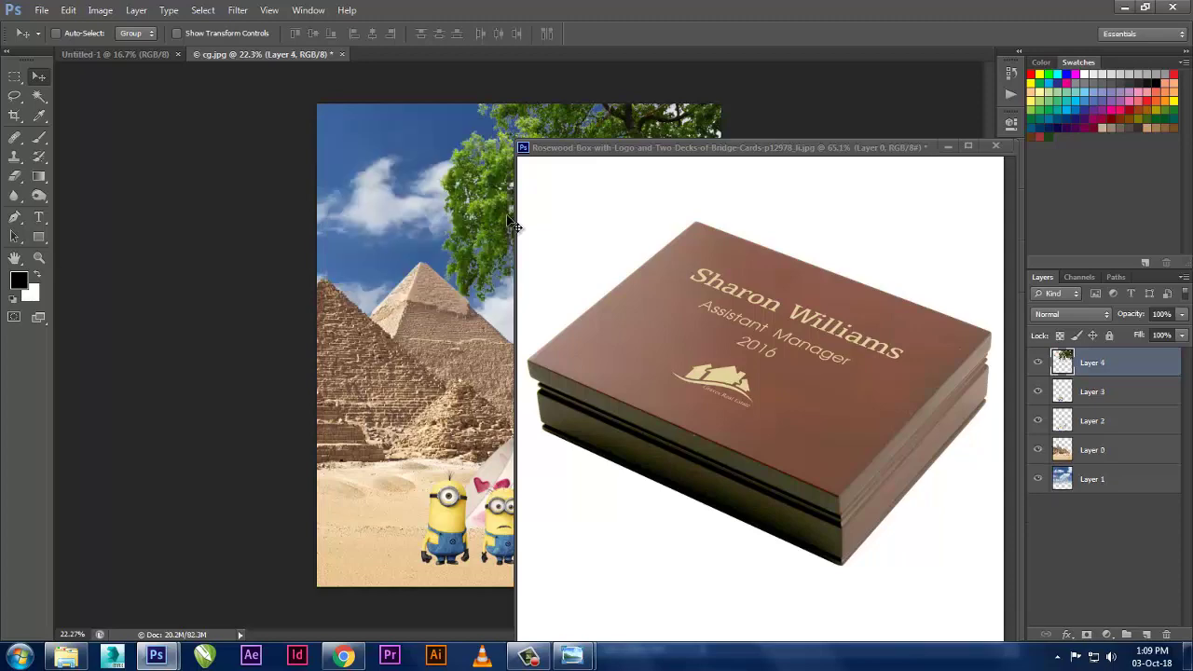
left_click_drag(564, 149, 519, 146)
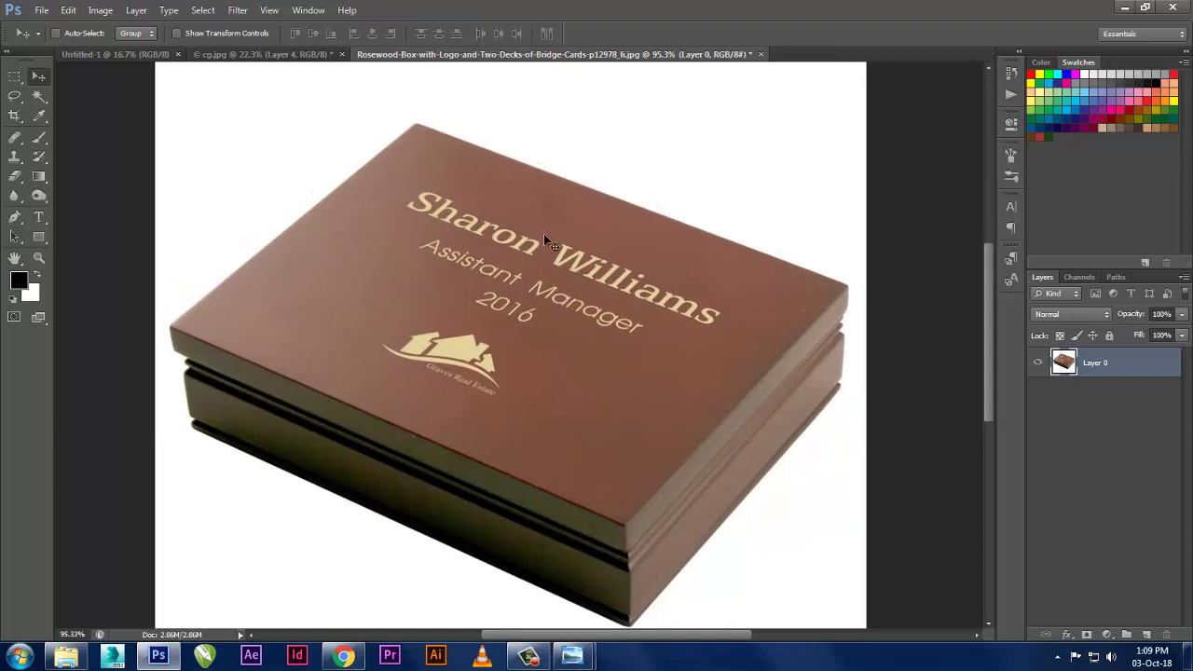
- Perspective-crop the lid by its four corners into a flat front-on rectangle
left_click(14, 114)
left_click(71, 131)
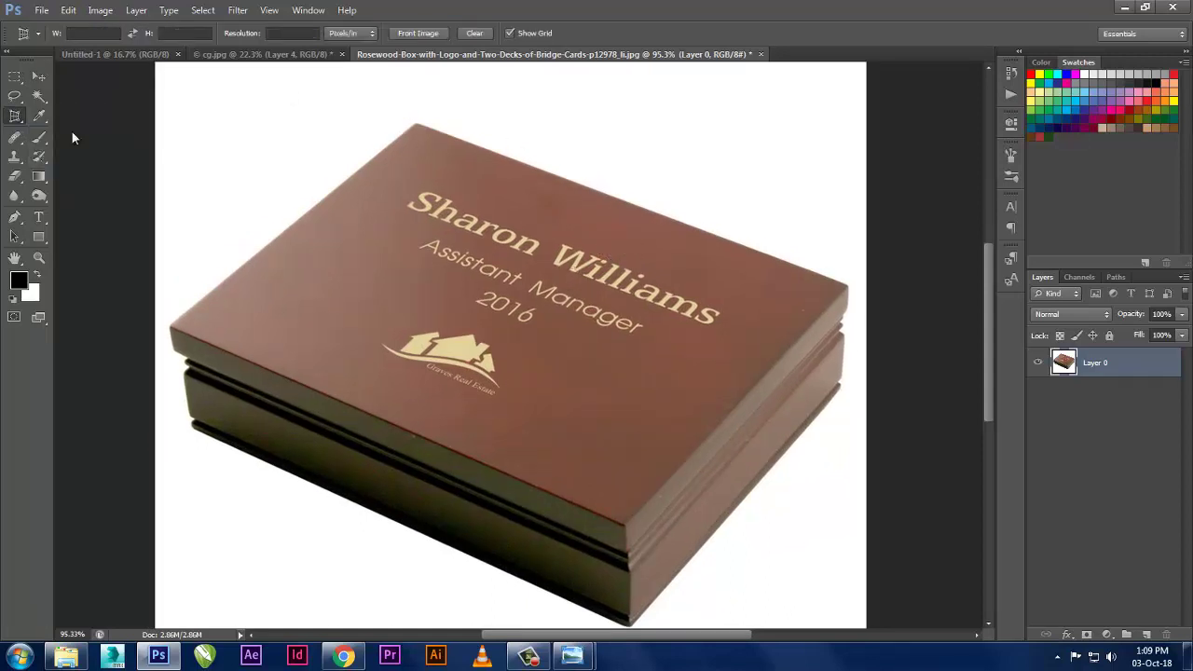
left_click(169, 324)
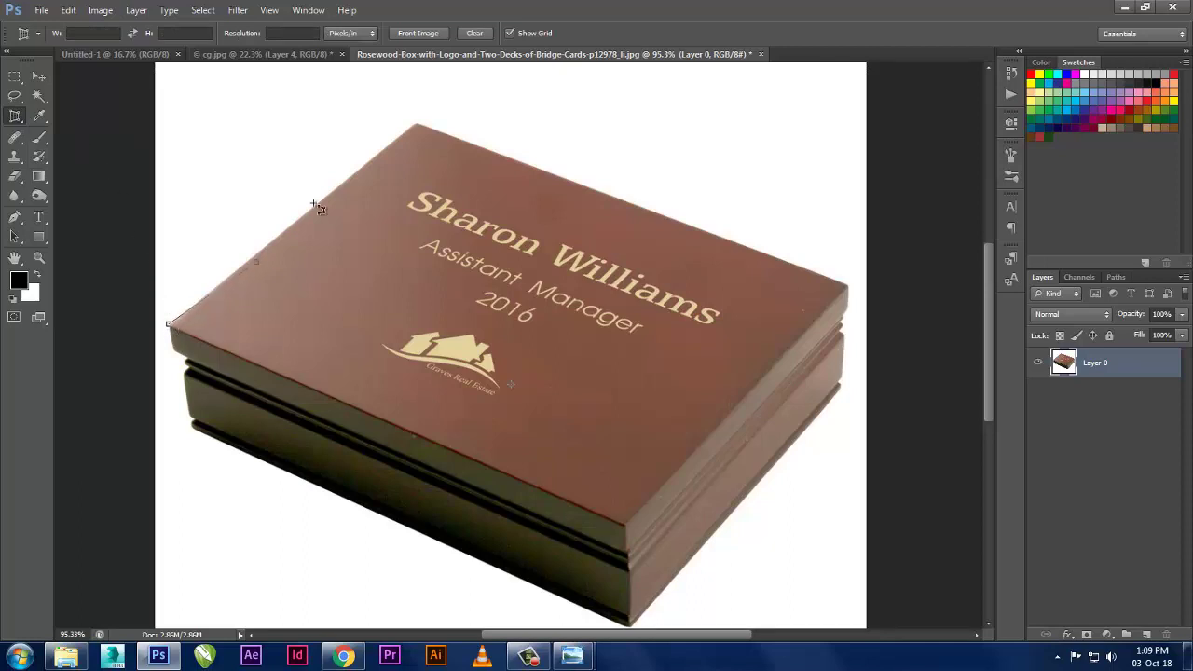
left_click(419, 123)
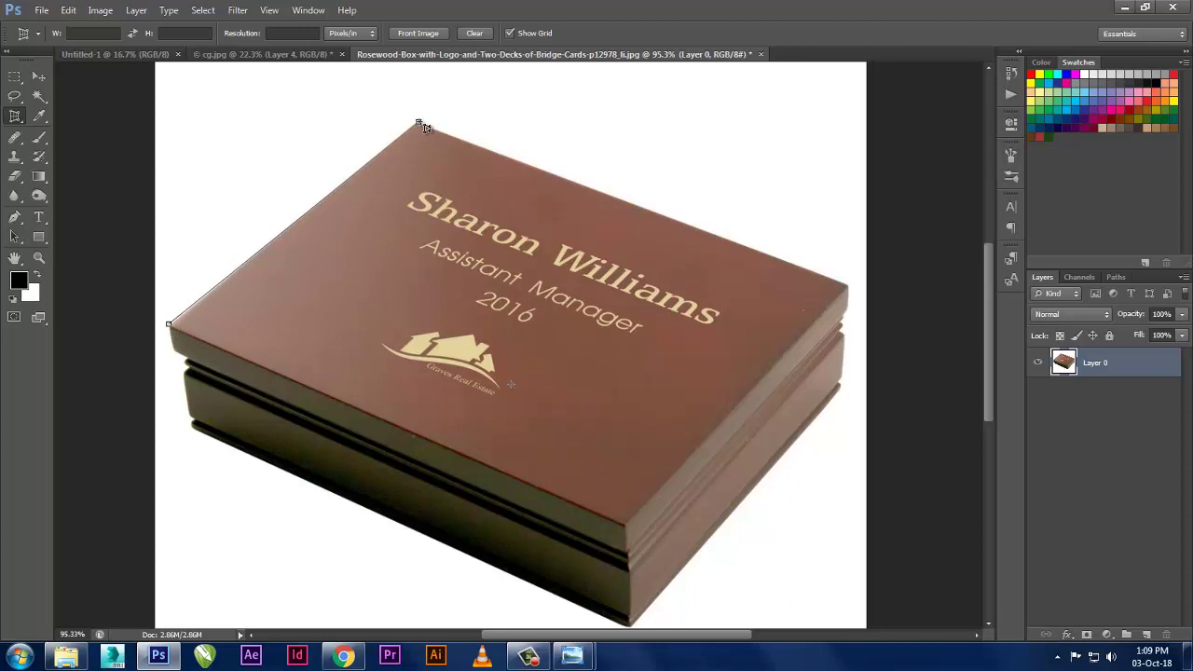
left_click(848, 284)
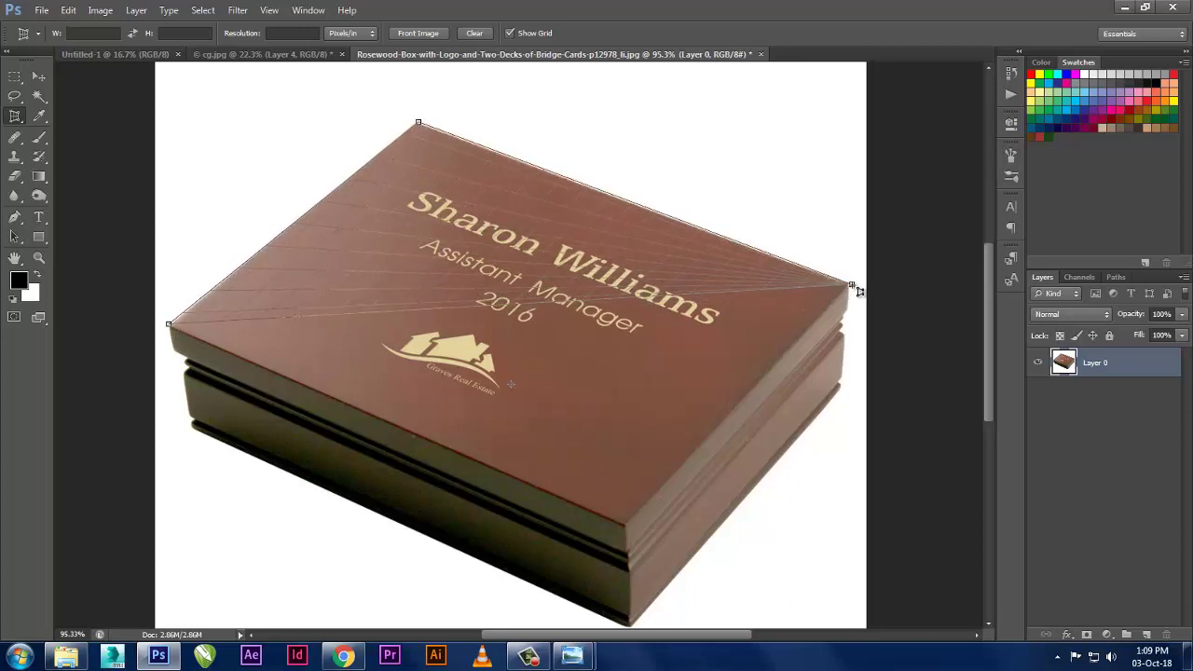
left_click(626, 525)
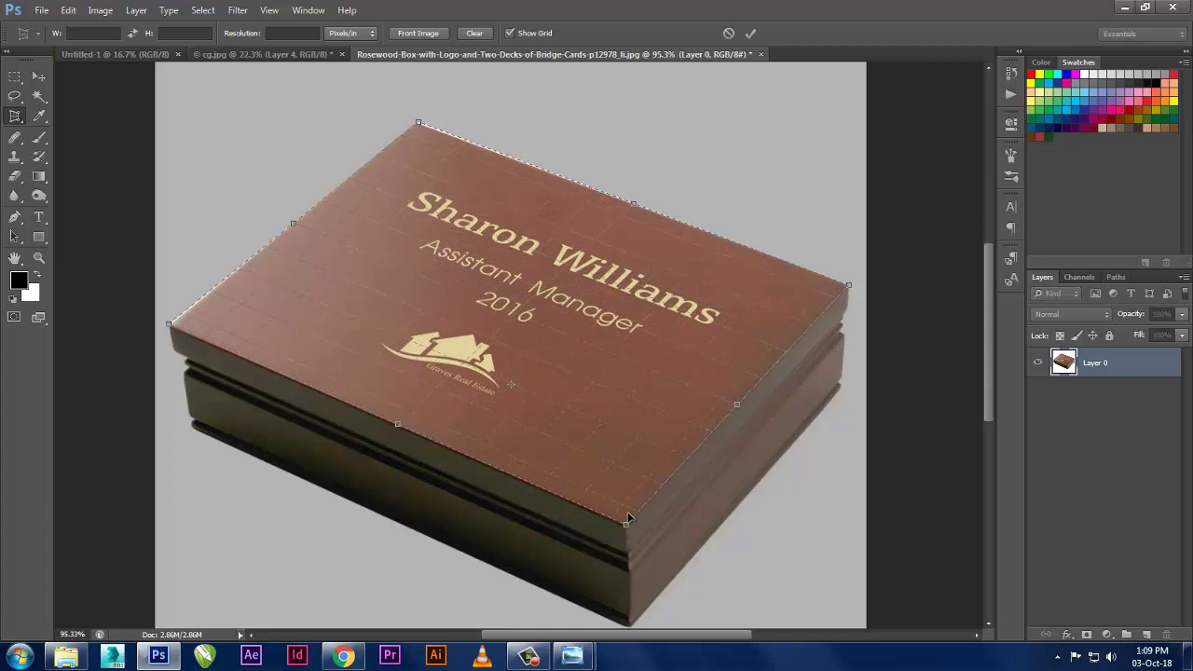
key("Return")
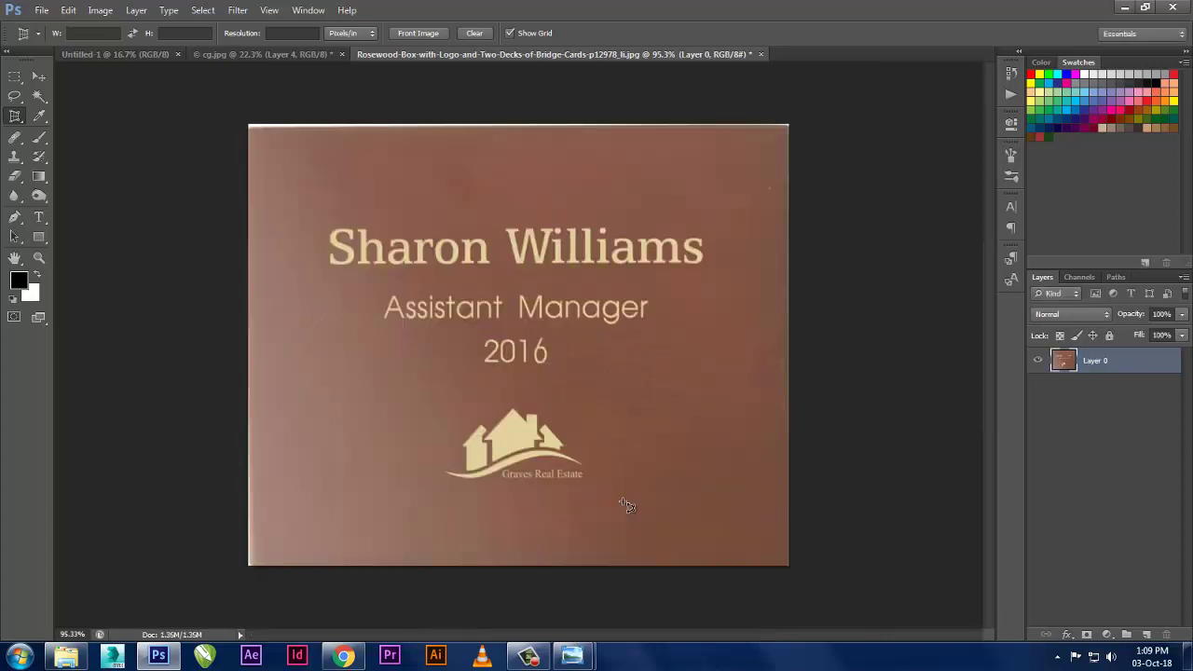
- Crop the lid image tightly around the engraved plaque
right_click(14, 116)
left_click(89, 116)
left_click_drag(308, 193, 730, 496)
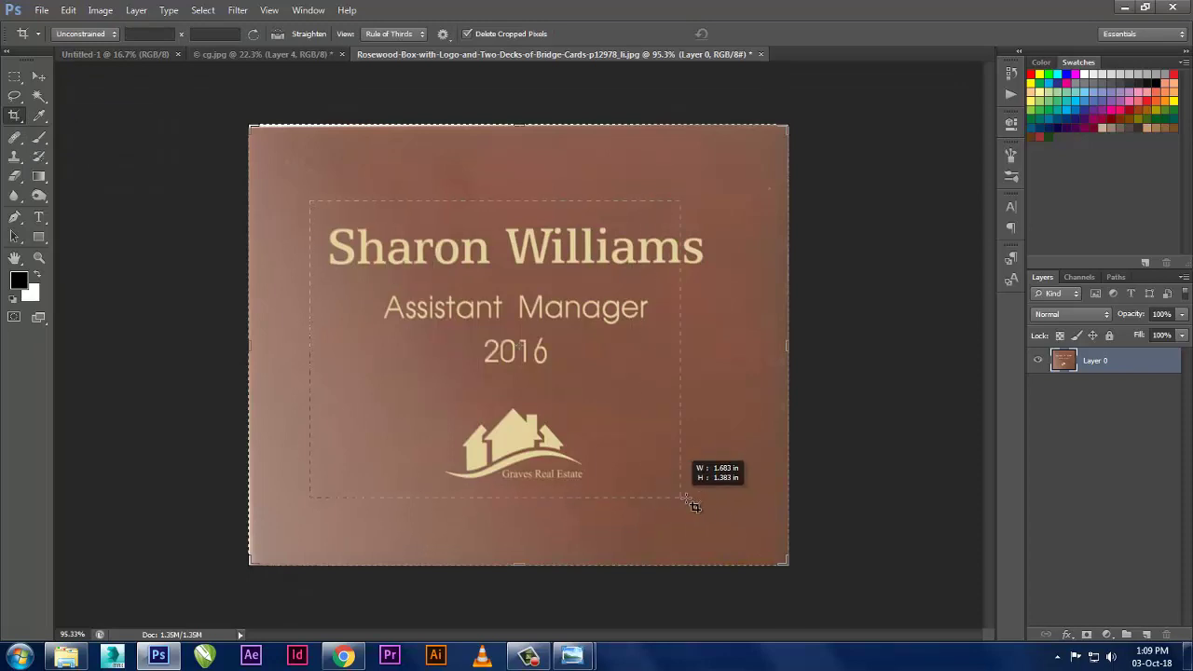
key("Return")
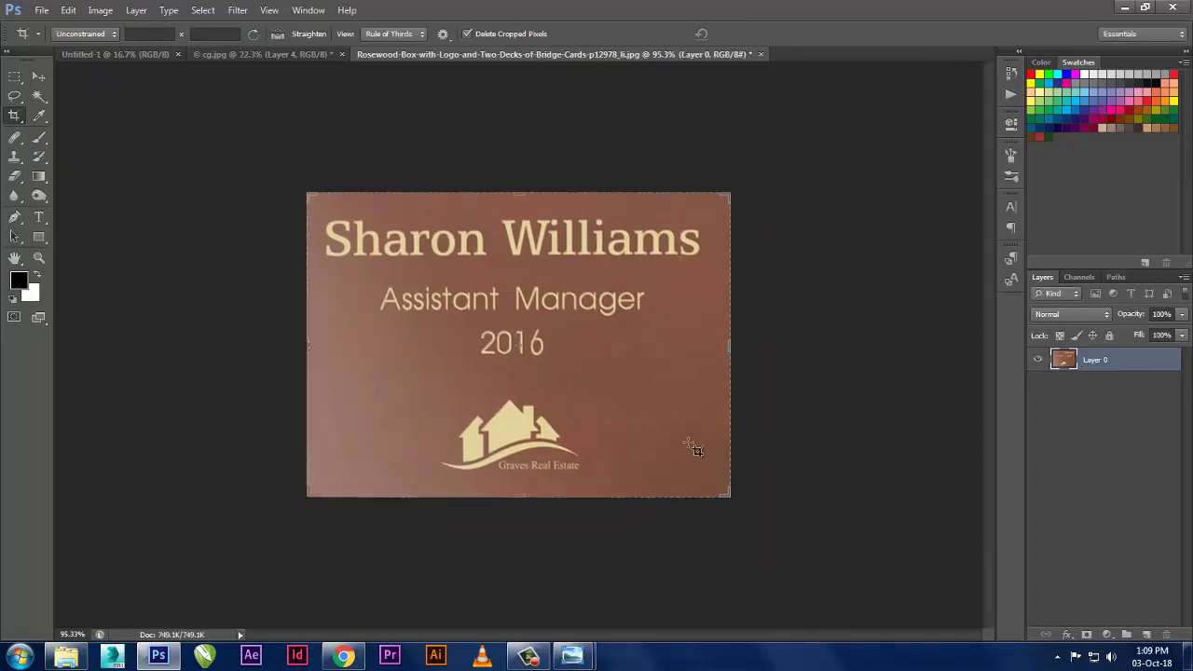
- Delete the brown background around the text and logo using the Magic Wand
left_click(39, 96)
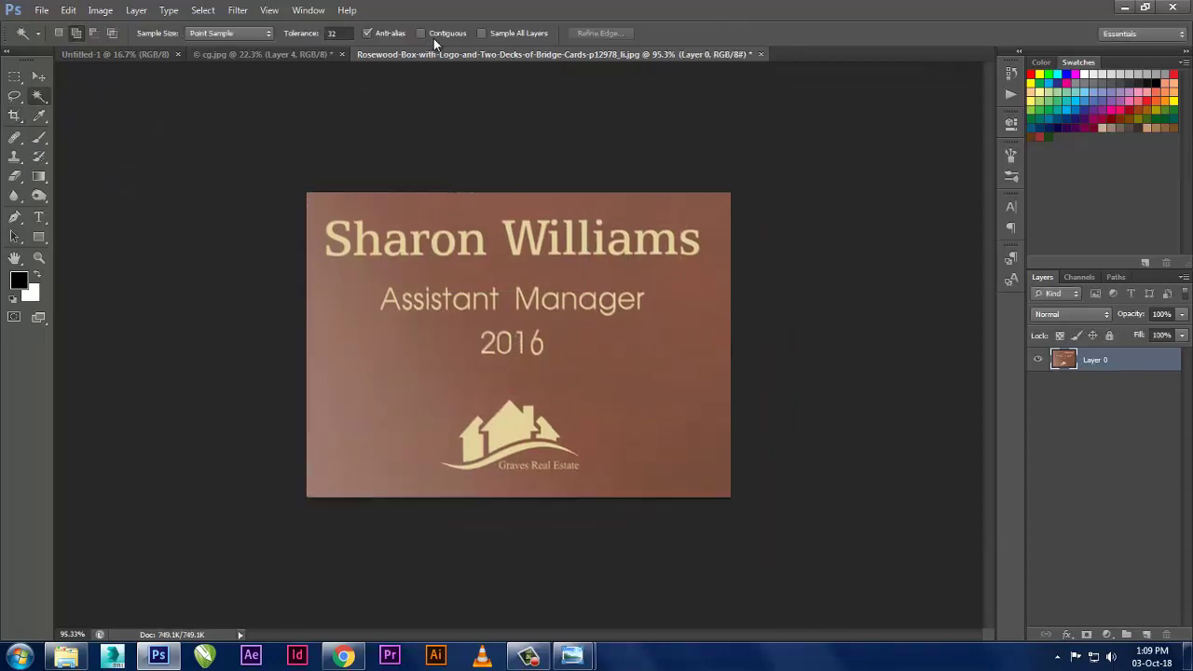
left_click(307, 412)
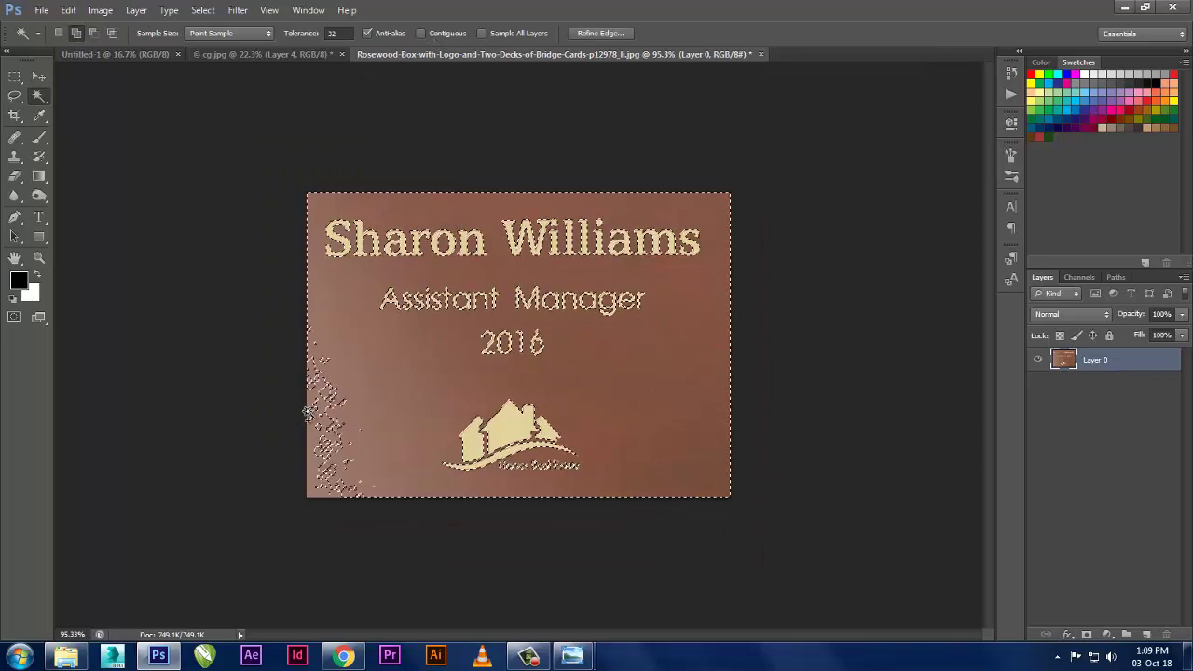
left_click(633, 415)
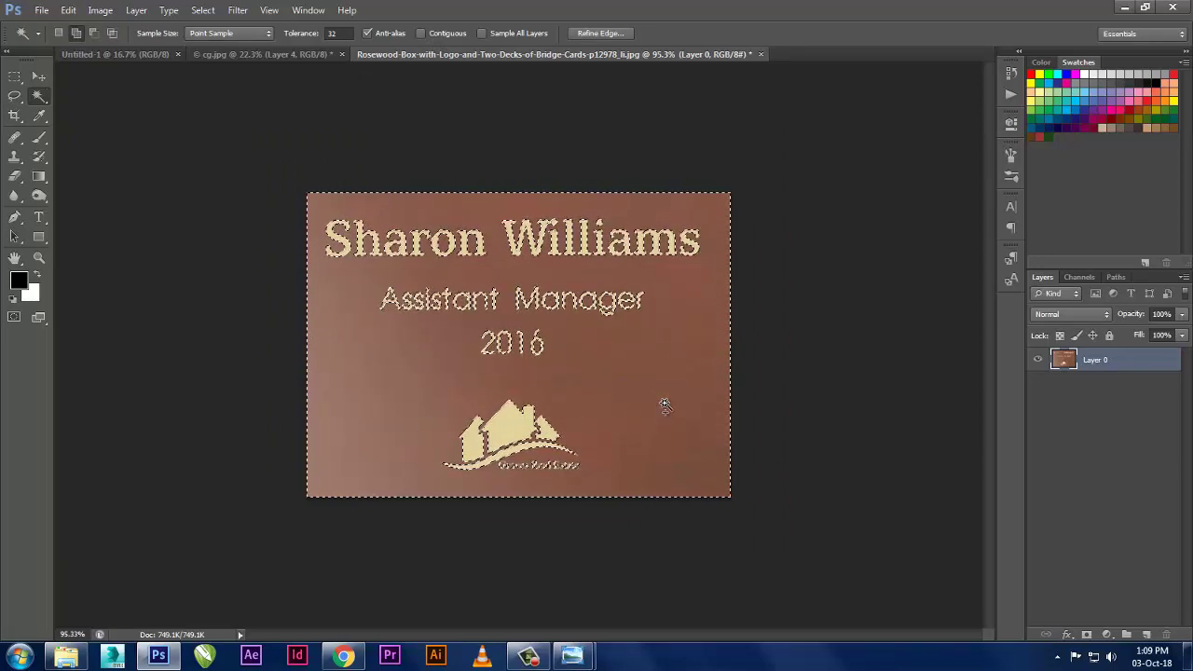
key("Delete")
key("ctrl+d")
- Drag the text and logo layer into cg.jpg and close the plaque without saving
left_click_drag(556, 54, 713, 171)
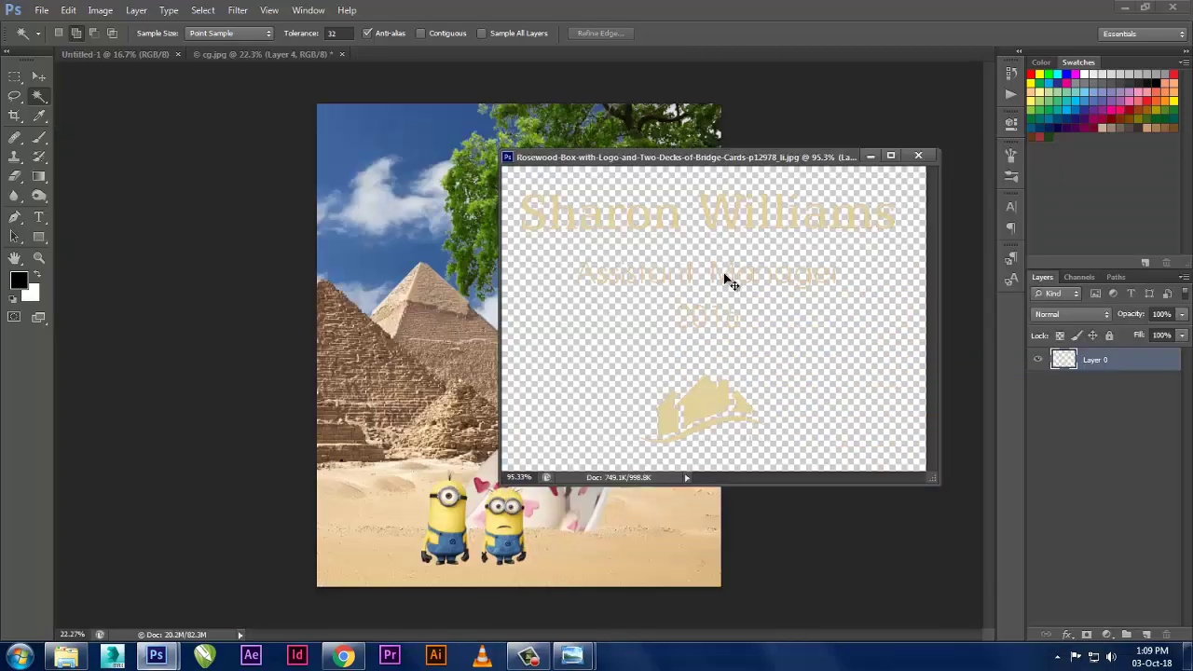
mouse_move(724, 277)
left_mouse_down()
mouse_move(391, 200)
mouse_move(378, 154)
left_mouse_up()
left_click(918, 155)
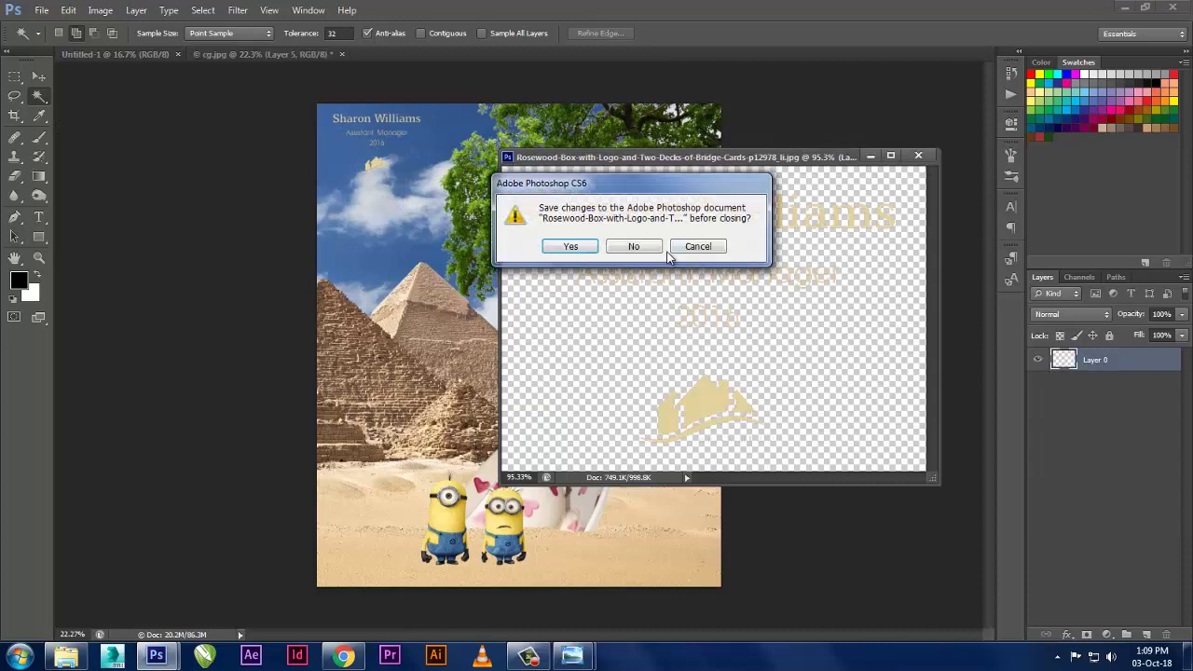
left_click(634, 246)
scroll(339, 124, "up", 3)
scroll(376, 166, "up", 2)
scroll(376, 166, "up", 2)
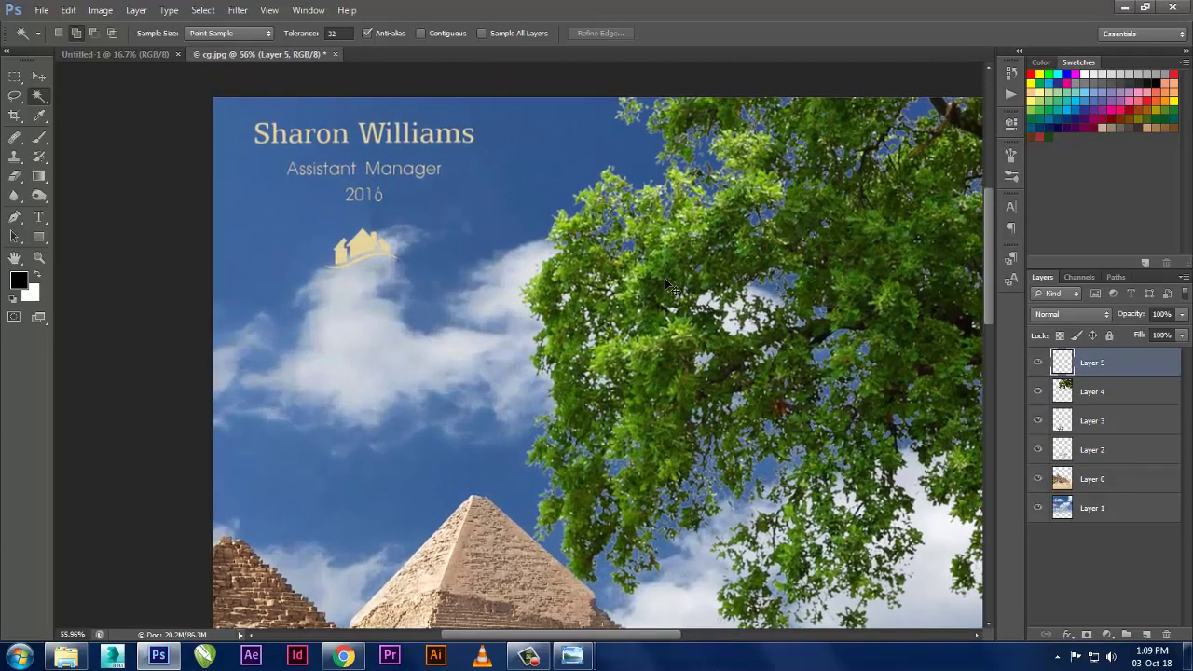
- Select Layer 5's pixels and fill them with a dark green sampled from the leaves
right_click(1063, 363)
left_click(1018, 332)
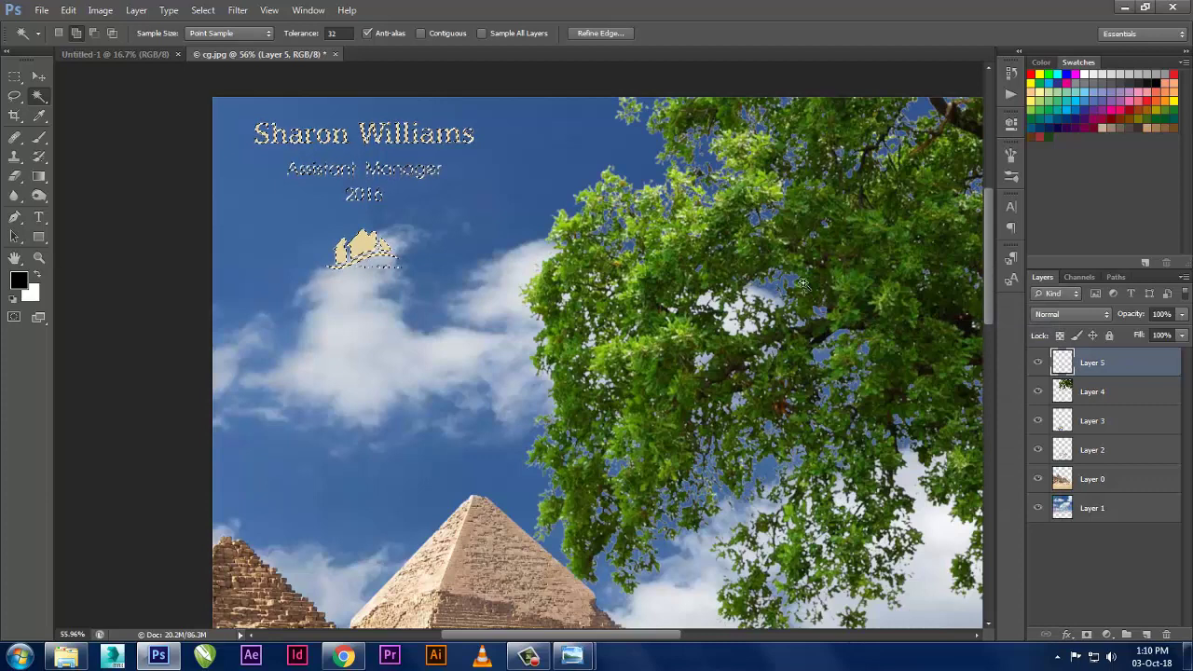
left_click(39, 119)
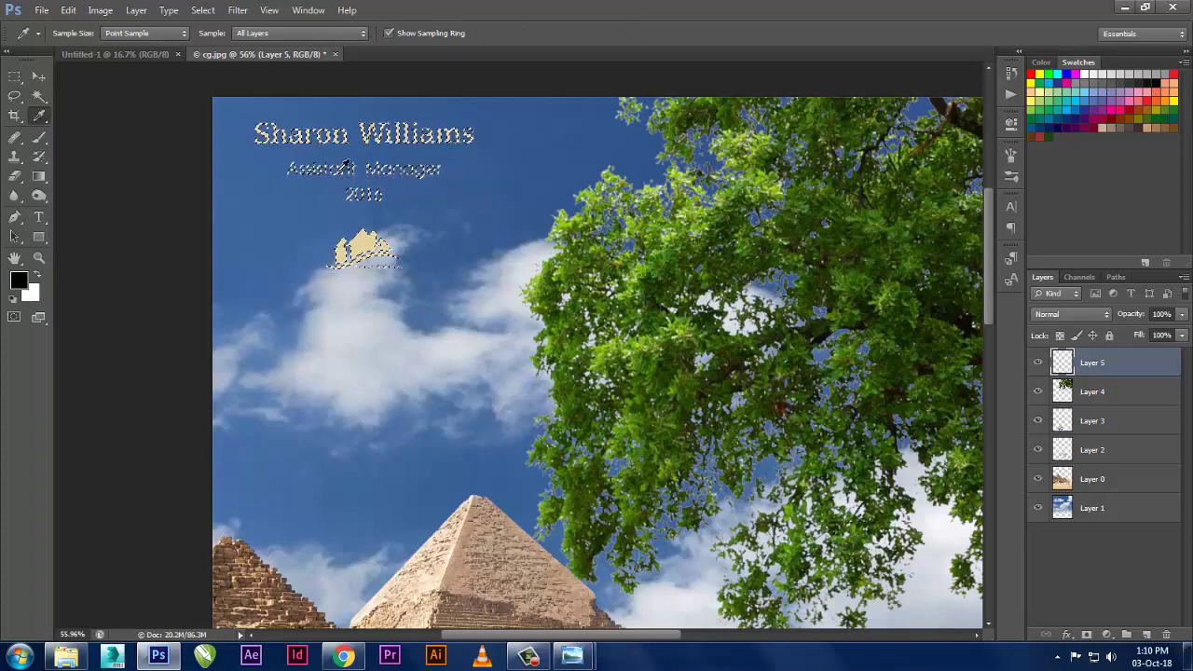
left_click(660, 272)
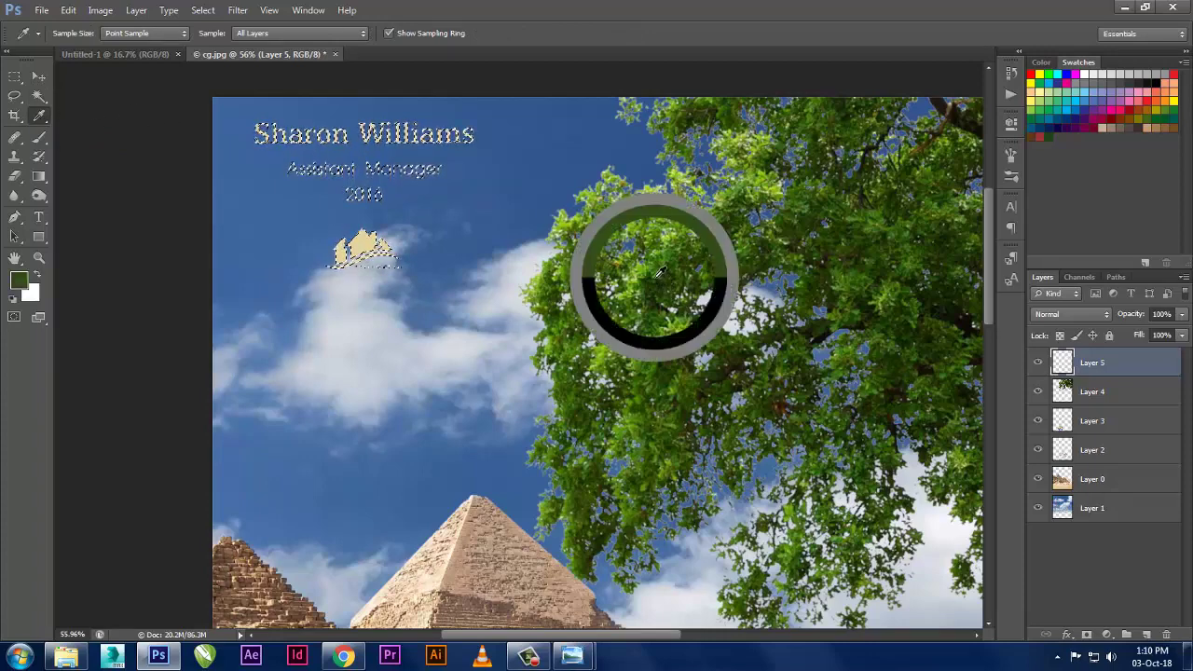
mouse_move(660, 272)
left_mouse_down()
mouse_move(669, 274)
mouse_move(649, 311)
left_mouse_up()
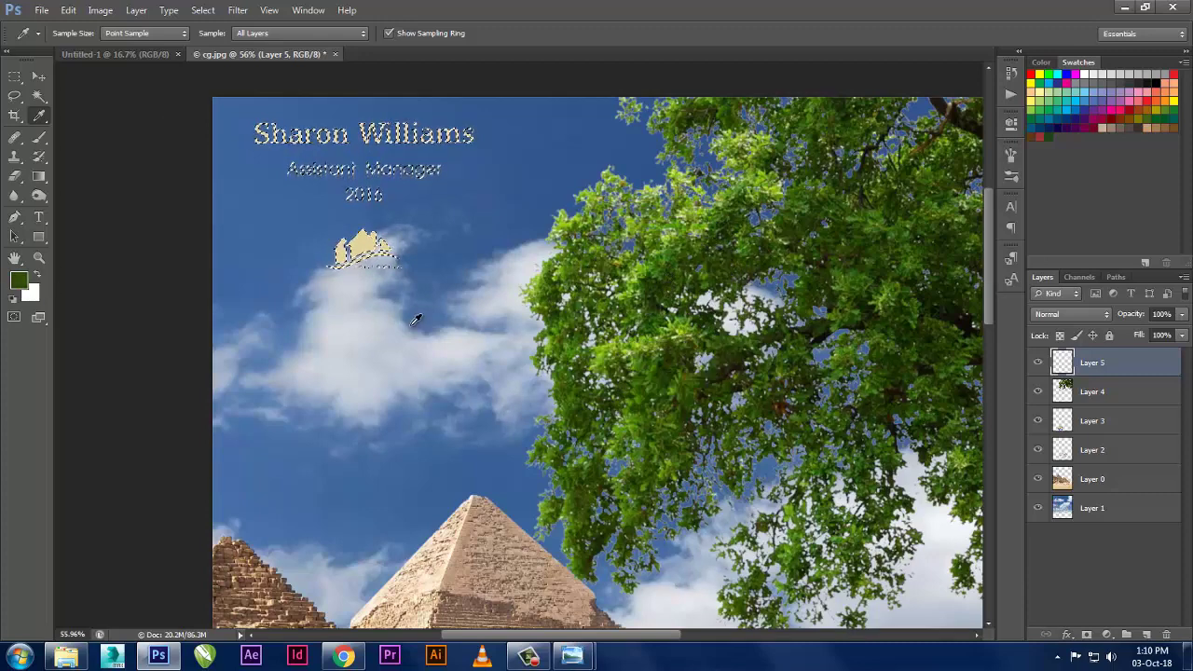
key("alt+BackSpace")
key("ctrl+d")
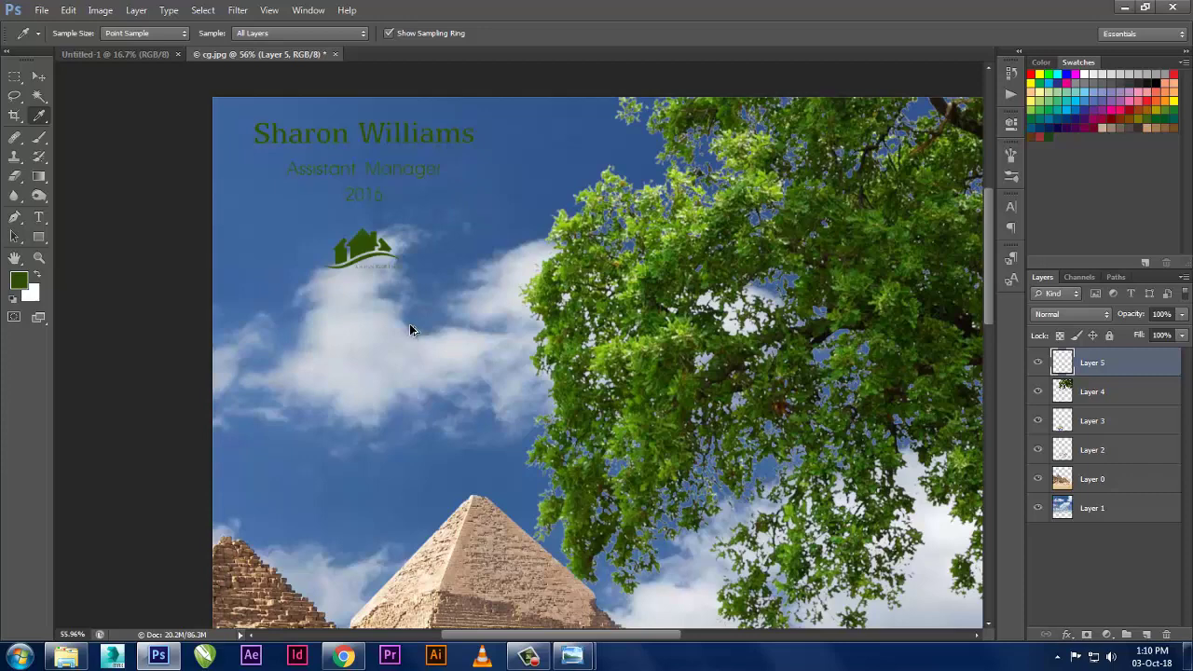
- Undo a trial move and refill the text and logo with black from the tree trunk
scroll(410, 324, "down", 2)
left_click_drag(307, 229, 319, 345)
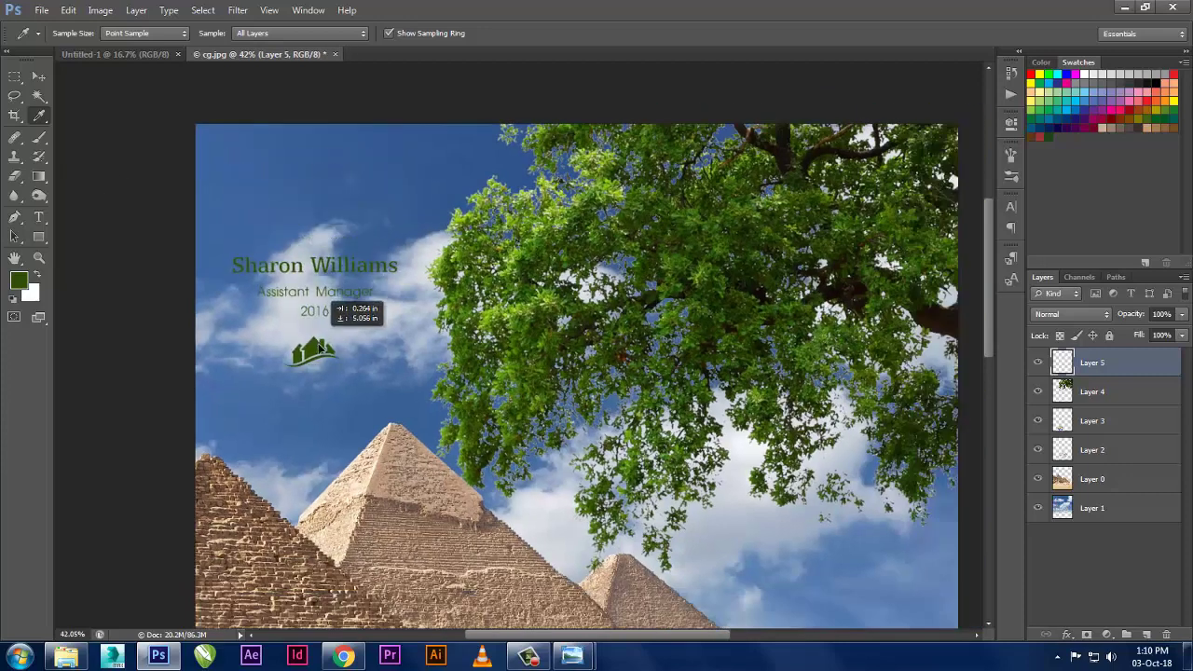
key("ctrl+alt+z")
key("ctrl+alt+z")
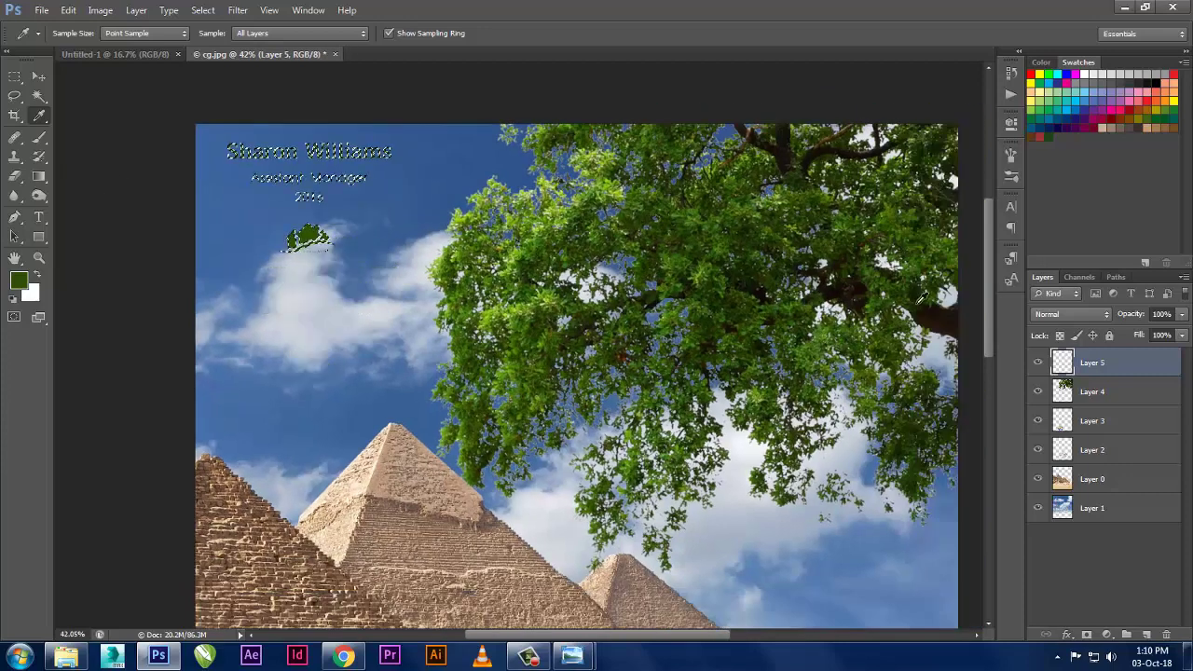
left_click(920, 296)
key("alt+BackSpace")
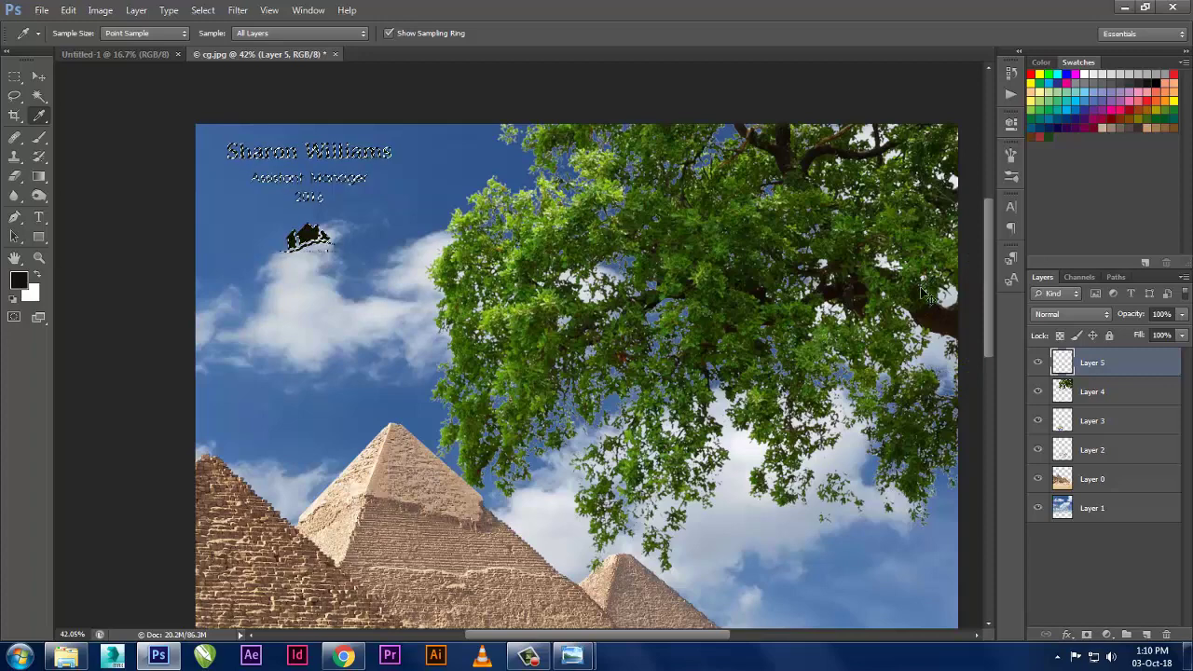
key("ctrl+d")
scroll(313, 275, "down", 1)
scroll(312, 275, "up", 1)
scroll(326, 192, "up", 1)
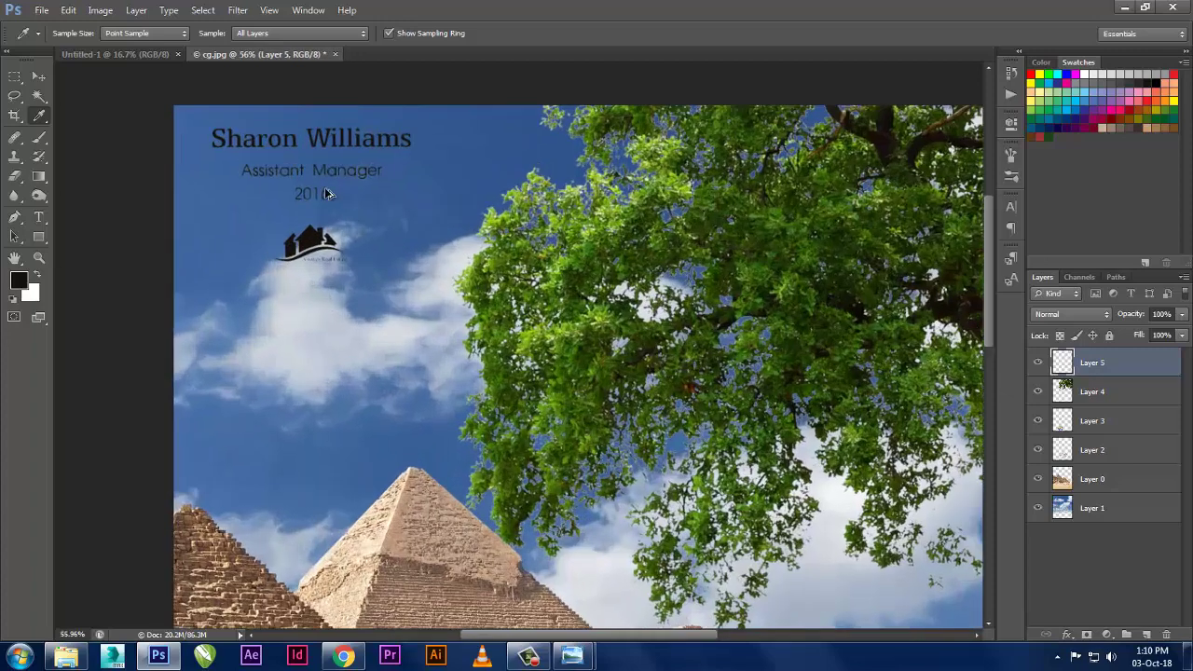
scroll(326, 193, "up", 1)
scroll(354, 194, "up", 1)
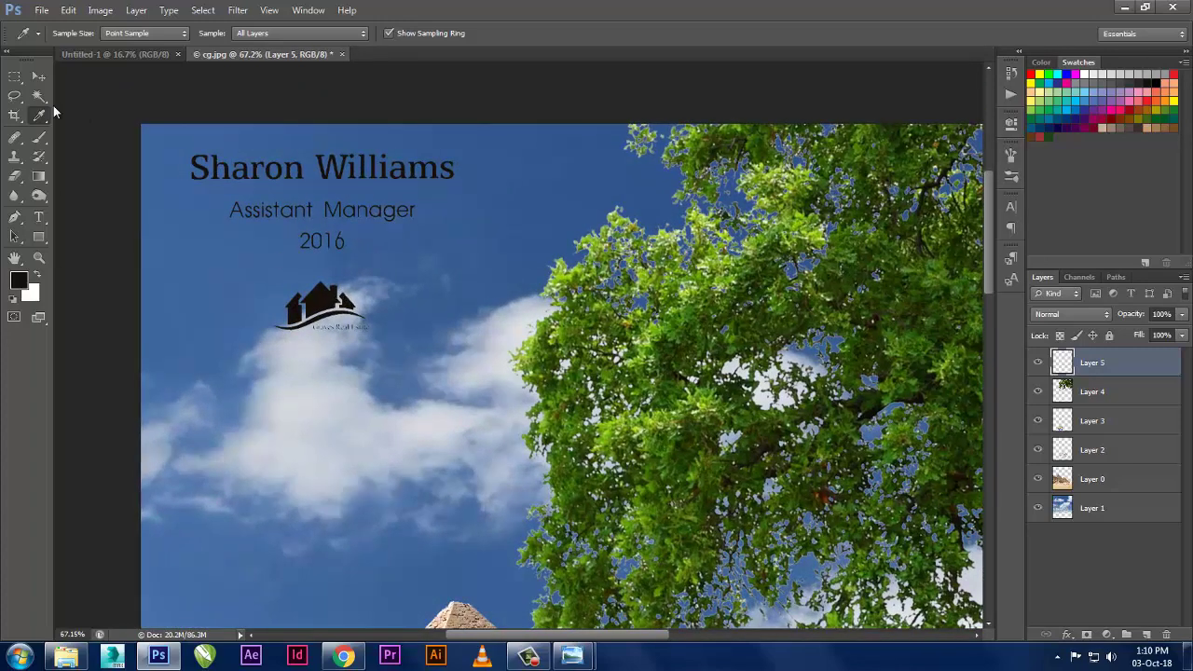
- Erase the name, title and year text lines with a rectangular selection
left_click(14, 76)
left_click_drag(142, 124, 539, 258)
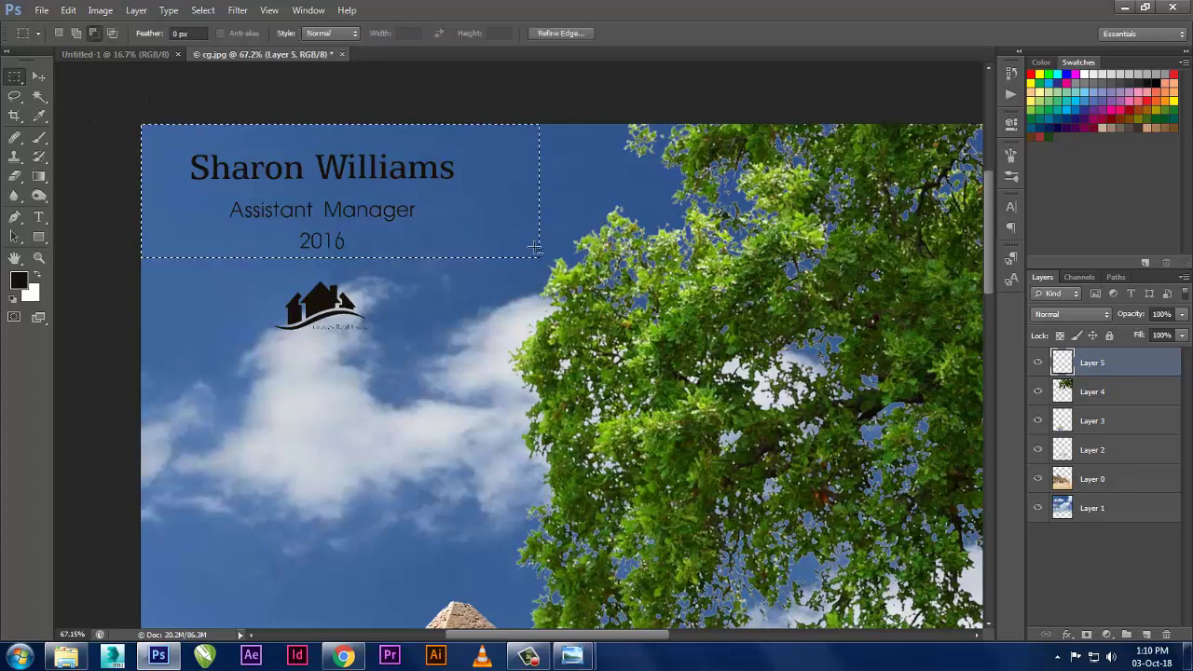
key("Delete")
key("ctrl+d")
- Move the black house logo to the top-left corner and enlarge it
left_click_drag(290, 333, 190, 189)
key("ctrl+t")
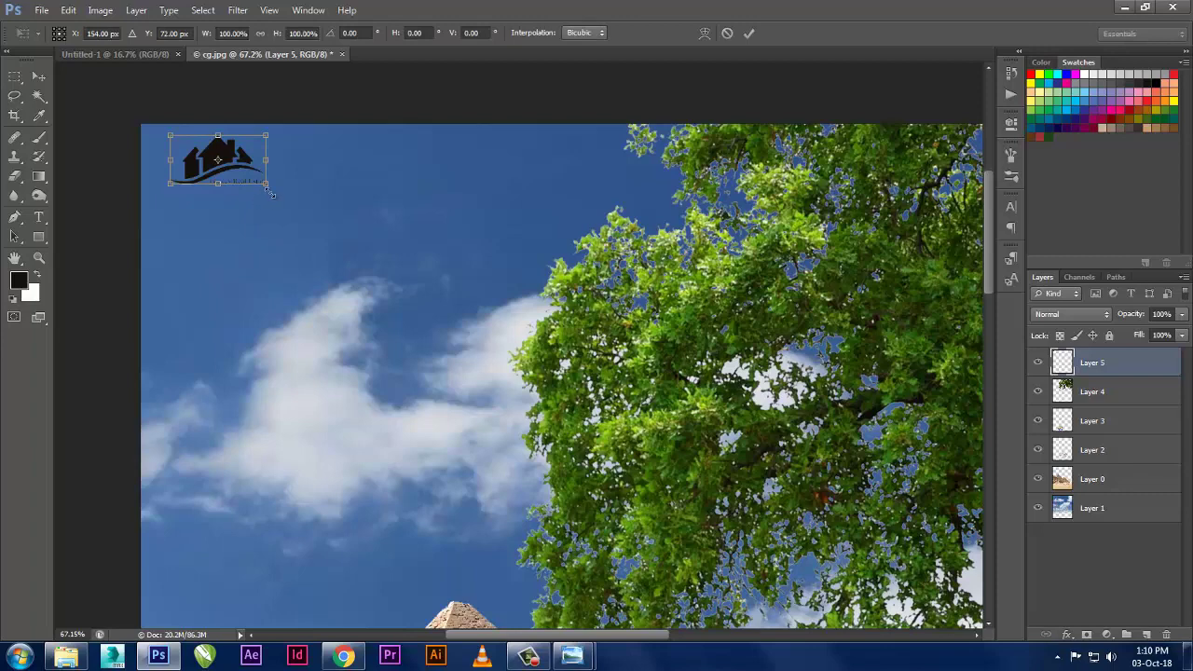
mouse_move(268, 185)
left_mouse_down()
mouse_move(306, 200)
mouse_move(281, 221)
left_mouse_up()
key("Return")
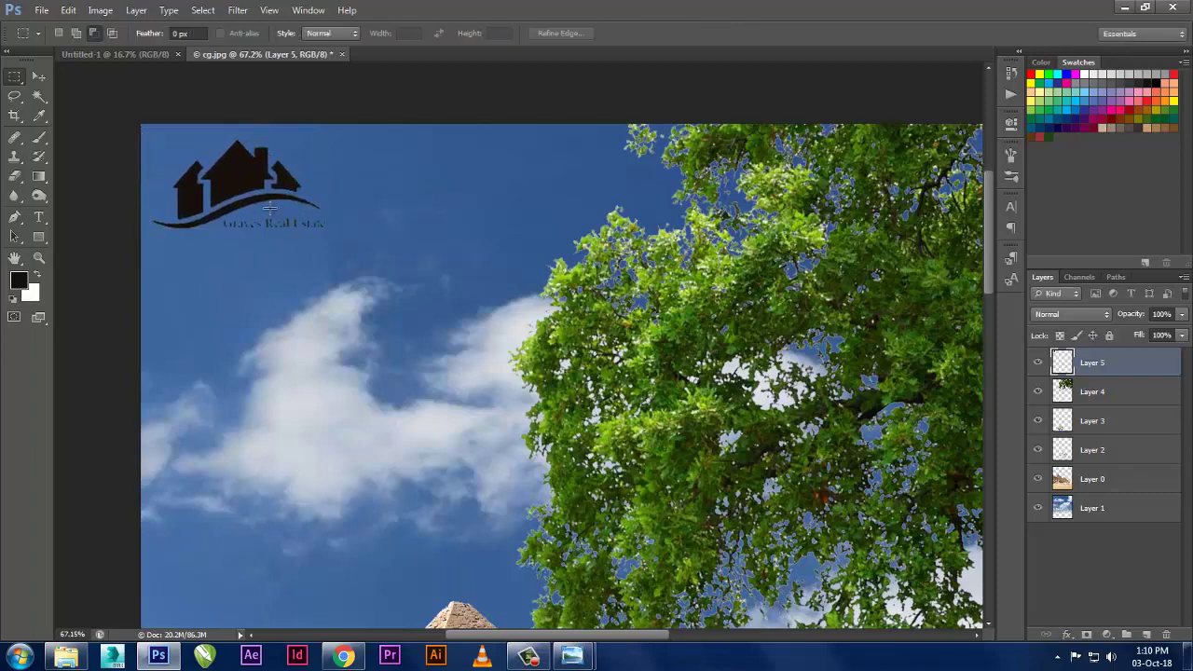
scroll(269, 207, "down", 2)
scroll(269, 207, "down", 2)
scroll(269, 208, "down", 1)
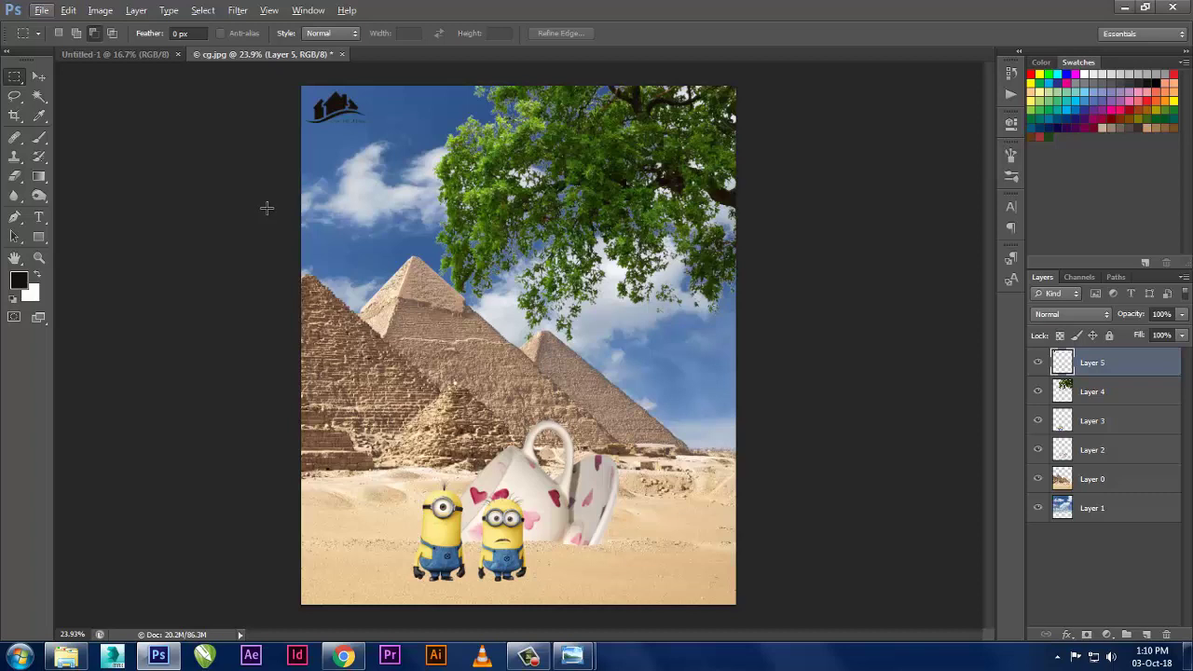
- Duplicate the logo onto the pyramids, scaling it up greatly, raising and tilting it
left_click_drag(336, 116, 504, 359)
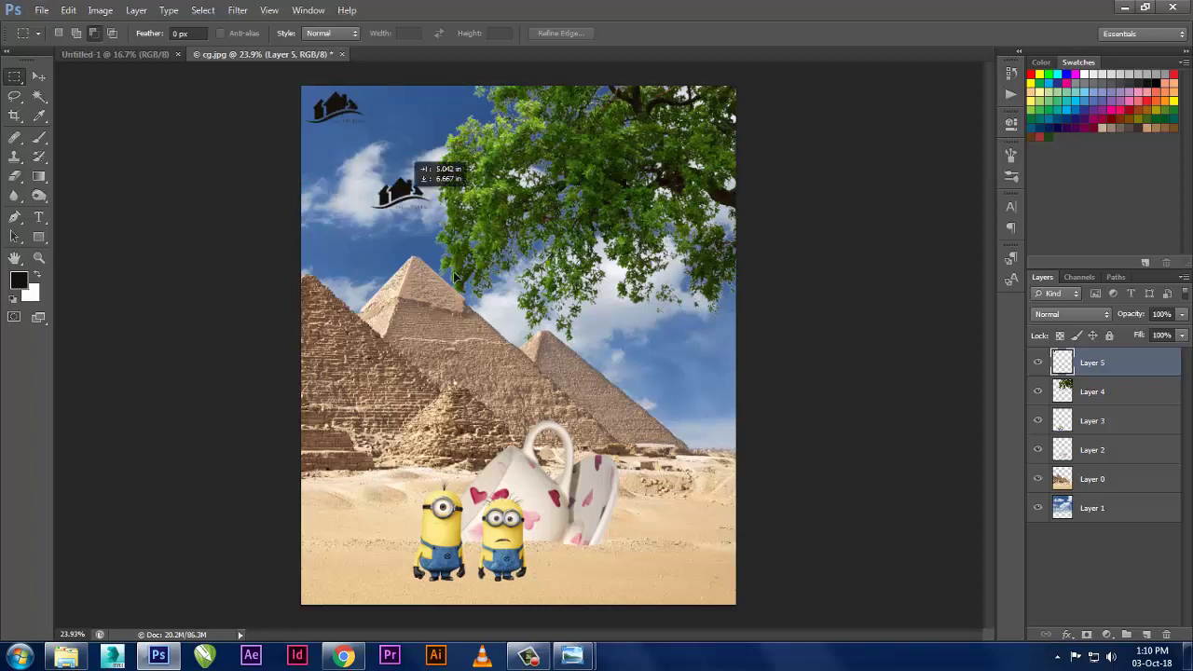
key("ctrl+t")
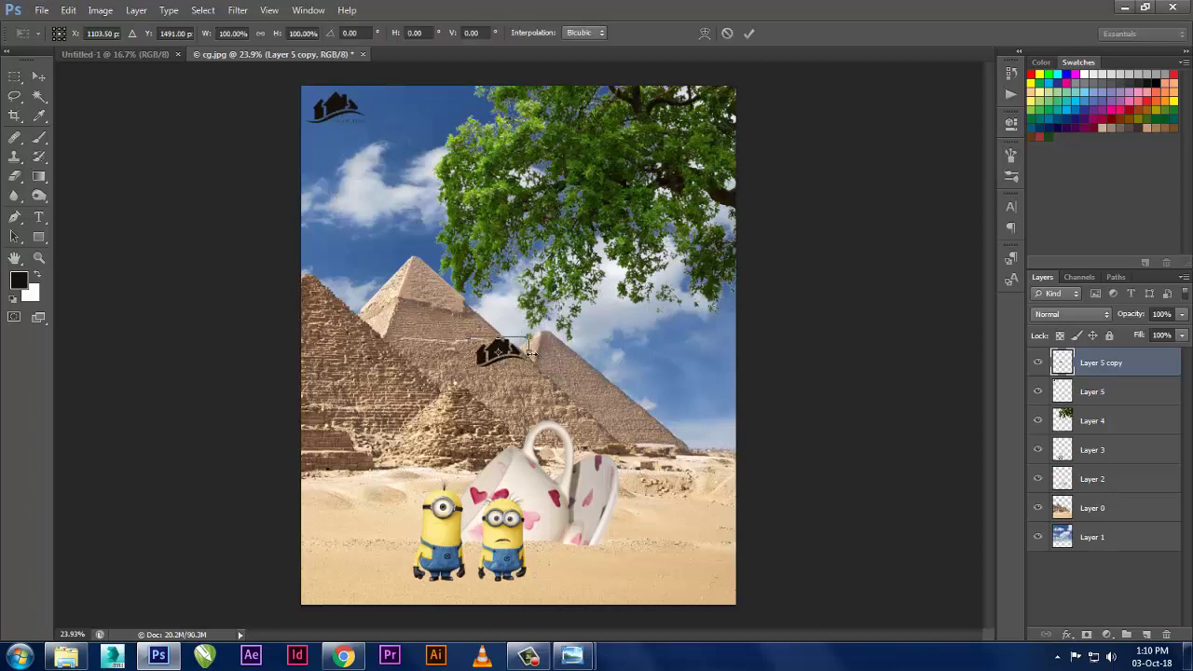
left_click_drag(528, 345, 792, 199)
left_click_drag(627, 341, 661, 265)
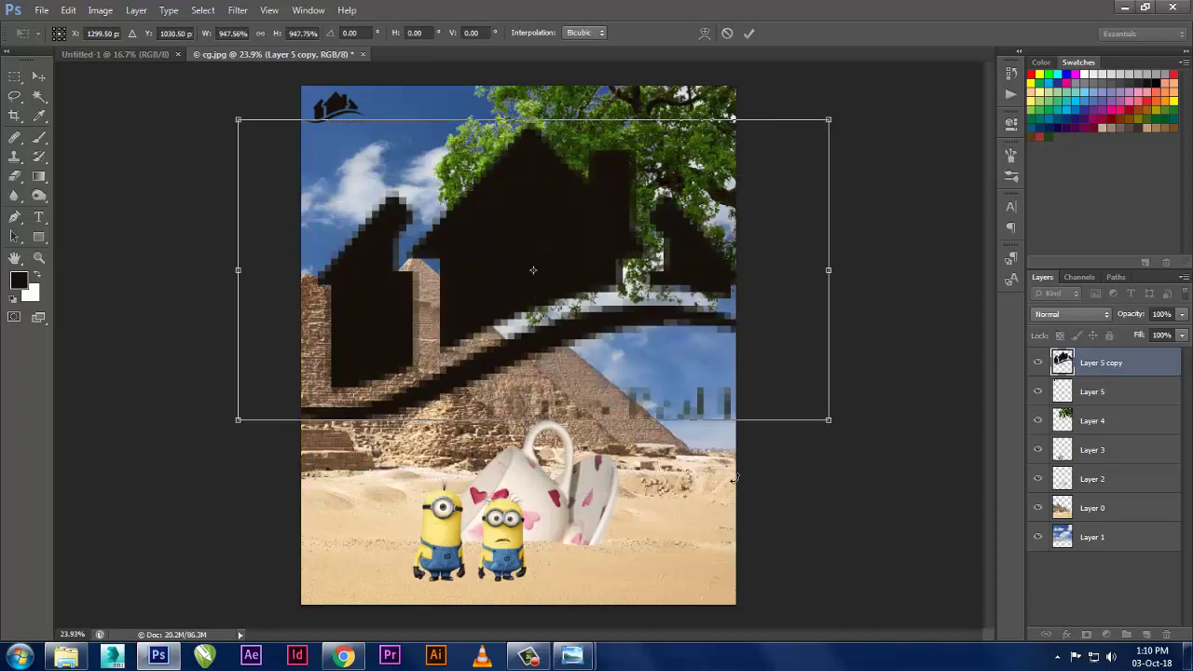
mouse_move(755, 506)
left_mouse_down()
mouse_move(798, 455)
mouse_move(652, 279)
mouse_move(689, 298)
left_mouse_up()
key("Return")
- Lower the large logo copy to 31% opacity, then delete the copy layer
key("m")
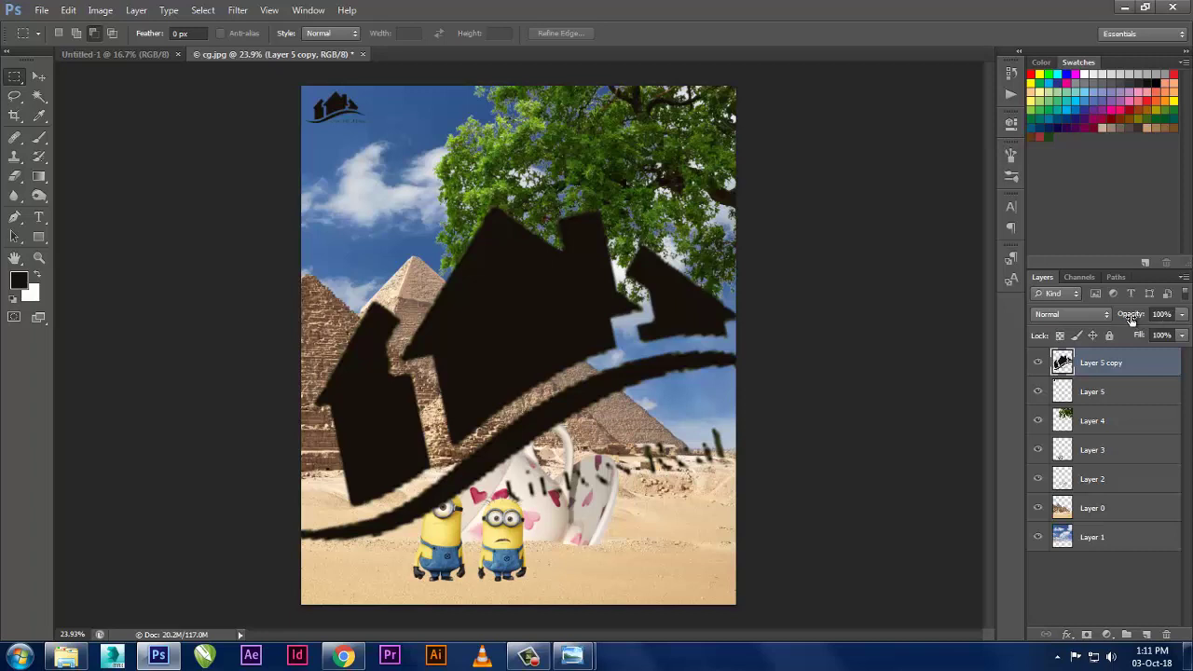
left_click_drag(1129, 319, 988, 321)
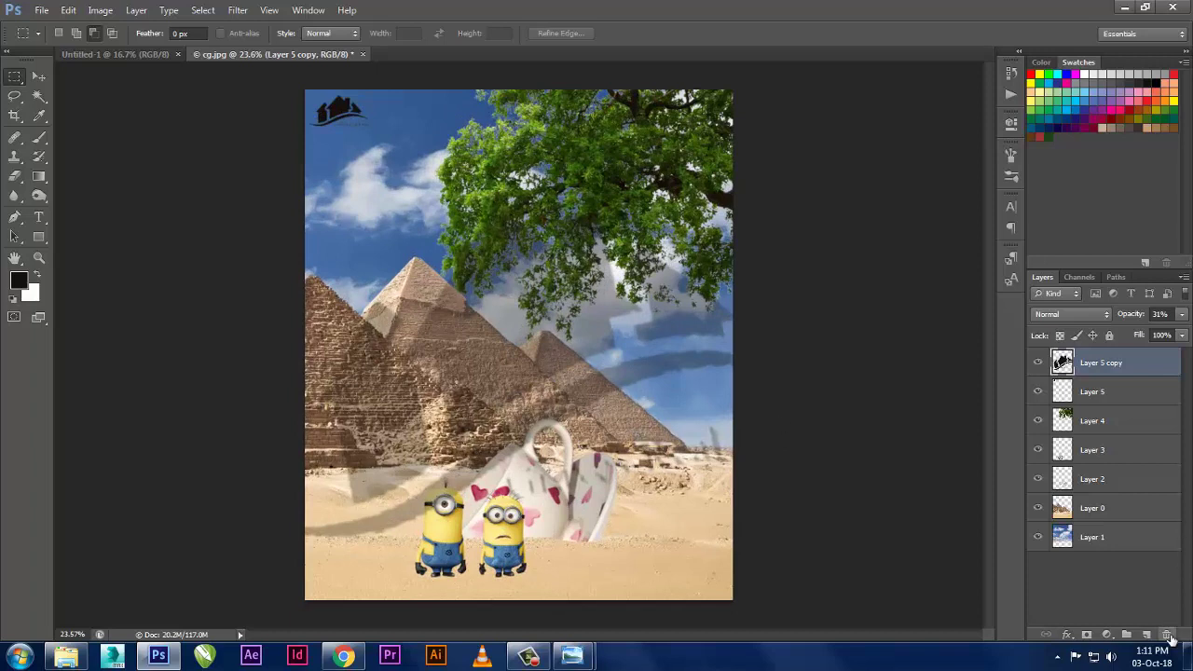
left_click(1165, 634)
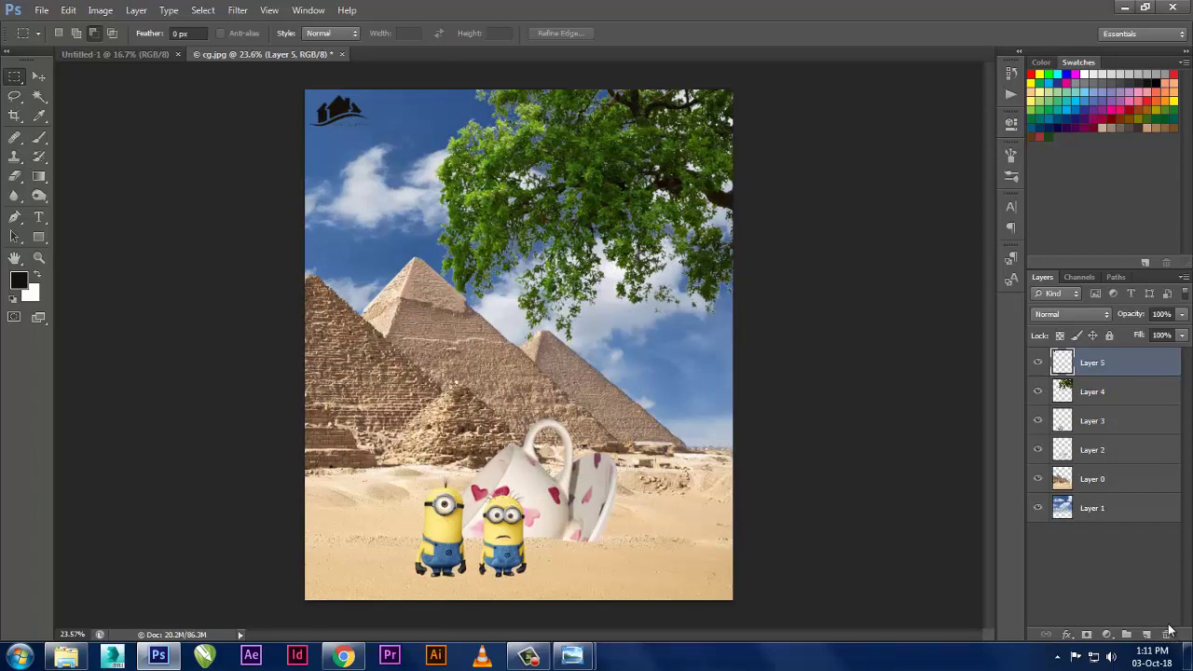